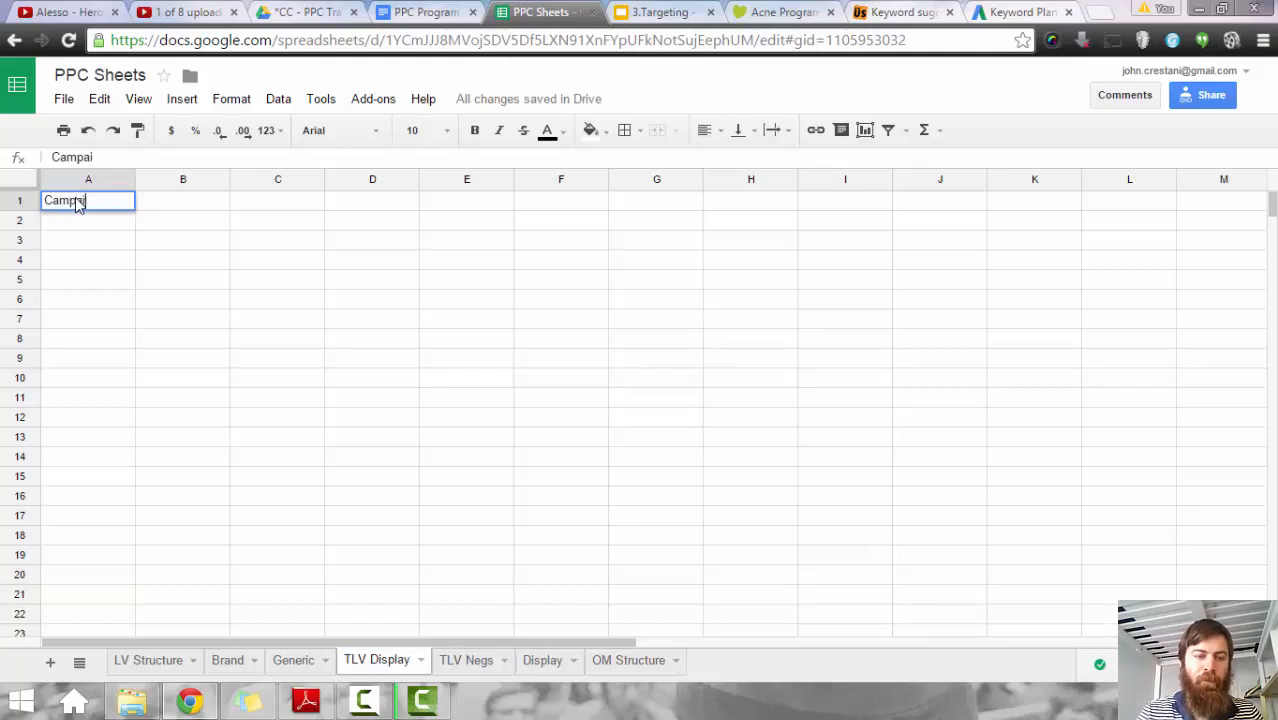
Step: Enter the headers Campaign, Ad Group, Keyword and Placement across row 1 of the TLV Display sheet
key(Tab)
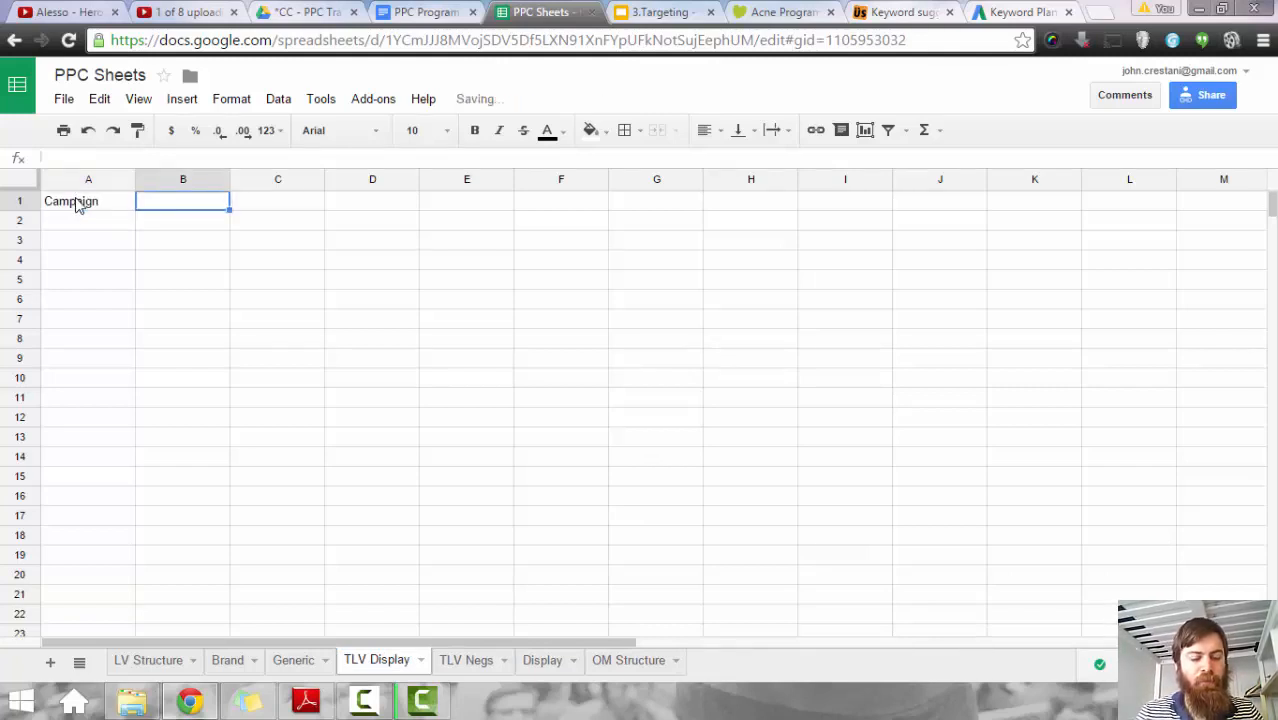
text(Ad Group)
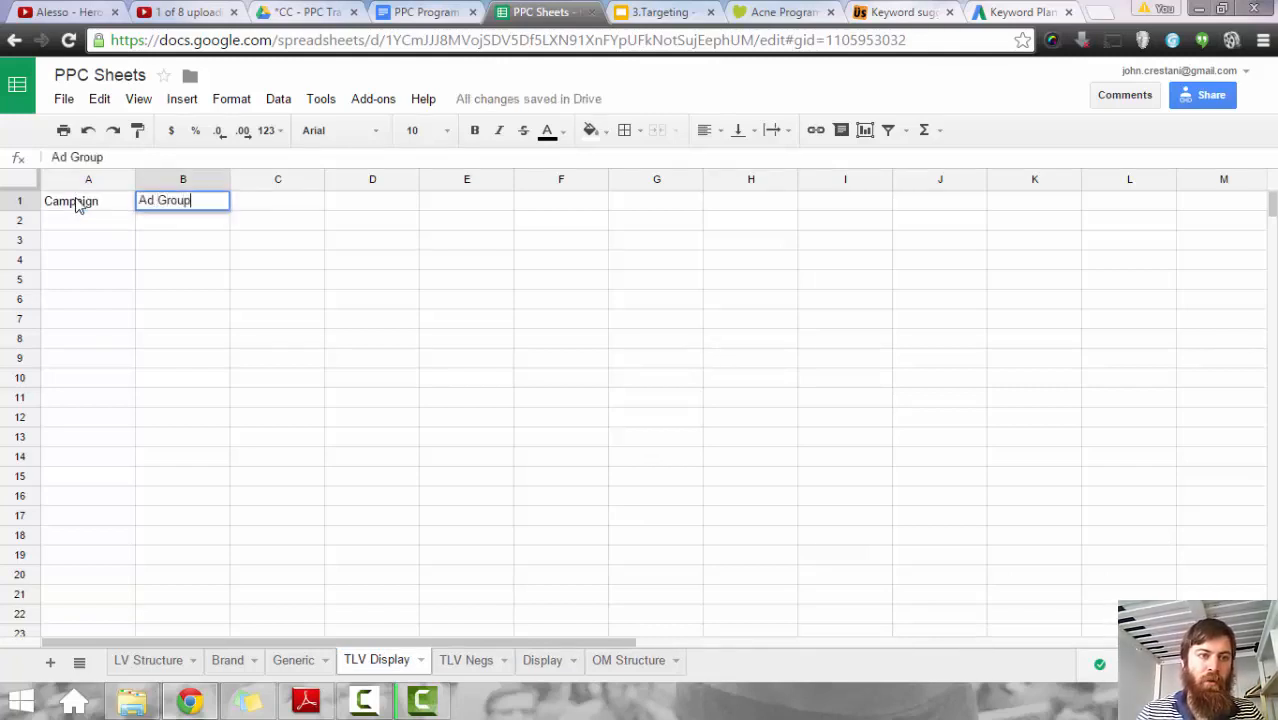
key(Tab)
text(Keywor)
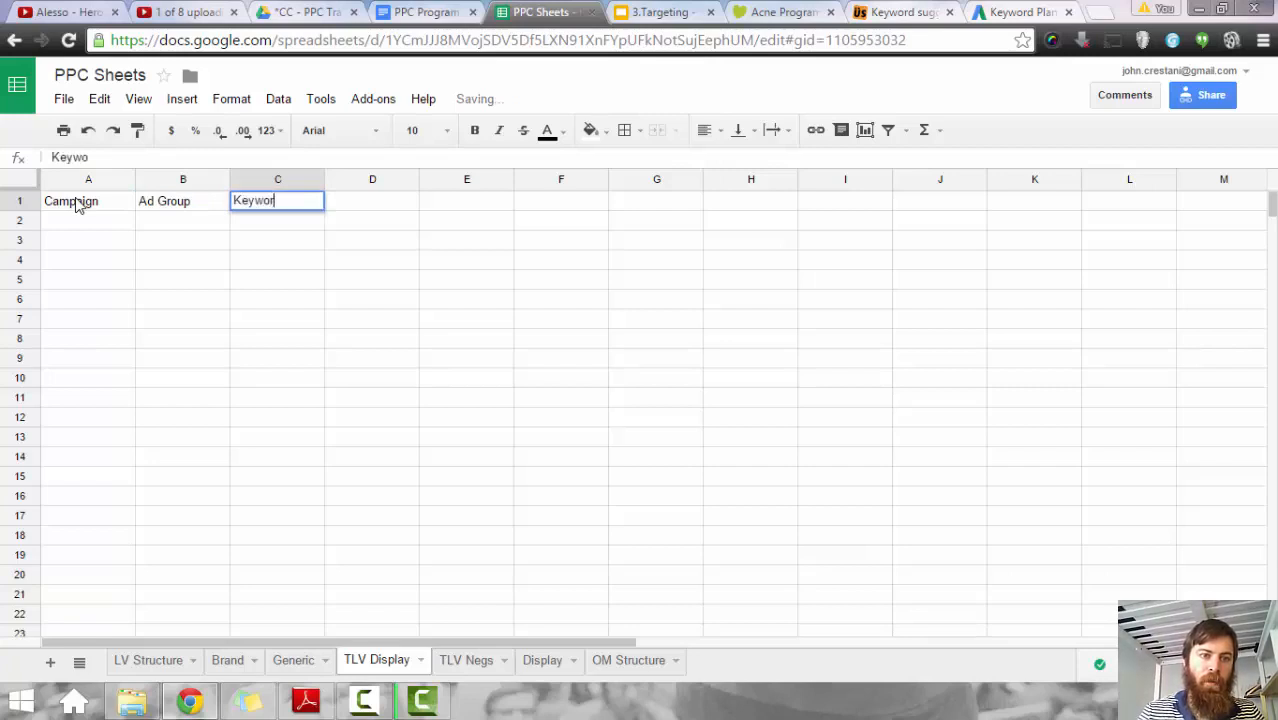
text(d)
key(Tab)
text(Plac)
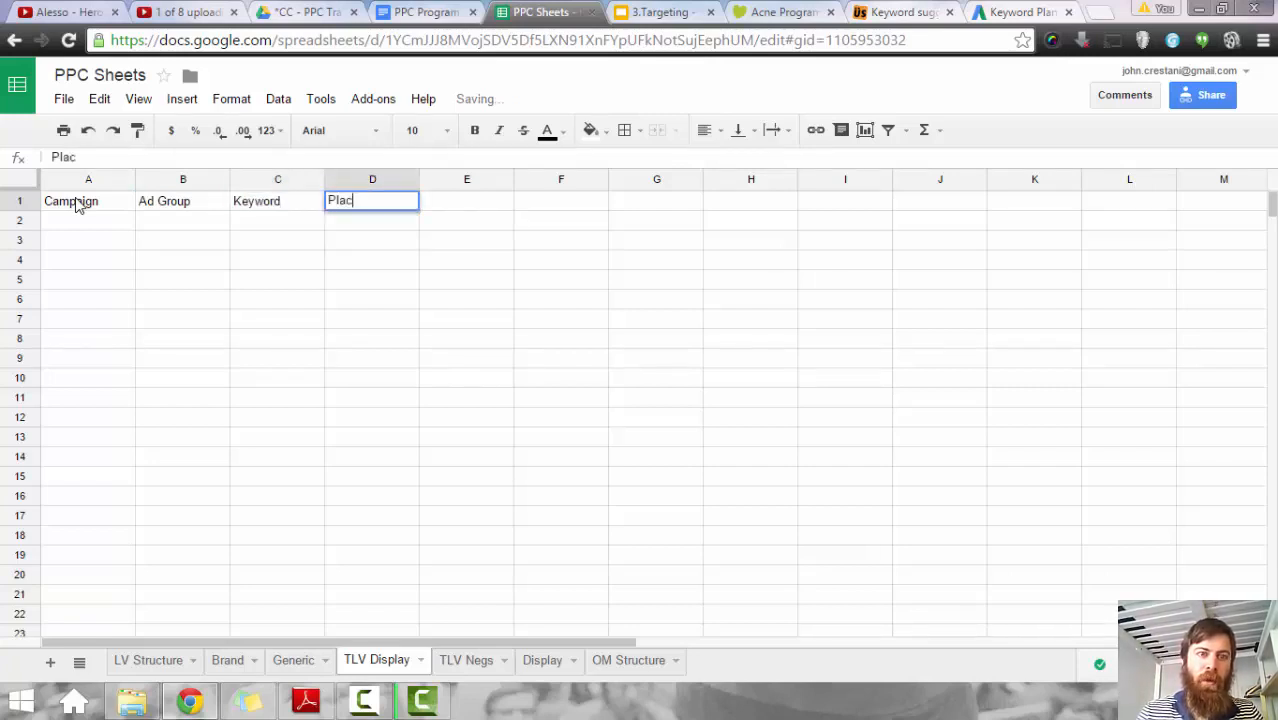
text(ement)
key(Return)
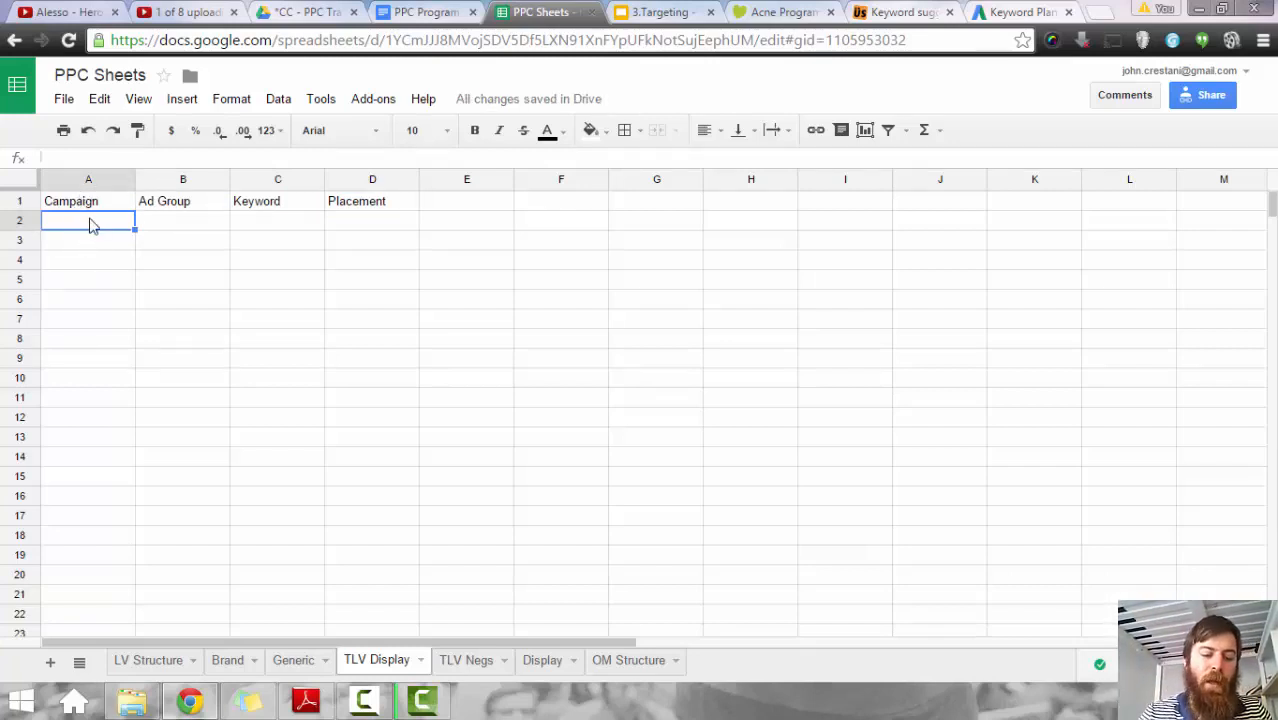
text(Display)
key(BackSpace)
key(BackSpace)
key(BackSpace)
key(BackSpace)
key(BackSpace)
key(BackSpace)
key(BackSpace)
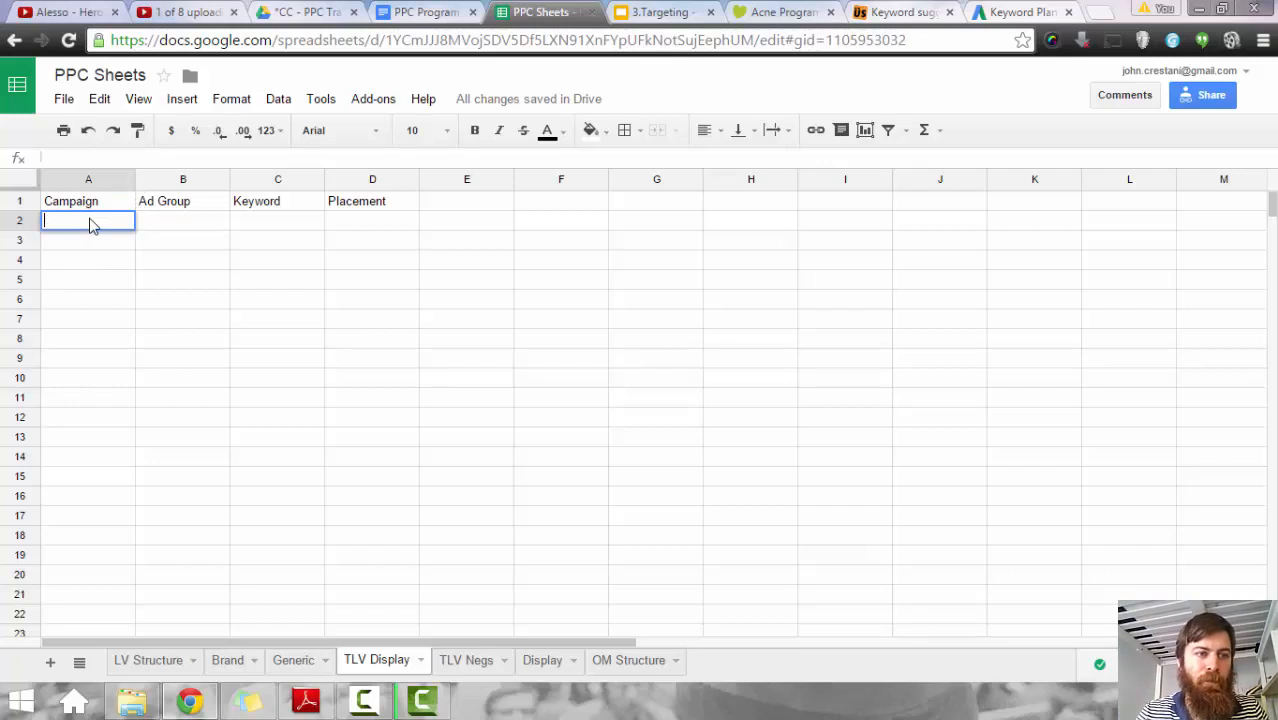
Step: Fill row 2 with the campaign TLV - Display, the ad group Keyword and the keyword acne
text(TLV )
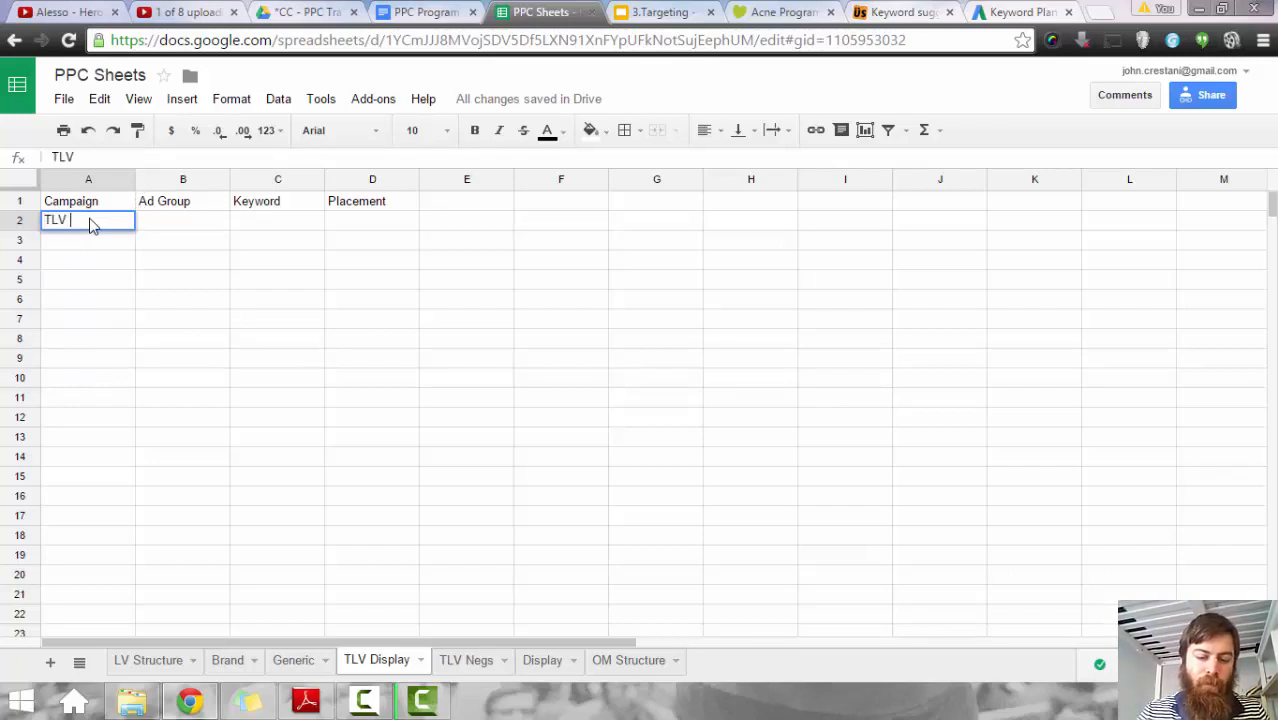
text(- Display)
key(Tab)
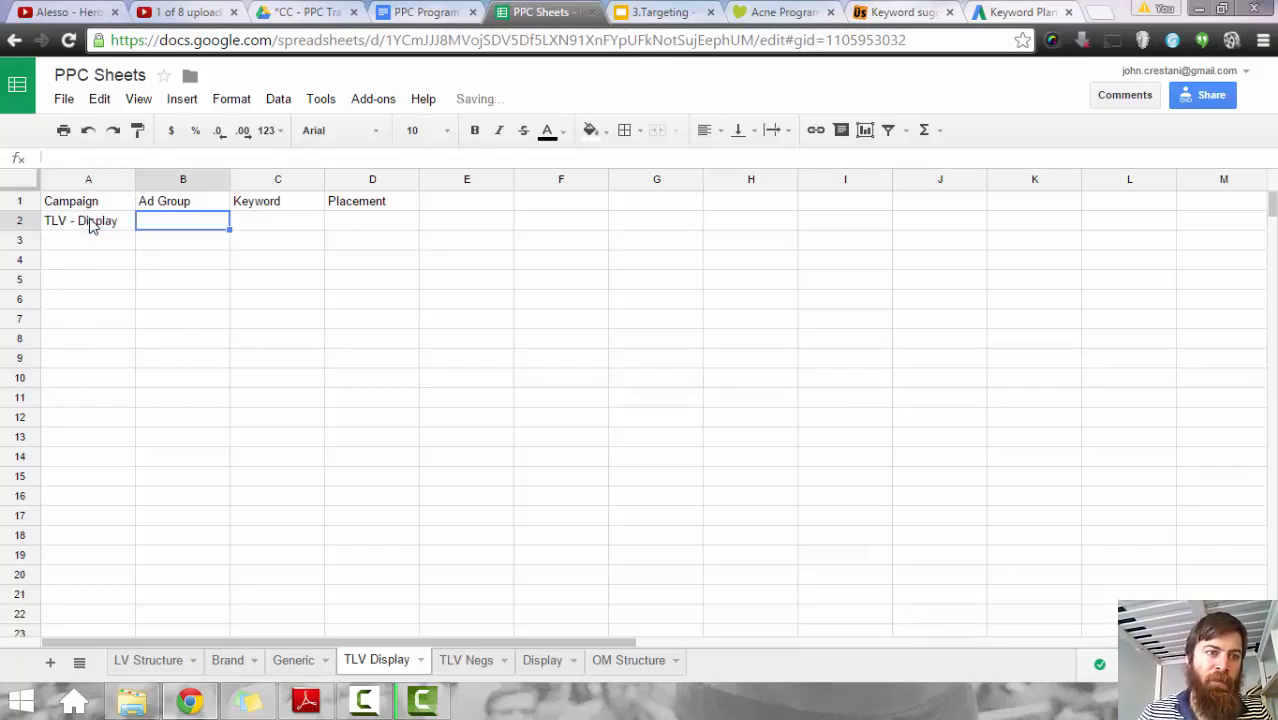
text(Keyword)
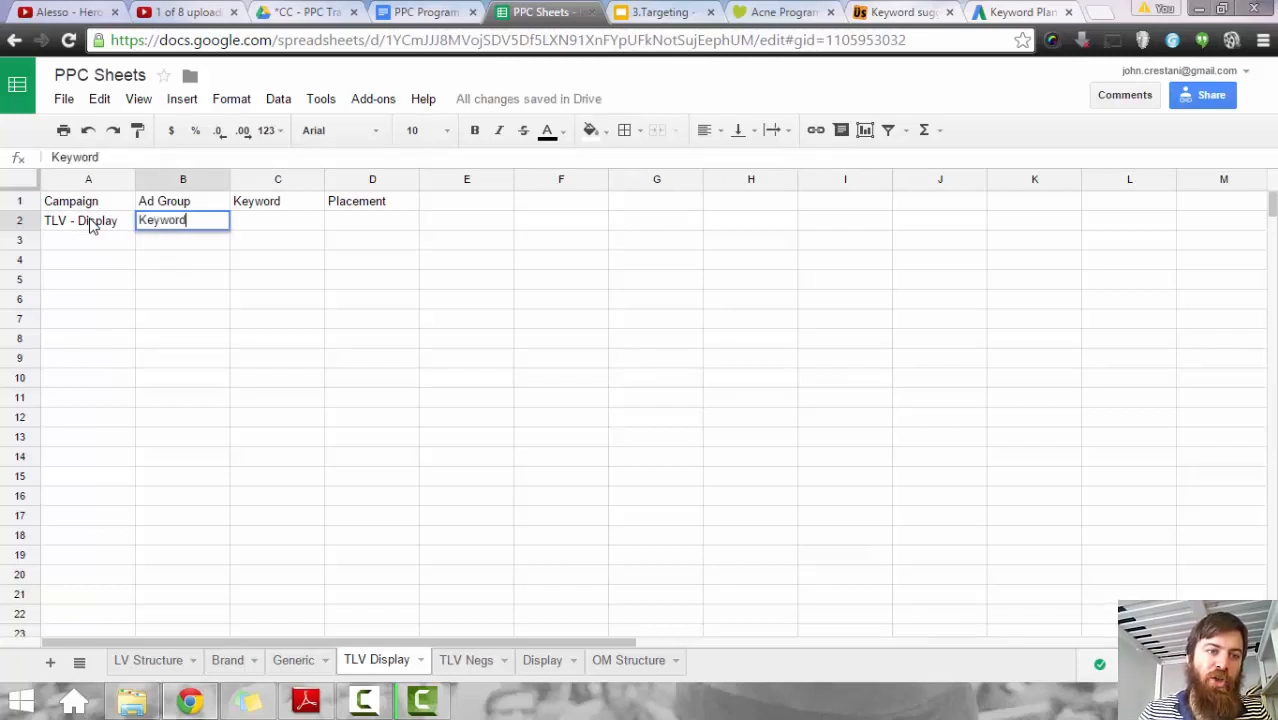
key(Tab)
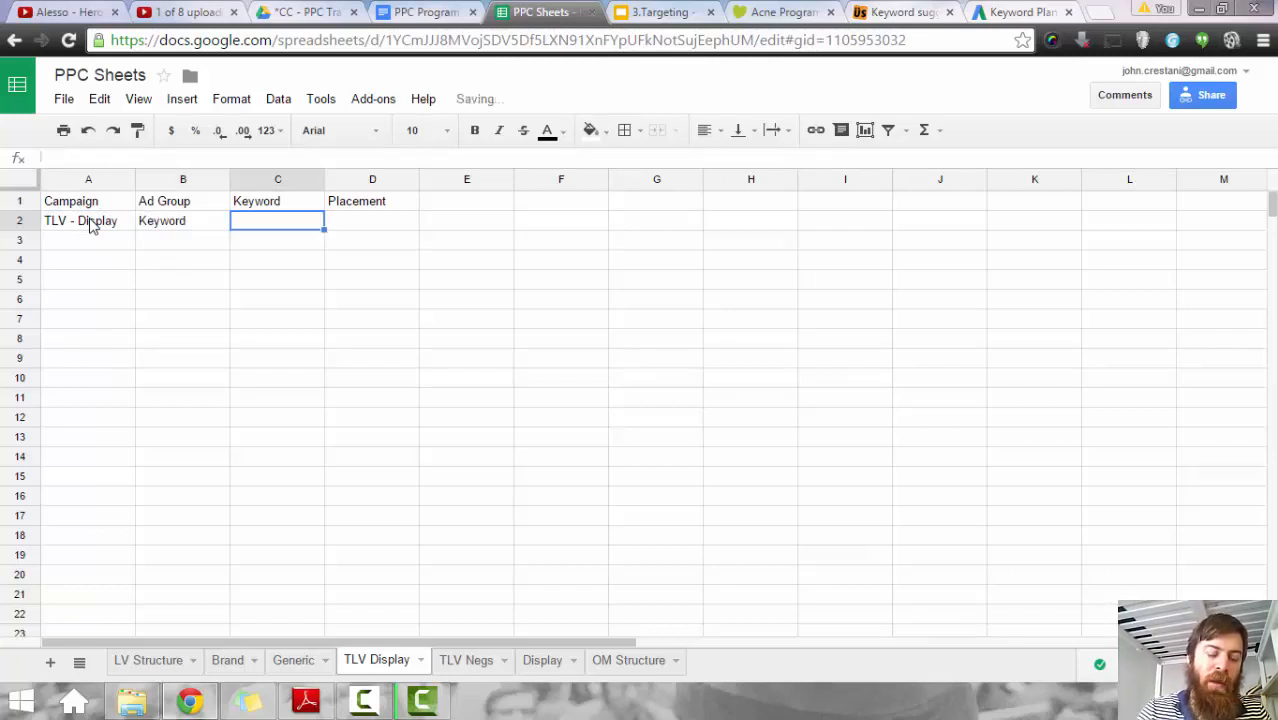
text(acne)
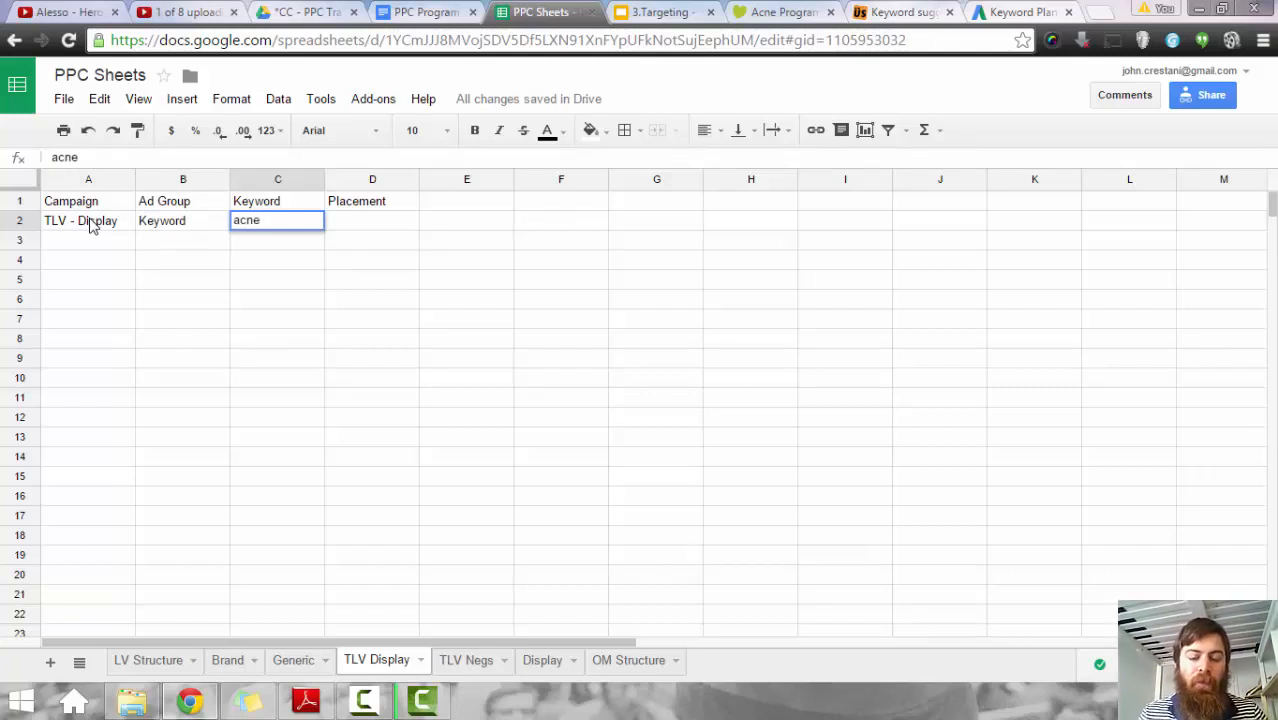
key(Return)
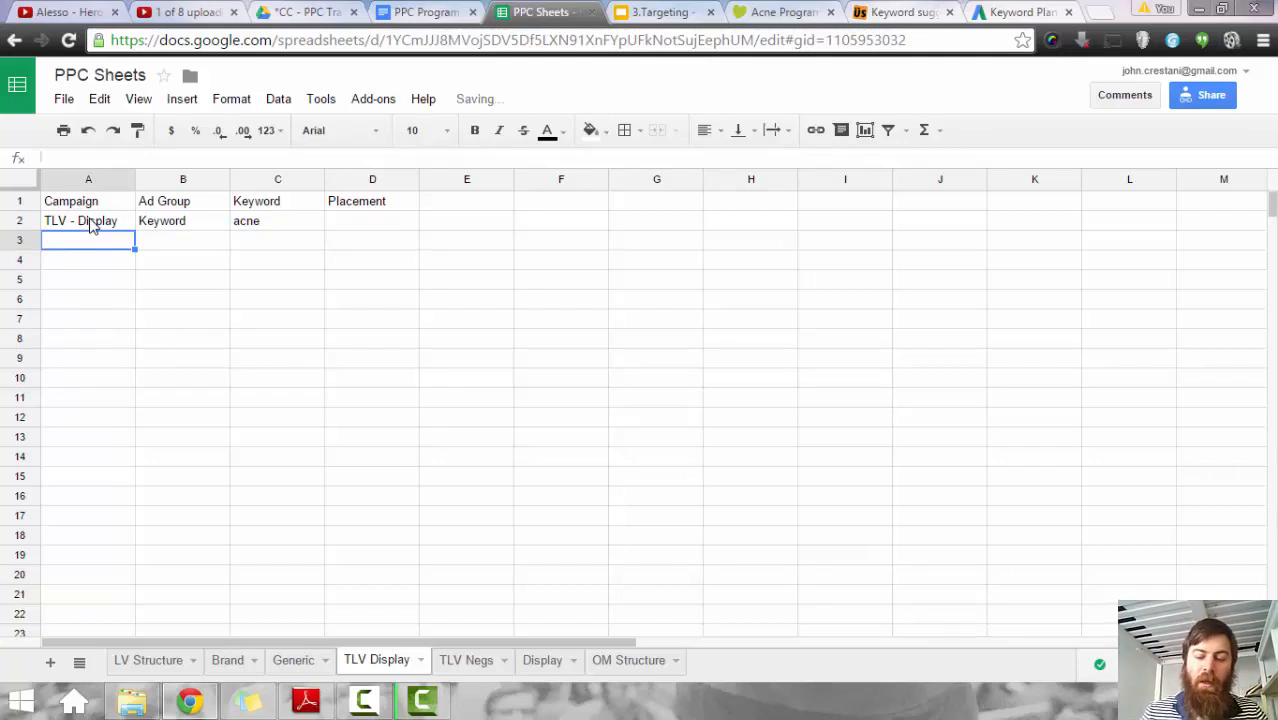
Step: Examine how the campaign, ad group and keyword entries in row 2 line up with their headers
click(90, 225)
key(Right)
key(Right)
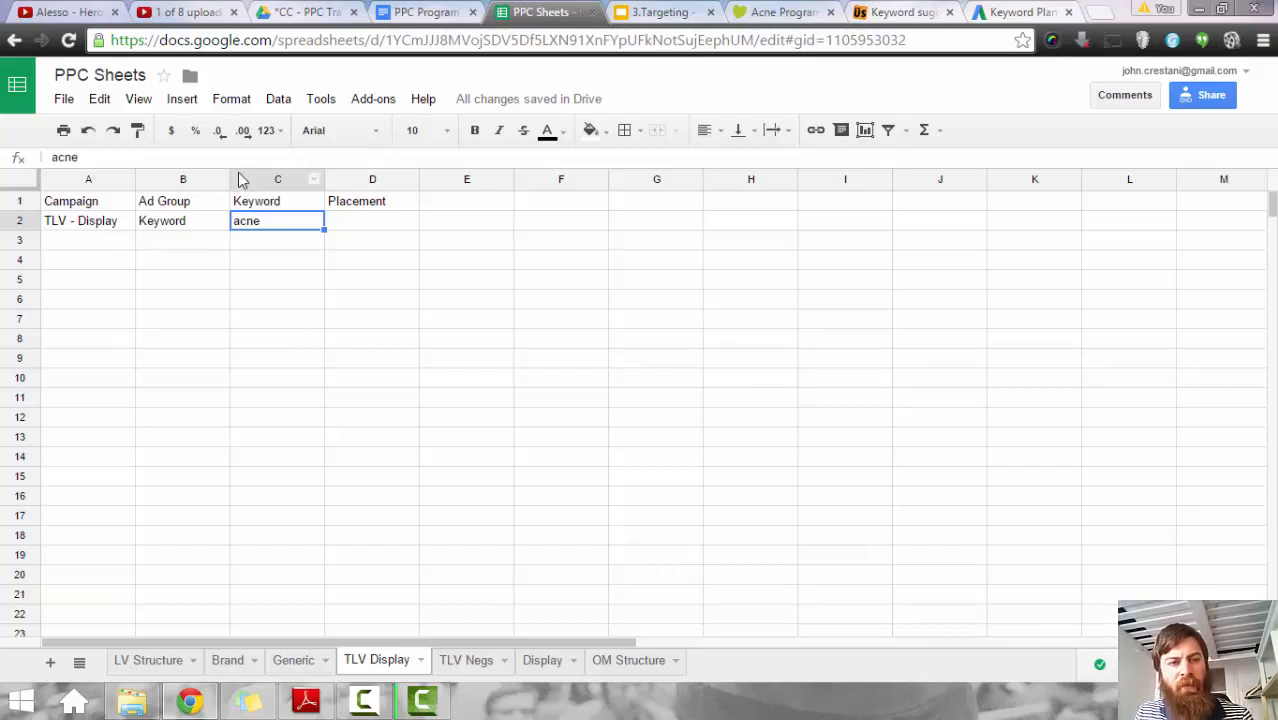
click(160, 225)
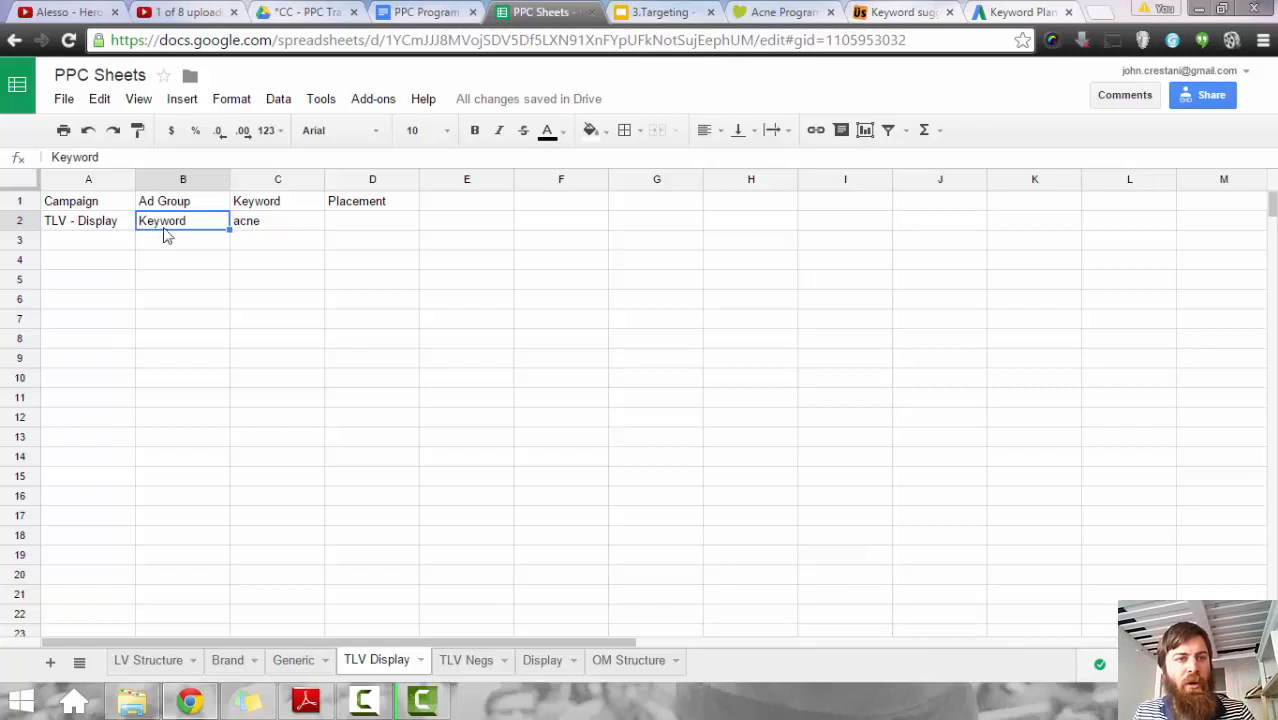
click(277, 226)
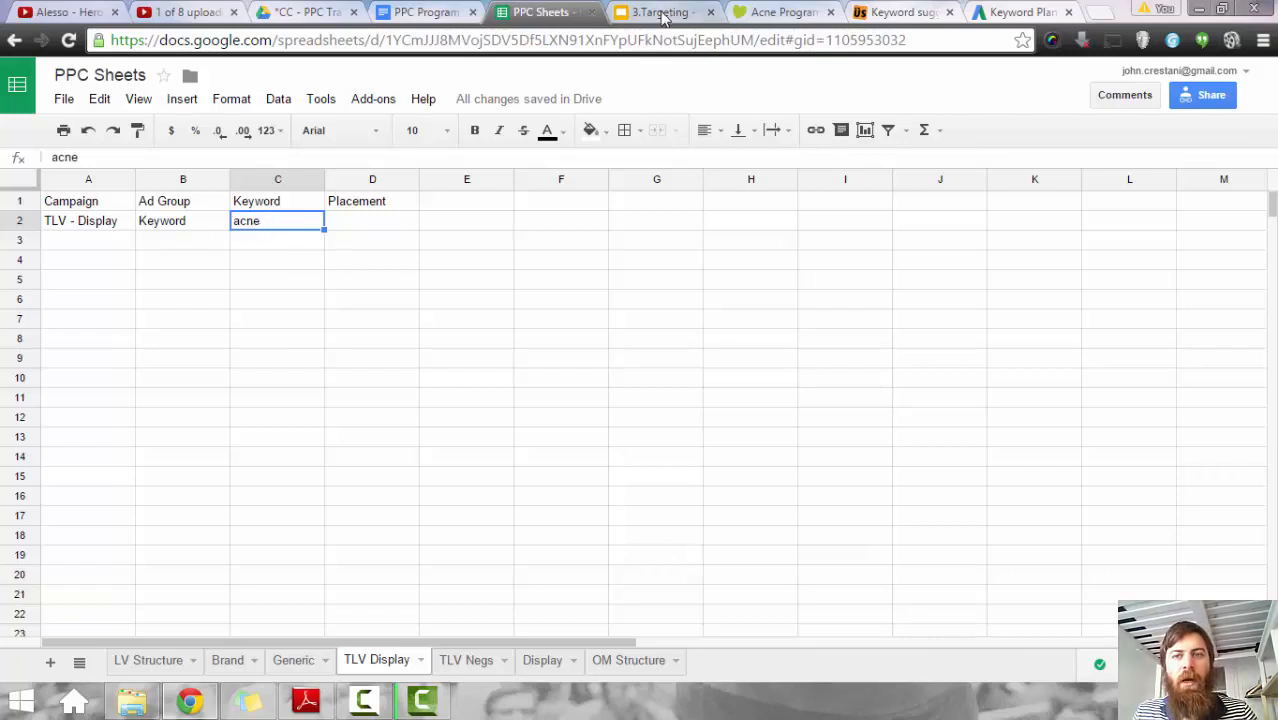
click(84, 228)
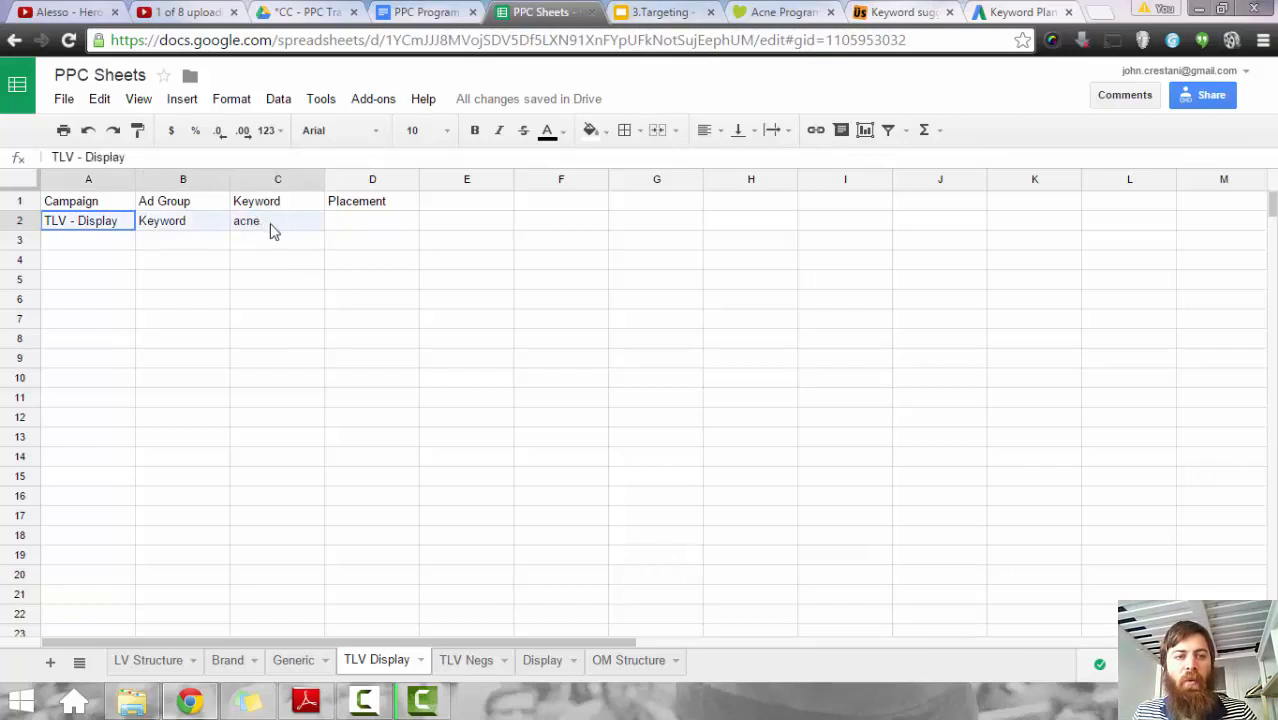
click(272, 230)
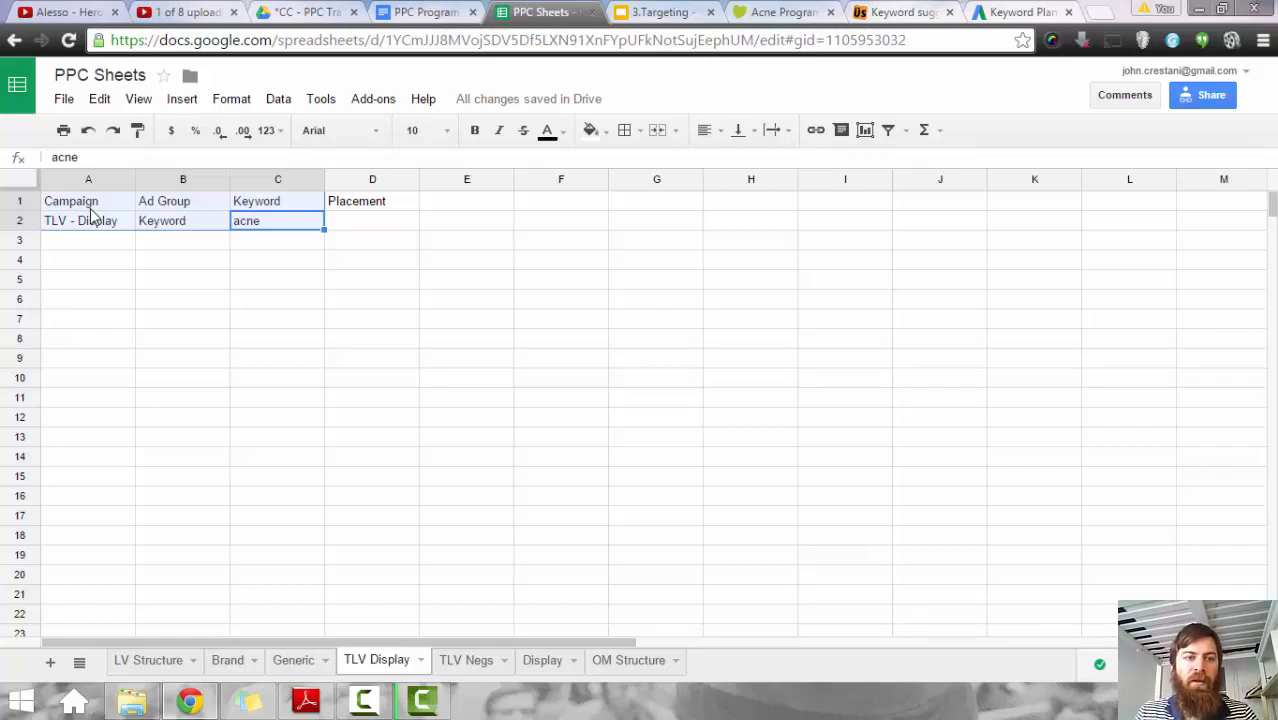
click(304, 217)
click(368, 306)
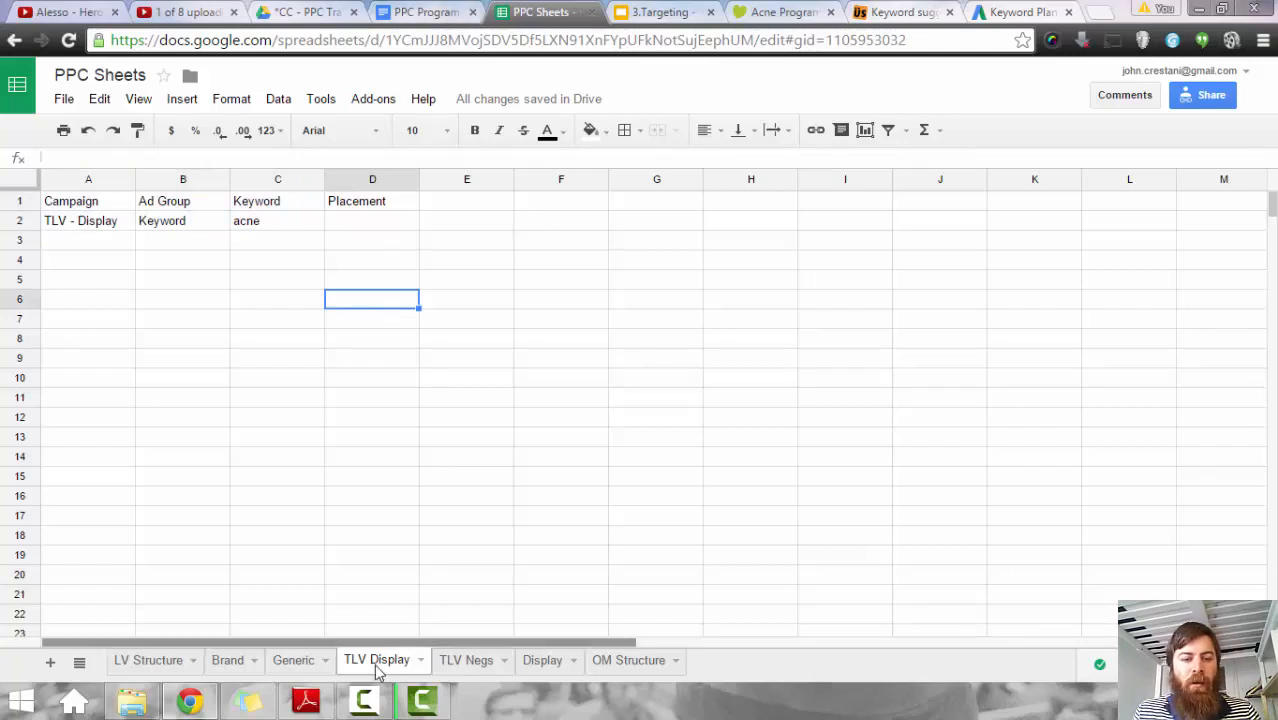
Step: Open the OM Structure sheet and review its campaign types, the competitors note and the generic product groups
click(620, 676)
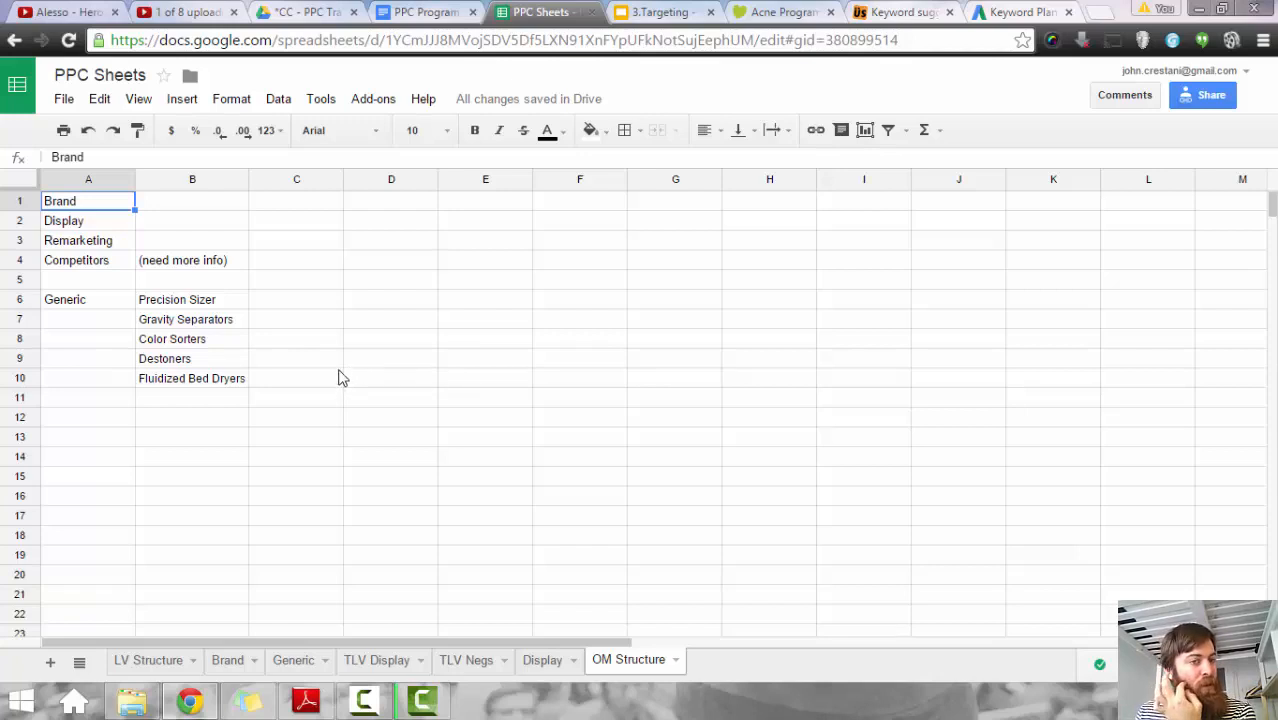
click(97, 263)
click(168, 266)
click(76, 268)
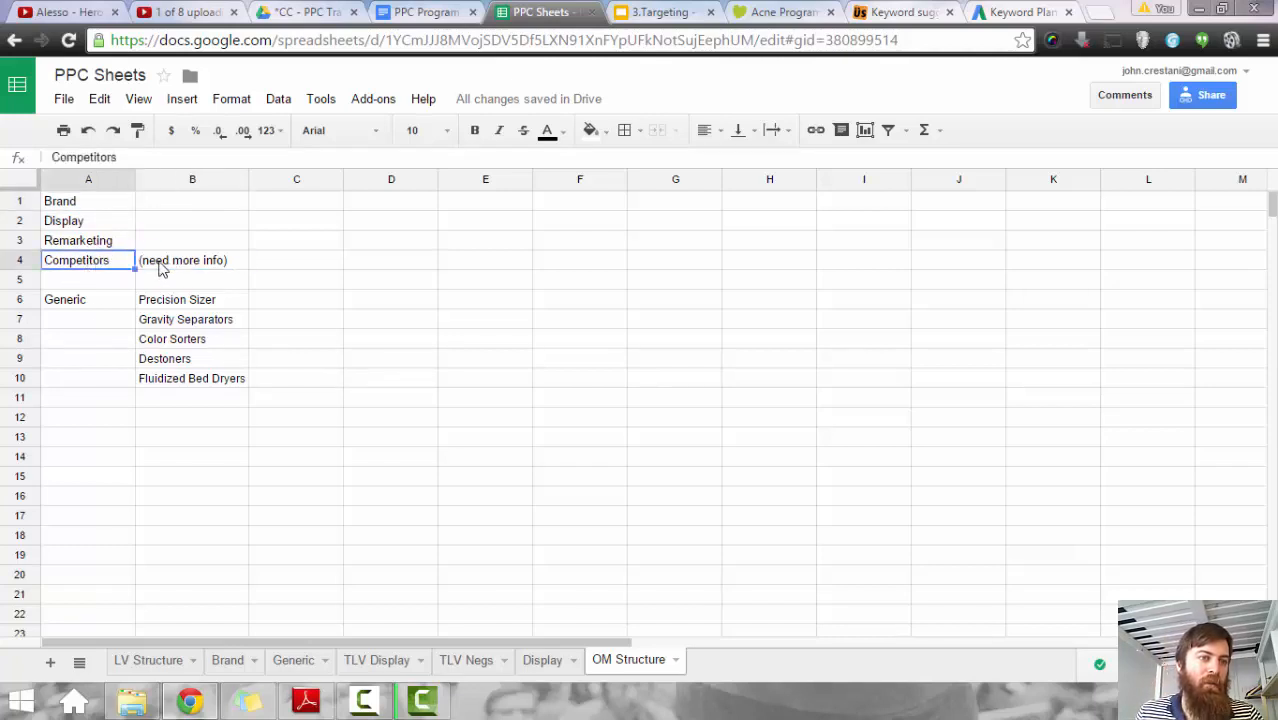
click(164, 268)
drag(180, 303, 157, 385)
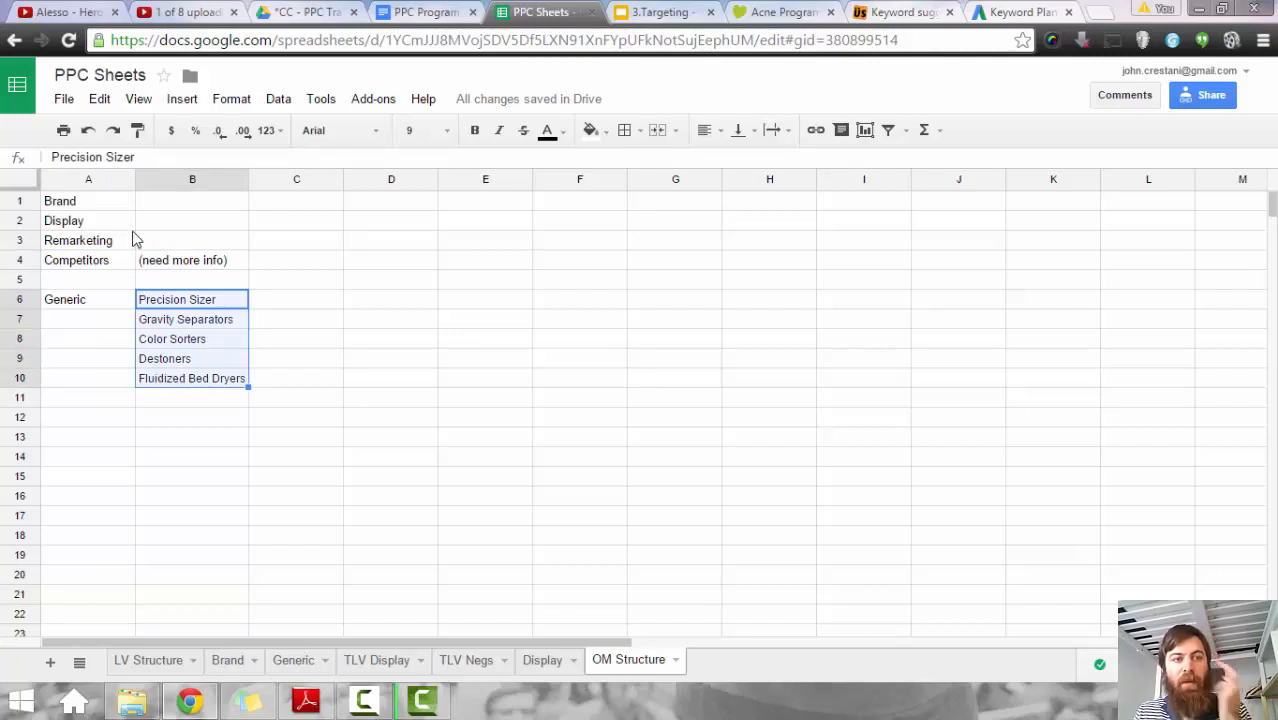
click(80, 220)
click(80, 204)
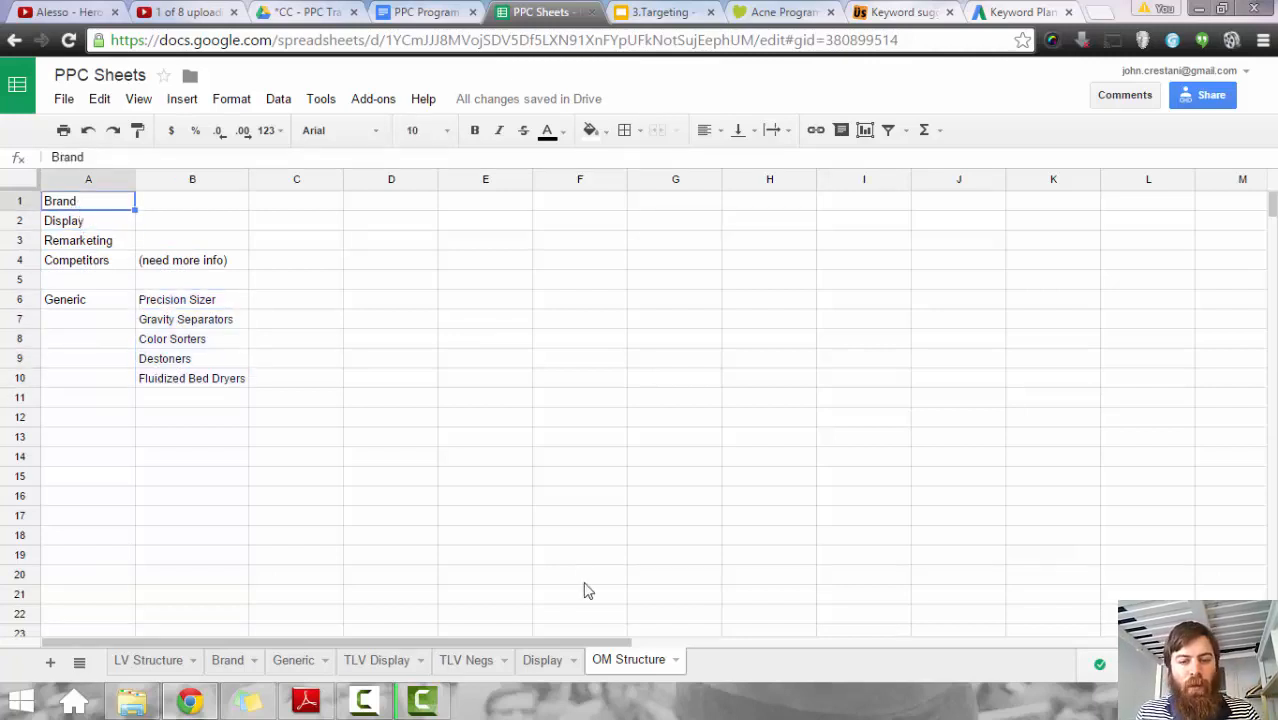
click(50, 662)
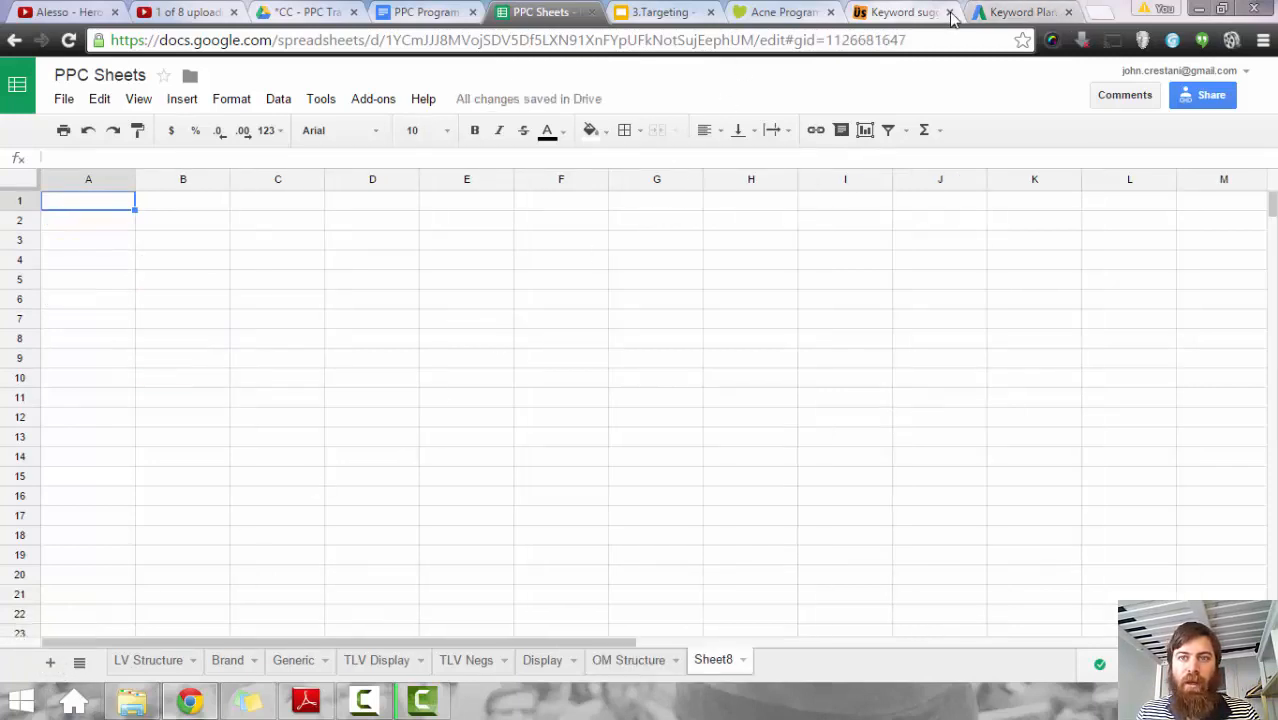
click(797, 9)
click(510, 38)
text(o)
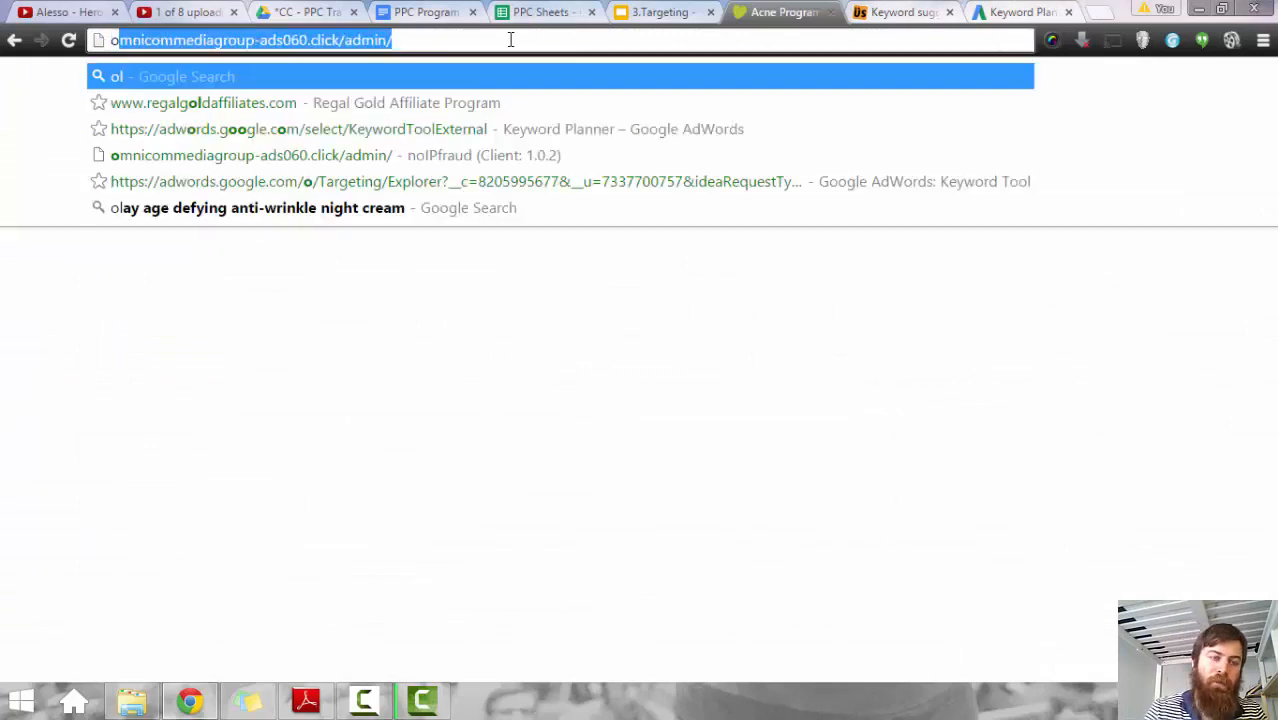
text(liver)
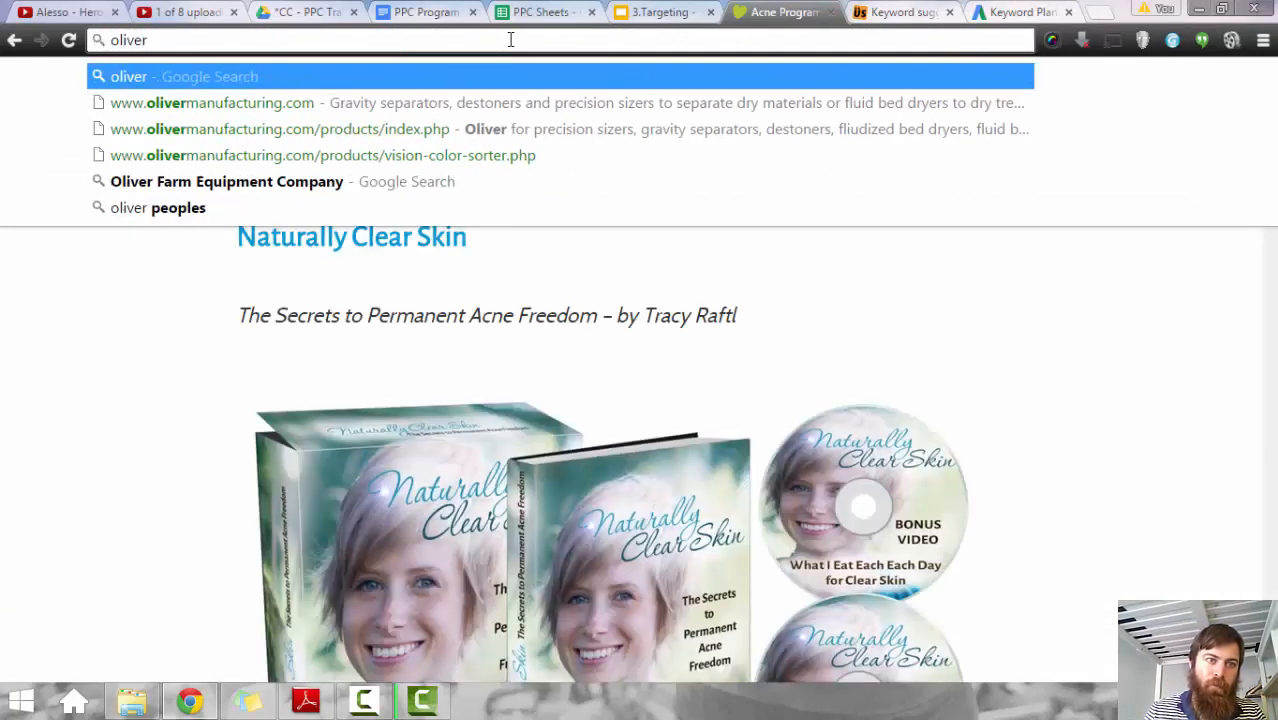
key(Down)
key(Return)
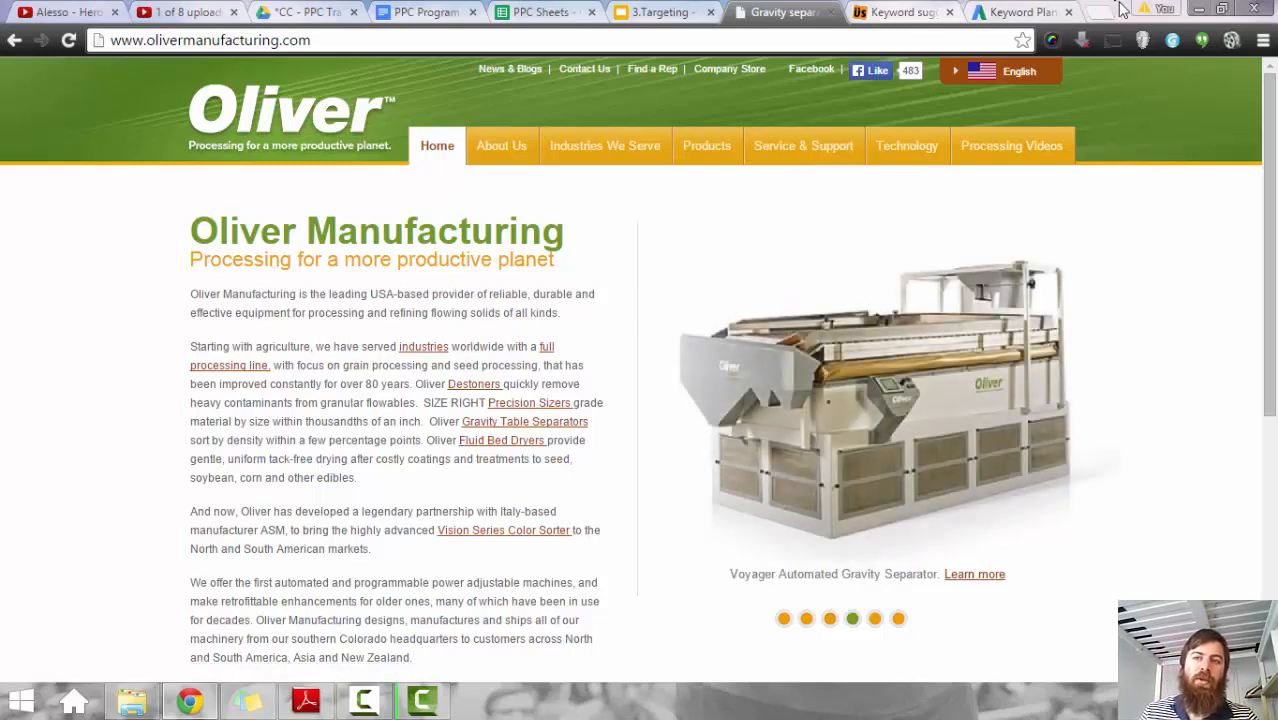
Step: Try to search the web for hoovers in a new browser tab
click(1090, 13)
text(hoovers)
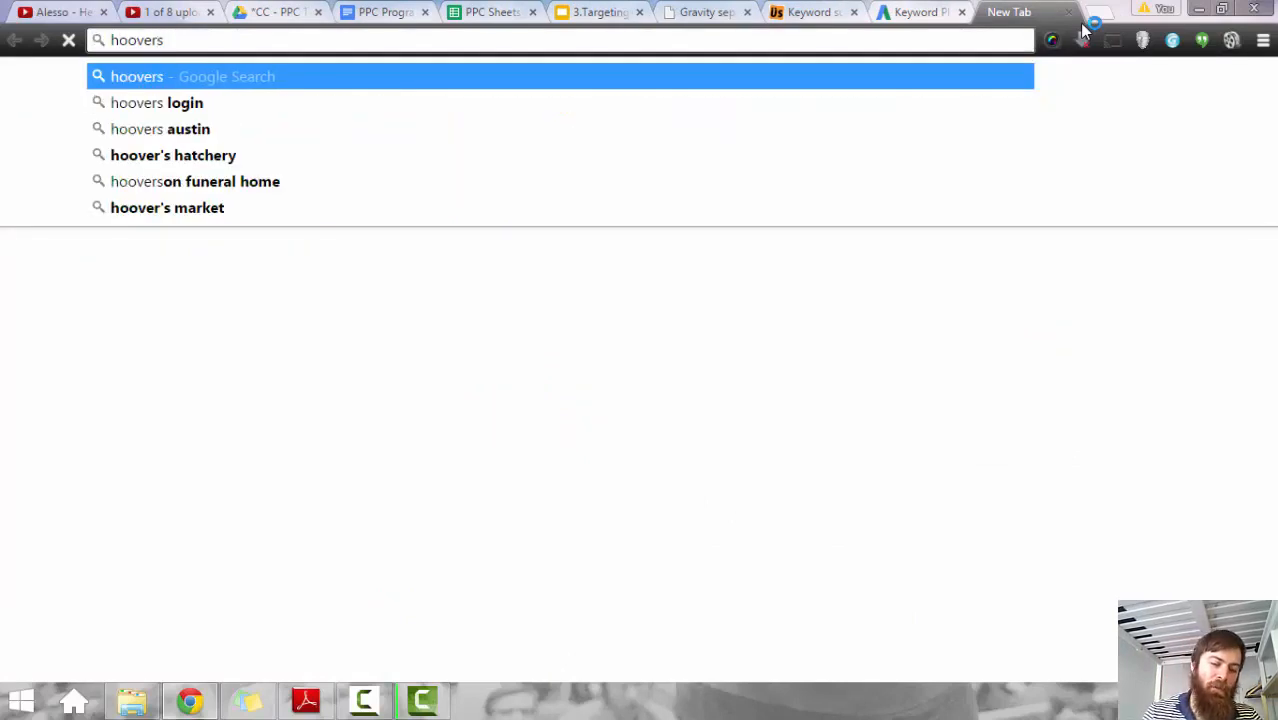
key(Return)
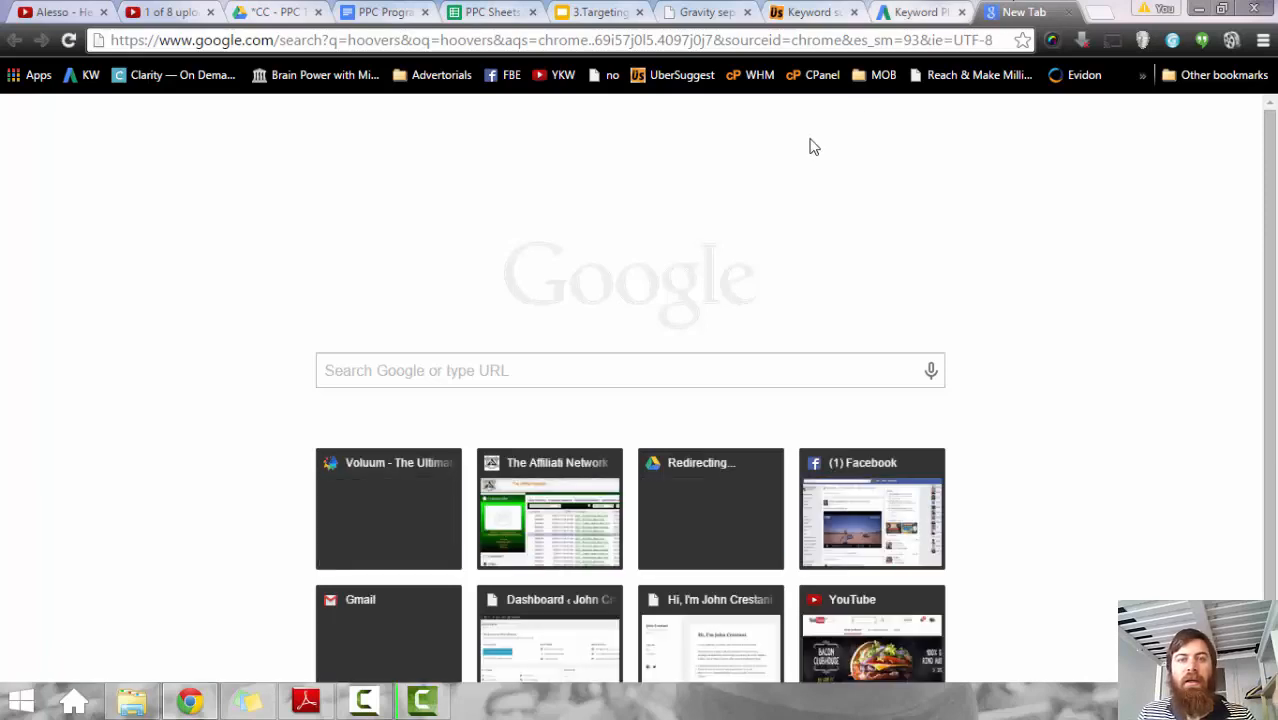
click(1068, 14)
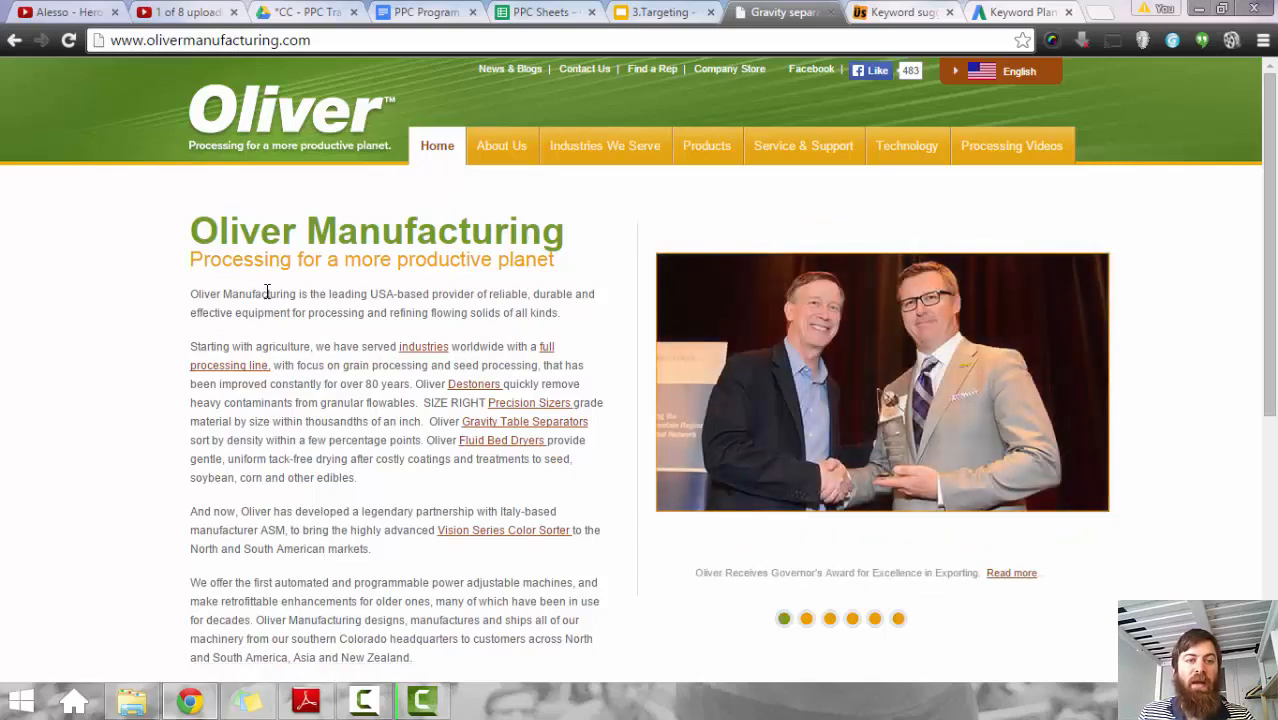
drag(266, 292, 433, 313)
click(427, 313)
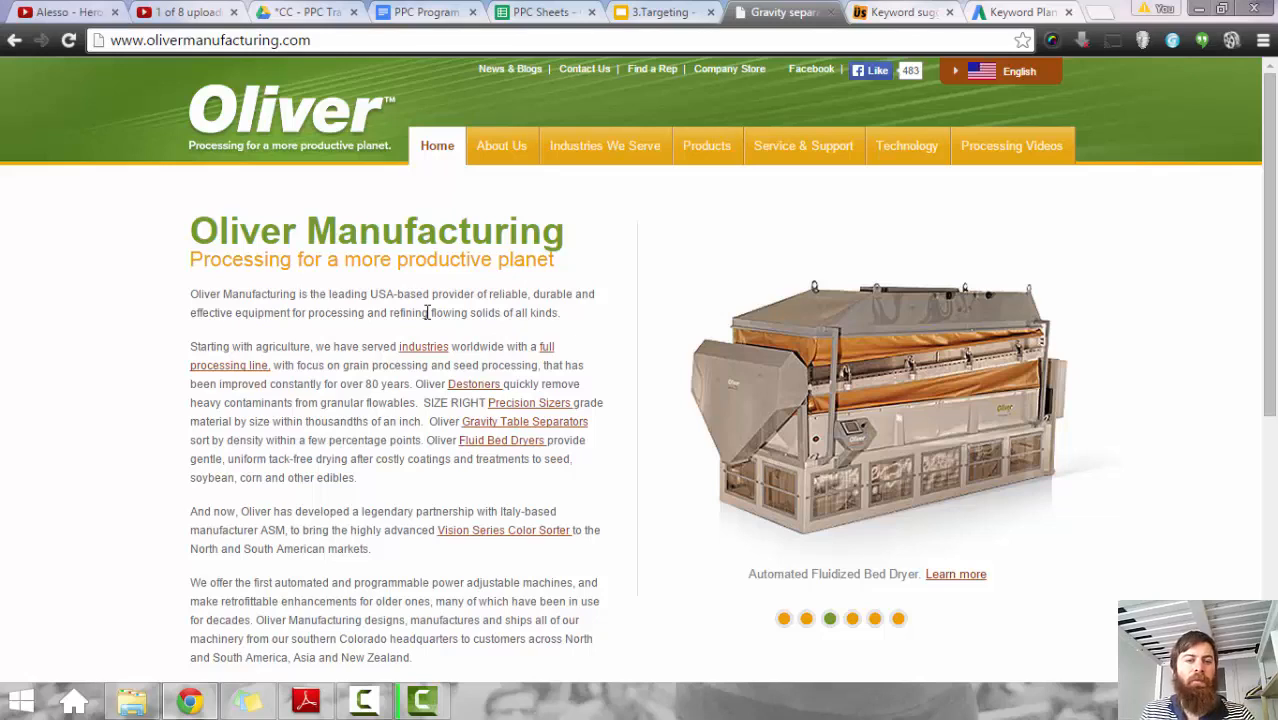
drag(218, 230, 541, 234)
click(532, 236)
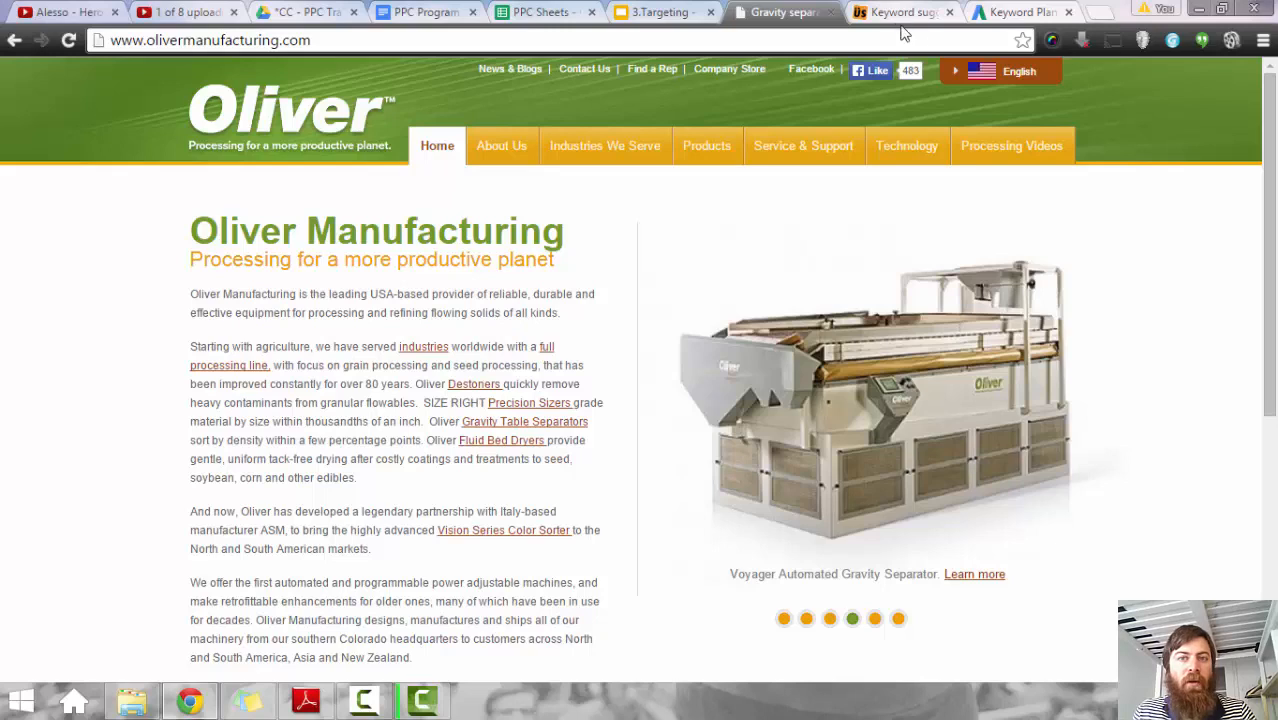
Step: Return to the PPC Sheets spreadsheet and rename the new blank sheet as OM Brand
click(560, 16)
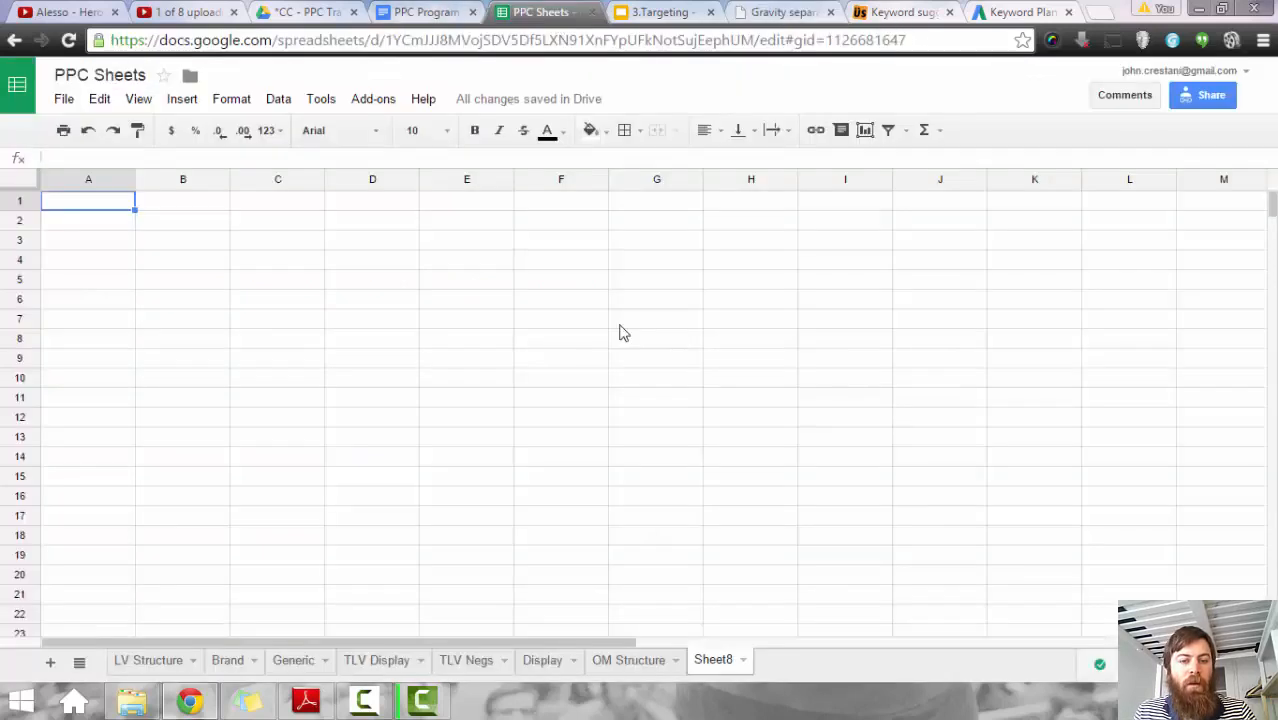
click(741, 661)
click(726, 465)
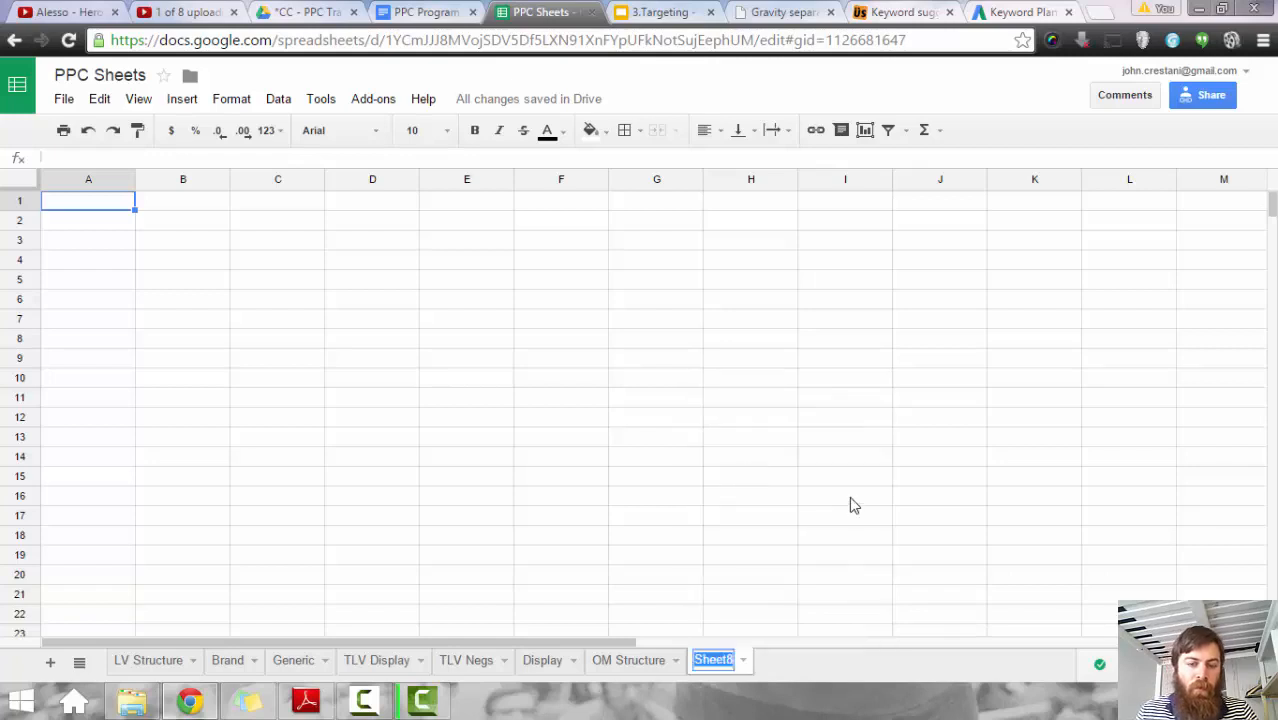
text(OM Brand)
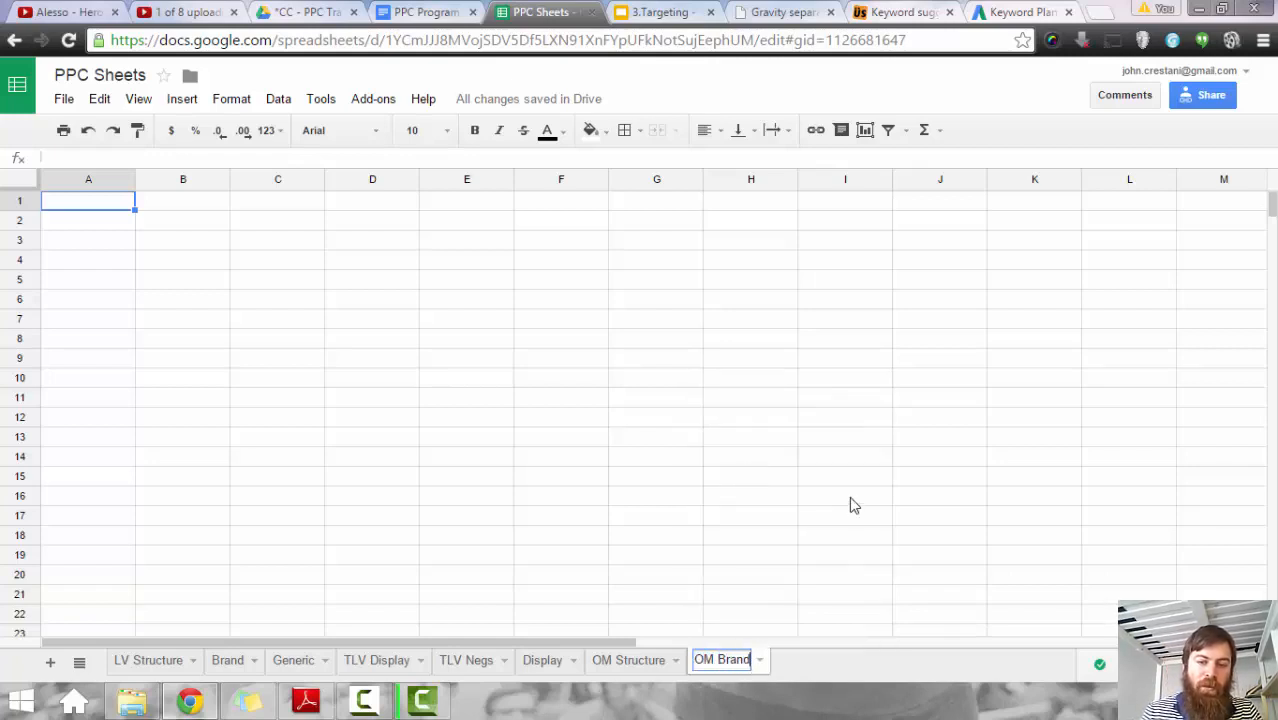
key(Return)
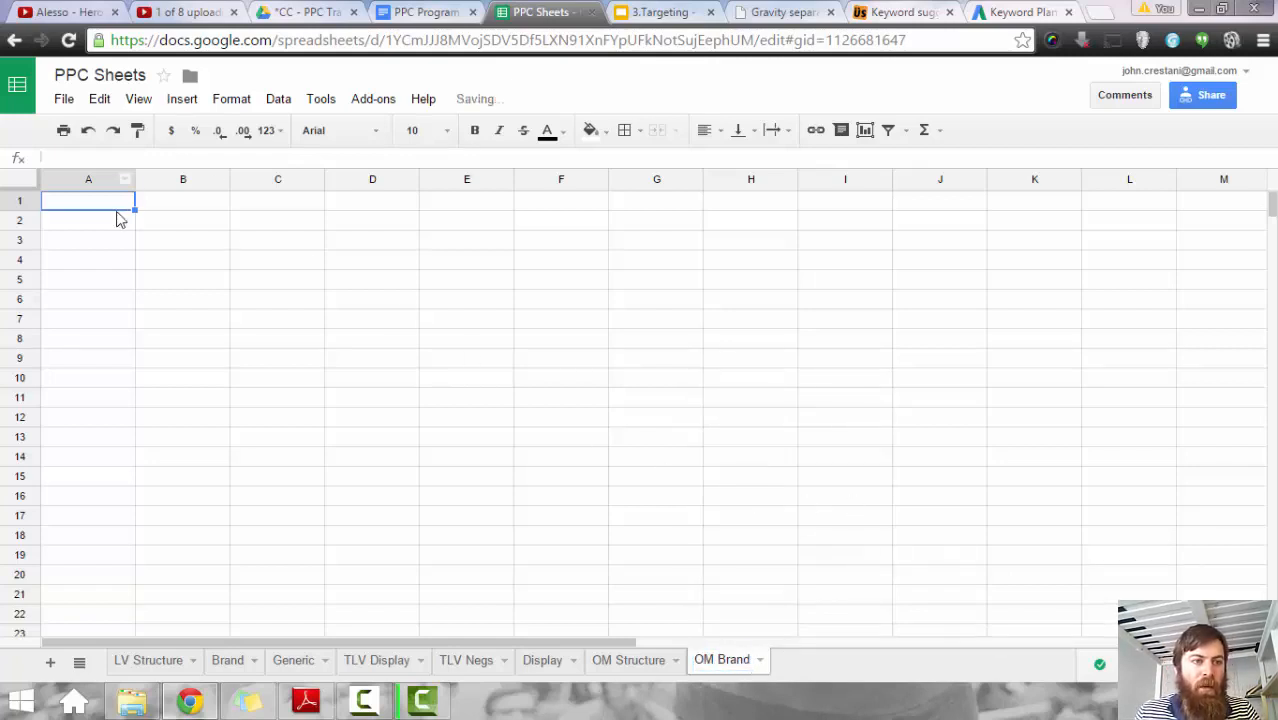
Step: Enter the column headers Campaign, Ad Group, Keyword and Type in row 1 of the OM Brand sheet
text(Campaig)
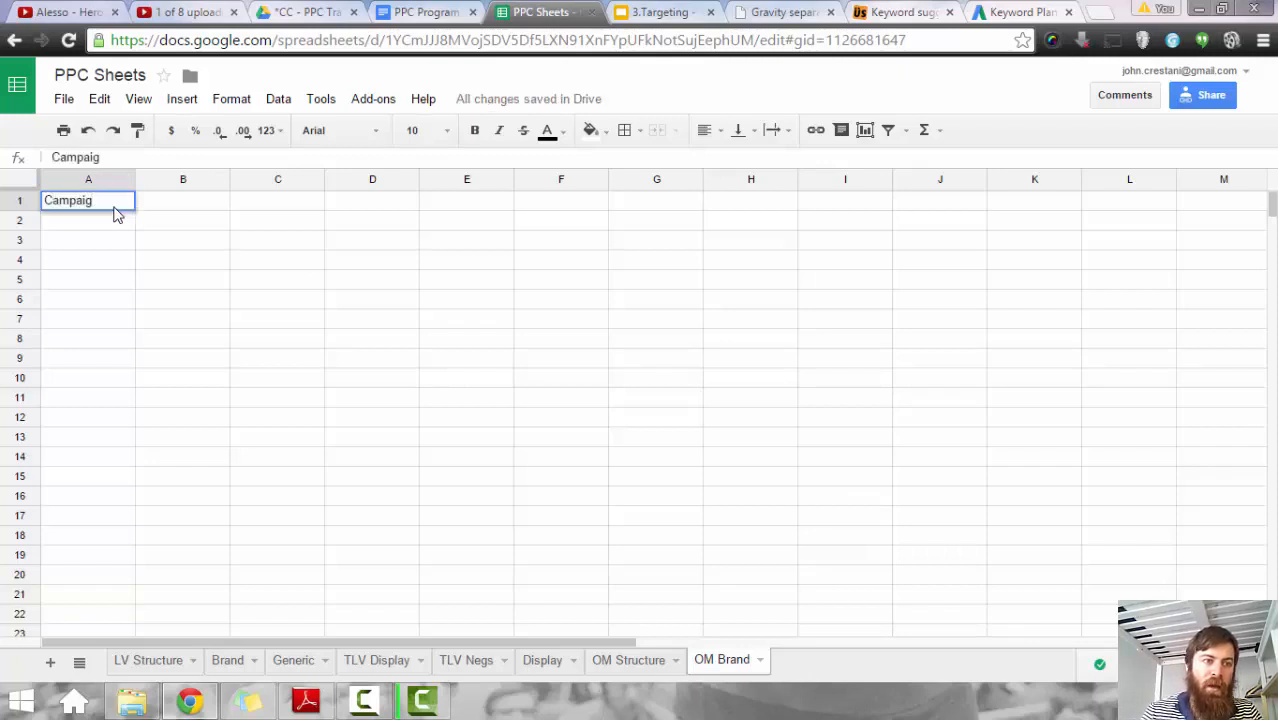
text(n)
key(Tab)
text(Ad Gro)
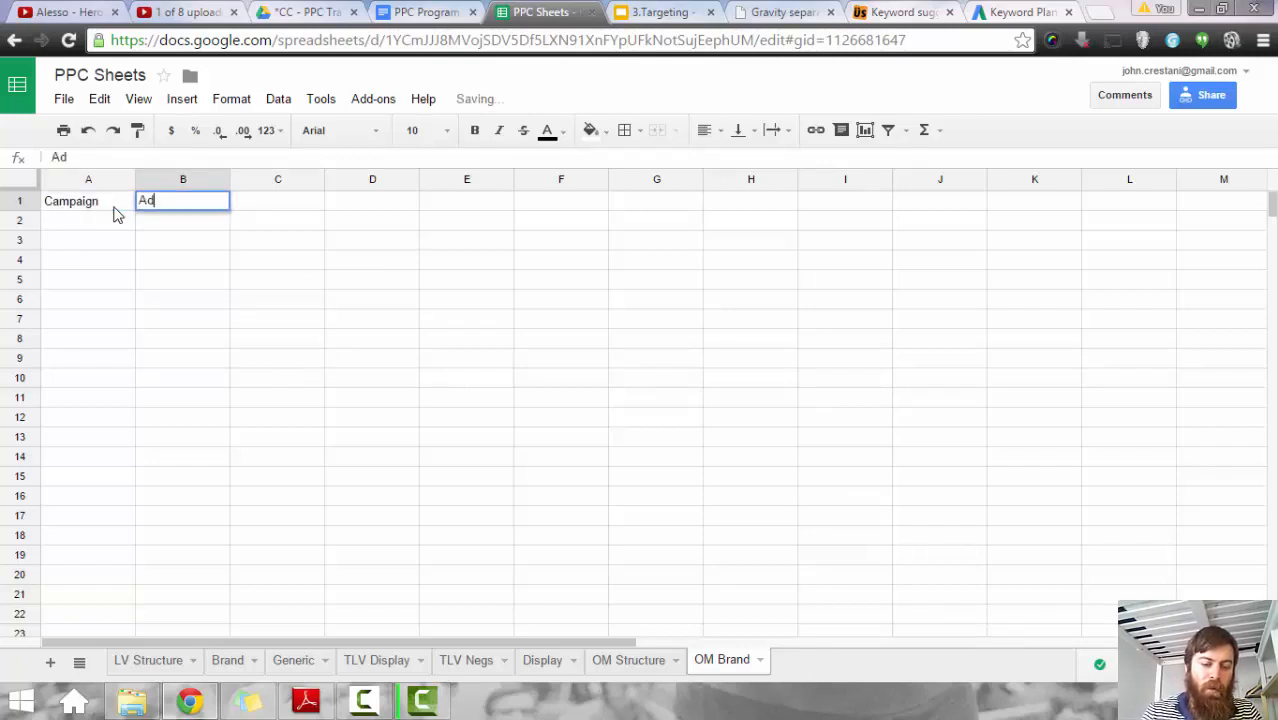
key(Tab)
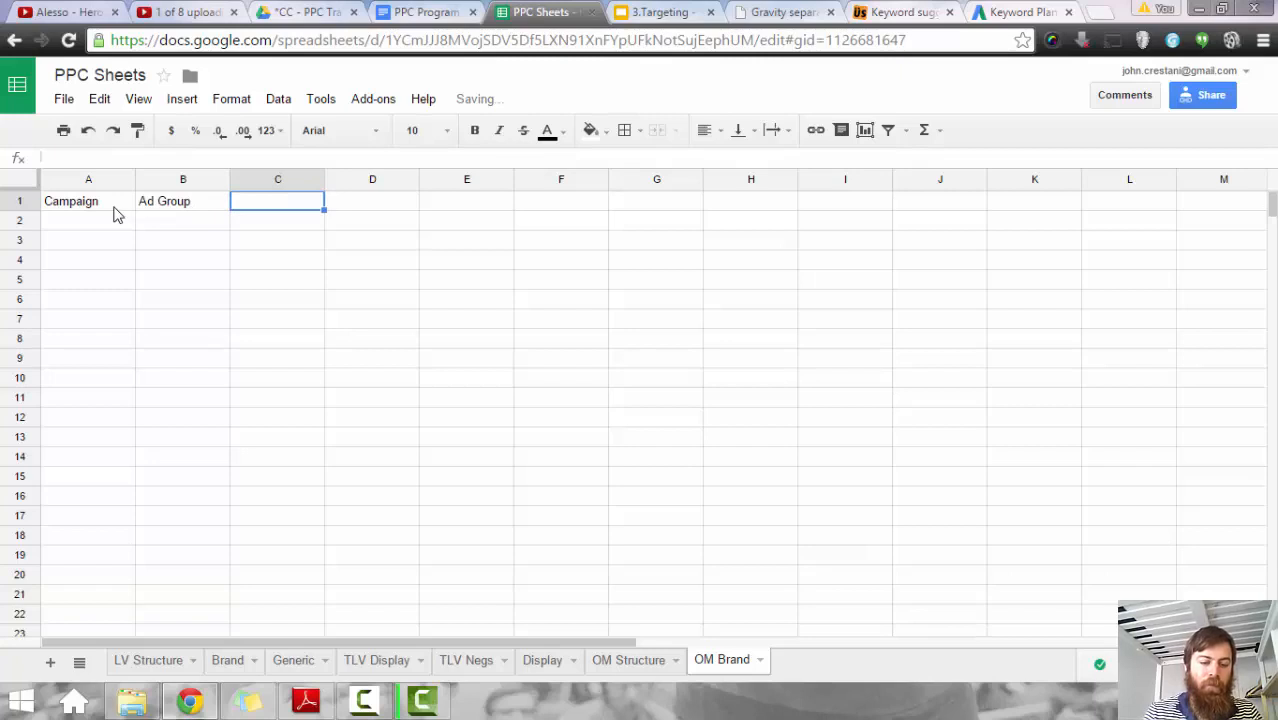
text(Keyword)
key(Tab)
text(T)
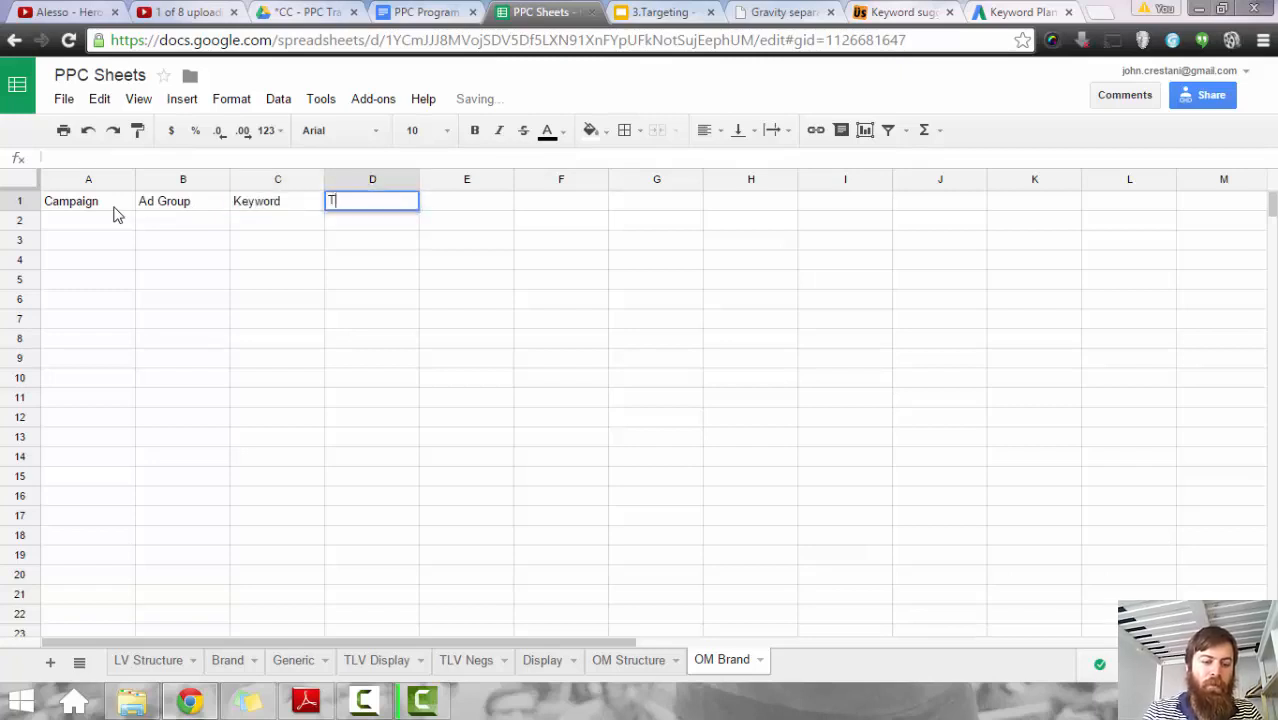
text(ype)
key(Return)
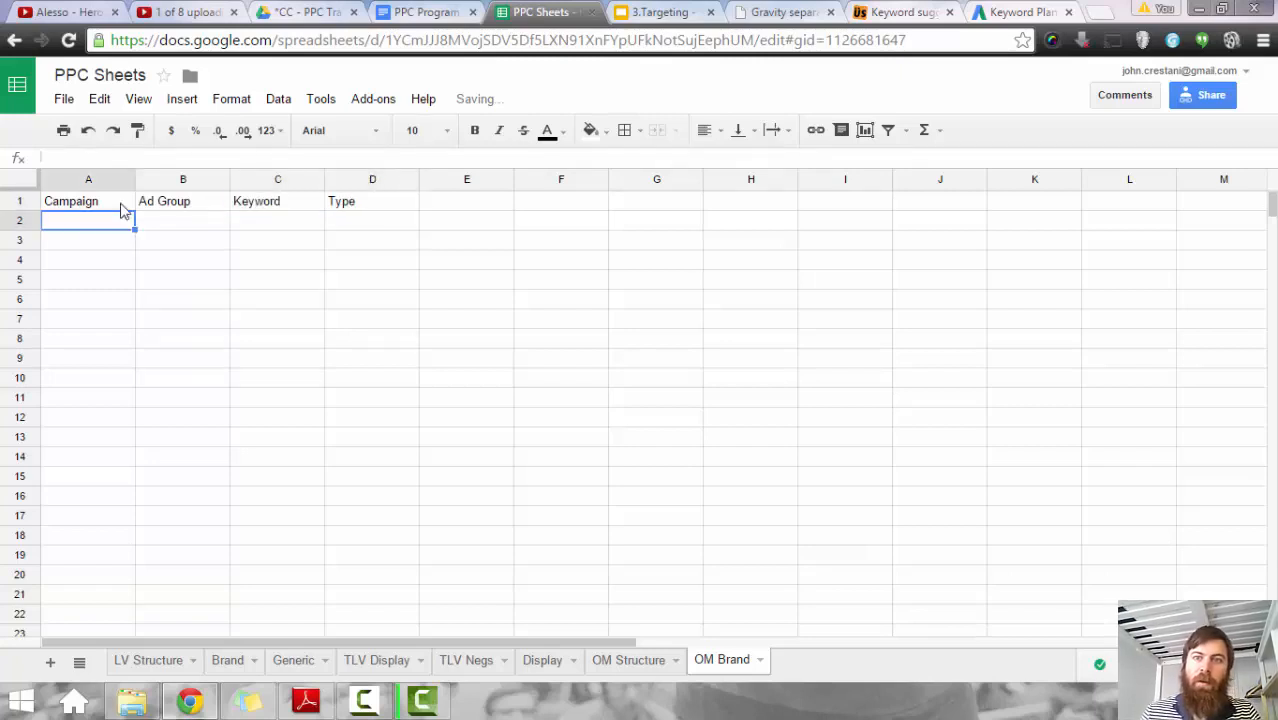
Step: Switch to Google AdWords Keyword Planner and get keyword ideas for "oliver manufacturing"
click(1018, 12)
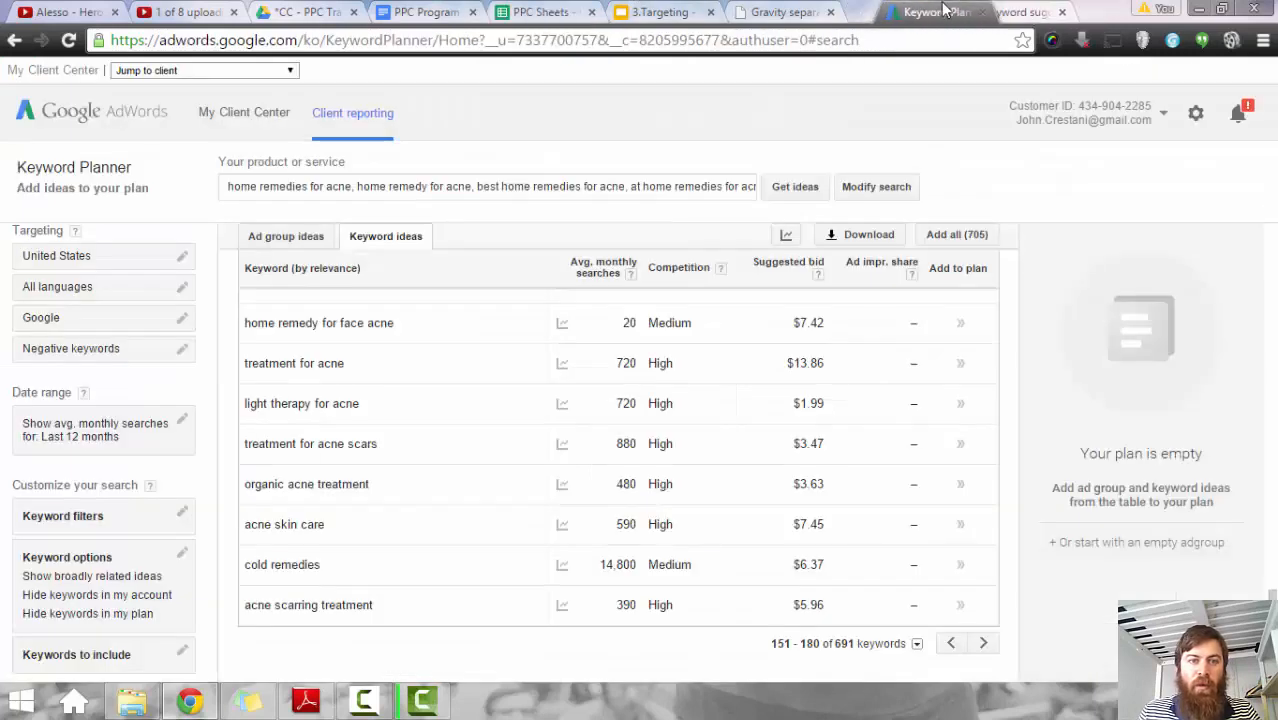
click(465, 188)
key(ctrl+a)
text(oil)
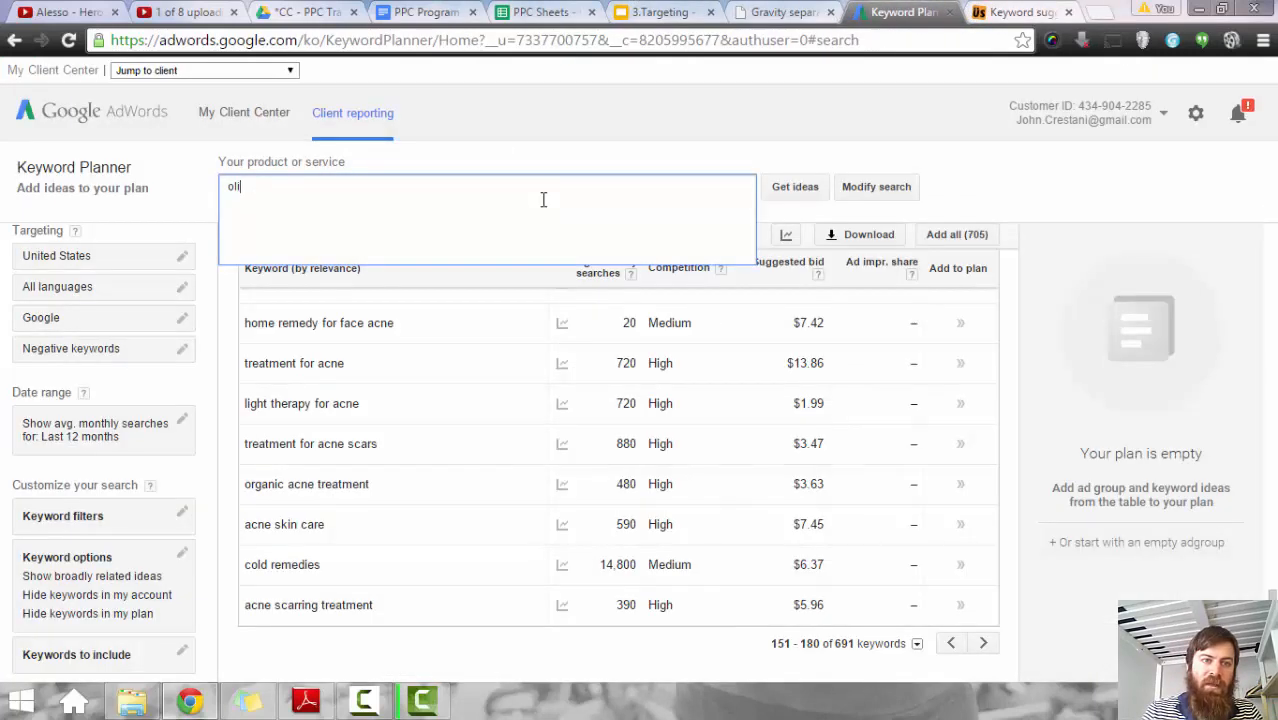
text(ver manu)
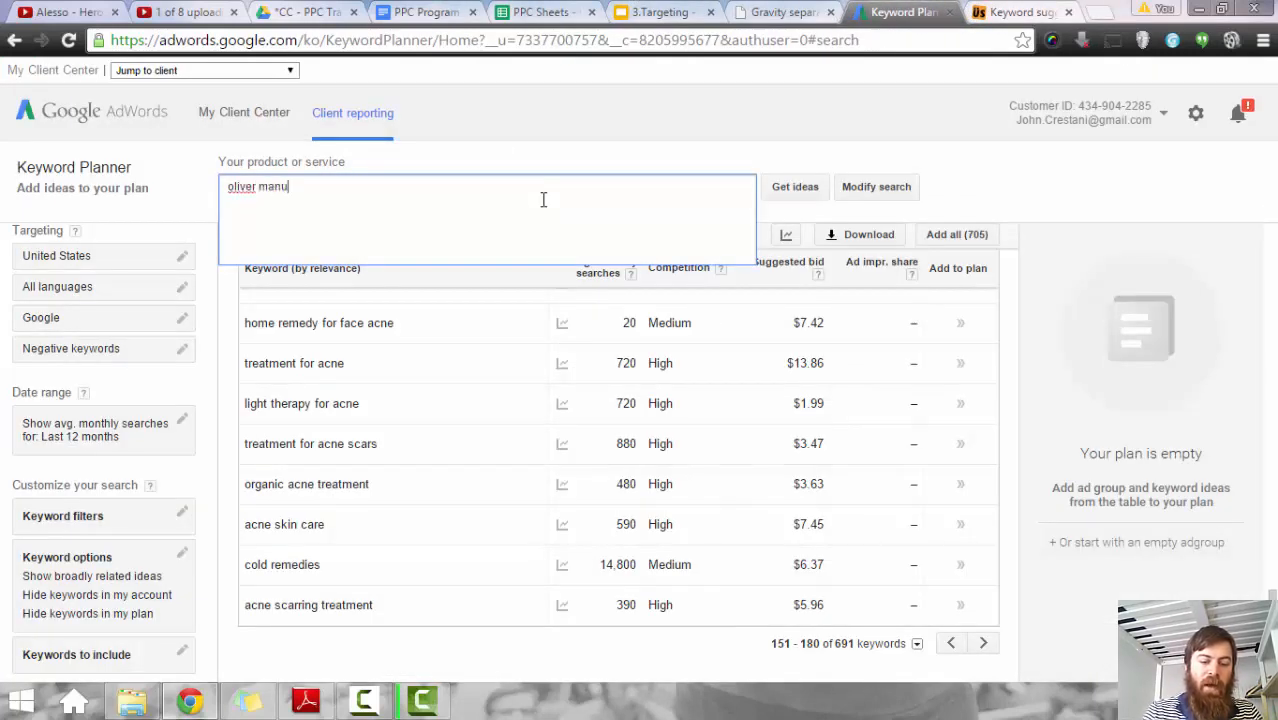
text(facturing)
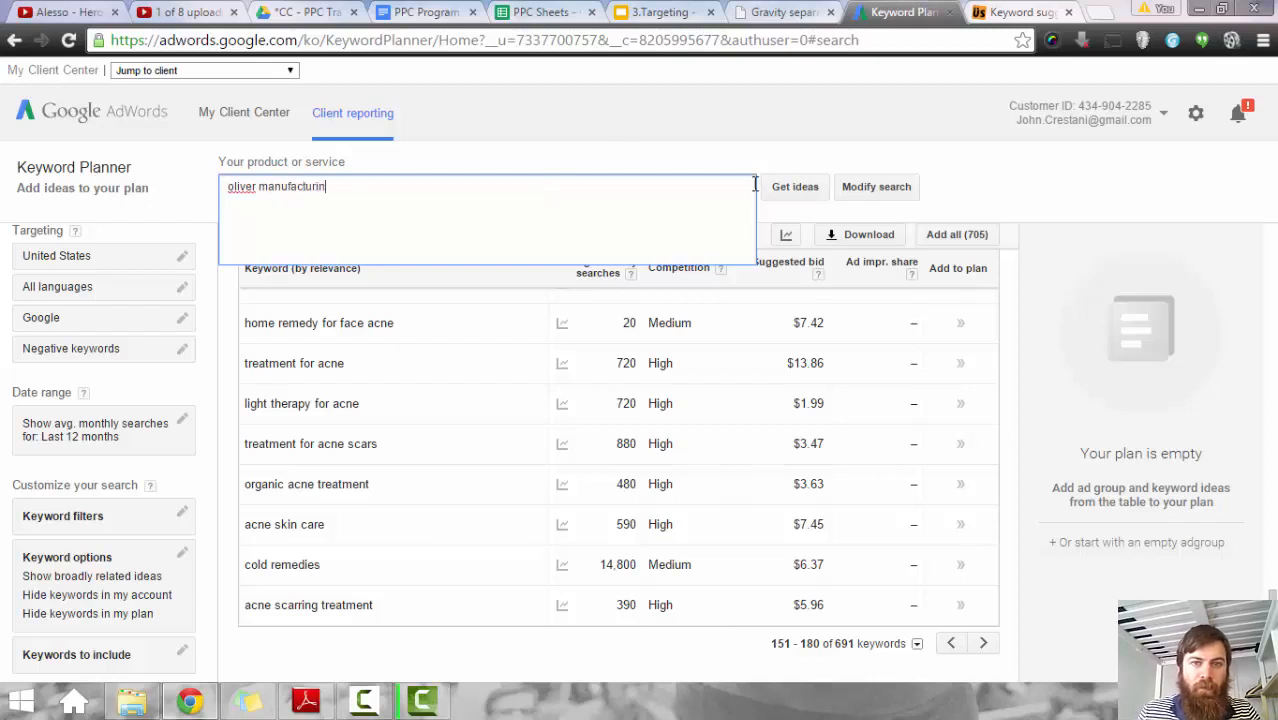
click(795, 187)
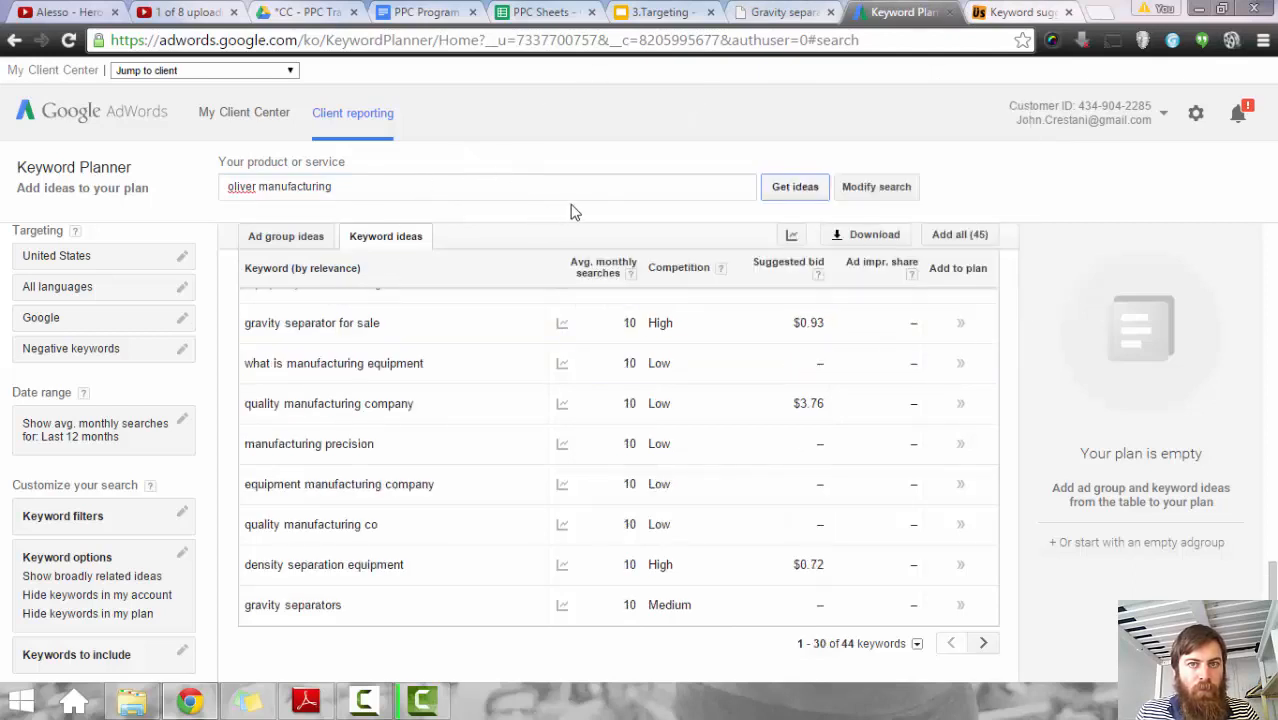
Step: Look through the keyword ideas, copy "oliver equipment" and search the web for it in a new browser tab
scroll(572, 347, up, 8)
scroll(516, 353, up, 5)
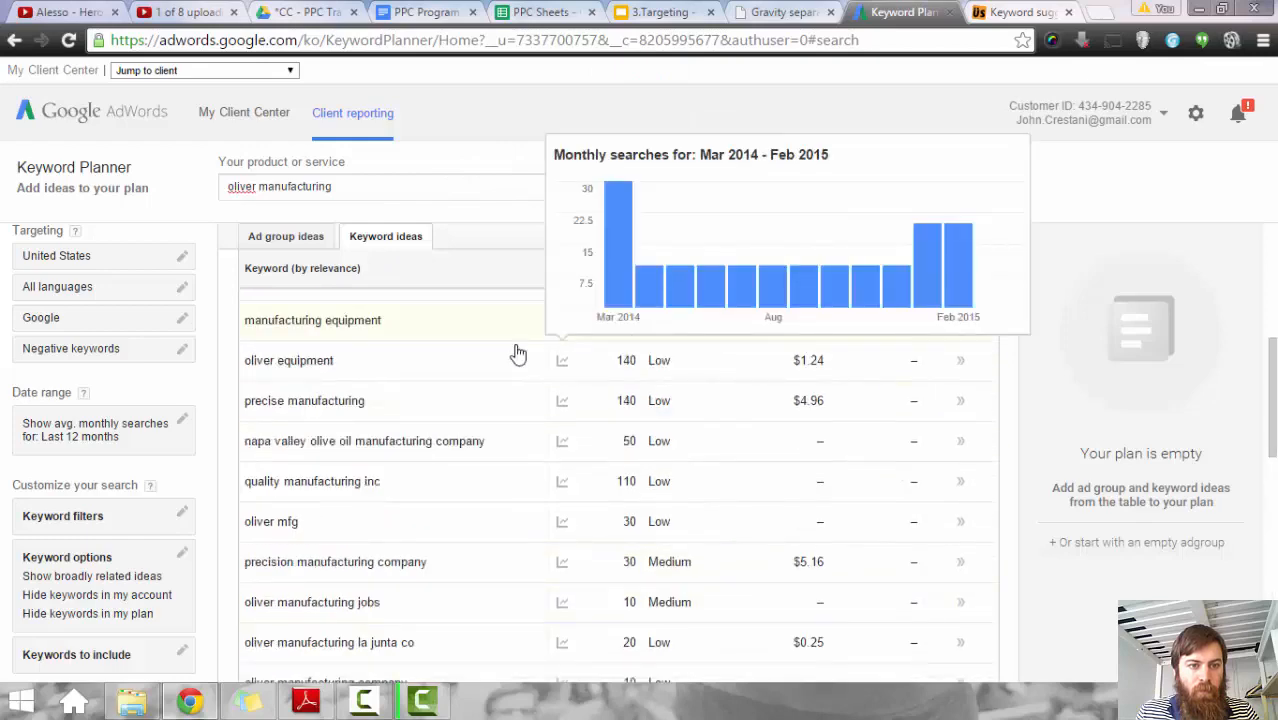
scroll(1008, 540, down, 2)
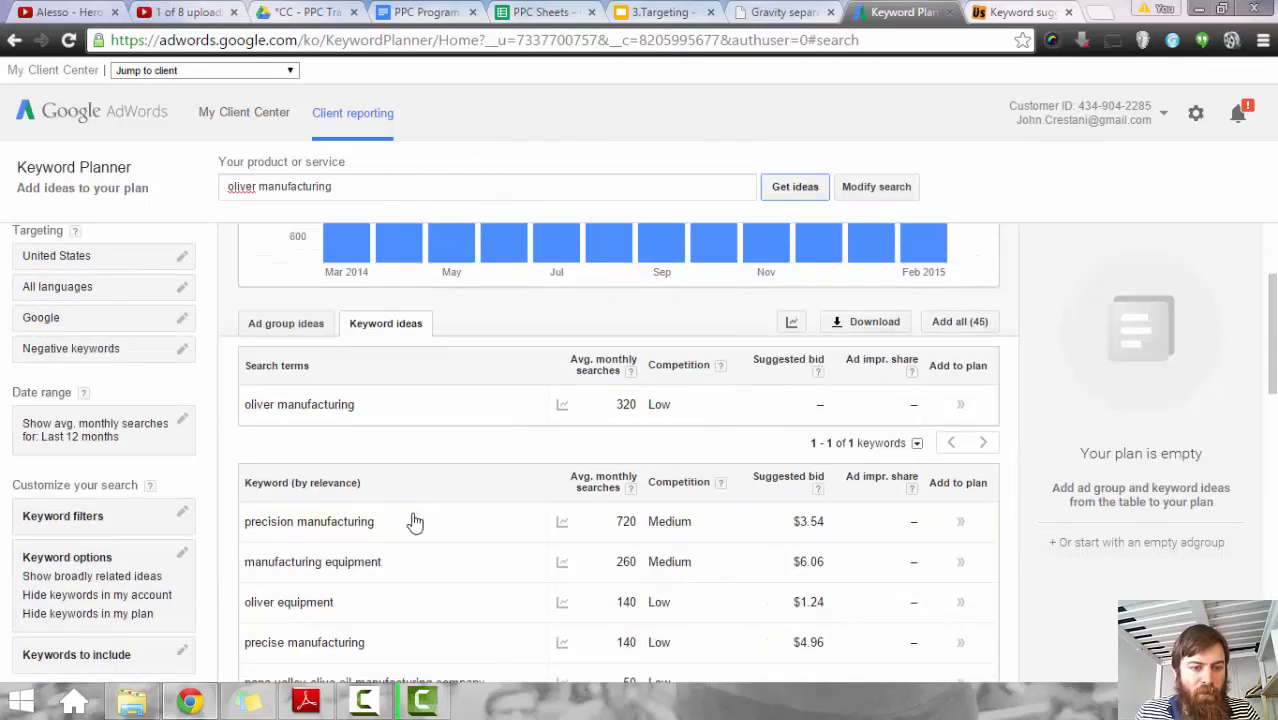
triple_click(249, 606)
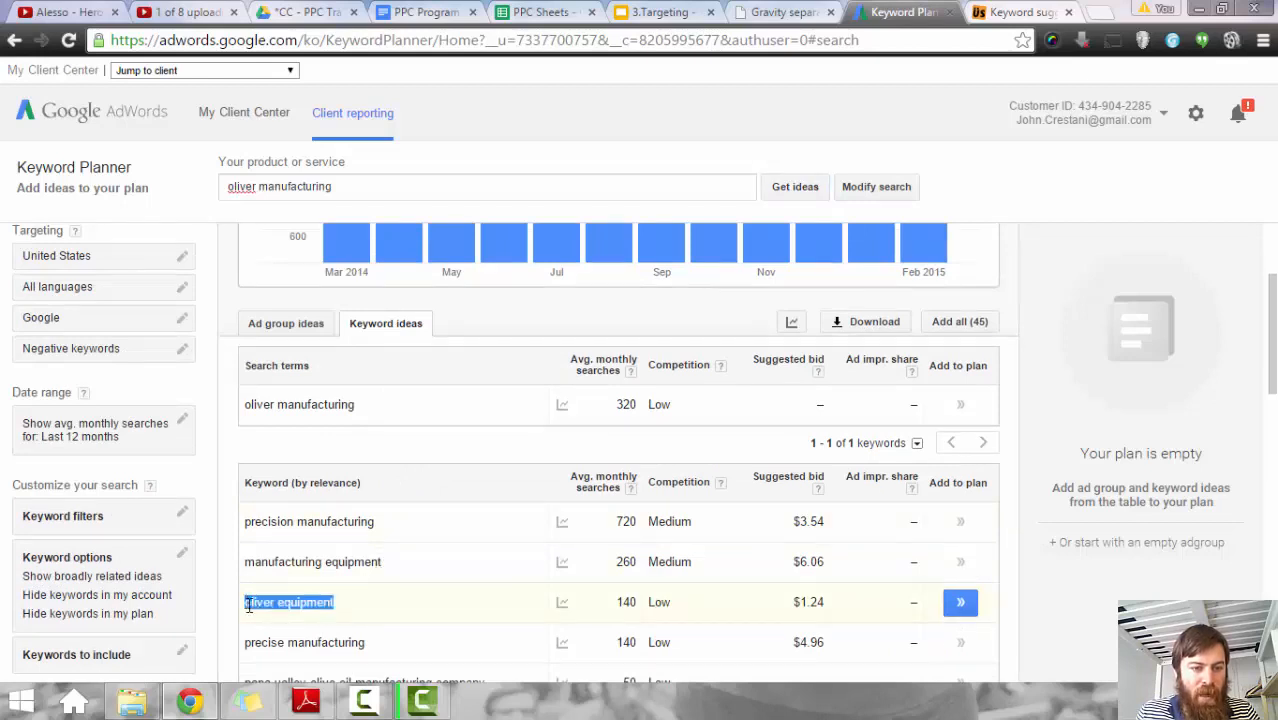
key(ctrl+c)
key(ctrl+t)
key(ctrl+v)
key(Return)
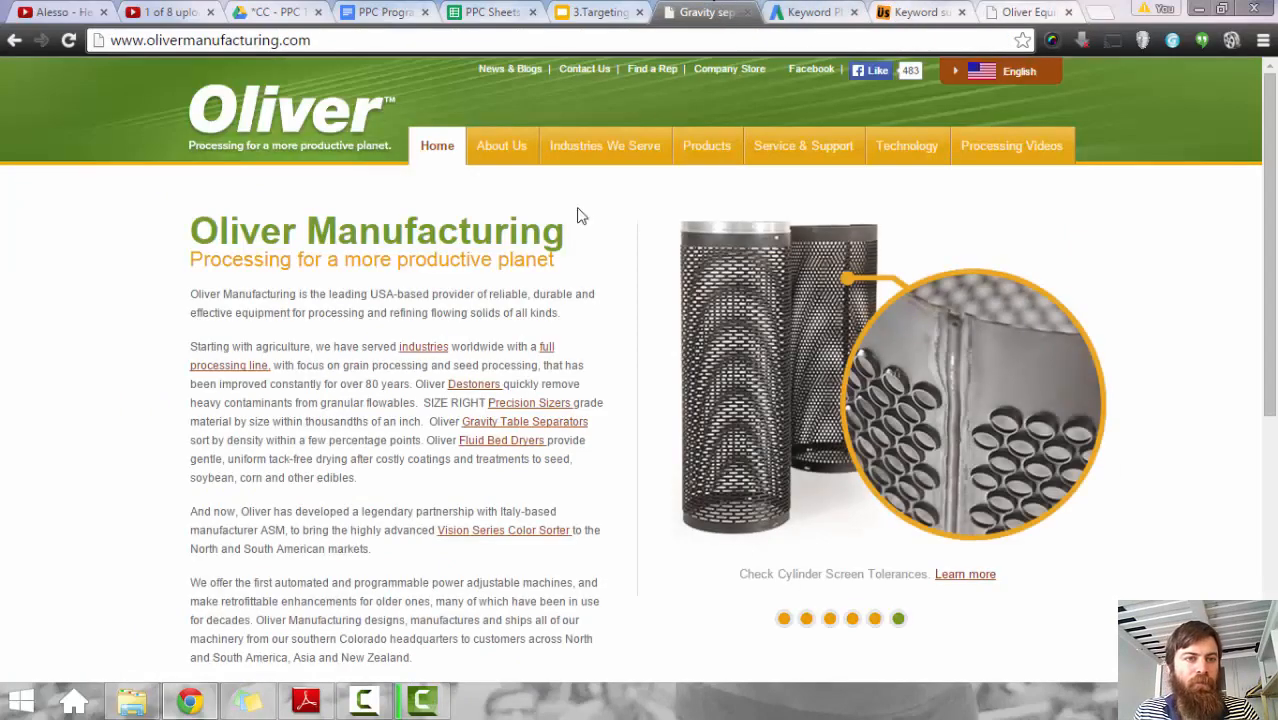
Step: Look over the Oliver Manufacturing homepage down to its footer
scroll(410, 342, down, 5)
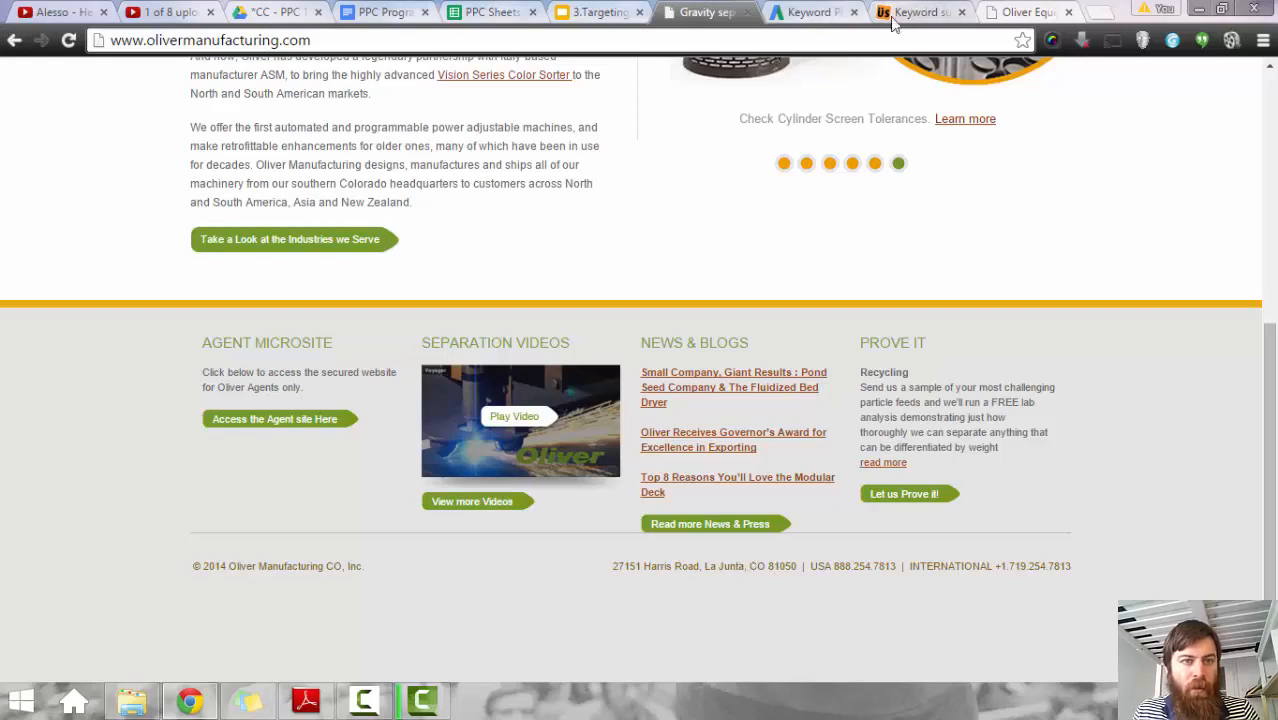
drag(342, 165, 397, 197)
click(397, 197)
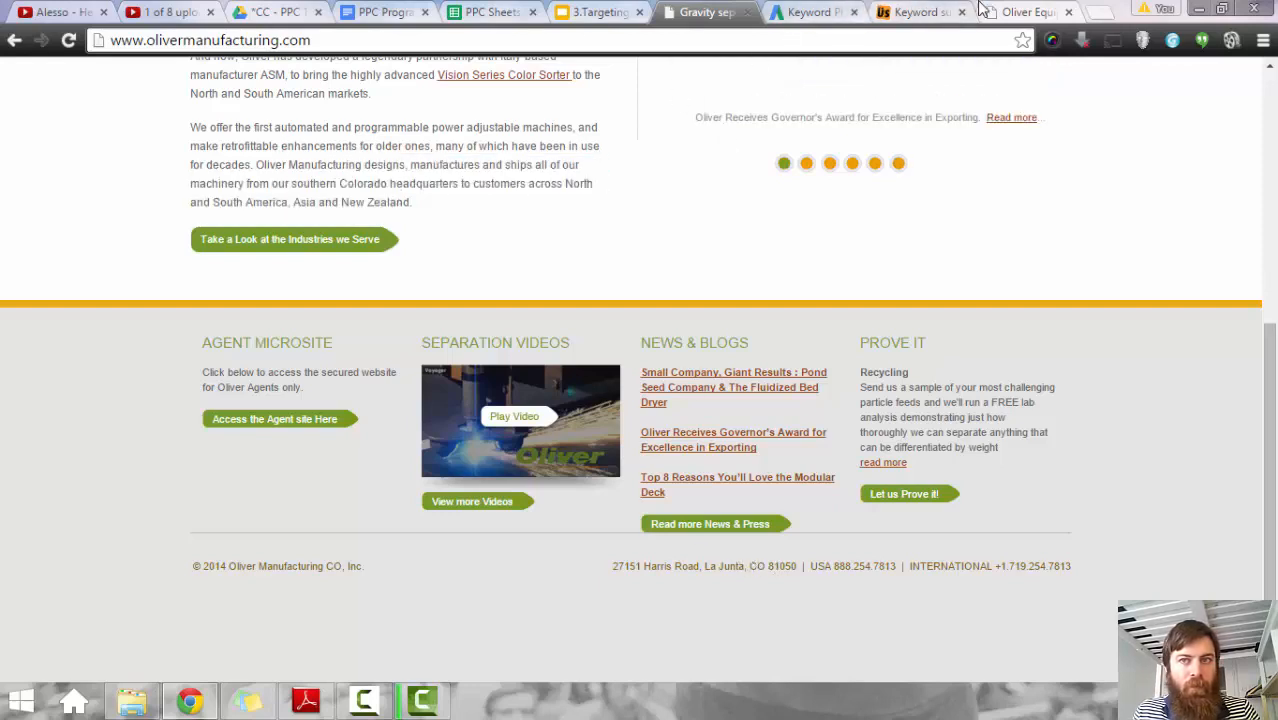
Step: Switch to the Oliver Equipment Company site and examine its homepage from the welcome text to the office listings
click(1010, 12)
scroll(706, 322, down, 3)
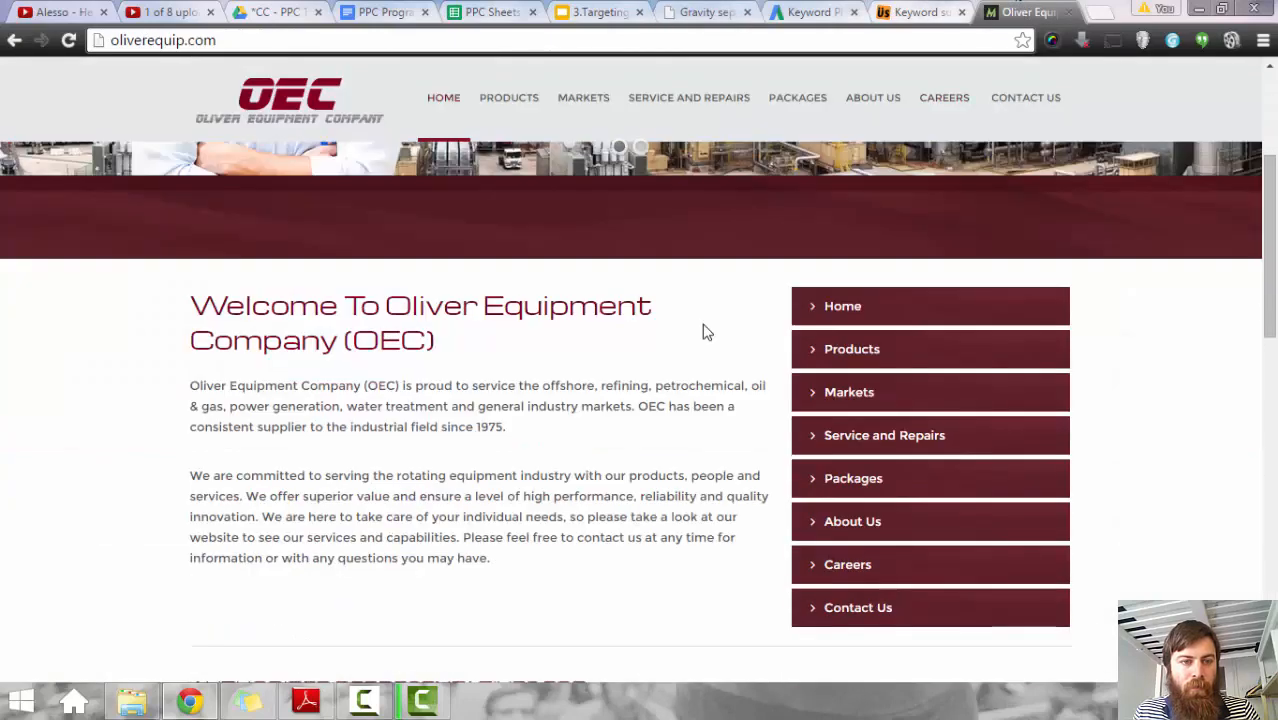
scroll(707, 340, down, 5)
scroll(731, 362, down, 6)
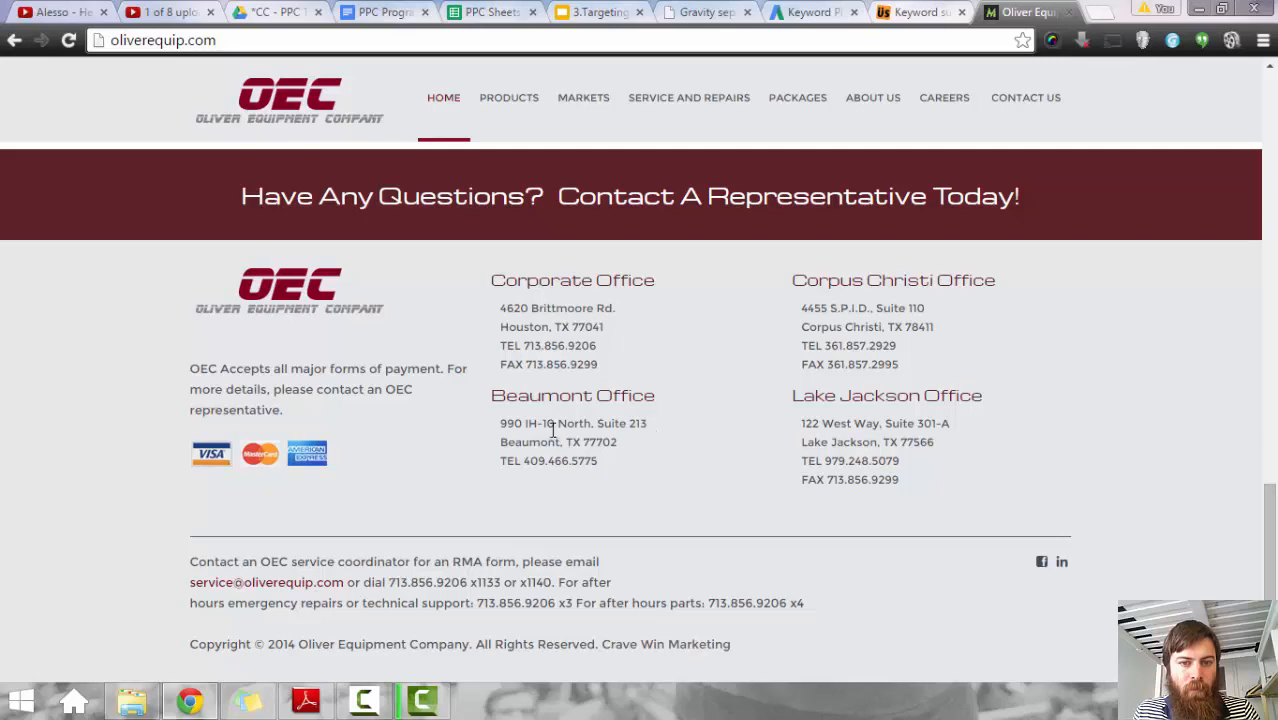
scroll(833, 305, up, 15)
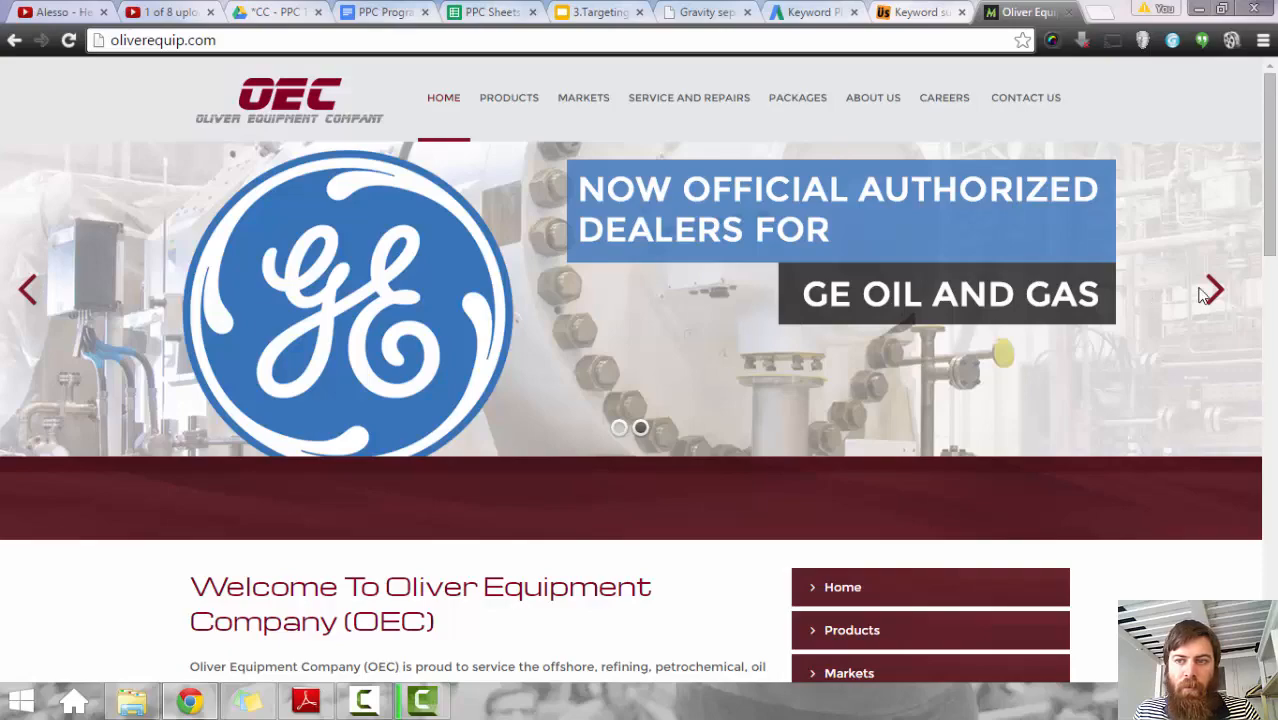
Step: Flip through the banner slides on the Oliver Equipment Company homepage
click(1212, 292)
click(1218, 296)
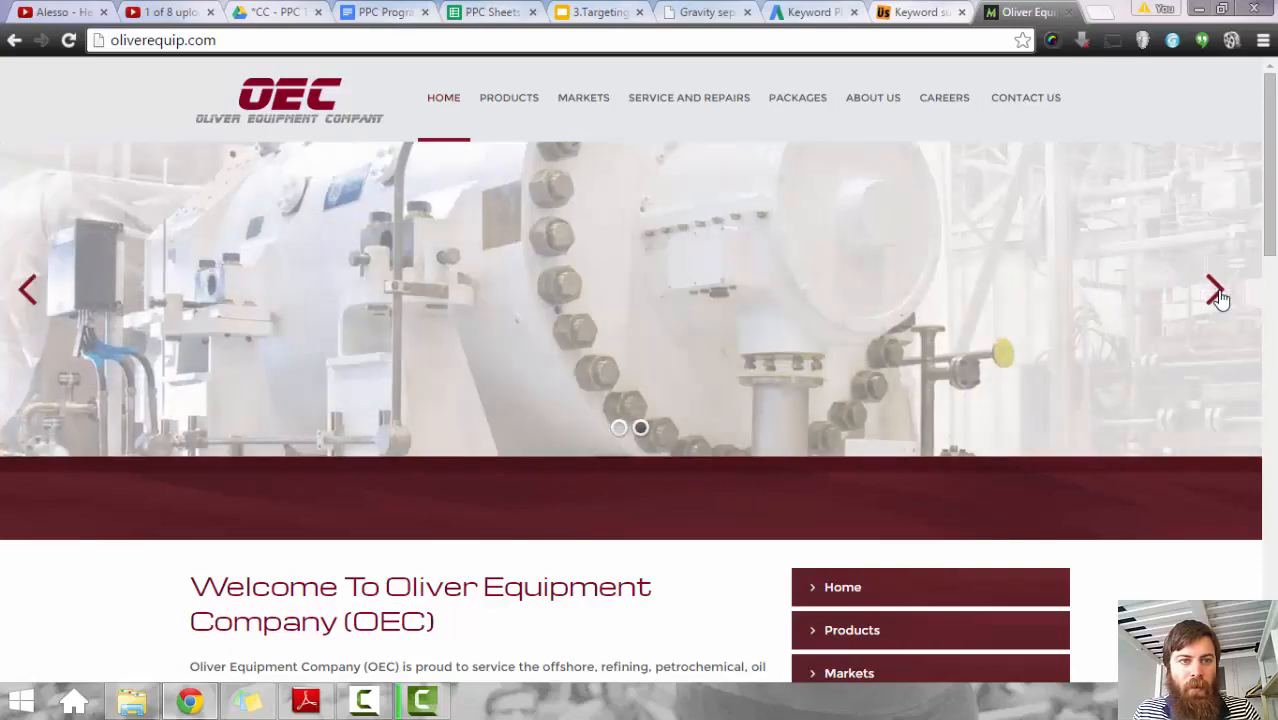
click(1216, 292)
click(1216, 292)
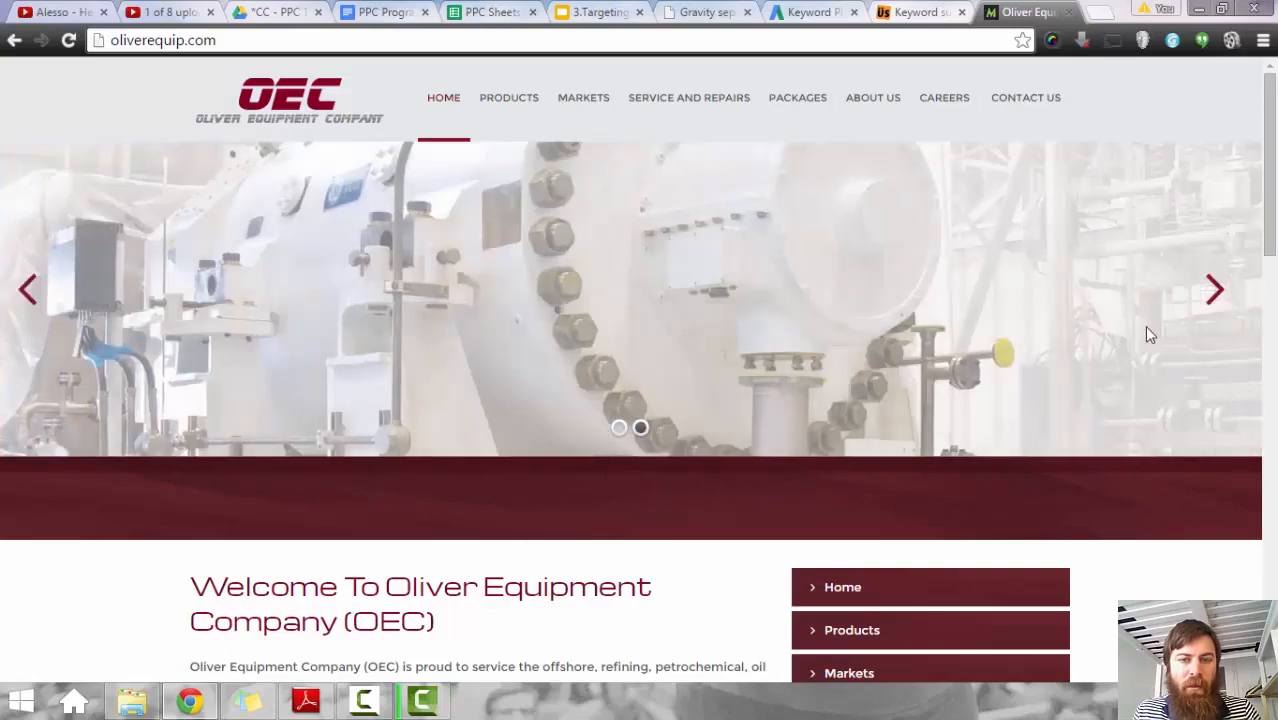
scroll(1148, 335, down, 3)
scroll(1148, 335, up, 3)
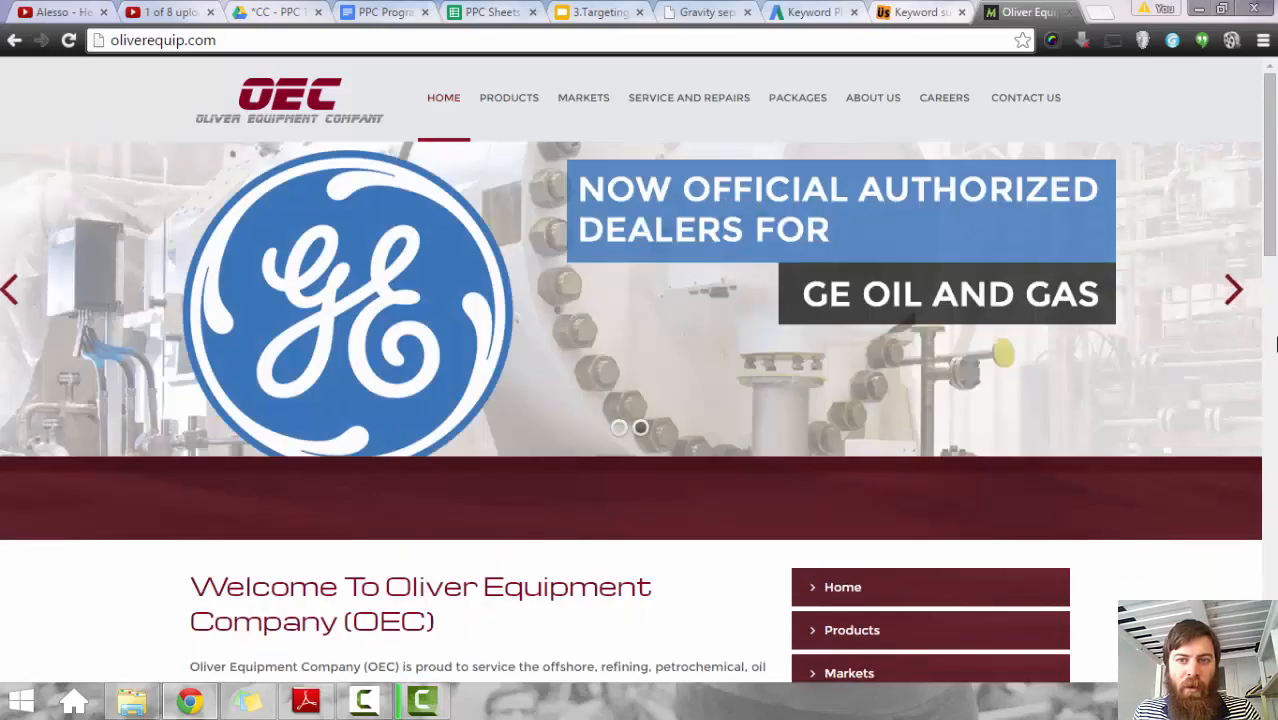
click(1226, 292)
click(1224, 291)
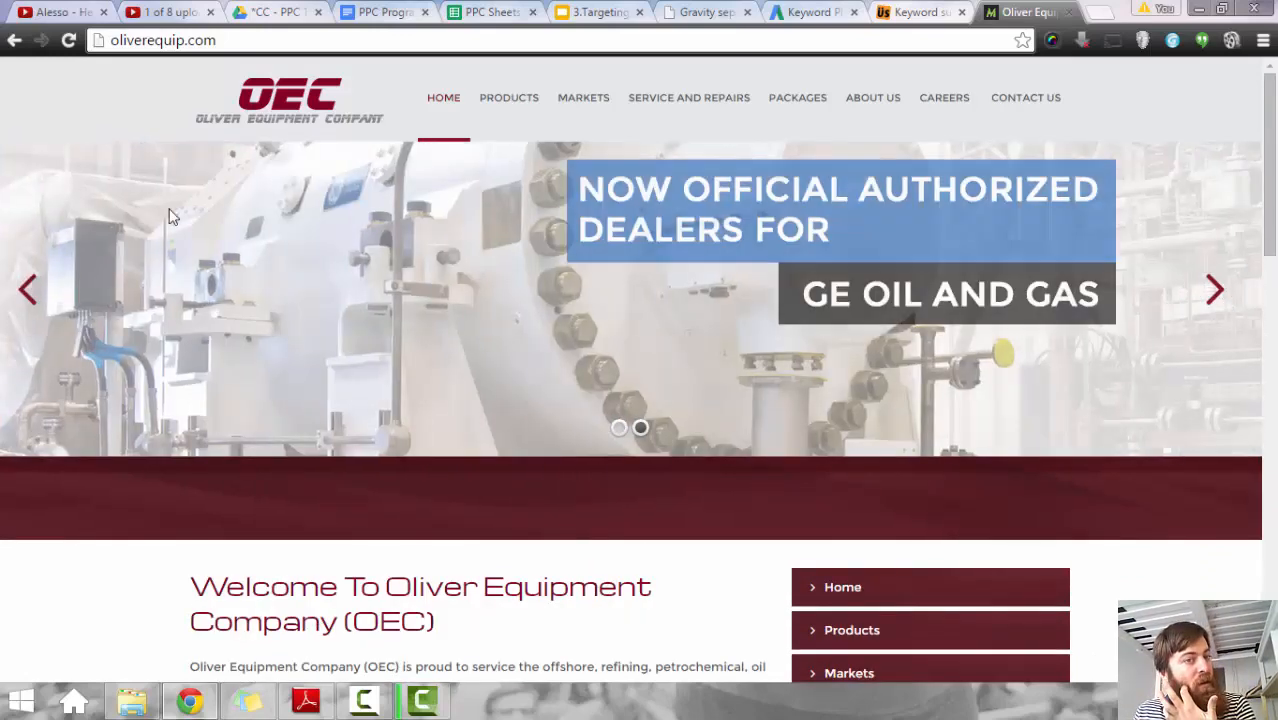
Step: Review the Oliver Equipment Company homepage content, follow its General Industrial market link, and close the site's tab
scroll(357, 305, down, 6)
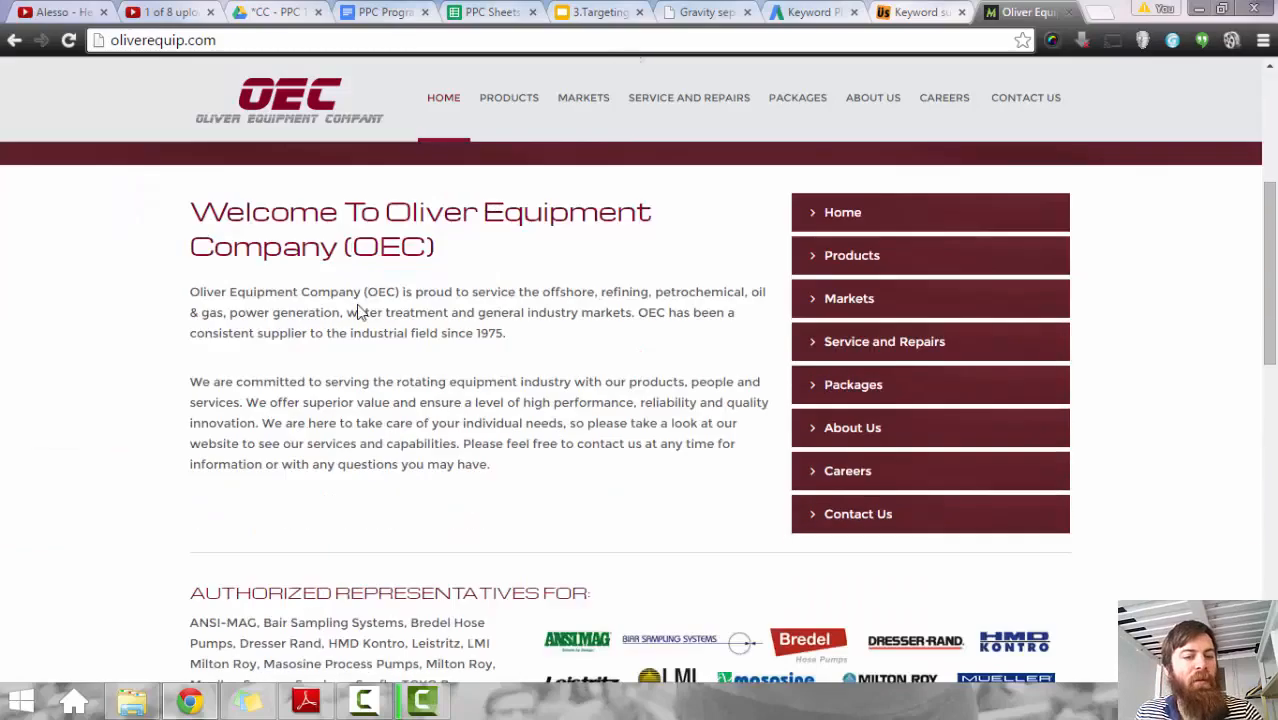
scroll(405, 428, down, 5)
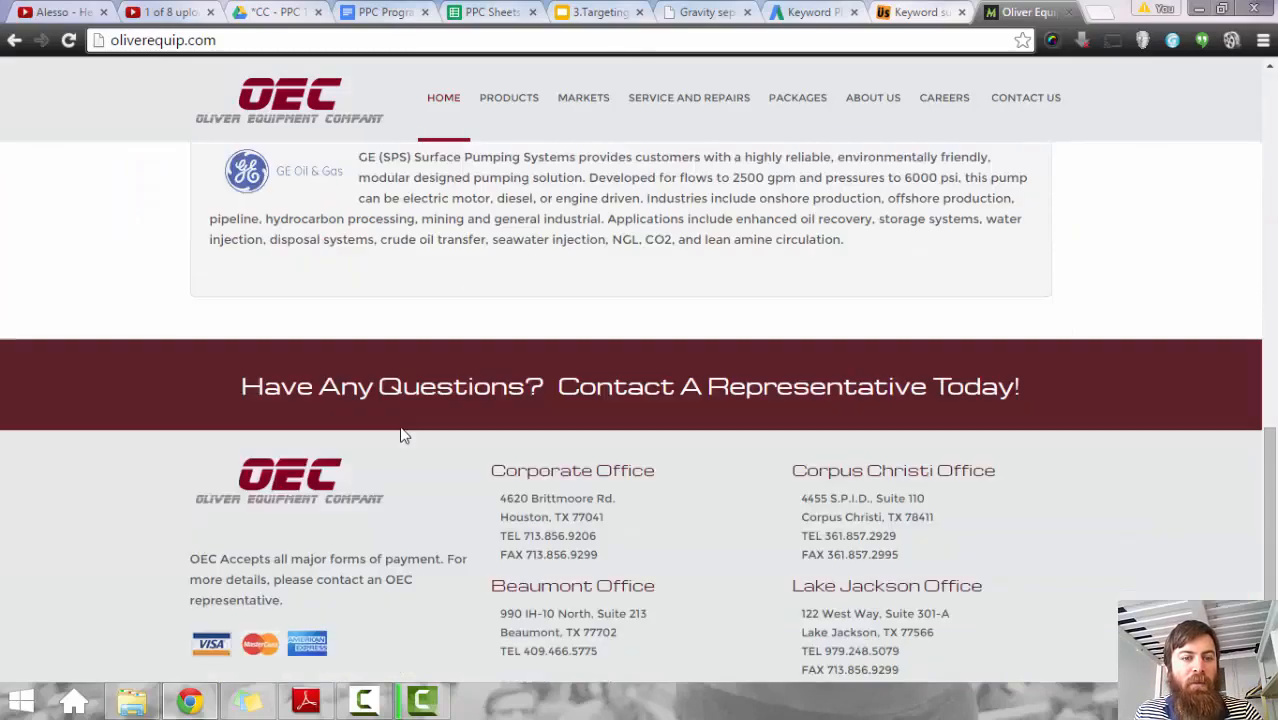
scroll(399, 434, up, 2)
scroll(405, 430, down, 4)
scroll(650, 328, up, 10)
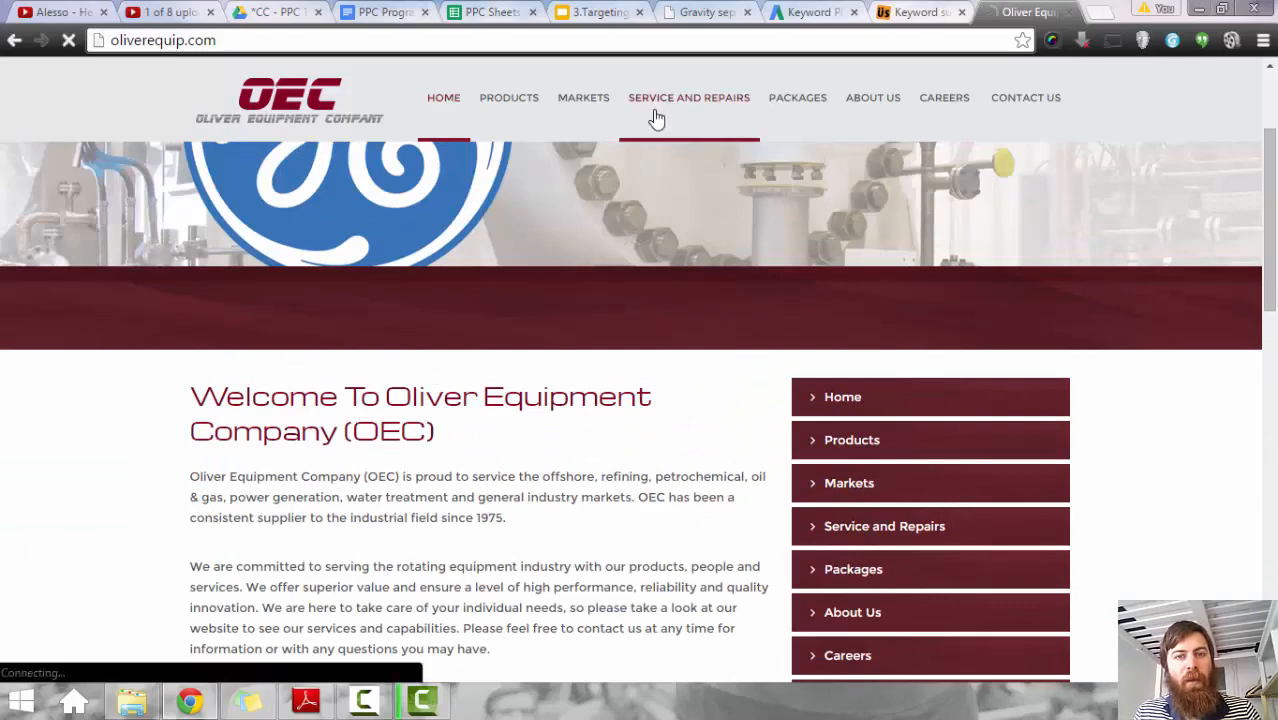
mouse_move(588, 111)
click(617, 163)
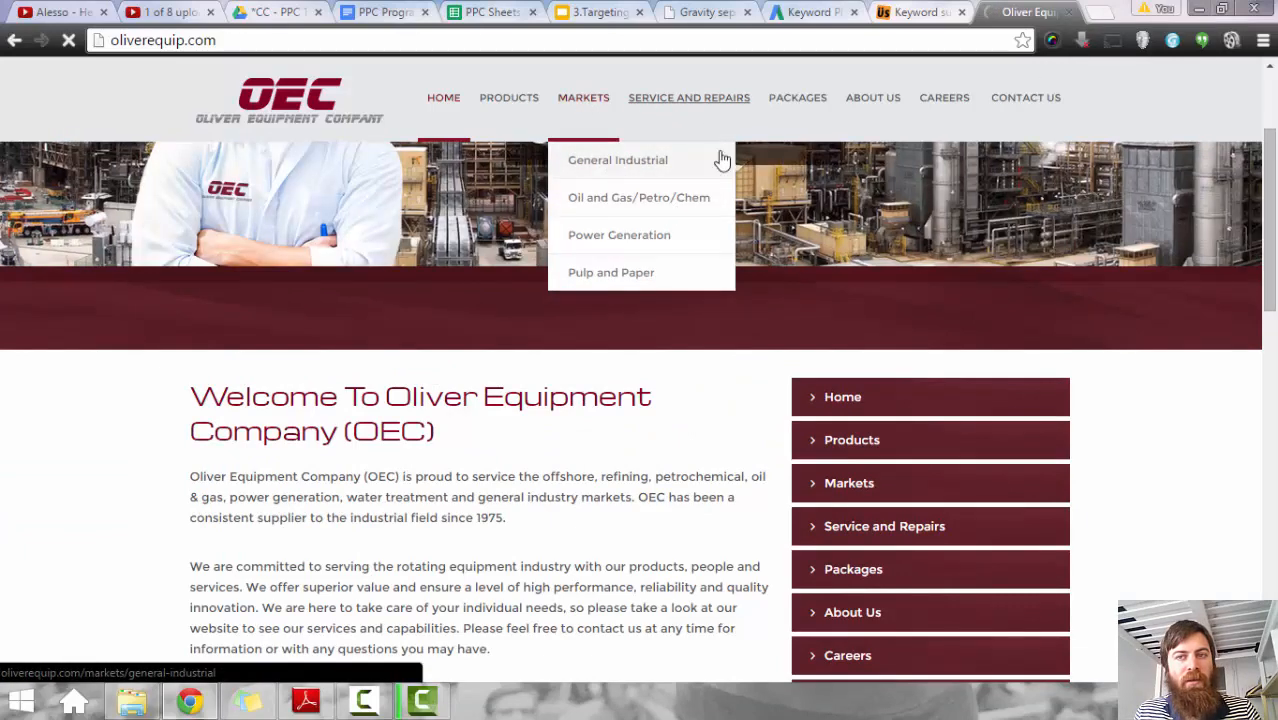
click(1067, 12)
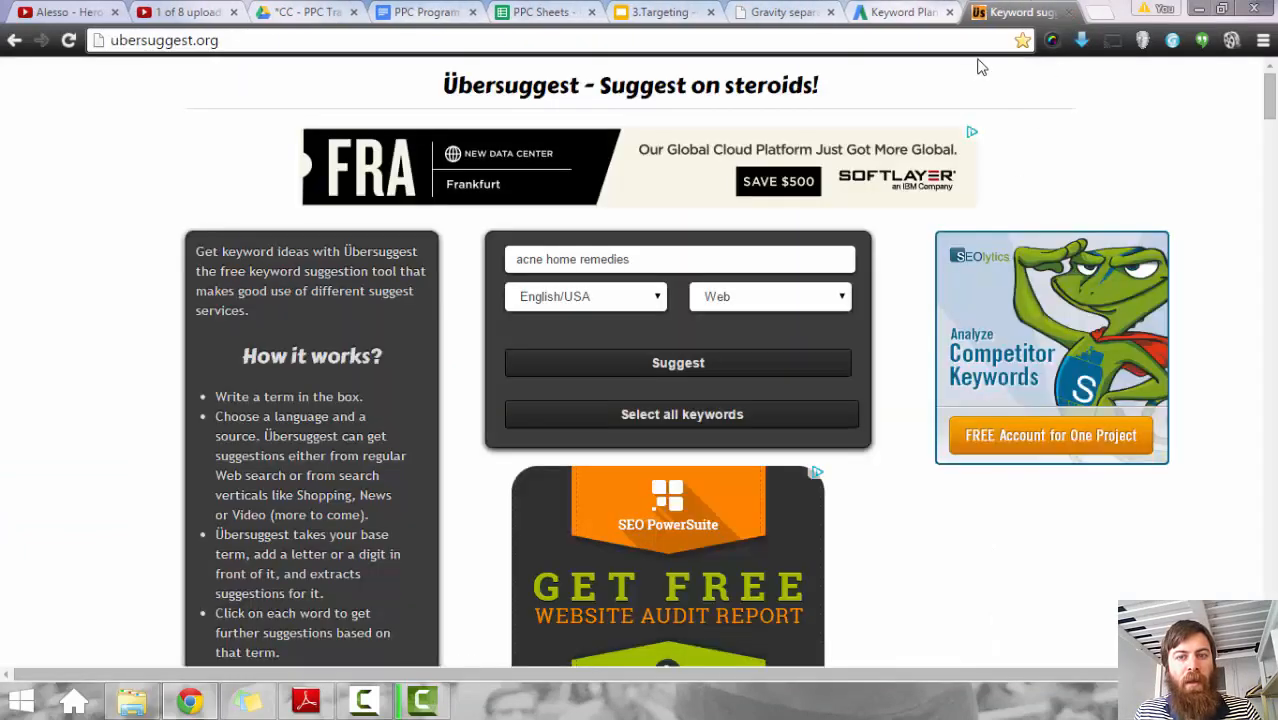
Step: Return to the Oliver Manufacturing homepage, look over its product descriptions and open the page's source code
click(800, 10)
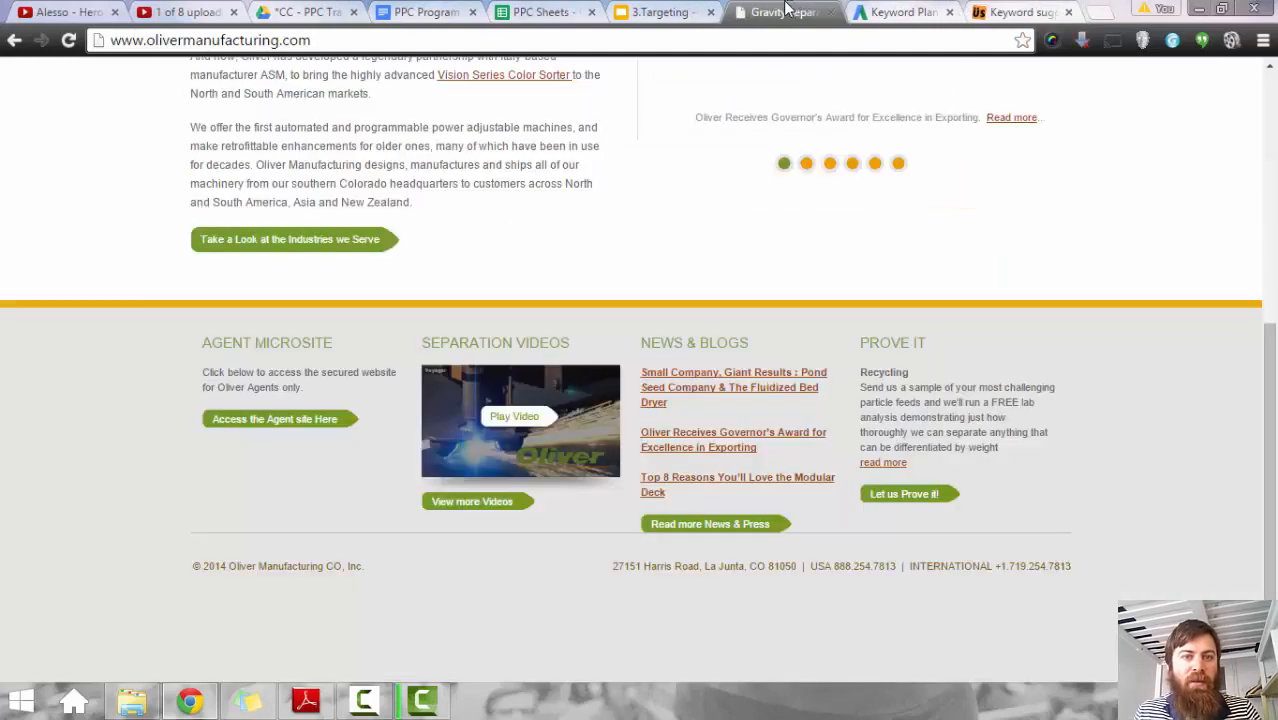
scroll(533, 202, up, 10)
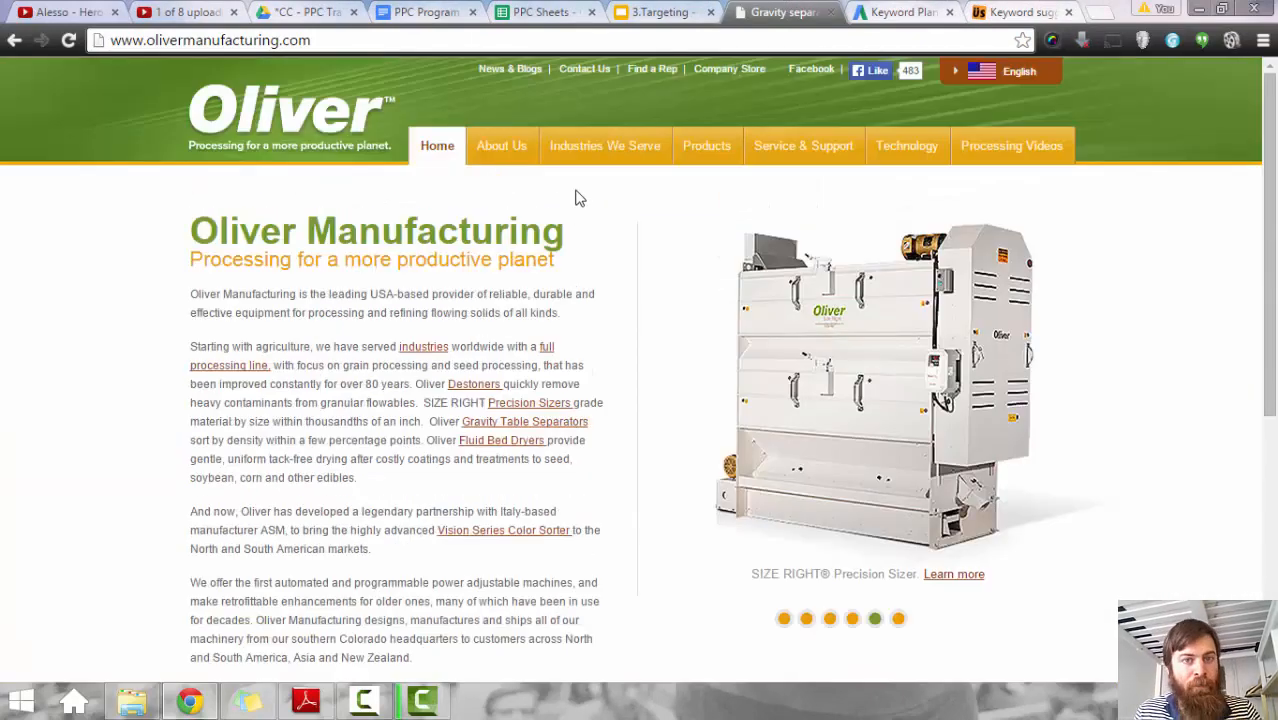
scroll(578, 195, down, 2)
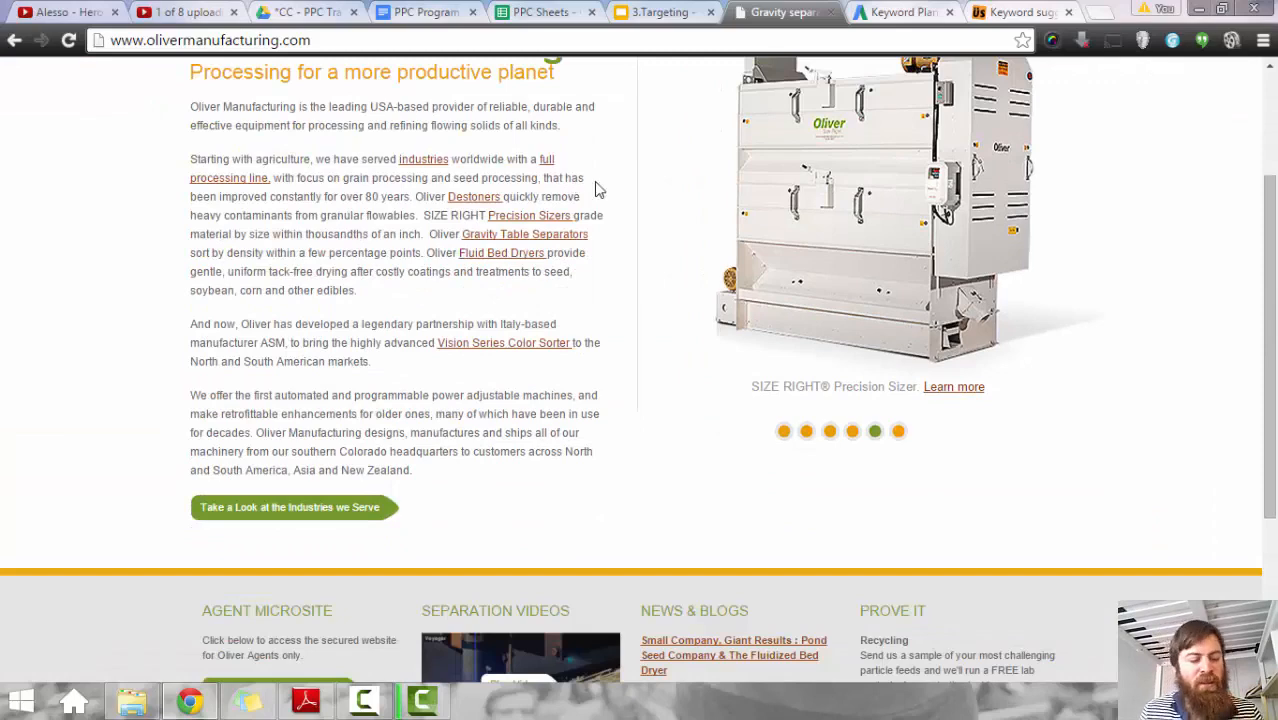
key(ctrl+u)
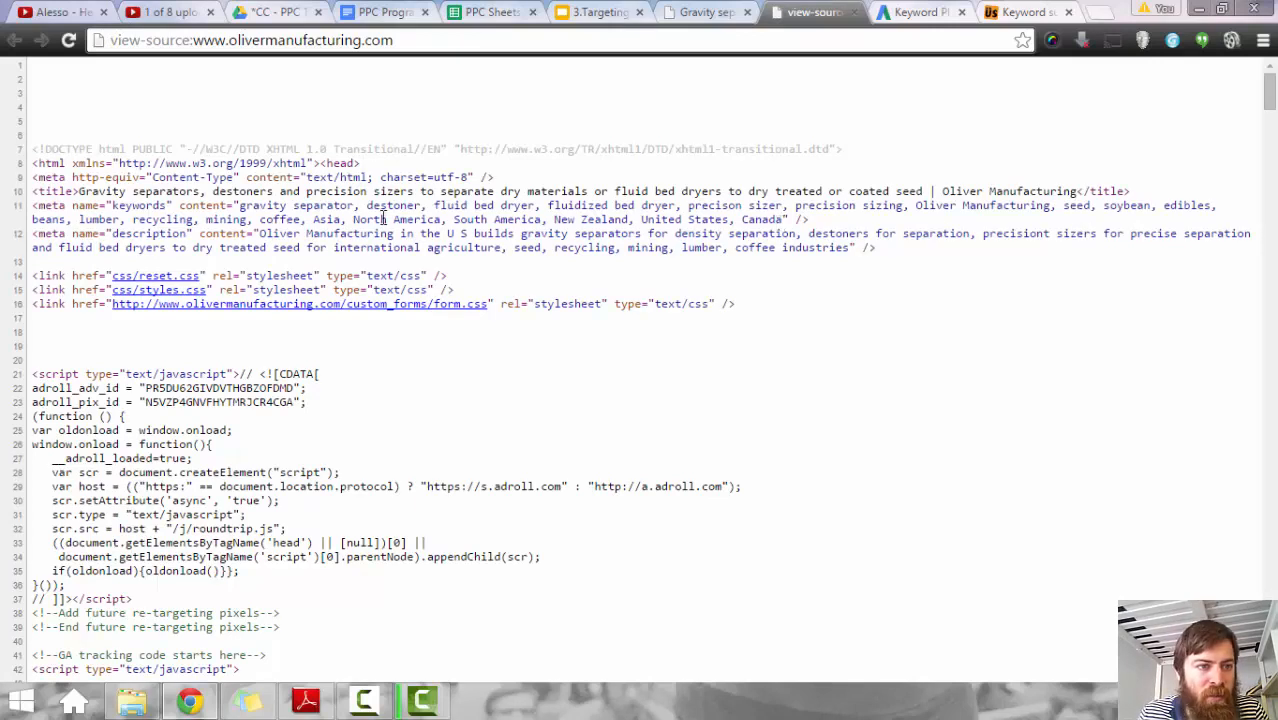
Step: Copy the meta keywords from "gravity separator" through "precision sizing" in the page source and look through the tracking scripts
drag(241, 207, 907, 205)
key(ctrl+c)
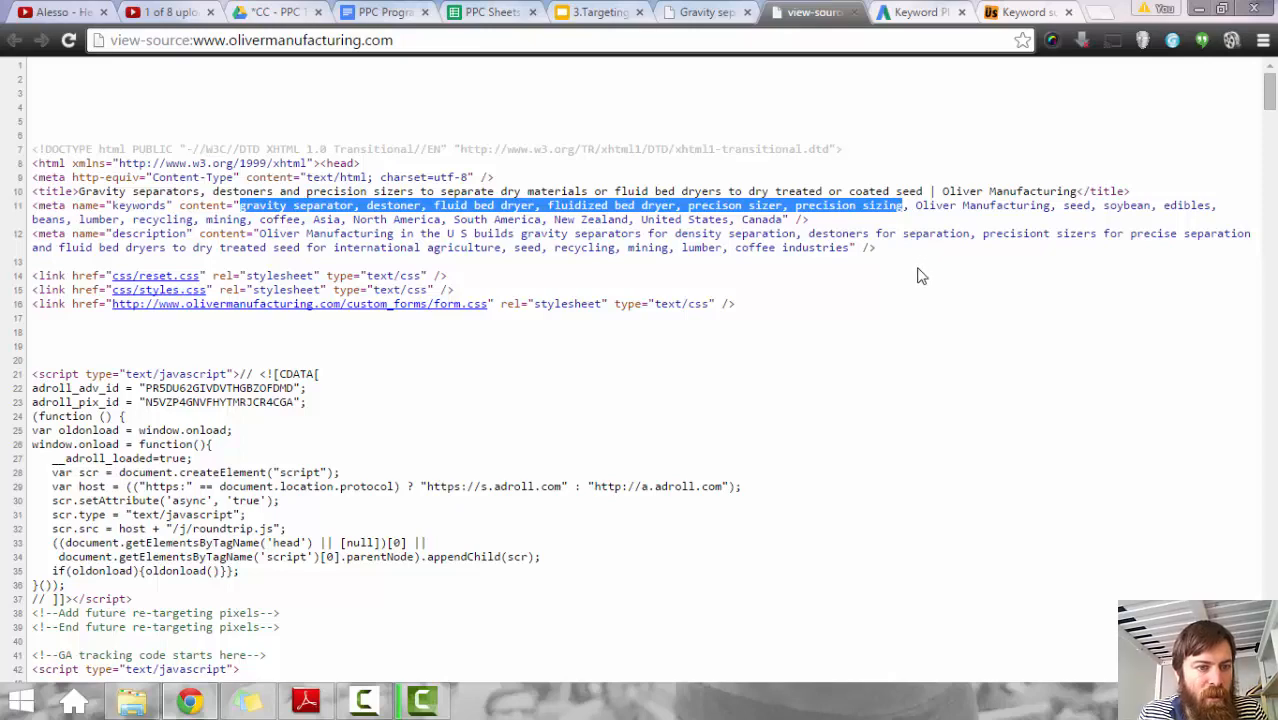
click(452, 378)
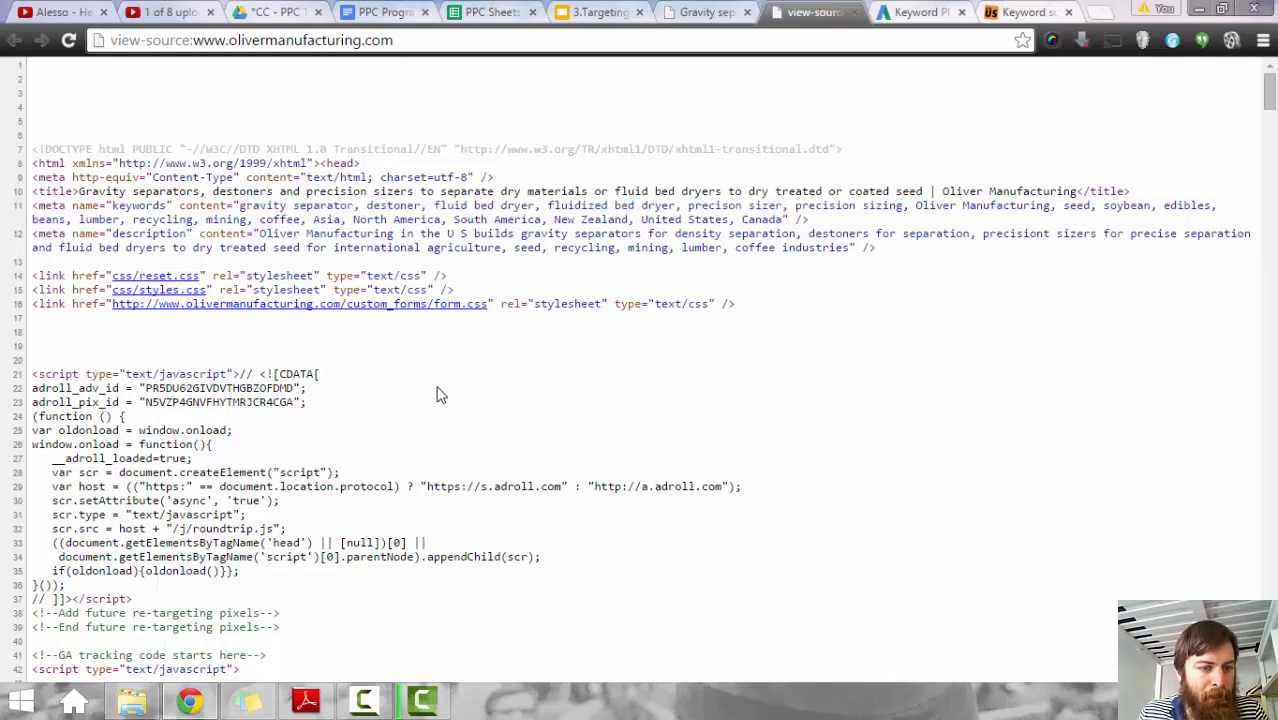
scroll(437, 394, down, 2)
scroll(437, 394, down, 6)
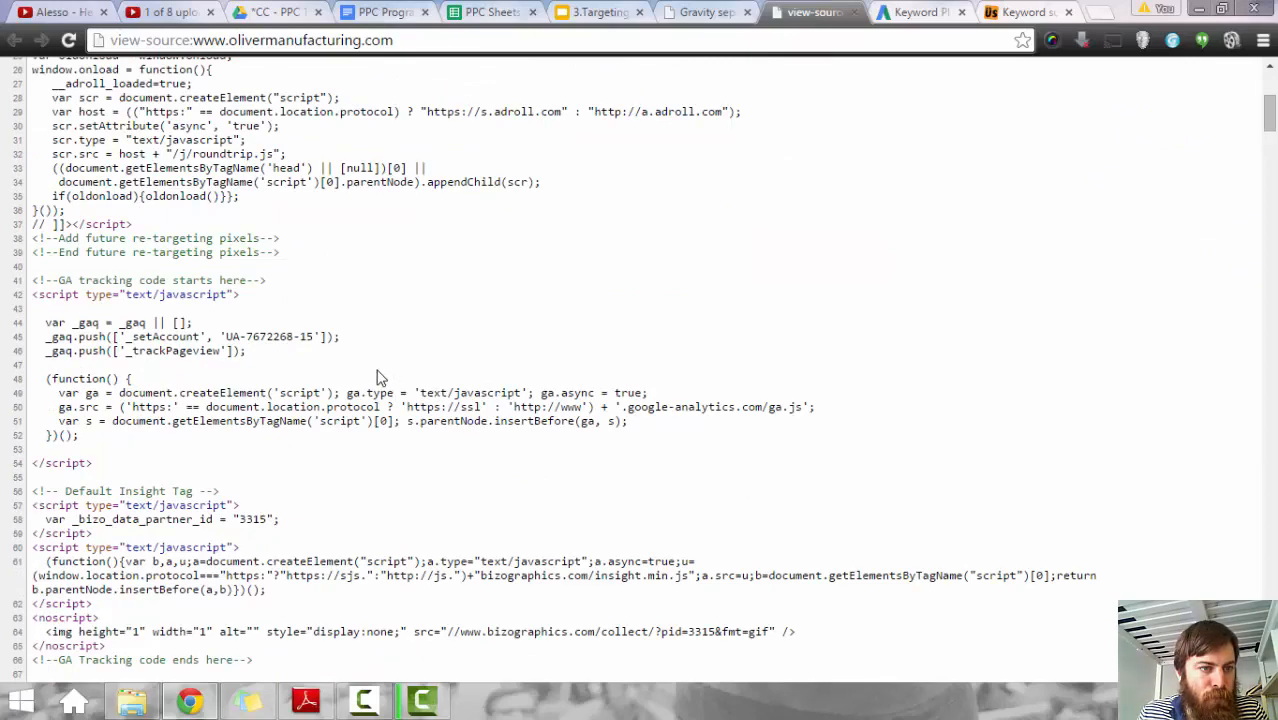
Step: Examine the retargeting pixel, Google Analytics and Default Insight Tag scripts in the Oliver Manufacturing page source
scroll(378, 378, down, 10)
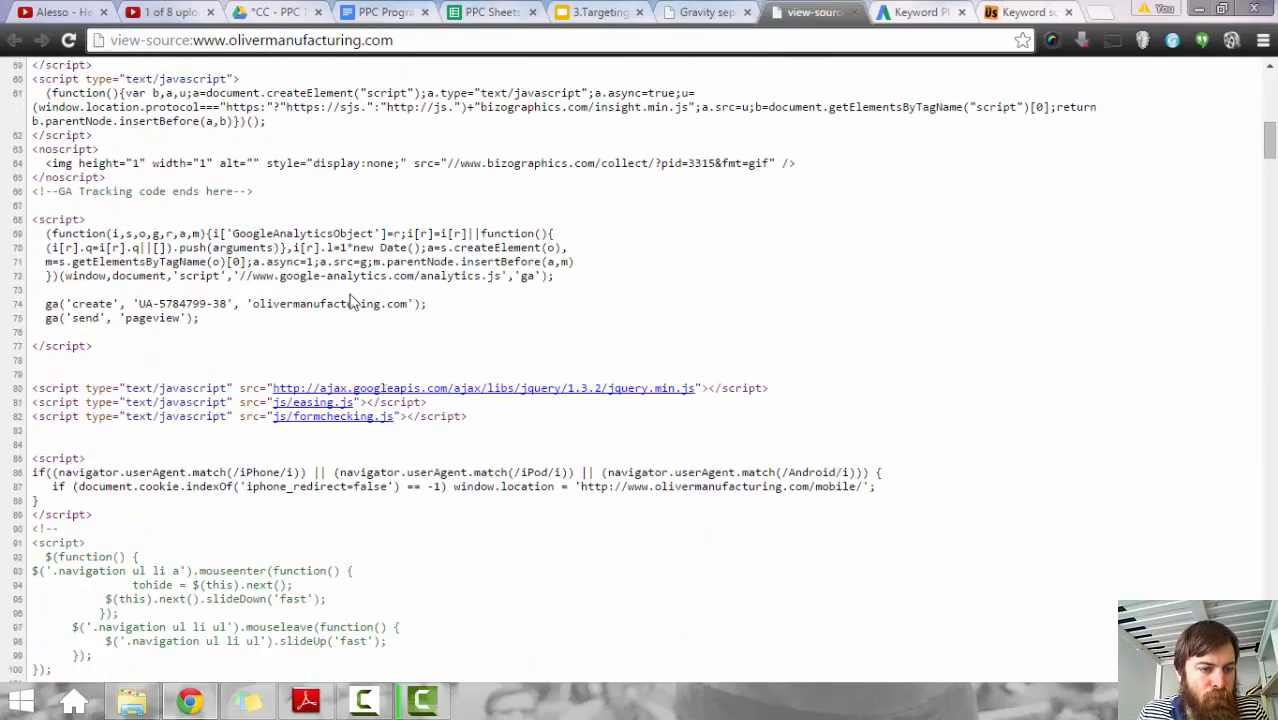
scroll(352, 304, down, 6)
scroll(352, 304, up, 20)
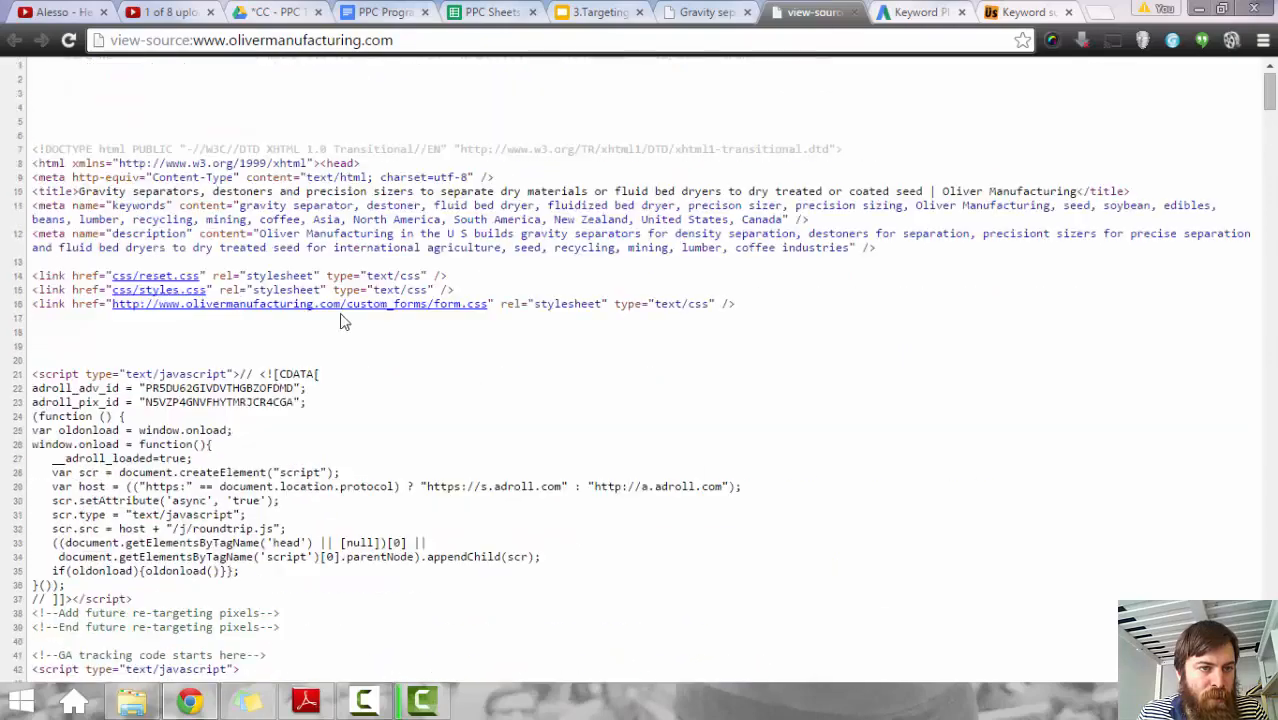
scroll(152, 467, down, 4)
drag(84, 425, 188, 425)
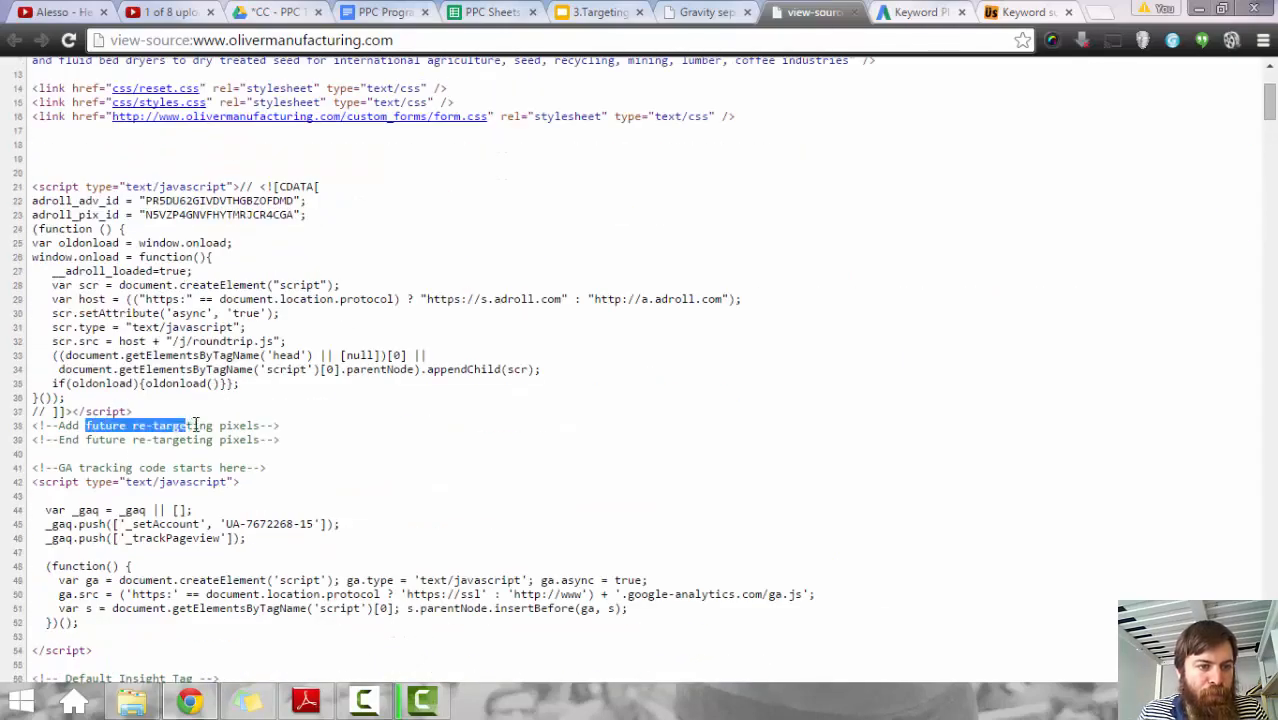
click(188, 425)
scroll(187, 403, down, 7)
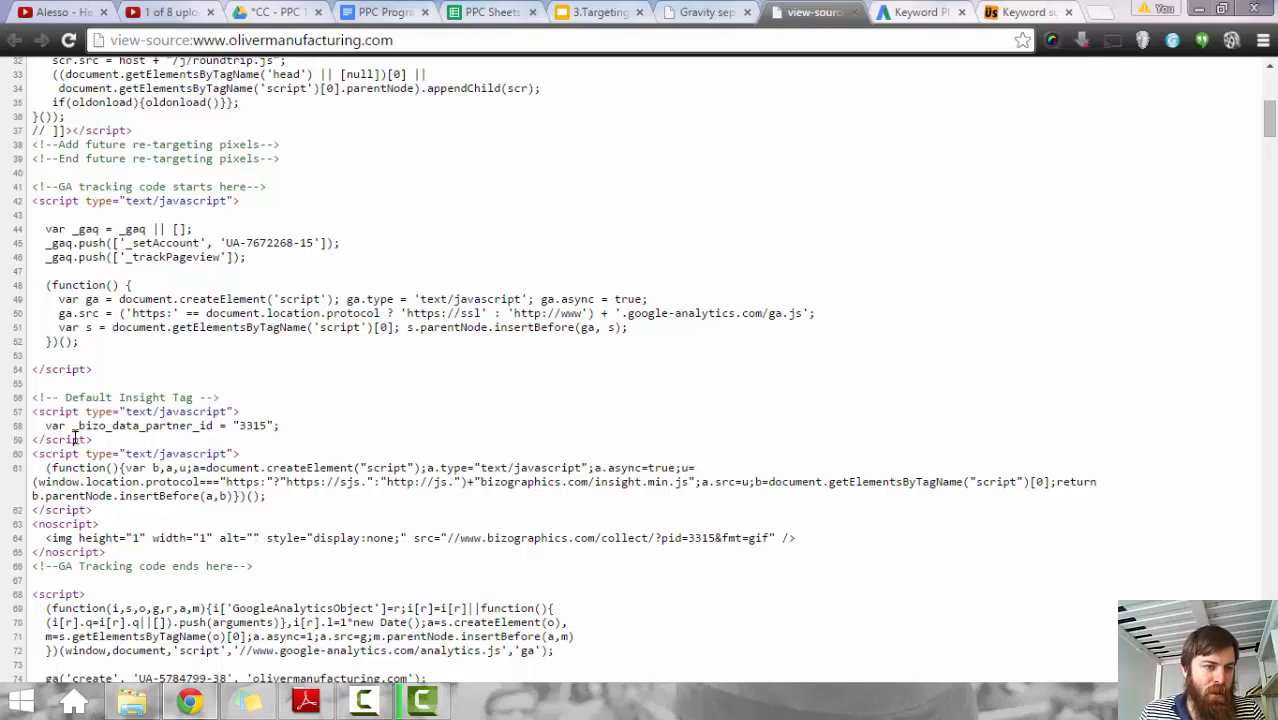
drag(79, 428, 108, 428)
click(109, 428)
scroll(243, 475, down, 4)
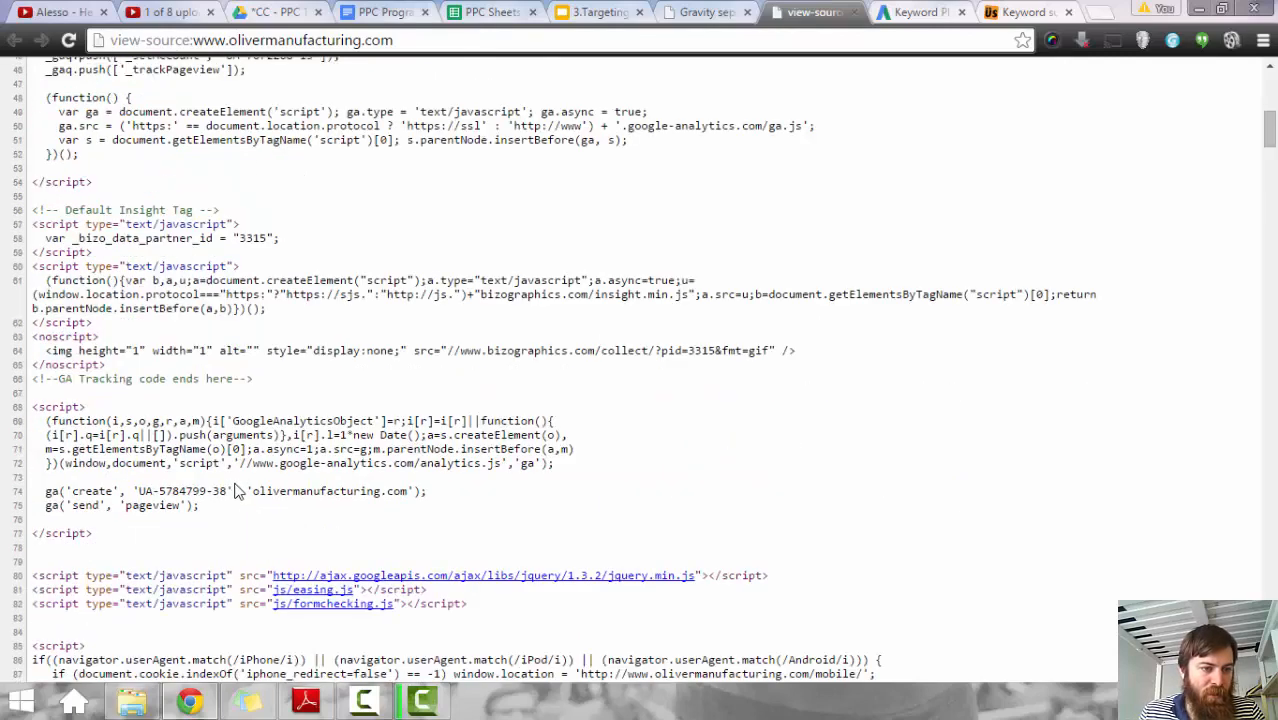
Step: Look through the rest of the Oliver Manufacturing page source down to its end and close the source tab
scroll(258, 494, down, 10)
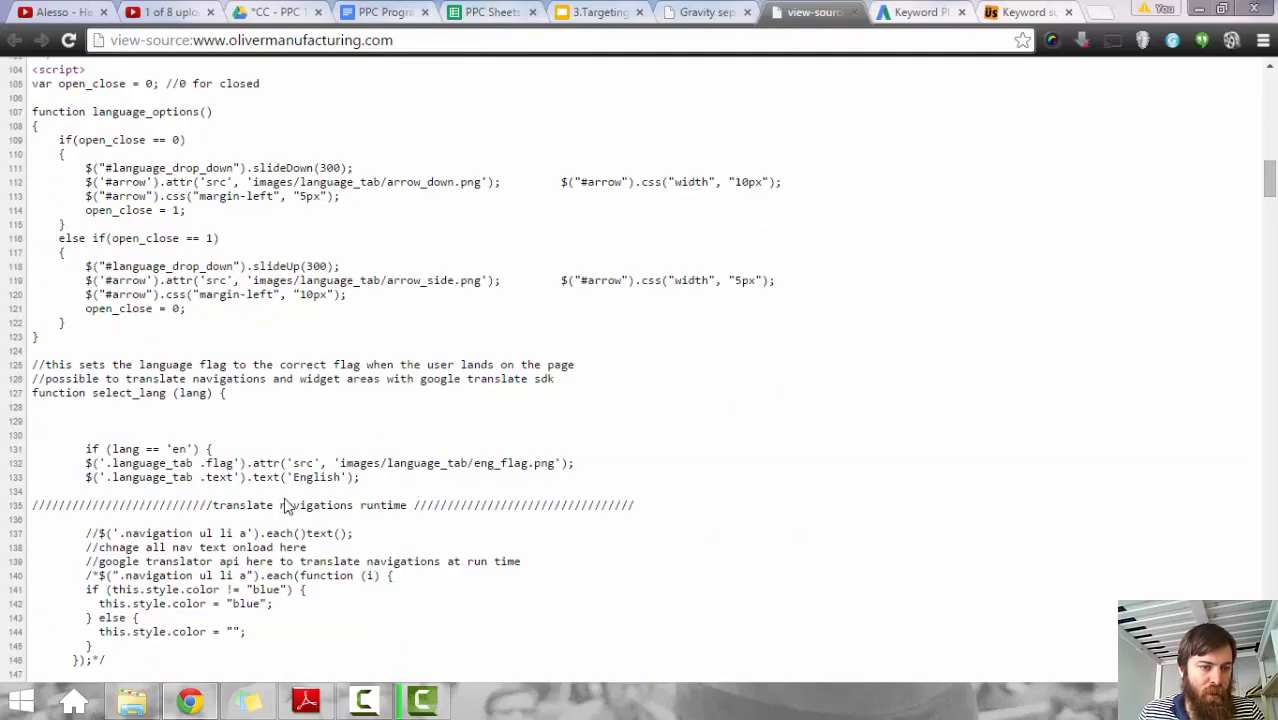
scroll(262, 518, down, 4)
scroll(260, 509, down, 4)
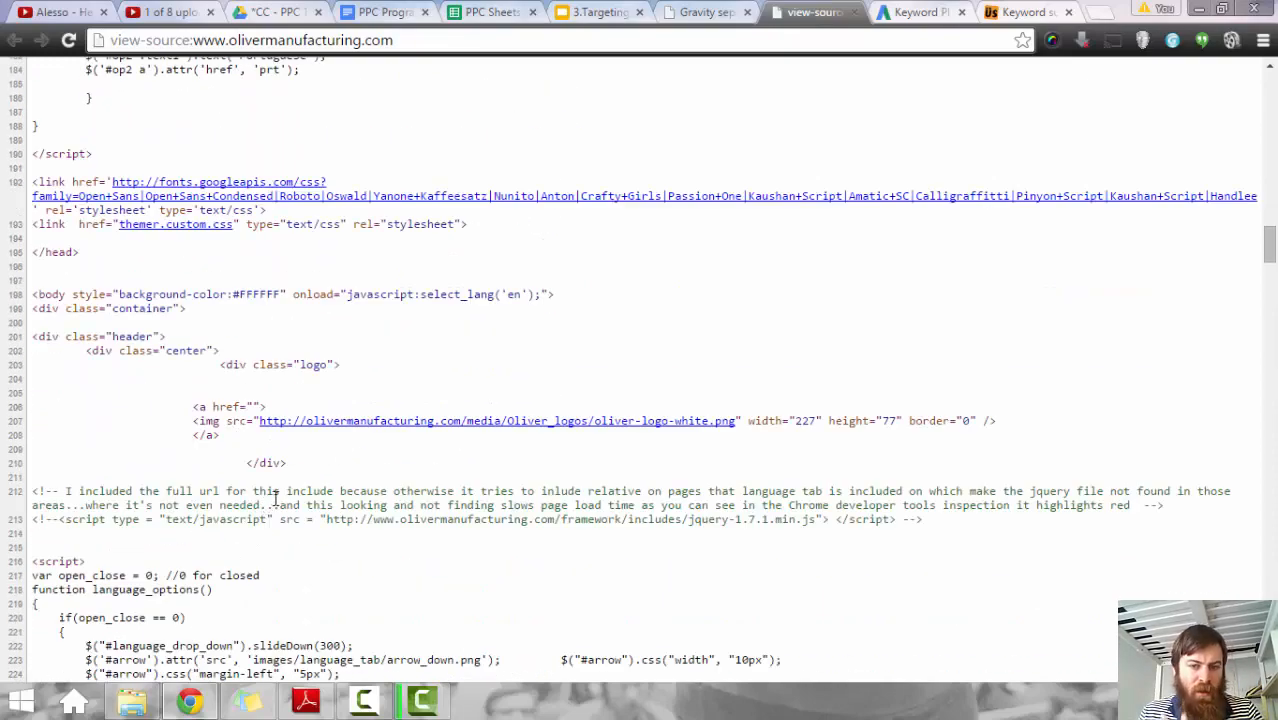
scroll(275, 497, down, 16)
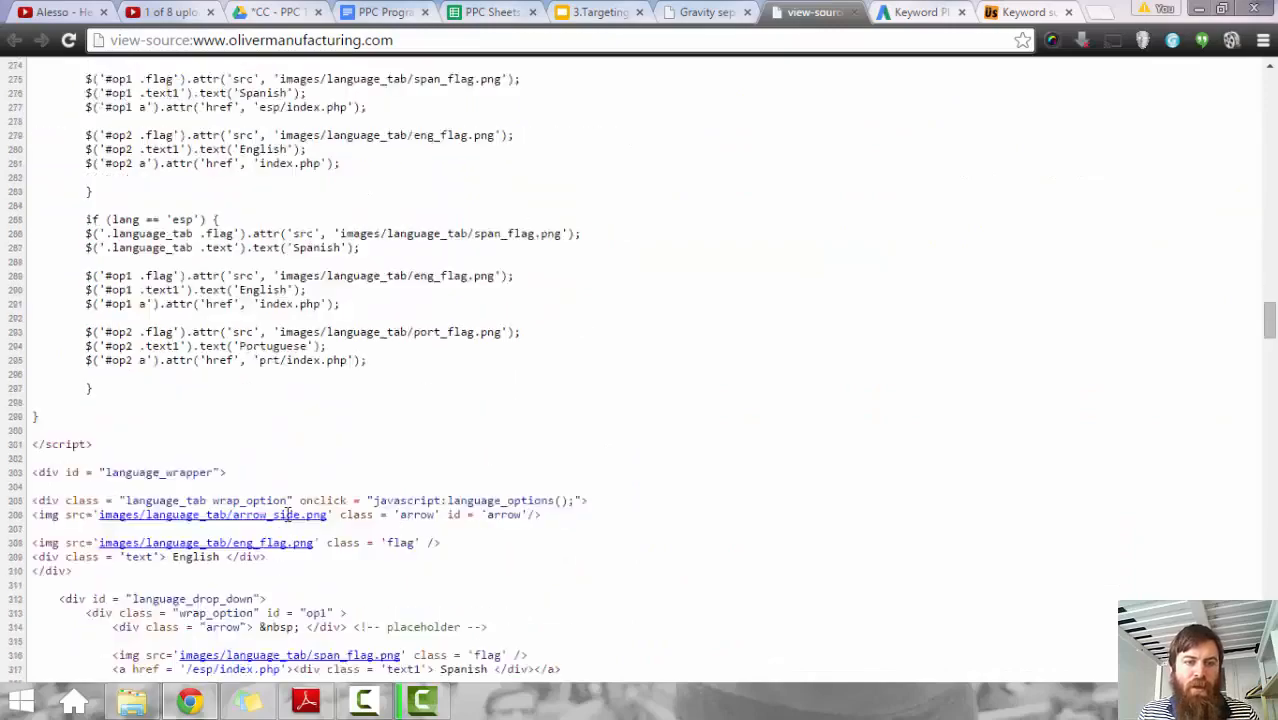
scroll(299, 510, down, 11)
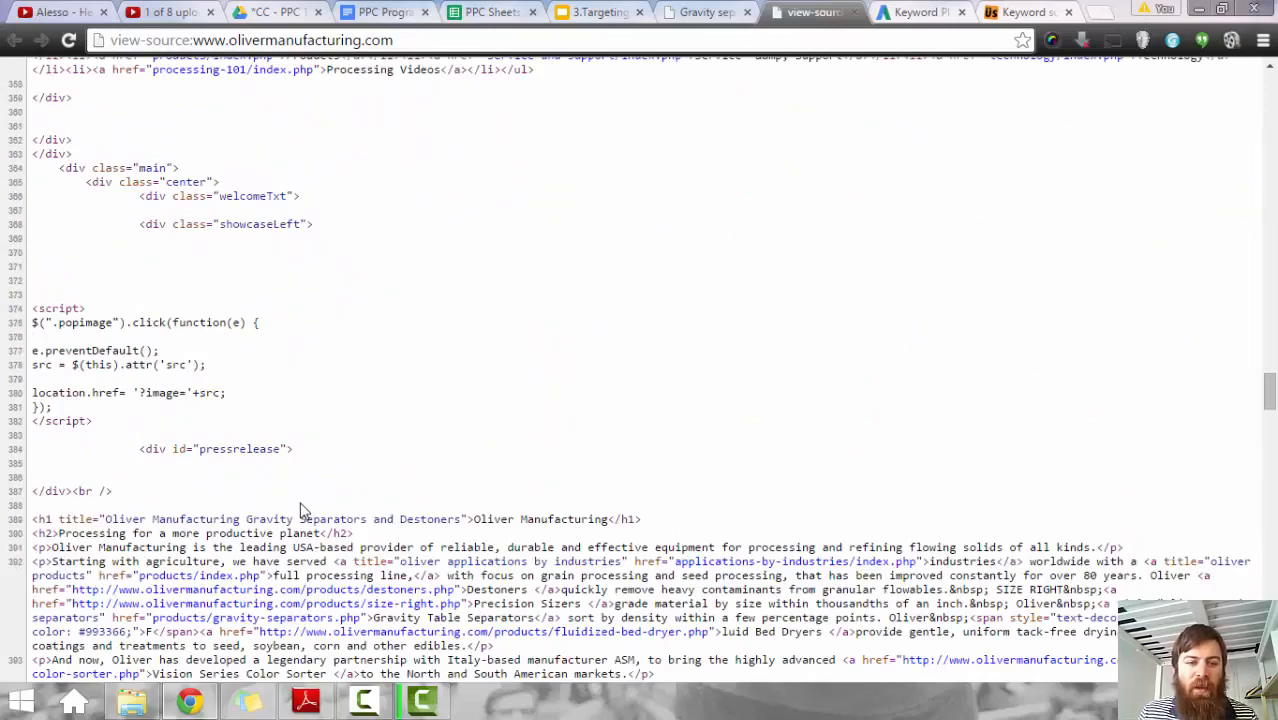
scroll(301, 510, down, 18)
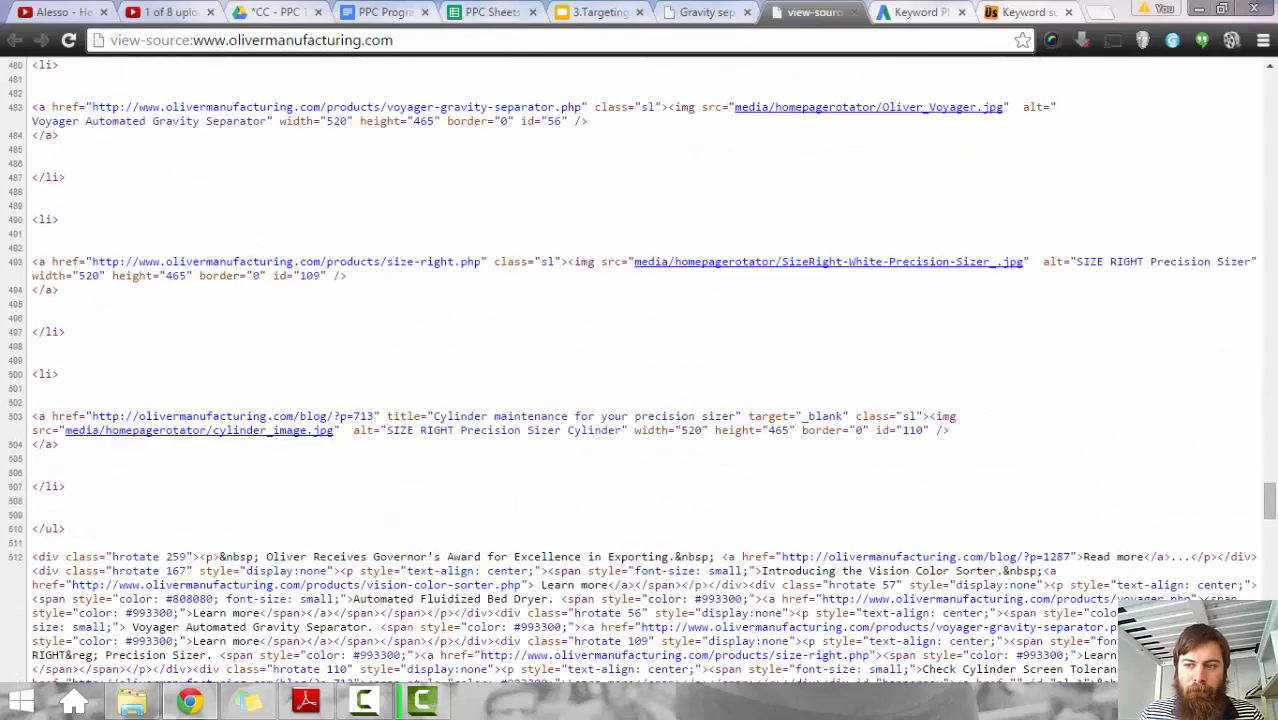
drag(1269, 500, 1269, 652)
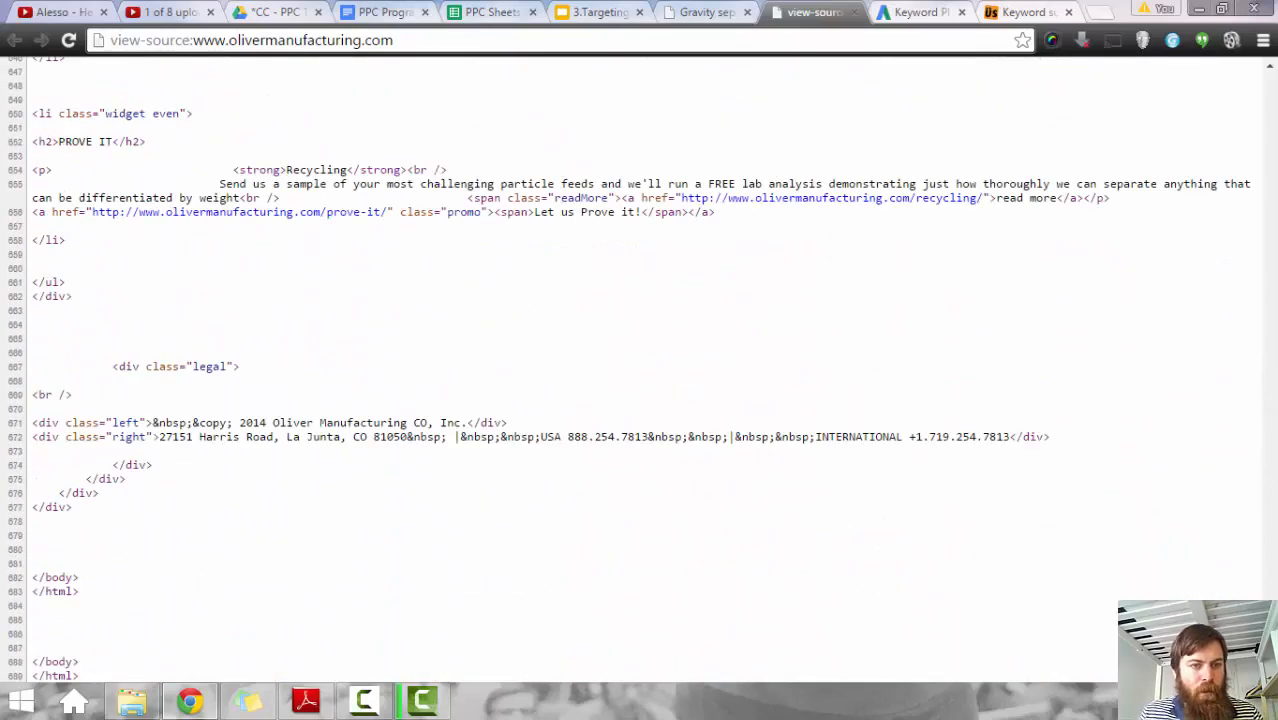
click(853, 12)
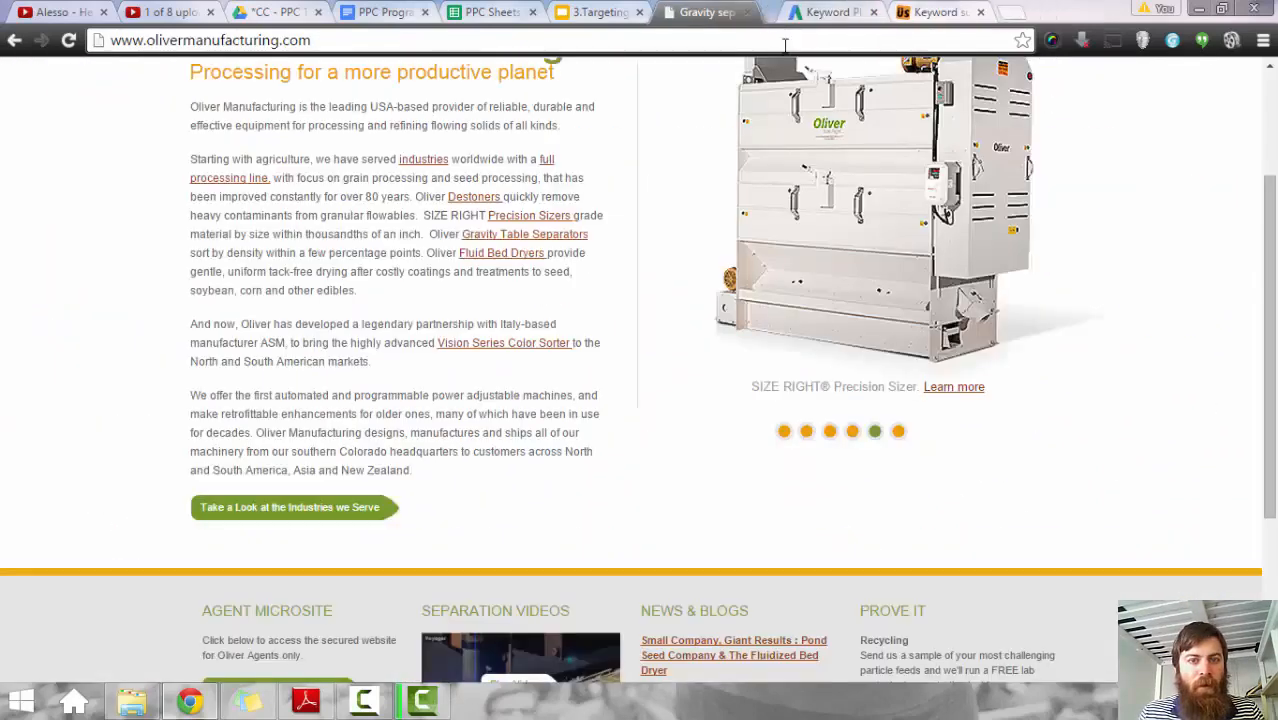
Step: Paste the copied meta keywords, "gravity separator" through "precision sizing", as plain text into cell B15 of the OM Structure sheet
click(527, 14)
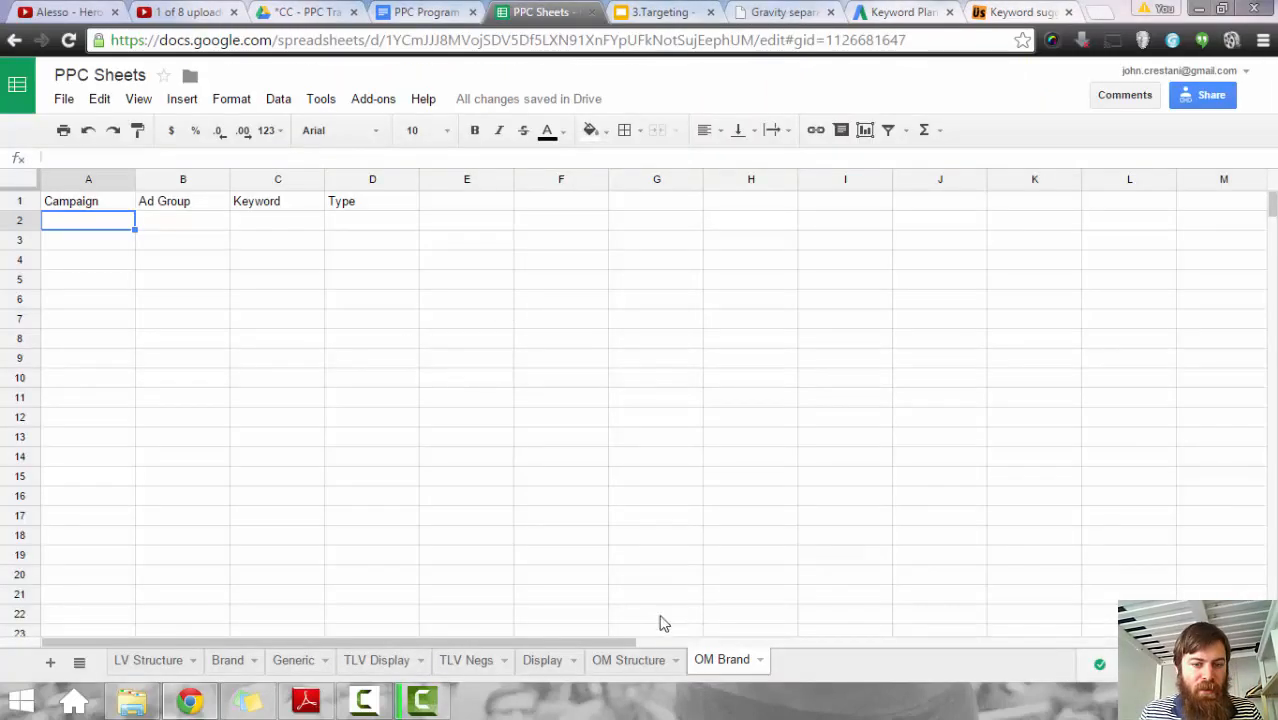
click(638, 660)
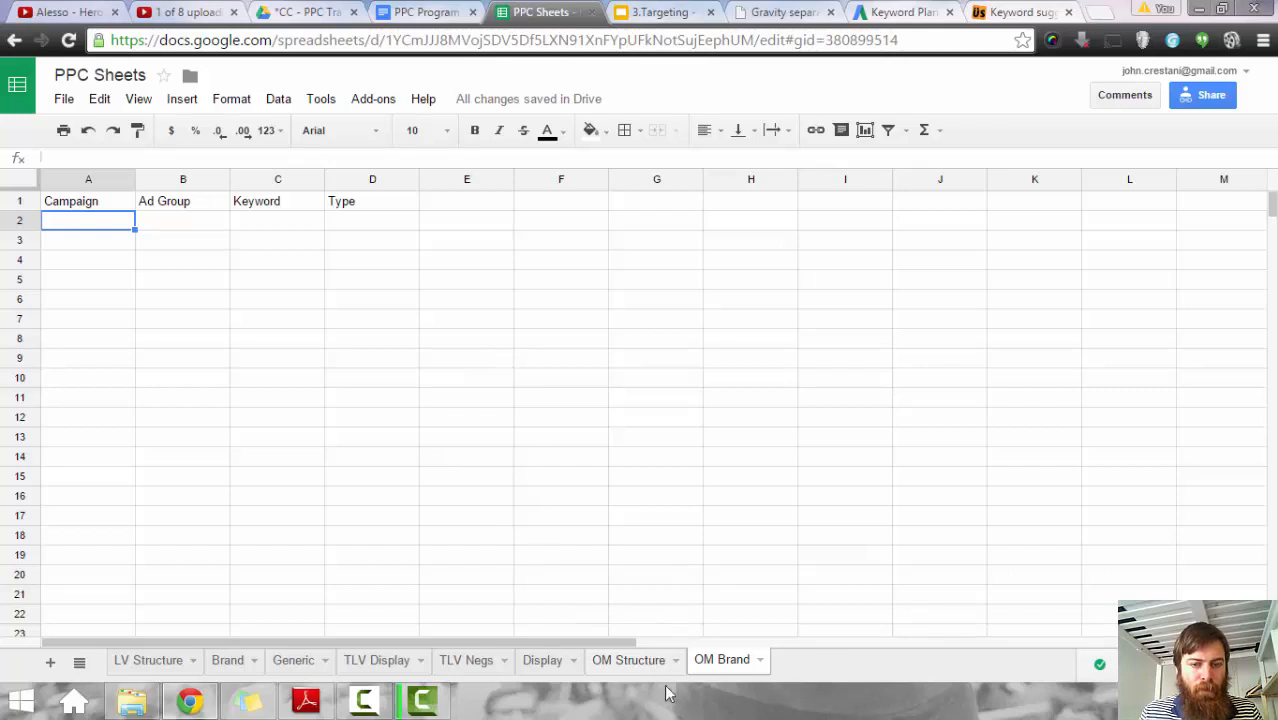
click(641, 664)
click(182, 483)
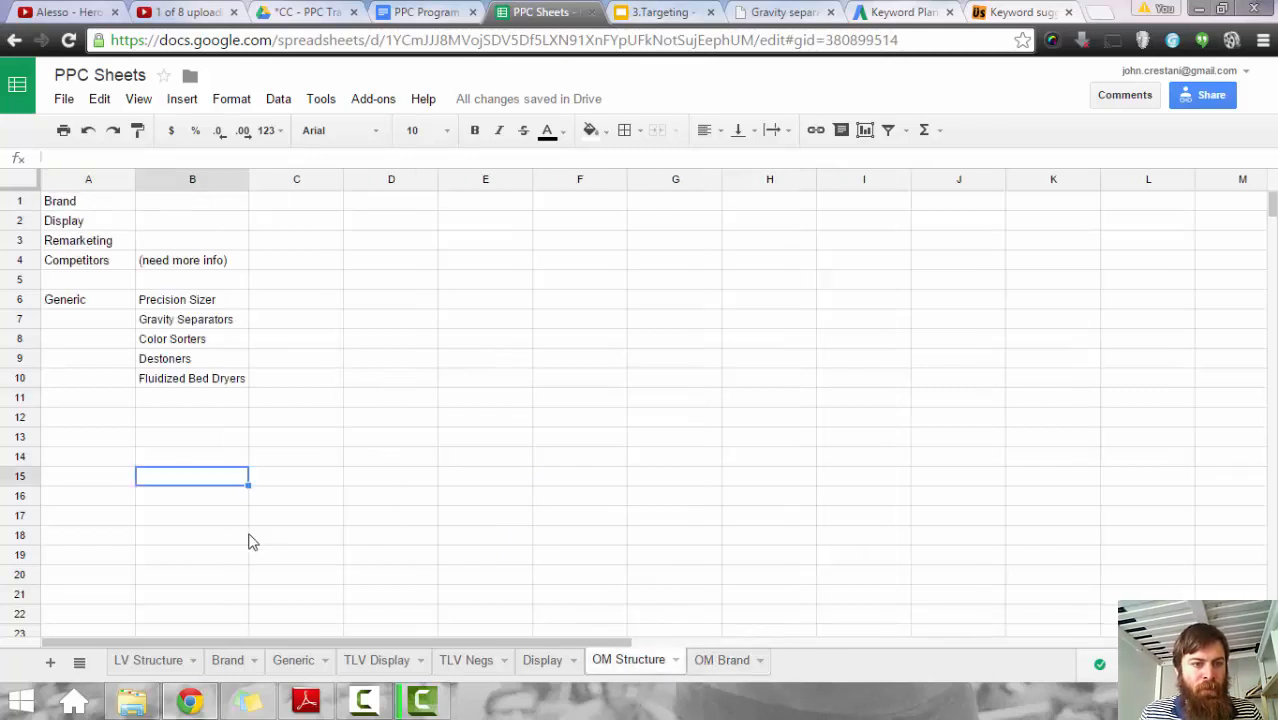
key(ctrl+v)
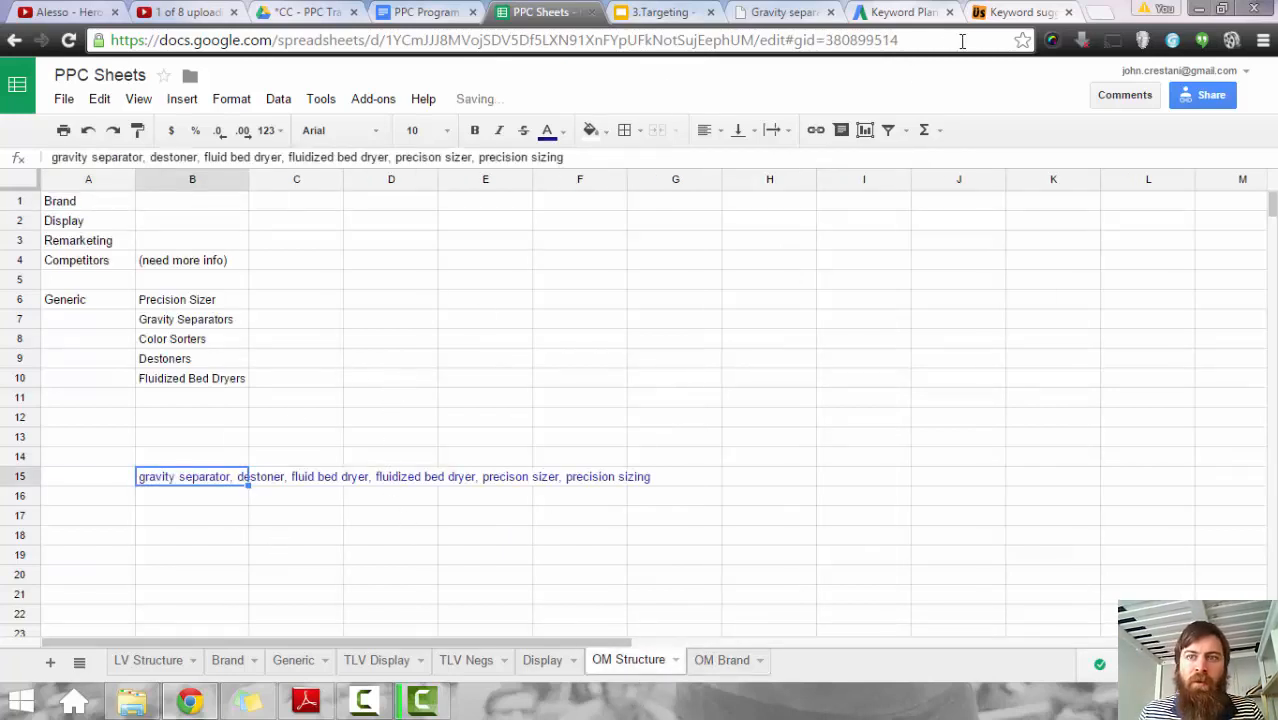
key(Delete)
double_click(168, 482)
key(ctrl+v)
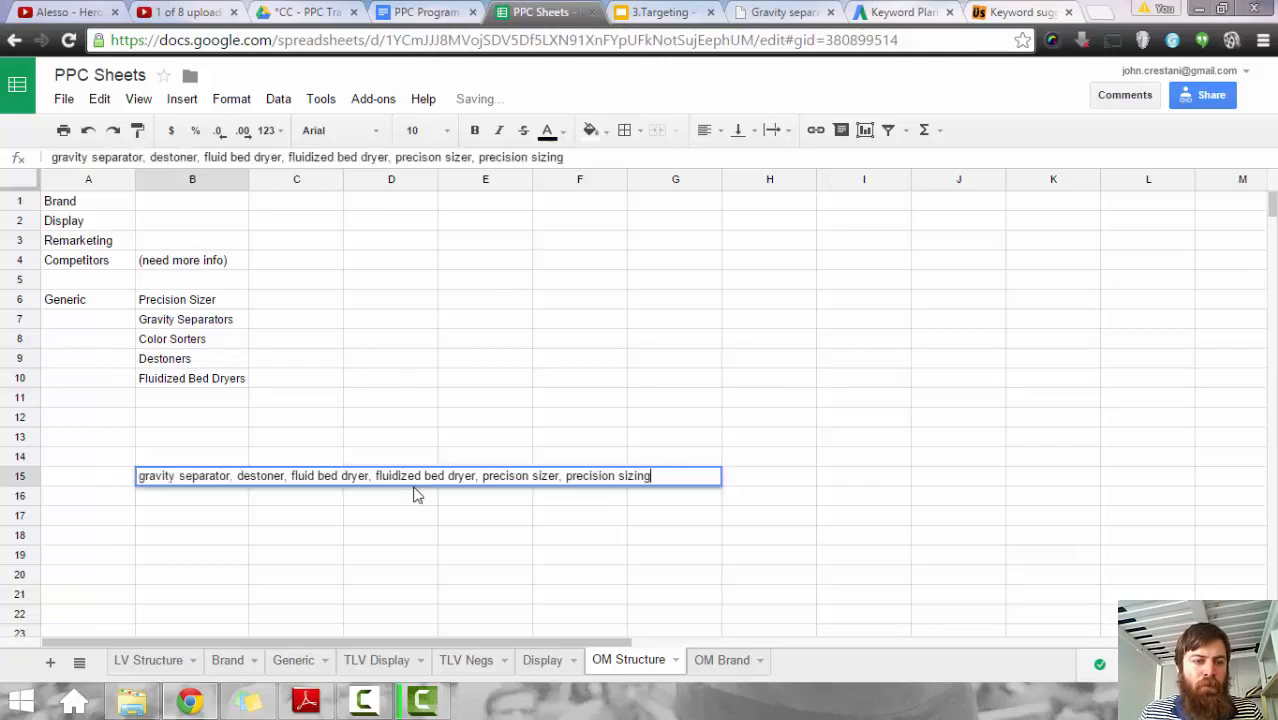
click(526, 402)
Step: Switch to Keyword Planner and append the keyword idea "oliver mfg" after "oliver manufacturing" in the product or service search, separated by a comma
click(922, 10)
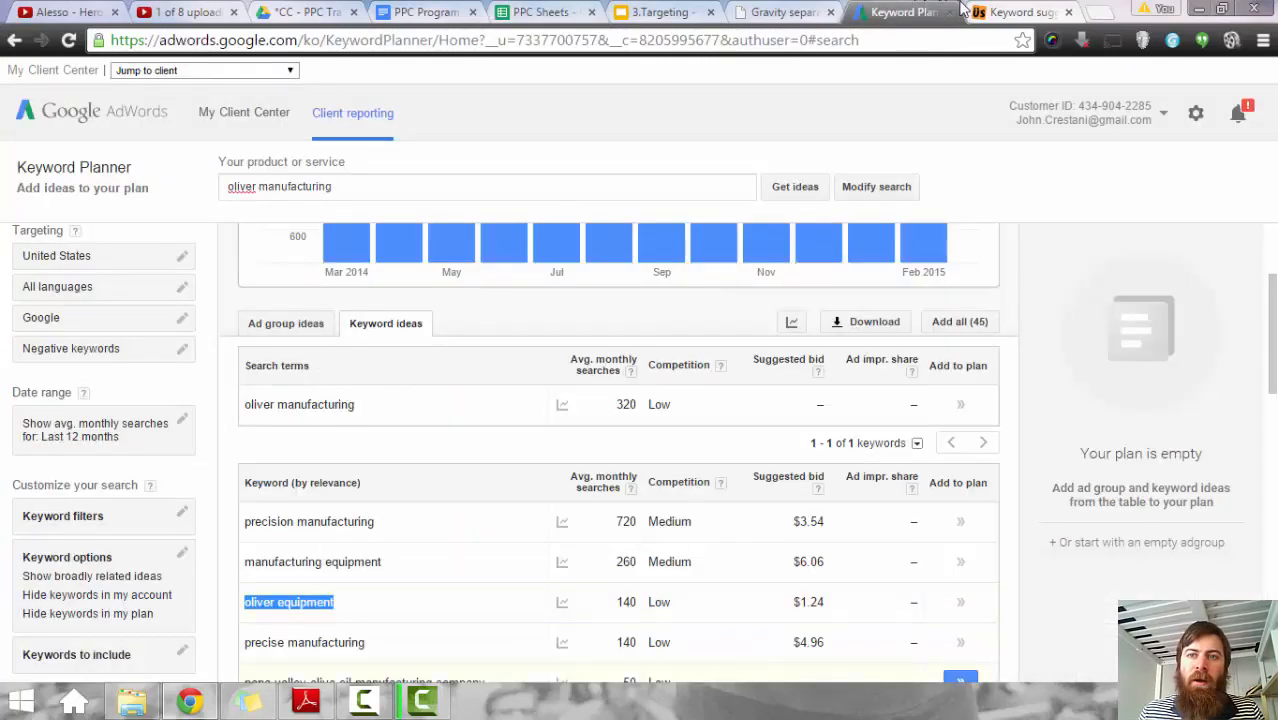
scroll(471, 508, down, 2)
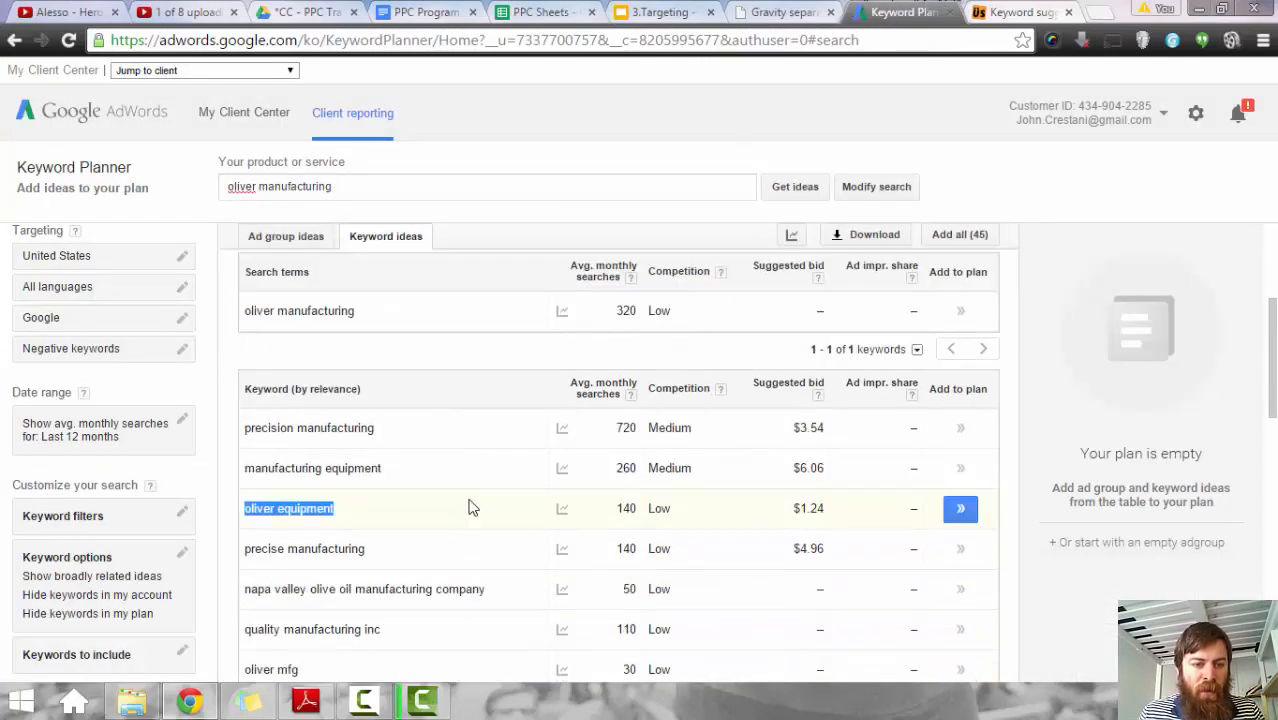
drag(299, 576, 248, 577)
key(ctrl+c)
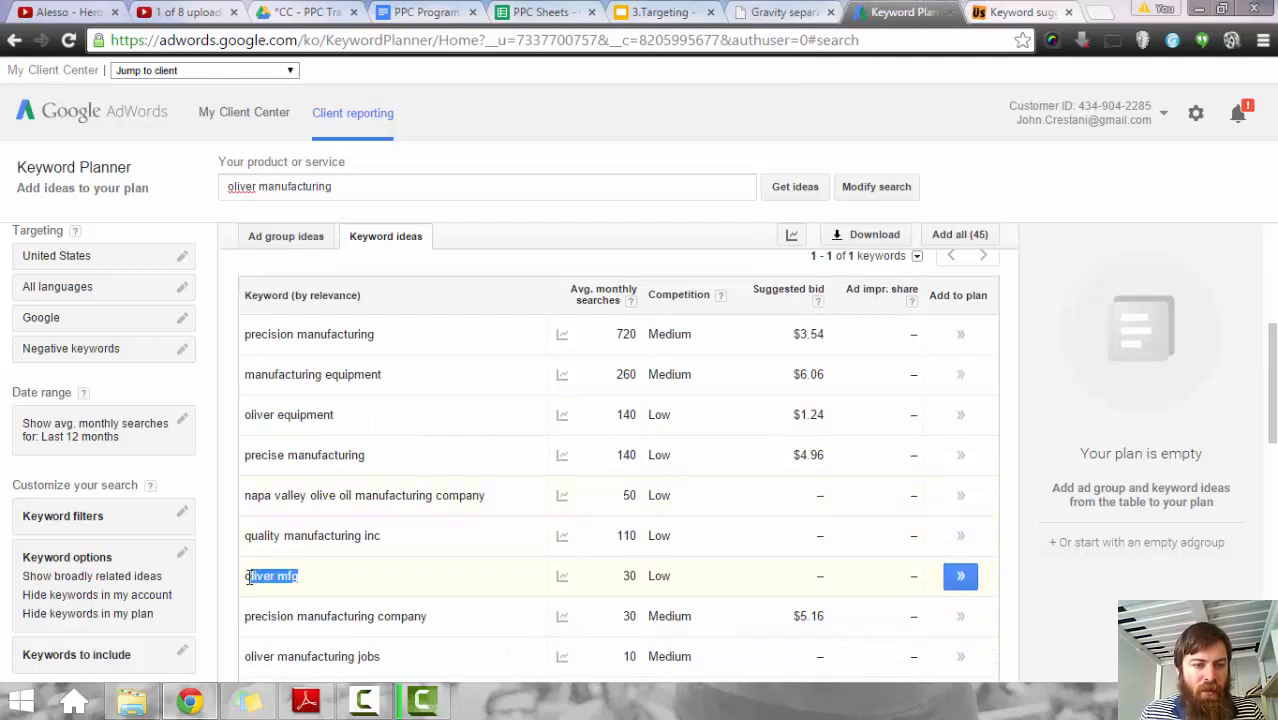
scroll(379, 382, up, 4)
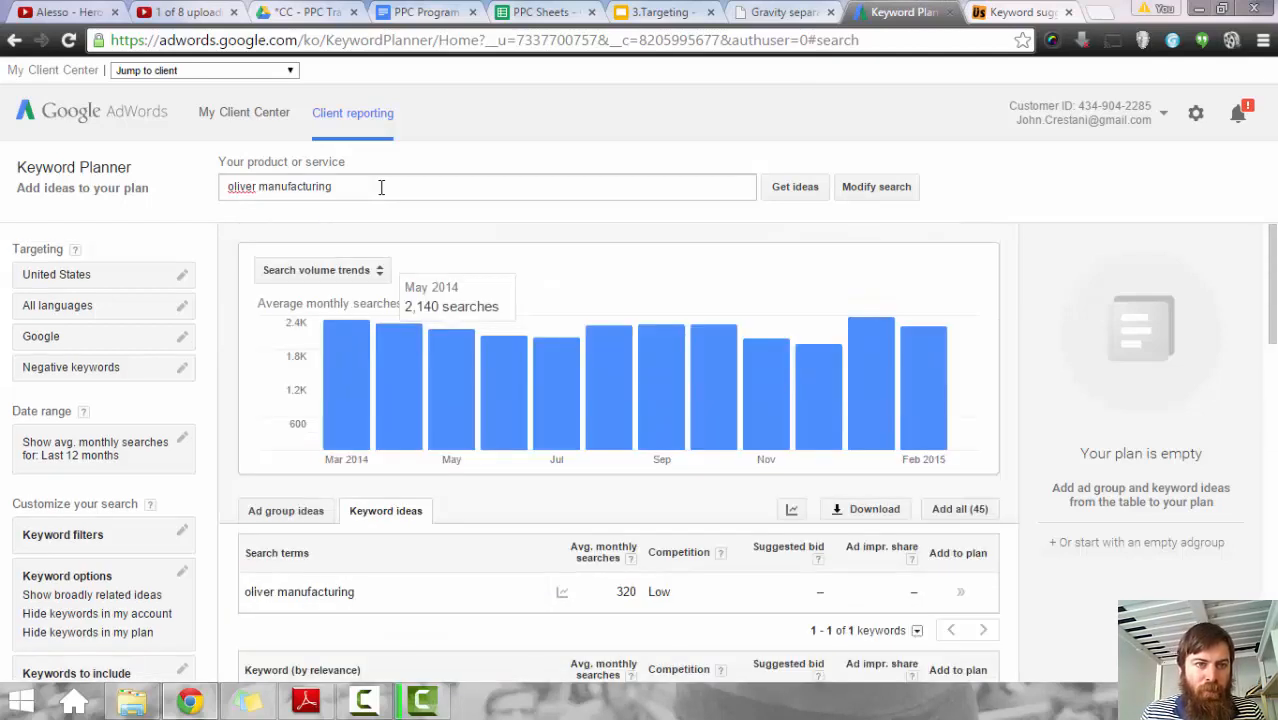
click(383, 187)
text(,)
key(ctrl+v)
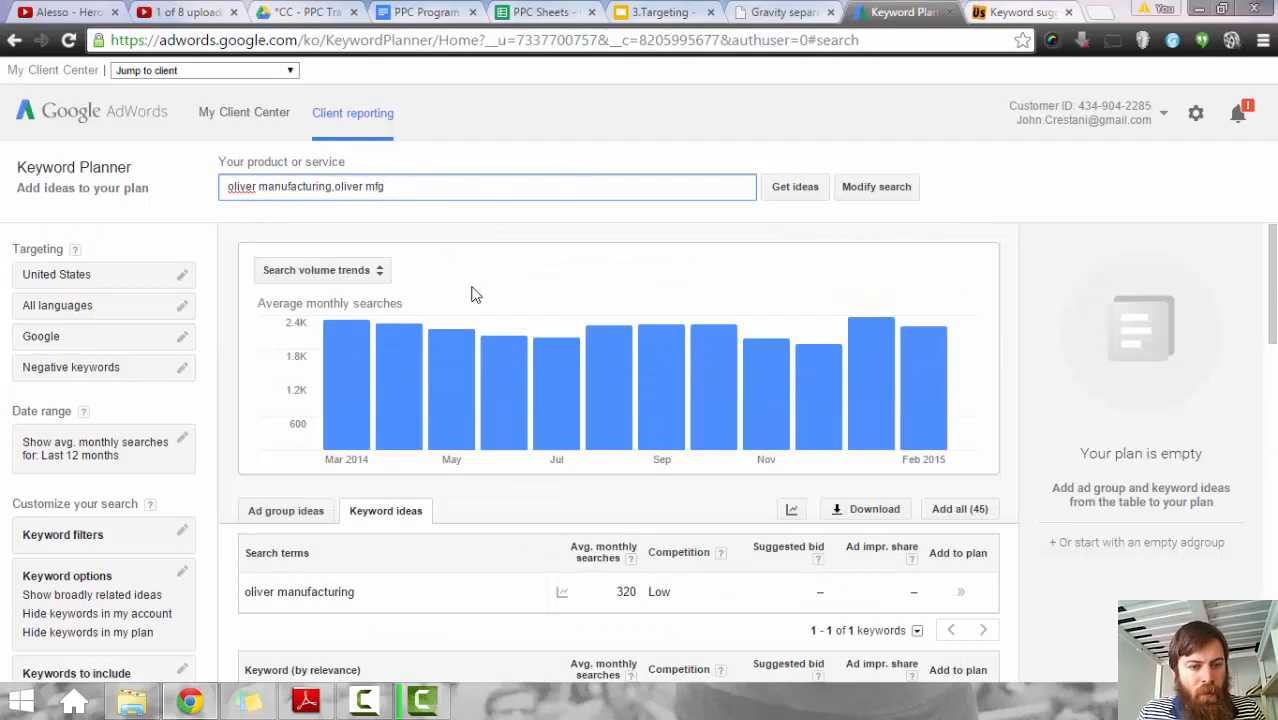
Step: Append the keyword idea "oliver manufacturing company" to the comma-separated product or service search
scroll(510, 340, down, 4)
scroll(529, 398, down, 2)
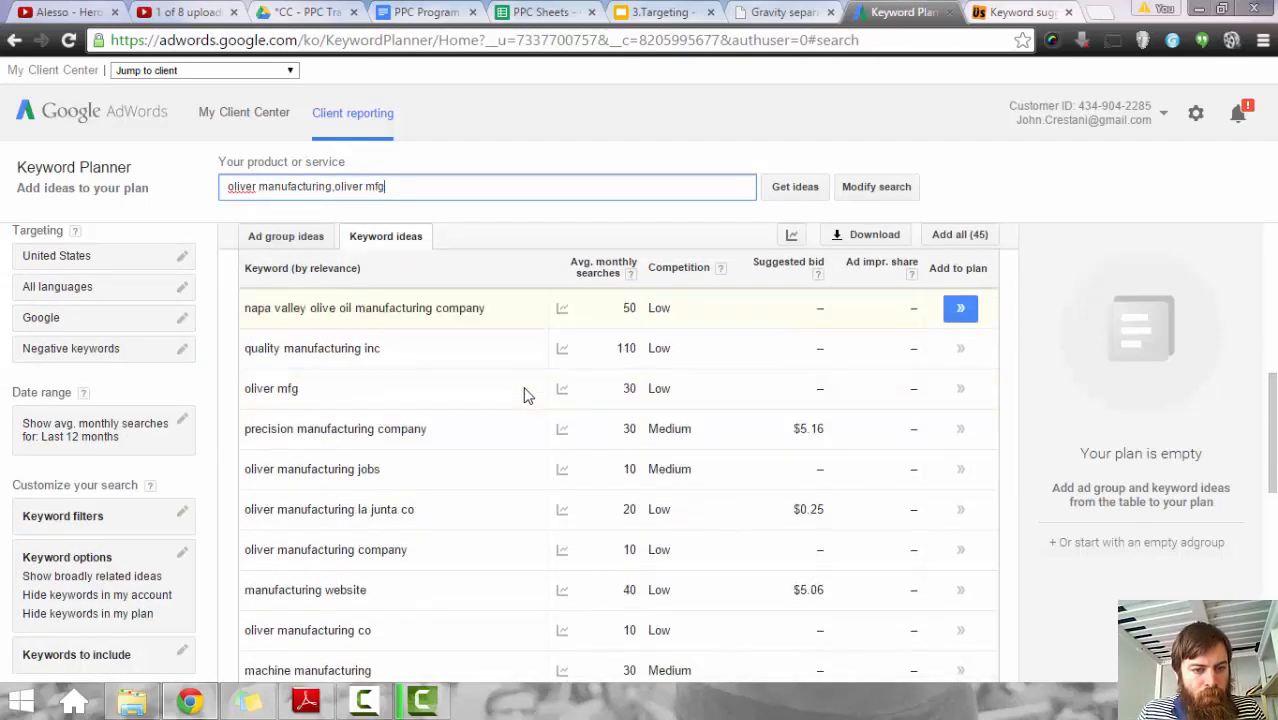
drag(411, 552, 240, 550)
key(ctrl+c)
click(453, 190)
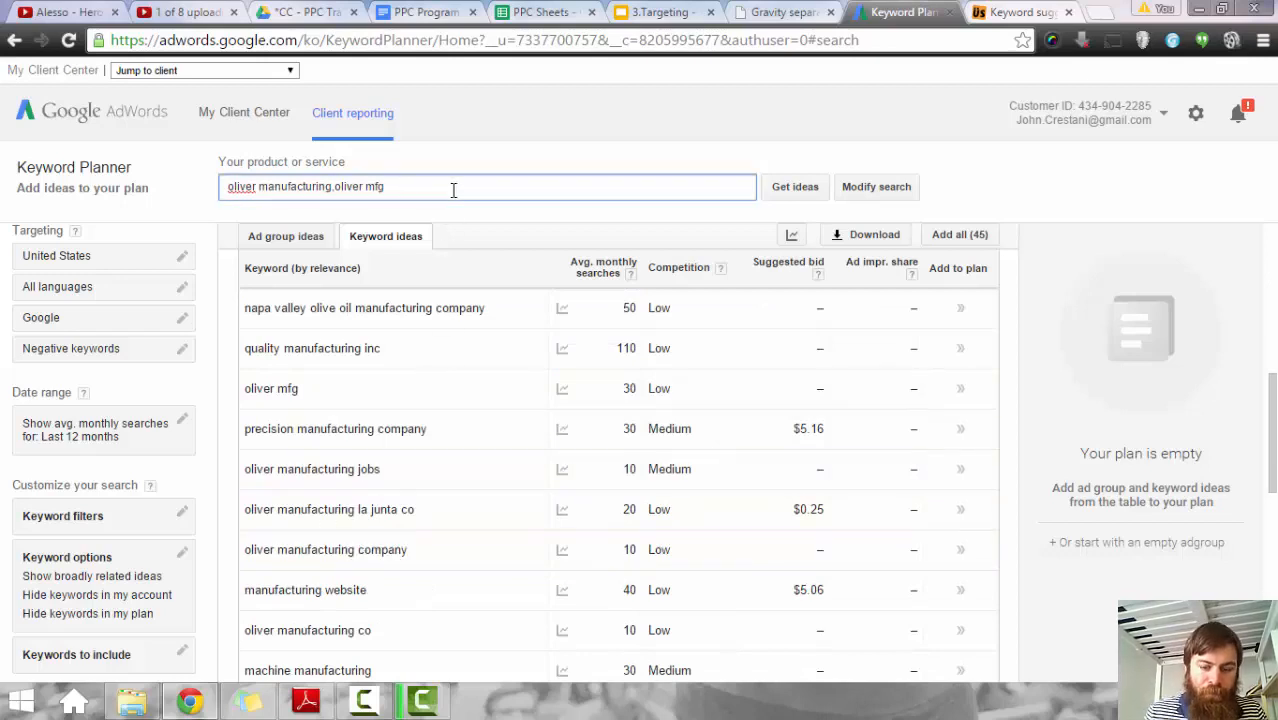
text(,)
key(ctrl+v)
Step: Append the keyword idea "oliver manufacturing la junta co" to the comma-separated product or service search
drag(412, 512, 244, 519)
key(ctrl+c)
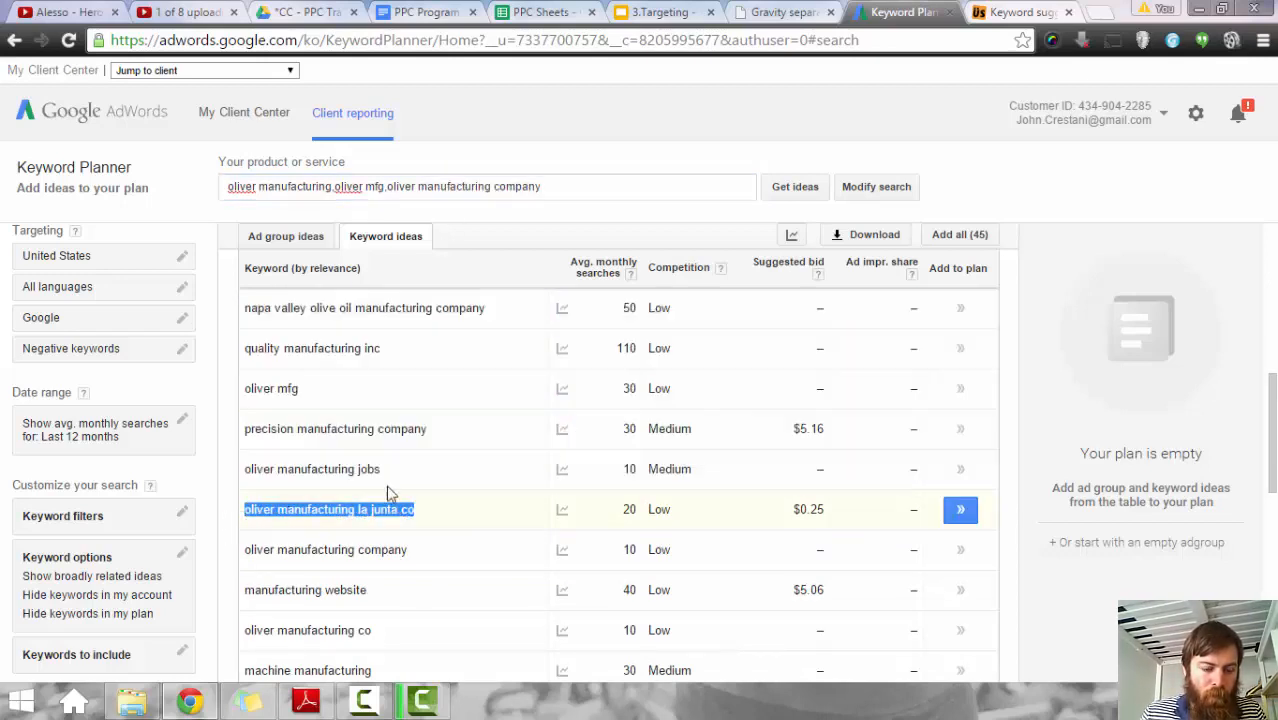
click(598, 186)
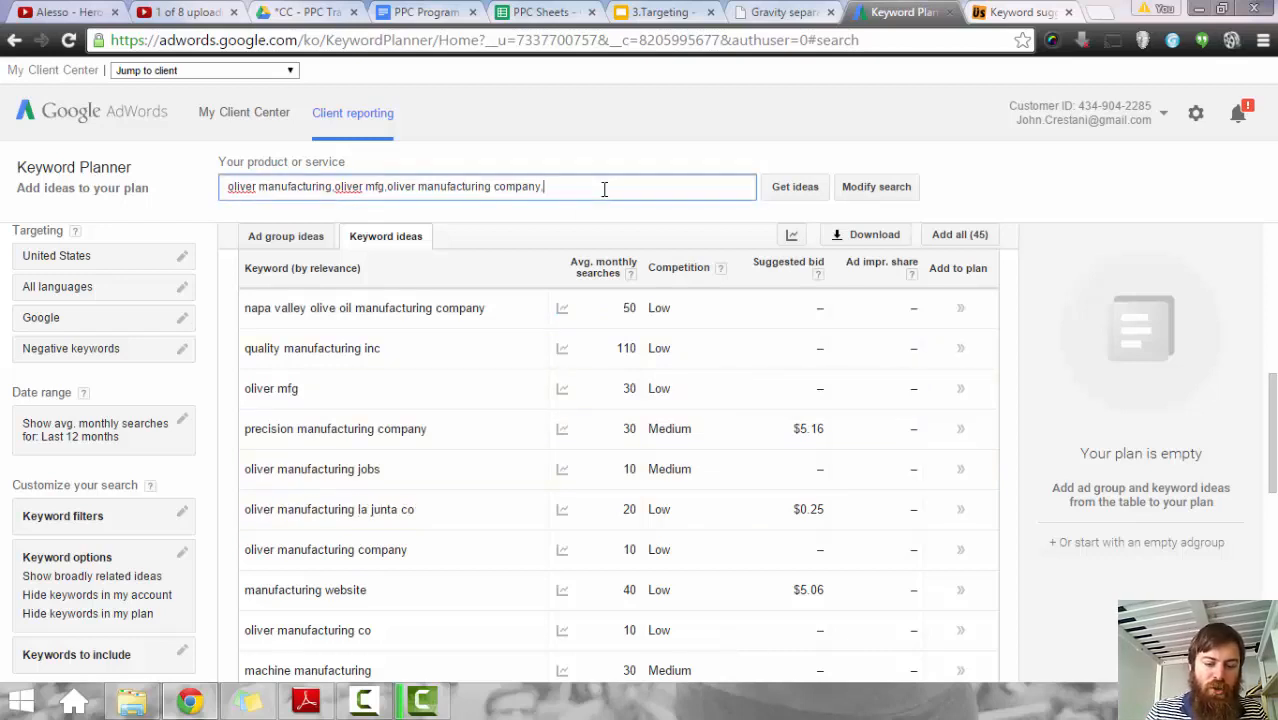
text(,)
key(ctrl+v)
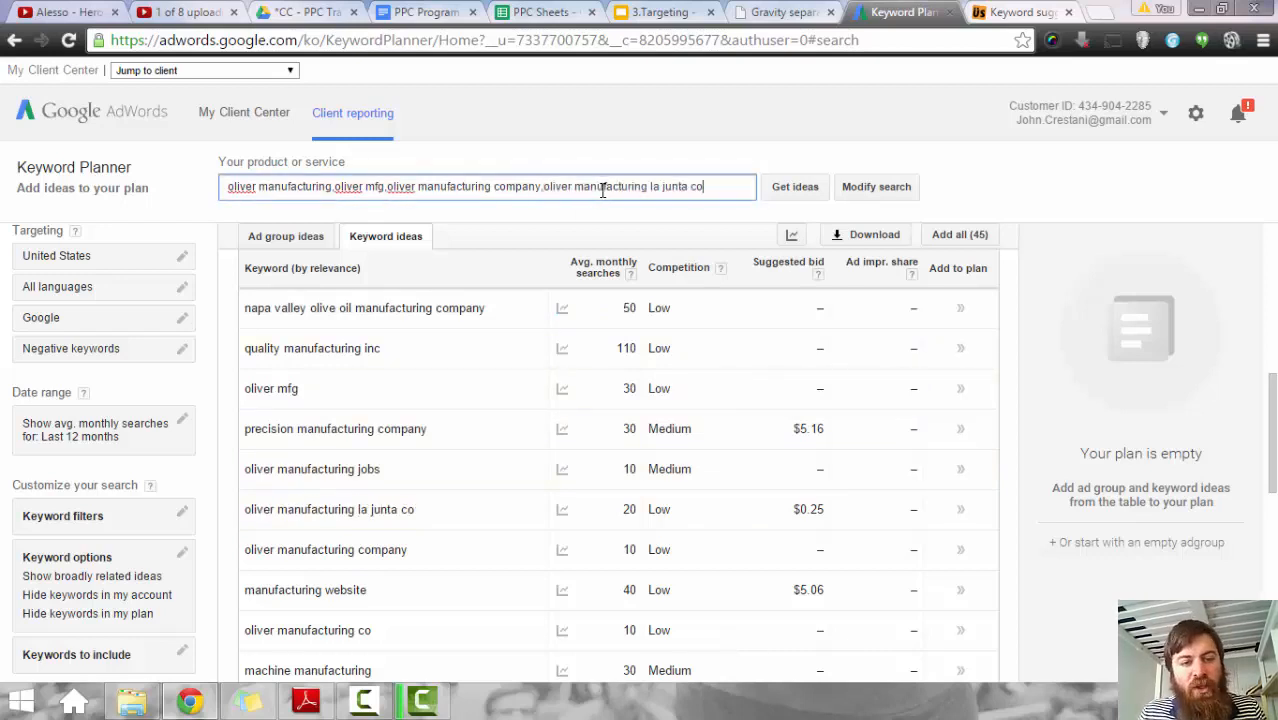
Step: Return to the PPC Sheets spreadsheet and add a new sheet named "OM Negs" after OM Structure
drag(385, 476, 358, 479)
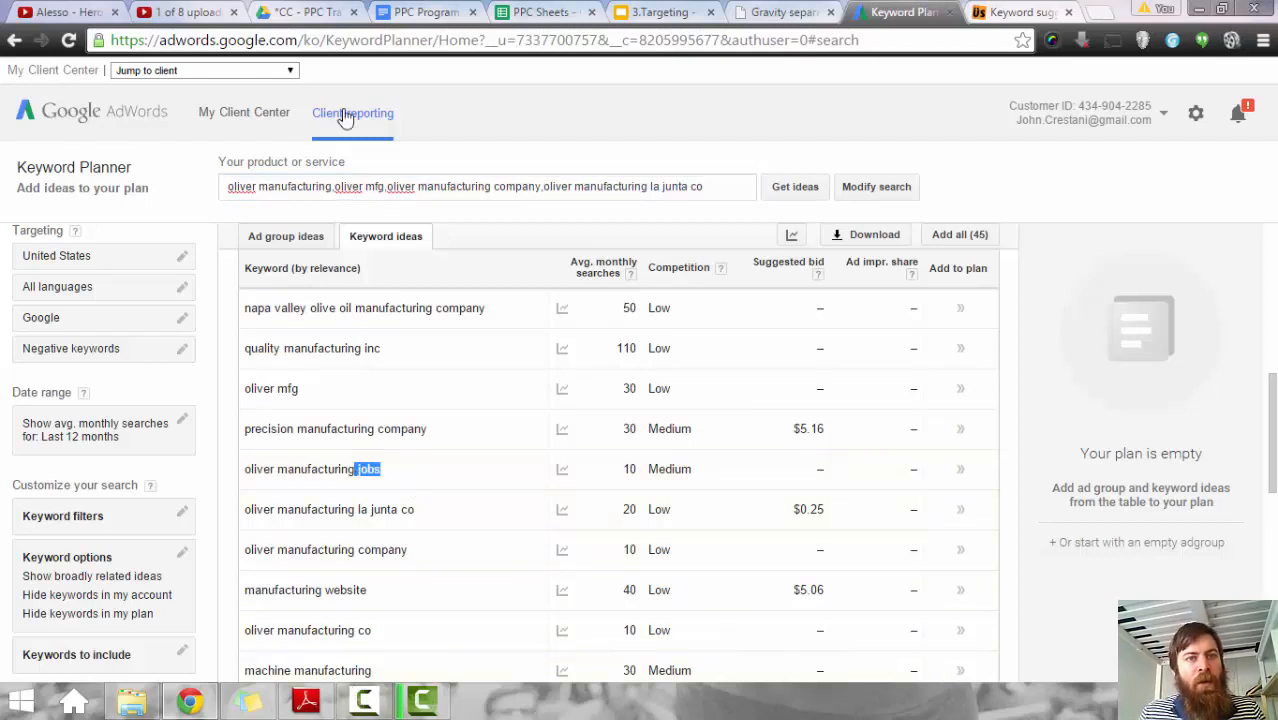
click(524, 8)
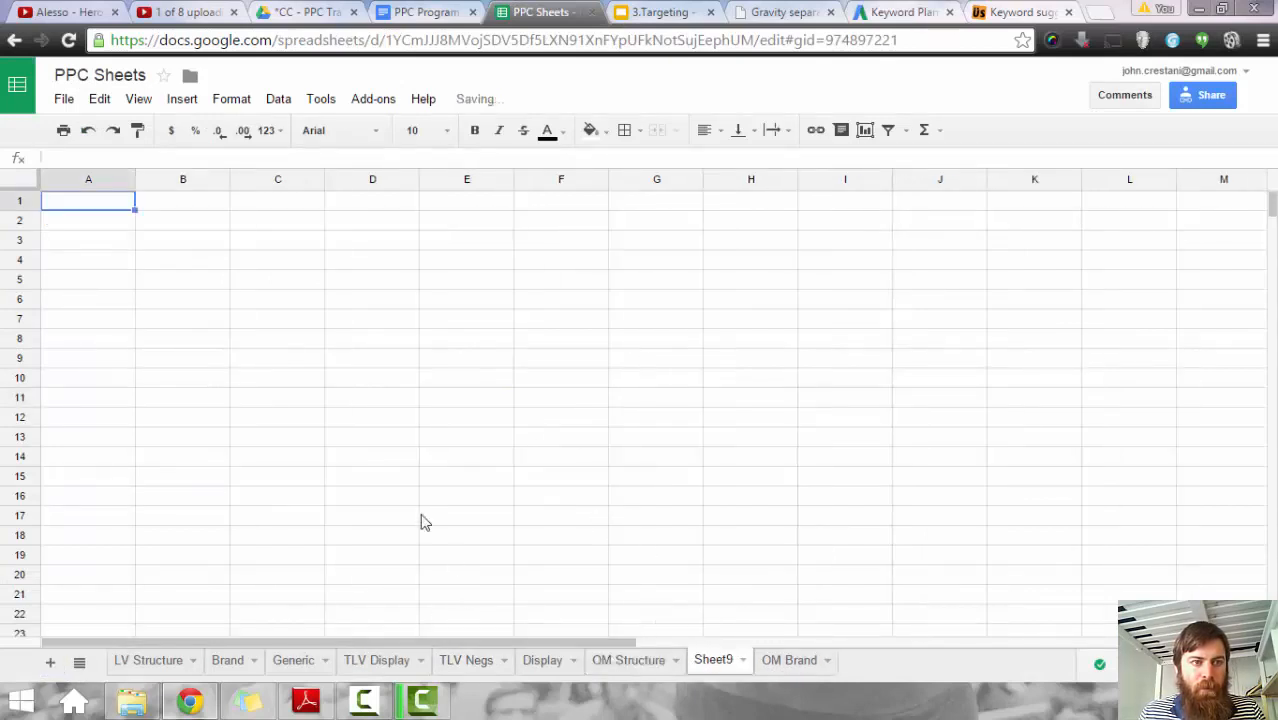
click(742, 660)
click(745, 465)
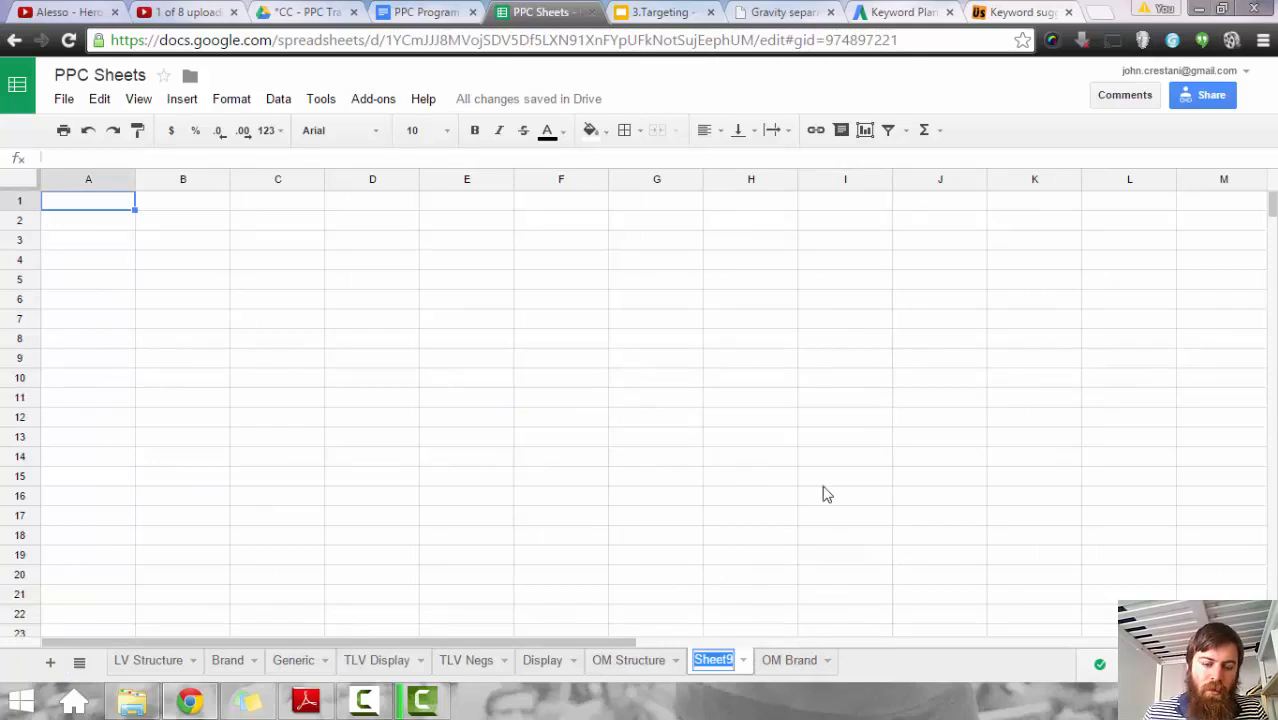
text(OM Negs)
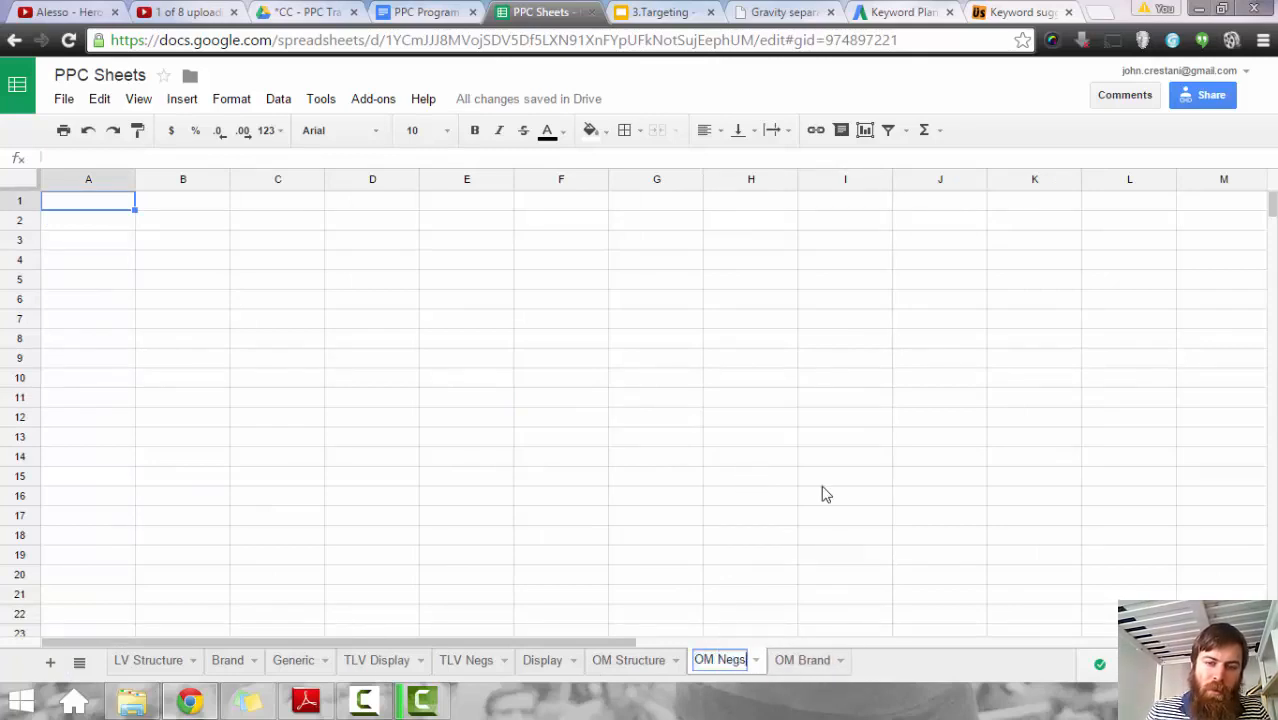
key(Return)
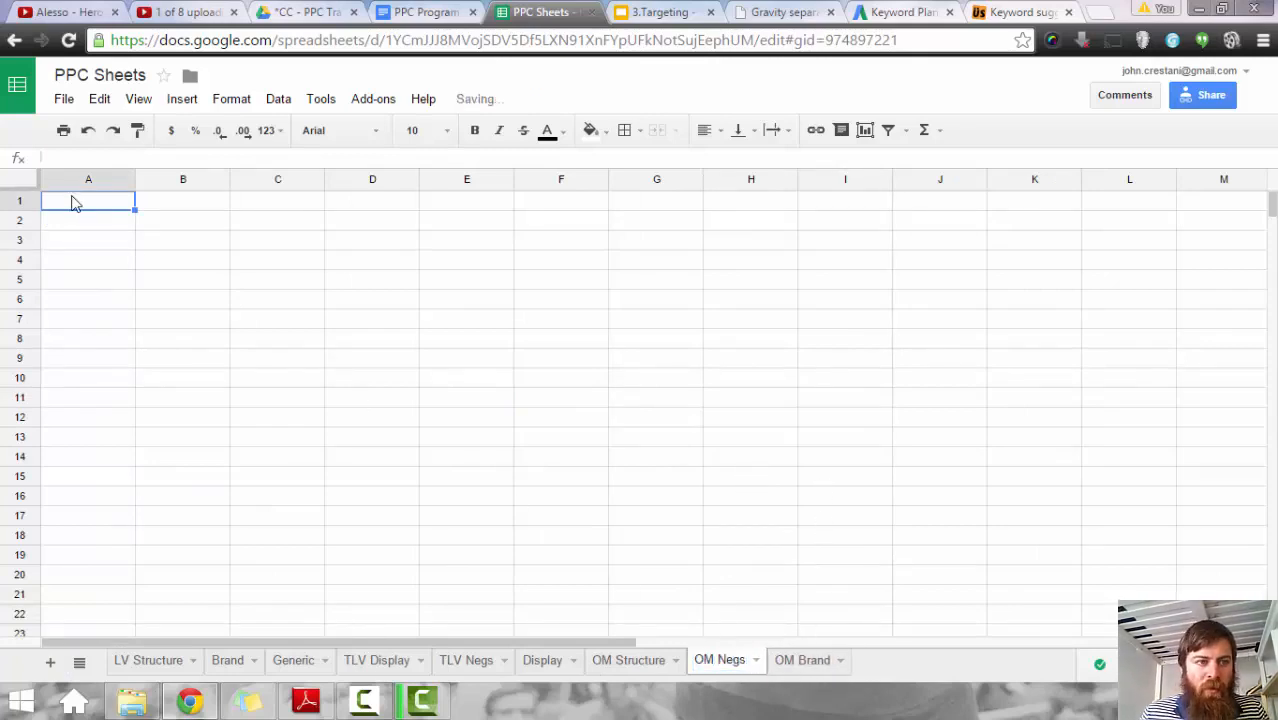
Step: Enter the negative keywords "job" and "jobs" in cells A3 and A4 of the OM Negs sheet
click(115, 240)
text(job)
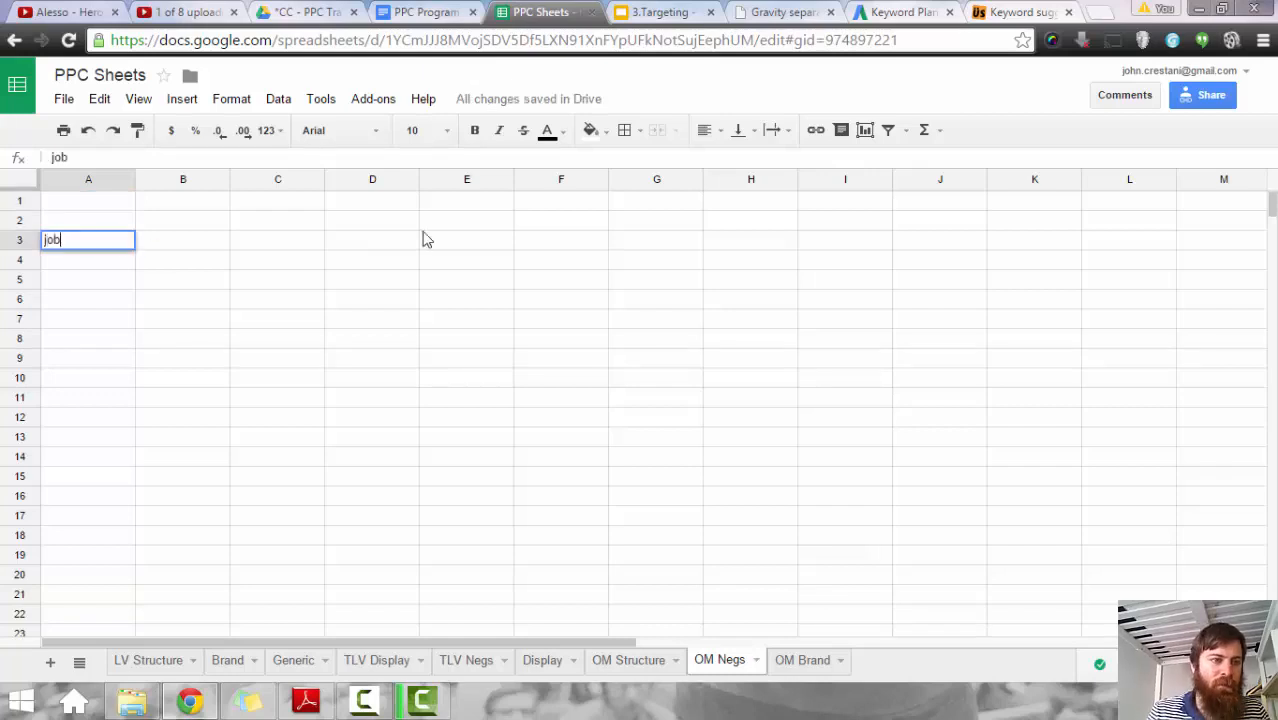
key(Return)
text(j)
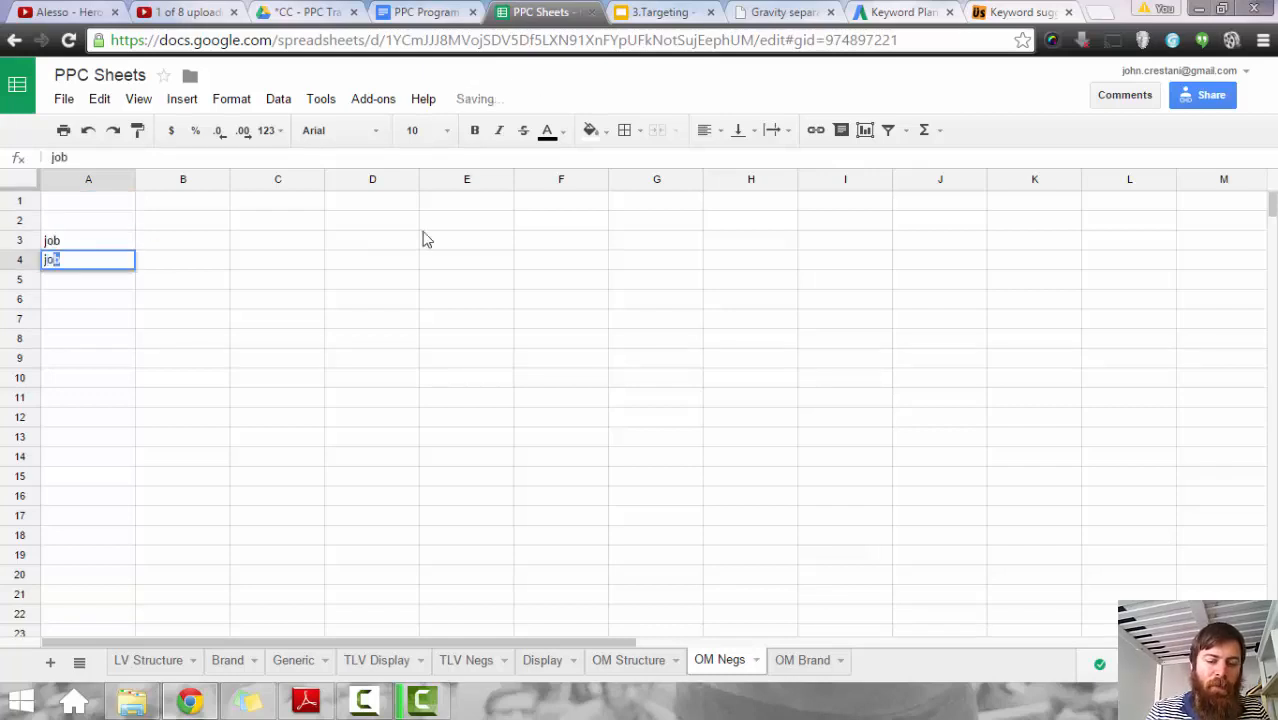
text(obs)
key(Return)
Step: Add the negative keywords "career" and "careers" in cells A5 and A6
text(caree)
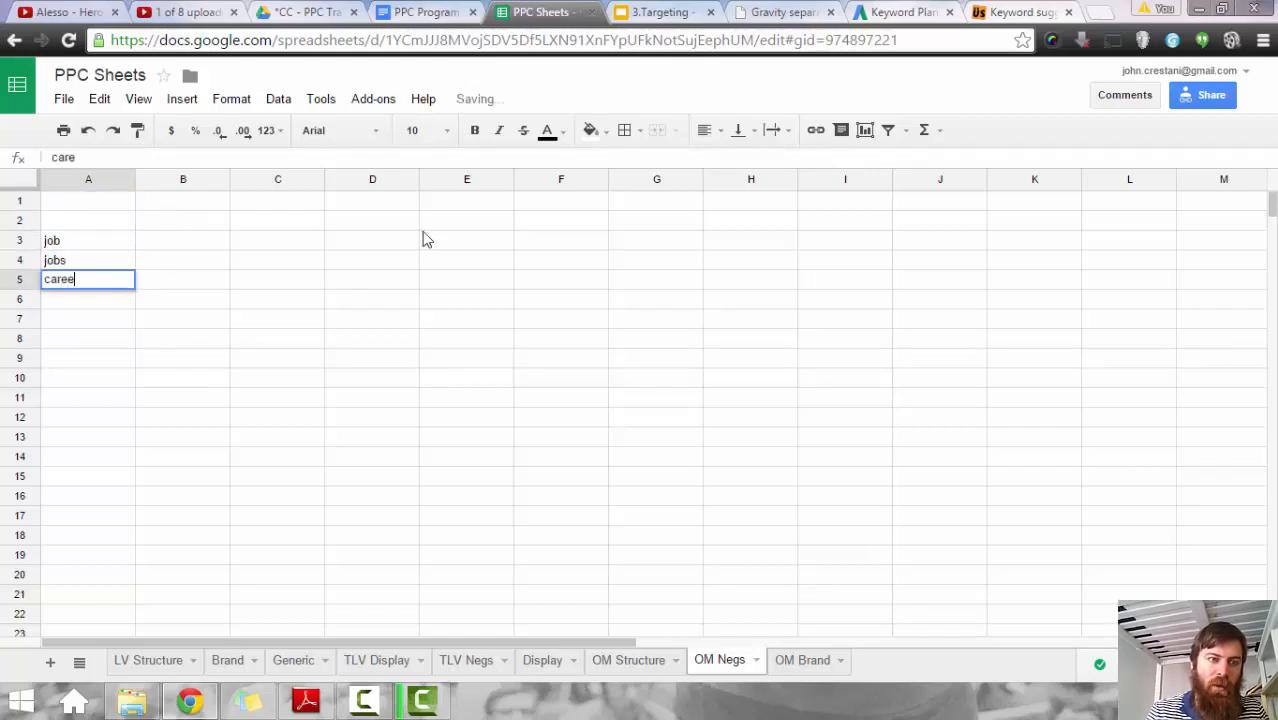
text(r)
key(Return)
text(caree)
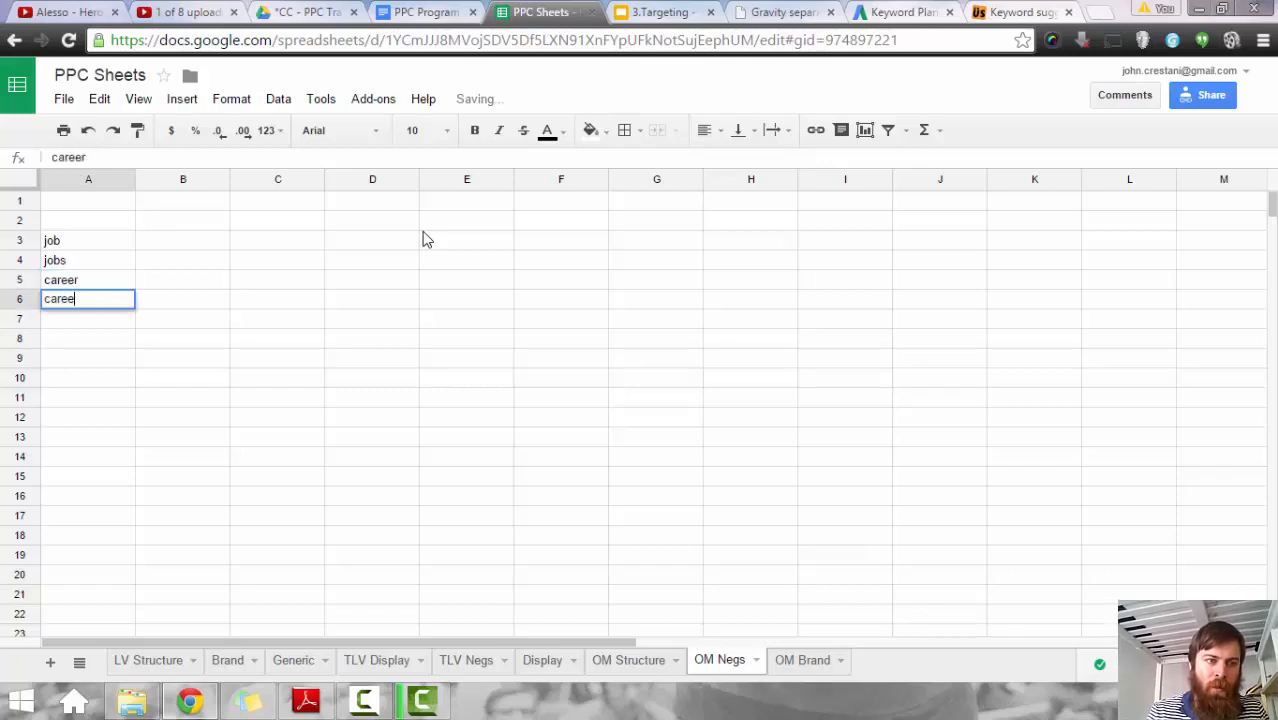
text(rs)
key(Return)
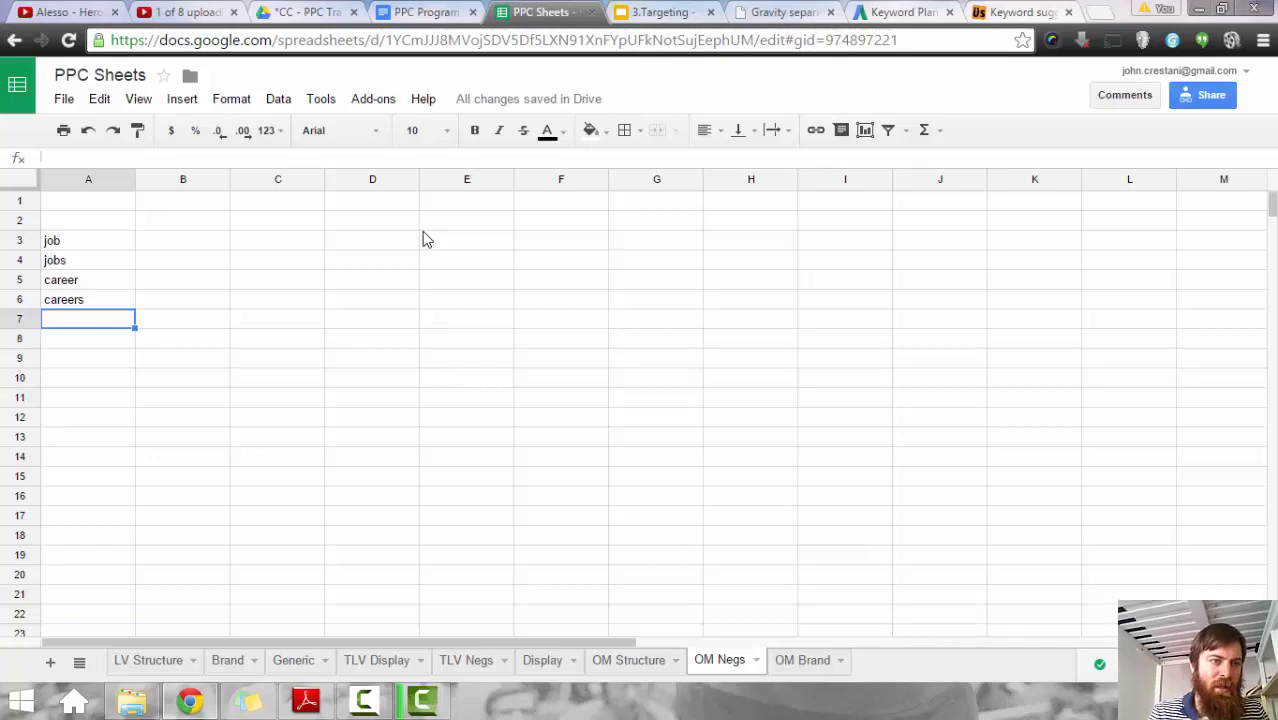
Step: Add the negative keyword "resume" in cell A7 and move the OM Negs sheet after OM Brand
text(resume)
key(Return)
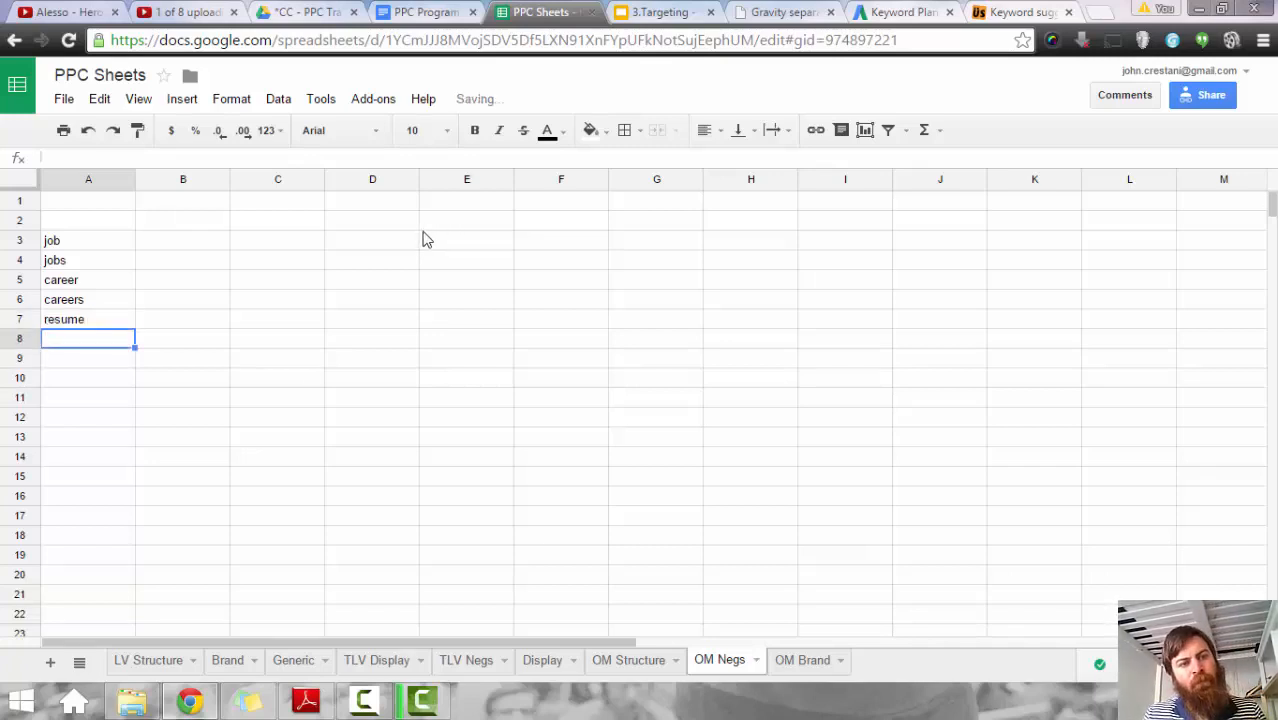
text(ceo)
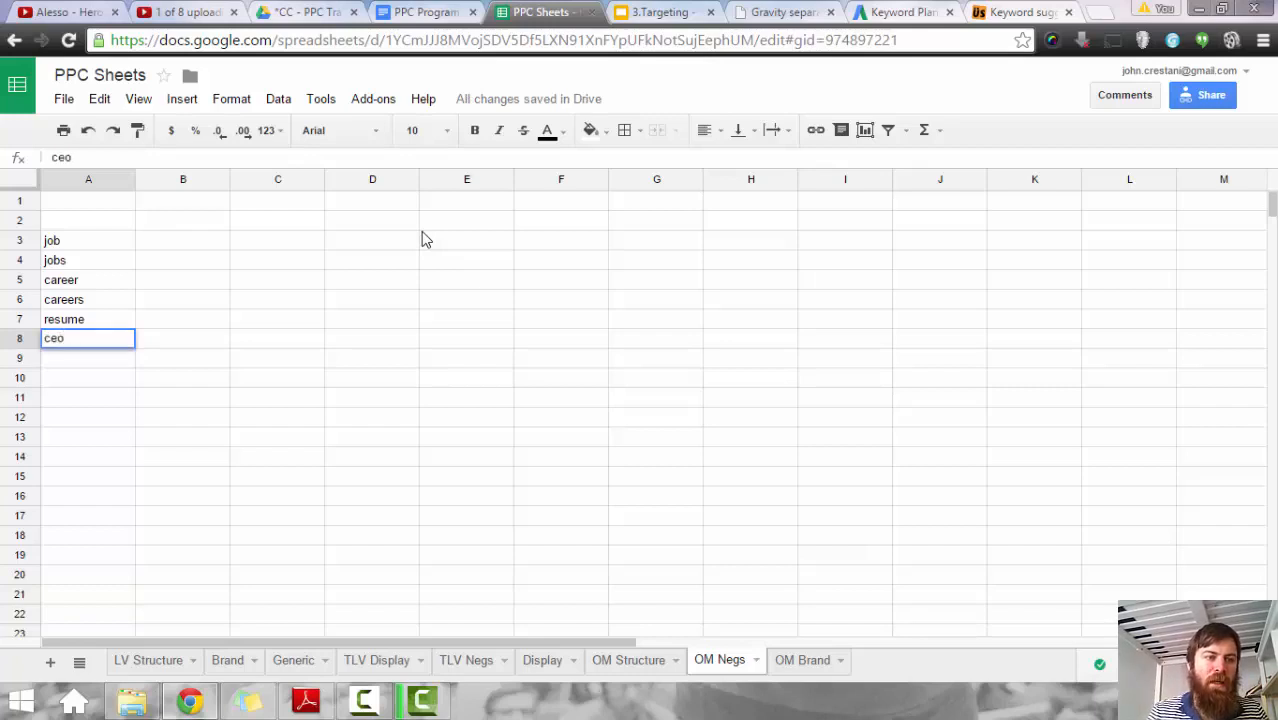
key(Return)
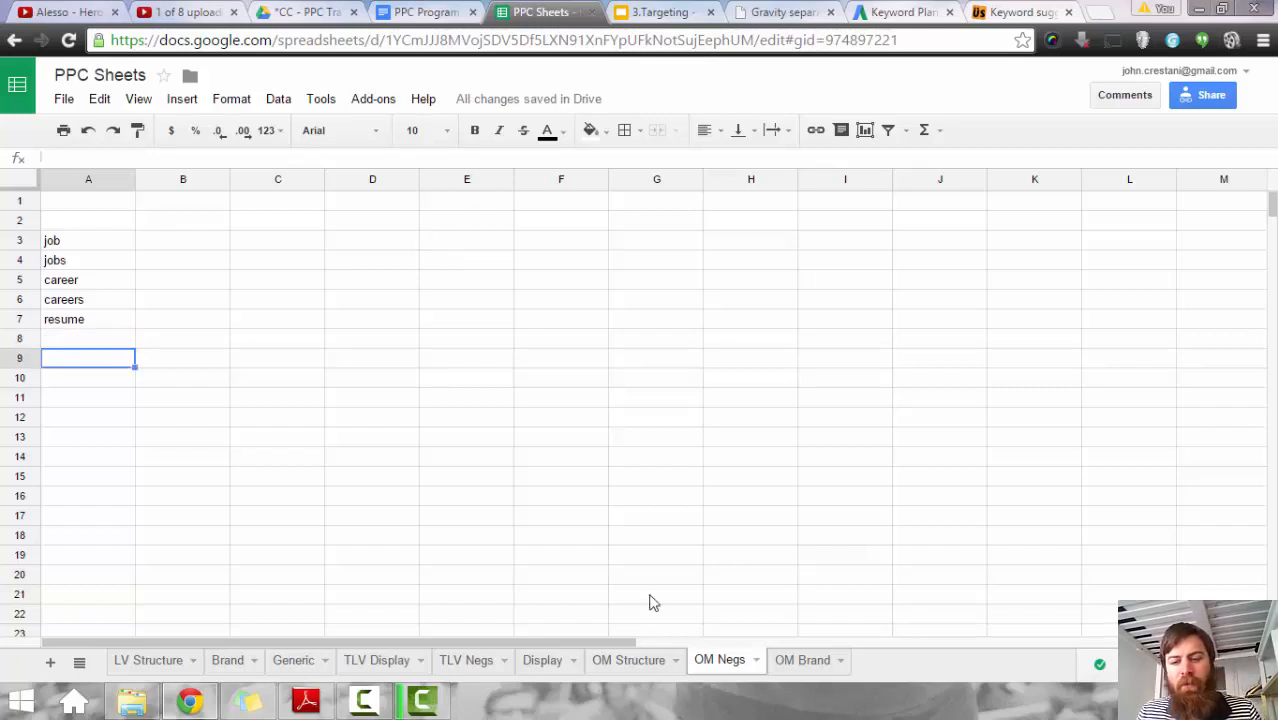
drag(735, 665, 848, 660)
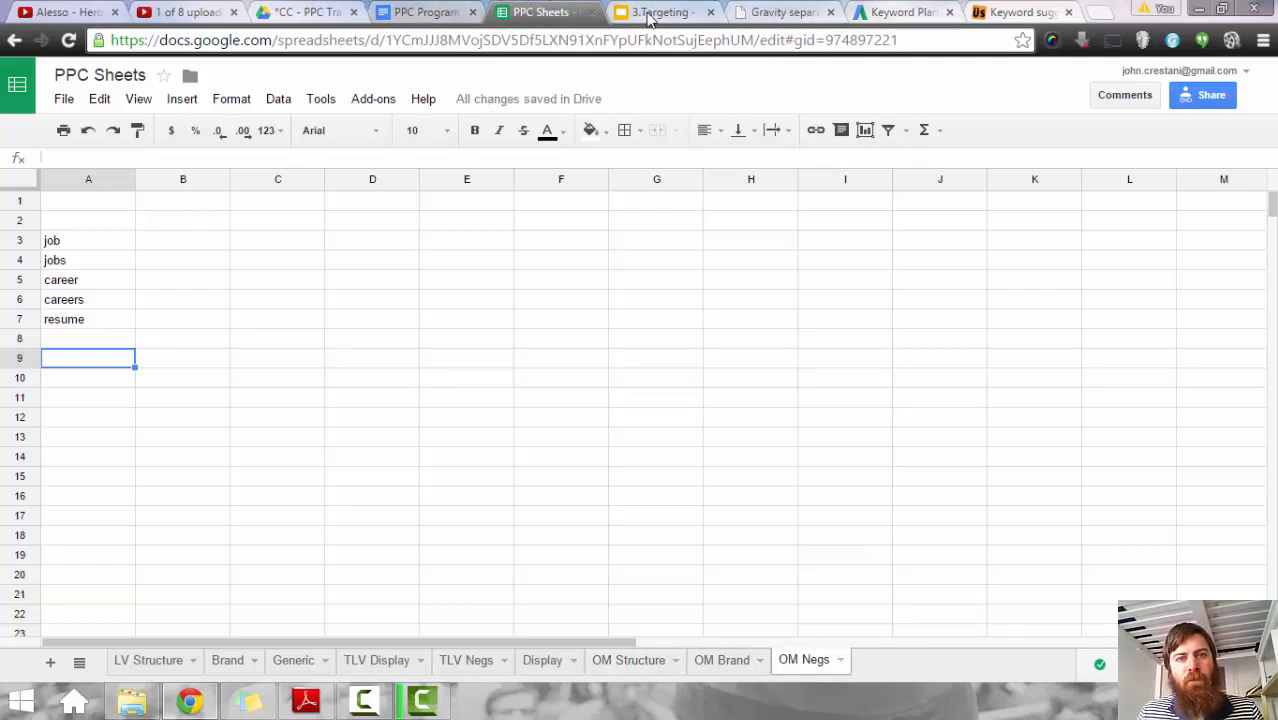
Step: Switch to Keyword Planner and append the keyword idea "oliver manufacturing company" to the comma-separated product or service search
click(900, 12)
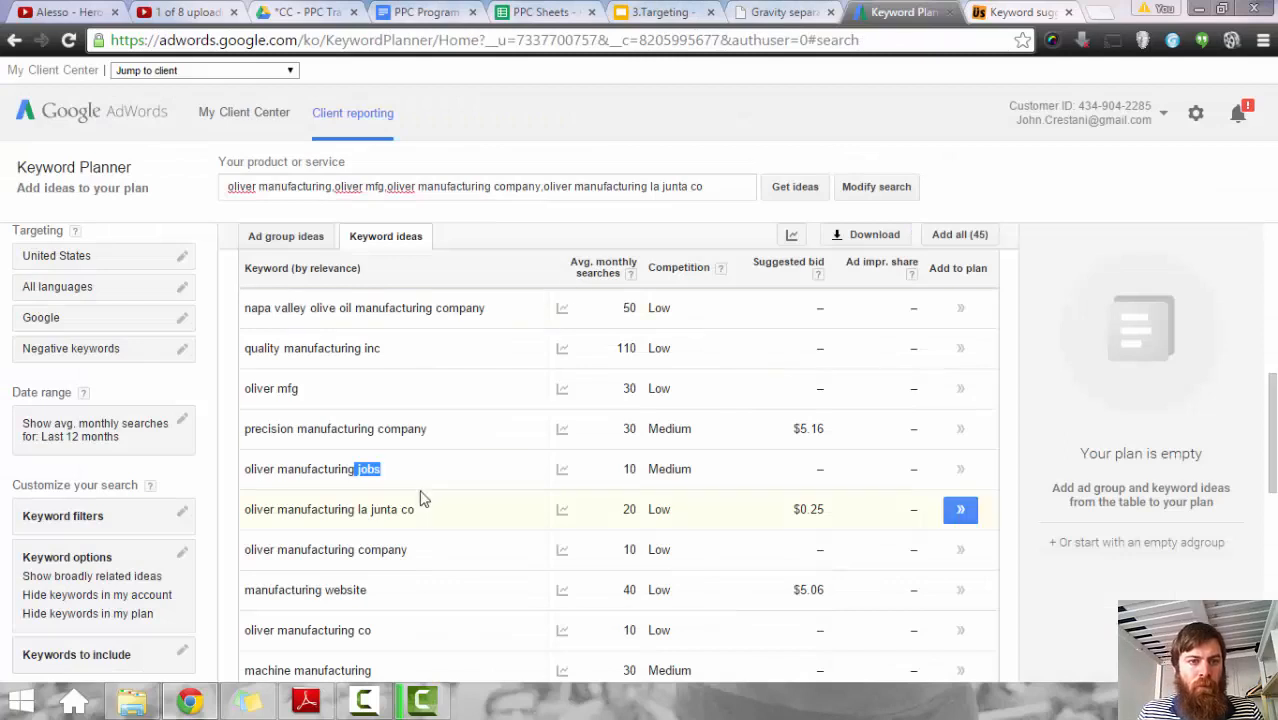
click(707, 190)
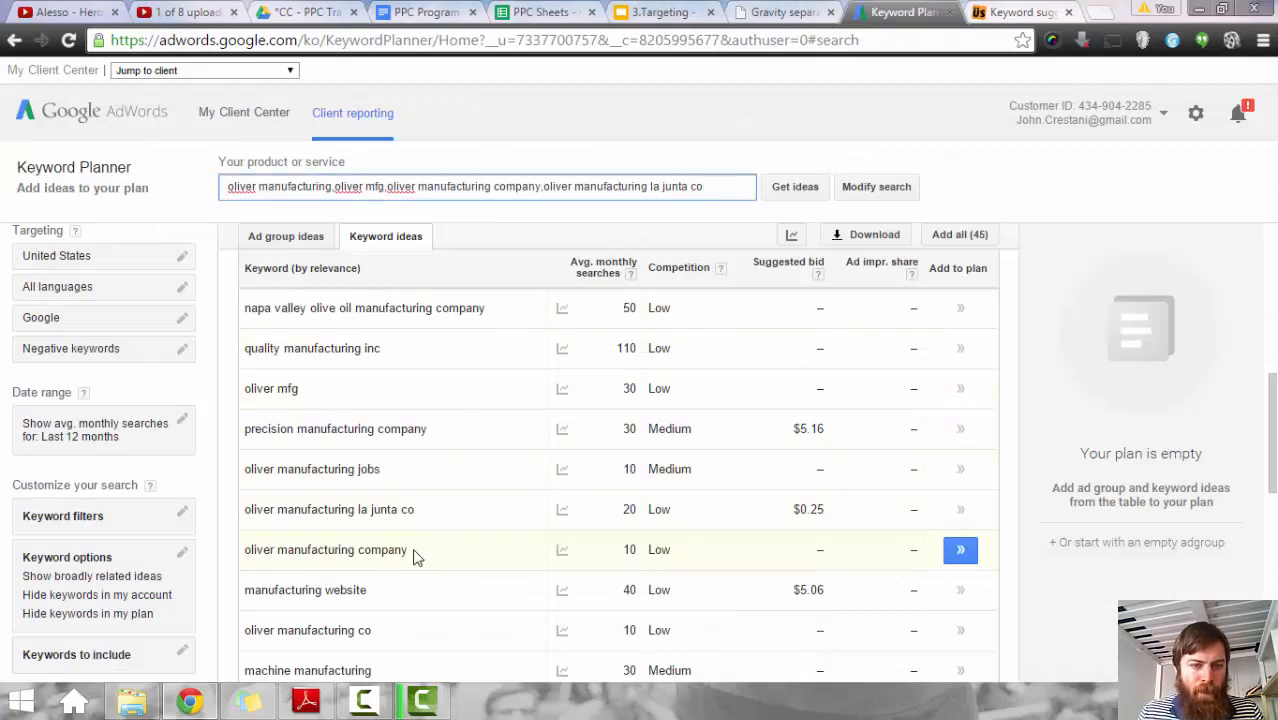
drag(412, 552, 249, 553)
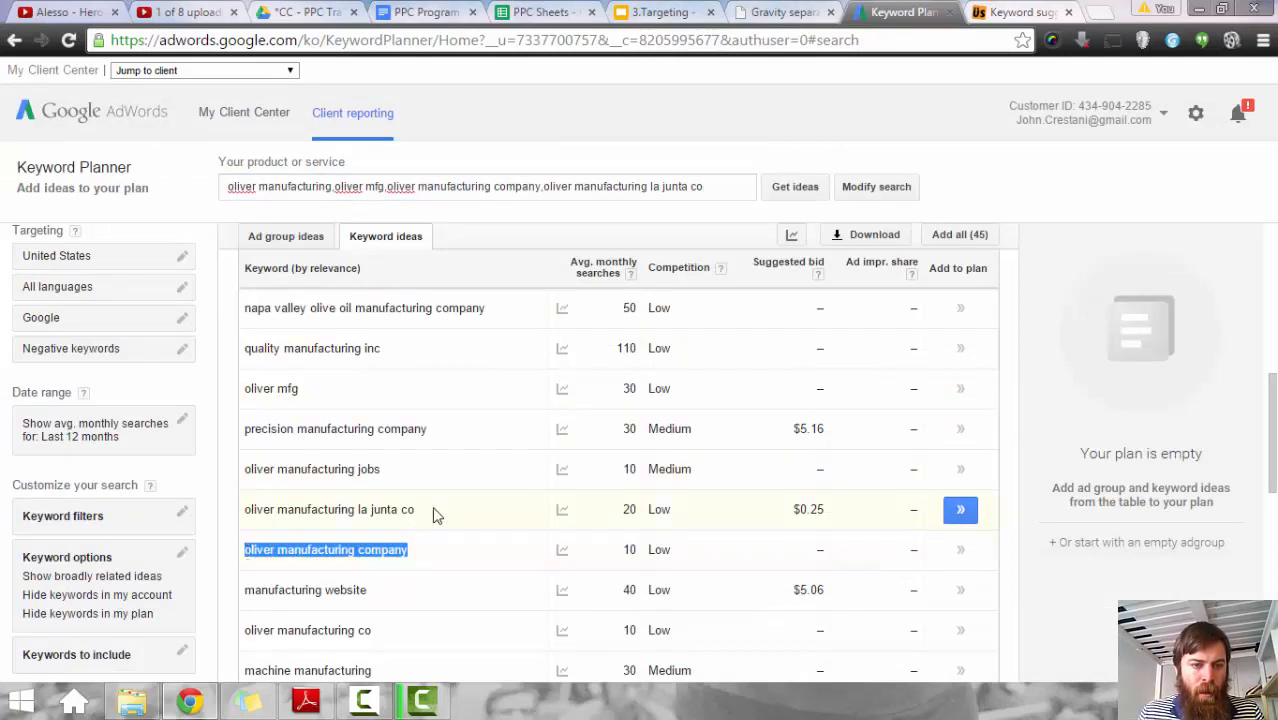
click(723, 186)
click(740, 186)
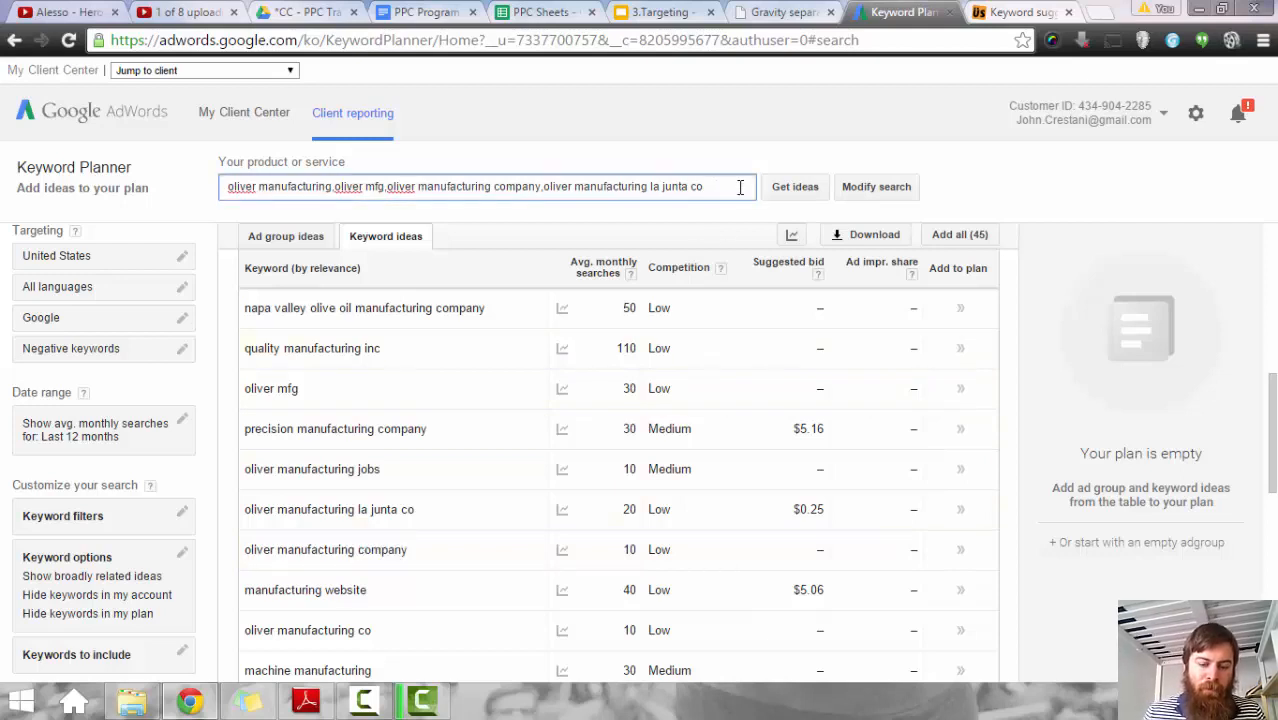
text(oliver manufacturing company)
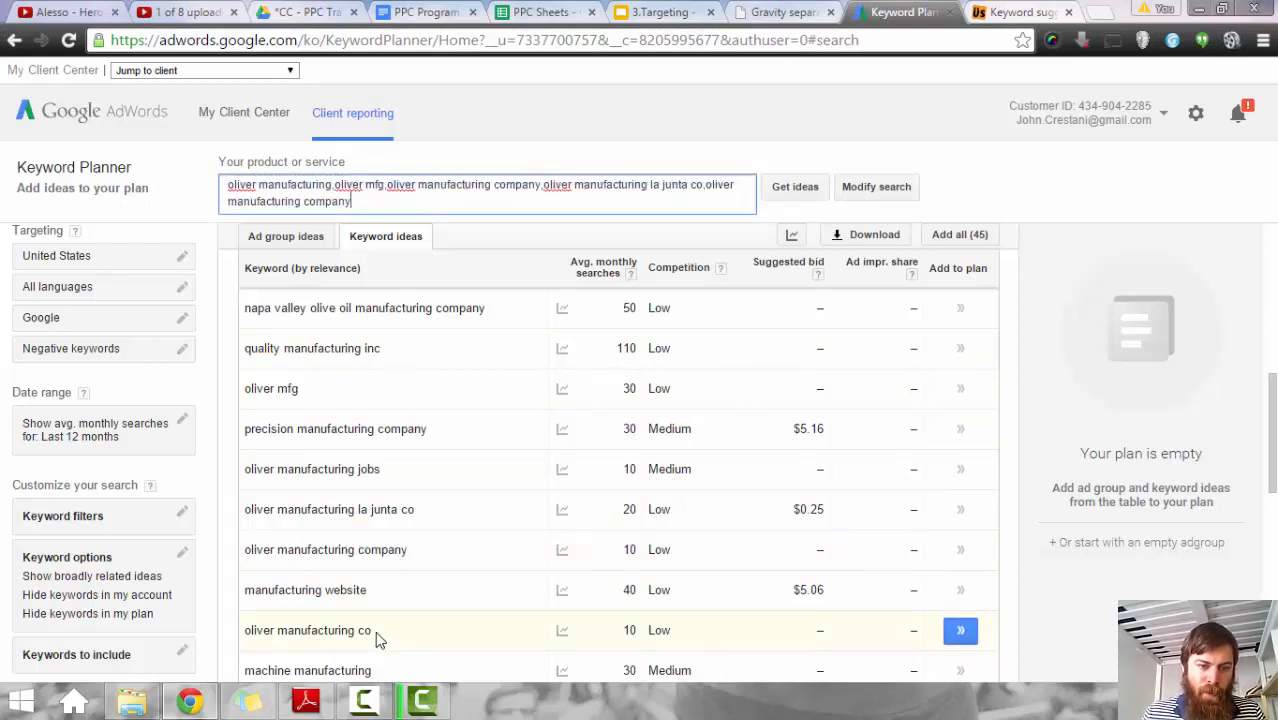
Step: Append the keyword idea "oliver manufacturing co" to the product or service search, separated by a comma
drag(373, 632, 258, 628)
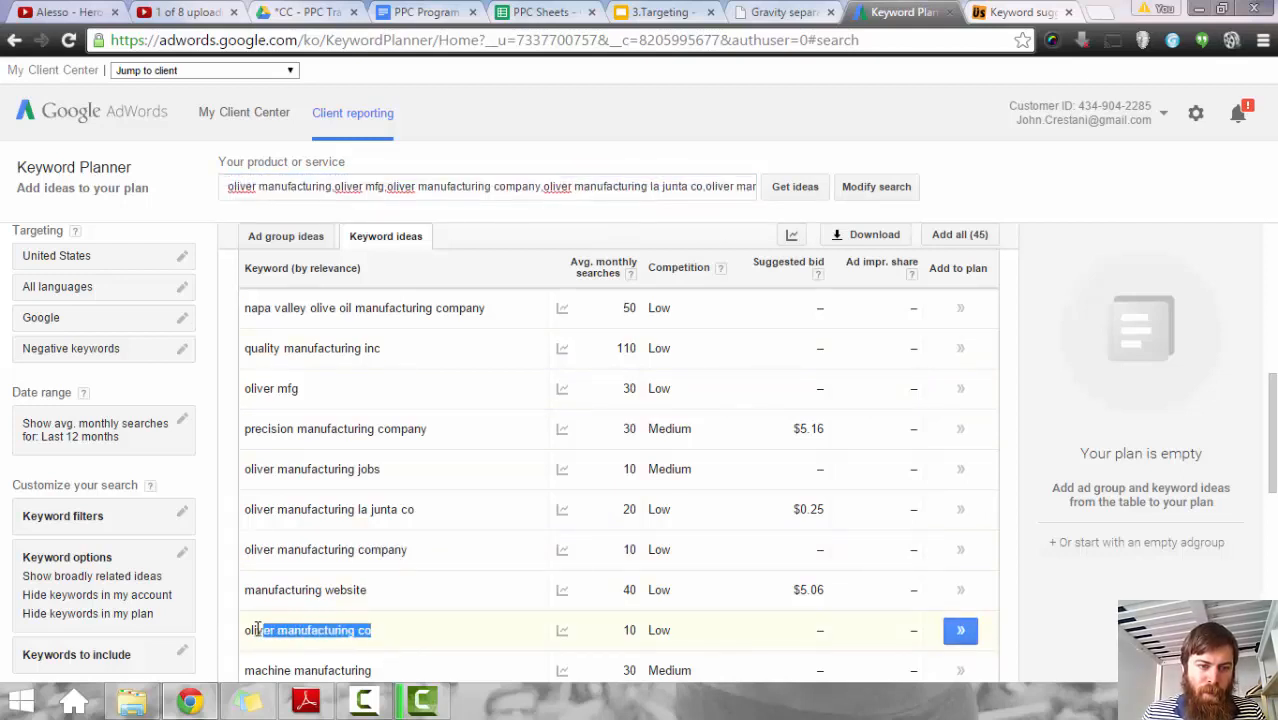
click(746, 178)
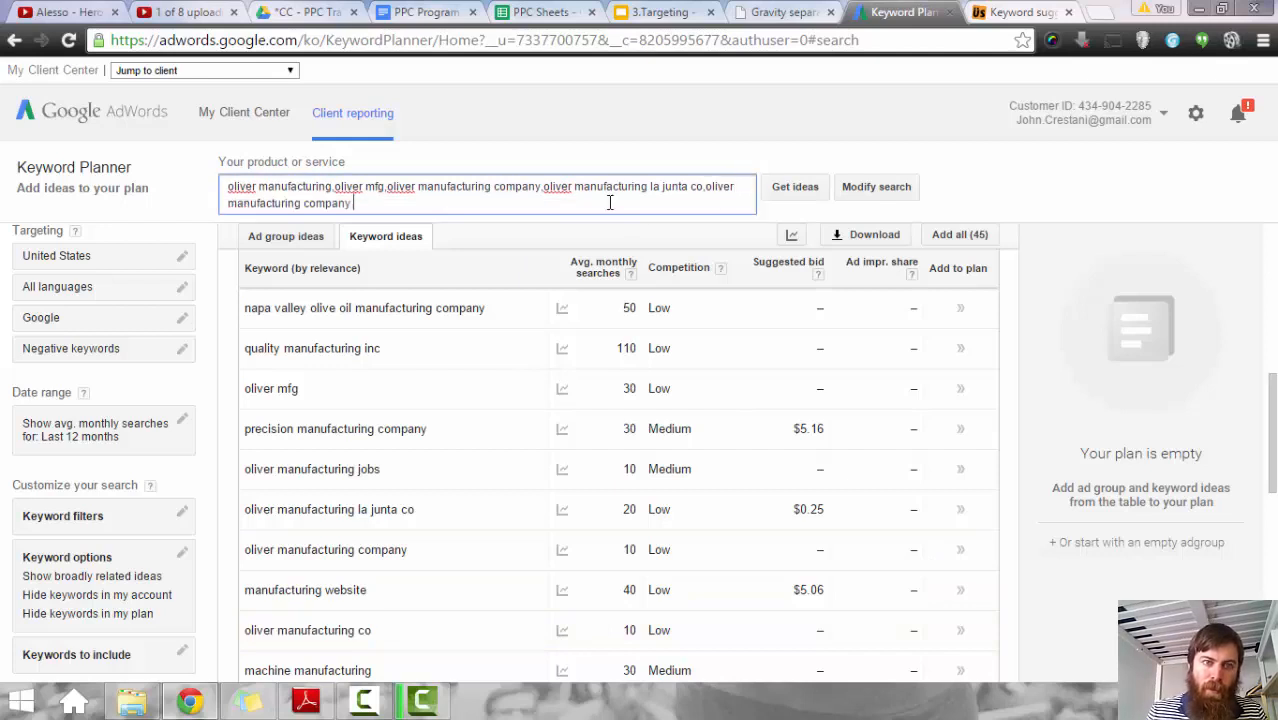
text(,)
text(oliver manufacturing co)
Step: Copy the keyword idea "oliver gravity" from the list and search Google for it in a new browser tab
scroll(428, 570, down, 2)
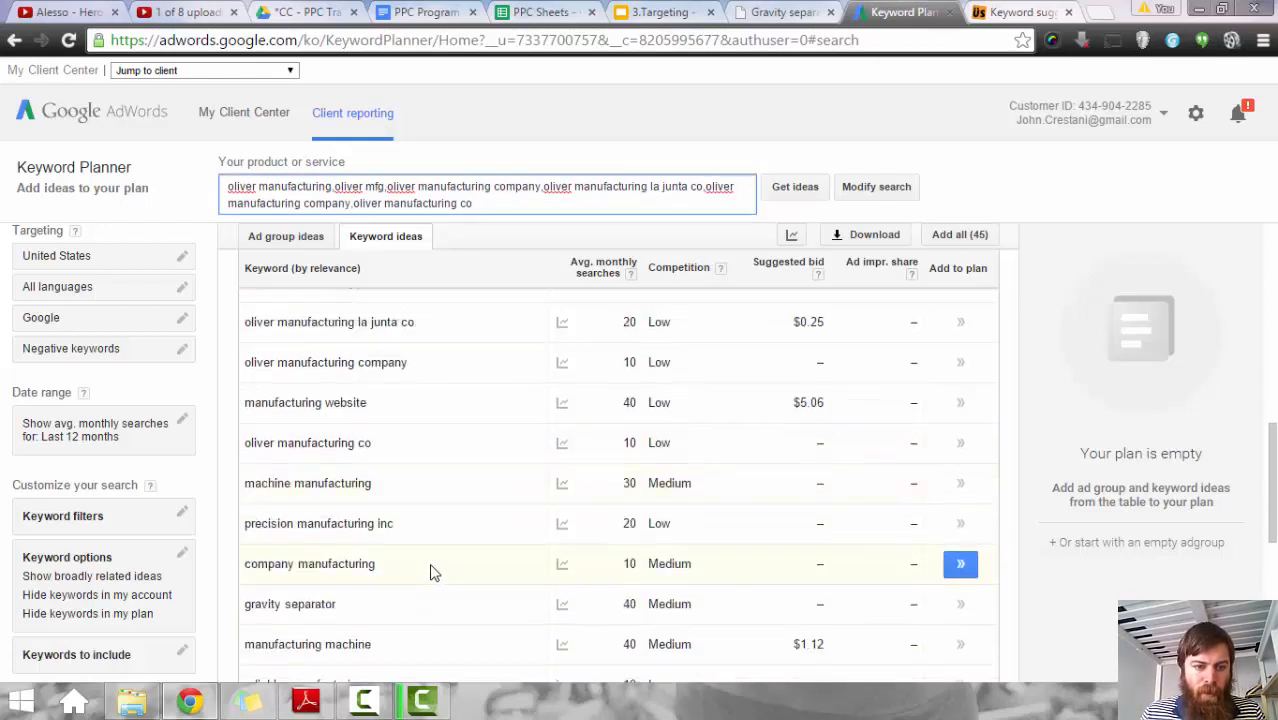
scroll(446, 577, down, 2)
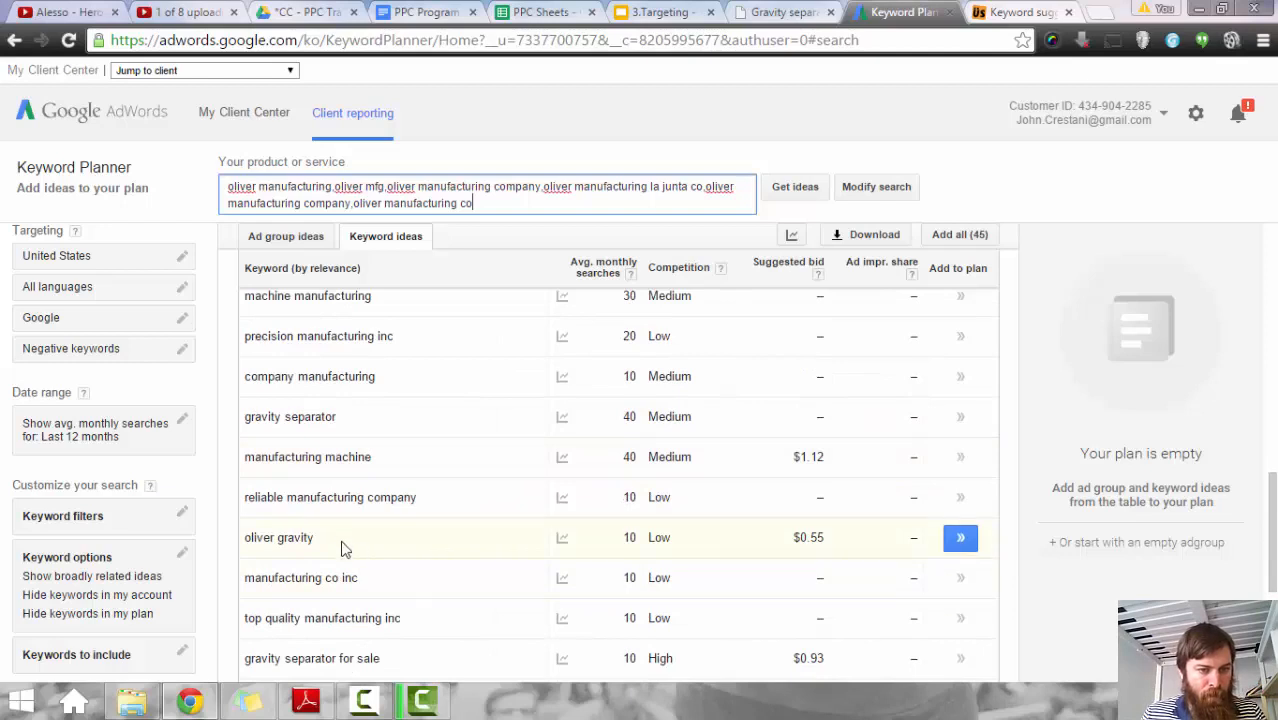
drag(320, 540, 248, 532)
key(ctrl+c)
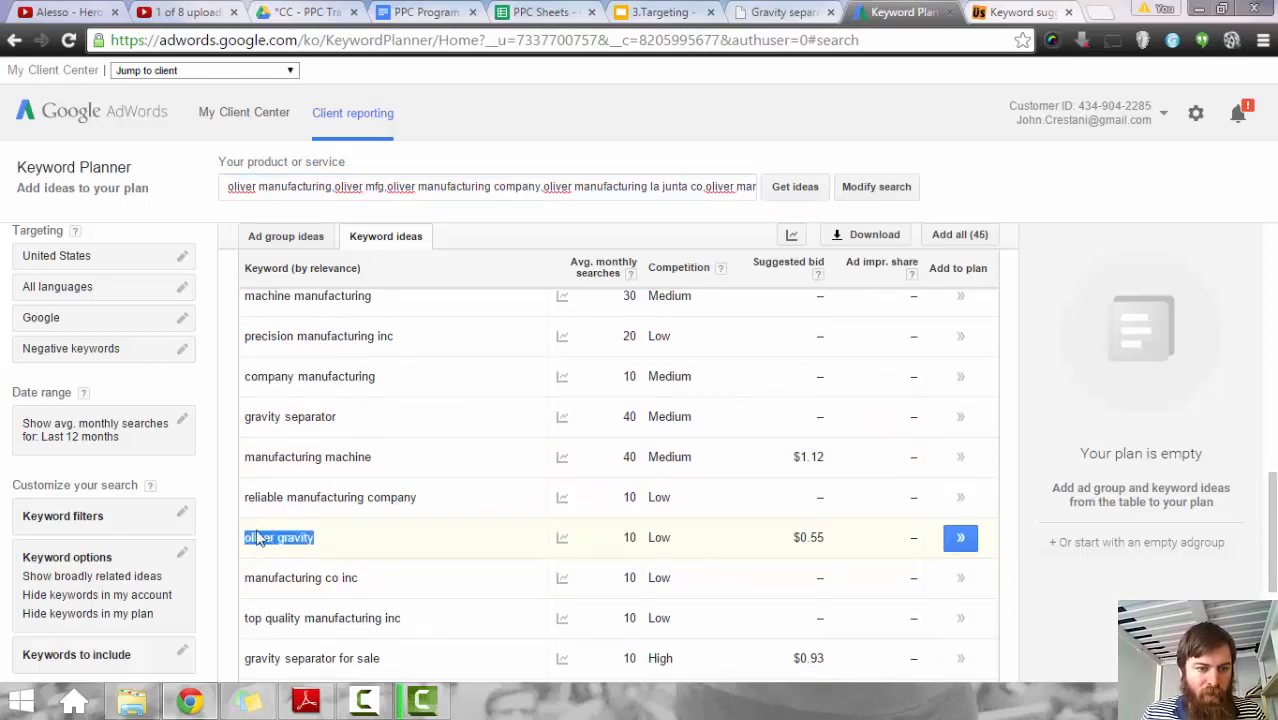
key(ctrl+t)
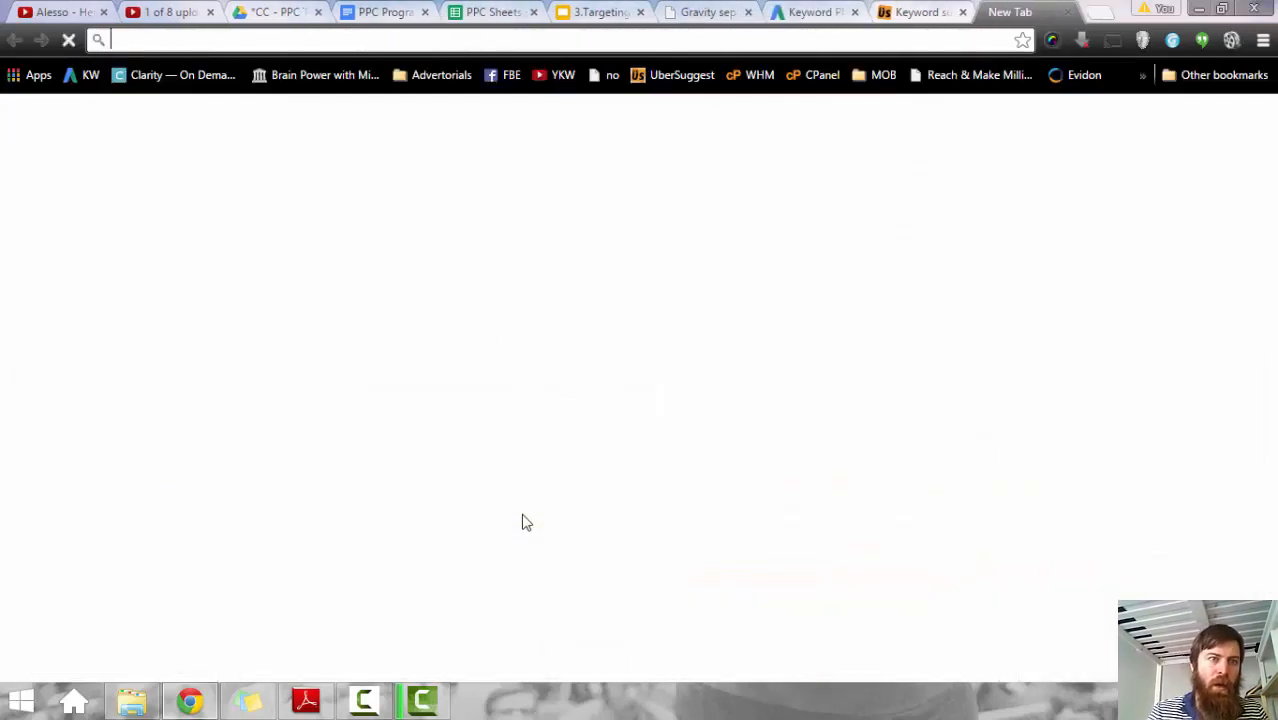
key(ctrl+v)
key(Return)
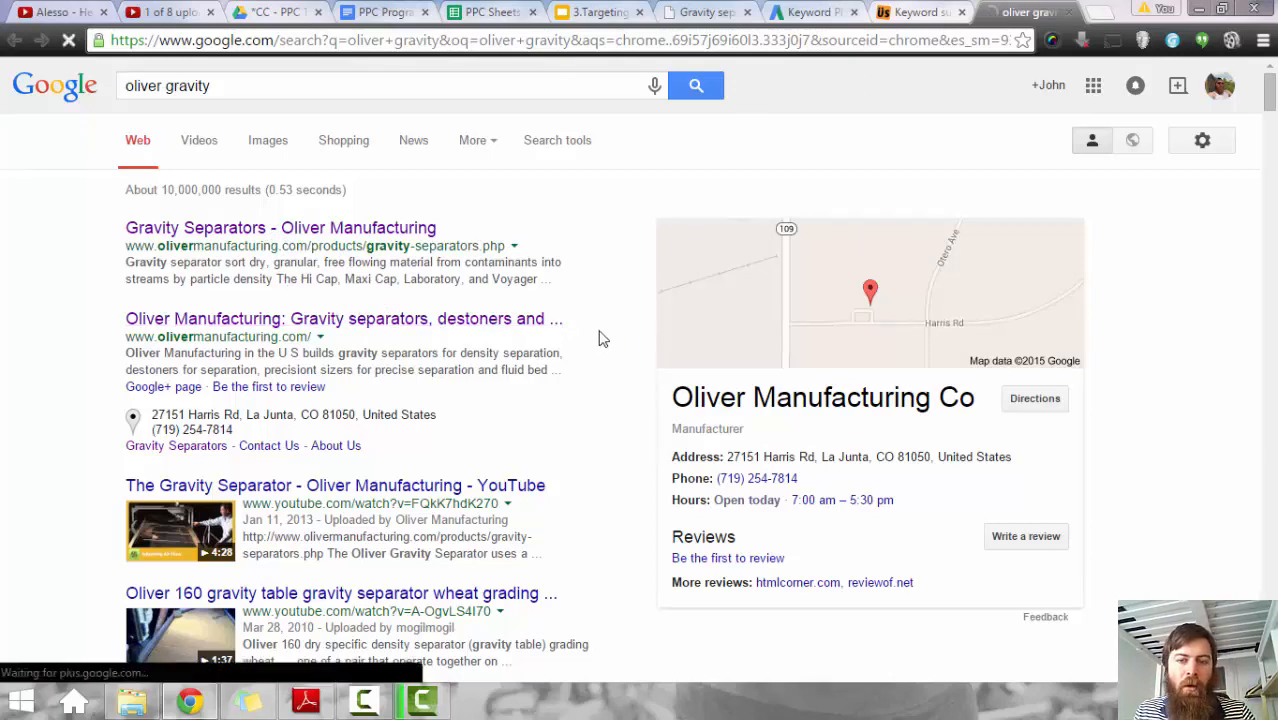
Step: Switch to Übersuggest and request English/USA web keyword suggestions for "oliver manufacturing"
click(920, 12)
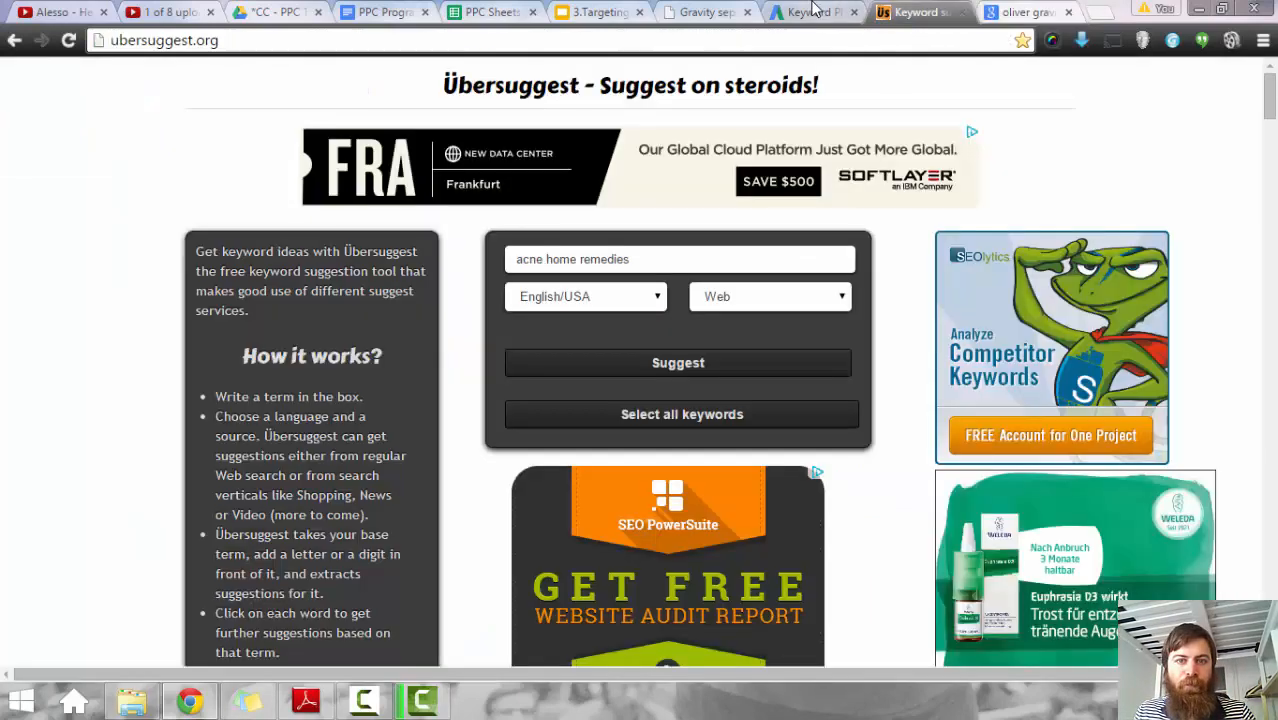
click(653, 260)
key(ctrl+a)
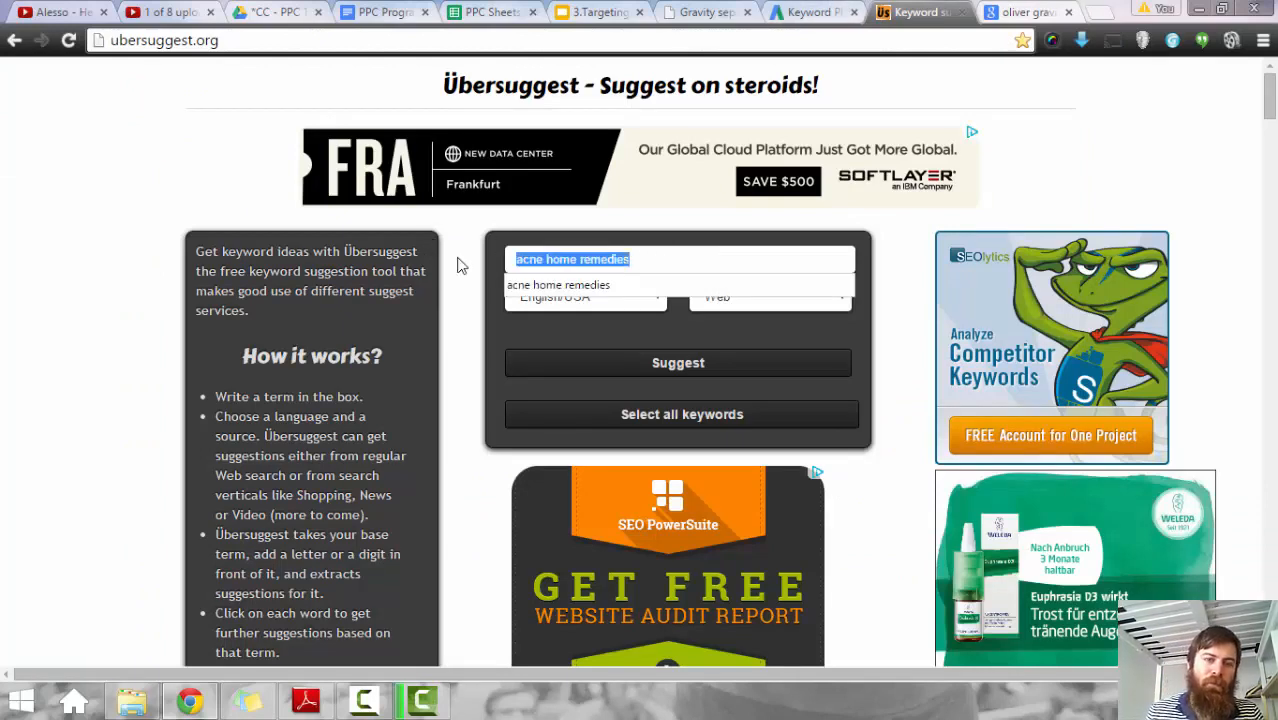
text(oliver gravity)
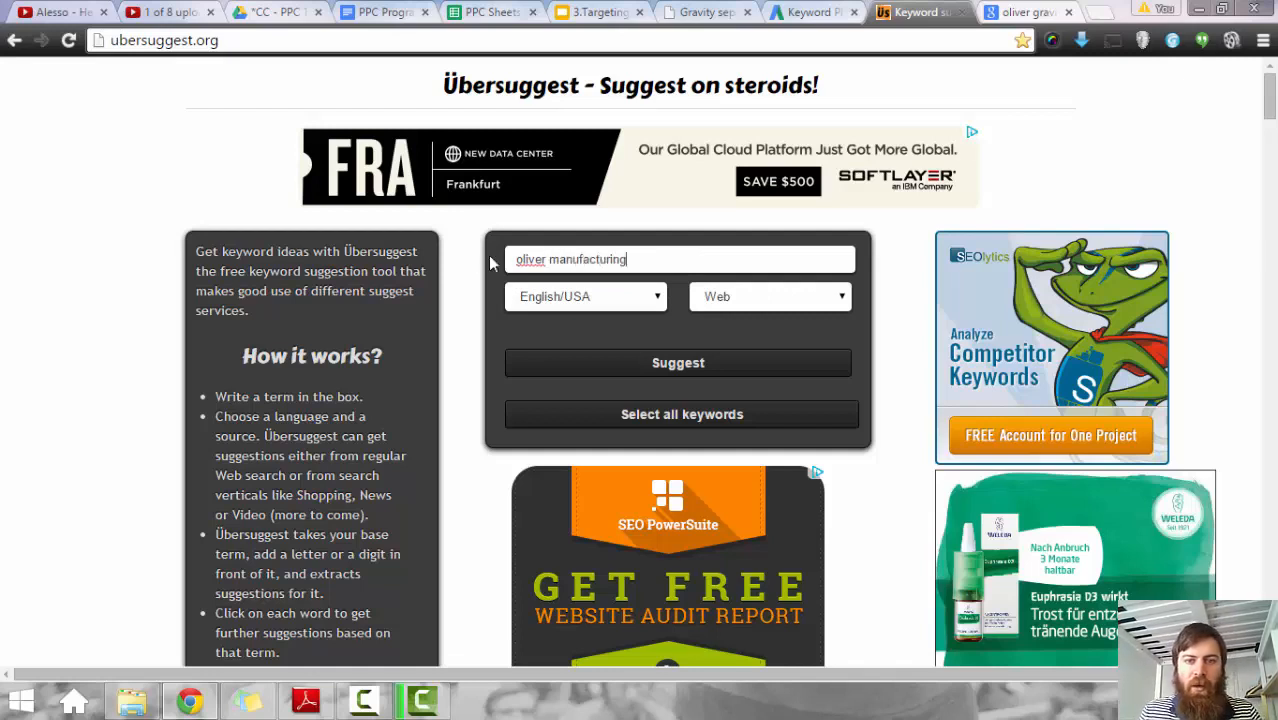
click(665, 365)
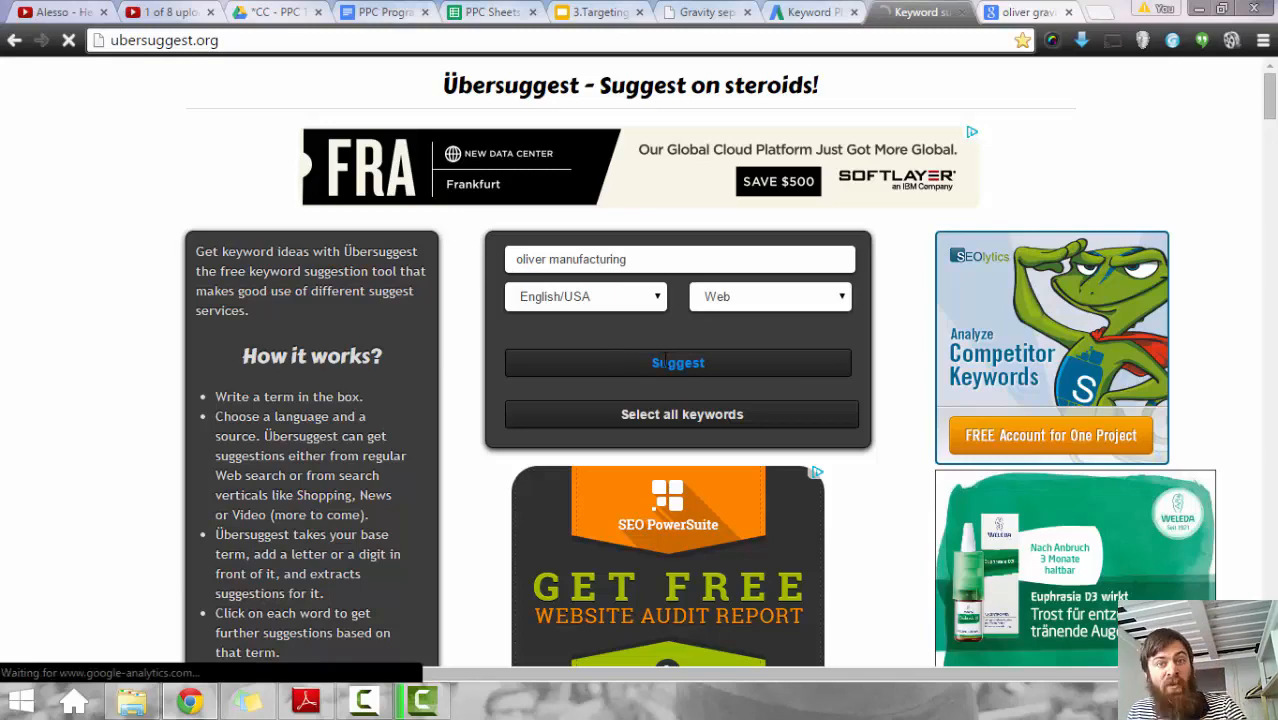
Step: Return to Keyword Planner and get ideas for the combined list of Oliver Manufacturing brand search terms
click(812, 12)
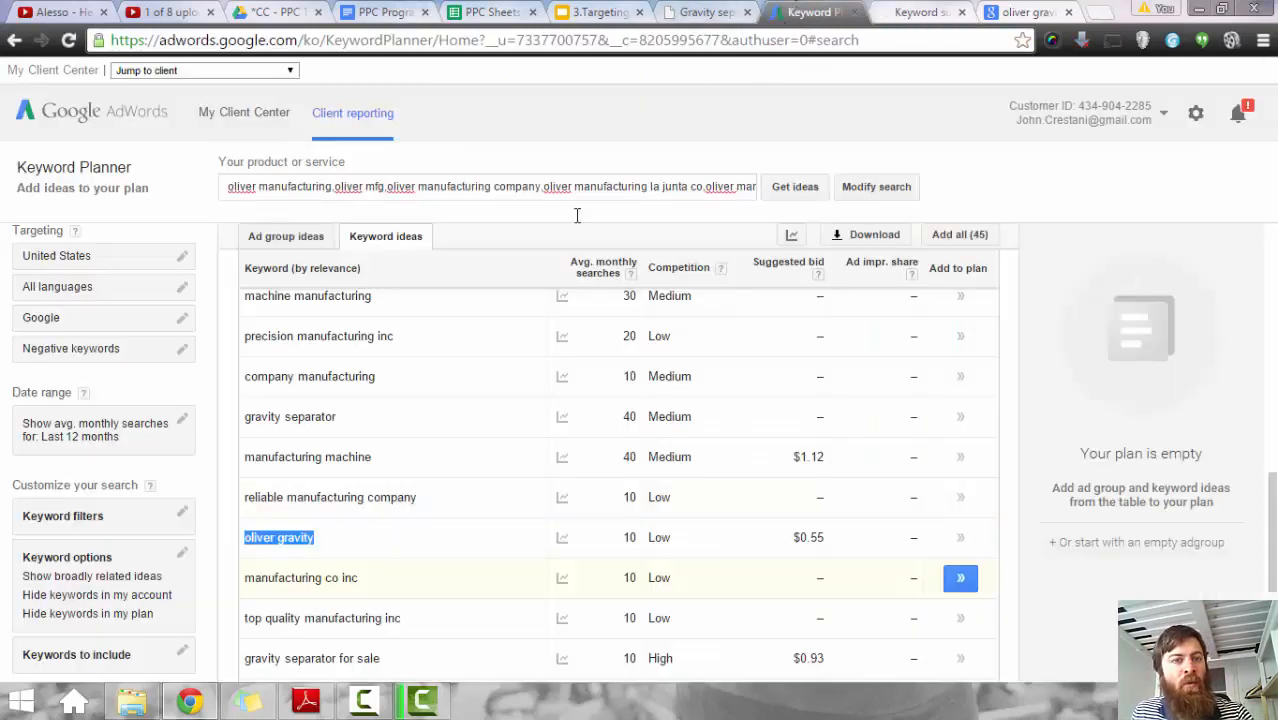
click(866, 184)
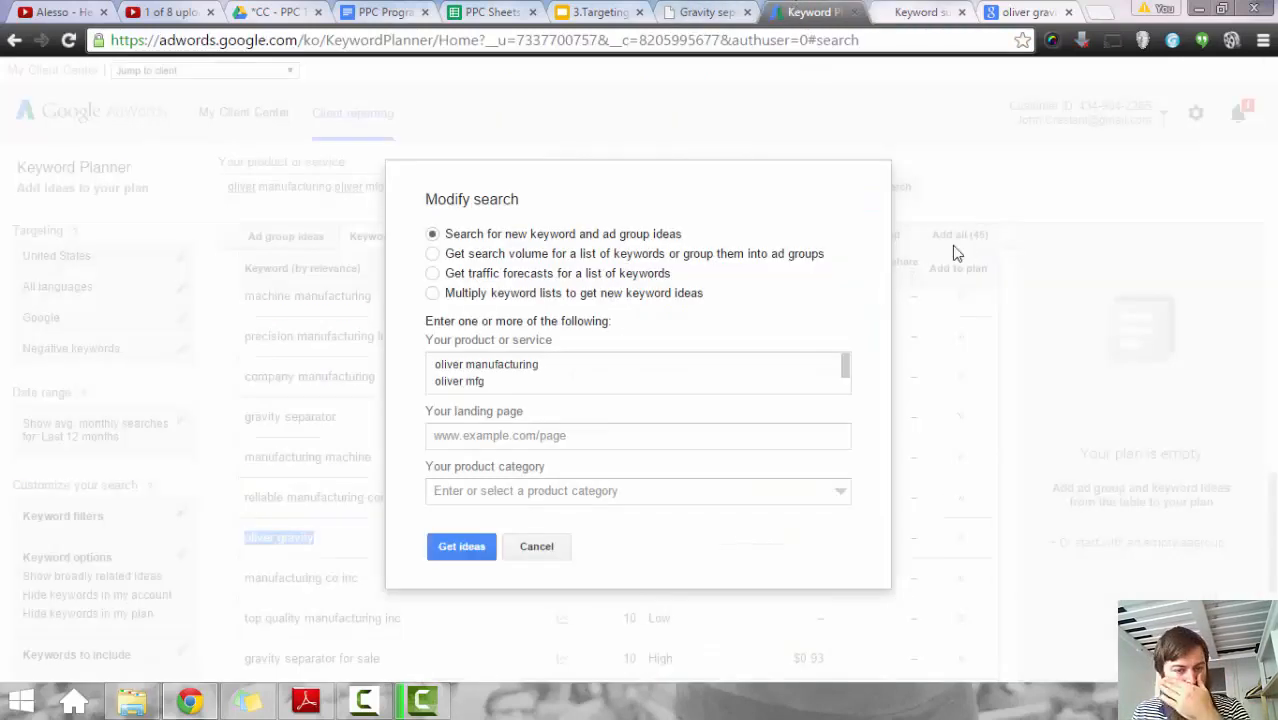
click(537, 550)
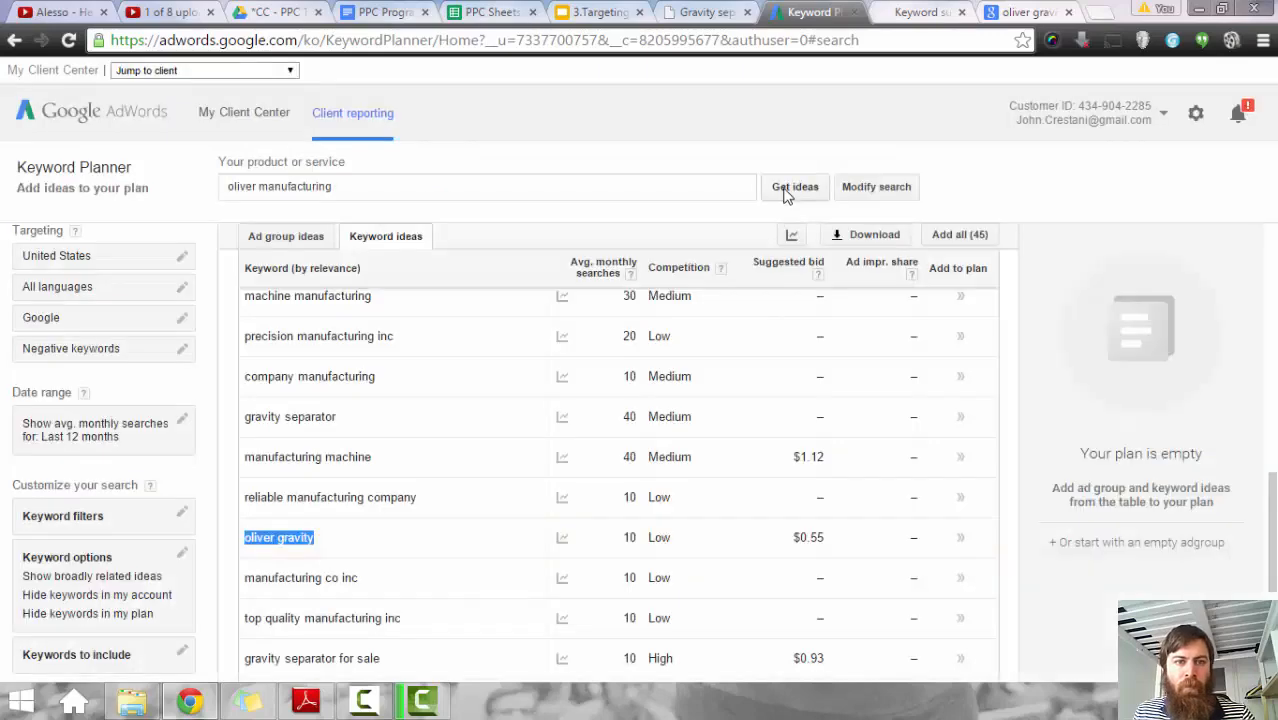
scroll(583, 342, up, 10)
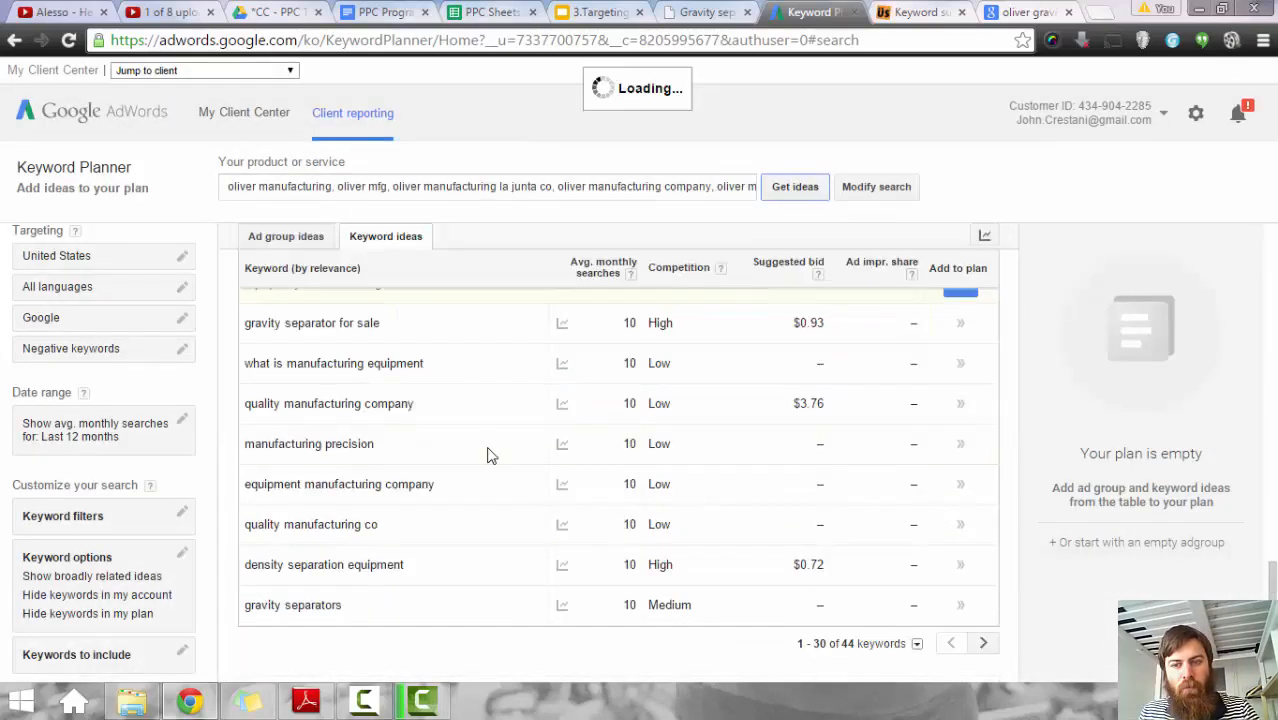
Step: Examine the search volumes of the Oliver Manufacturing brand terms and the refreshed list of related keyword ideas
click(378, 706)
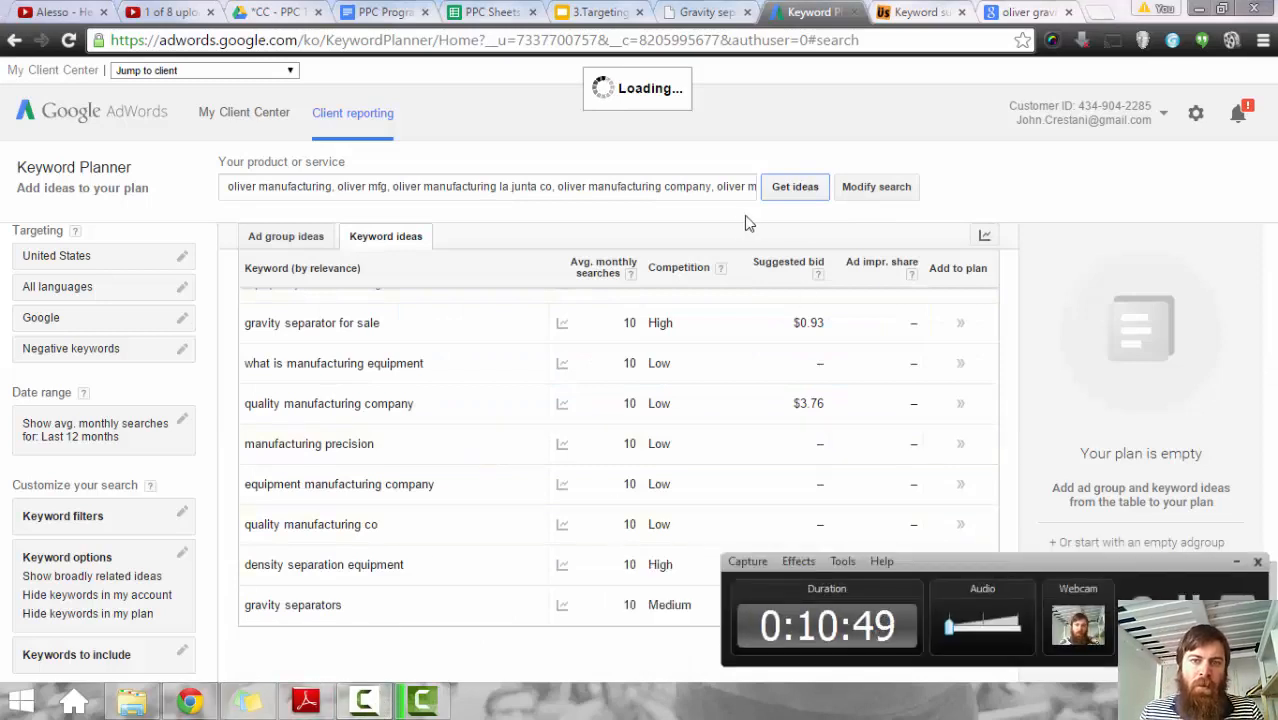
scroll(575, 400, up, 1)
scroll(575, 400, up, 10)
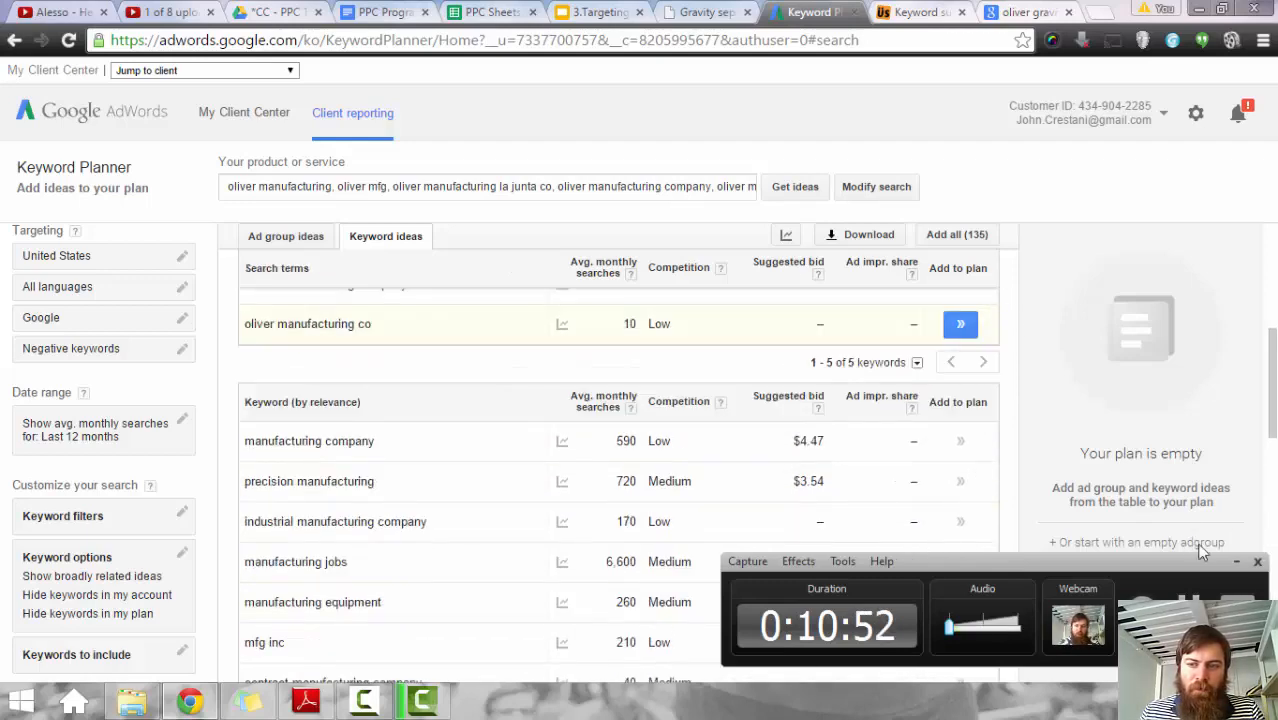
click(1236, 561)
scroll(558, 380, up, 2)
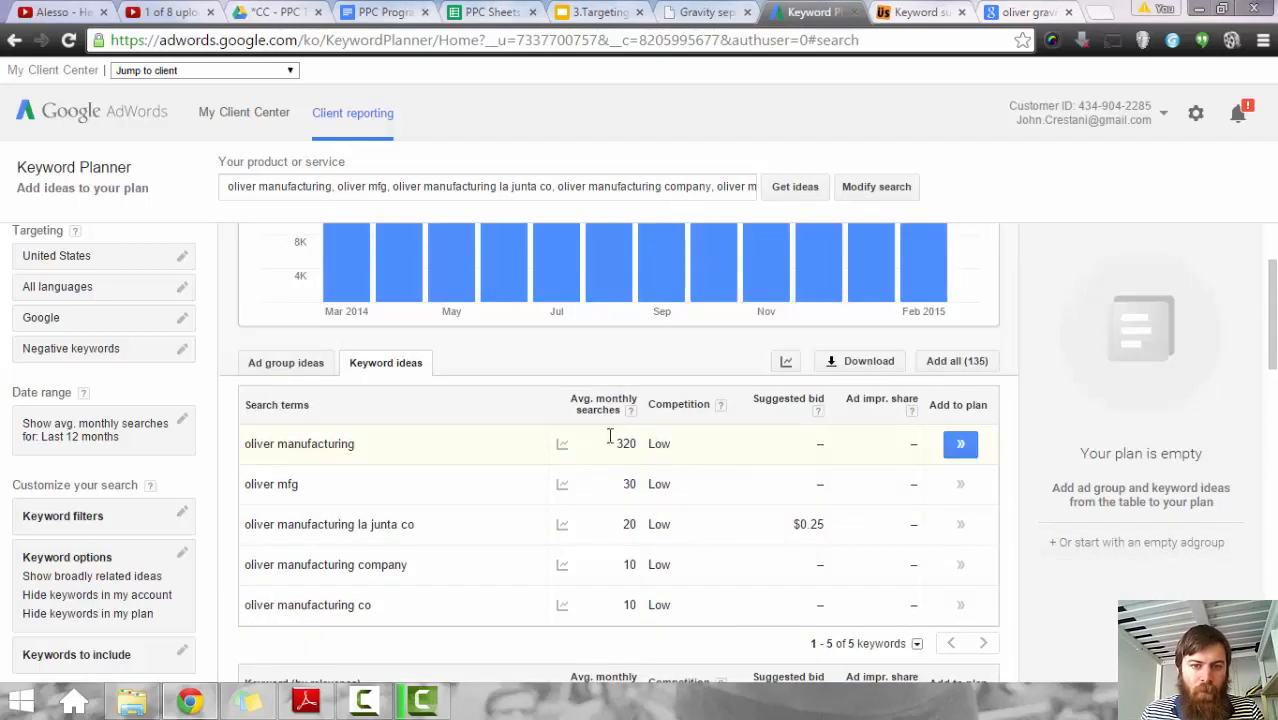
scroll(442, 417, down, 2)
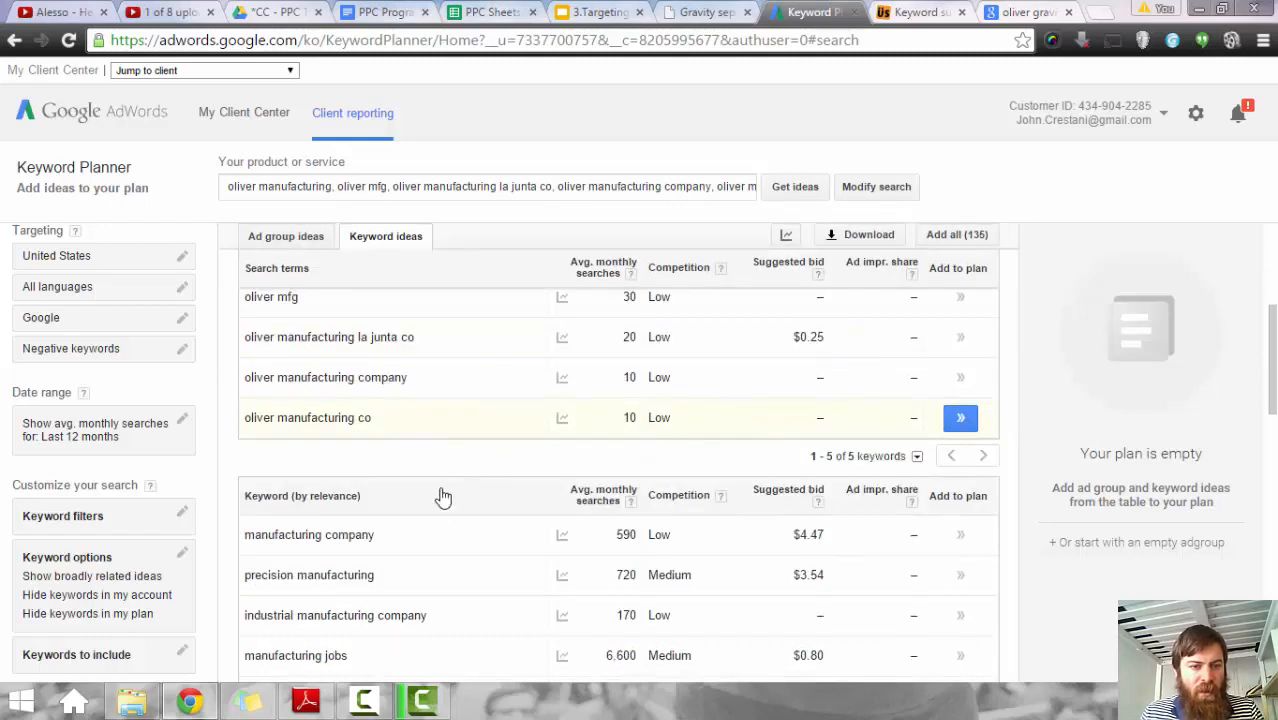
scroll(465, 488, down, 2)
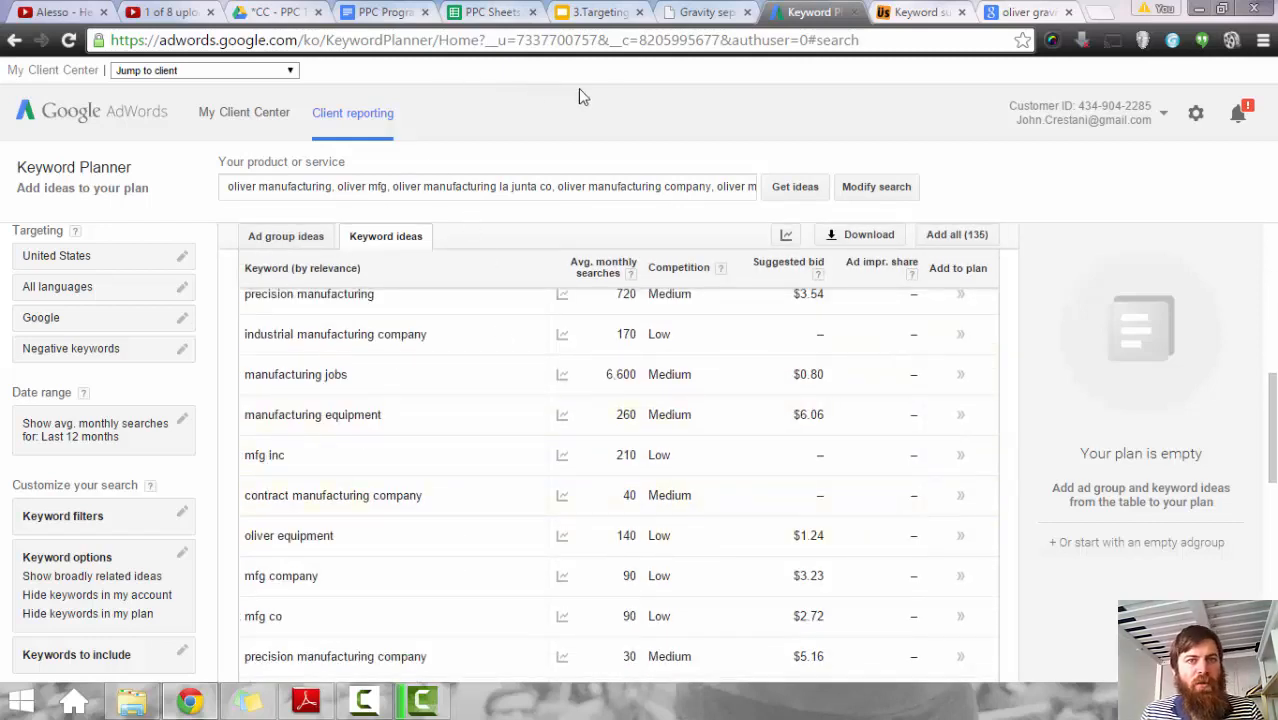
Step: Return to the OM Negs sheet in PPC Sheets and enter "oliver equipment" in cell C3
click(490, 12)
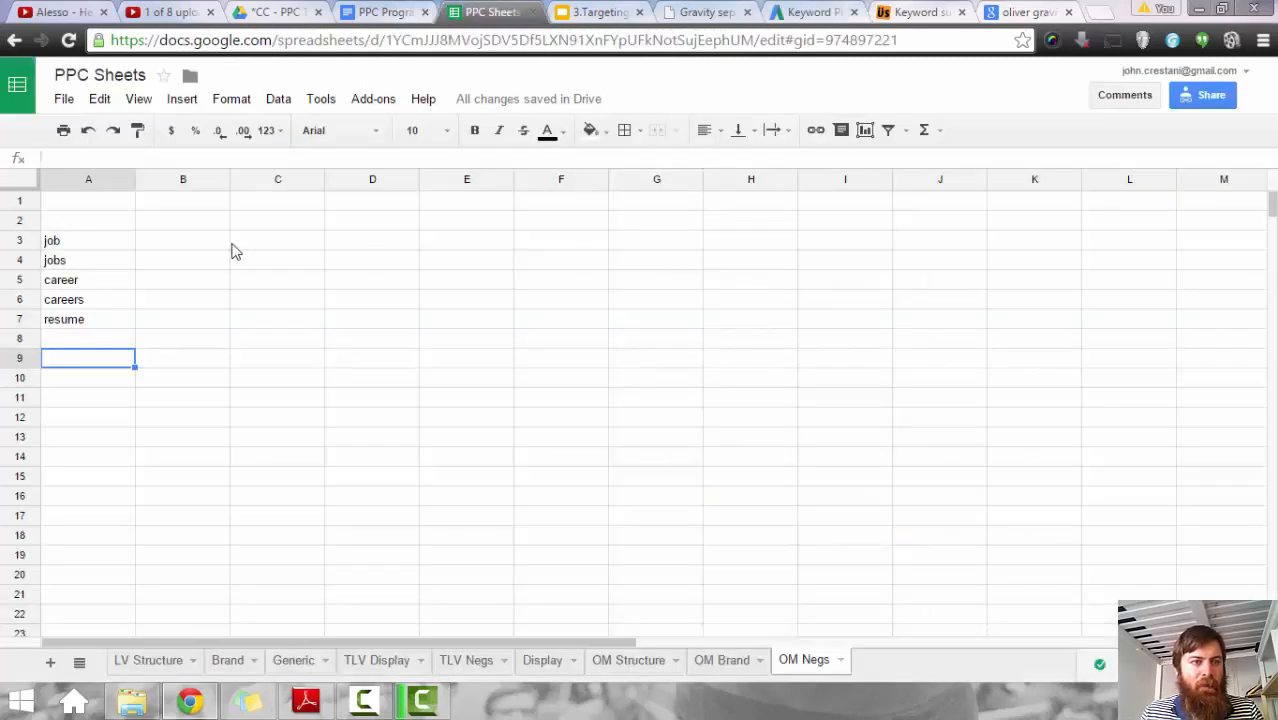
click(85, 205)
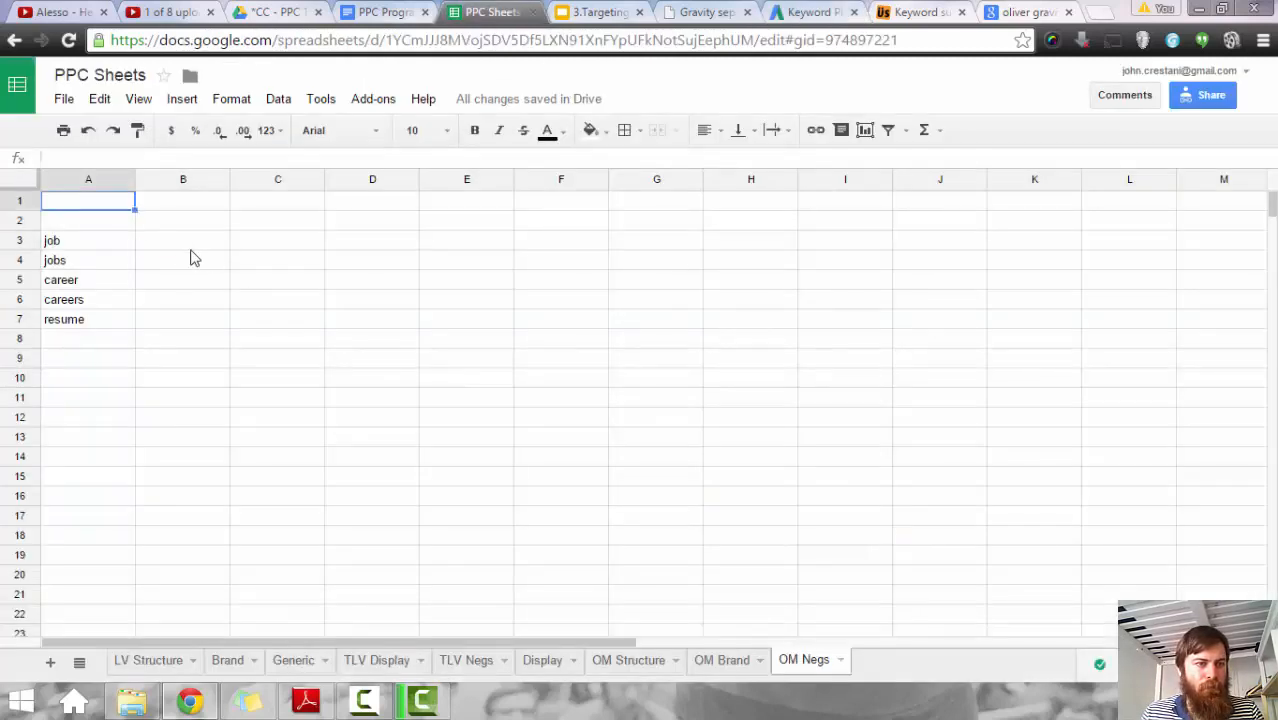
click(250, 243)
text(e)
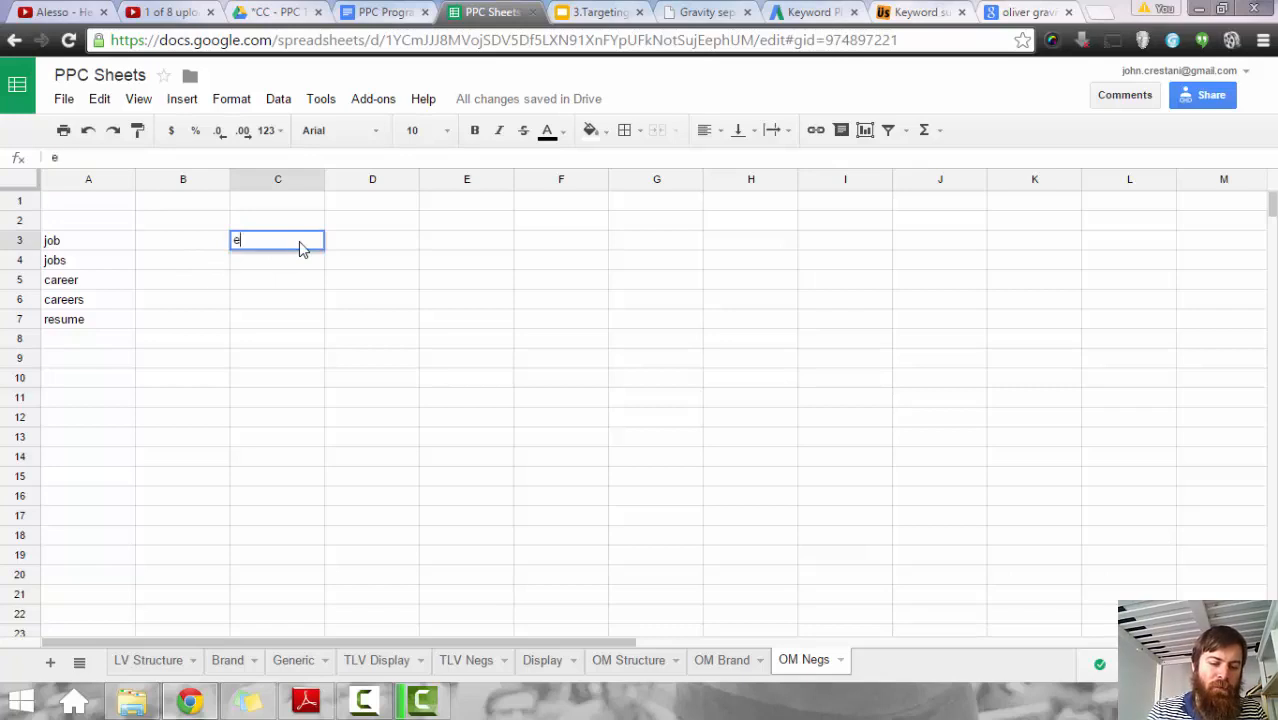
text(quipment)
key(Return)
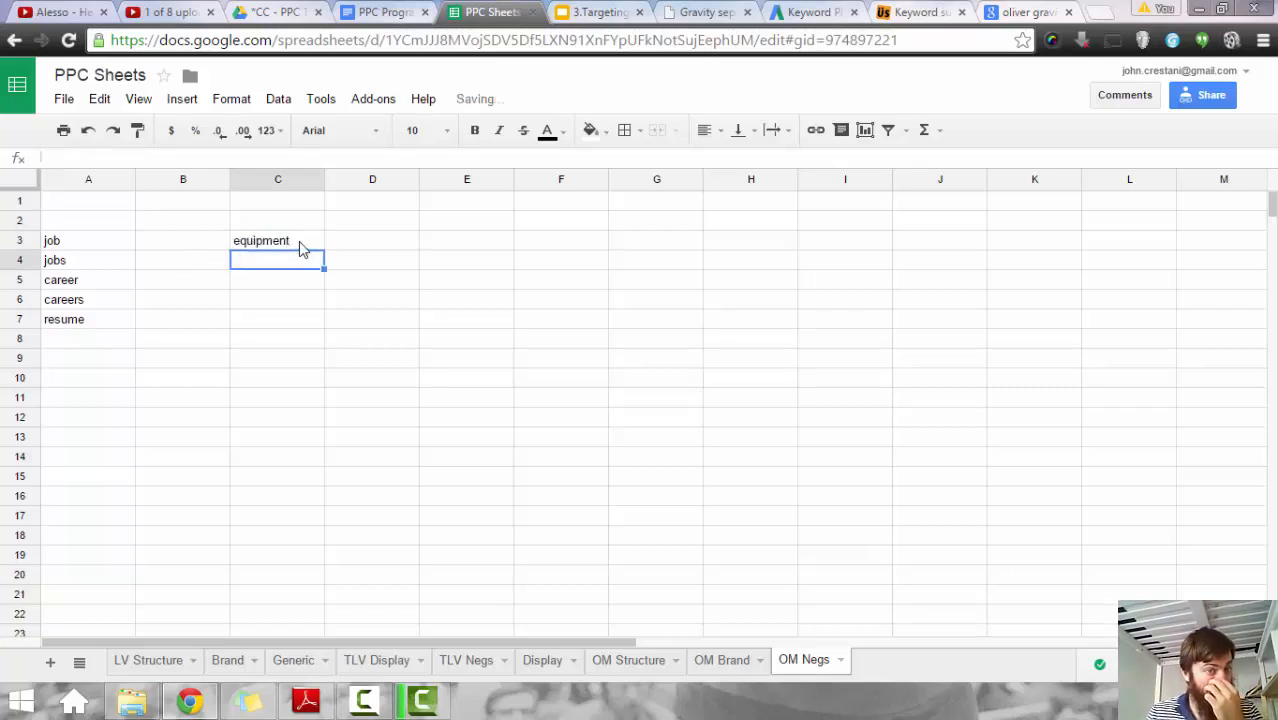
click(318, 246)
text(0li)
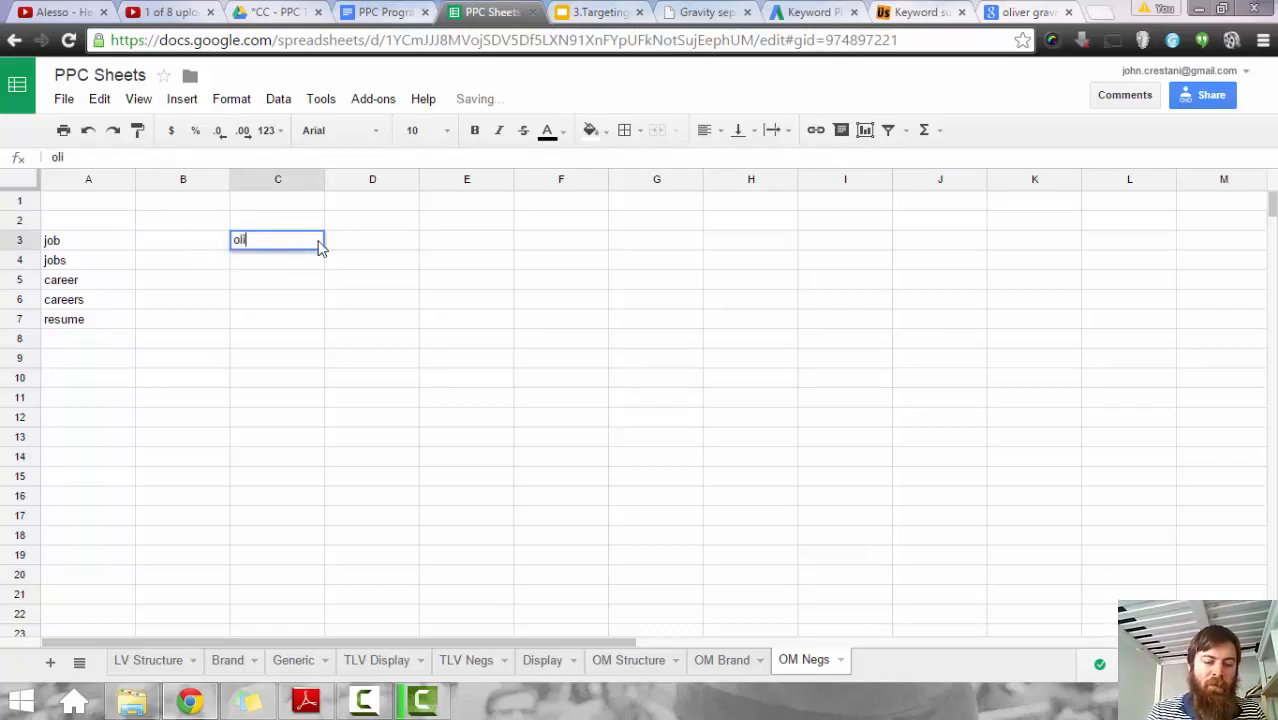
text(ver equipm)
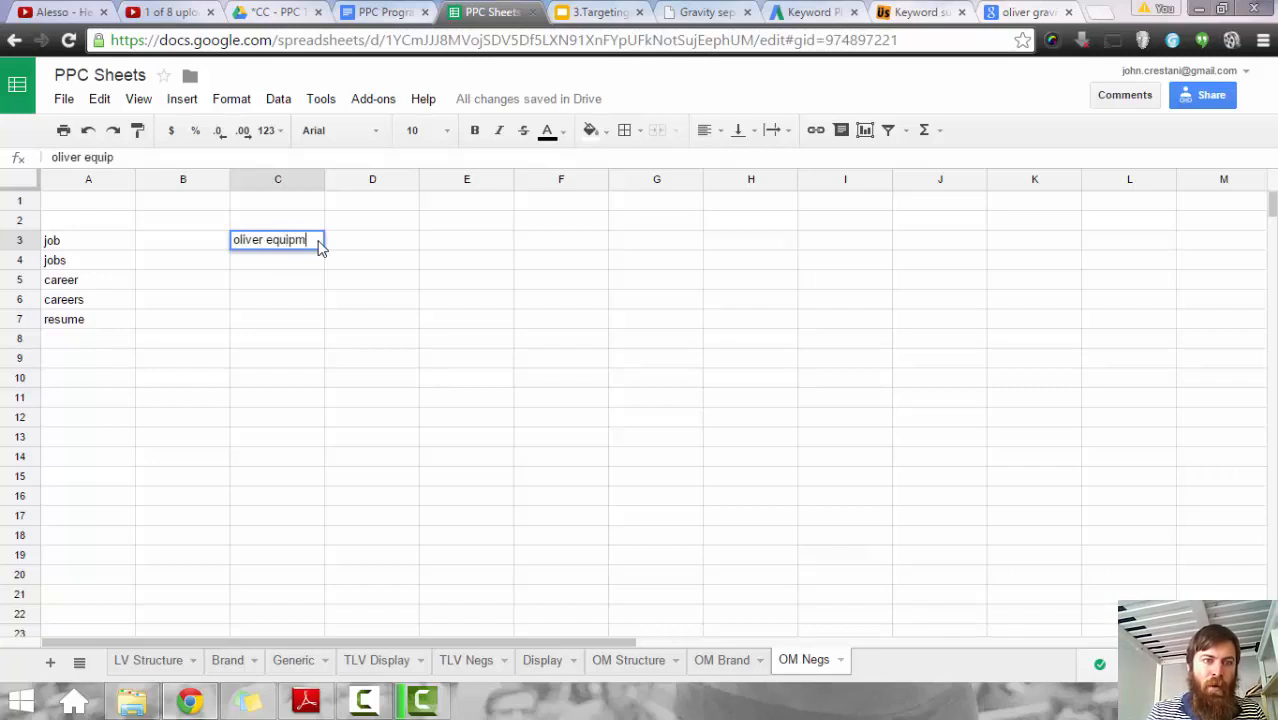
text(ent)
key(Return)
click(284, 203)
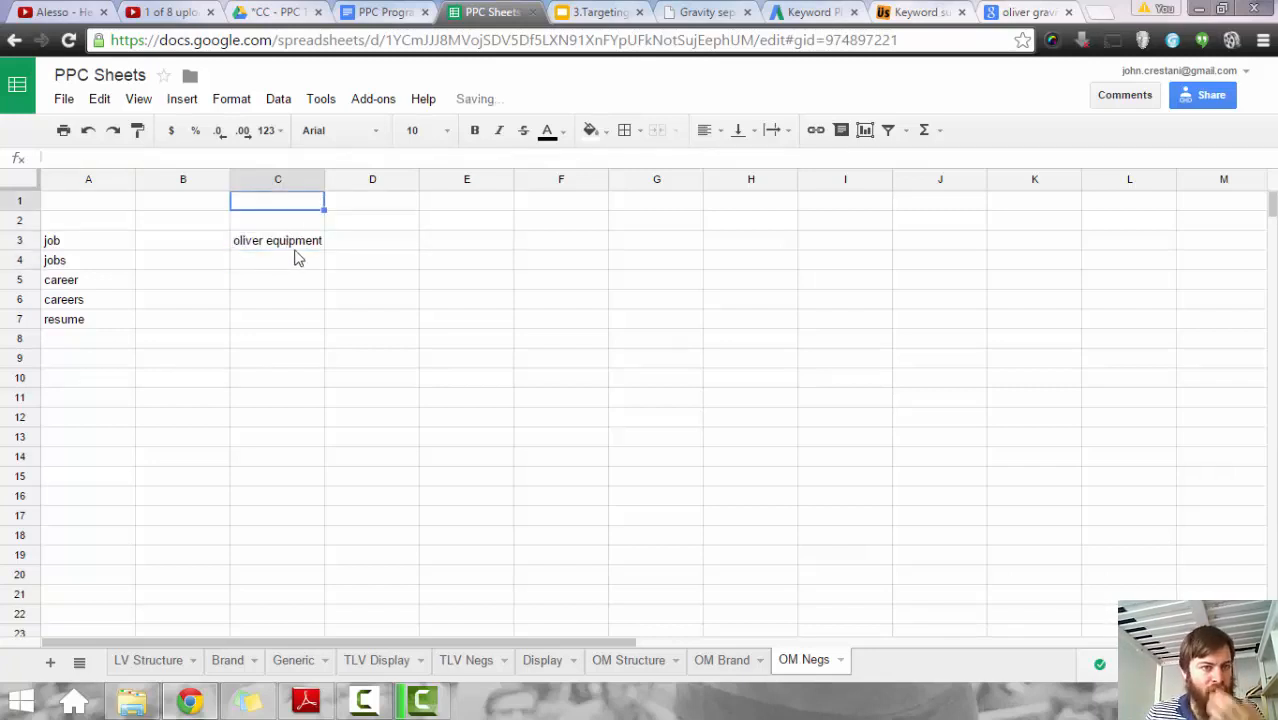
click(293, 266)
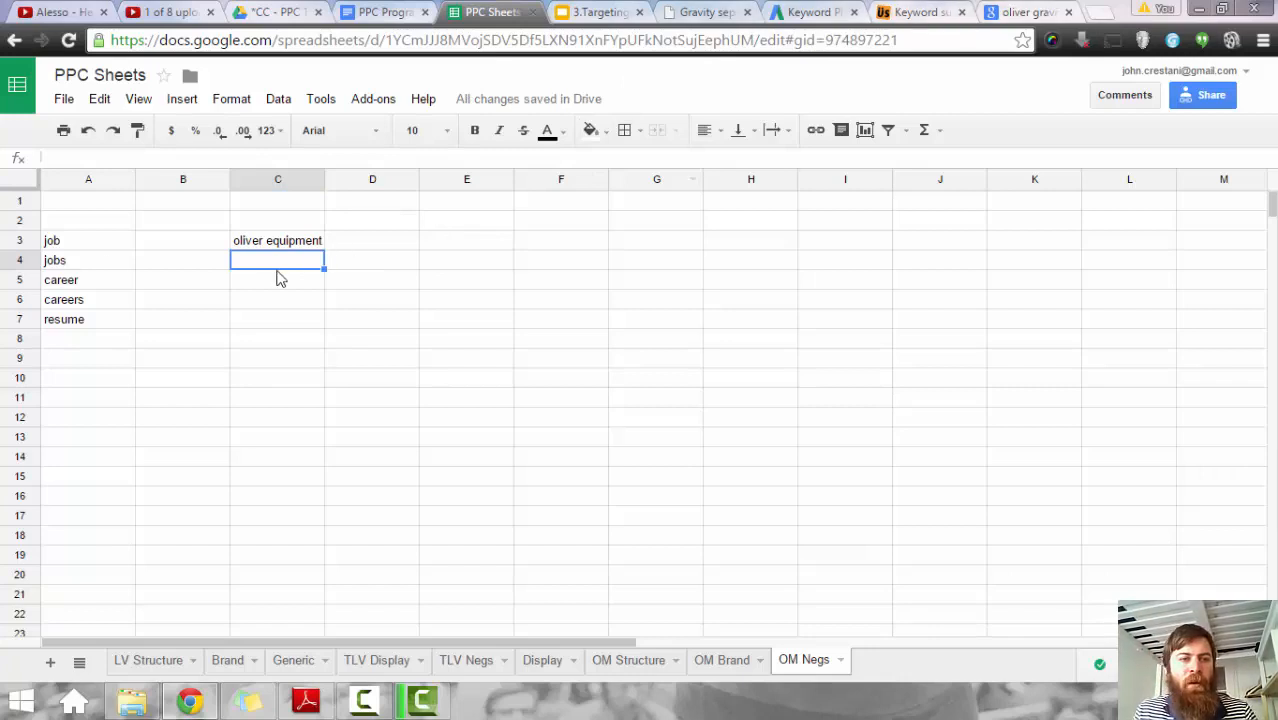
Step: Move "oliver equipment" from C3 to A8, directly below the negative keyword "resume"
click(289, 228)
click(278, 243)
key(ctrl+c)
click(76, 345)
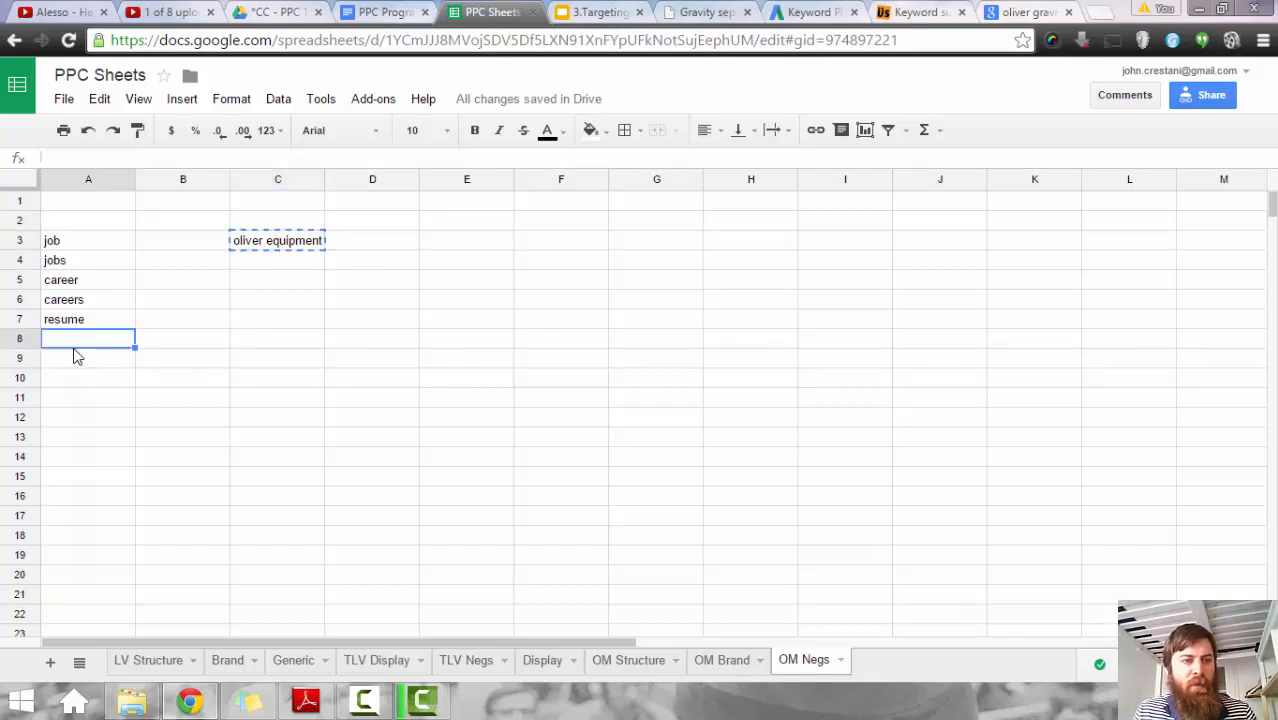
key(ctrl+v)
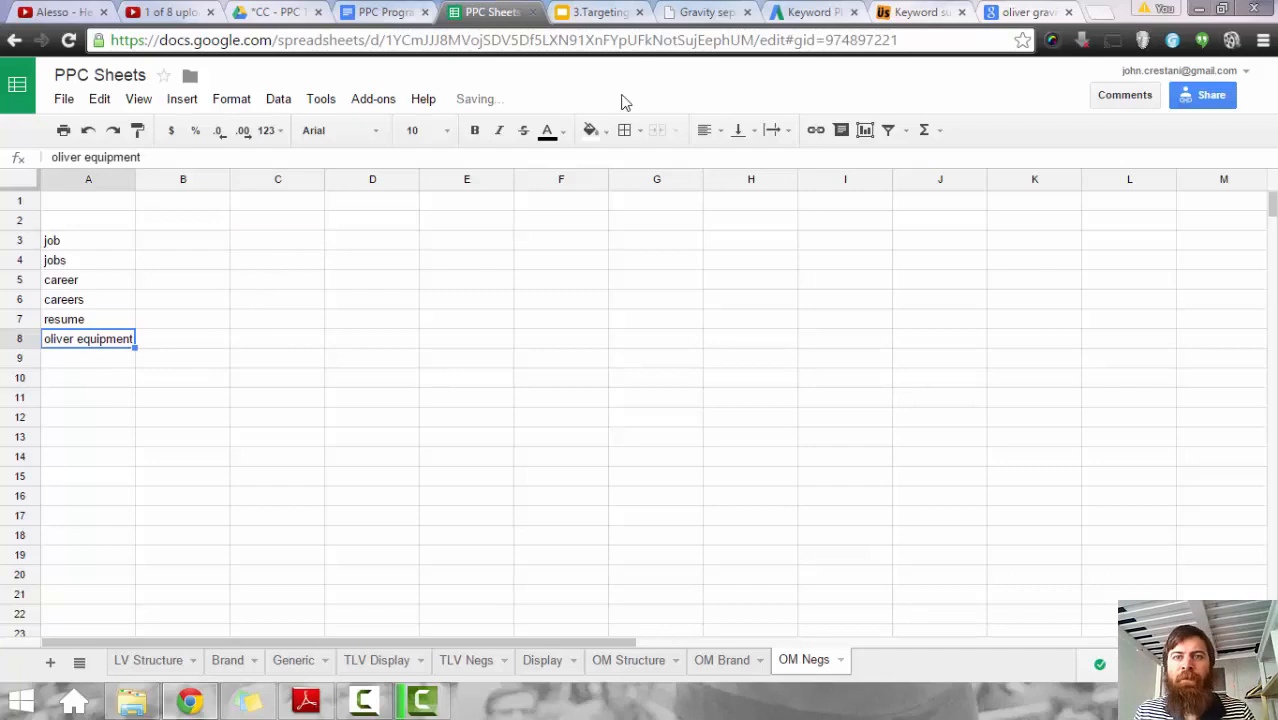
Step: Copy the suggestion "oliver manufacturing texas" from Übersuggest and look it up in a new browser tab
click(880, 14)
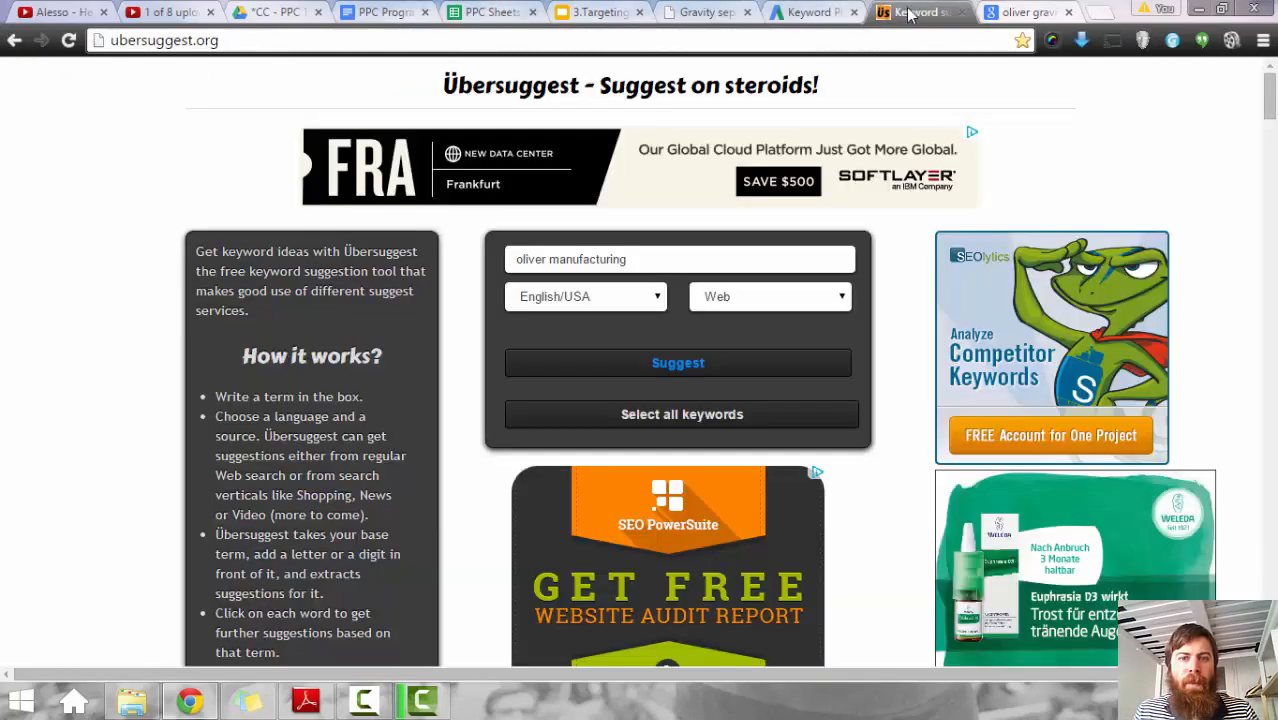
scroll(680, 335, down, 5)
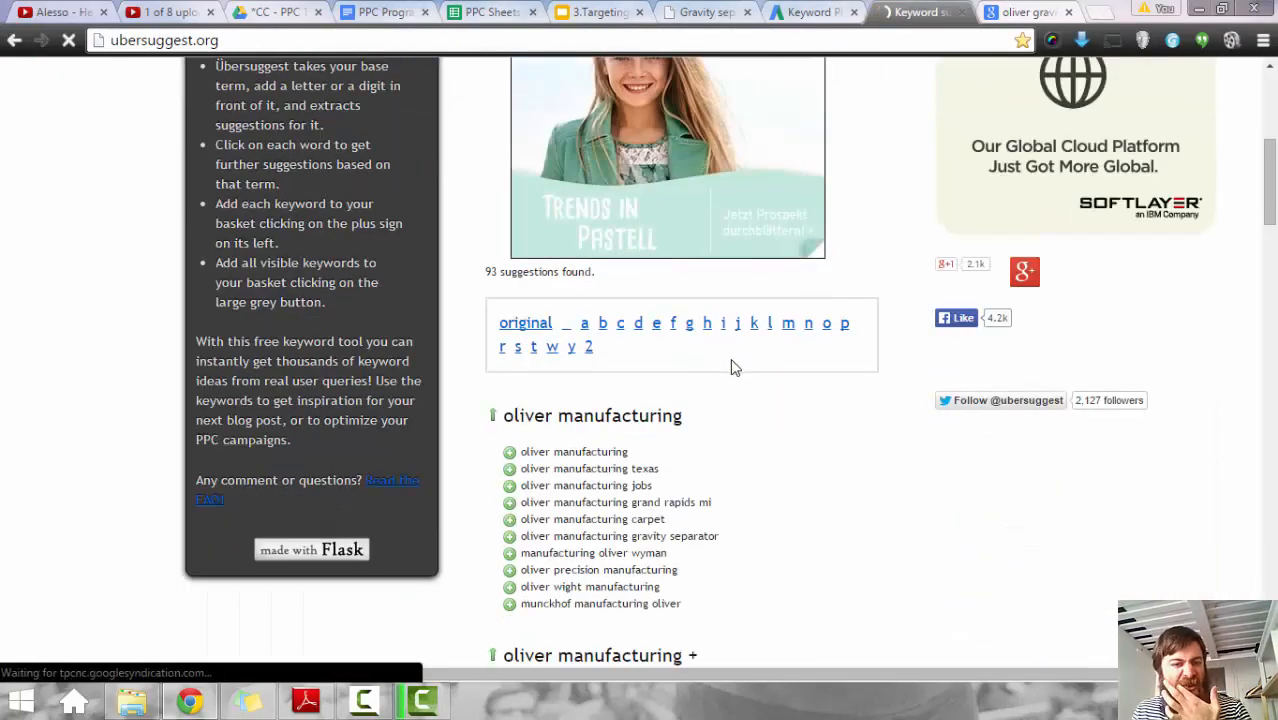
drag(673, 473, 516, 467)
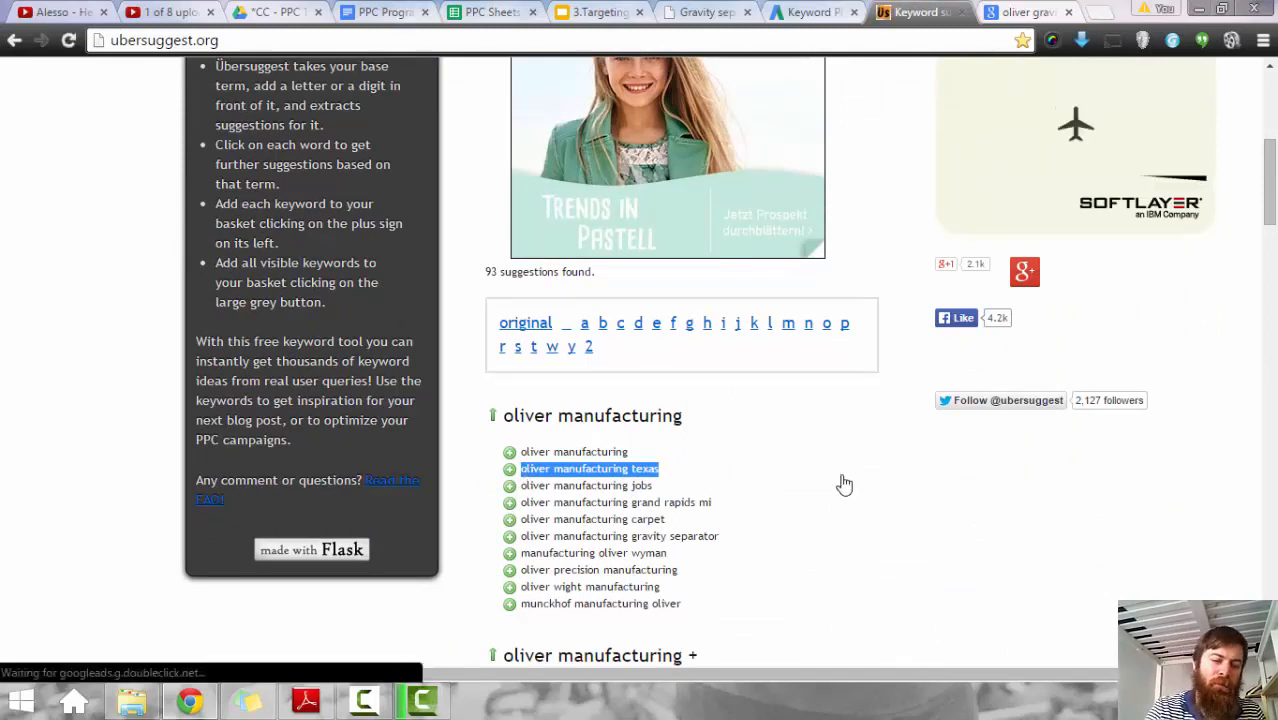
key(ctrl+c)
key(ctrl+t)
key(ctrl+v)
key(Return)
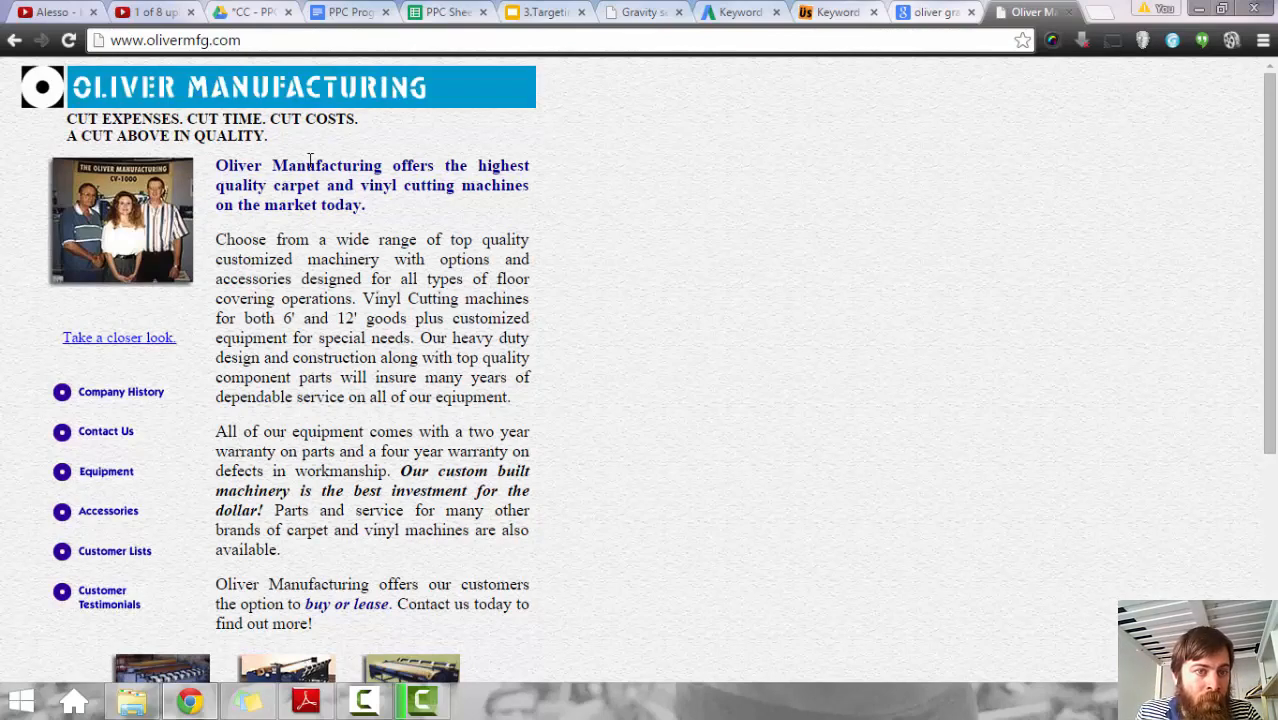
Step: Examine the olivermfg.com home page, including its product description and company location
drag(296, 175, 312, 205)
click(351, 237)
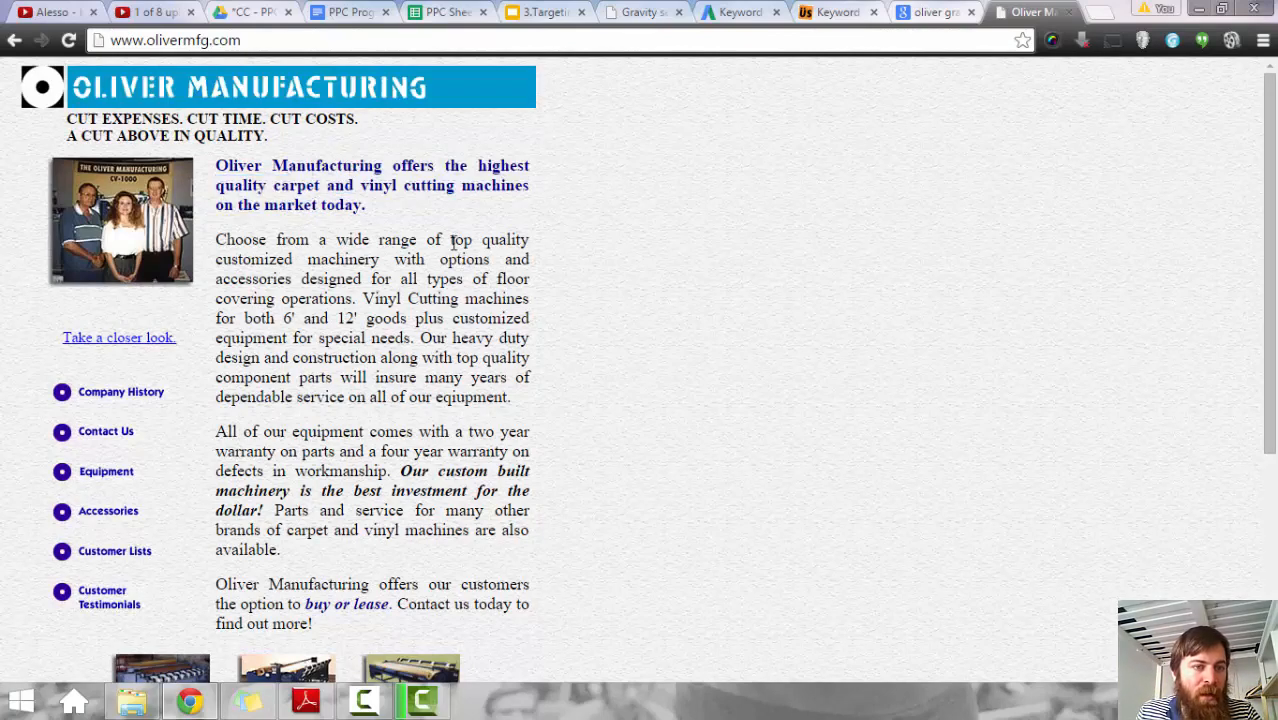
scroll(445, 270, down, 3)
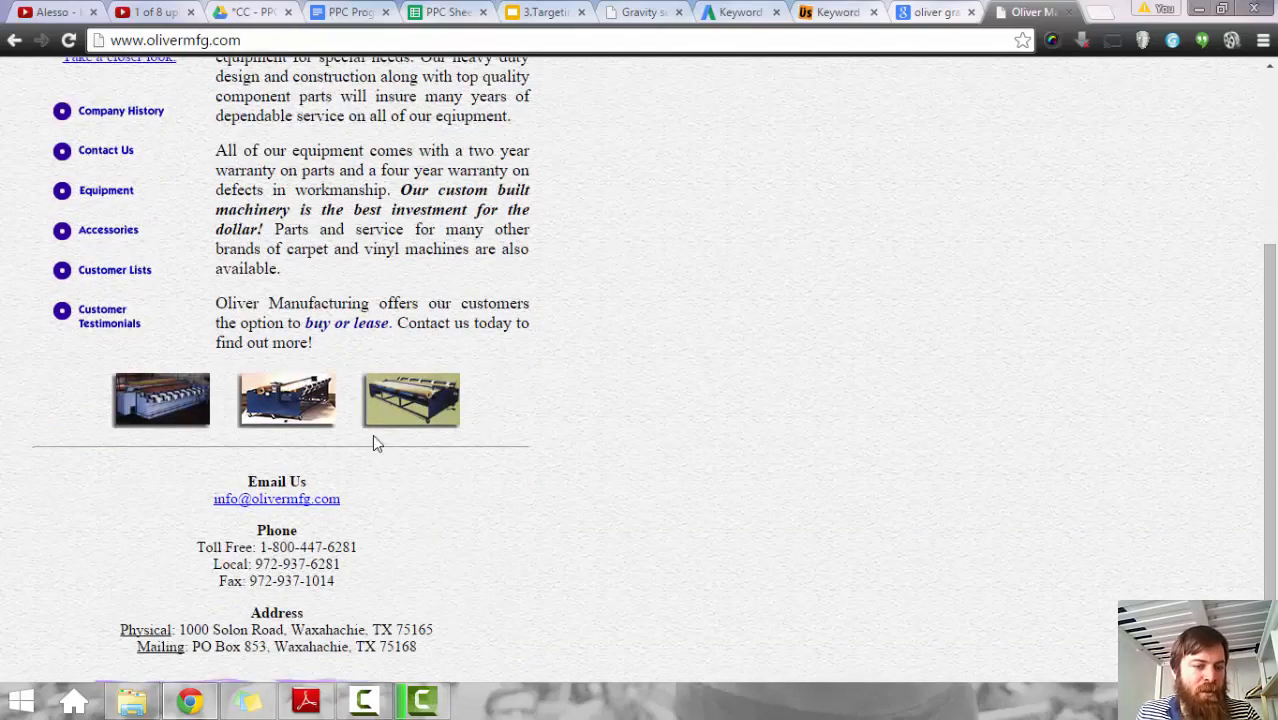
scroll(375, 443, up, 3)
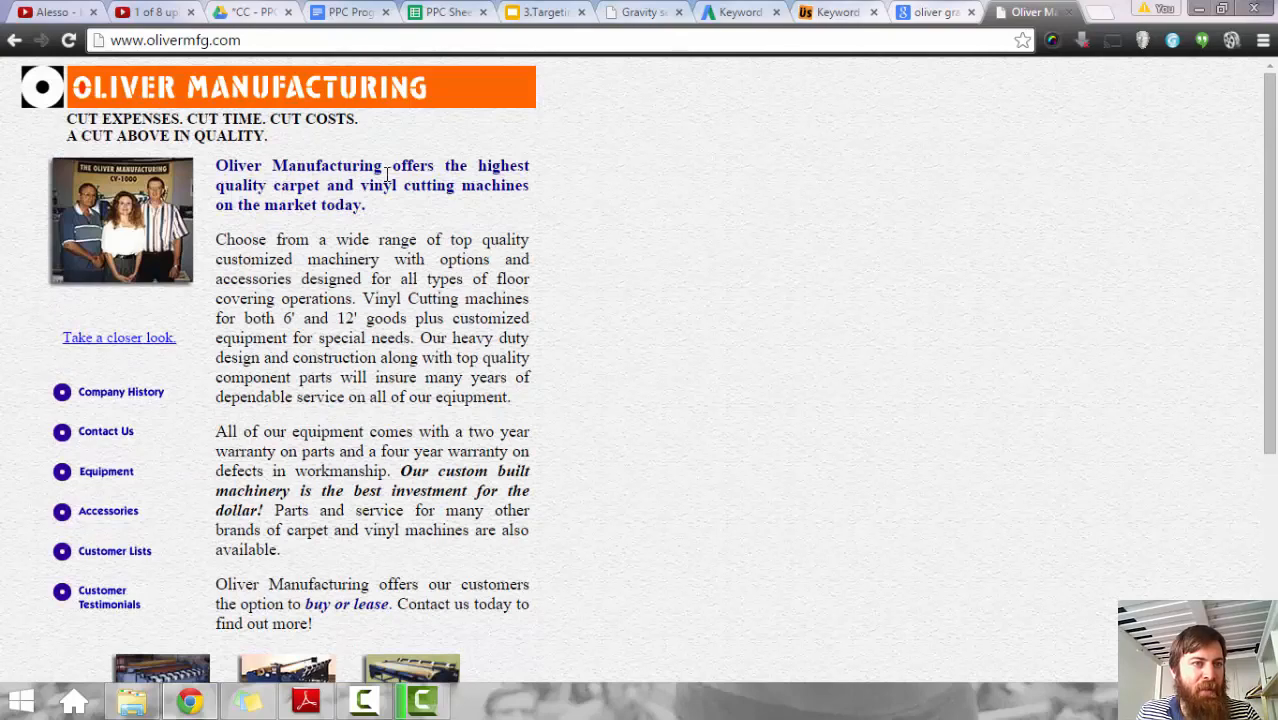
scroll(398, 337, down, 3)
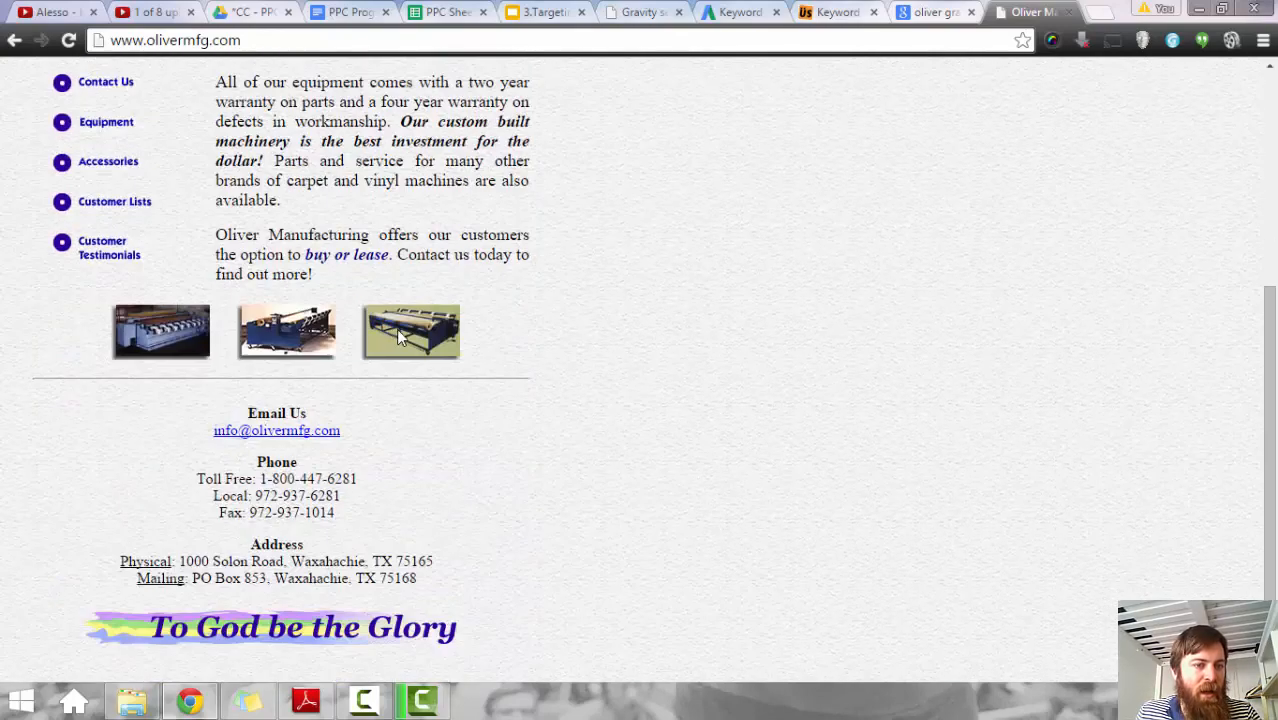
Step: Return to the OM Negs sheet and enter "mfh" as a negative keyword in A9
click(447, 10)
click(84, 360)
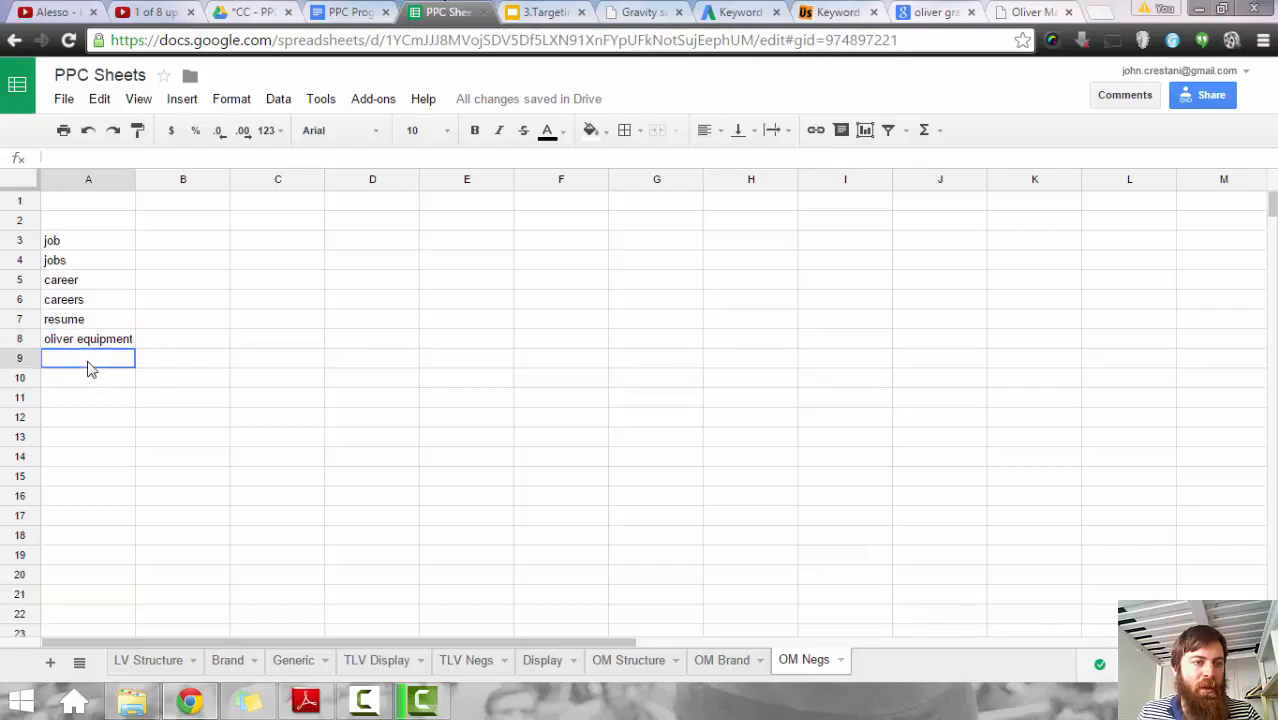
text(mfh)
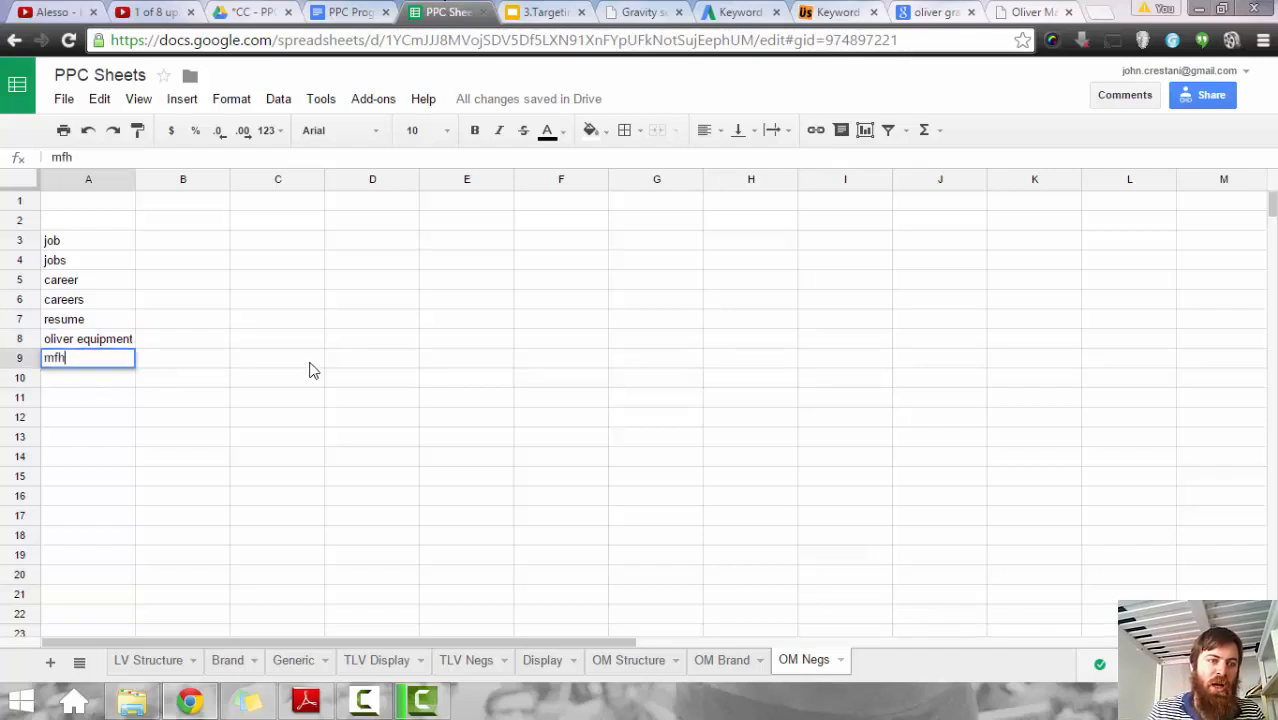
key(Return)
Step: Add the heading "Brand Negatives" in A1 and format it bold and underlined
click(88, 203)
text(B)
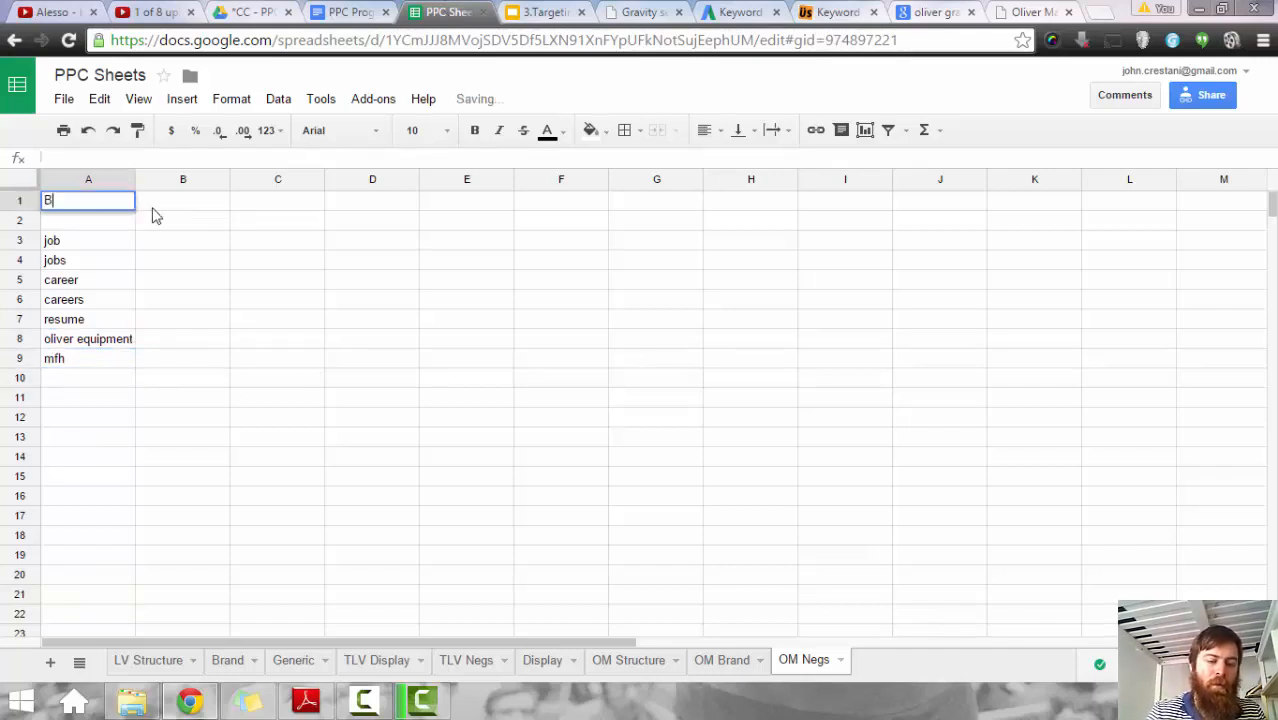
text(aand Ne)
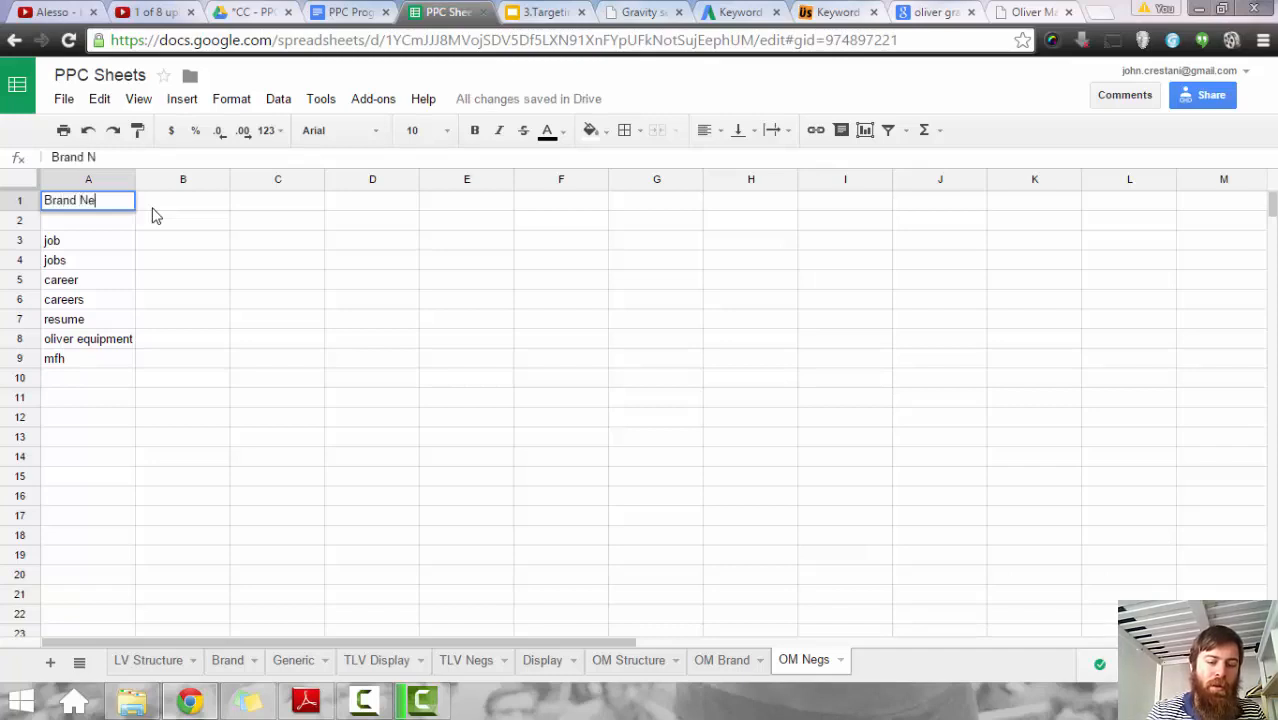
text(gatives)
key(Return)
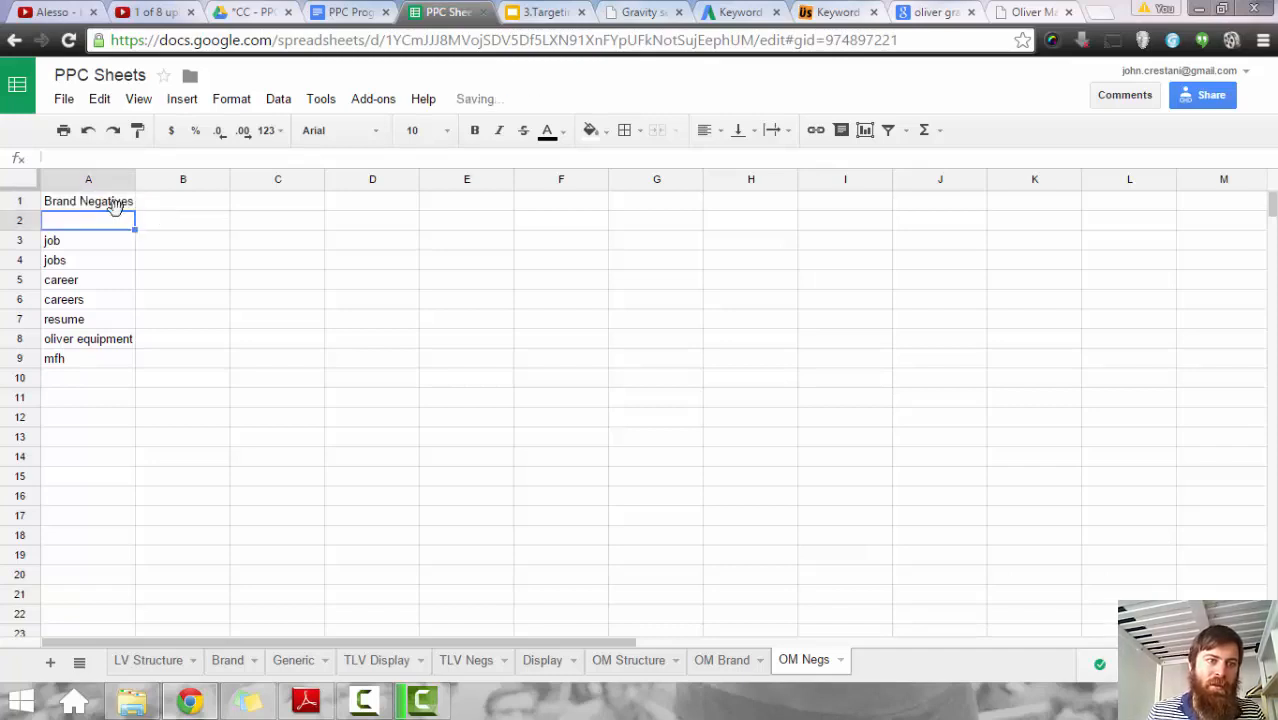
click(117, 207)
key(ctrl+b)
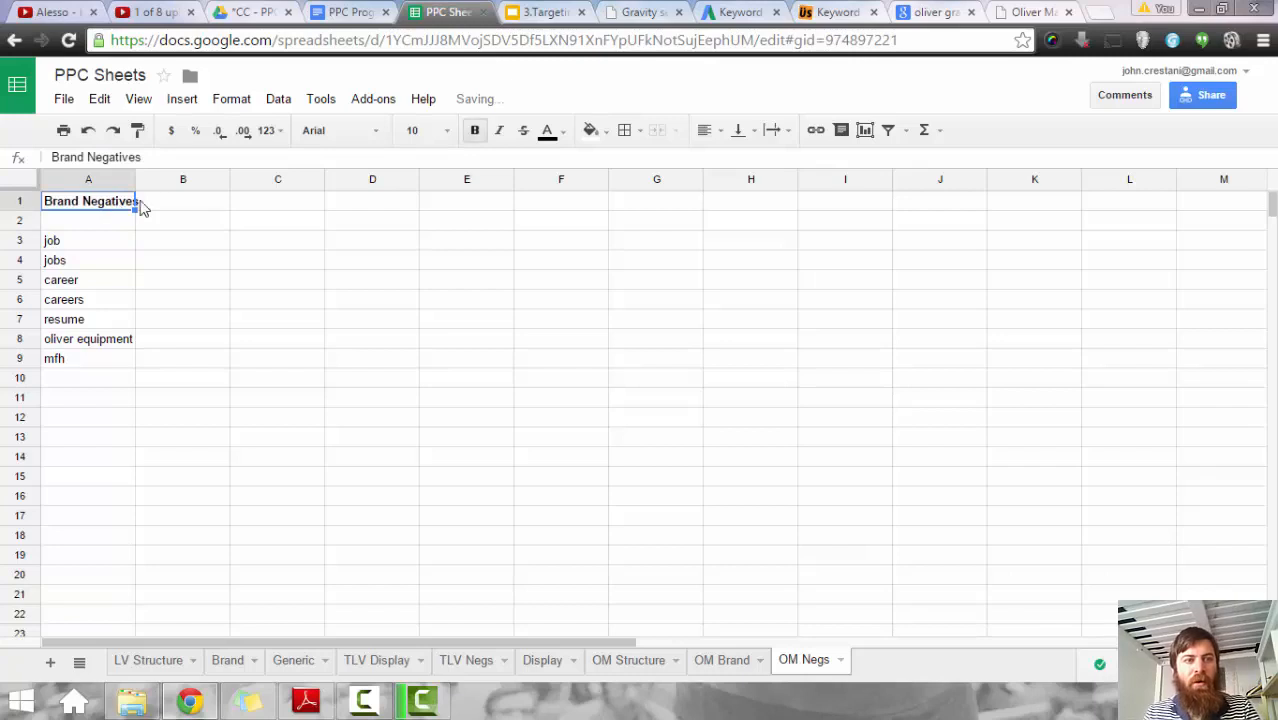
key(ctrl+u)
Step: Correct the negative keyword in A9 to "mfg"
click(100, 360)
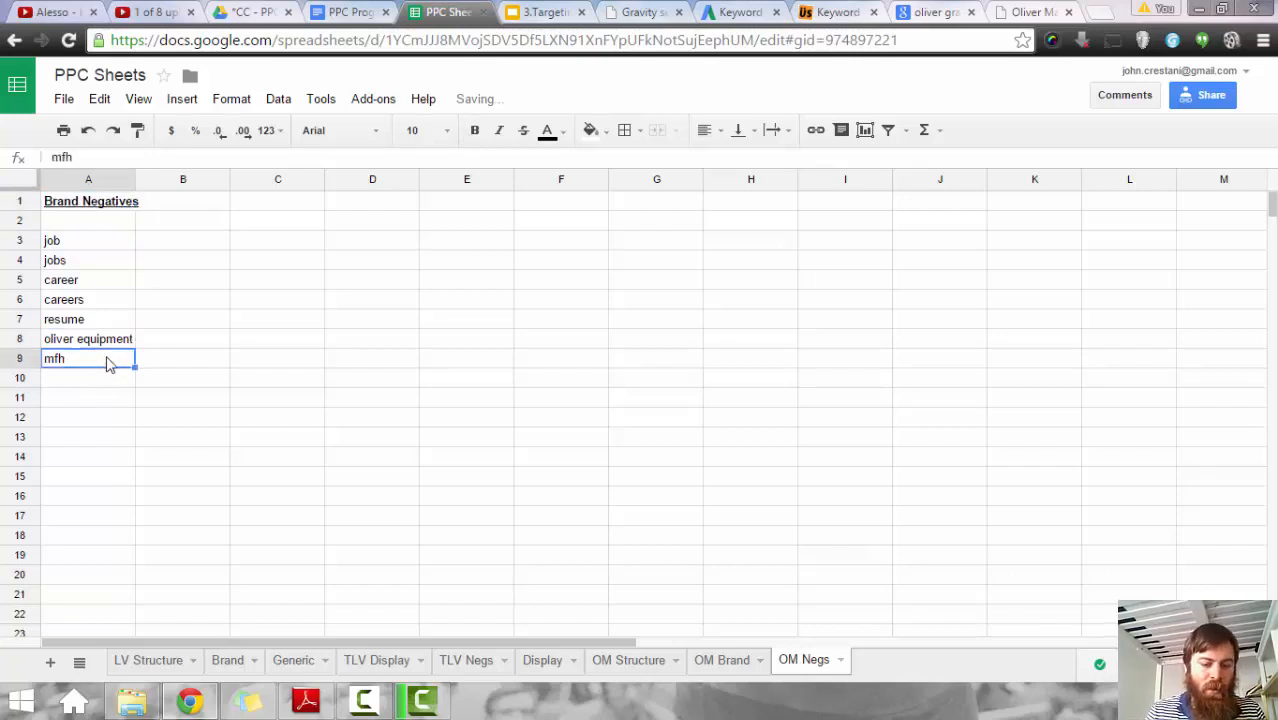
double_click(107, 360)
key(BackSpace)
key(Return)
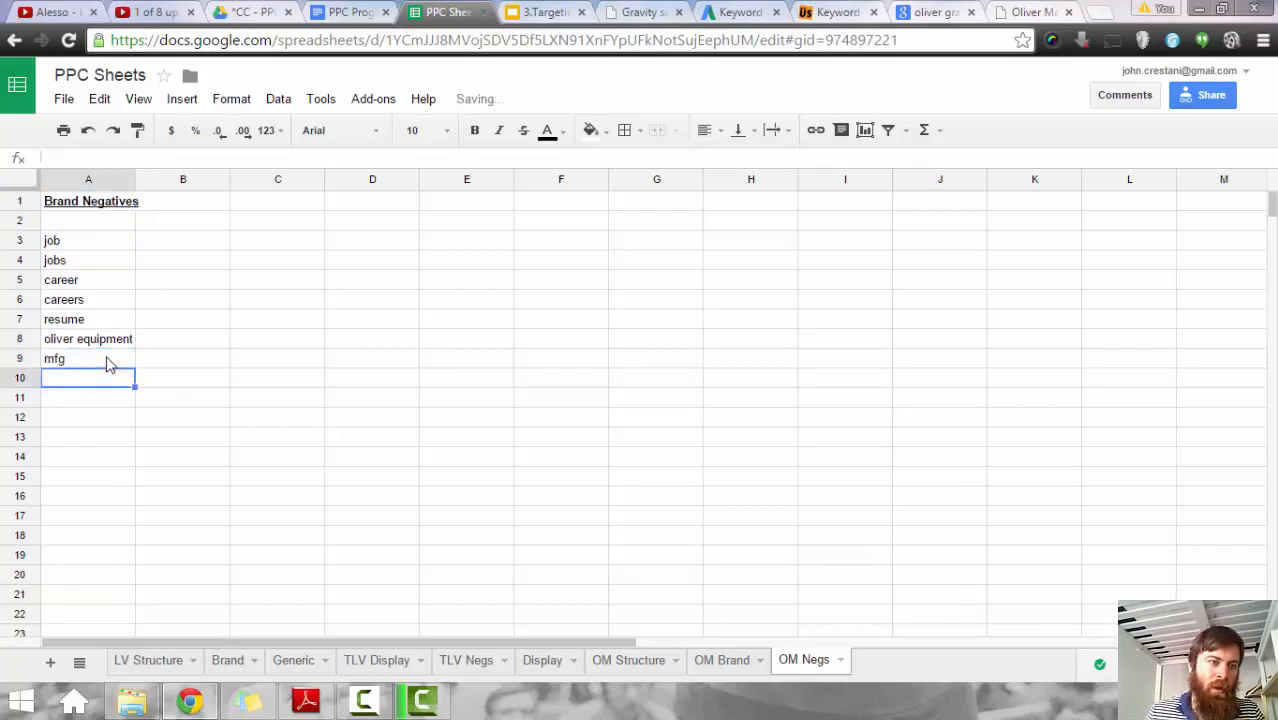
Step: Add the negative keyword "equipment" in A10
click(118, 347)
click(80, 366)
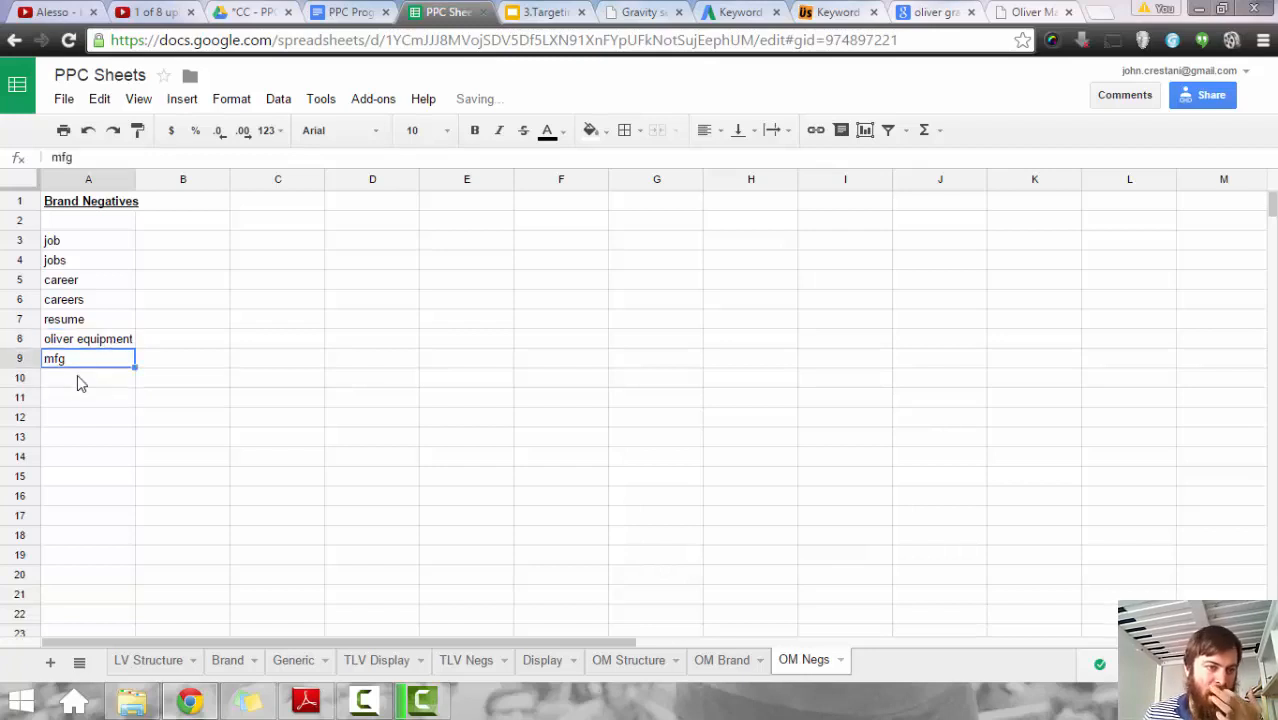
click(98, 385)
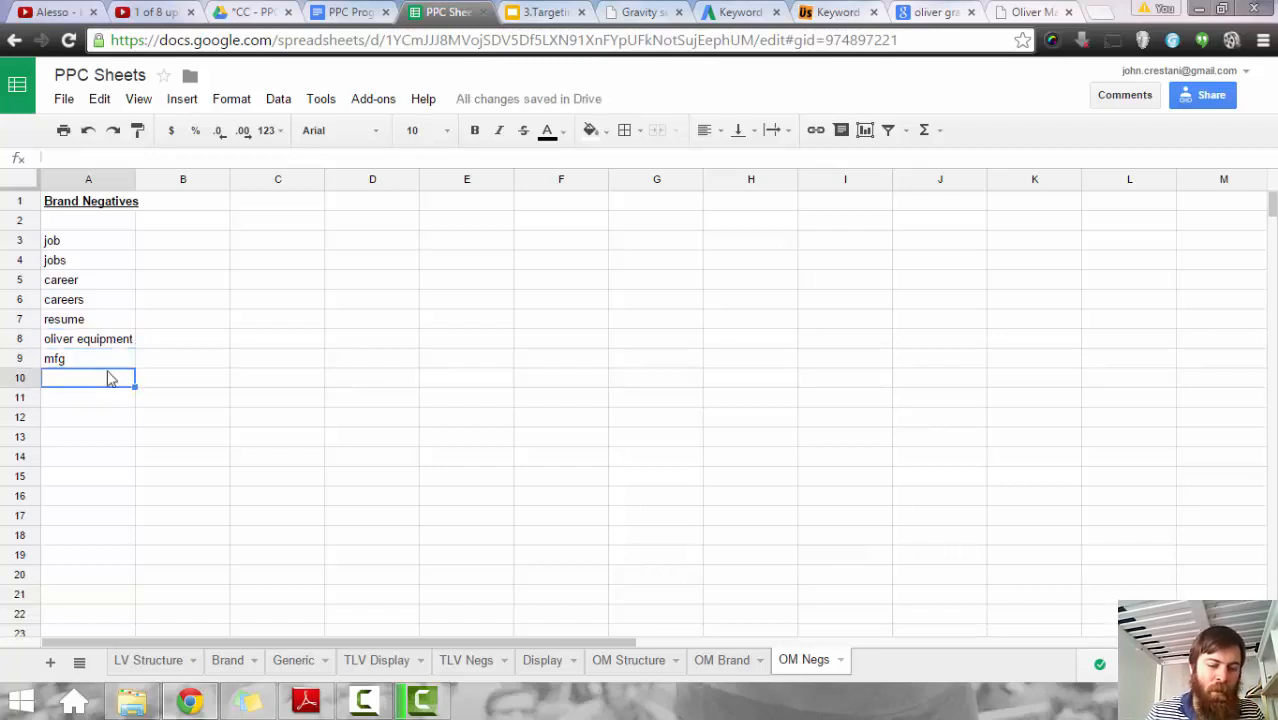
text(equipment)
key(Return)
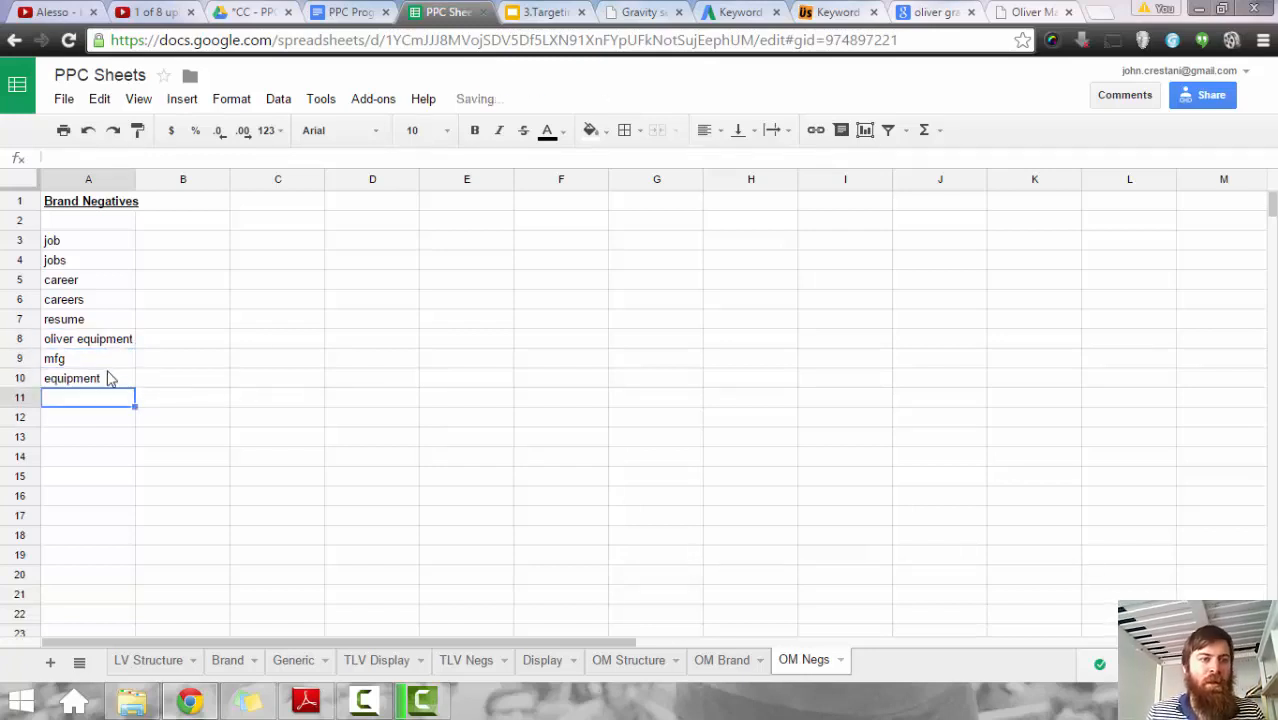
Step: Add the negative keywords "vinyl", "texas" and "tx" in cells A11 to A13
click(75, 366)
click(78, 402)
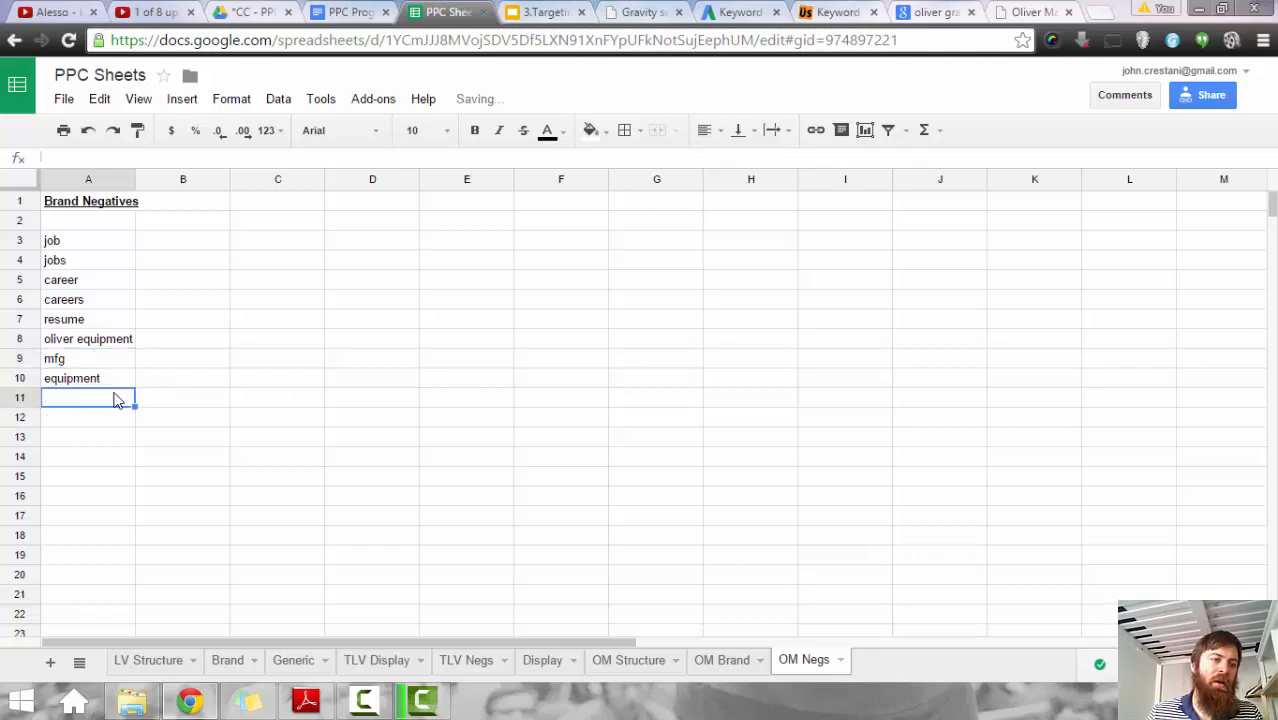
text(vi)
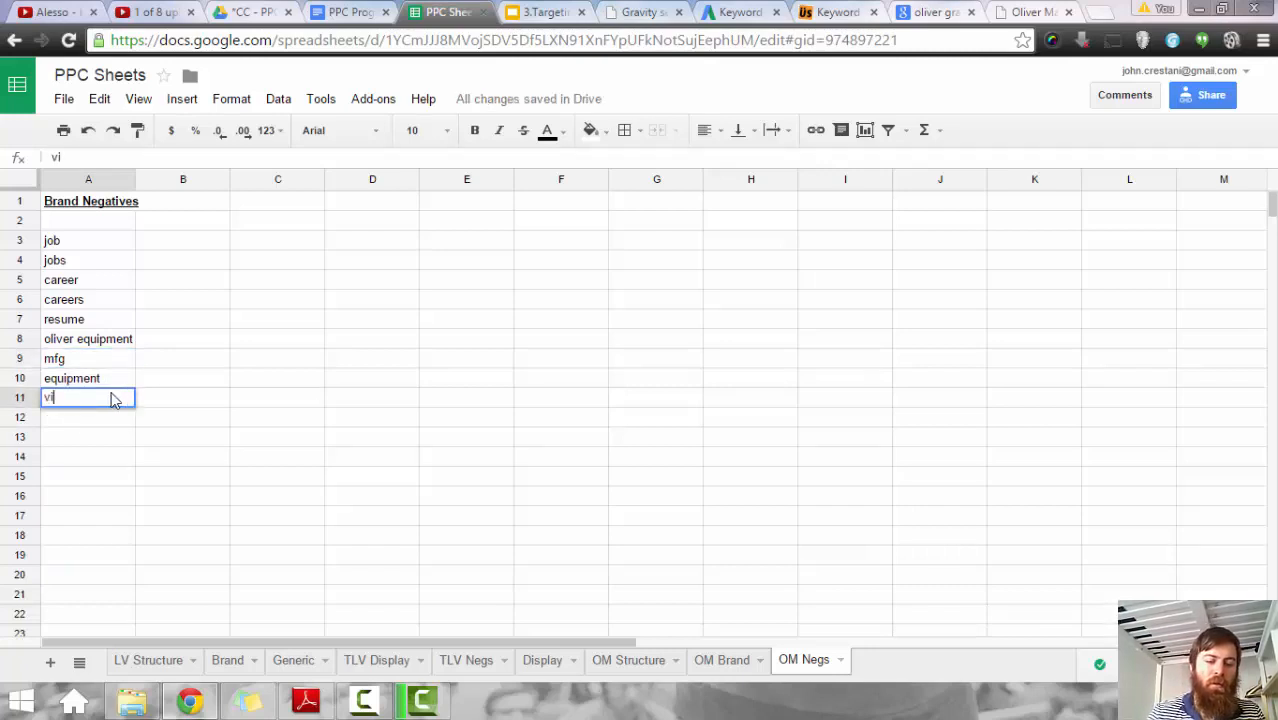
text(nyl)
key(Return)
text(tex)
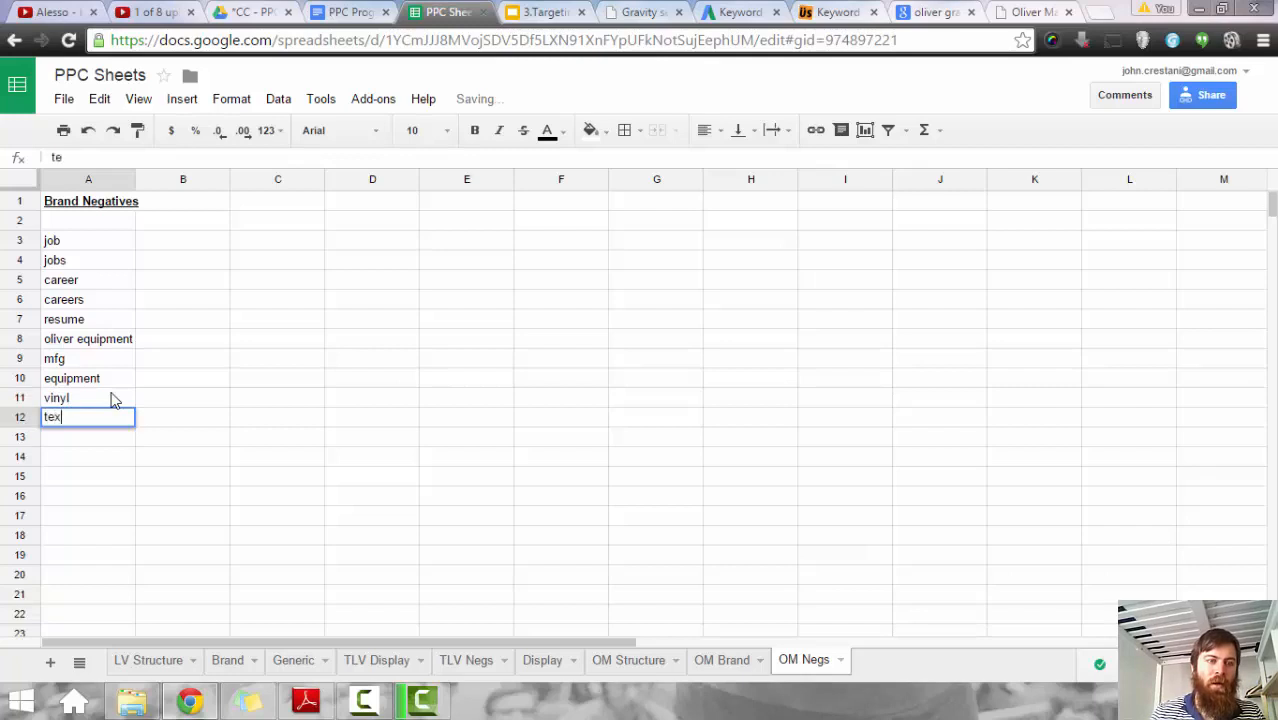
text(as)
key(Return)
text(tx)
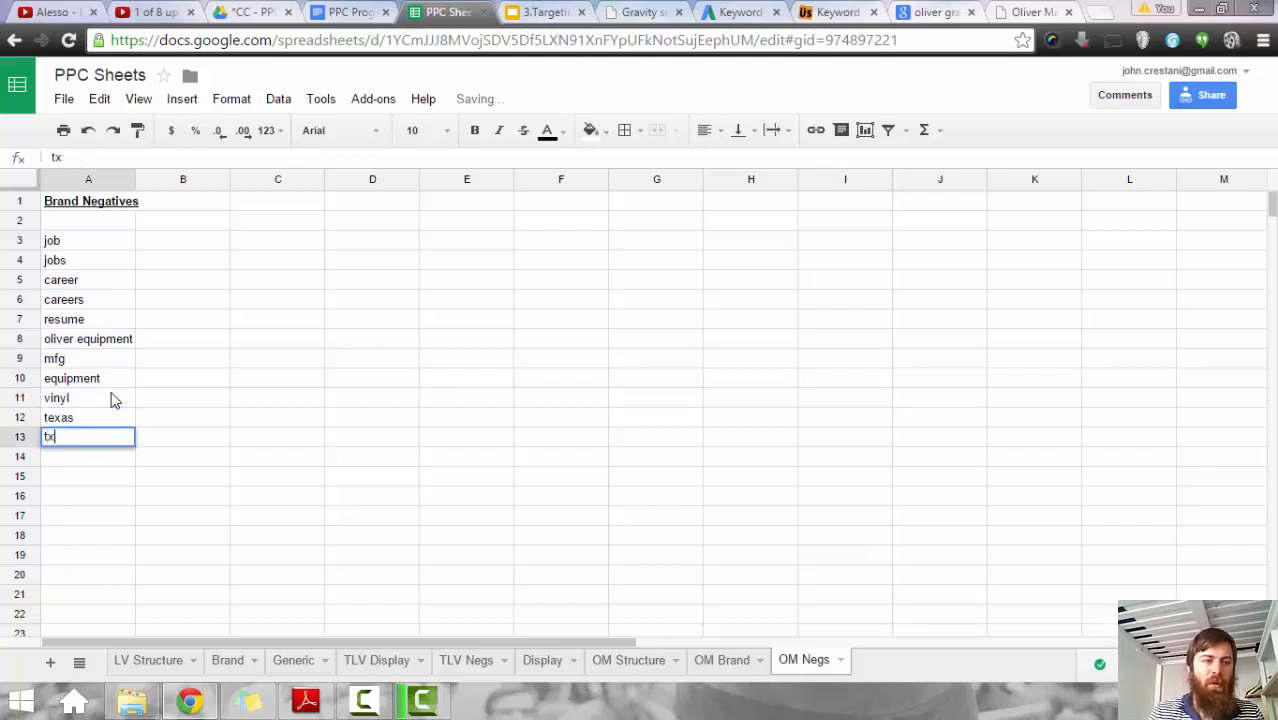
key(Return)
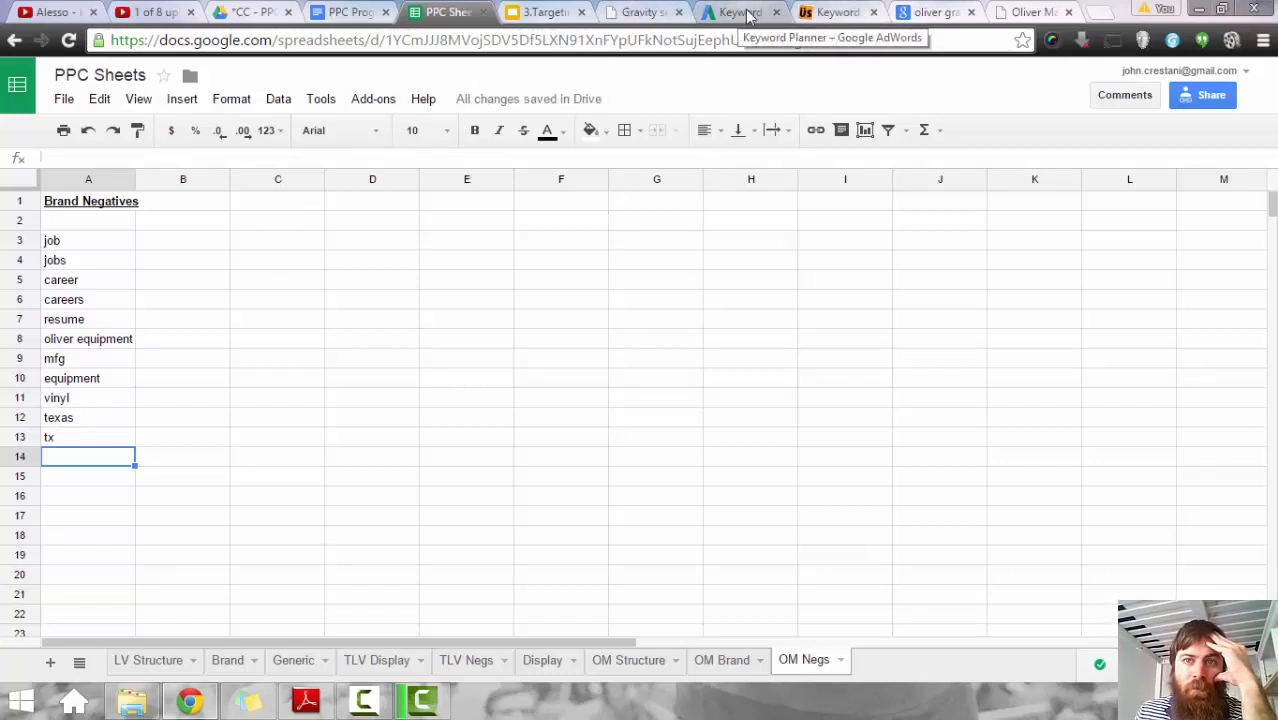
Step: Examine the "oliver gravity" Google results and the olivermfg.com homepage for further brand negative keyword ideas
click(738, 13)
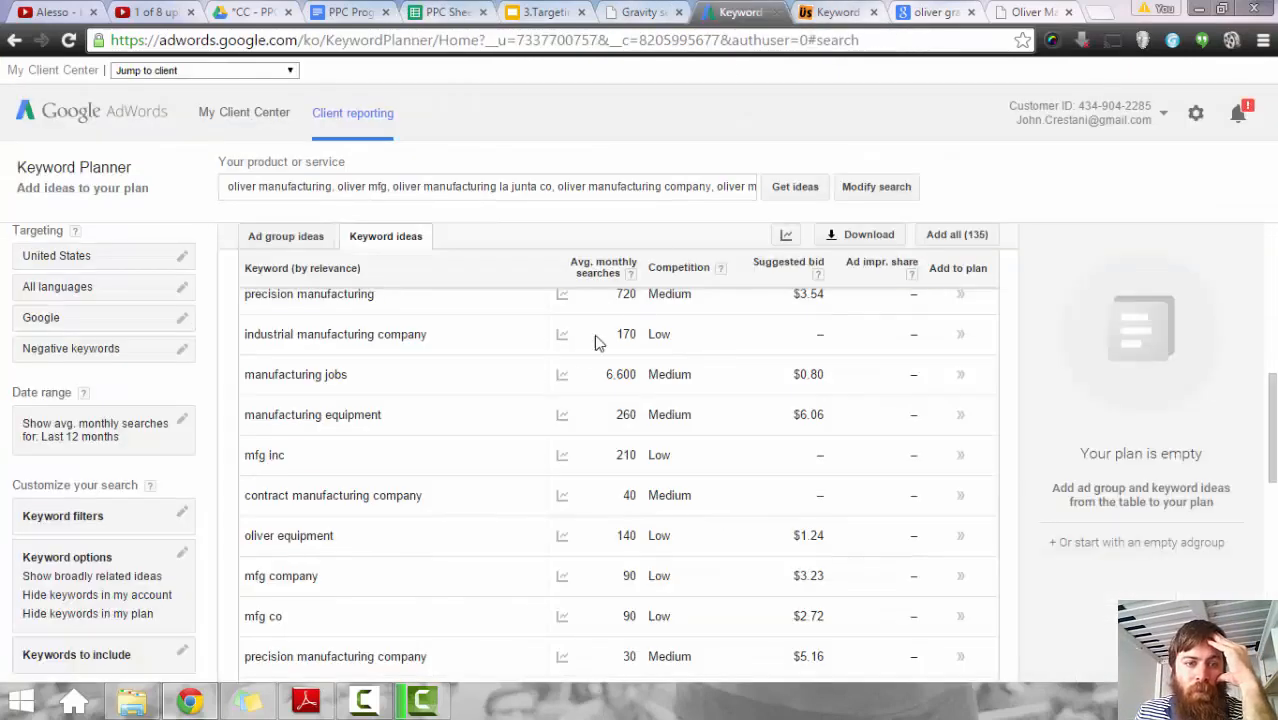
click(838, 12)
click(950, 12)
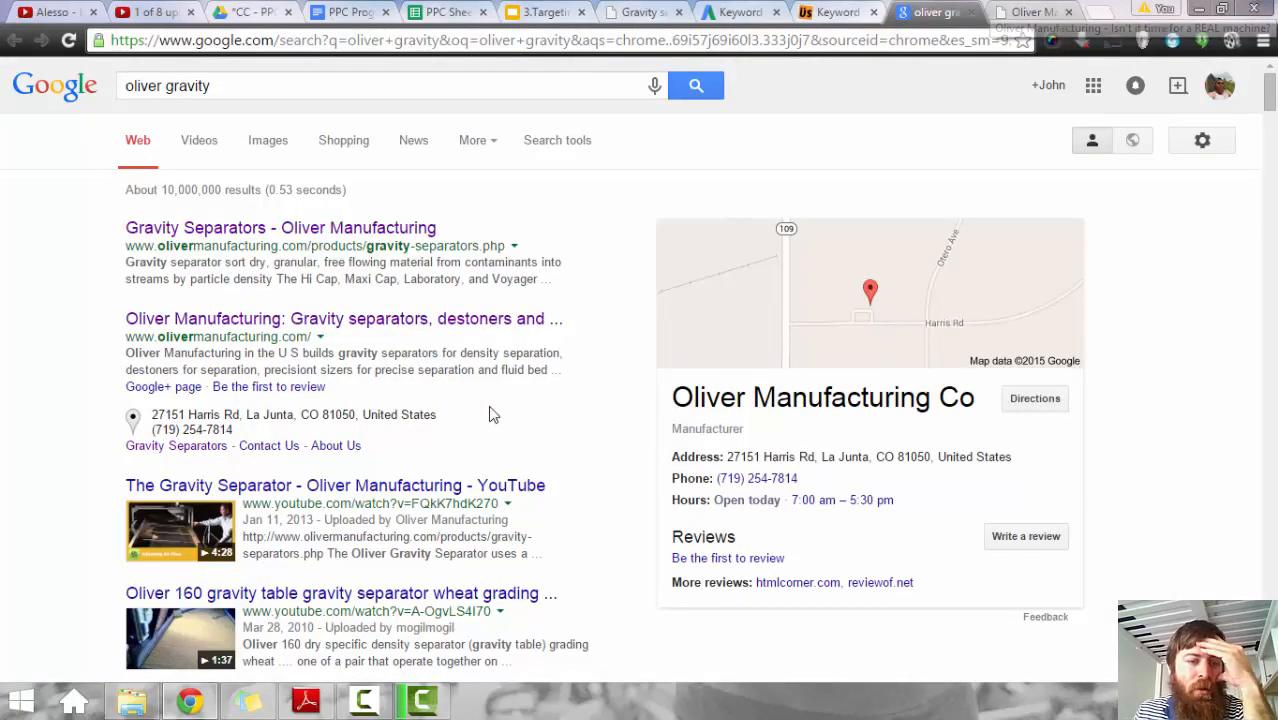
scroll(288, 455, down, 3)
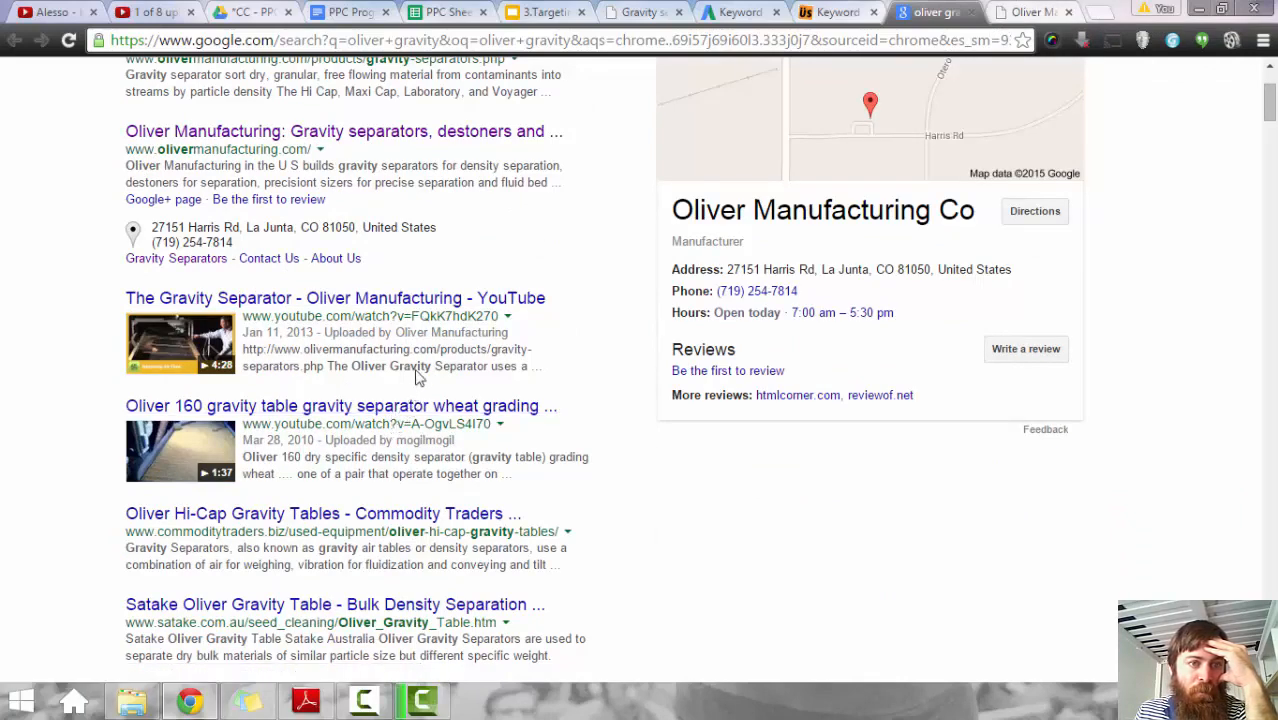
scroll(418, 375, up, 1)
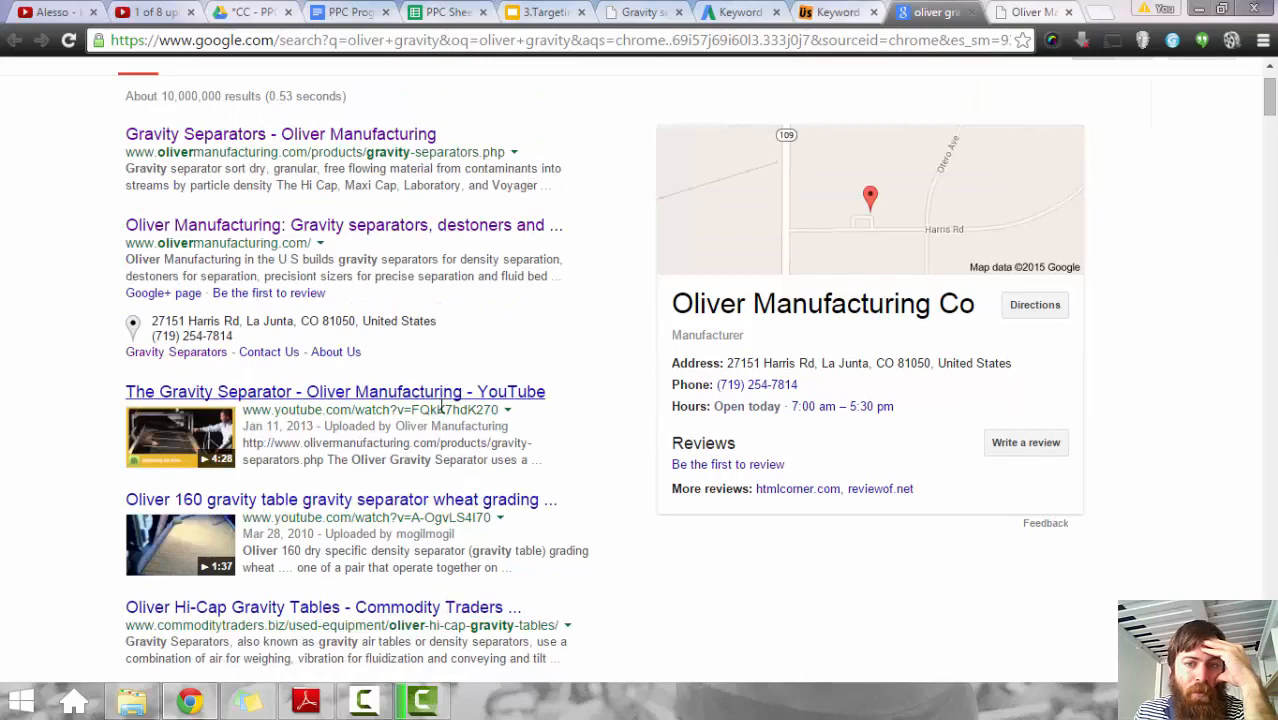
click(1020, 12)
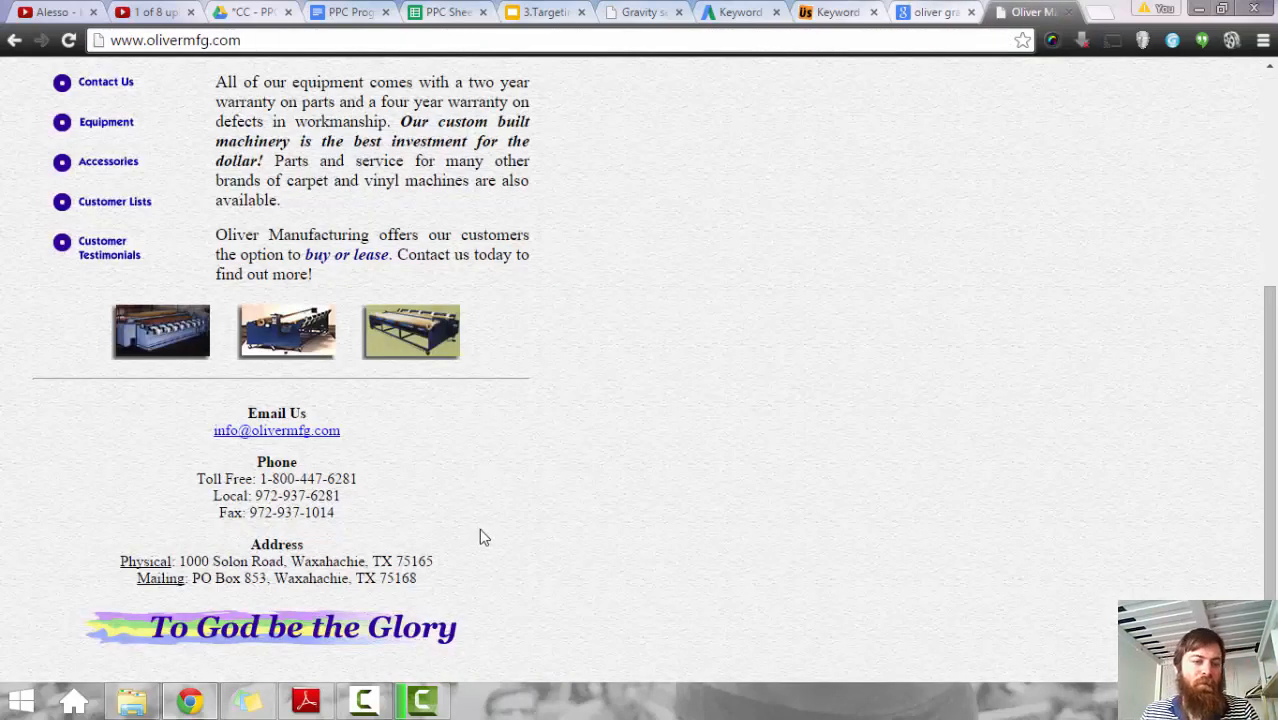
scroll(479, 535, up, 4)
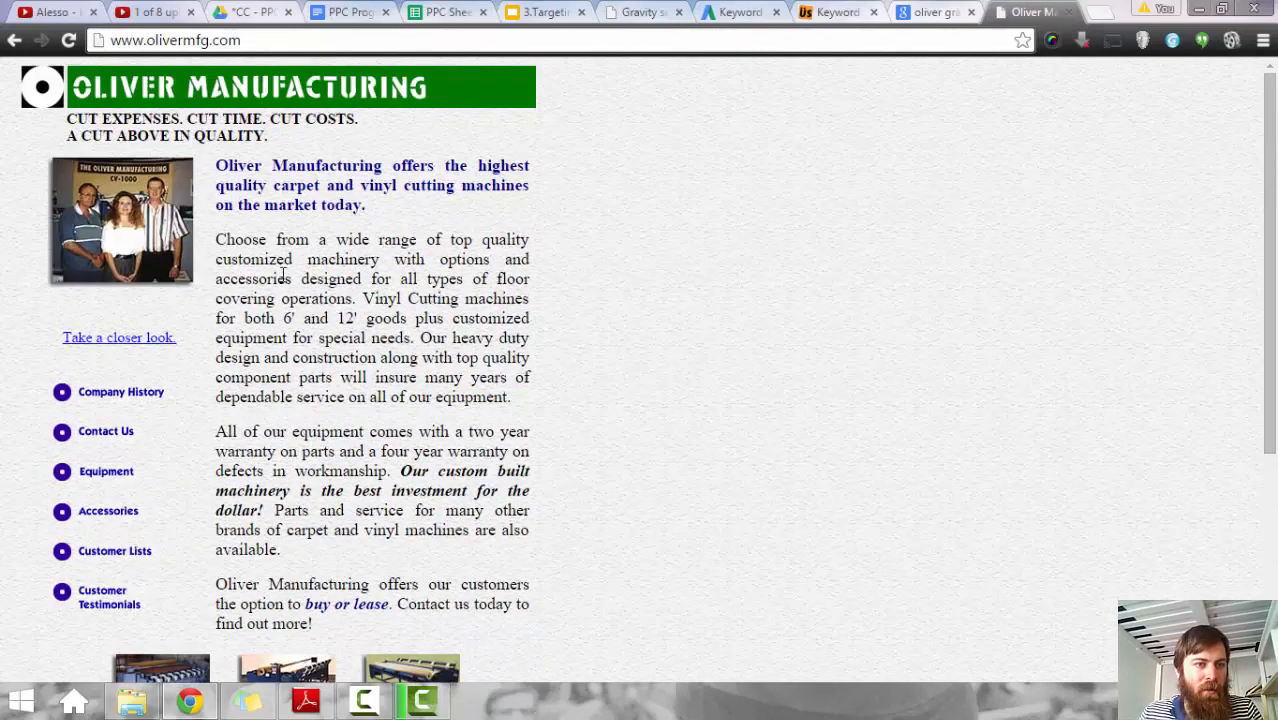
drag(276, 163, 373, 287)
click(424, 347)
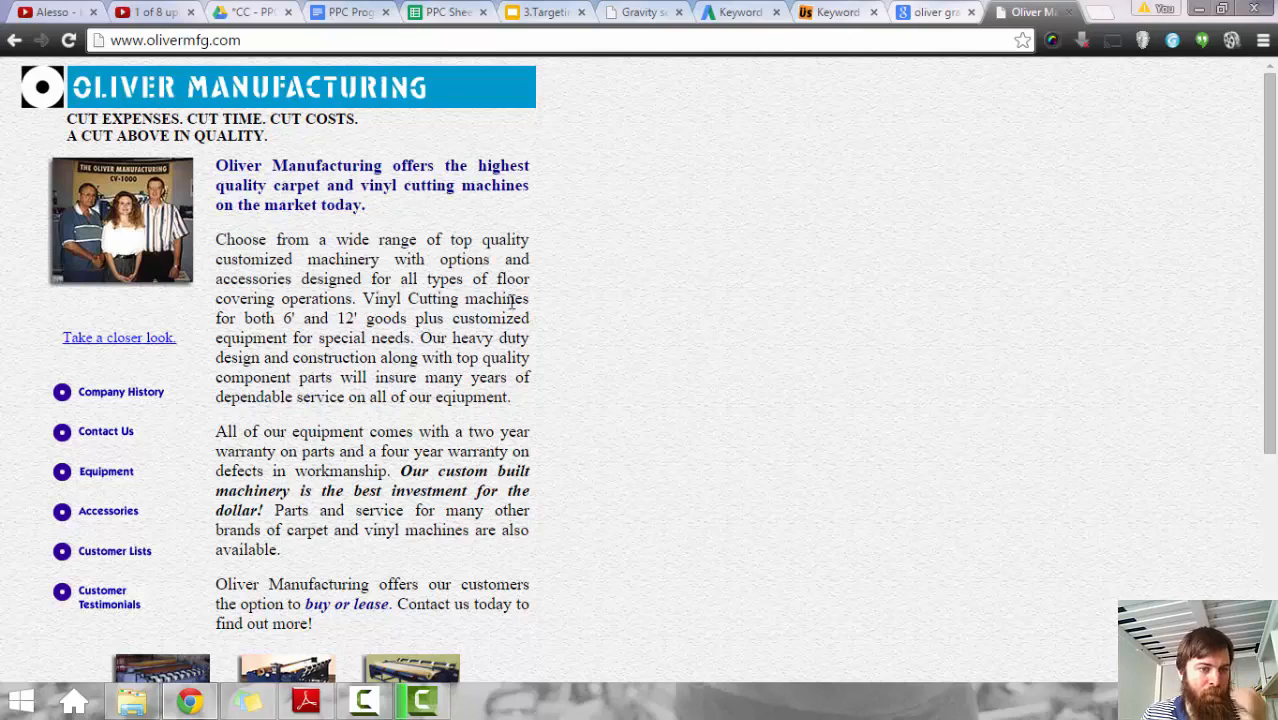
click(905, 12)
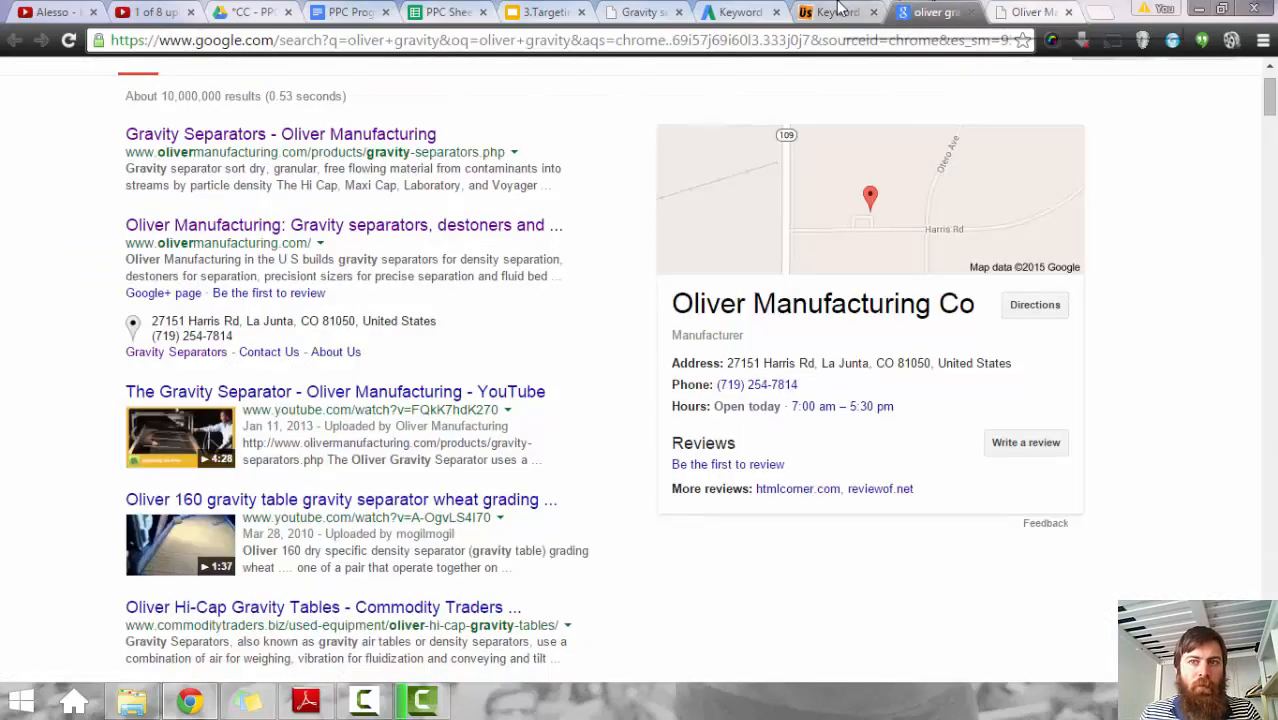
Step: Search Google for the Übersuggest suggestion "oliver manufacturing grand rapids mi" and open the Oliver Corporate and Oliver-Tolas results in separate tabs
click(842, 12)
scroll(755, 220, down, 1)
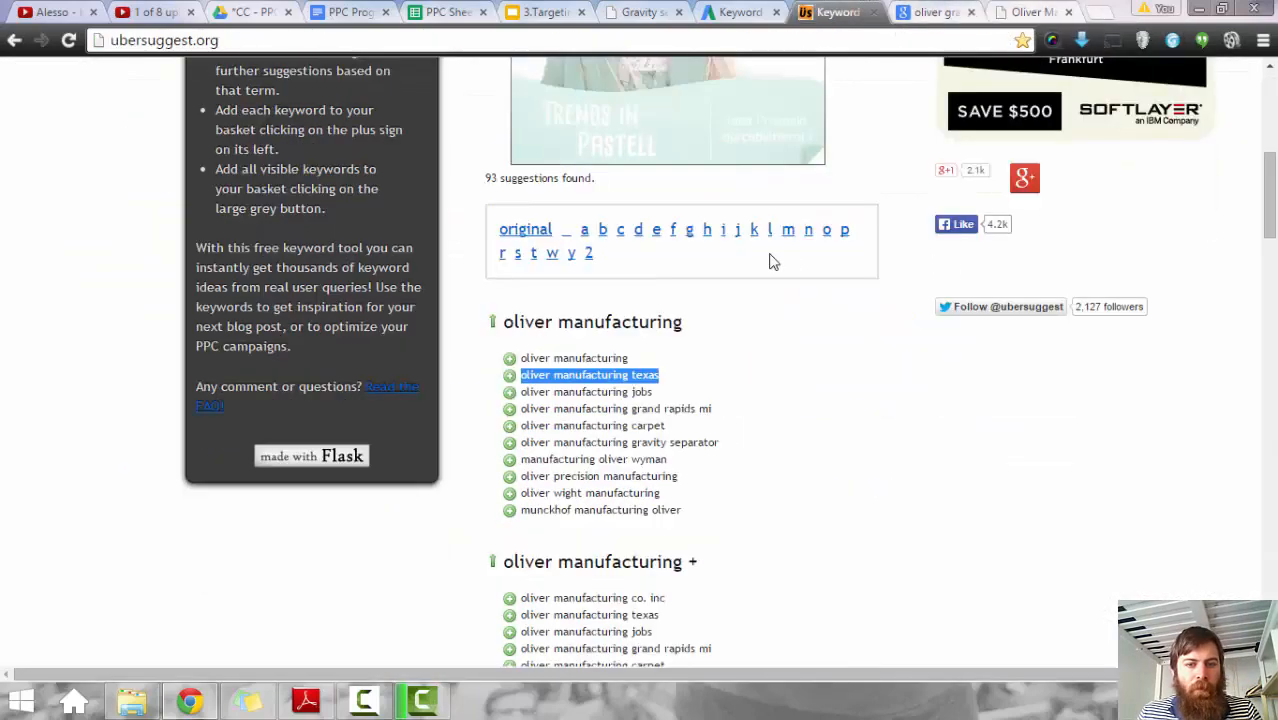
drag(714, 410, 636, 418)
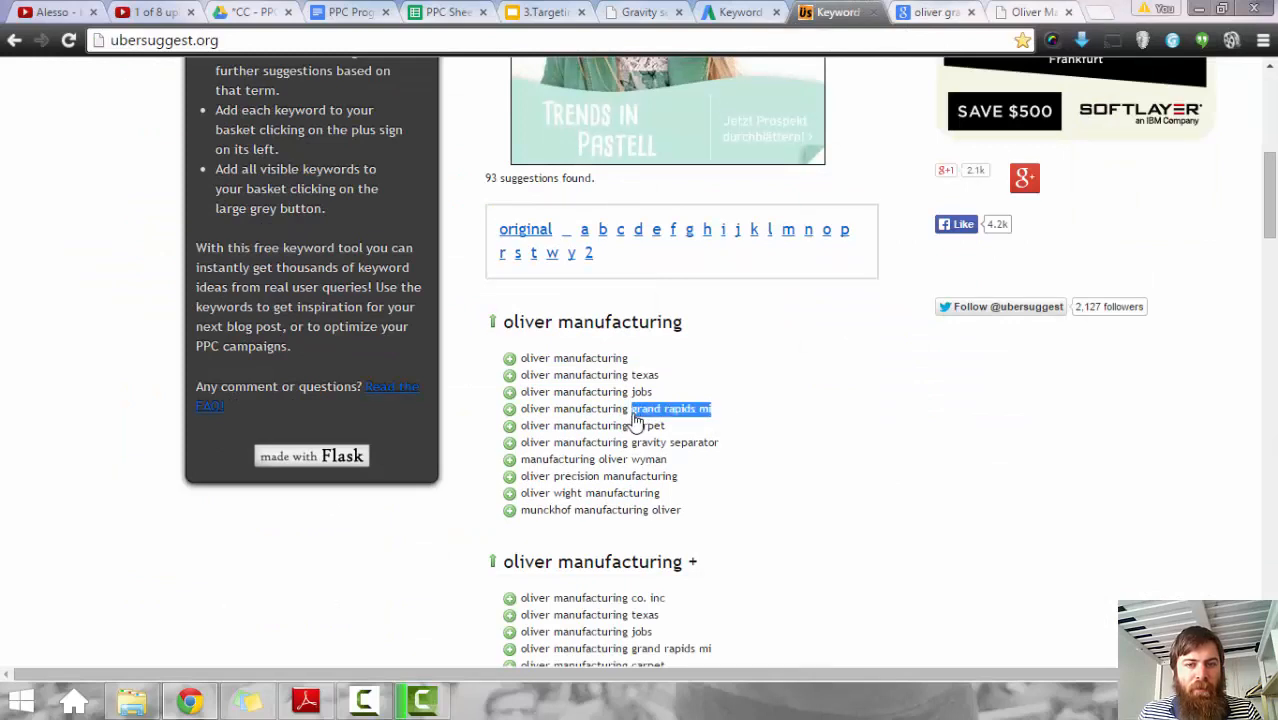
drag(745, 417, 519, 410)
key(ctrl+c)
key(ctrl+t)
key(ctrl+v)
key(Return)
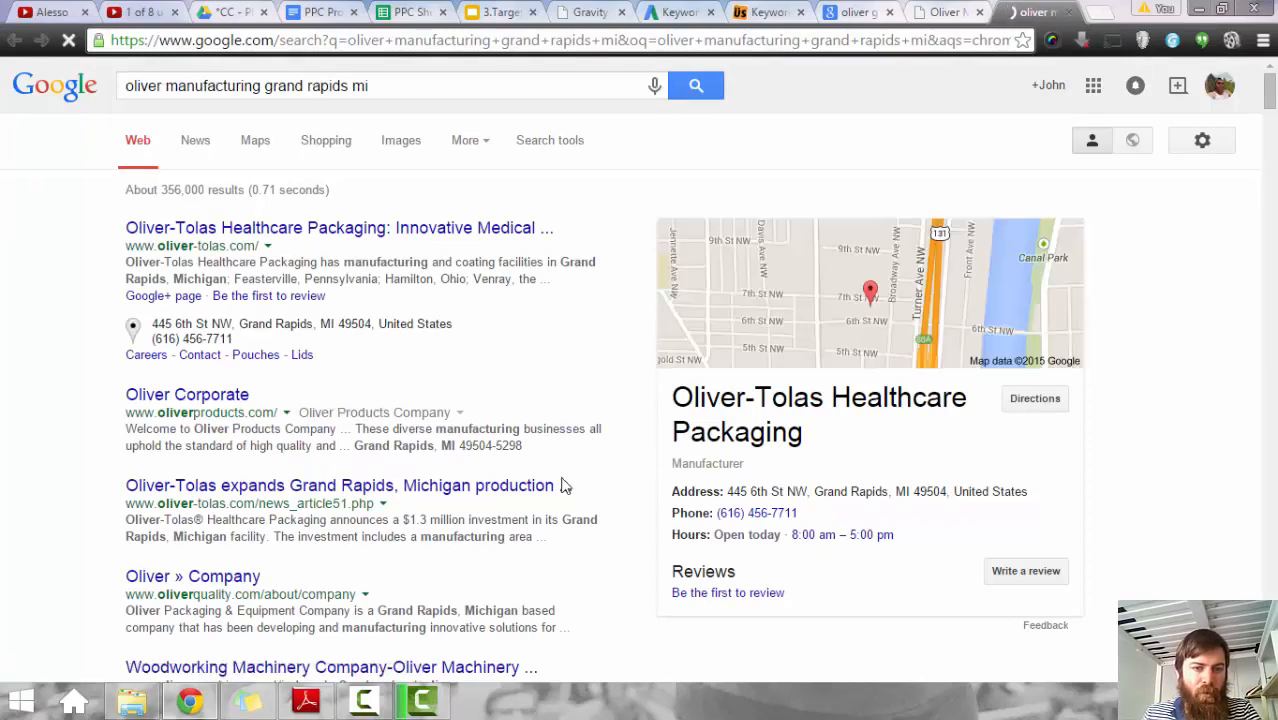
middle_click(197, 402)
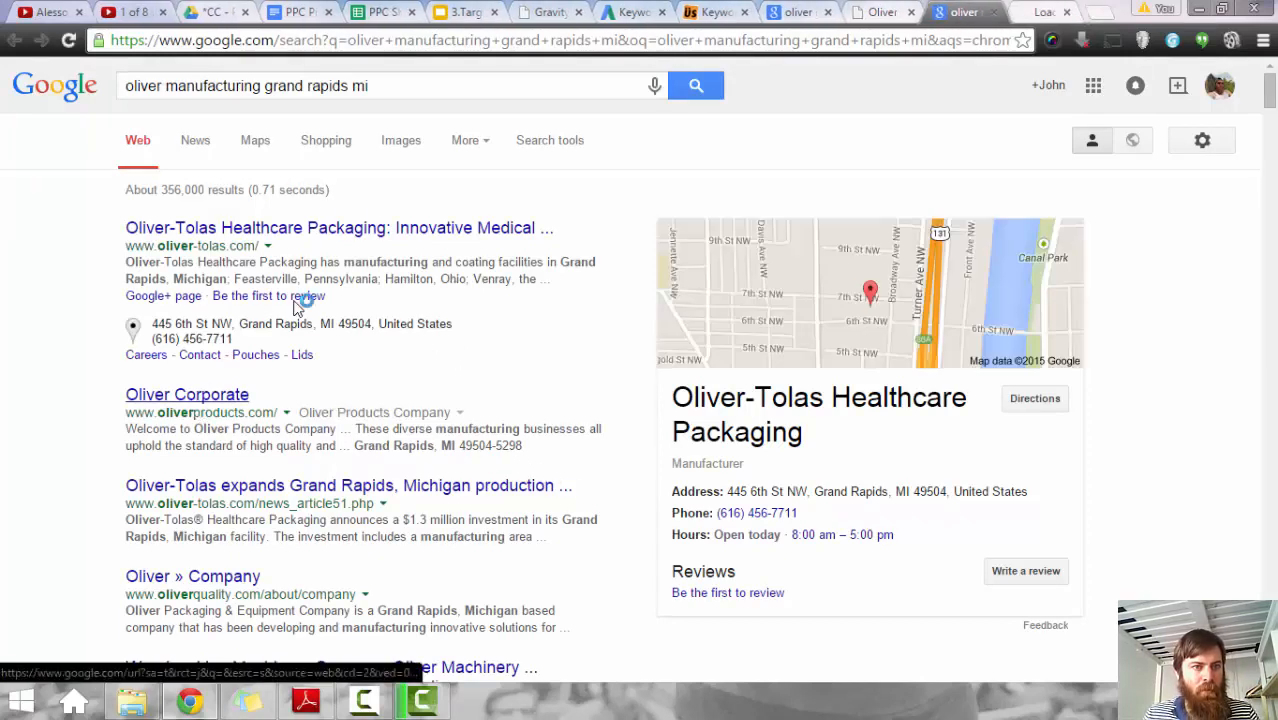
middle_click(318, 230)
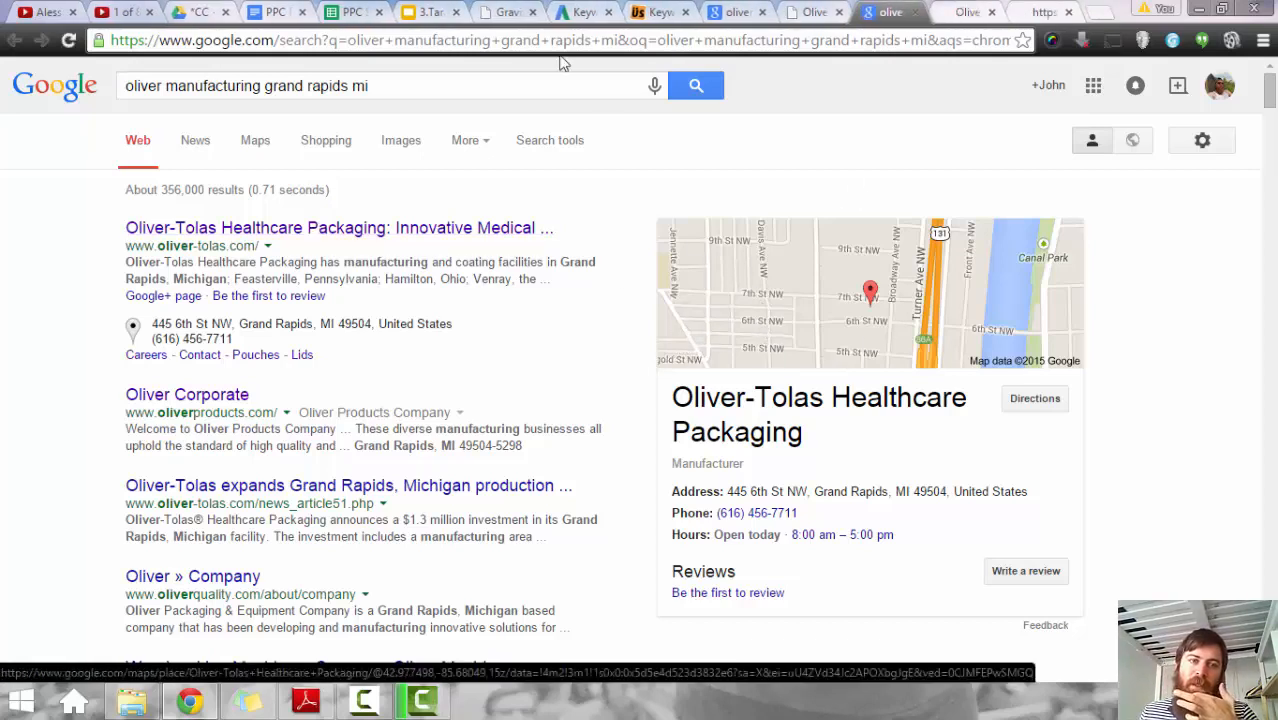
Step: Add the negative keywords "mi" and "grand rapids" in cells A14 and A15 of the OM Negs sheet
click(355, 12)
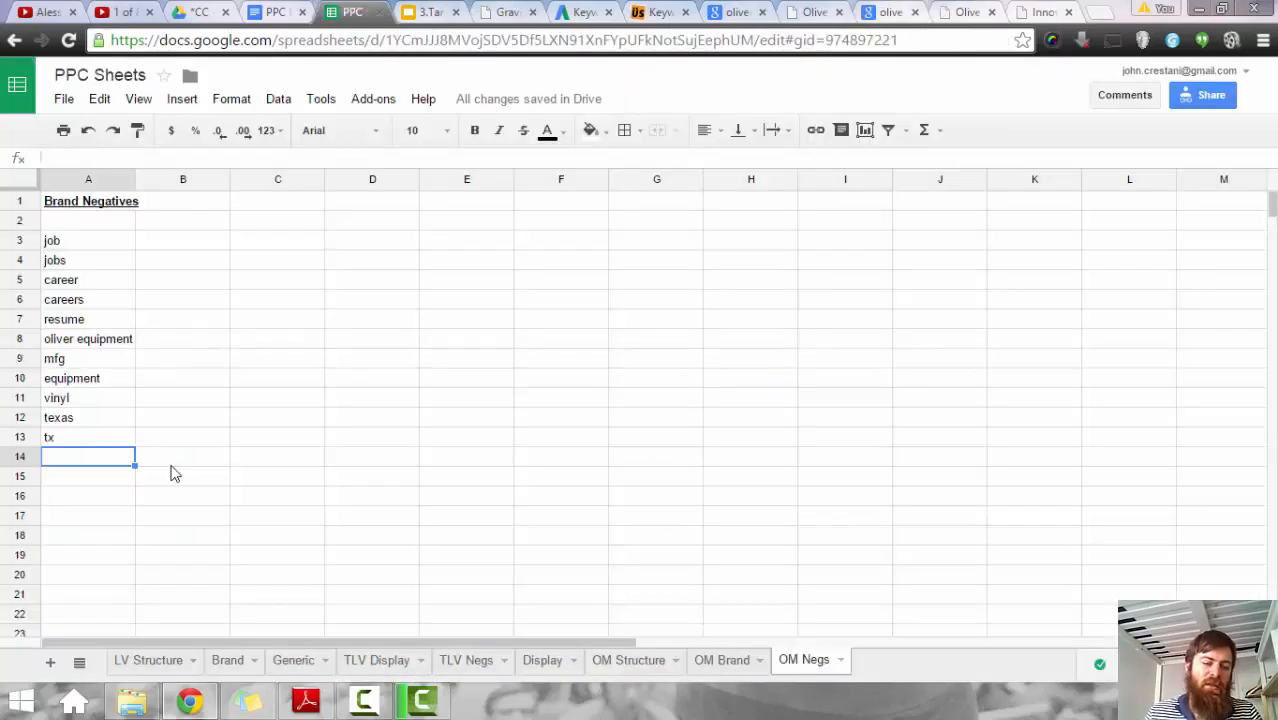
text(mi)
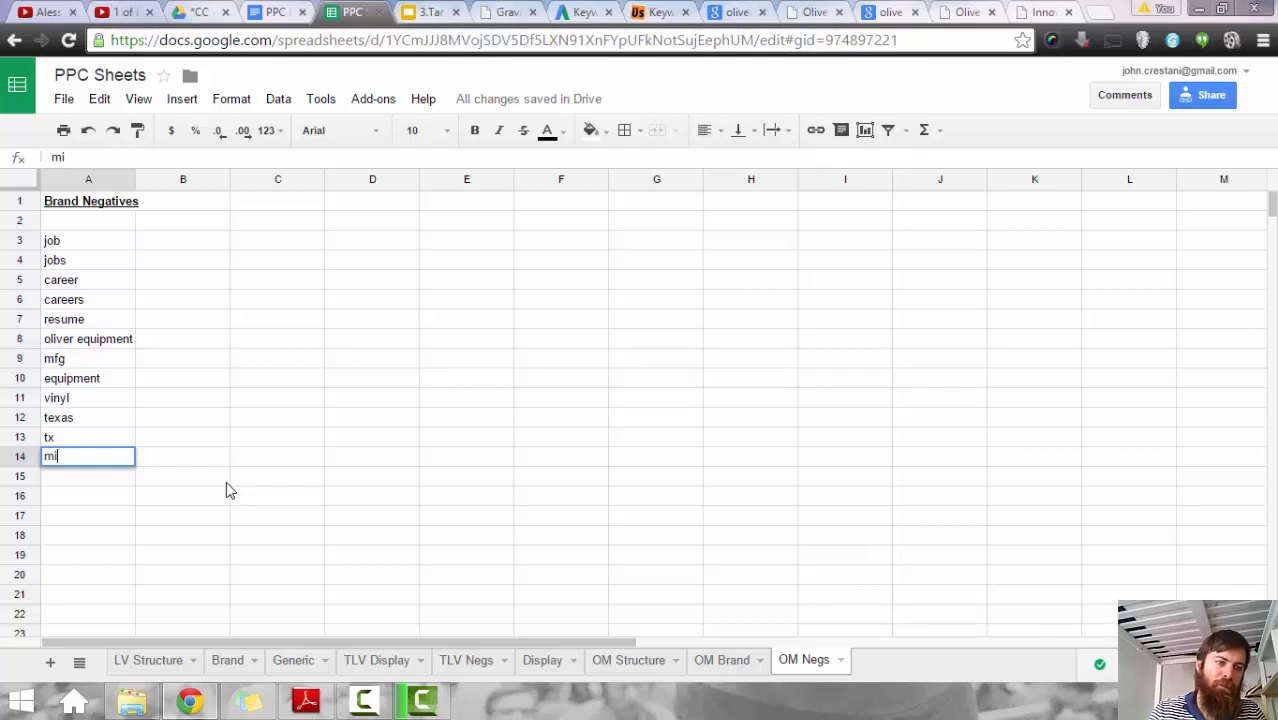
key(Return)
text(grand rapids)
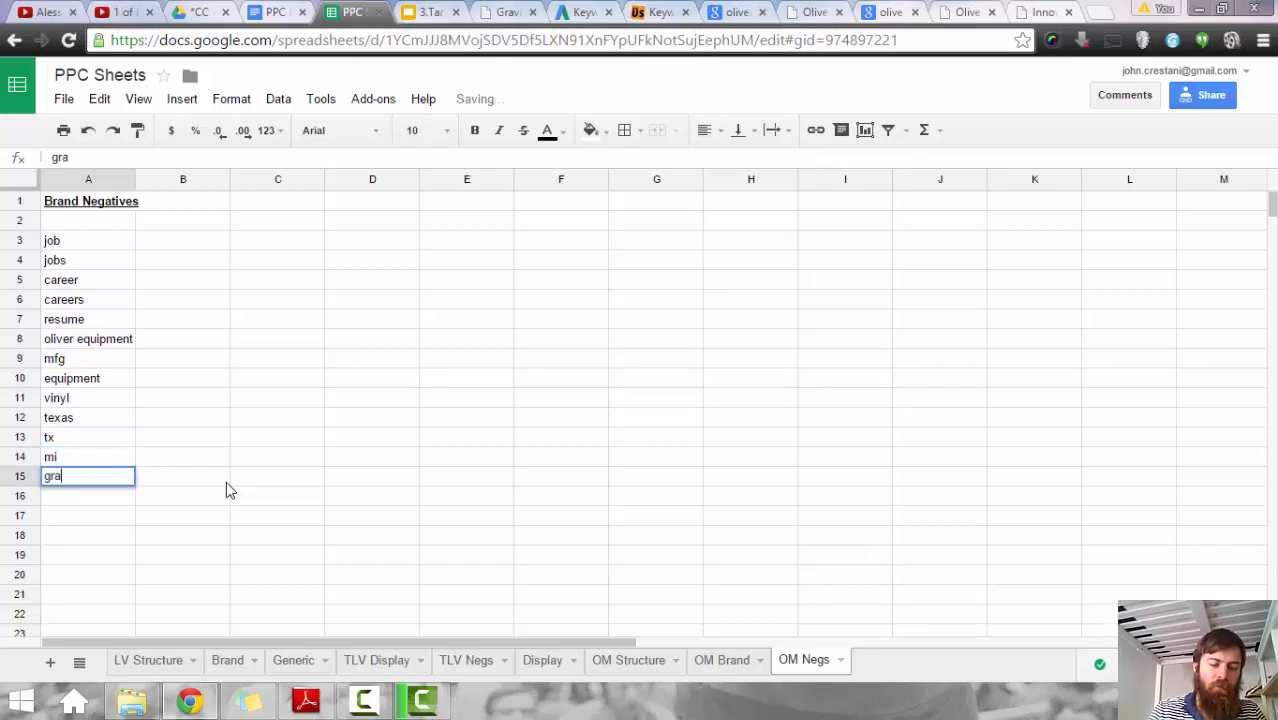
key(Return)
Step: Delete "mi" from A14 and move "grand rapids" from A15 up into A14
key(Up)
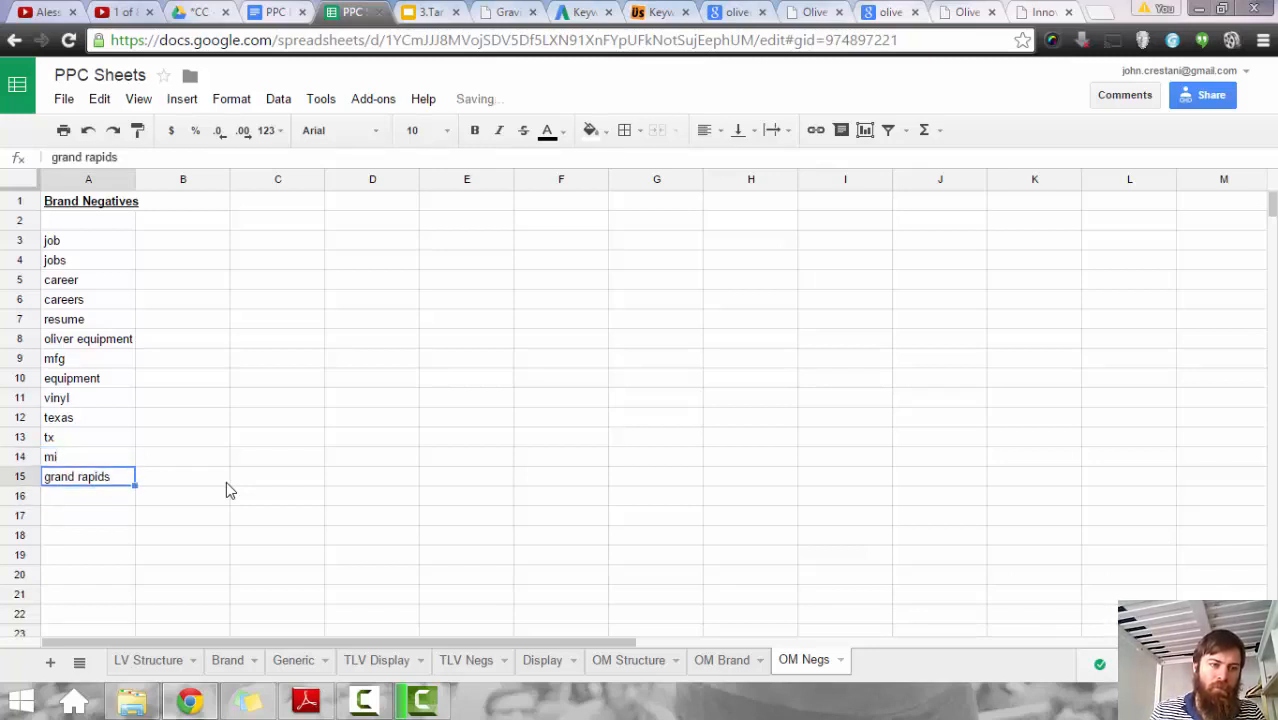
key(Up)
key(Delete)
click(89, 476)
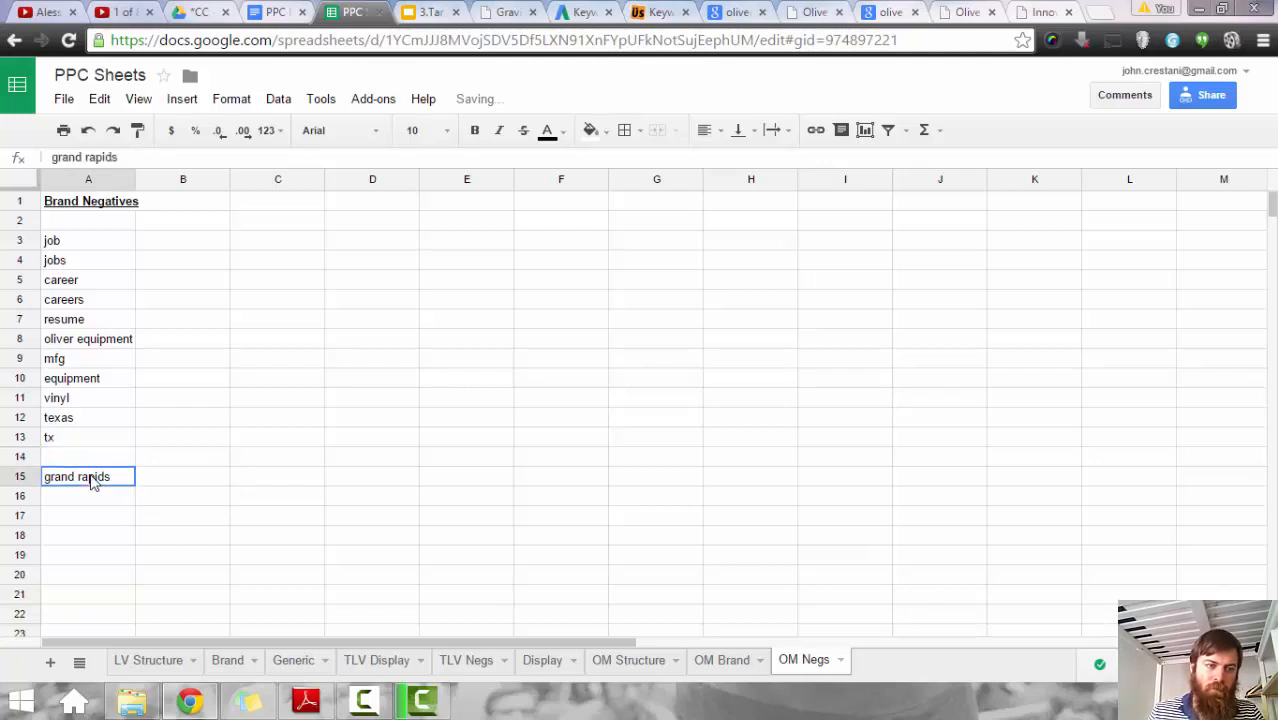
key(ctrl+x)
click(97, 460)
key(ctrl+v)
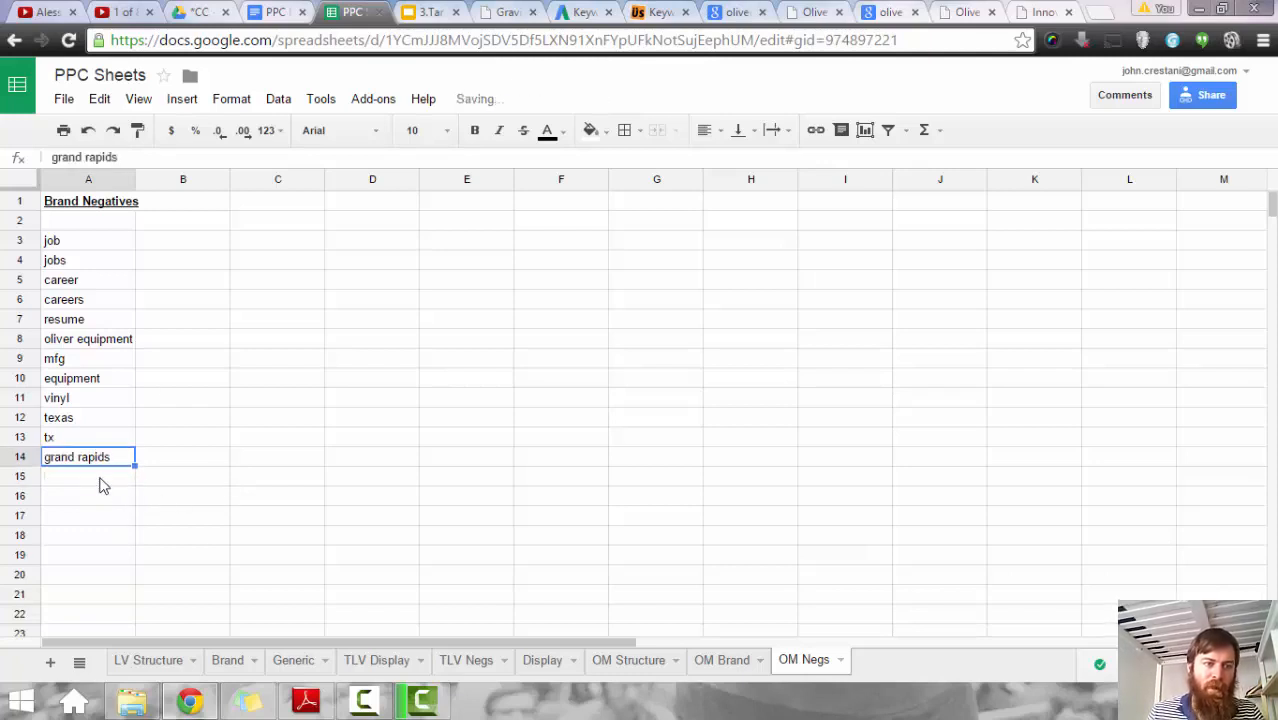
Step: Add the negative keyword "michigan" in A15
click(100, 483)
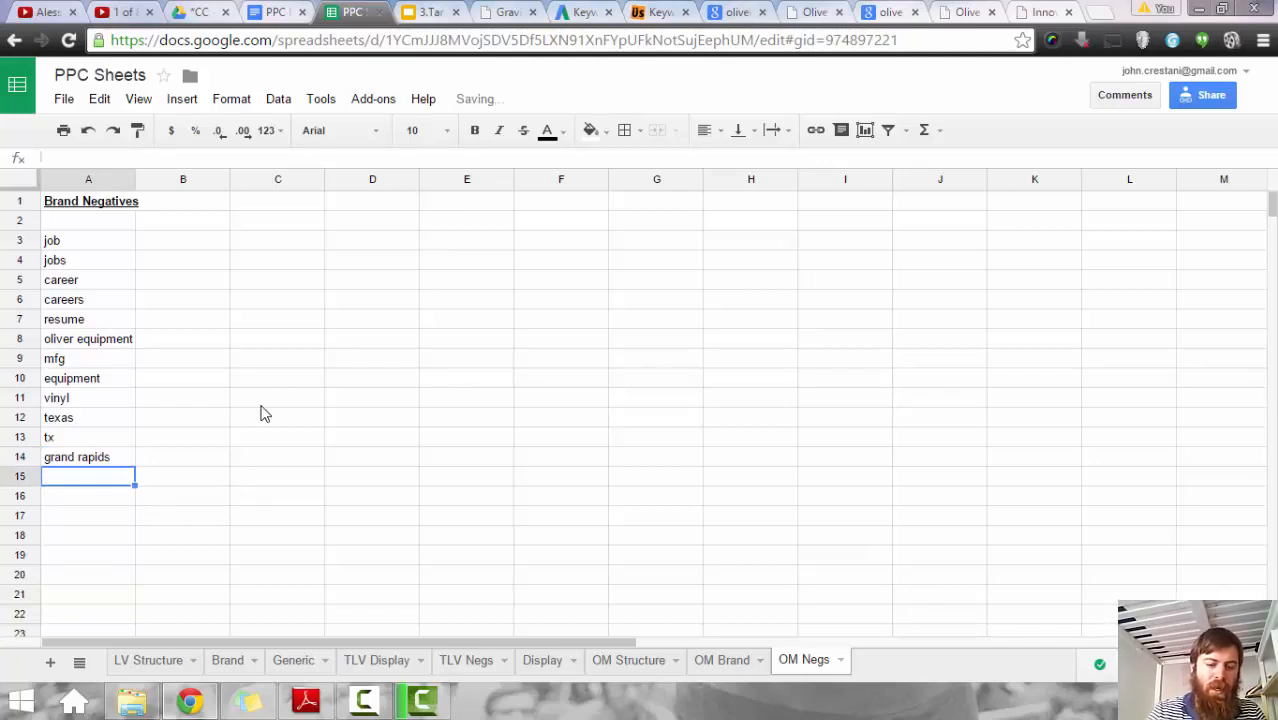
text(michigan)
key(Return)
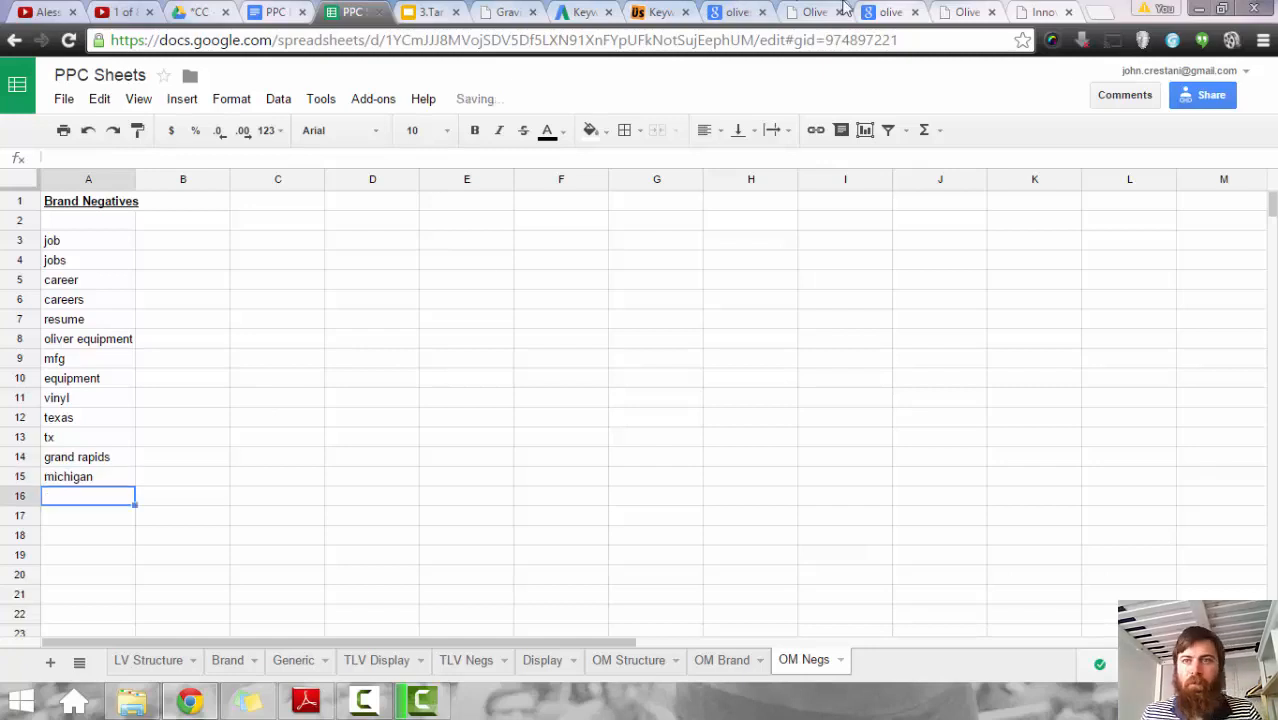
Step: Look over the oliverproducts.com and oliver-tolas.com sites, and close the company research tabs, keeping the "oliver gravity" results
click(972, 11)
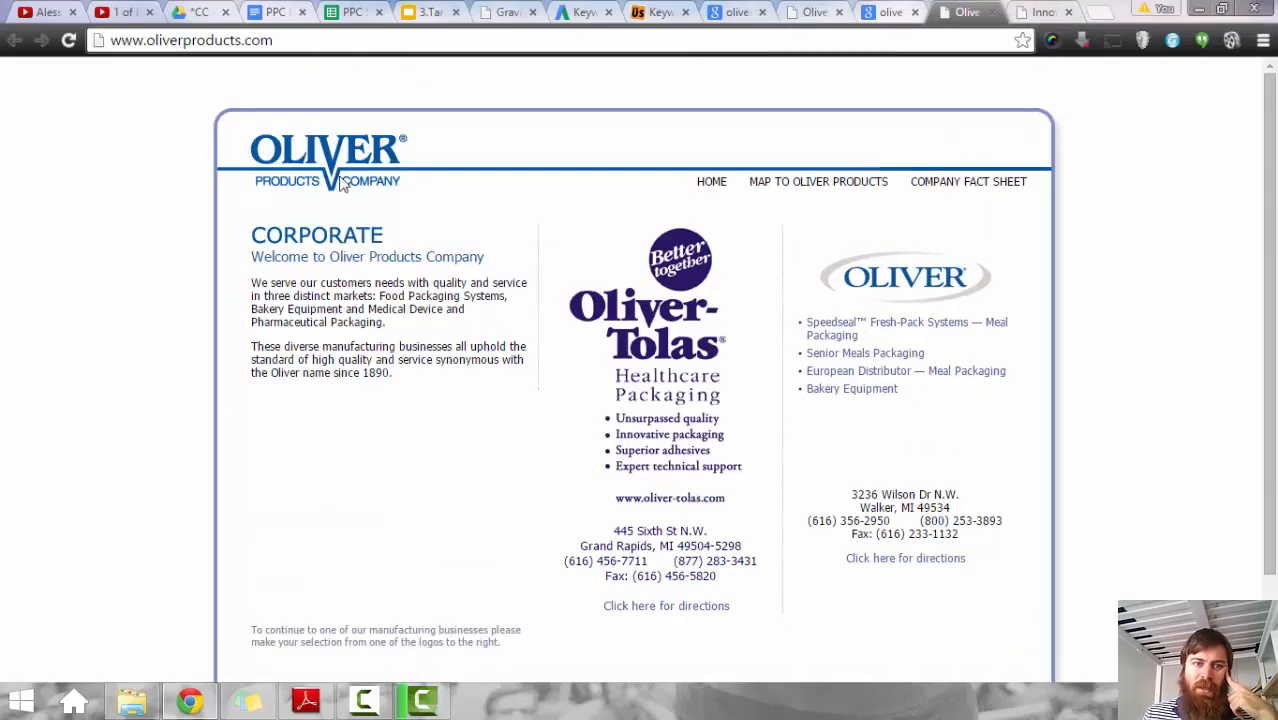
click(992, 13)
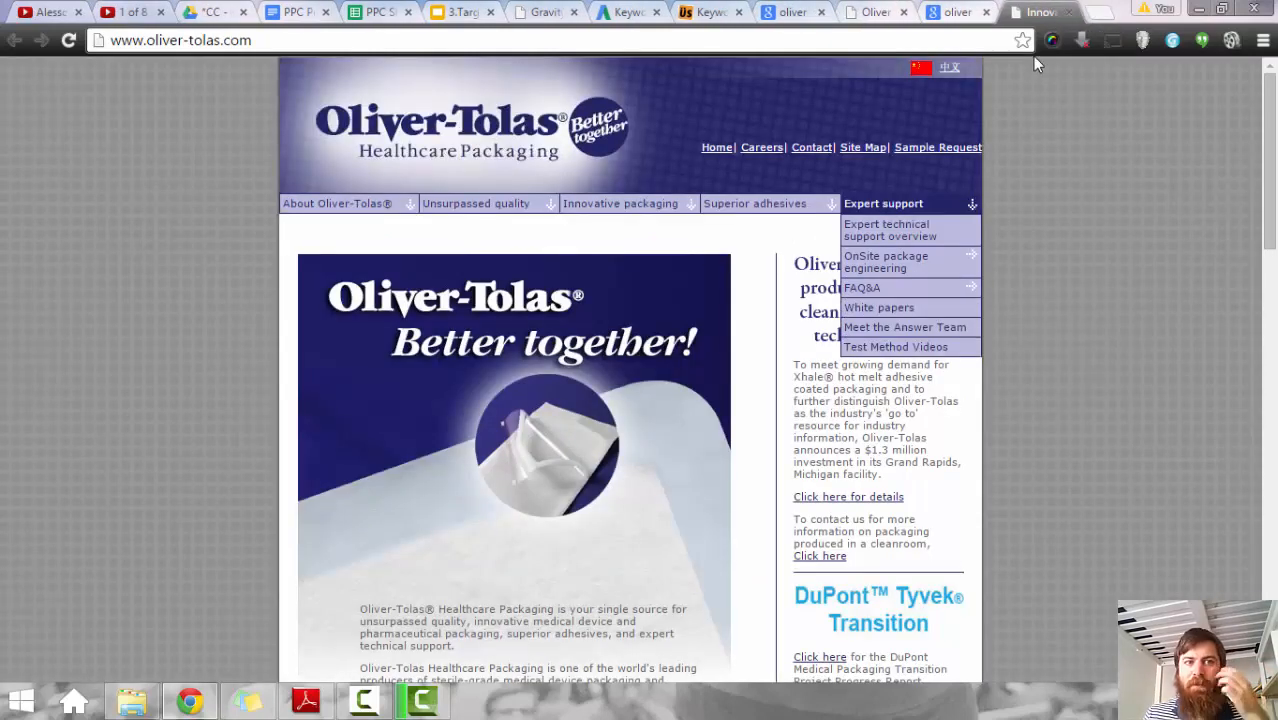
click(1068, 13)
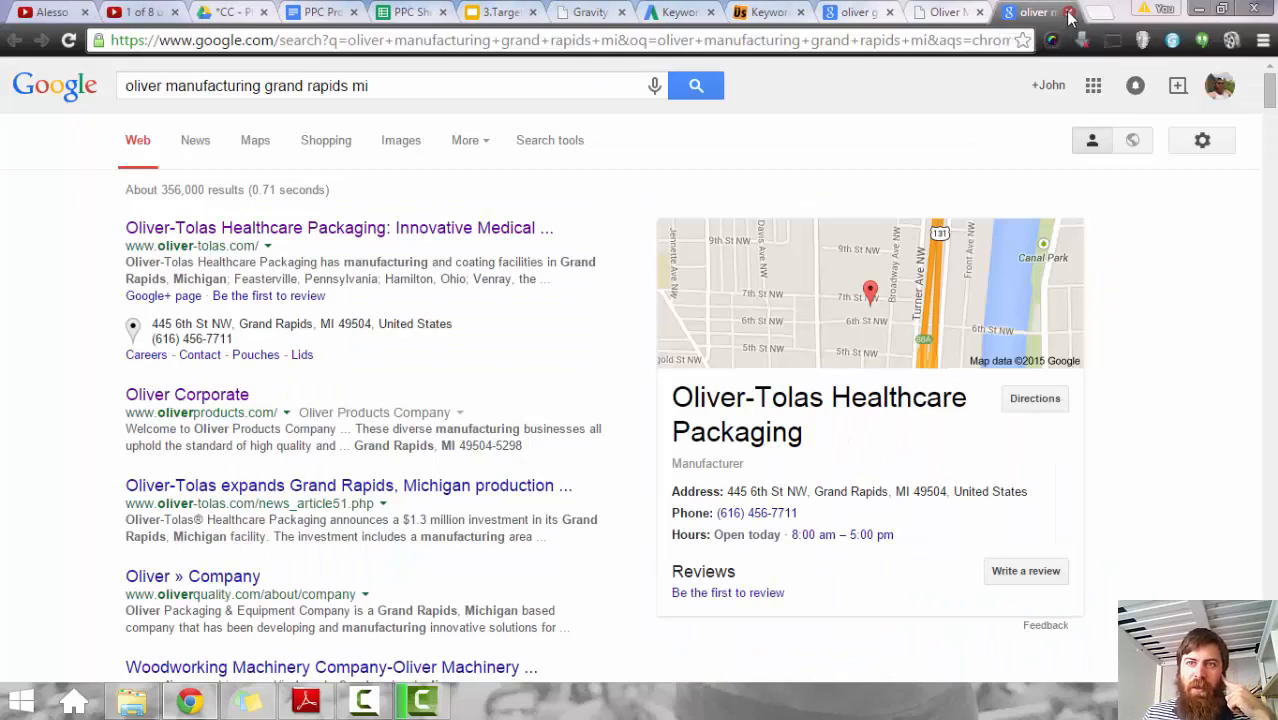
click(1068, 13)
click(1068, 13)
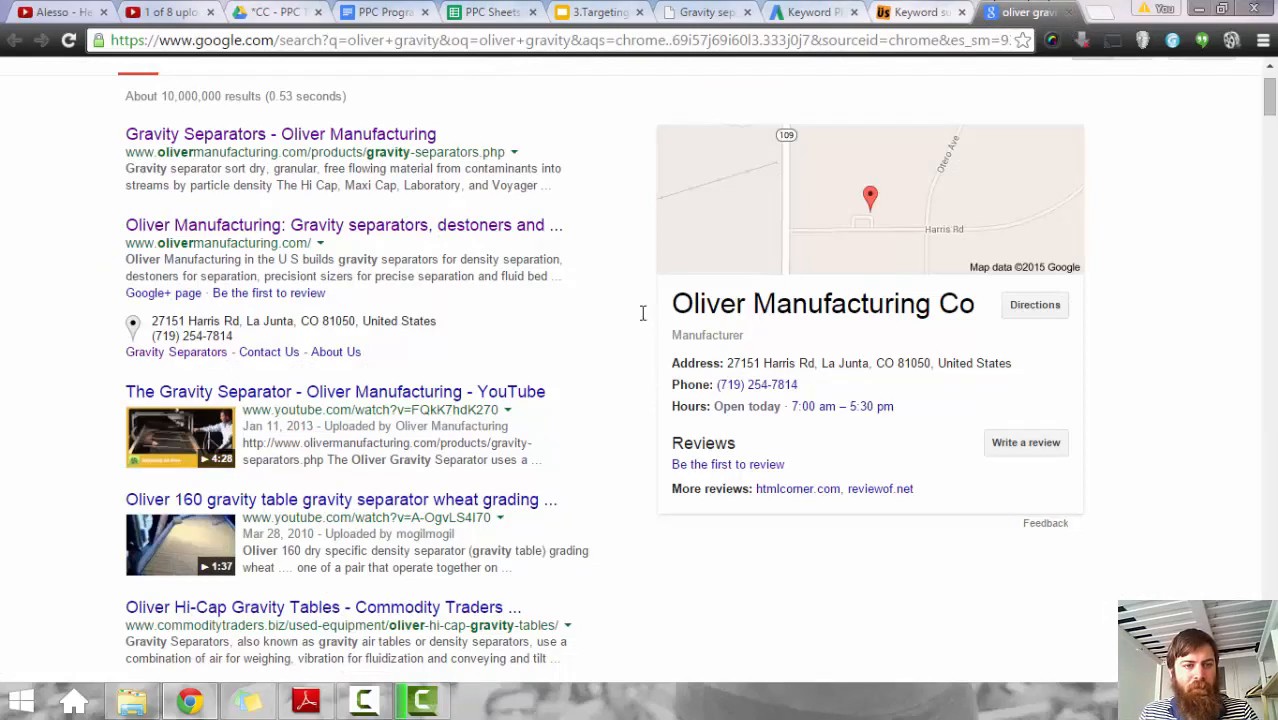
scroll(644, 316, down, 5)
scroll(645, 318, up, 6)
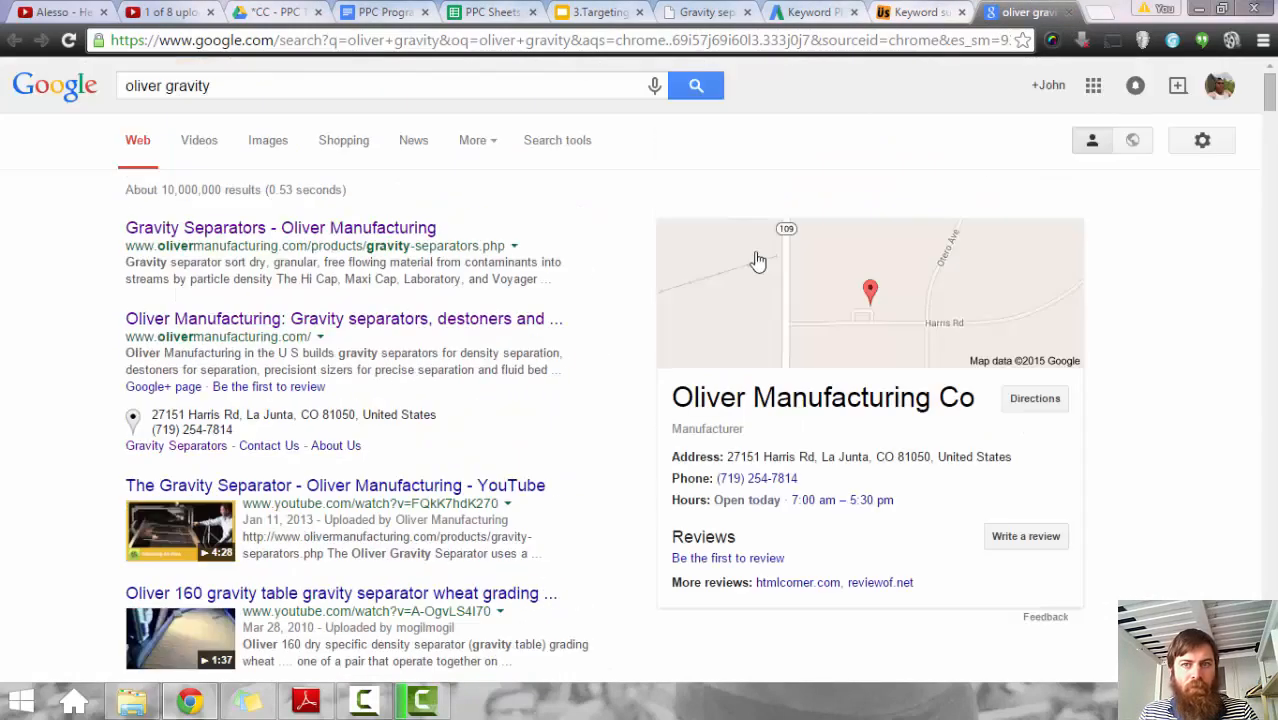
Step: Detach the Übersuggest page into its own window and place it side by side with the window showing PPC Sheets
click(905, 12)
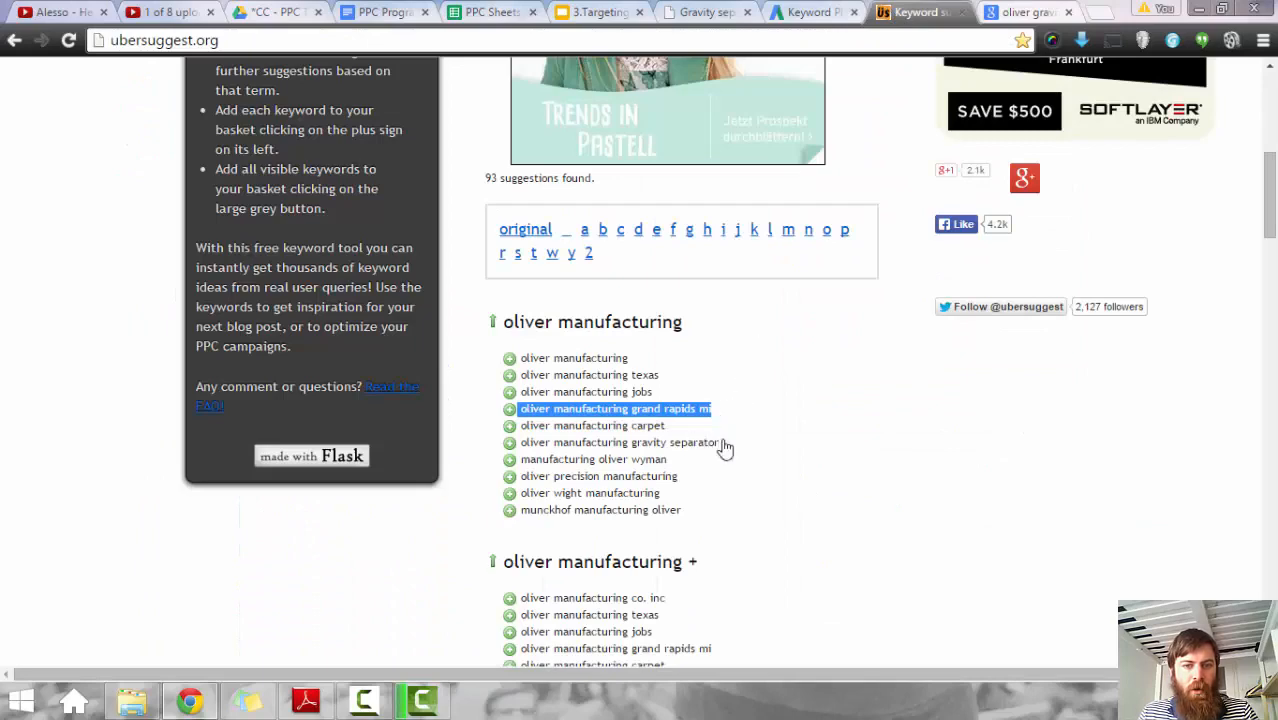
scroll(760, 486, down, 1)
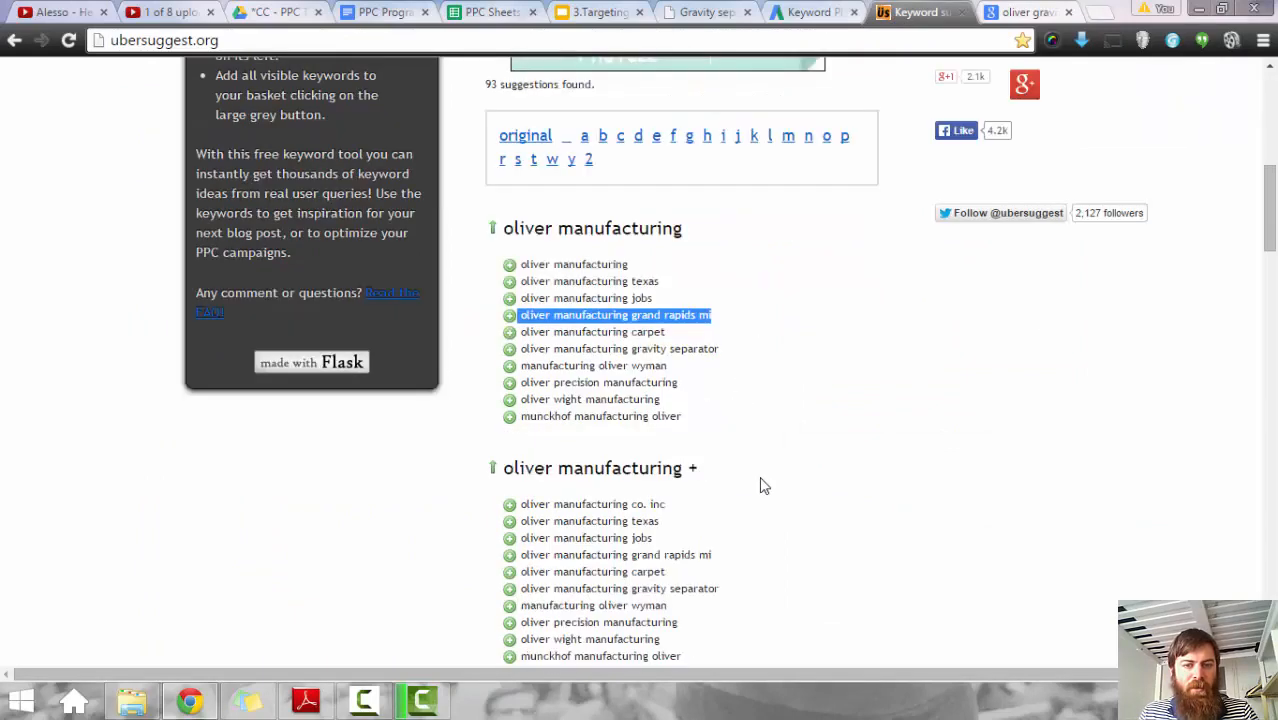
scroll(715, 445, down, 1)
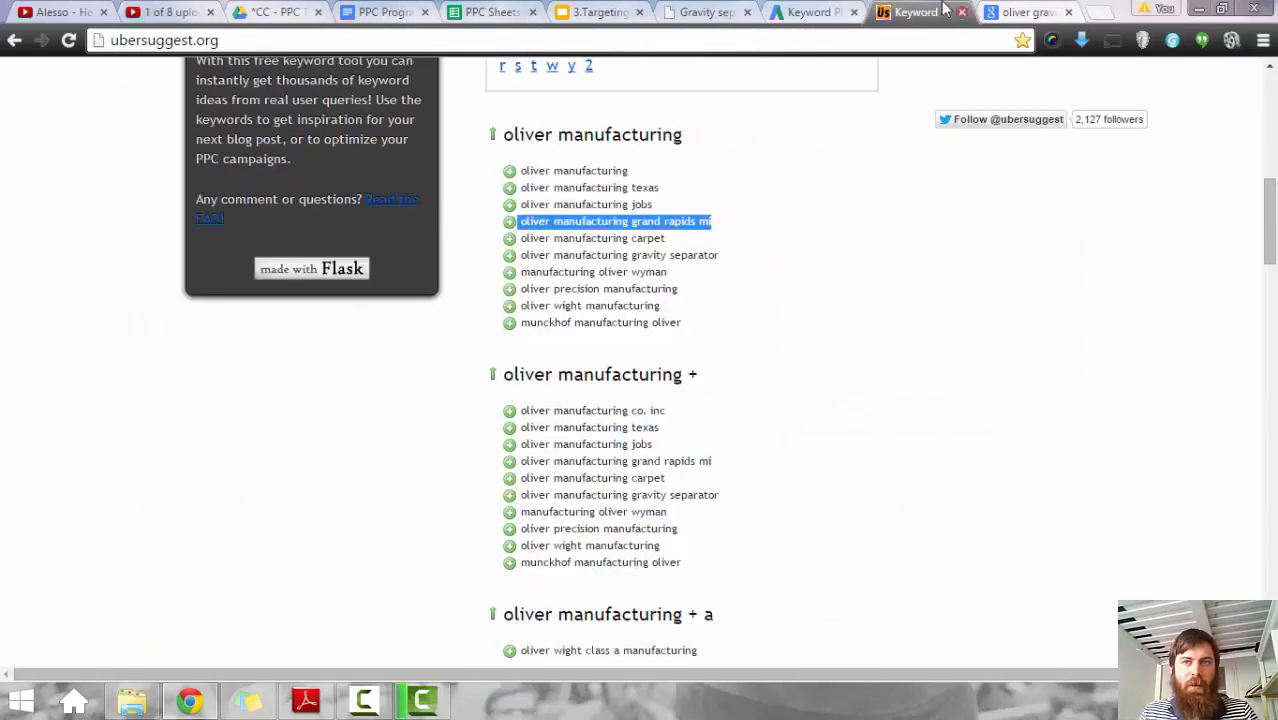
drag(925, 12, 1265, 246)
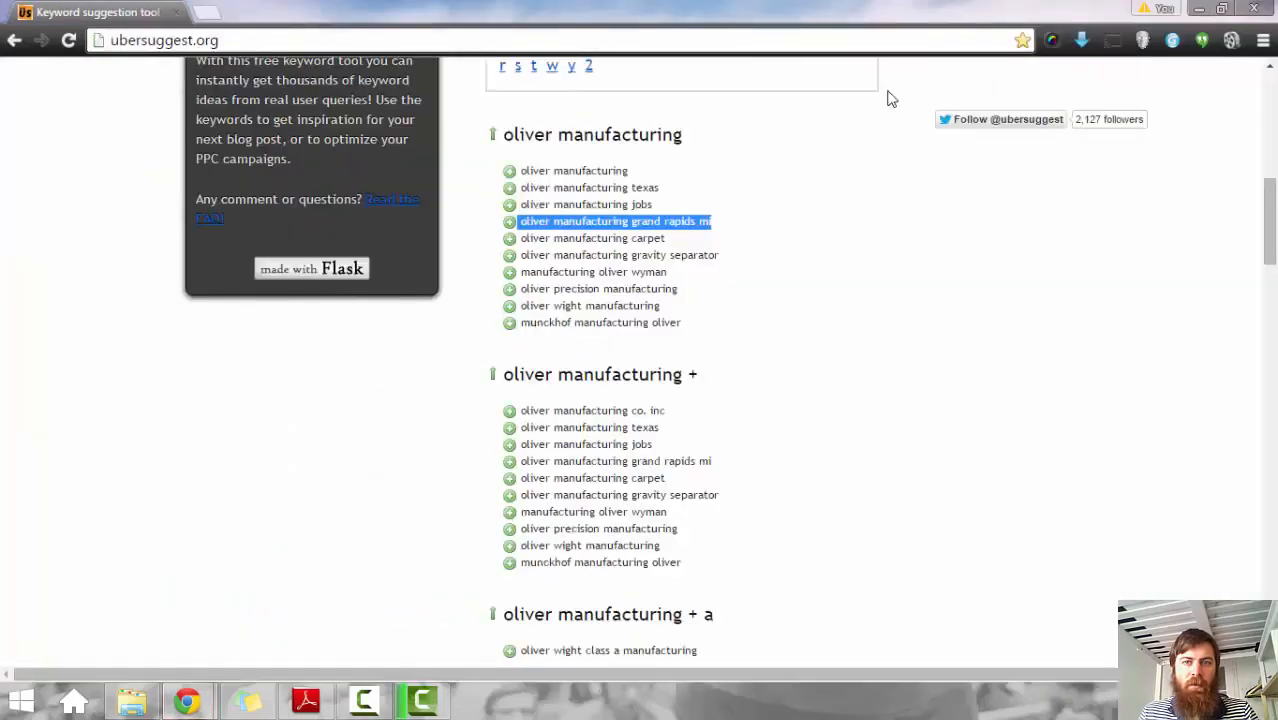
drag(642, 9, 1276, 62)
click(541, 204)
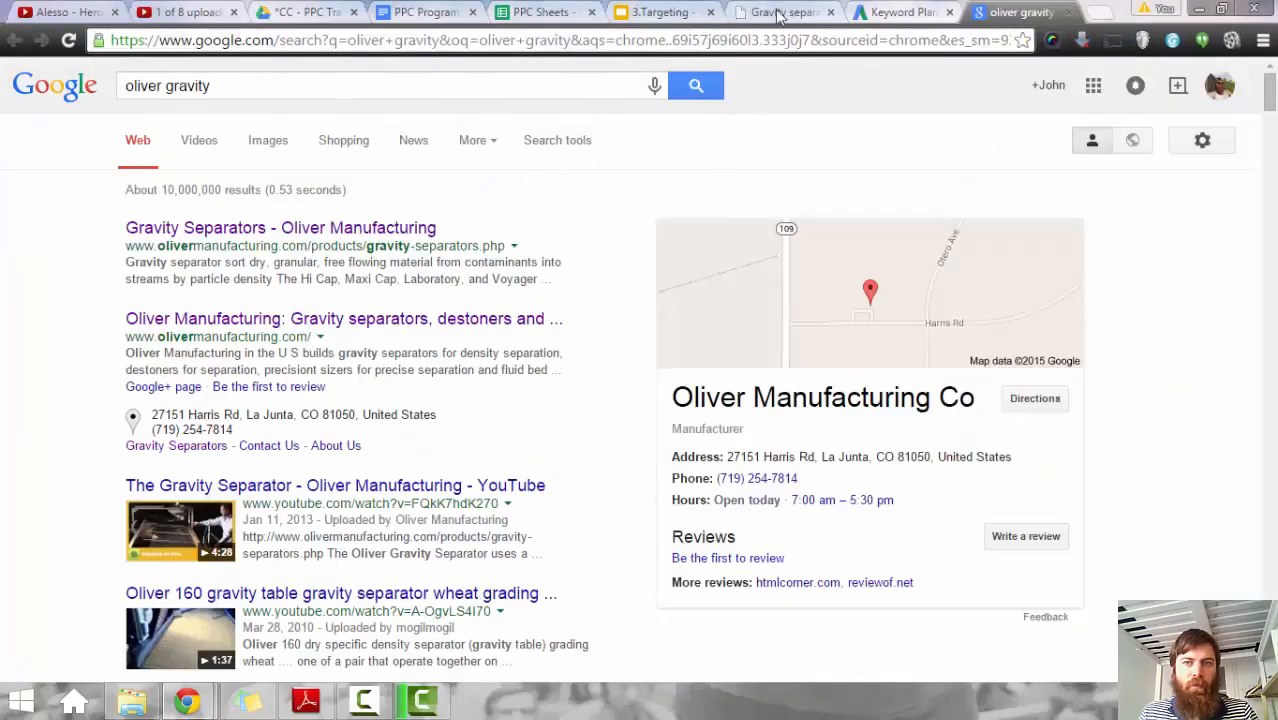
drag(1085, 21, 2, 128)
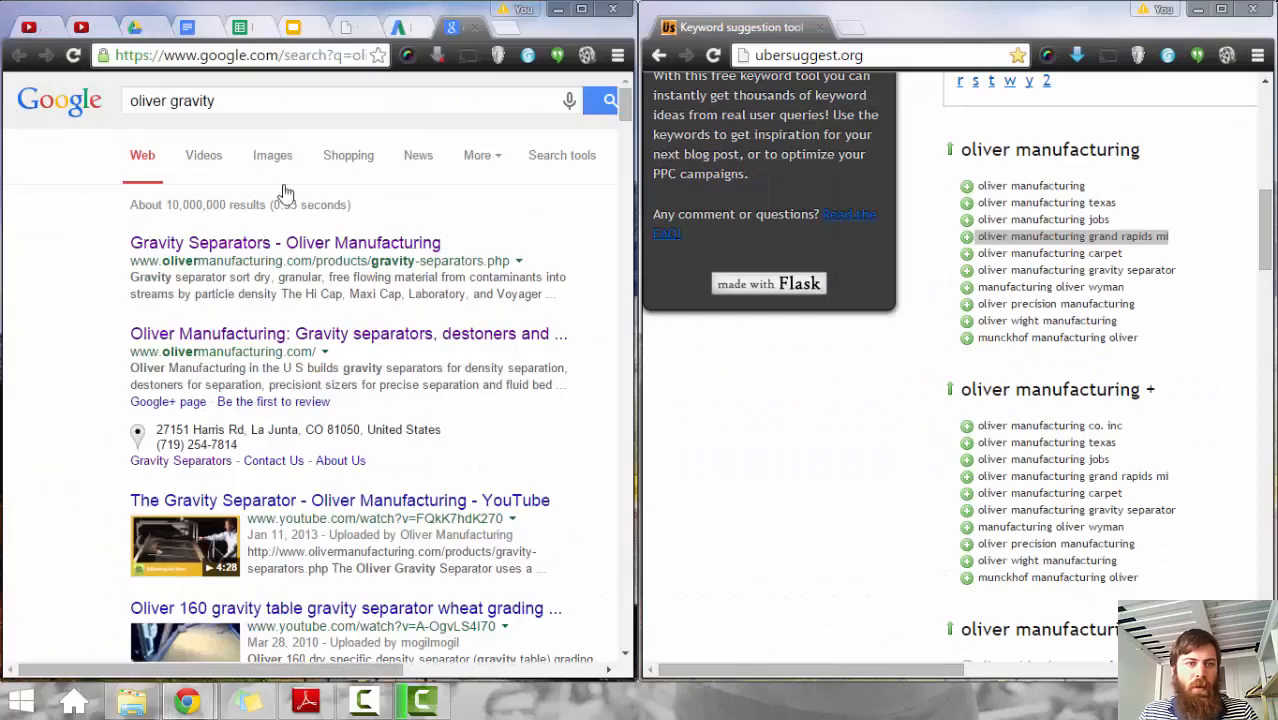
click(243, 27)
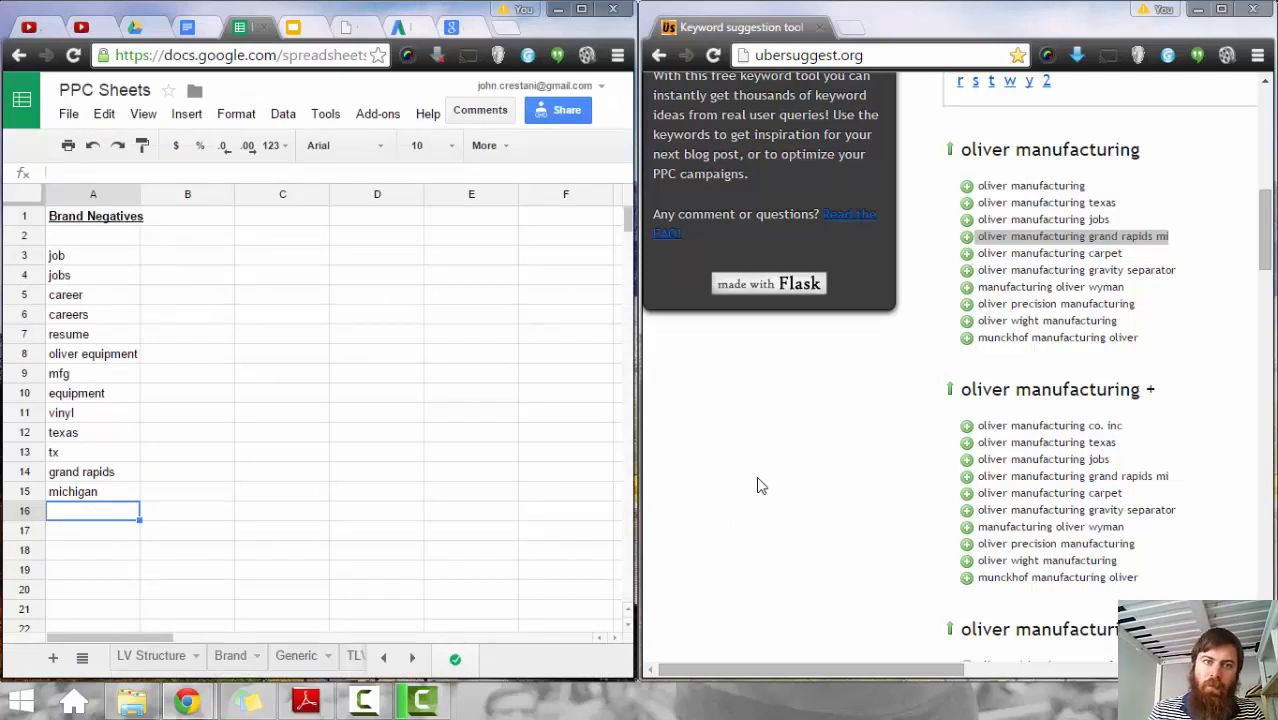
Step: Search Google for "oliver manufacturing wyman" and open the Oliver Wyman result "Perspectives on Manufacturing Industries 2012"
click(848, 27)
text(oliv)
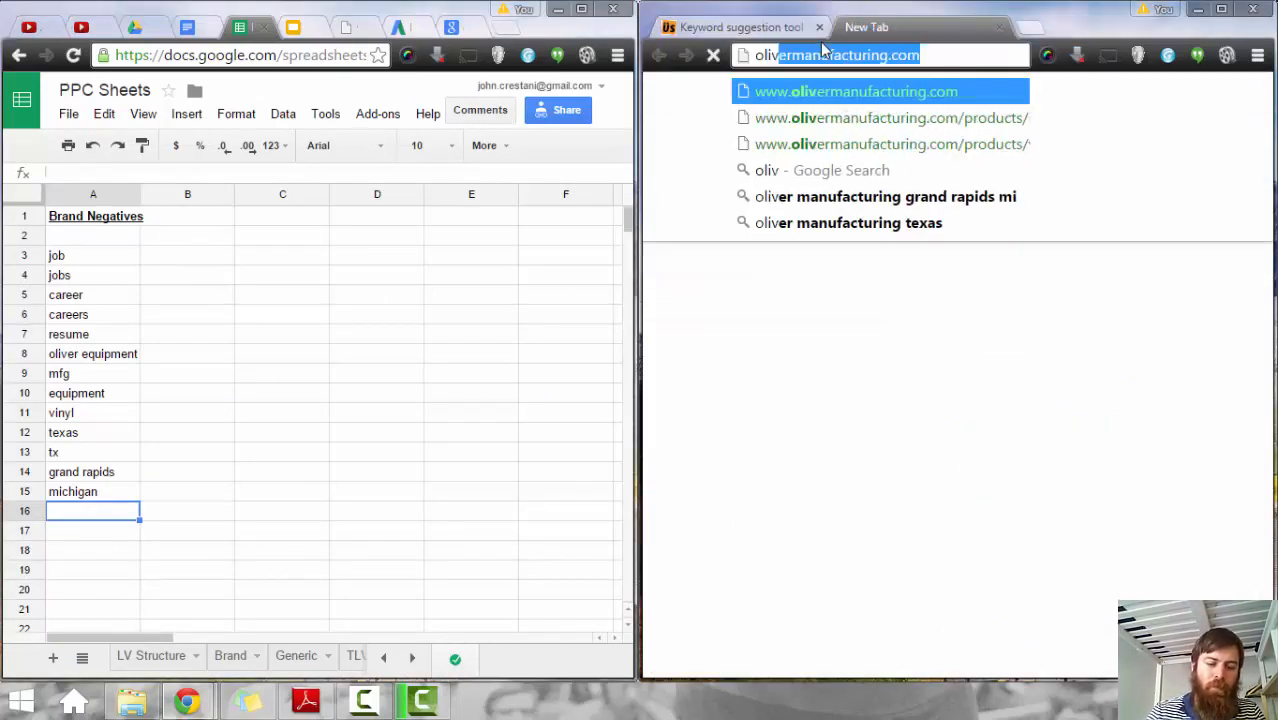
text(er manufacturing wyman)
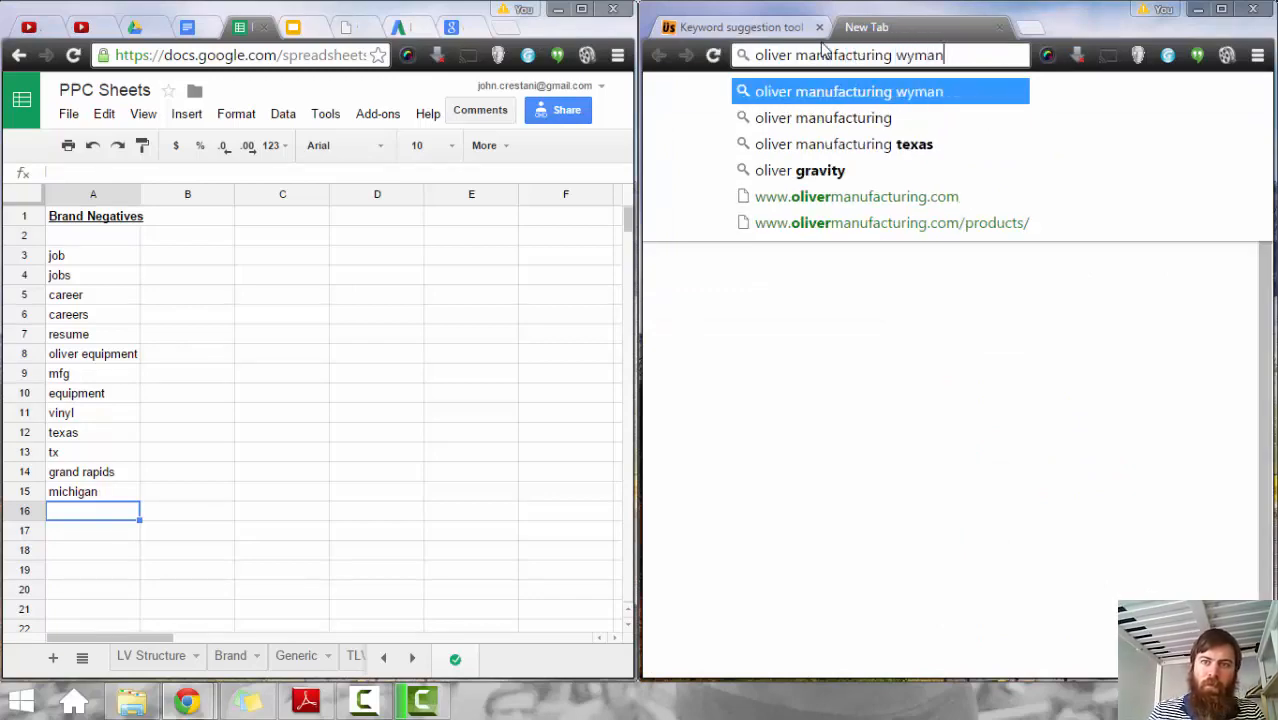
key(Return)
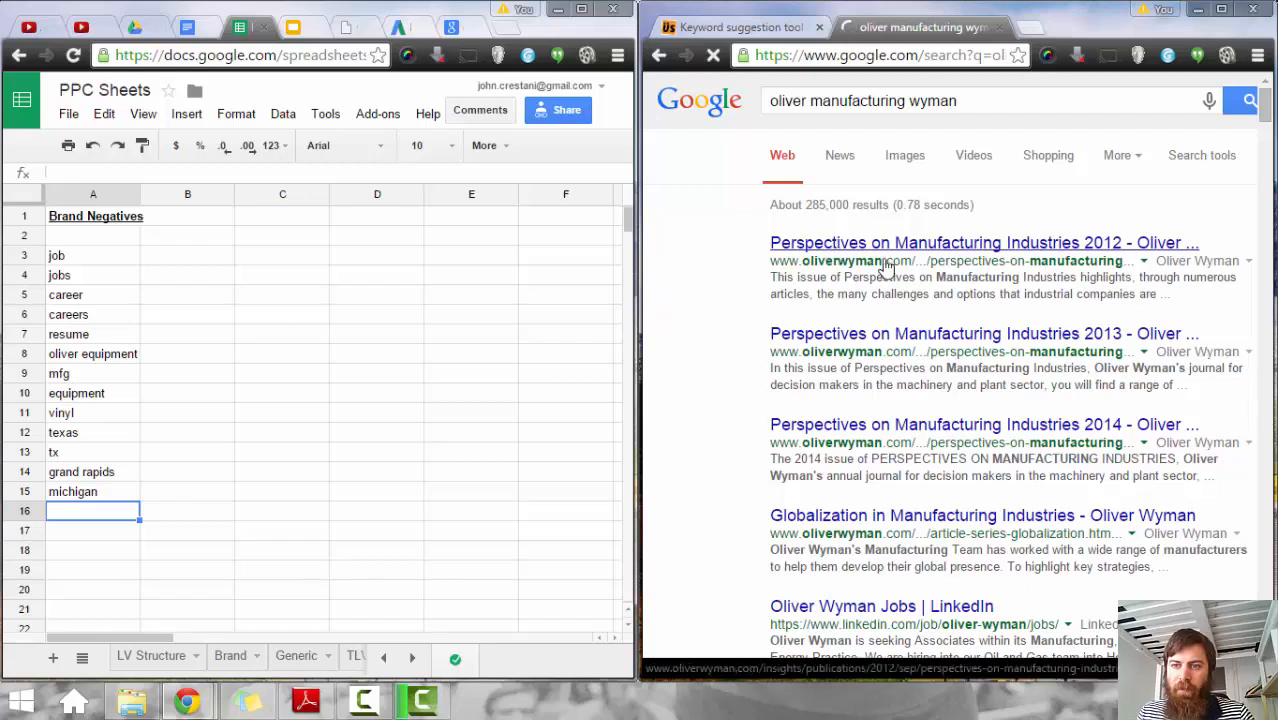
click(965, 420)
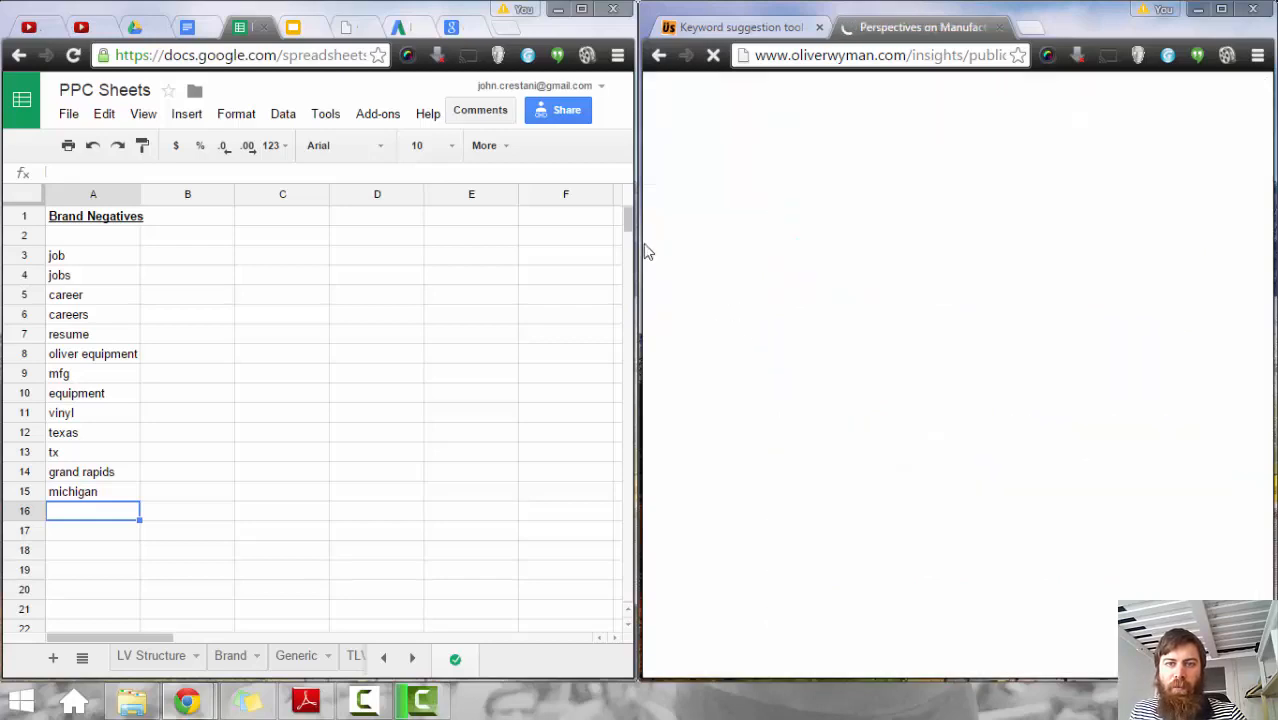
Step: Widen the browser window and read through the Oliver Wyman article to see what the company does
drag(640, 250, 322, 207)
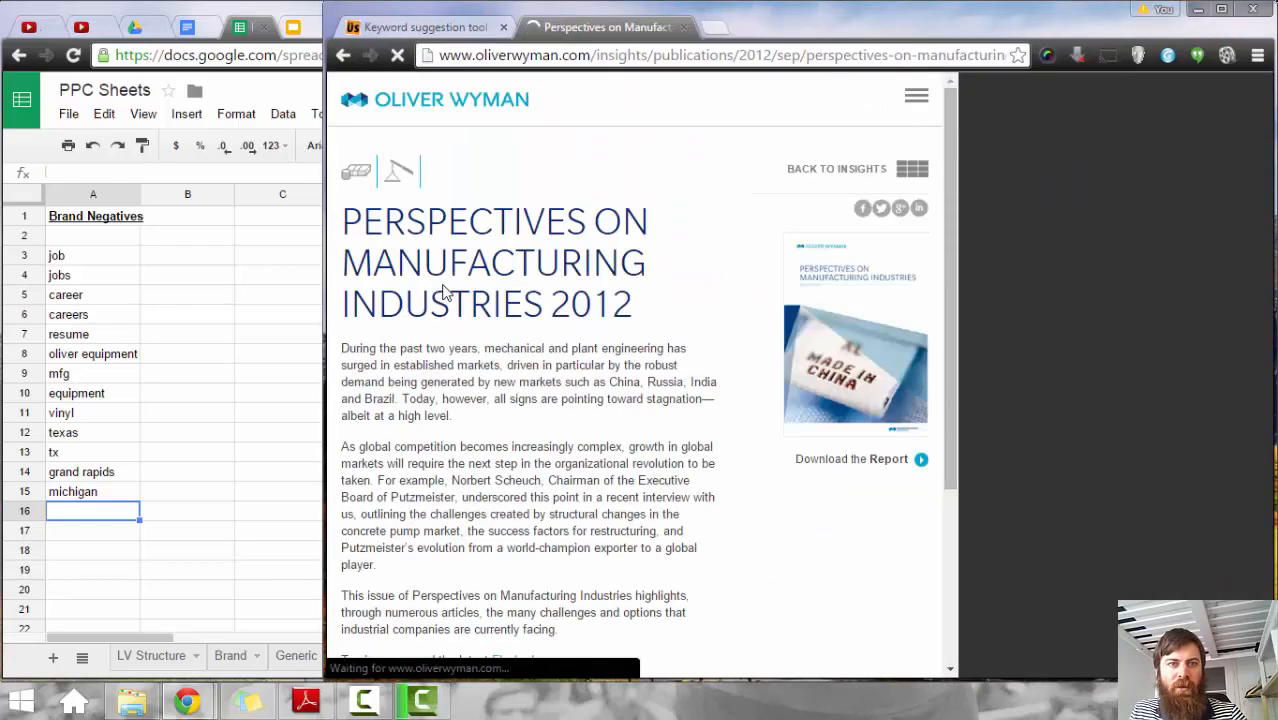
scroll(660, 370, down, 1)
scroll(672, 378, down, 2)
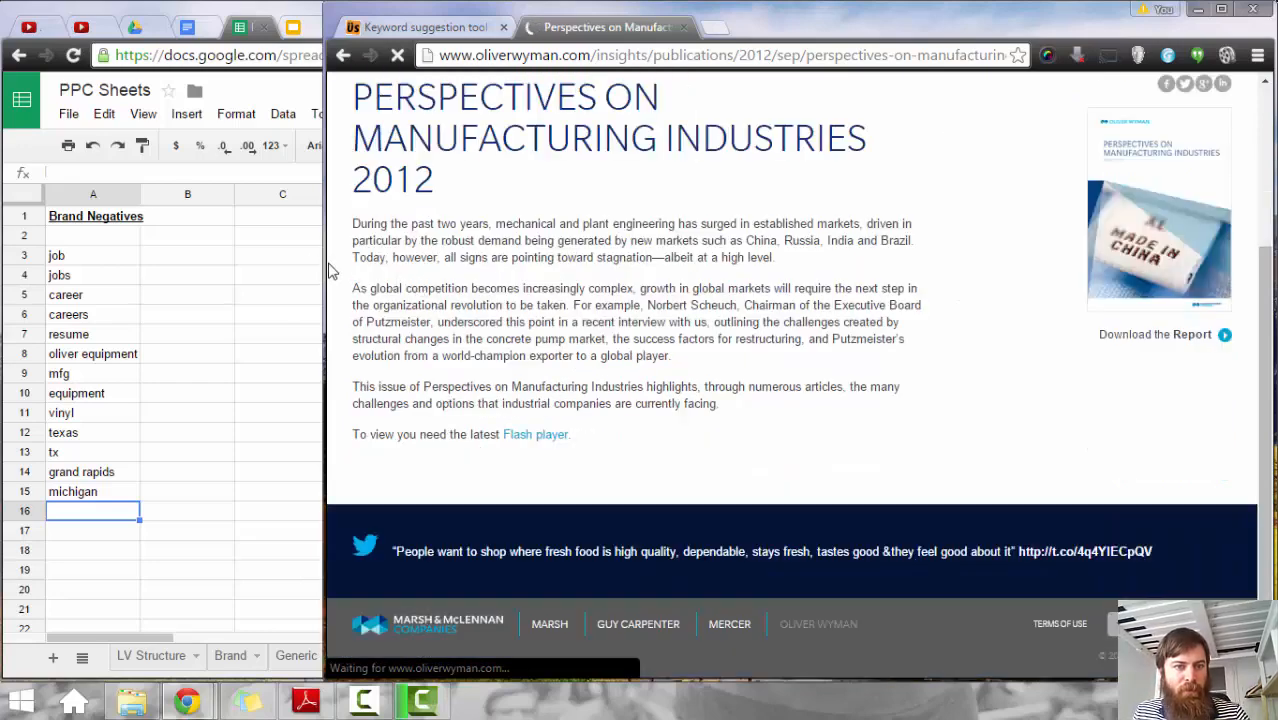
Step: Restore the side-by-side window layout and add the negative keyword "wyman" in A16
drag(330, 270, 644, 303)
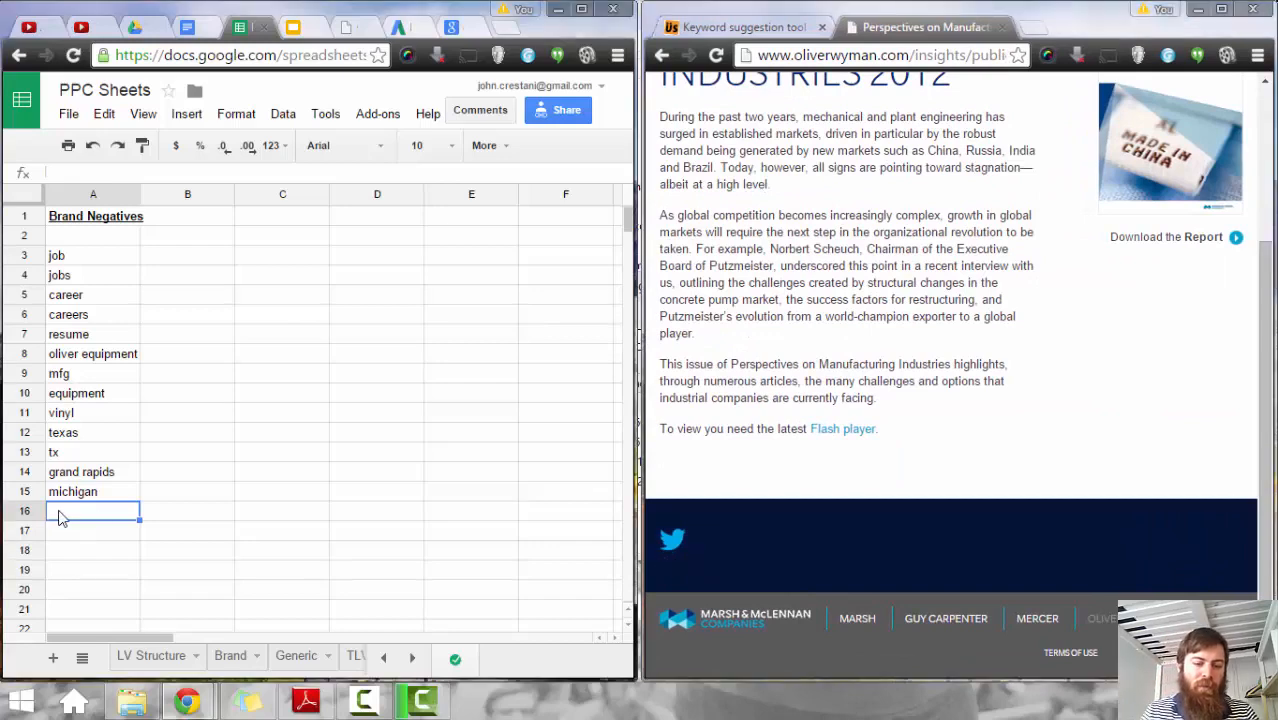
text(wyman)
key(Return)
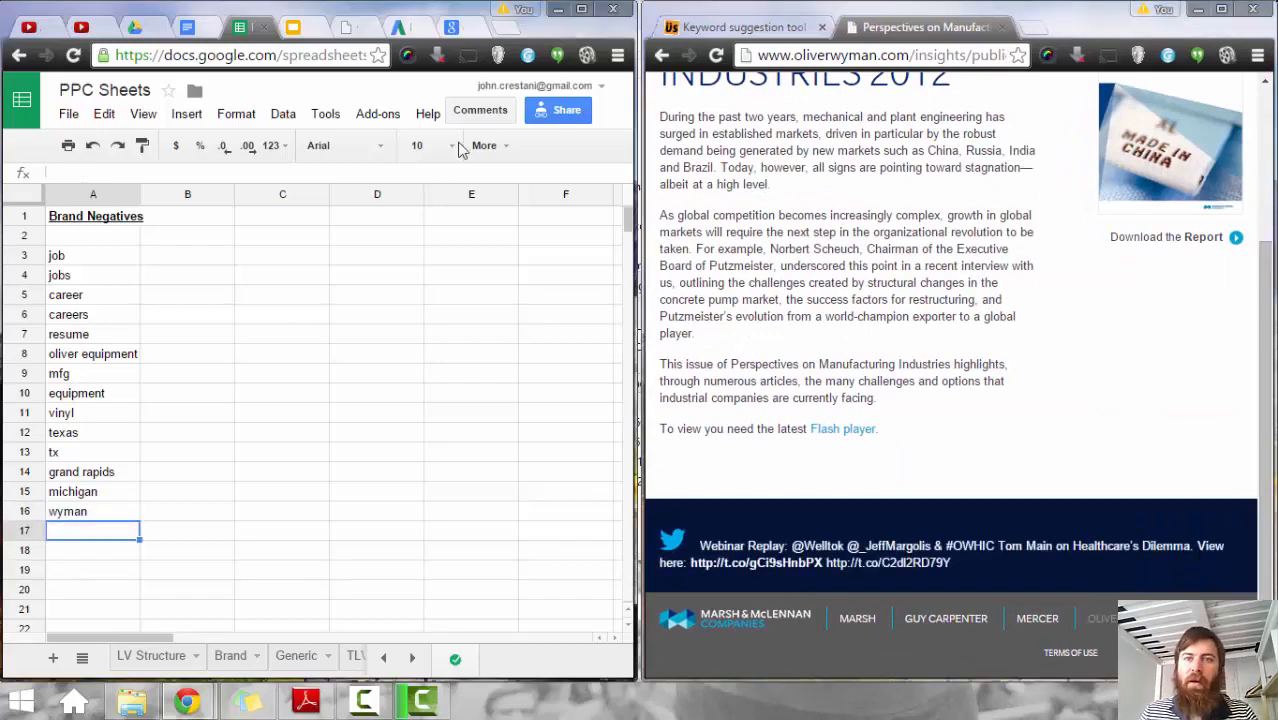
Step: Copy "oliver precision manufacturing" from the Übersuggest list, check its Google results, and return to Übersuggest
click(688, 25)
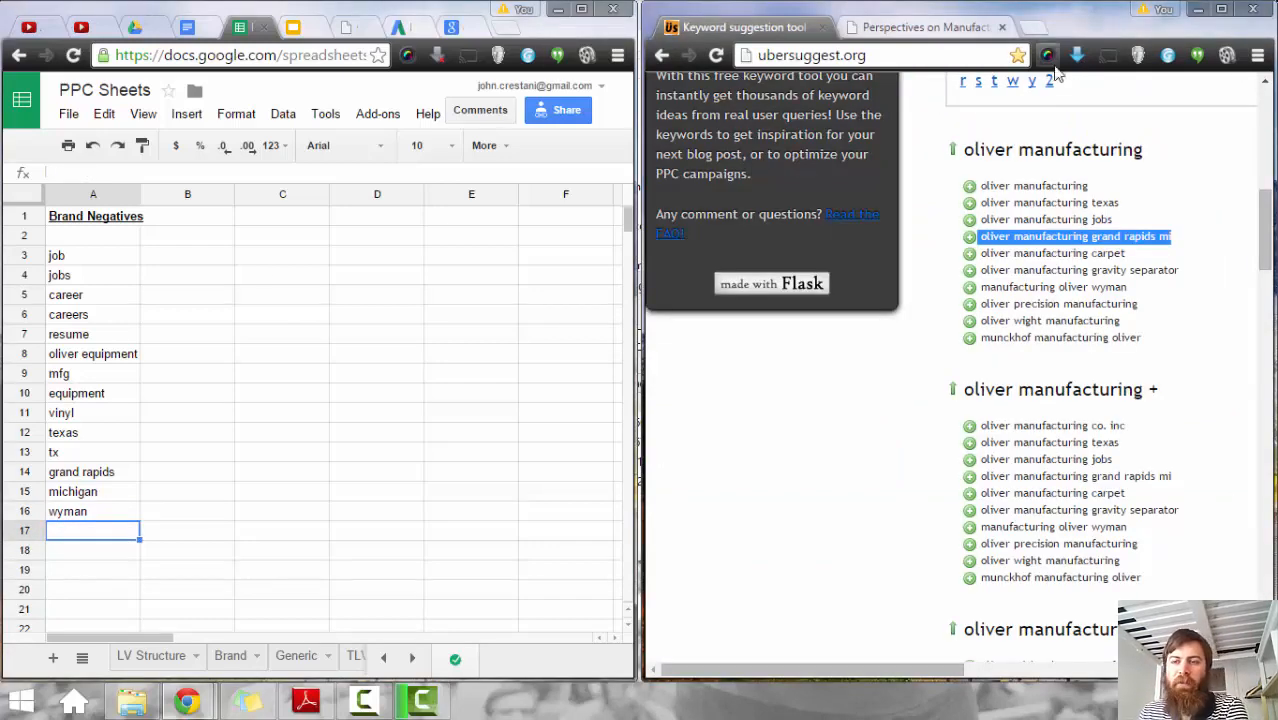
click(1165, 305)
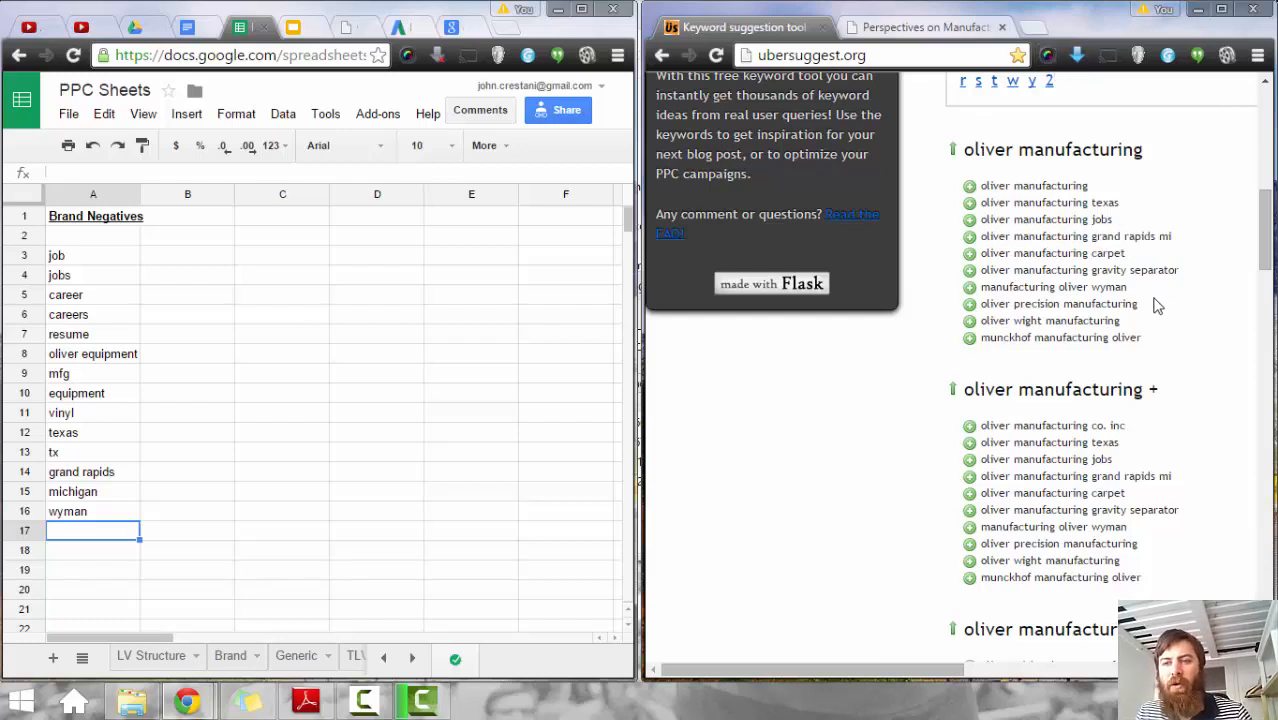
drag(1155, 315, 983, 305)
key(ctrl+c)
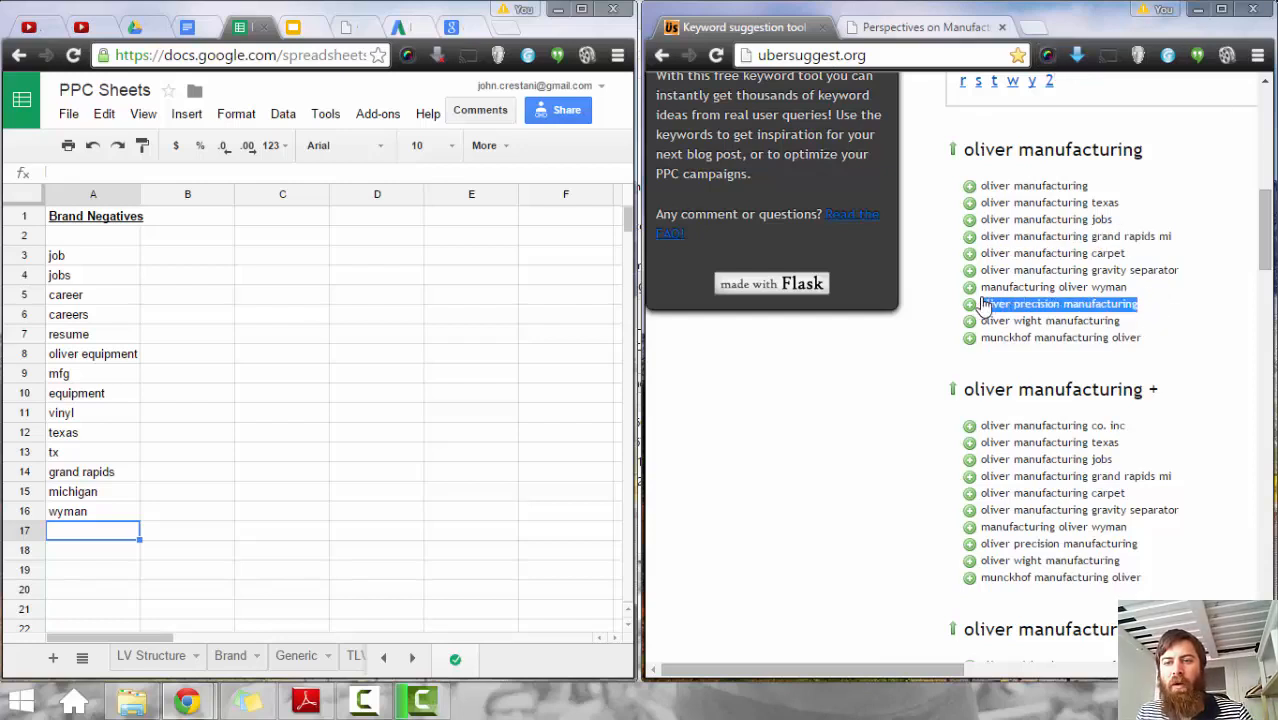
click(1048, 56)
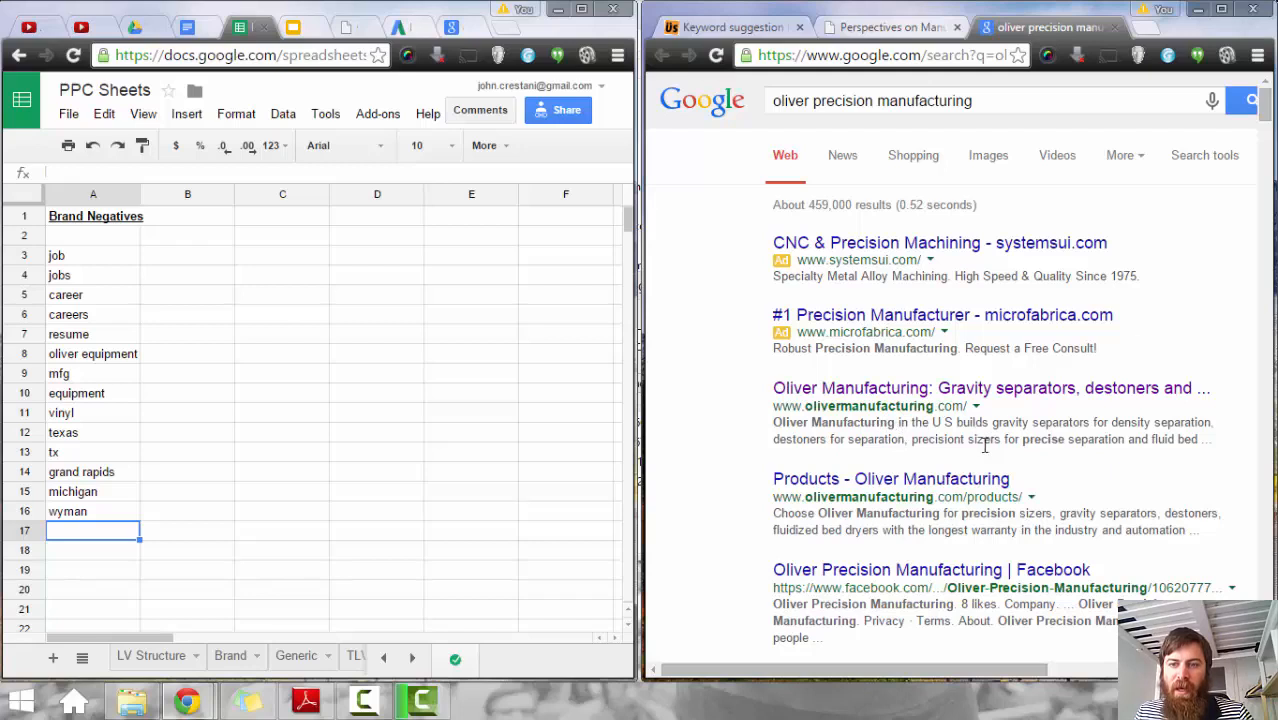
click(905, 398)
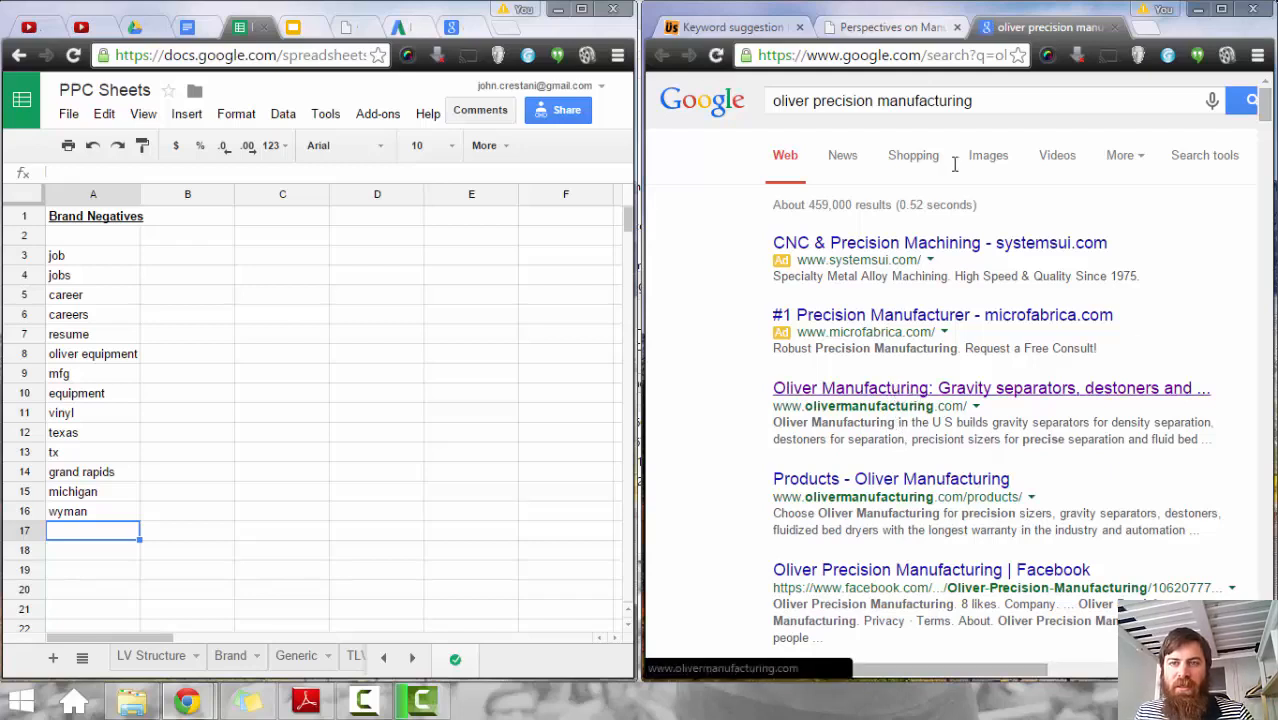
click(900, 27)
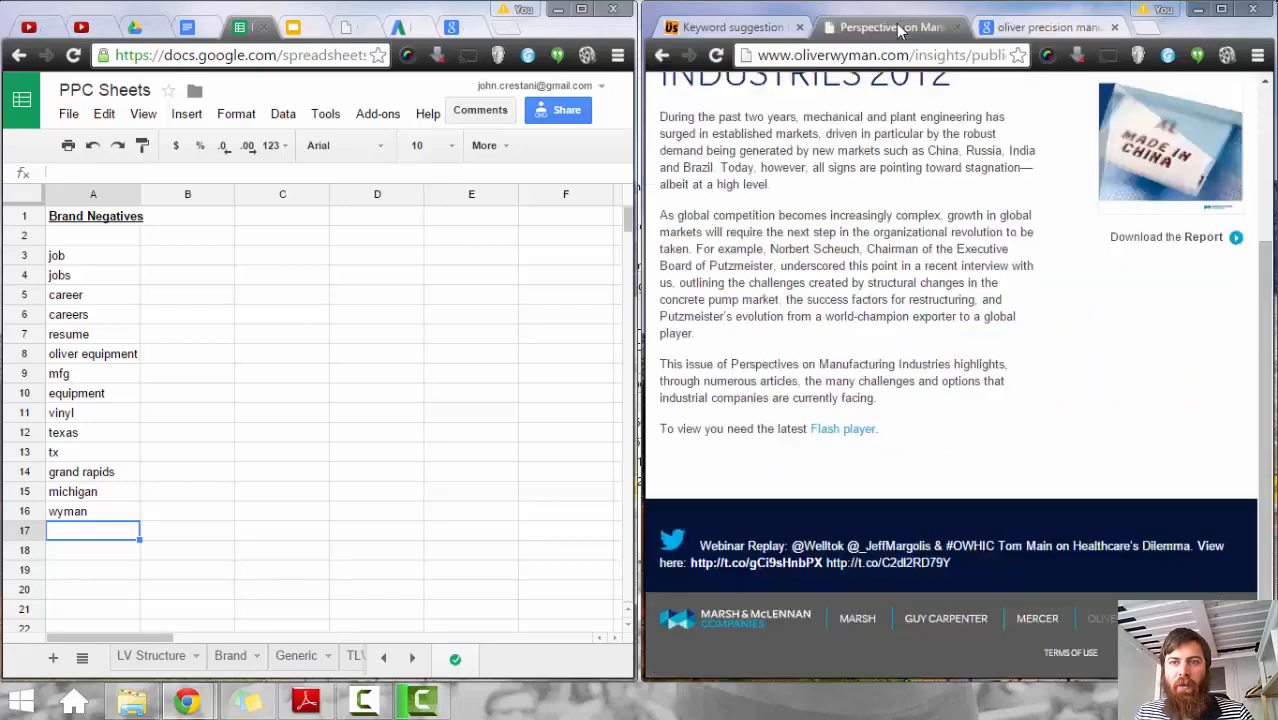
click(735, 27)
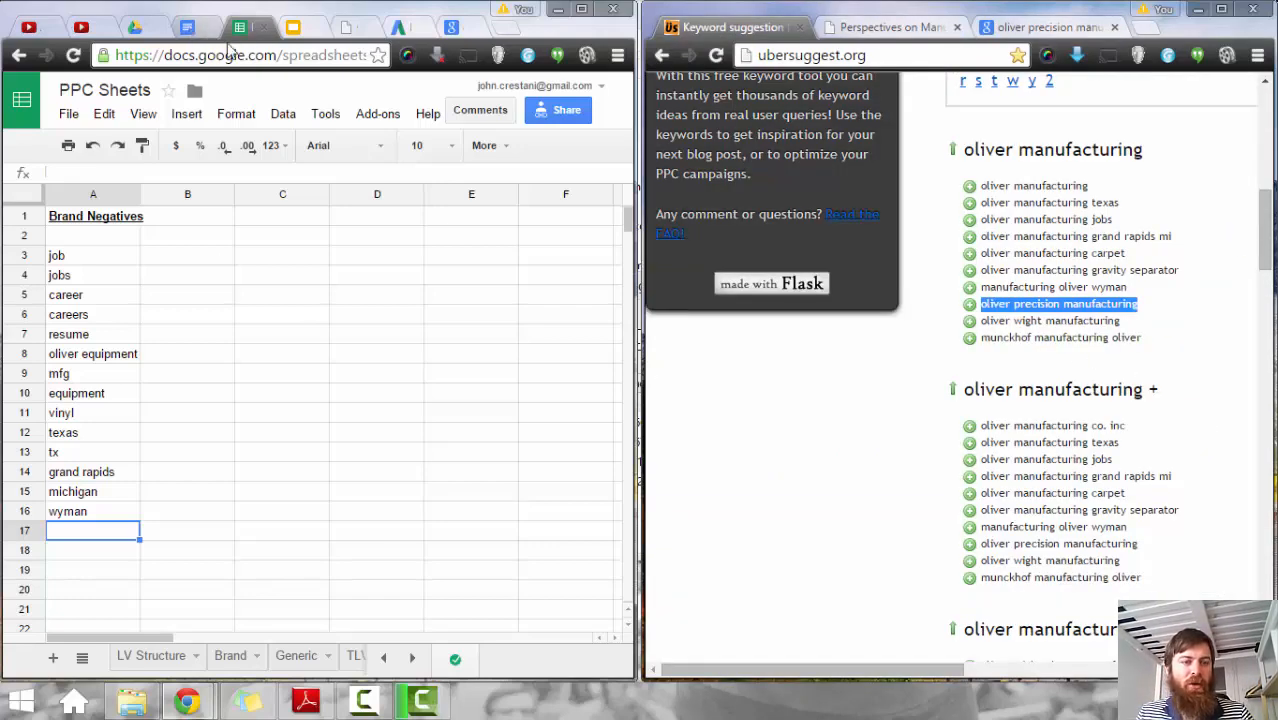
Step: Open the OM Brand sheet and paste the keyword "oliver precision manufacturing" into C7
click(414, 660)
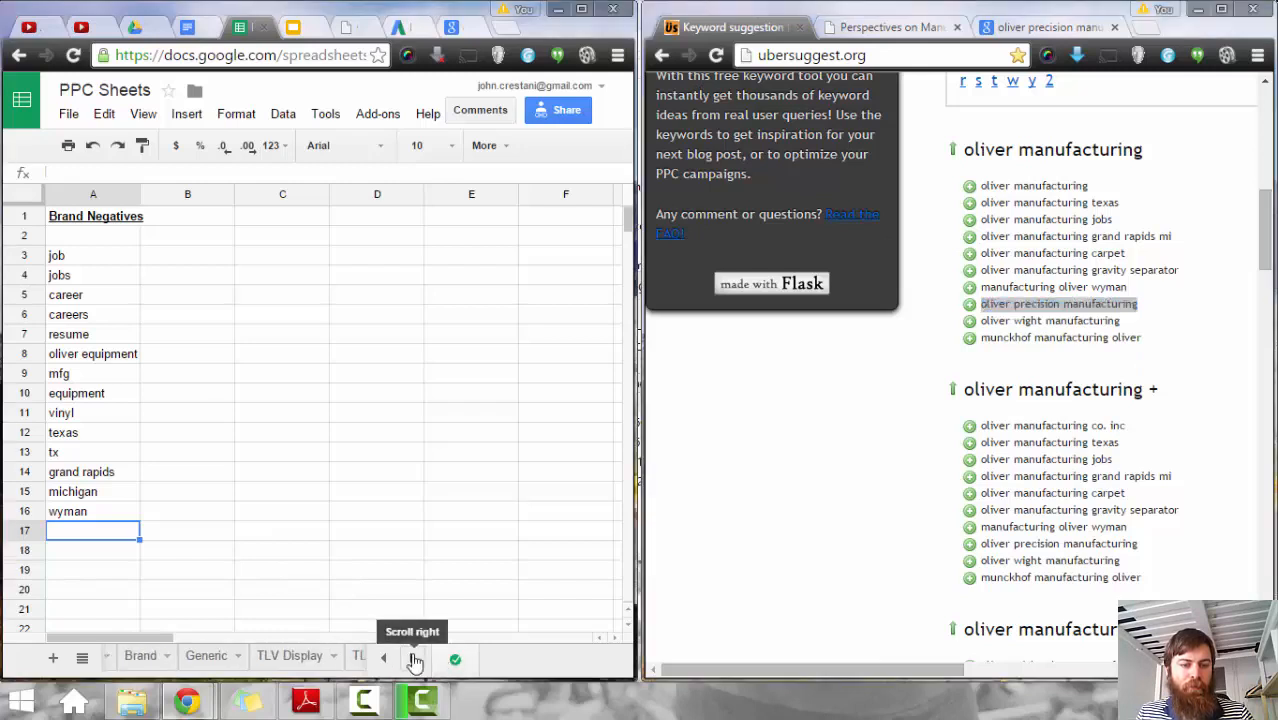
click(413, 660)
click(413, 660)
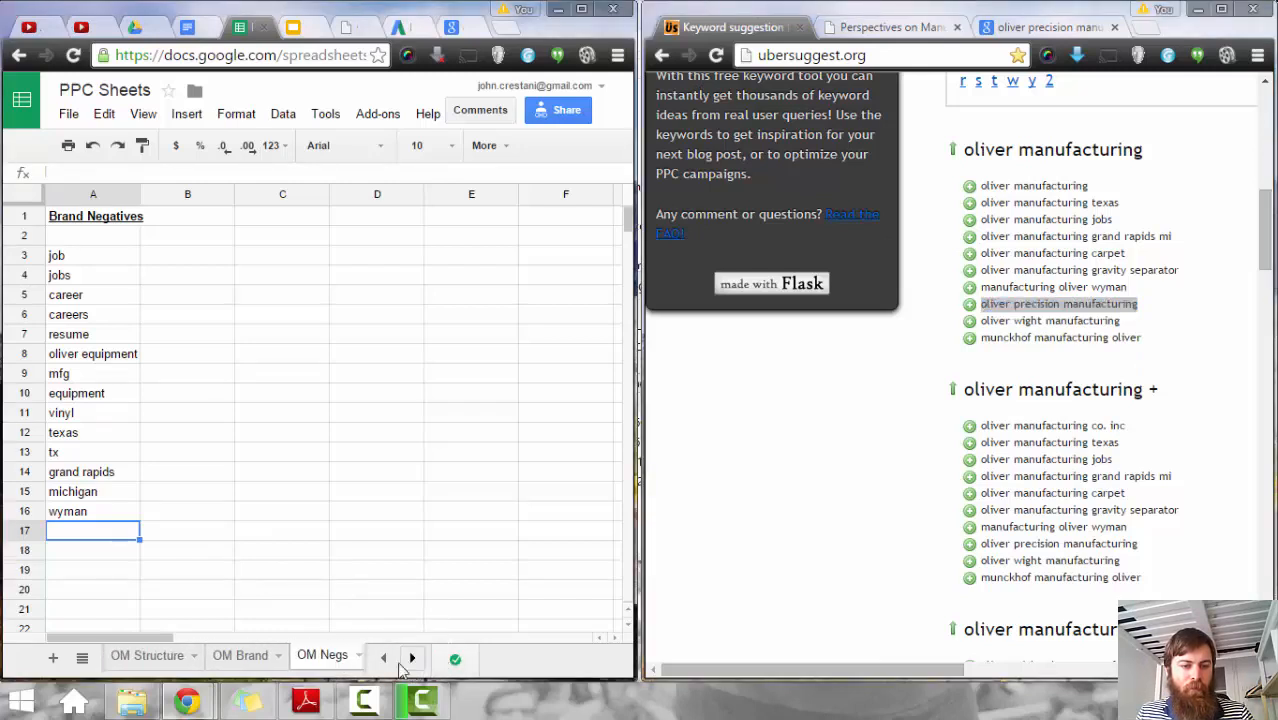
click(245, 656)
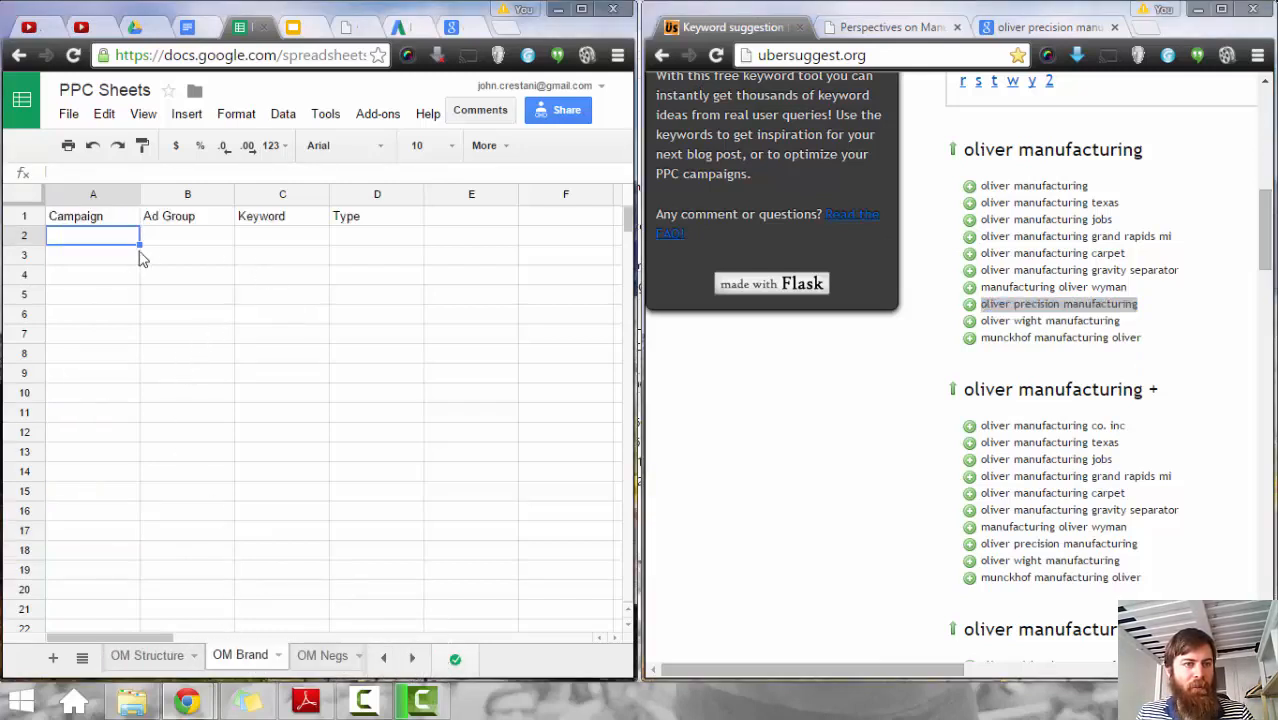
click(179, 244)
click(273, 242)
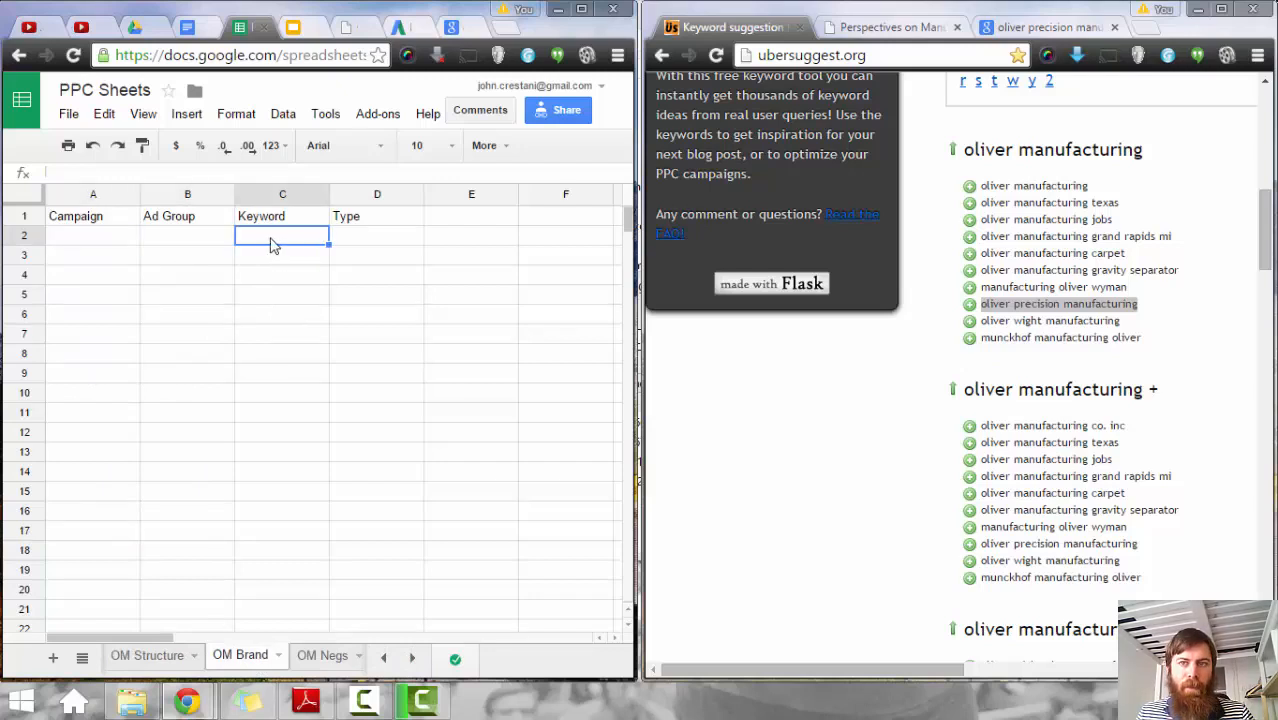
click(268, 336)
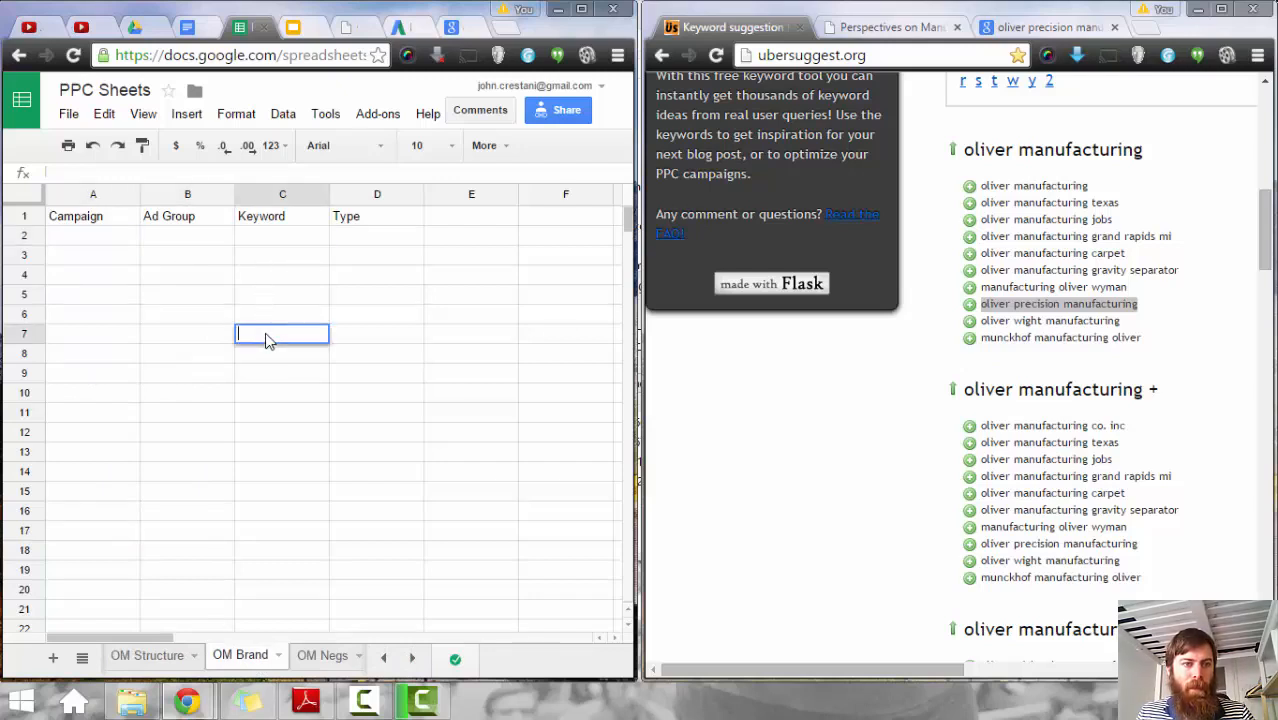
key(ctrl+v)
click(334, 414)
Step: Widen the window showing Keyword Planner, copy the full product or service list from its search settings, and leave the search unchanged
click(400, 27)
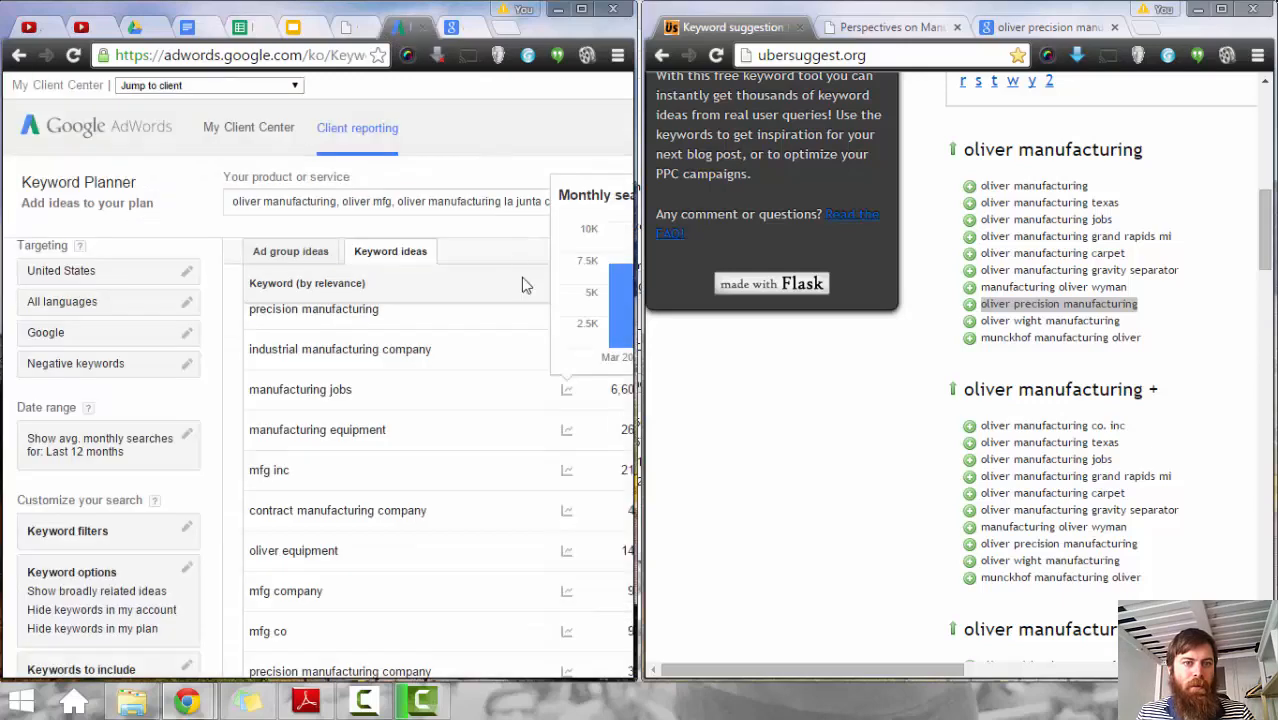
drag(1025, 298, 1112, 298)
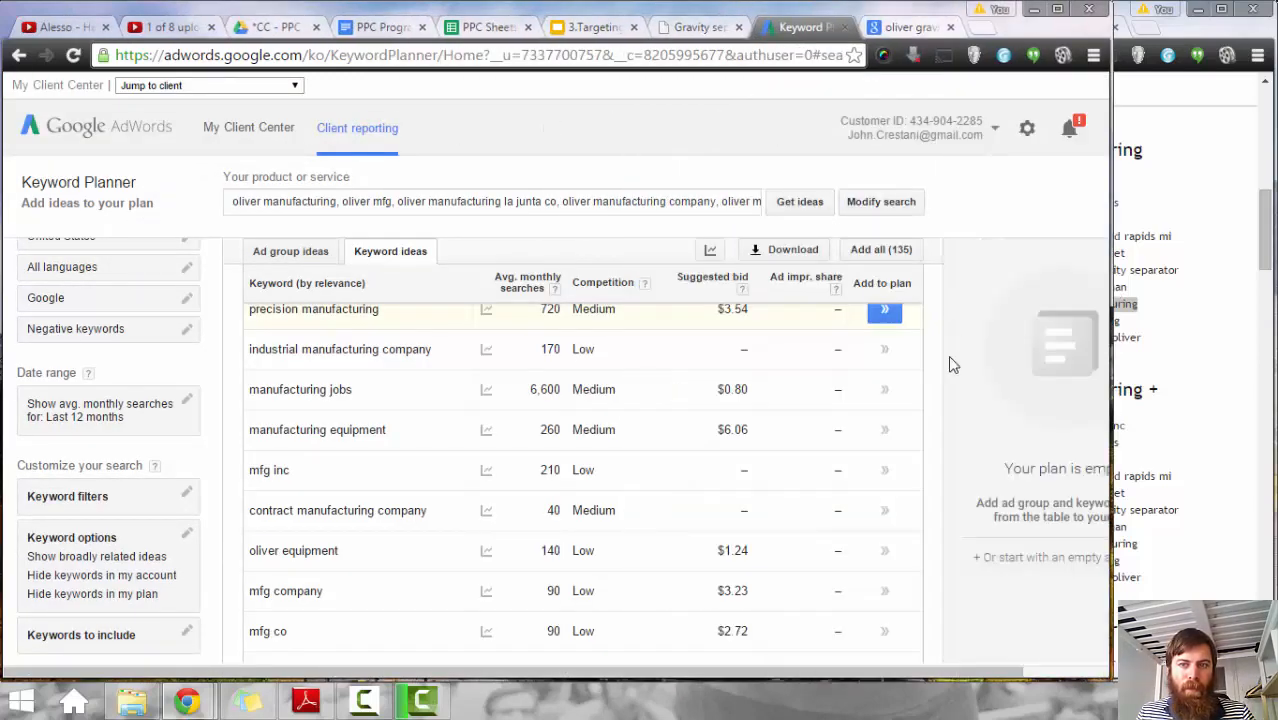
scroll(927, 362, up, 10)
scroll(927, 362, down, 2)
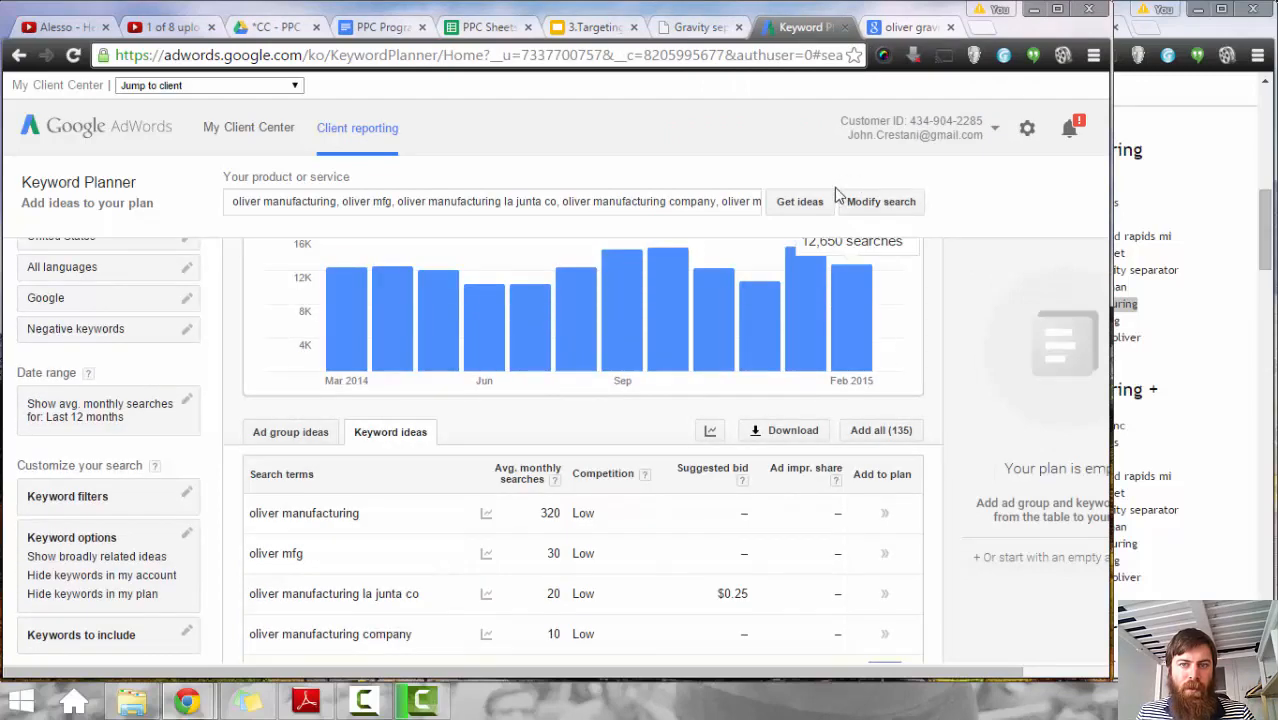
click(881, 201)
click(458, 398)
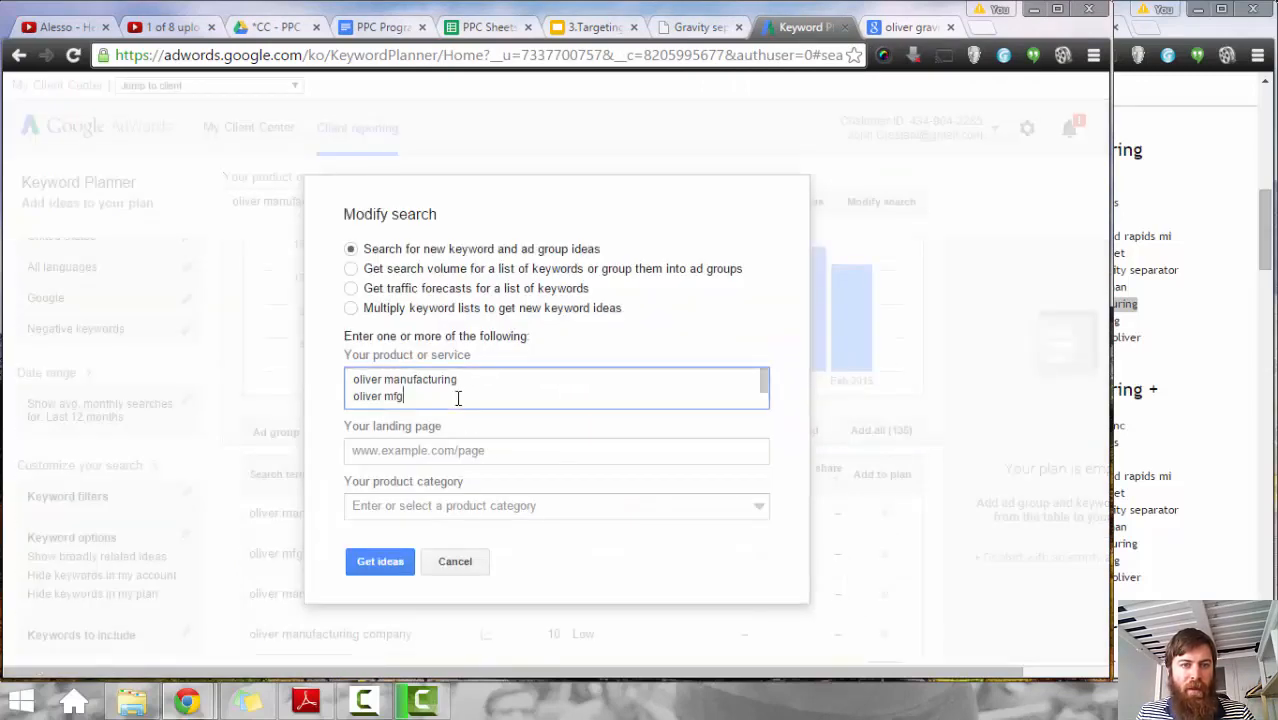
key(ctrl+a)
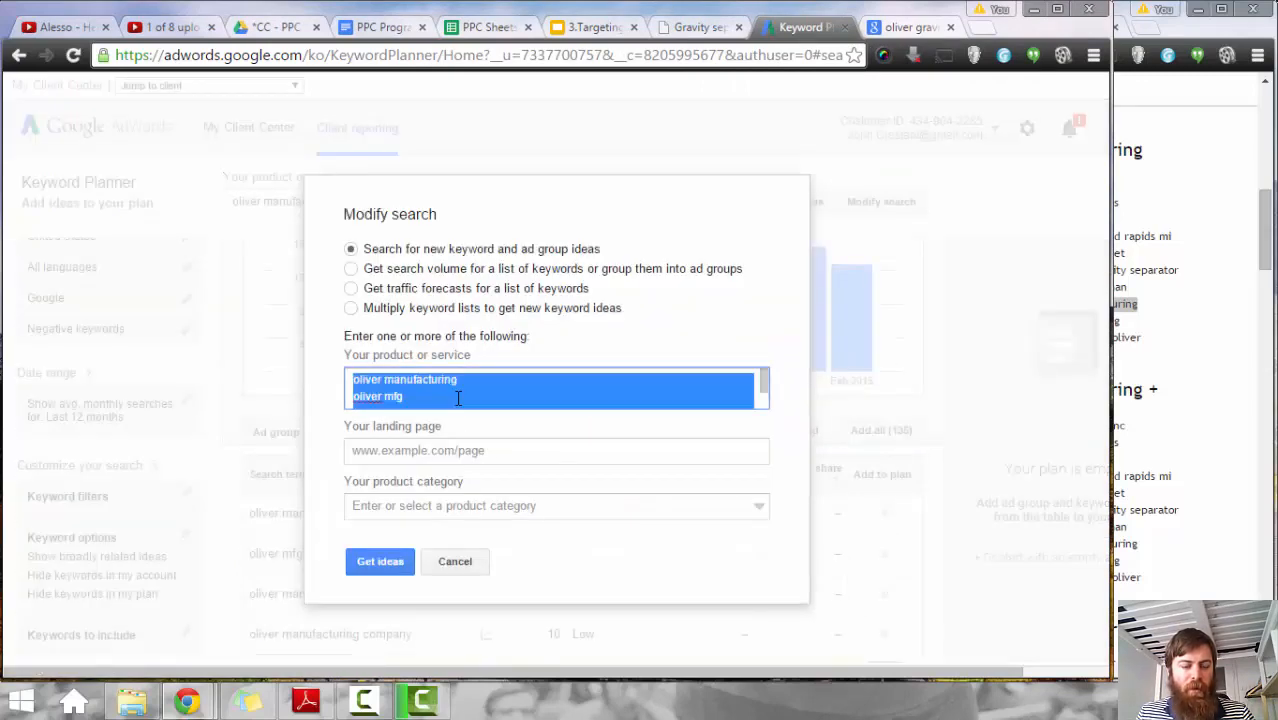
click(456, 562)
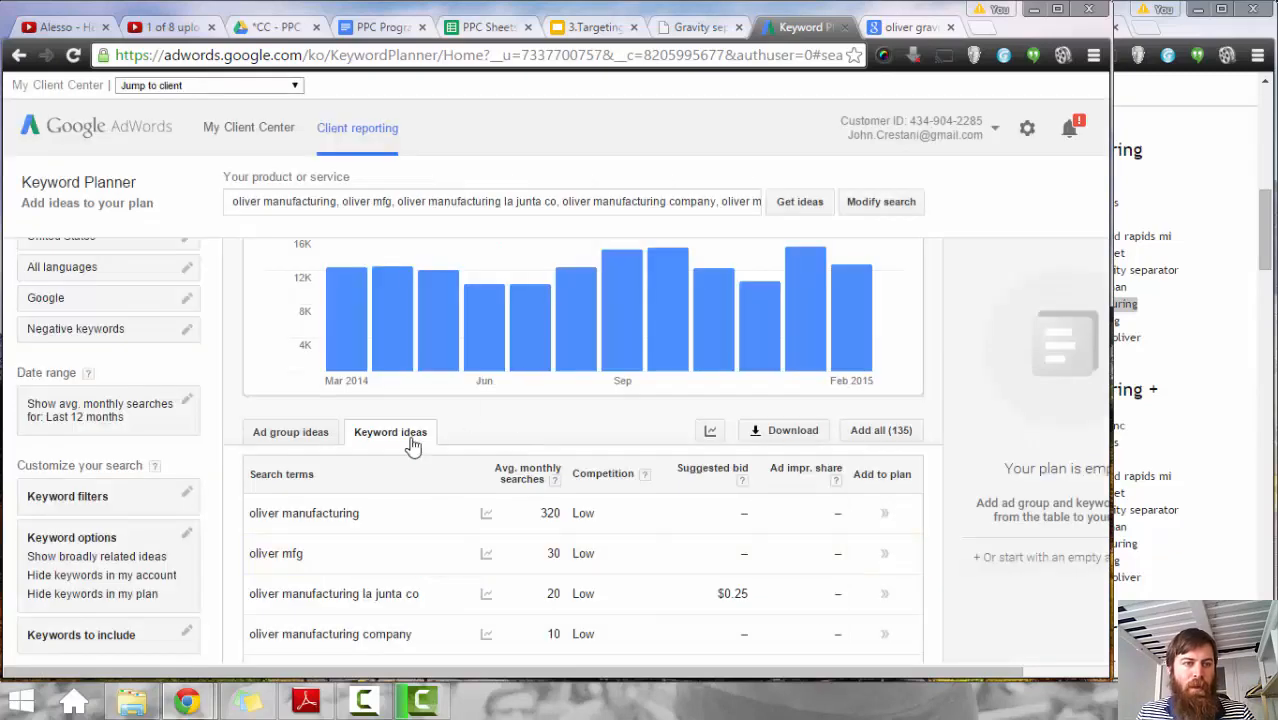
Step: Paste the copied Oliver Manufacturing keywords into the Keyword column of OM Brand, starting at C2
click(476, 30)
click(276, 242)
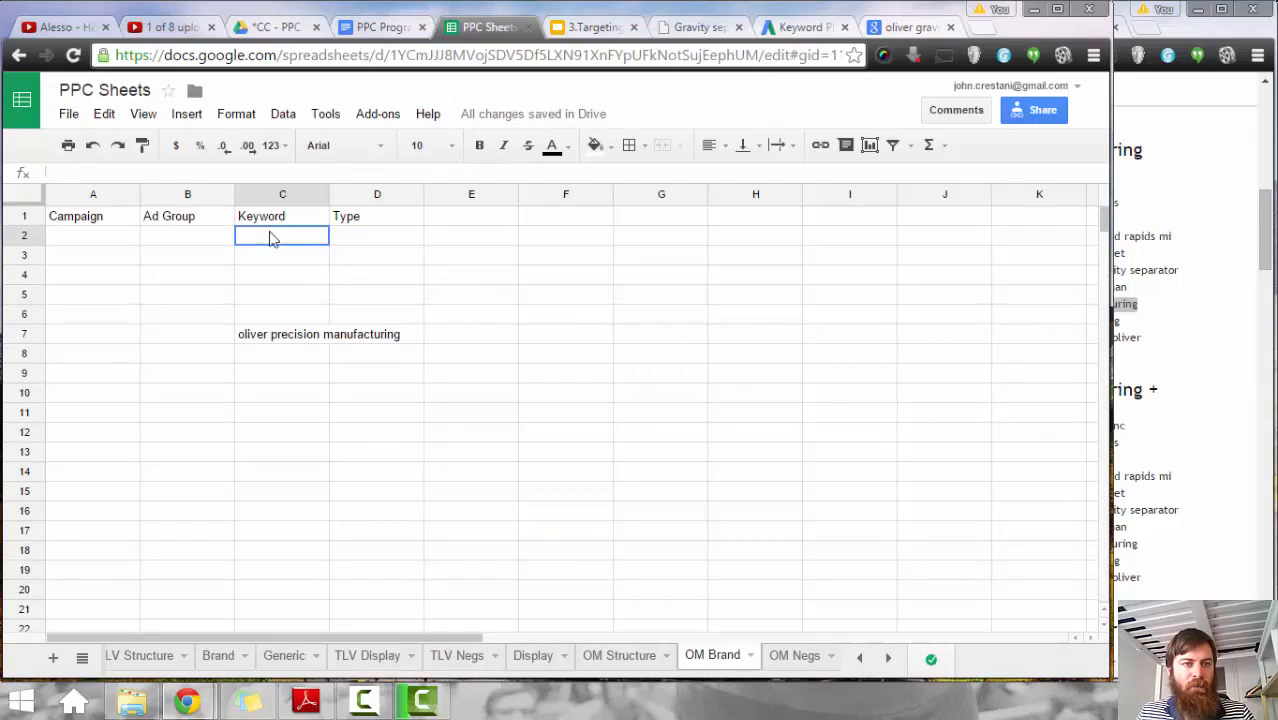
text(oliver manufacturing oliver mfg oliver manufacturing la junta co oliver manufacturing company oliver manufacturing co)
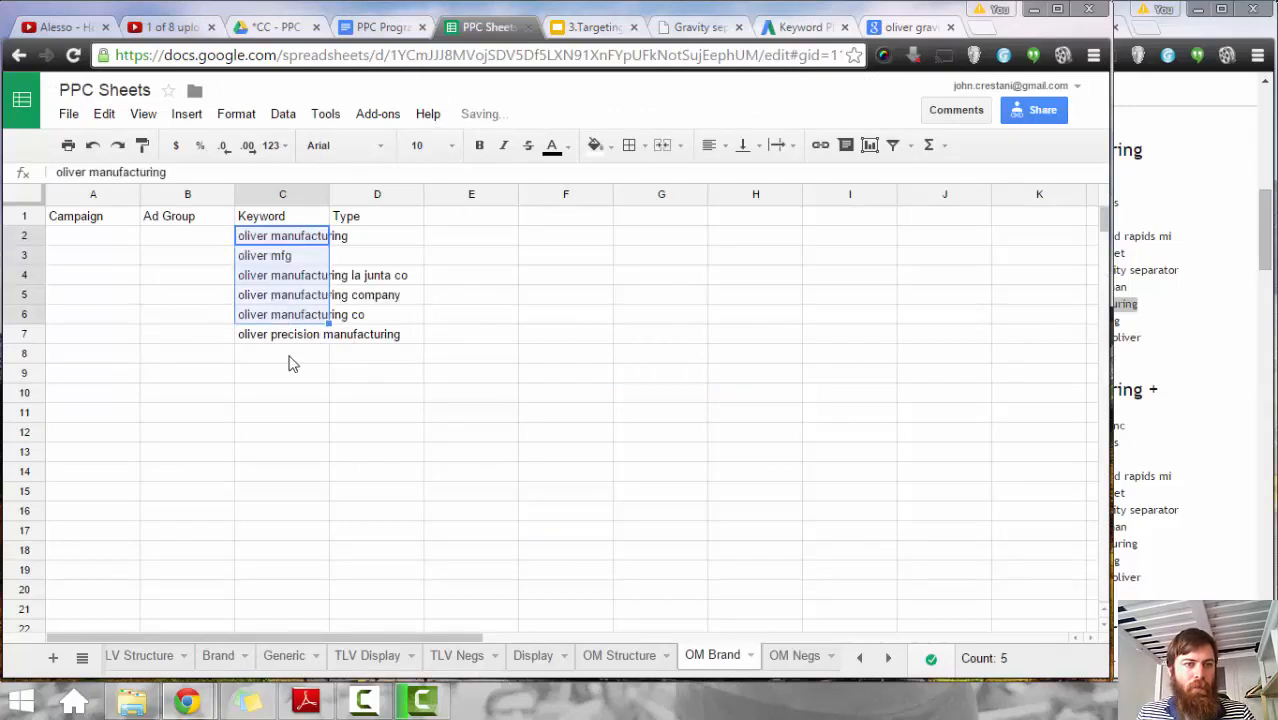
click(288, 360)
Step: Delete "oliver mfg" from C3 and move "oliver precision manufacturing" from C7 into C3
click(282, 259)
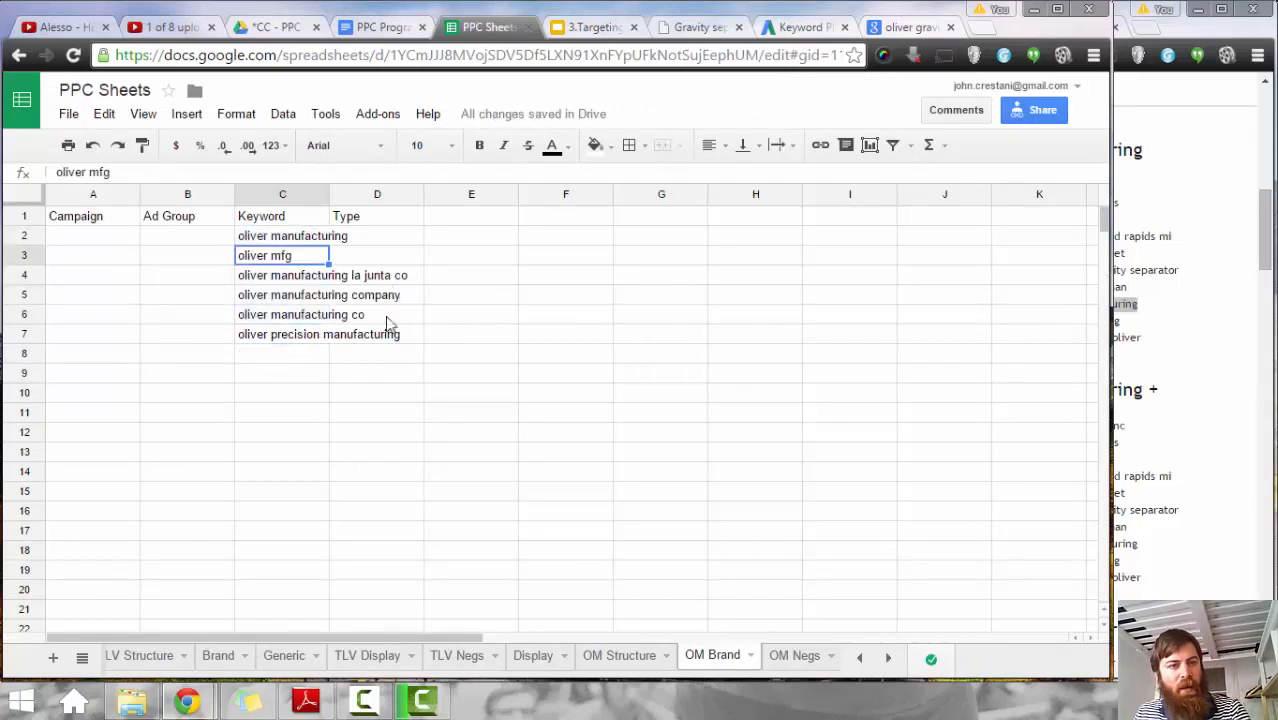
key(Delete)
click(320, 393)
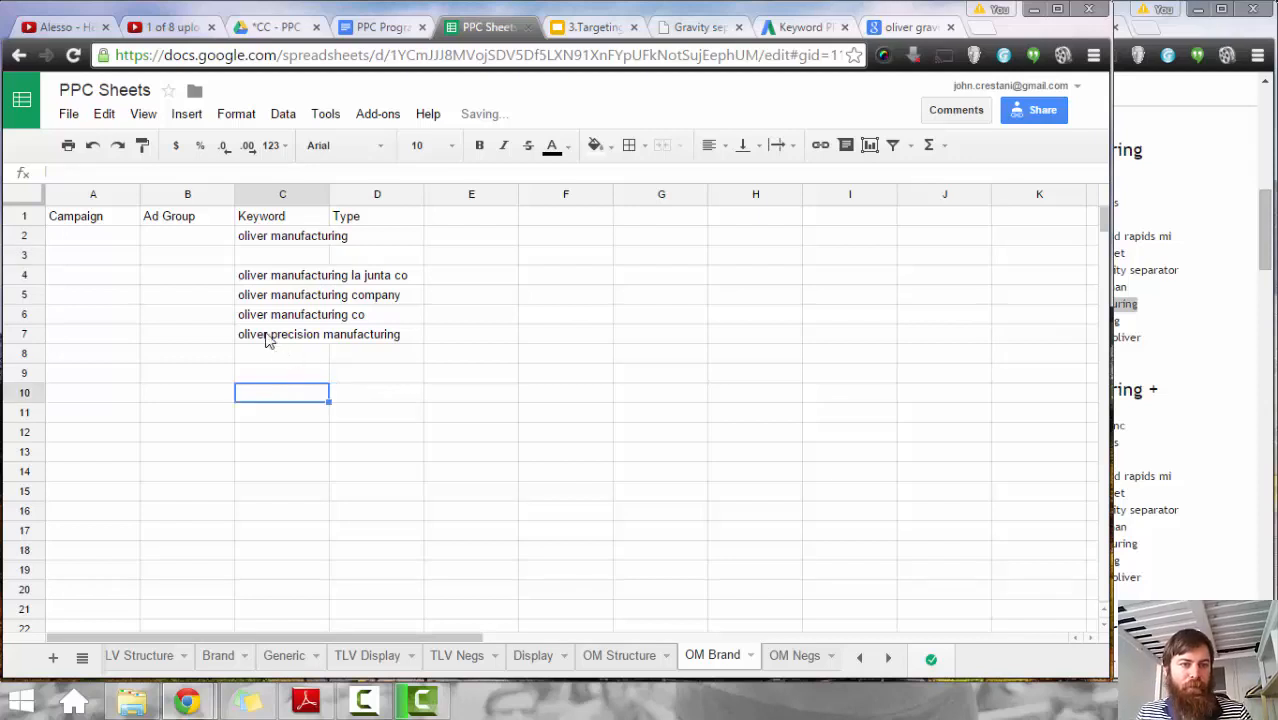
click(270, 336)
click(268, 257)
text(oliver precision manufacturing)
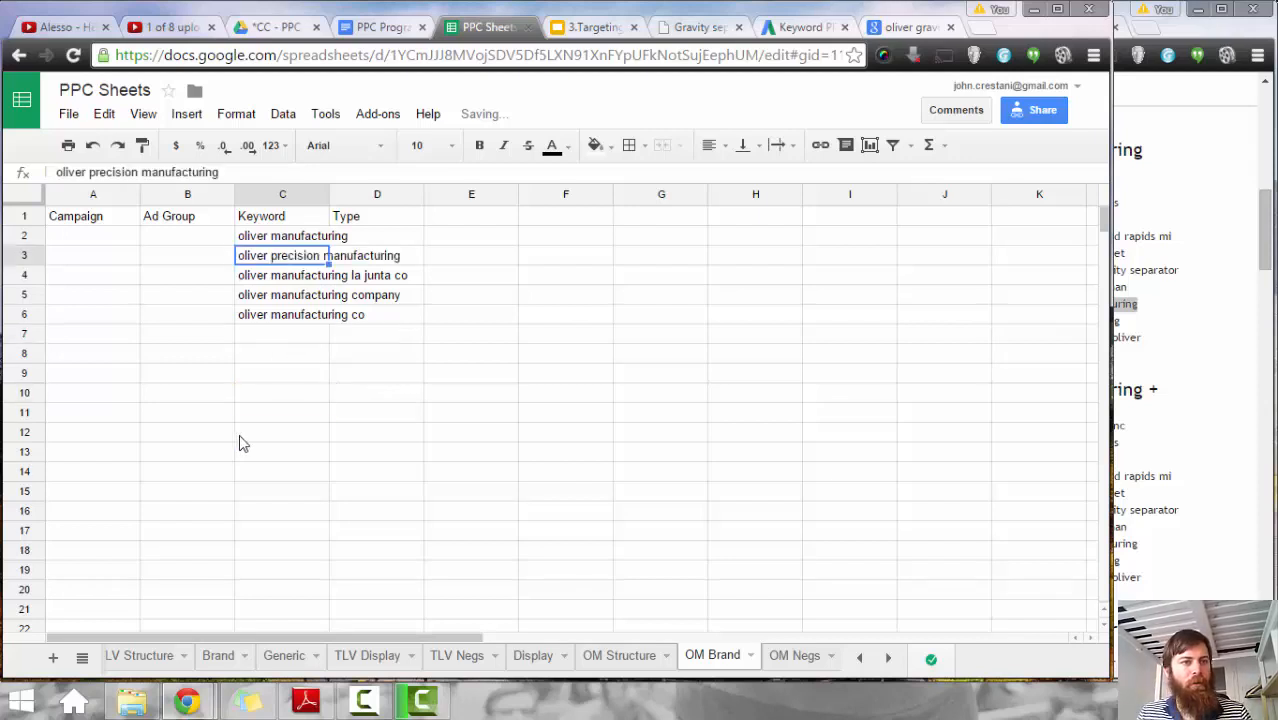
click(240, 442)
Step: Enter campaign "OM - Brand" in A2 and ad group "Oliver Manufacturing" in B2 of OM Brand, and widen column B to fit
click(115, 238)
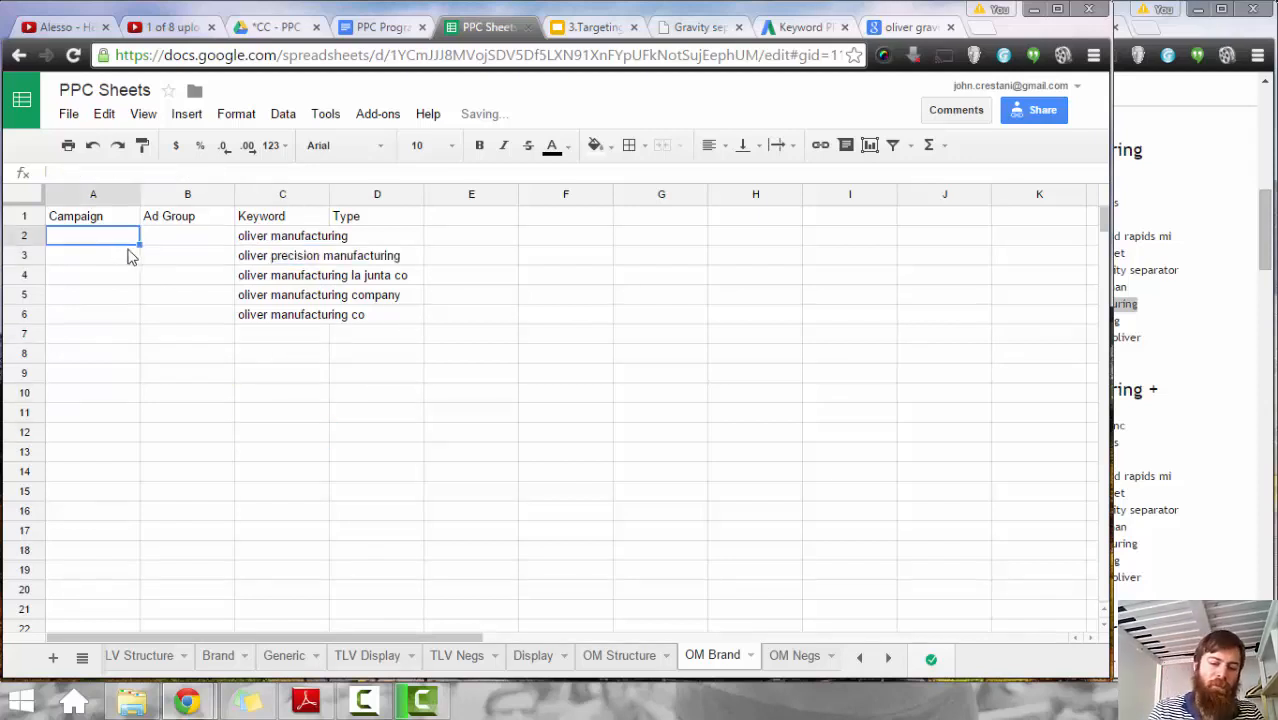
text(OM)
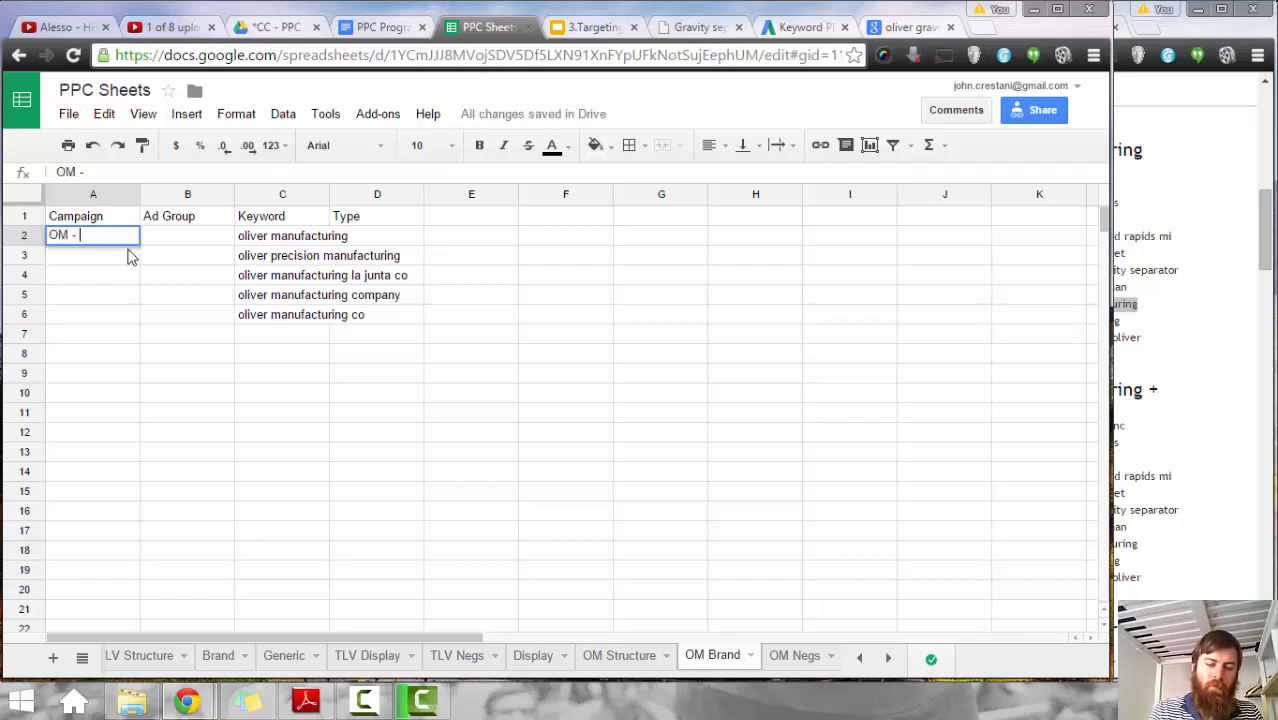
text( - Brand)
key(Tab)
text(O)
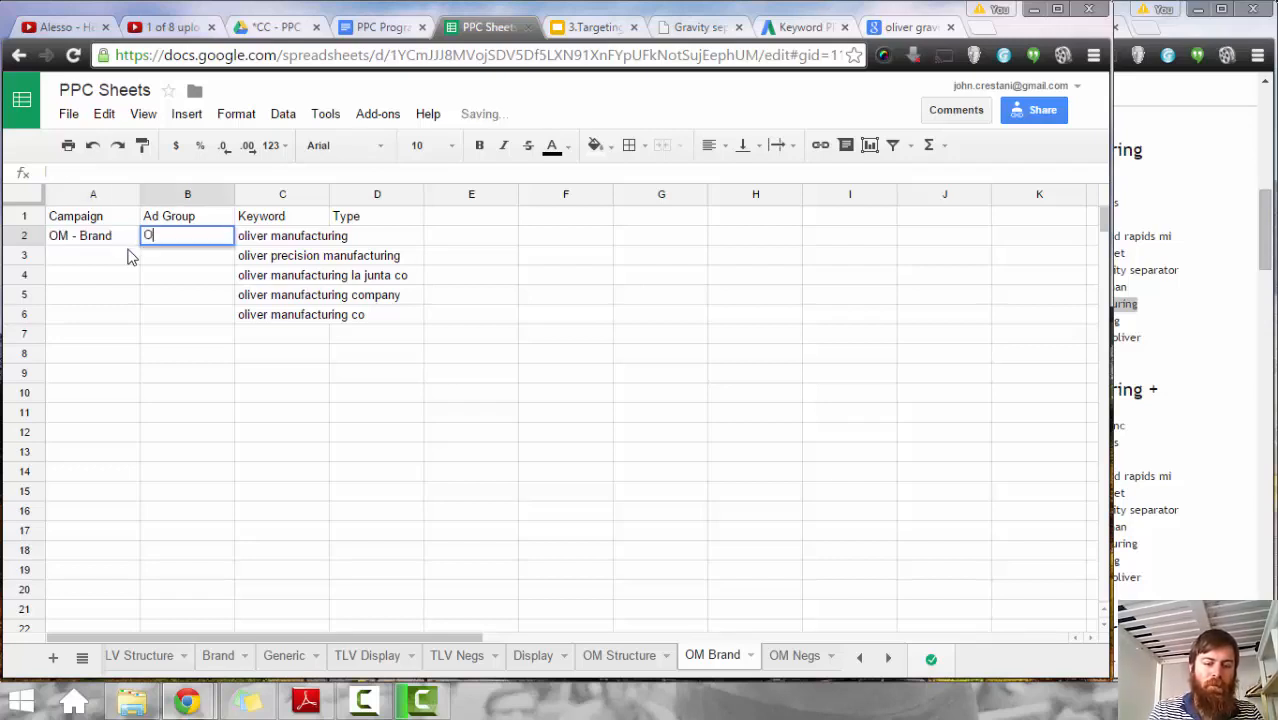
text(liver Manufact)
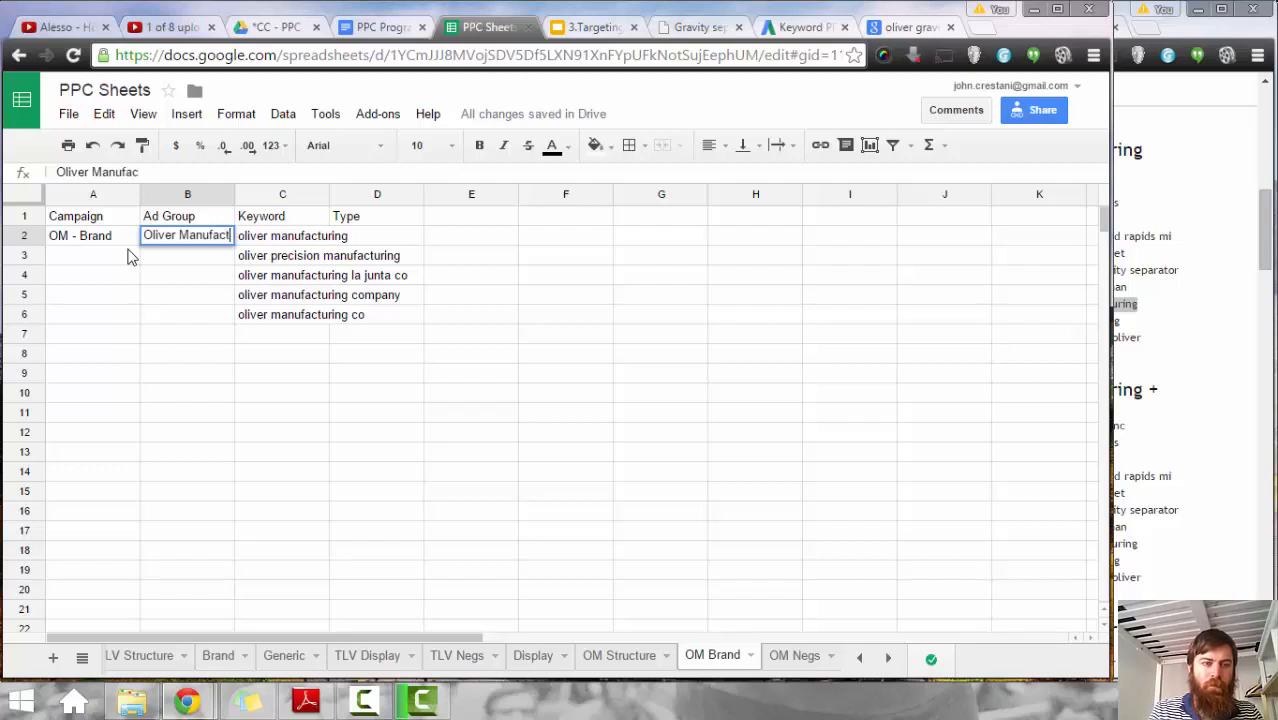
text(uring)
click(128, 257)
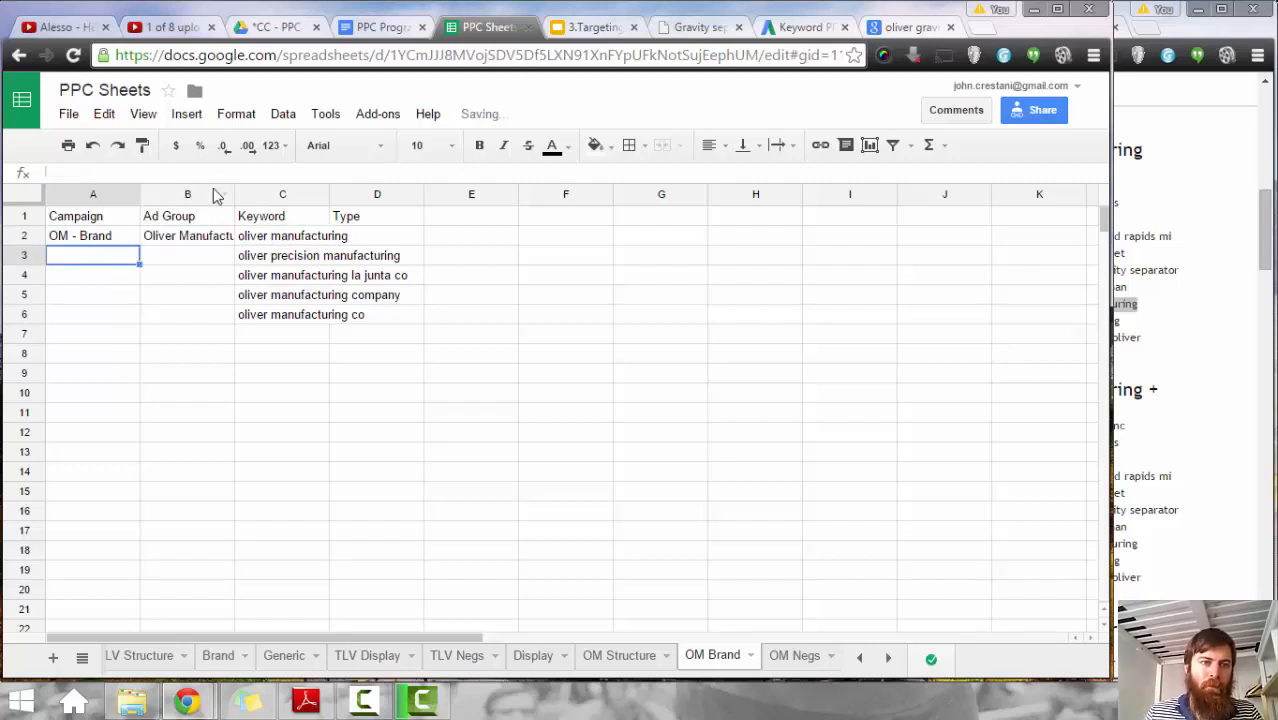
drag(234, 192, 258, 194)
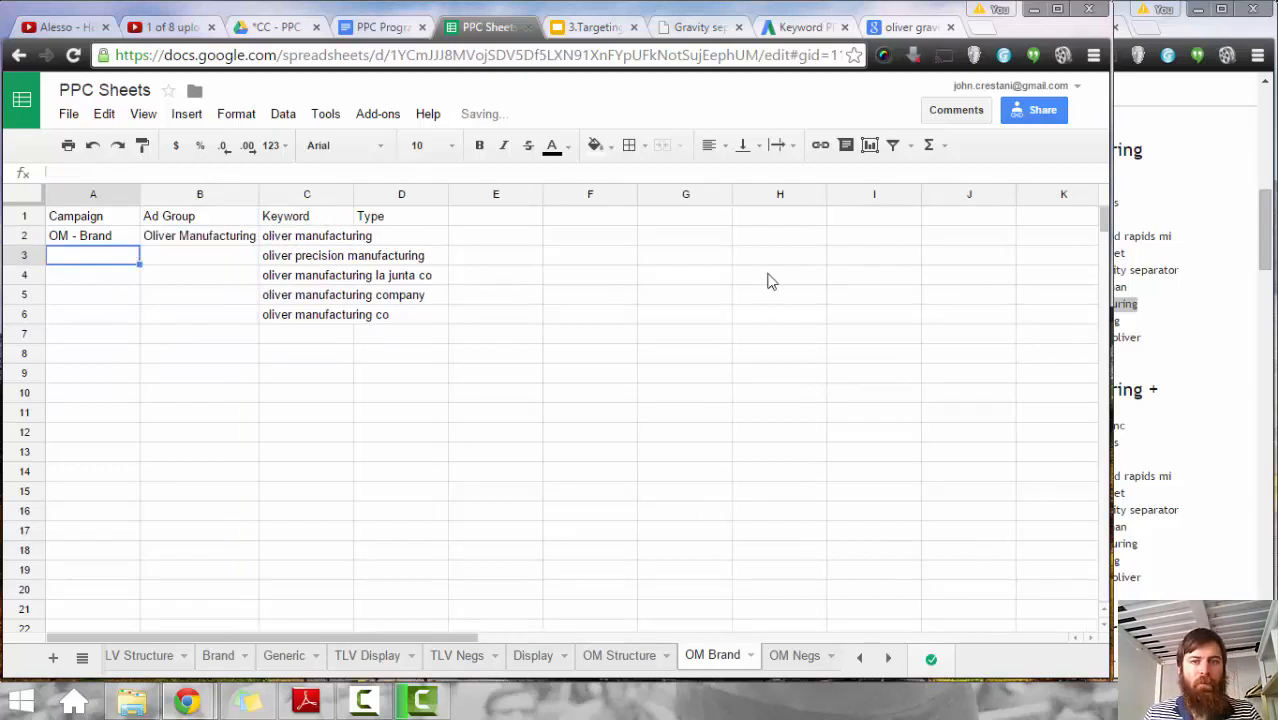
Step: Narrow the spreadsheet window so it sits side by side with the Ubersuggest keyword suggestions
click(1117, 87)
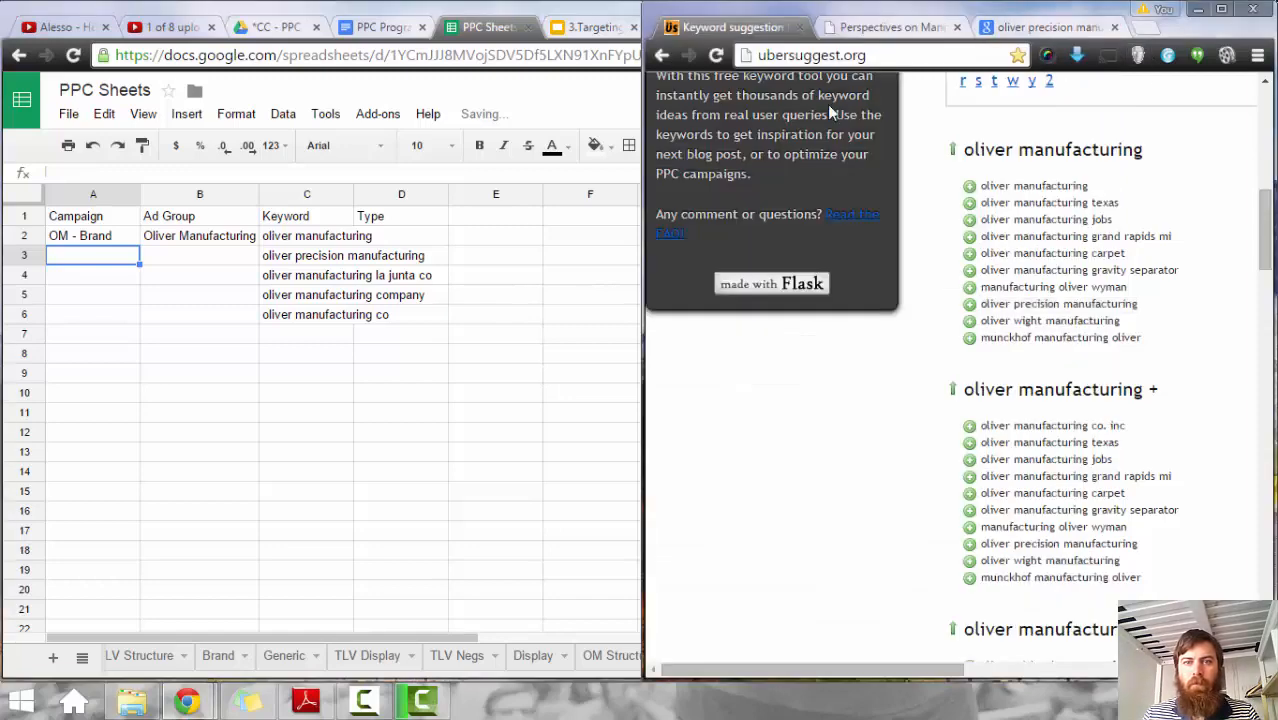
click(541, 341)
drag(1117, 174, 640, 179)
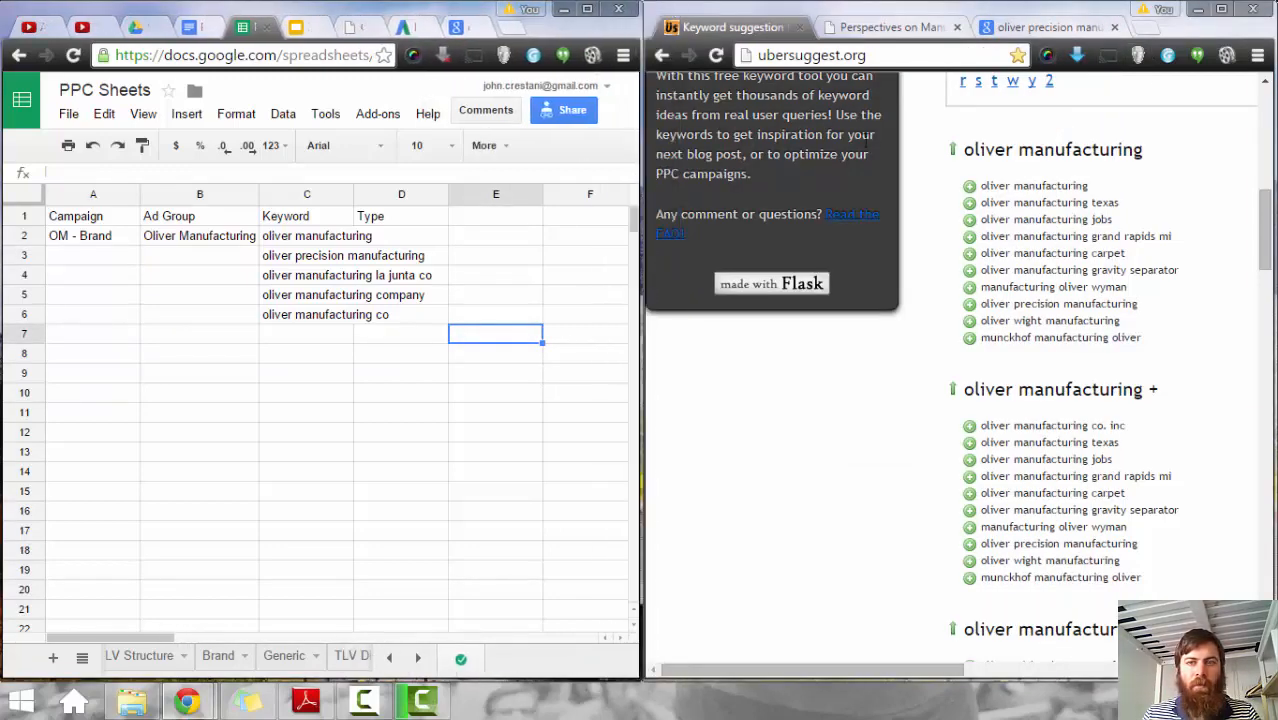
Step: Replace "oliver mfg" with "oliver precision manufacturing" in Keyword Planner's product or service list and get new ideas, keeping both windows side by side
click(418, 27)
click(393, 203)
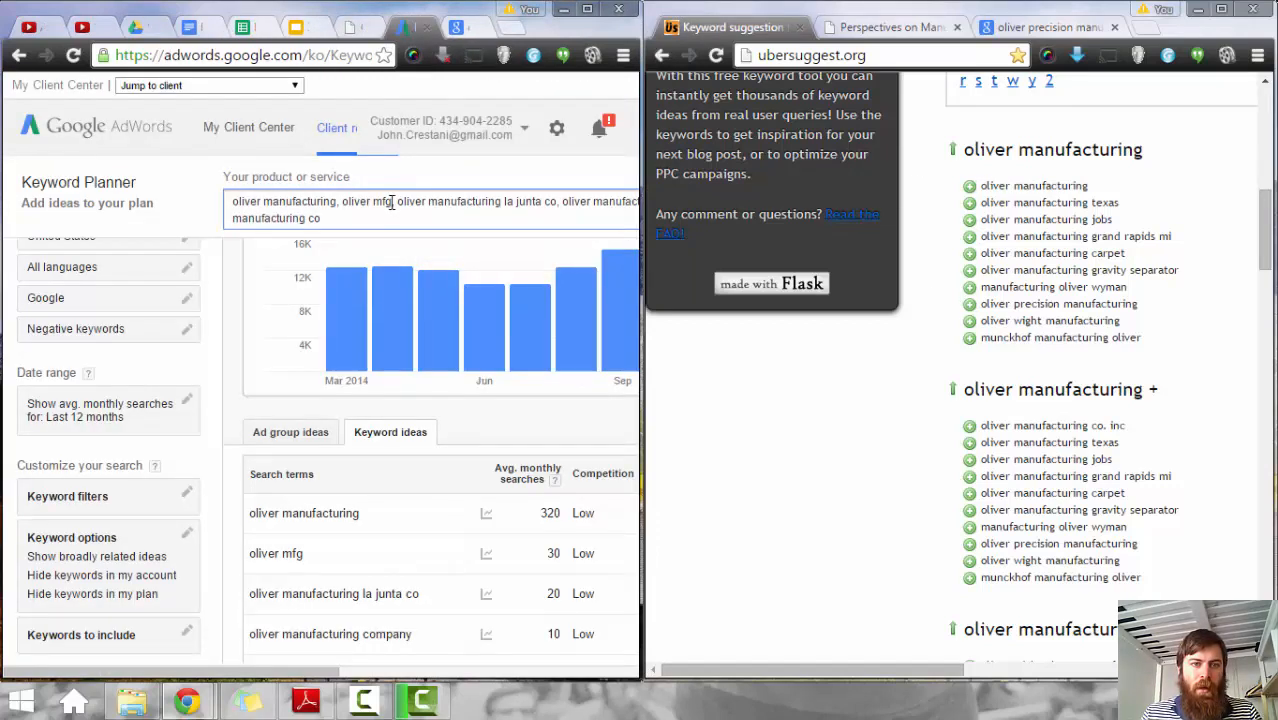
text(precision)
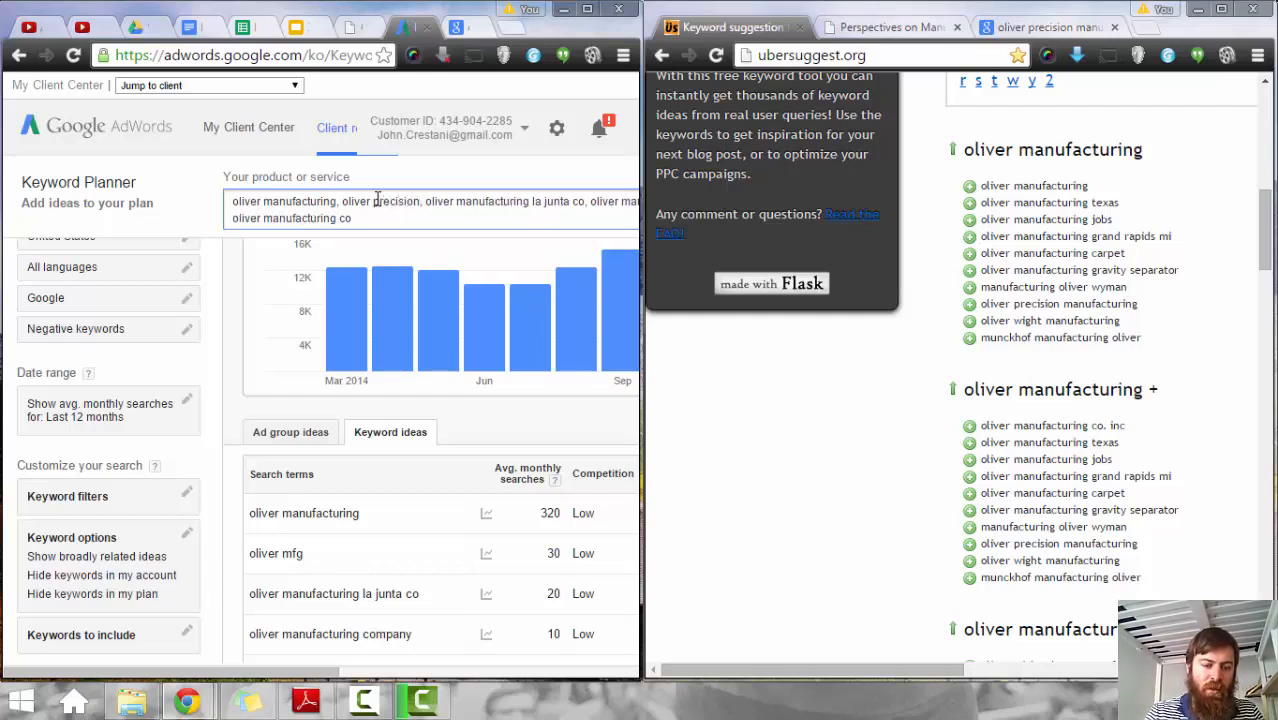
text( manufactur)
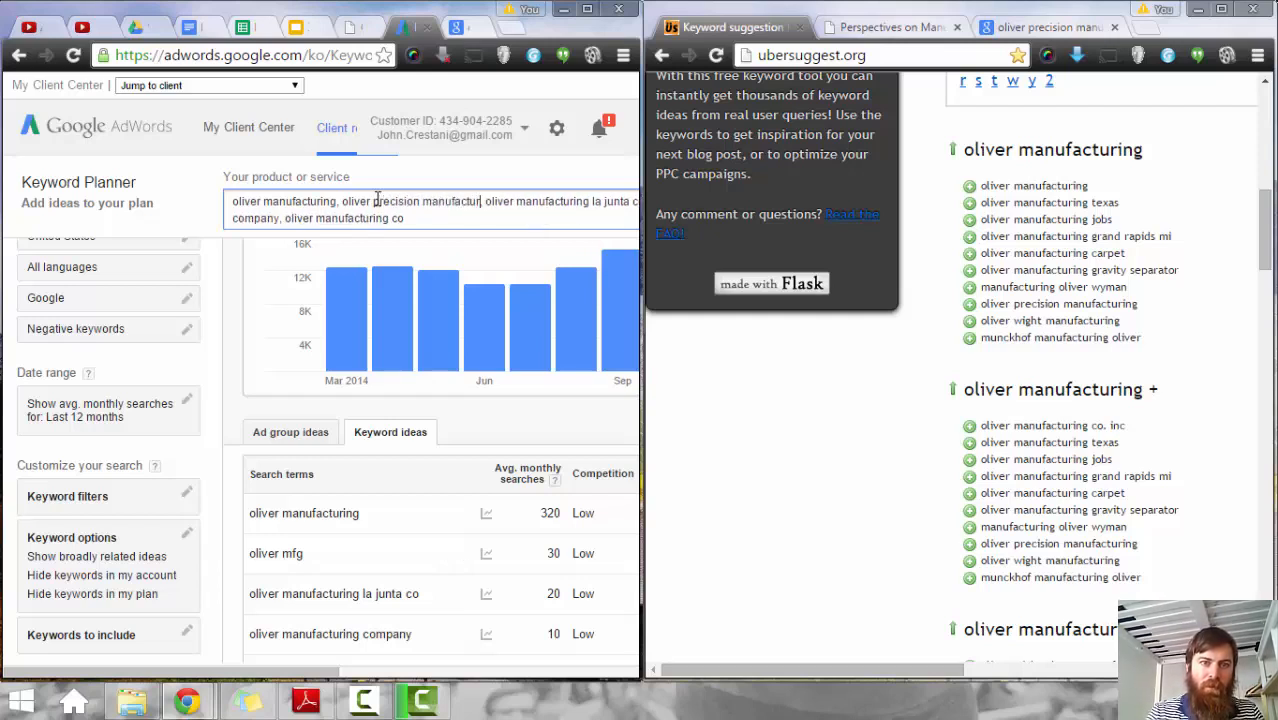
text(ing)
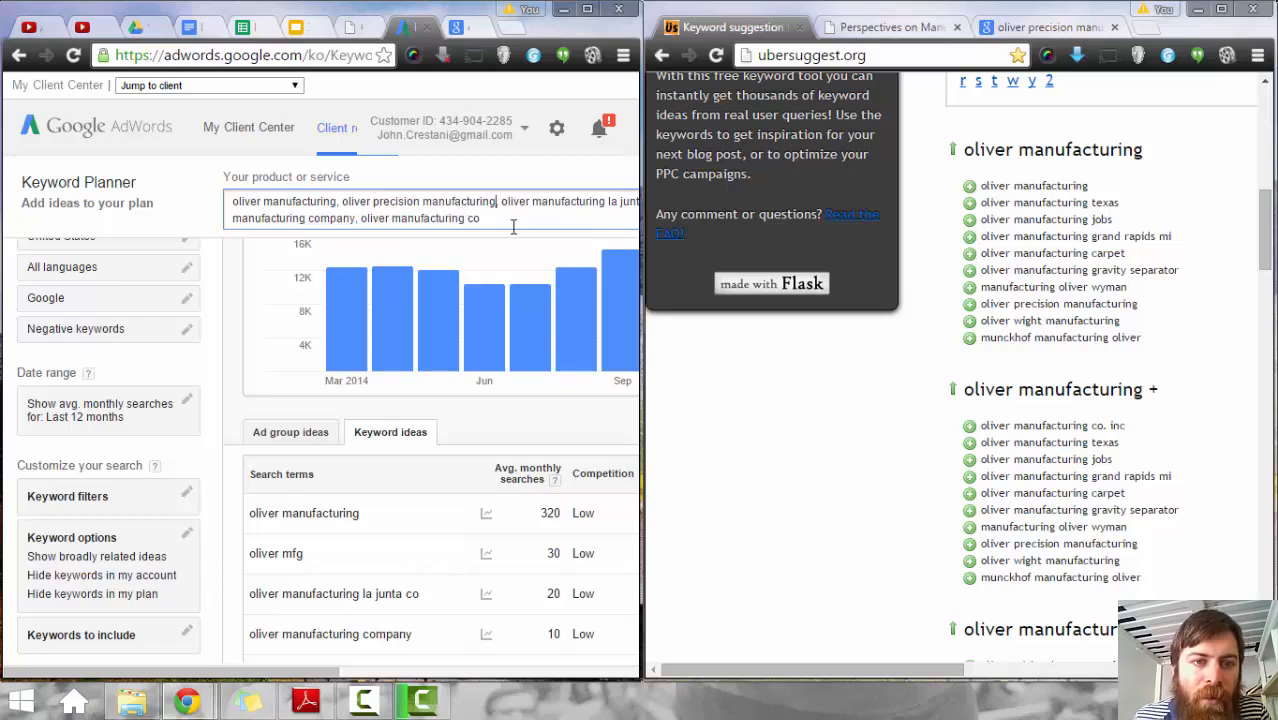
click(547, 170)
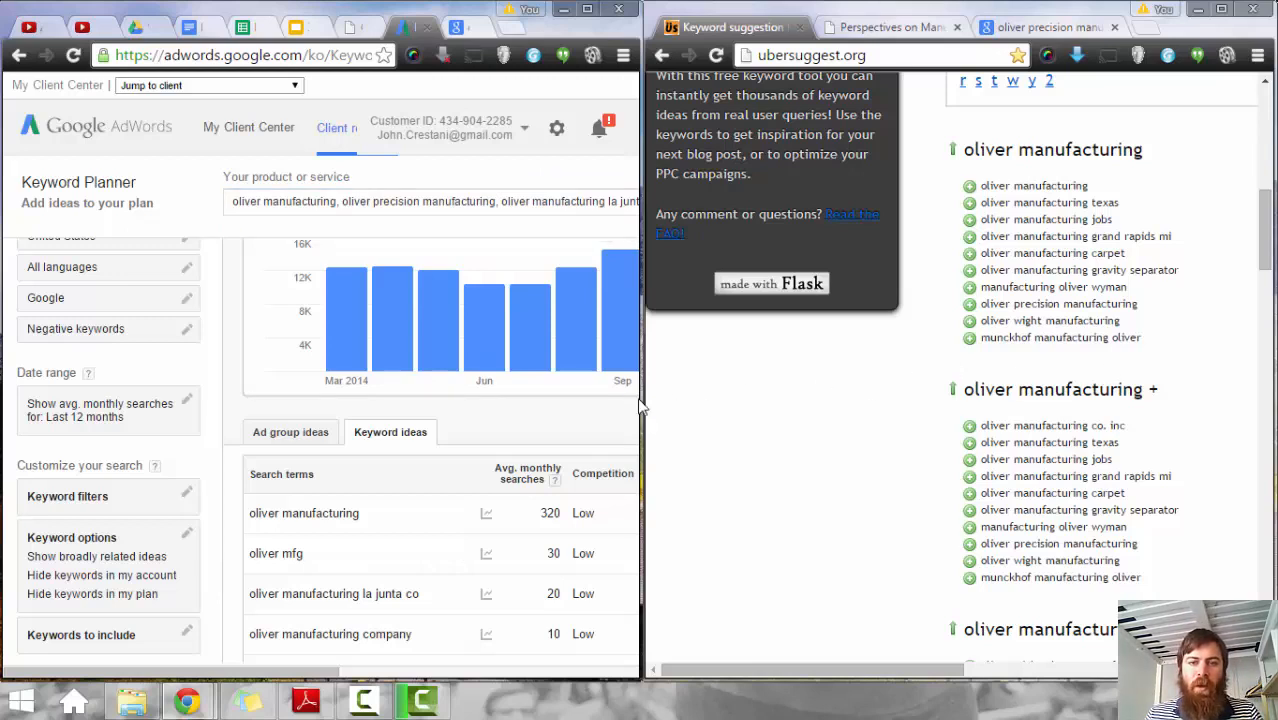
drag(644, 398, 1008, 395)
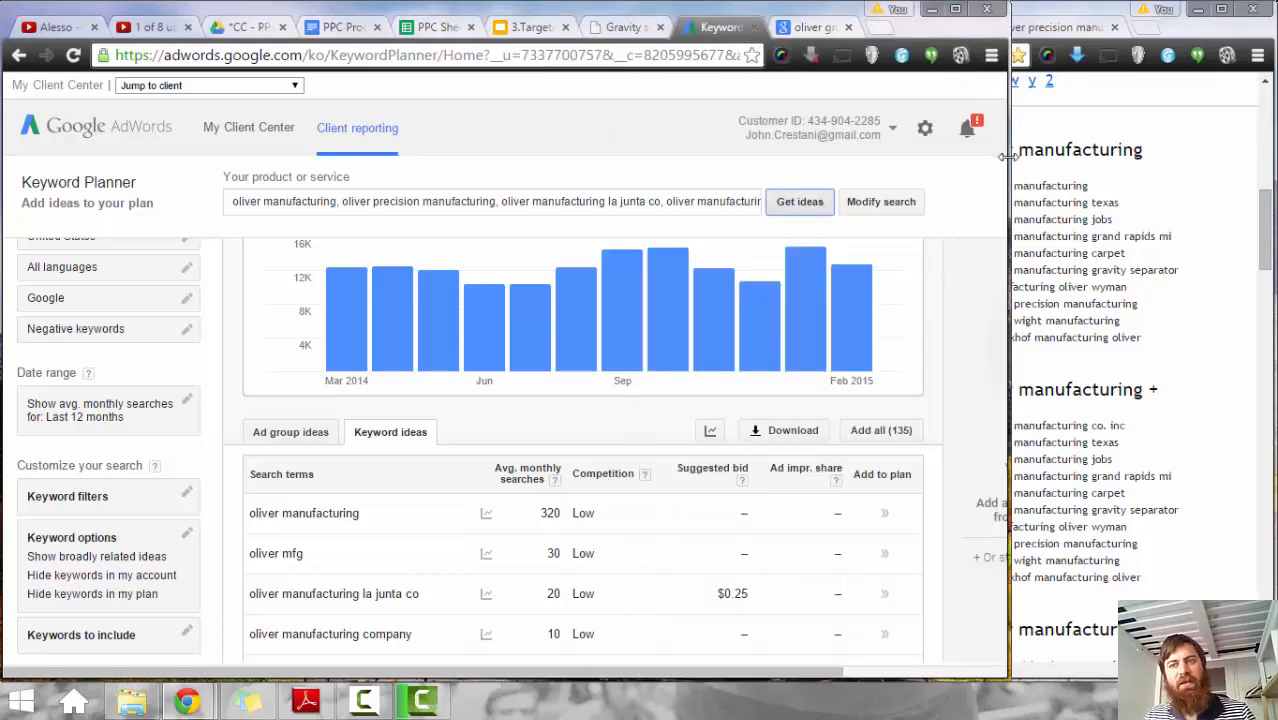
drag(1008, 158, 630, 160)
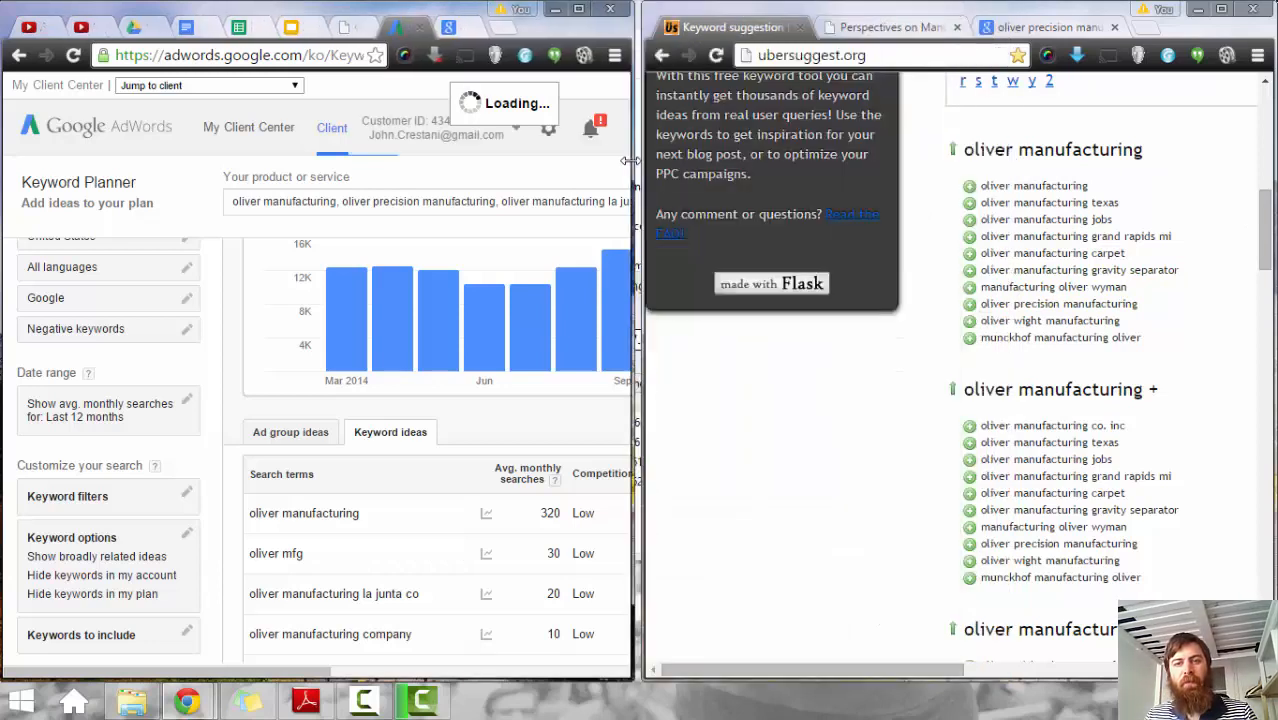
Step: Return to PPC Sheets and add "carpet" as a brand negative in A17 of the OM Negs sheet
click(1206, 150)
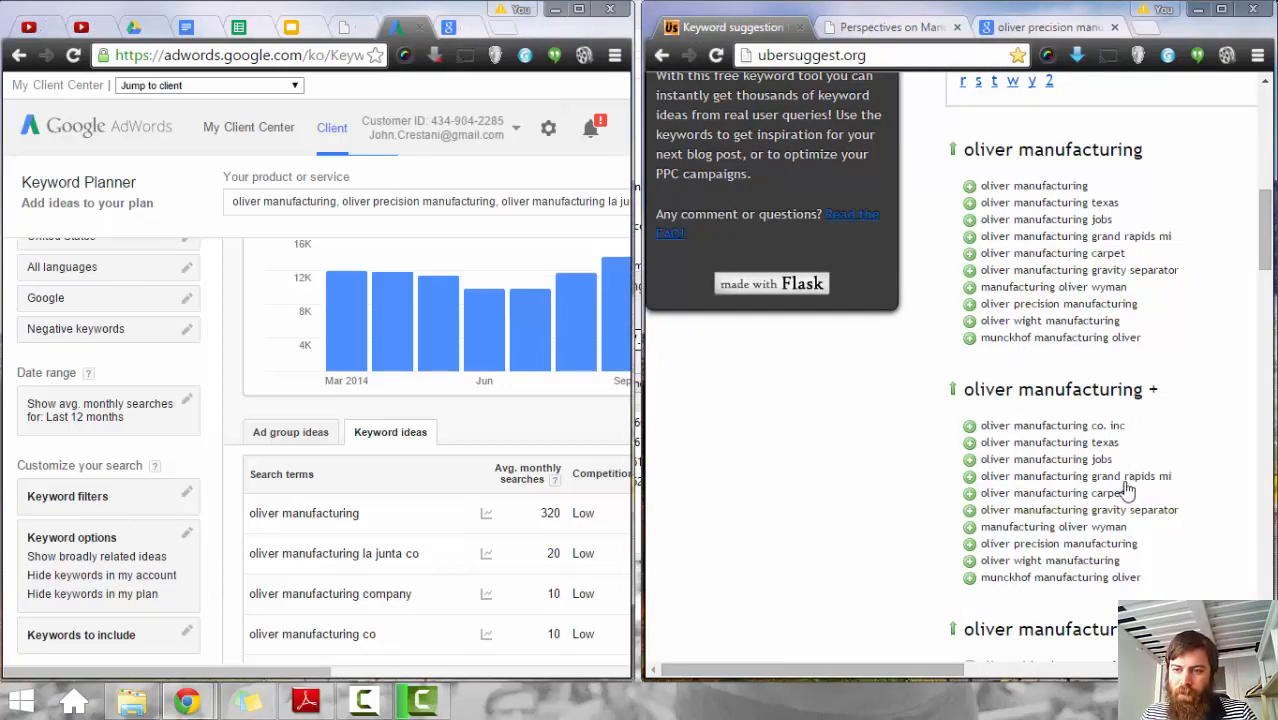
click(245, 27)
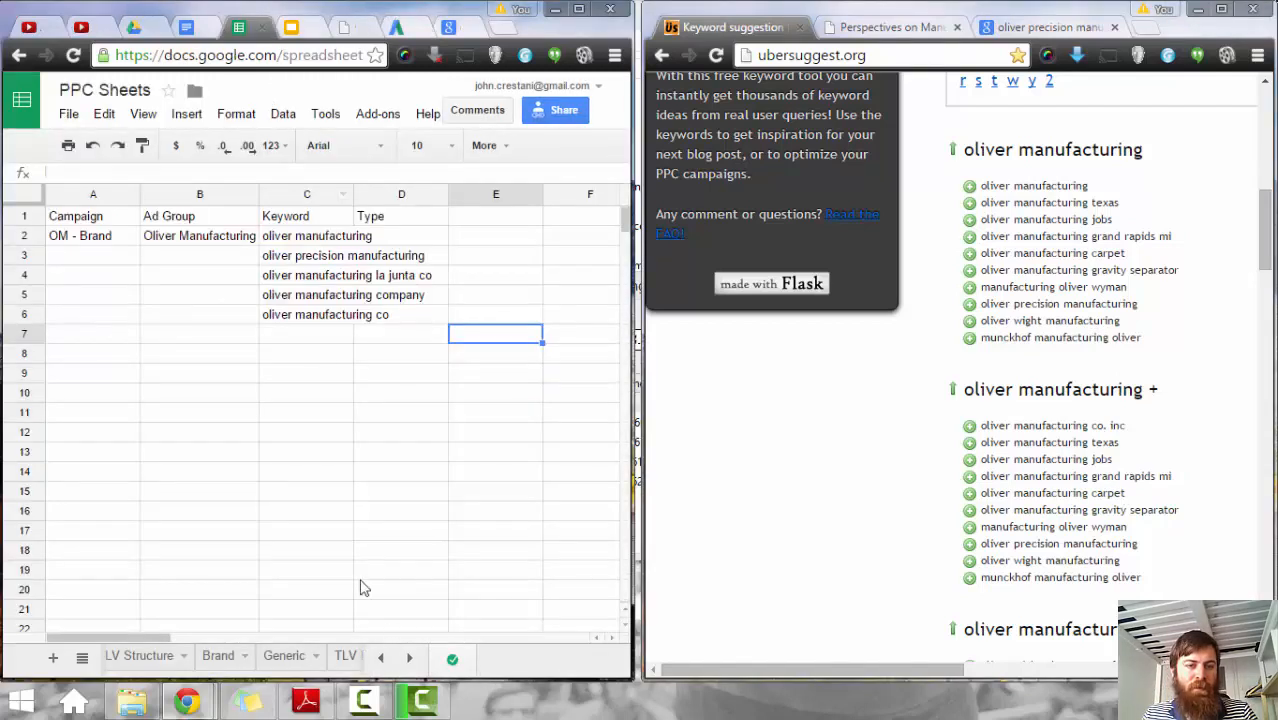
click(414, 659)
click(414, 659)
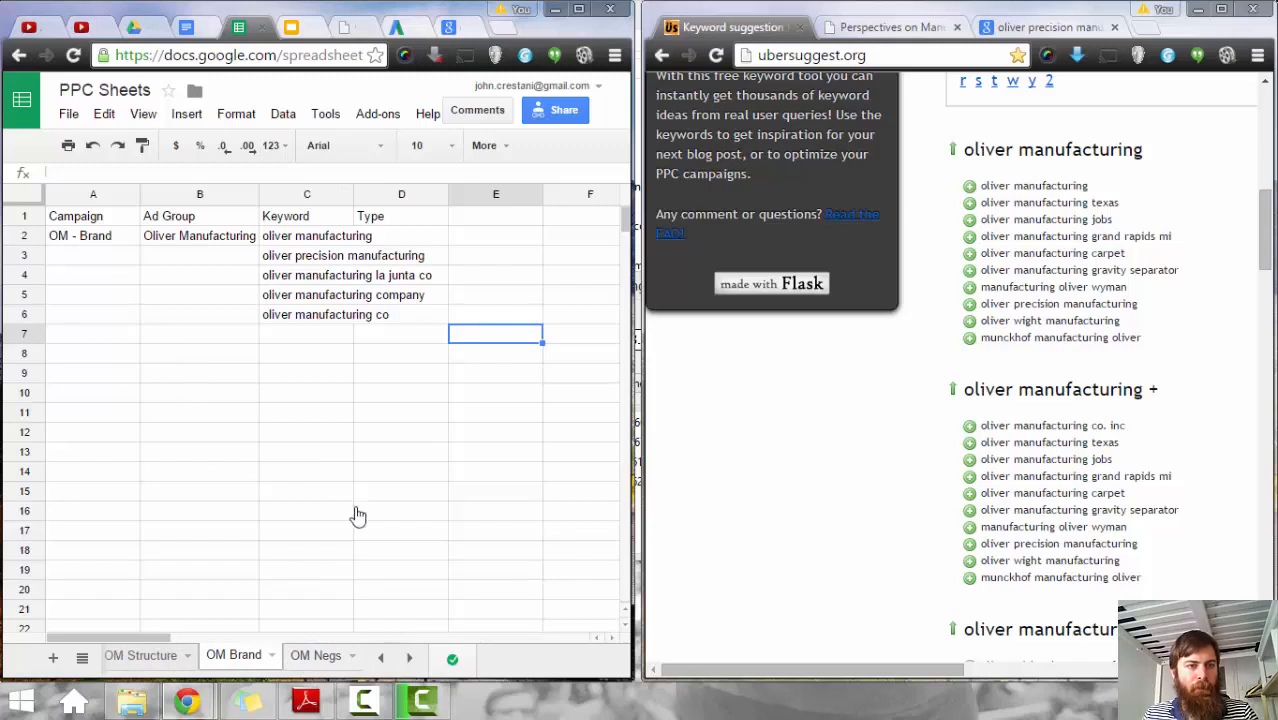
click(305, 655)
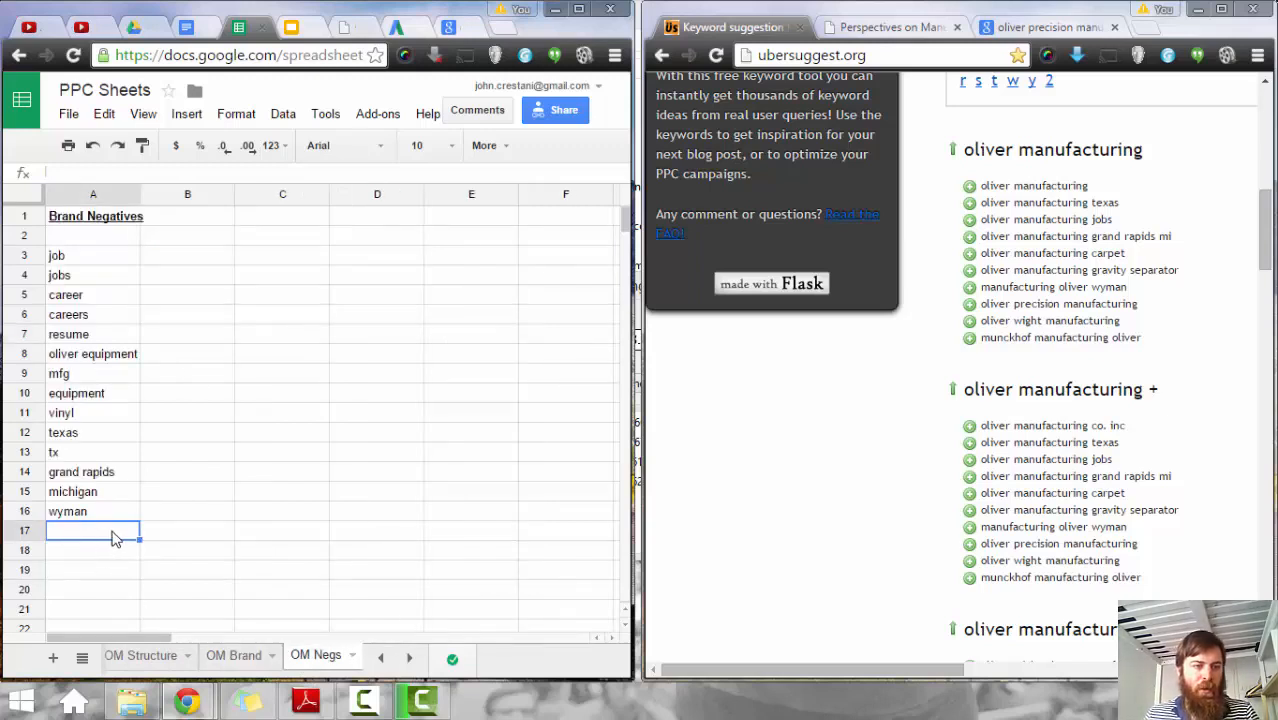
text(carpet)
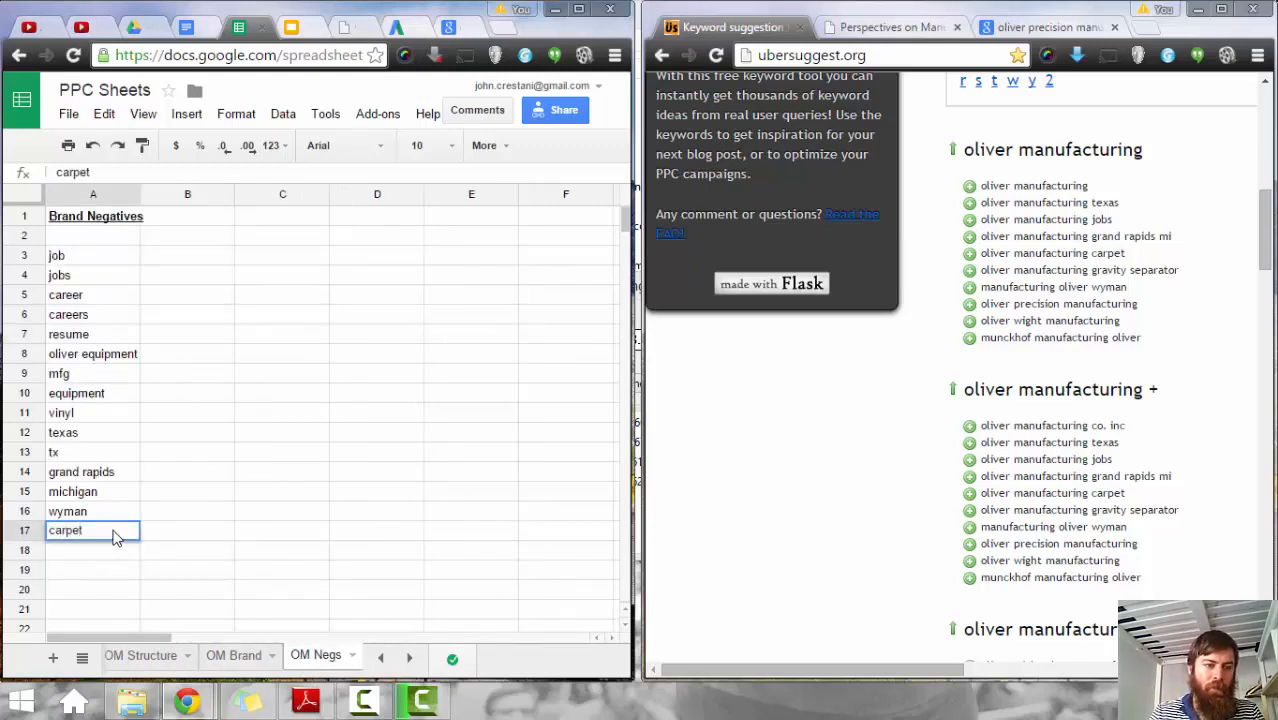
key(Return)
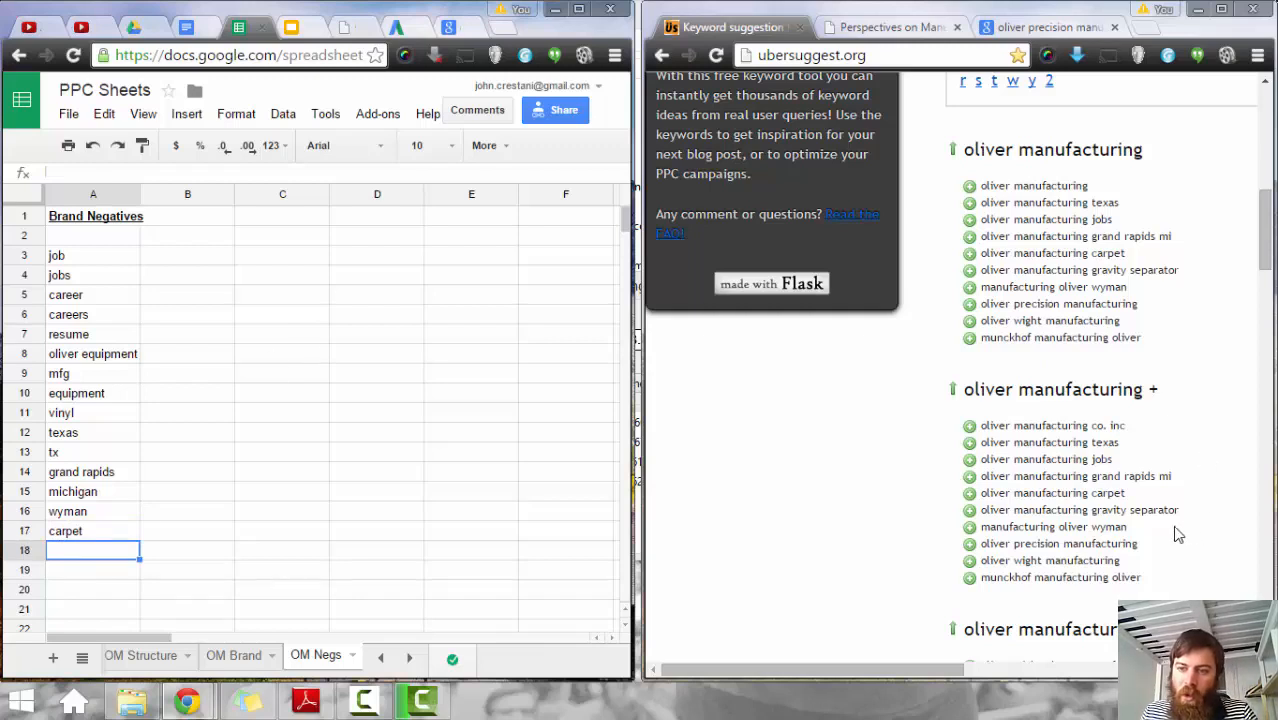
Step: Copy the suggestion "oliver manufacturing gravity separator" from Ubersuggest and paste it into D2 of OM Negs
drag(1190, 513, 980, 513)
key(ctrl+c)
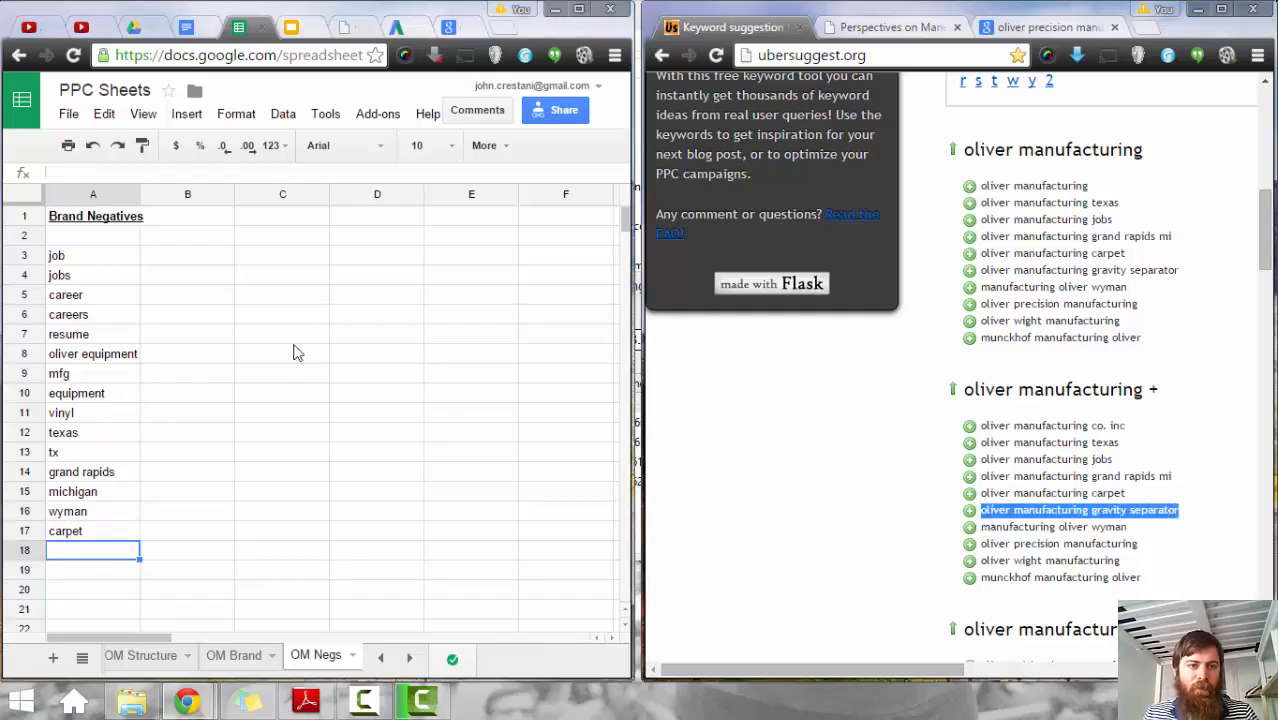
click(365, 247)
click(368, 240)
key(ctrl+v)
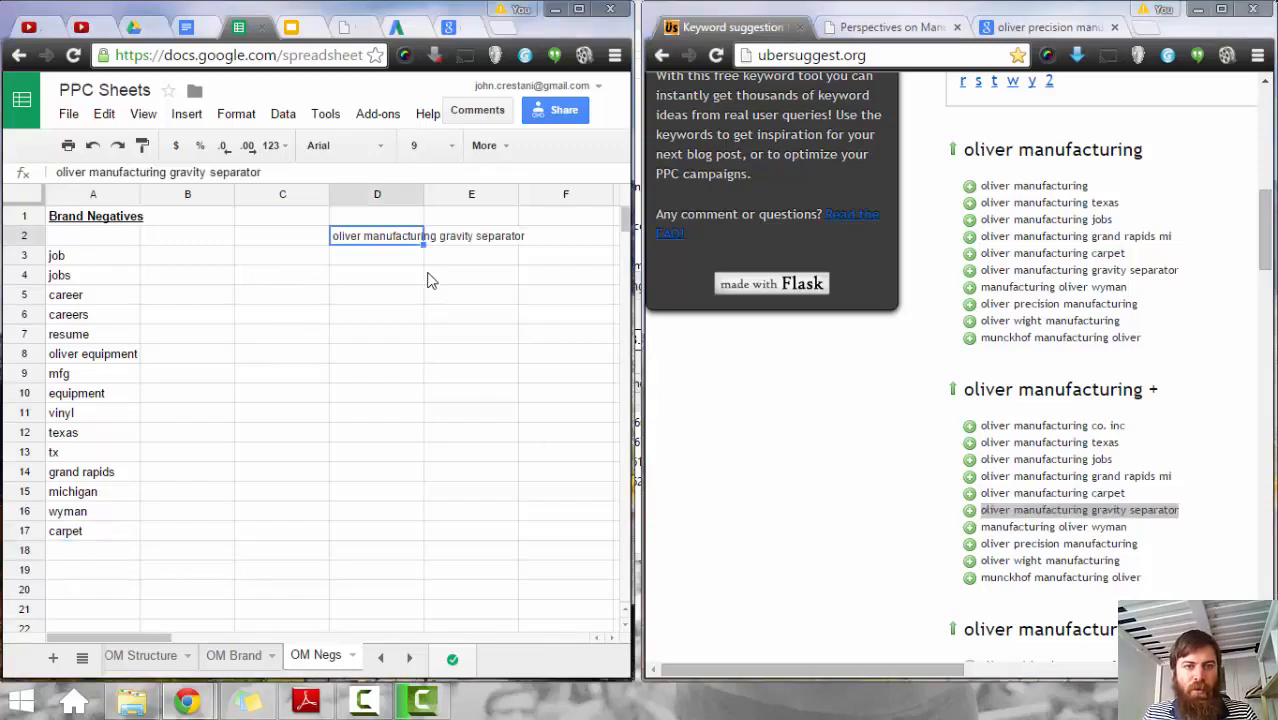
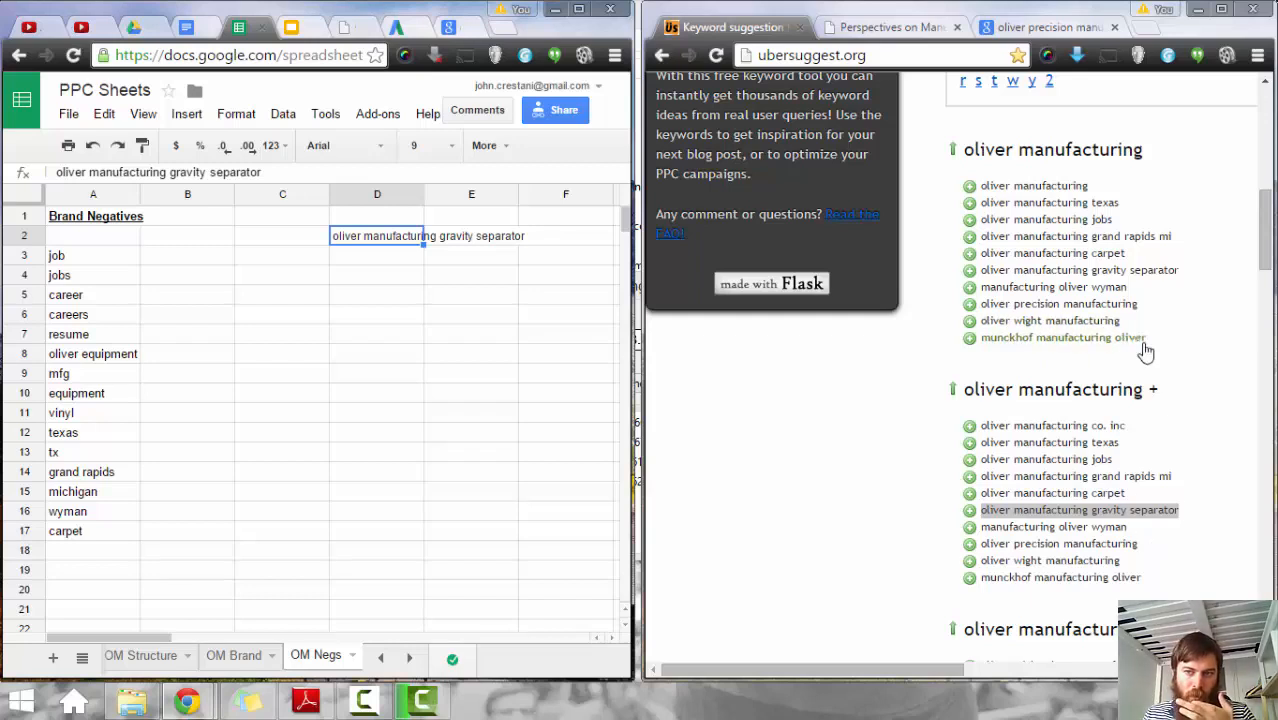
Step: Search Google in a new tab for the Ubersuggest suggestion "munckhof manufacturing oliver" and open the Munckhof Manufacturing website
drag(1145, 337, 988, 343)
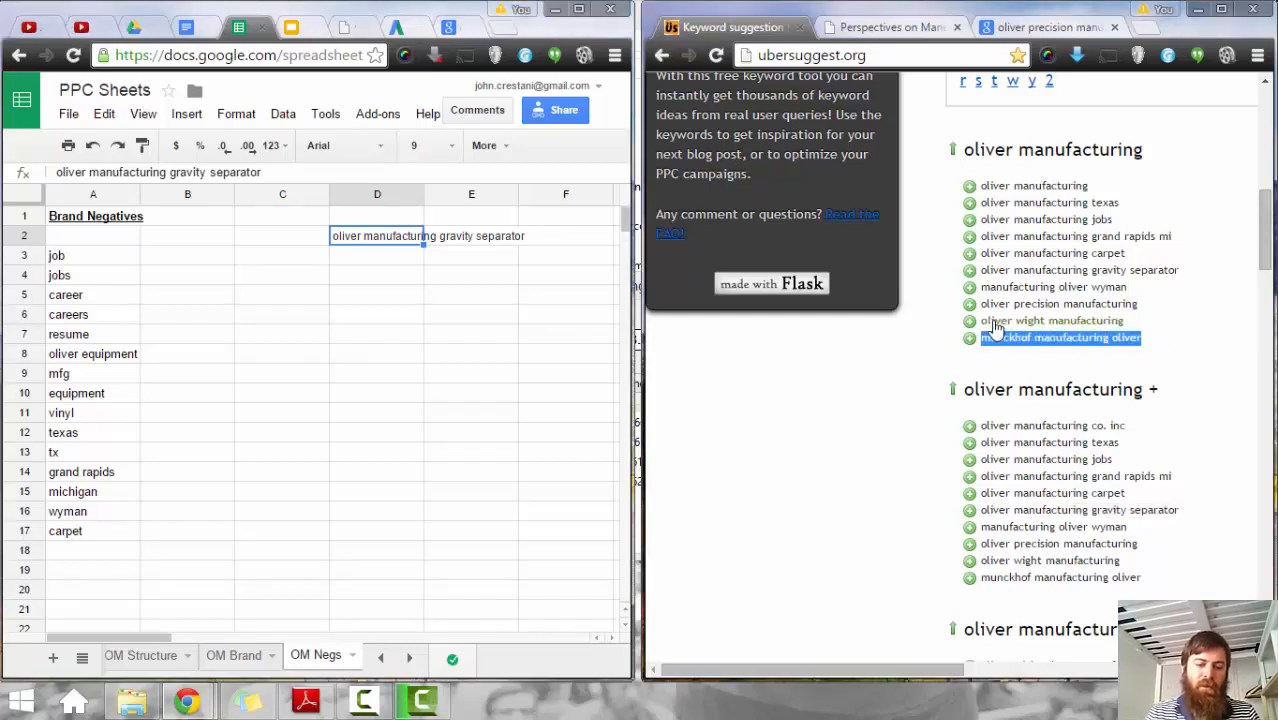
key(ctrl+c)
key(ctrl+t)
key(ctrl+v)
key(Return)
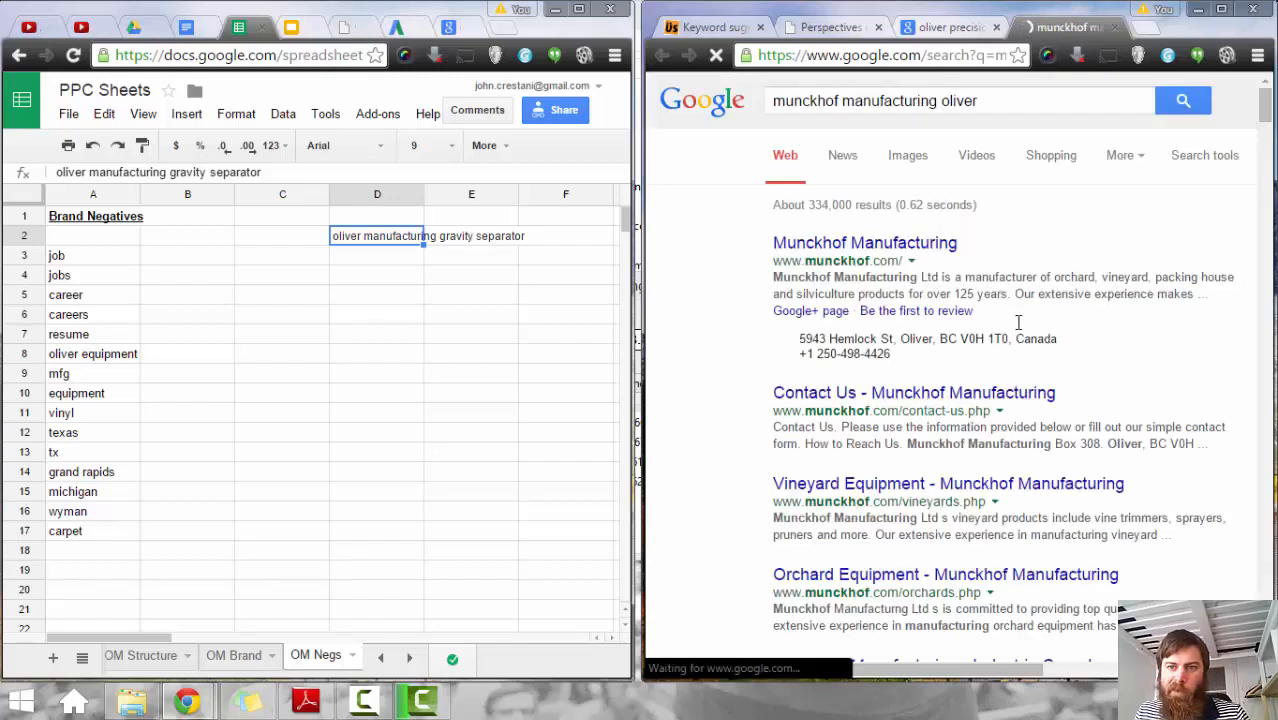
click(912, 250)
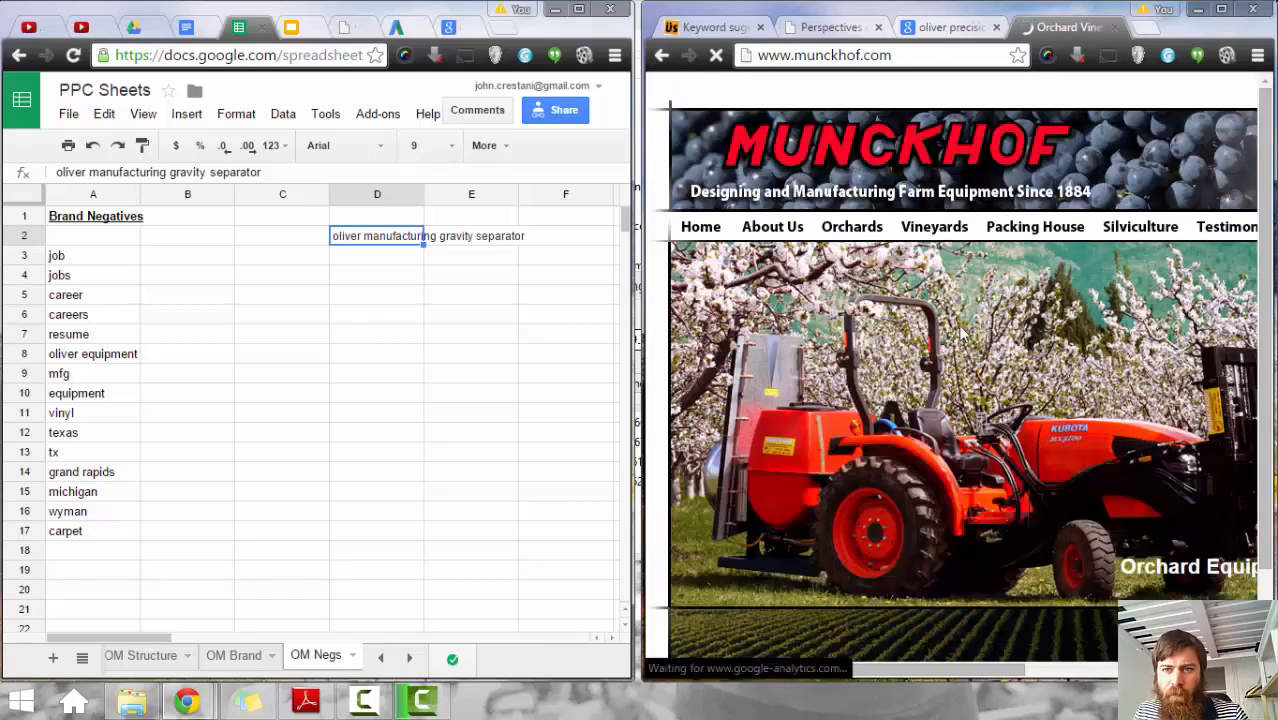
Step: Widen the browser window and examine the Munckhof home page and its Custom Works, Silviculture, Packing House, Vineyards and Orchards product categories
scroll(995, 330, down, 1)
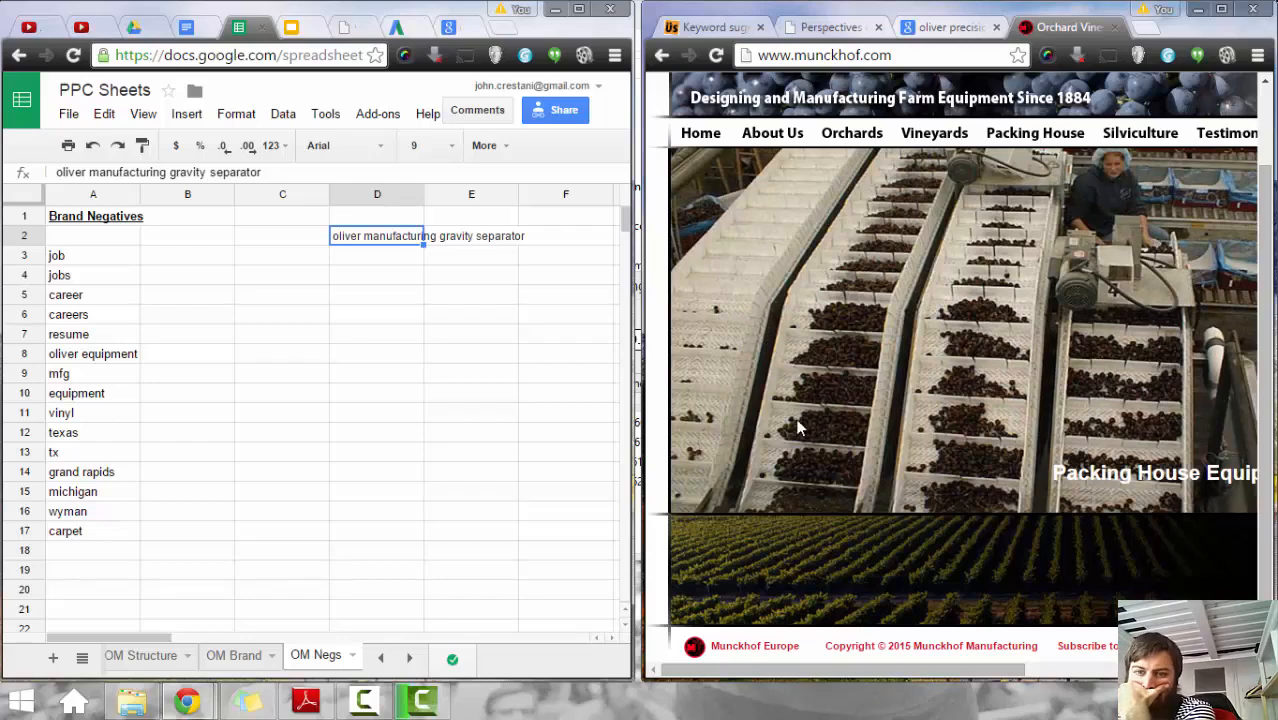
drag(648, 372, 200, 248)
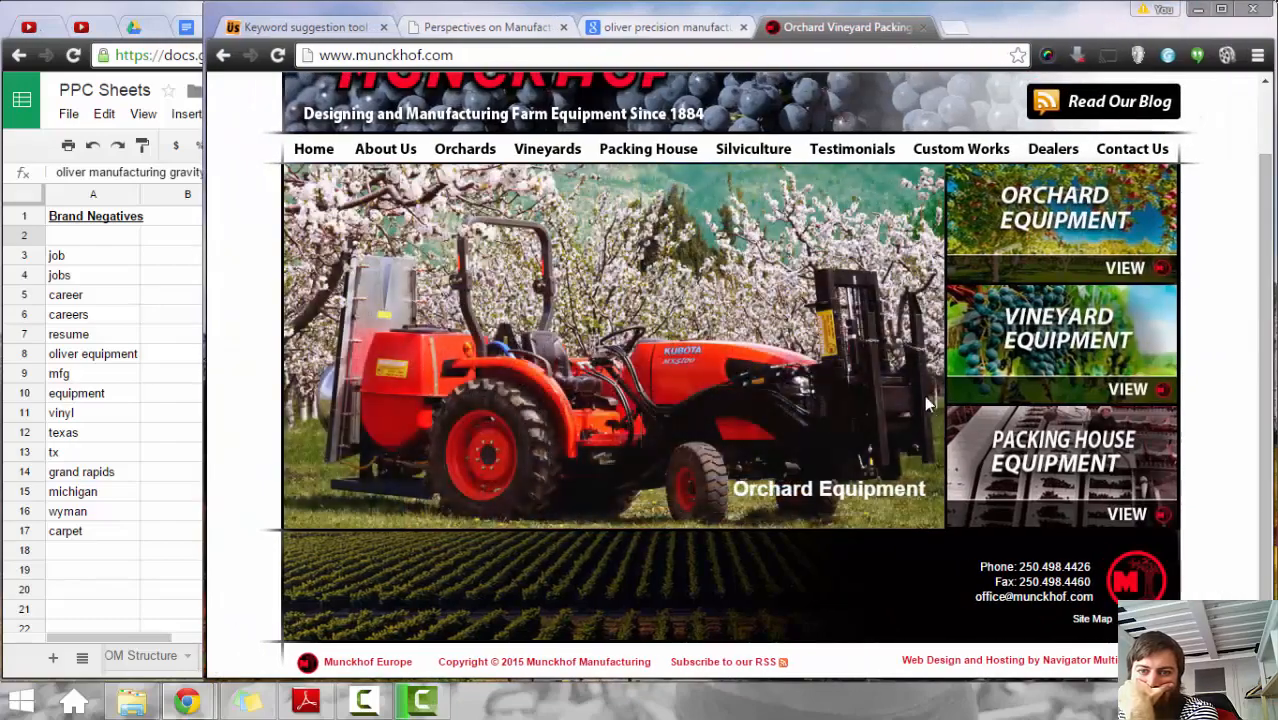
scroll(928, 415, up, 1)
scroll(926, 425, down, 1)
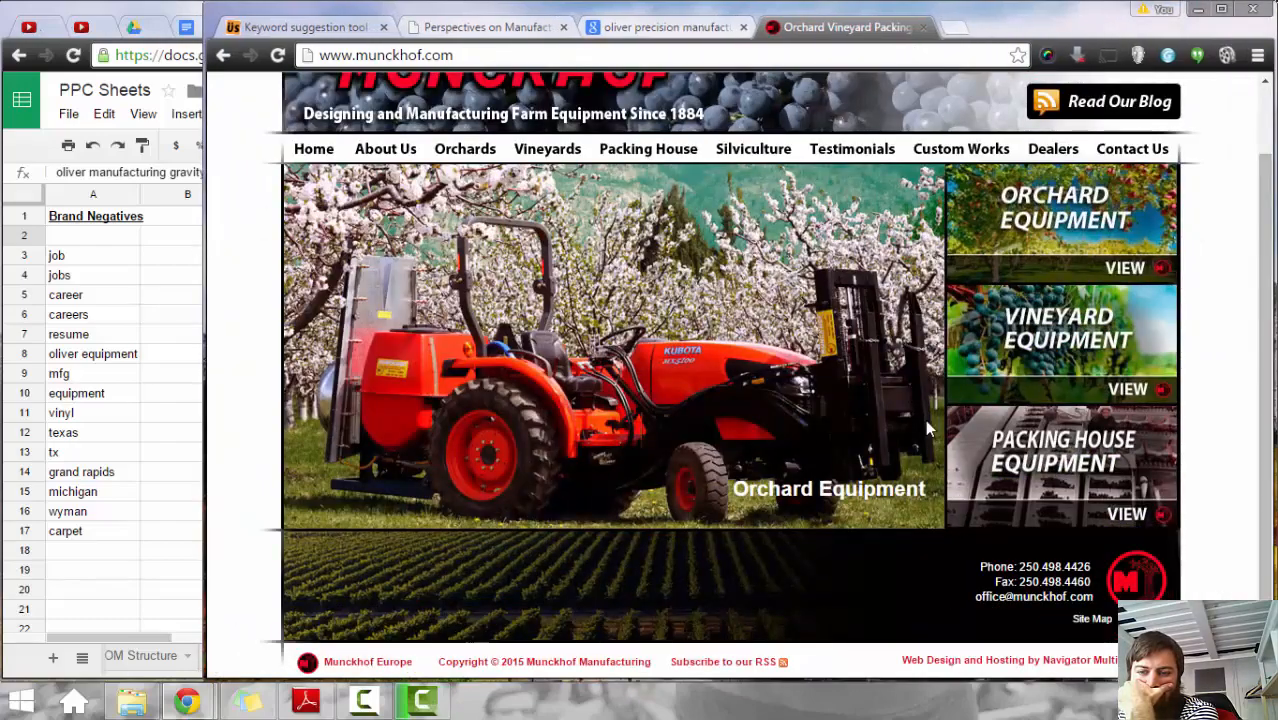
scroll(837, 553, up, 1)
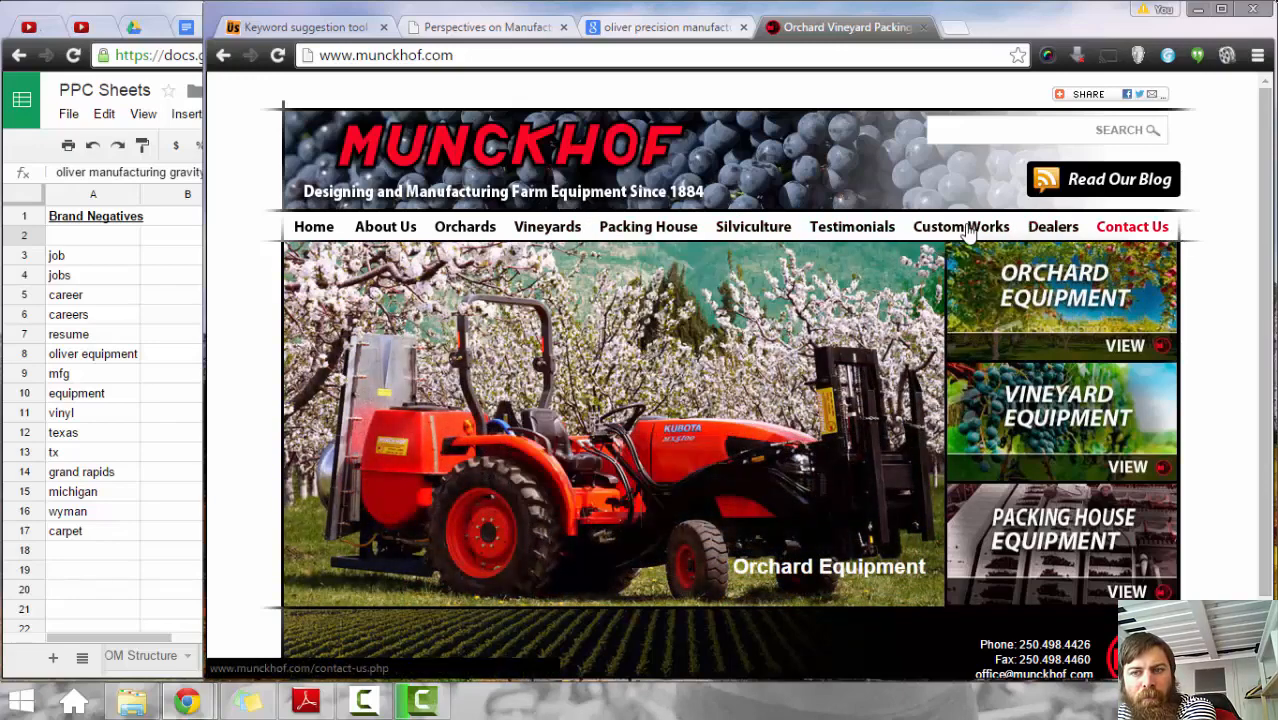
mouse_move(968, 232)
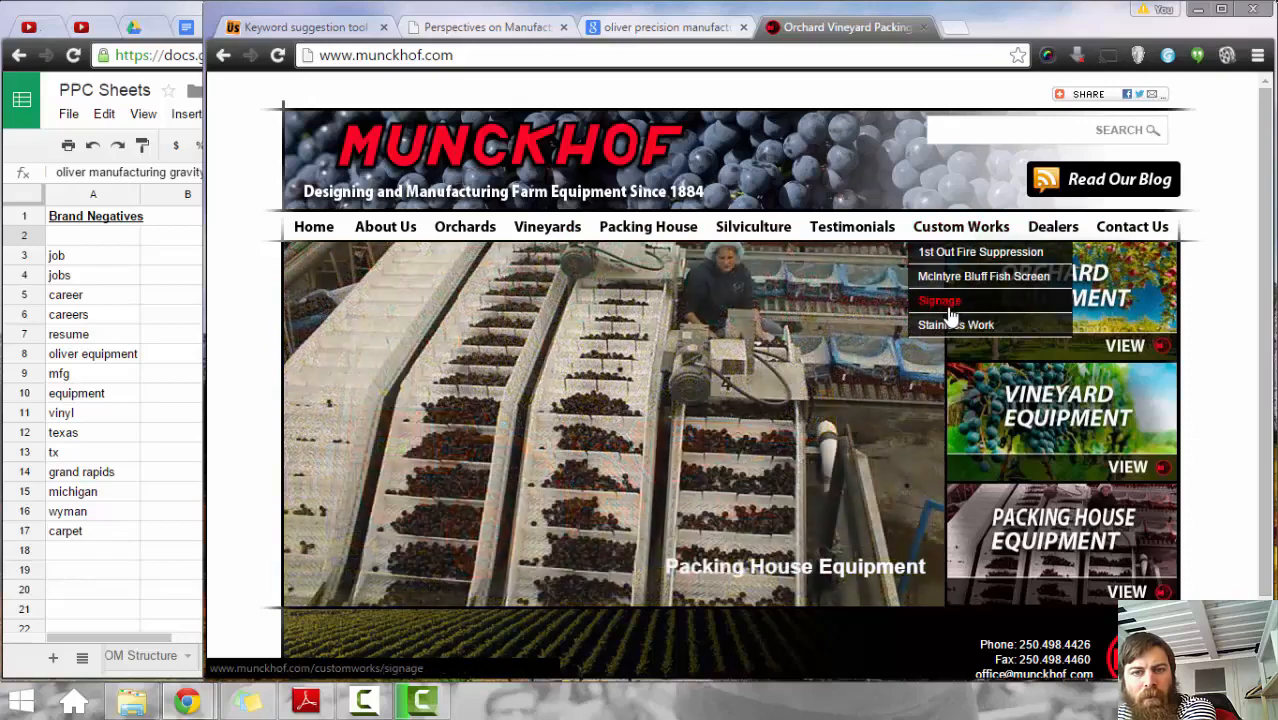
mouse_move(790, 245)
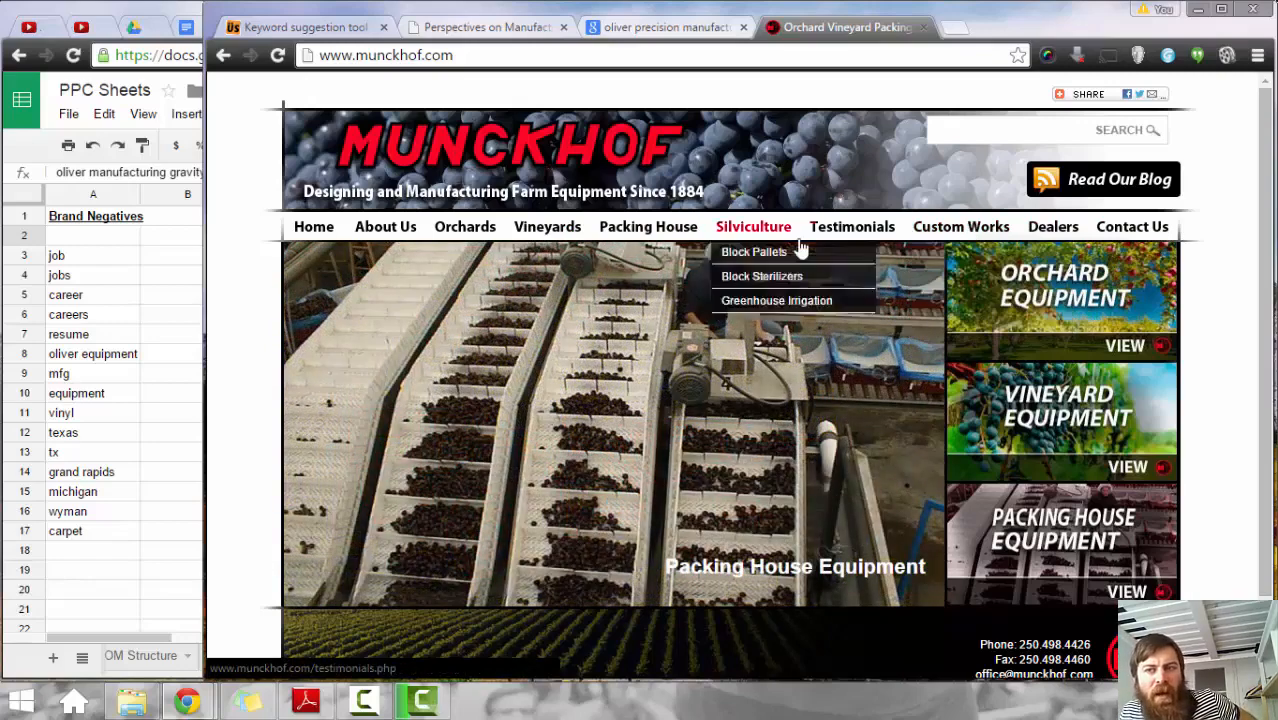
mouse_move(648, 228)
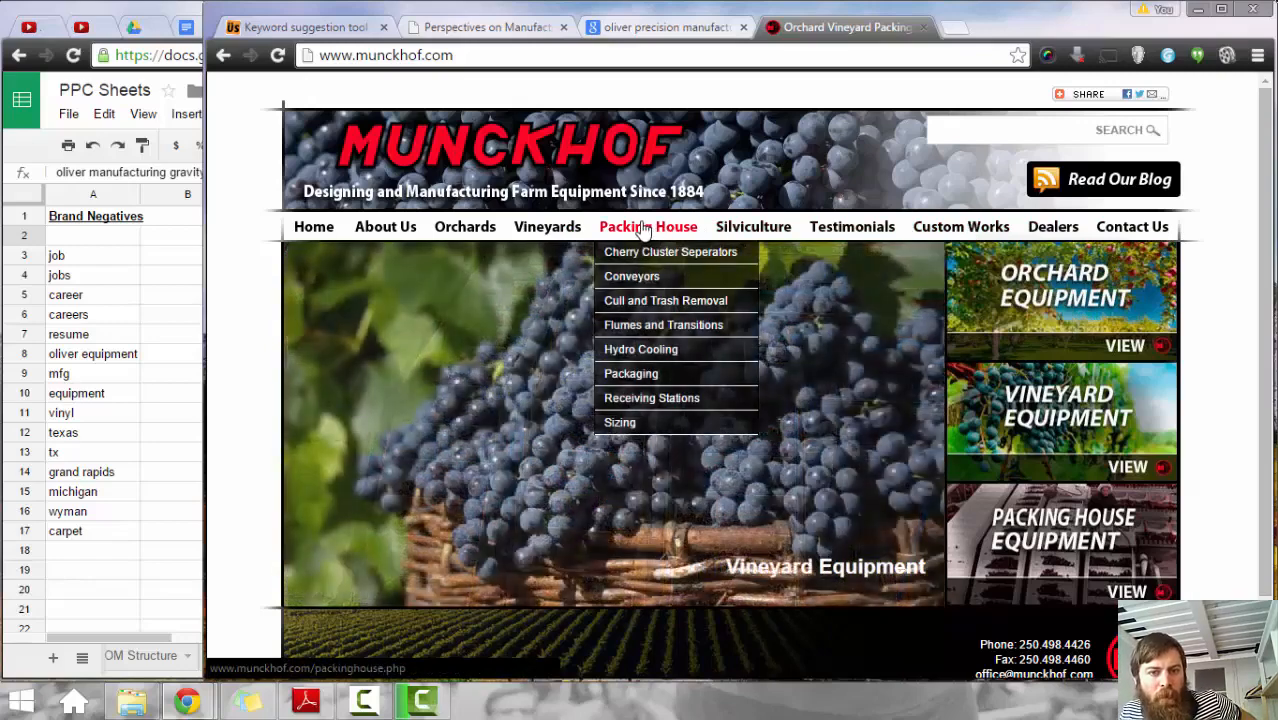
mouse_move(543, 228)
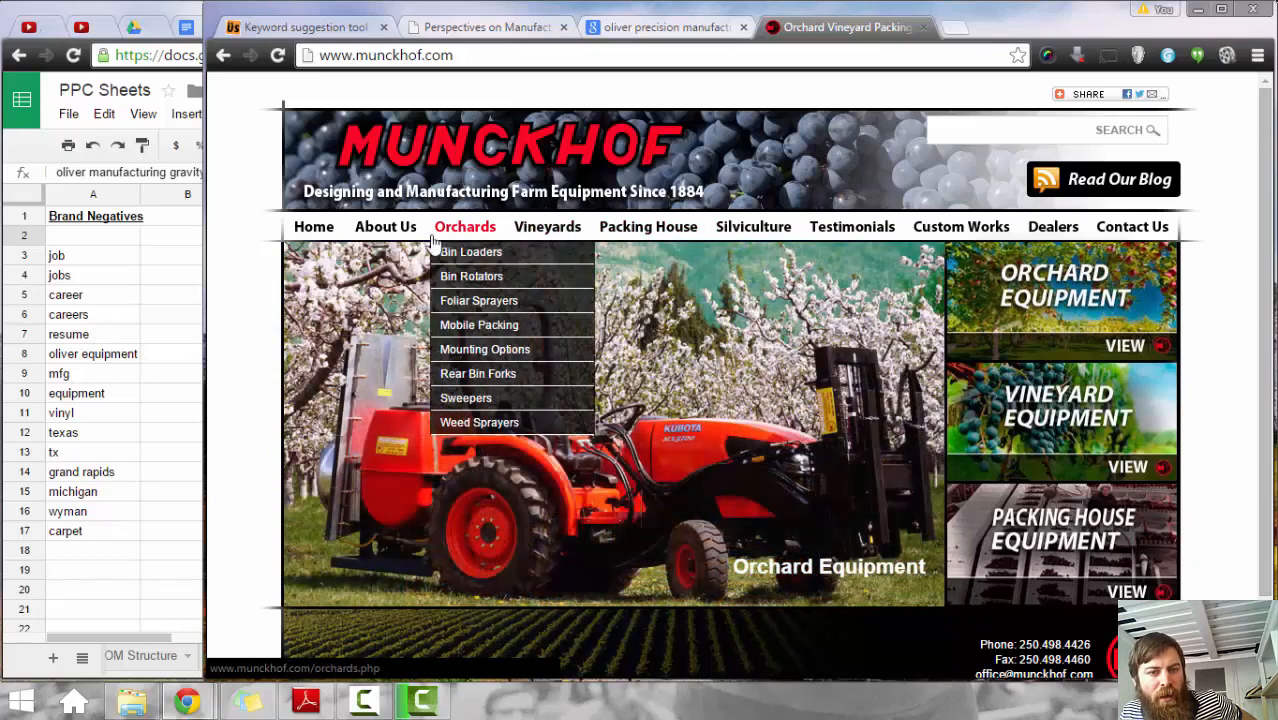
Step: Open the Munckhof contact page and narrow its browser window so the negatives sheet is fully visible beside it
drag(200, 277, 234, 280)
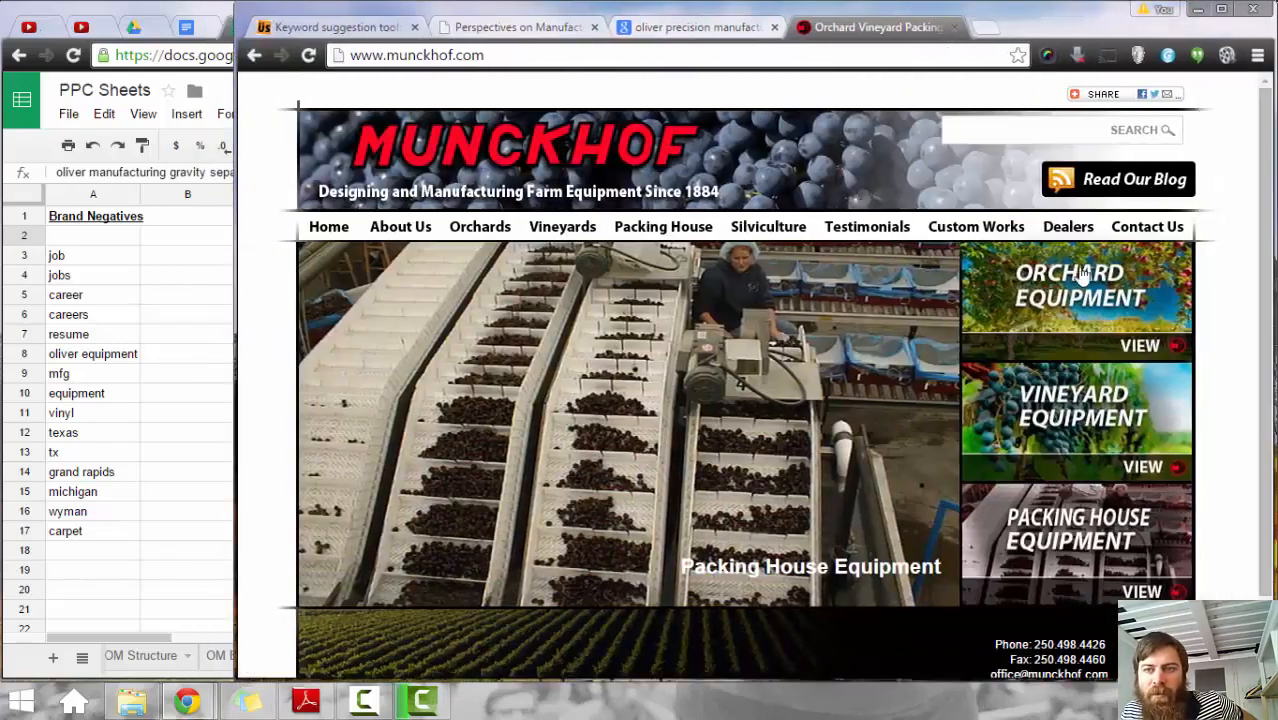
click(1148, 228)
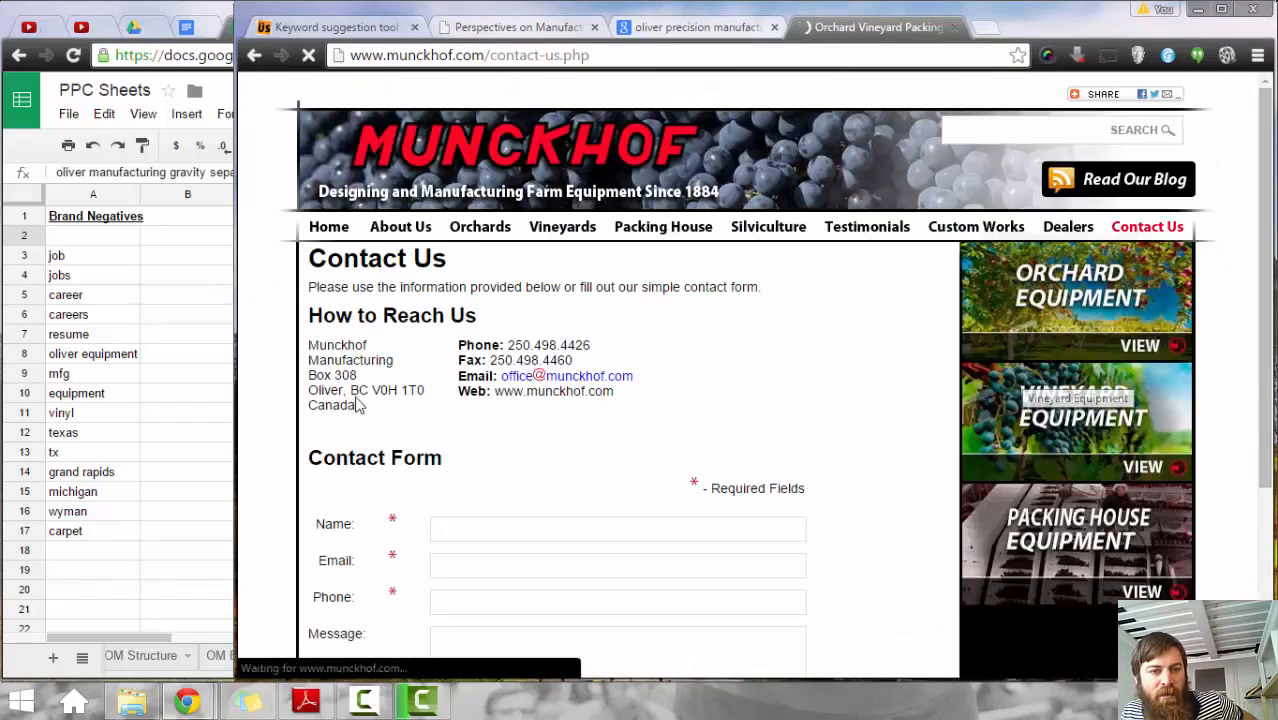
drag(236, 313, 632, 314)
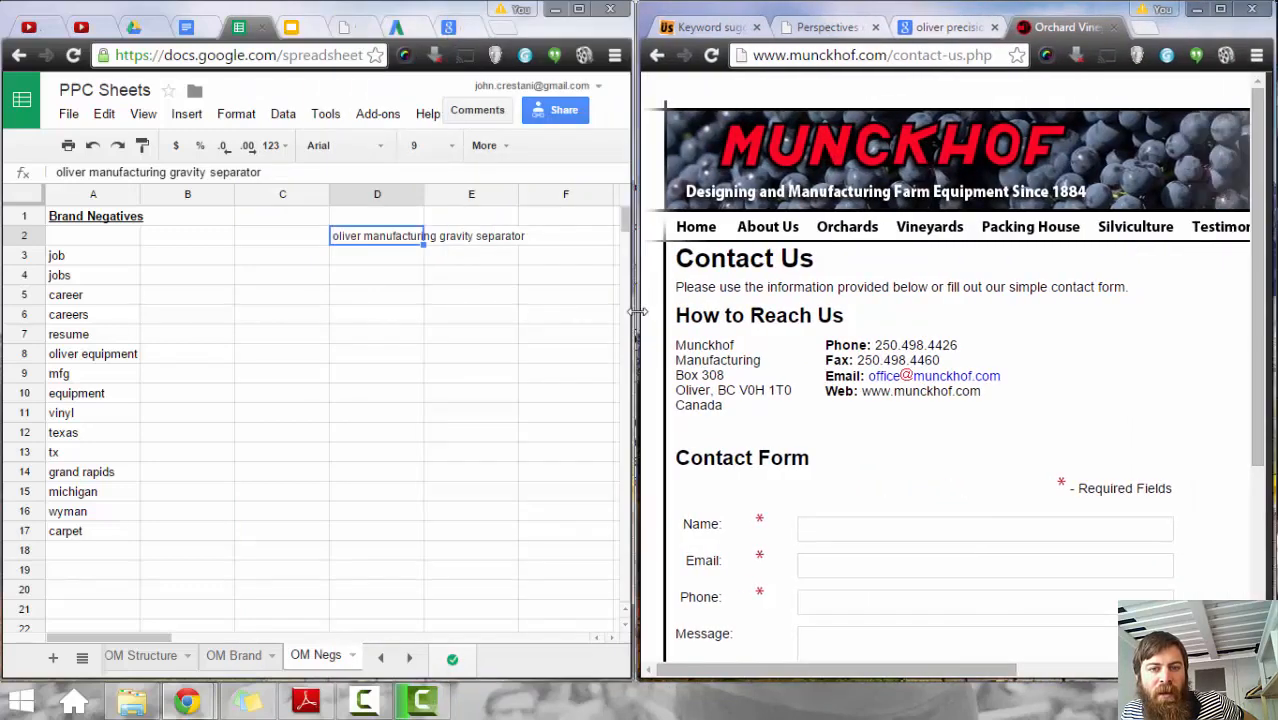
Step: Add munckhof as a brand negative in cell A18 and close the Munckhof website
click(124, 553)
text(munckhof)
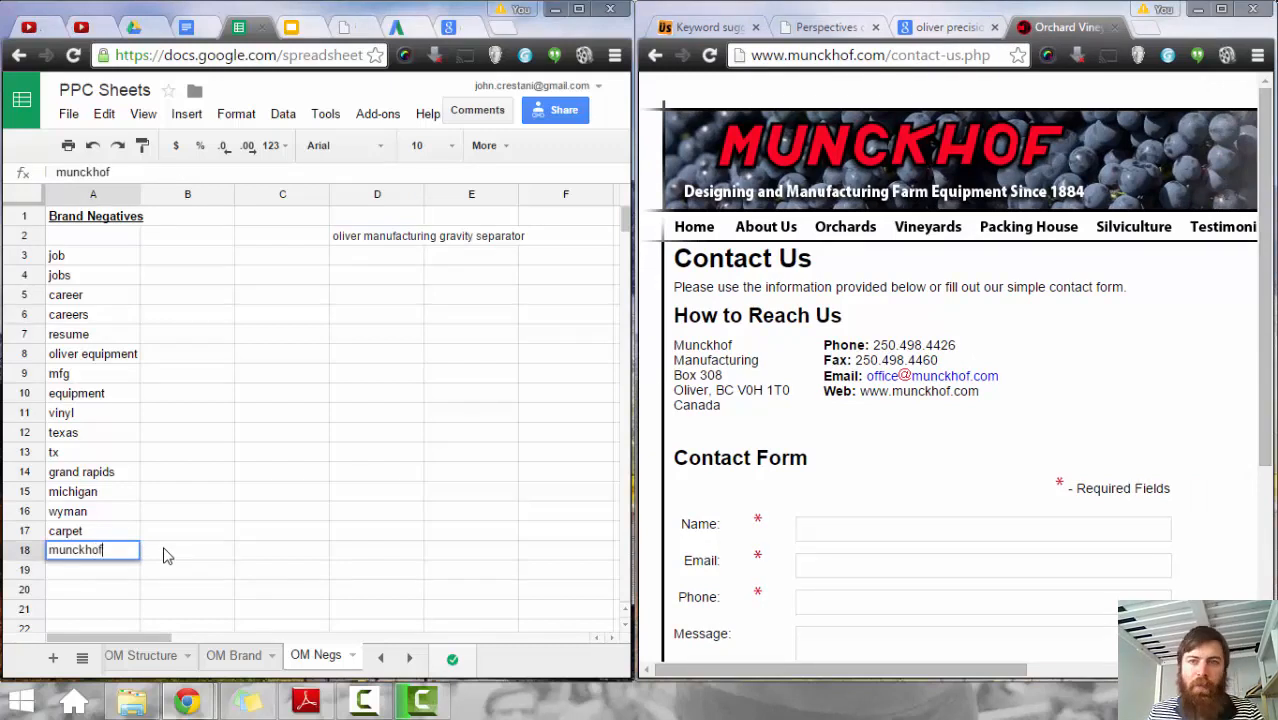
key(Return)
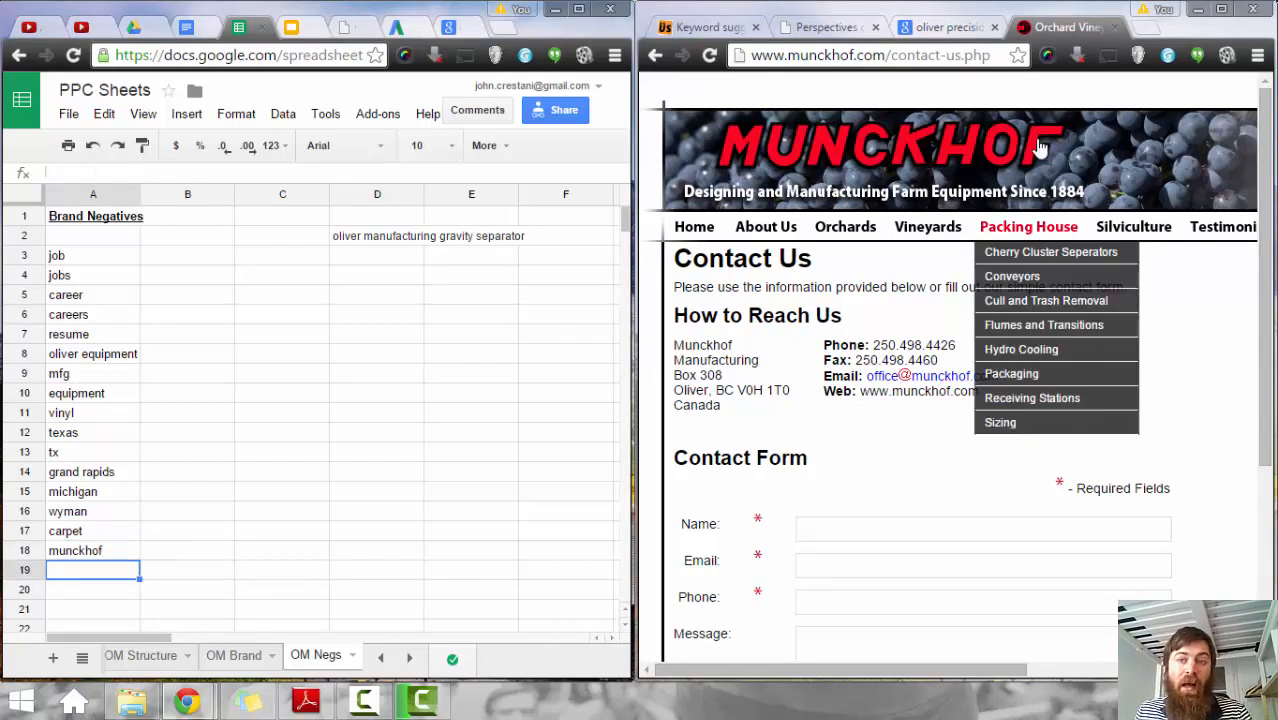
click(1115, 28)
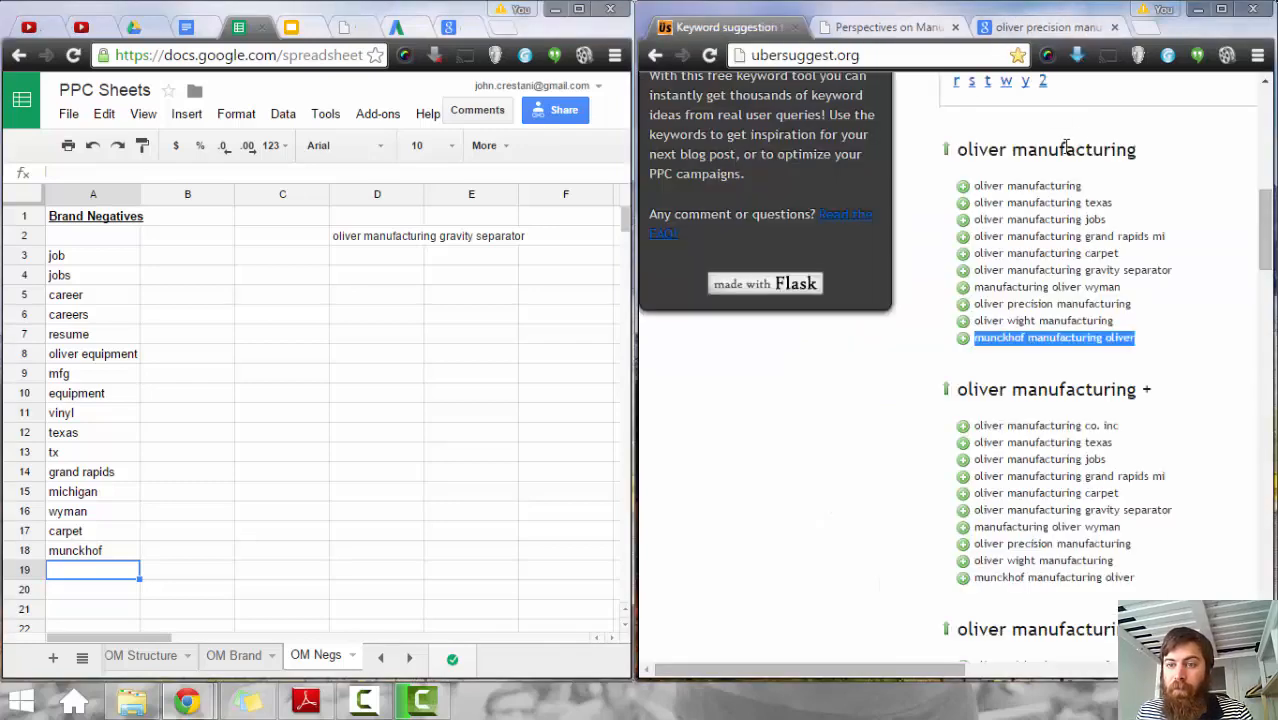
Step: Search Google for the suggestion "oliver wight class a manufacturing" and check the Oliver Wight International Class A Checklist result
click(1182, 365)
scroll(1195, 380, down, 1)
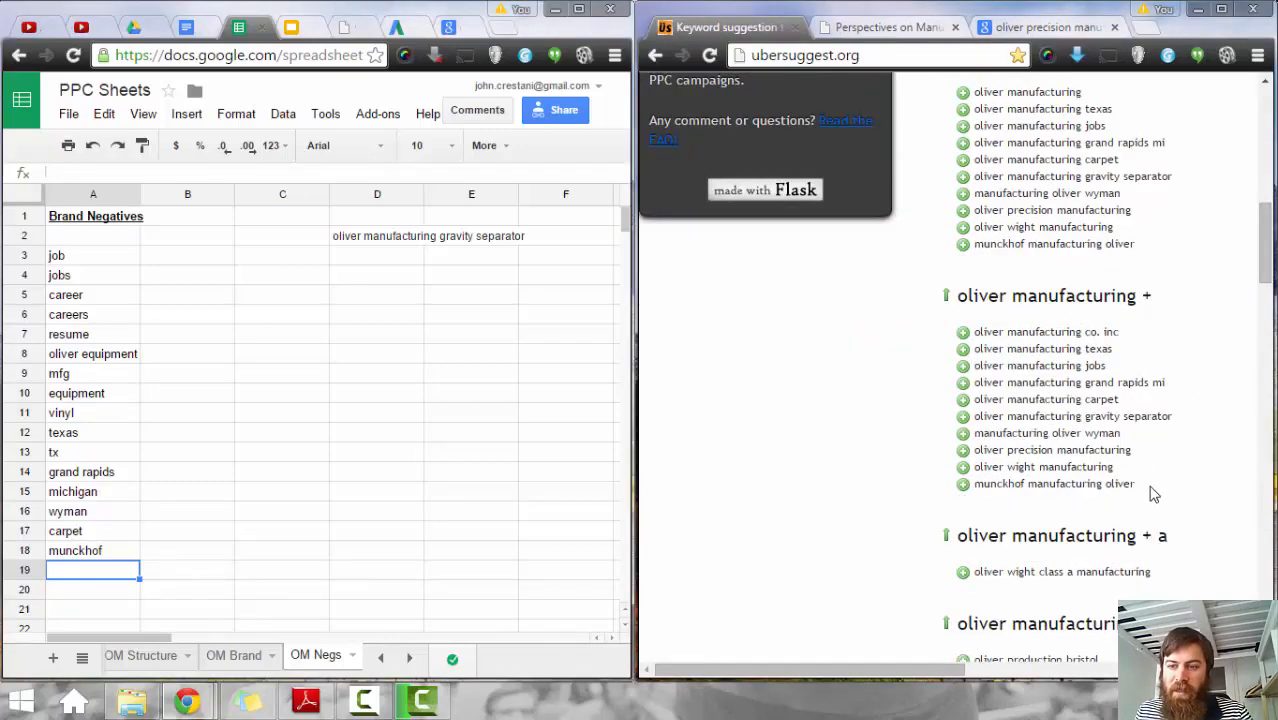
scroll(1150, 490, down, 1)
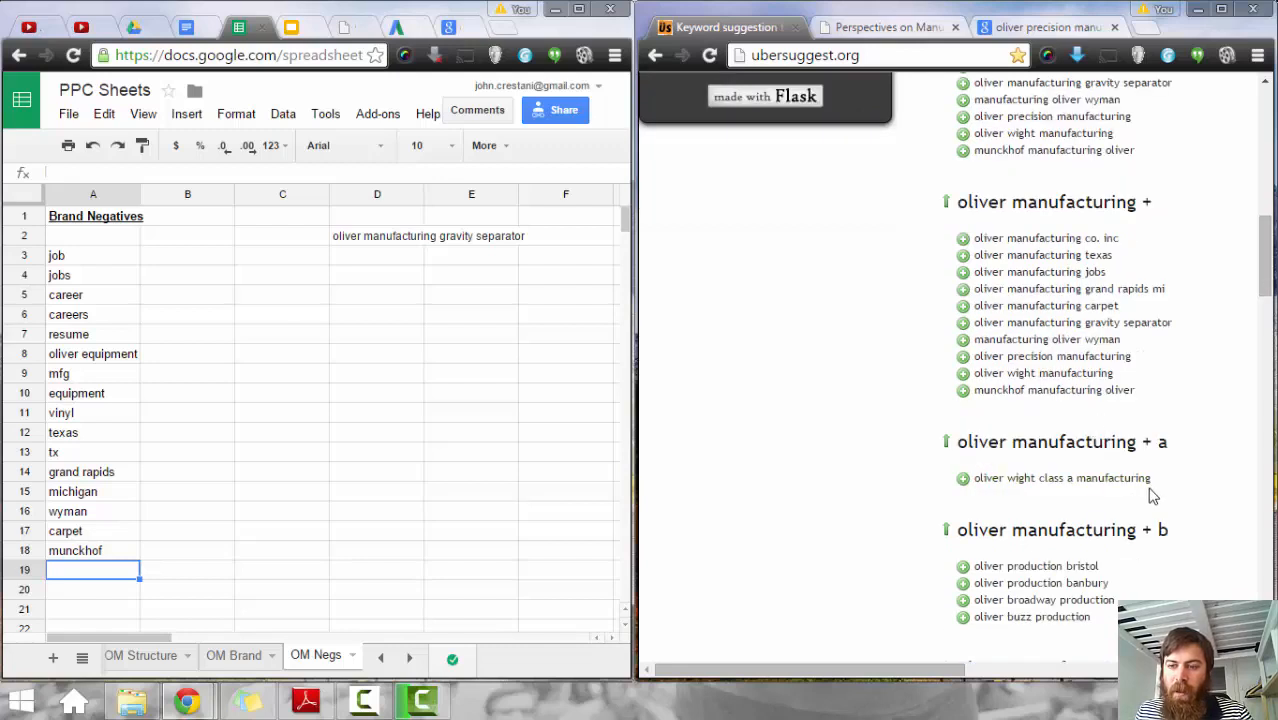
scroll(1152, 495, down, 1)
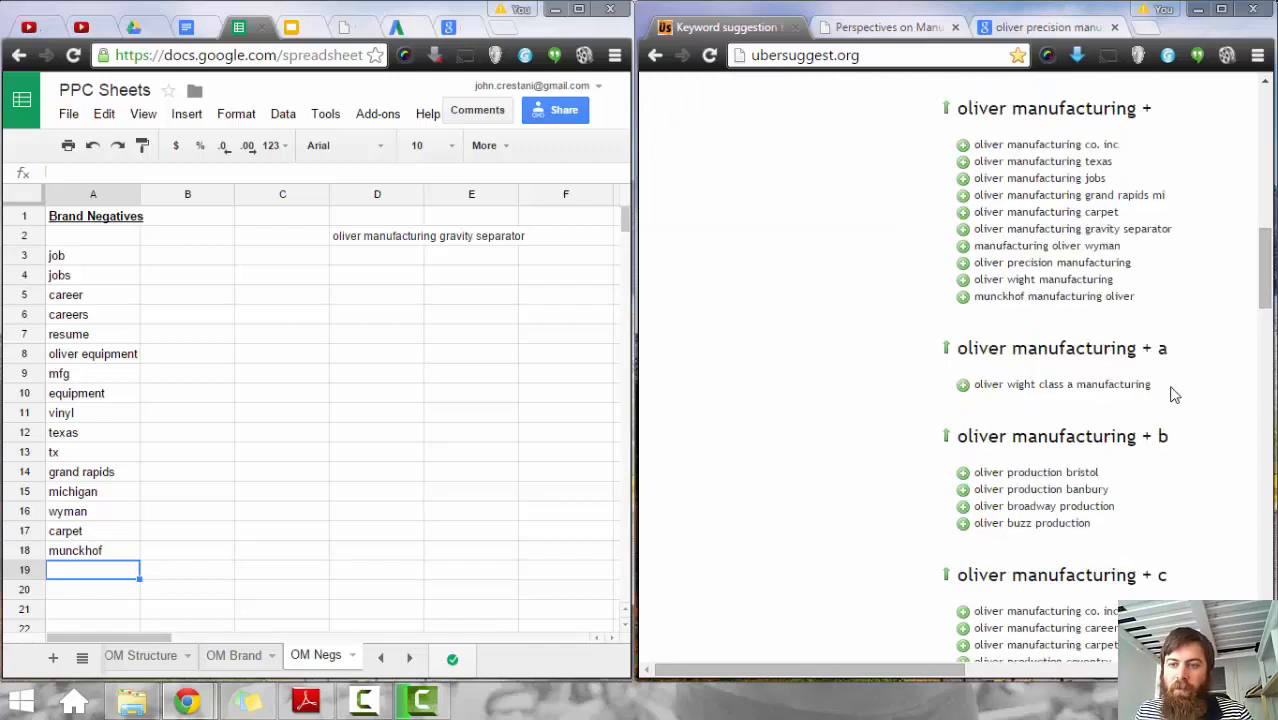
drag(1170, 392, 970, 392)
key(ctrl+c)
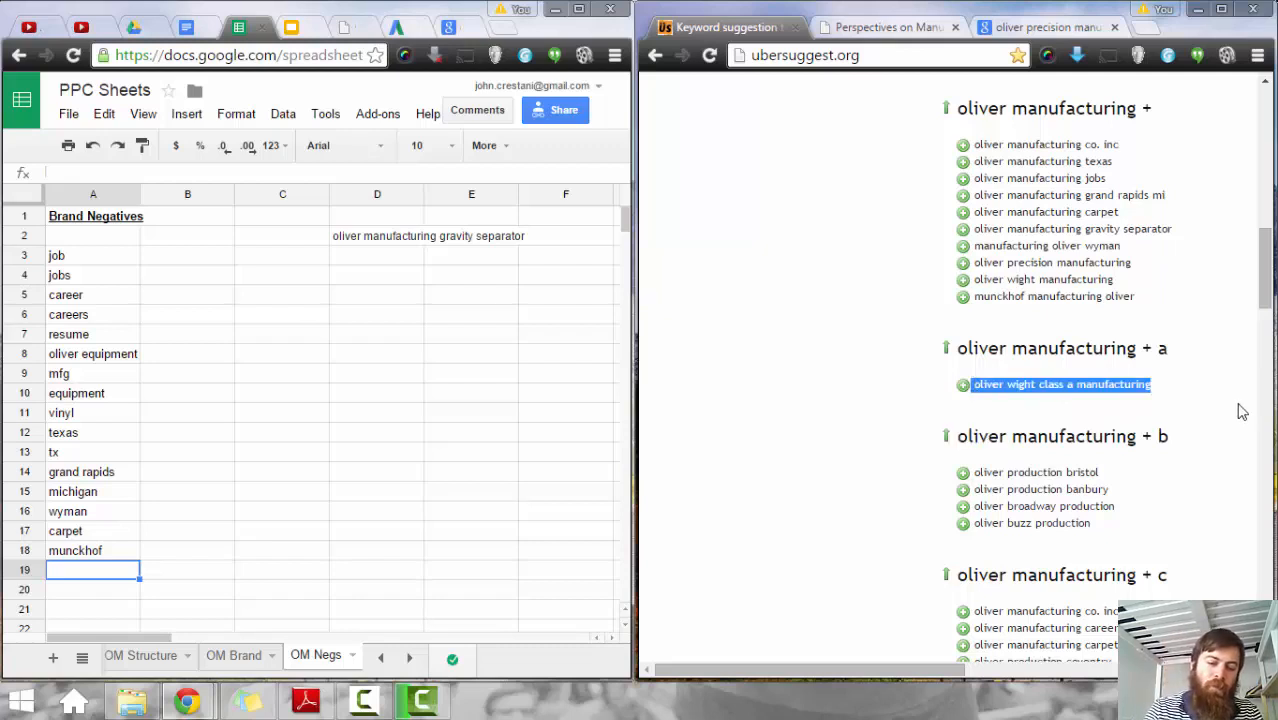
key(ctrl+t)
key(ctrl+v)
key(Return)
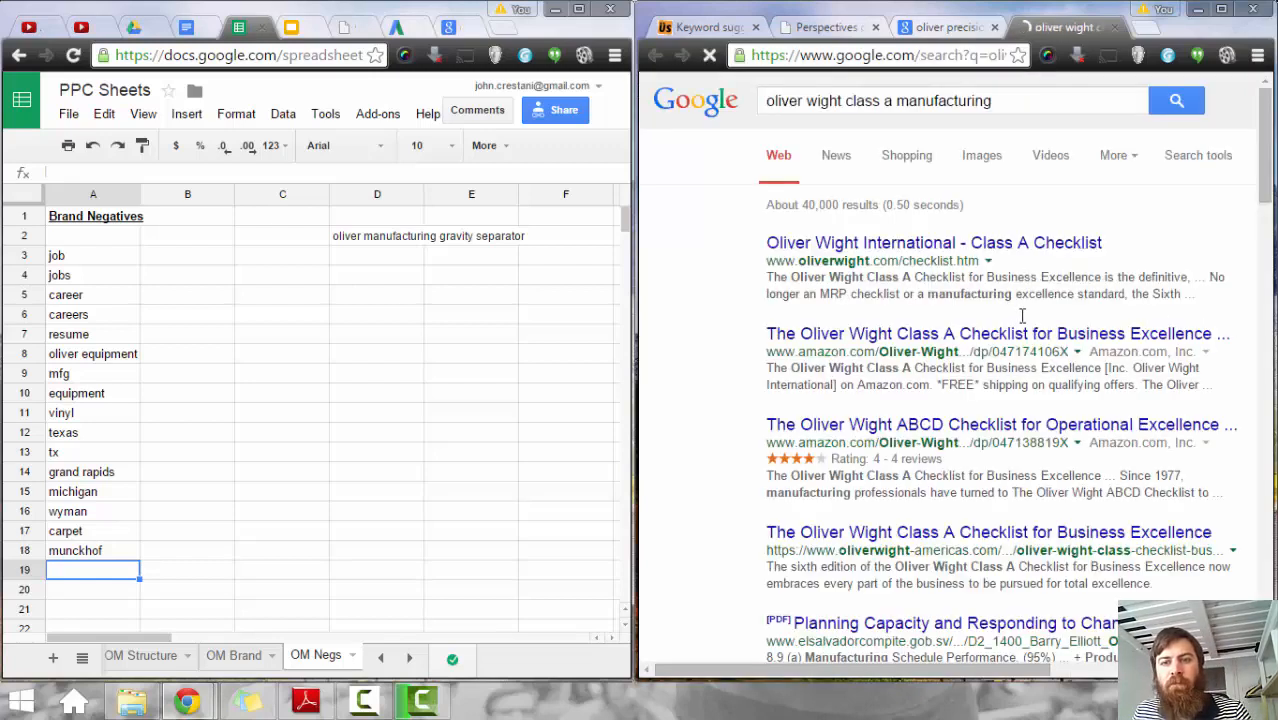
click(926, 257)
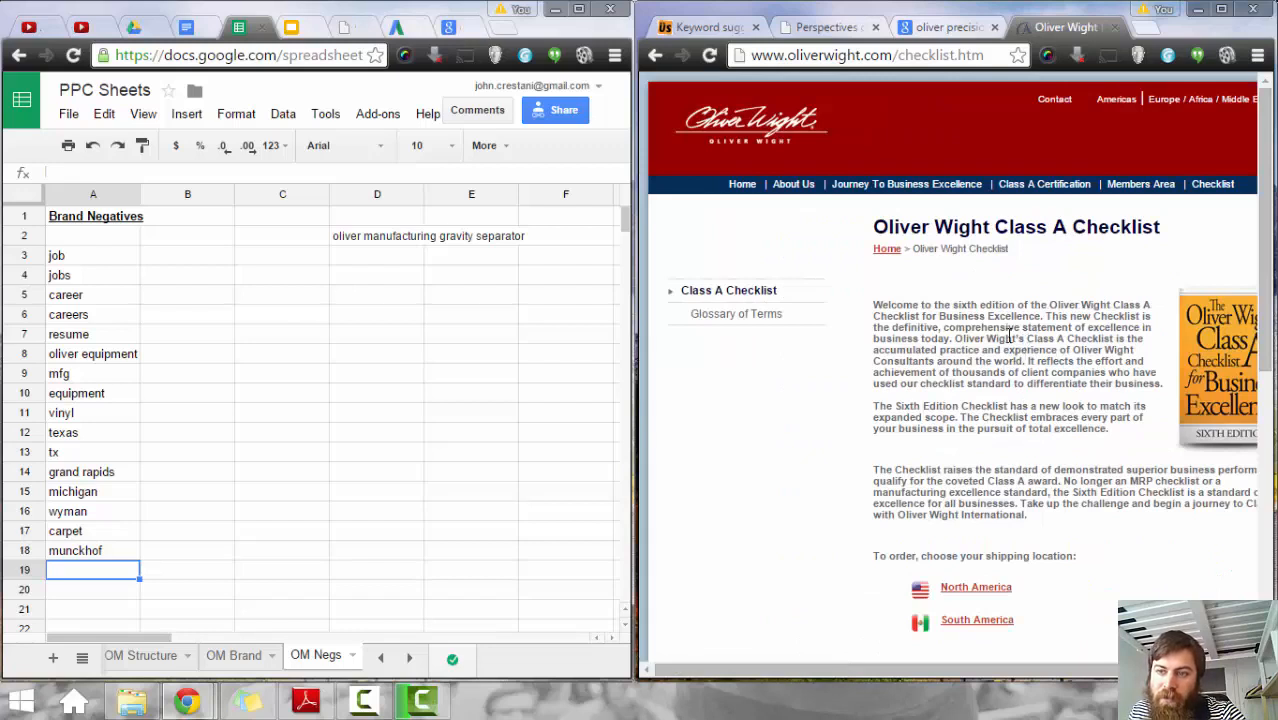
click(1115, 28)
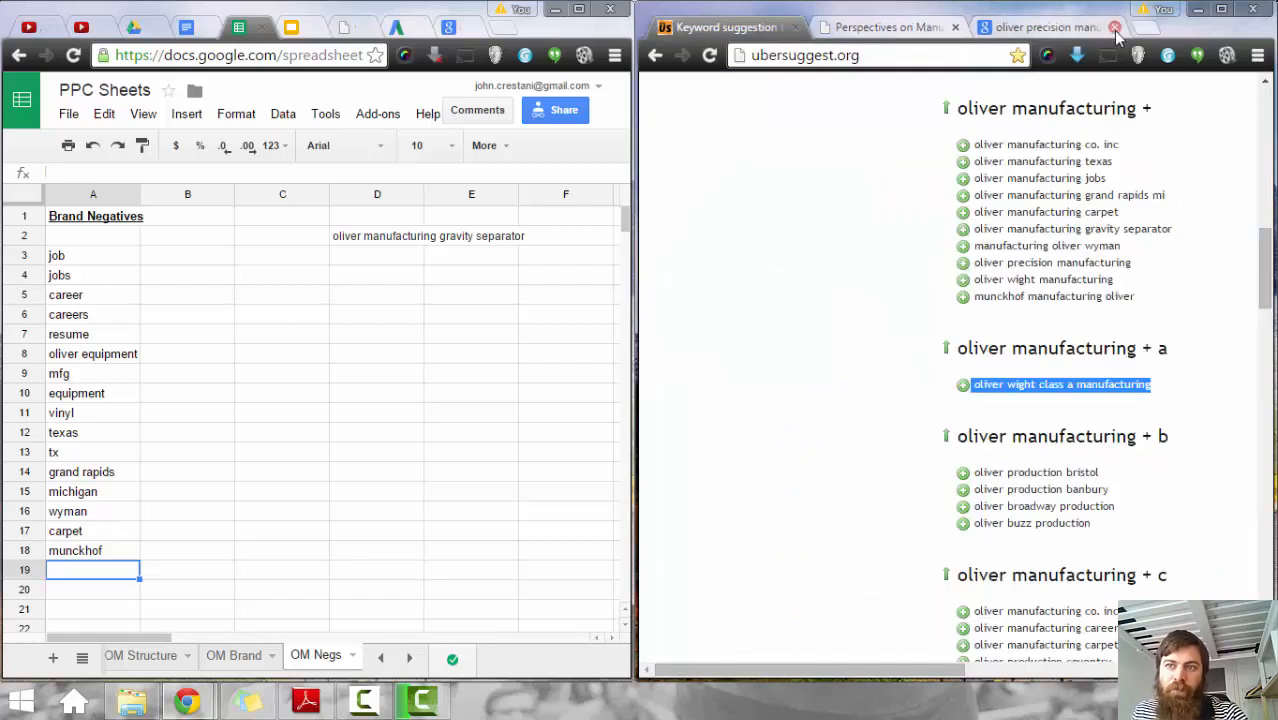
Step: Add wight as a brand negative in cell A19
click(72, 574)
text(wight)
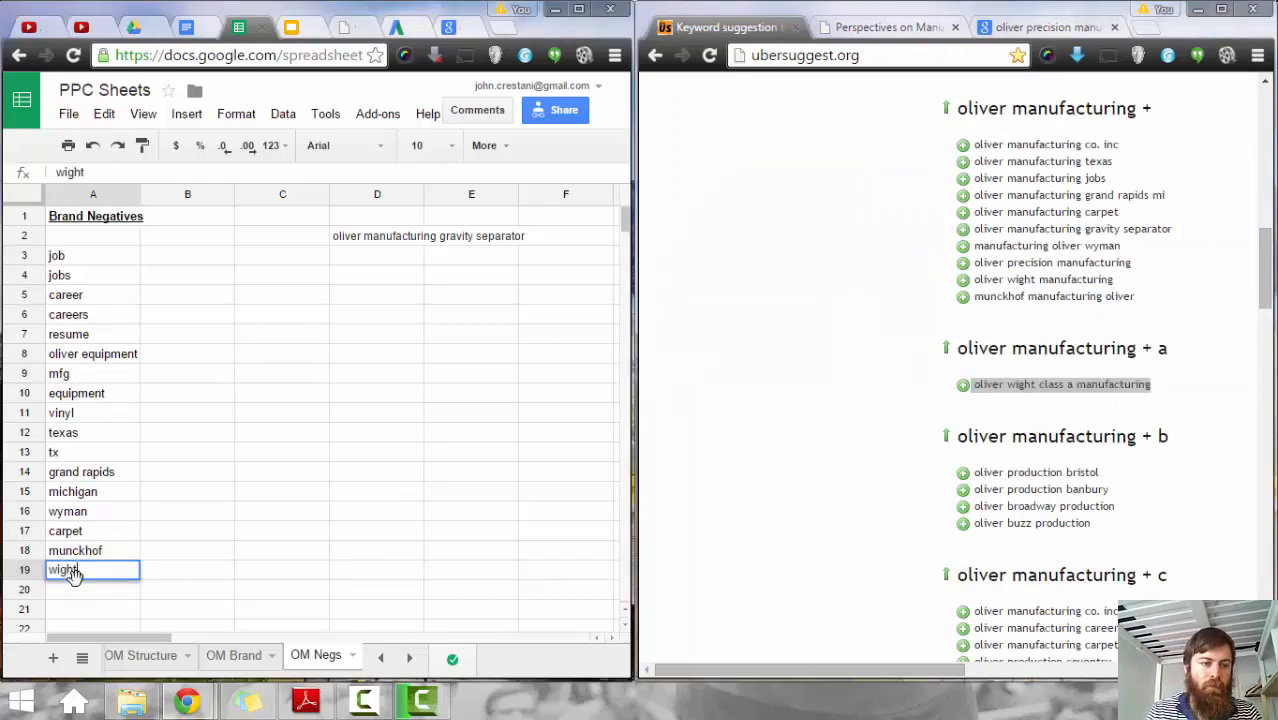
key(Return)
Step: Review the suggestions under b, c and d, and add production and producing as brand negatives in cells A20 and A21
click(1208, 441)
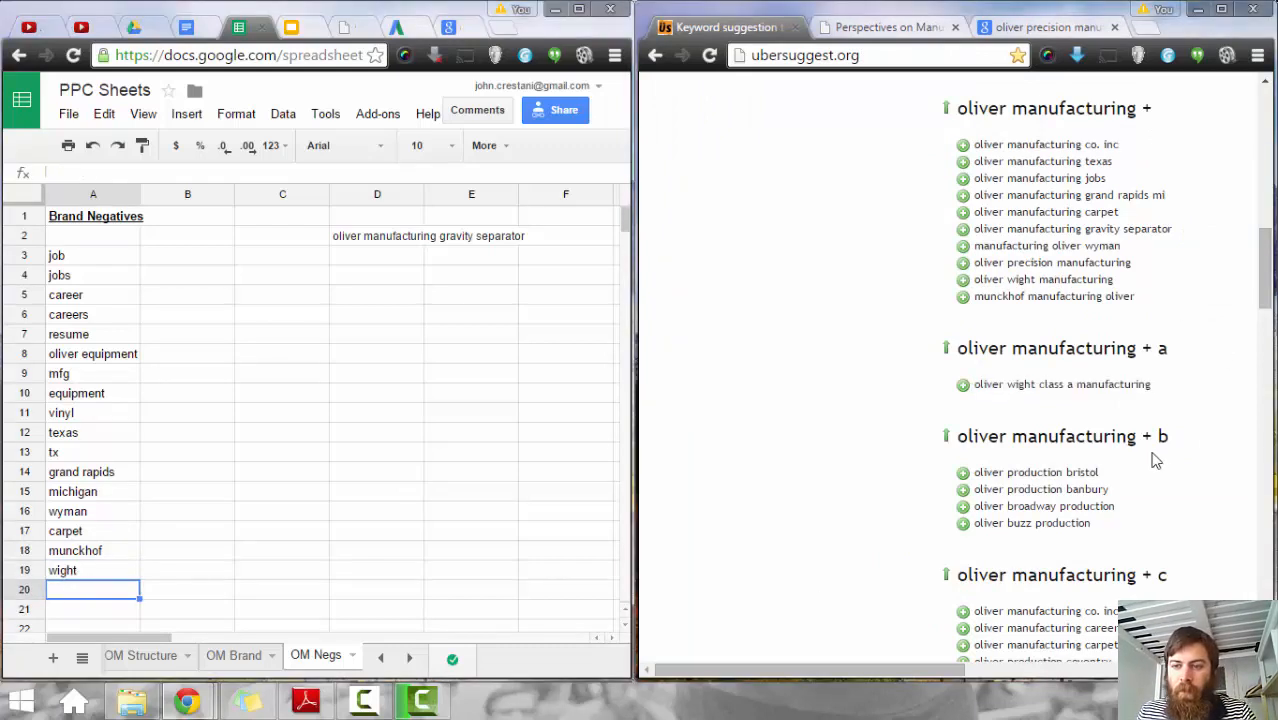
scroll(1152, 456, down, 1)
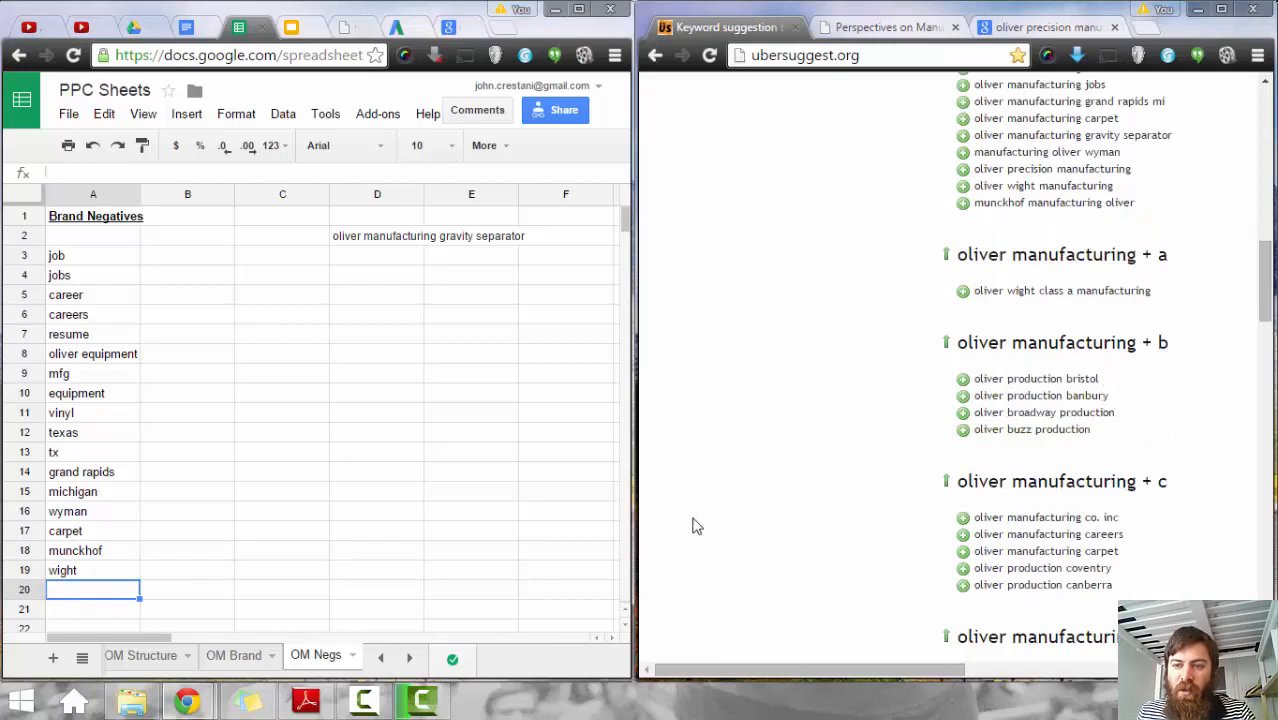
scroll(1116, 412, down, 1)
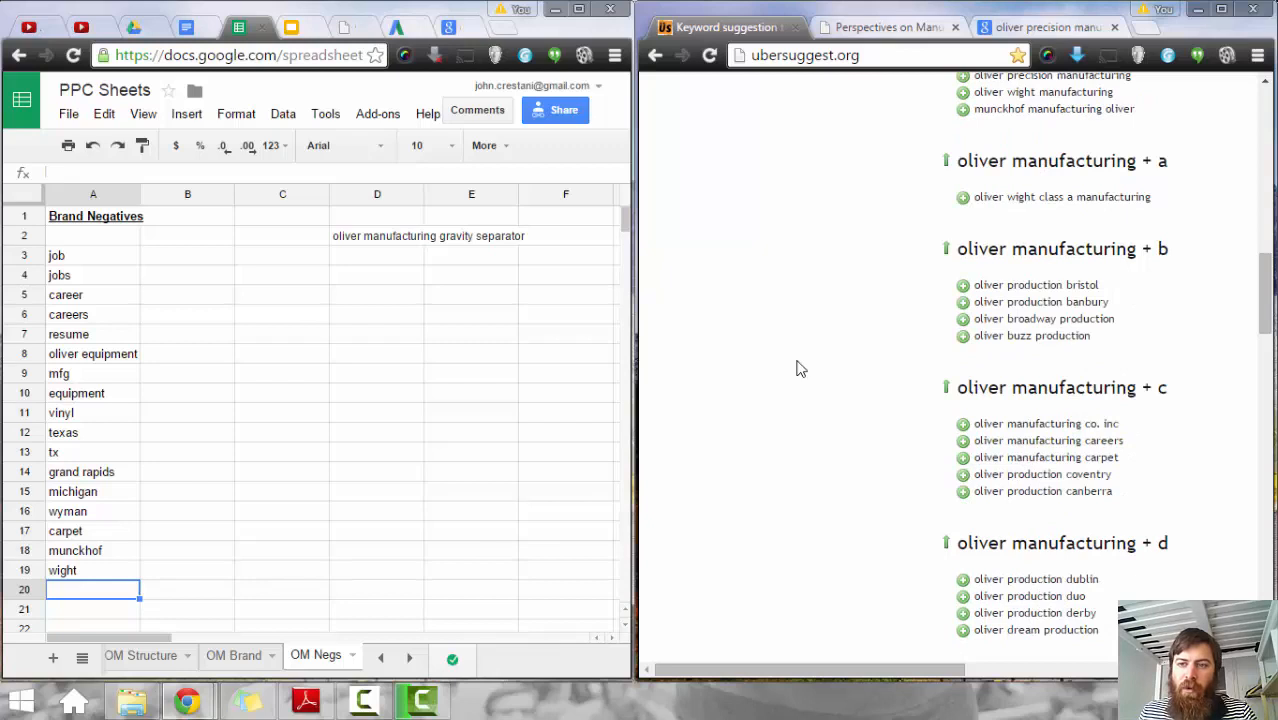
scroll(800, 369, down, 1)
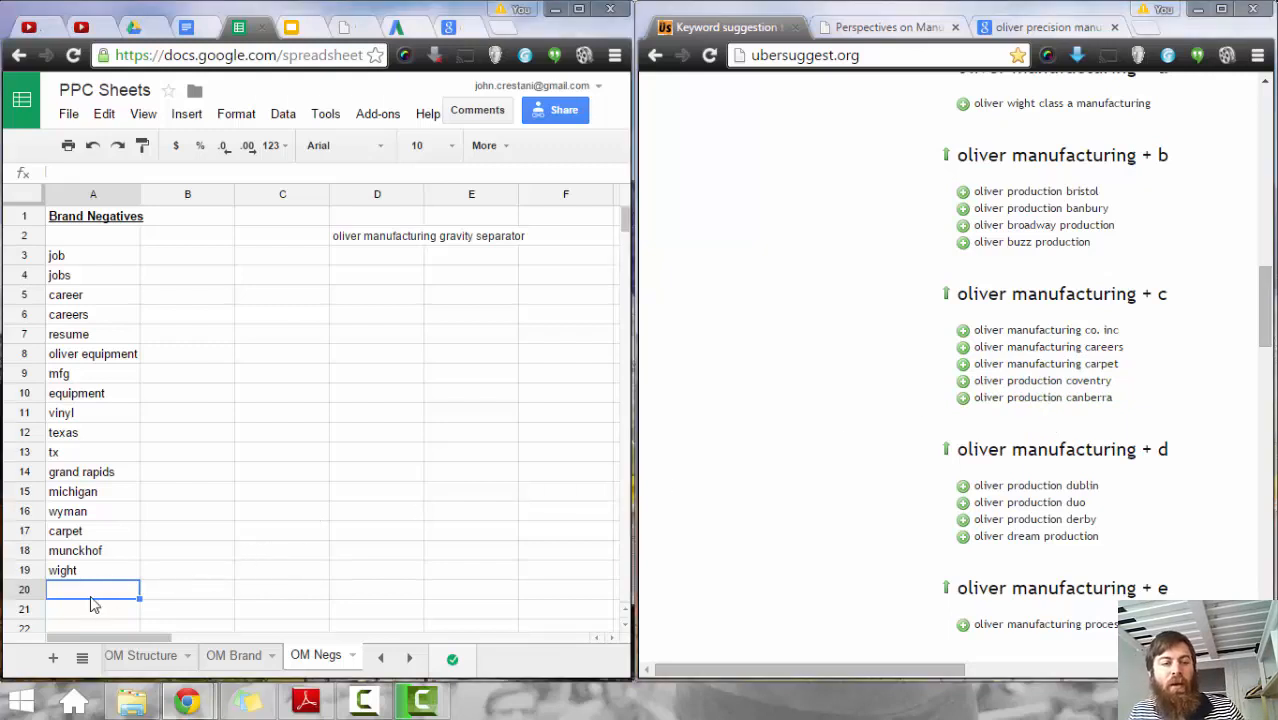
text(production)
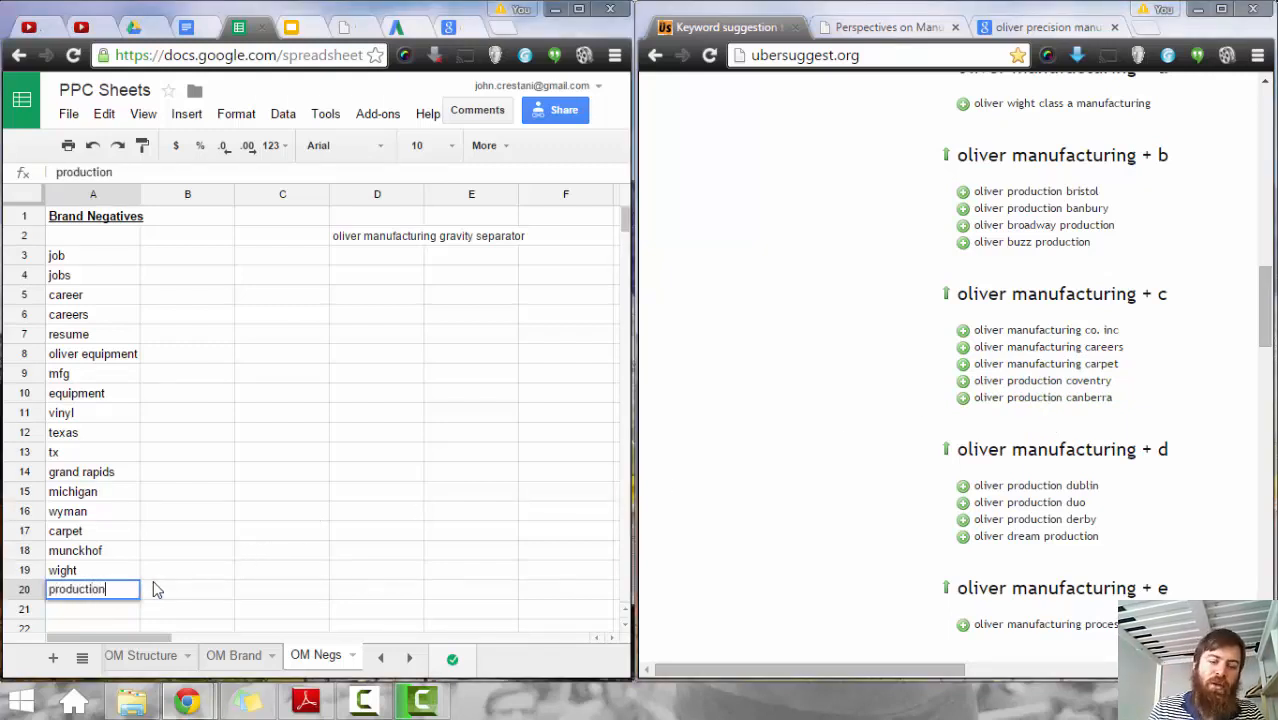
key(Return)
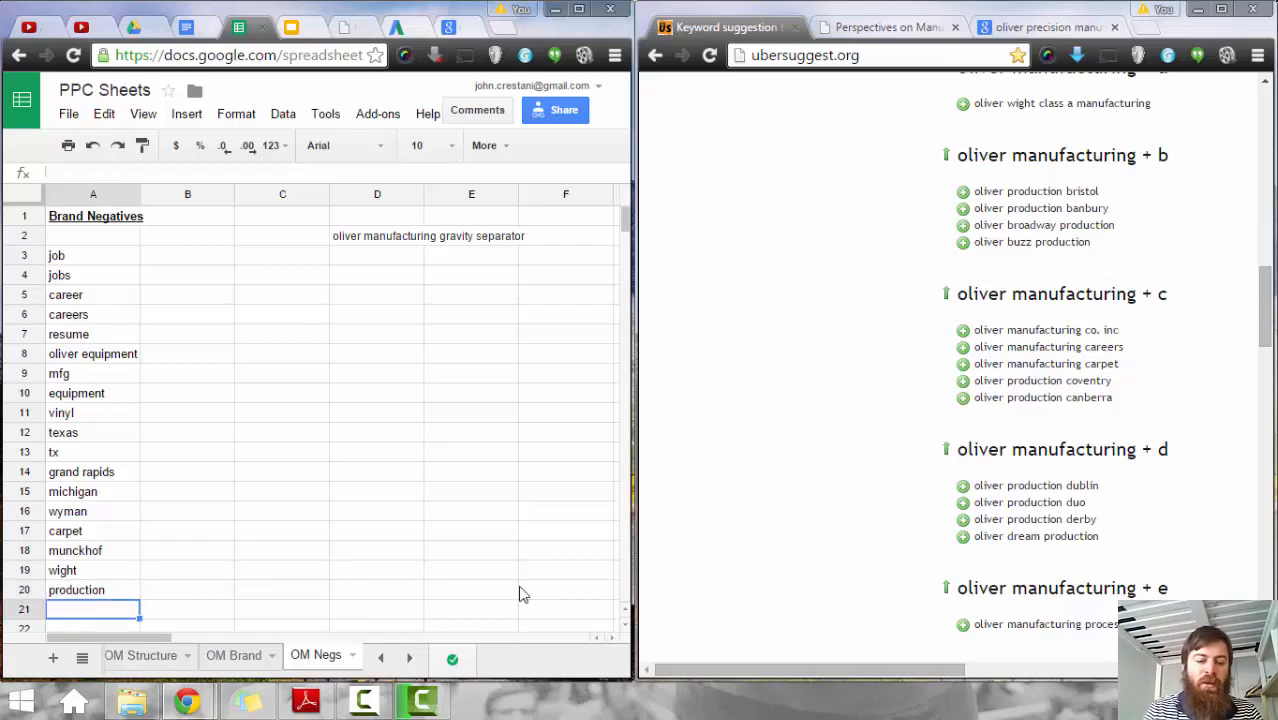
text(producti)
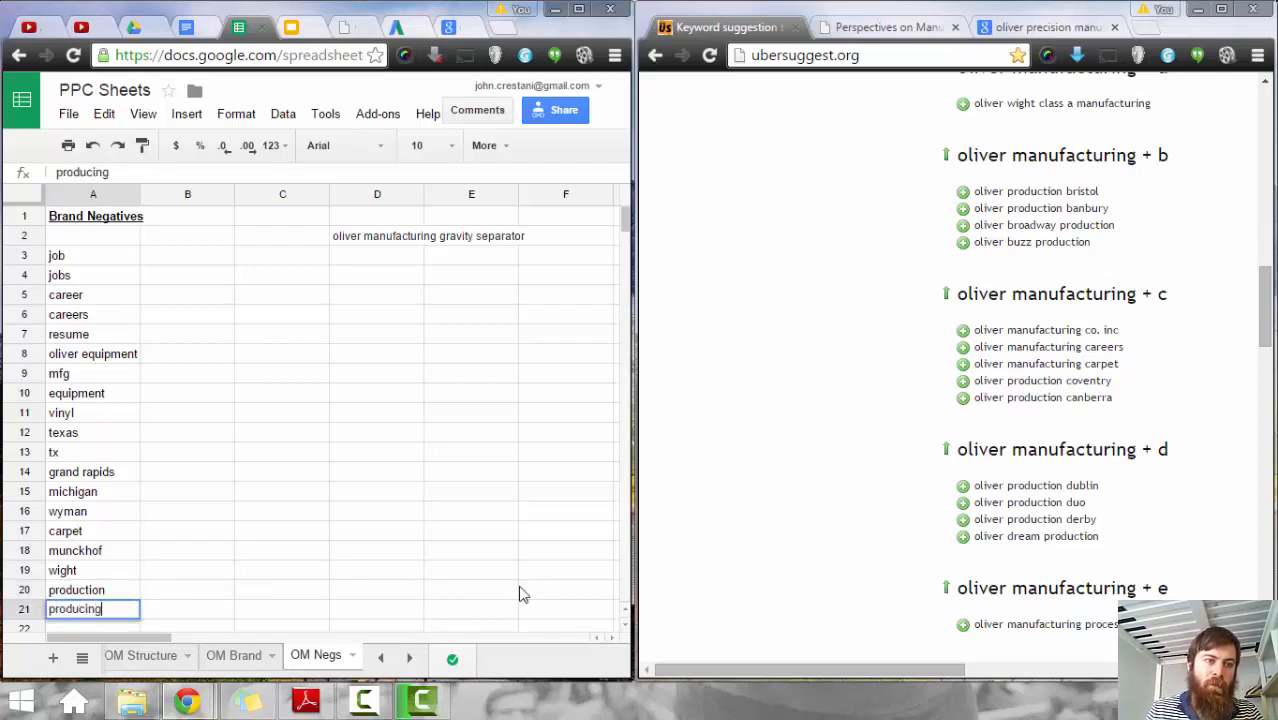
text(g)
key(Return)
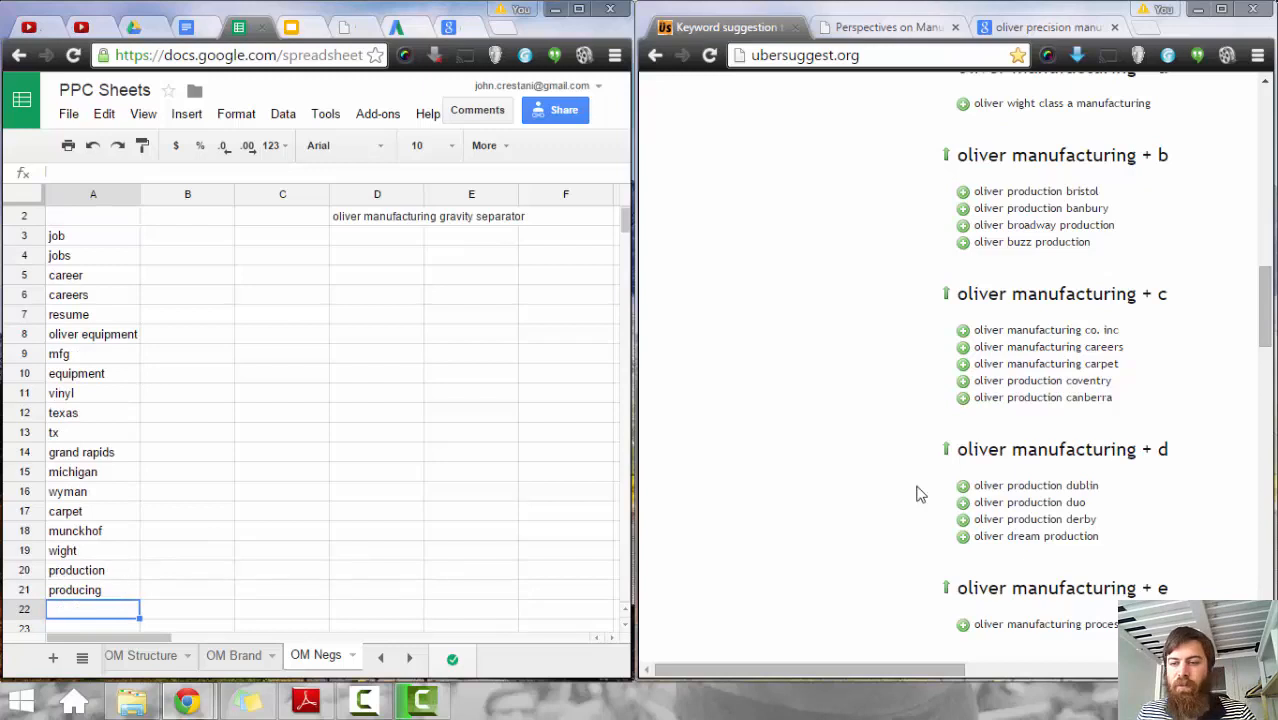
Step: Copy the suggestion "oliver manufacturing processing equipment" from the keyword list into cell D3
scroll(866, 440, down, 1)
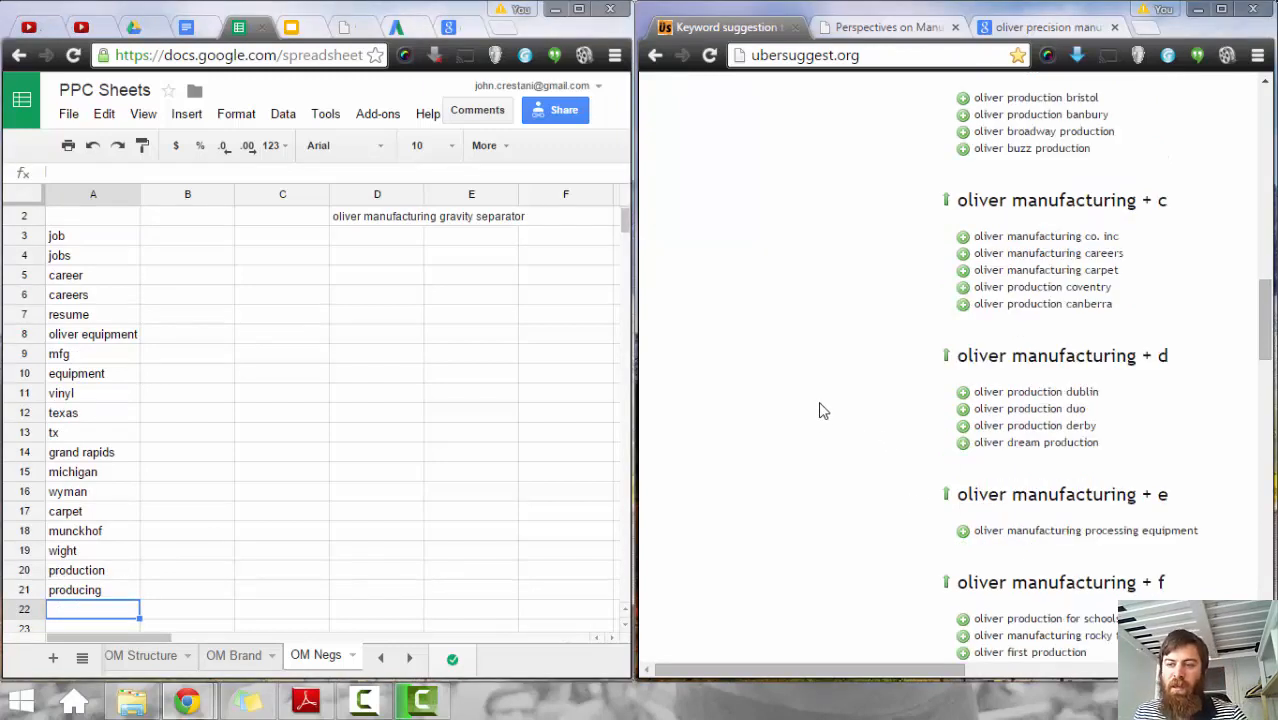
scroll(818, 410, down, 1)
drag(1207, 443, 976, 438)
key(ctrl+c)
click(375, 237)
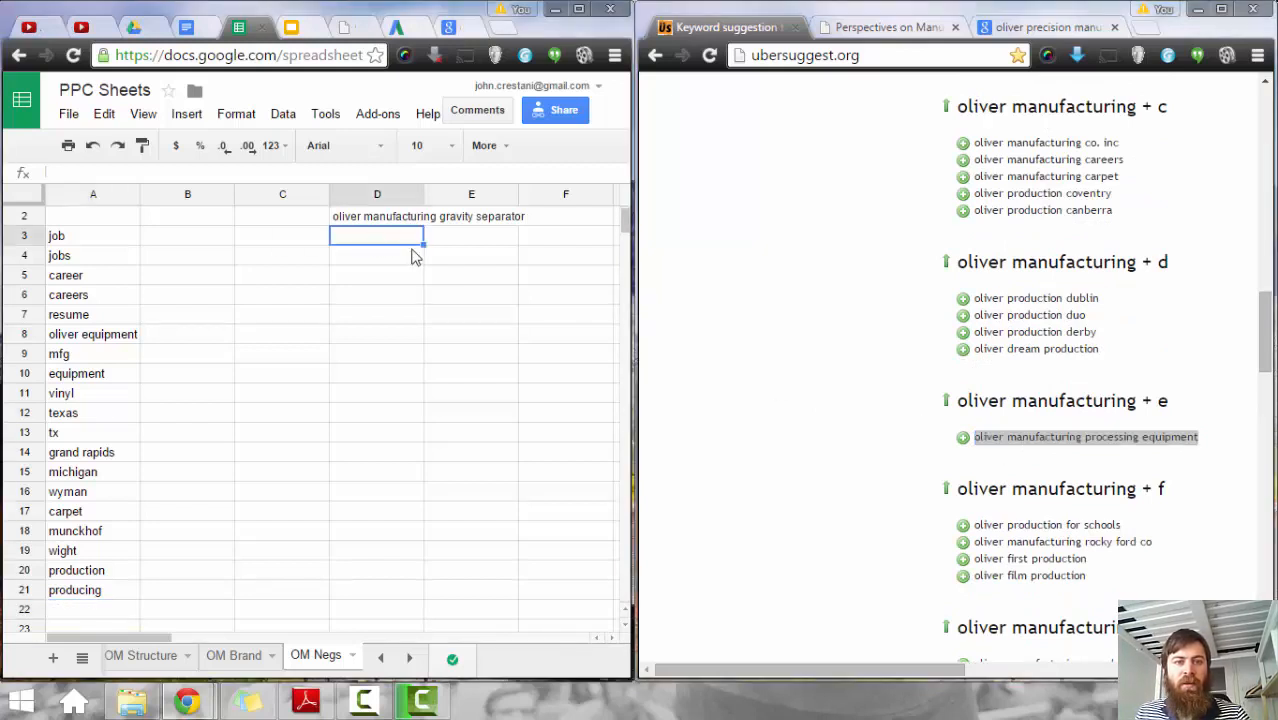
key(ctrl+v)
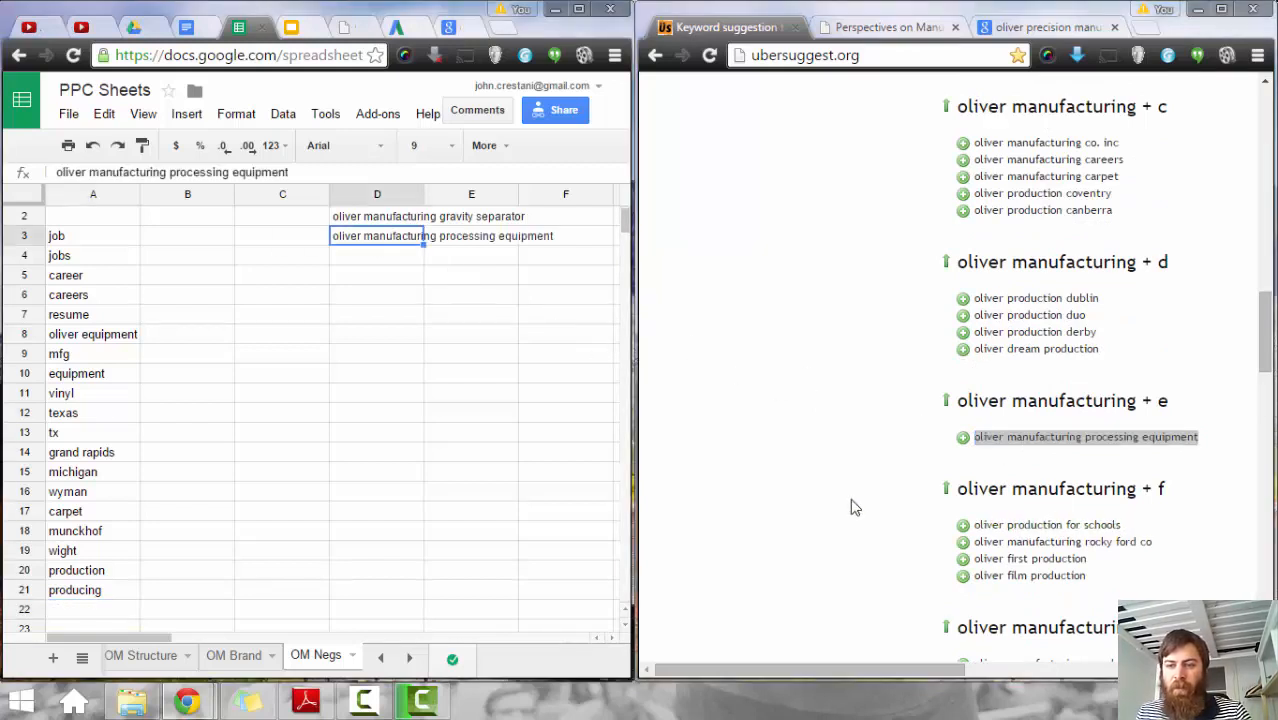
Step: Search Google for the suggestion "oliver manufacturing rocky ford co" and open the Grainnet company result in a new tab
click(1080, 538)
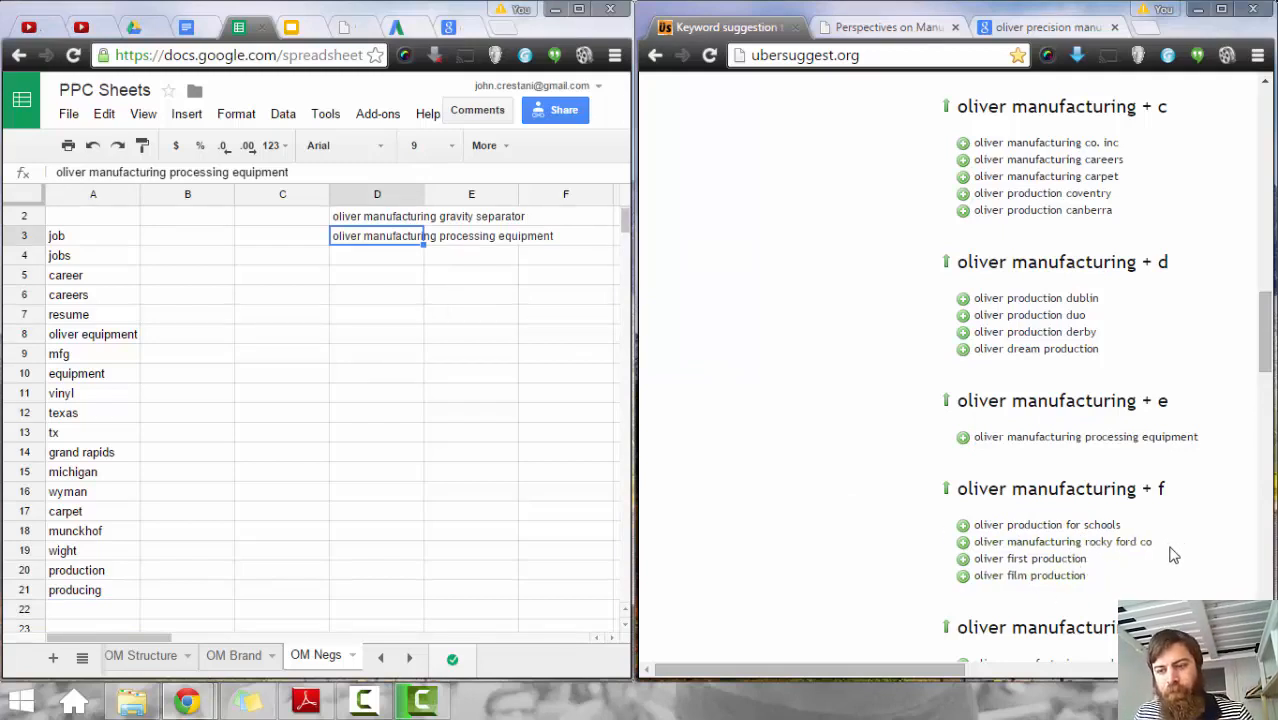
drag(1173, 555, 972, 544)
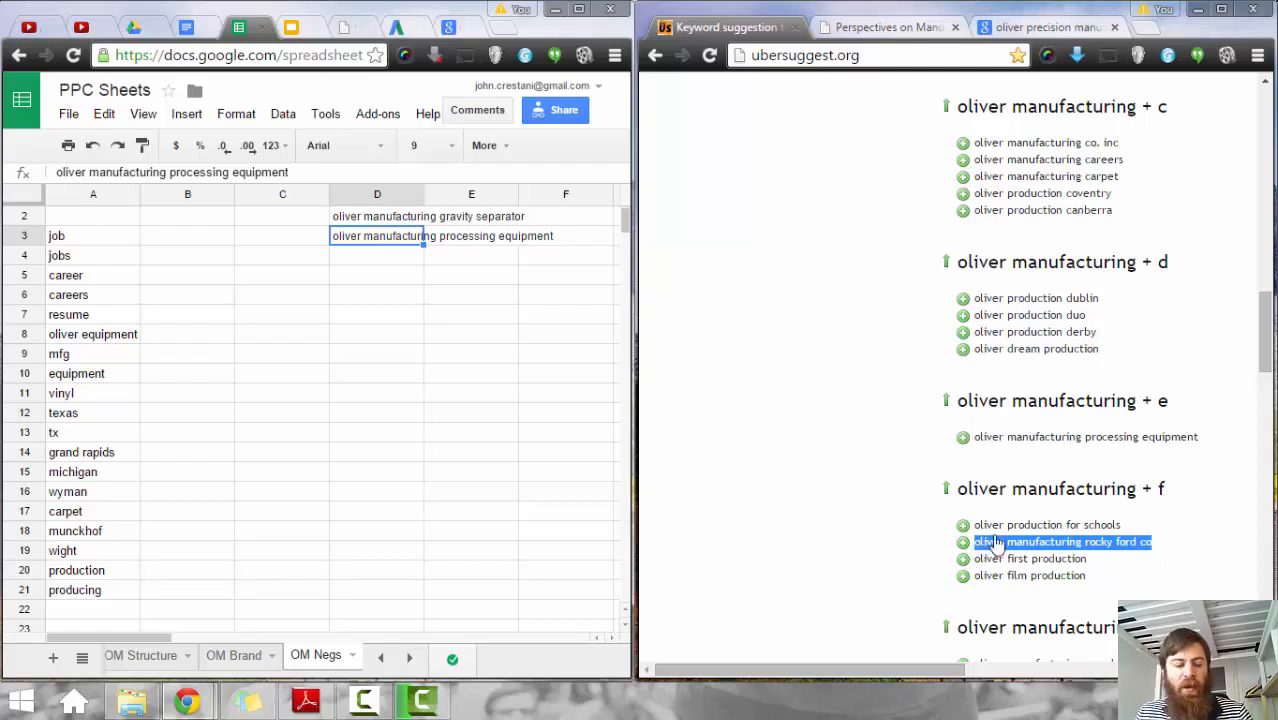
key(ctrl+c)
key(ctrl+t)
key(ctrl+v)
key(Return)
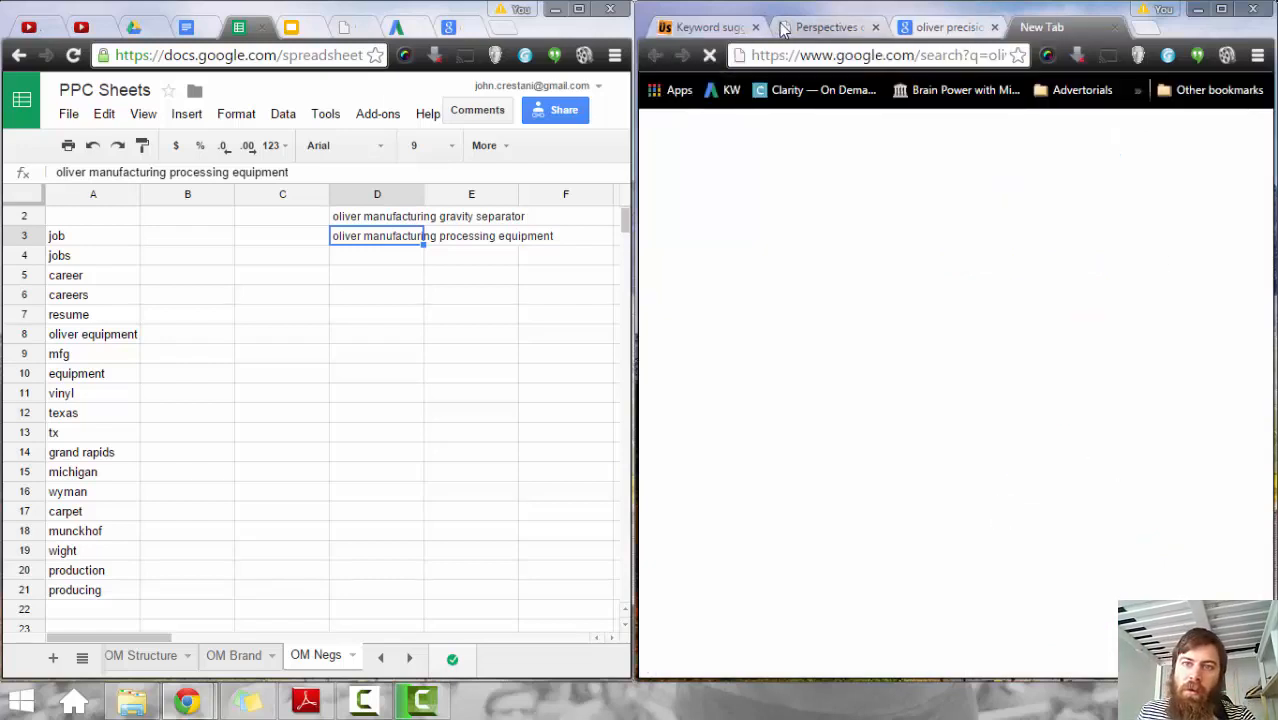
click(735, 33)
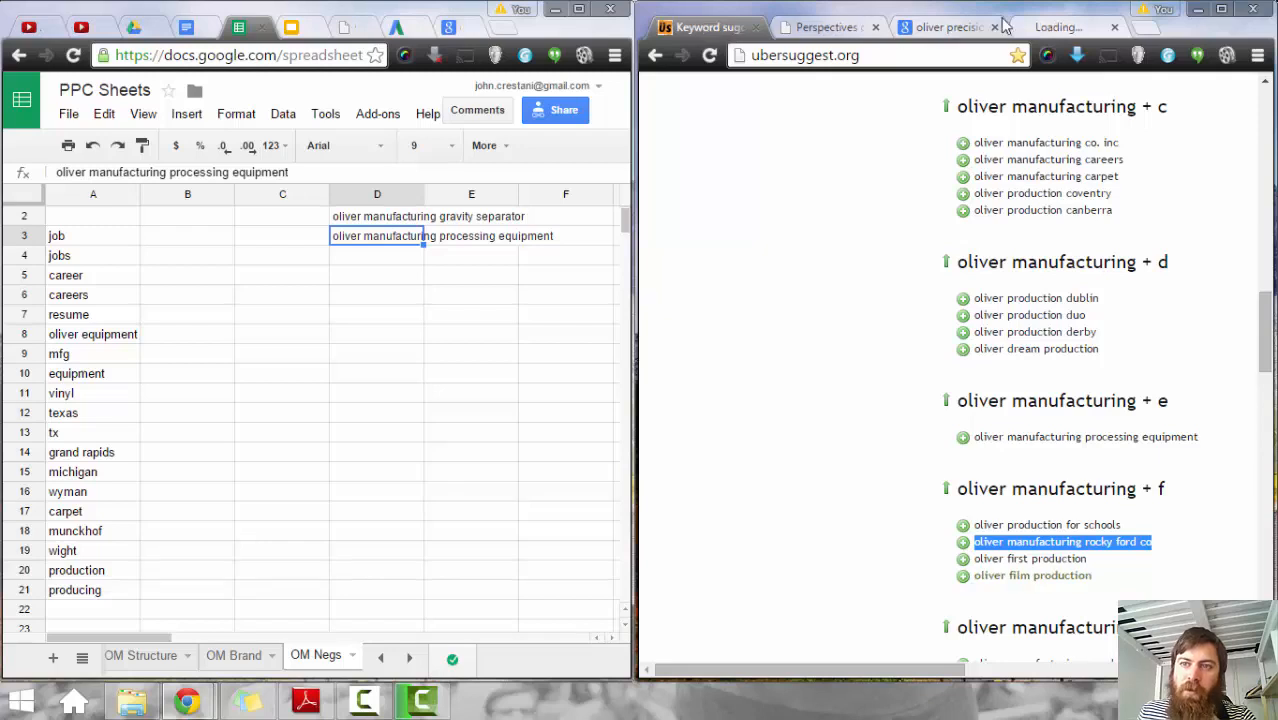
click(1058, 27)
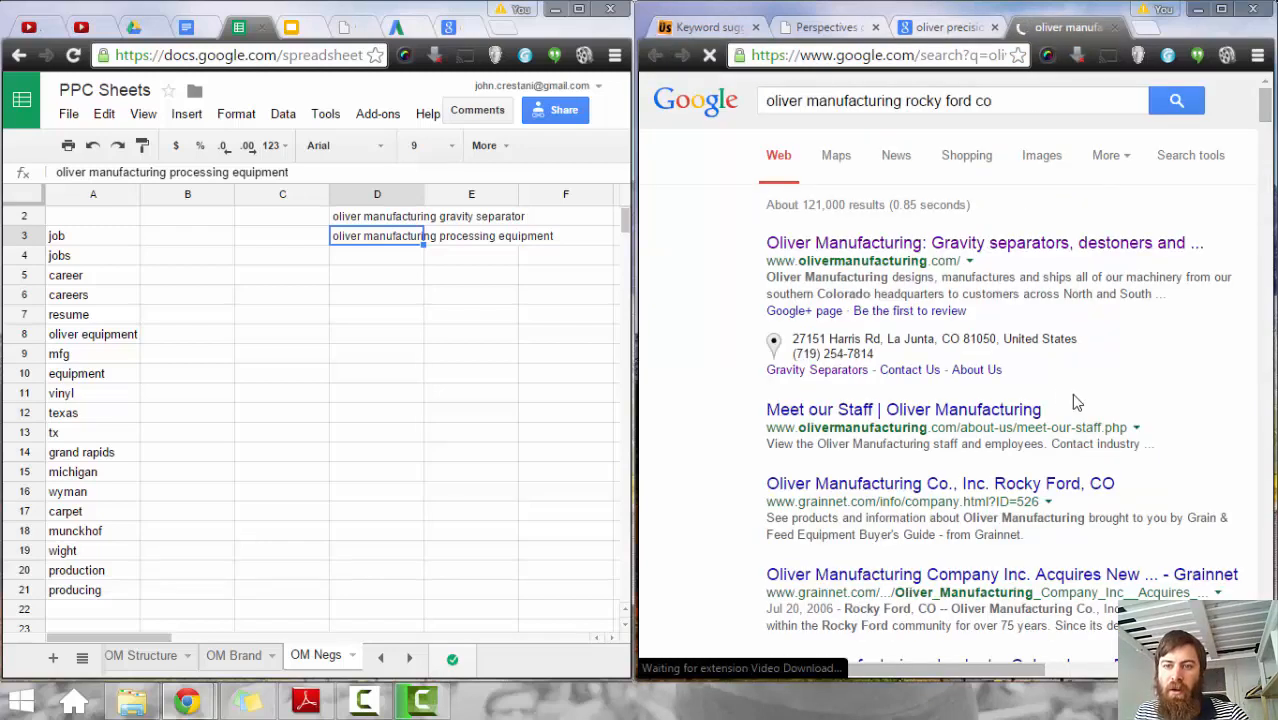
middle_click(950, 483)
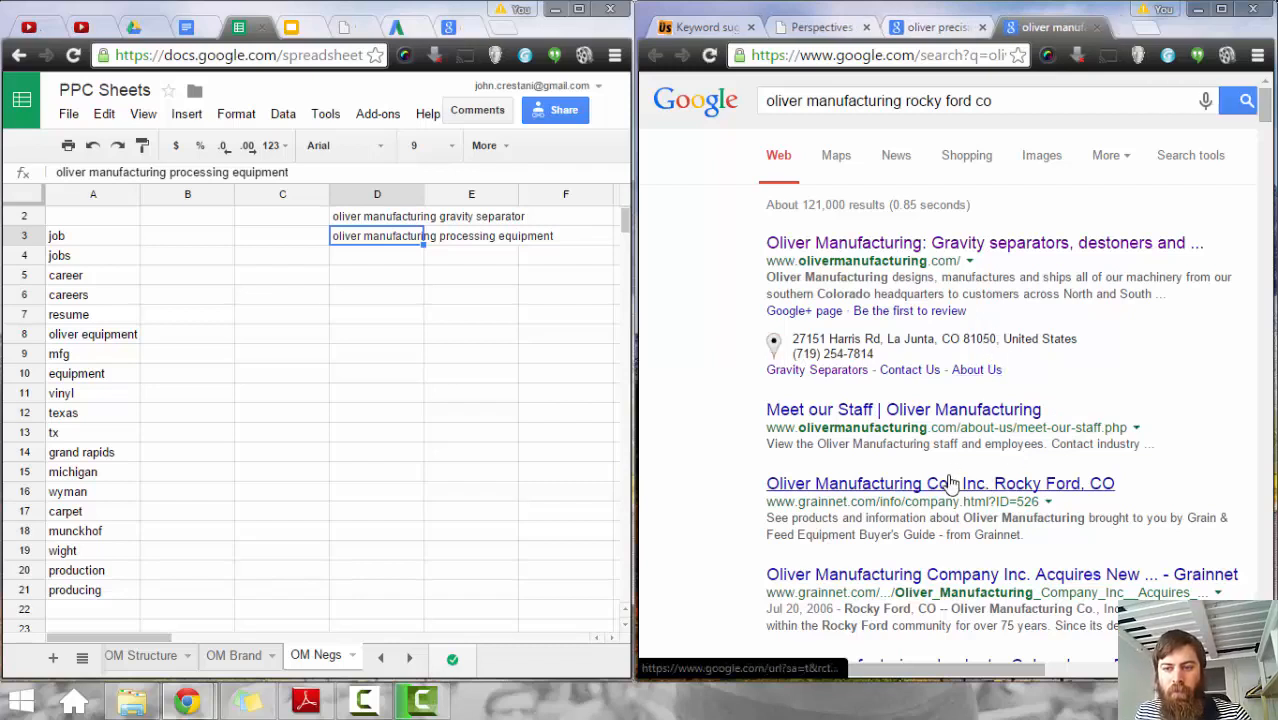
Step: Paste the keyword "oliver manufacturing rocky ford co" into cell D4
click(391, 257)
key(ctrl+v)
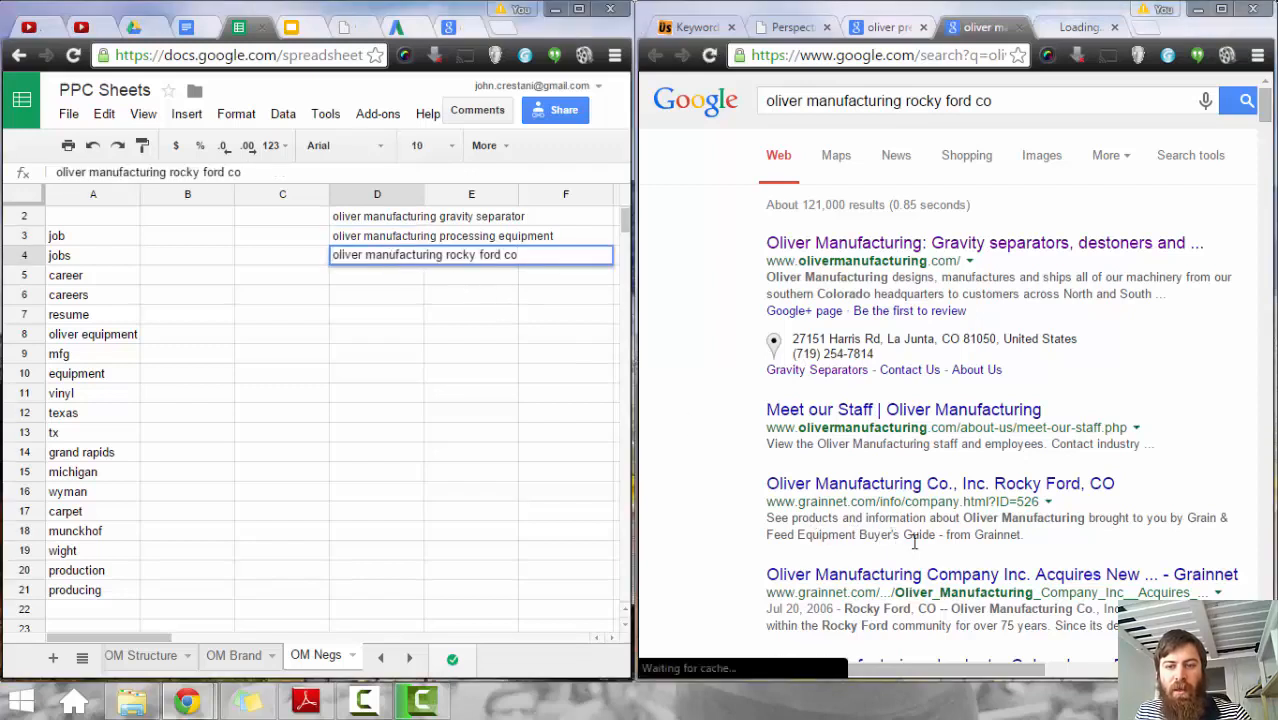
click(412, 355)
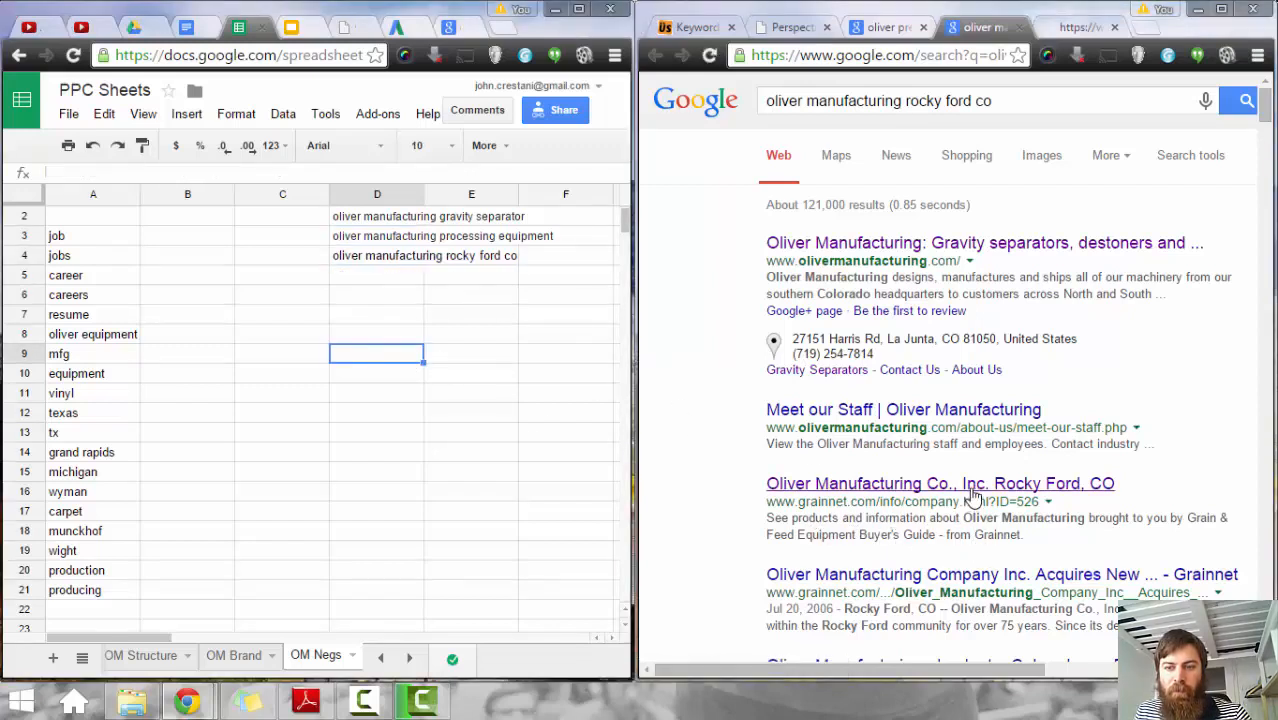
Step: Examine the Oliver Manufacturing company information and equipment catalog listings on the Grainnet page
click(1075, 29)
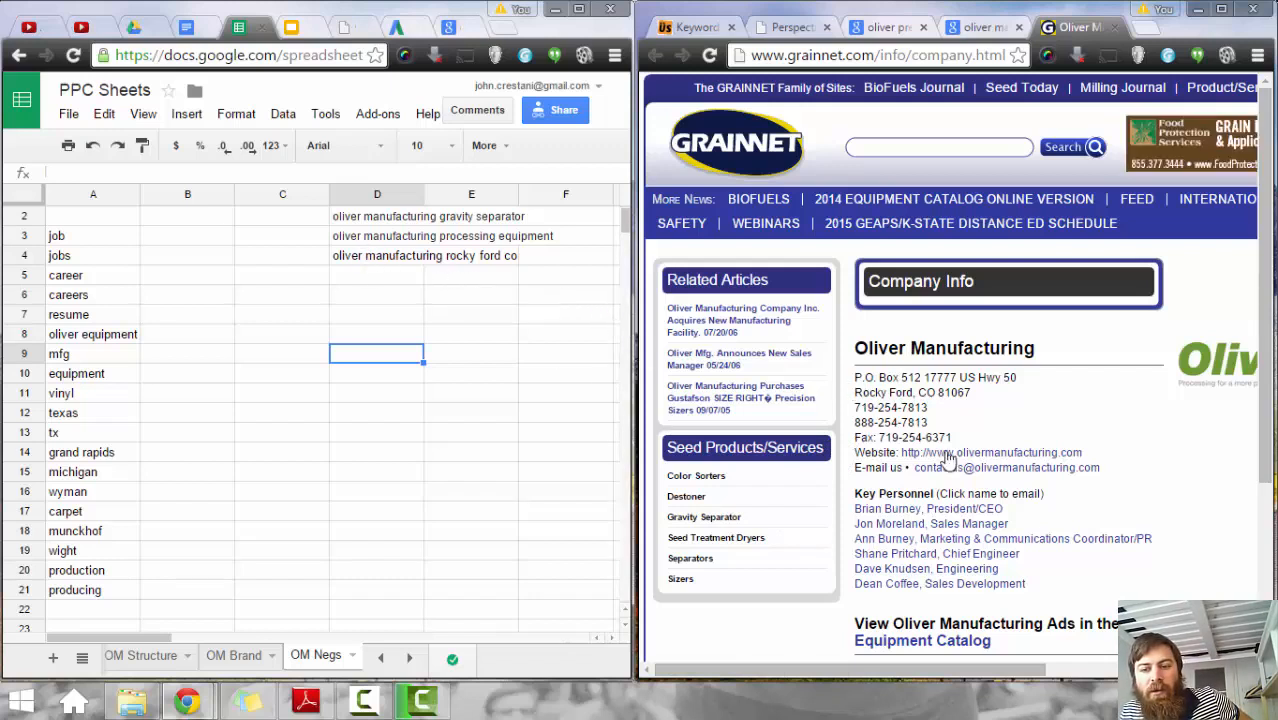
scroll(977, 490, down, 2)
scroll(977, 490, down, 3)
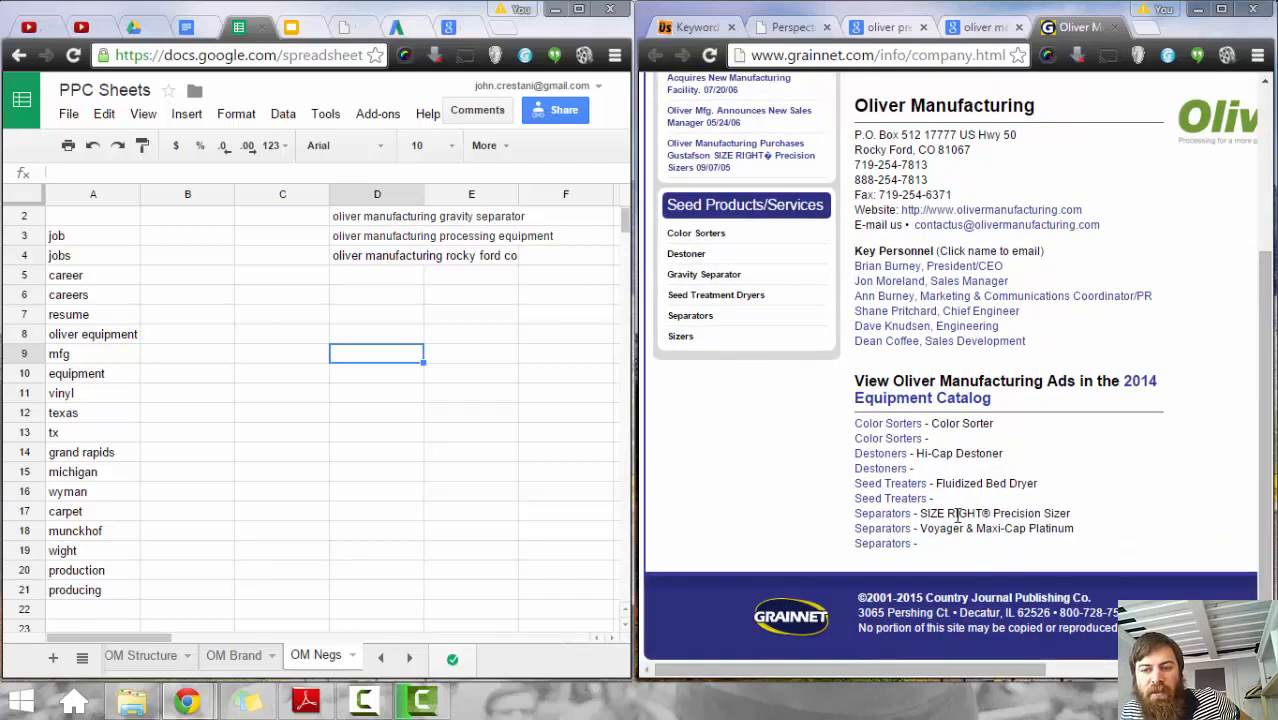
Step: Open the 2014 Equipment Catalog link from the Oliver Manufacturing company page in a new tab and view it
right_click(948, 400)
click(1040, 410)
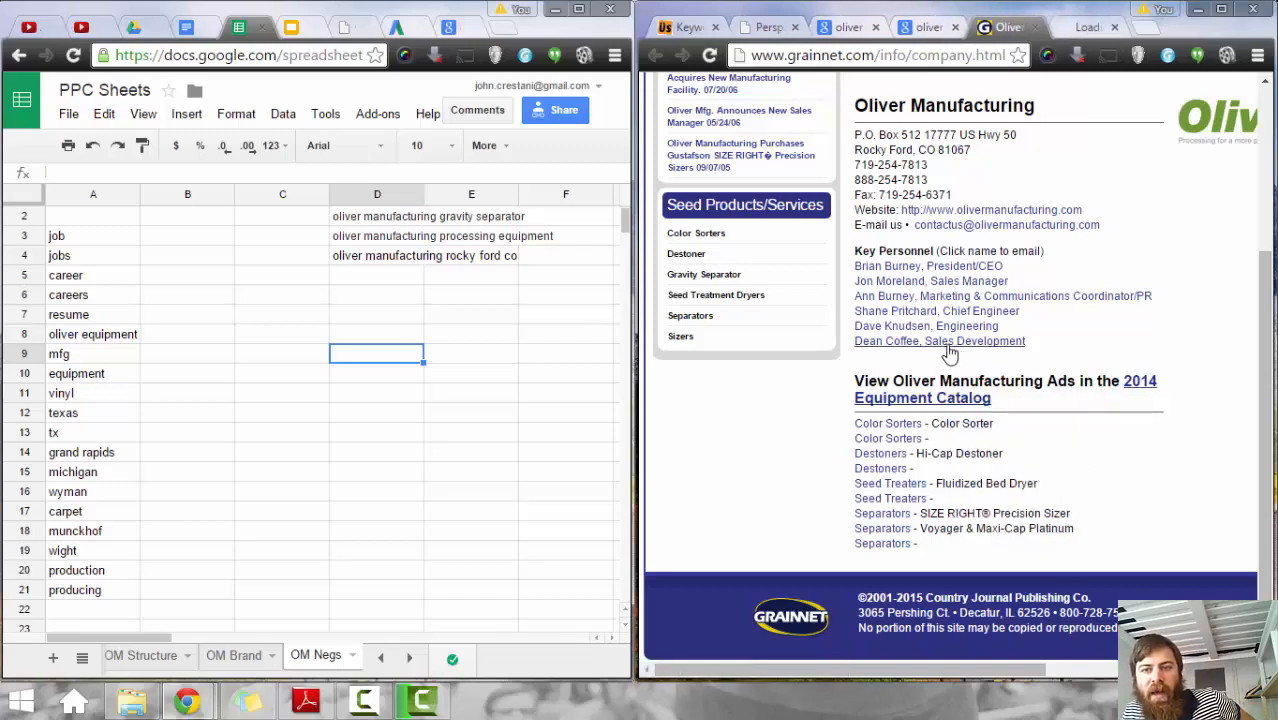
scroll(985, 320, up, 2)
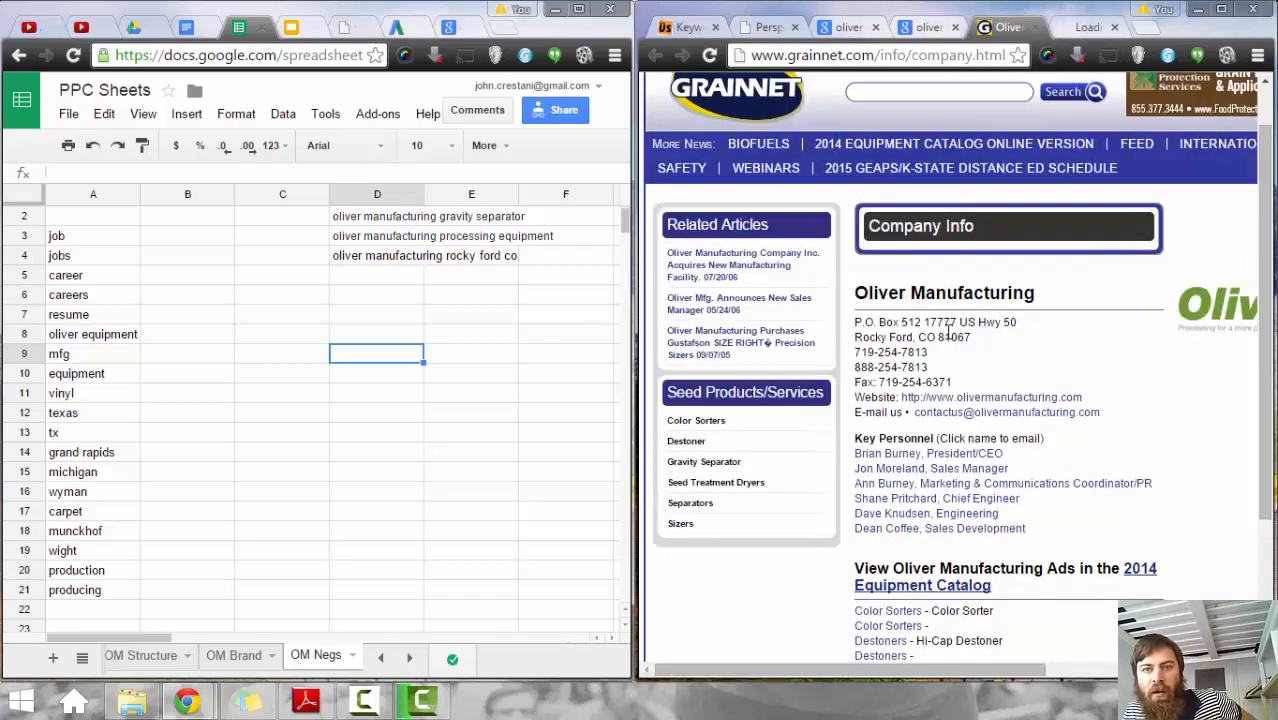
scroll(985, 320, up, 1)
scroll(1008, 425, down, 2)
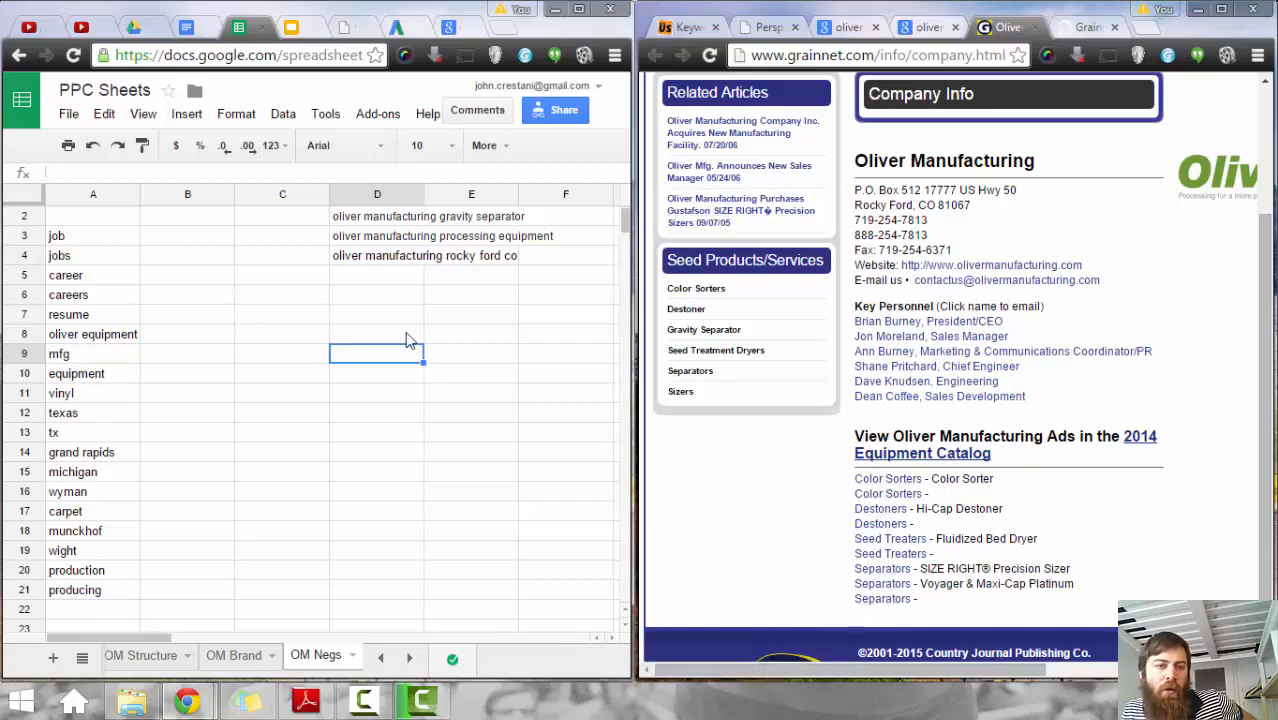
click(372, 258)
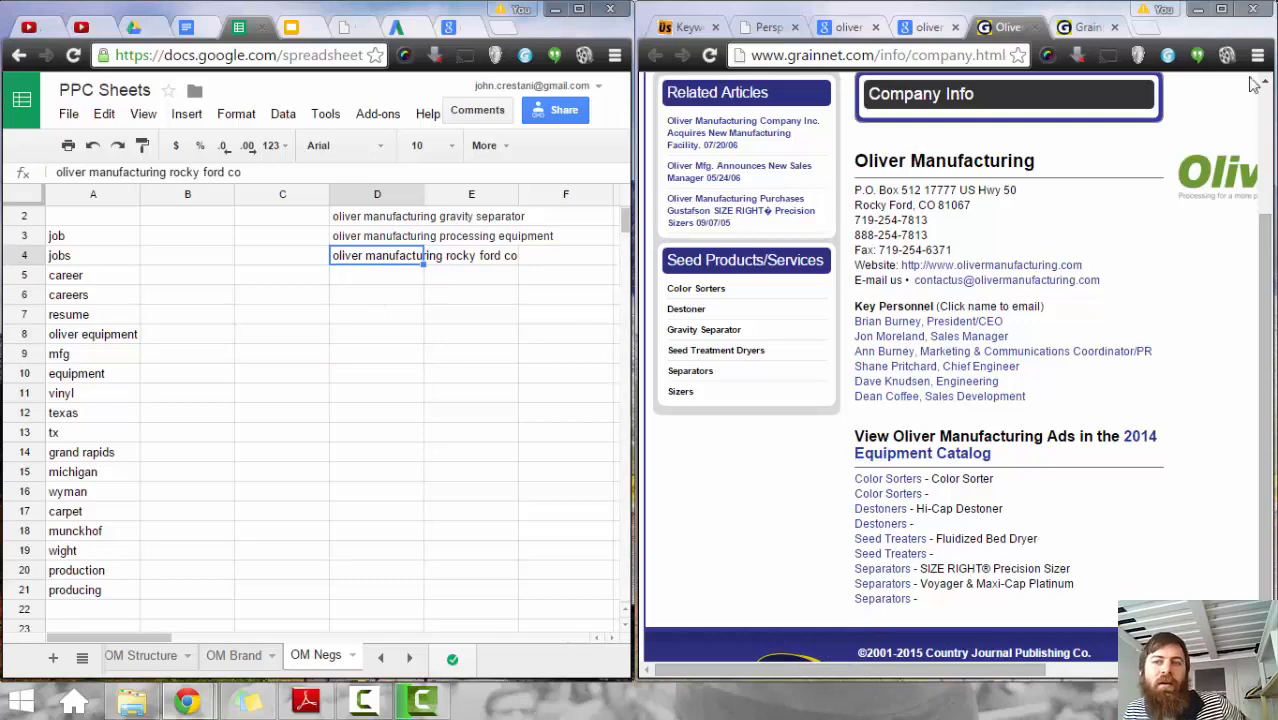
click(1087, 27)
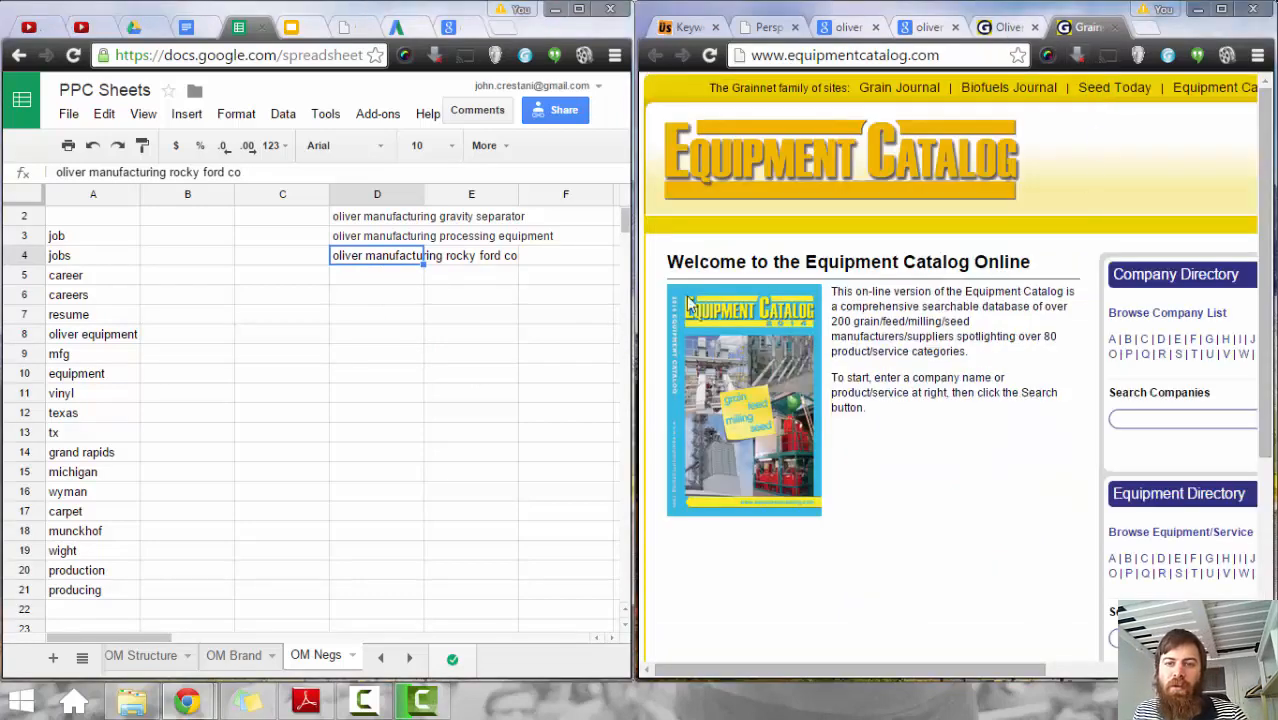
Step: Widen the research browser window and read the introductory description of the online Equipment Catalog
drag(636, 278, 390, 278)
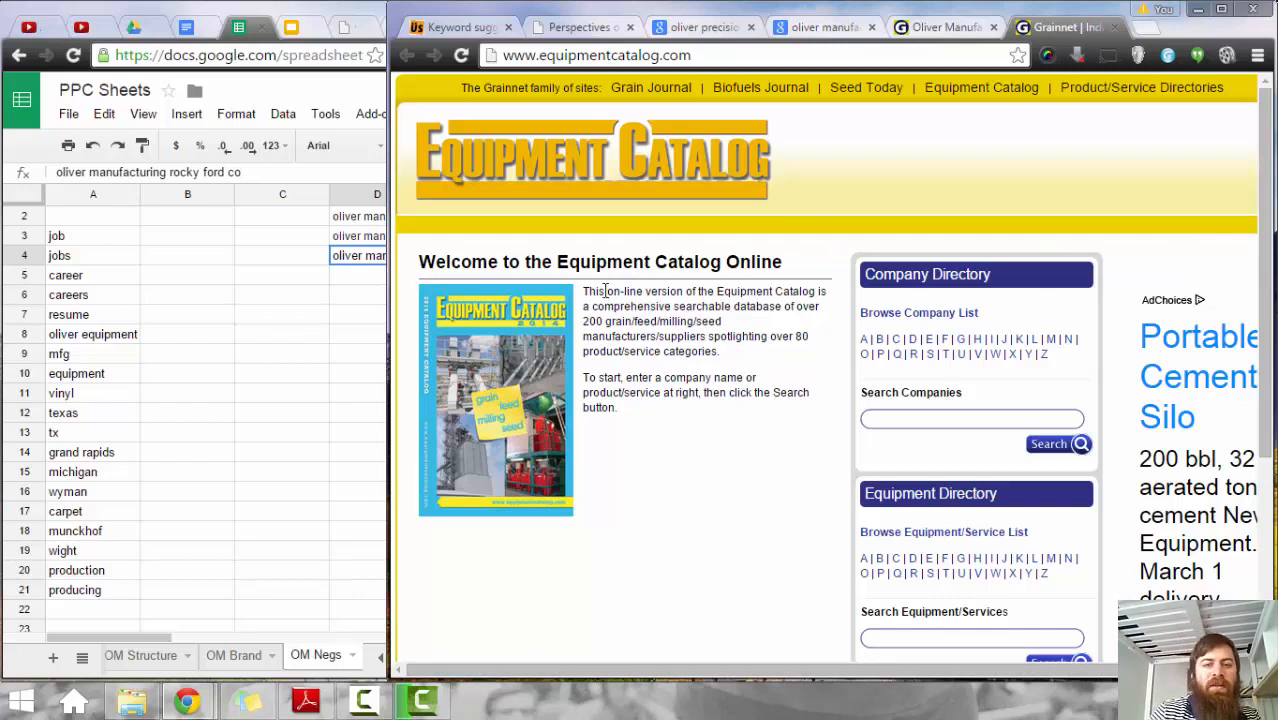
drag(604, 290, 665, 345)
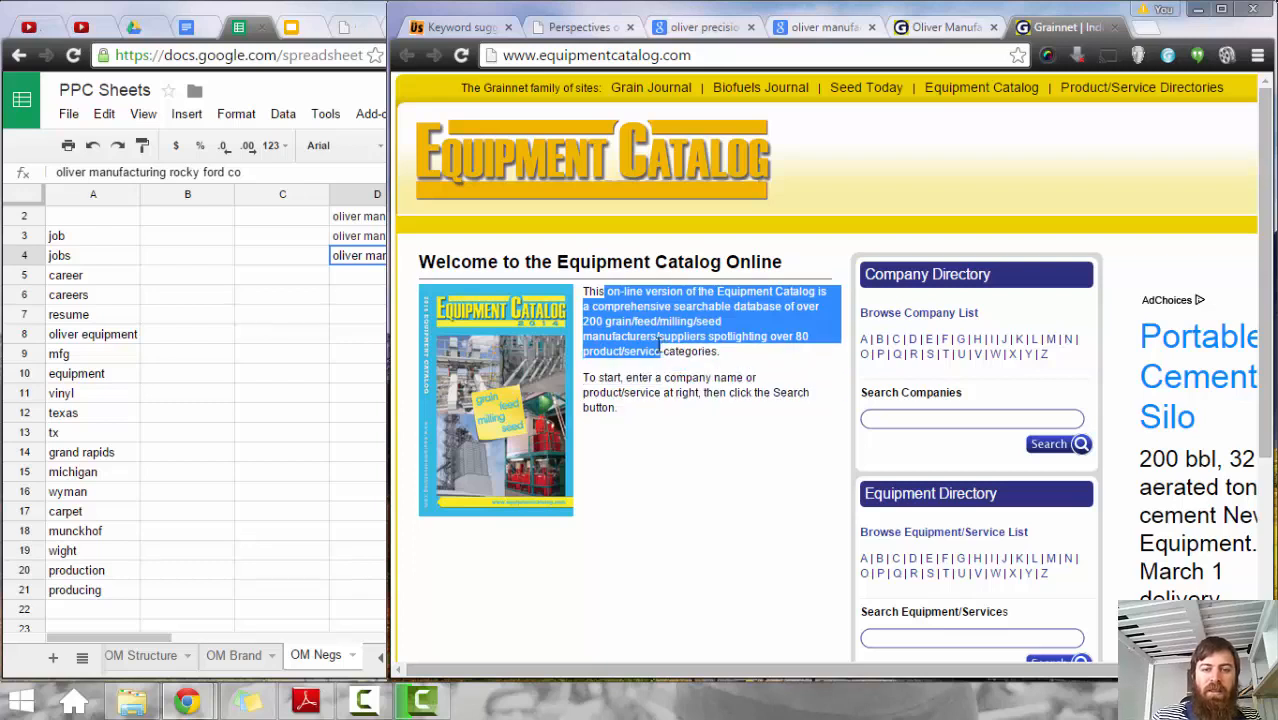
click(659, 348)
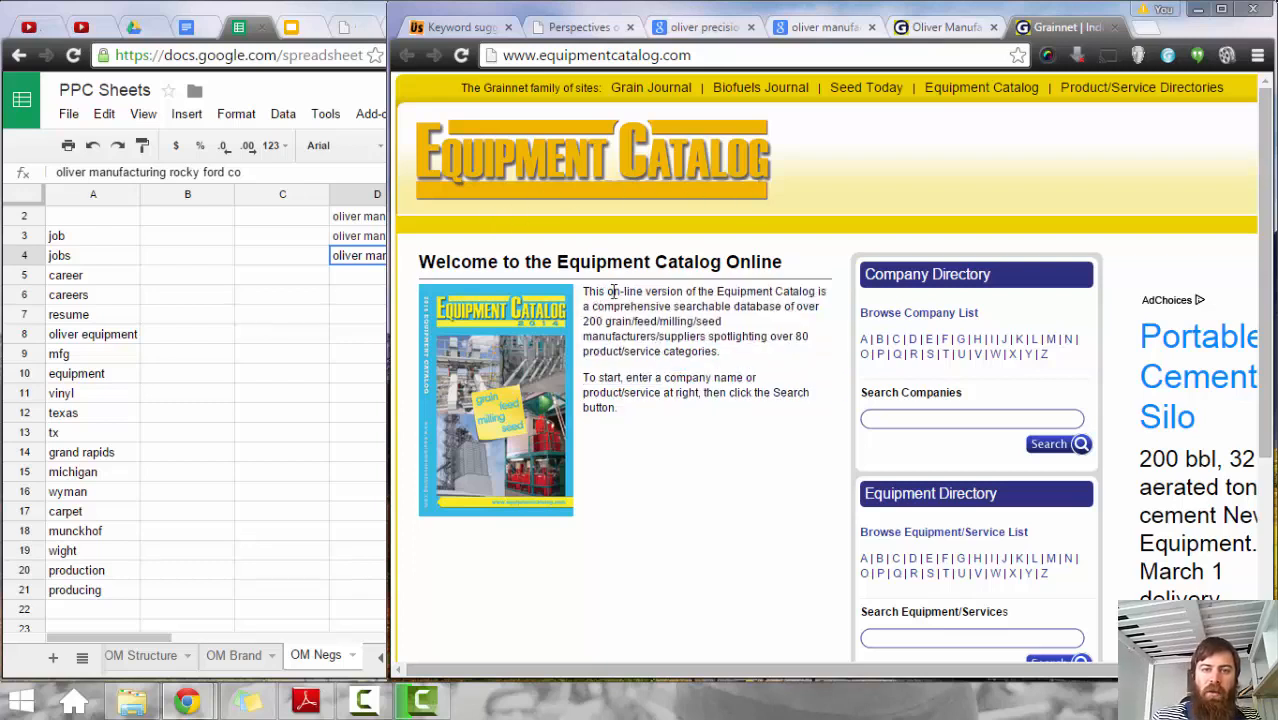
drag(607, 292, 661, 352)
click(661, 352)
Step: Restore the even side-by-side window split and close all research tabs, leaving only the Ubersuggest keyword suggestions open
drag(386, 300, 633, 297)
click(1005, 24)
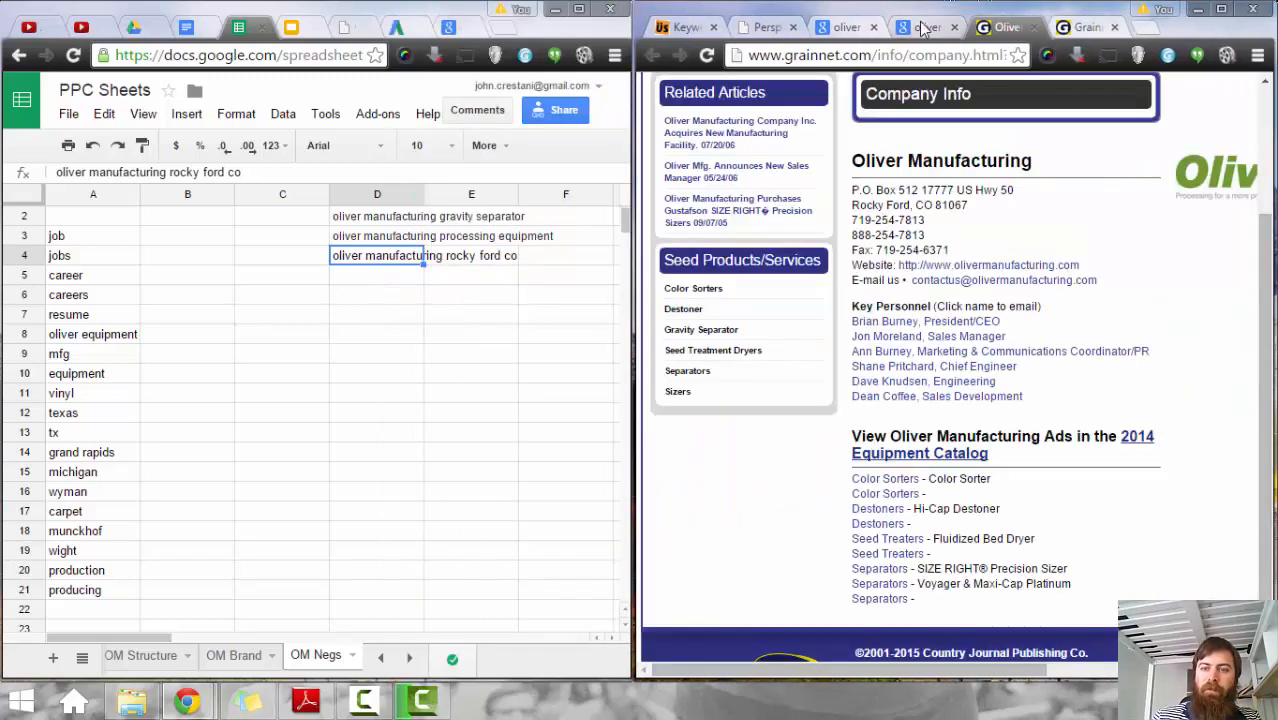
click(912, 30)
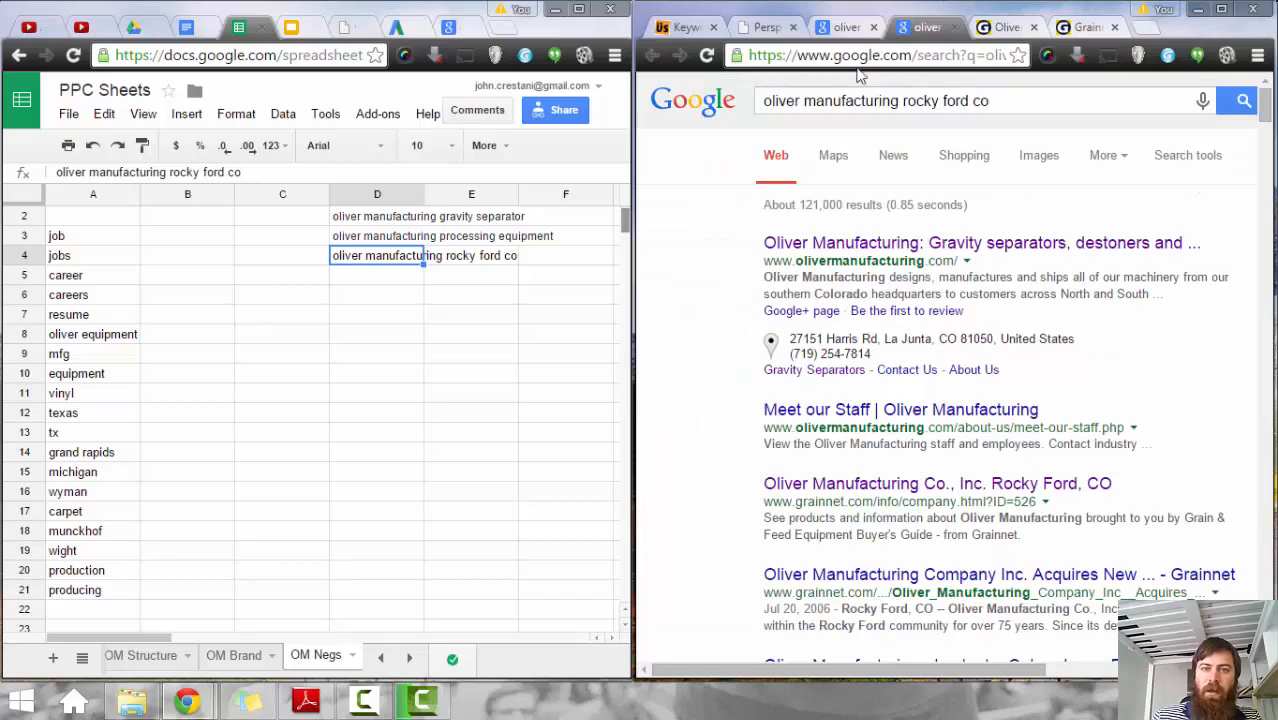
click(956, 30)
click(956, 30)
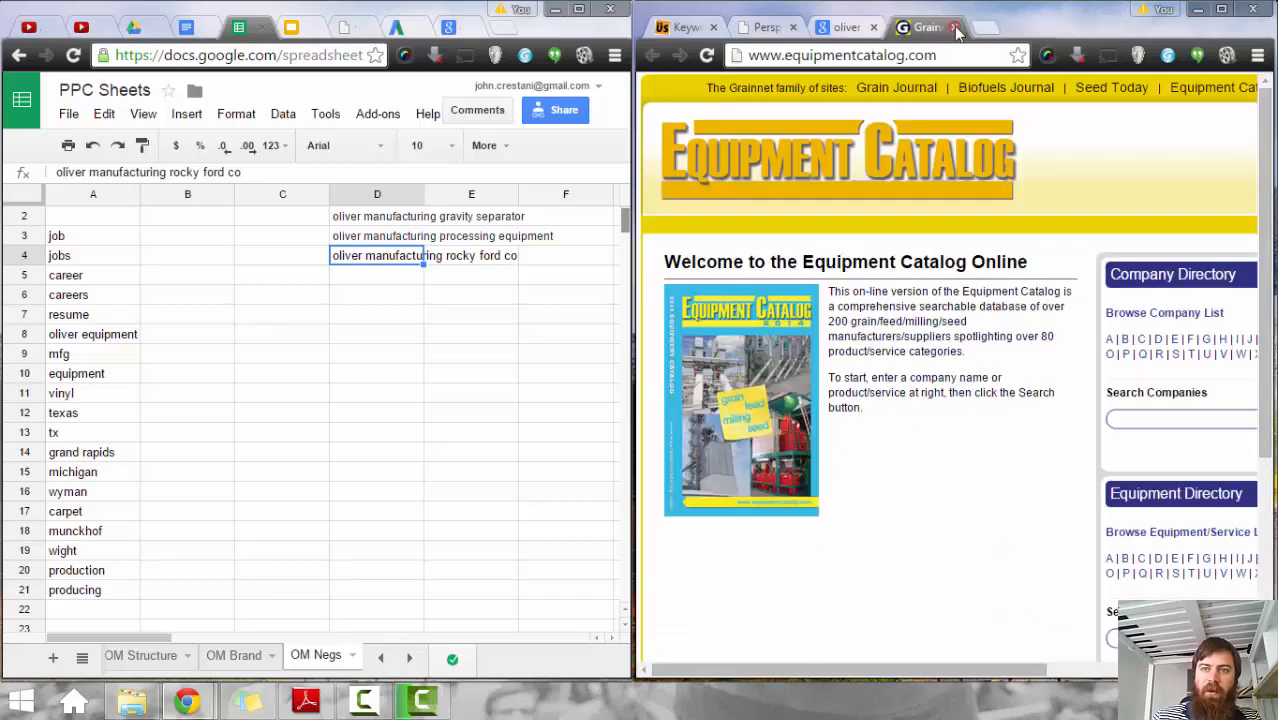
click(956, 30)
click(836, 30)
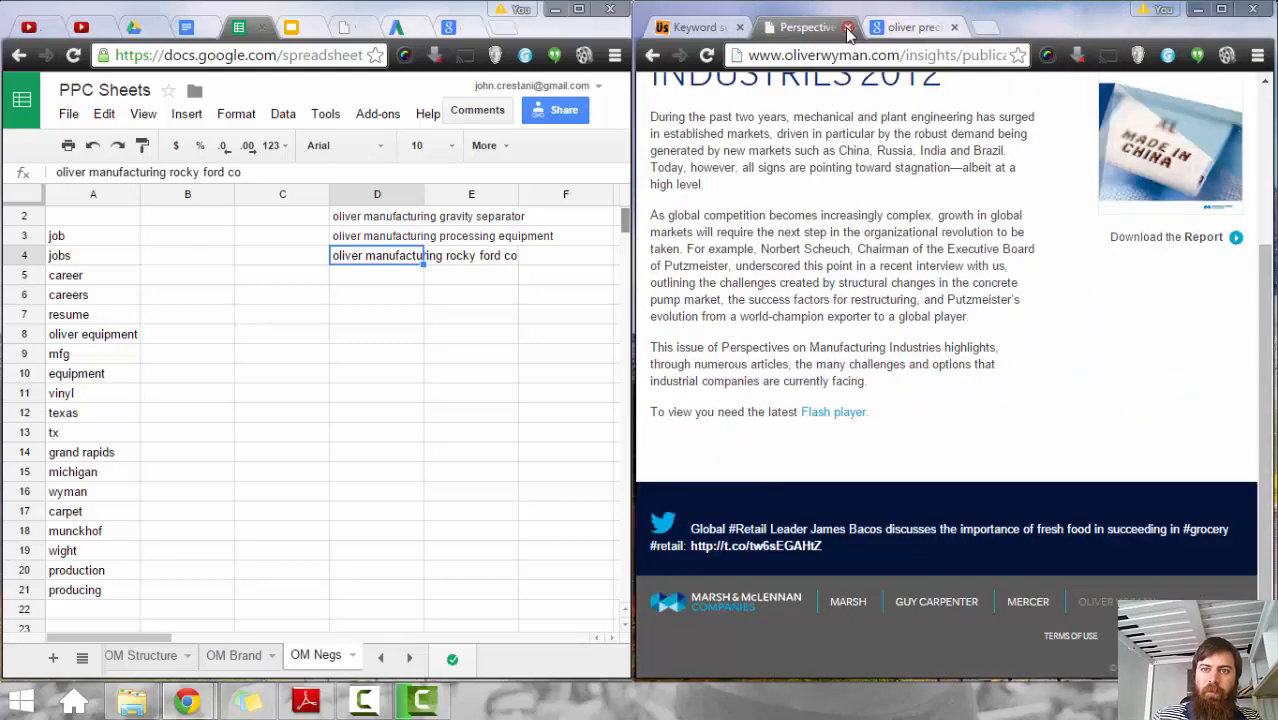
click(847, 28)
click(847, 28)
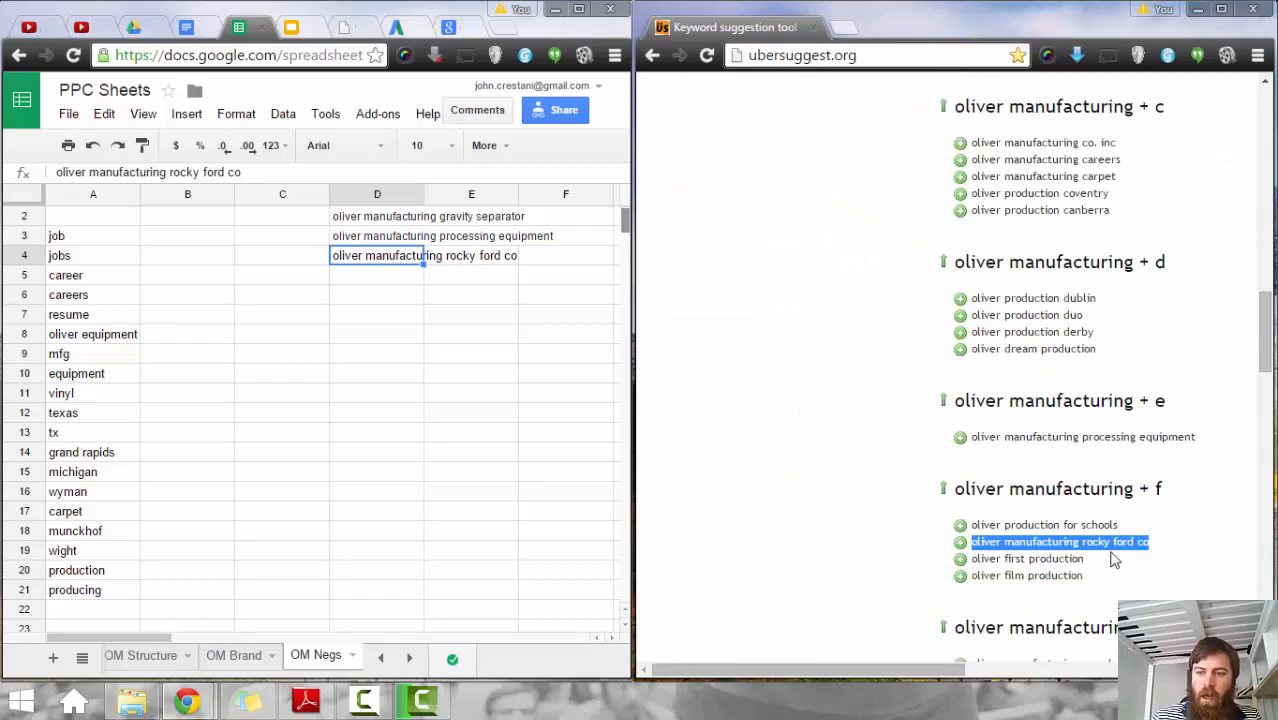
Step: Check the suggestion "oliver manufacturing gravity separator" against the keyword already saved in cell D2
scroll(1113, 560, down, 1)
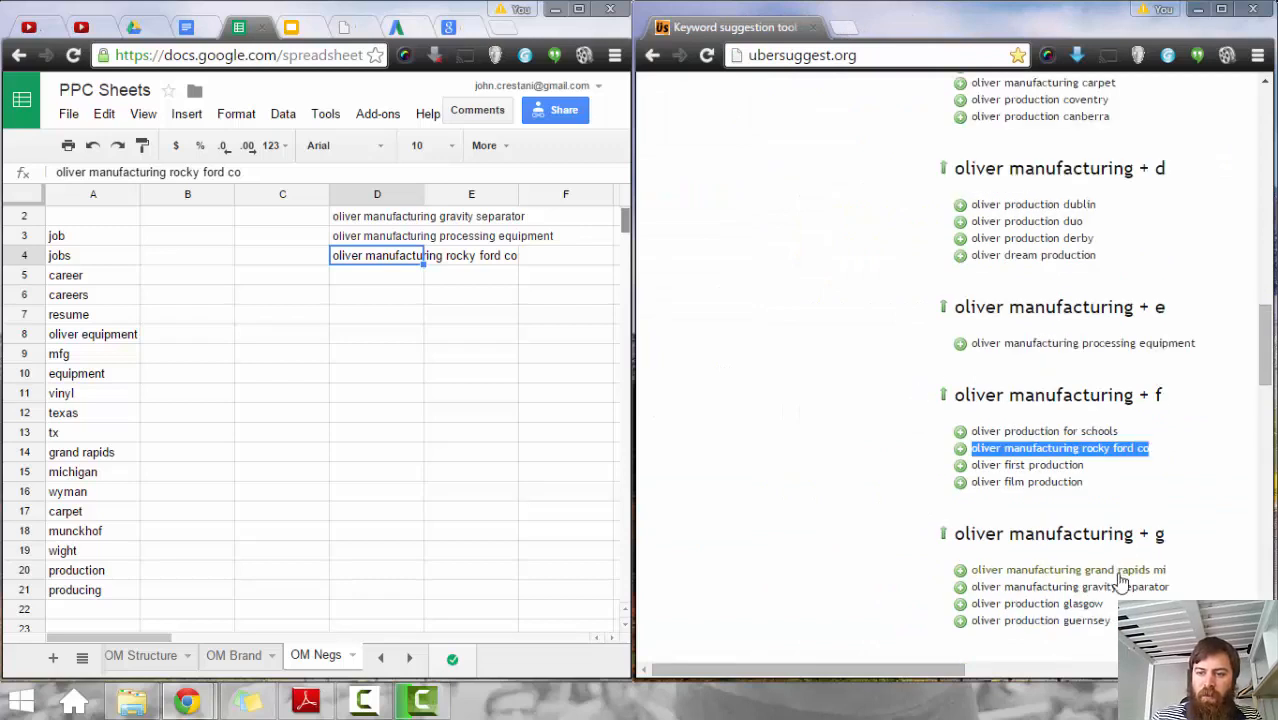
scroll(1152, 560, down, 1)
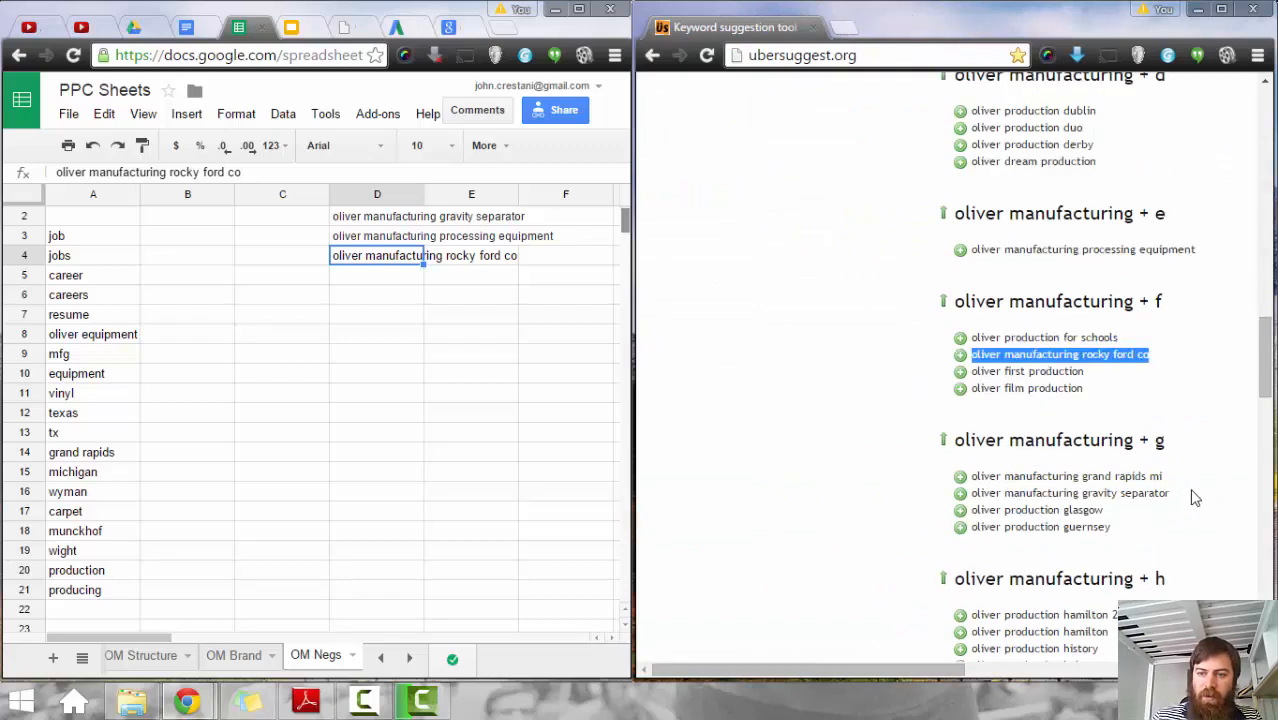
drag(1193, 497, 976, 495)
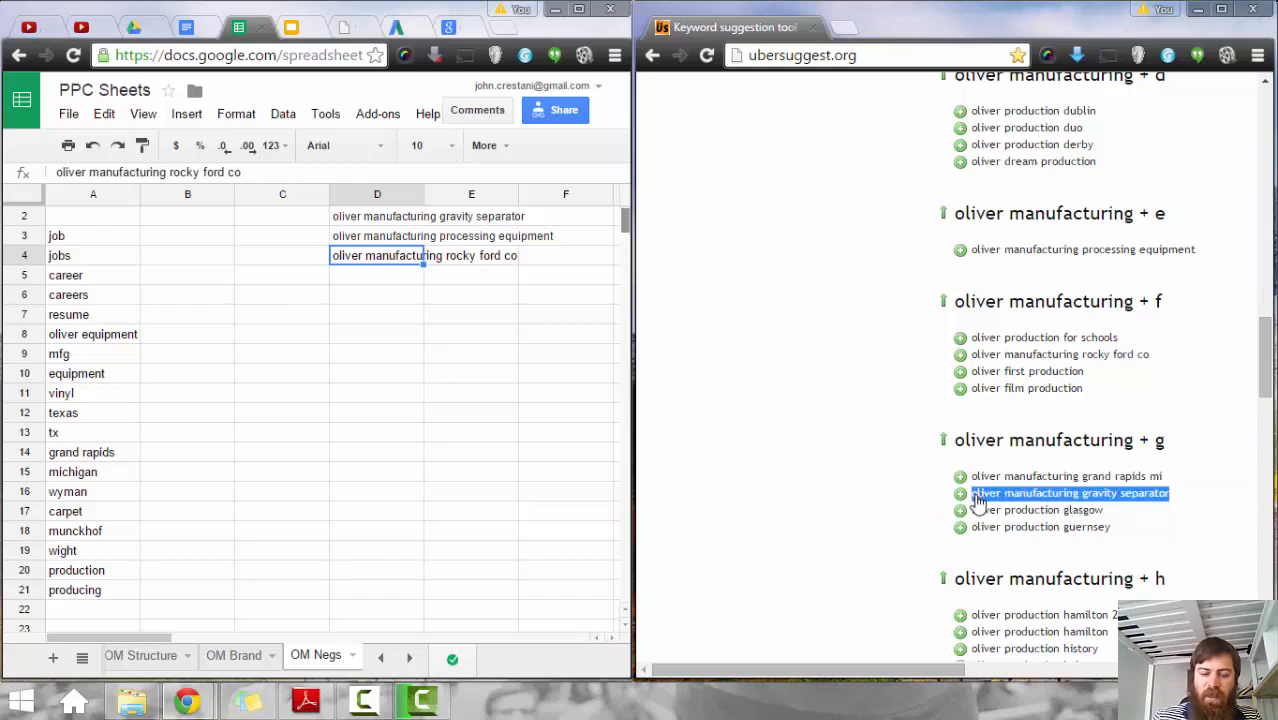
click(387, 284)
click(380, 218)
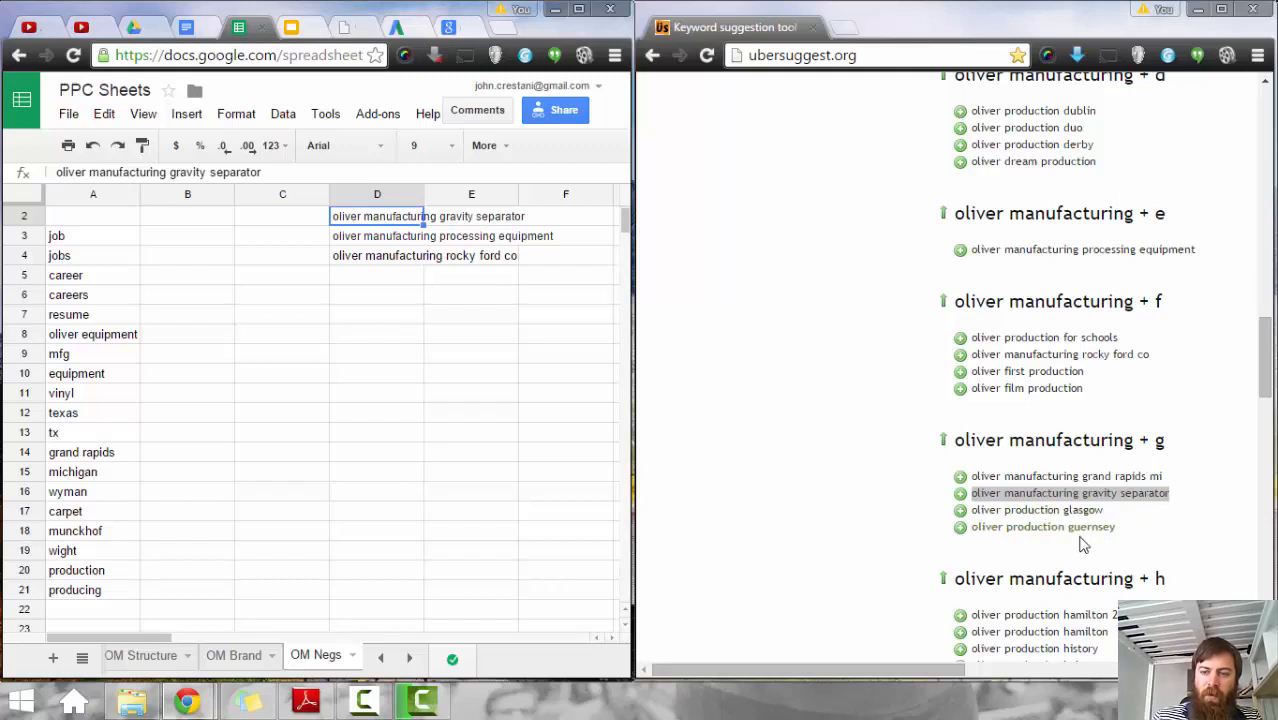
click(1179, 548)
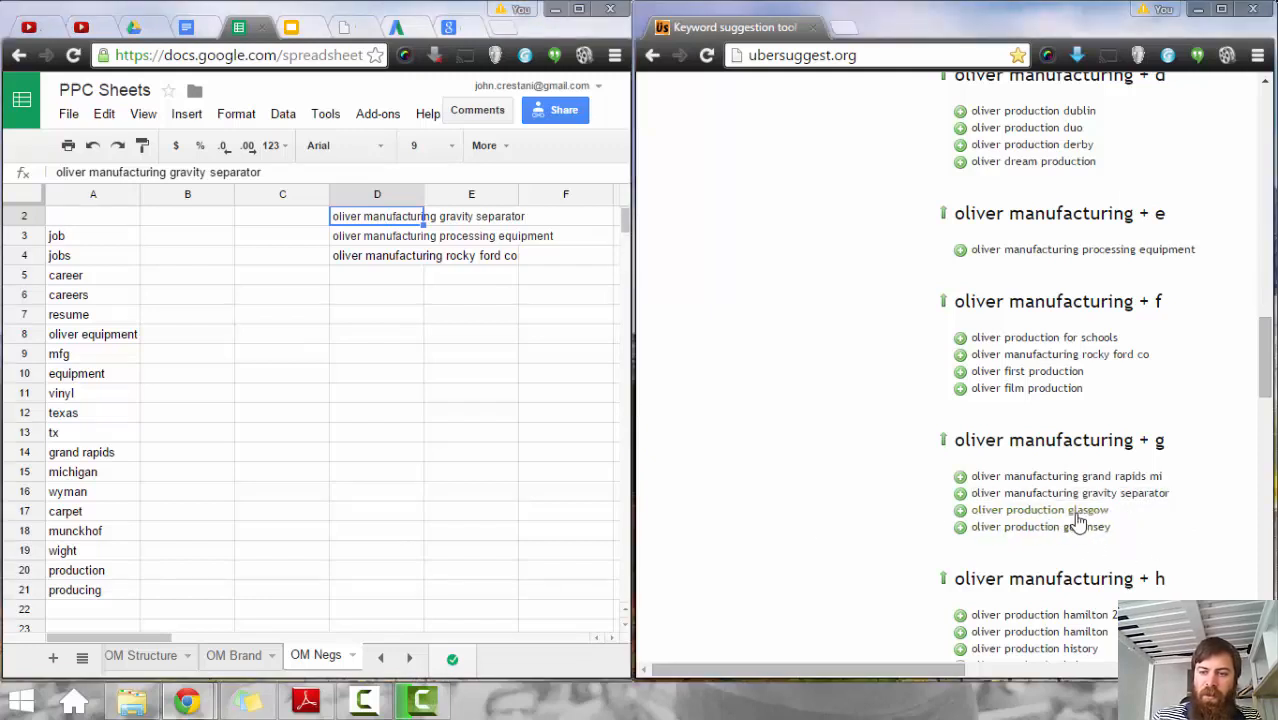
Step: Check the negatives "production" and "producing" in column A against the suggestions in the g to j groups
click(107, 594)
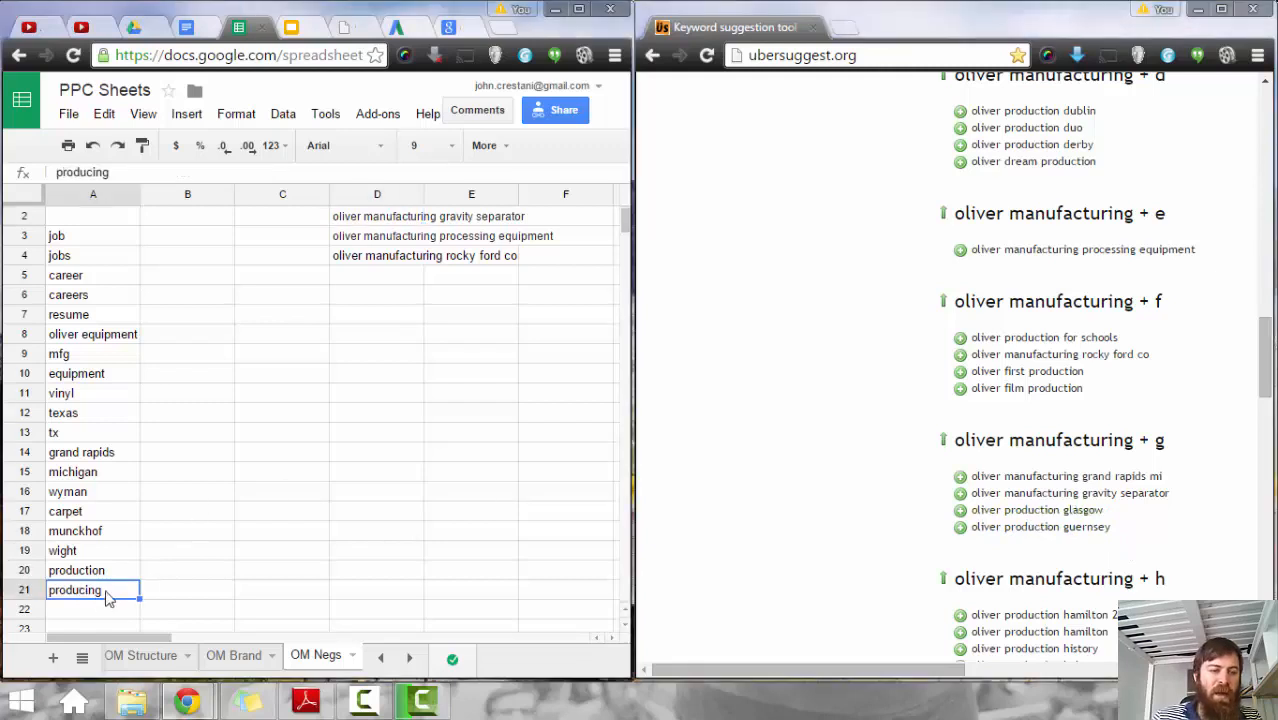
click(114, 575)
scroll(116, 318, up, 1)
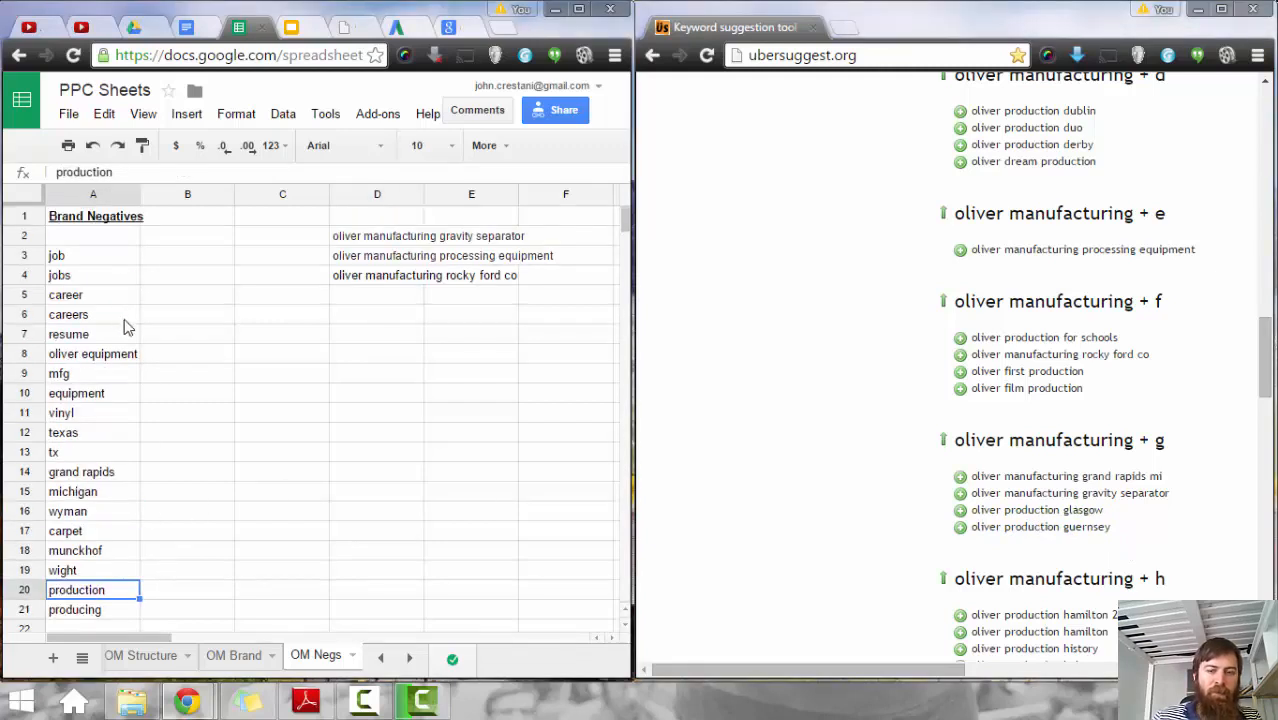
scroll(127, 327, down, 3)
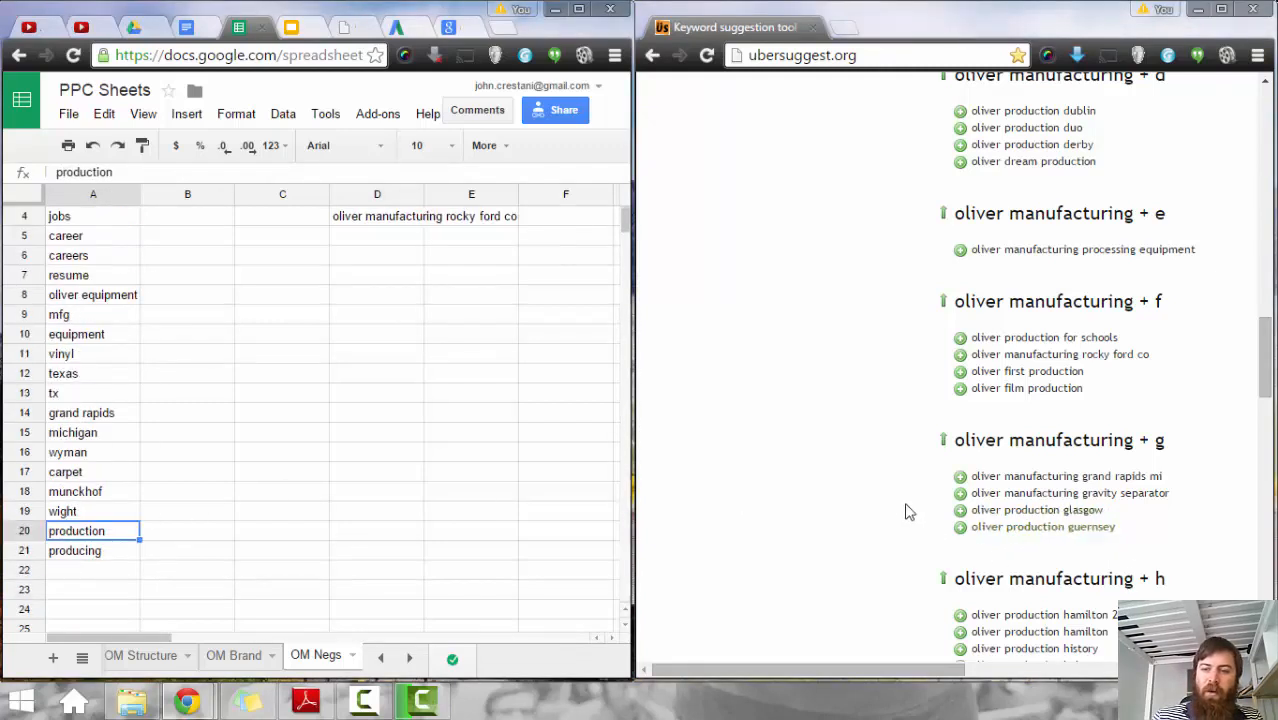
scroll(735, 505, down, 1)
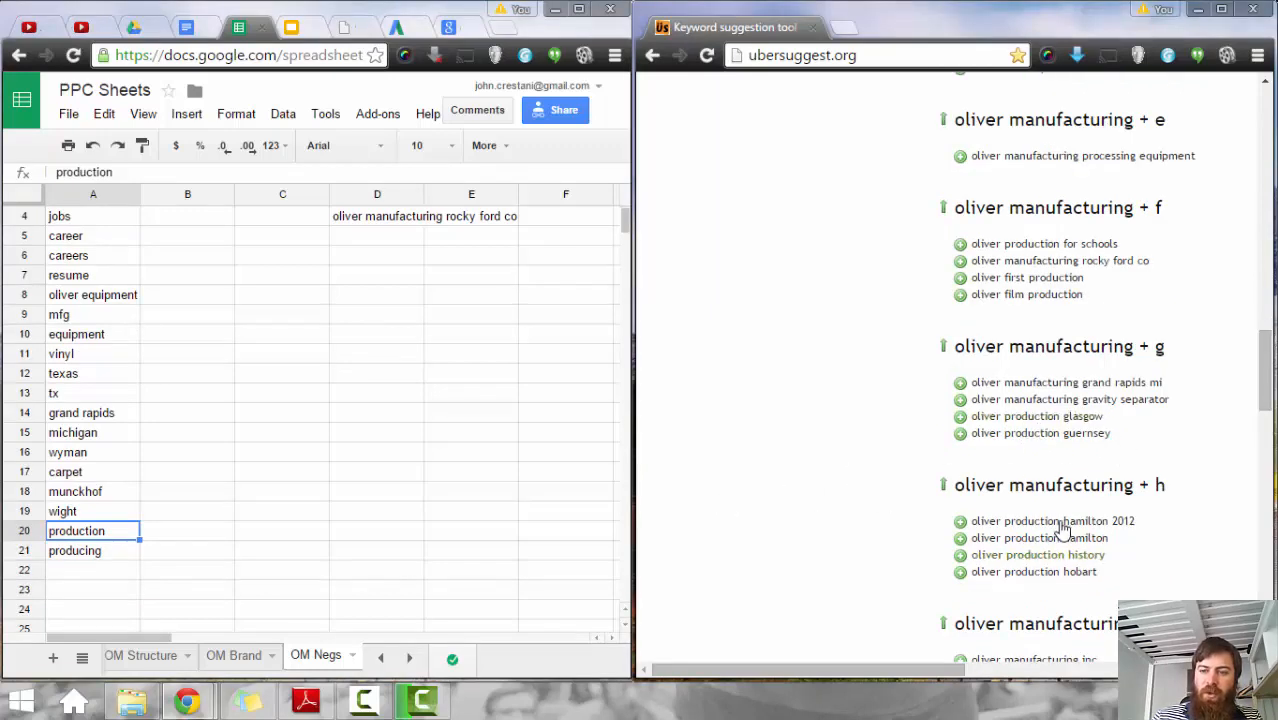
scroll(1013, 522, down, 3)
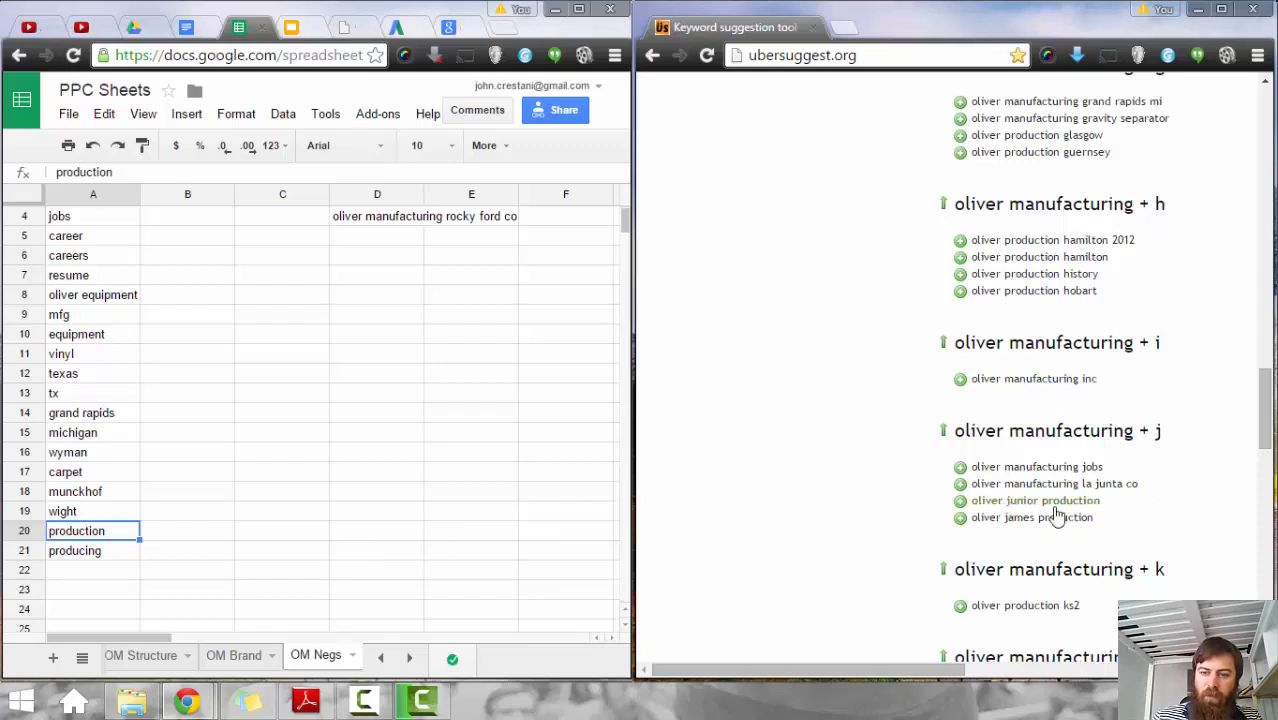
Step: Review the k to n suggestion groups and compare them with the negatives "grand rapids" and "michigan" in column A
click(93, 570)
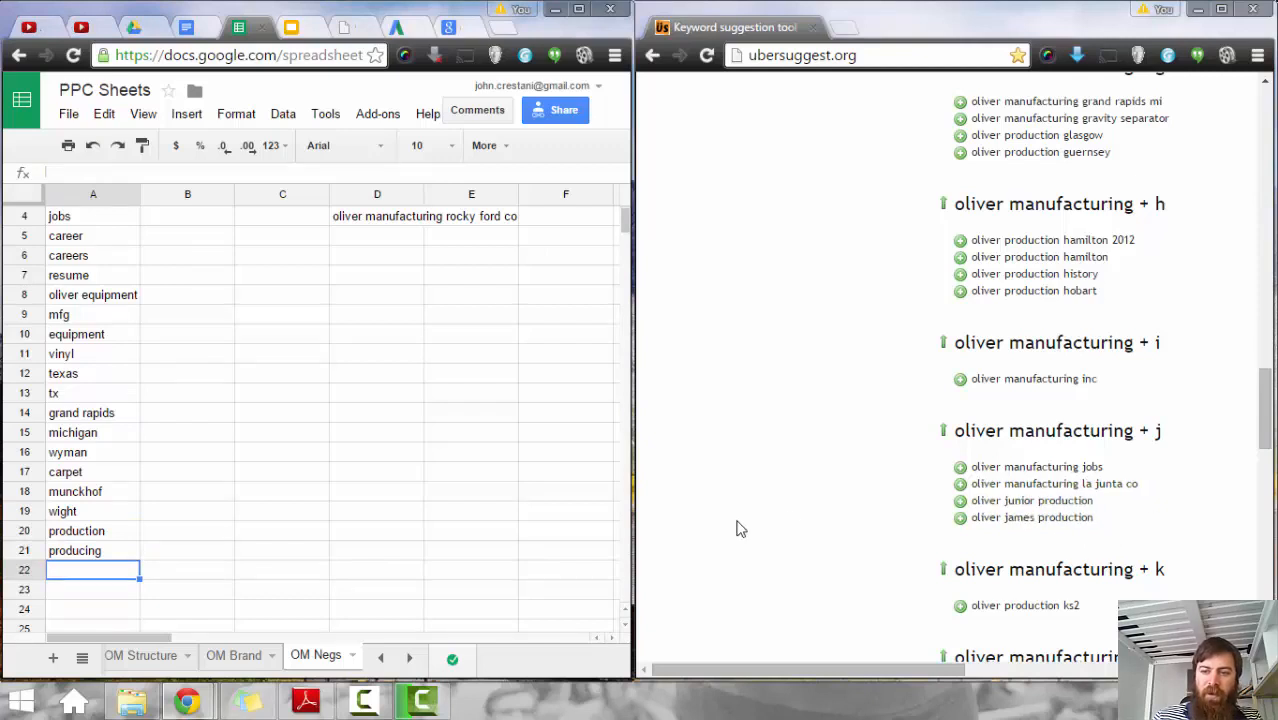
scroll(842, 511, down, 2)
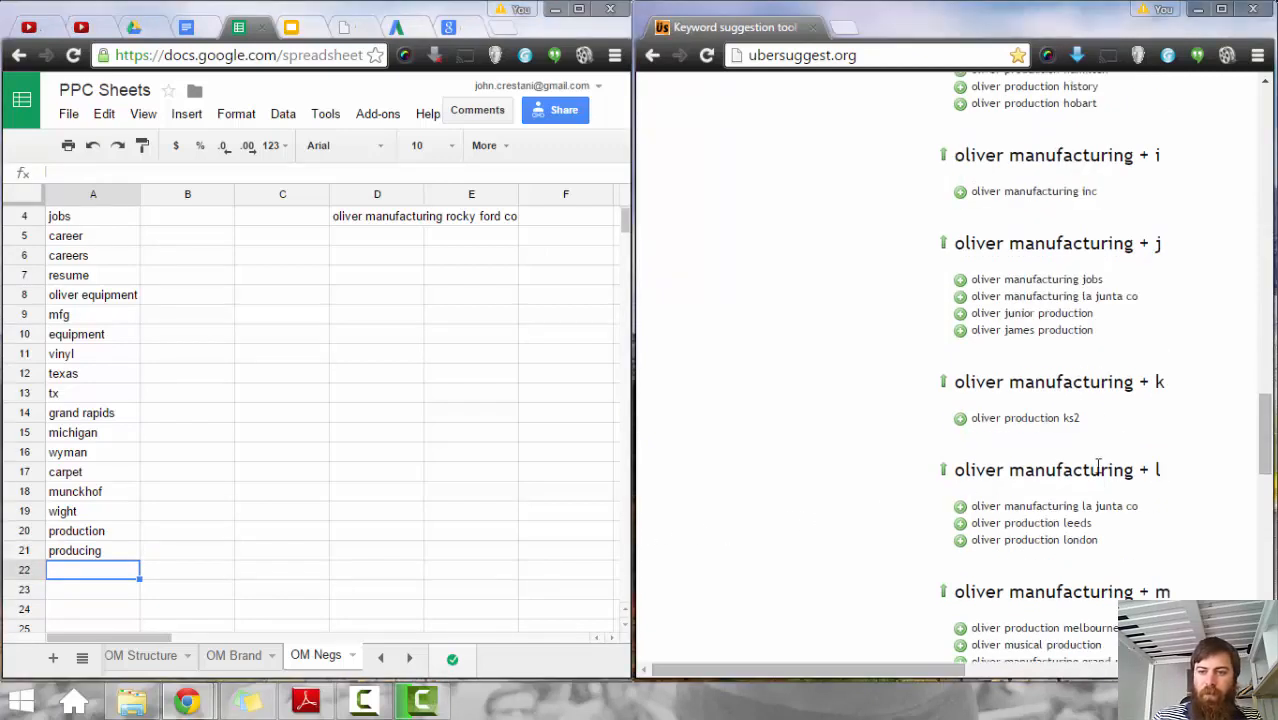
drag(1098, 428, 962, 432)
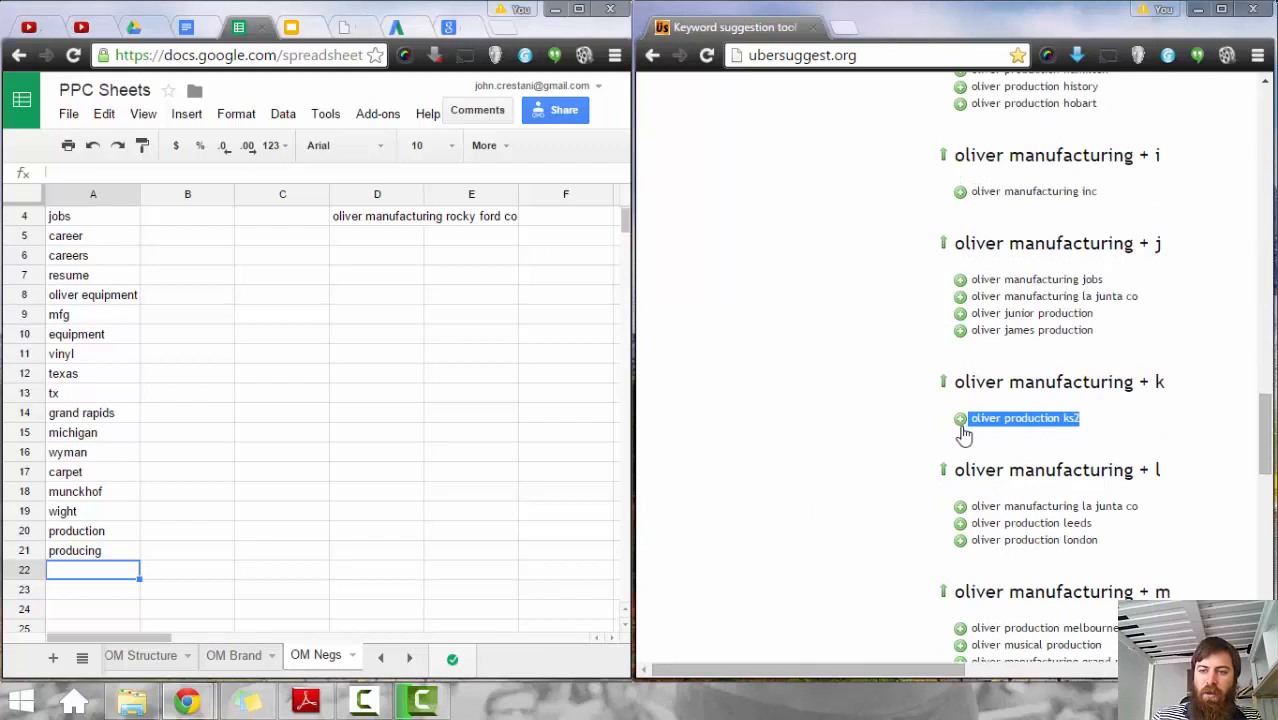
click(853, 478)
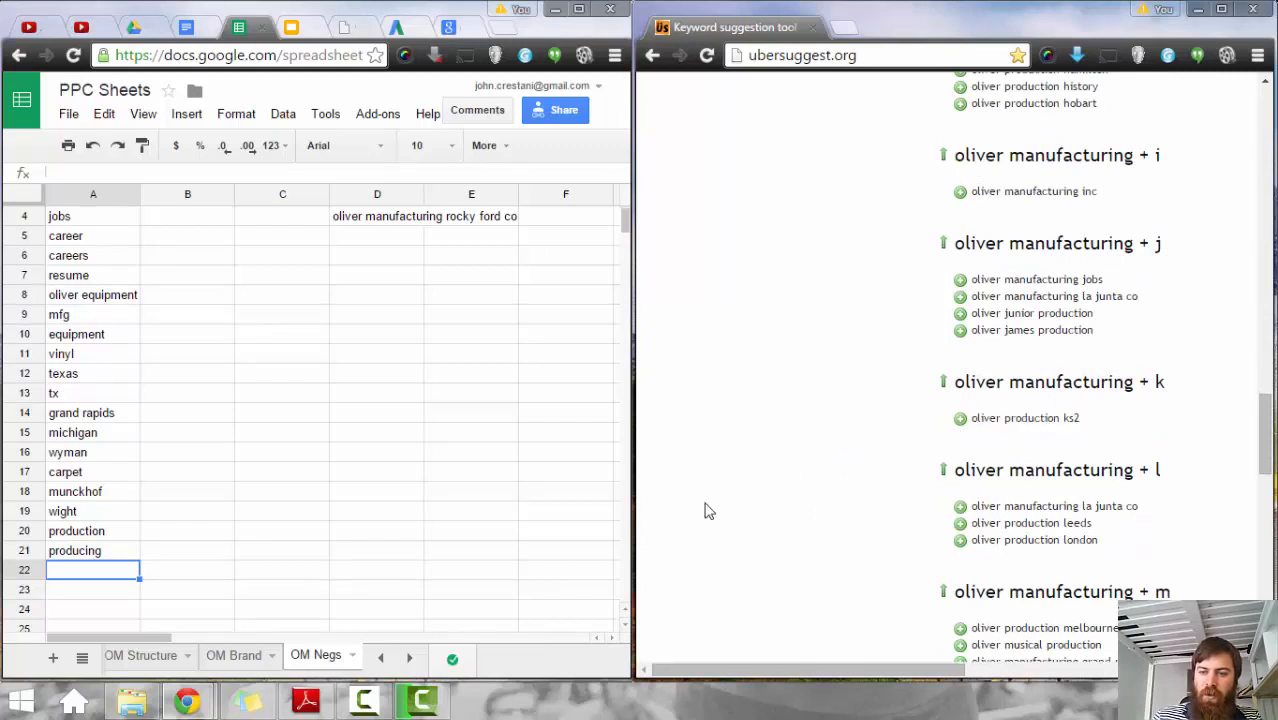
scroll(840, 516, down, 2)
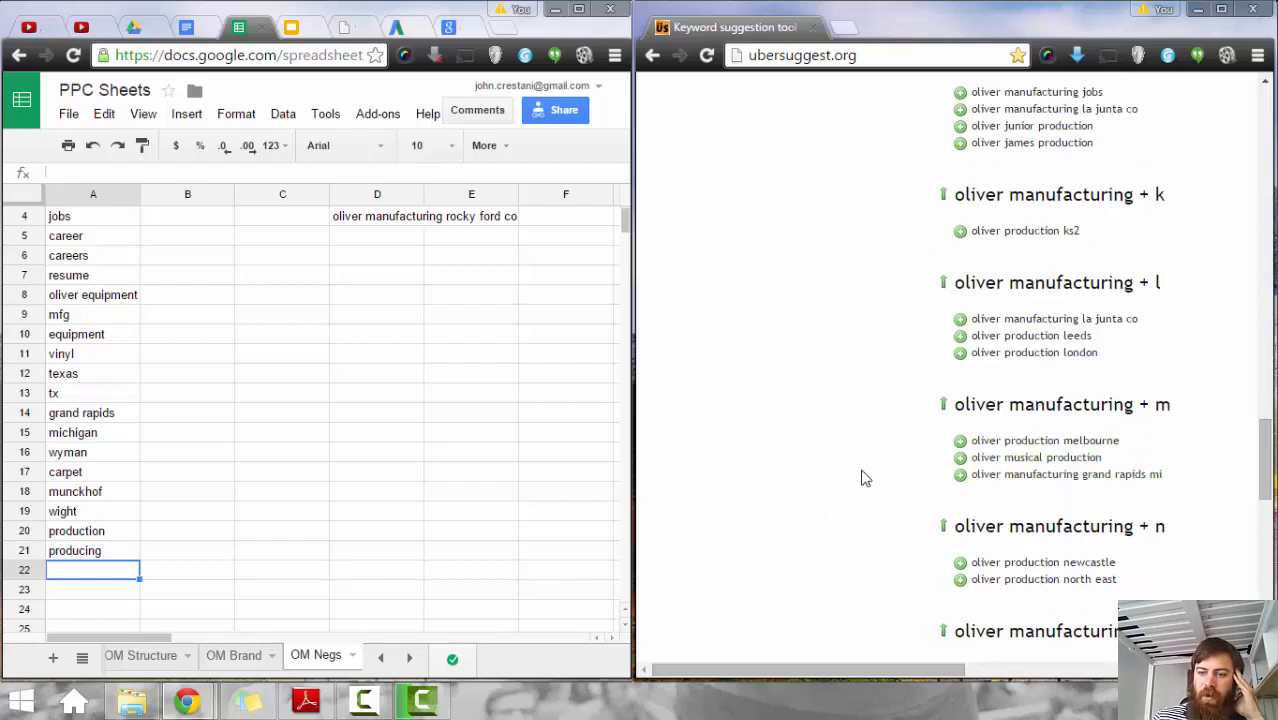
click(80, 414)
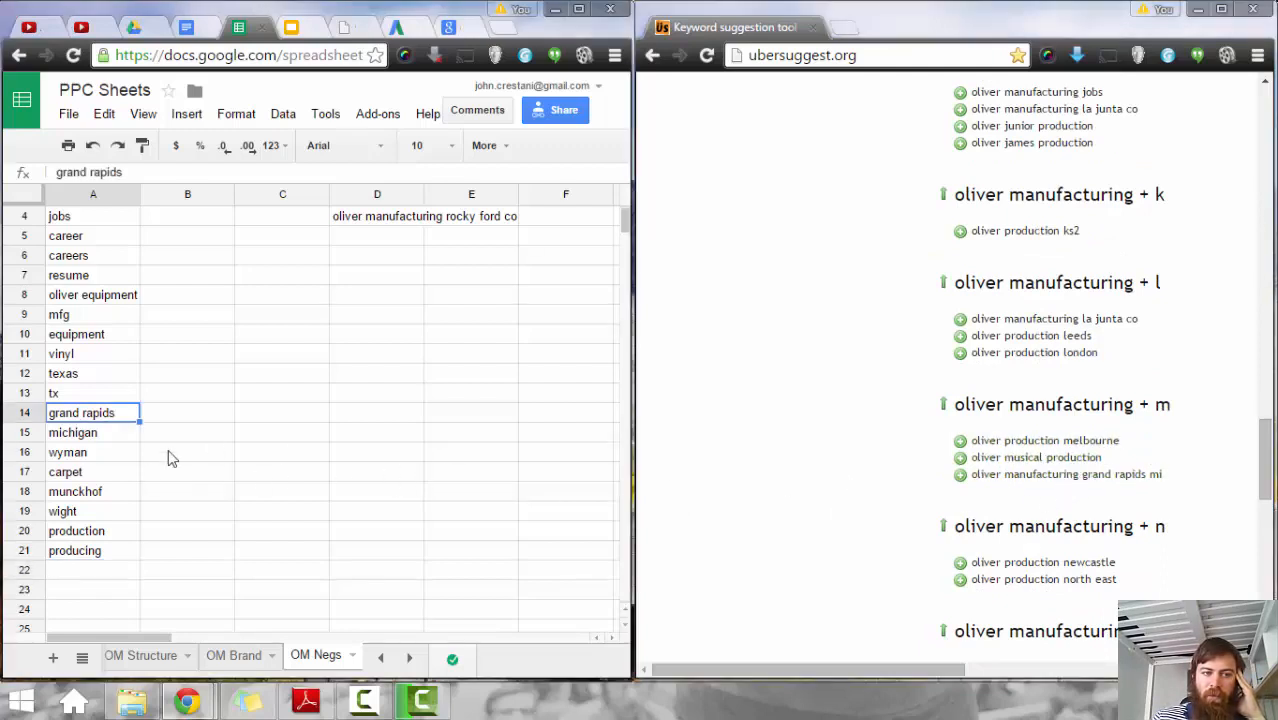
click(106, 432)
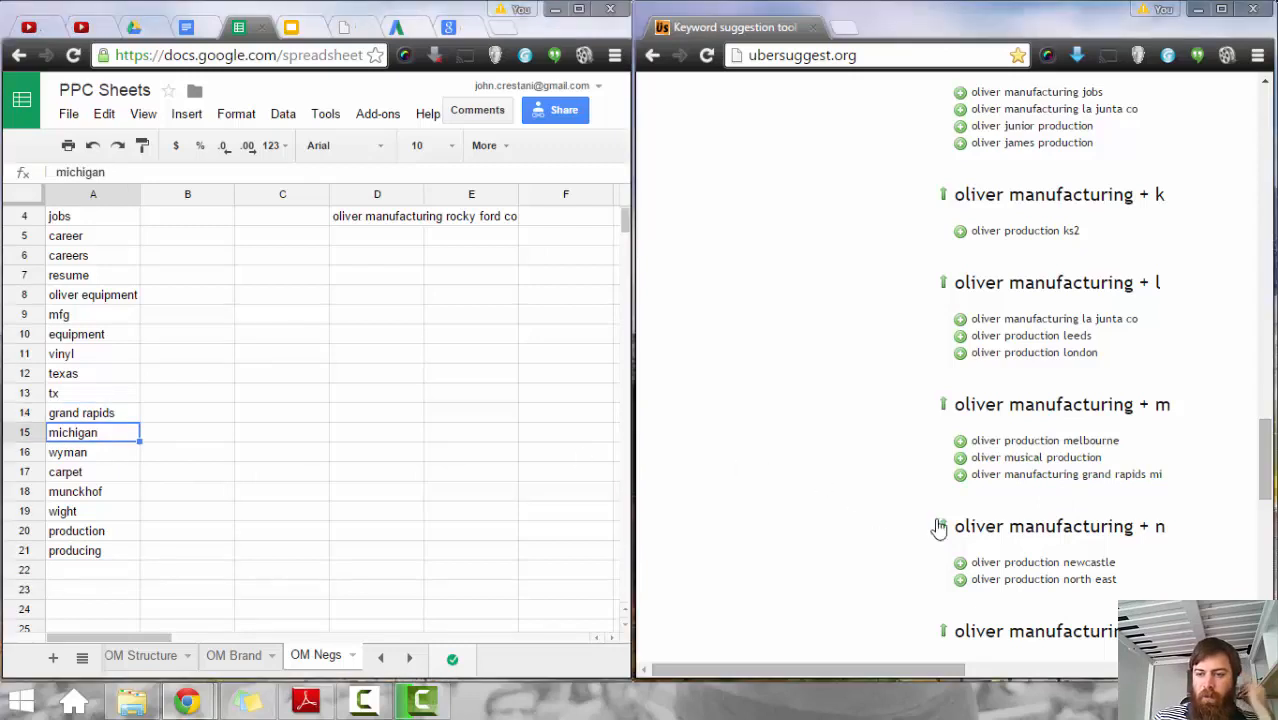
Step: Review the o, p and r suggestion groups against the keywords already saved in column D
scroll(938, 528, down, 3)
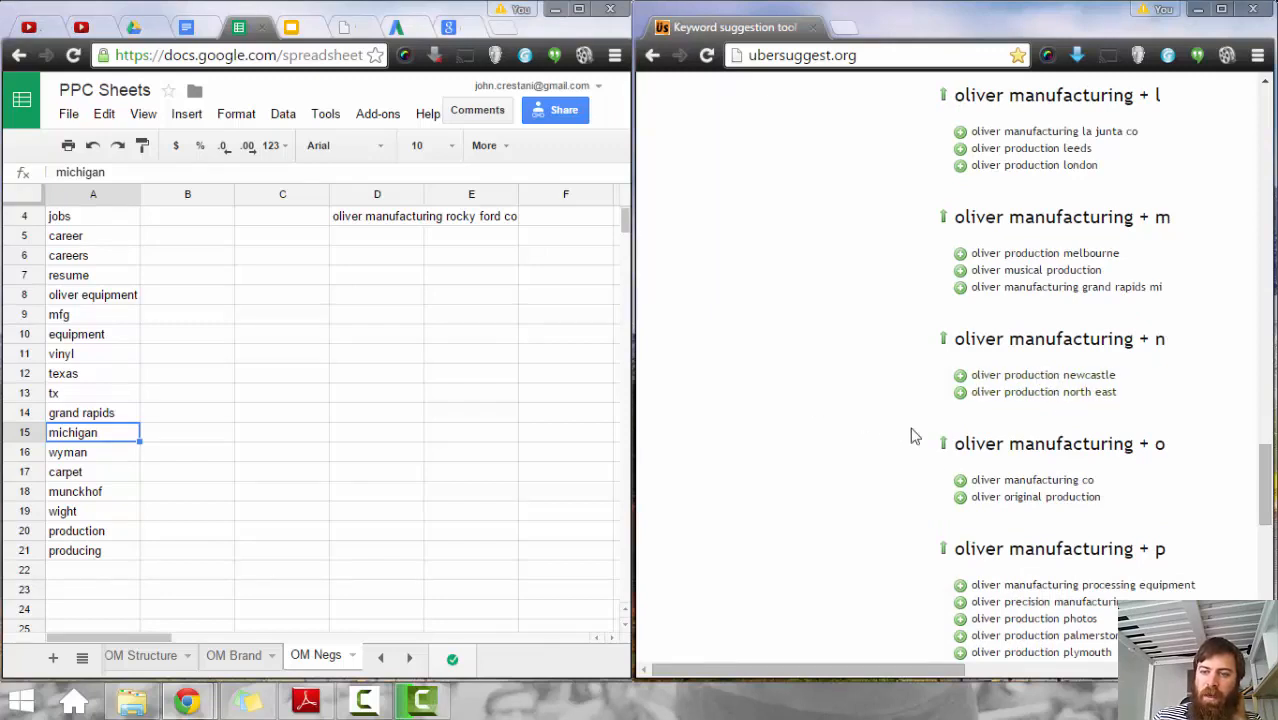
scroll(900, 465, down, 1)
scroll(950, 478, down, 1)
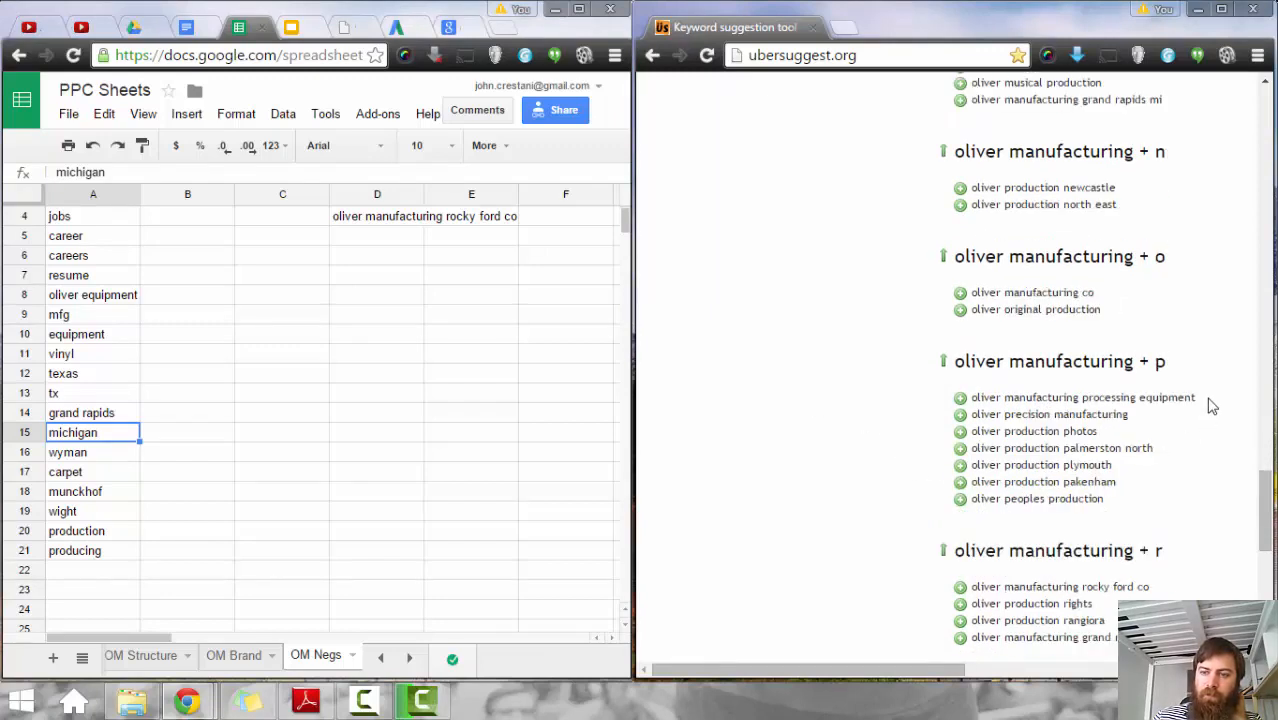
click(399, 337)
scroll(490, 345, up, 1)
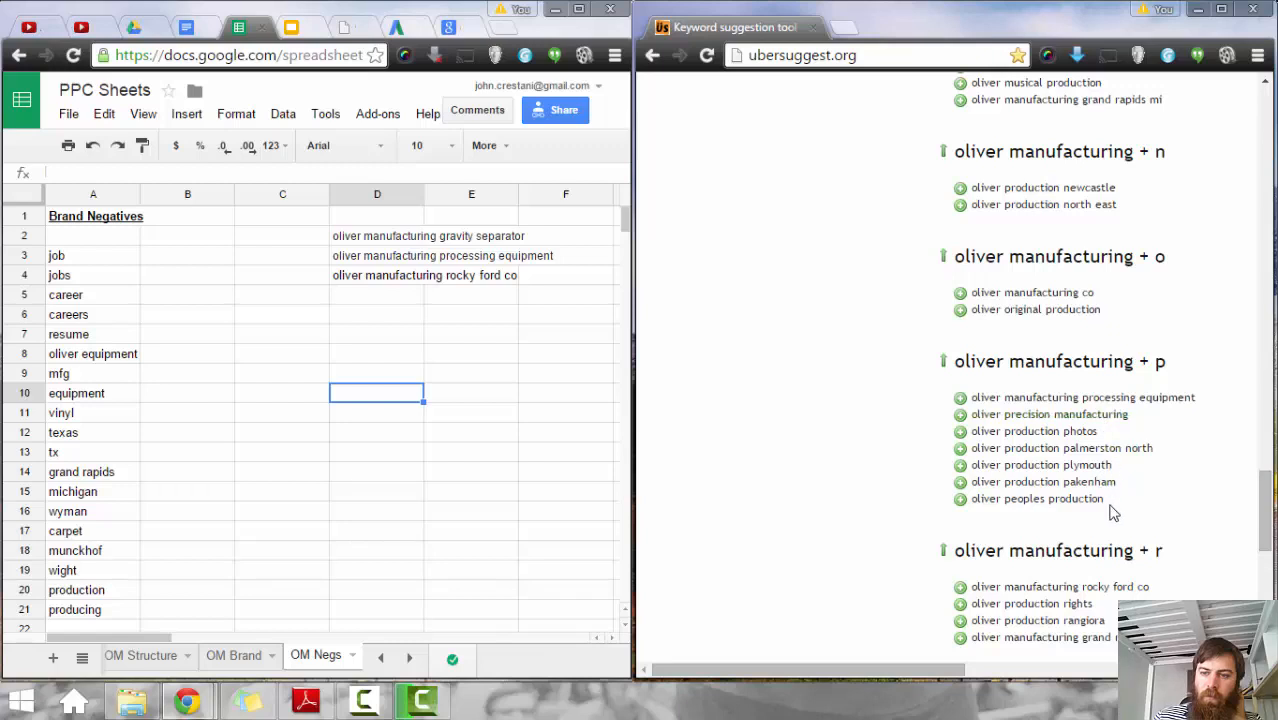
scroll(800, 449, down, 2)
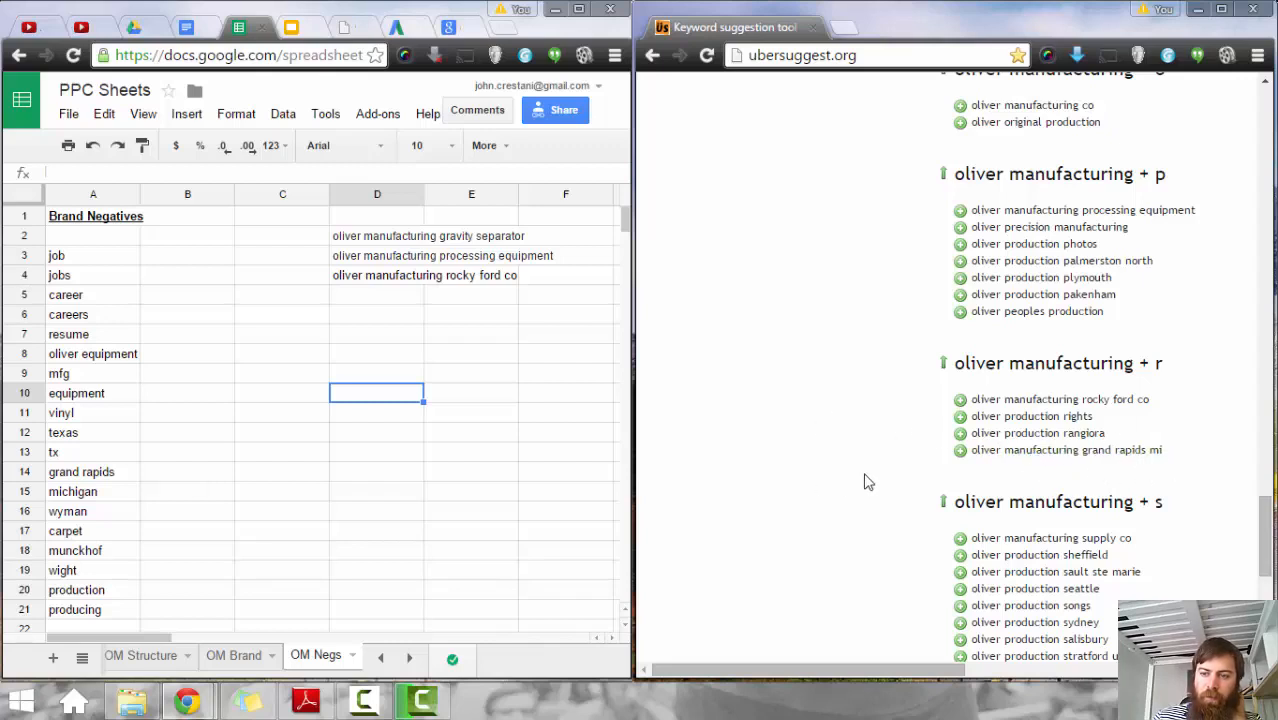
Step: Search Google in a new tab for the s-group suggestion "oliver manufacturing supply co"
scroll(867, 482, down, 1)
drag(1141, 453, 966, 446)
key(ctrl+c)
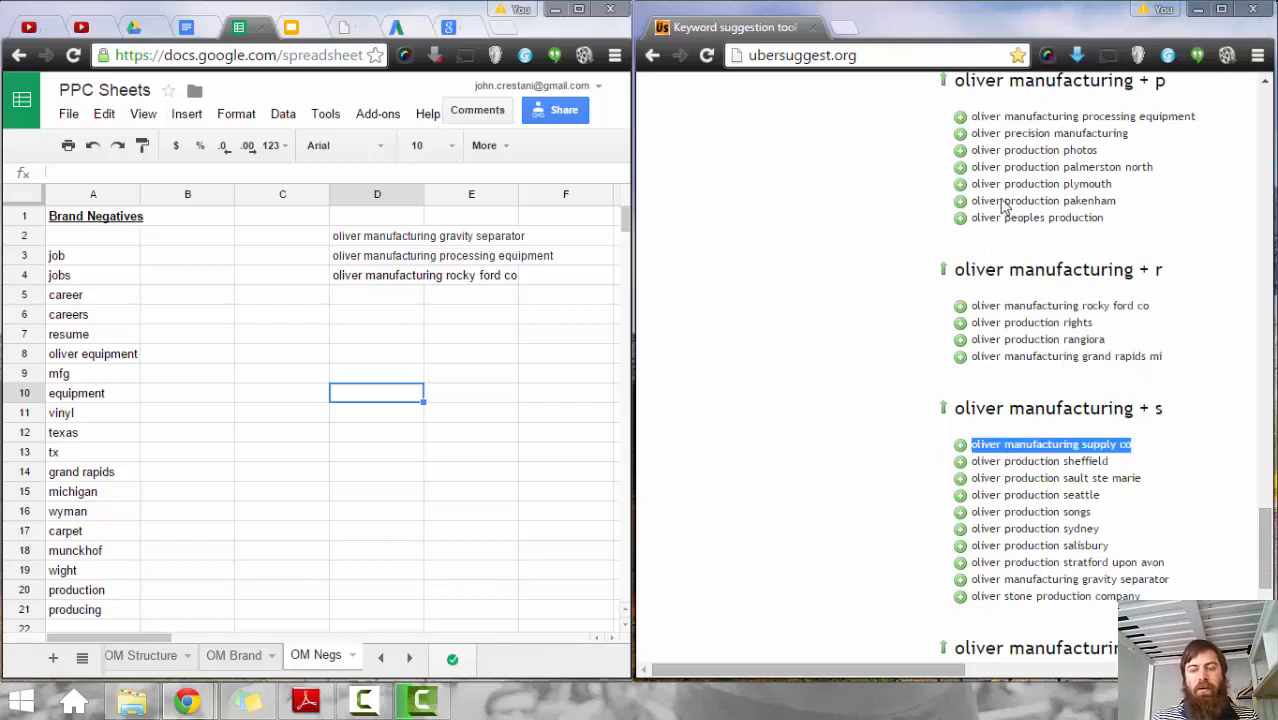
key(ctrl+t)
key(ctrl+v)
key(Return)
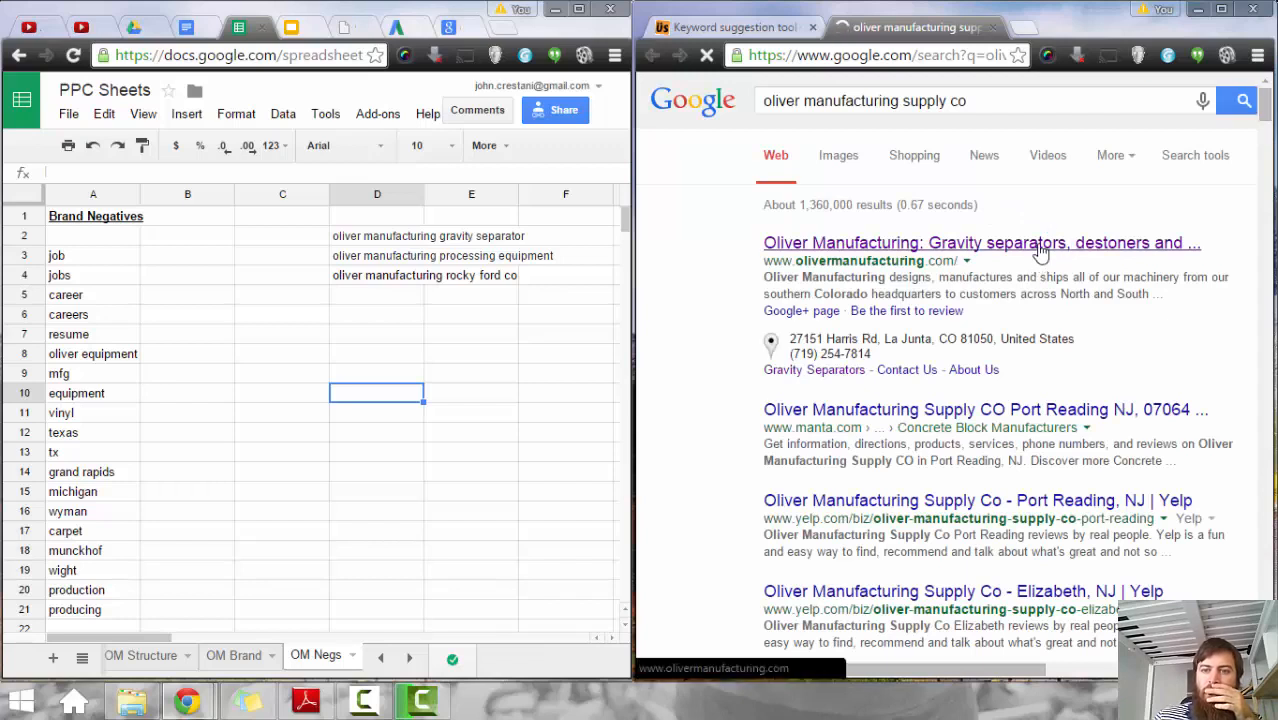
Step: Open the Manta and Yelp listings for Oliver Manufacturing Supply Co in Port Reading and check the company's location on Yelp
click(1040, 248)
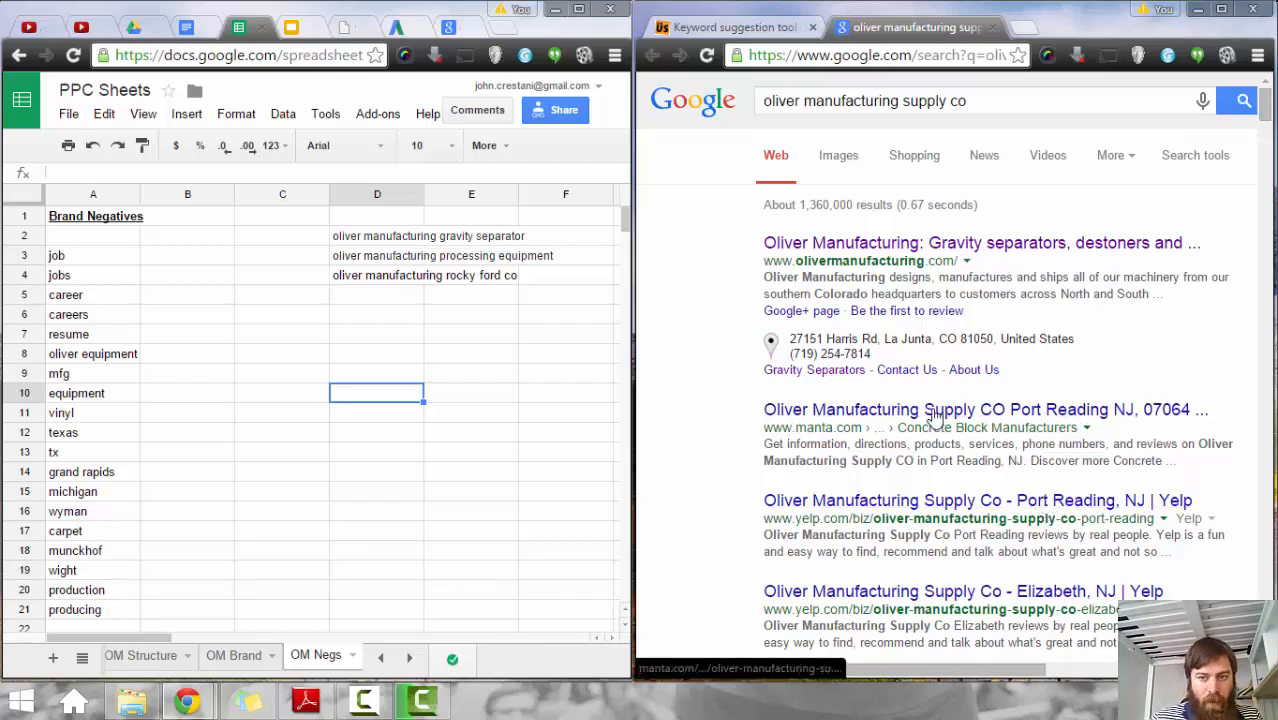
middle_click(1047, 414)
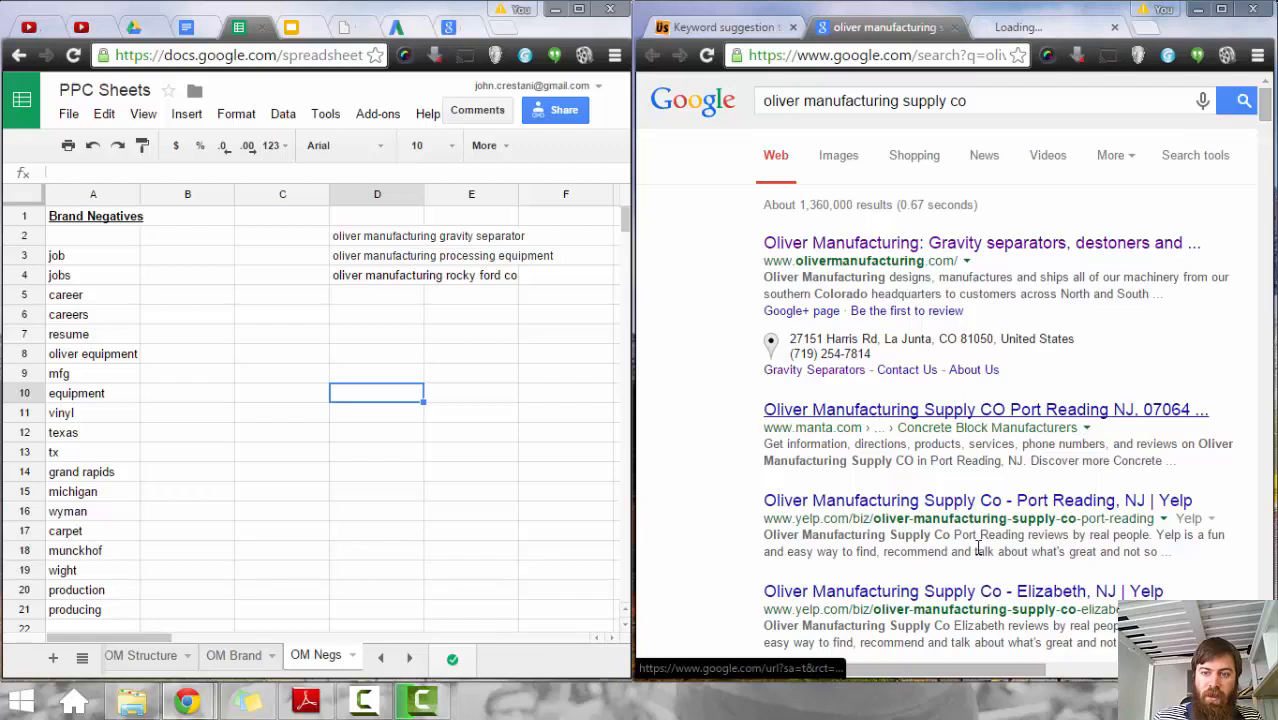
middle_click(942, 502)
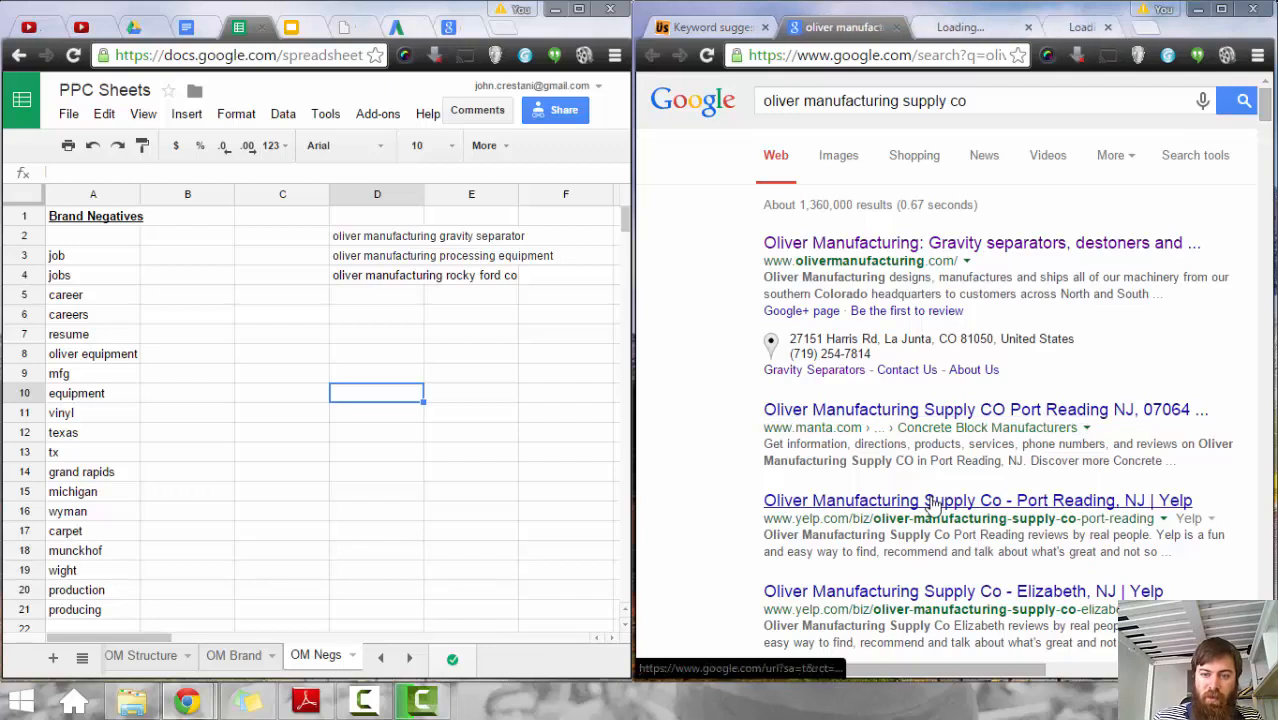
click(930, 27)
click(103, 568)
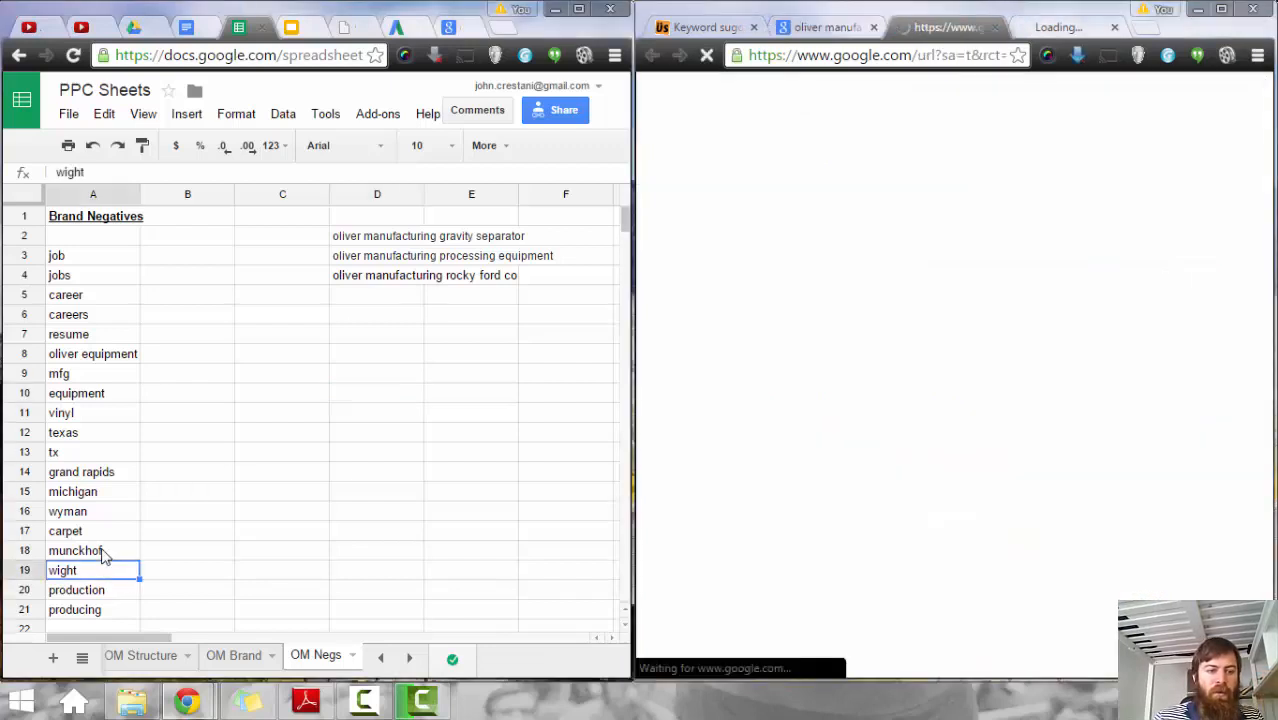
scroll(92, 486, down, 2)
click(83, 508)
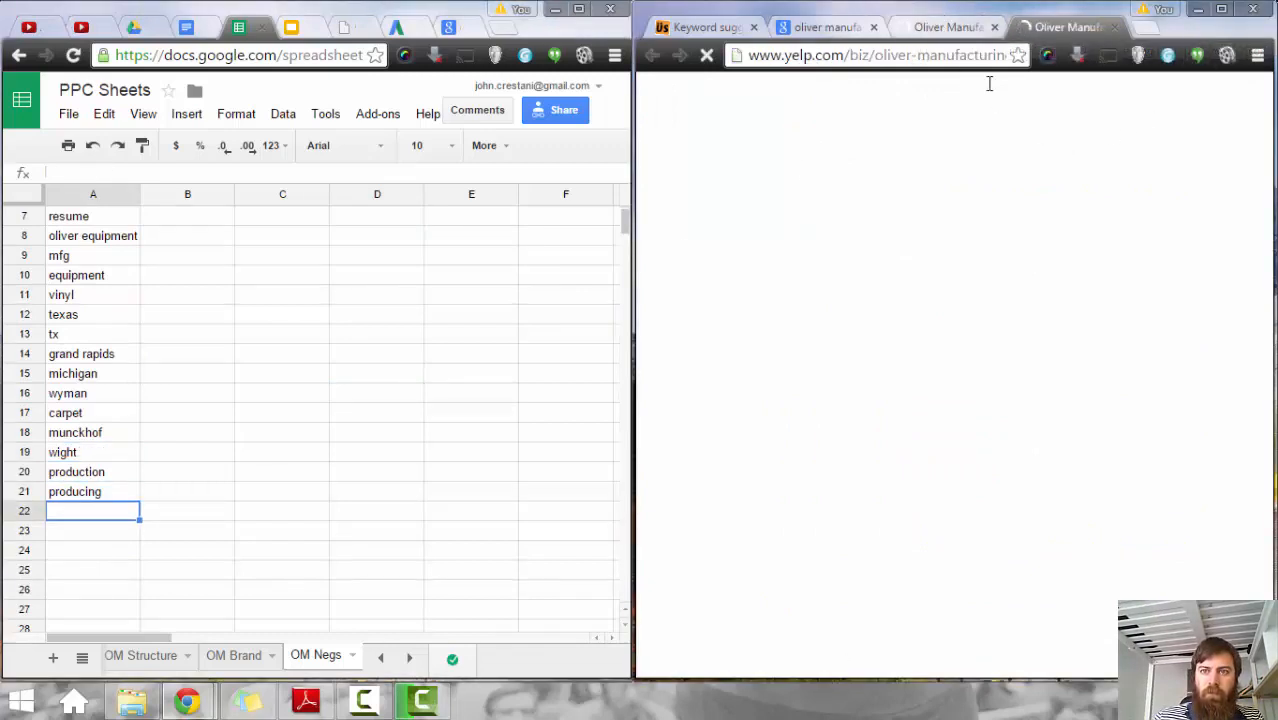
scroll(1005, 340, down, 1)
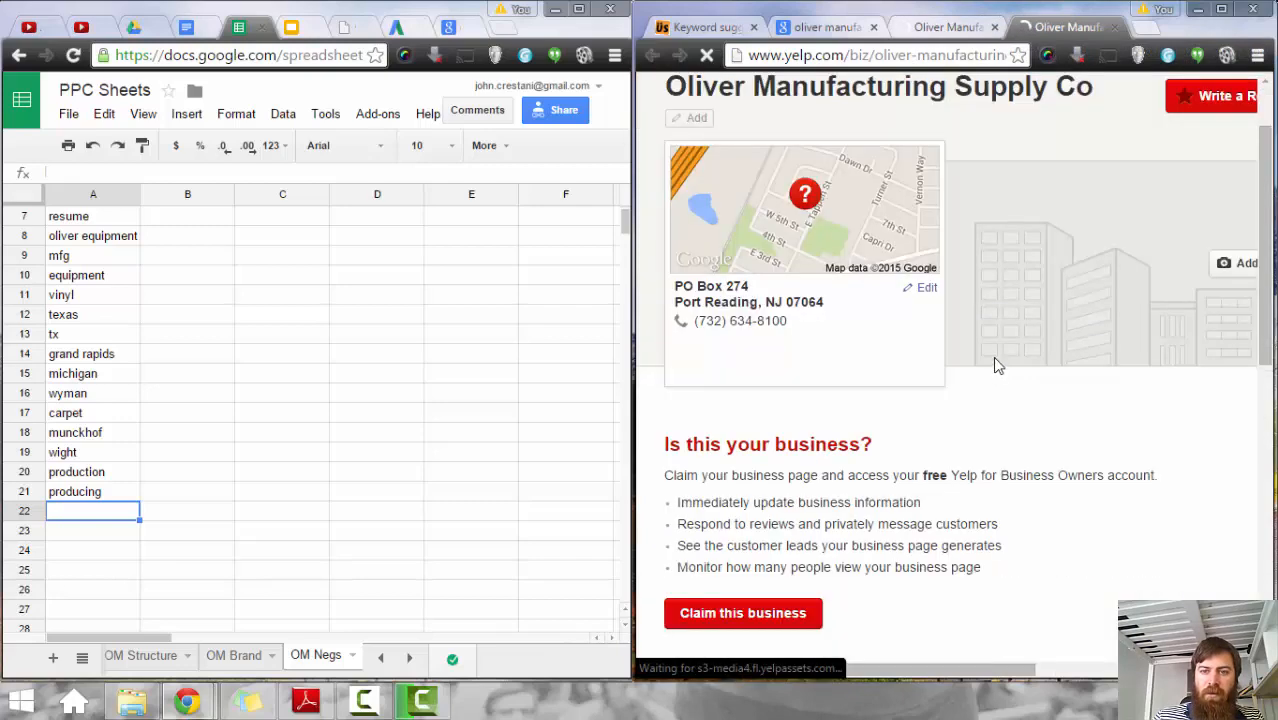
scroll(993, 360, down, 2)
scroll(995, 340, up, 3)
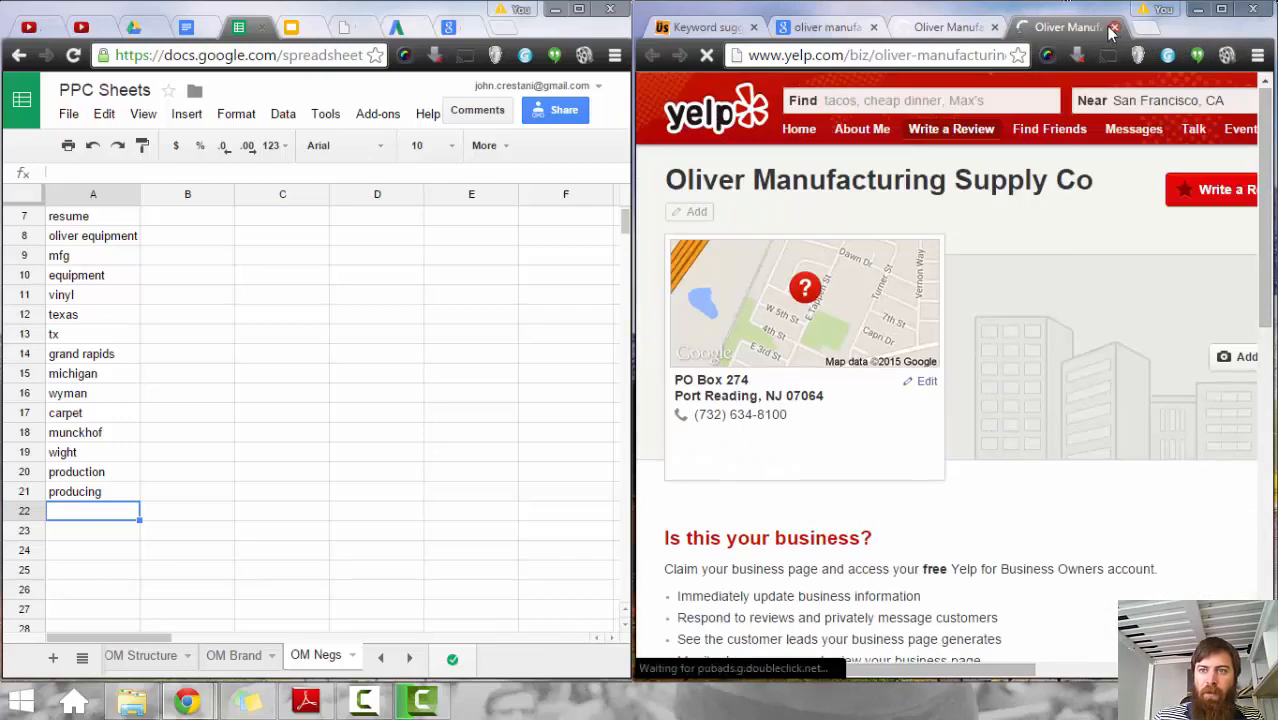
click(1113, 28)
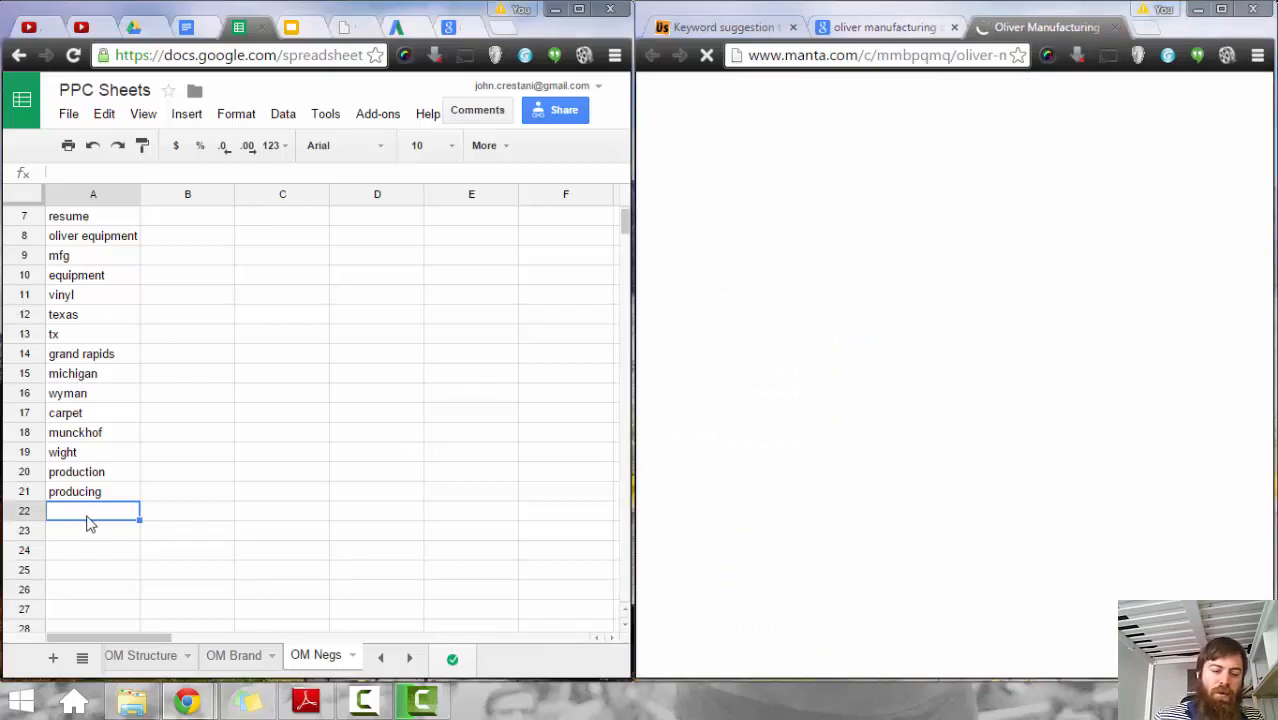
Step: Enter "new jersey" as a brand negative in cell A22 and close the Manta listing
text(new jer)
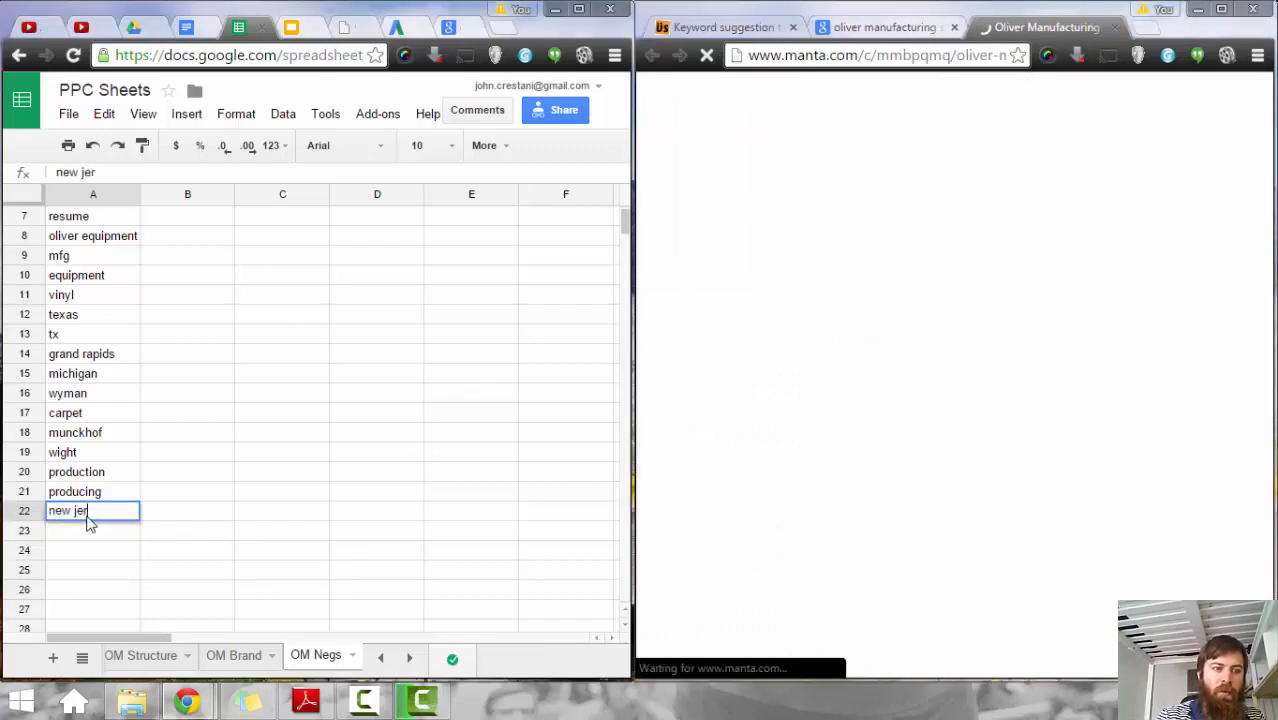
text(sey)
key(Return)
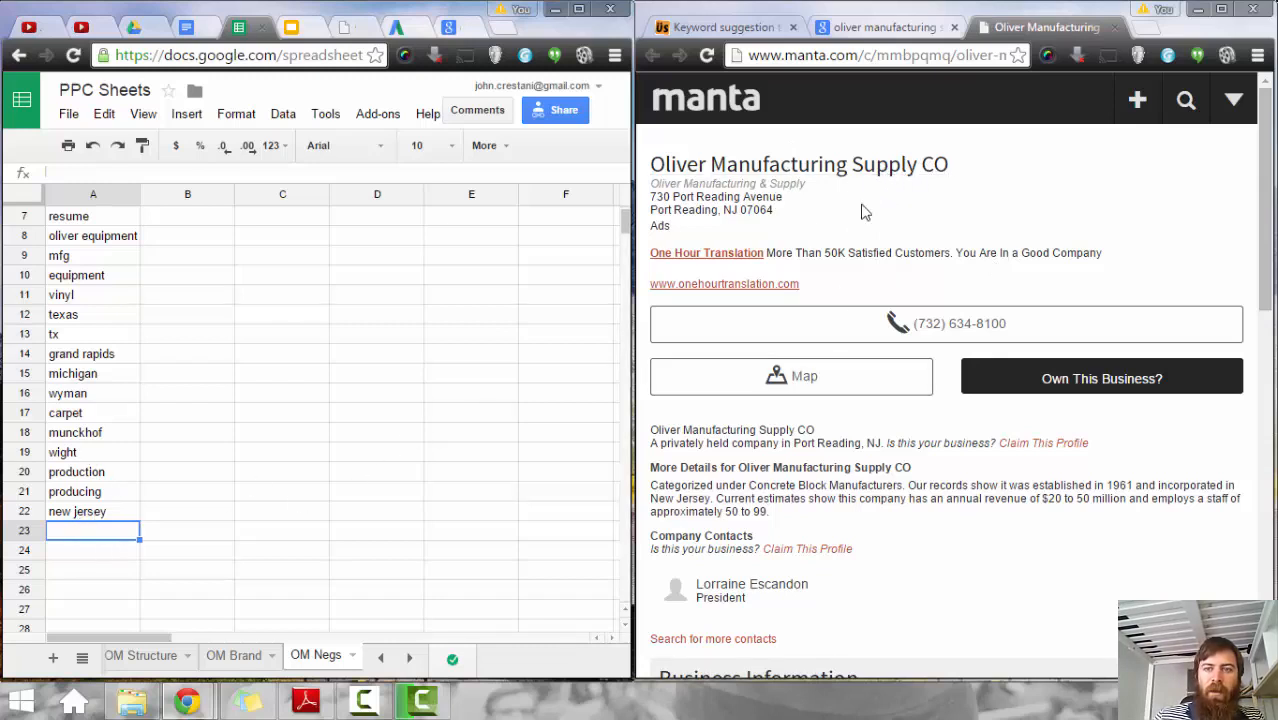
click(1112, 29)
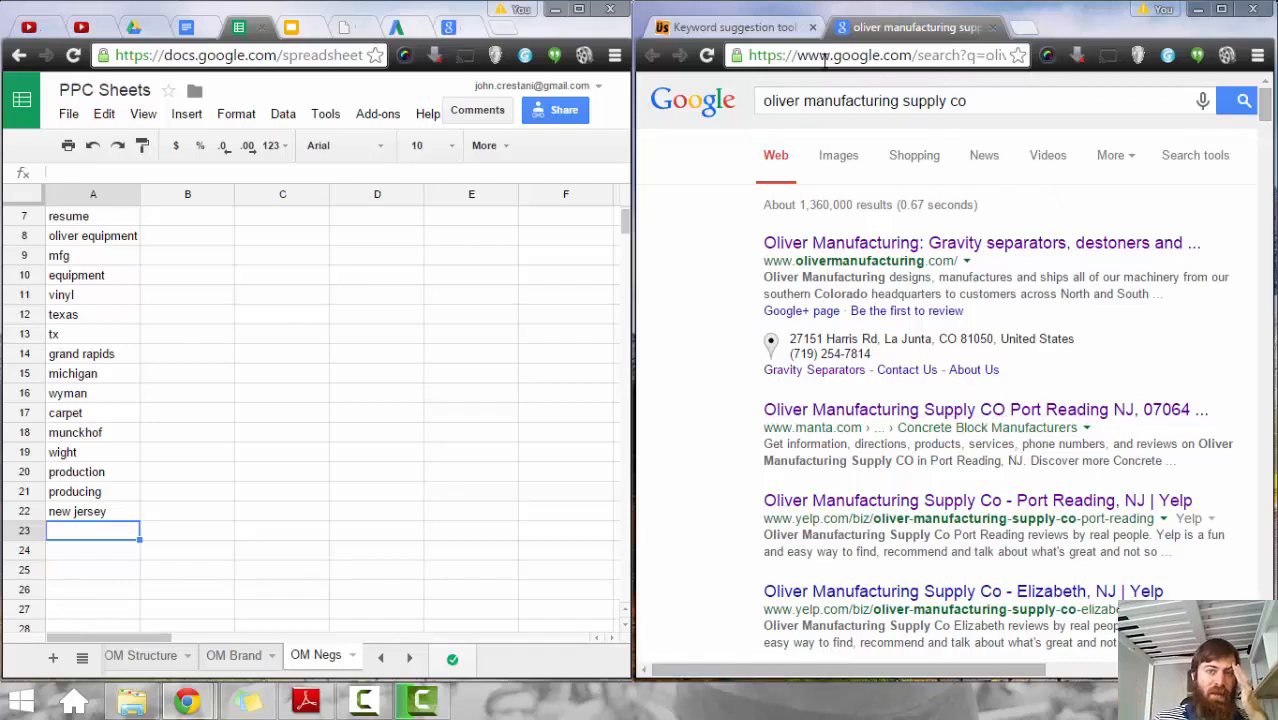
Step: Review the s, t and w suggestion groups on Ubersuggest and add "waxahachie" as a brand negative in cell A23
click(747, 26)
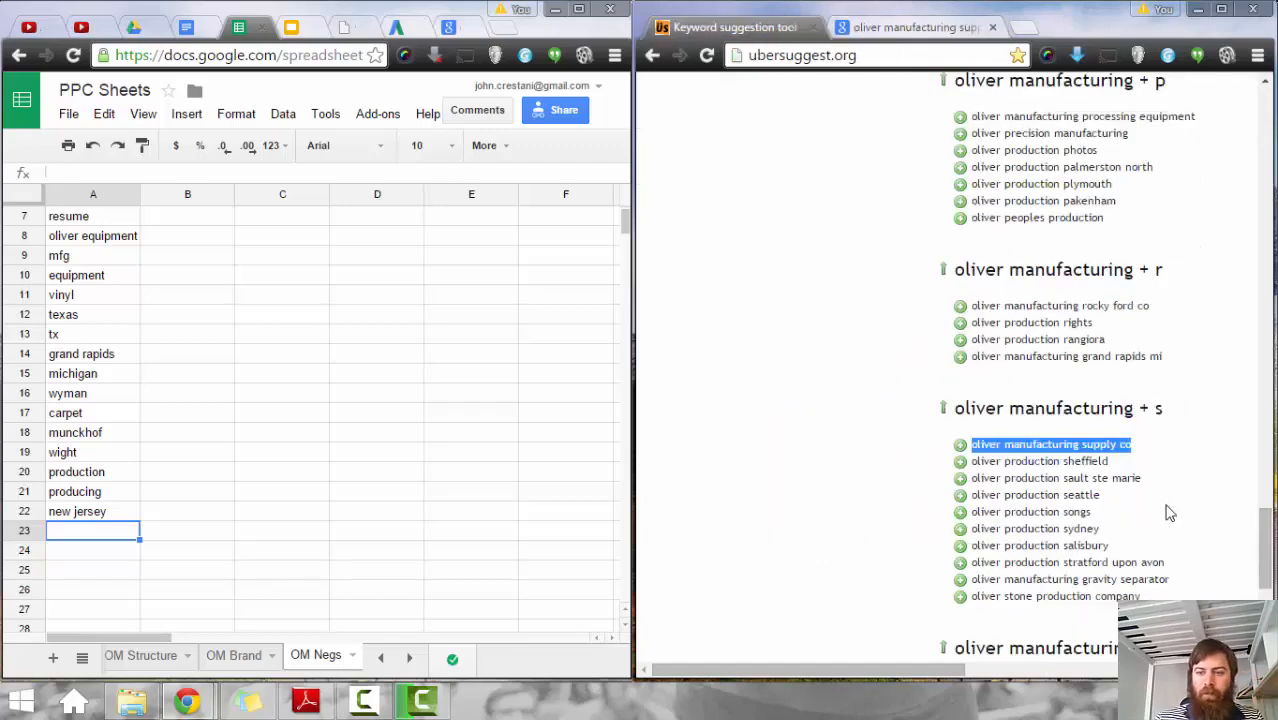
click(1192, 515)
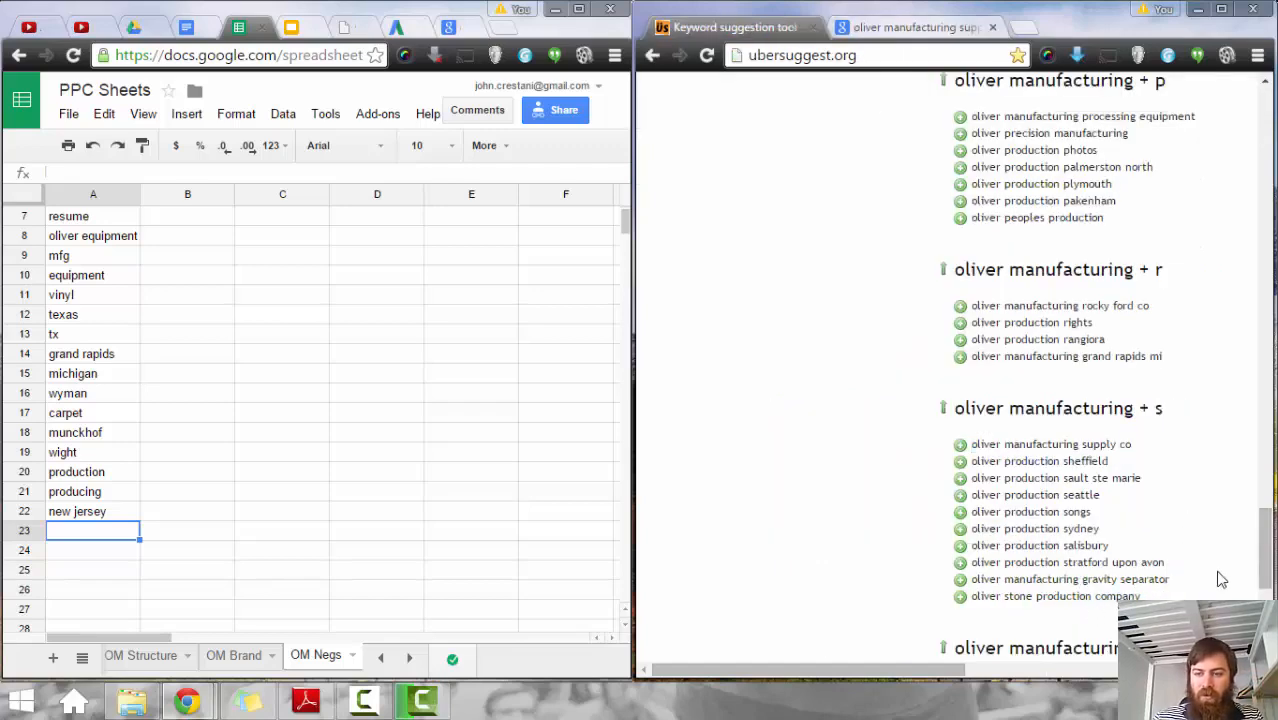
scroll(1214, 534, down, 1)
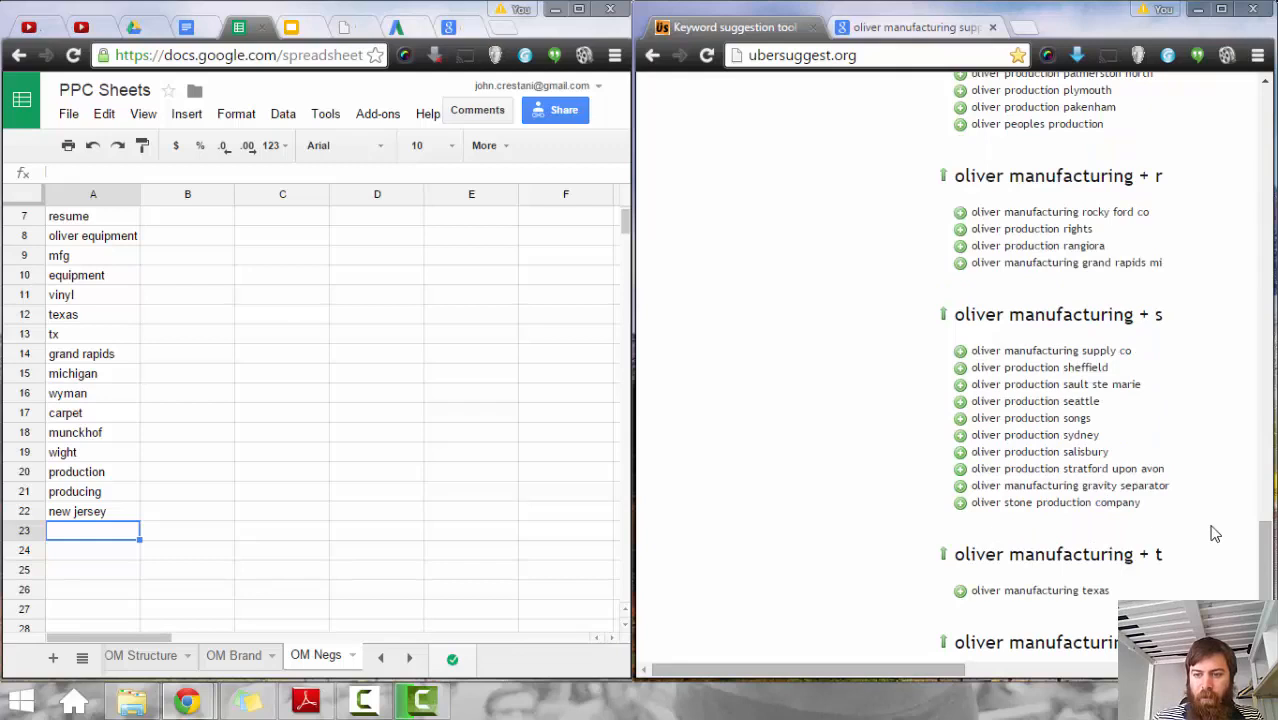
scroll(1212, 534, down, 2)
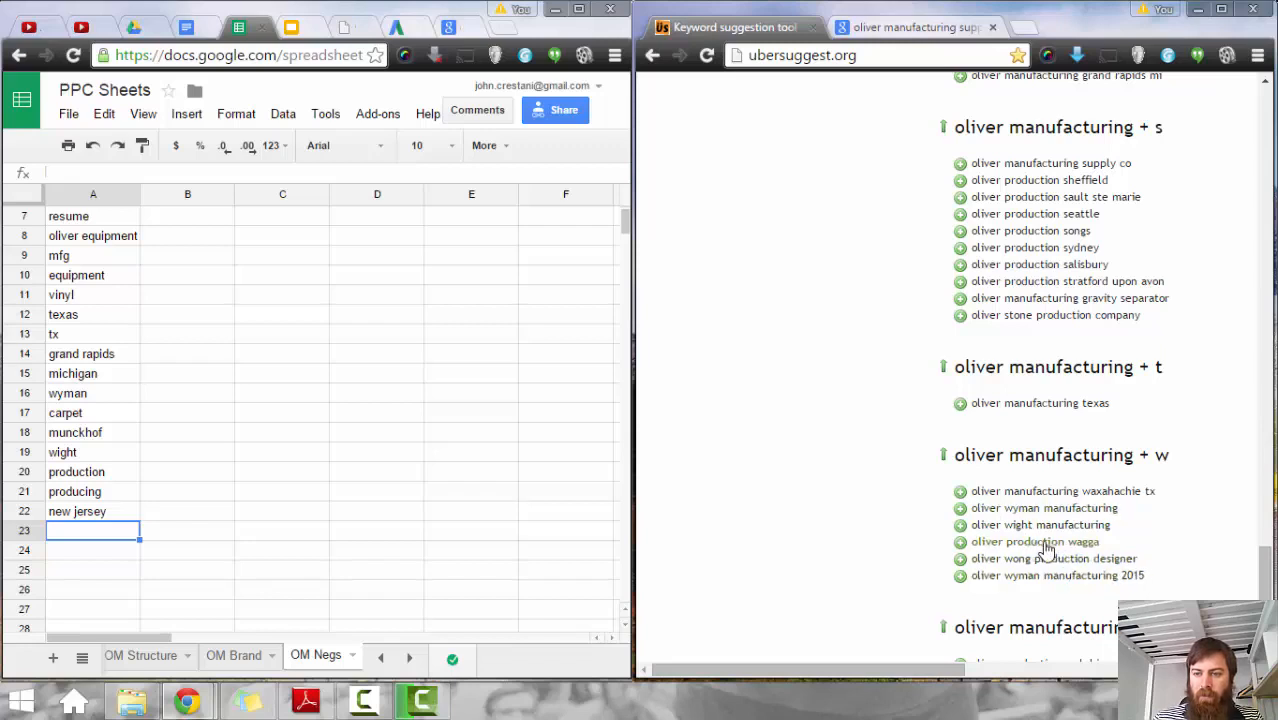
drag(1160, 494, 1092, 504)
key(ctrl+c)
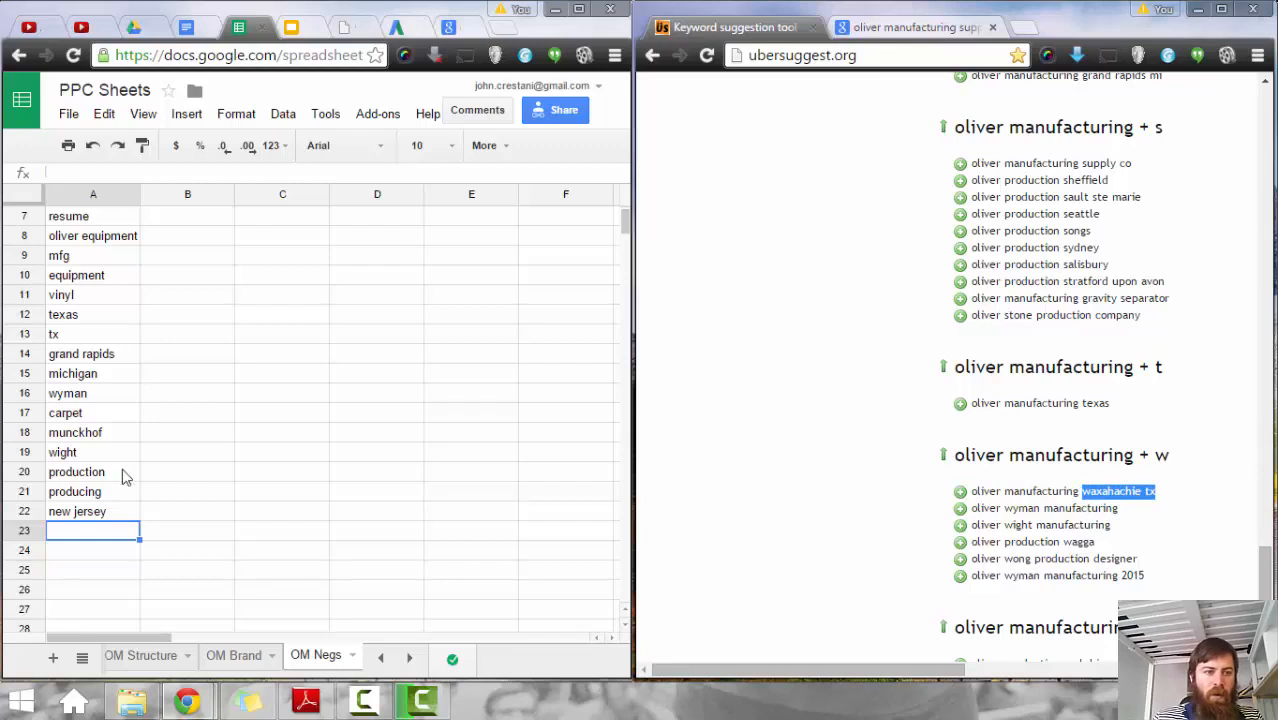
click(72, 343)
click(80, 531)
key(ctrl+v)
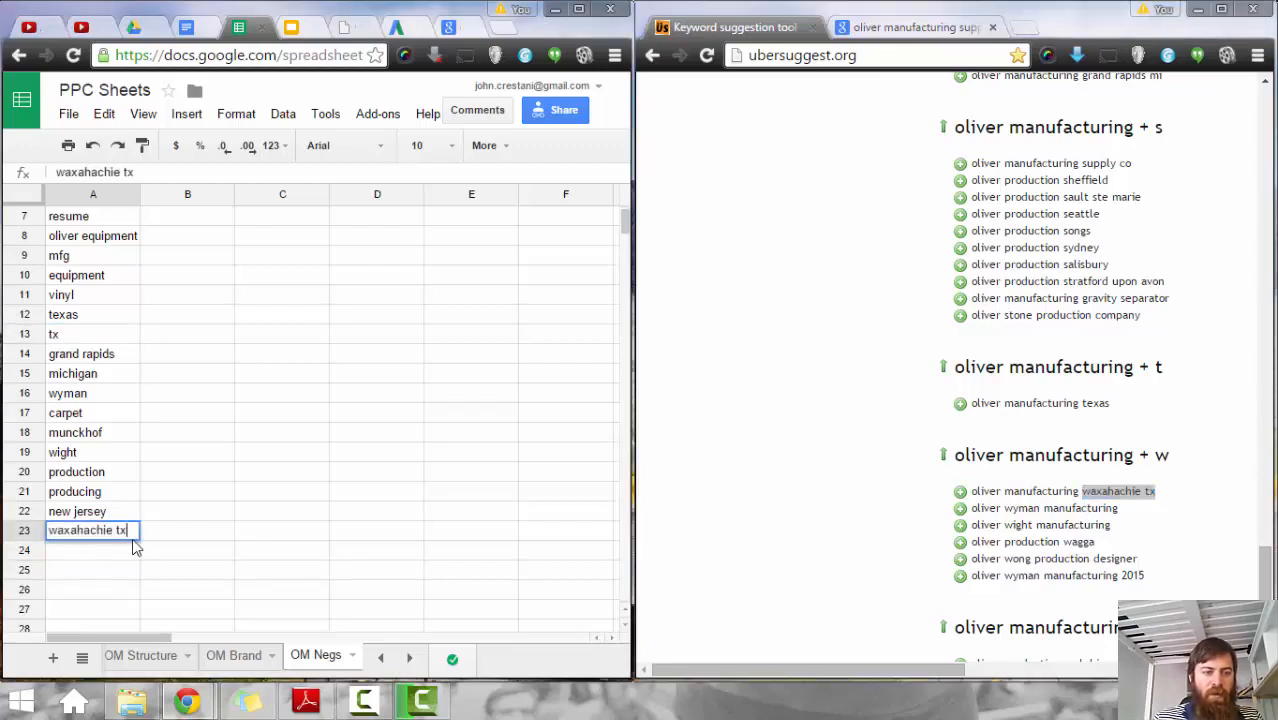
key(Return)
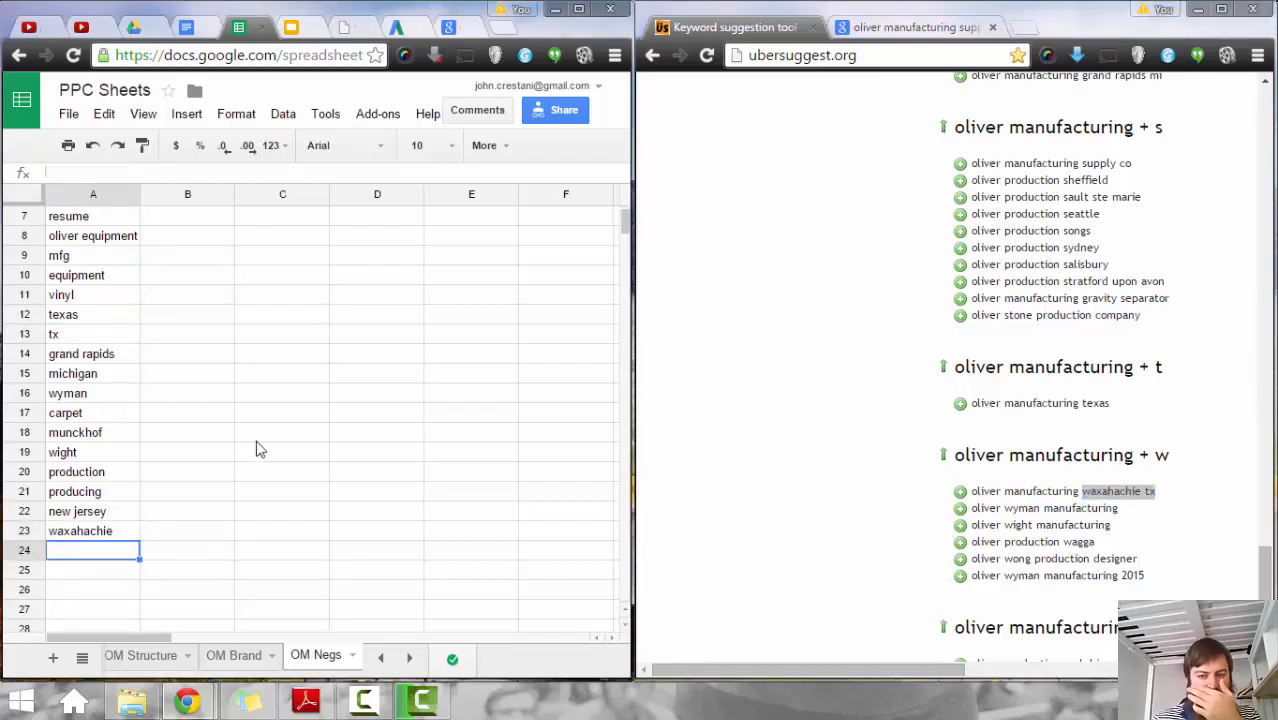
Step: Review the final y and 2 suggestion groups and copy the three keywords saved in cells D2 to D4
click(683, 434)
scroll(847, 497, down, 3)
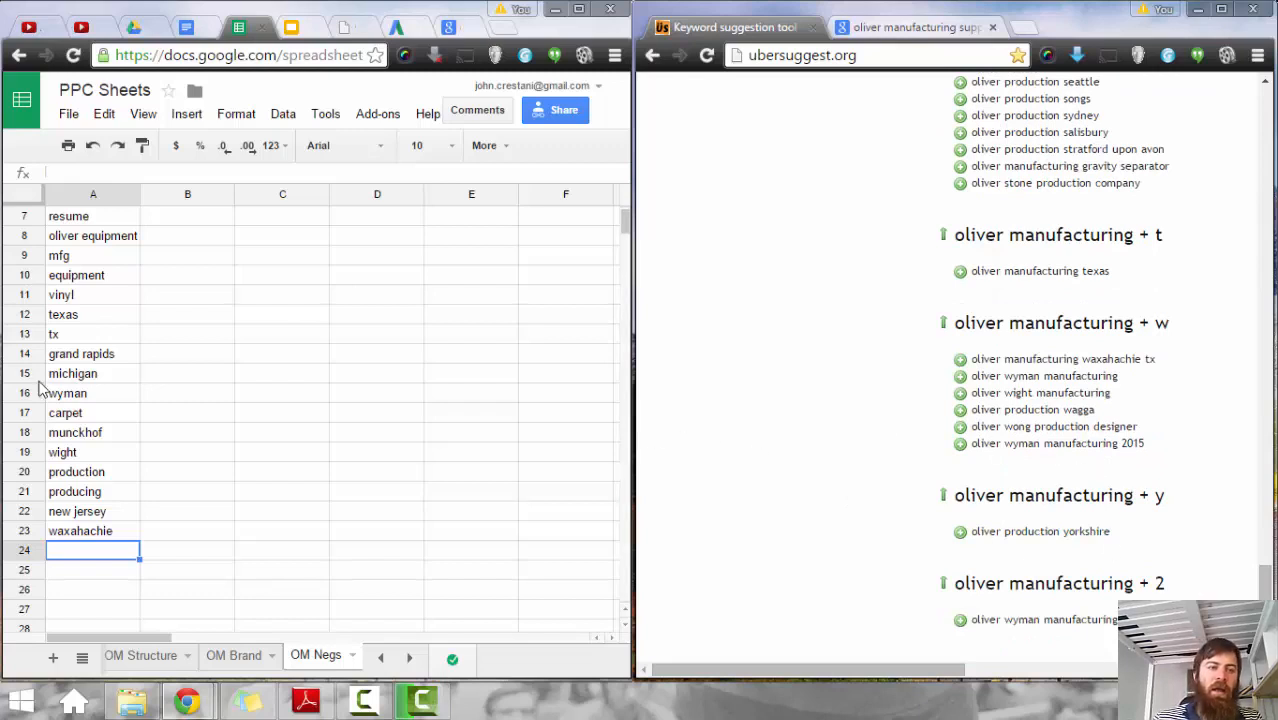
click(107, 396)
scroll(112, 410, up, 2)
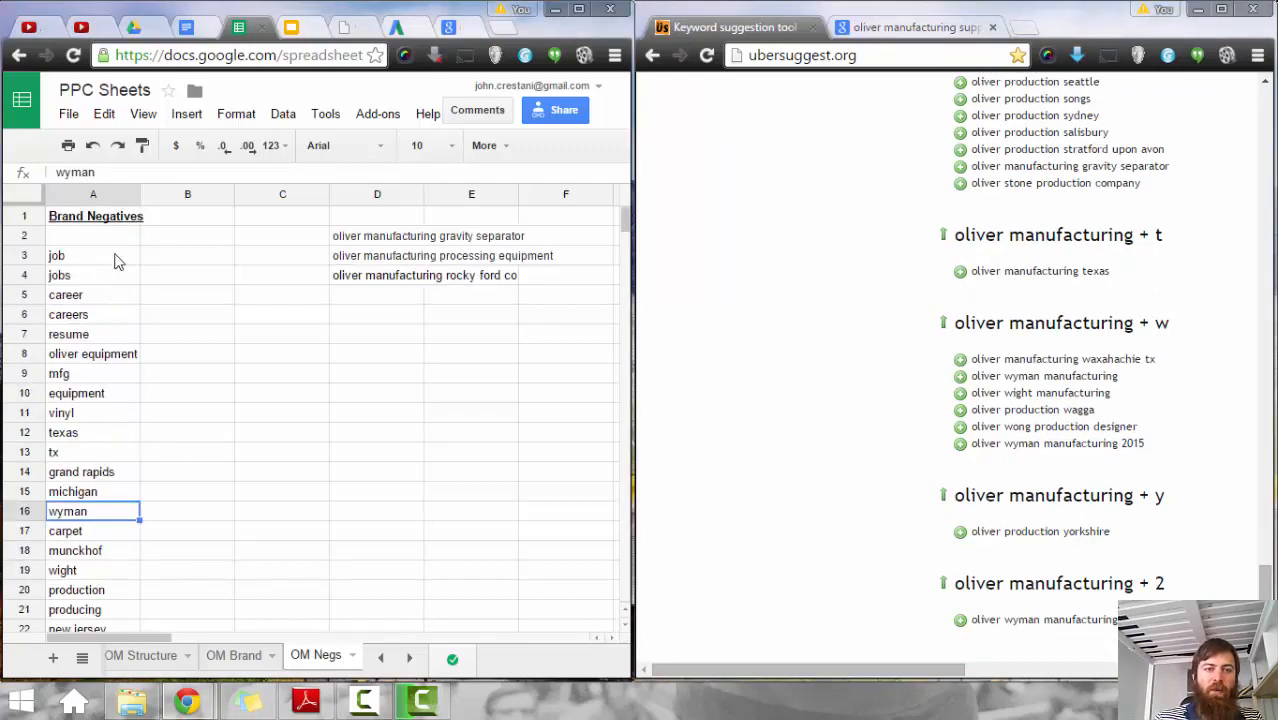
drag(360, 240, 388, 285)
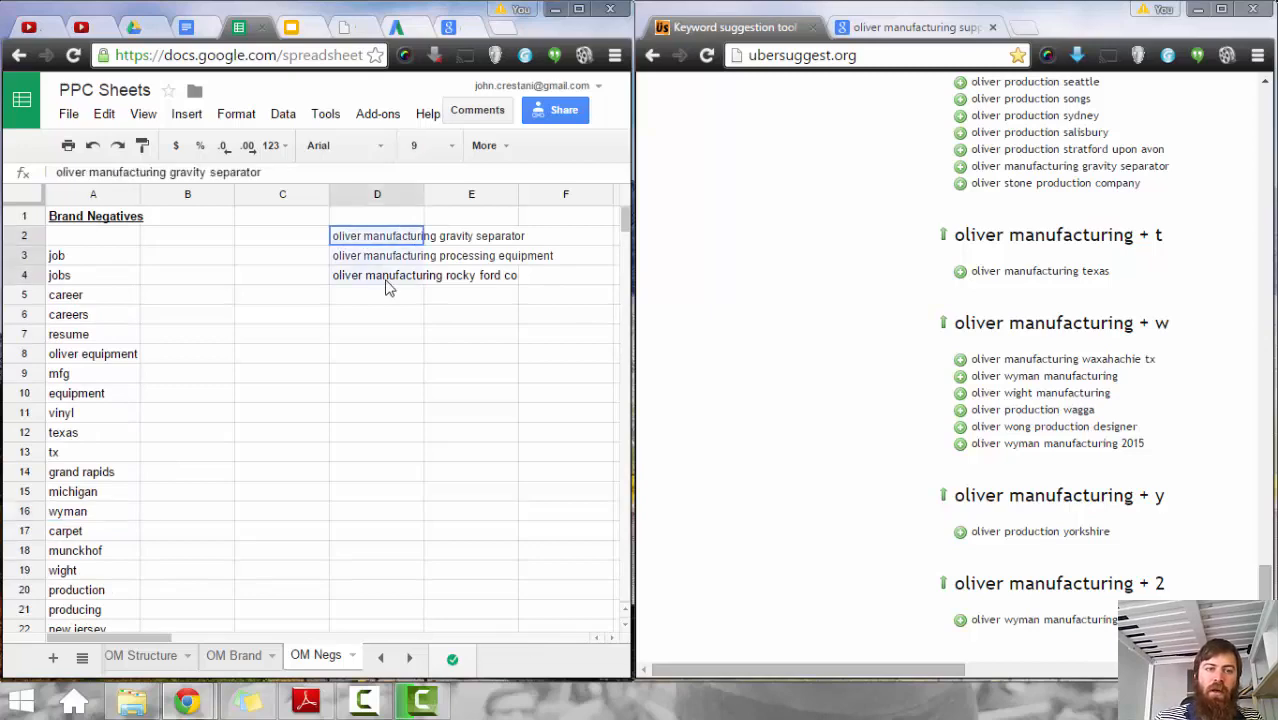
key(ctrl+c)
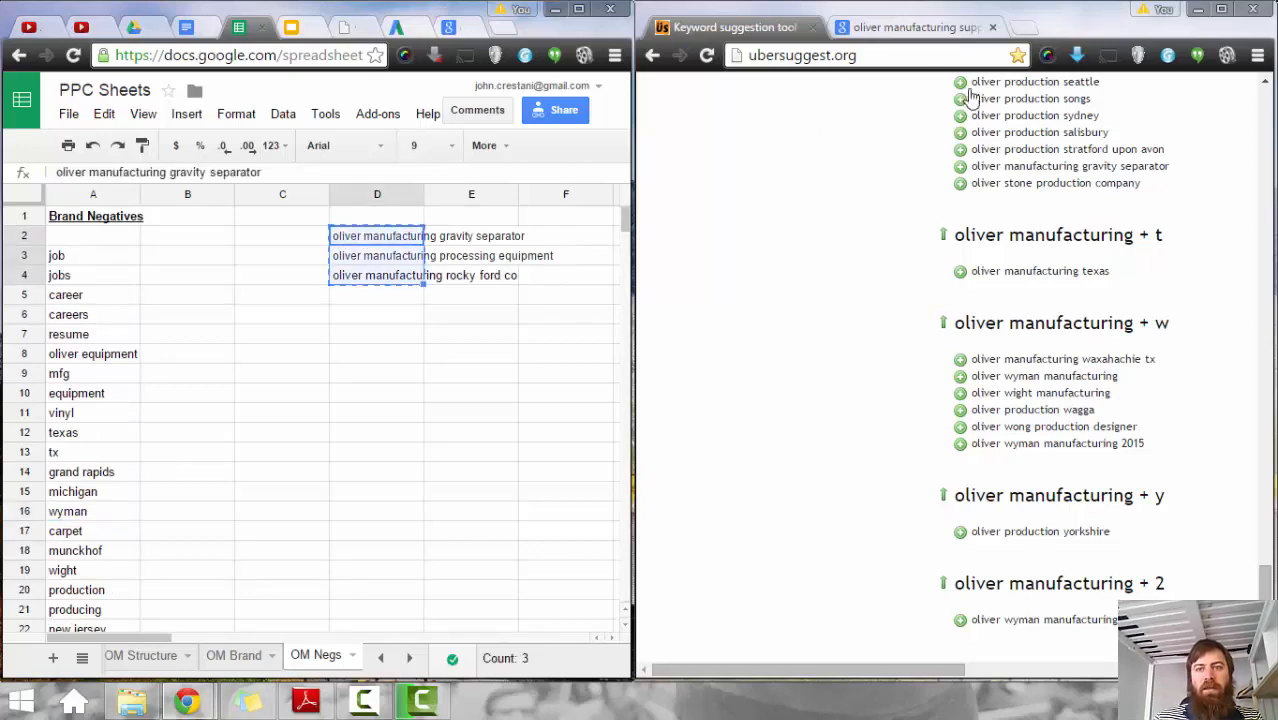
Step: Close both Google search tabs and merge the Ubersuggest tab into the main browser window, maximized
click(975, 30)
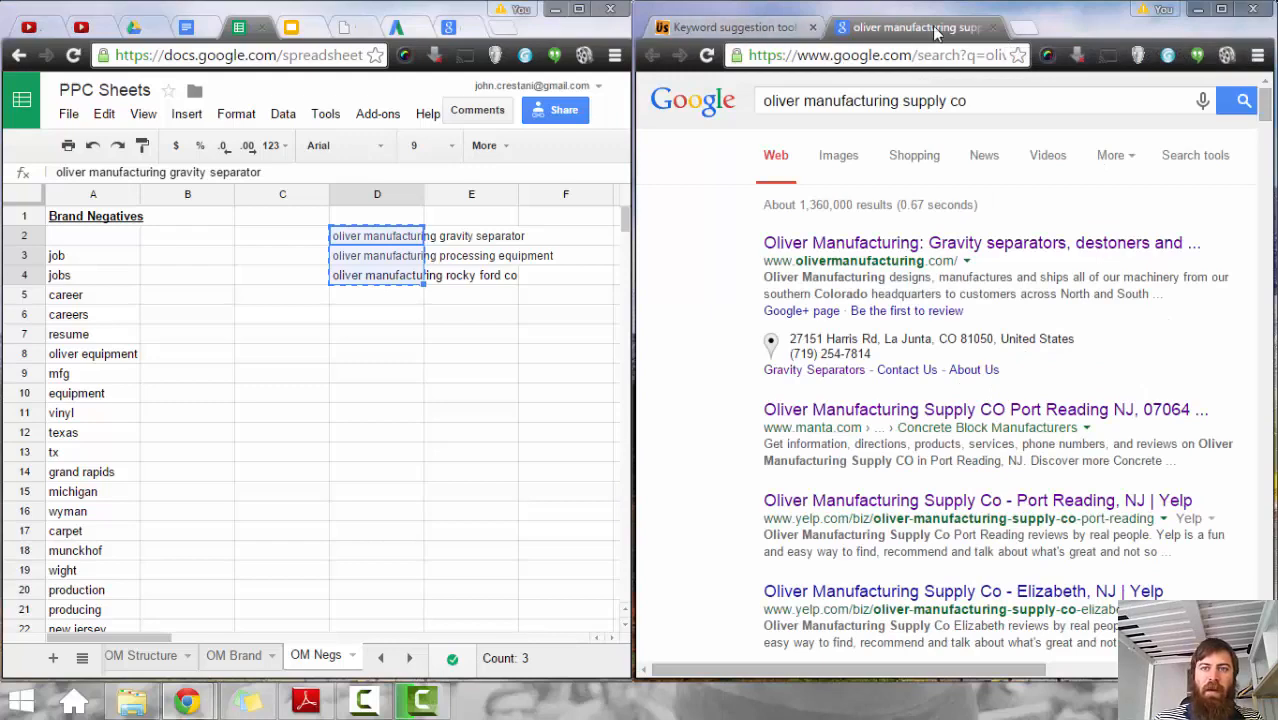
click(992, 27)
drag(752, 26, 467, 35)
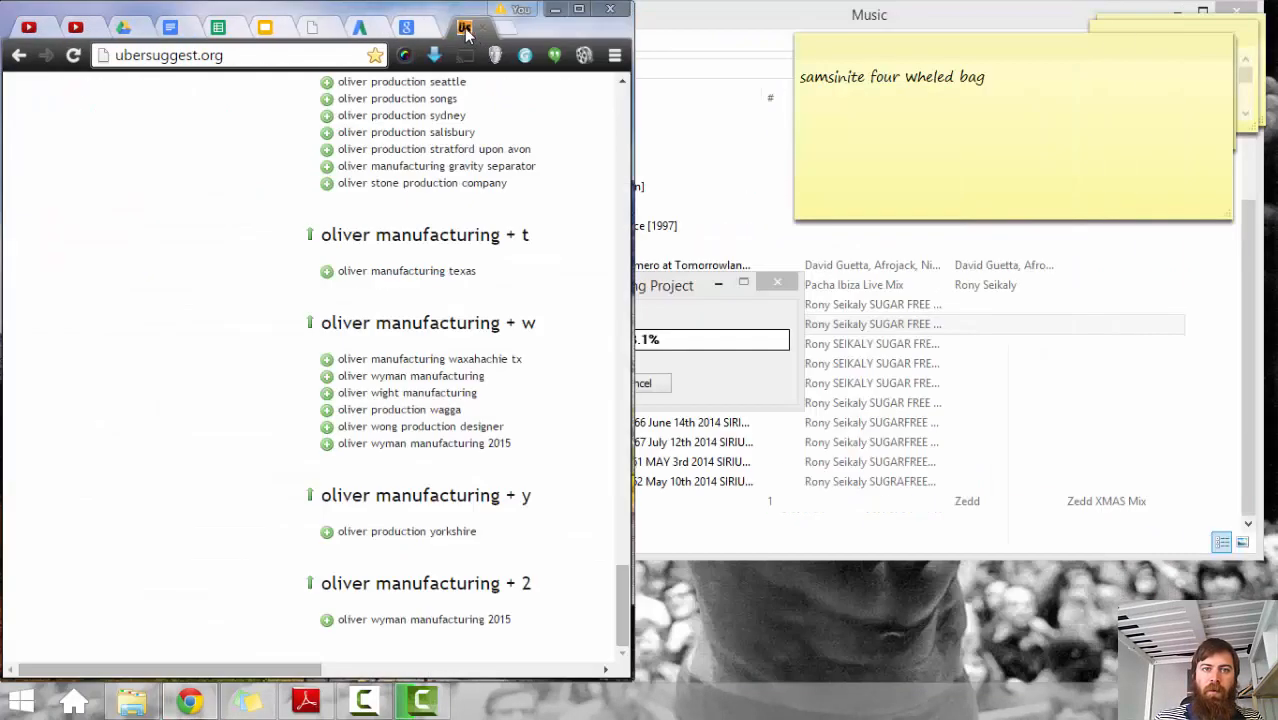
click(578, 9)
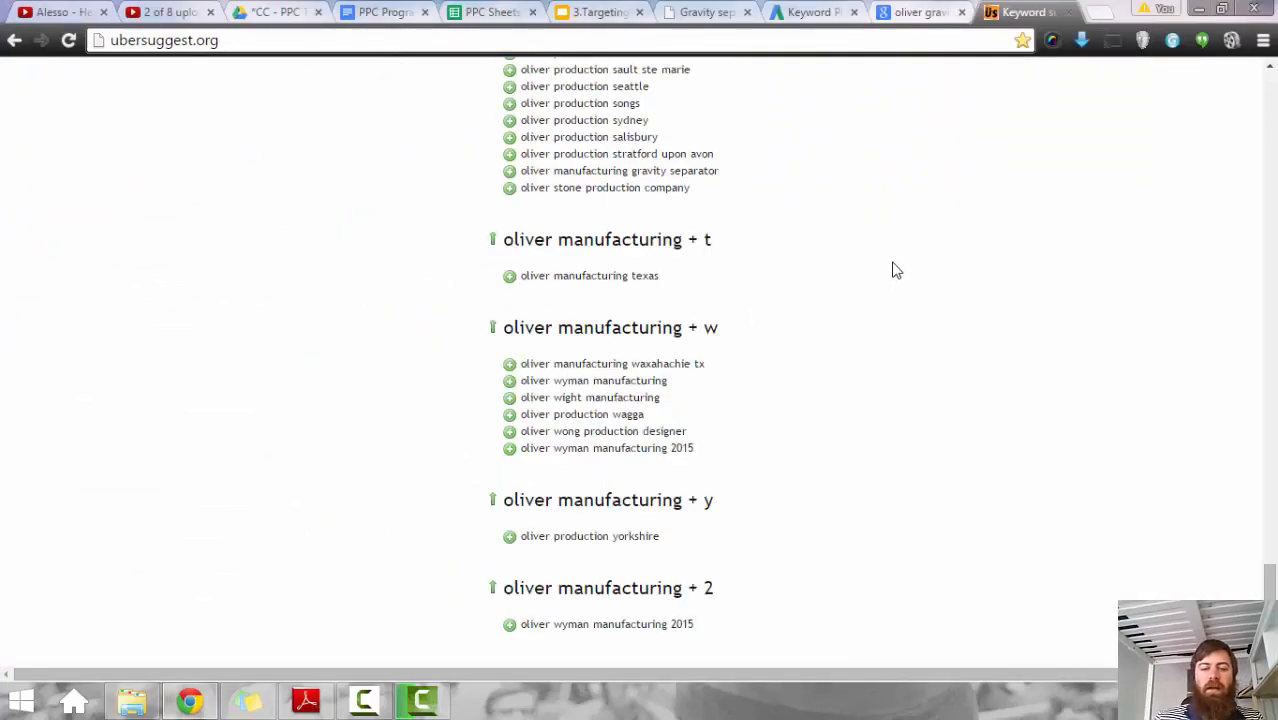
click(948, 9)
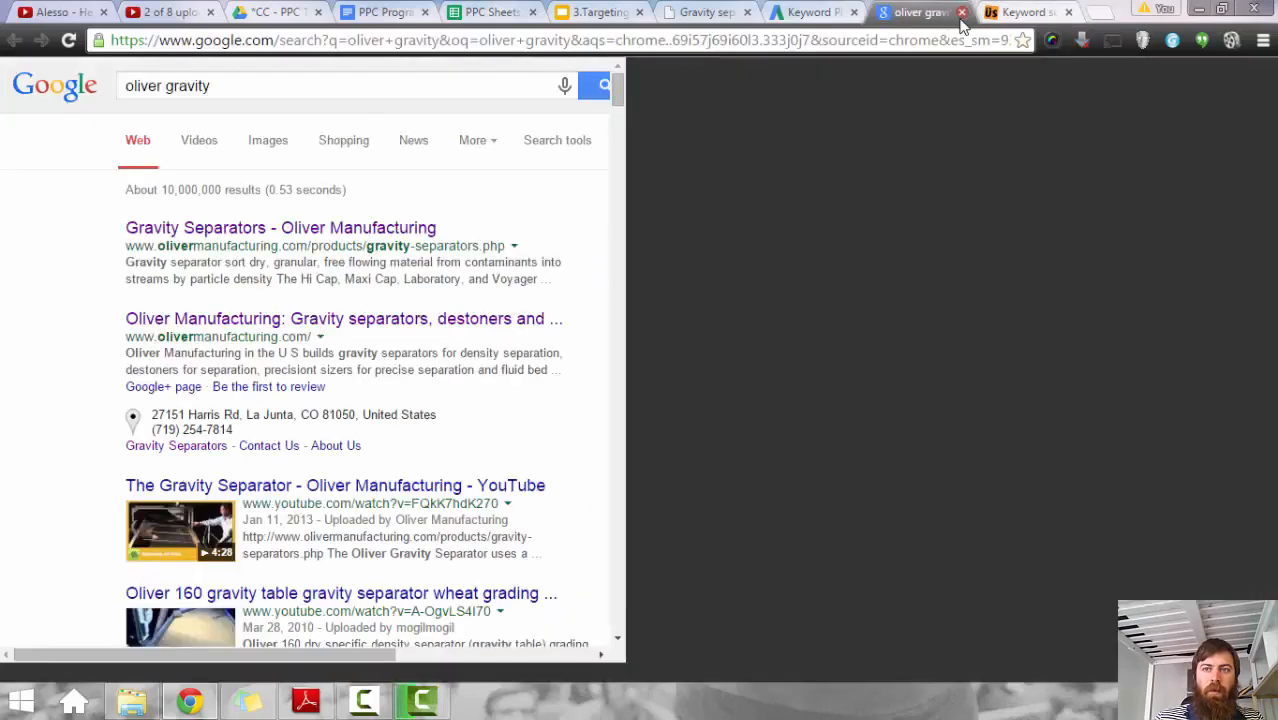
click(961, 11)
Step: Append the three copied keywords to the product or service list in AdWords Keyword Planner and get new ideas
click(808, 12)
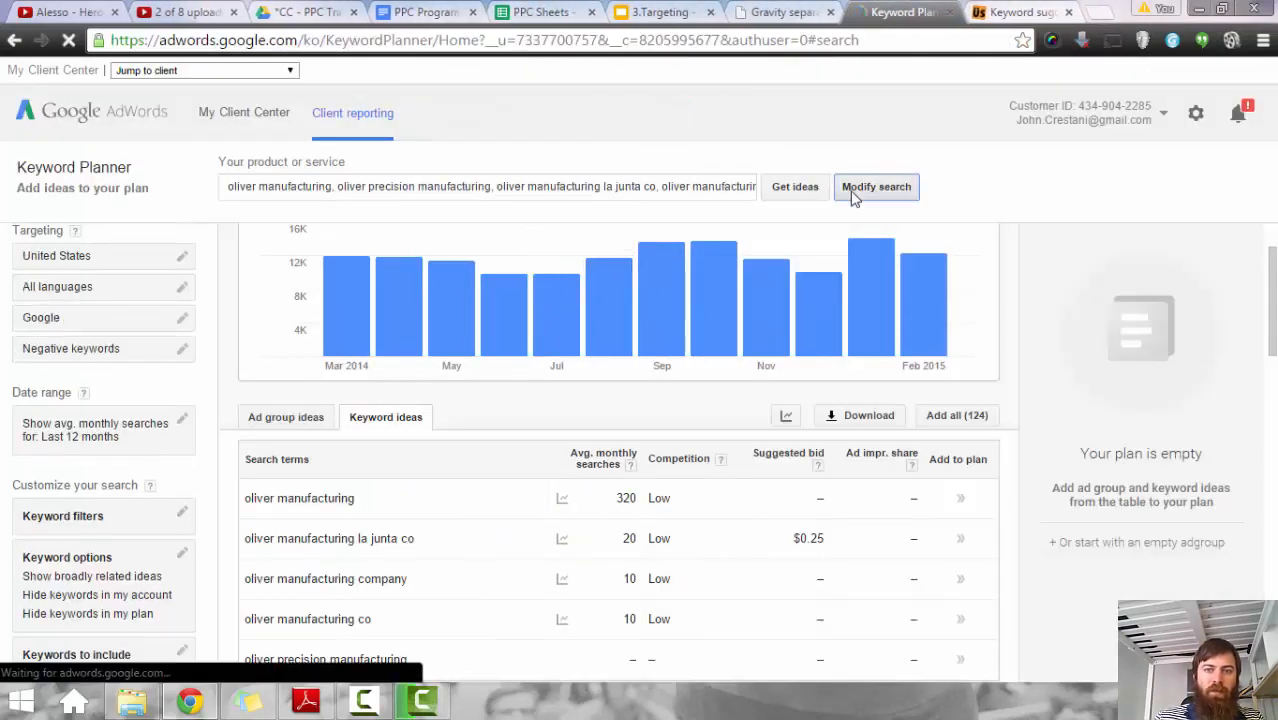
click(855, 196)
drag(636, 382, 648, 443)
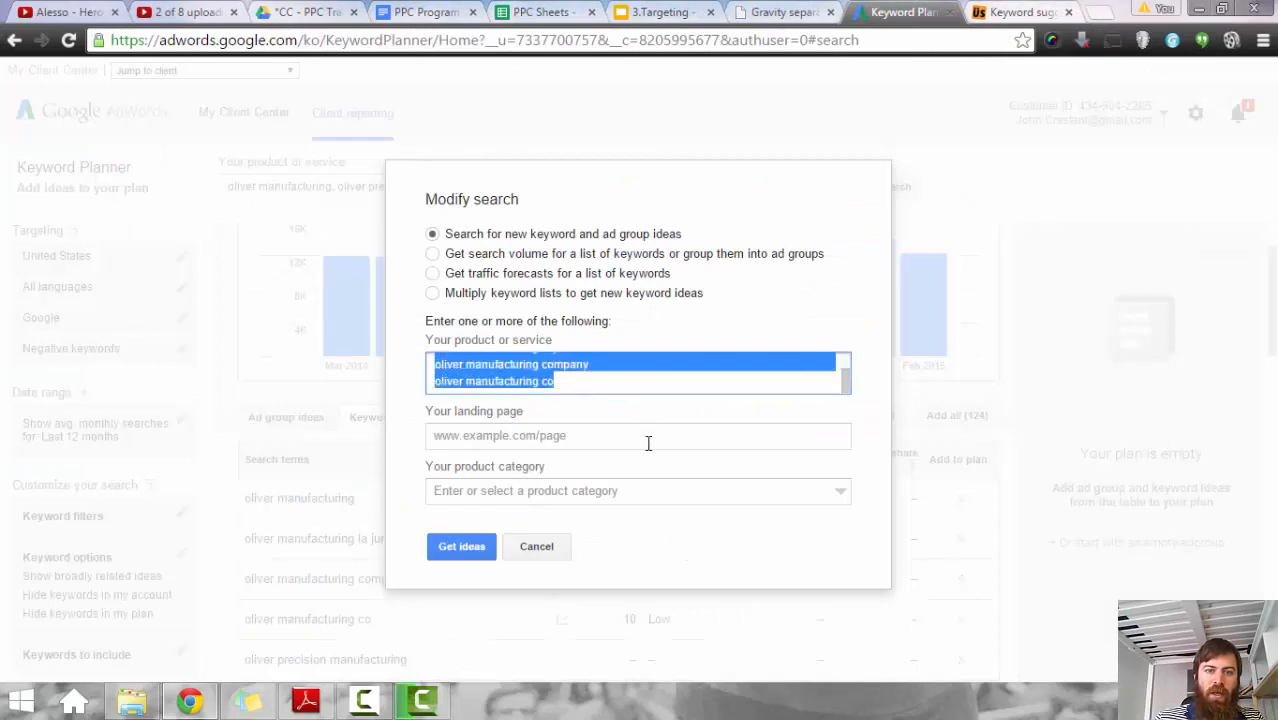
click(594, 385)
key(ctrl+v)
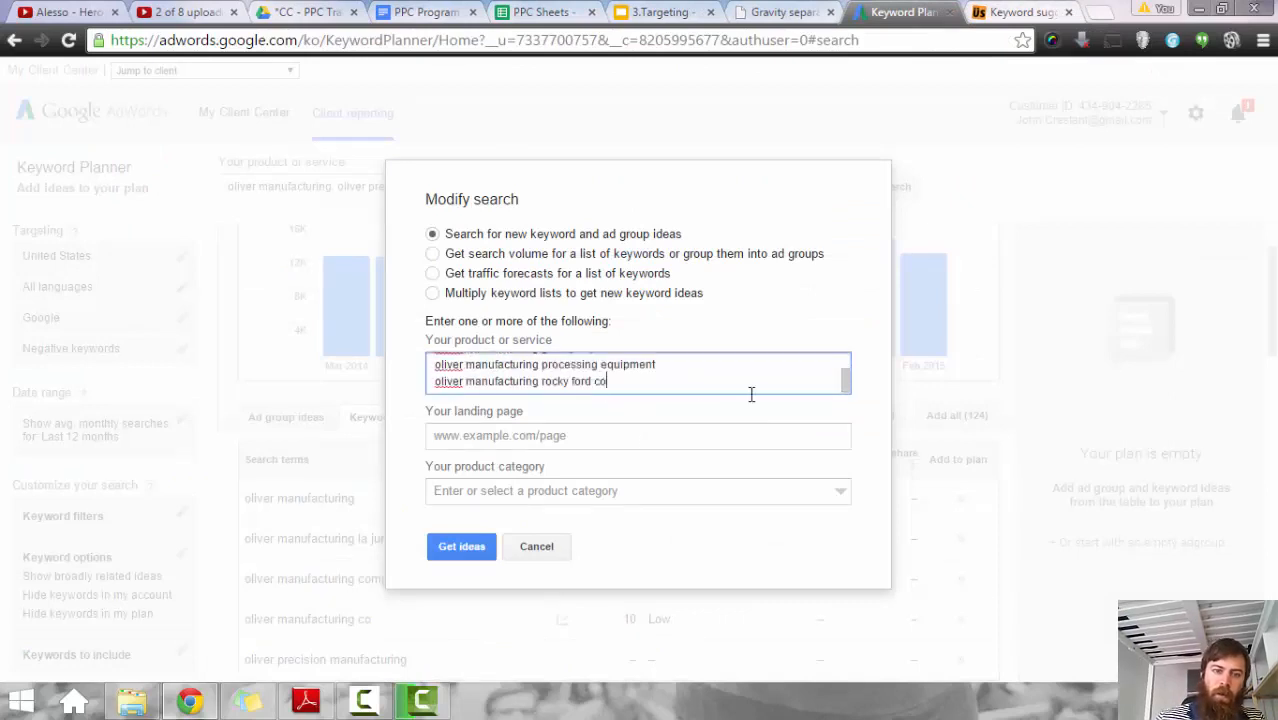
click(459, 553)
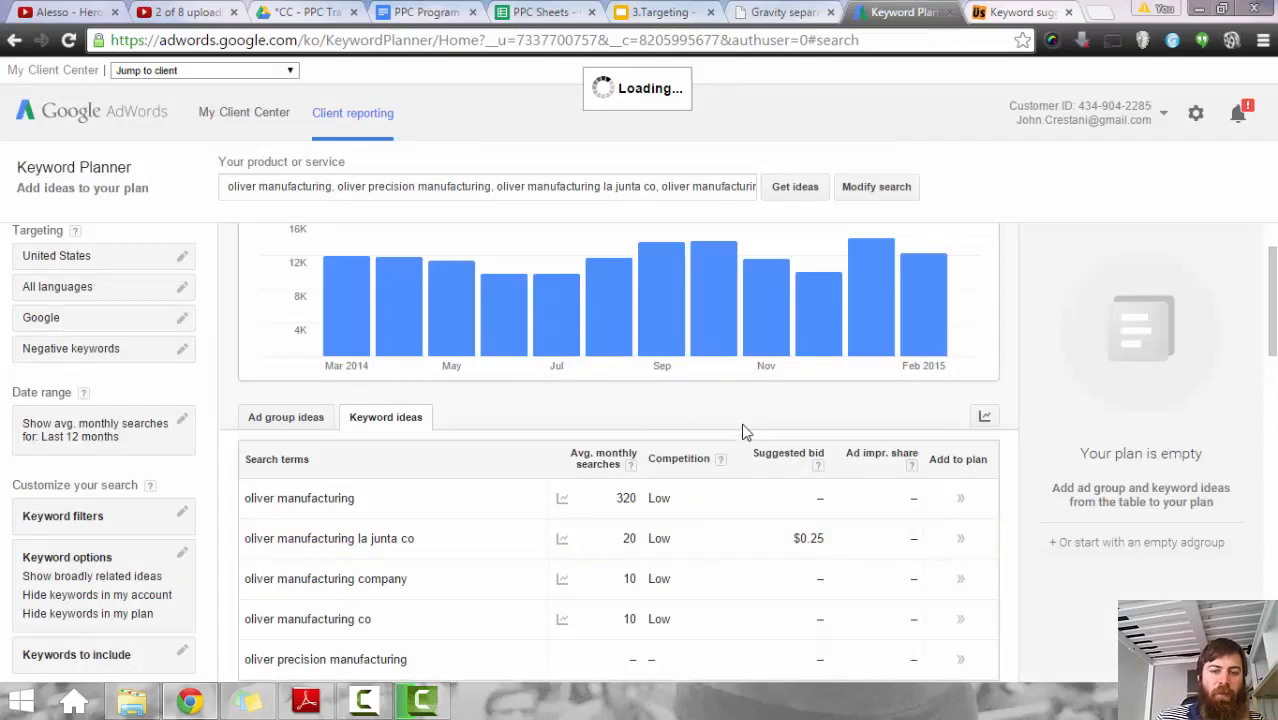
Step: Check the average monthly searches for the newly added keywords and "oliver precision manufacturing" in the search terms table
scroll(743, 422, down, 2)
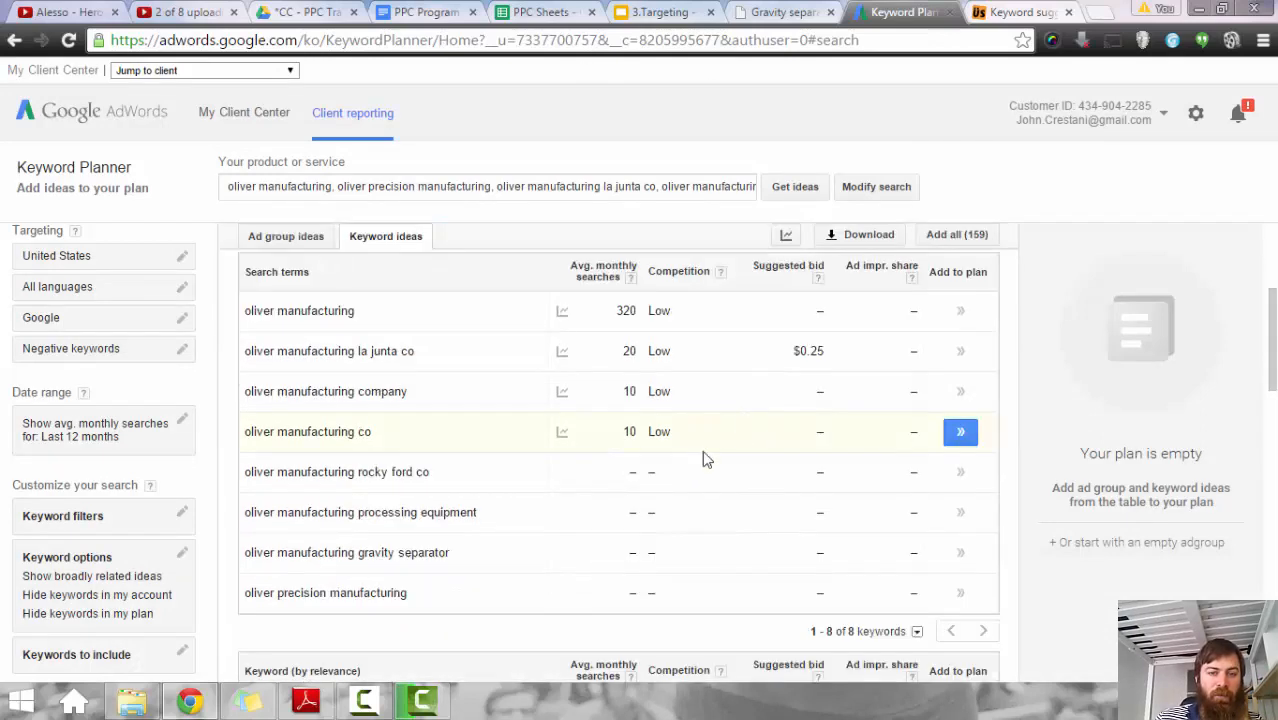
drag(381, 474, 414, 595)
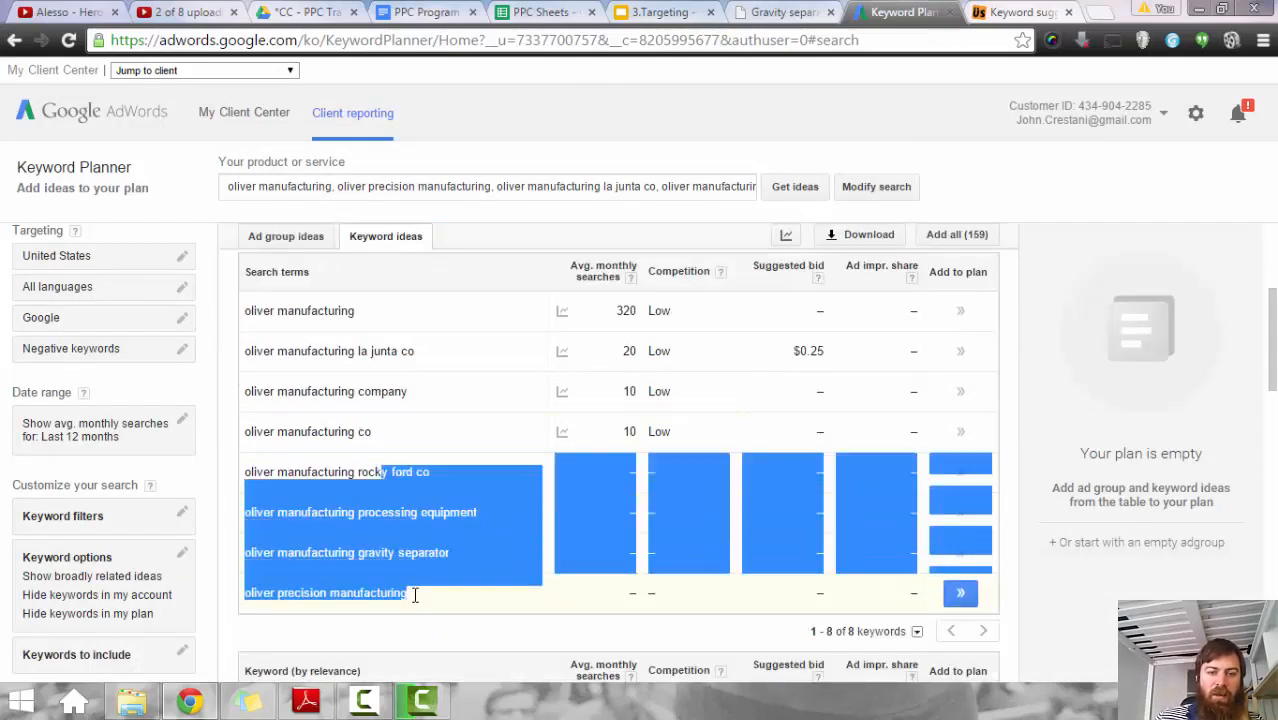
click(412, 600)
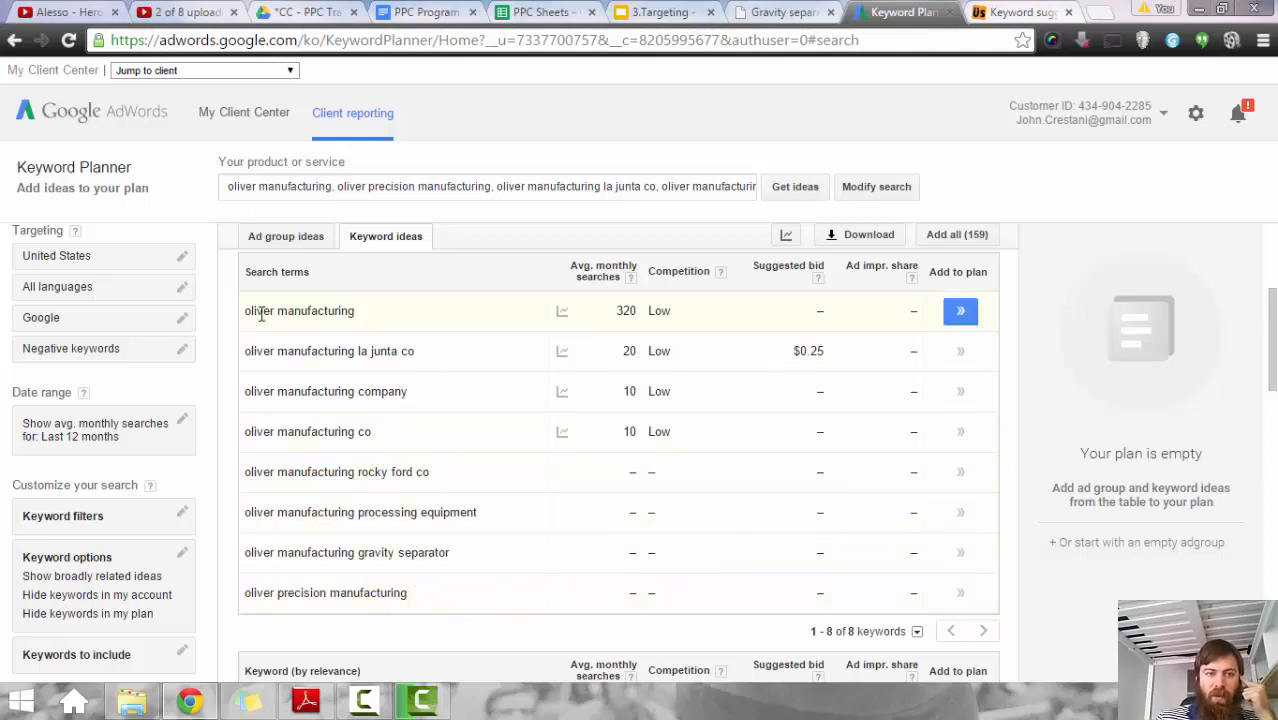
Step: Examine the Keyword Planner search terms and the first page of related keyword ideas for Oliver brand terms and possible negatives
drag(259, 314, 328, 316)
click(494, 393)
scroll(500, 420, down, 2)
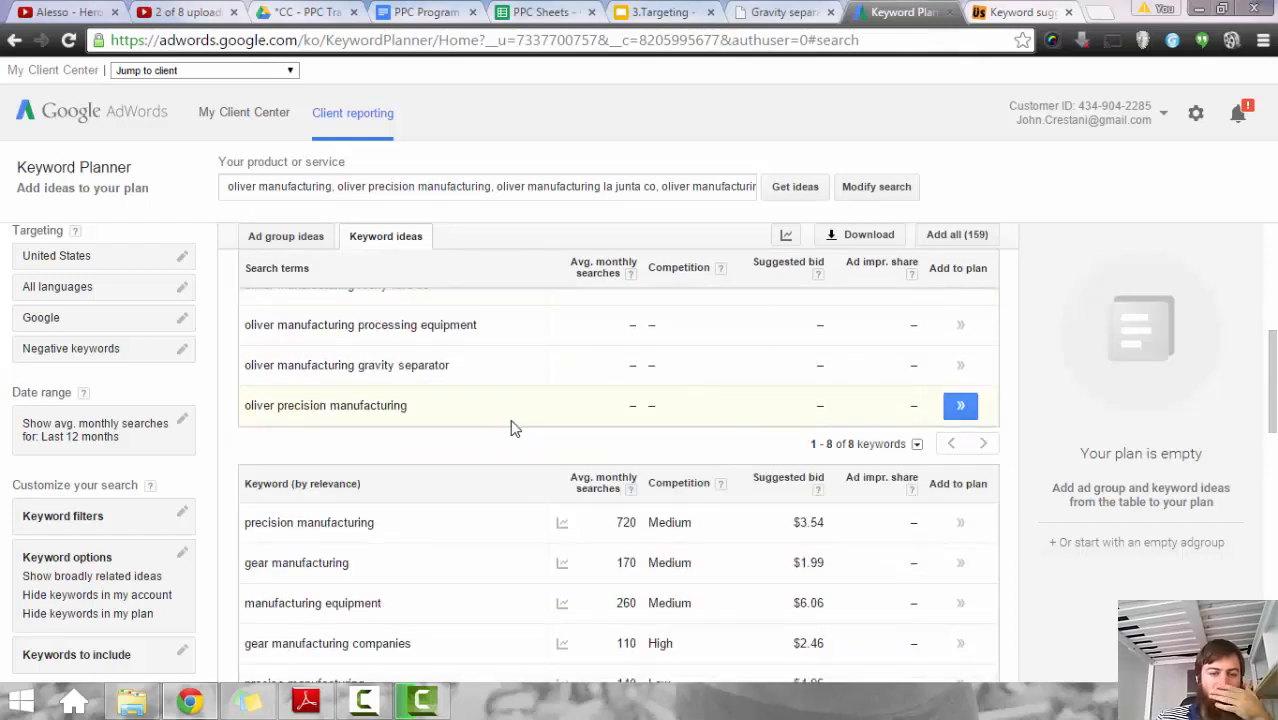
scroll(521, 427, down, 1)
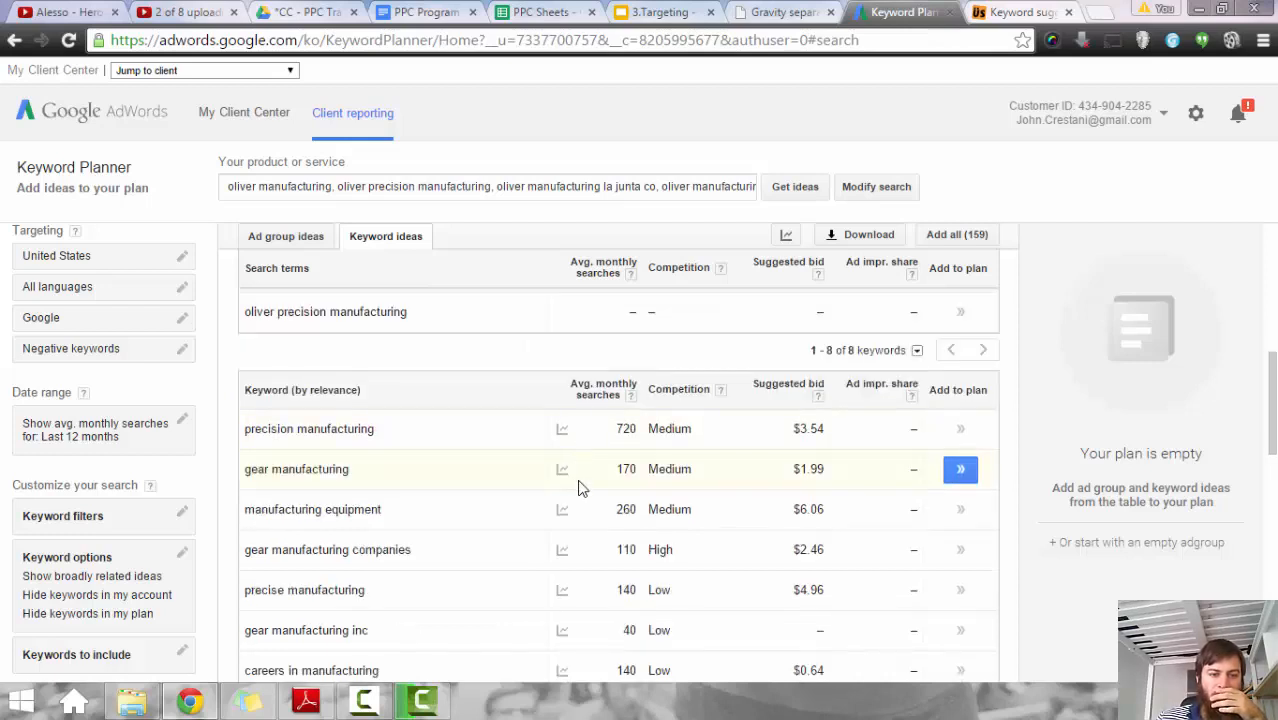
scroll(581, 487, down, 1)
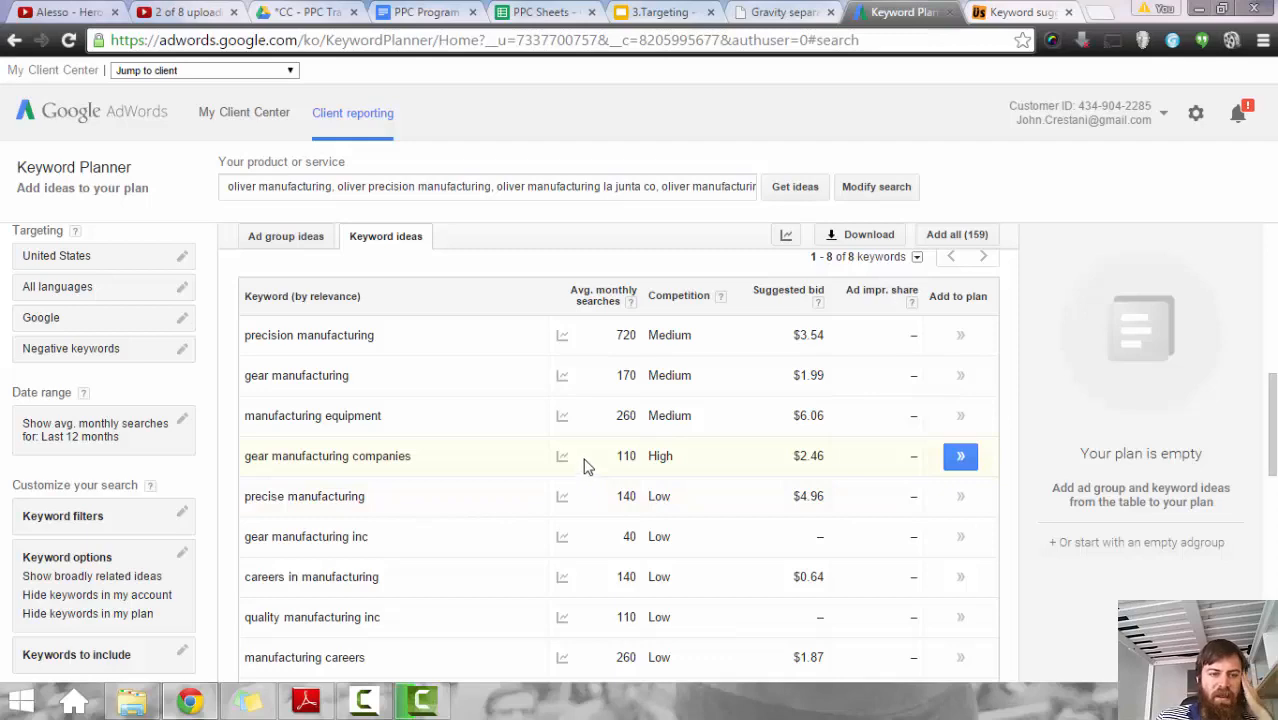
scroll(587, 469, down, 3)
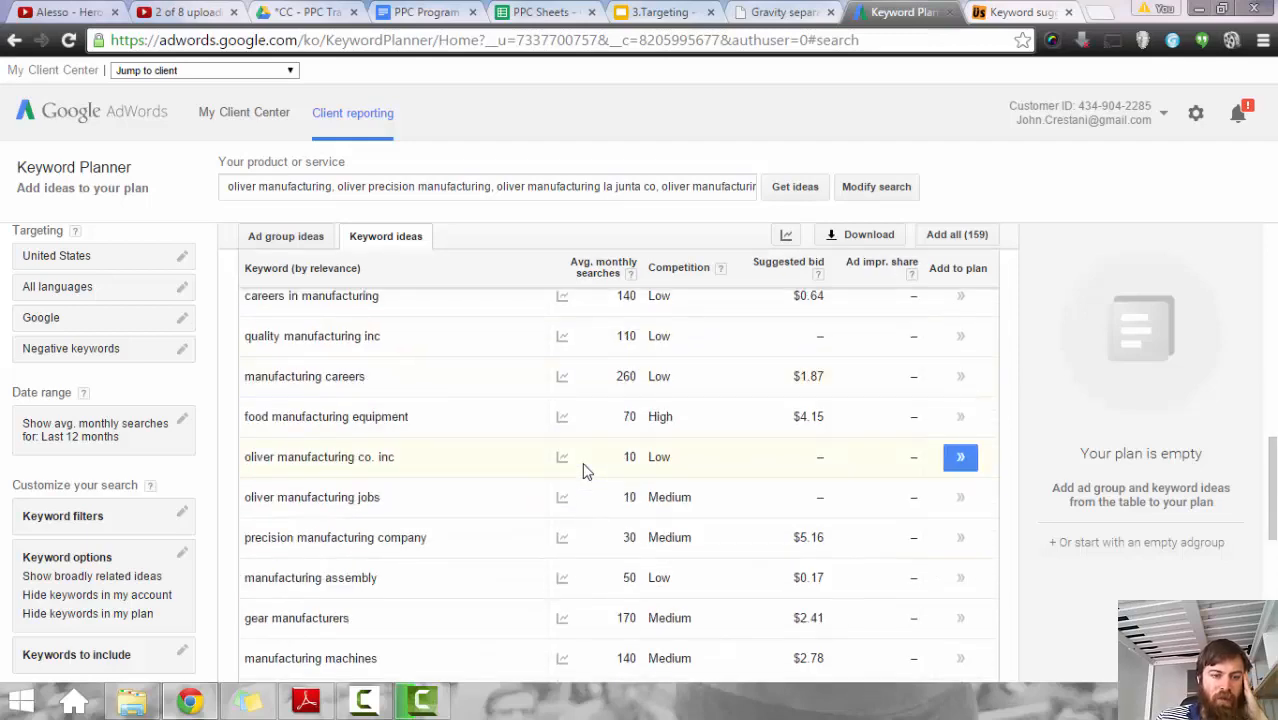
scroll(587, 470, down, 1)
scroll(587, 470, down, 1)
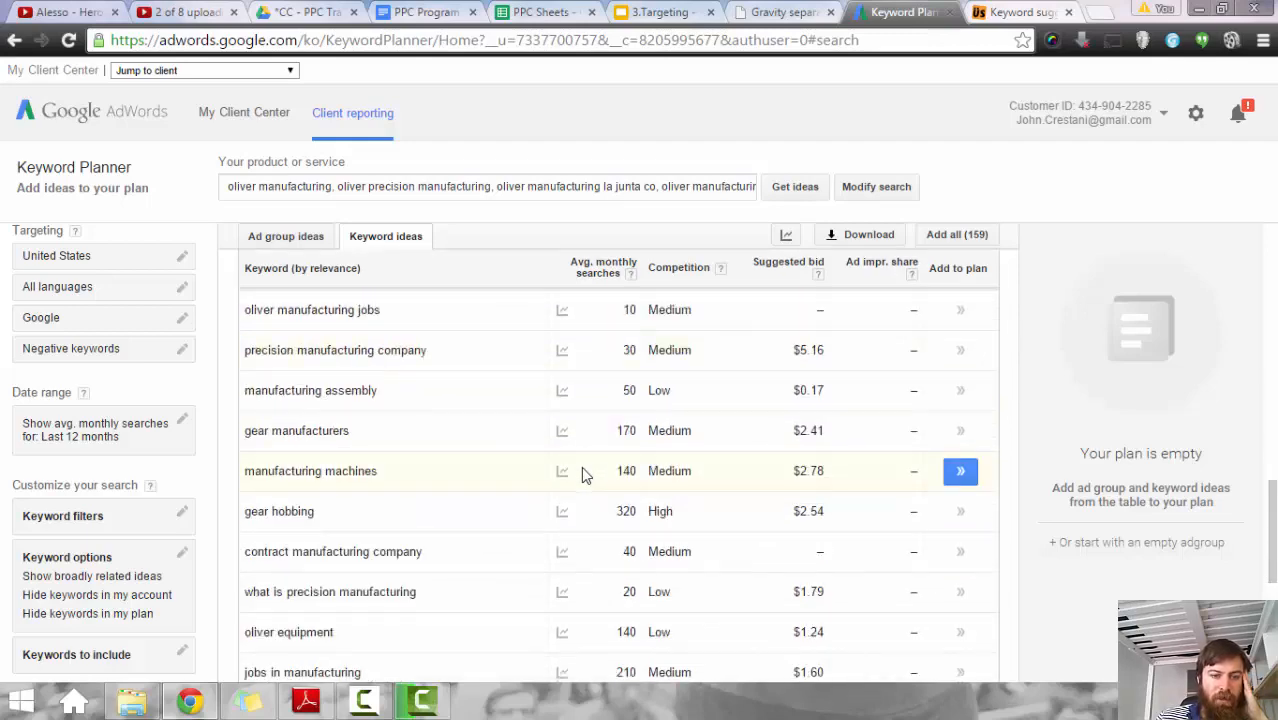
scroll(586, 476, down, 1)
scroll(587, 472, down, 1)
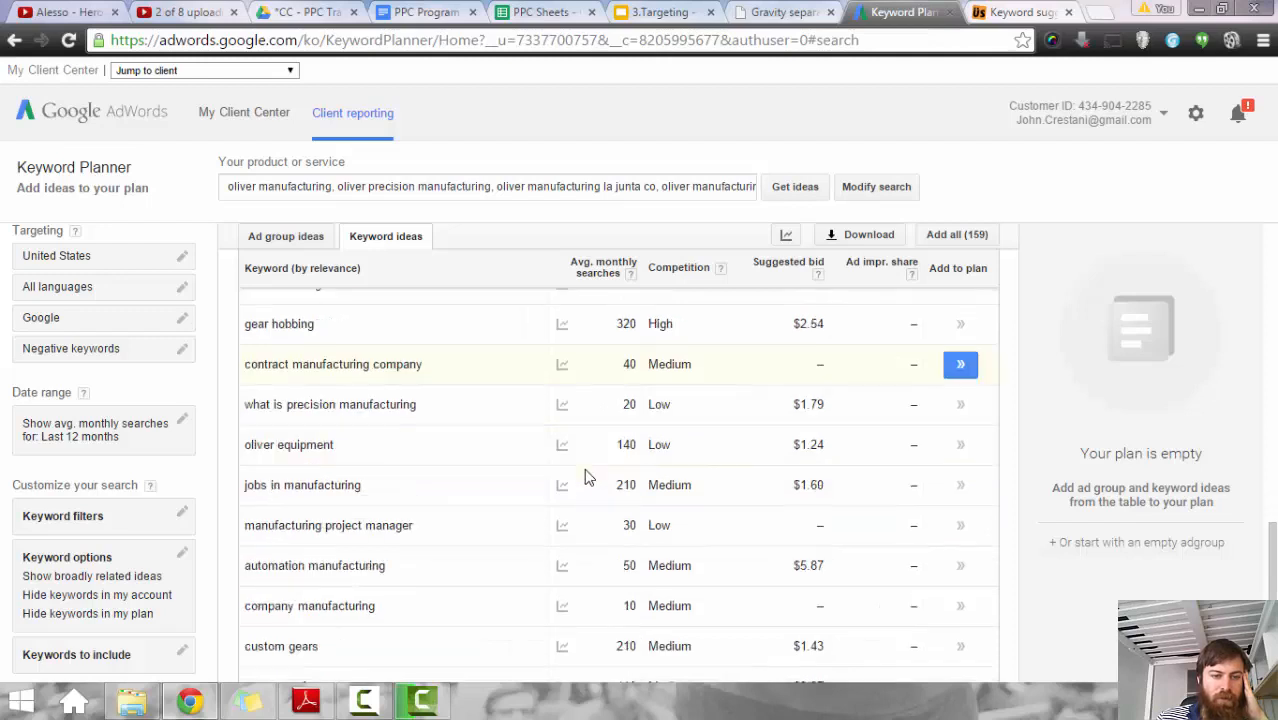
scroll(590, 472, down, 3)
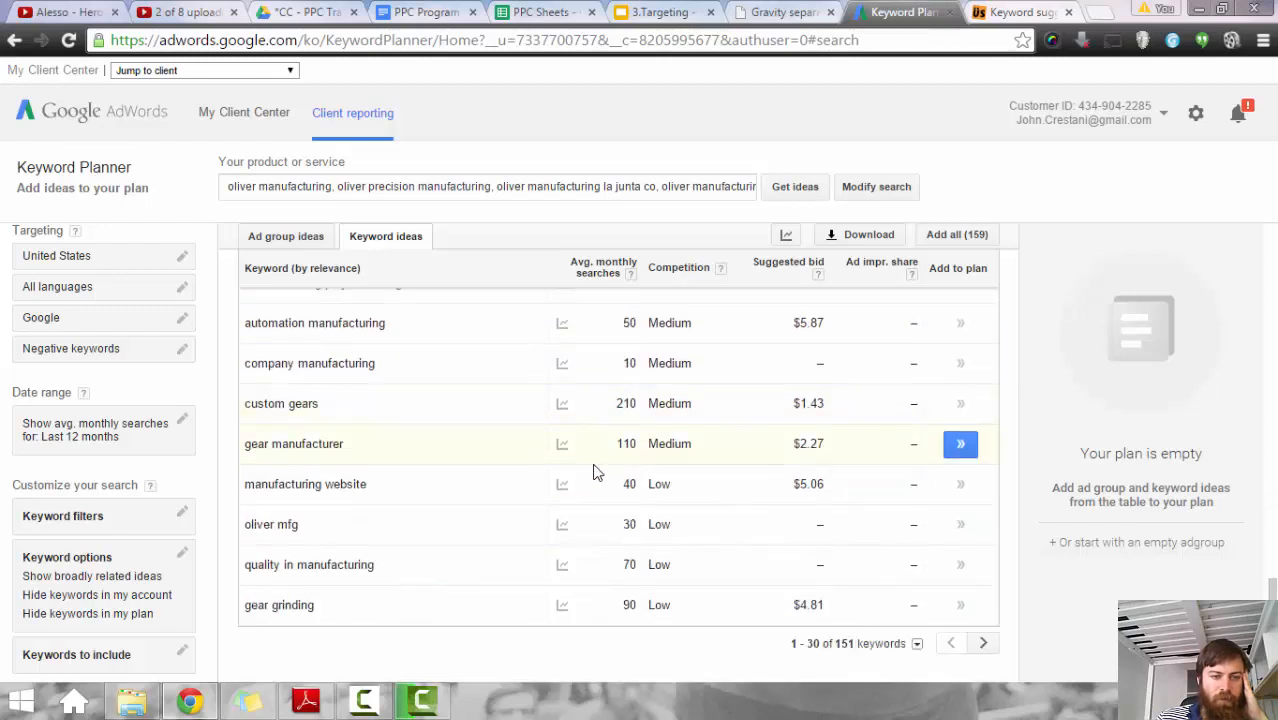
scroll(594, 472, up, 2)
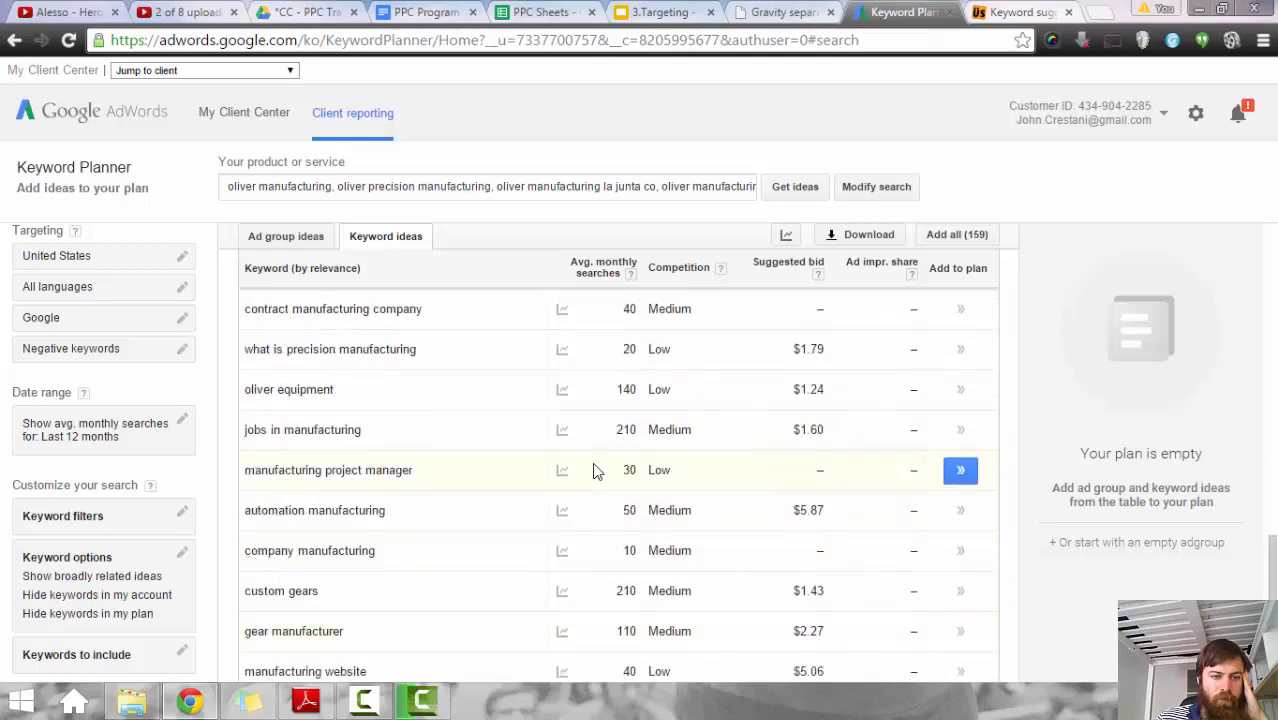
scroll(594, 472, up, 2)
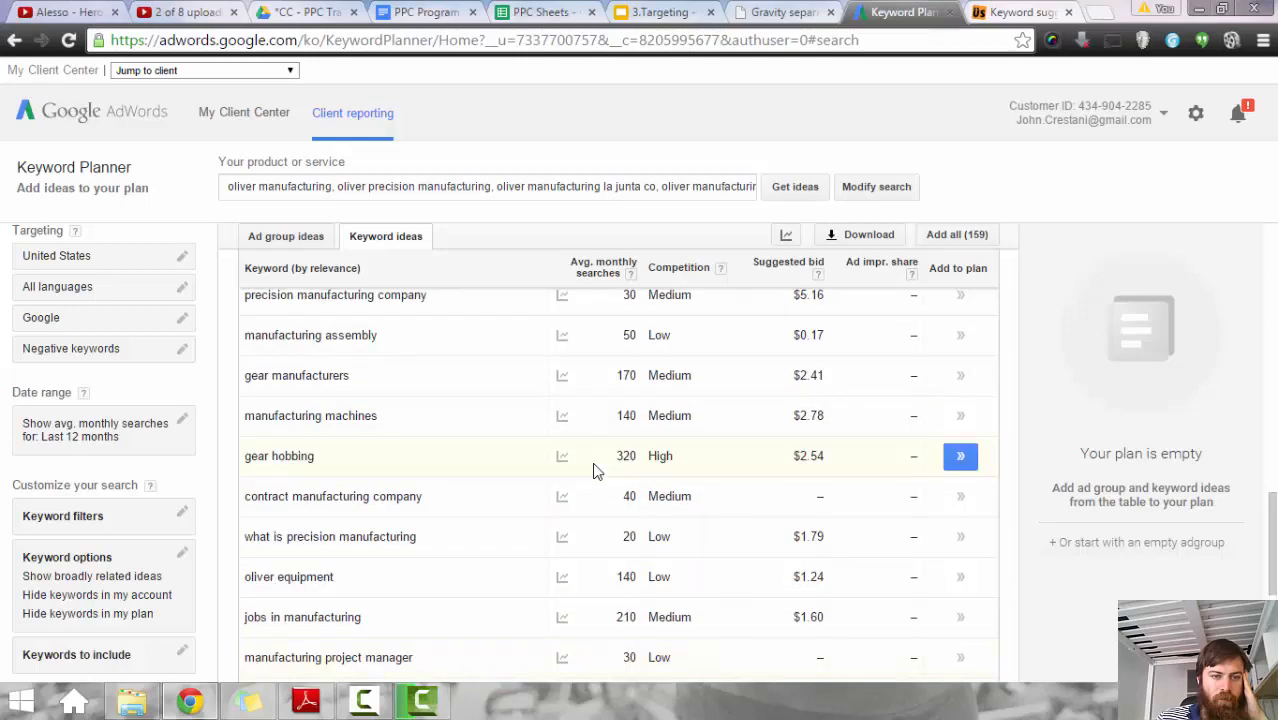
scroll(598, 470, up, 4)
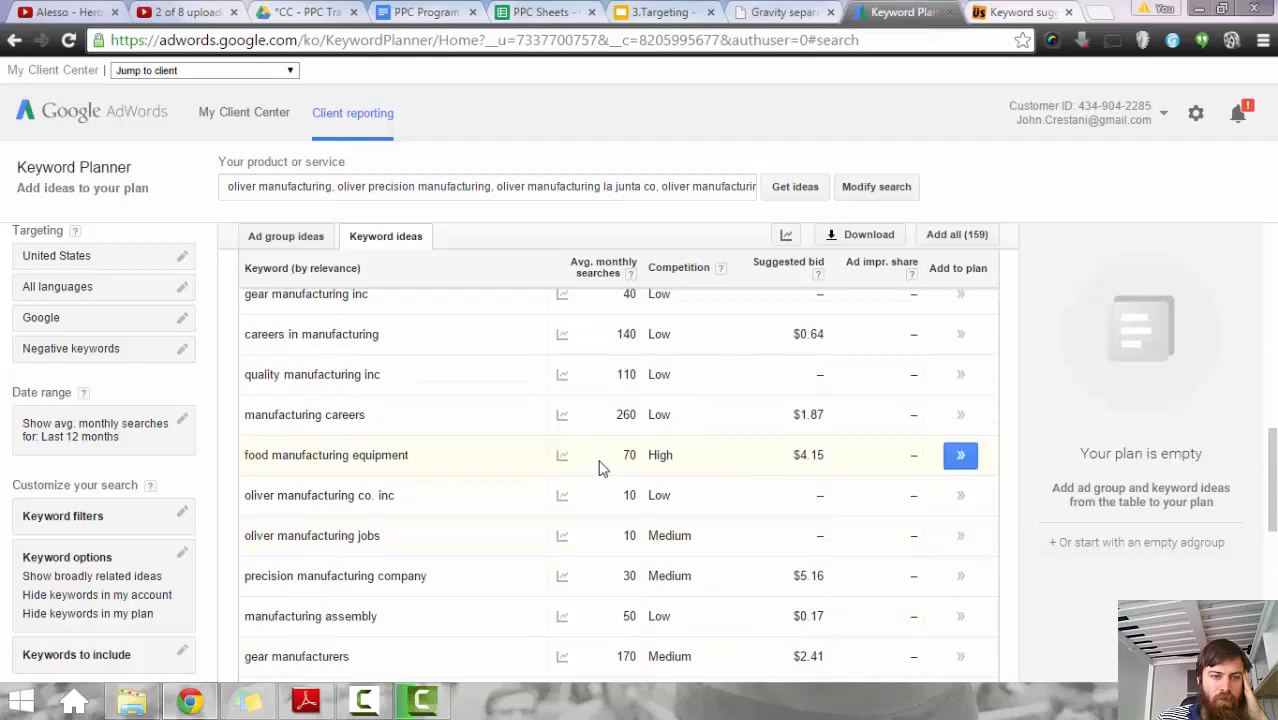
scroll(598, 468, up, 5)
scroll(605, 465, down, 2)
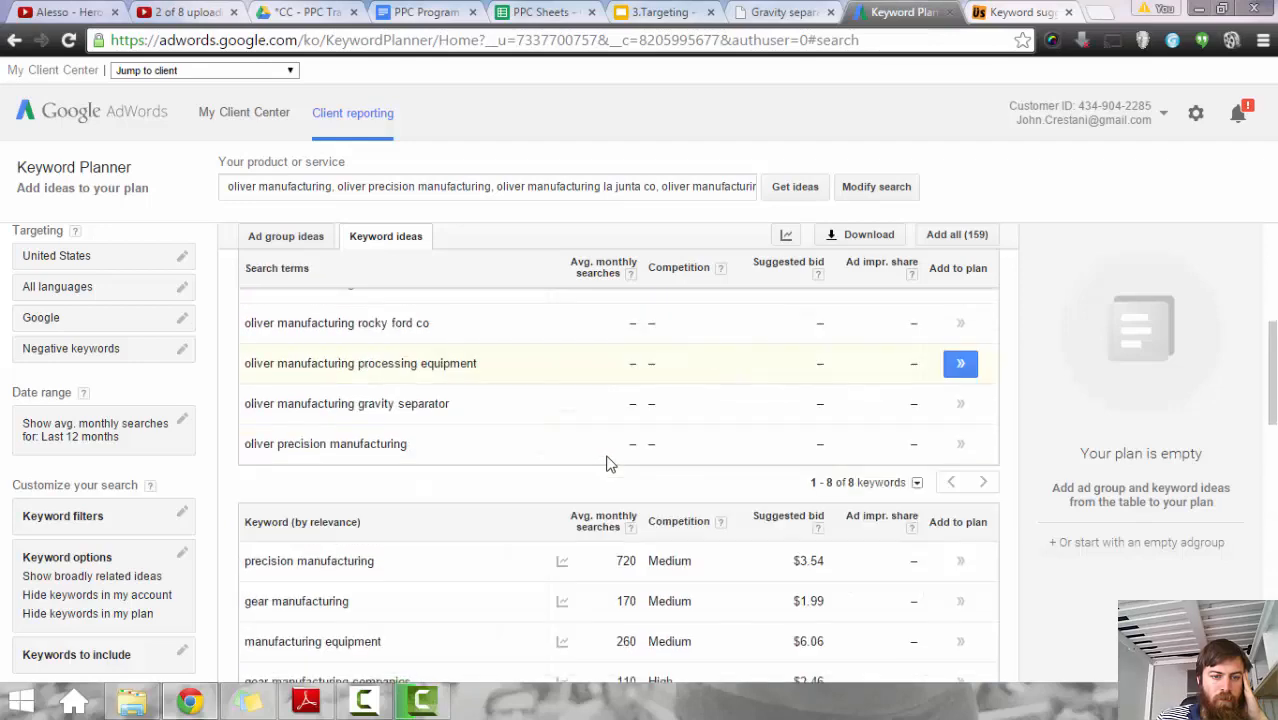
scroll(605, 465, up, 5)
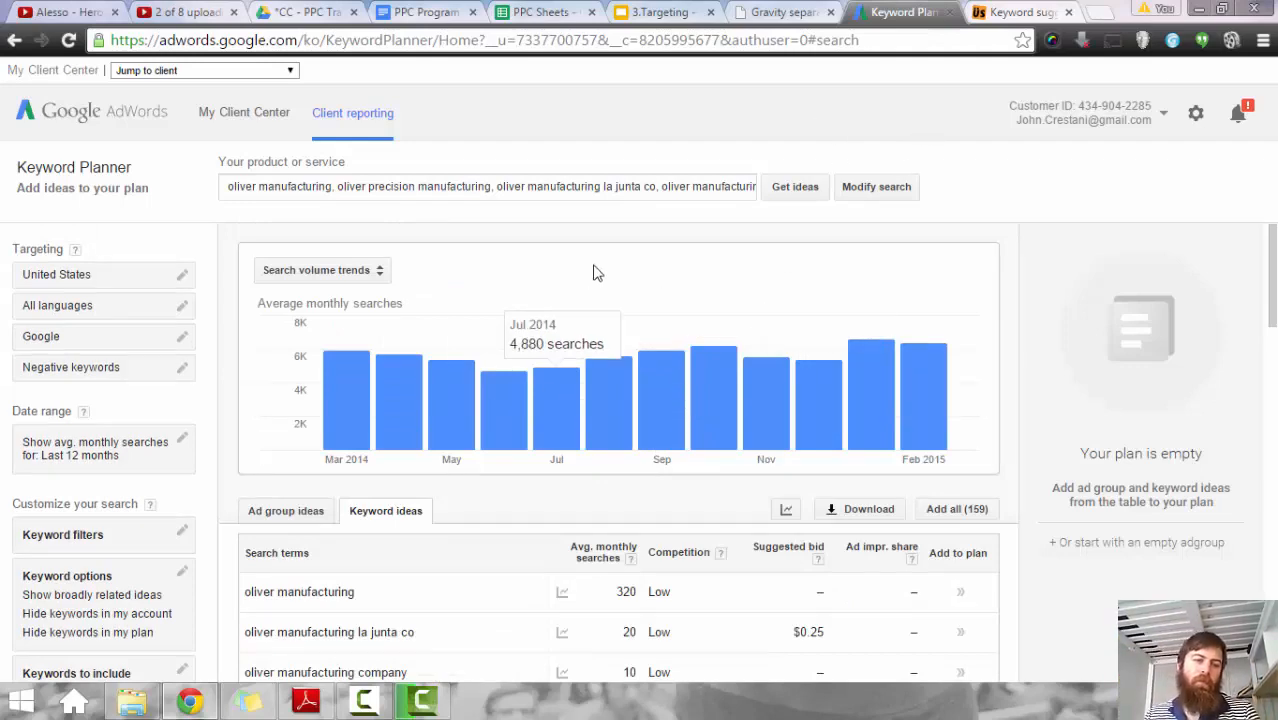
click(790, 12)
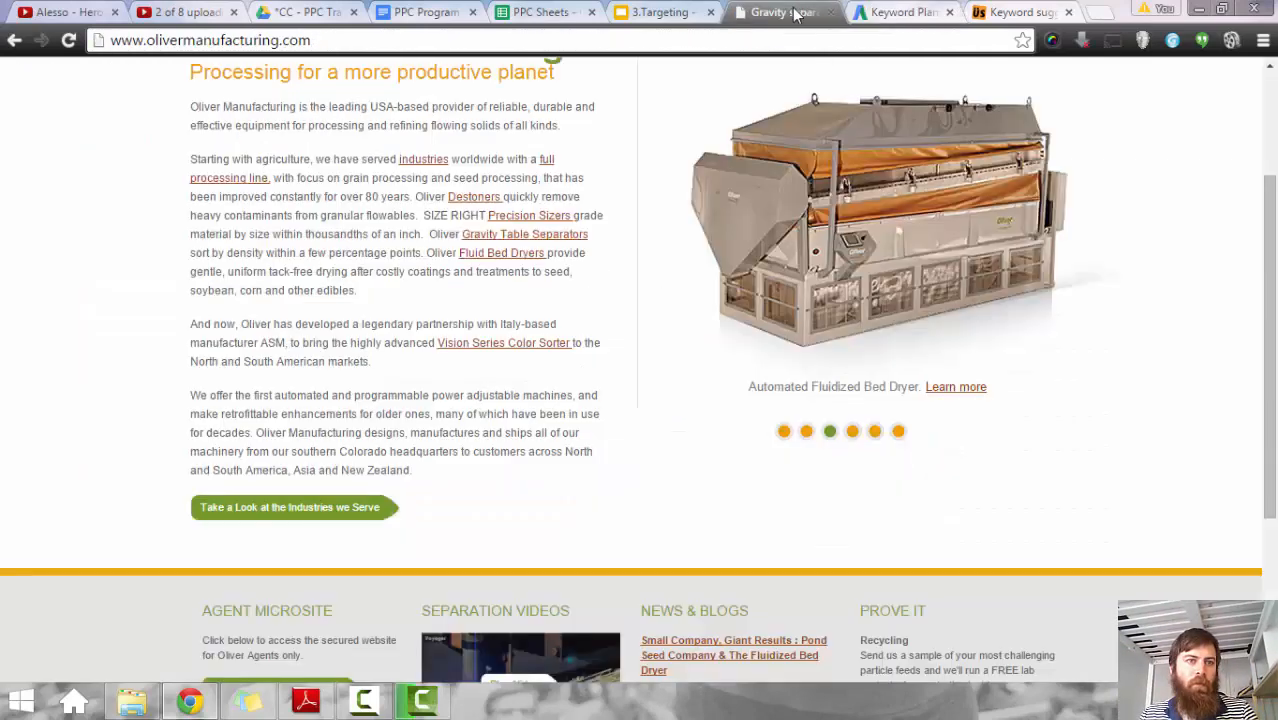
scroll(605, 330, up, 3)
click(900, 12)
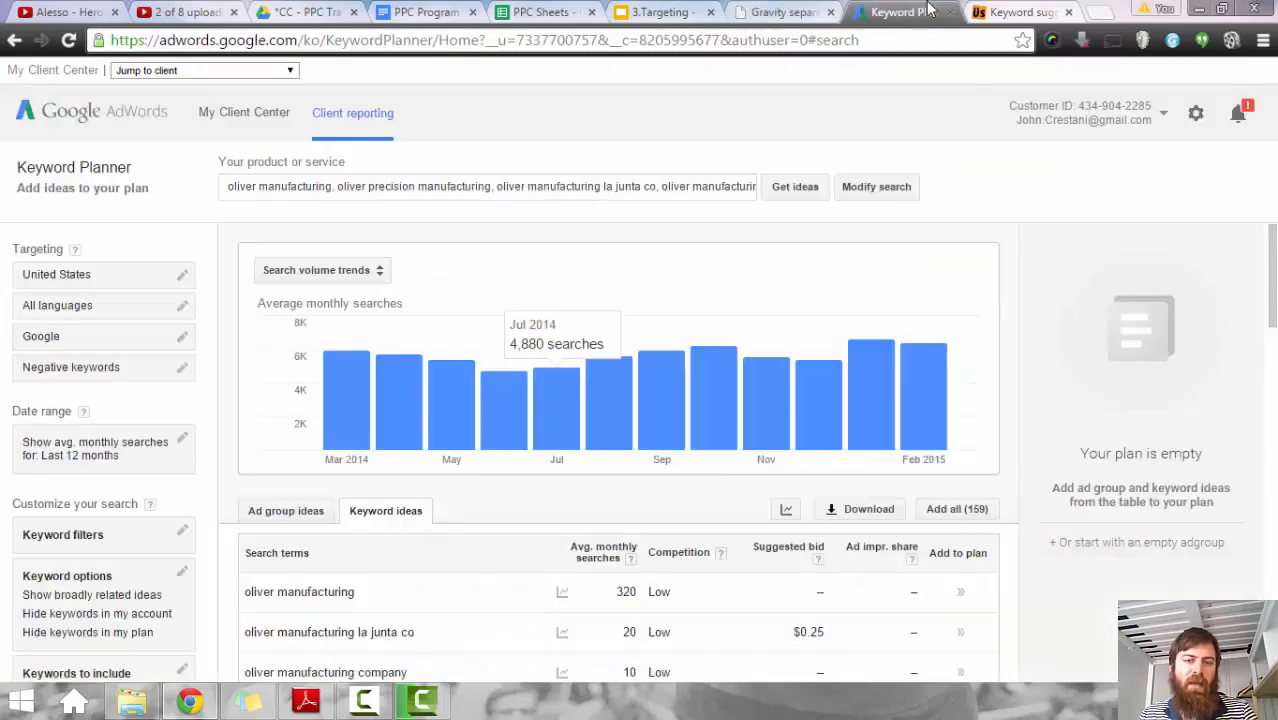
scroll(590, 420, down, 3)
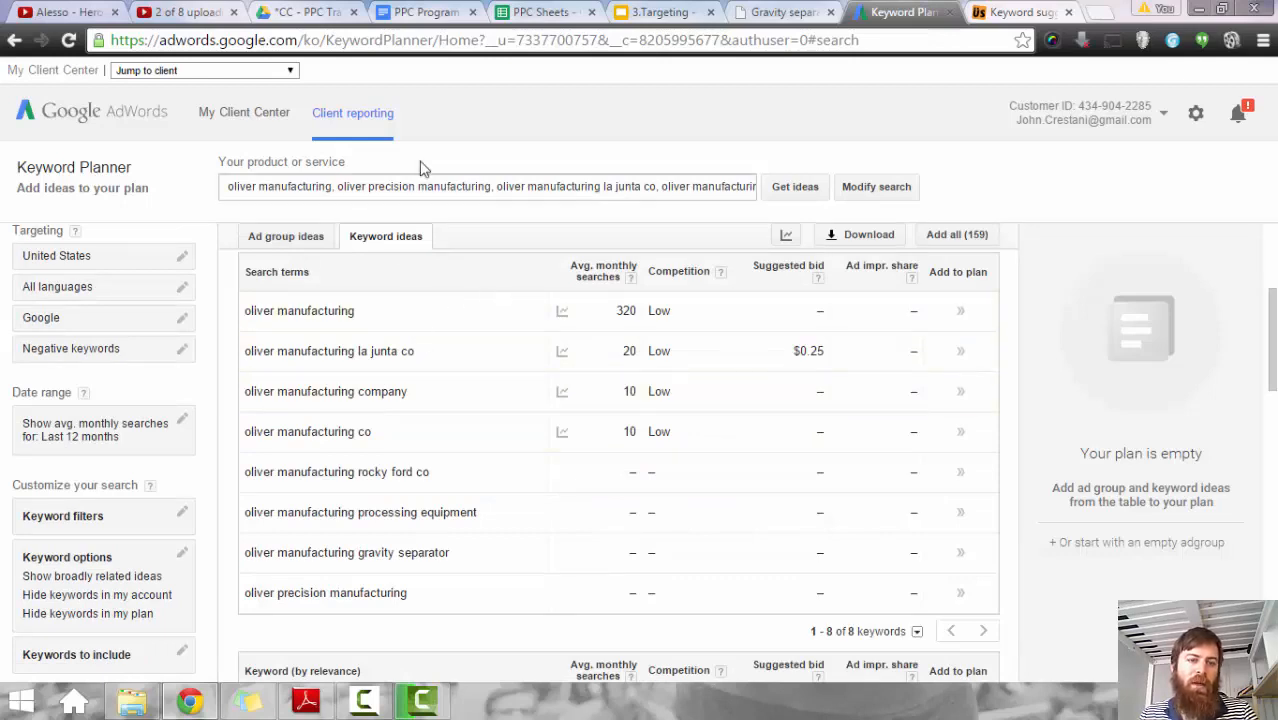
Step: Copy the three keywords from D2 to D4 of the OM Negs sheet into the OM Brand sheet's Keyword column, starting at C7
click(548, 13)
scroll(200, 340, down, 3)
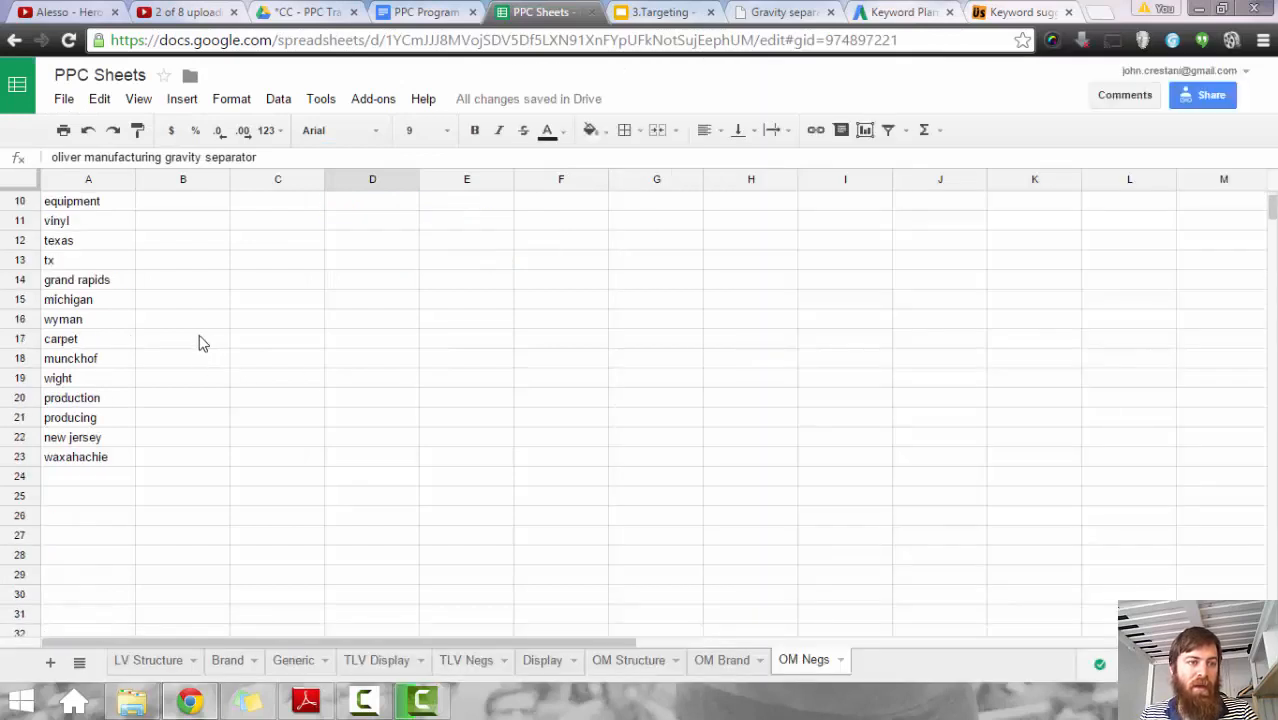
scroll(160, 333, up, 3)
click(99, 244)
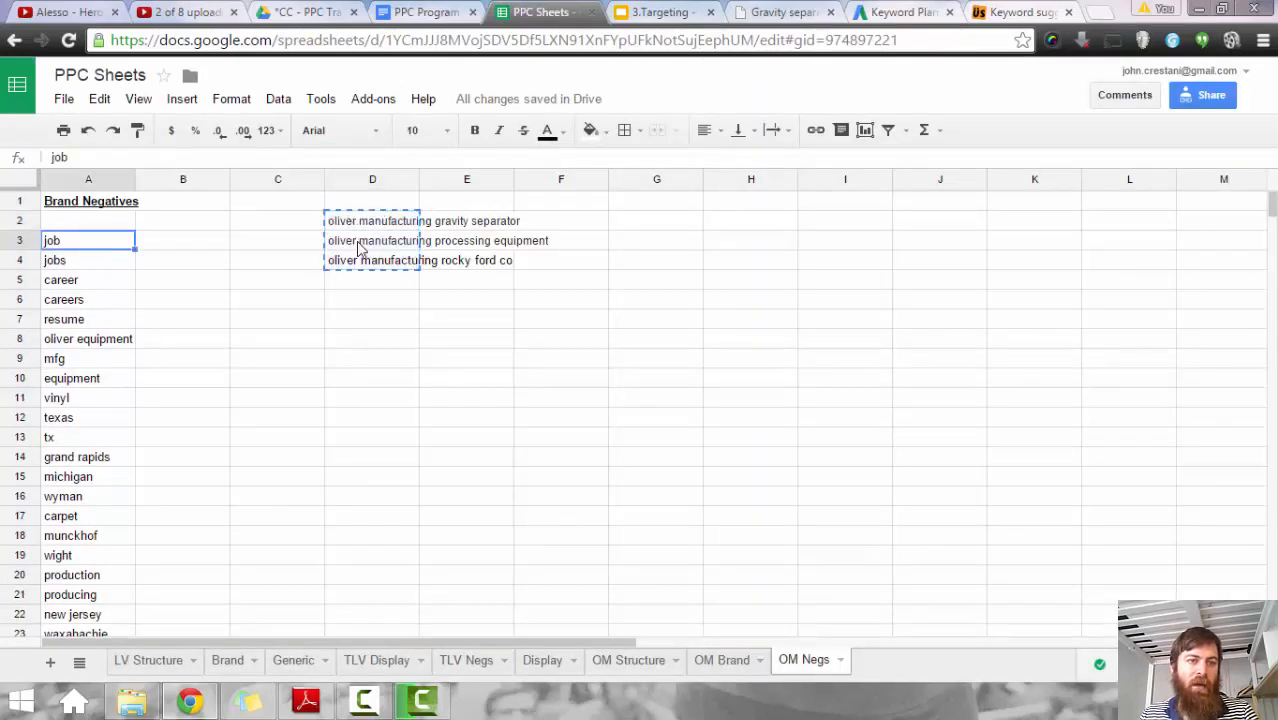
drag(350, 221, 362, 270)
key(ctrl+c)
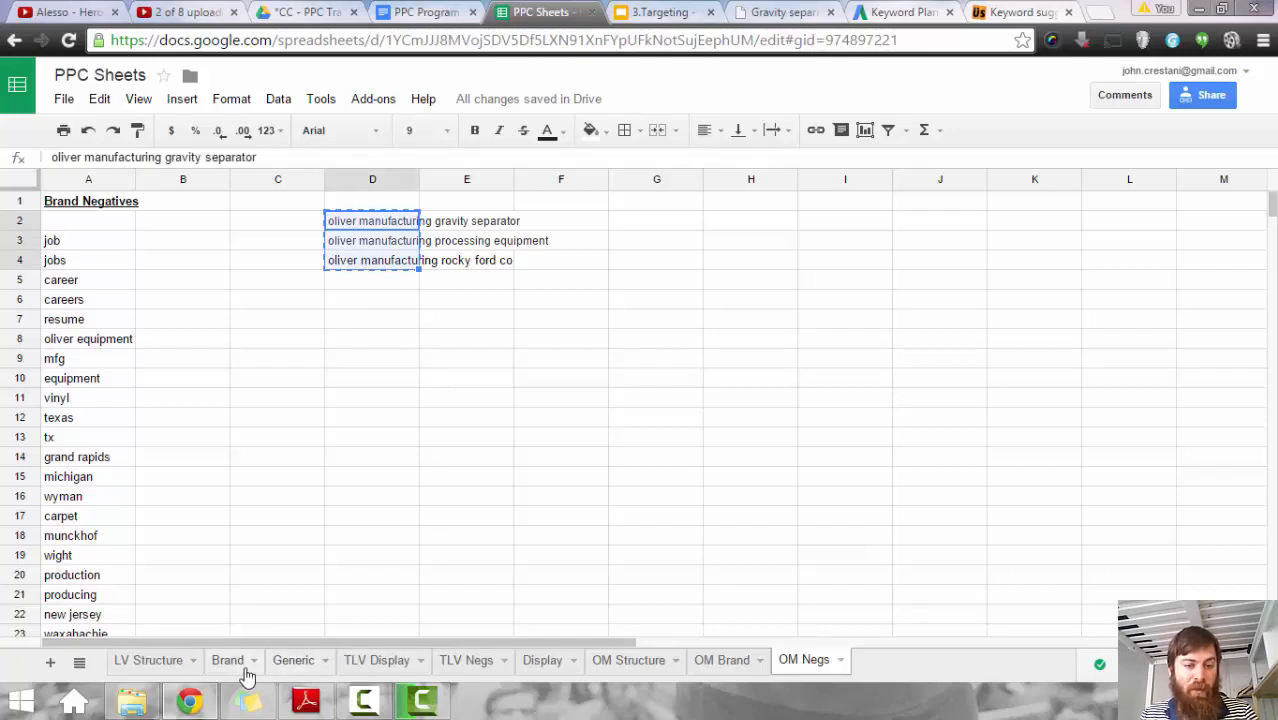
click(729, 660)
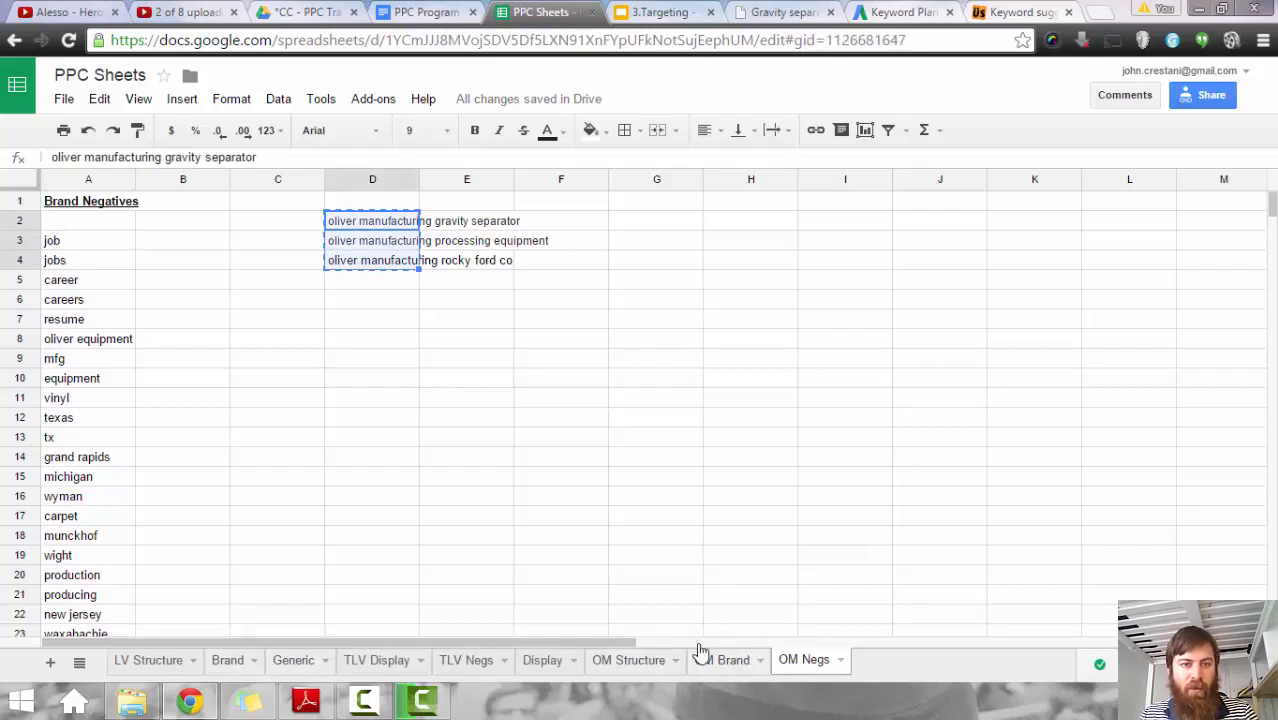
click(322, 330)
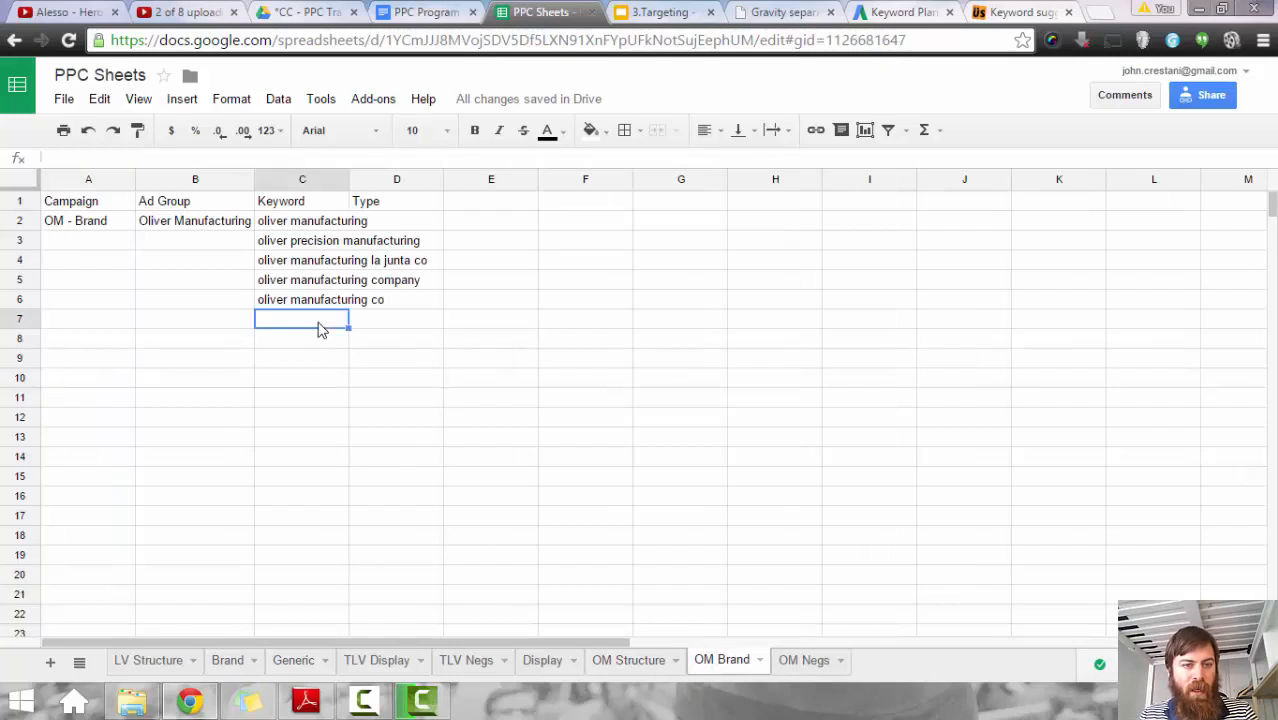
key(ctrl+v)
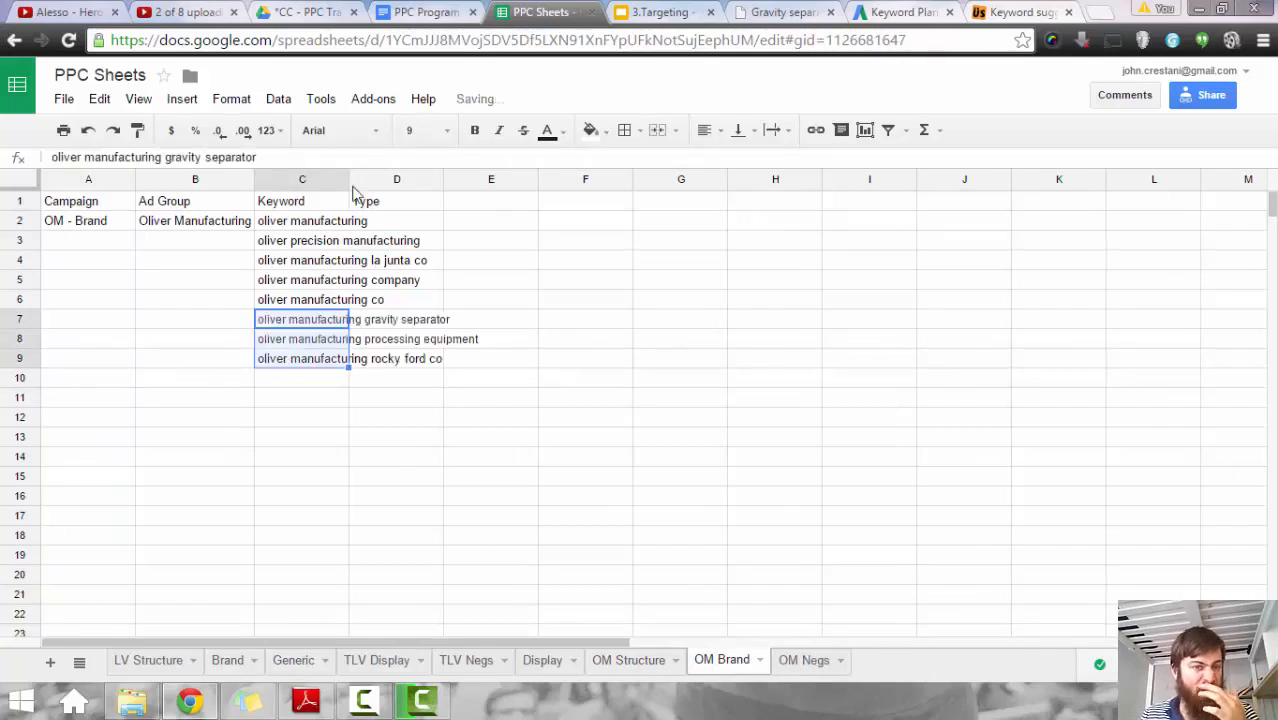
Step: Widen the Keyword column to fit its text and move the keywords from C3 to C9 down two rows, starting at C5
drag(347, 181, 334, 199)
drag(296, 249, 305, 362)
key(ctrl+c)
click(355, 278)
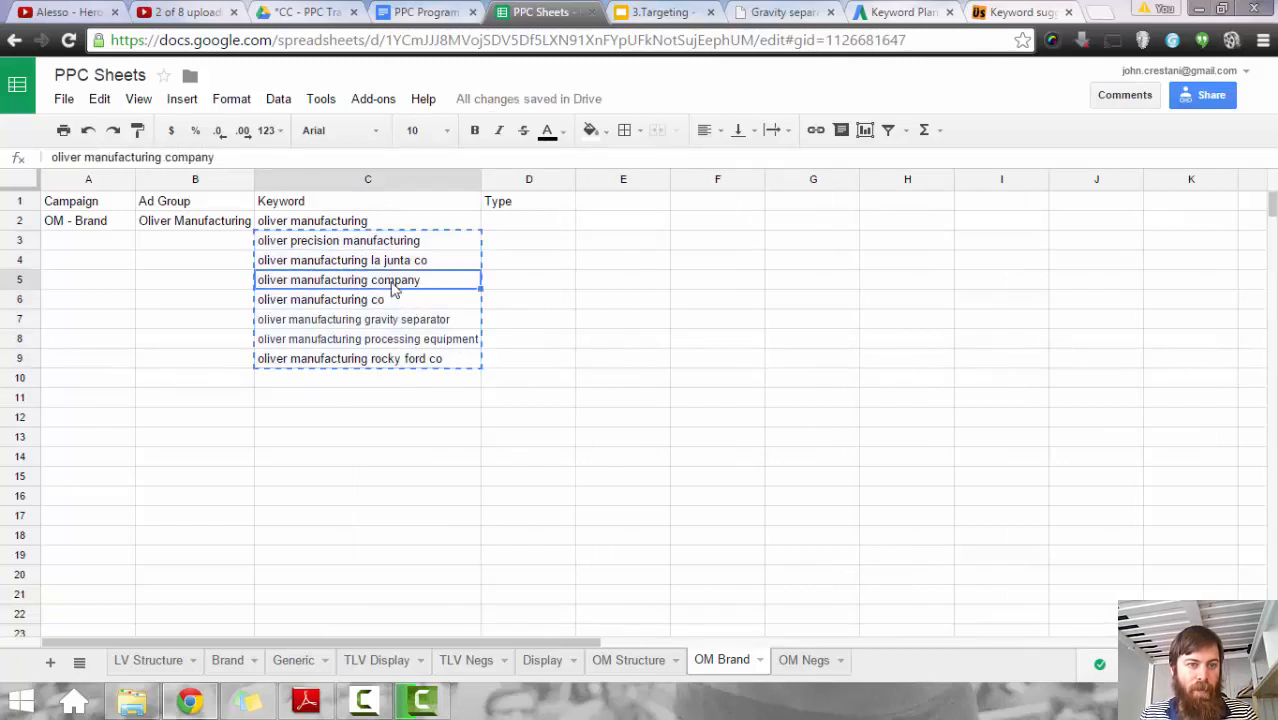
key(ctrl+v)
click(362, 240)
click(491, 226)
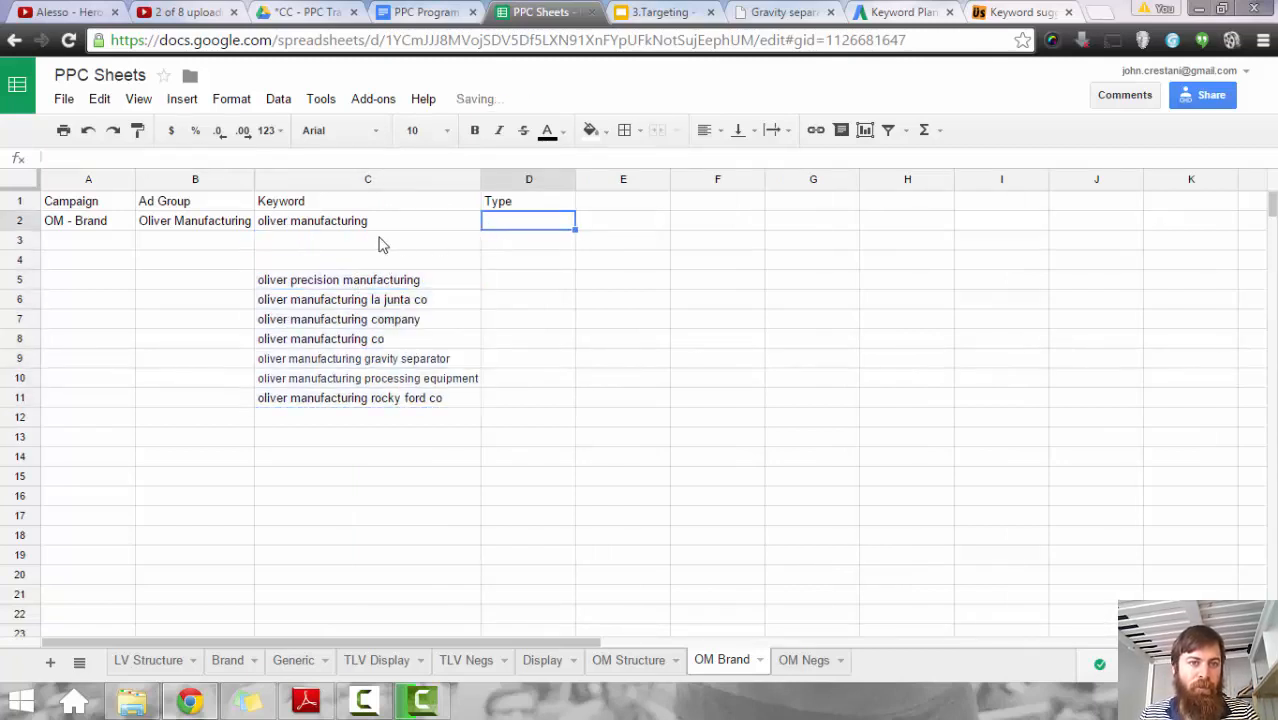
Step: Move the keyword "oliver manufacturing" from C2 to C3 and place a second copy in C4
click(380, 244)
click(382, 225)
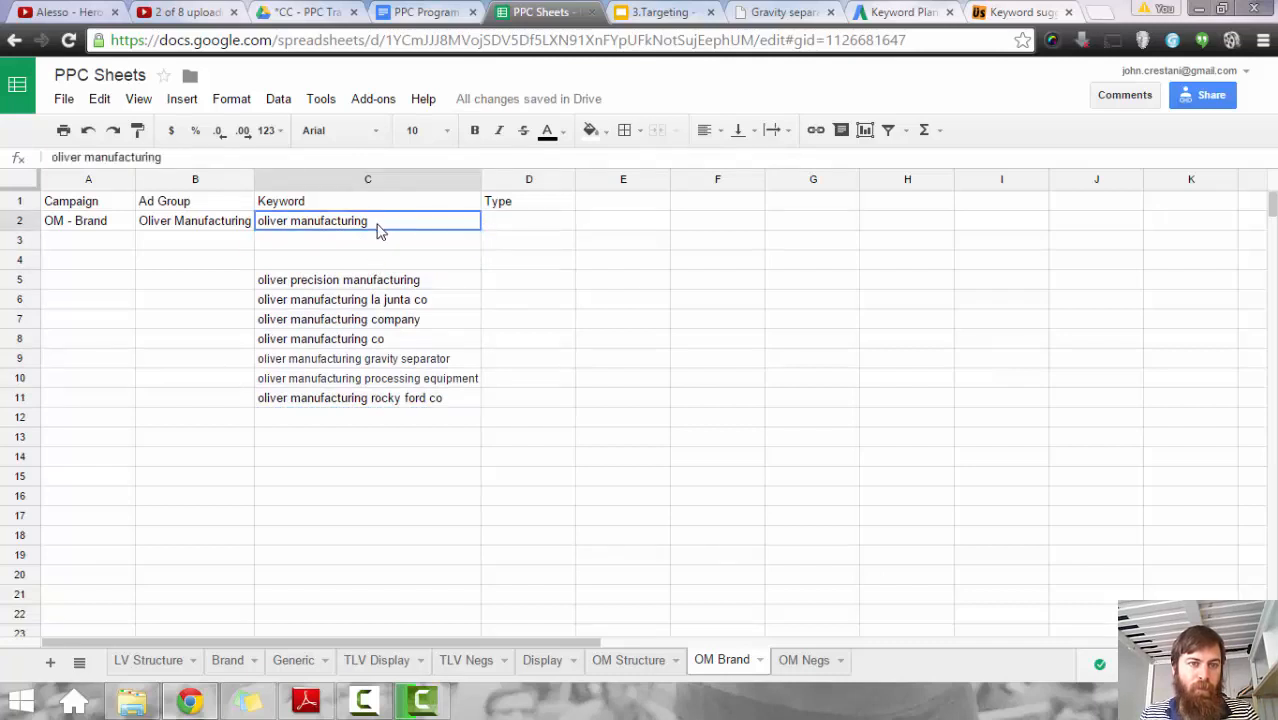
click(344, 245)
key(ctrl+v)
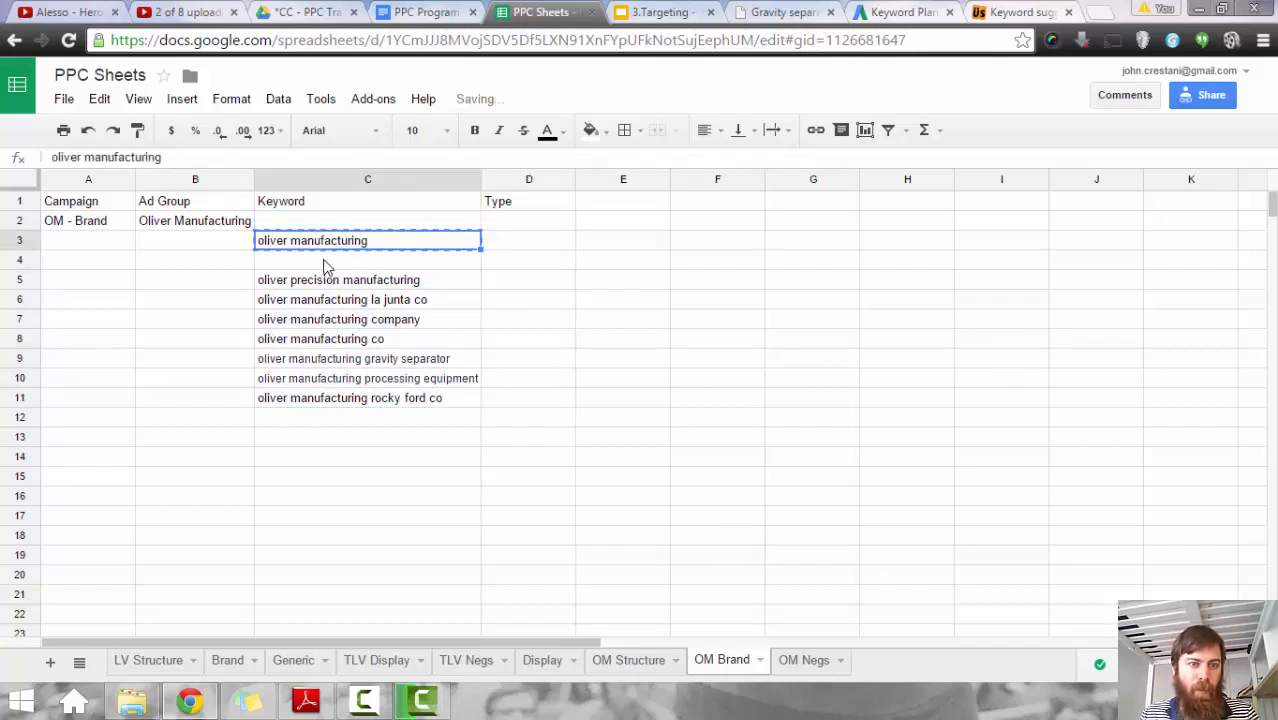
click(323, 262)
key(ctrl+v)
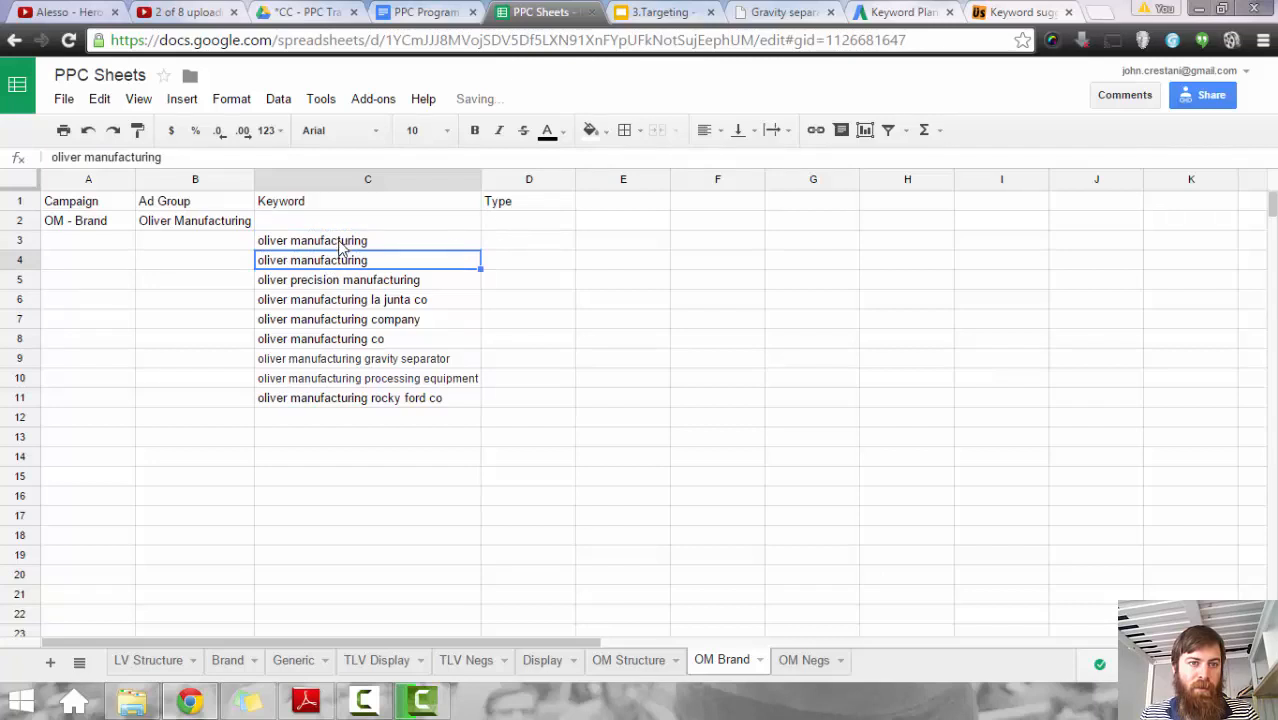
Step: Enter the match types broad, phrase and exact in D2 to D4, and fill exact down to D11
click(505, 233)
text(broad)
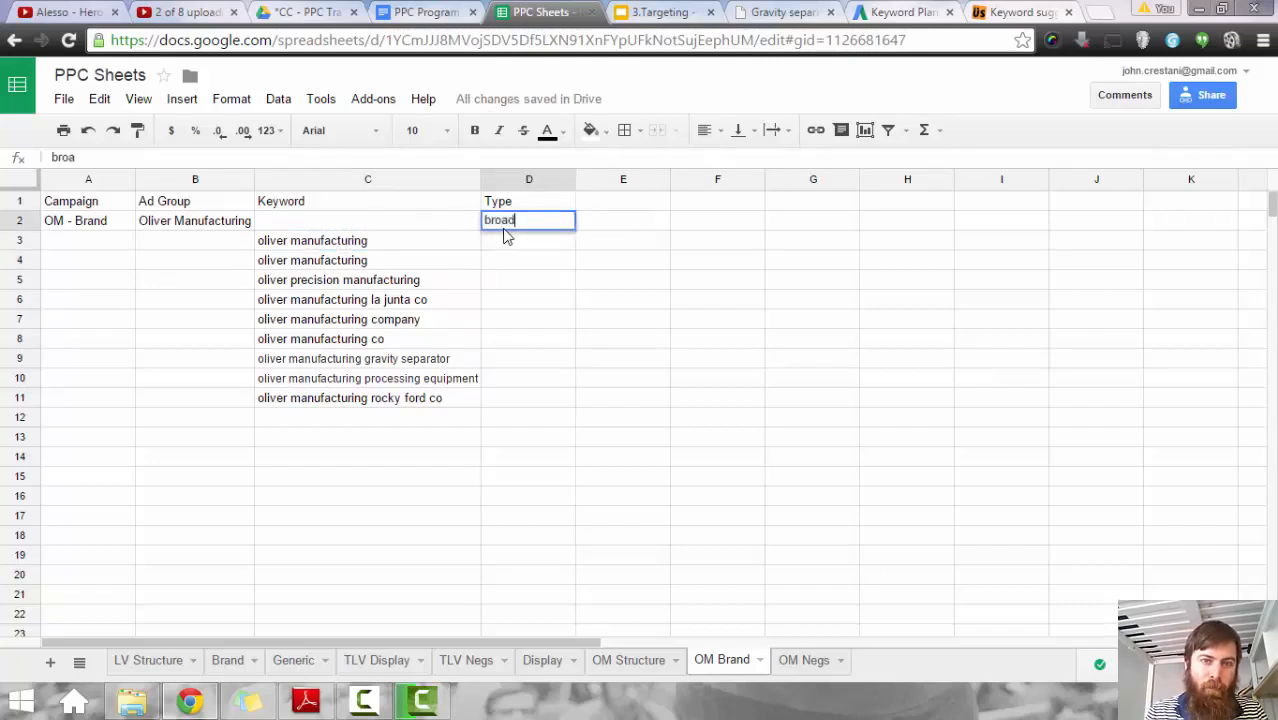
key(Return)
text(phrase)
key(Return)
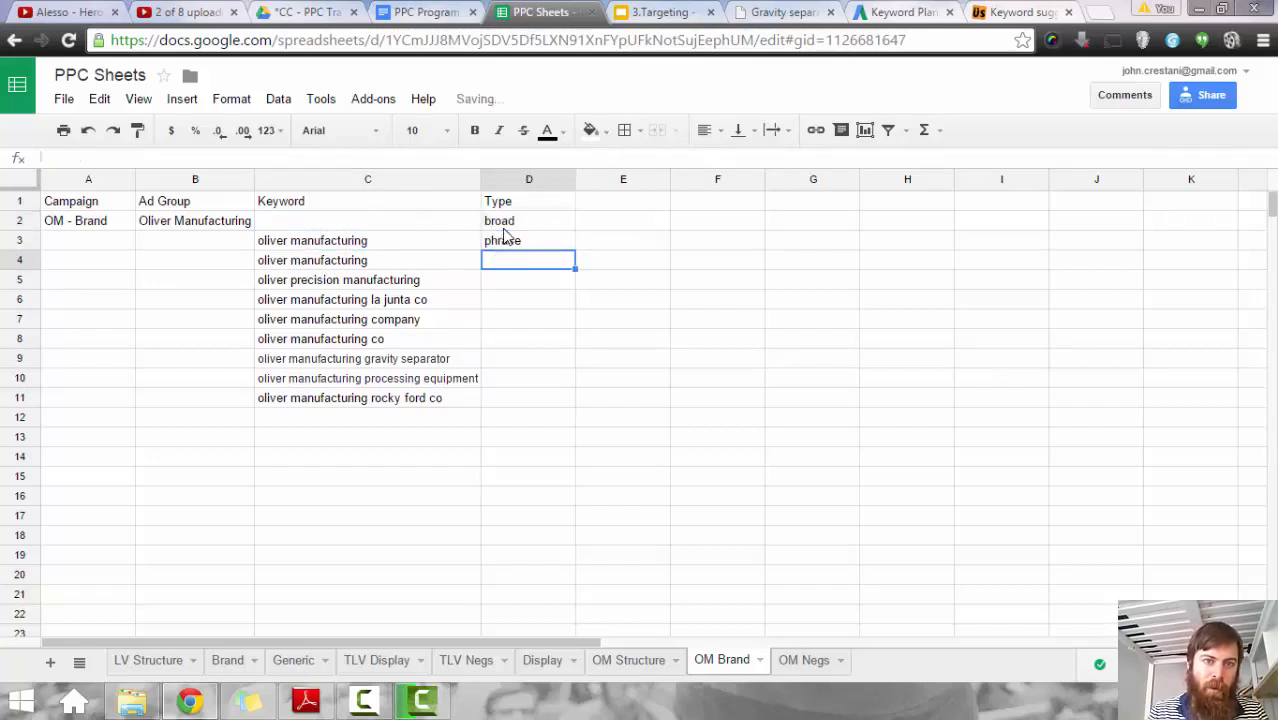
text(exact)
key(Return)
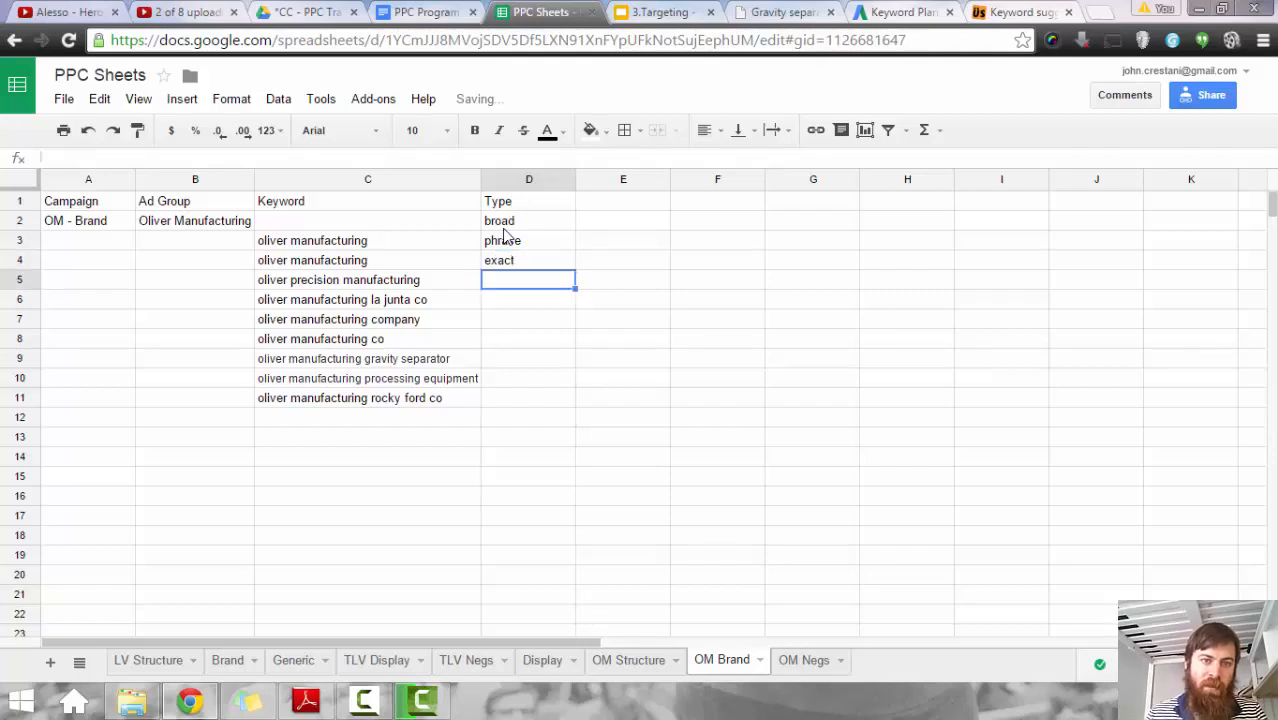
click(550, 266)
drag(574, 270, 556, 398)
Step: Begin a formula in C2 for the broad keyword, entering =CONCAT("+",SUB as its opening part
click(354, 222)
text(=conca)
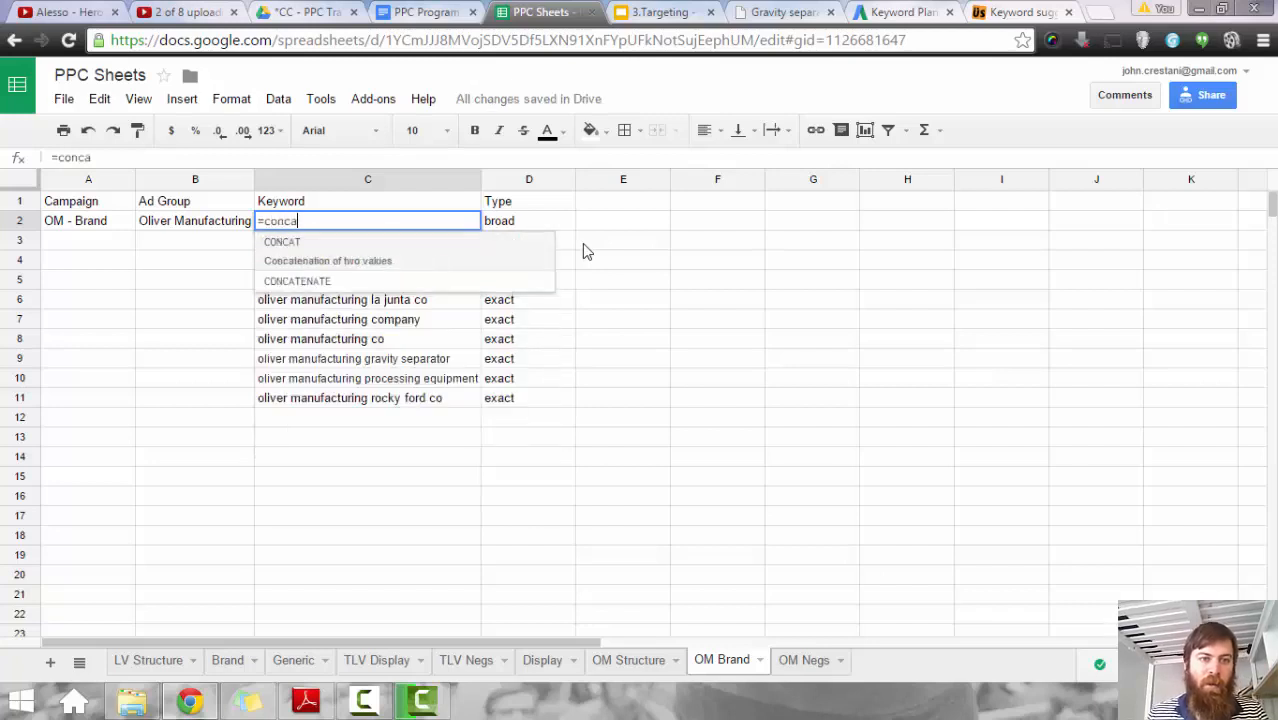
key(Tab)
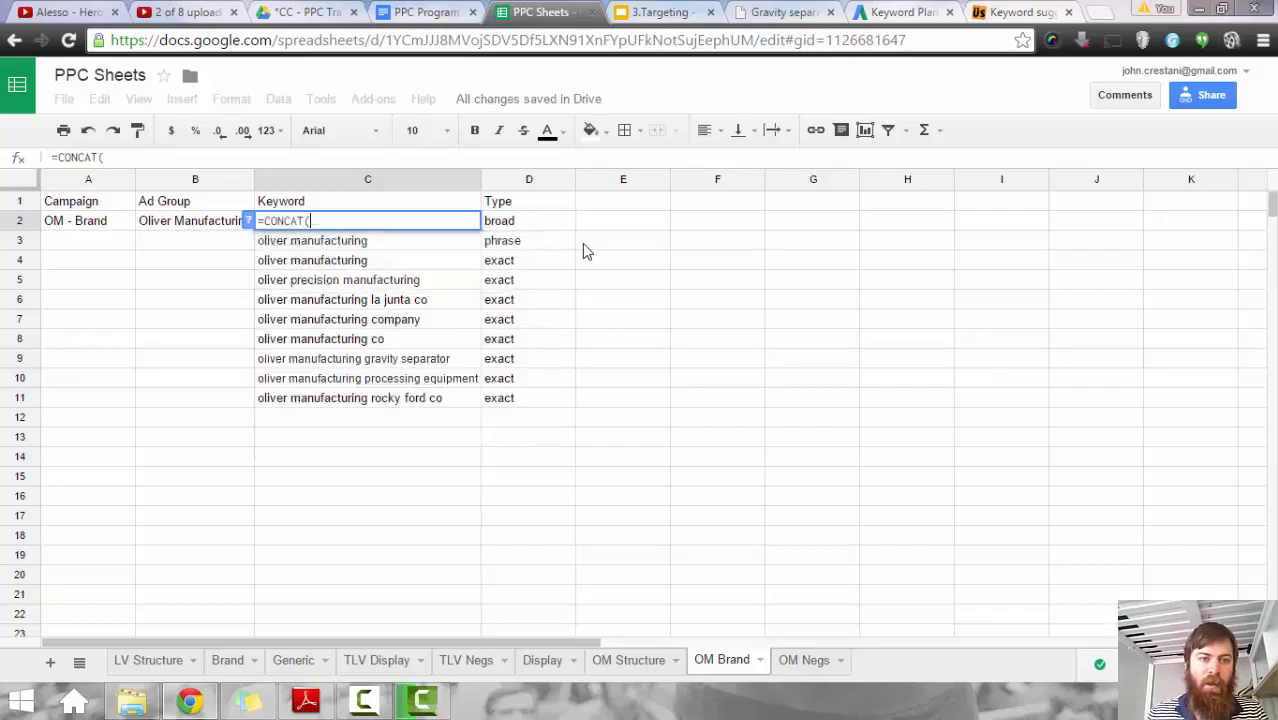
text("+")
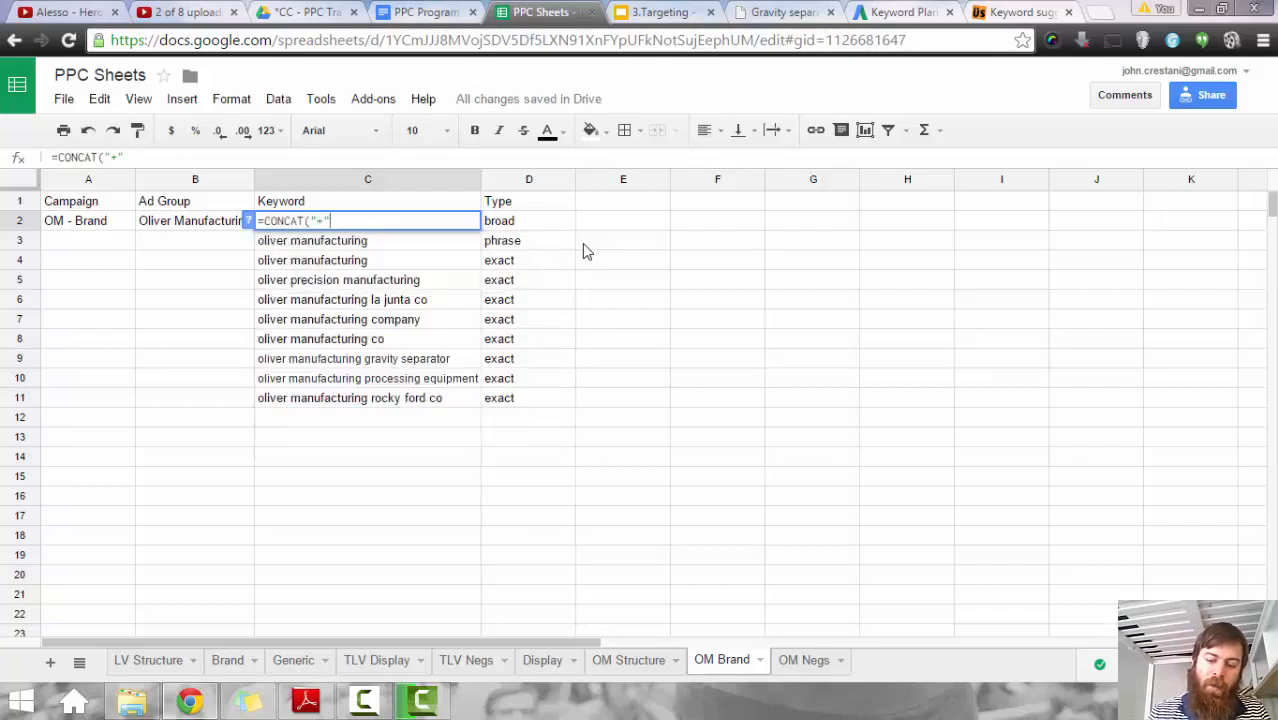
text(, sub)
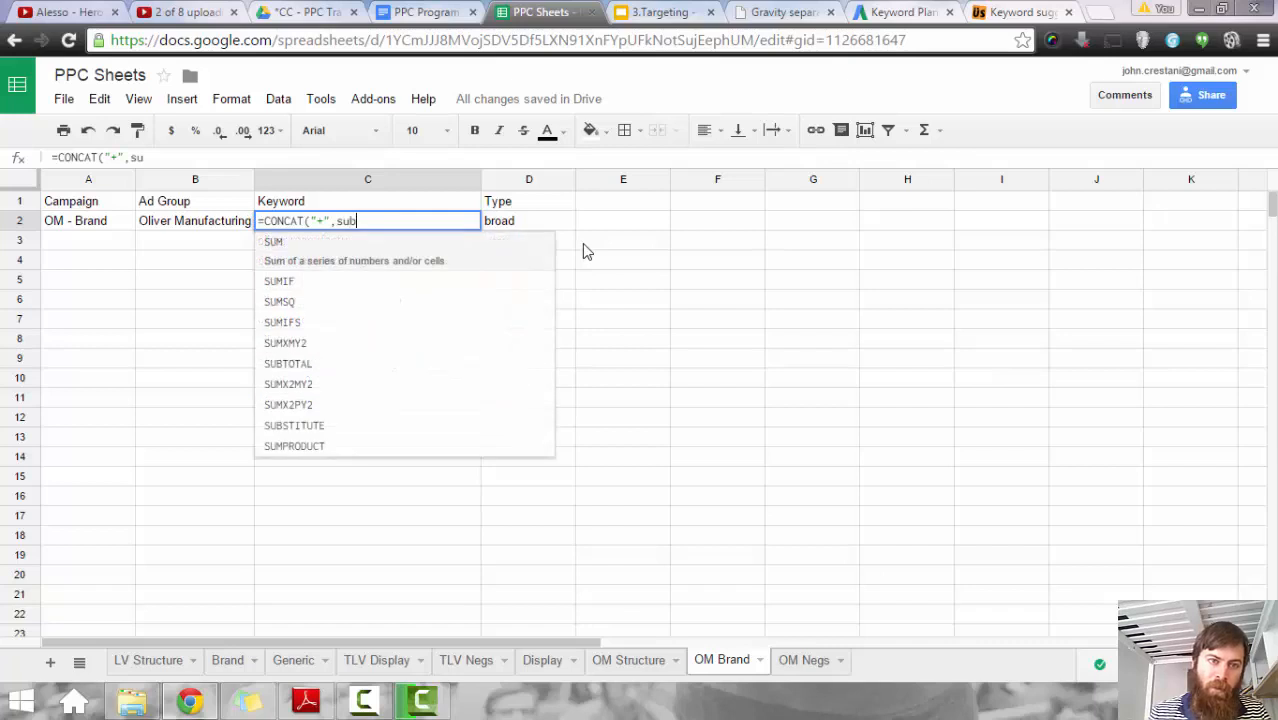
text(t)
key(Tab)
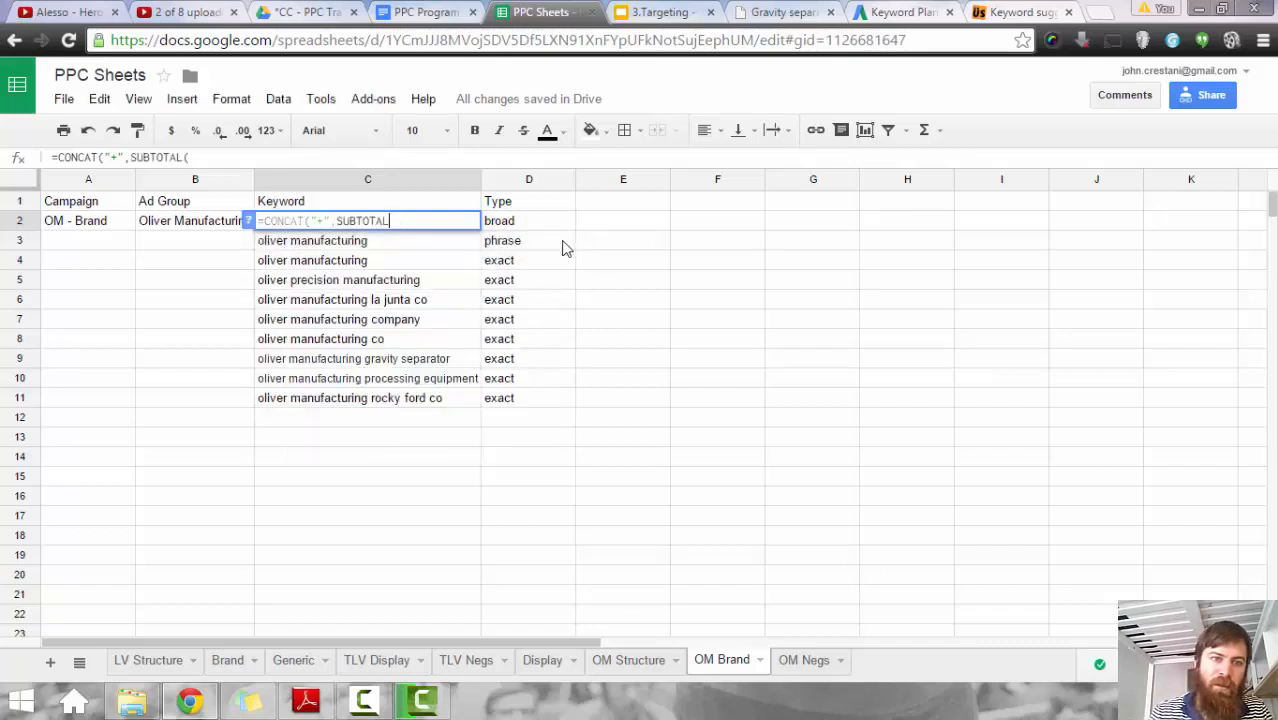
key(BackSpace)
key(BackSpace)
key(BackSpace)
key(BackSpace)
key(BackSpace)
key(BackSpace)
Step: Complete the broad keyword formula in C2 as =CONCAT("+",SUBSTITUTE(C3," "," +"))
key(Down)
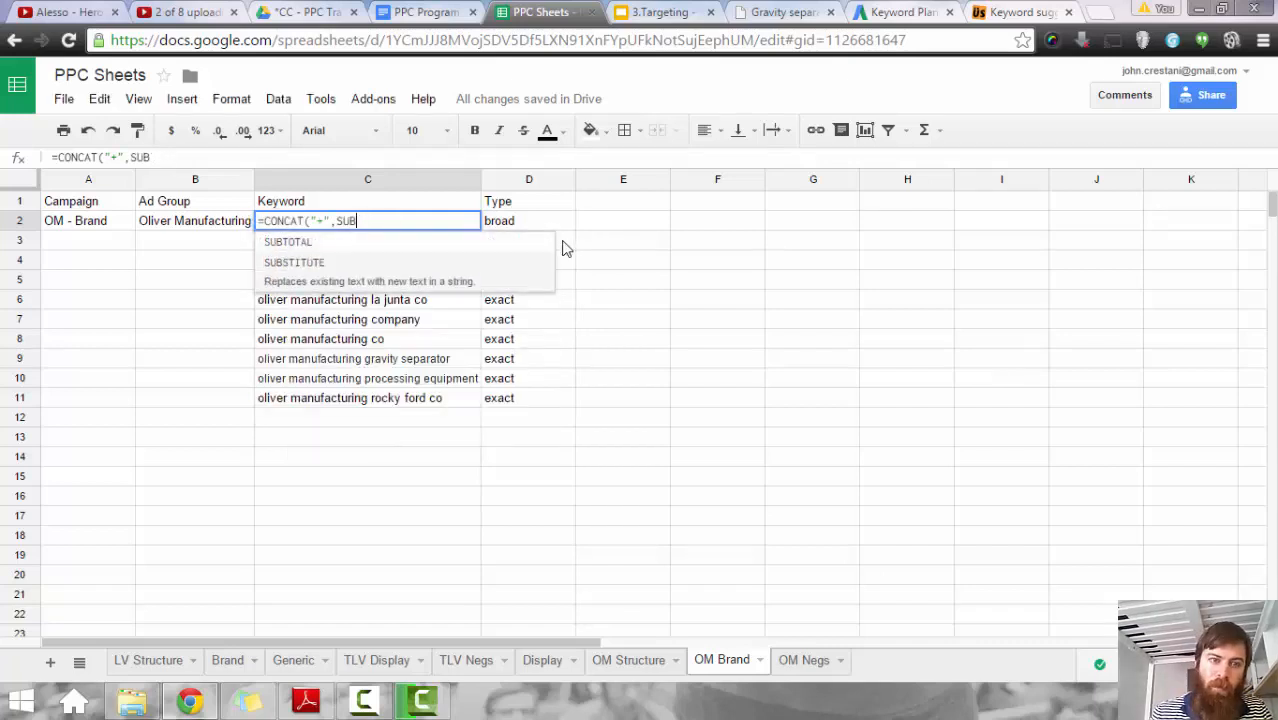
key(Tab)
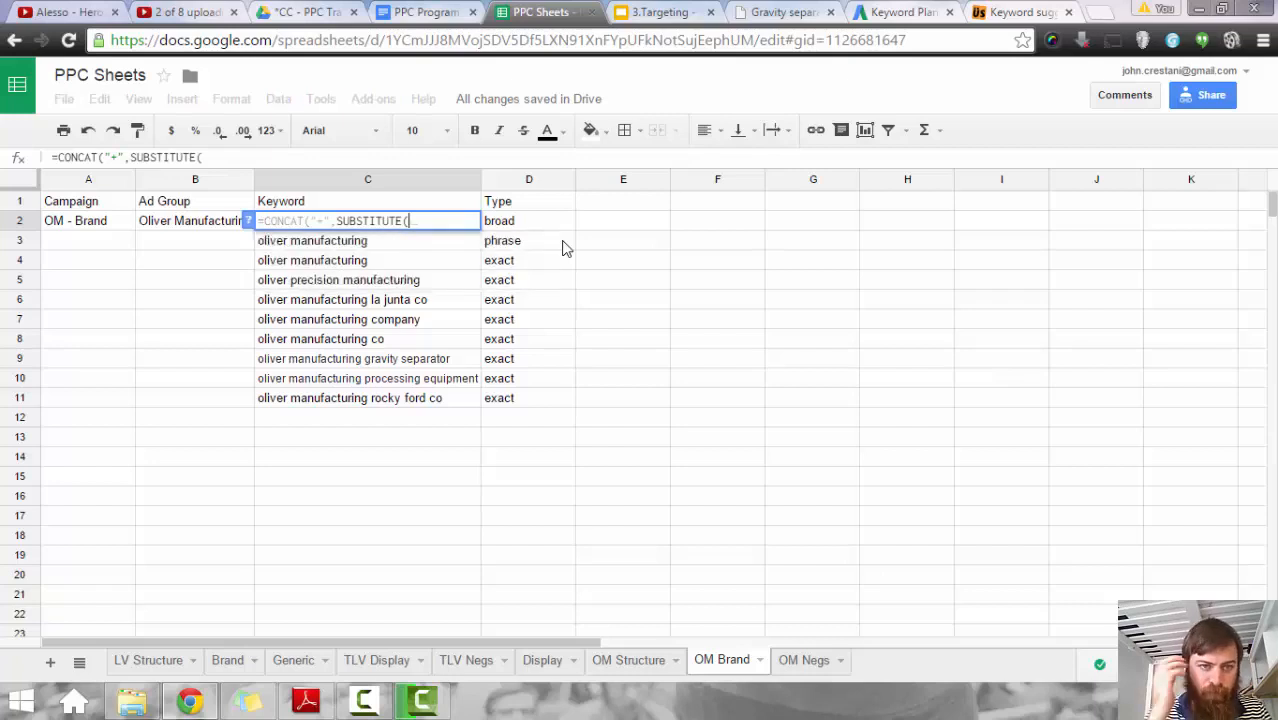
click(398, 249)
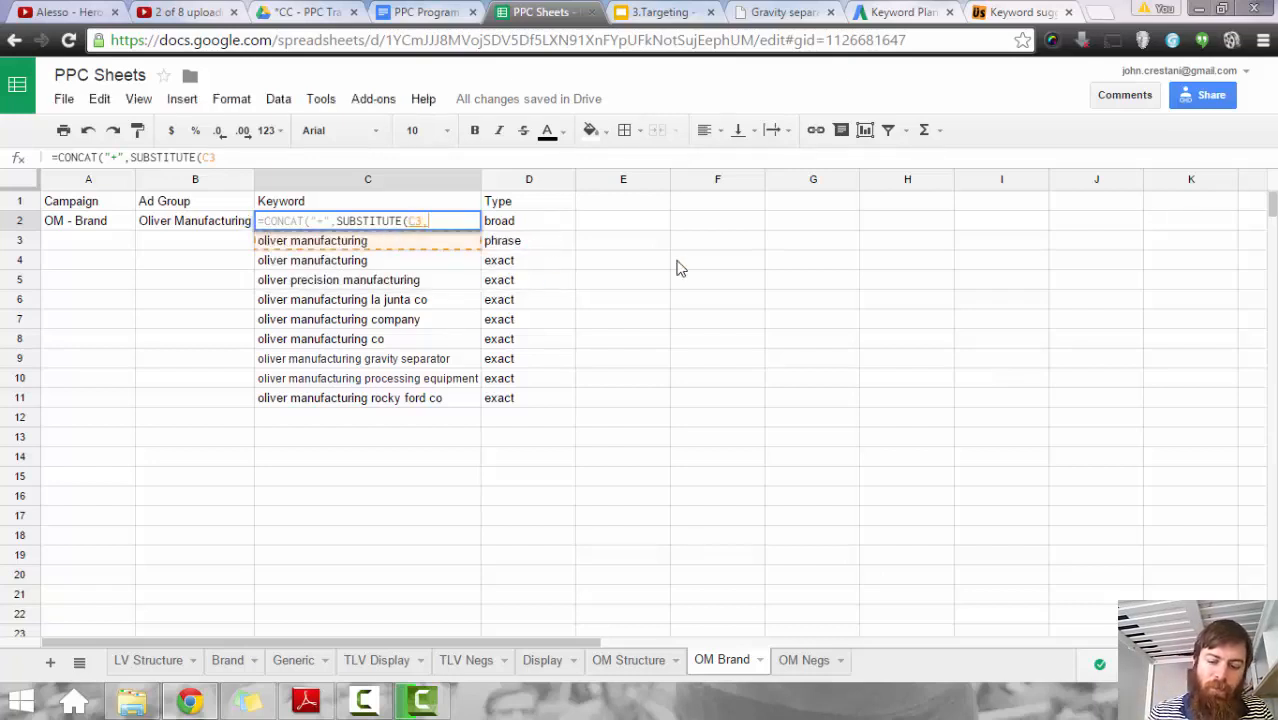
text(," "," +)
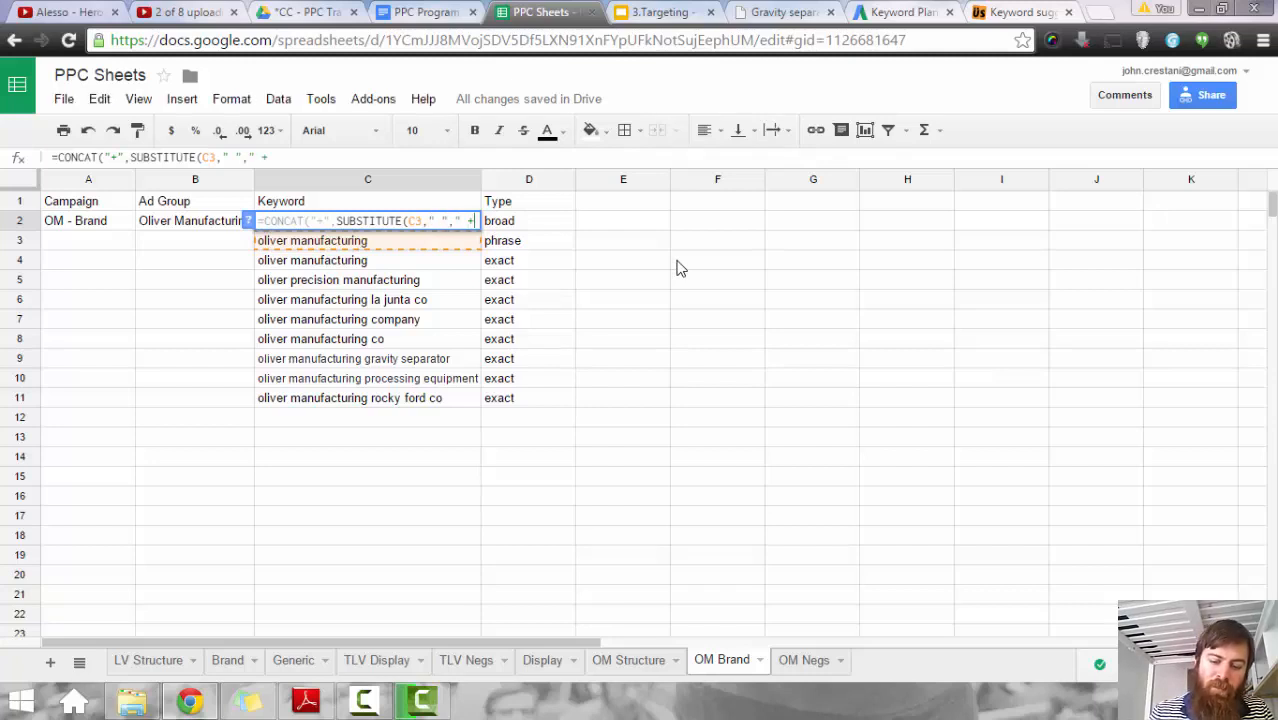
text(")))
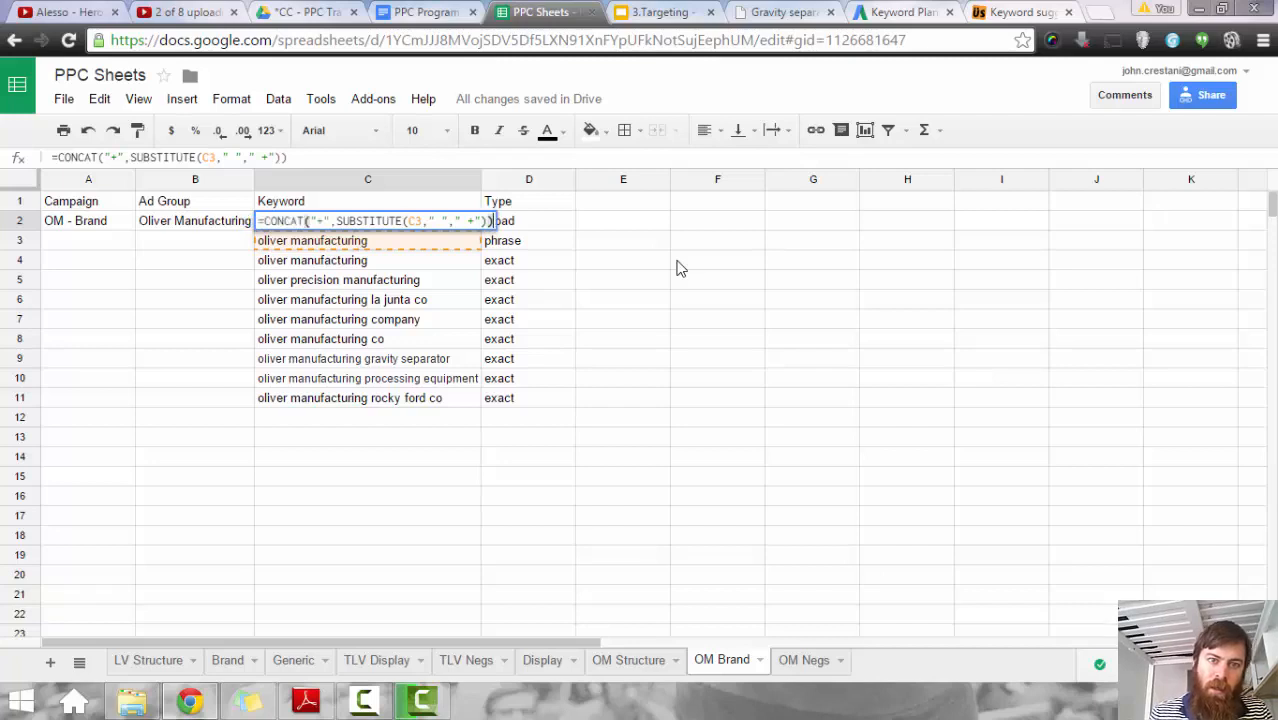
key(Return)
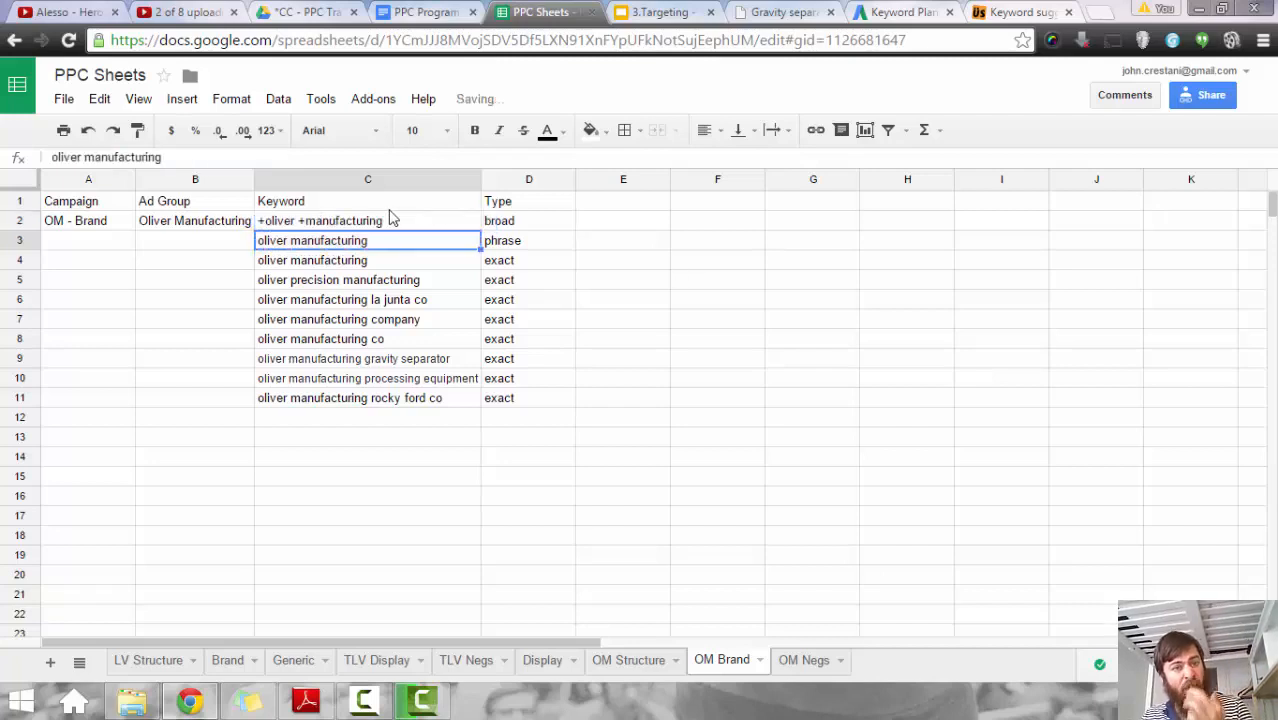
key(Up)
key(Up)
click(396, 221)
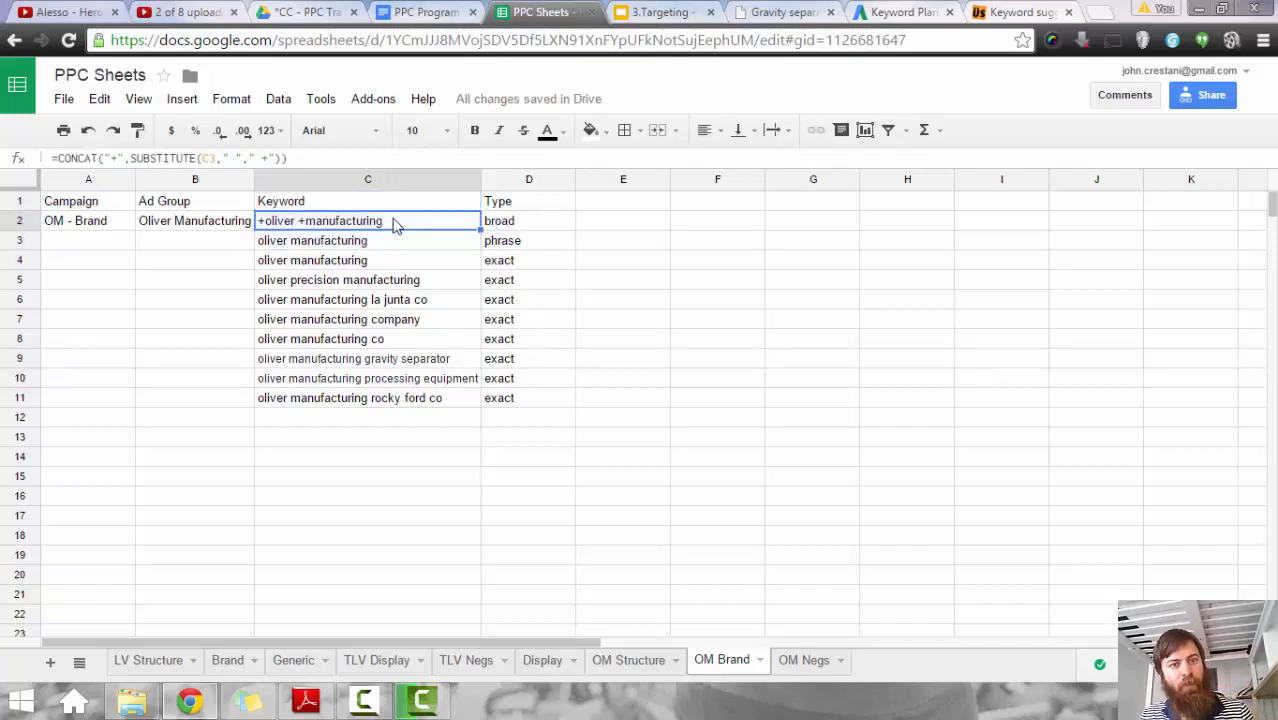
double_click(254, 181)
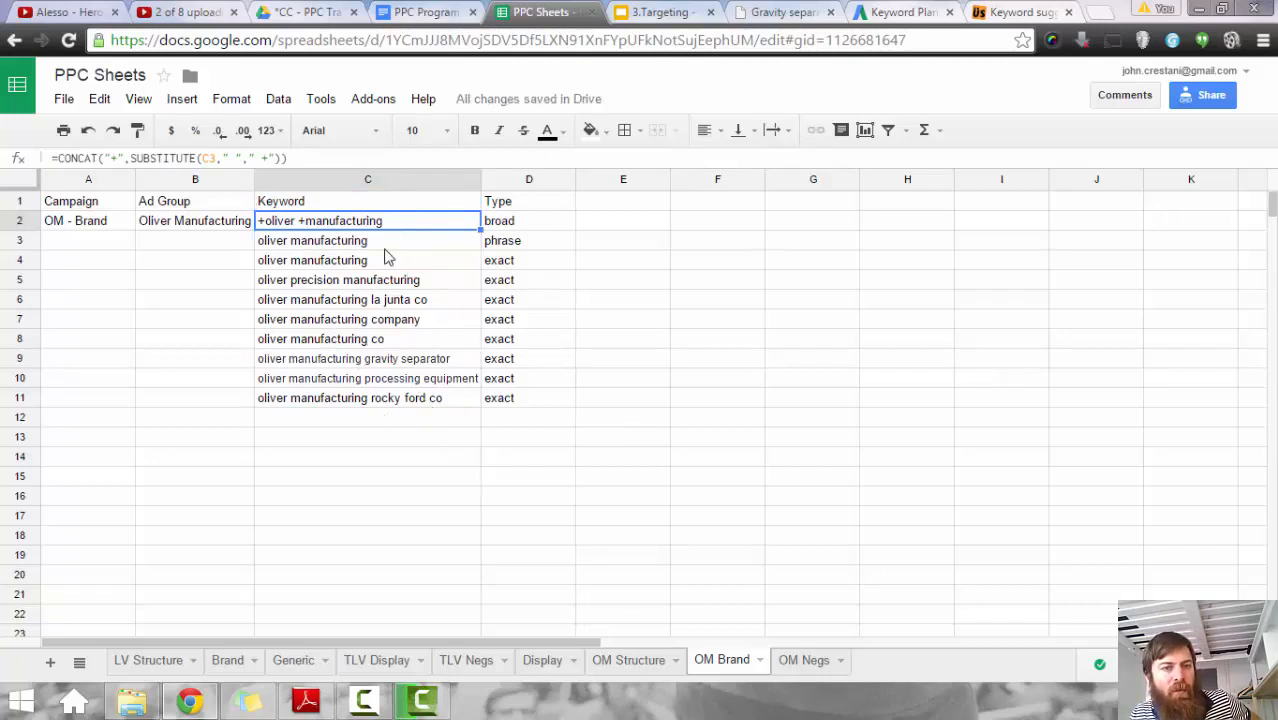
click(384, 418)
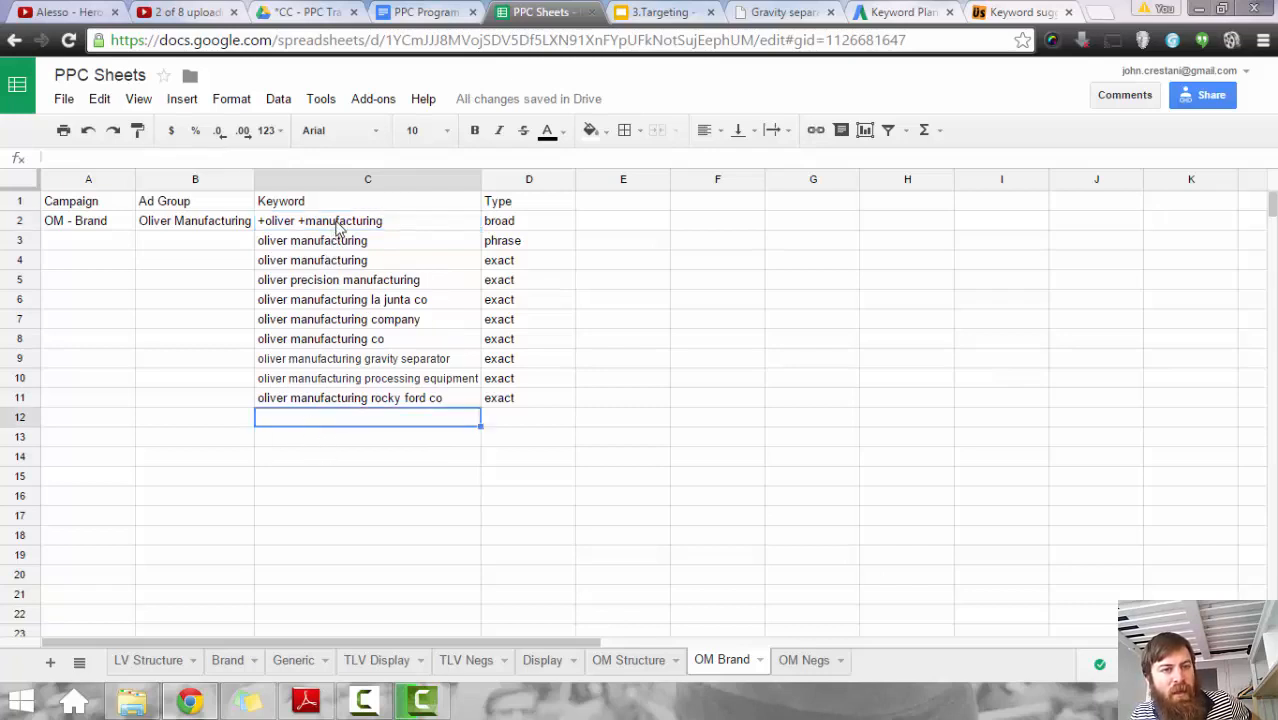
drag(338, 228, 342, 395)
click(297, 440)
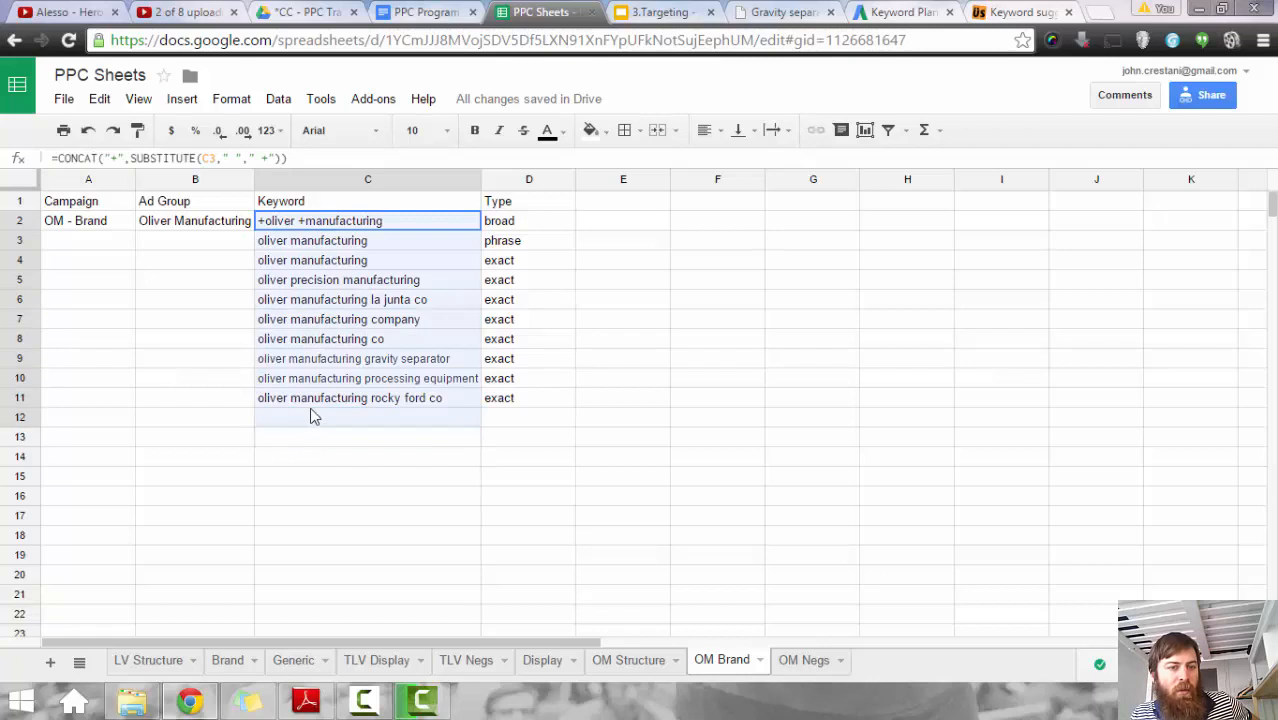
click(326, 446)
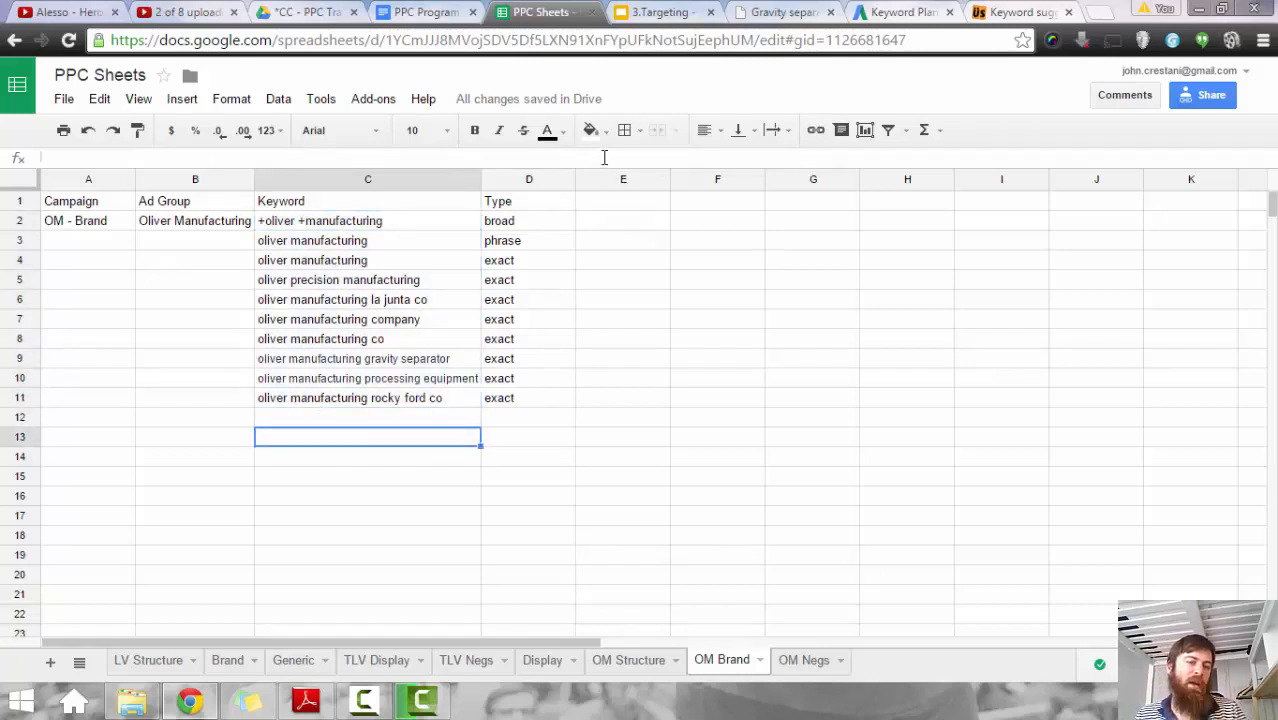
drag(424, 222, 405, 408)
click(414, 405)
click(263, 460)
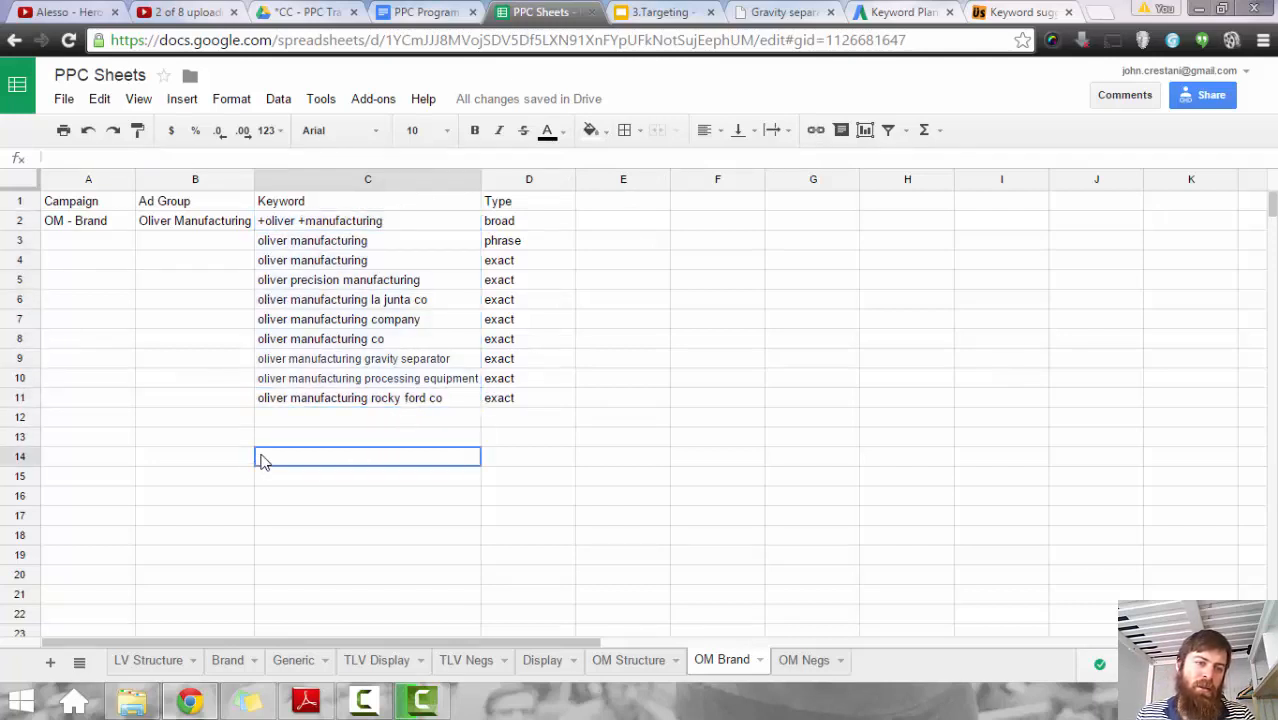
click(209, 463)
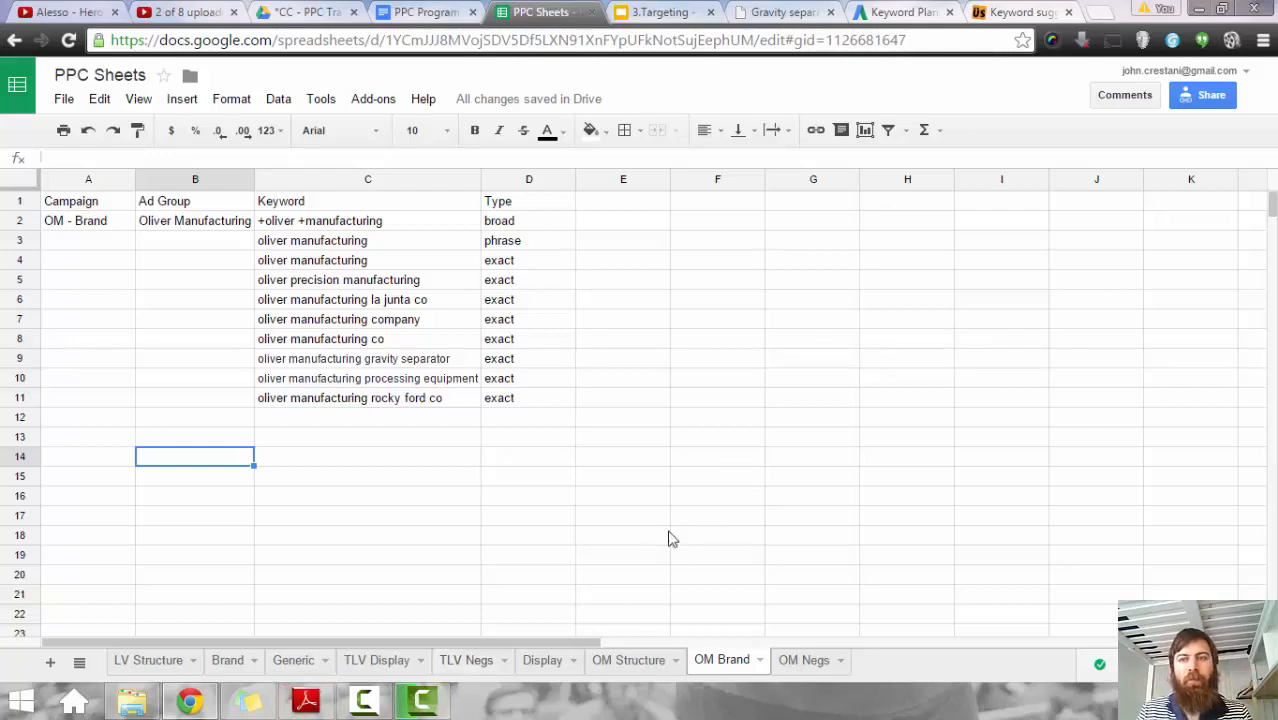
Step: Switch to Keyword Planner, reduce the product or service search to gravity separator only, and get ideas for it
click(1020, 11)
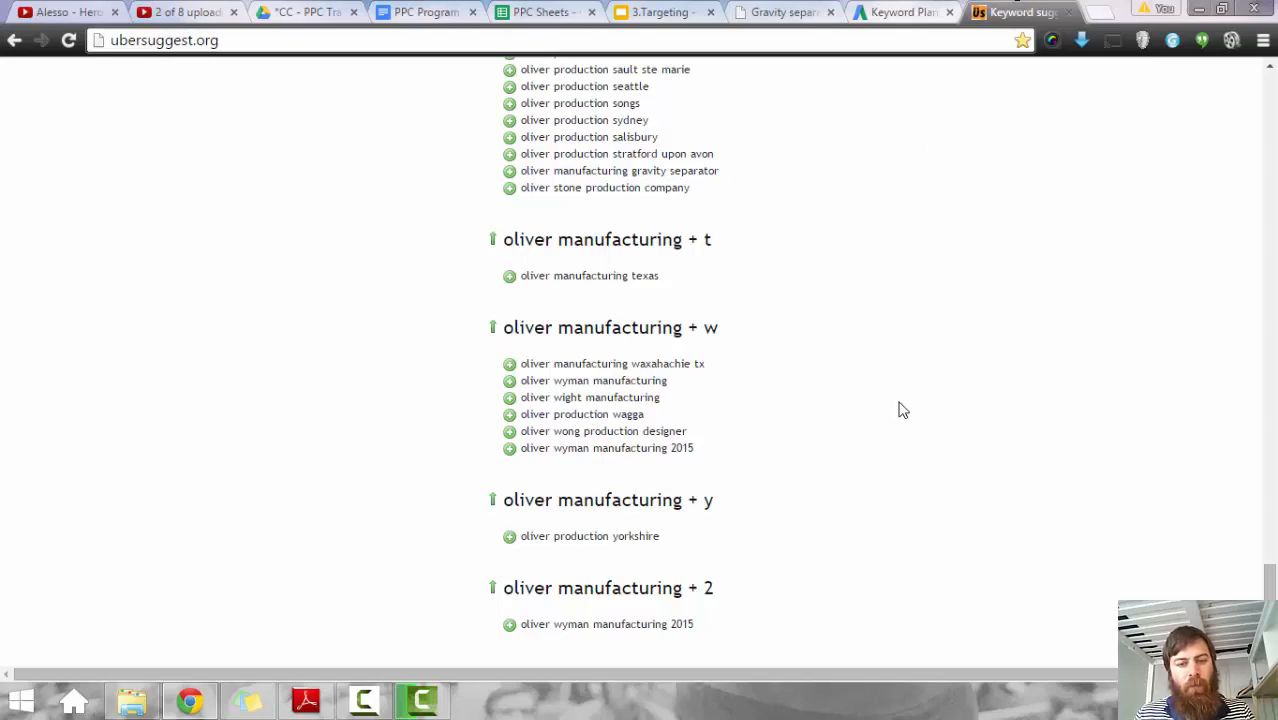
scroll(910, 400, up, 10)
scroll(940, 360, up, 15)
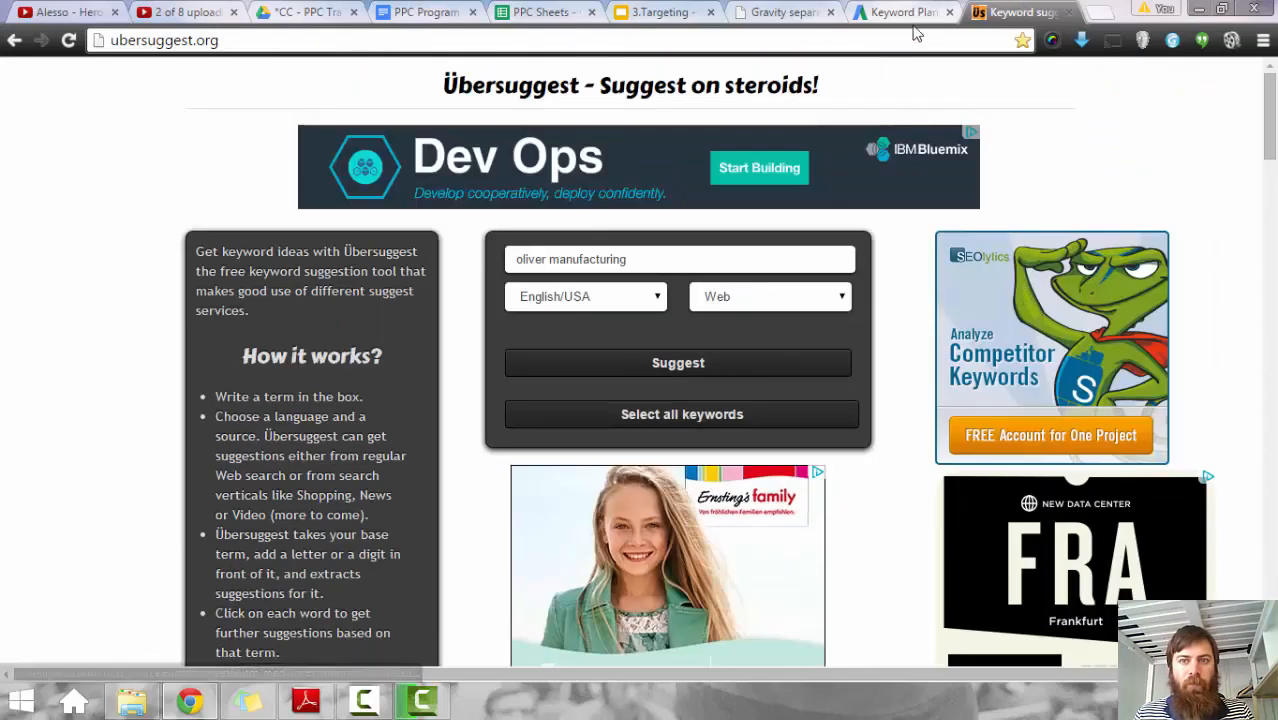
click(906, 12)
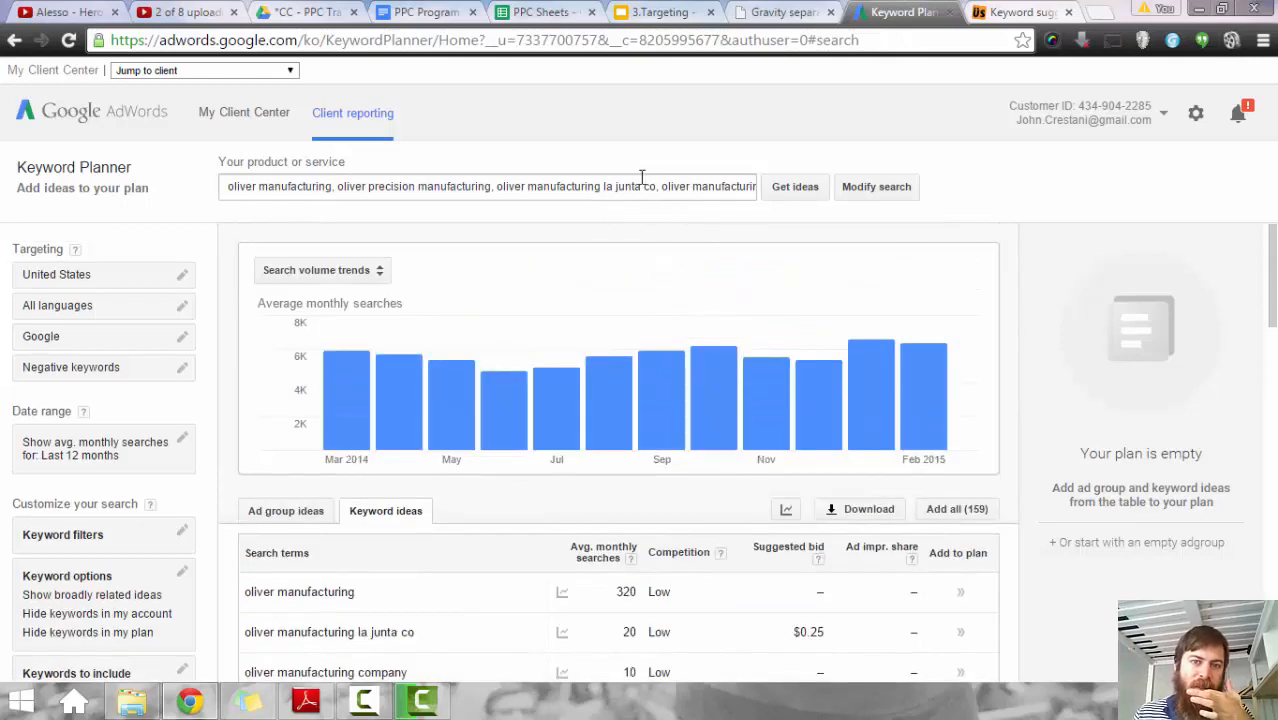
drag(630, 187, 787, 204)
click(661, 202)
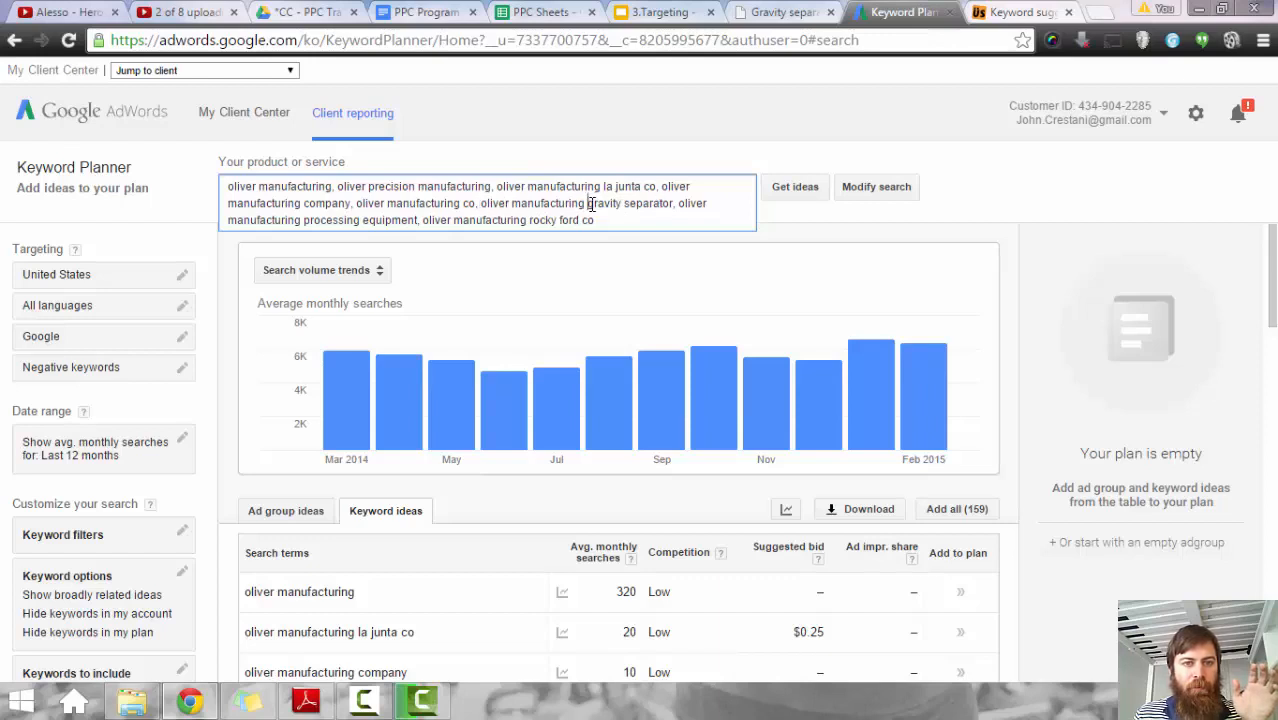
drag(588, 203, 171, 148)
key(BackSpace)
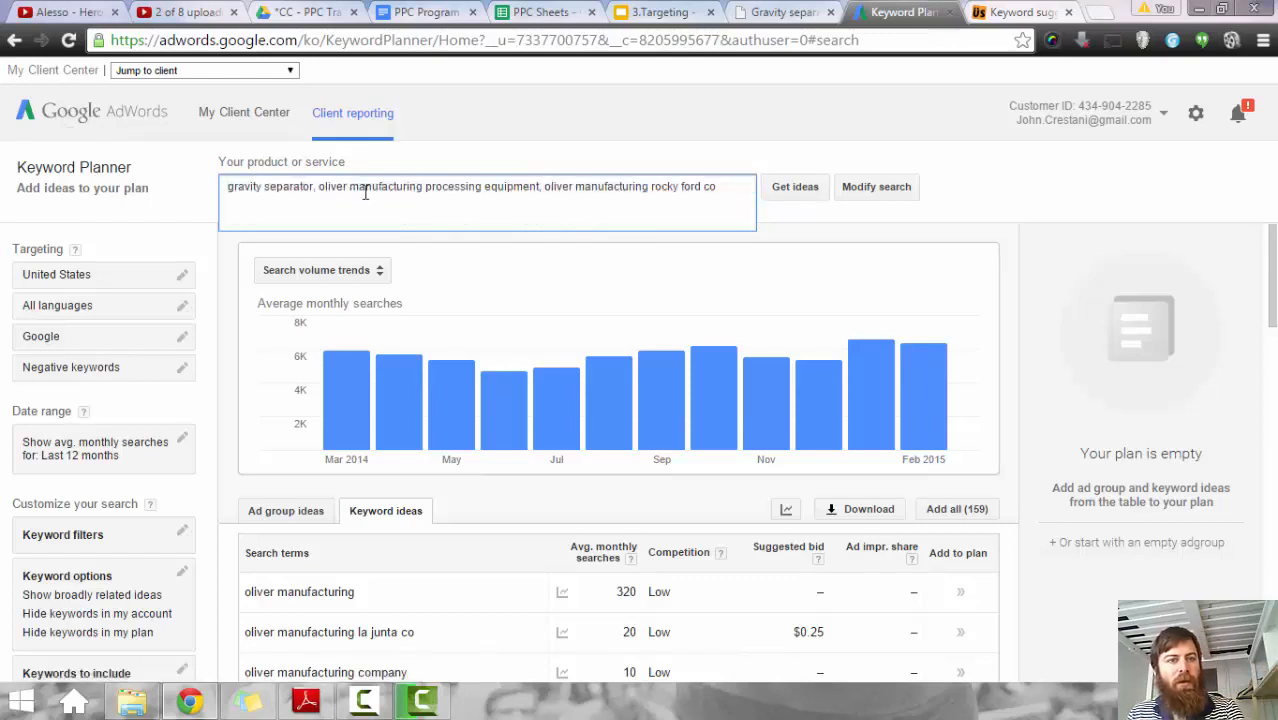
drag(314, 188, 836, 205)
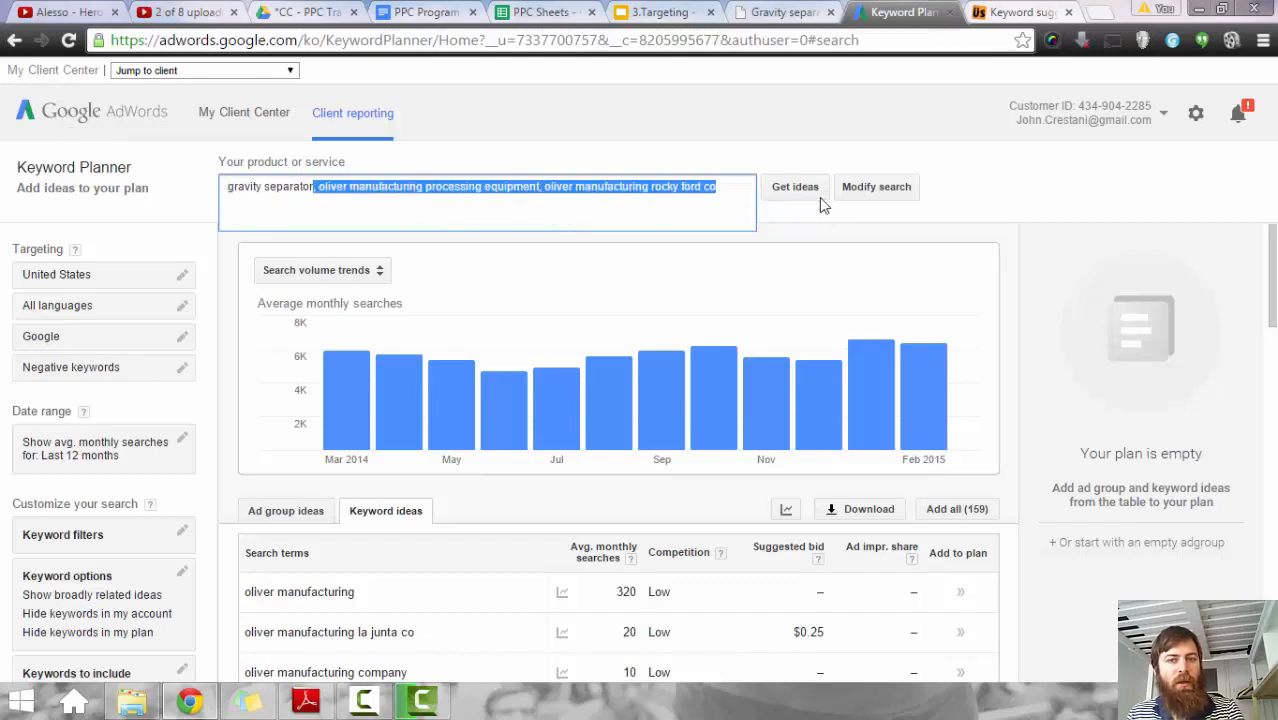
key(BackSpace)
click(794, 191)
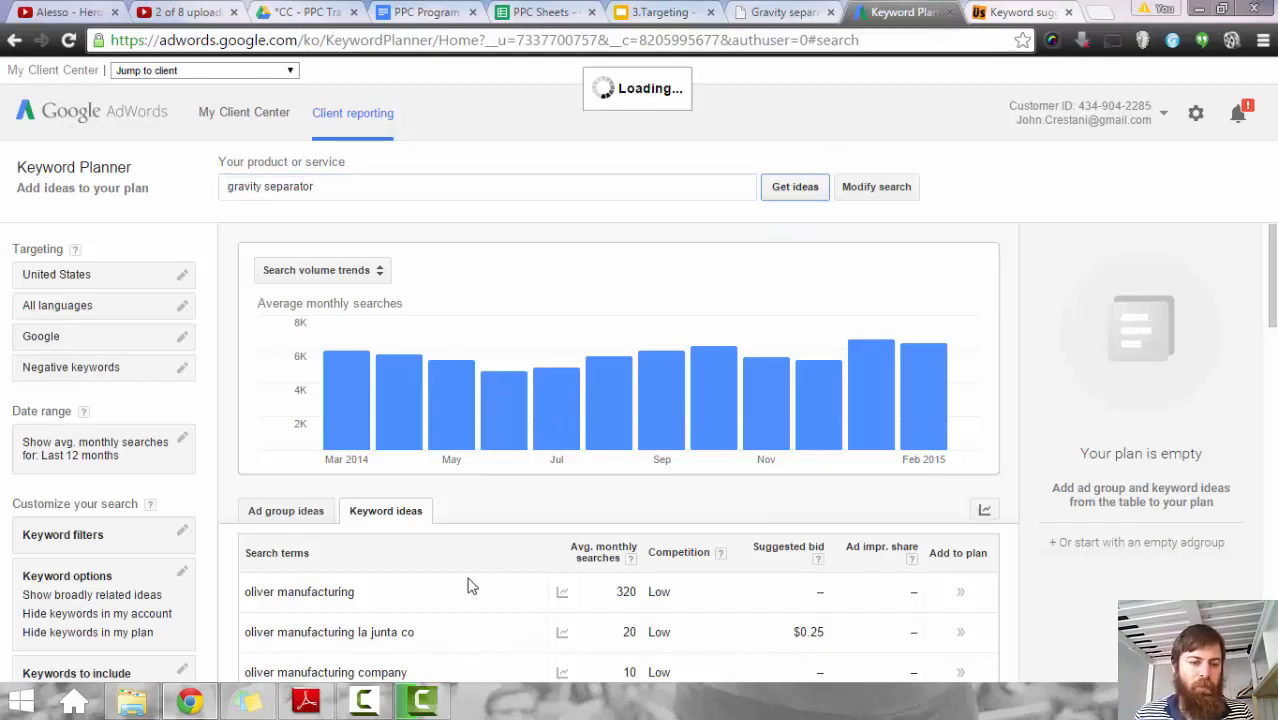
Step: In PPC Sheets, enter the campaign OM - Generic in A14 and the ad group Gravity Separator in B14
click(540, 12)
click(70, 455)
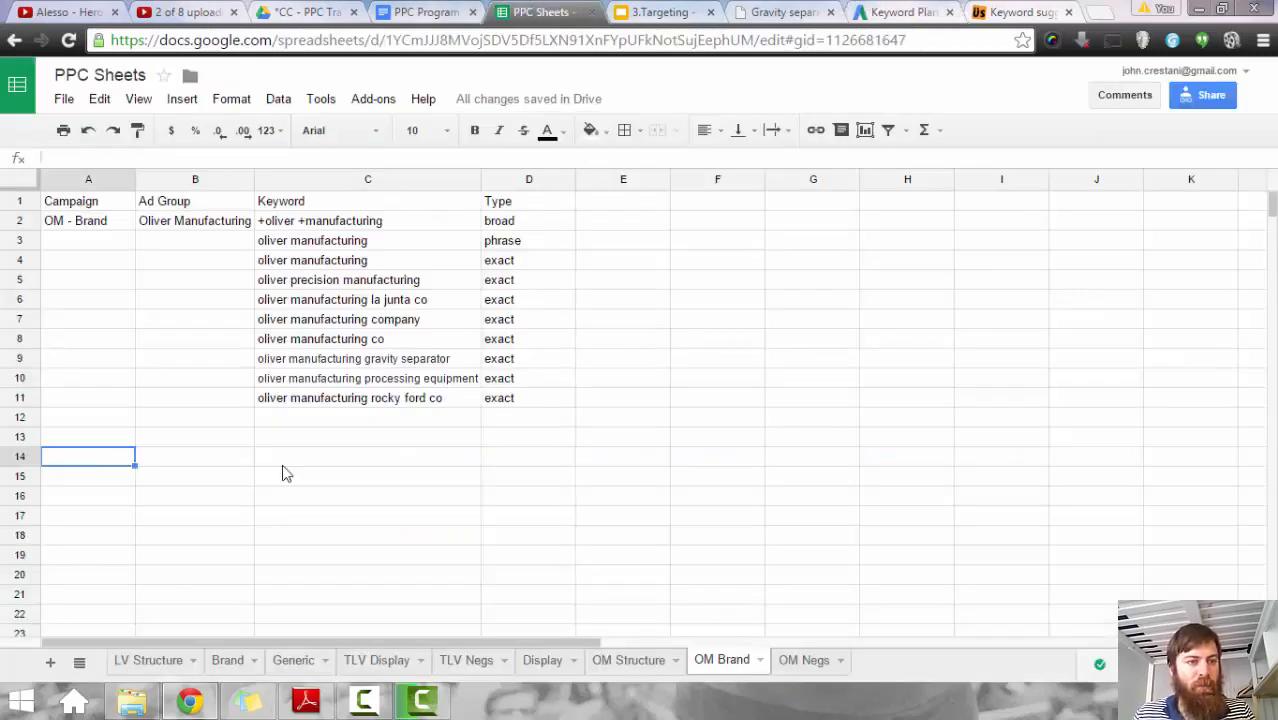
text(OM)
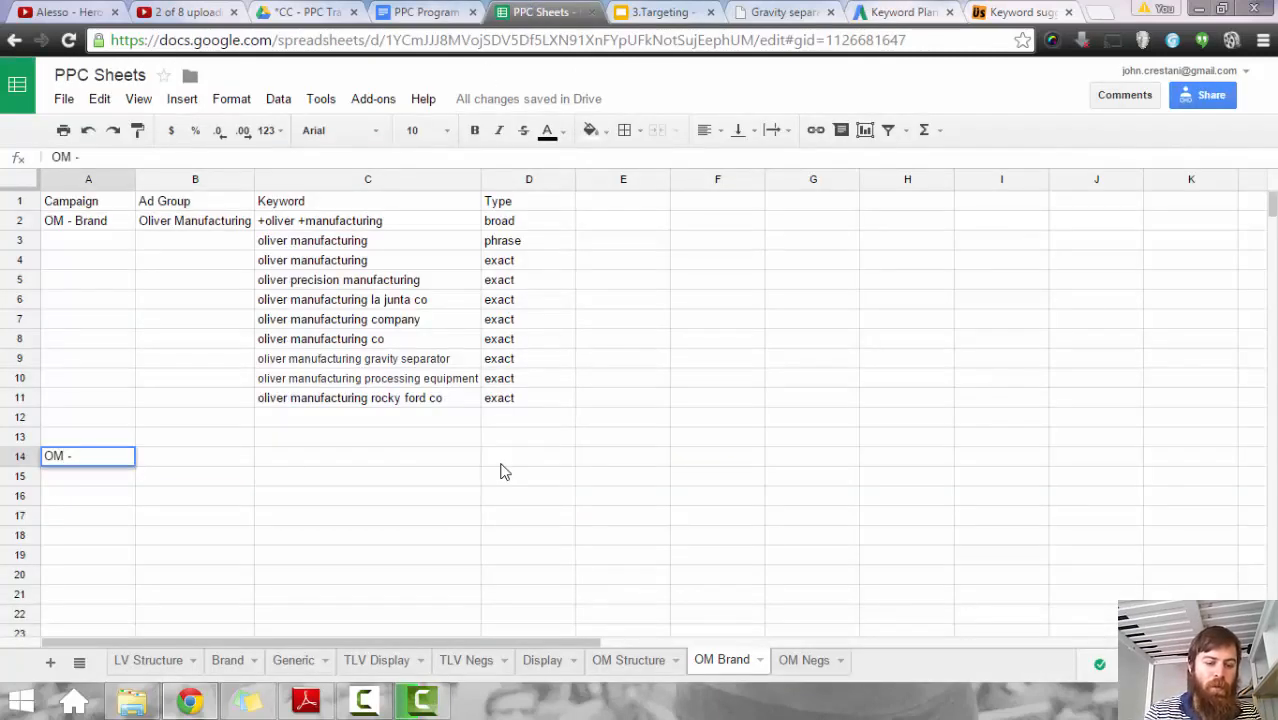
text( - Generic)
key(Tab)
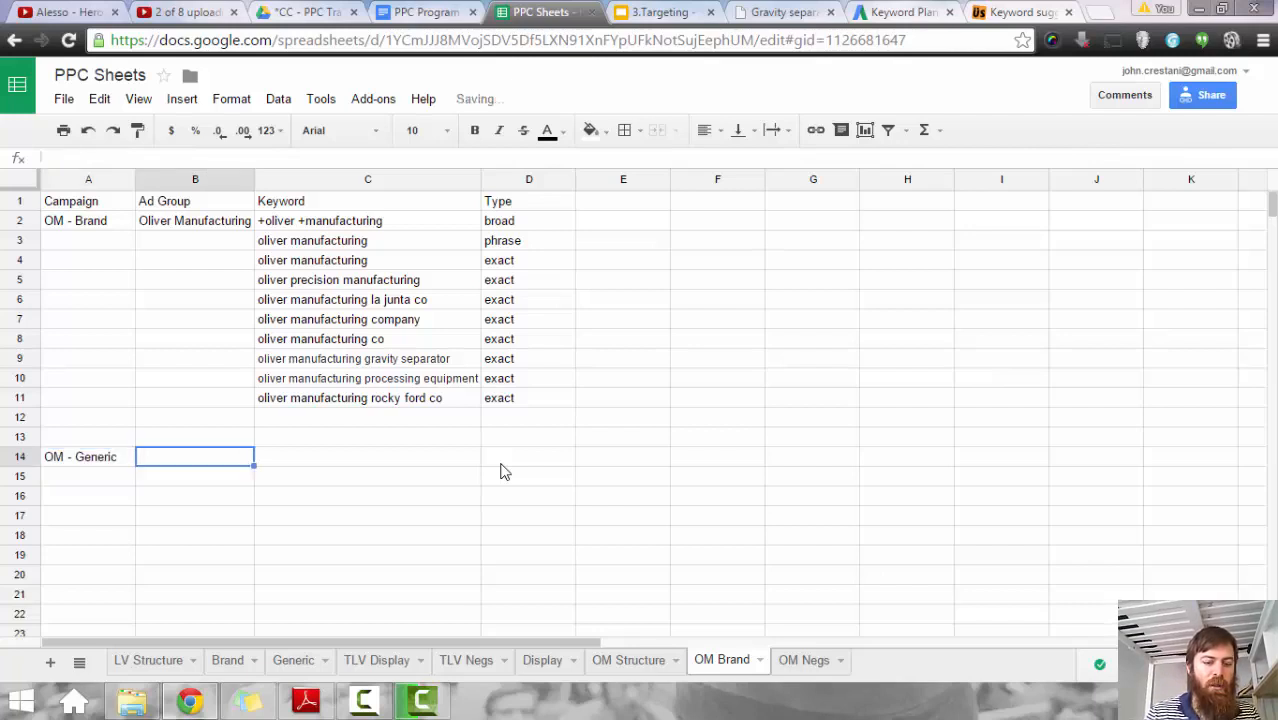
text(Gravit)
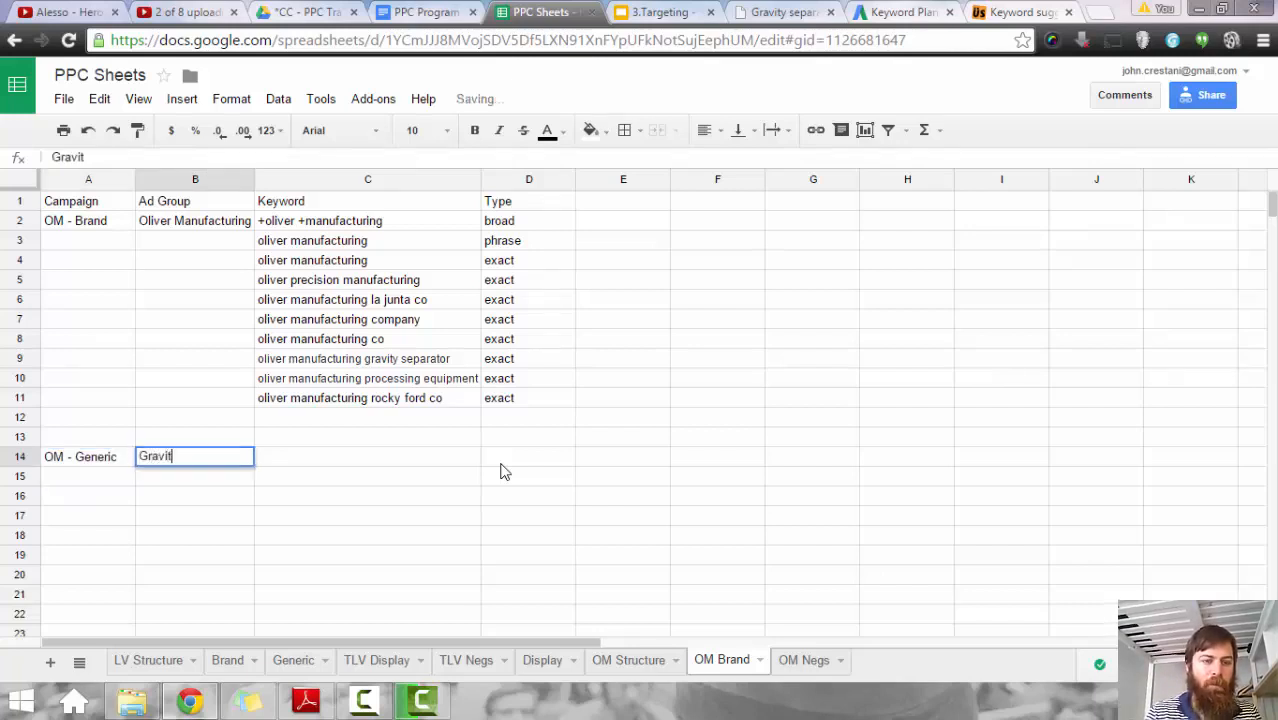
text(y Separator)
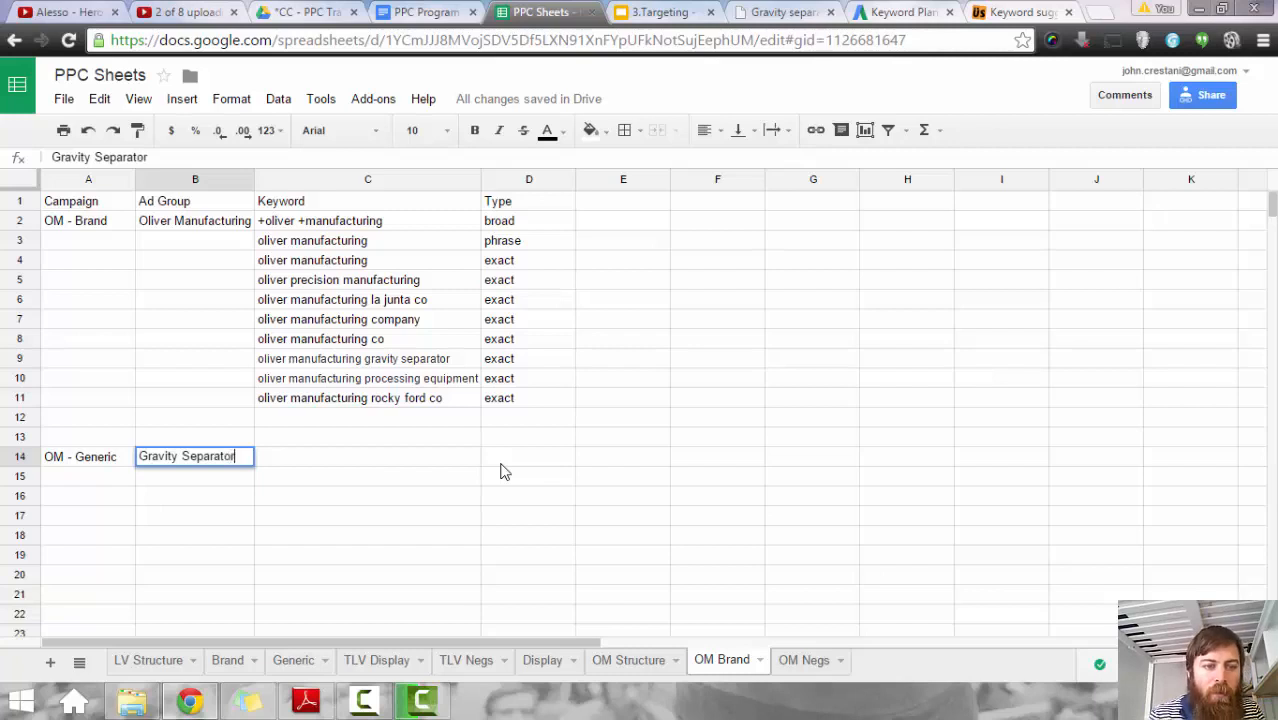
key(Tab)
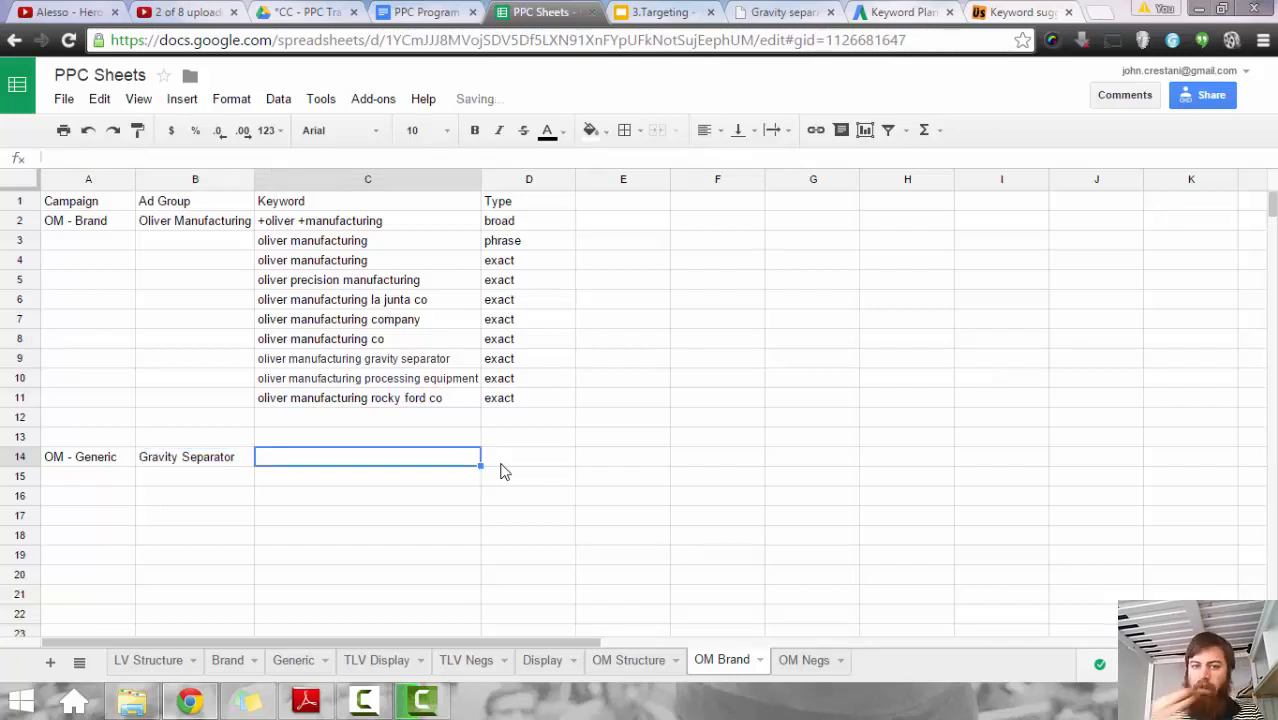
Step: Copy the term gravity separator from Keyword Planner and request suggestions for it in Übersuggest
click(900, 12)
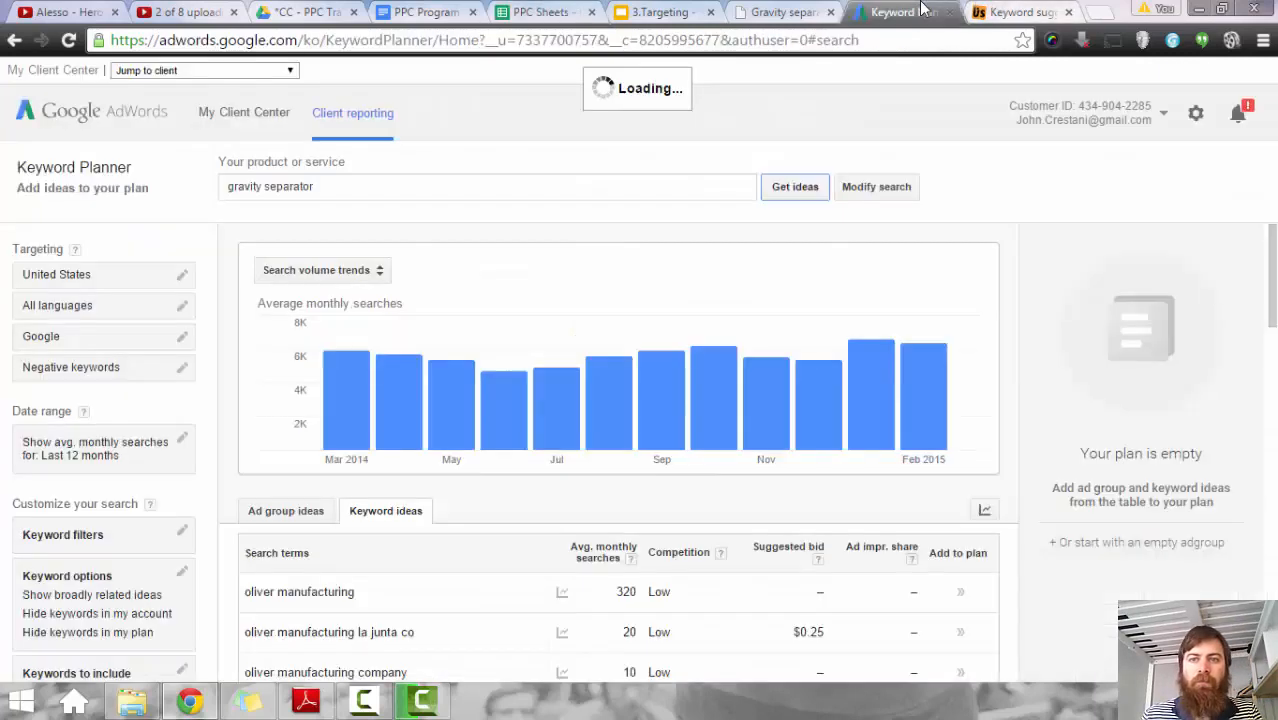
triple_click(361, 196)
key(ctrl+c)
click(1020, 12)
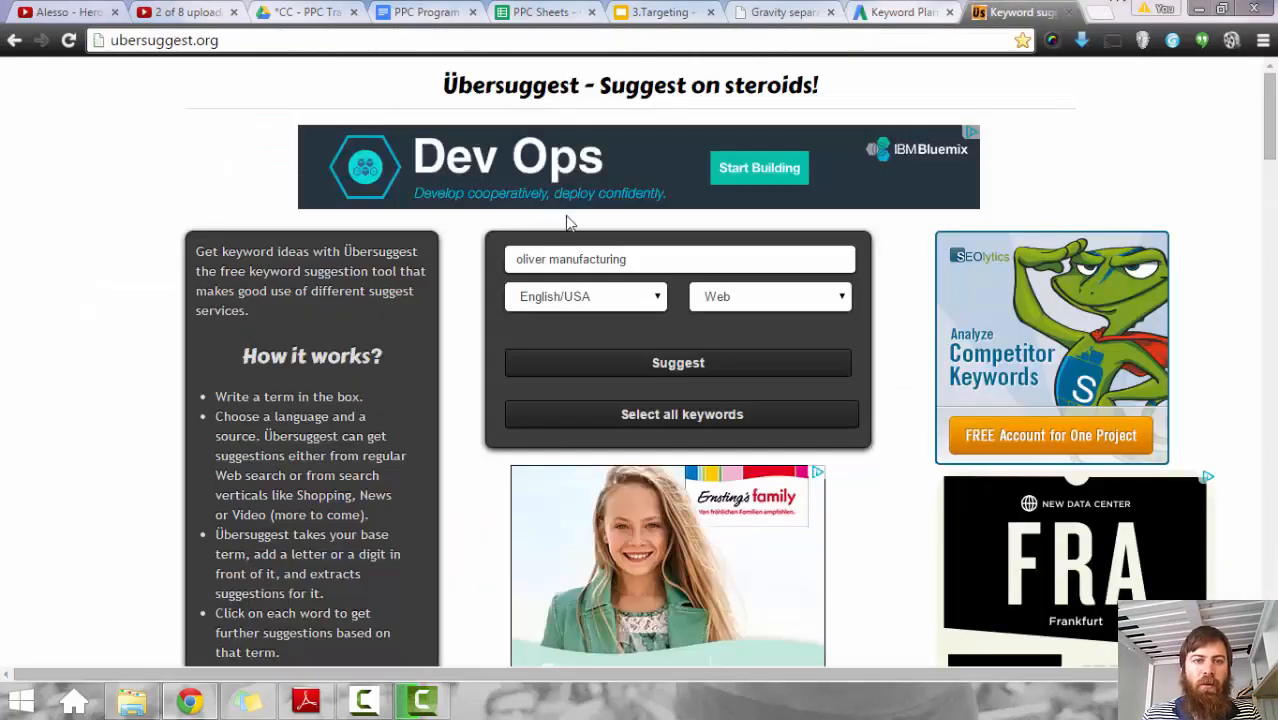
triple_click(659, 261)
key(ctrl+v)
click(699, 362)
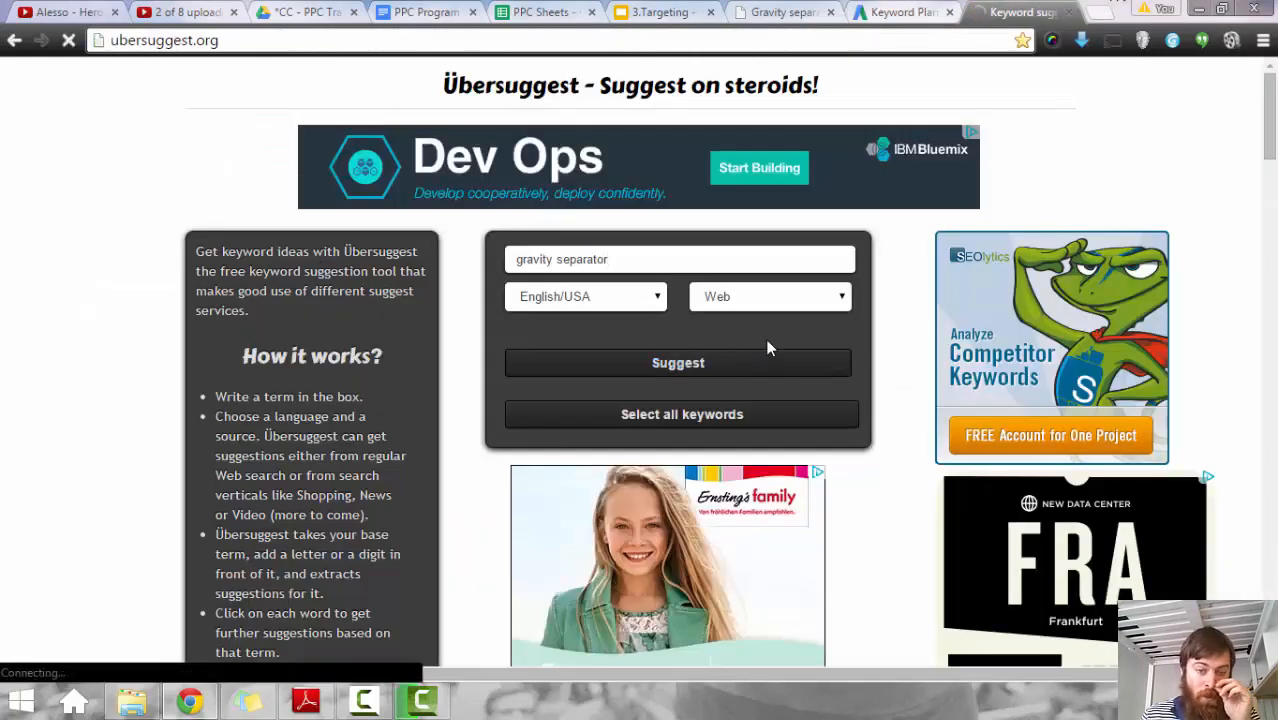
Step: Switch to Keyword Planner and append the keyword idea gravity separation to the product or service search terms
click(785, 12)
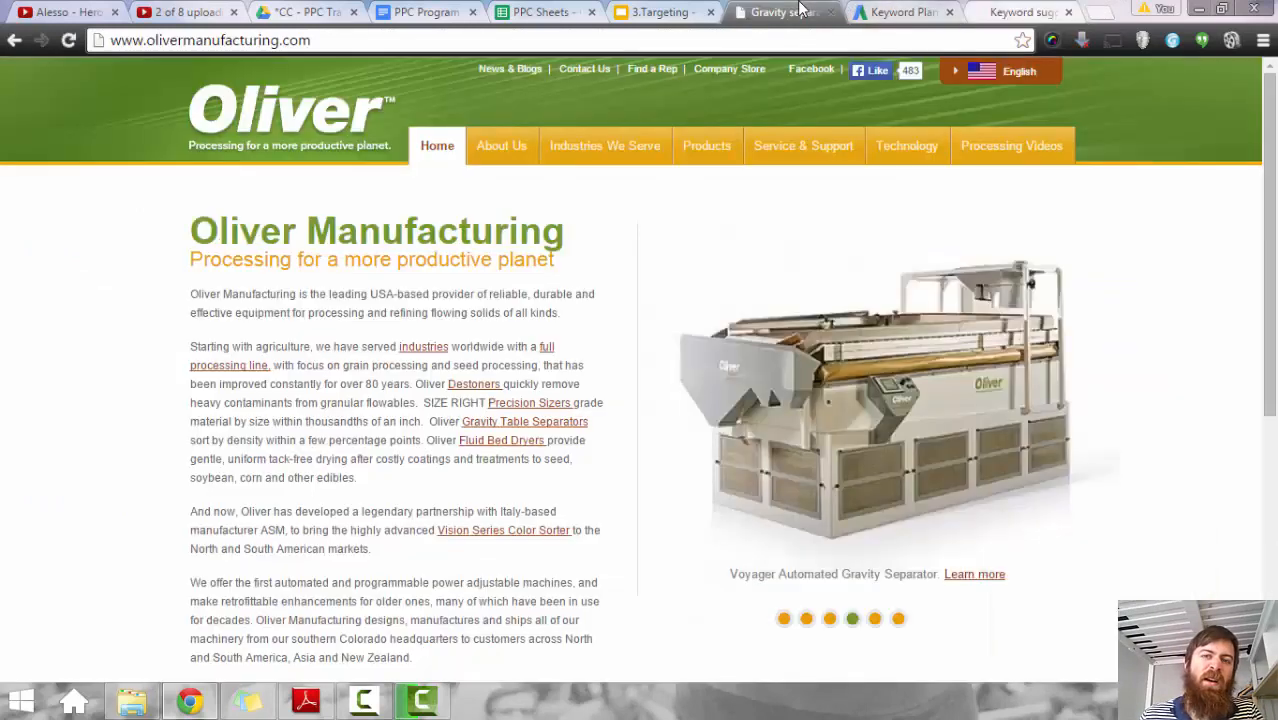
click(935, 12)
scroll(667, 478, down, 3)
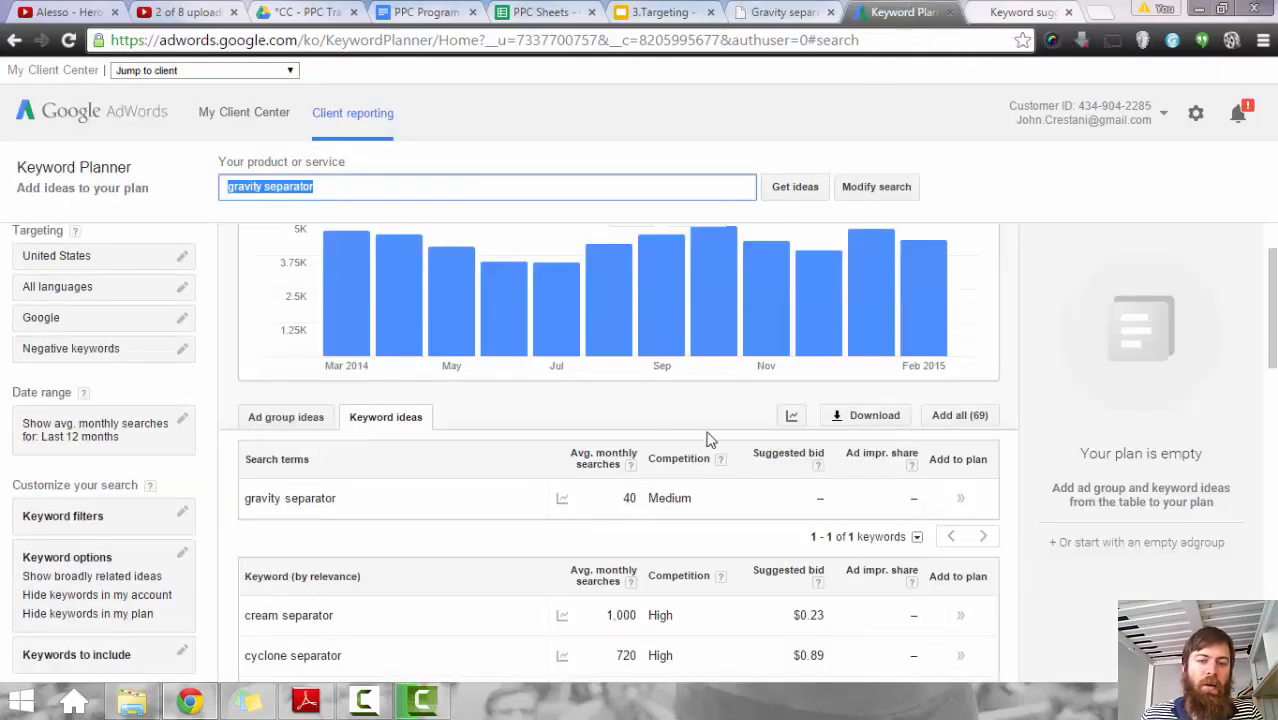
scroll(667, 478, down, 1)
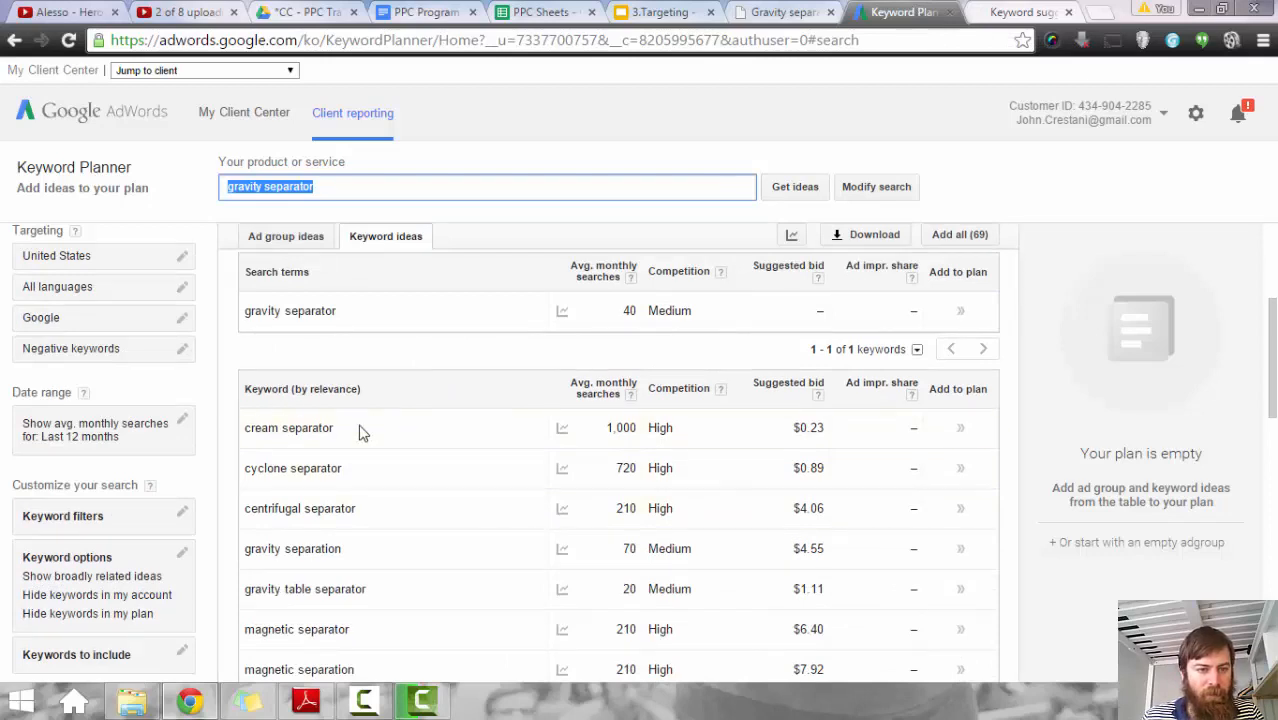
drag(358, 427, 249, 427)
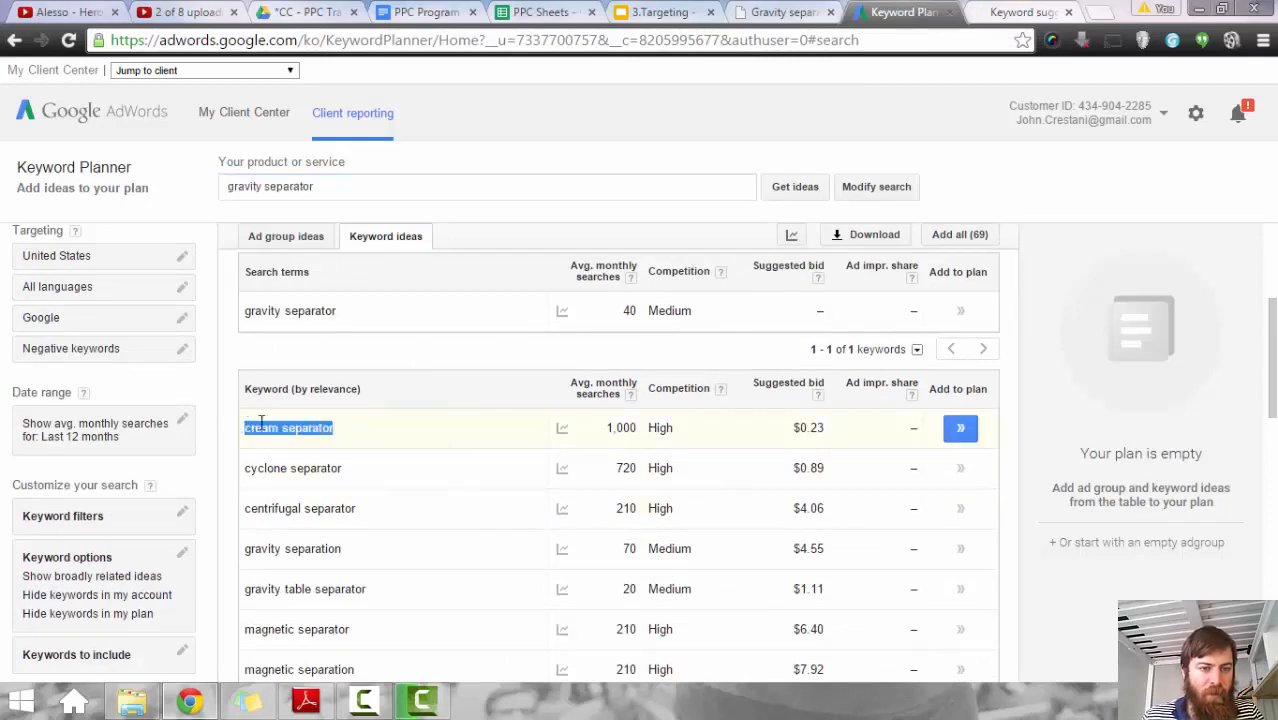
click(402, 455)
drag(371, 553, 250, 543)
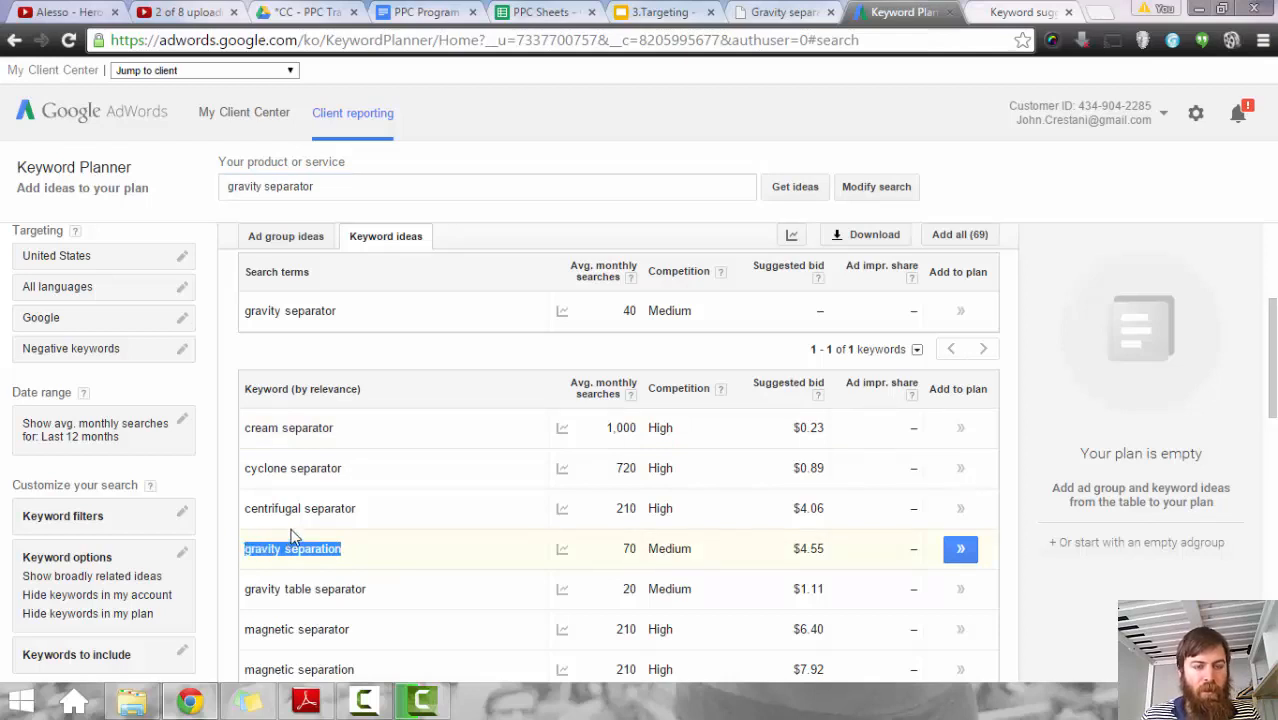
click(392, 192)
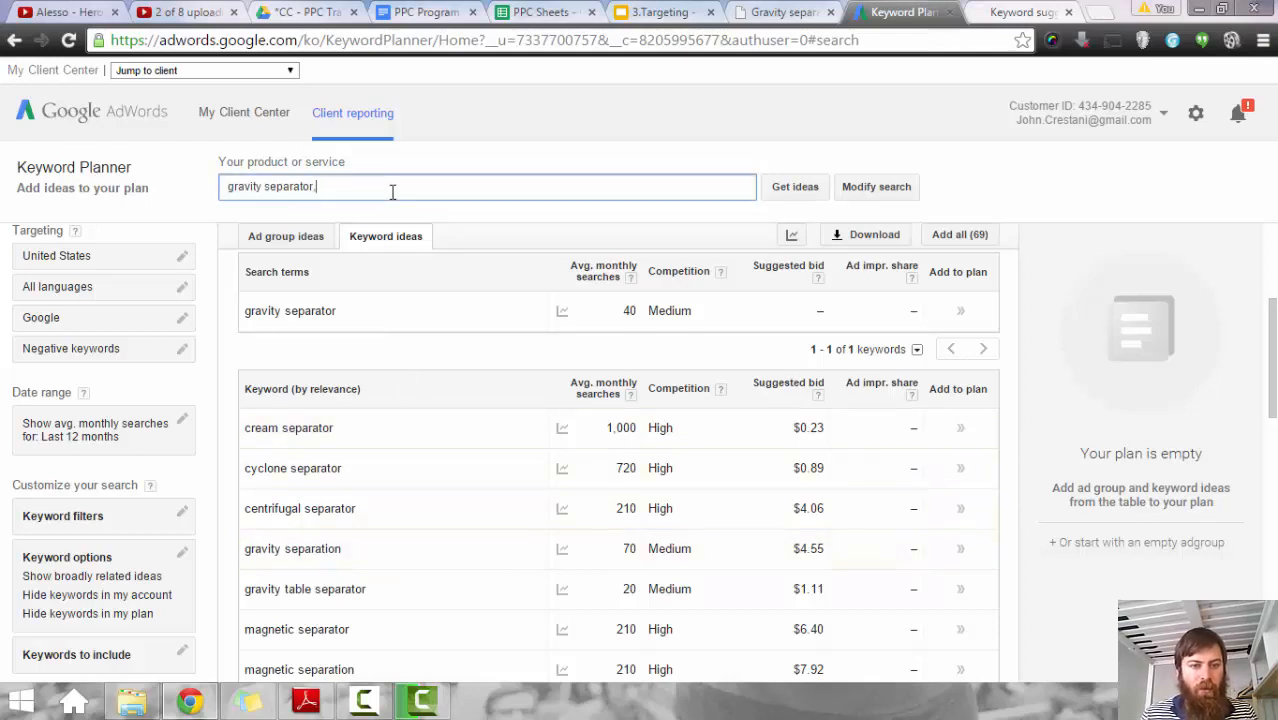
text(,)
text(gravity separation)
Step: Append the keyword idea gravity table separator to the comma-separated product or service search terms
drag(368, 590, 244, 592)
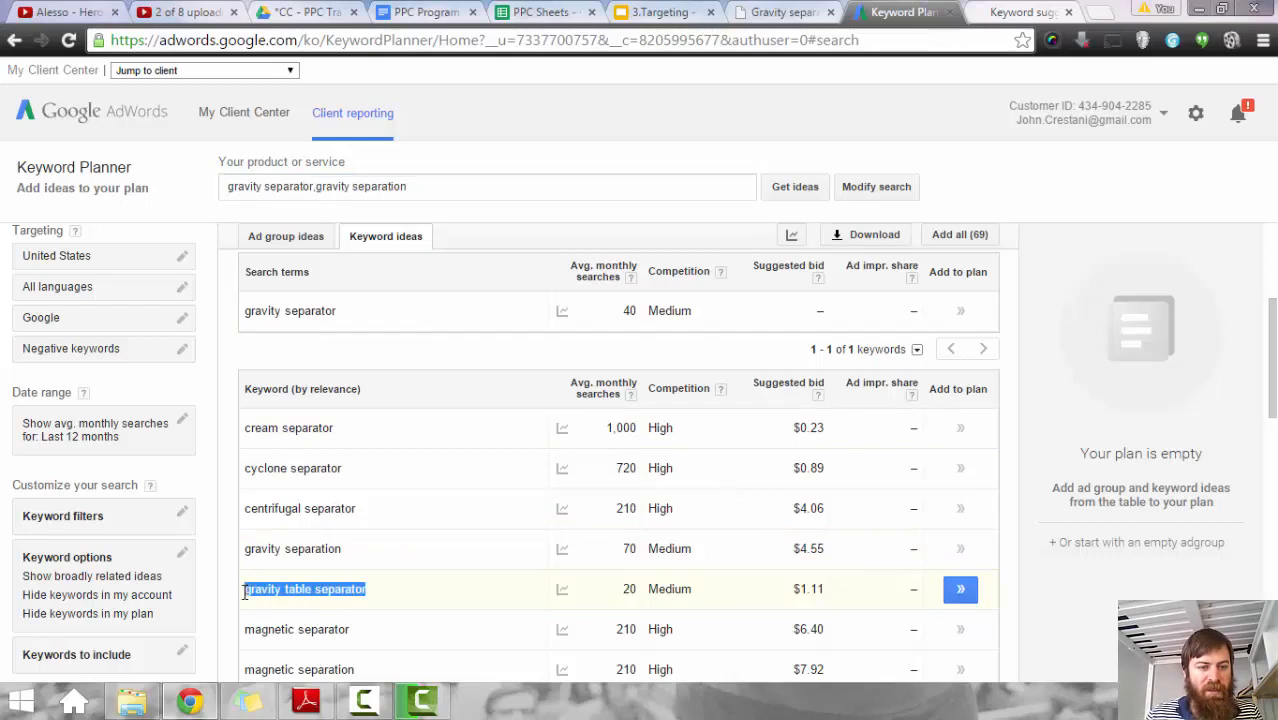
click(585, 191)
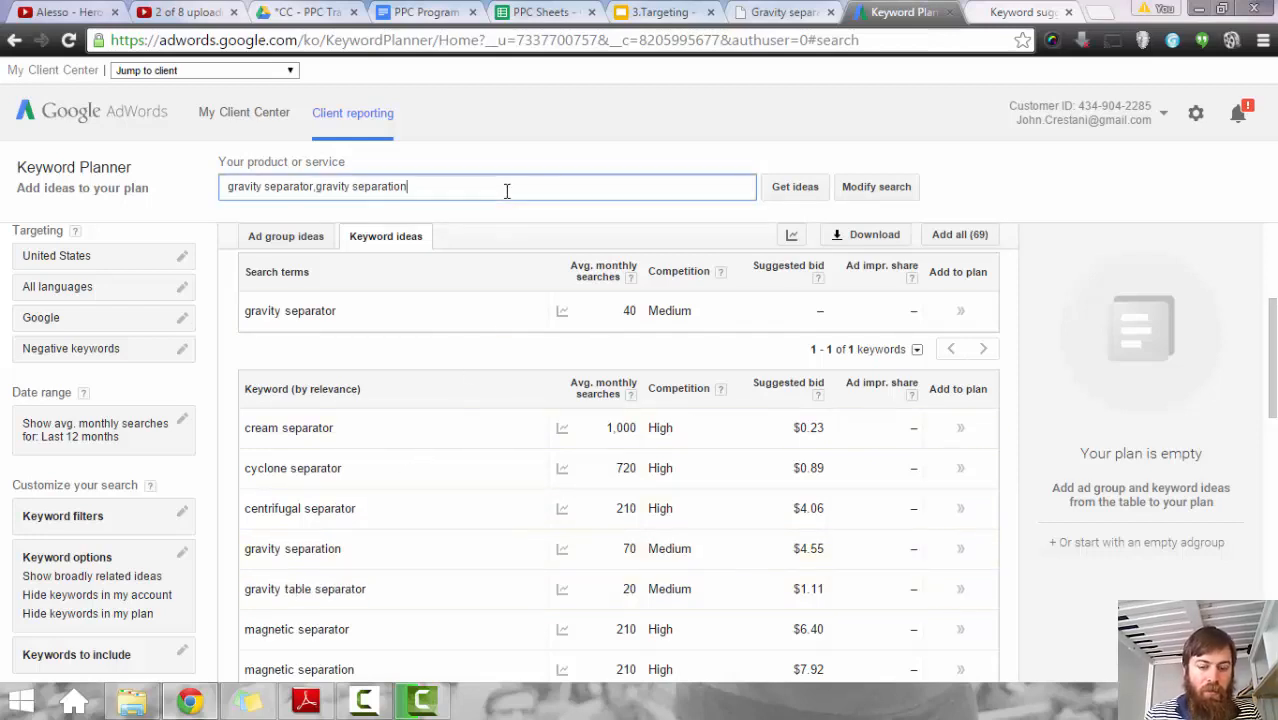
text(,)
text(gravity table separator)
Step: Copy gravity separator for sale from the keyword ideas and append it to the product or service search terms
scroll(419, 496, down, 2)
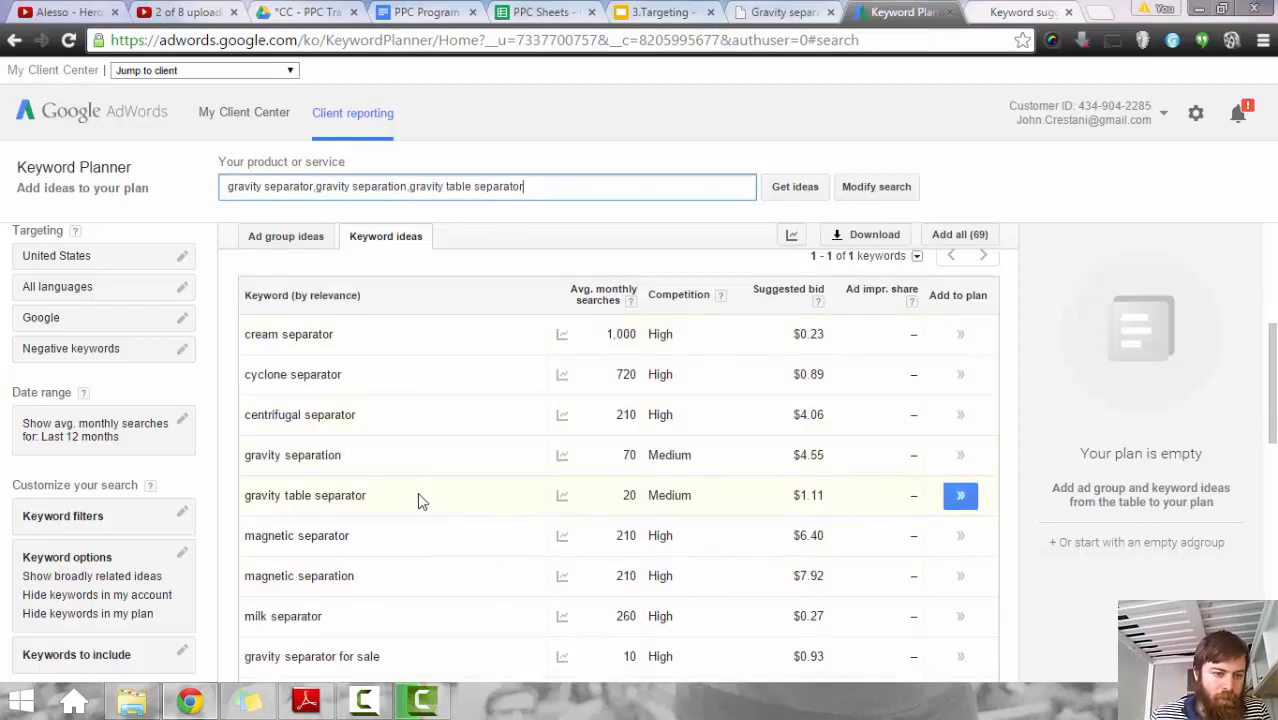
drag(390, 566, 244, 570)
key(ctrl+c)
click(562, 188)
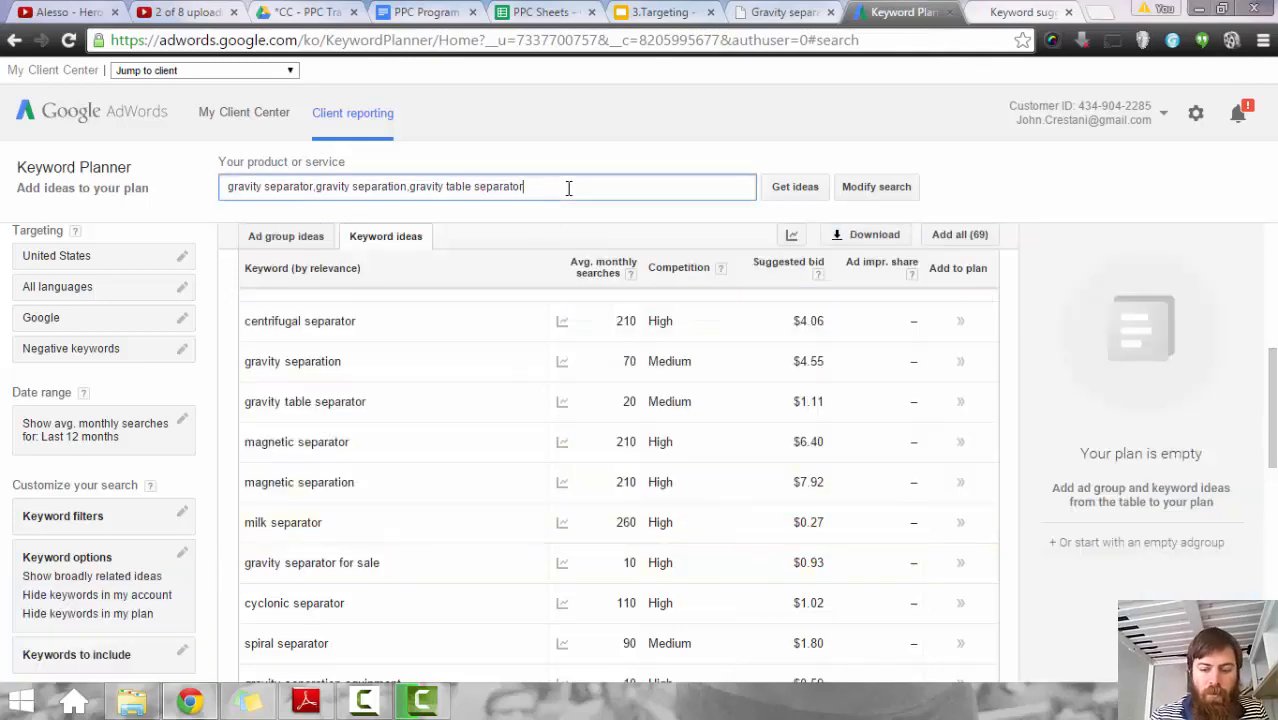
text(,)
key(ctrl+v)
Step: Add the keyword idea gravity separation table to the product or service search terms and get ideas for the full list
scroll(491, 431, down, 2)
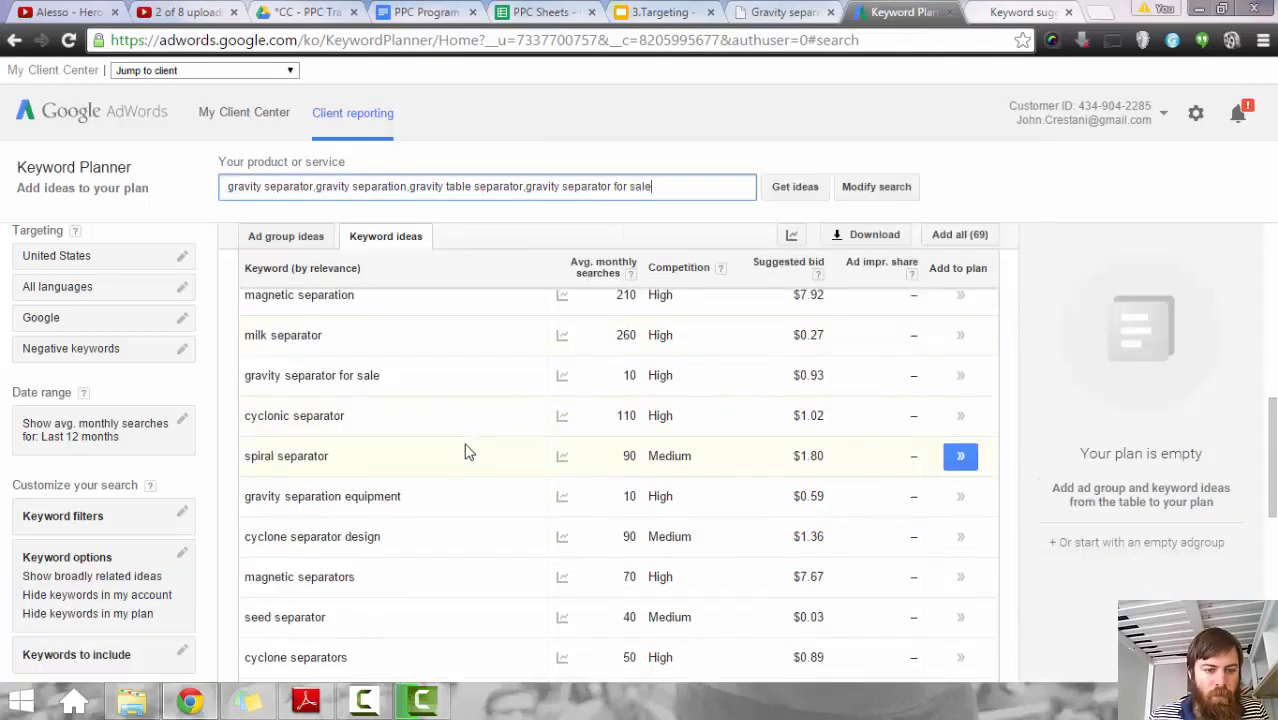
scroll(465, 543, down, 1)
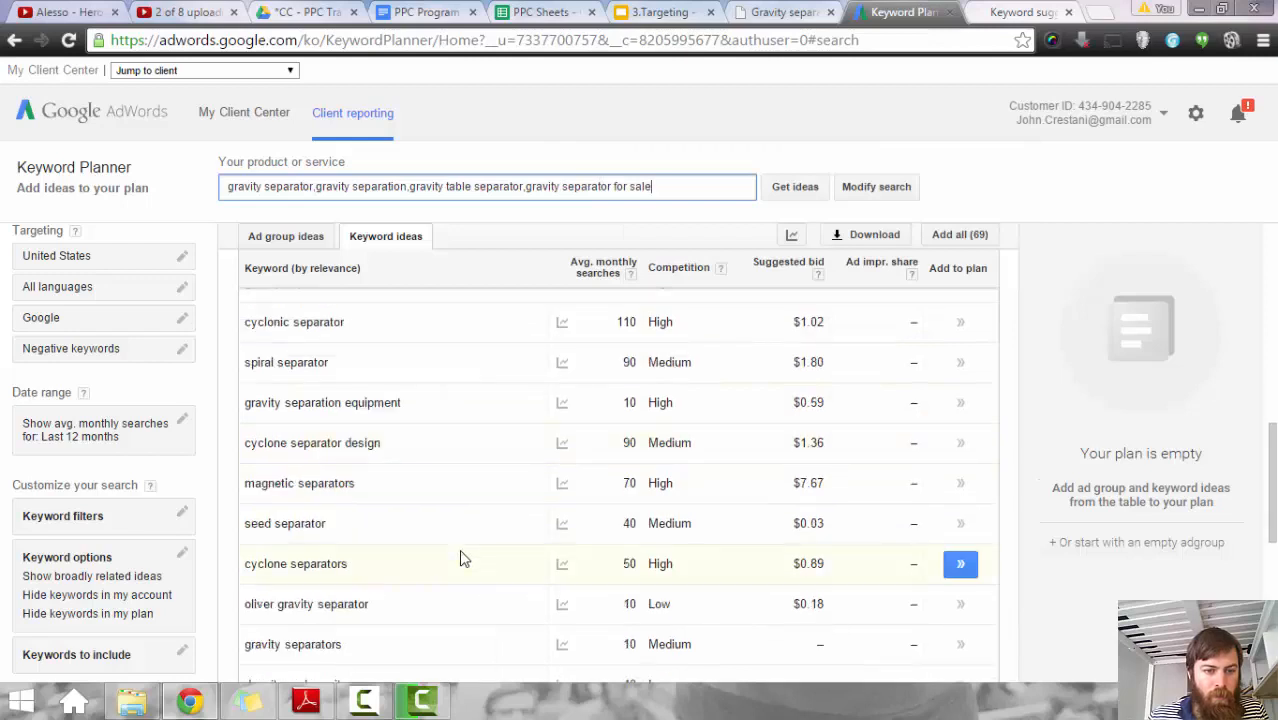
scroll(462, 557, down, 1)
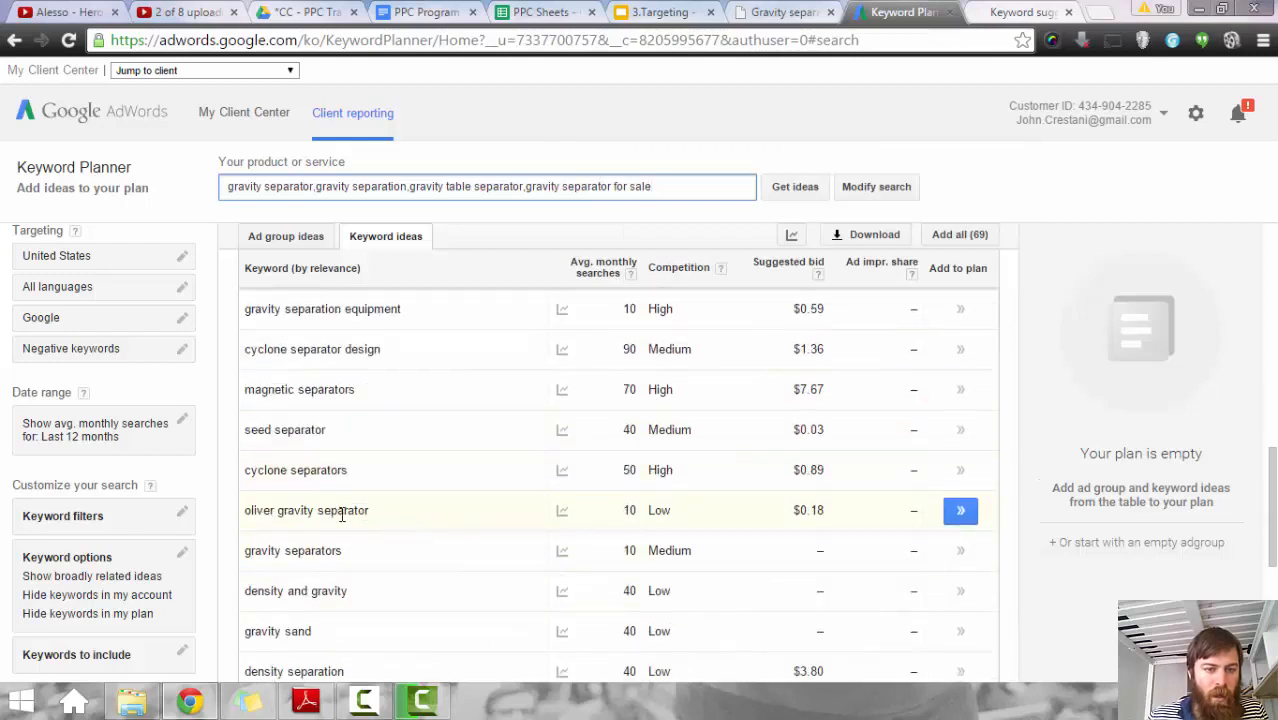
drag(342, 511, 245, 513)
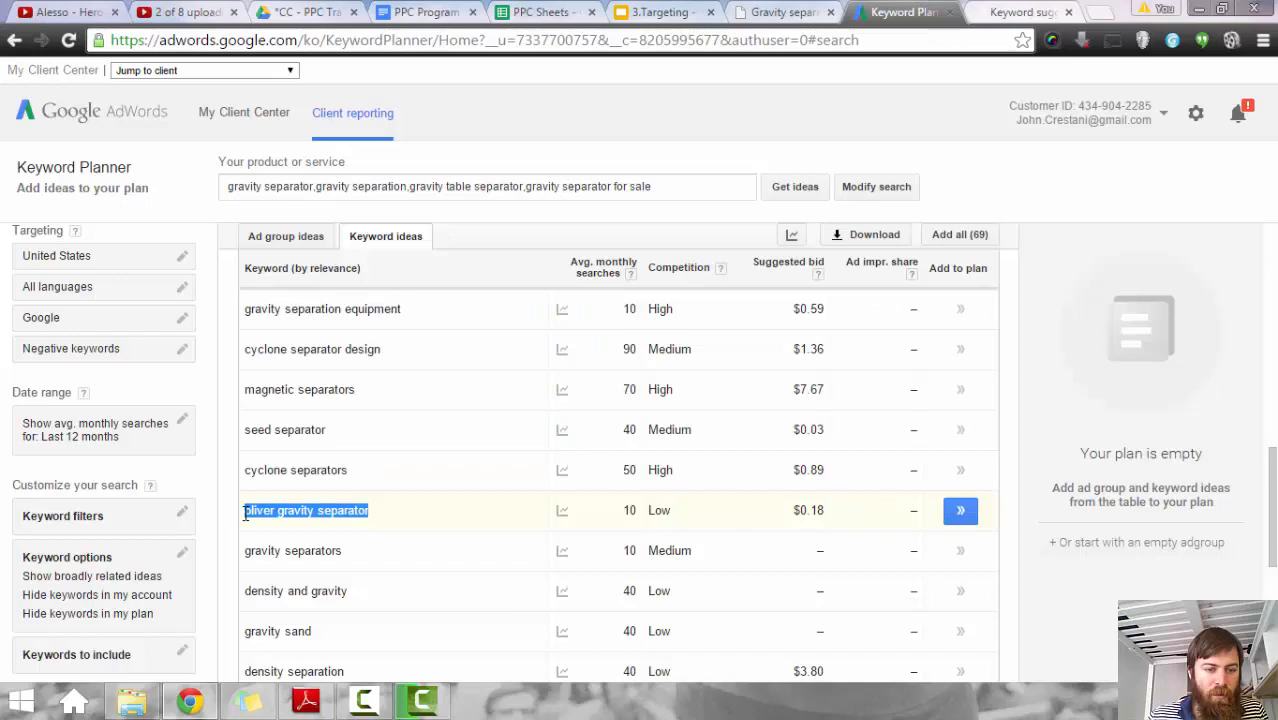
scroll(422, 548, down, 1)
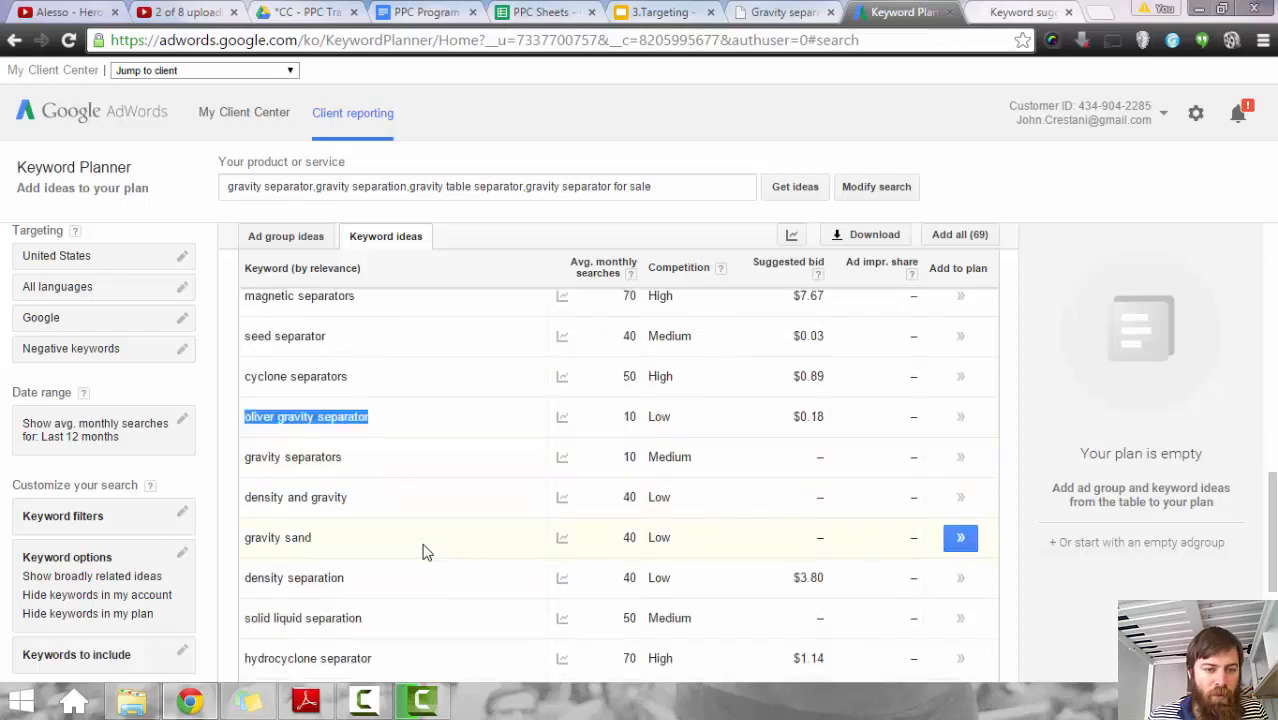
scroll(424, 553, down, 1)
scroll(420, 552, down, 1)
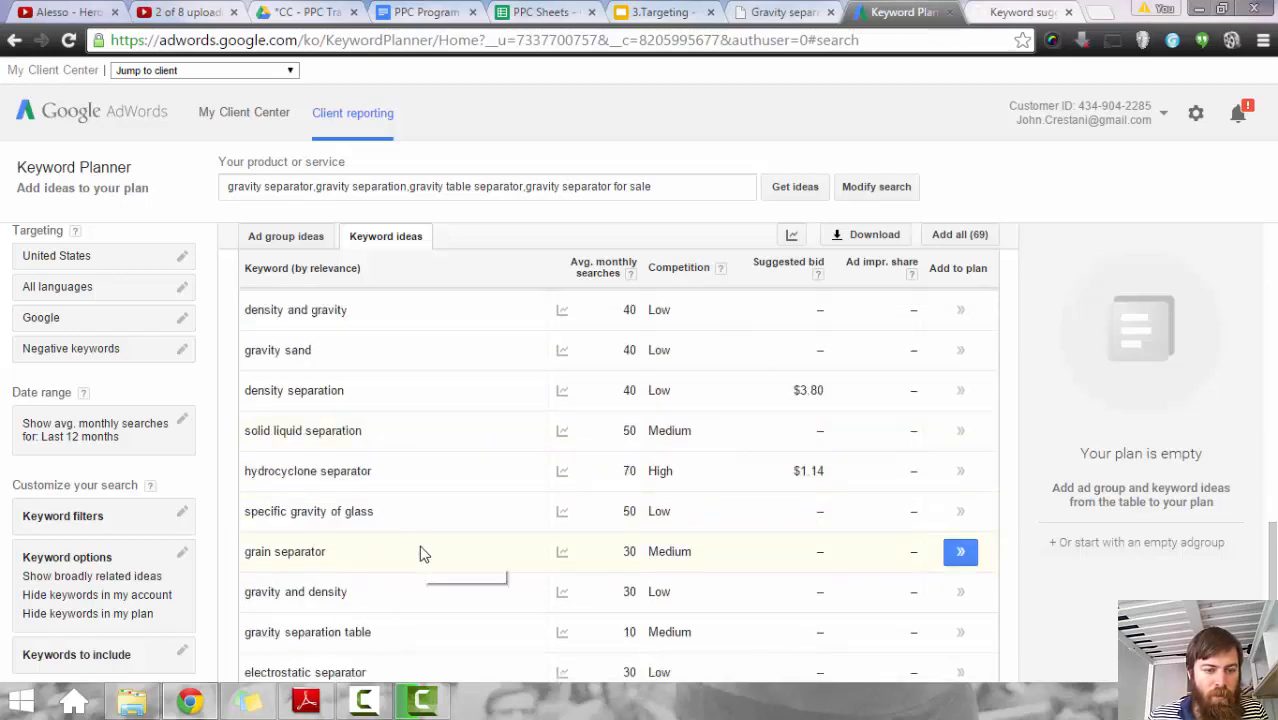
scroll(385, 551, down, 1)
drag(386, 543, 247, 540)
key(ctrl+c)
click(658, 189)
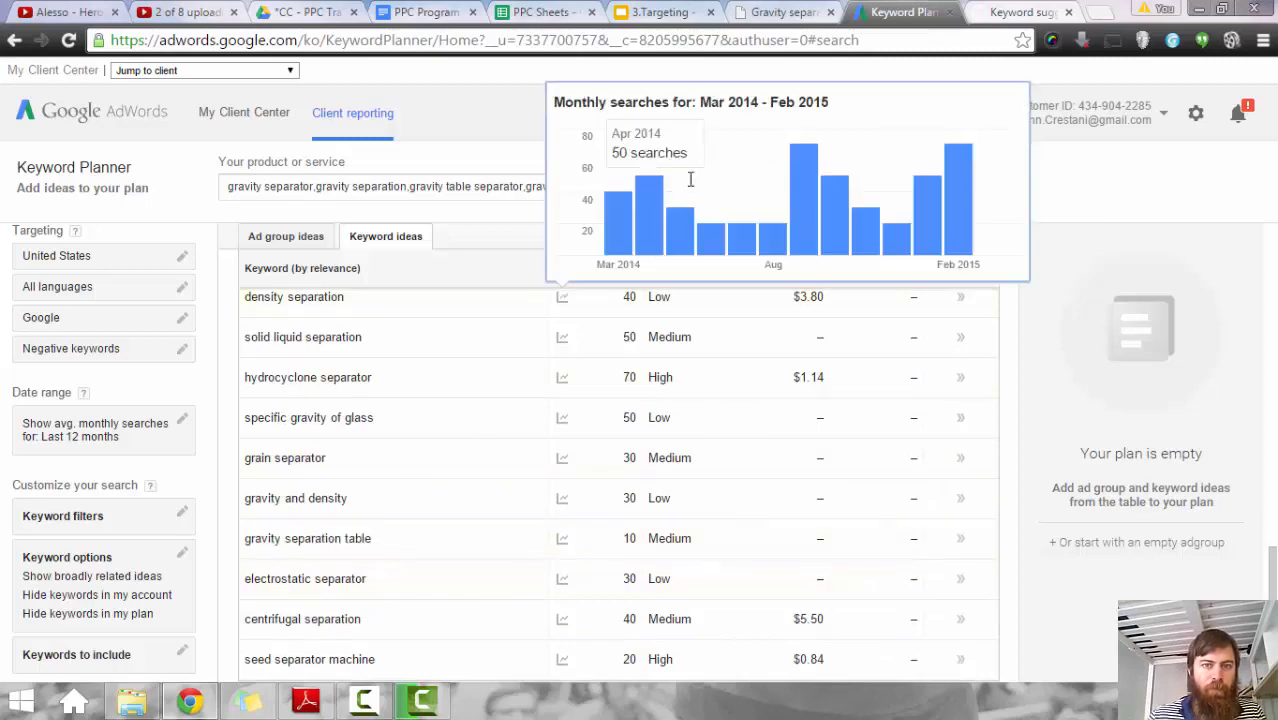
click(693, 186)
text(,)
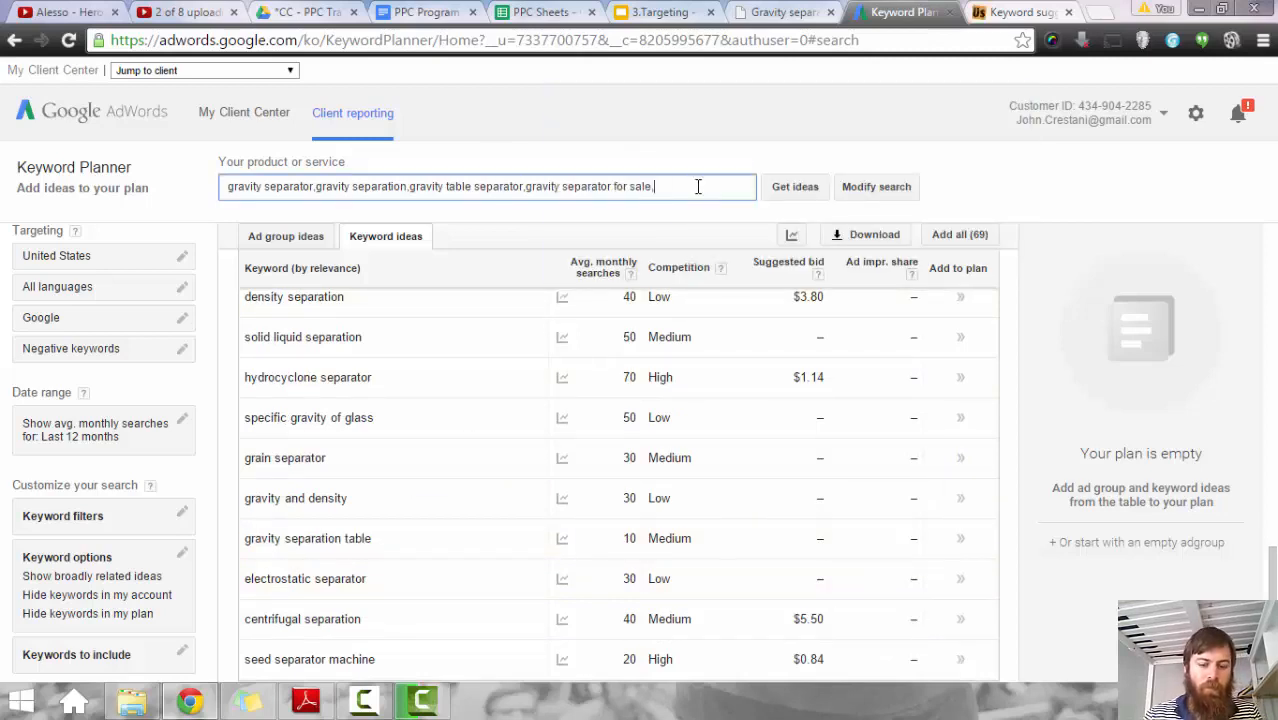
key(ctrl+v)
scroll(400, 585, down, 1)
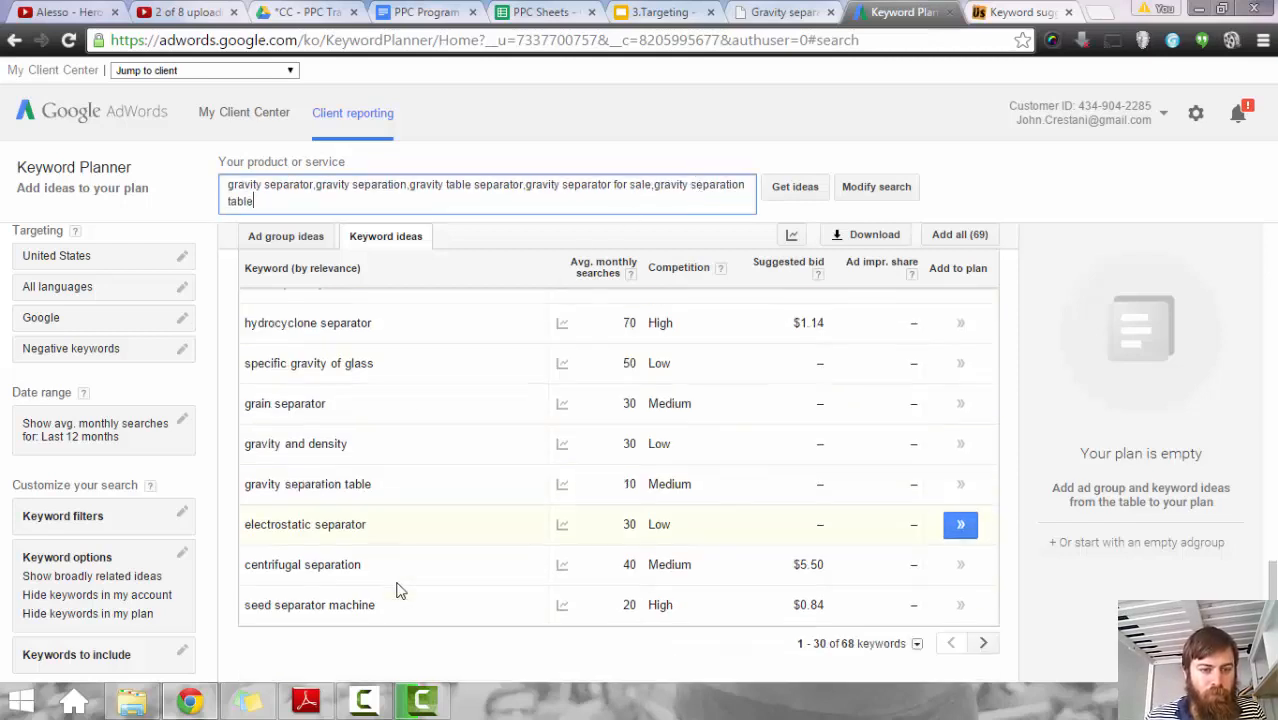
click(808, 192)
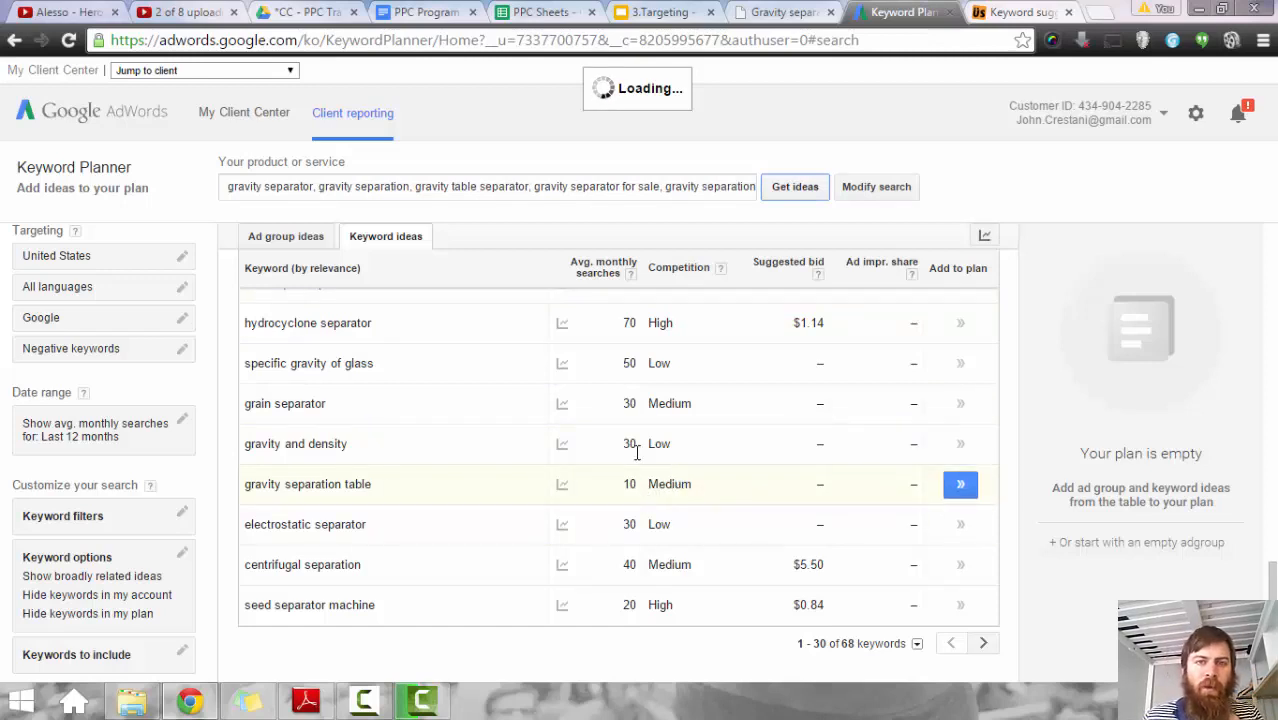
Step: Examine the average monthly searches of the entered gravity search terms
scroll(513, 404, down, 5)
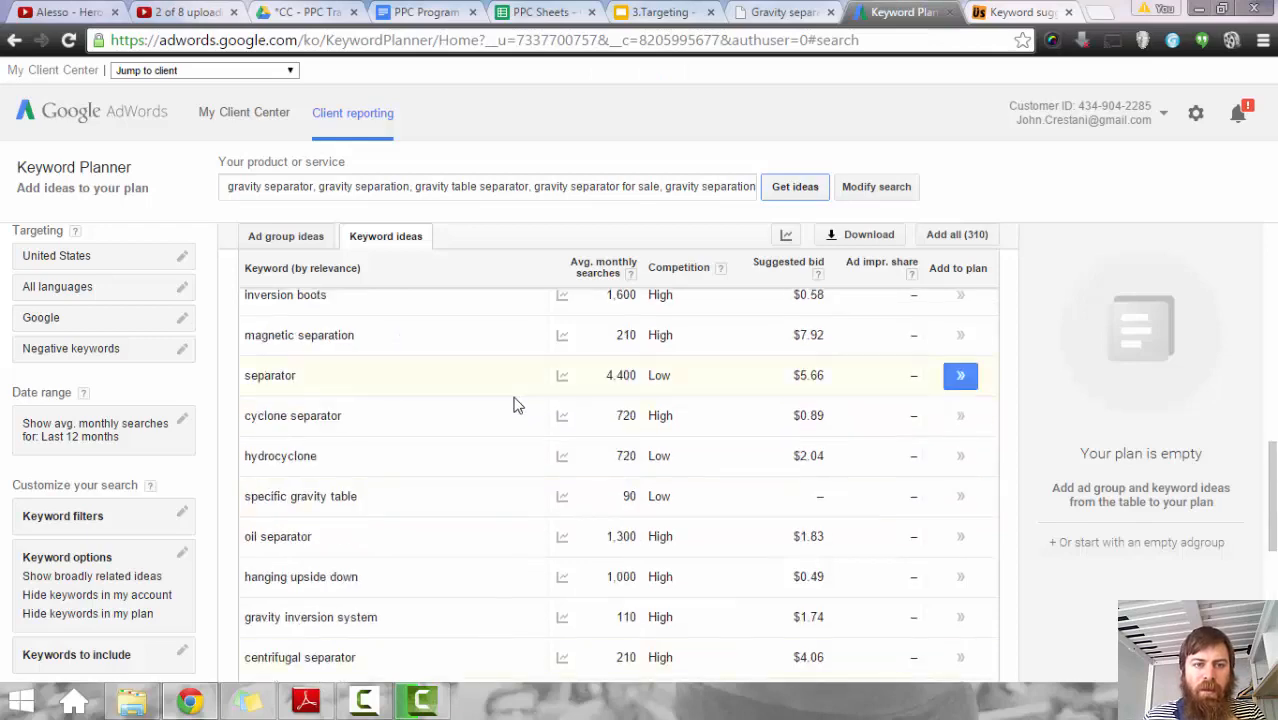
scroll(513, 404, up, 10)
scroll(611, 440, down, 2)
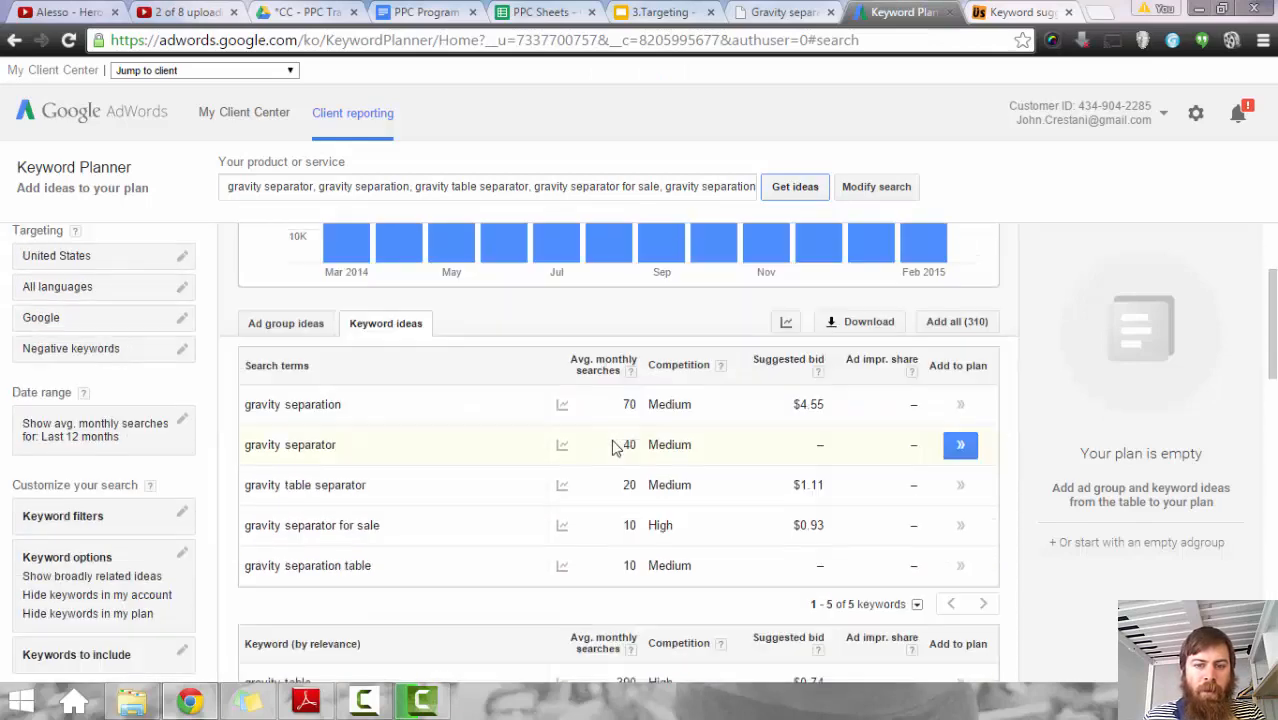
double_click(629, 404)
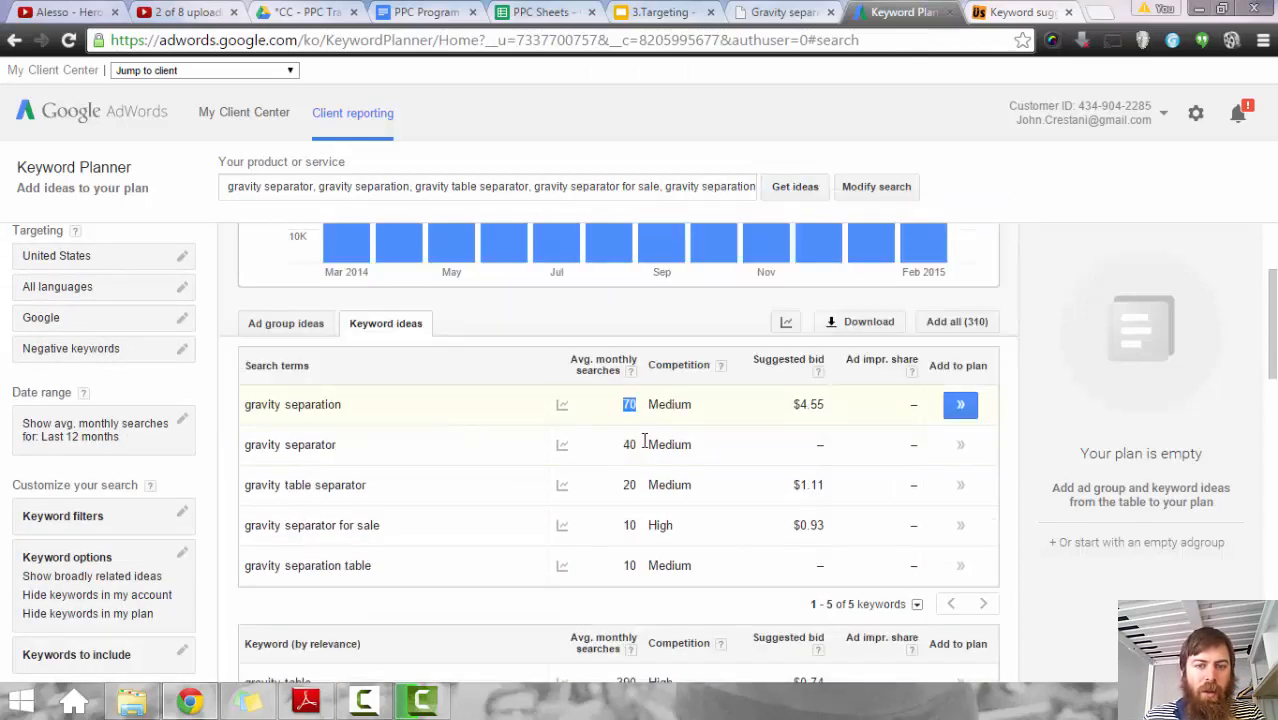
shift+click(640, 487)
click(640, 494)
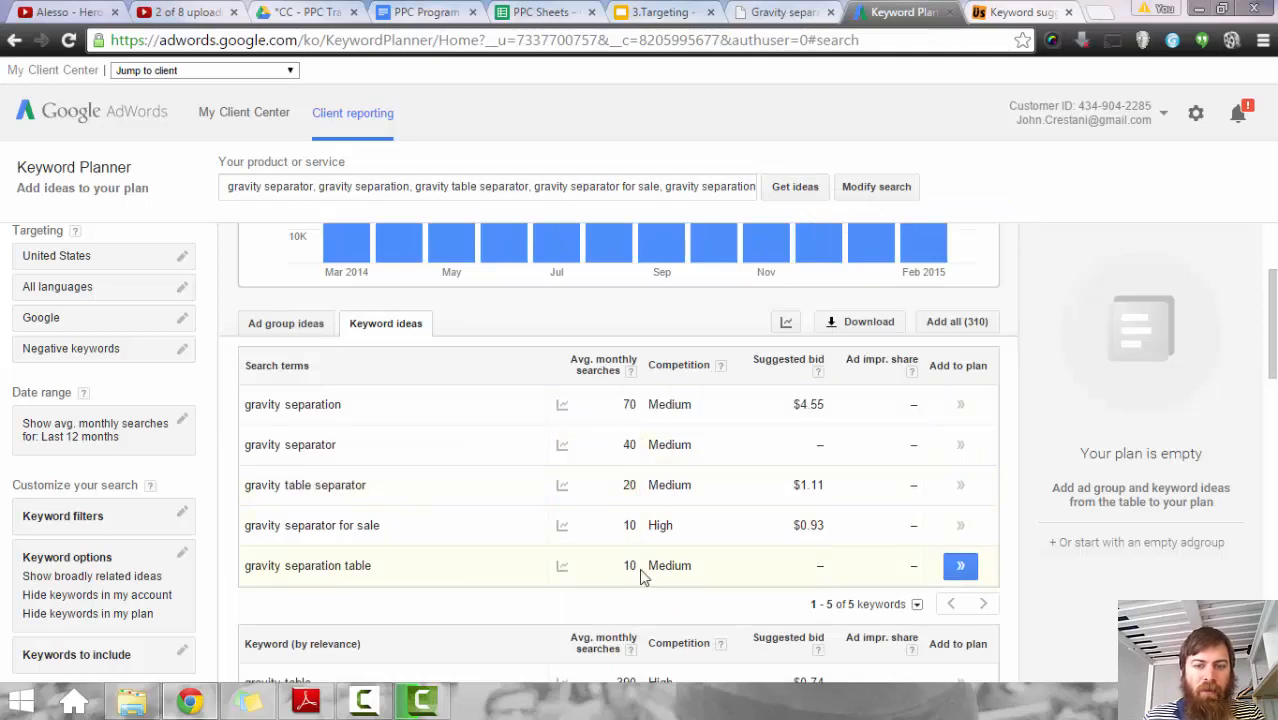
drag(637, 568, 629, 404)
click(626, 437)
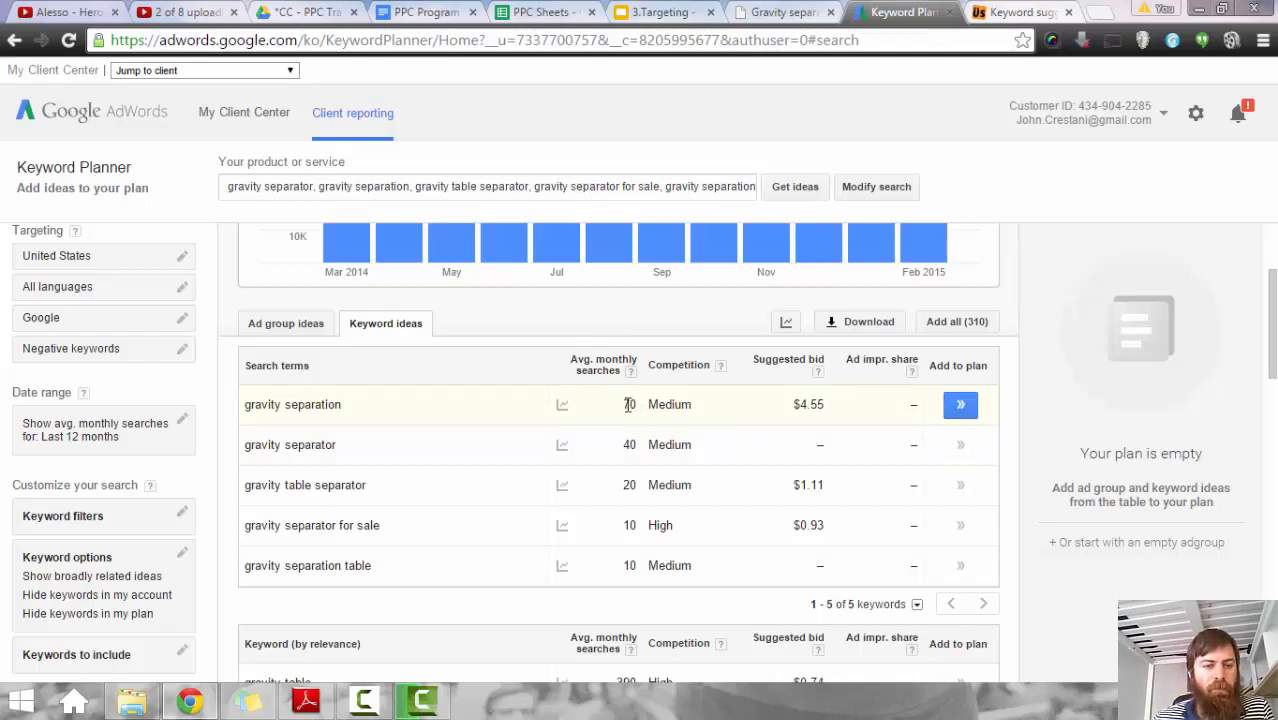
Step: Copy the keyword idea gravity table and search Google for it in a new browser tab
scroll(629, 410, down, 3)
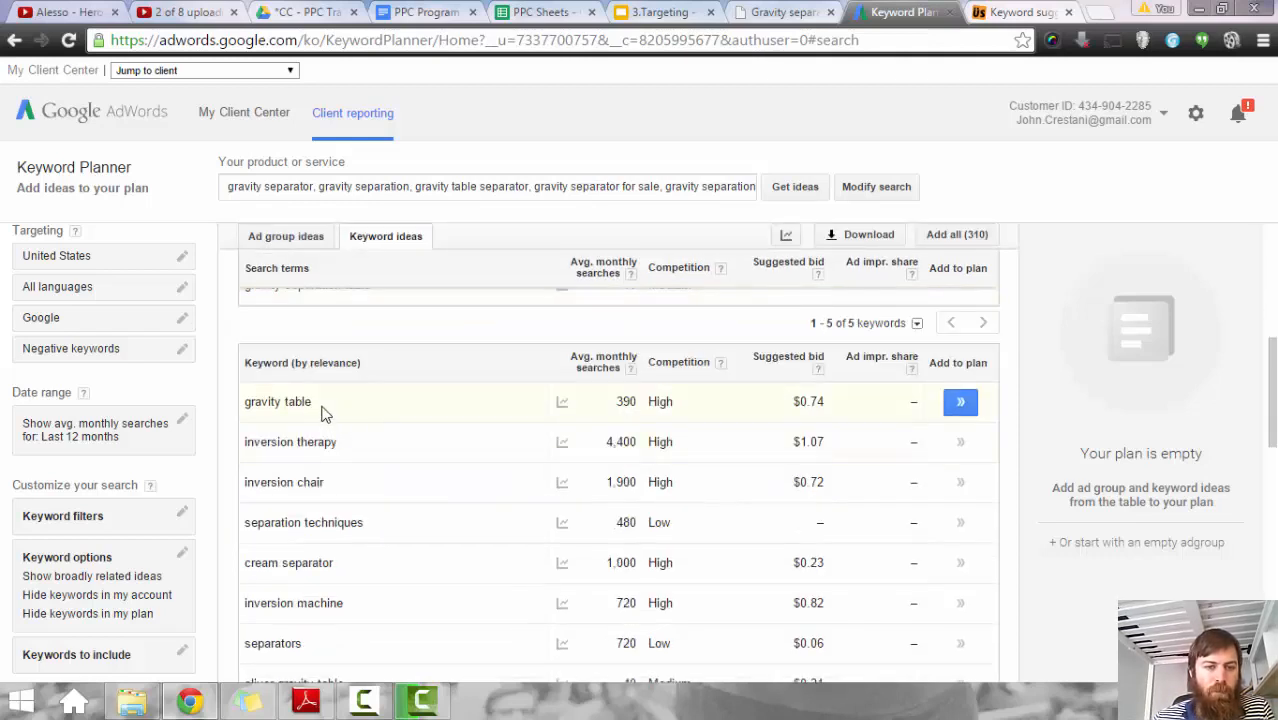
drag(297, 401, 253, 407)
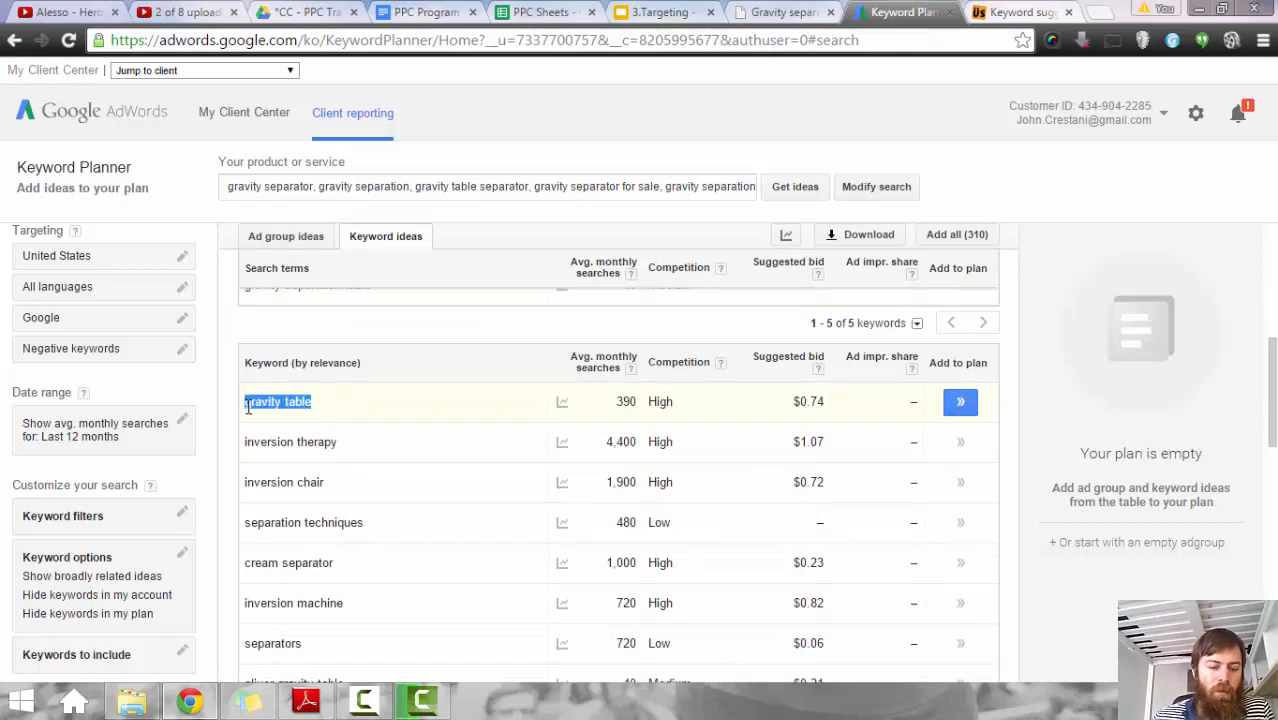
key(ctrl+c)
key(ctrl+t)
key(ctrl+v)
key(Return)
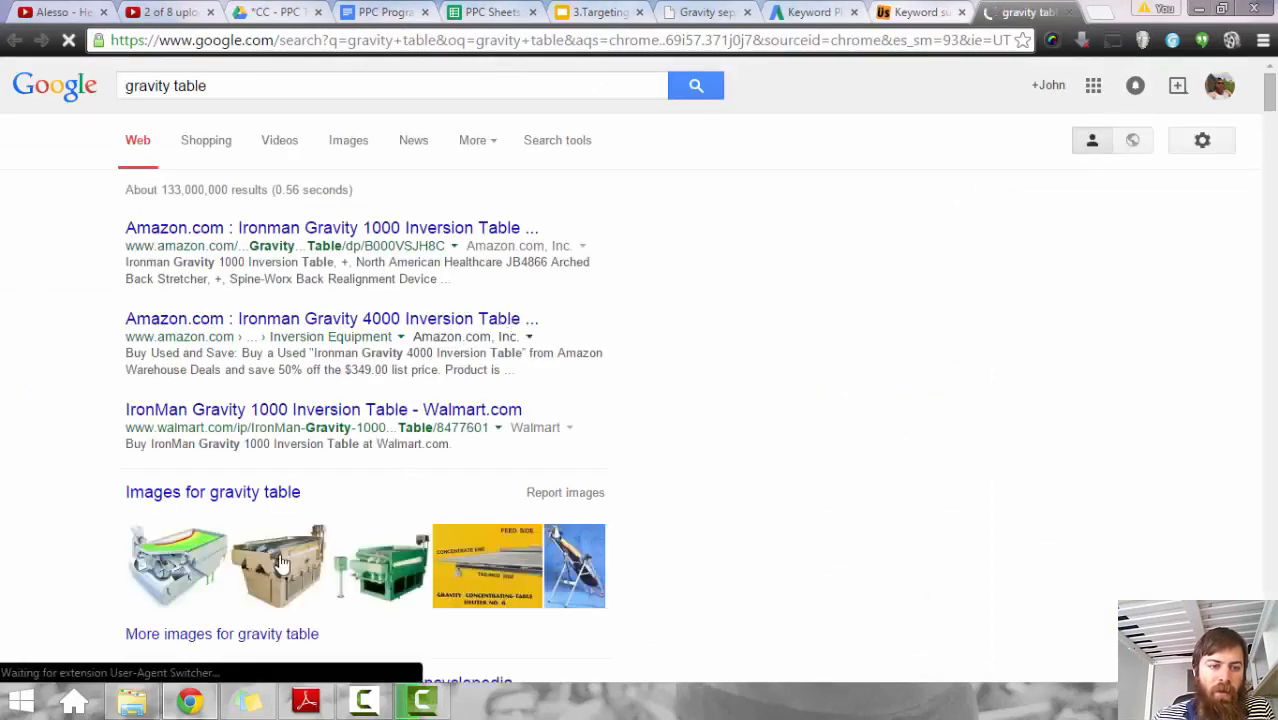
Step: Return to Keyword Planner and append gravity table to the product or service search terms
click(810, 12)
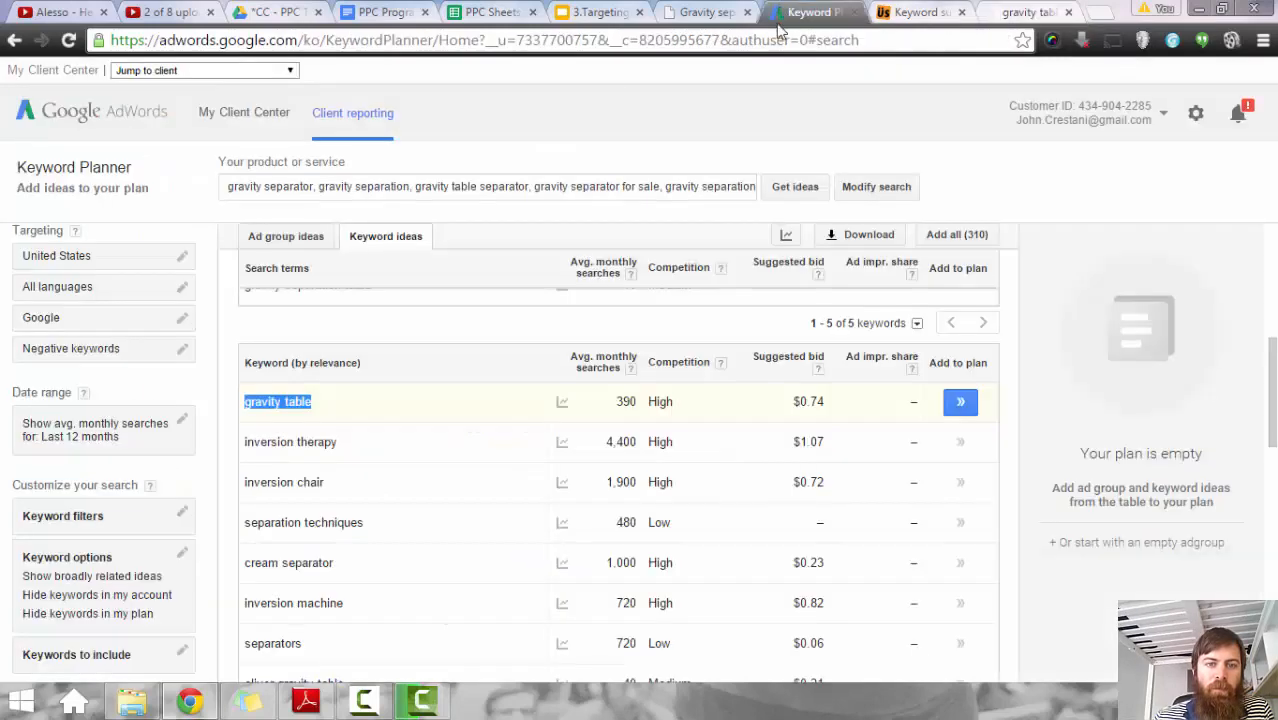
click(732, 200)
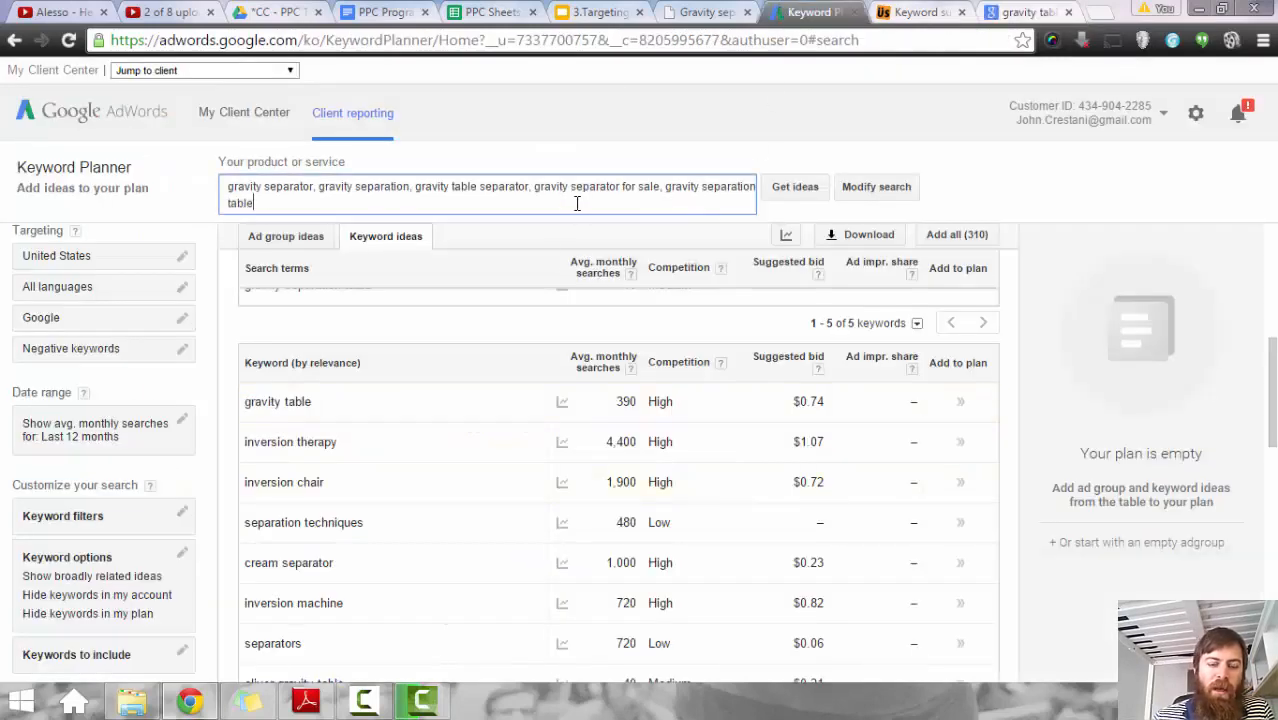
text(,)
key(ctrl+v)
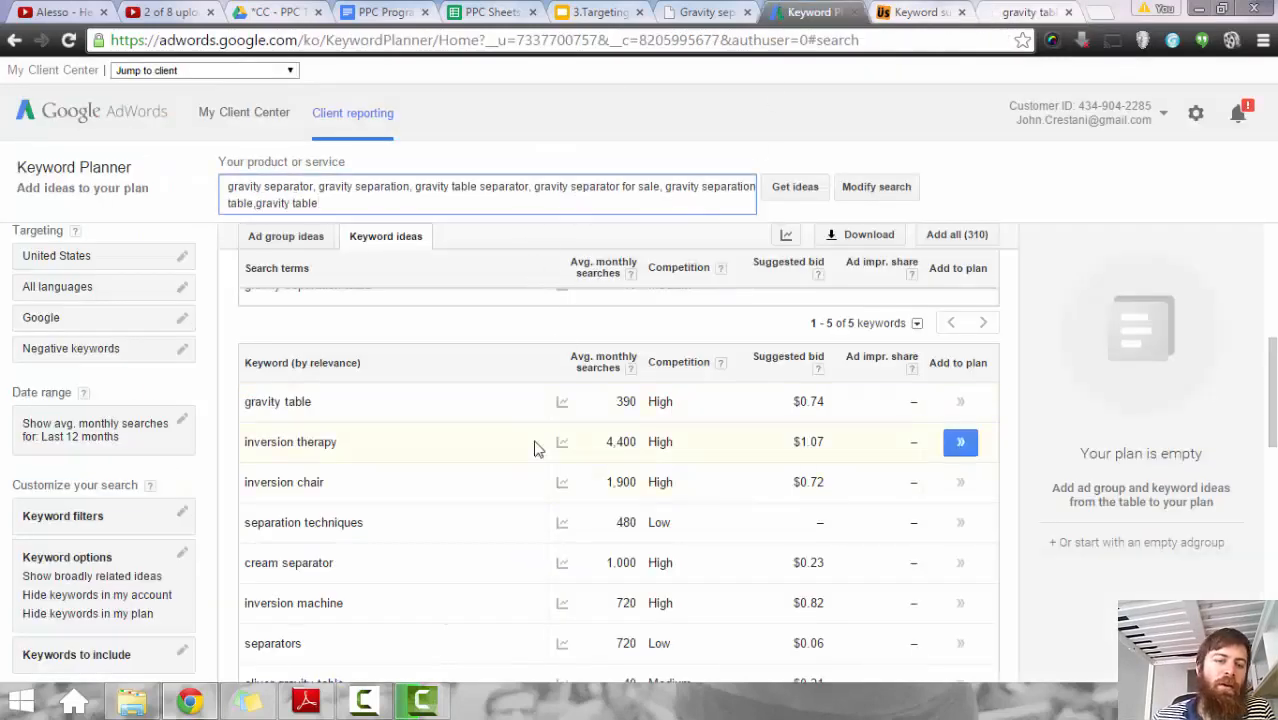
Step: Check the suggested bid for gravity table separator and look through the keyword ideas as far as oliver gravity table
click(234, 338)
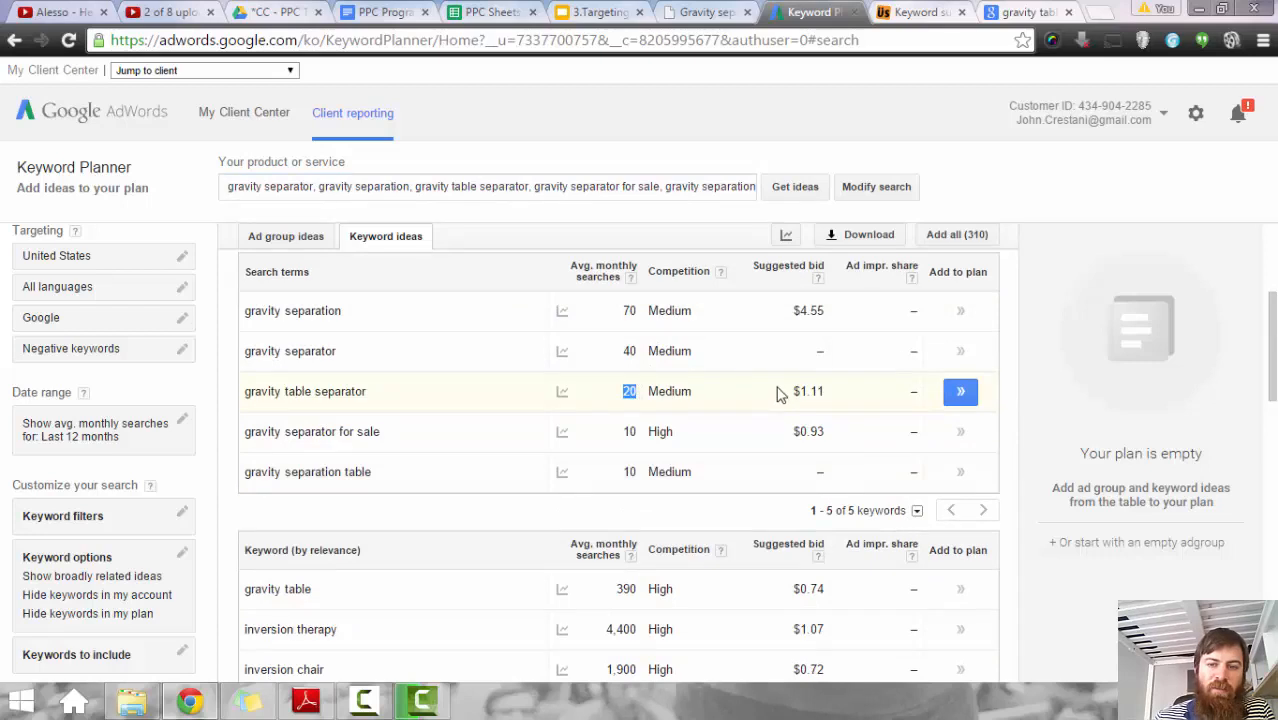
drag(779, 393, 820, 391)
click(240, 368)
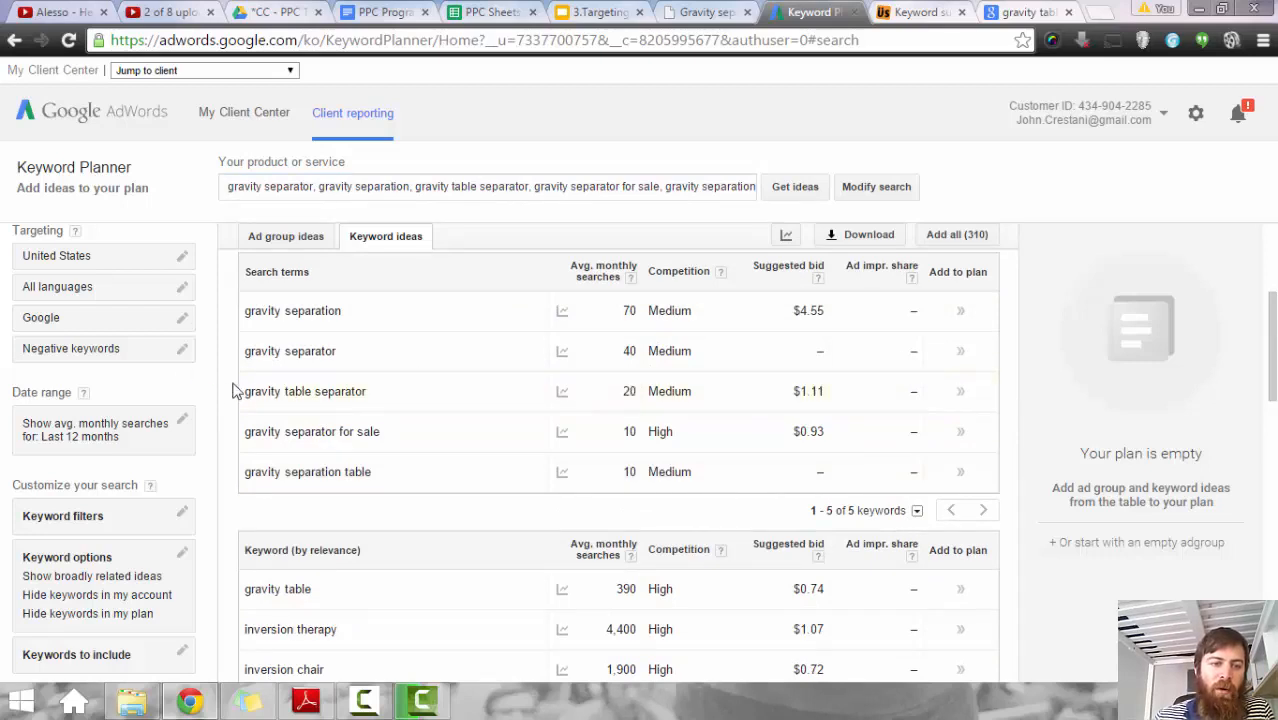
scroll(353, 405, down, 3)
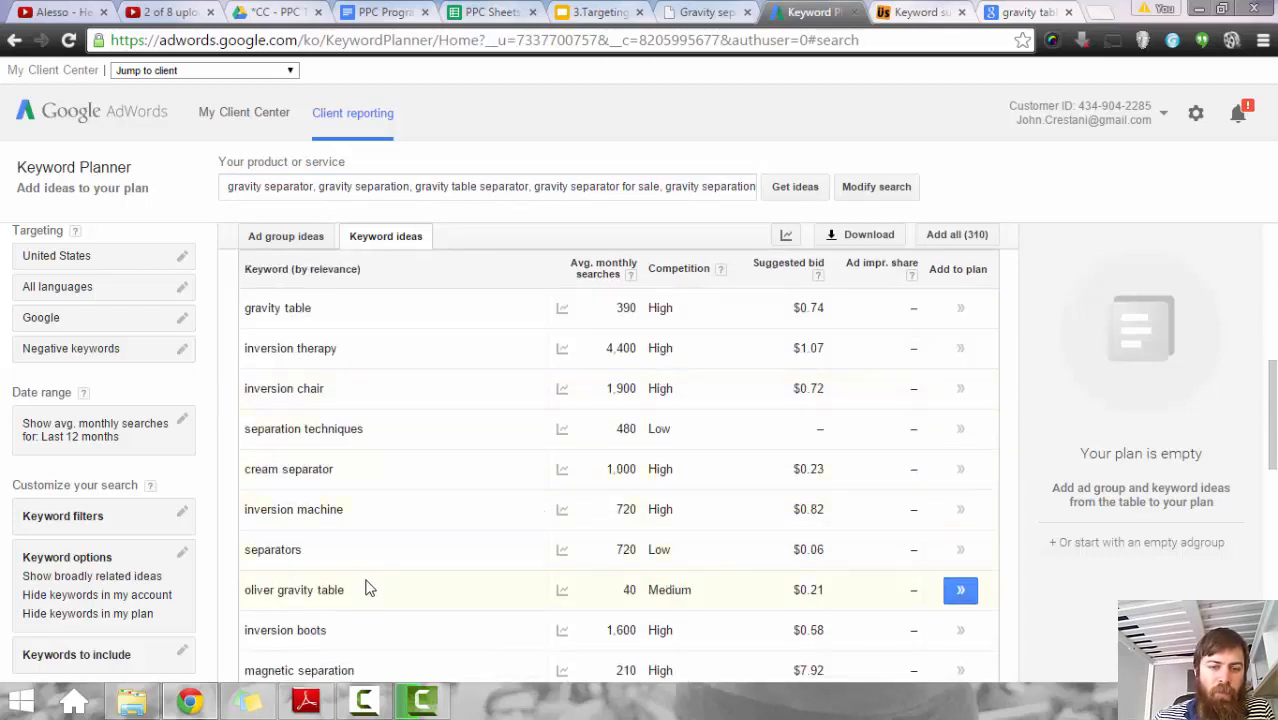
drag(356, 593, 242, 592)
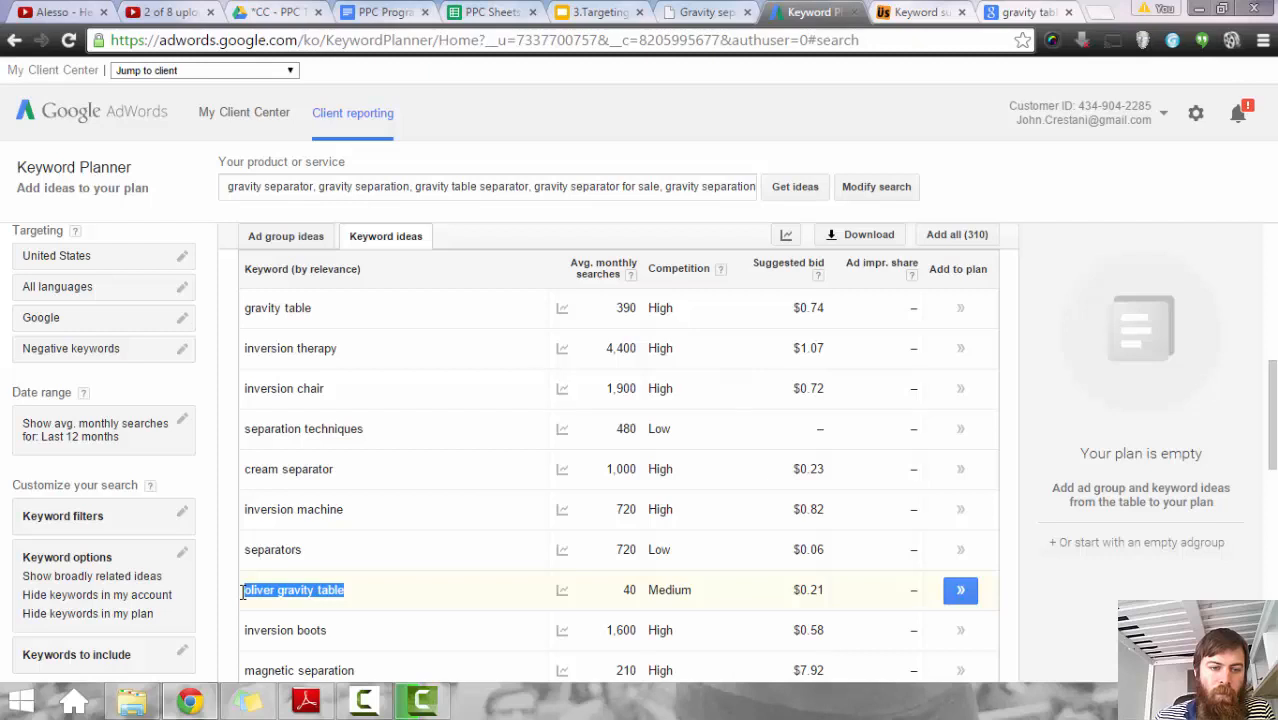
Step: Append oliver gravity table to the product or service search terms, separated by a comma
click(582, 196)
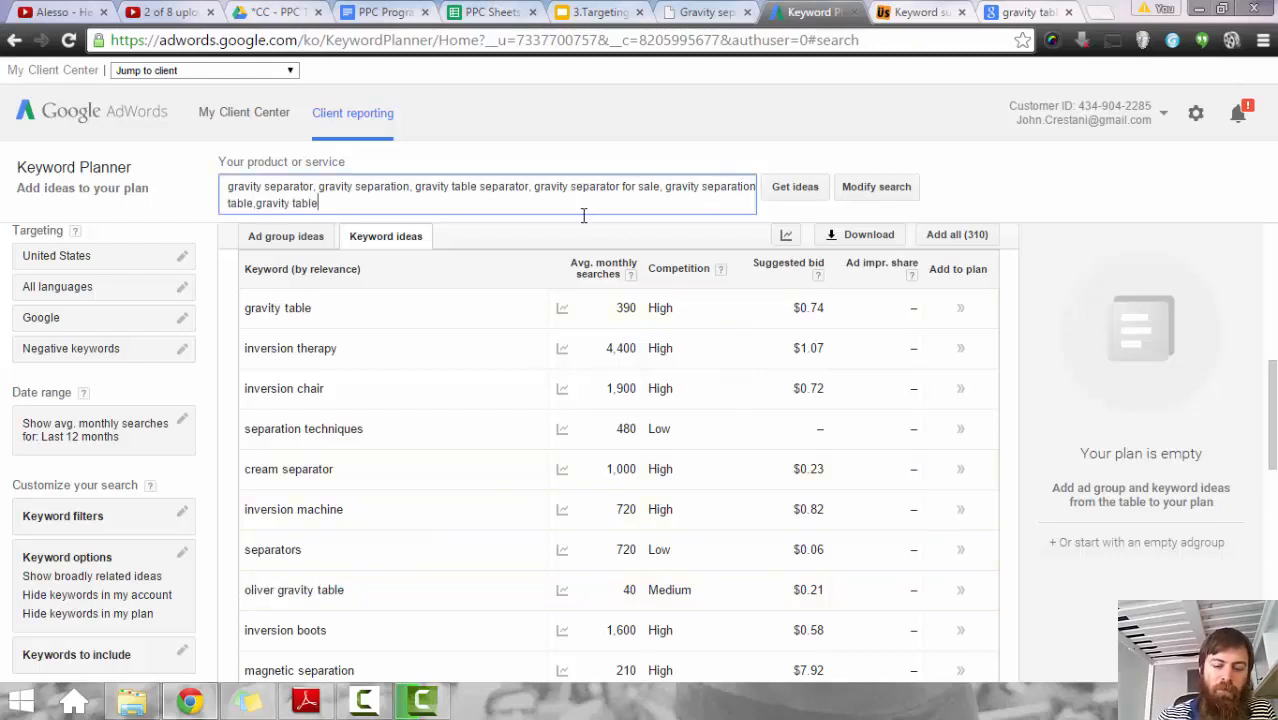
text(,)
key(ctrl+v)
click(222, 511)
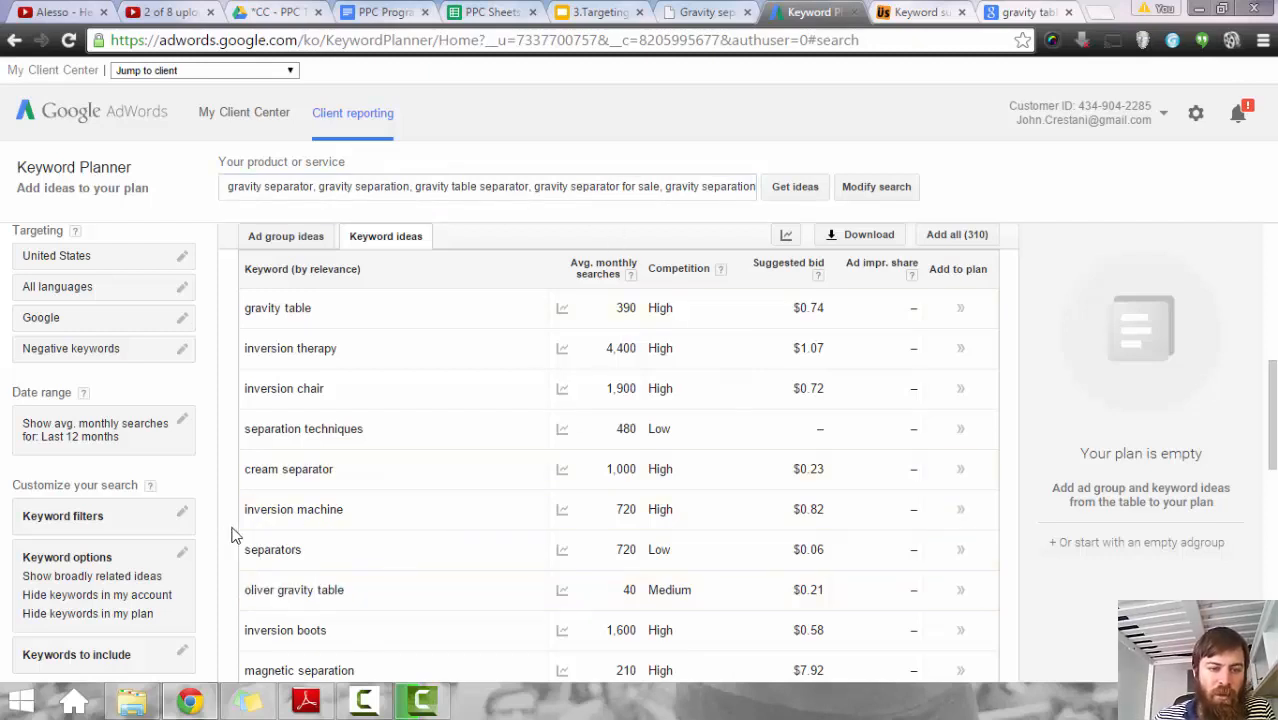
Step: Copy the keyword idea gravity inversion system, search Google for it in a new browser tab, and compare the gravity table results
scroll(231, 535, down, 5)
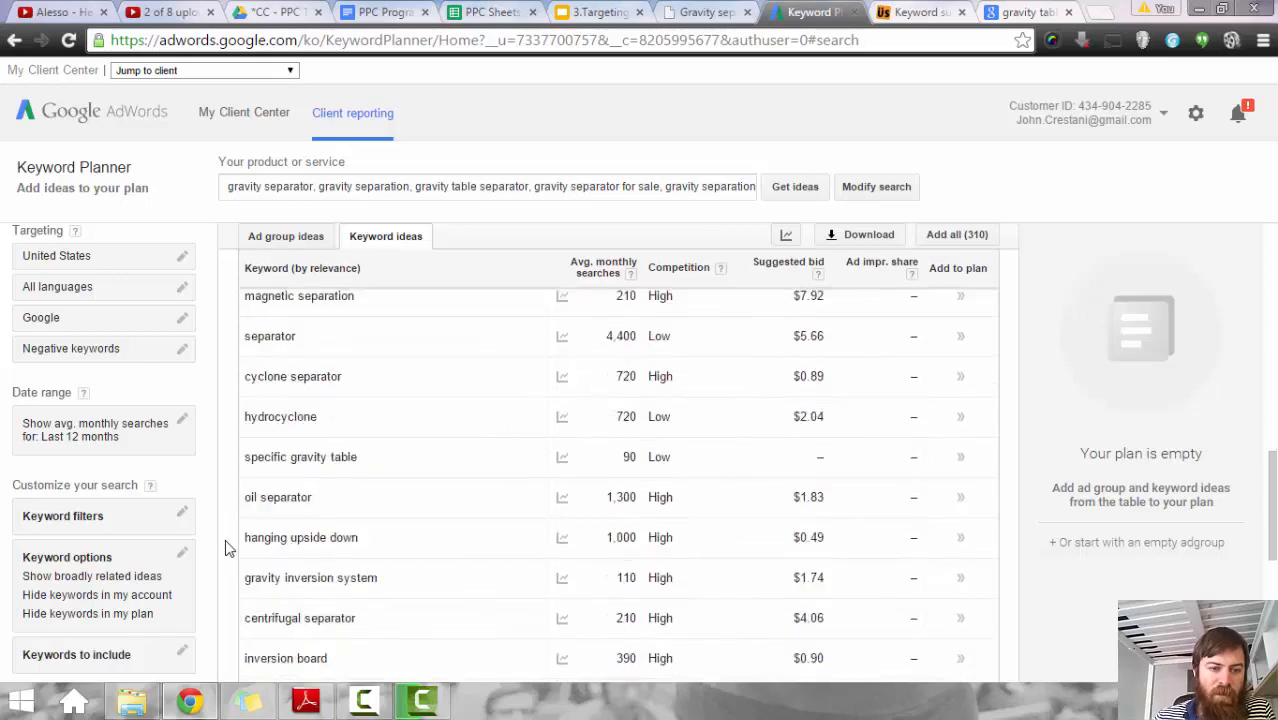
drag(390, 580, 247, 578)
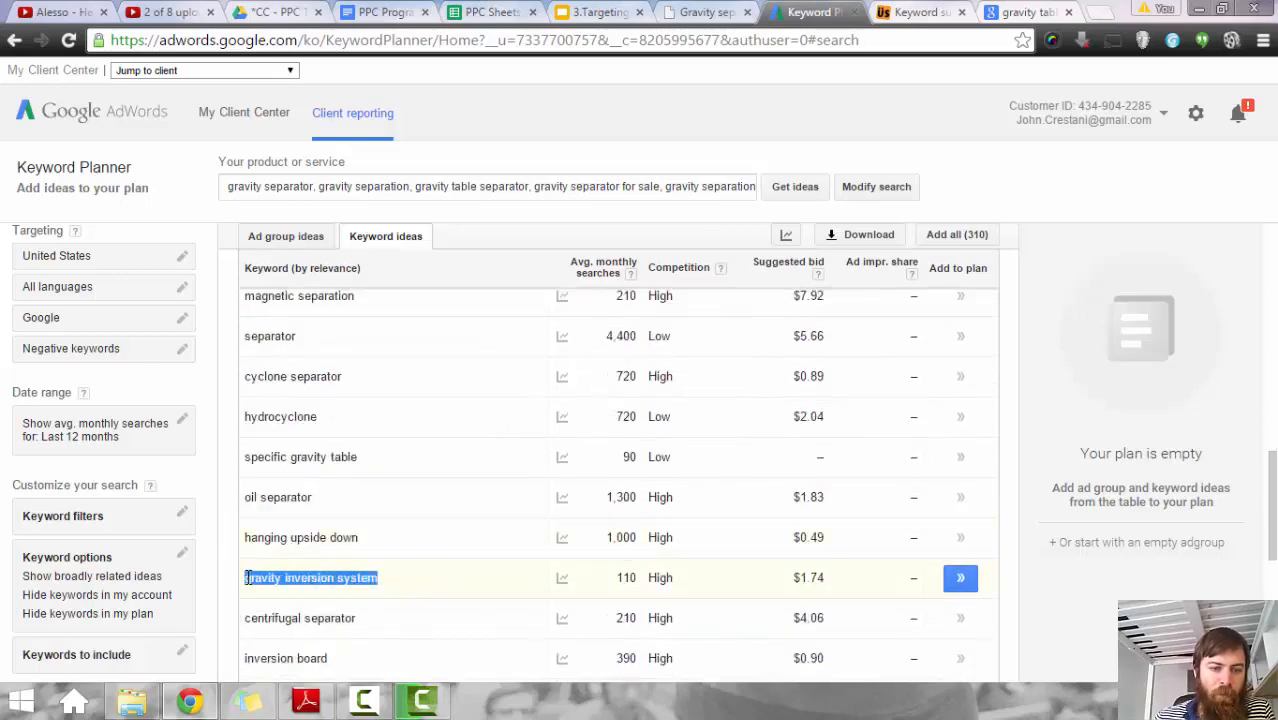
click(1084, 10)
key(ctrl+v)
key(Return)
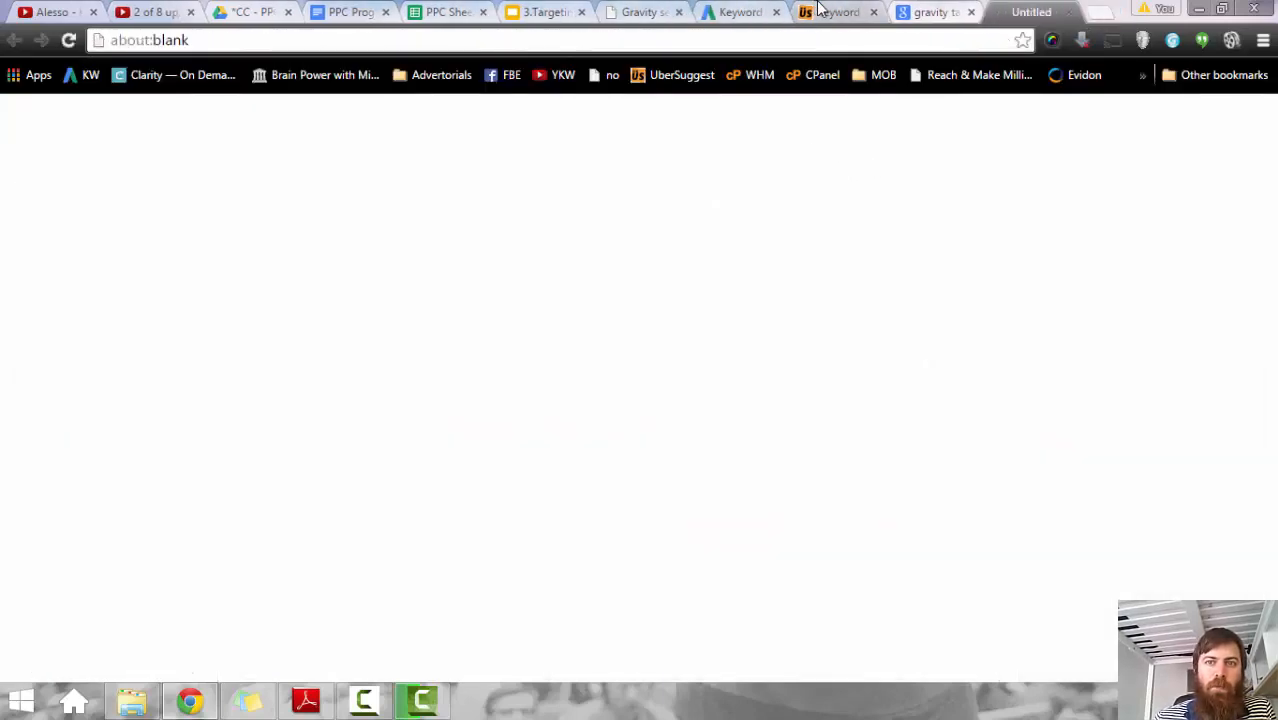
click(818, 8)
click(1022, 10)
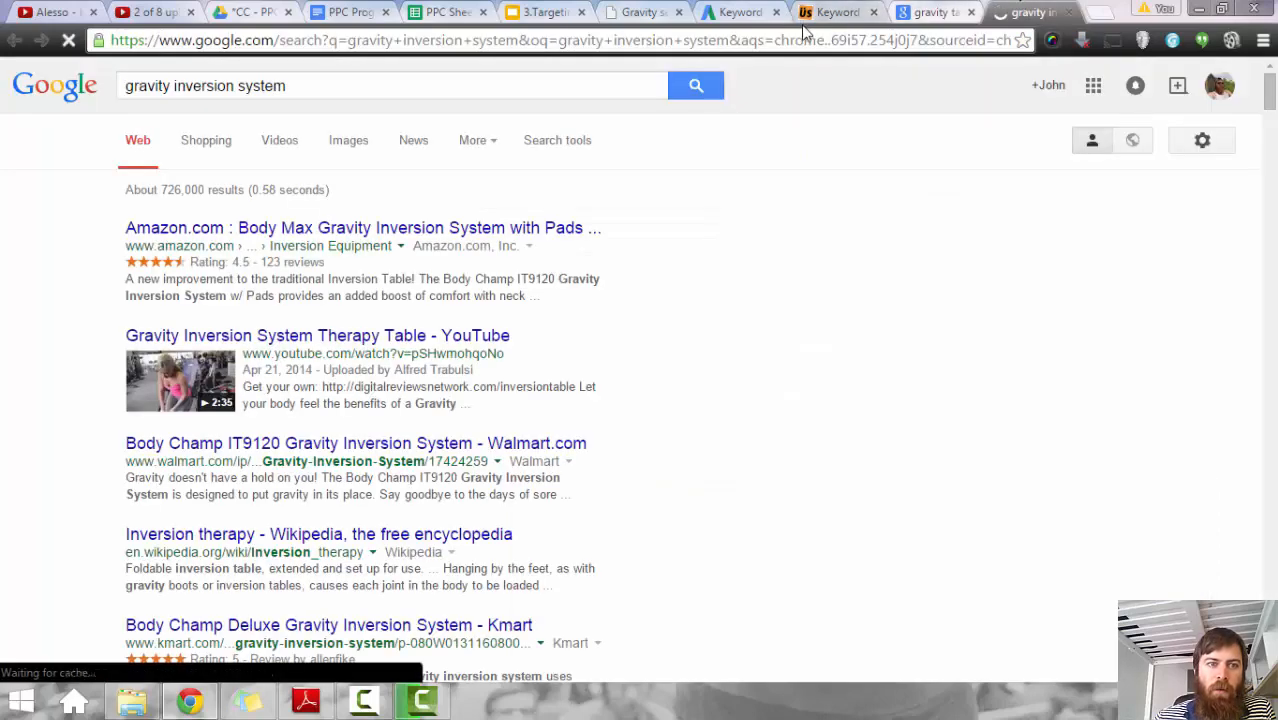
click(940, 10)
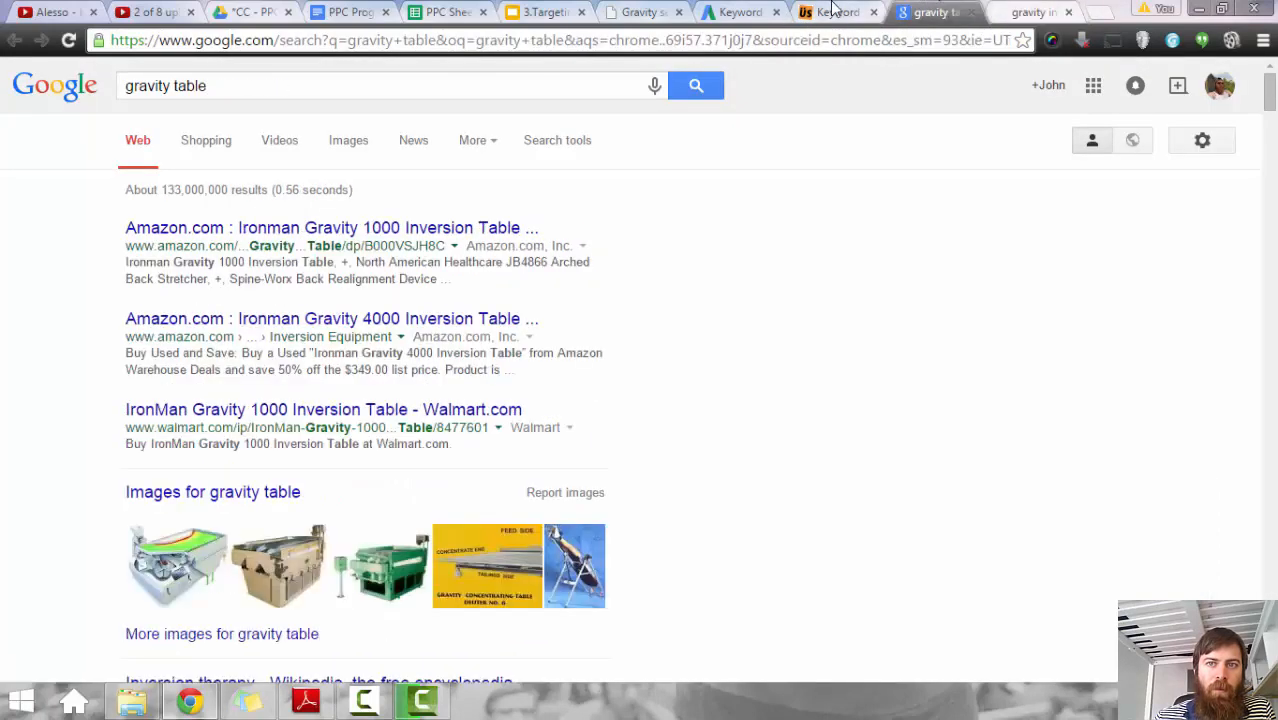
Step: Switch to Ubersuggest and look through the gravity separator suggestions as far as the letter m
click(837, 11)
drag(649, 267, 502, 268)
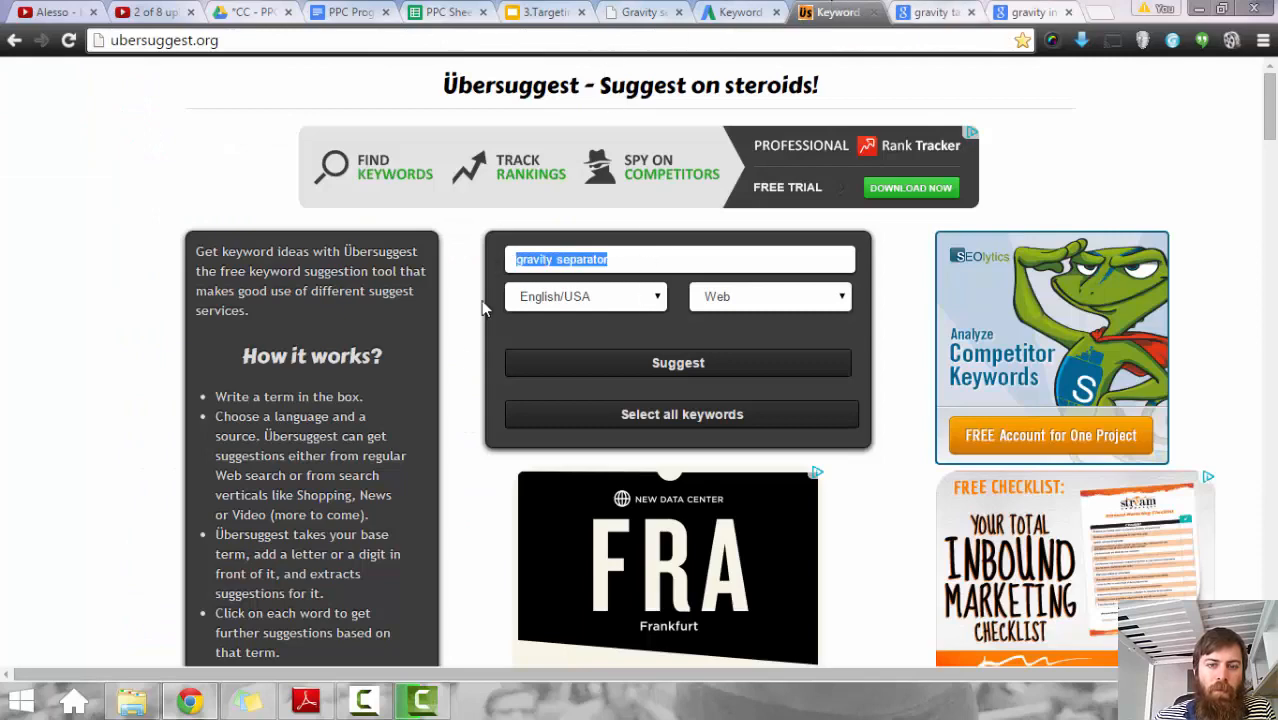
click(484, 310)
scroll(468, 388, down, 5)
scroll(468, 393, down, 3)
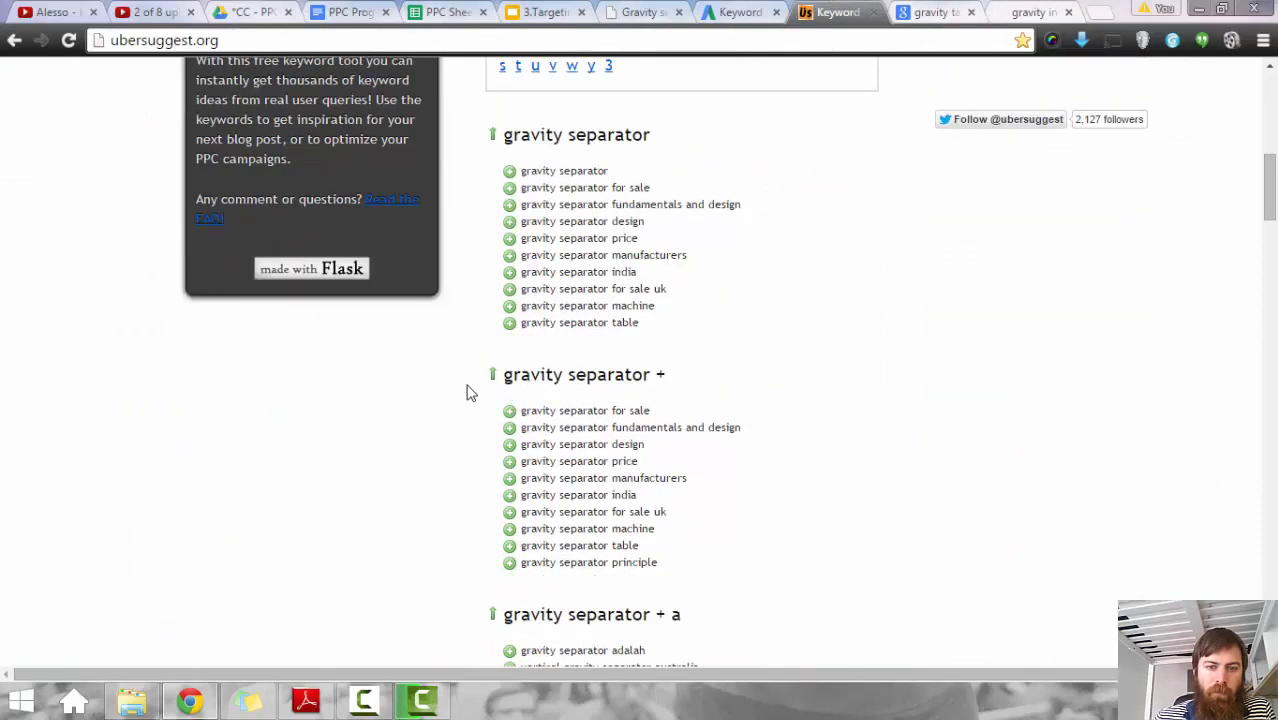
scroll(470, 392, down, 9)
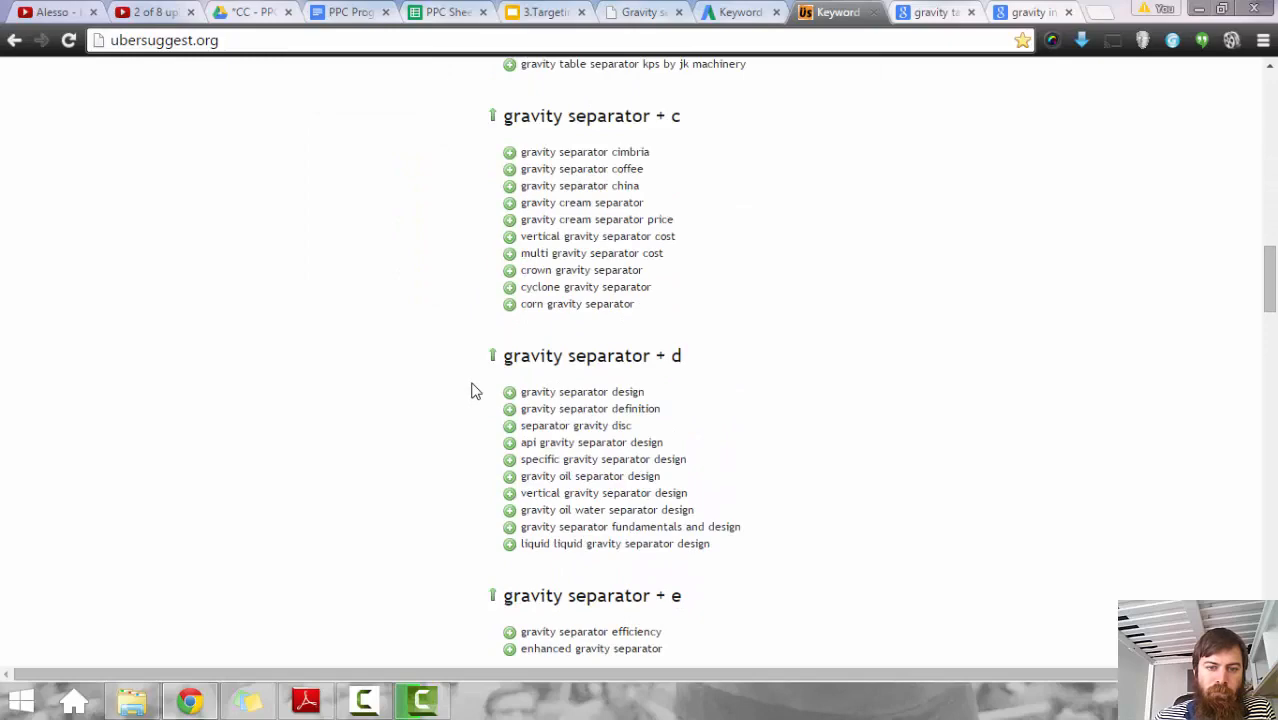
scroll(475, 391, down, 13)
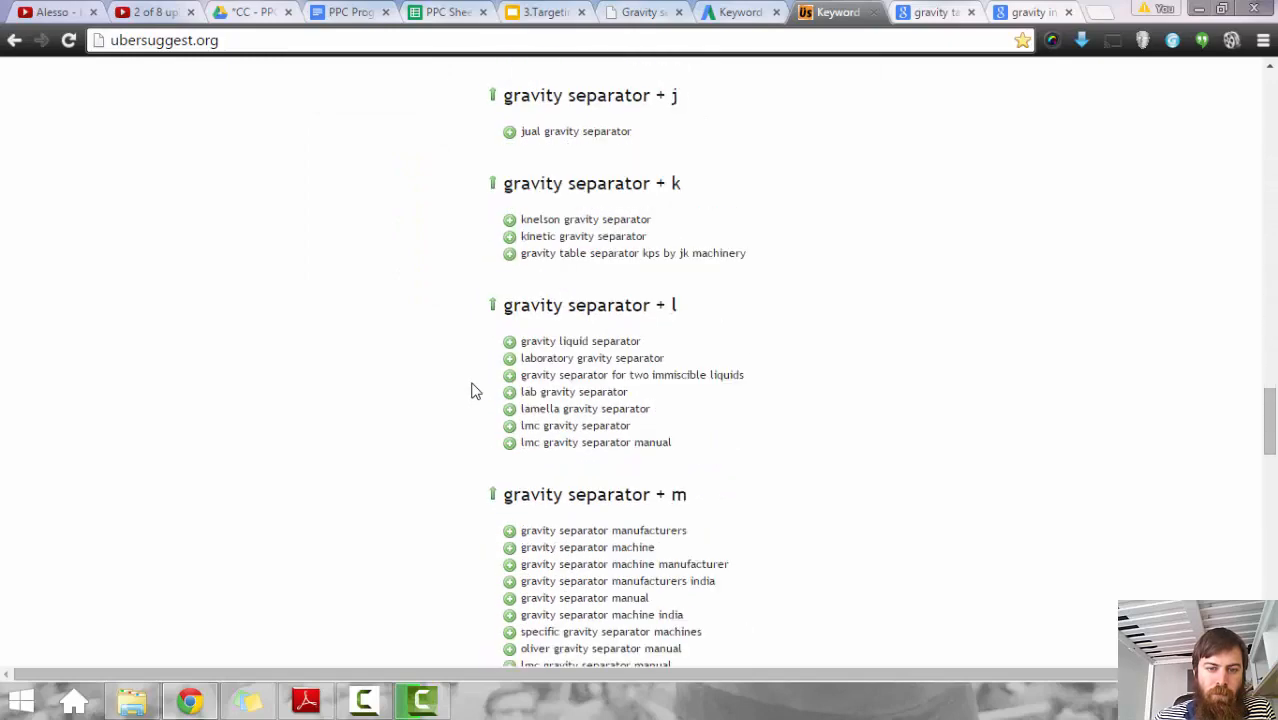
scroll(475, 391, down, 1)
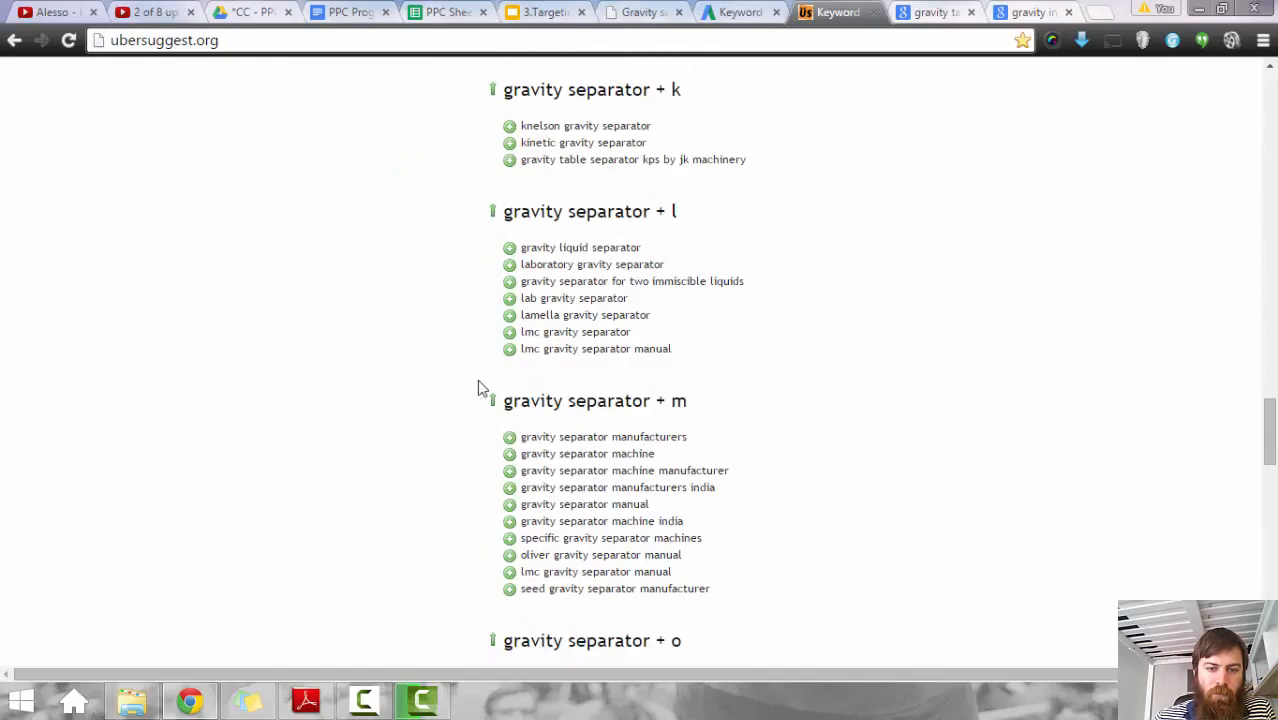
Step: Return to Keyword Planner and append gravity inversion system to the product or service search terms
click(750, 14)
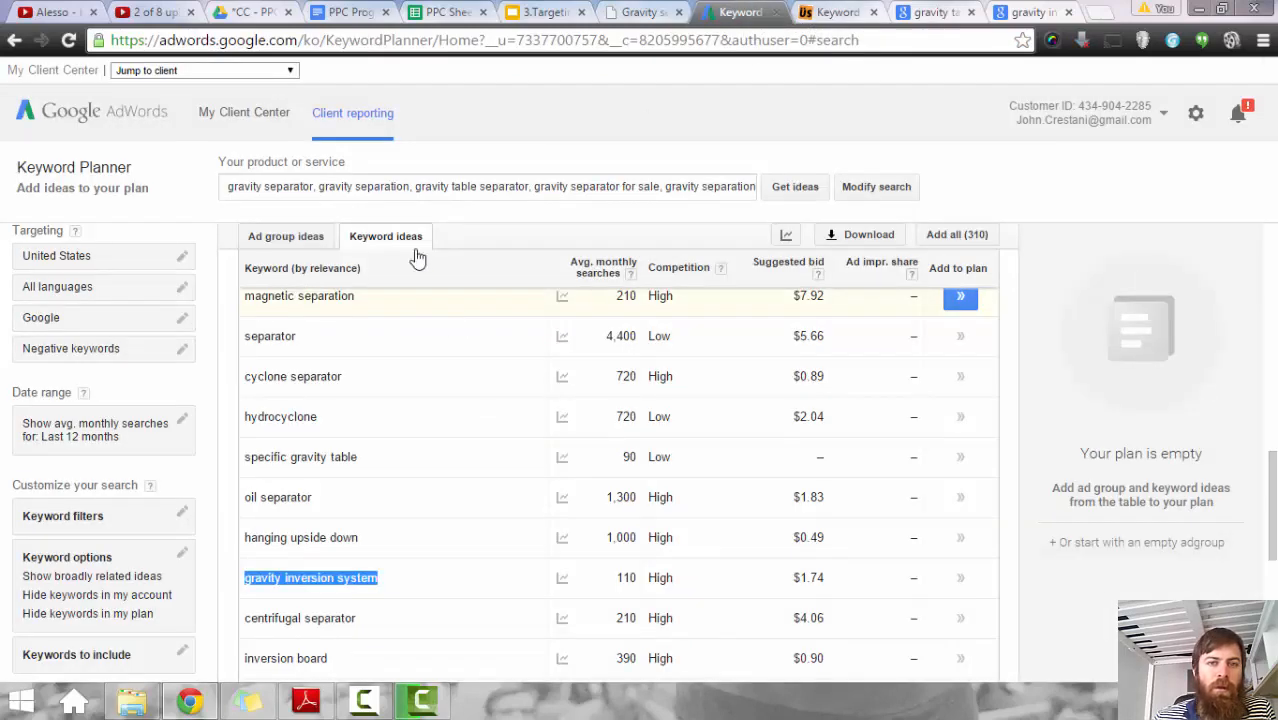
click(676, 186)
text(,gravity table,oliver gravity table)
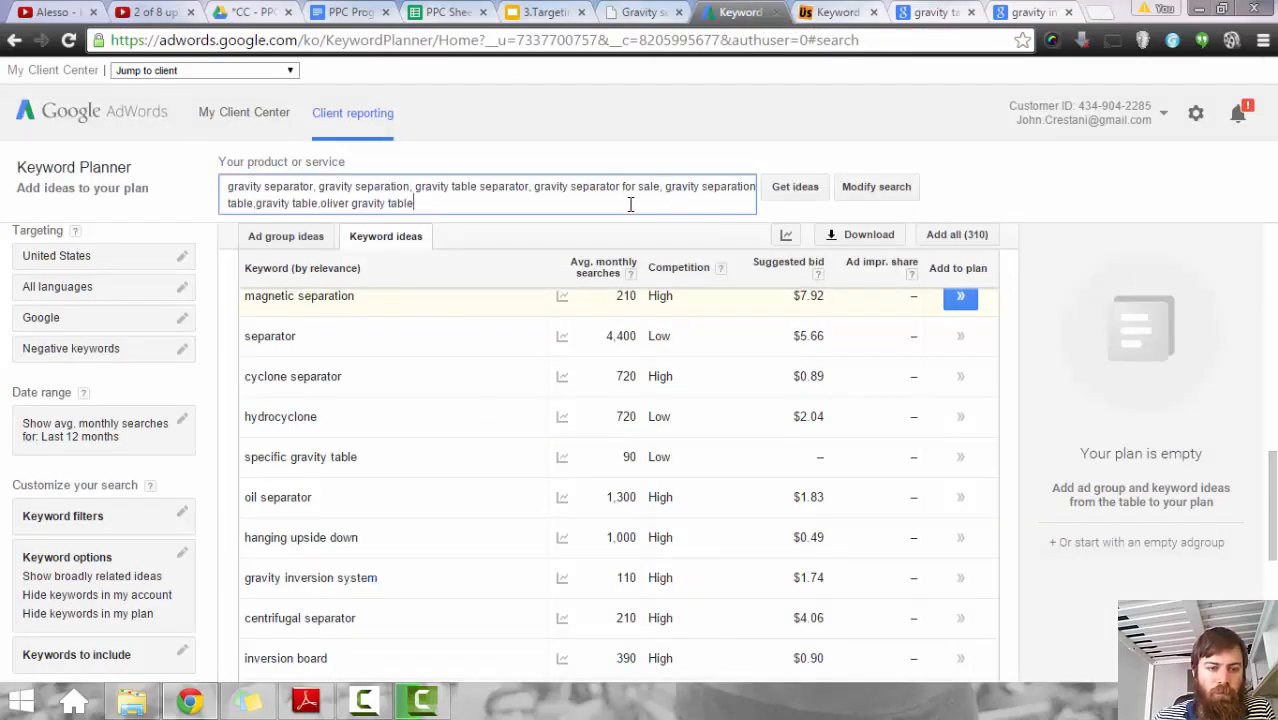
text(,gravity inversion system)
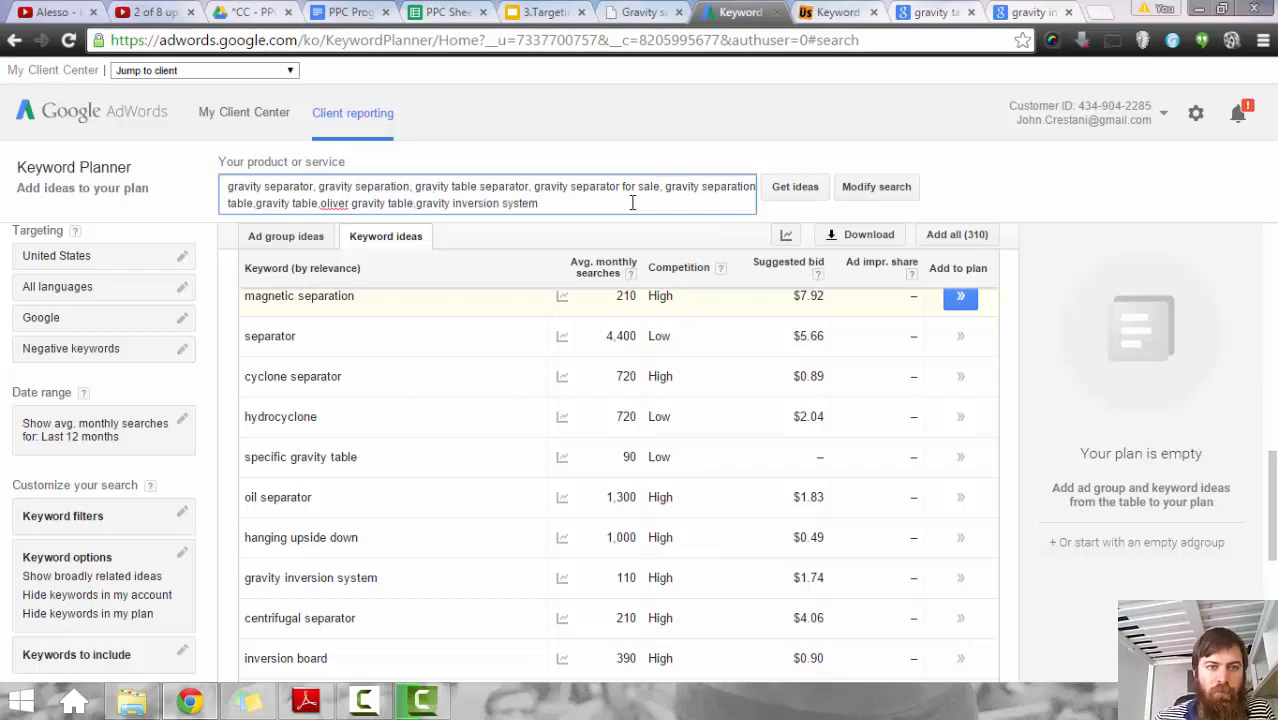
Step: Add the keyword idea oliver gravity separator to the product or service search terms and get new ideas for the extended list
scroll(448, 377, down, 2)
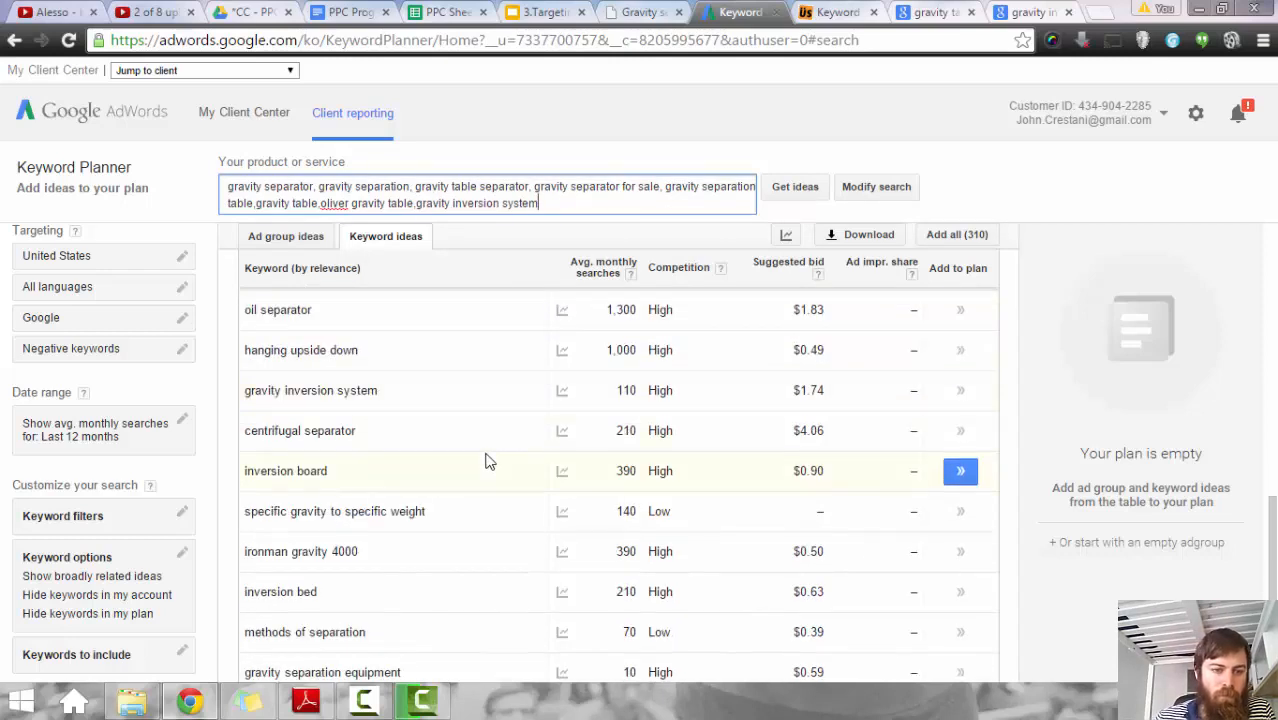
scroll(487, 460, down, 2)
scroll(490, 458, down, 2)
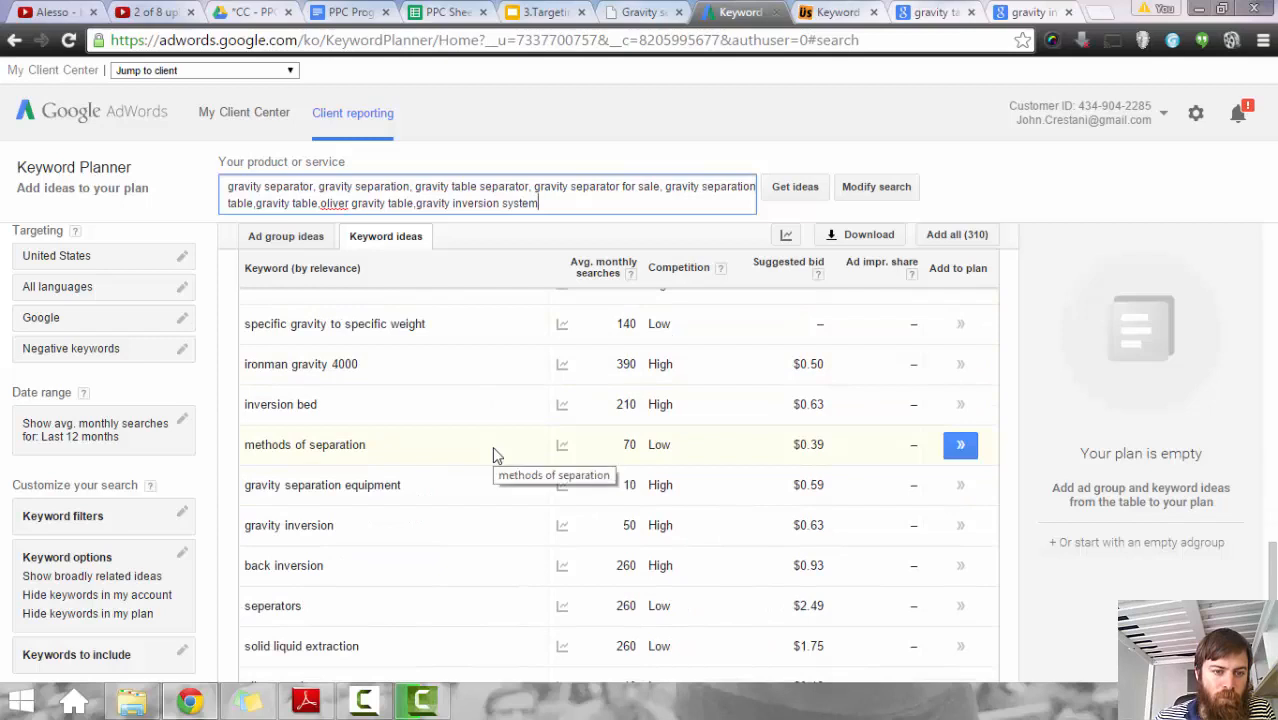
scroll(492, 446, down, 2)
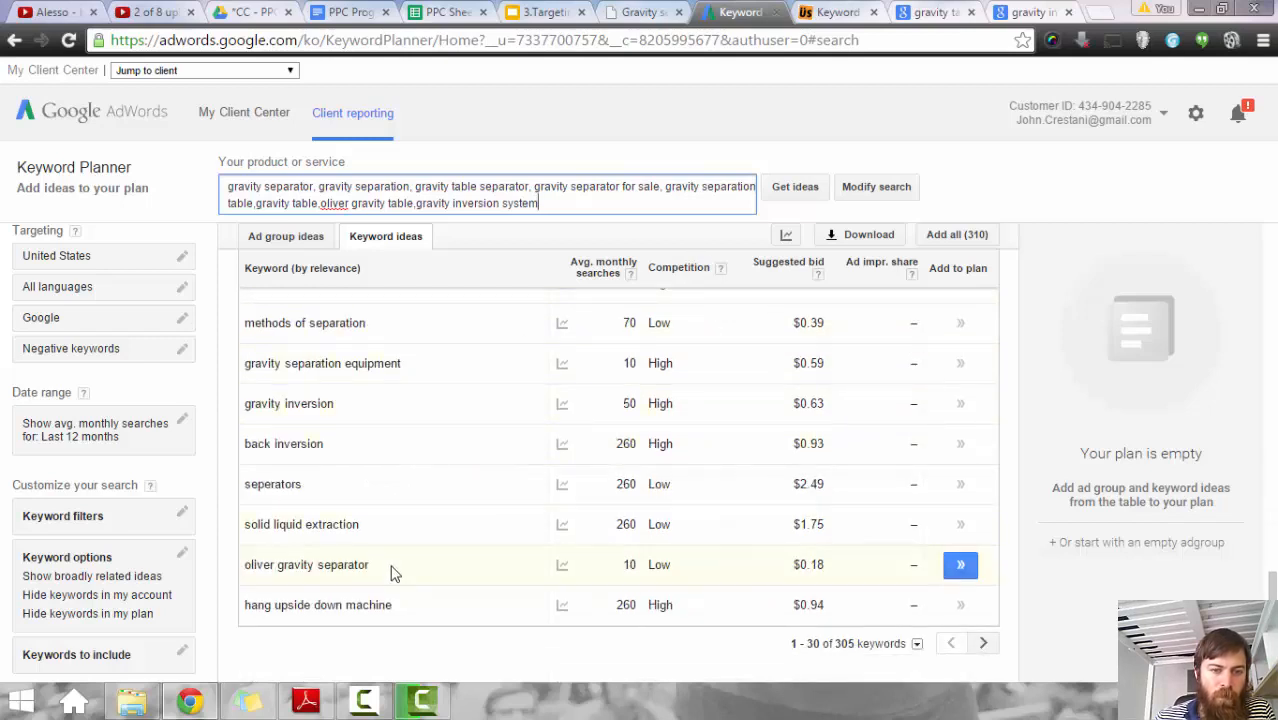
drag(390, 570, 243, 565)
key(ctrl+c)
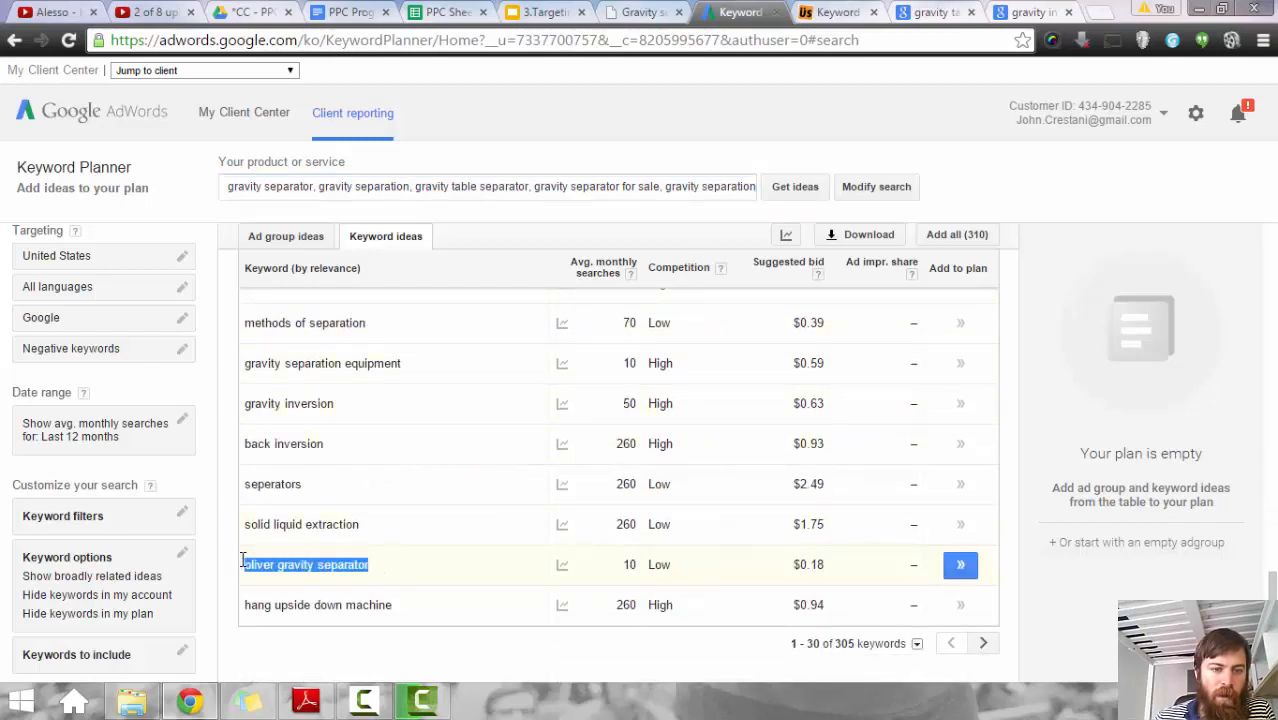
click(575, 190)
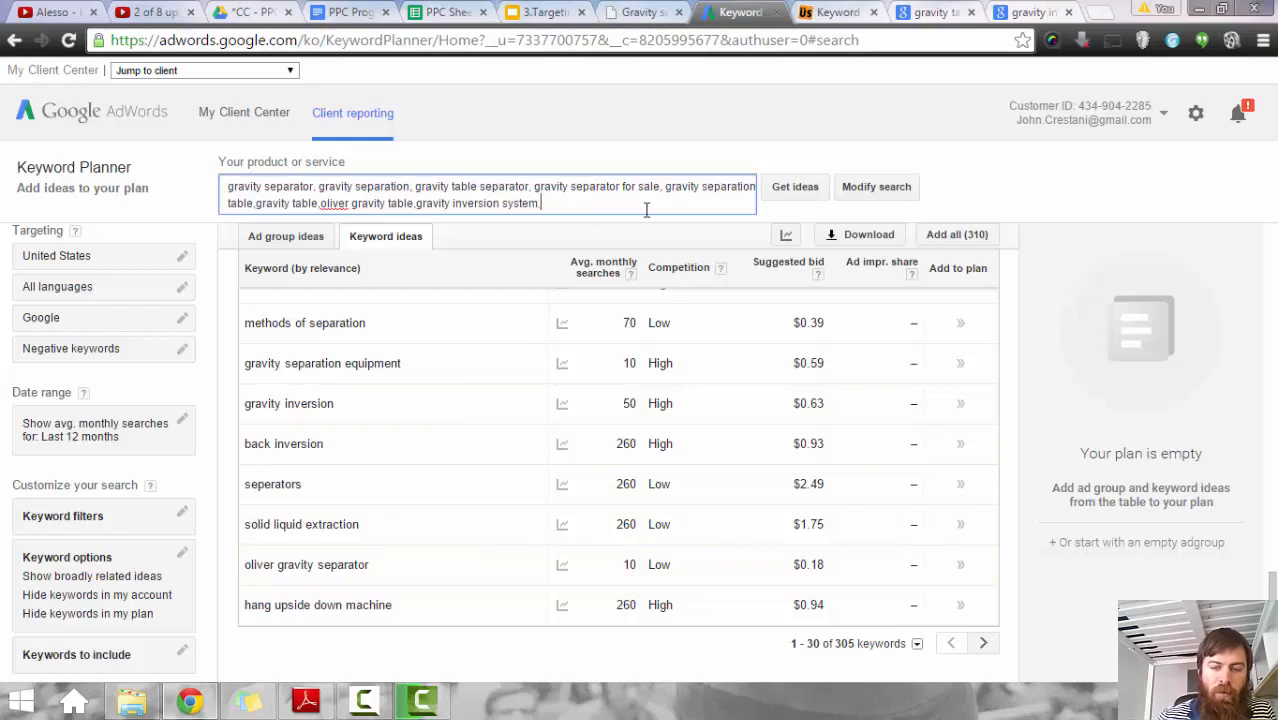
key(ctrl+v)
click(812, 186)
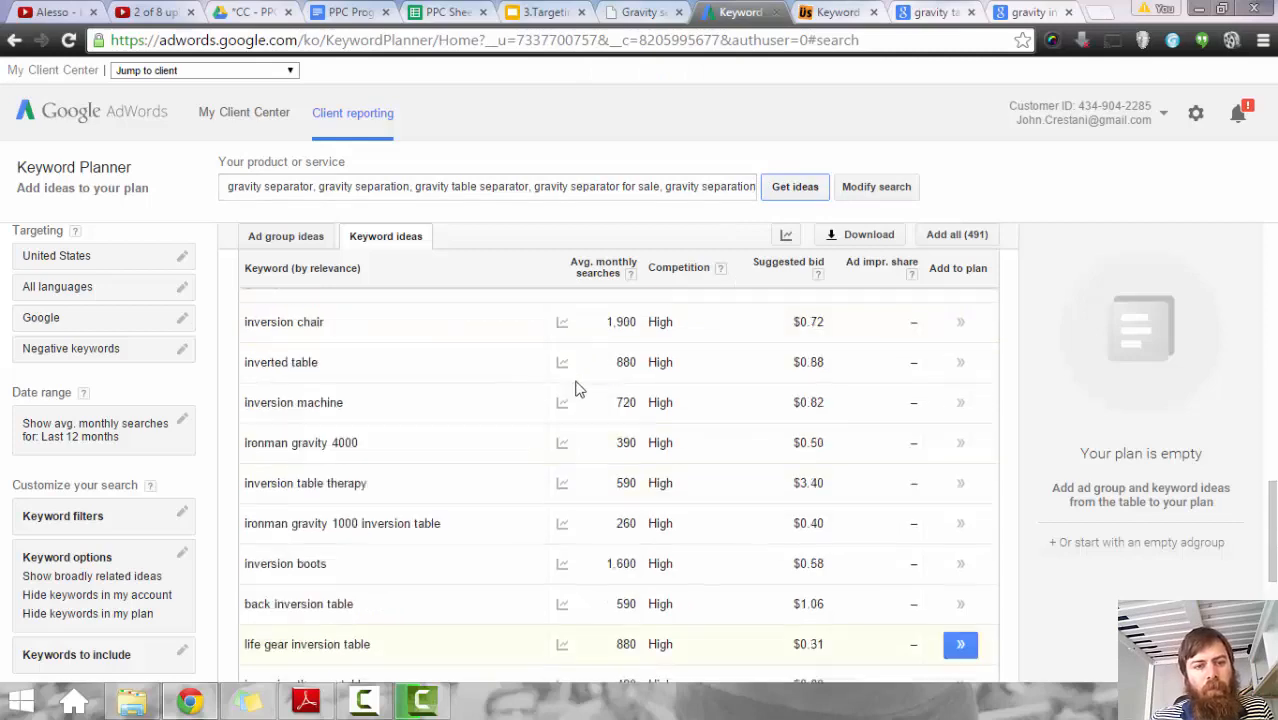
Step: Review the entered search terms and copy the complete product or service list from the search settings without modifying the search
scroll(580, 390, up, 10)
scroll(662, 416, down, 4)
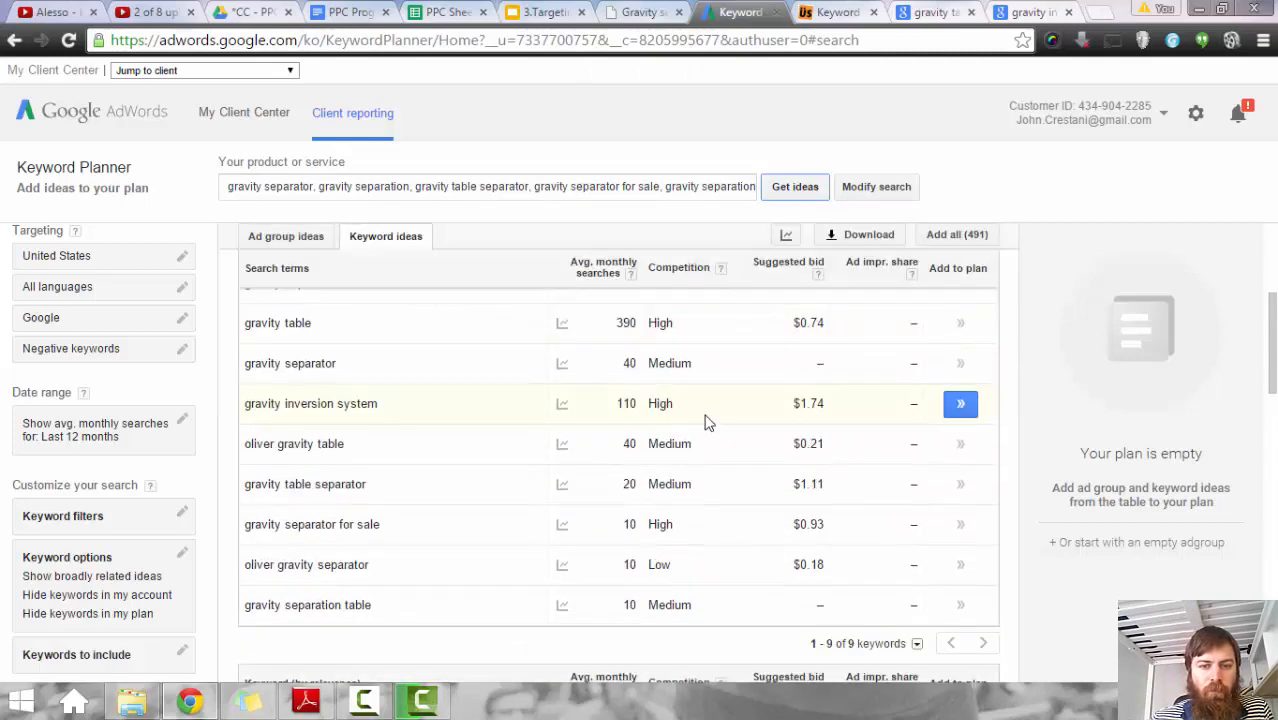
click(870, 188)
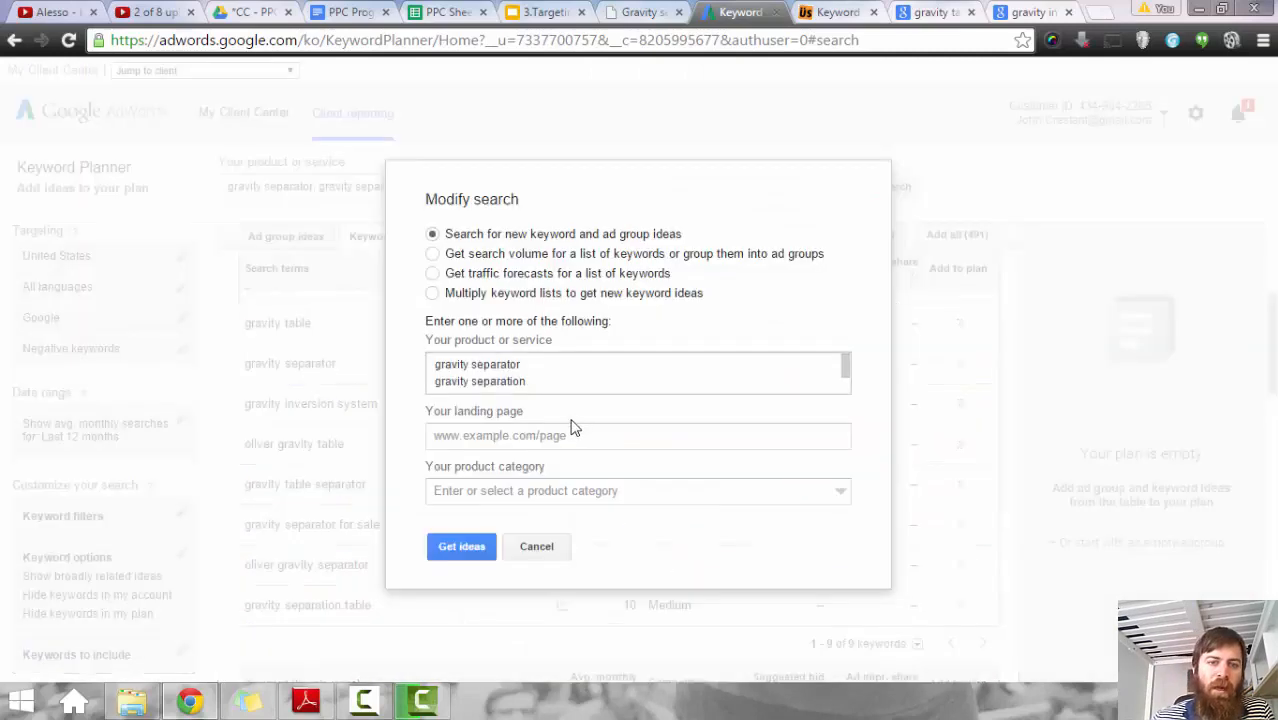
click(602, 388)
key(ctrl+a)
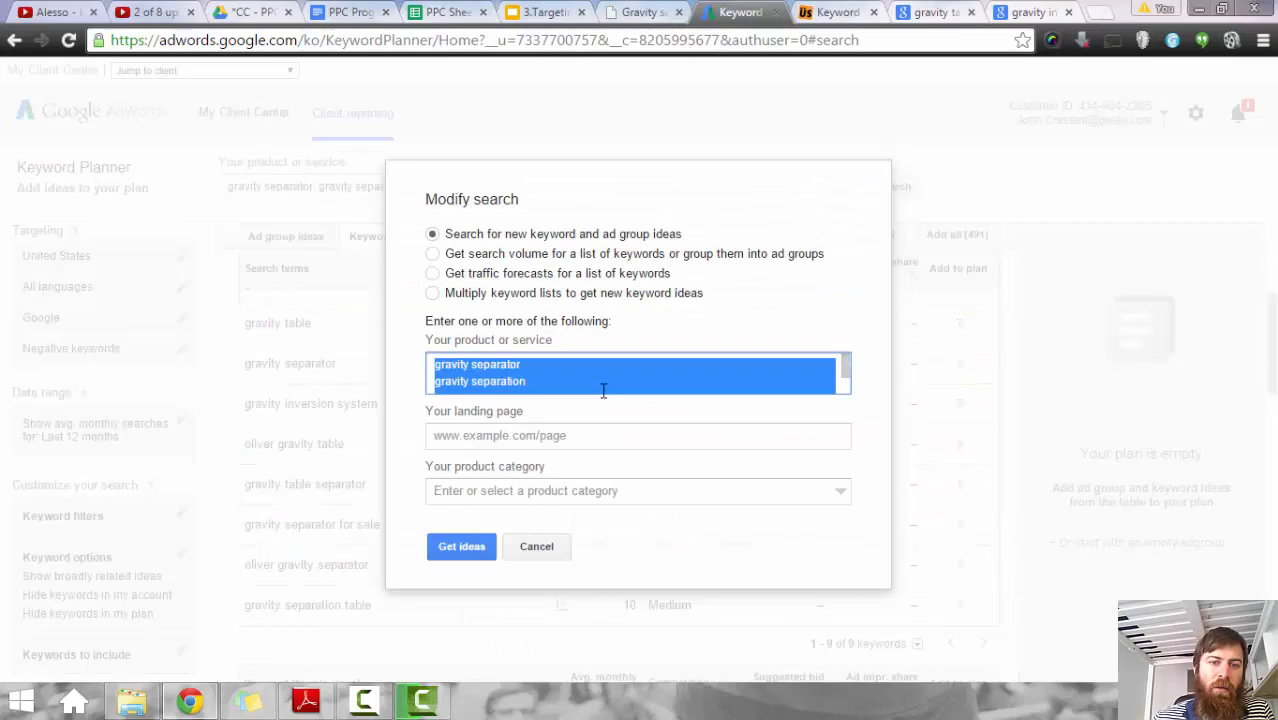
click(537, 549)
scroll(596, 440, up, 3)
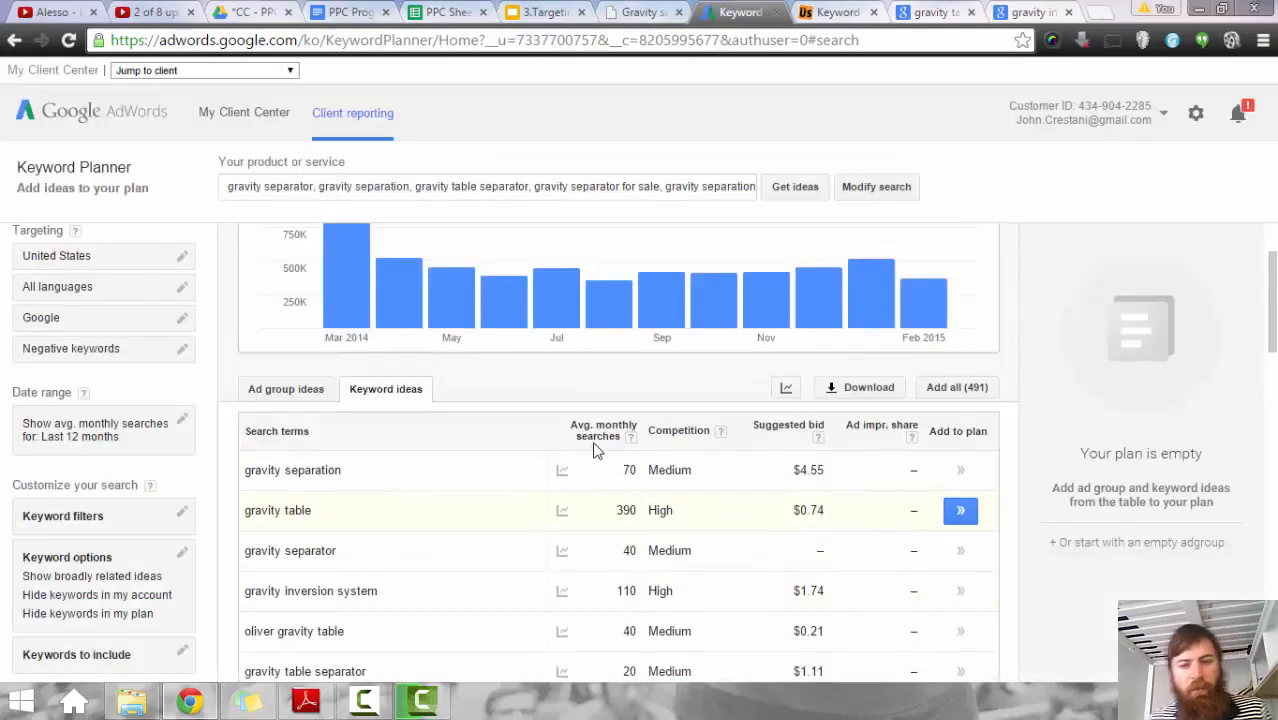
scroll(600, 400, up, 1)
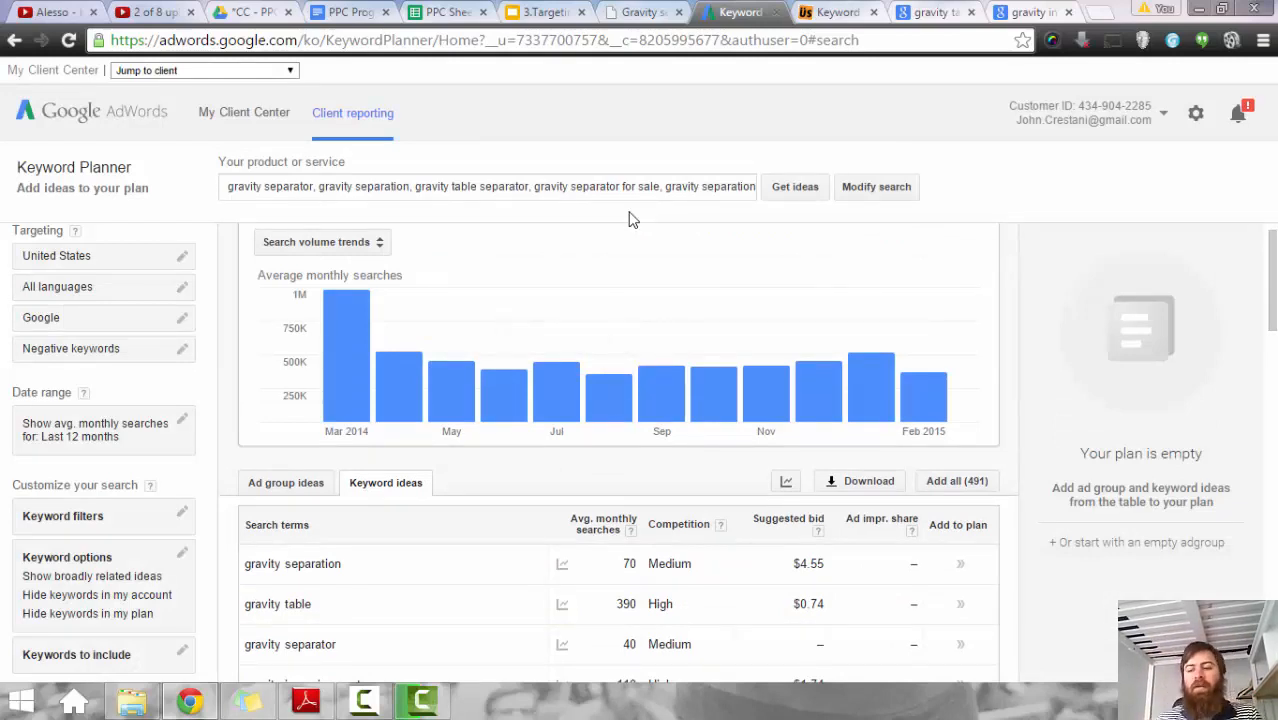
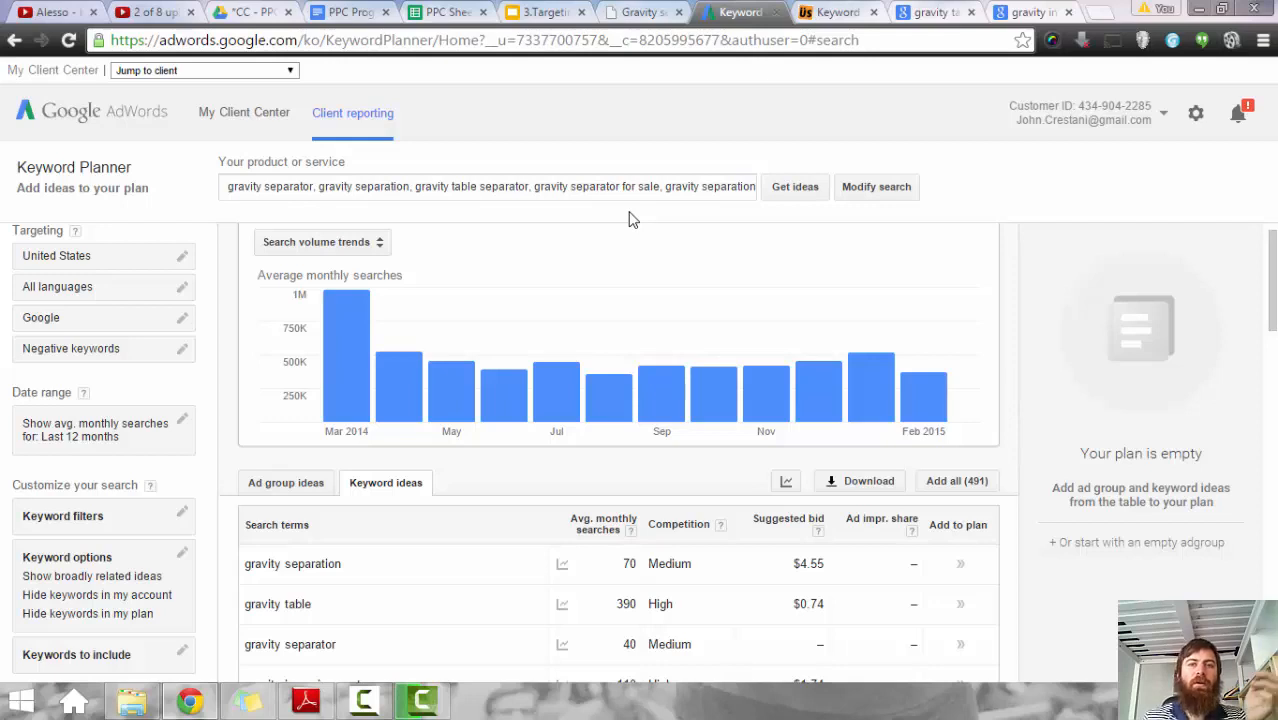
Step: Paste the copied gravity keywords into the OM Brand sheet from C14 down, for the OM - Generic campaign's Gravity Separator ad group
click(455, 13)
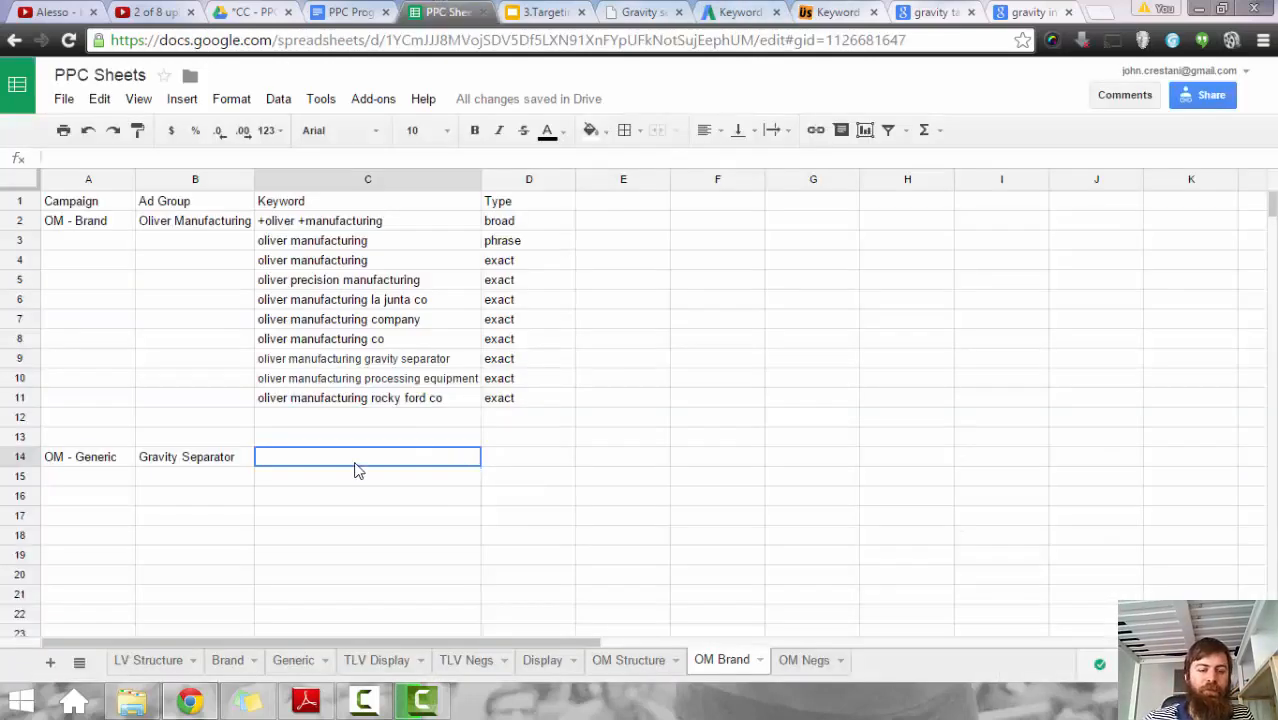
text(gravity separator gravity separation gravity table separator gravity separator for sale gravity separation table gravity table oliver gravity table gravity inversion system oliver gravity separator)
scroll(433, 470, down, 1)
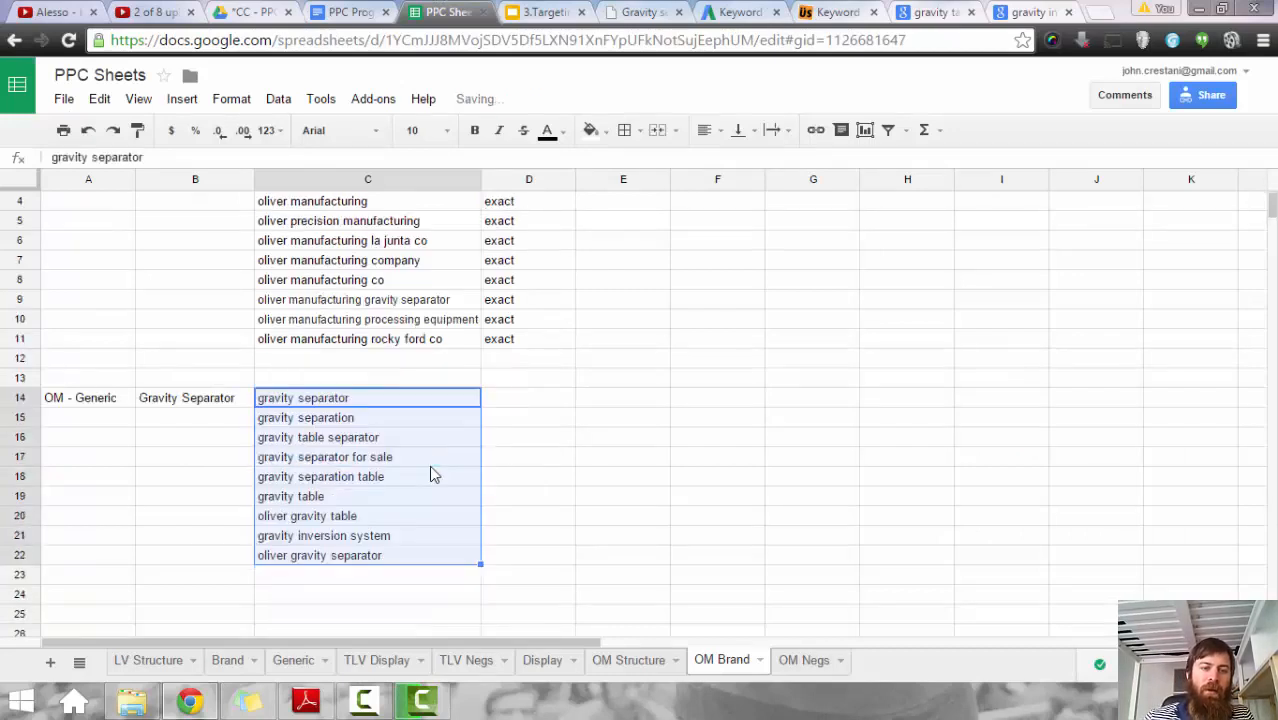
click(450, 406)
click(524, 402)
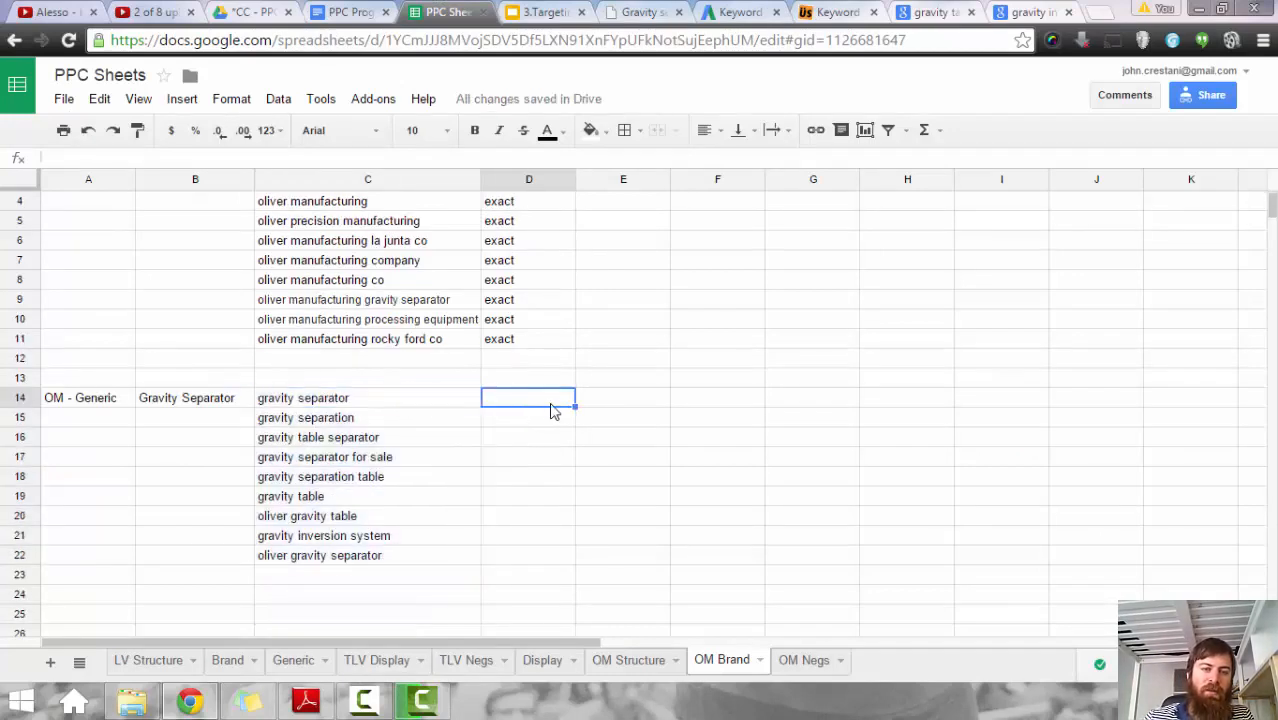
scroll(534, 403, up, 1)
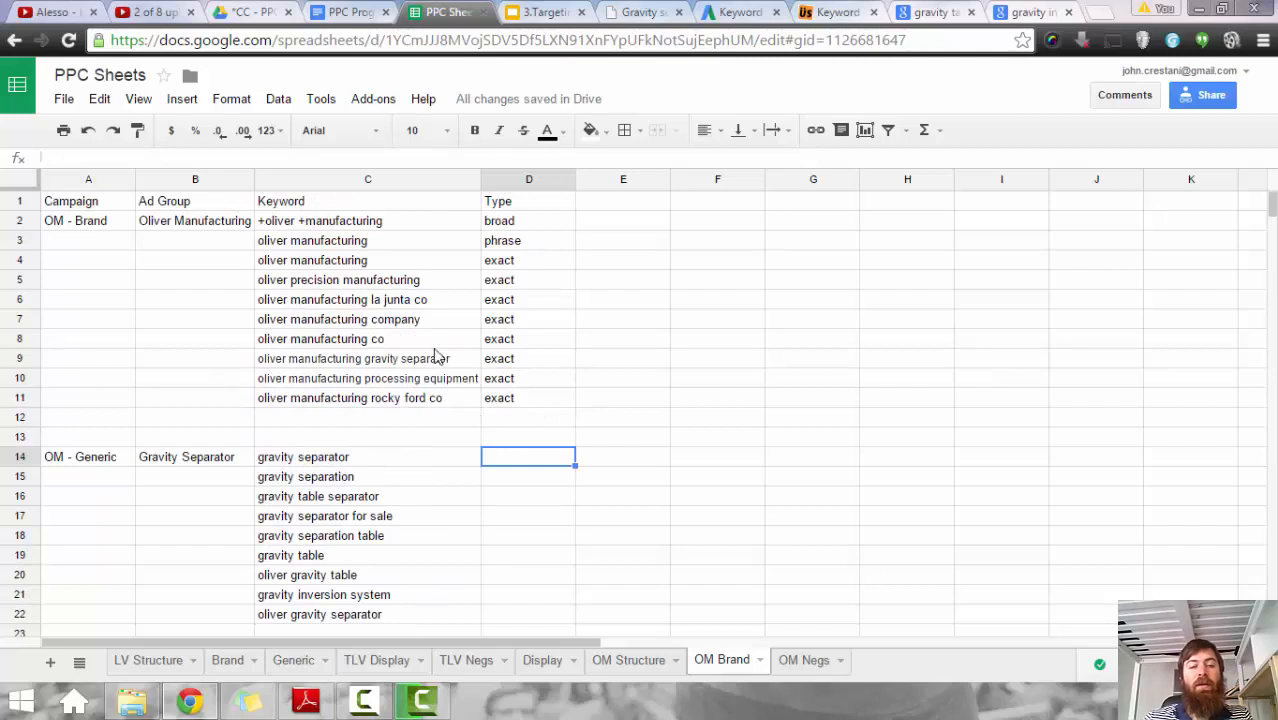
drag(379, 460, 397, 625)
click(528, 455)
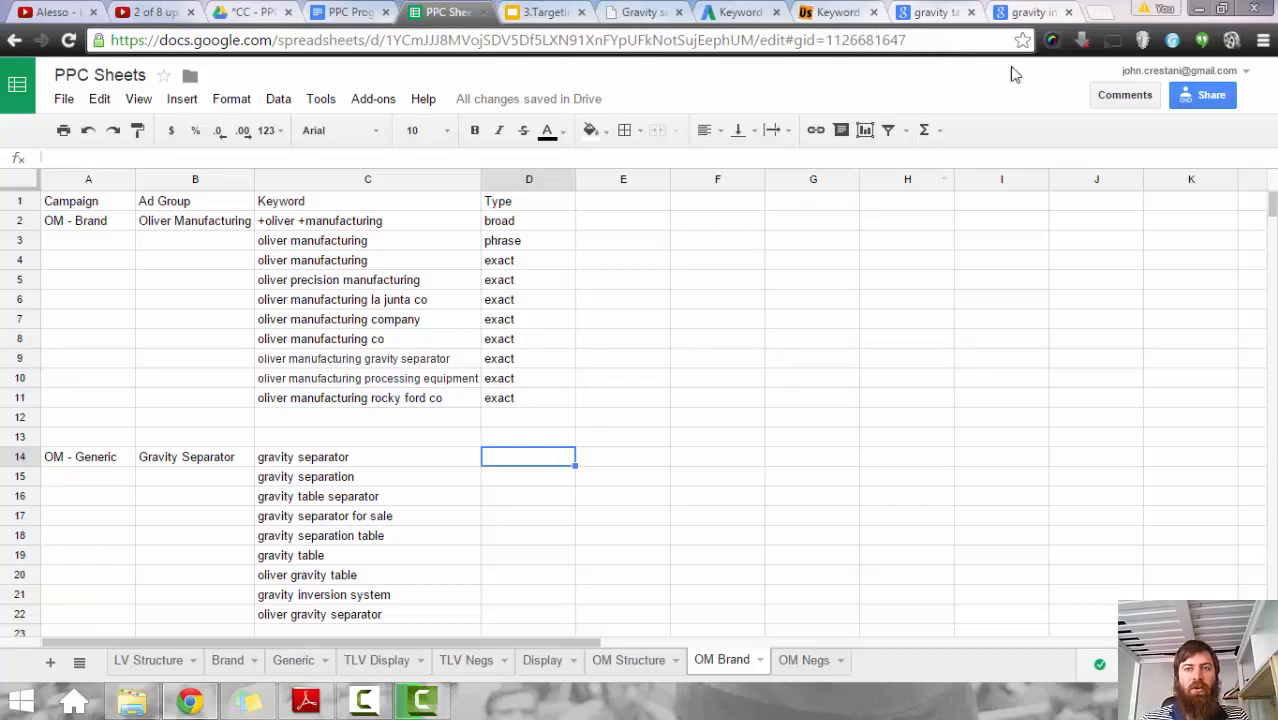
Step: Close the Google results for gravity inversion system and go back to the Ubersuggest gravity separator suggestions
click(940, 11)
click(1007, 11)
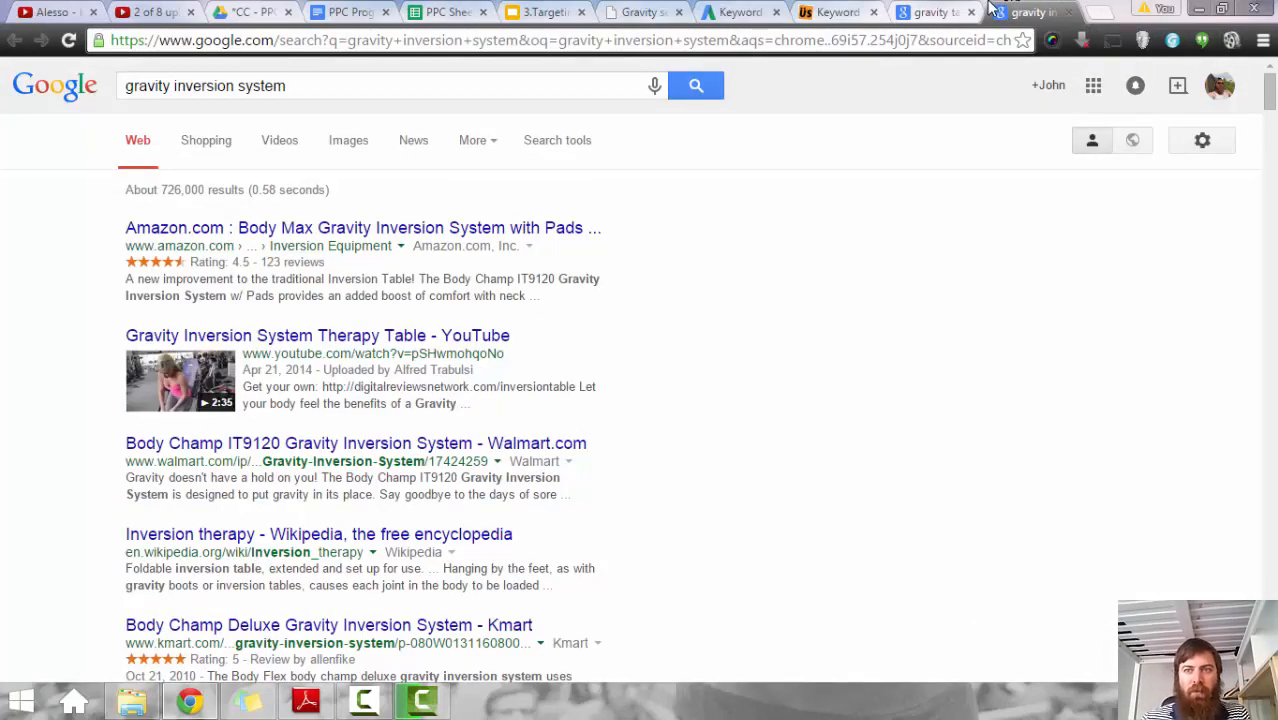
click(1069, 13)
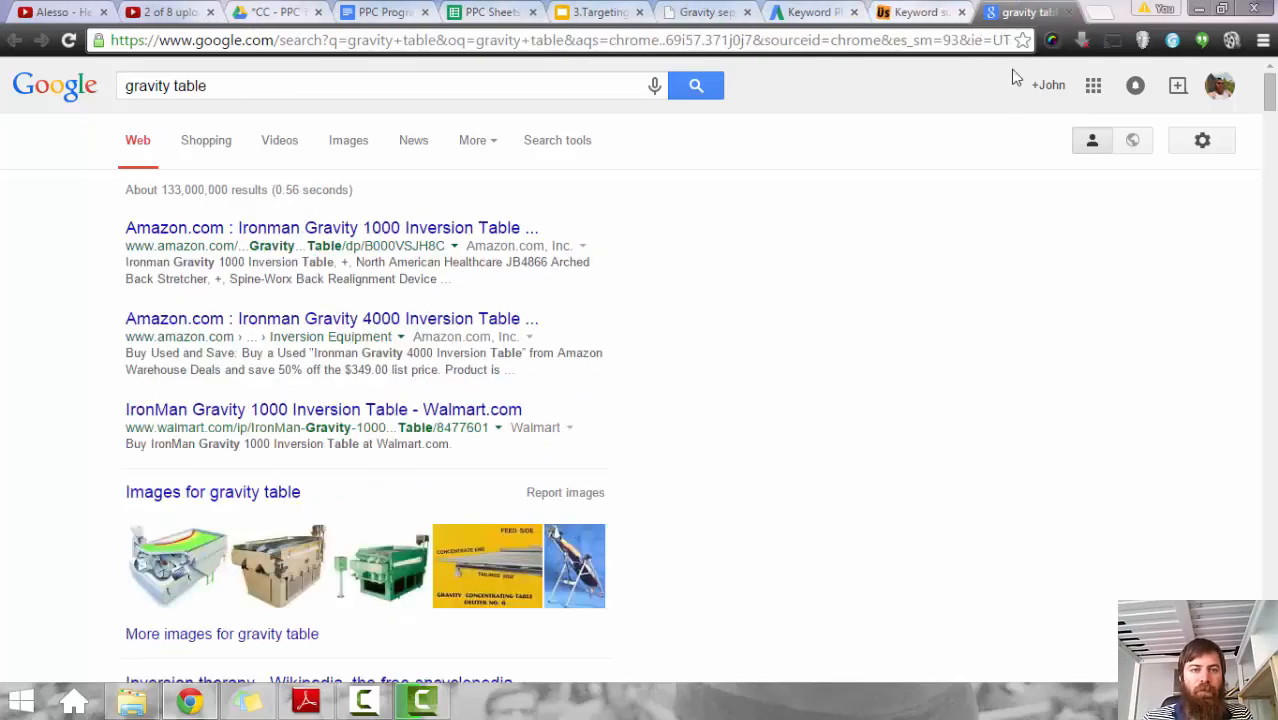
click(915, 12)
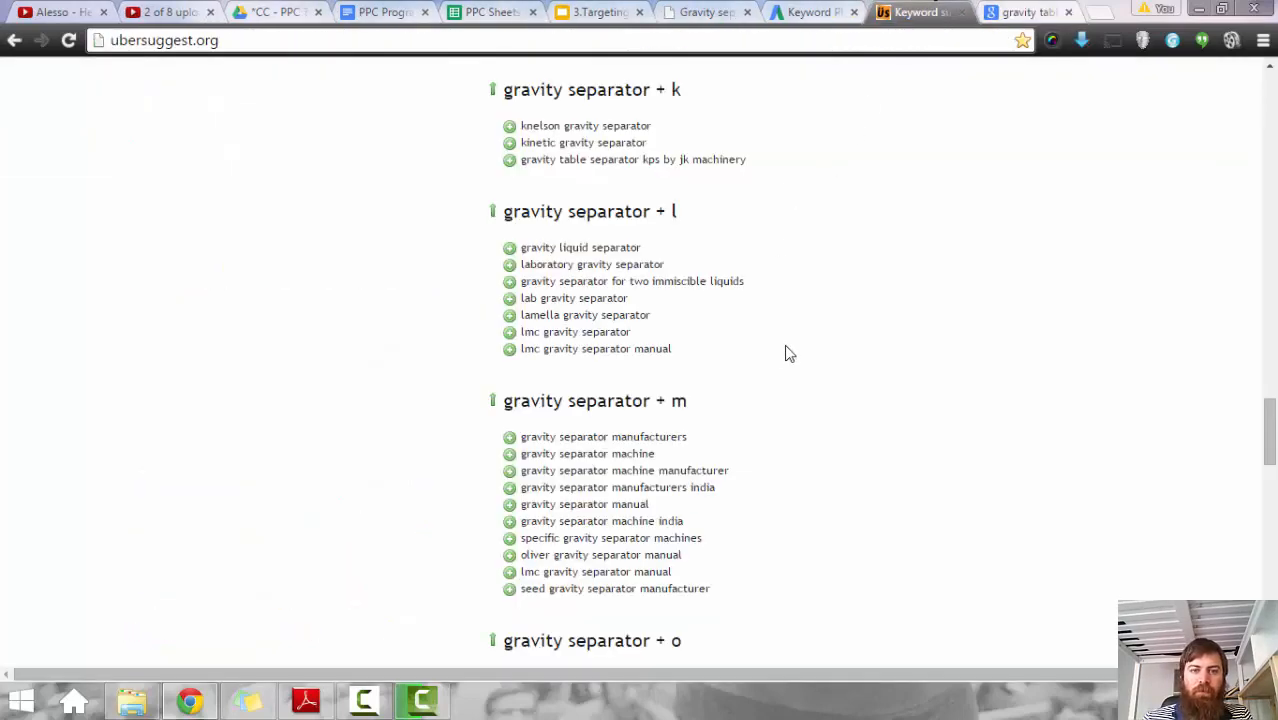
Step: Review the Ubersuggest gravity separator suggestions from the base term list through the letter groups for competitor brand keywords
scroll(787, 354, down, 1)
scroll(947, 347, up, 15)
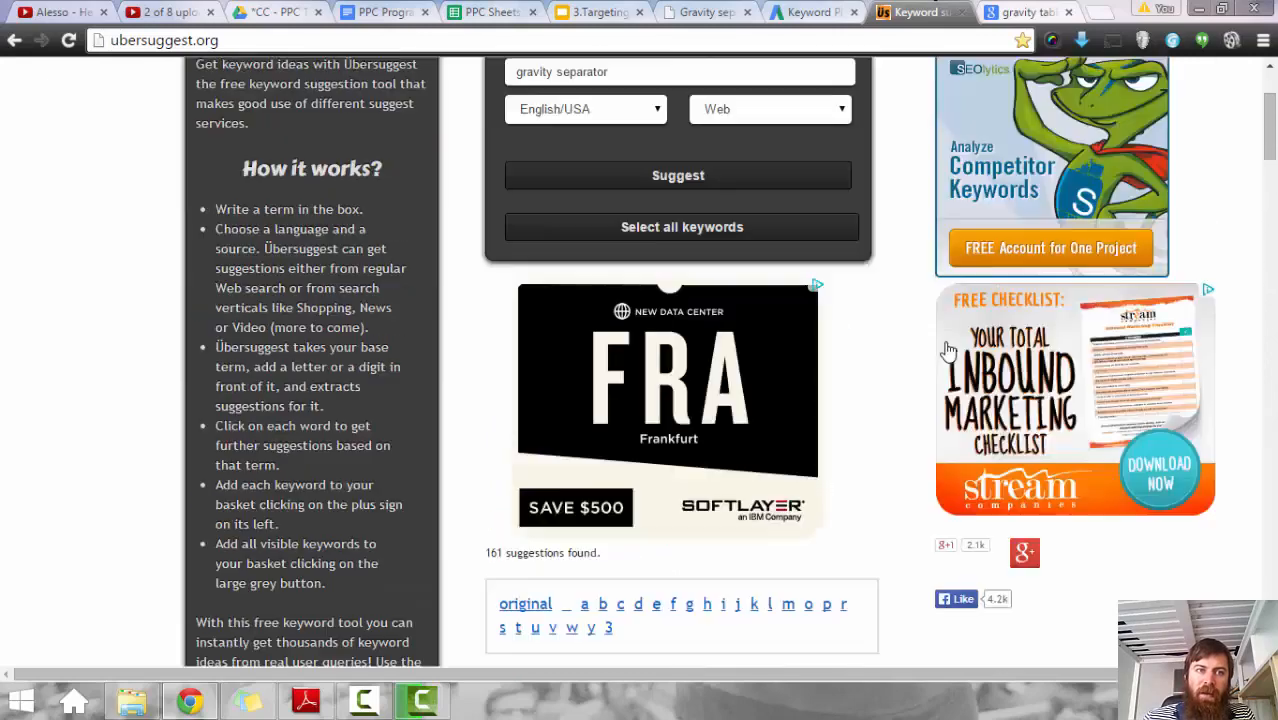
scroll(610, 185, up, 1)
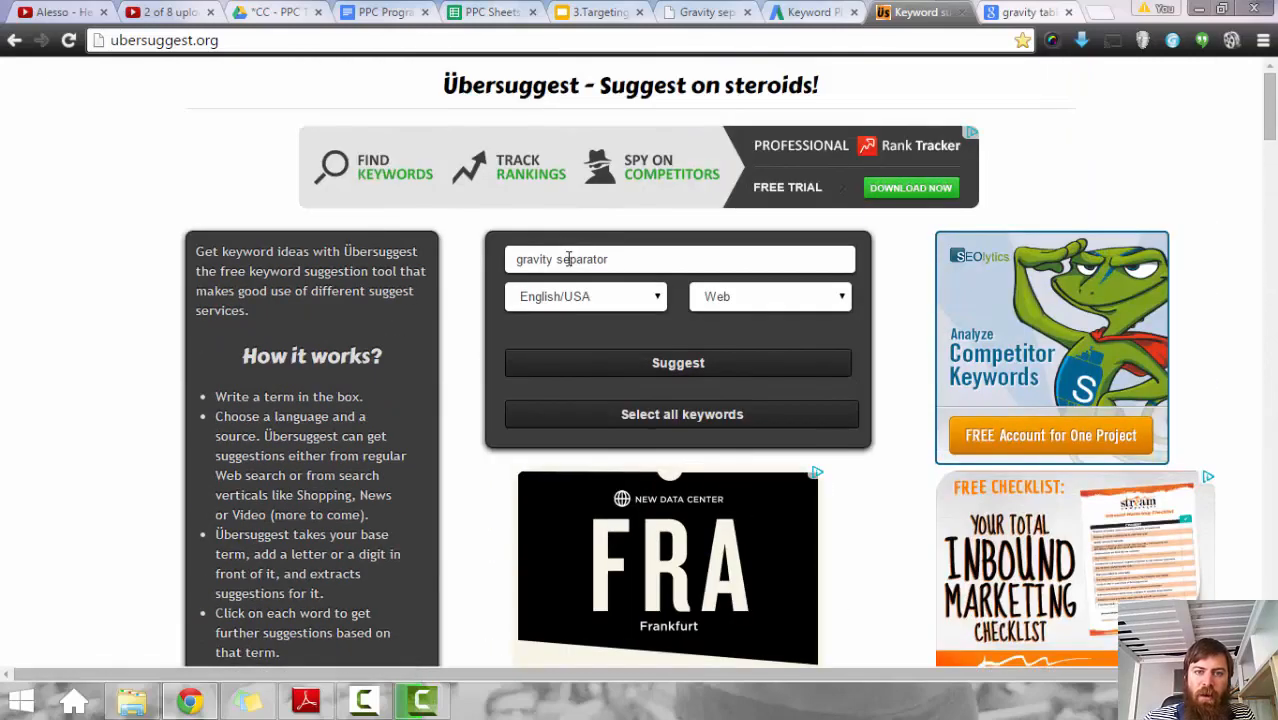
scroll(676, 394, down, 8)
scroll(690, 380, up, 3)
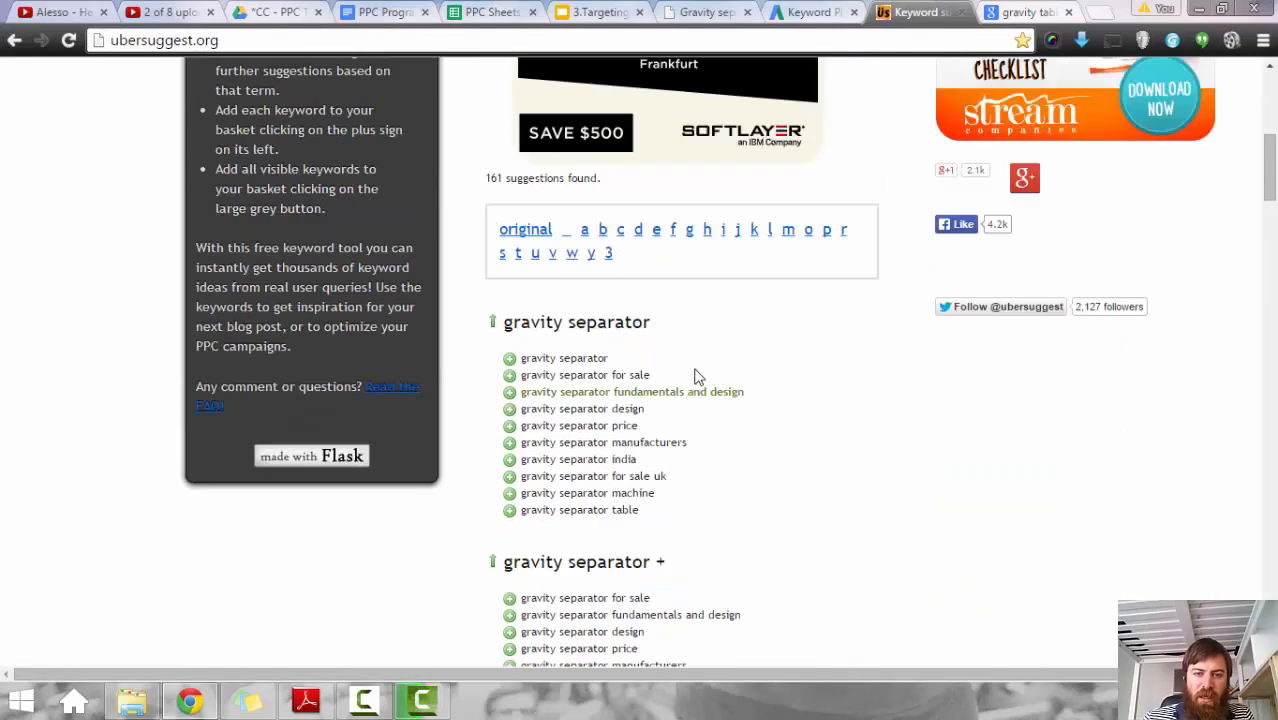
scroll(660, 340, down, 1)
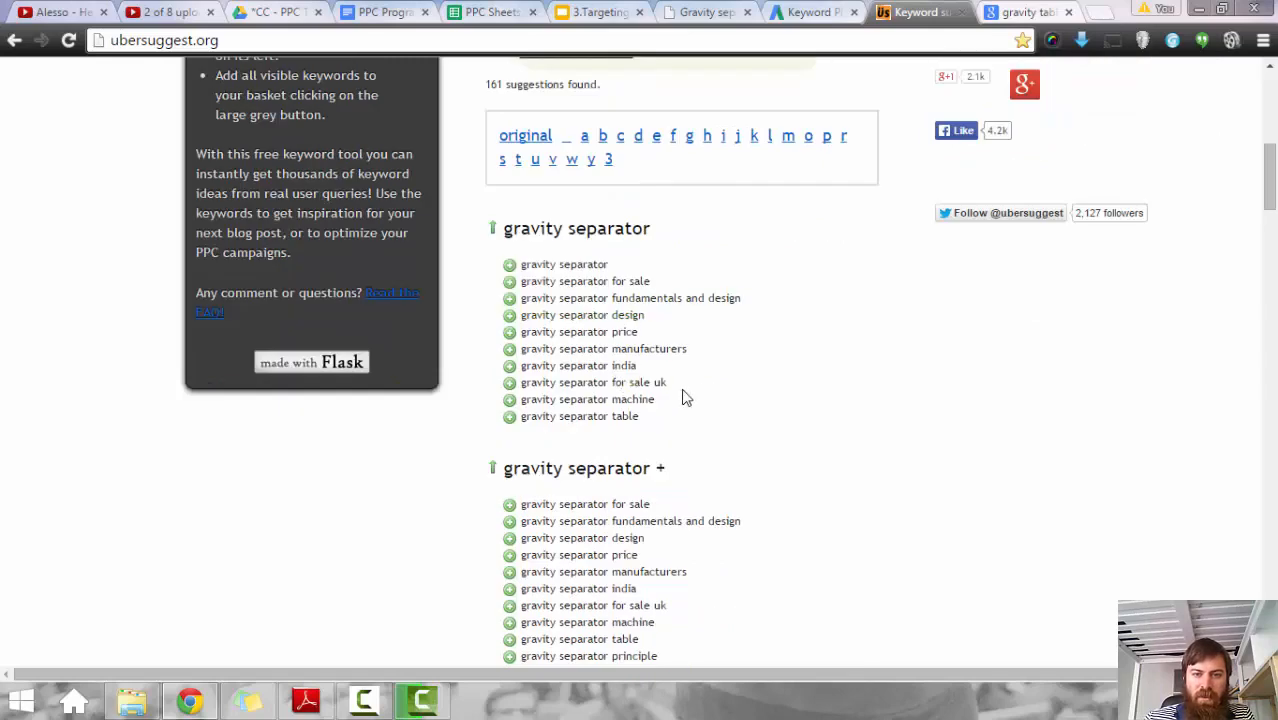
scroll(690, 400, down, 3)
scroll(695, 412, down, 4)
scroll(705, 470, down, 1)
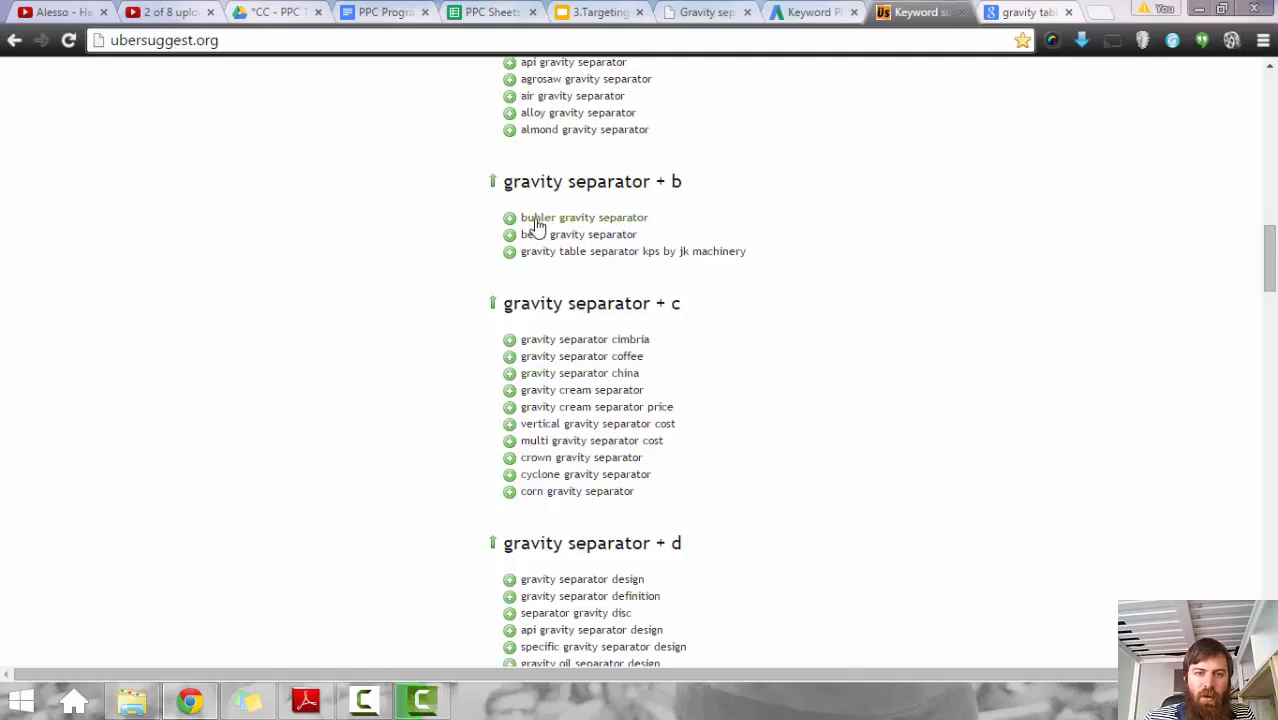
Step: Copy the suggestion buhler gravity separator from the letter b group and search Google for it in a new tab
drag(660, 217, 515, 224)
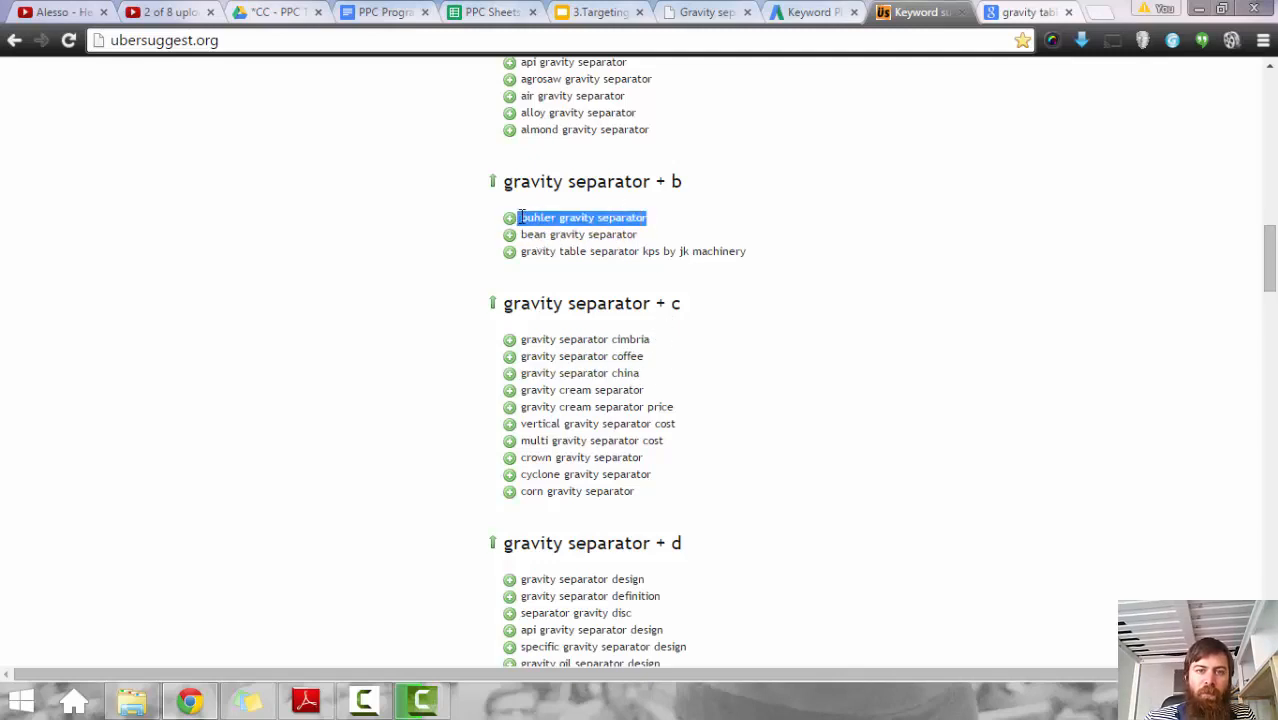
key(ctrl+c)
click(1100, 12)
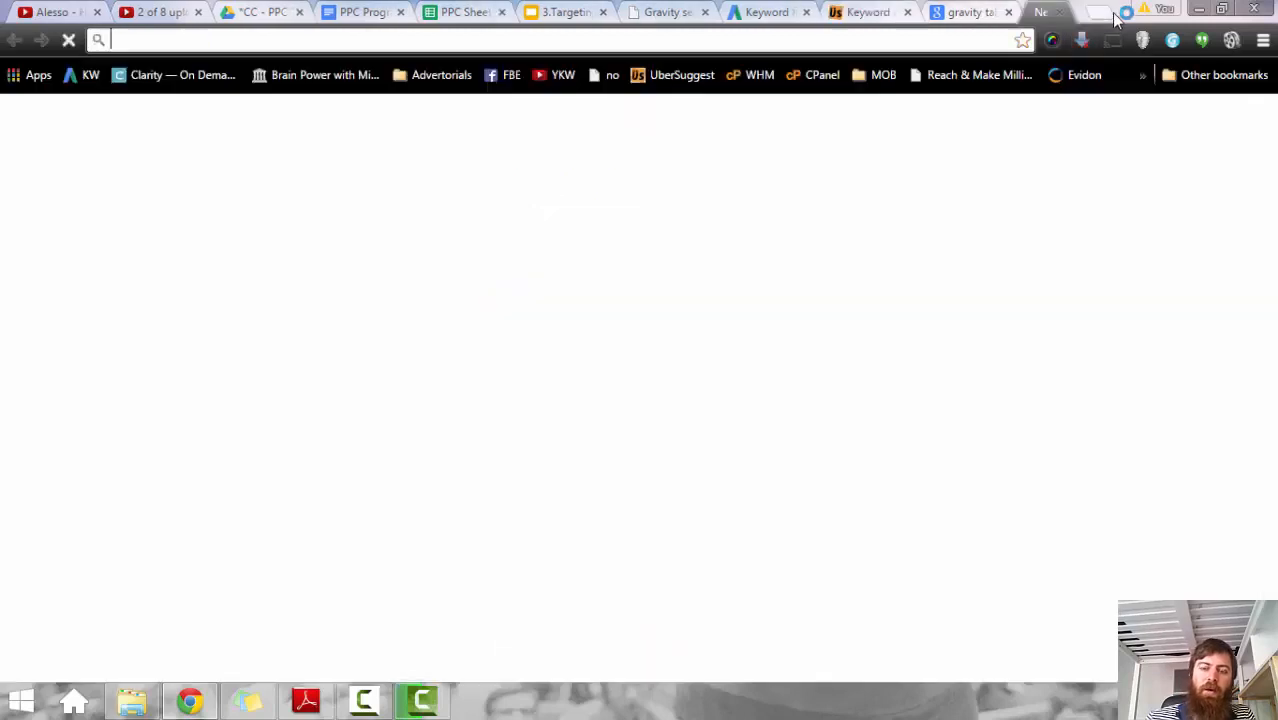
key(ctrl+v)
key(Return)
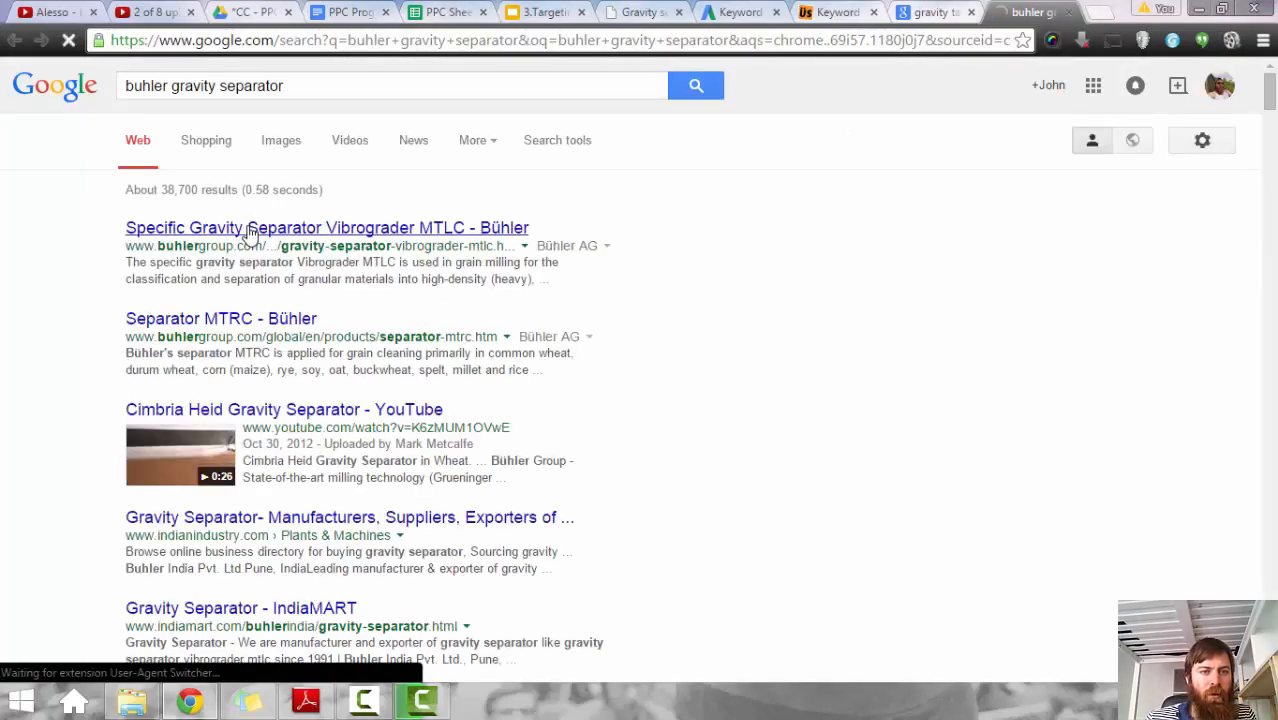
Step: Open Bühler's Specific Gravity Separator Vibrograder MTLC search result and read through the product page
click(278, 236)
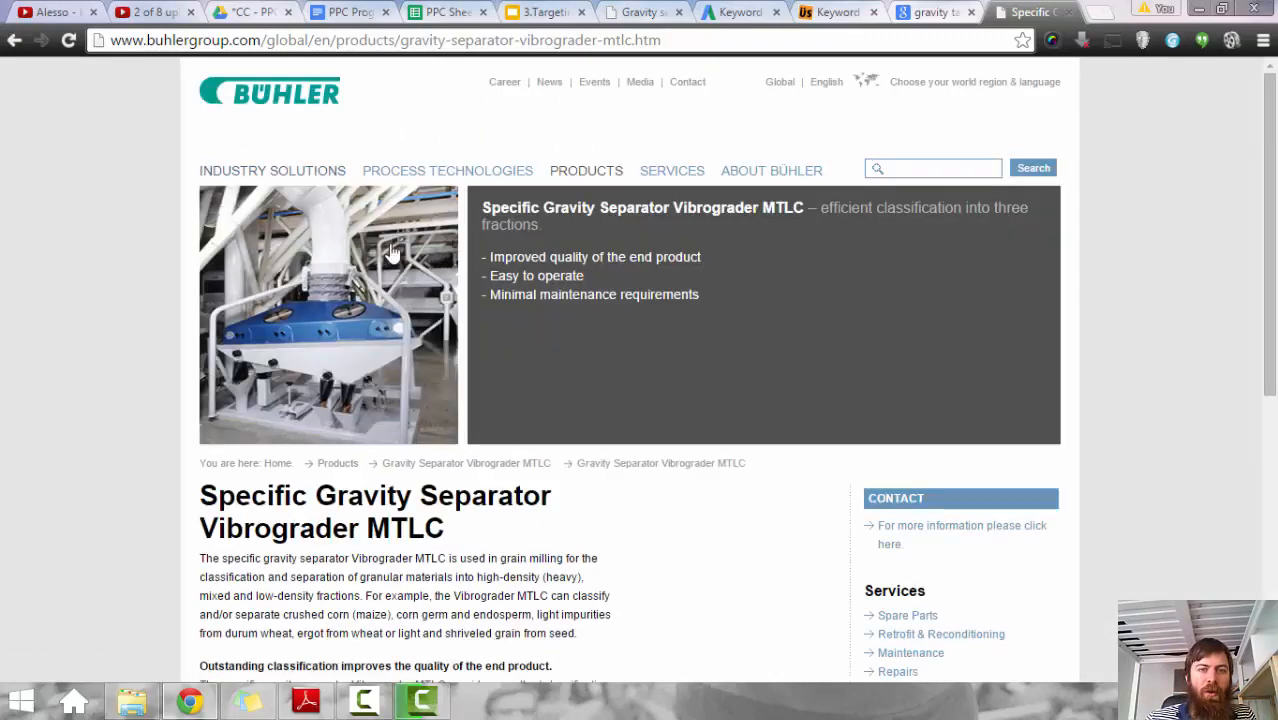
scroll(390, 280, down, 5)
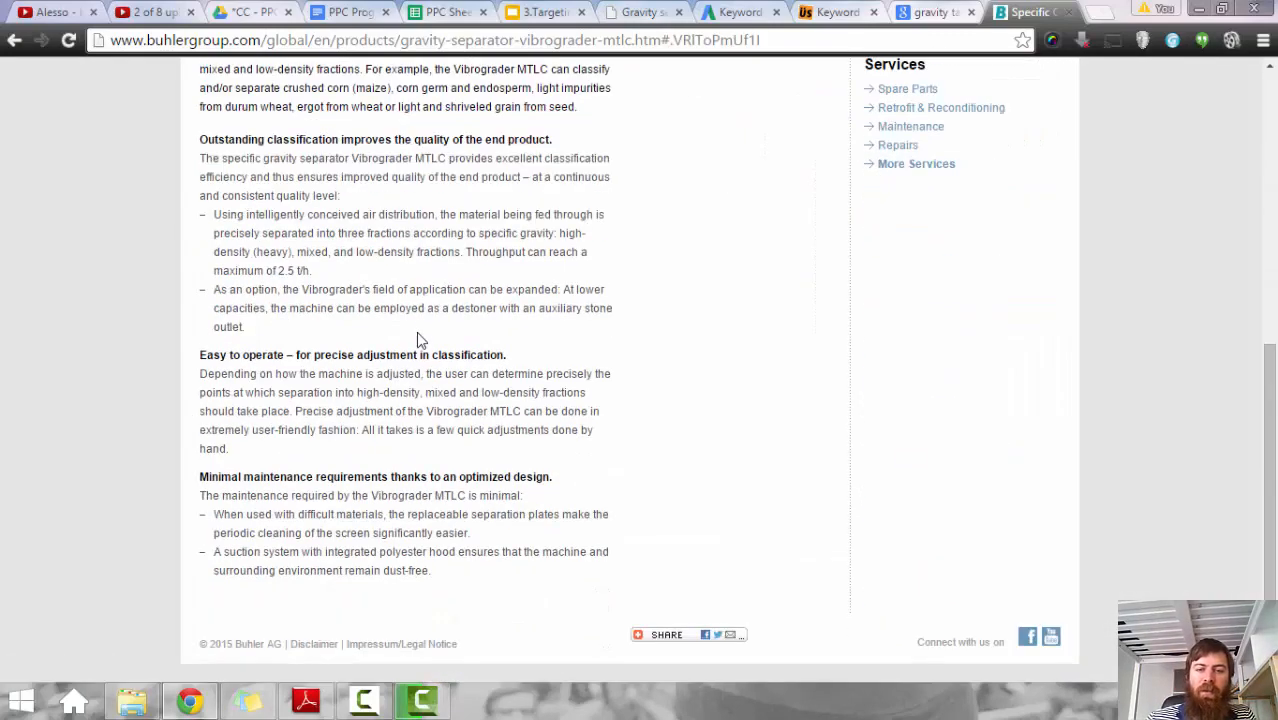
scroll(422, 337, up, 5)
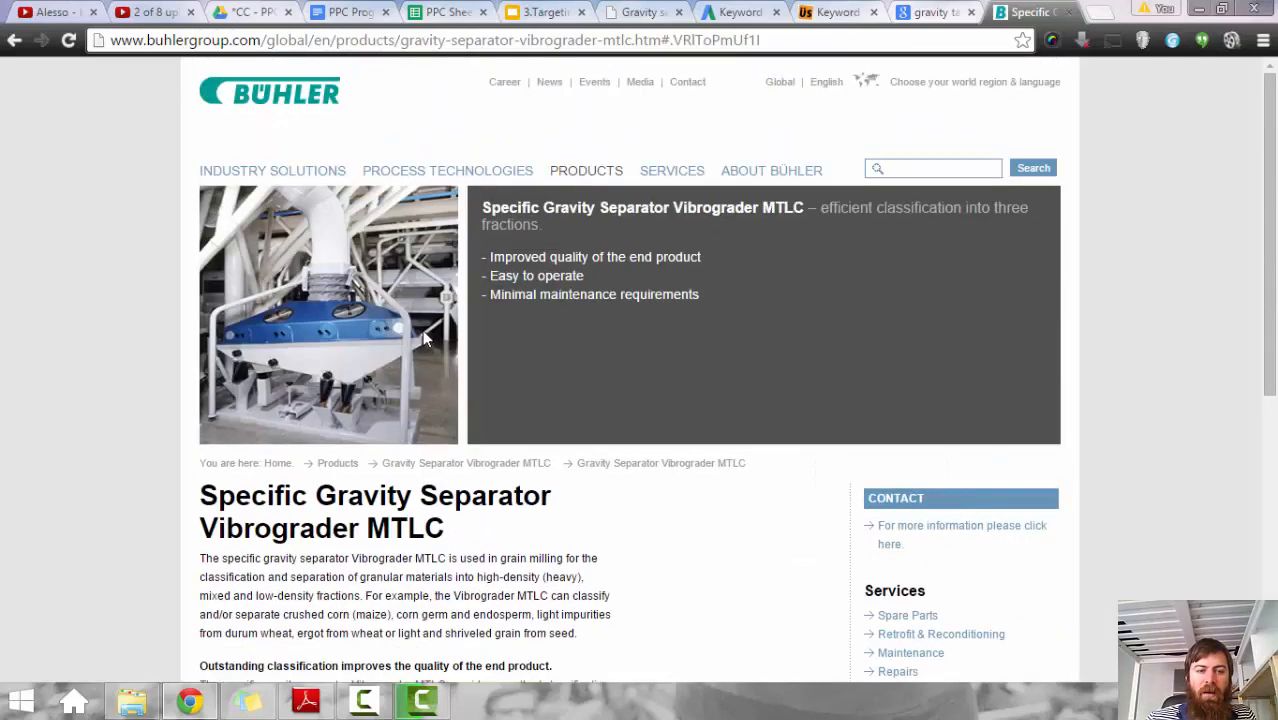
scroll(424, 337, down, 1)
scroll(430, 331, up, 1)
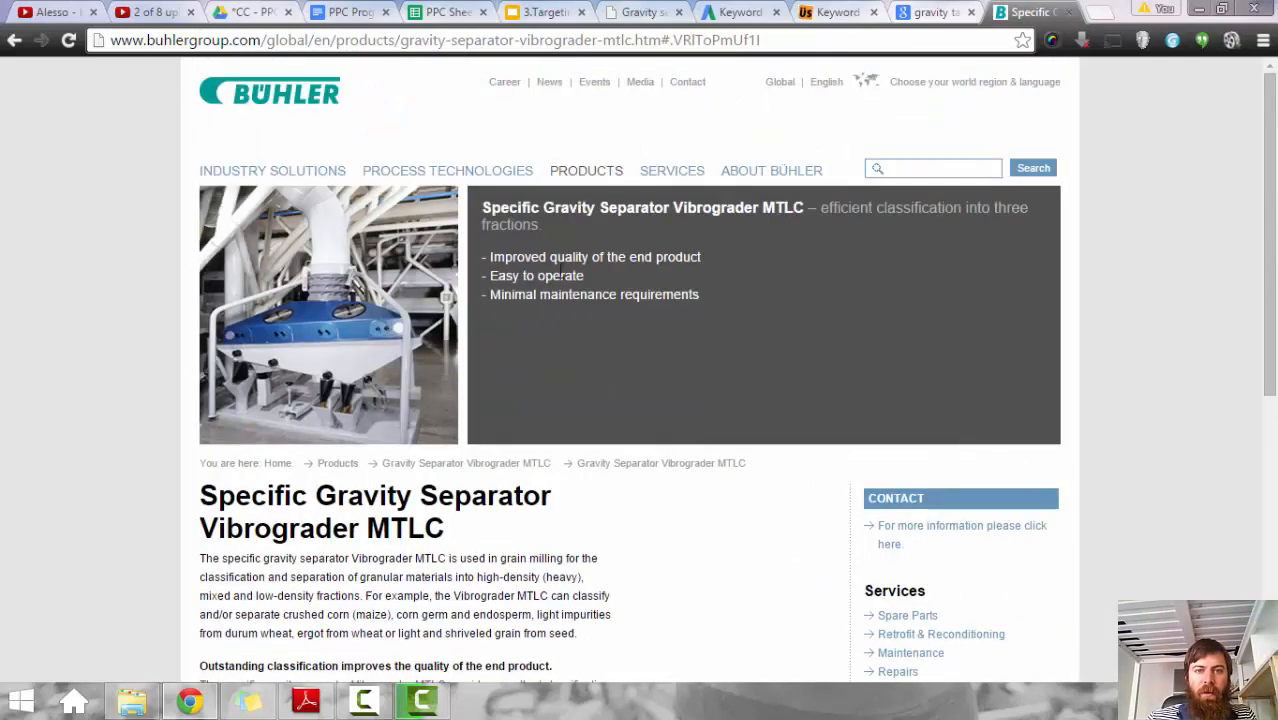
Step: Open Bühler's full products overview and look through the alphabetical product list
click(584, 171)
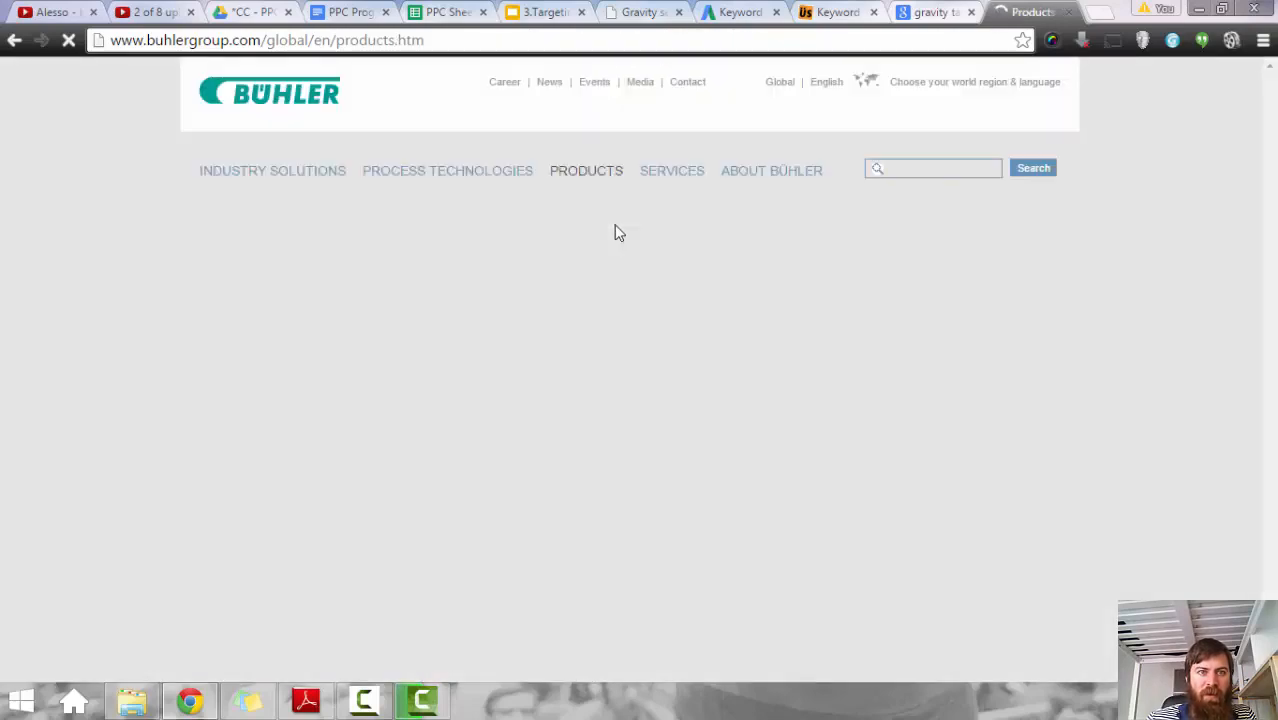
scroll(770, 435, down, 15)
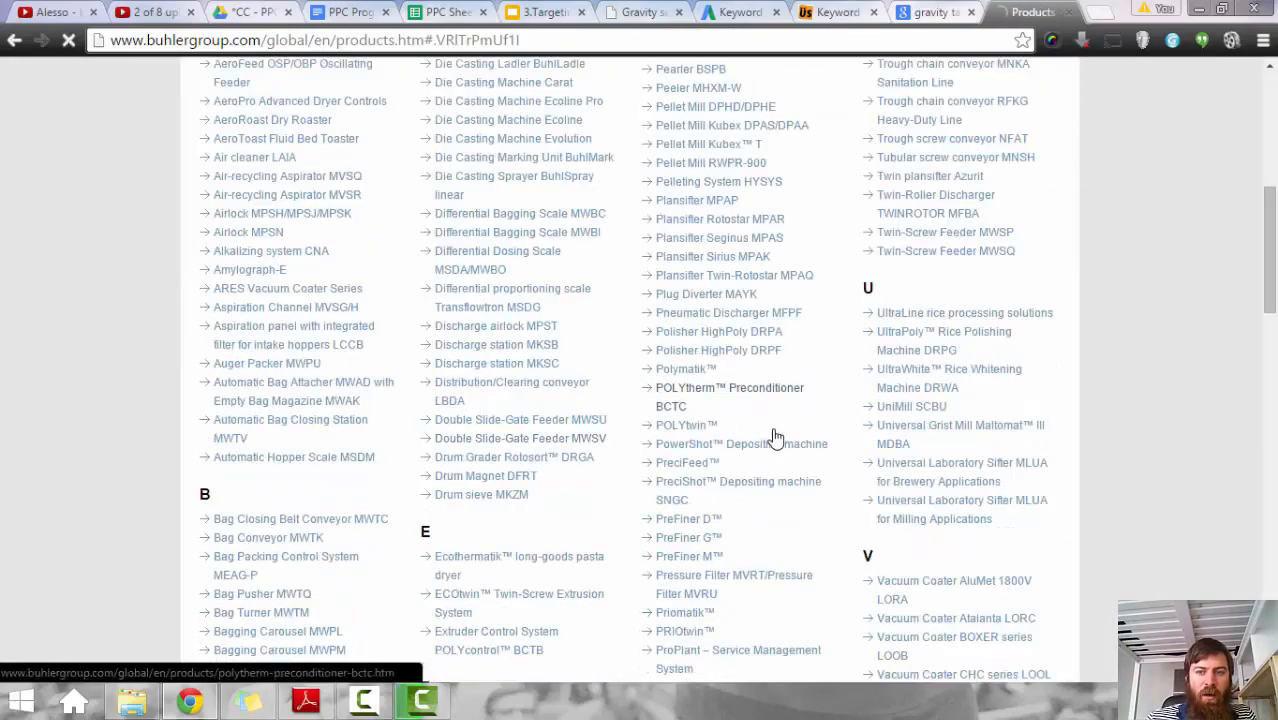
scroll(815, 483, down, 15)
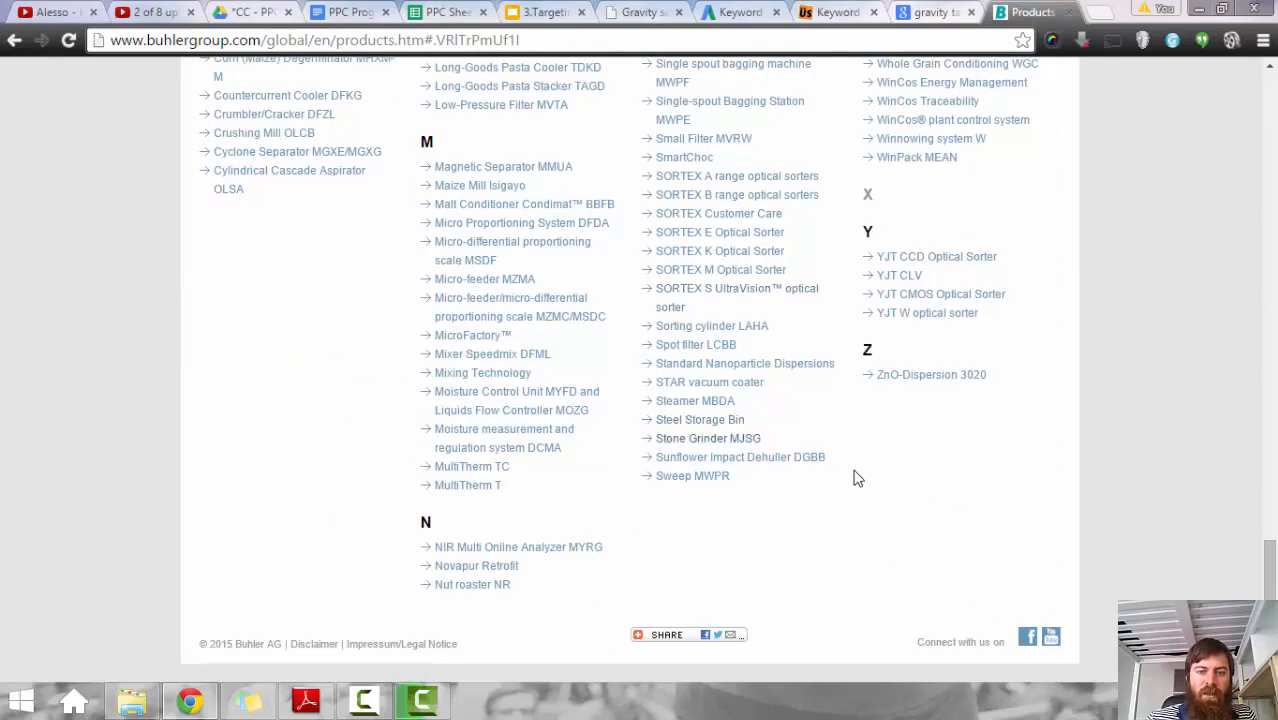
scroll(1000, 370, up, 3)
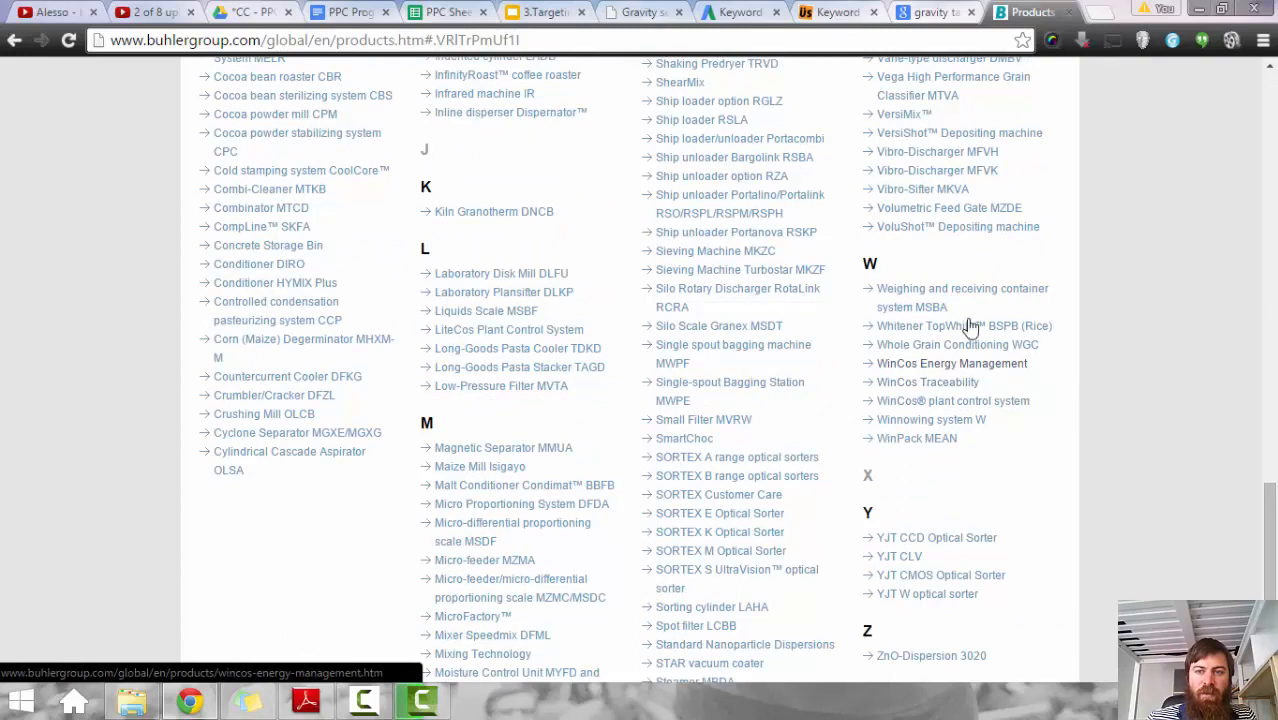
Step: Open Volumetric Feed Gate MZDE, Vibro-Sifter MKVA, Vibro-Discharger MFVK, SmartChoc and Laboratory Plansifter DLKP in separate background tabs
middle_click(955, 210)
middle_click(925, 190)
middle_click(958, 178)
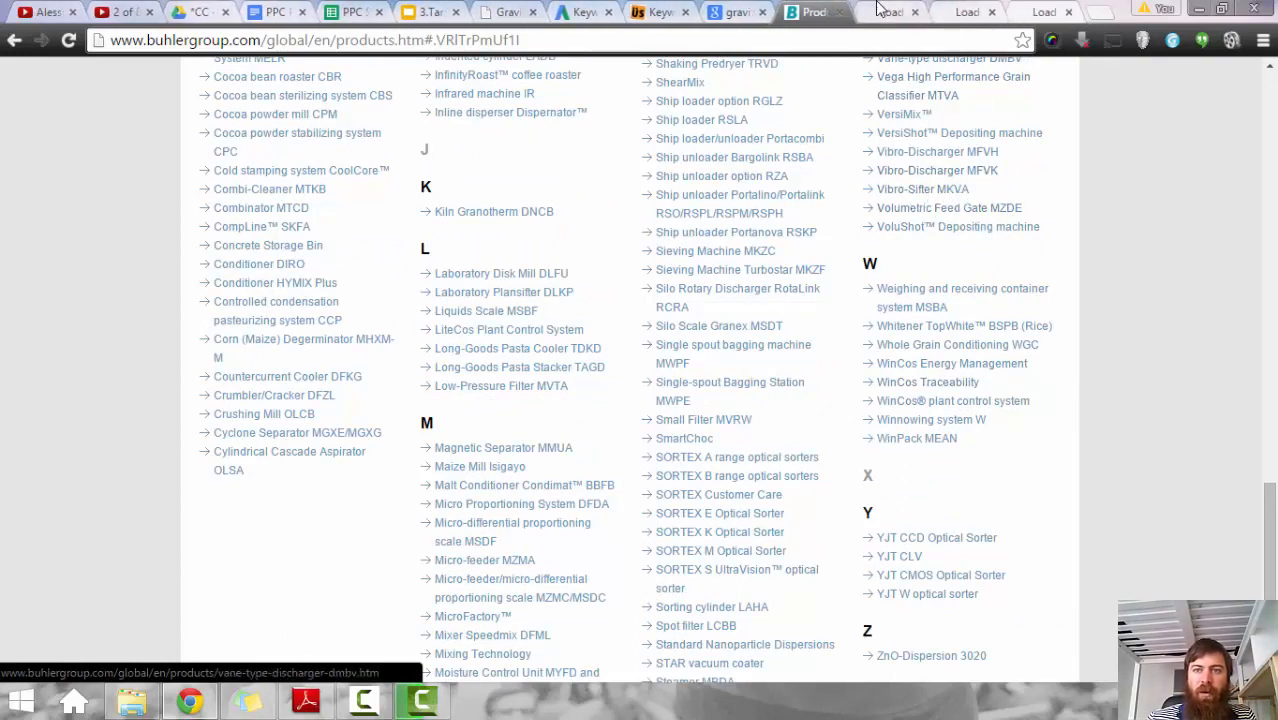
click(895, 12)
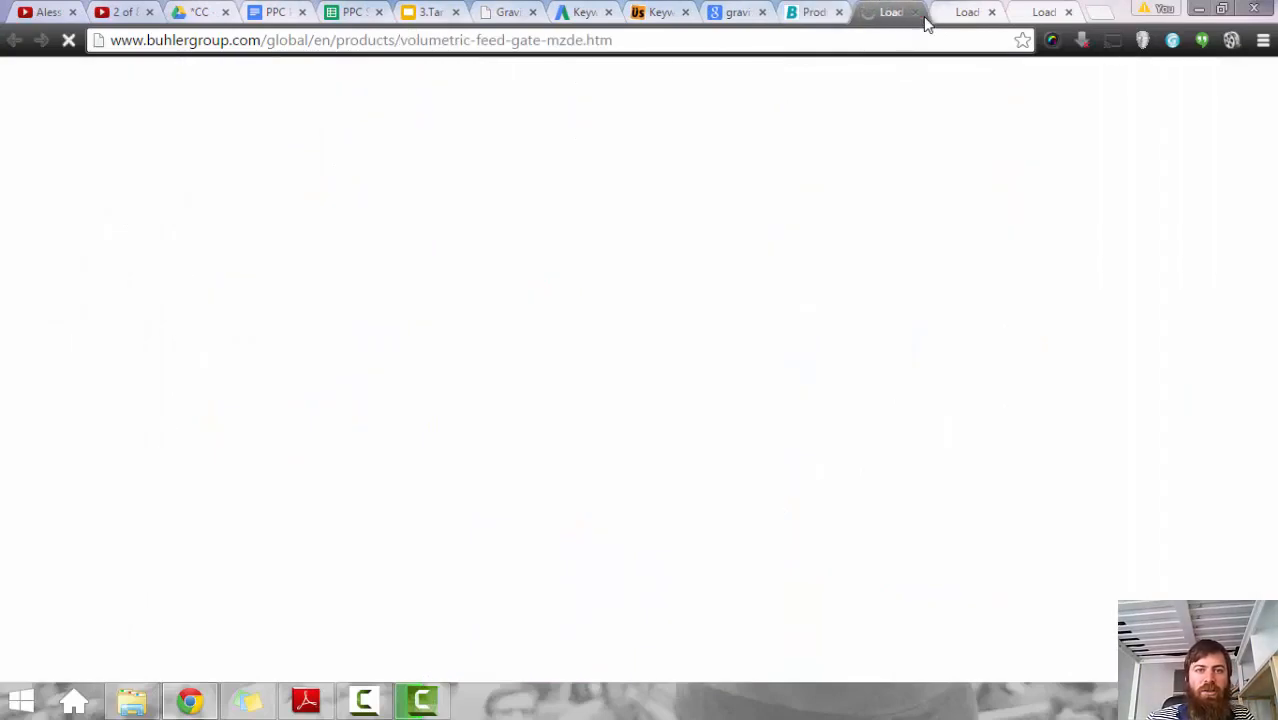
click(802, 12)
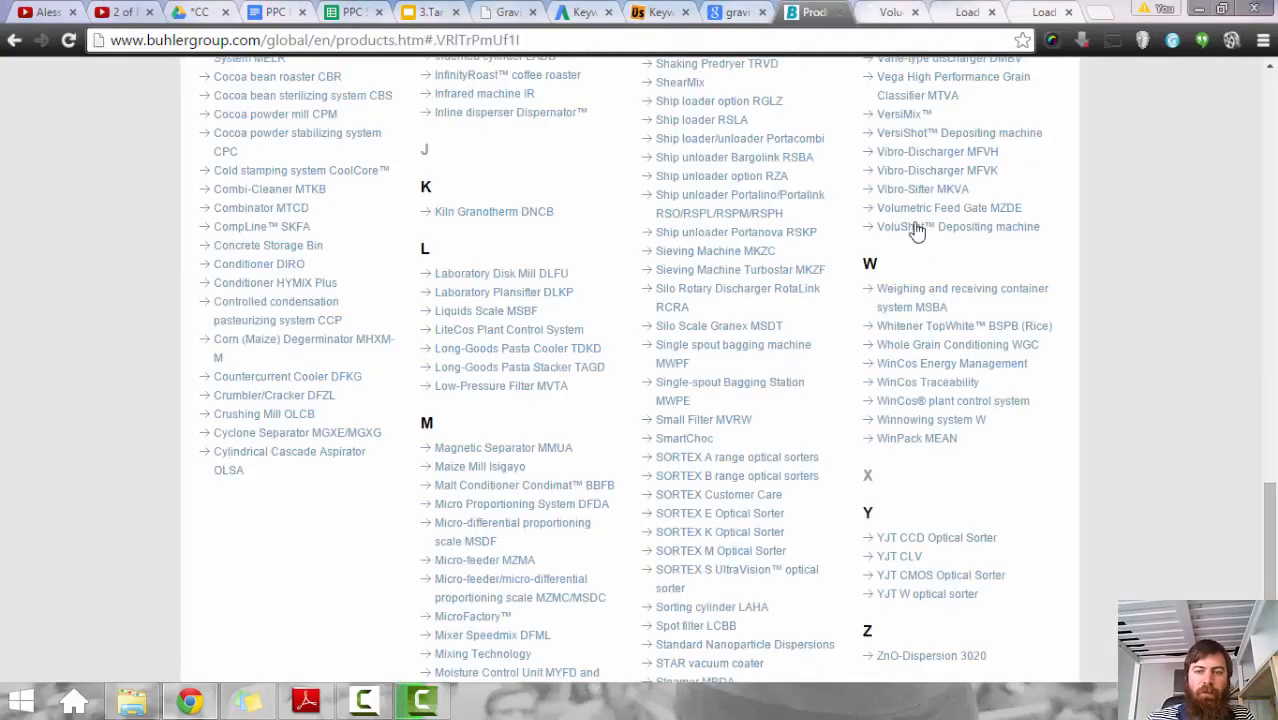
middle_click(704, 443)
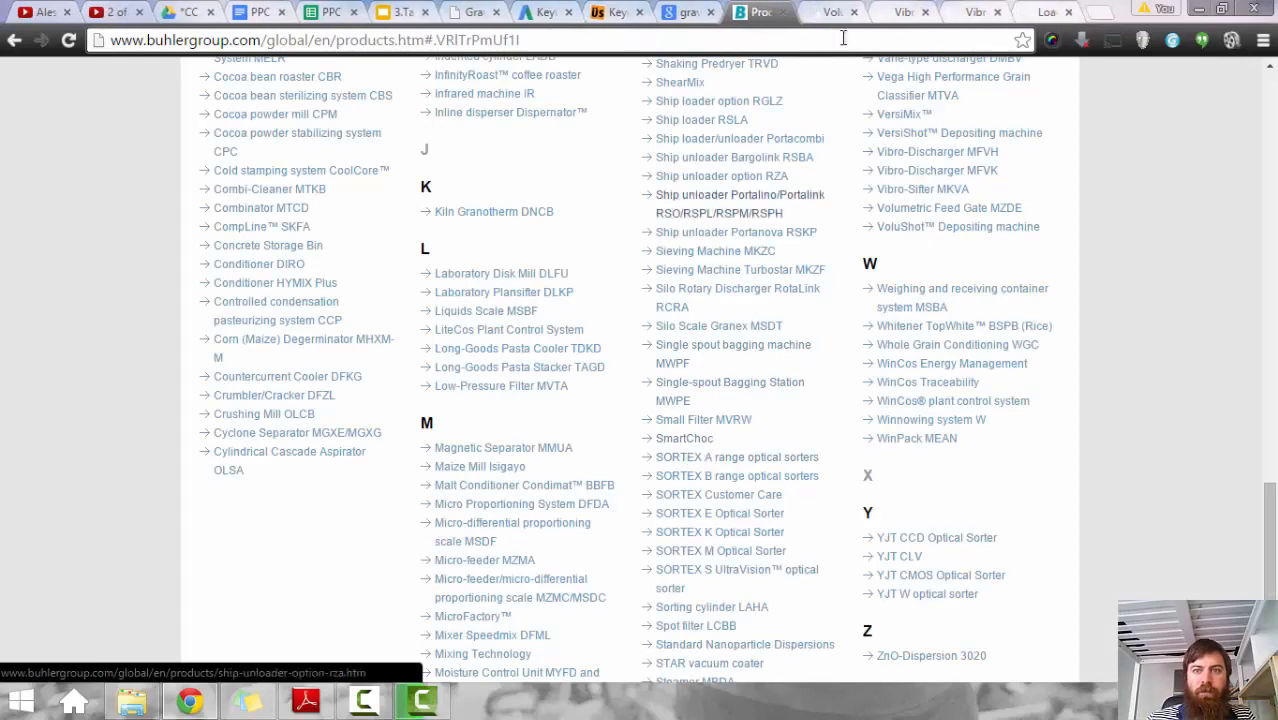
middle_click(531, 299)
Step: Read Bühler's Volumetric Feed Gate MZDE page to judge whether the product competes with gravity separators
click(812, 14)
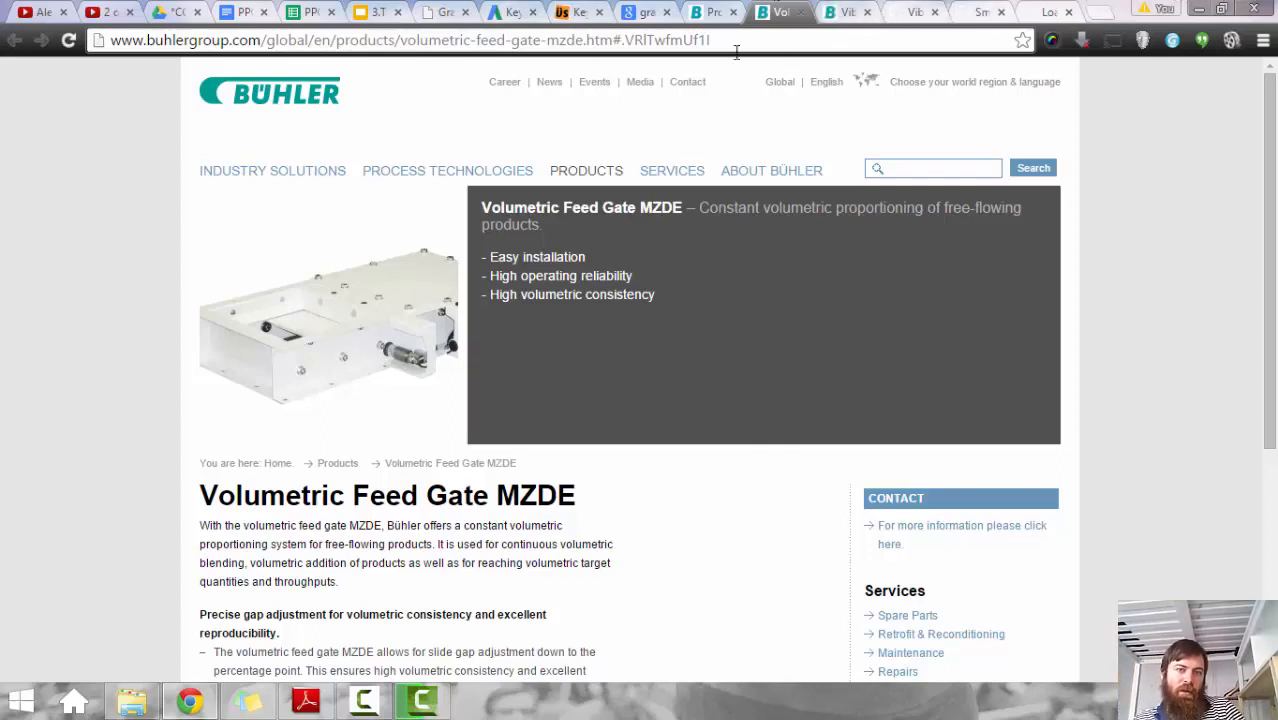
scroll(562, 286, down, 1)
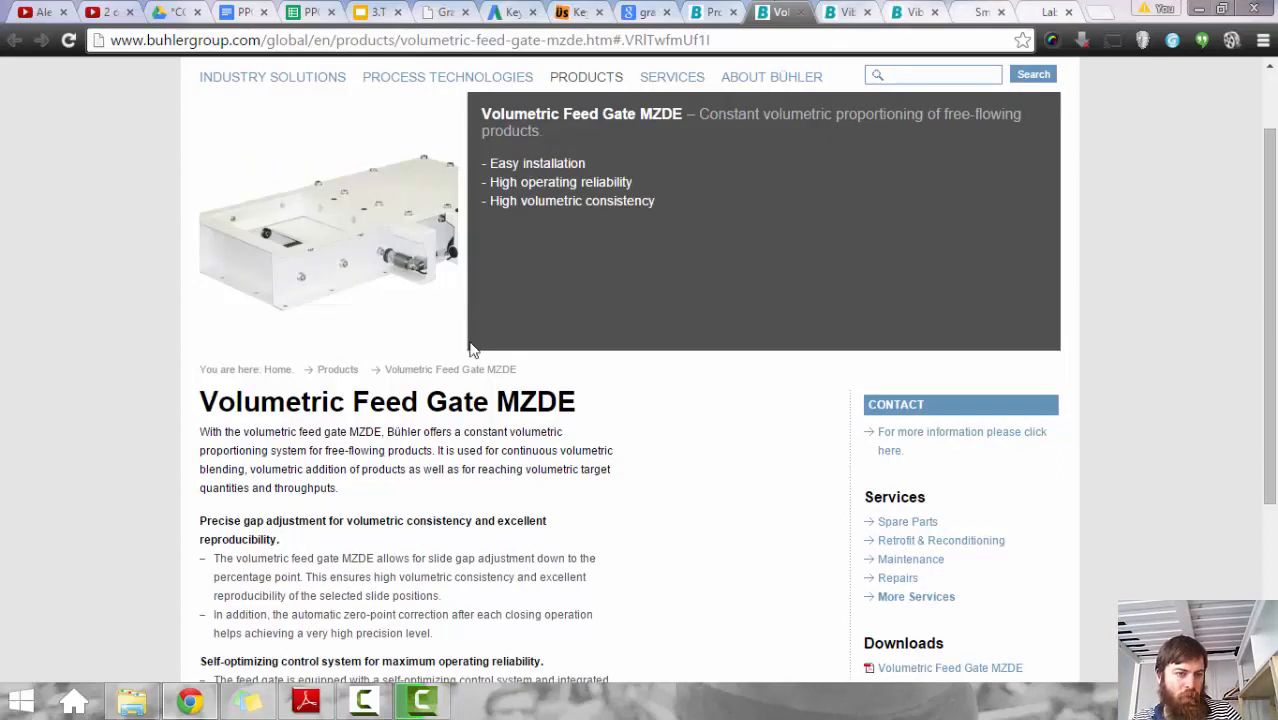
scroll(484, 432, down, 3)
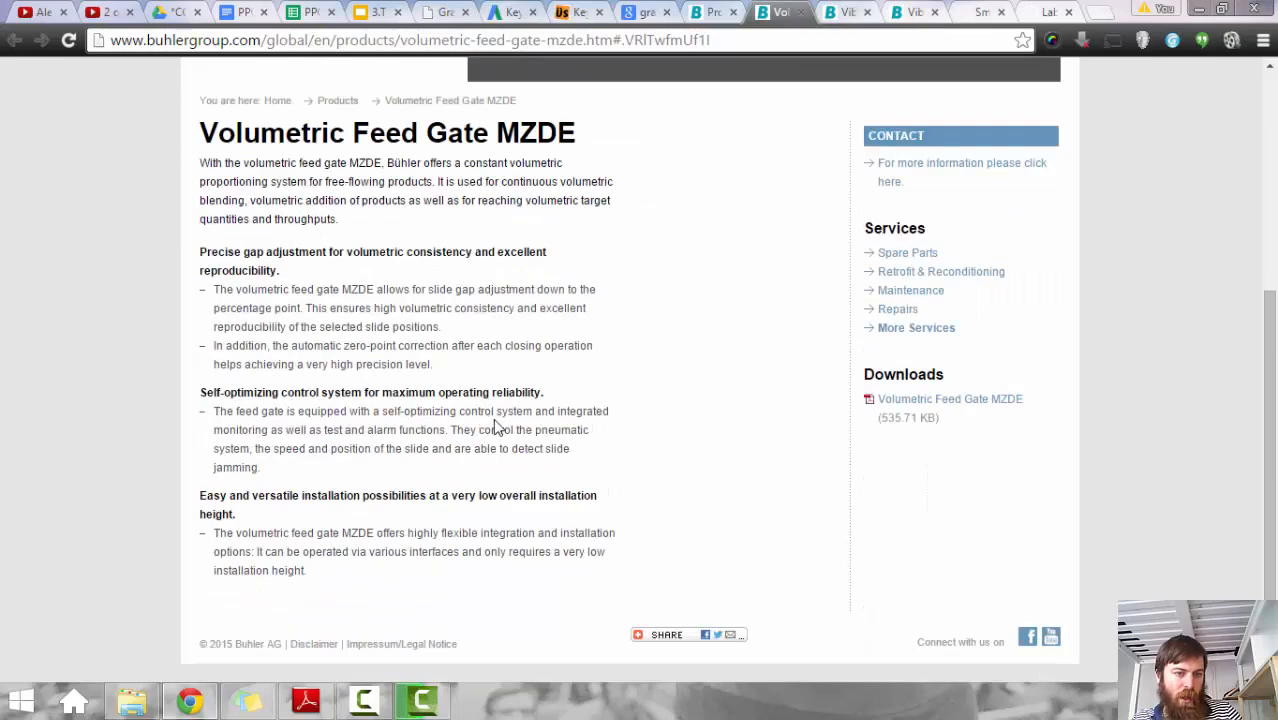
Step: Review Bühler's Vibro-Sifter MKVA product page, including its description and features, and close its tab
click(845, 12)
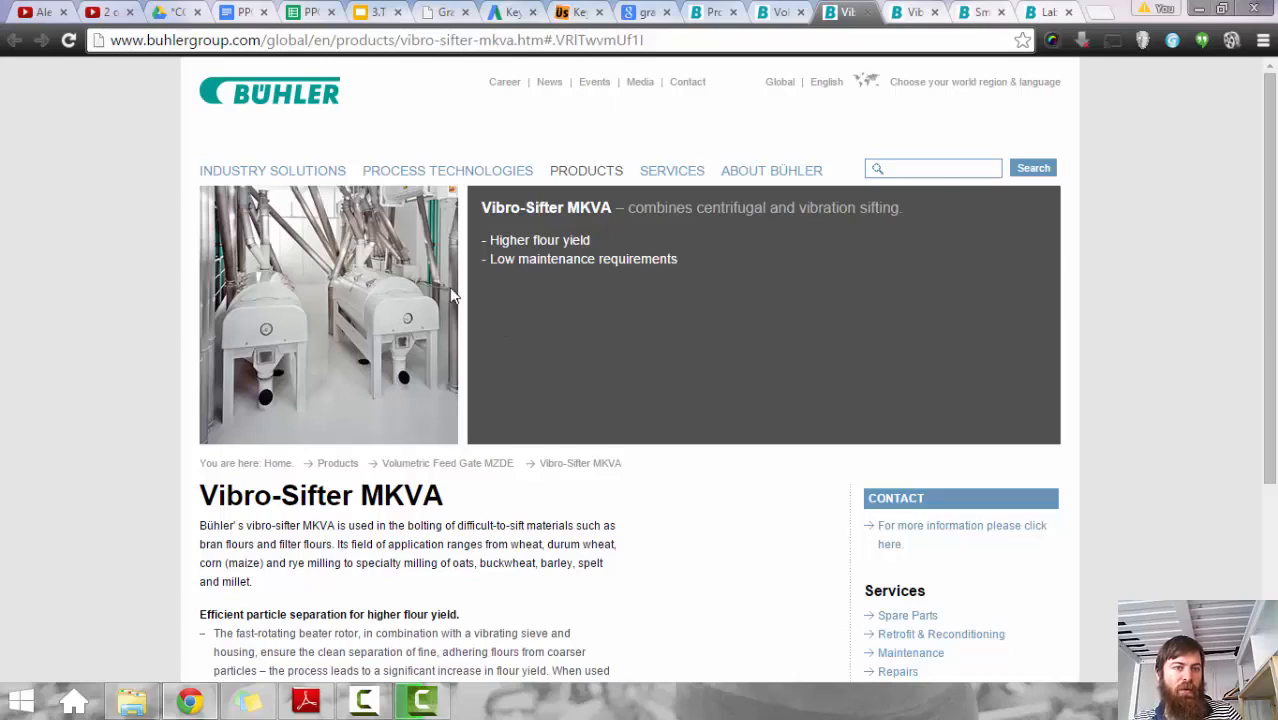
scroll(451, 295, down, 2)
scroll(470, 332, up, 1)
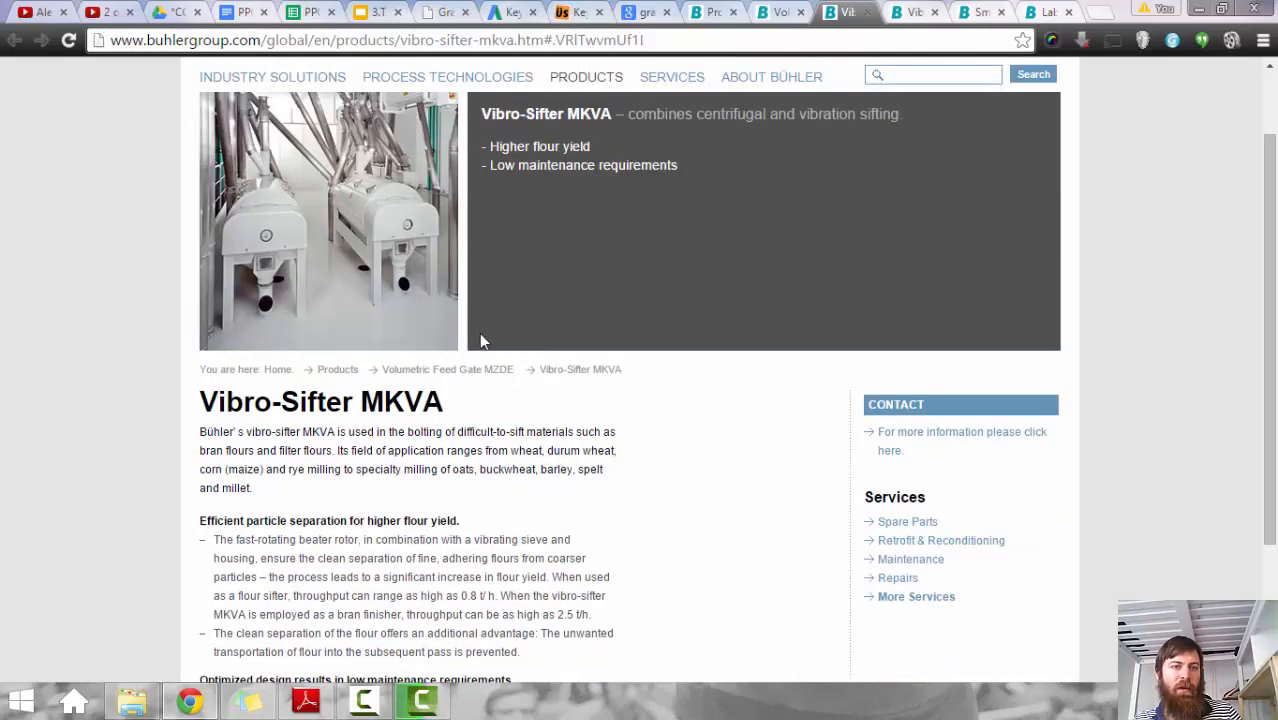
scroll(480, 340, up, 1)
scroll(490, 345, down, 3)
scroll(516, 345, up, 3)
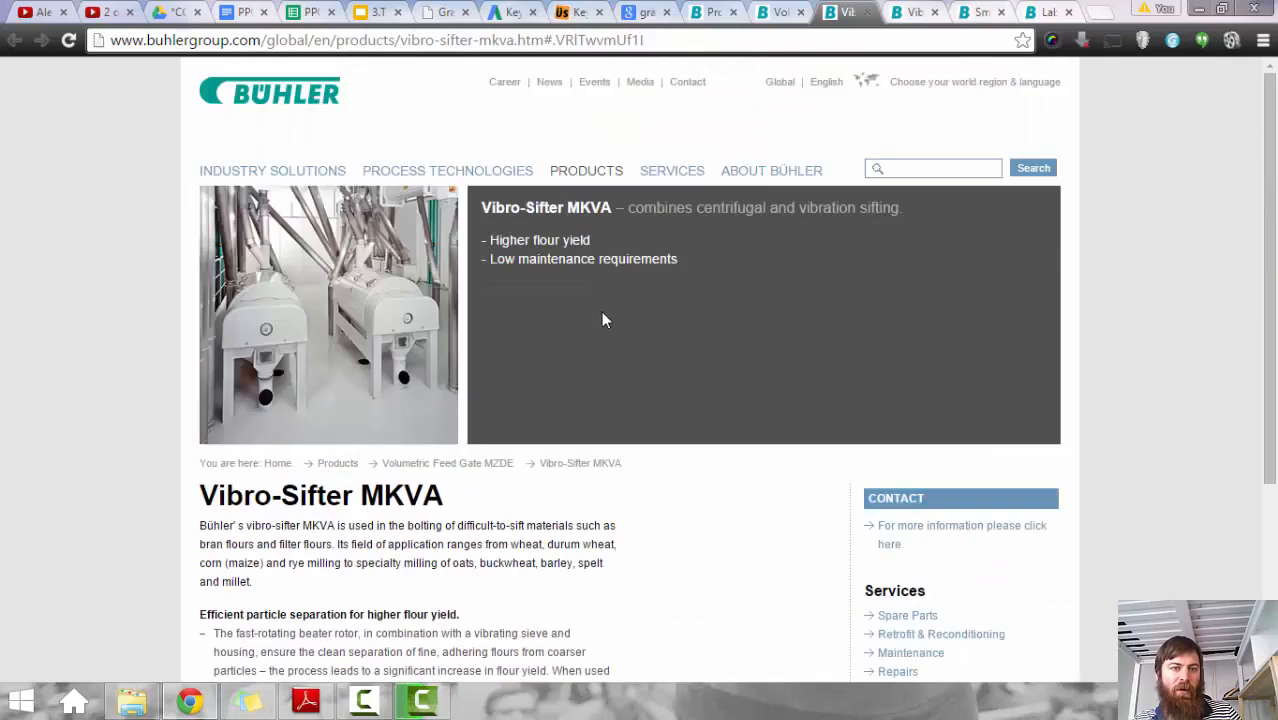
click(867, 12)
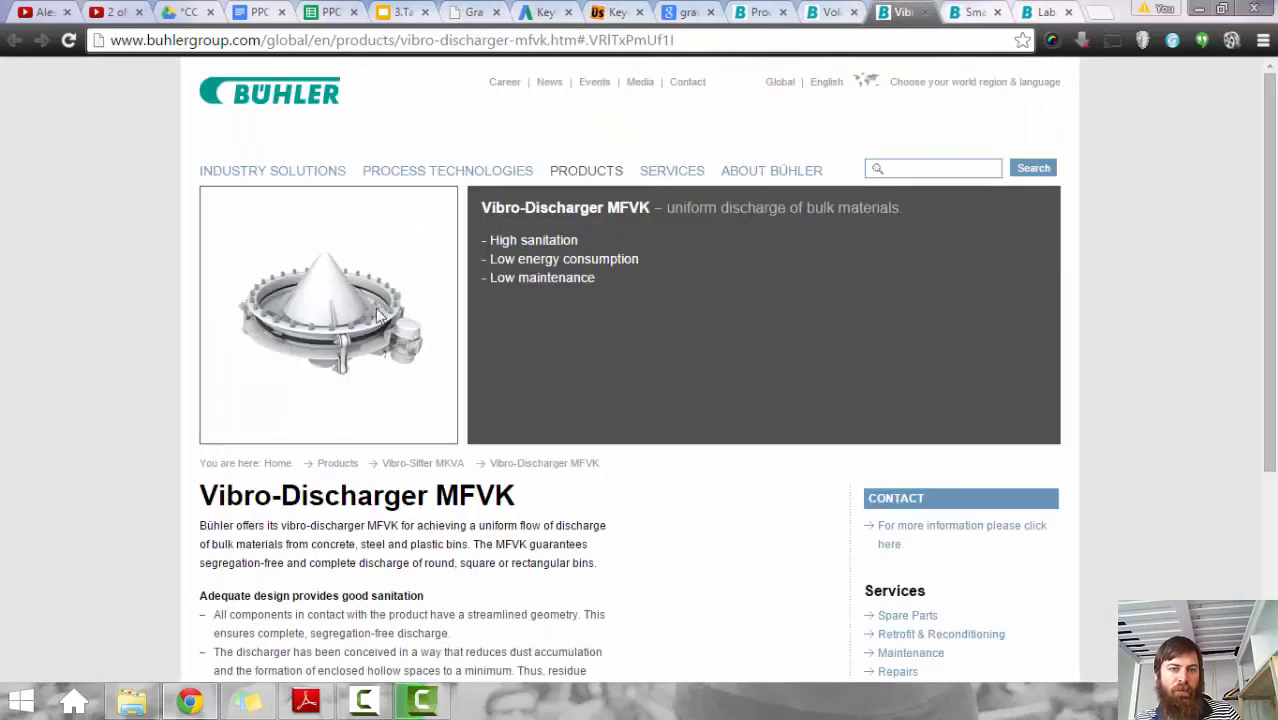
Step: Check the feature points on the Vibro-Discharger MFVK page and close its tab
drag(520, 240, 540, 283)
click(540, 283)
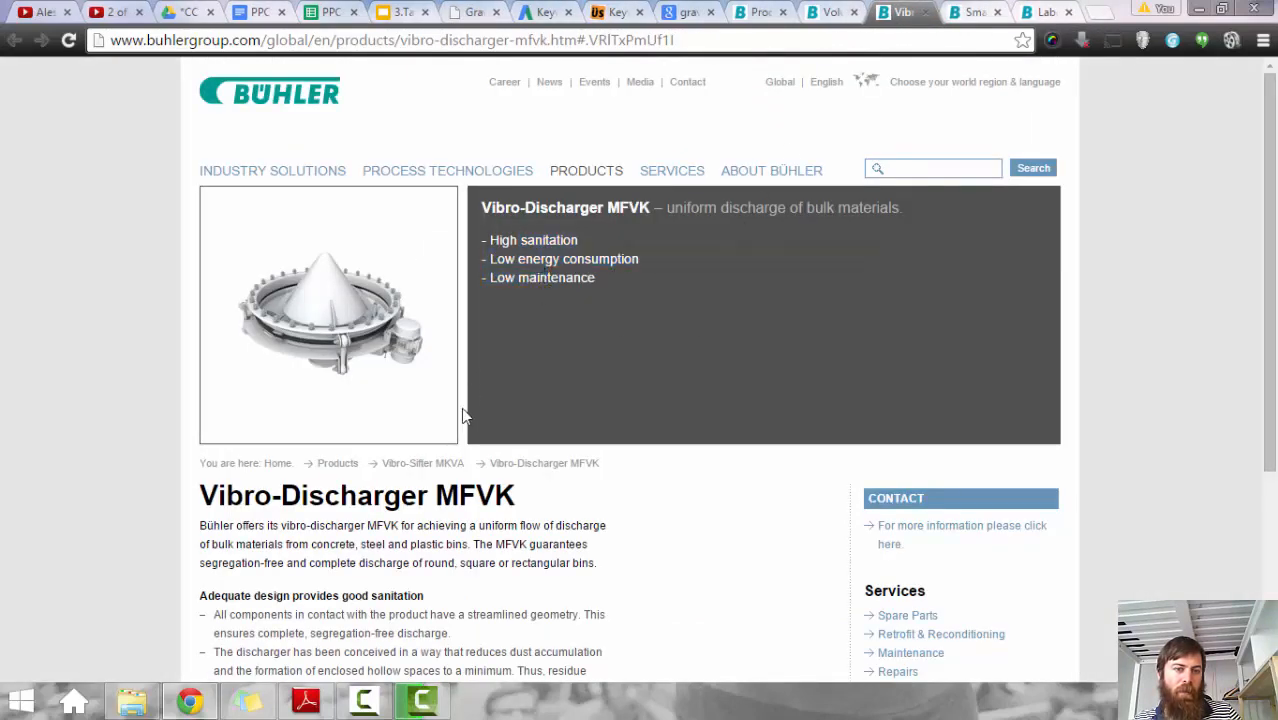
click(923, 13)
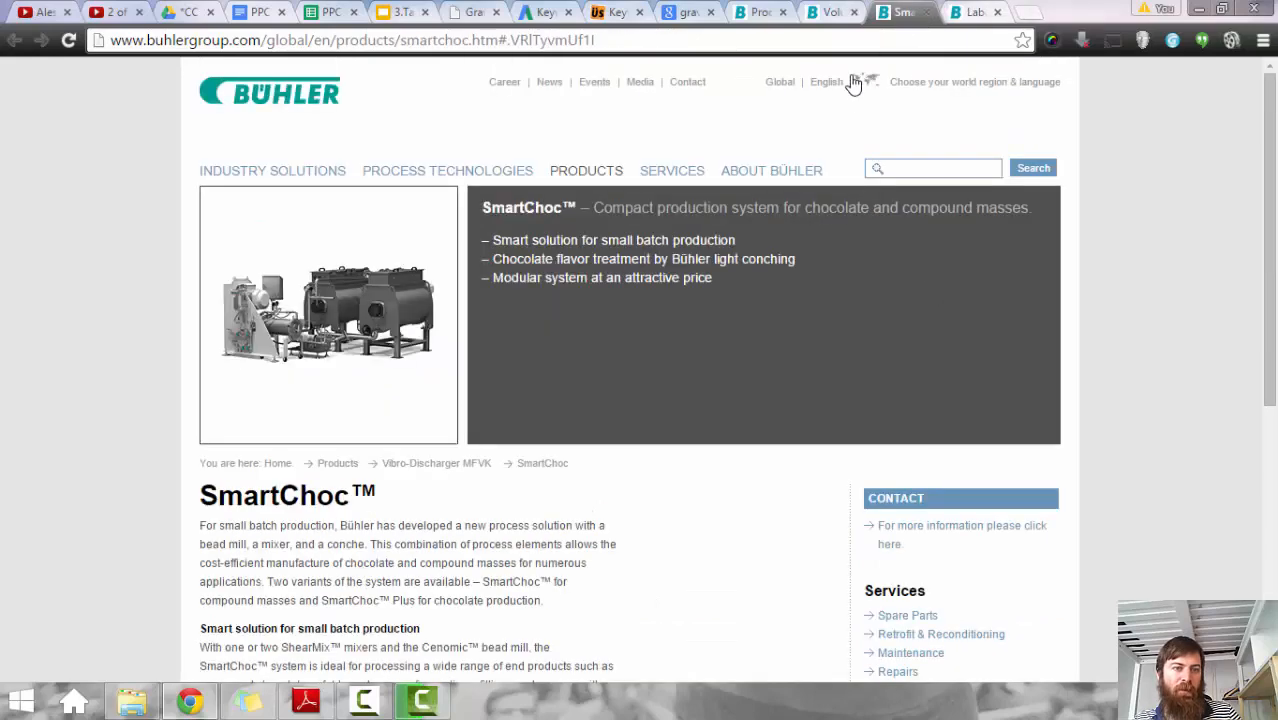
Step: Skim the SmartChoc chocolate production system page and close its tab
scroll(845, 277, down, 3)
scroll(838, 276, up, 3)
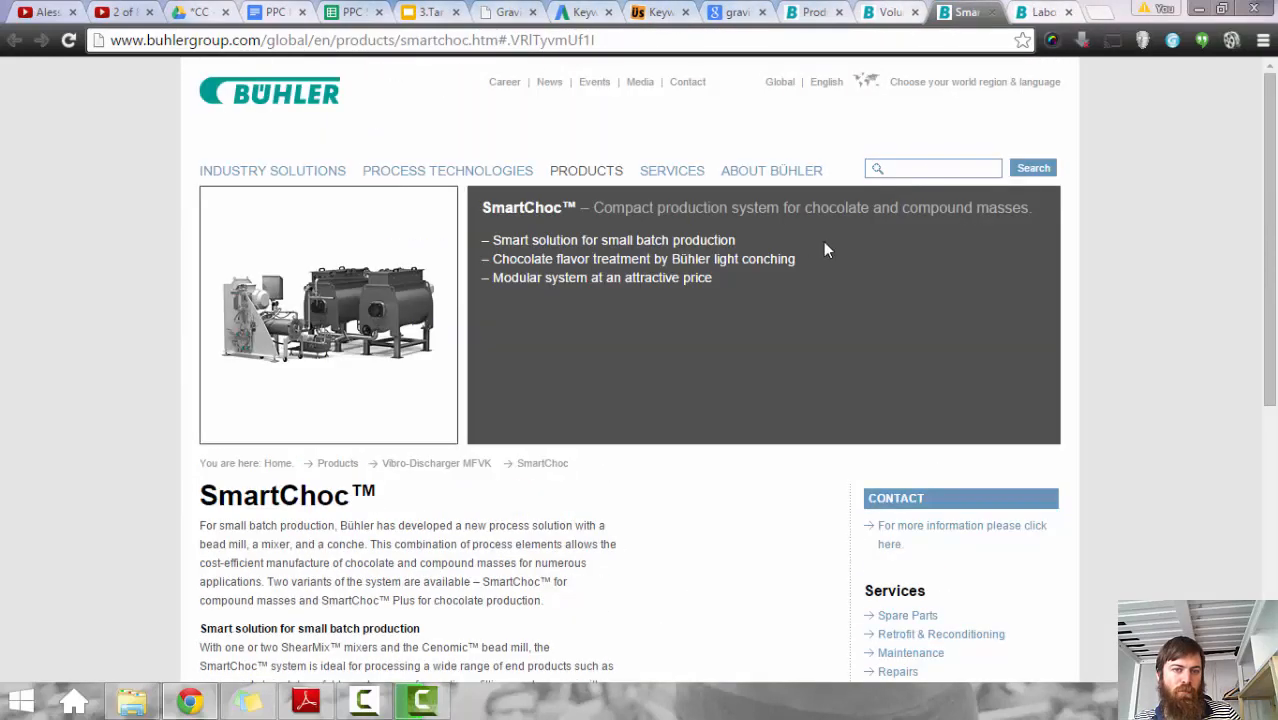
click(992, 12)
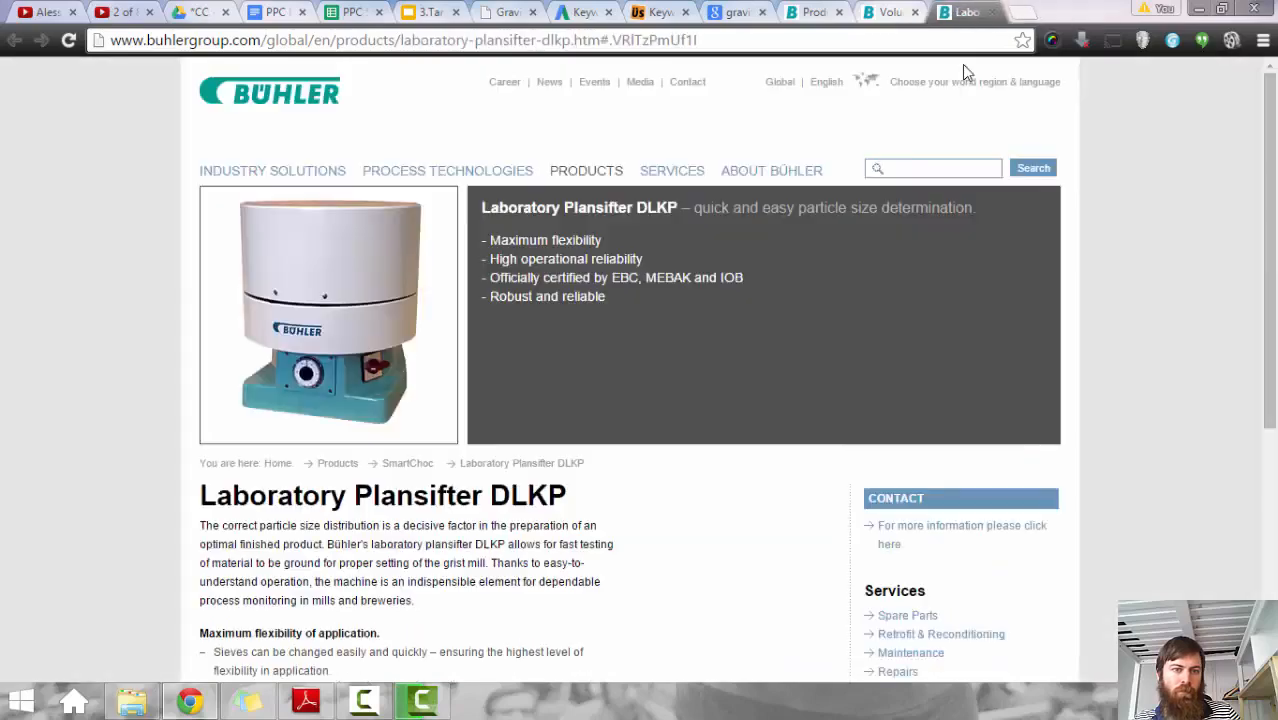
Step: Skim the Laboratory Plansifter DLKP page, and close both it and the Volumetric Feed Gate MZDE page
scroll(400, 358, down, 4)
scroll(350, 353, up, 4)
scroll(400, 340, down, 3)
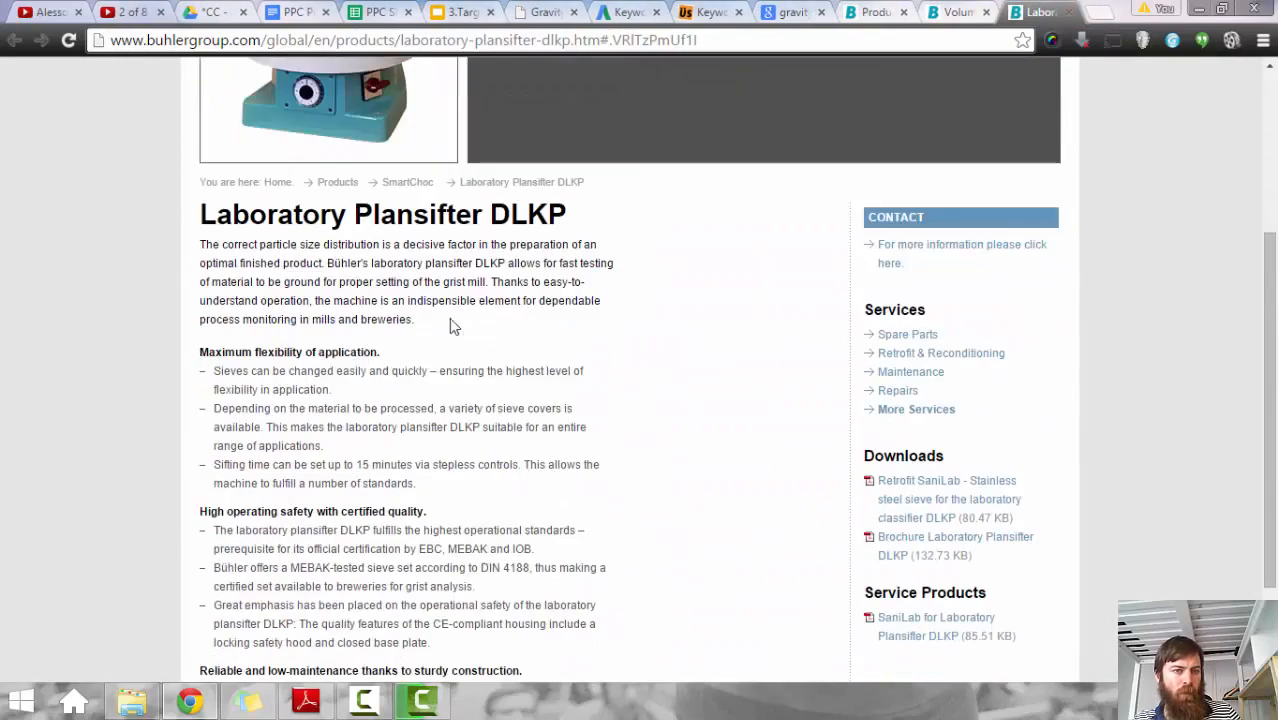
scroll(555, 285, up, 2)
scroll(558, 300, down, 3)
scroll(553, 322, up, 4)
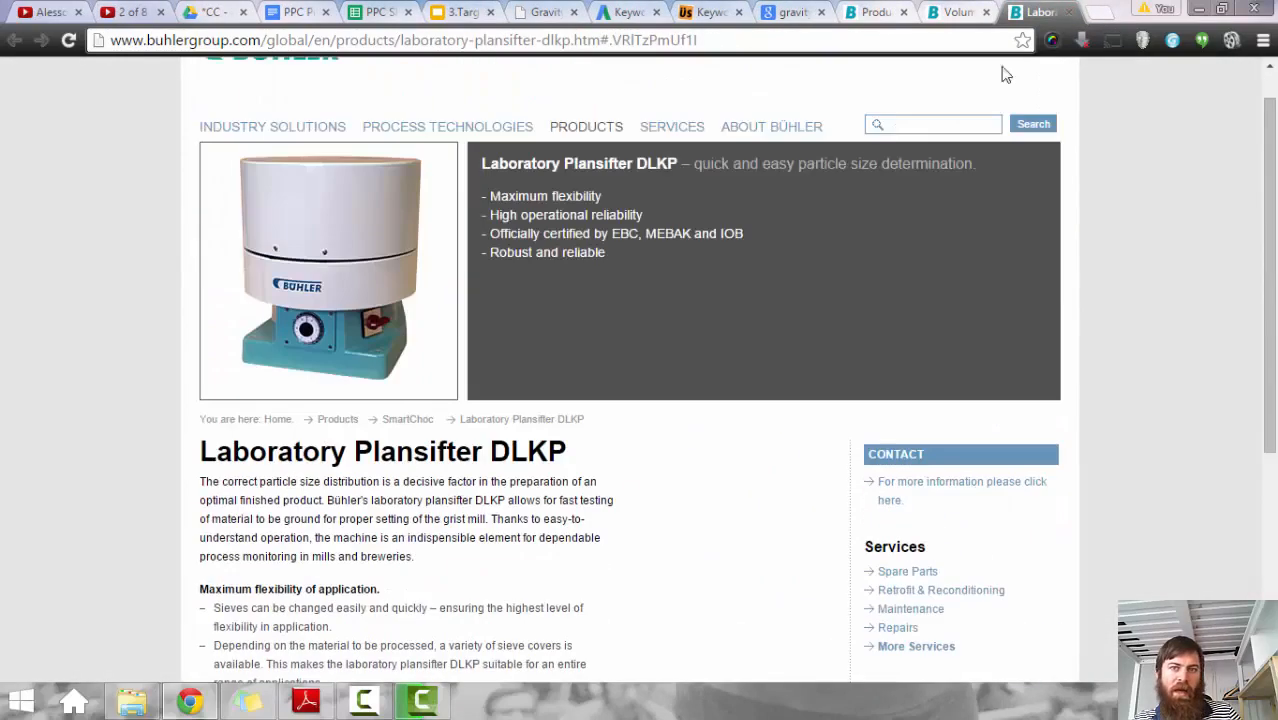
click(1067, 12)
scroll(815, 290, up, 3)
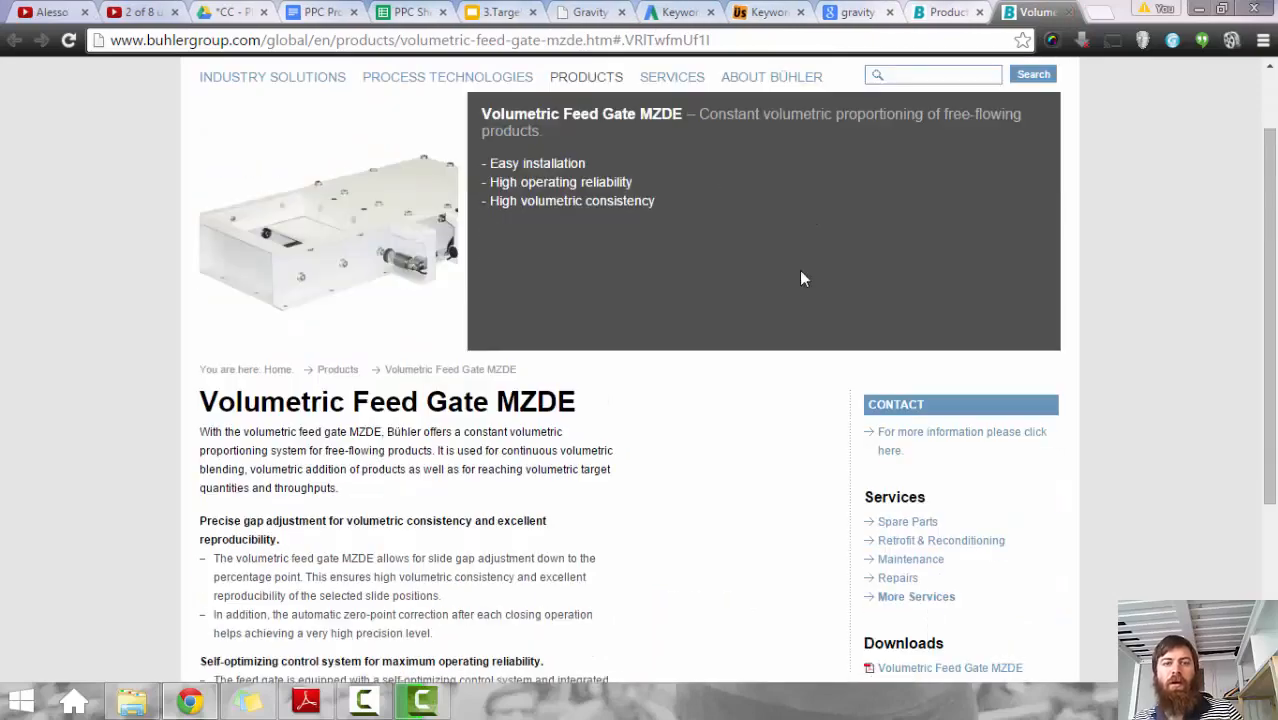
click(1068, 13)
Step: Look through the alphabetical list of Bühler's products
scroll(420, 400, up, 10)
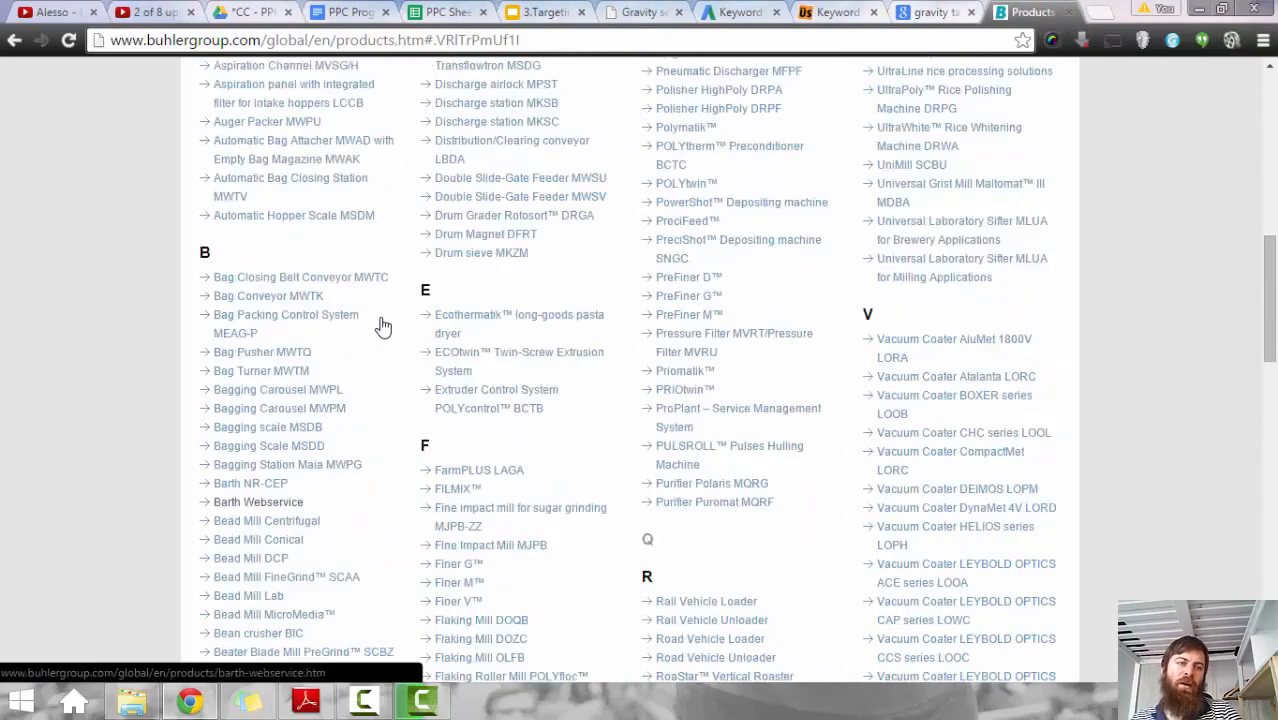
scroll(383, 326, up, 6)
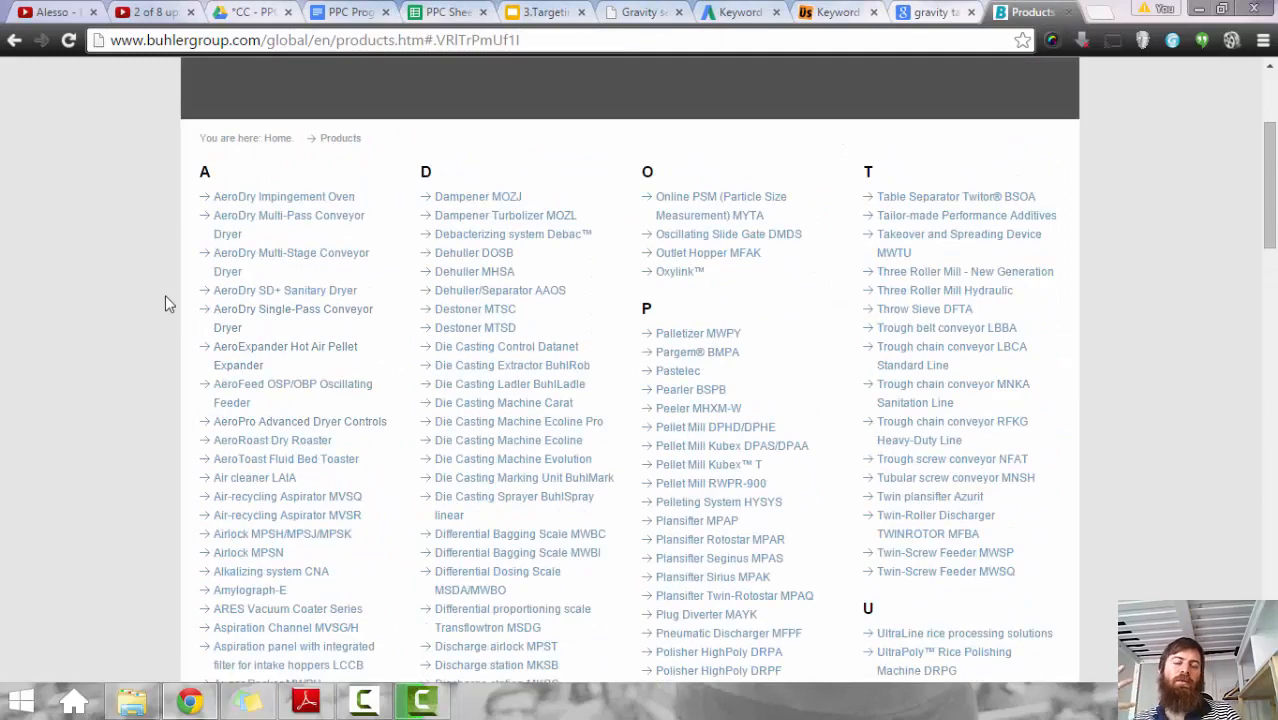
scroll(240, 365, up, 3)
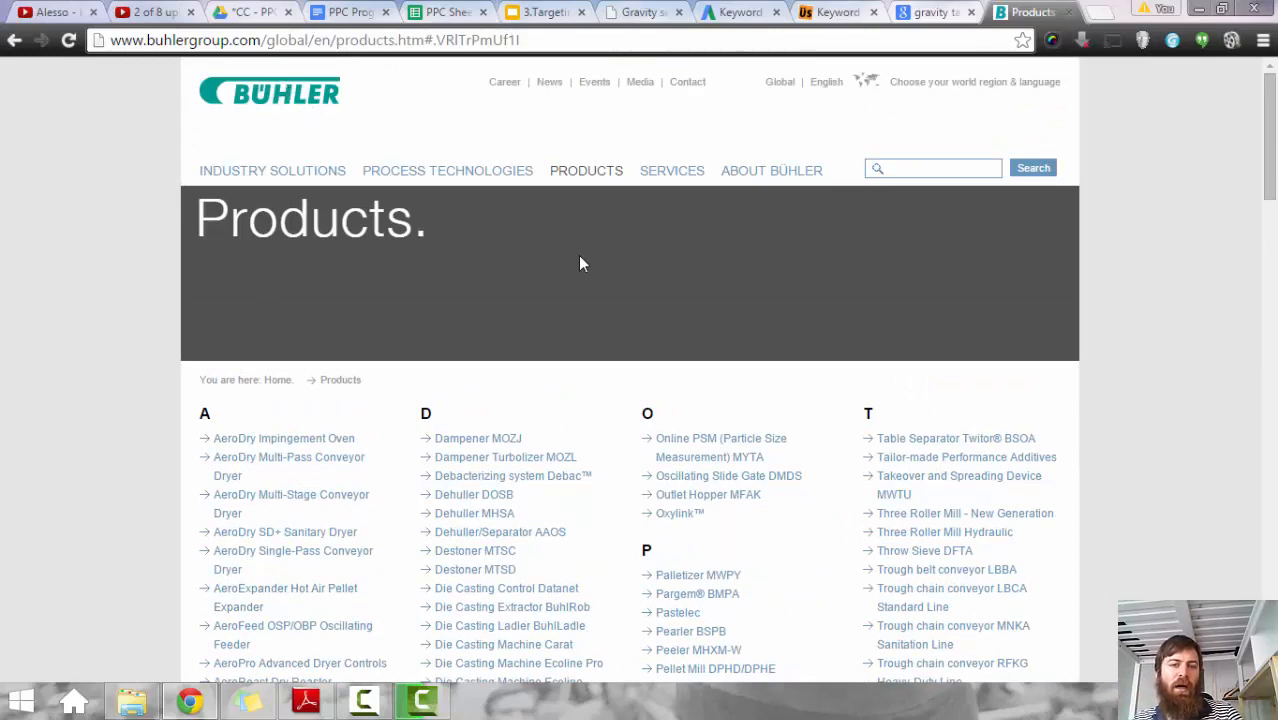
scroll(752, 366, down, 2)
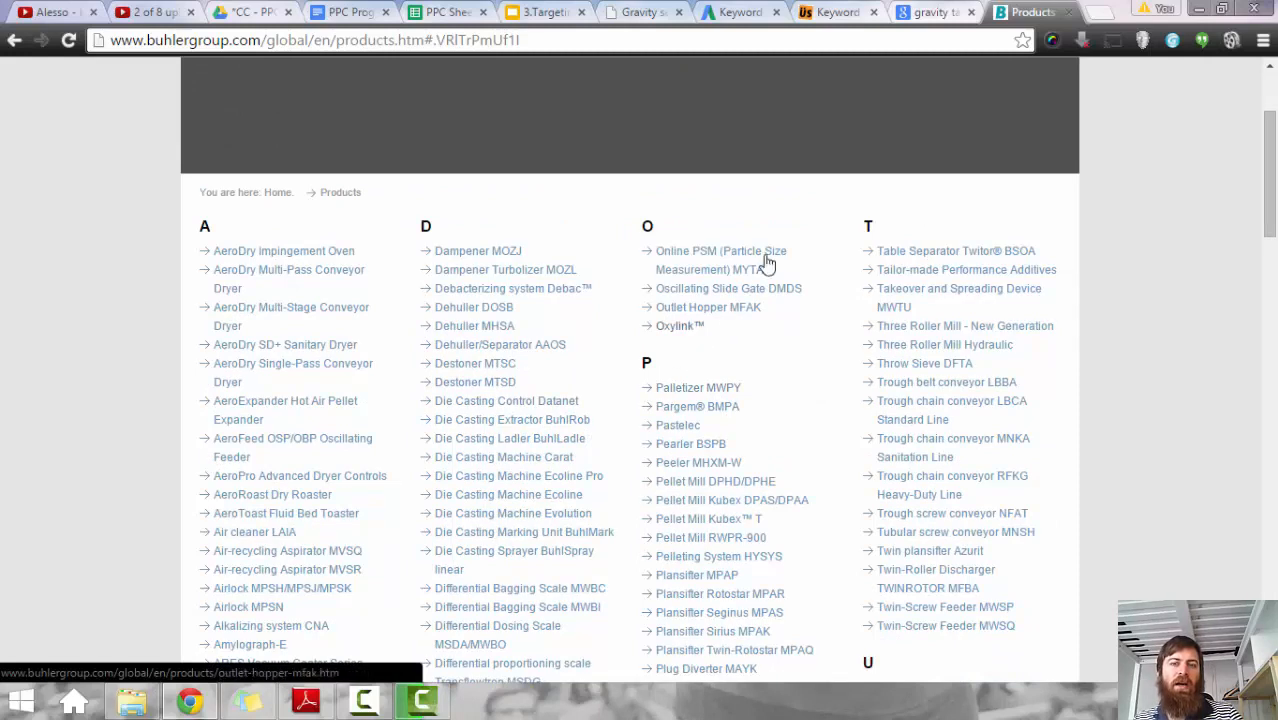
drag(643, 363, 676, 371)
click(676, 371)
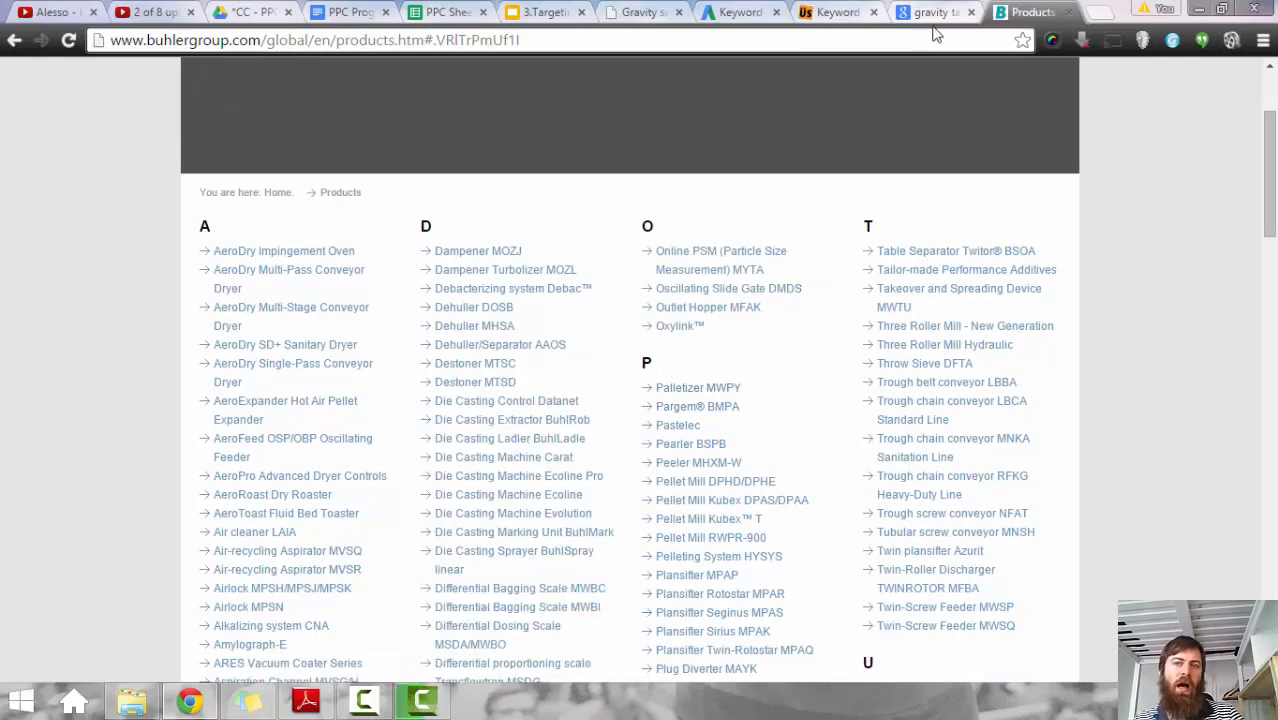
Step: Switch to the Oliver Manufacturing site, skim its home page and open its product overview
click(640, 12)
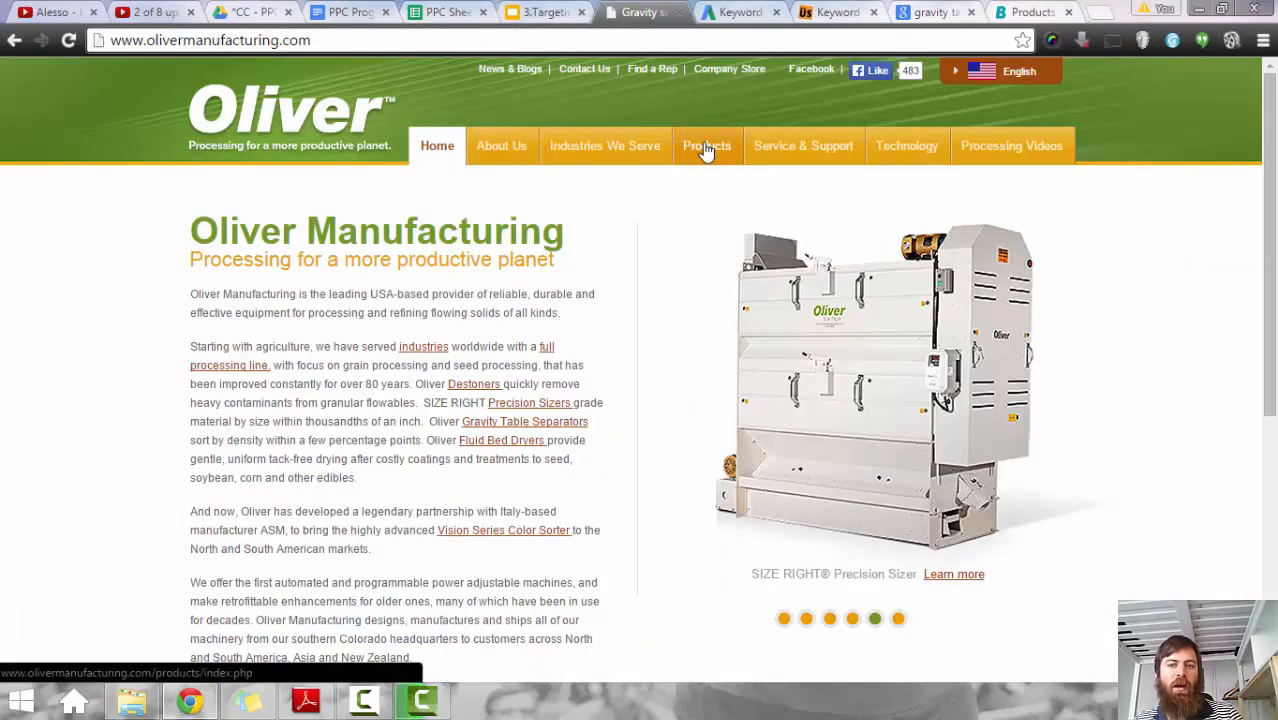
scroll(820, 392, down, 2)
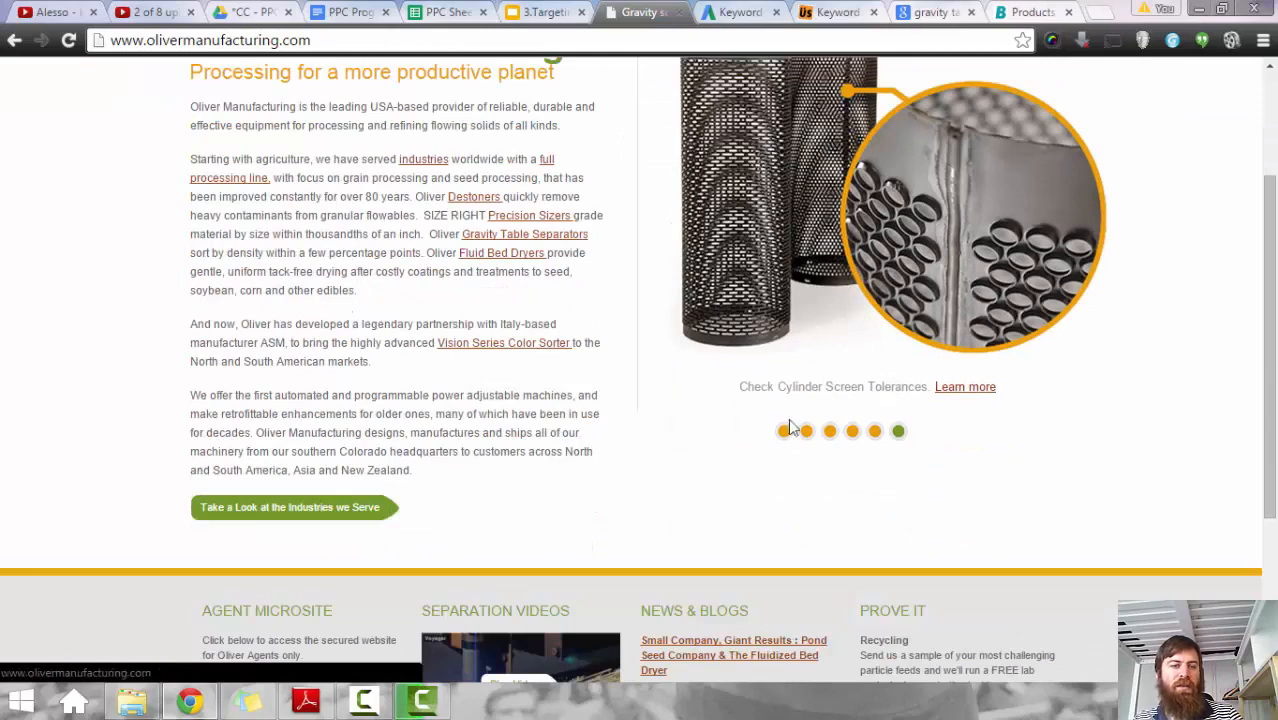
scroll(551, 377, down, 3)
scroll(551, 377, up, 5)
click(713, 147)
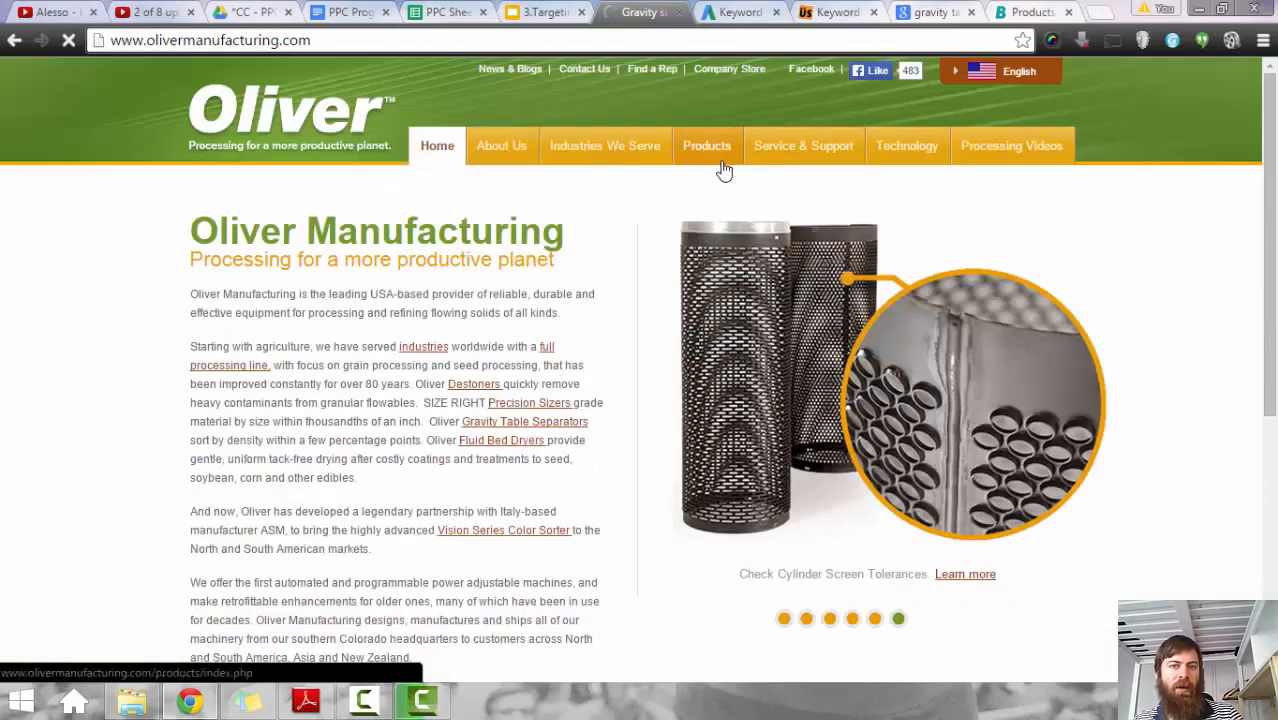
scroll(847, 411, down, 1)
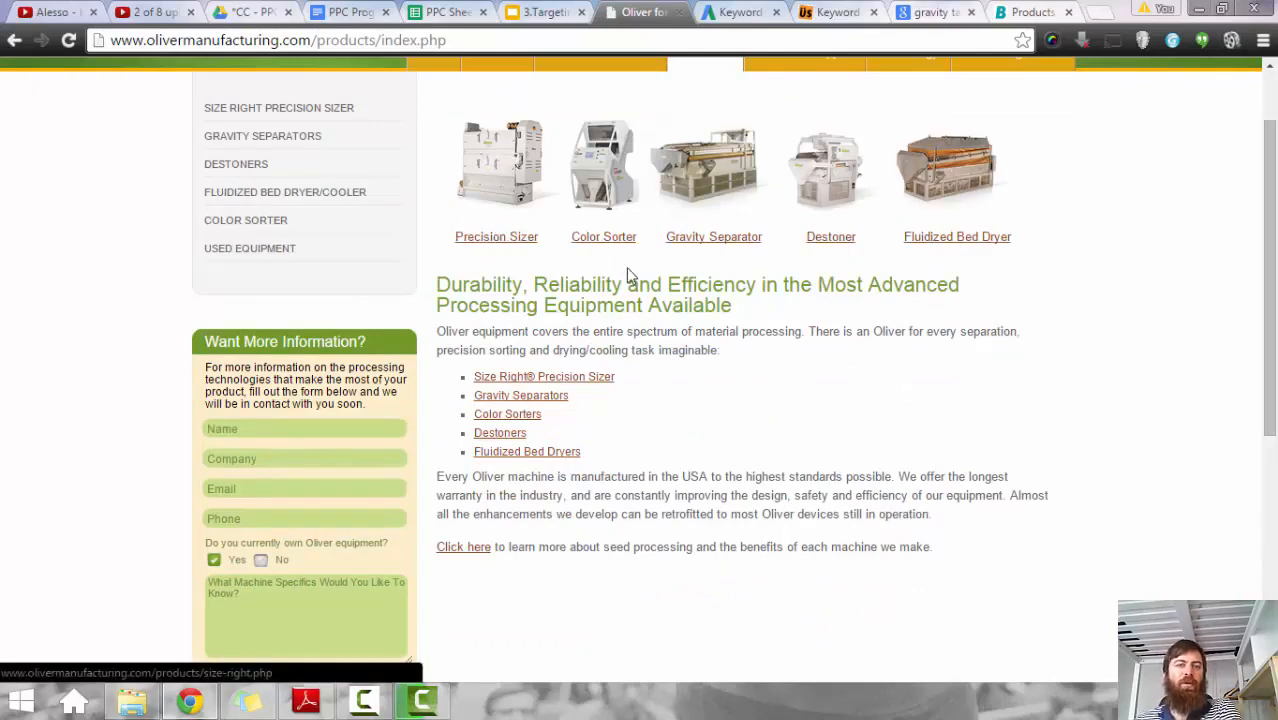
Step: Compare the range of Bühler's product list with Oliver's product overview, and close the Bühler page
click(1033, 12)
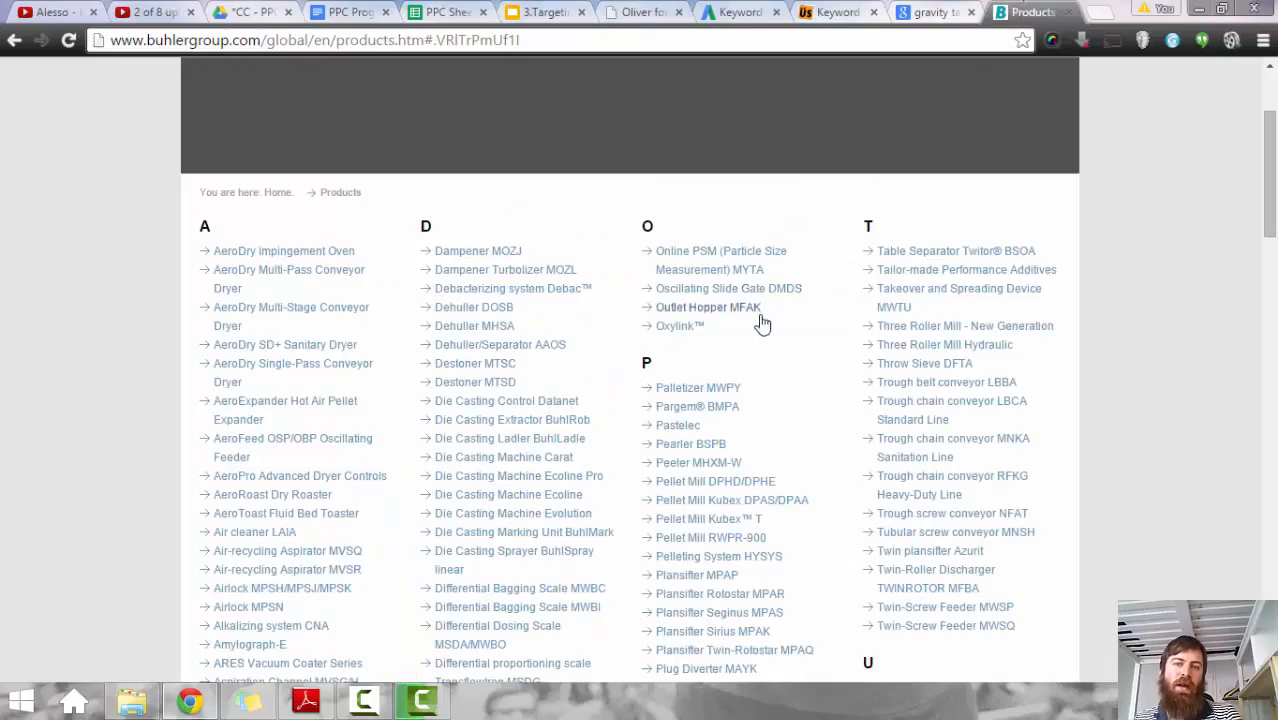
scroll(762, 323, up, 2)
drag(200, 224, 371, 226)
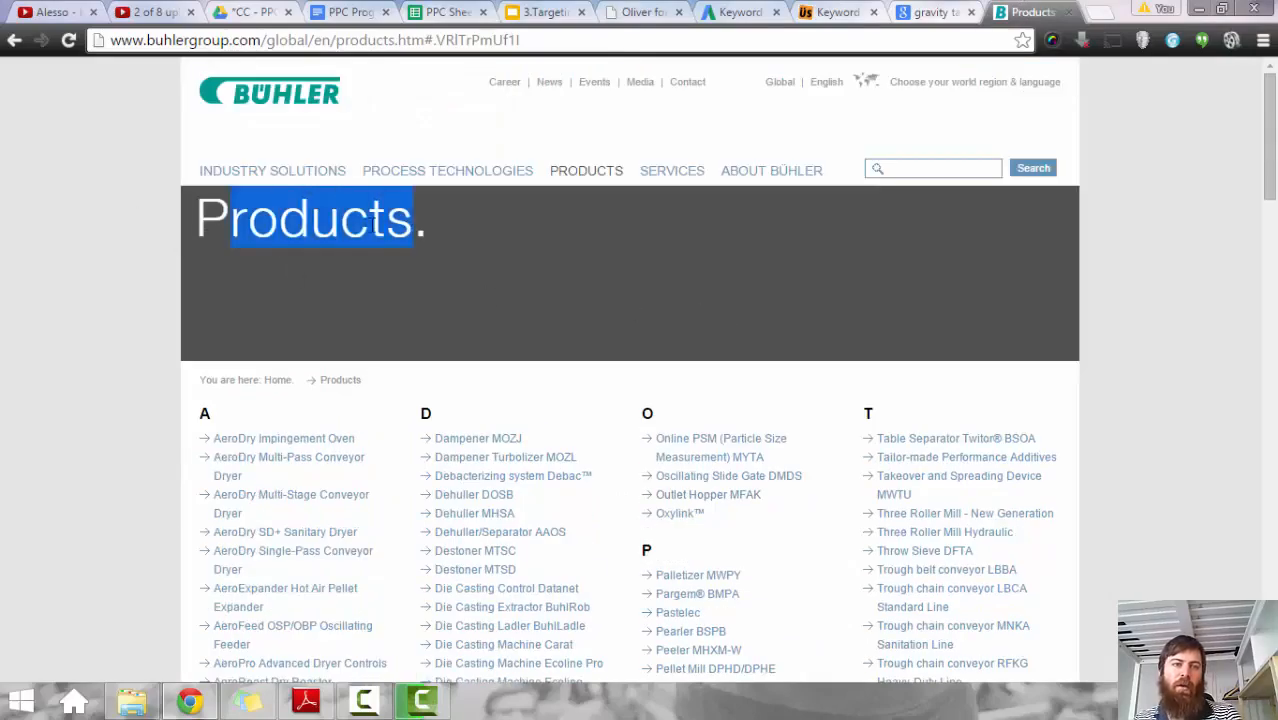
click(358, 235)
scroll(462, 495, down, 3)
scroll(462, 495, down, 20)
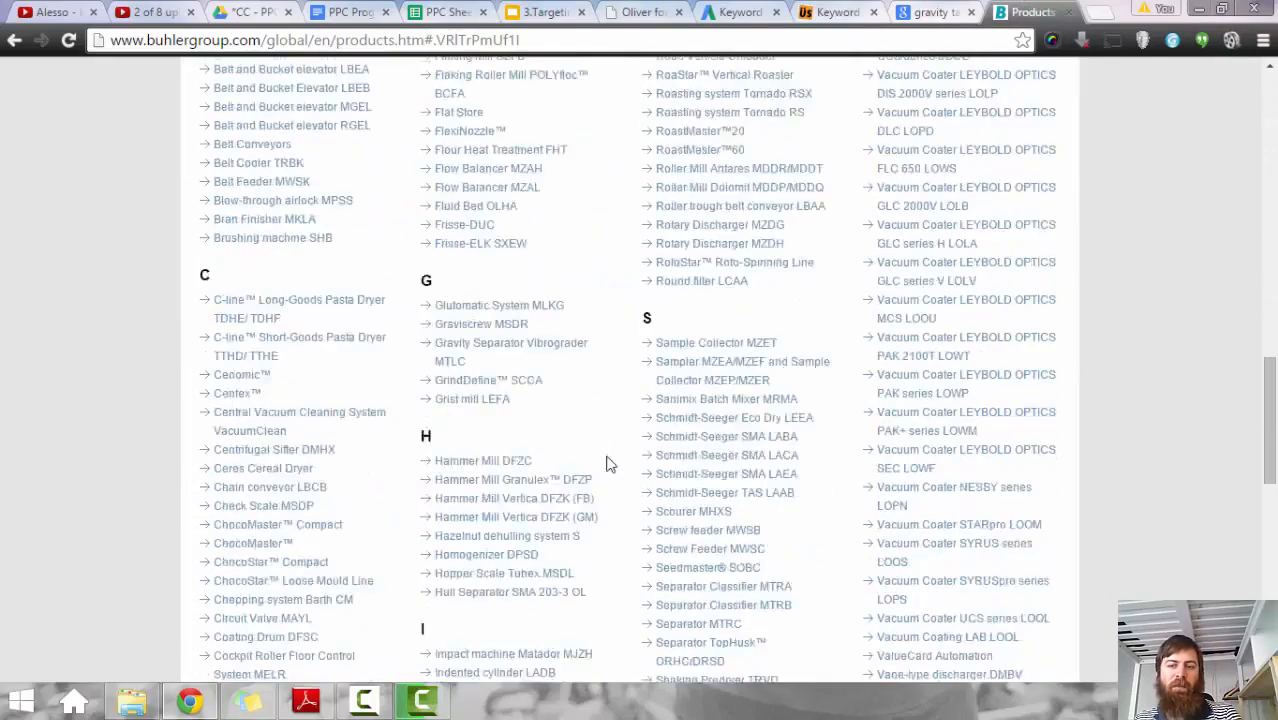
scroll(662, 448, up, 10)
scroll(379, 374, up, 15)
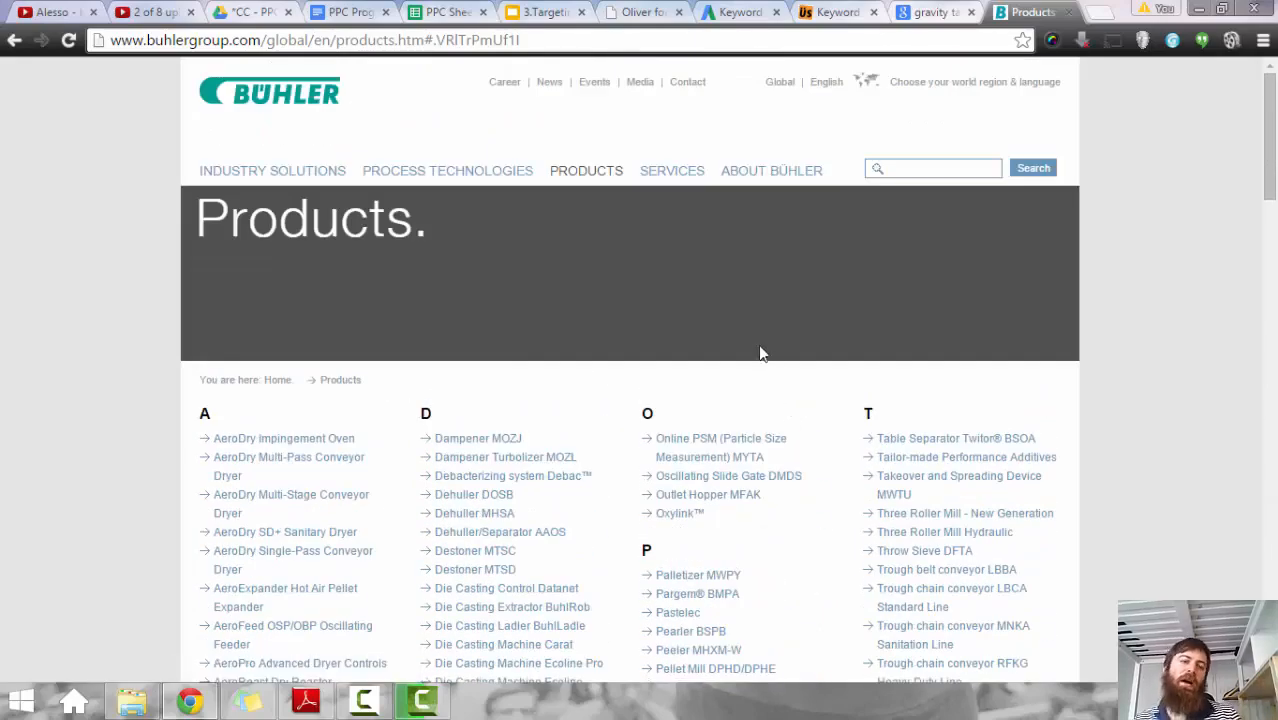
scroll(760, 353, down, 1)
click(660, 11)
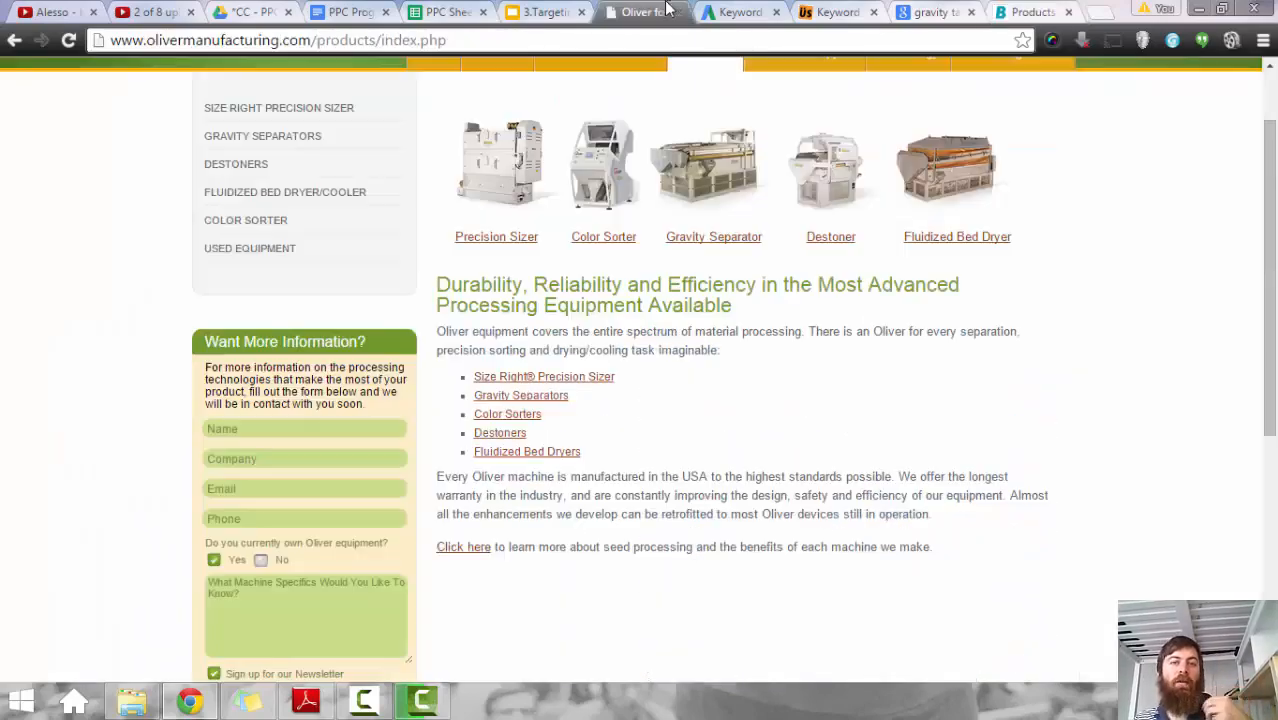
click(1030, 12)
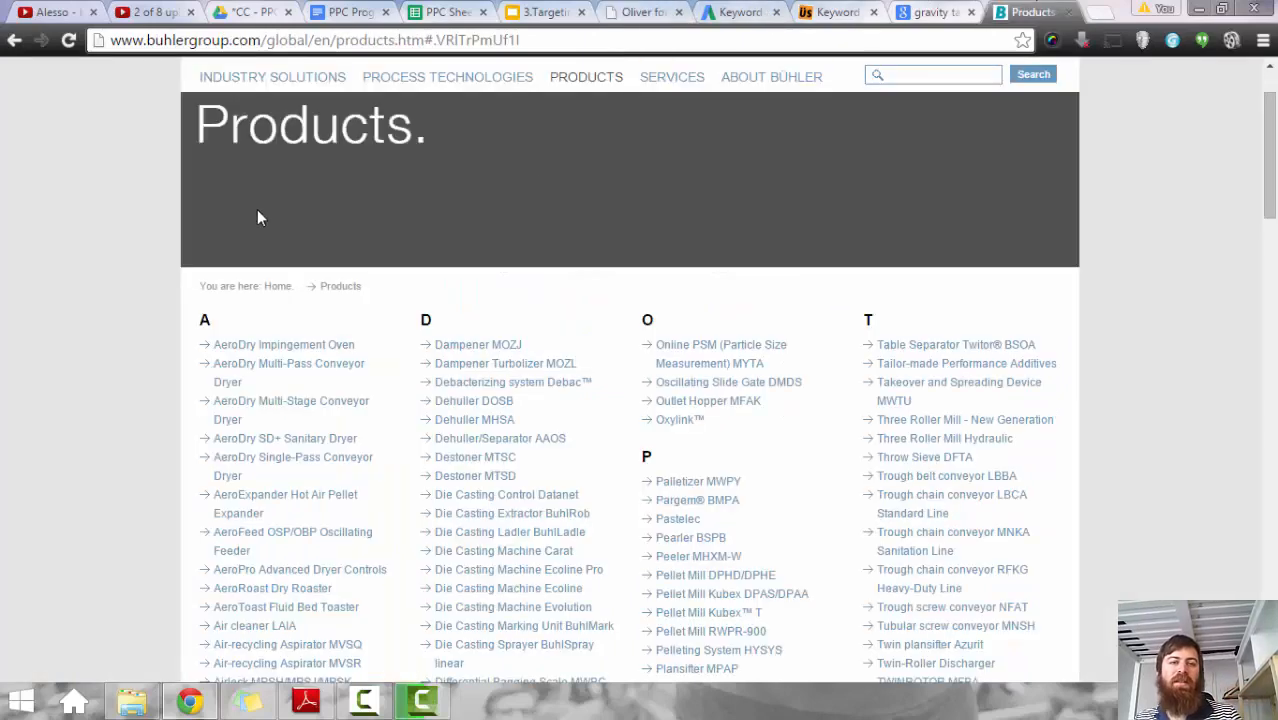
drag(231, 128, 380, 135)
click(380, 136)
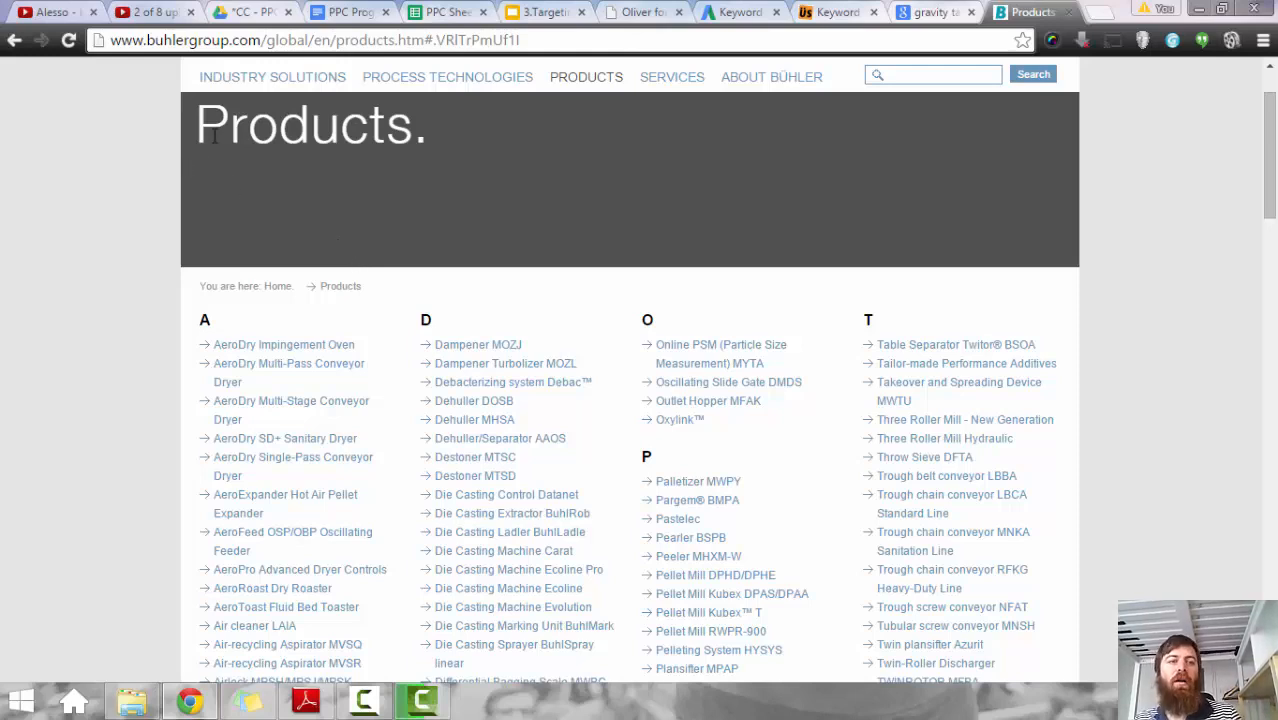
drag(228, 134, 389, 140)
click(389, 140)
scroll(397, 230, up, 1)
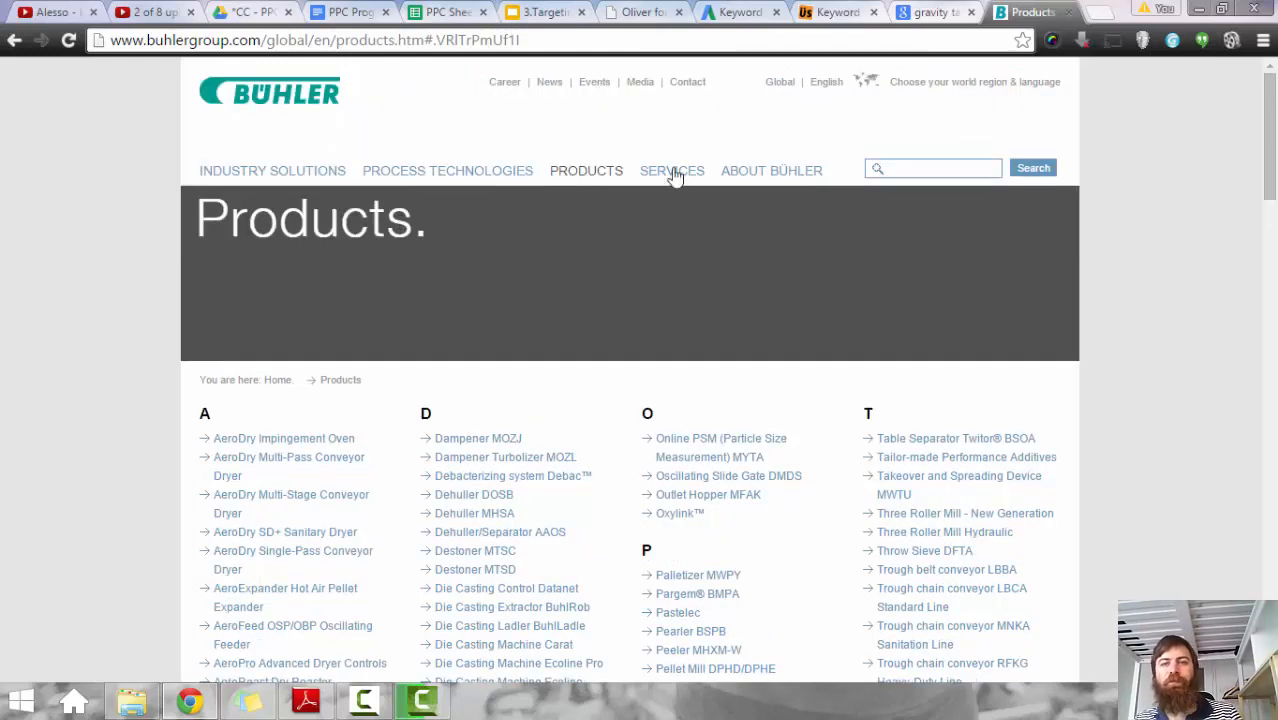
click(1067, 12)
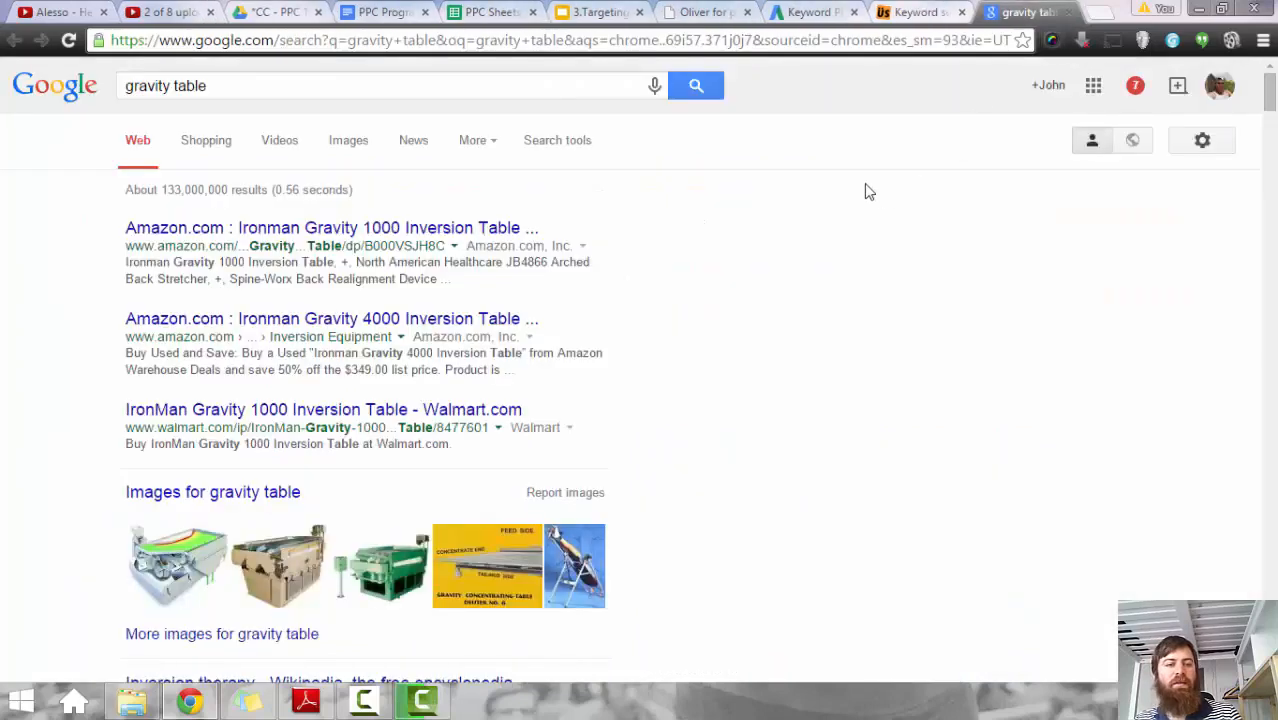
Step: Return to the Ubersuggest results and examine the "buhler gravity separator" suggestion
click(910, 11)
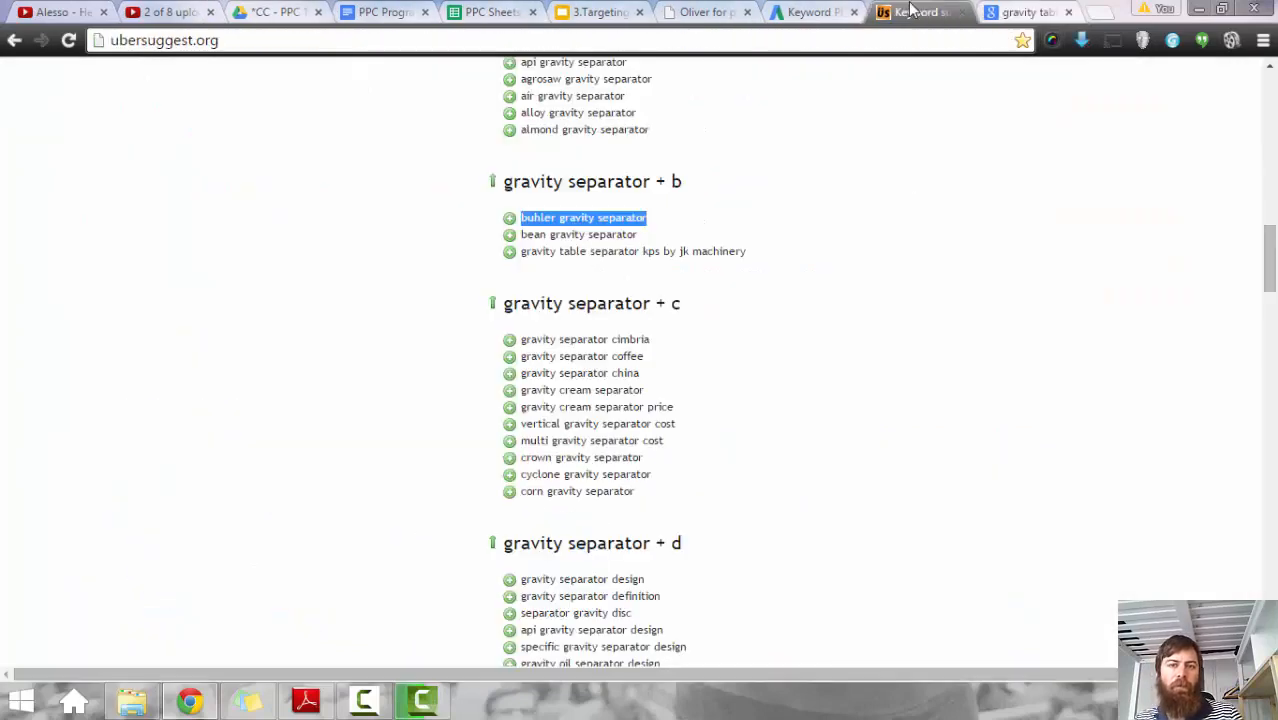
click(716, 234)
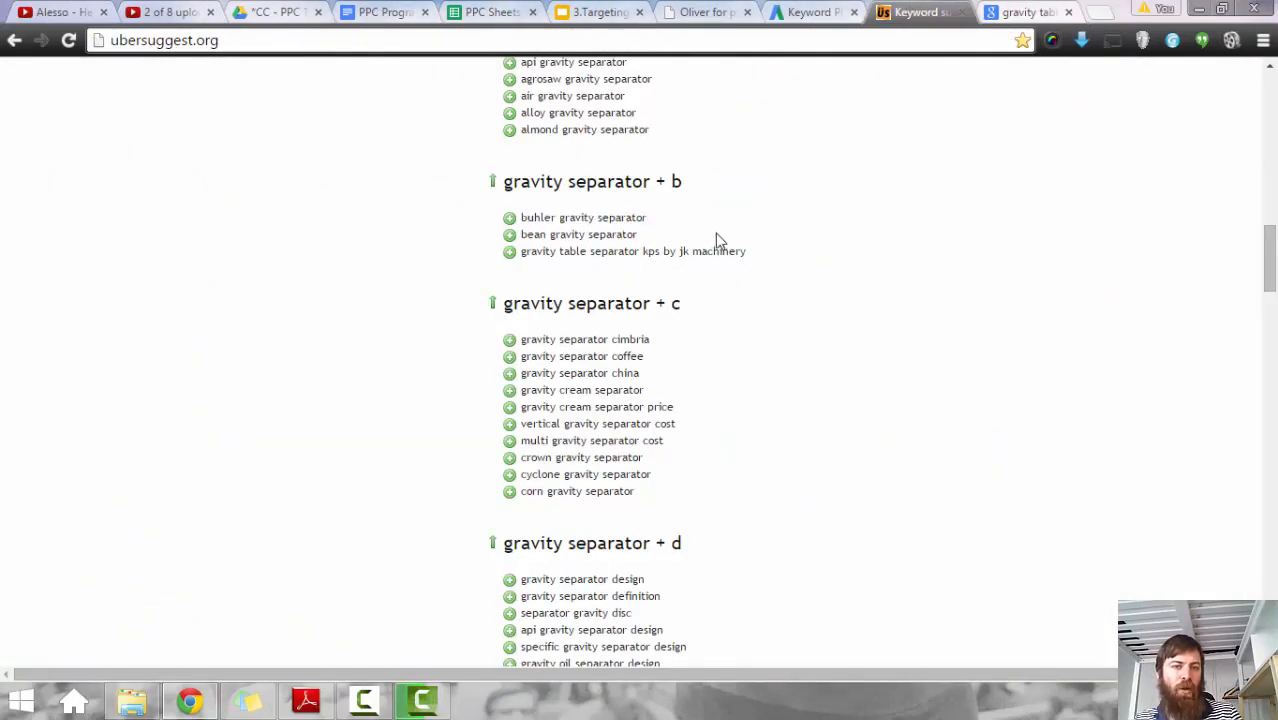
drag(658, 220, 515, 205)
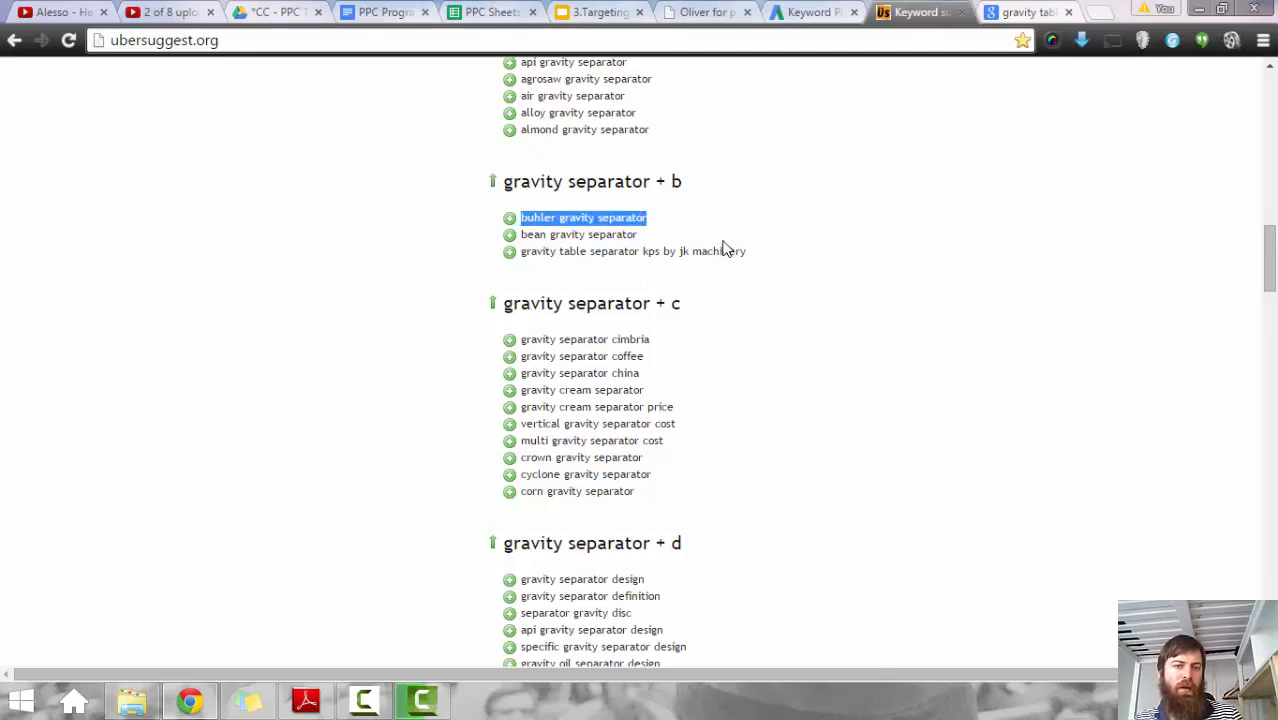
click(684, 228)
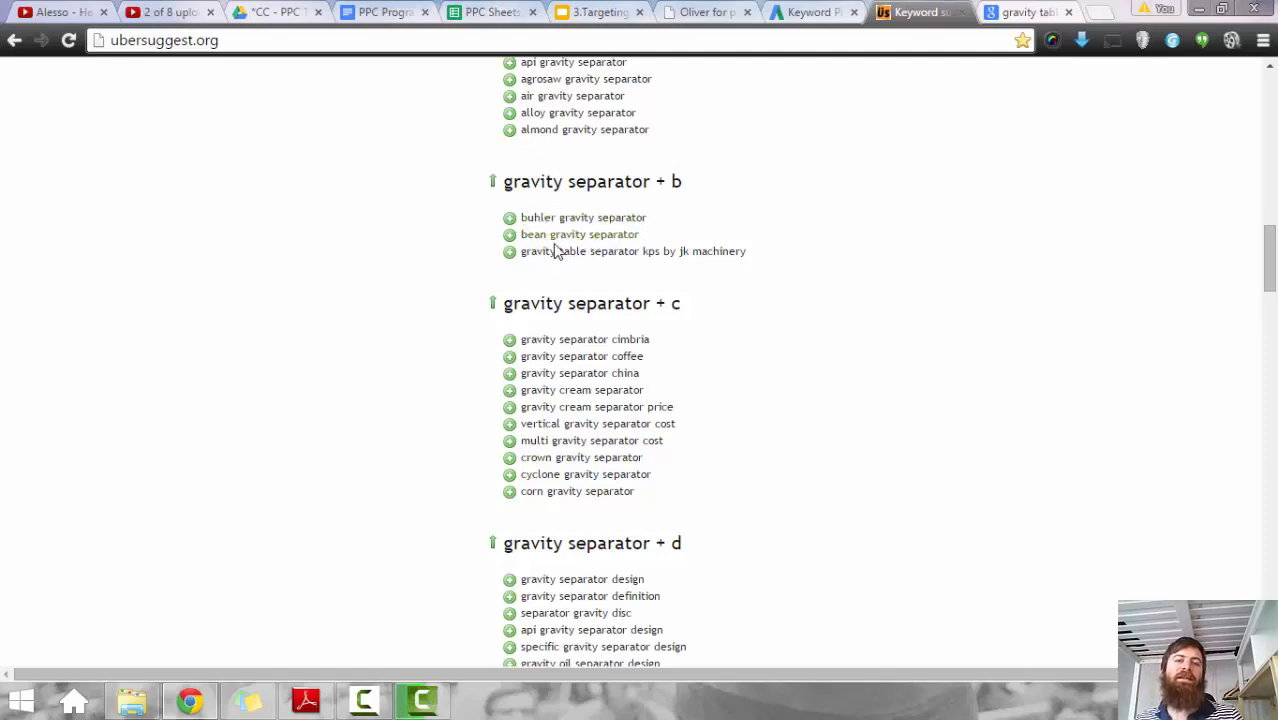
drag(670, 228, 567, 223)
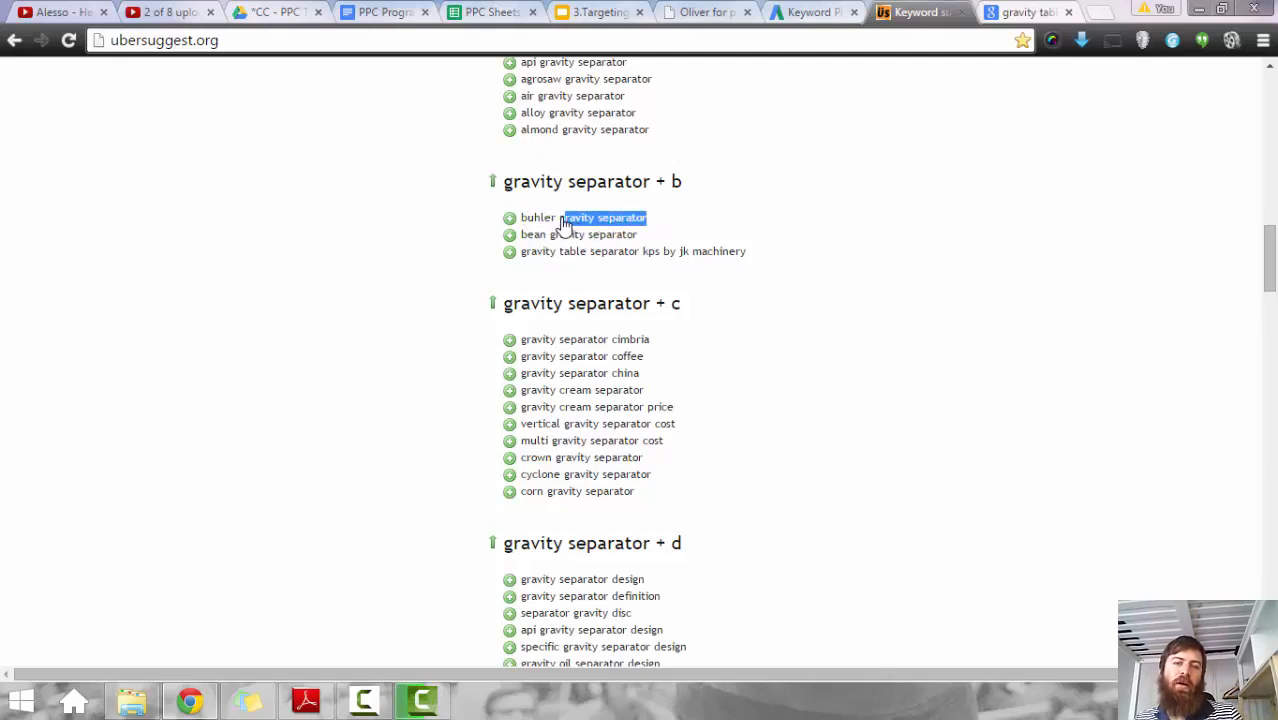
click(690, 226)
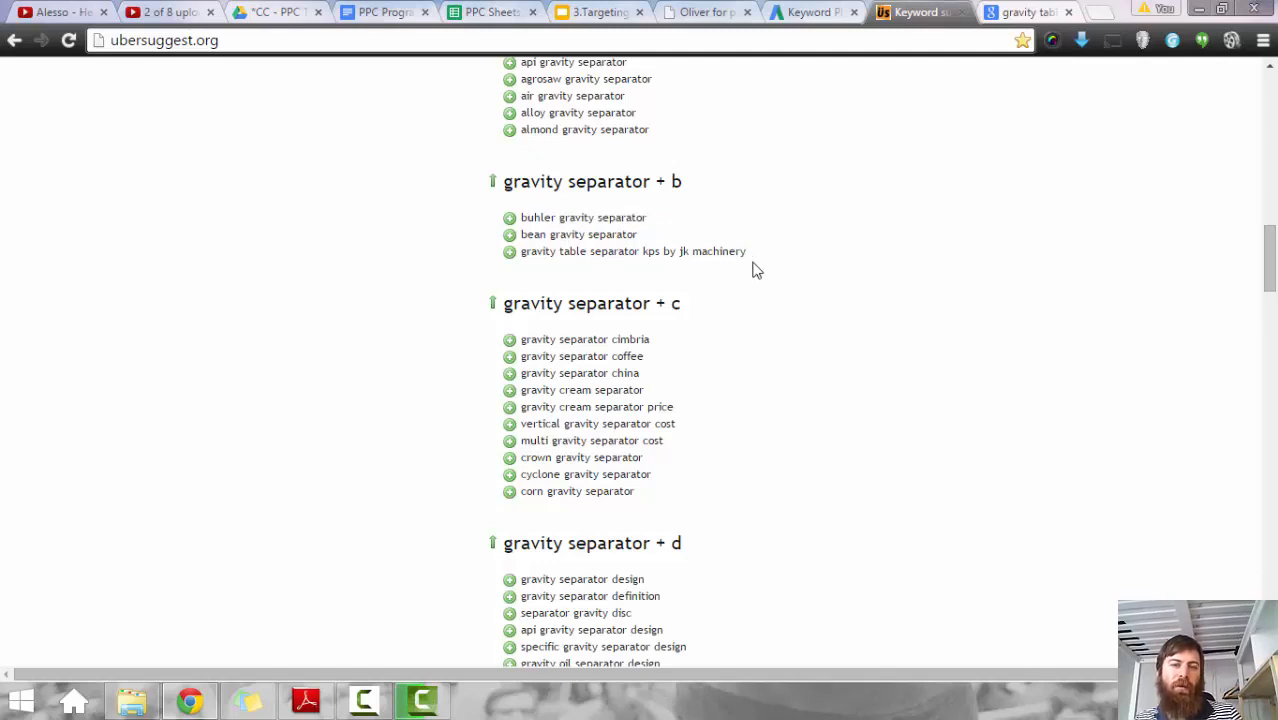
Step: Copy the word "buhler" from the Ubersuggest suggestion into cell F2 of the OM Brand sheet in PPC Sheets
drag(520, 217, 558, 226)
key(ctrl+c)
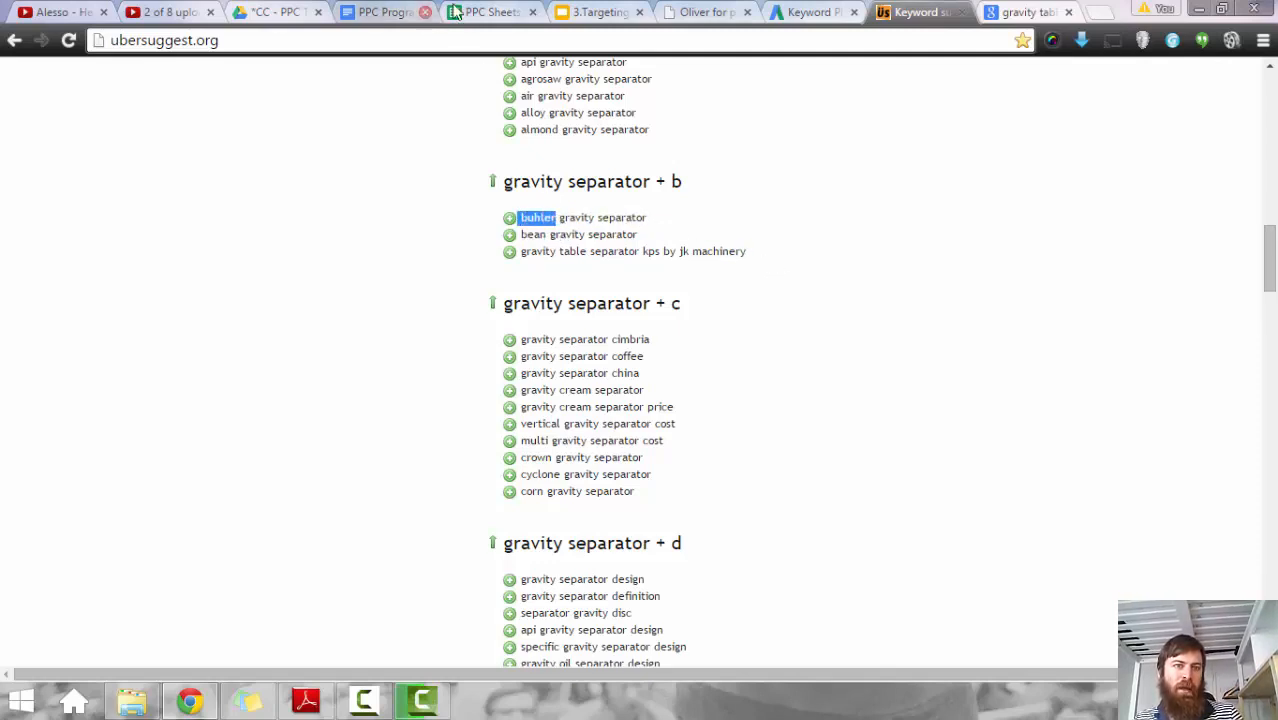
click(490, 12)
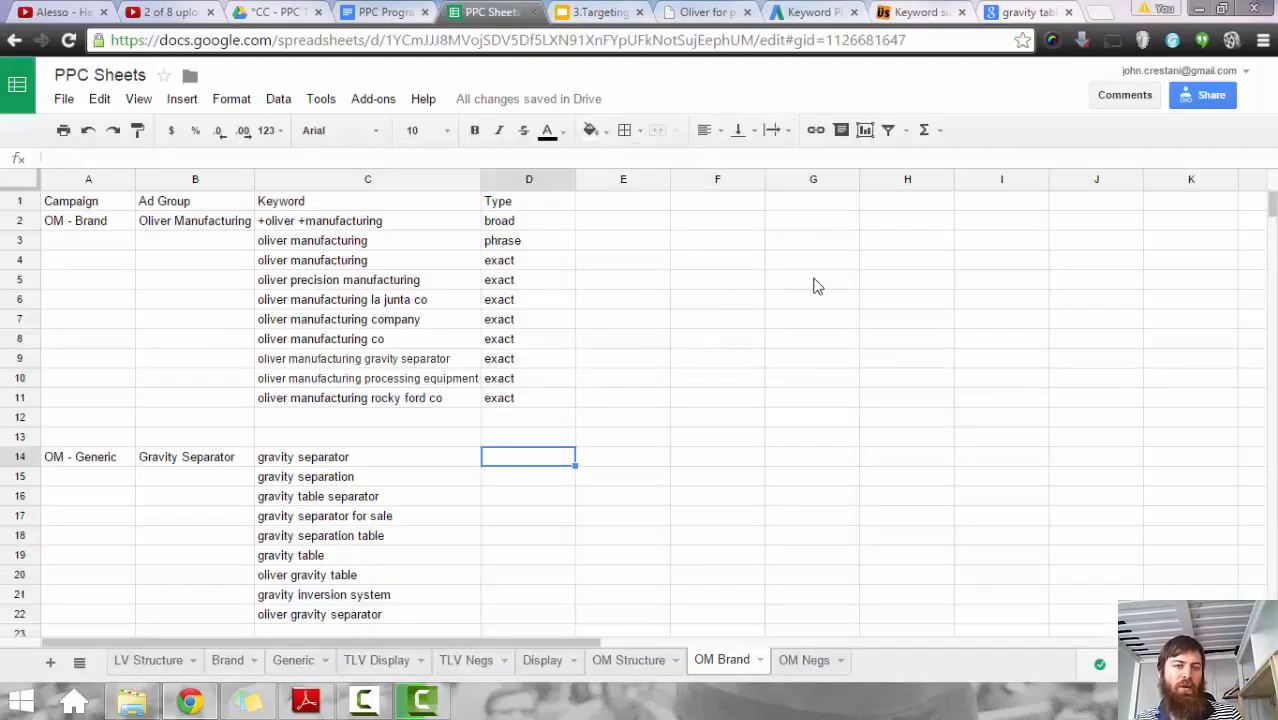
click(730, 222)
key(ctrl+v)
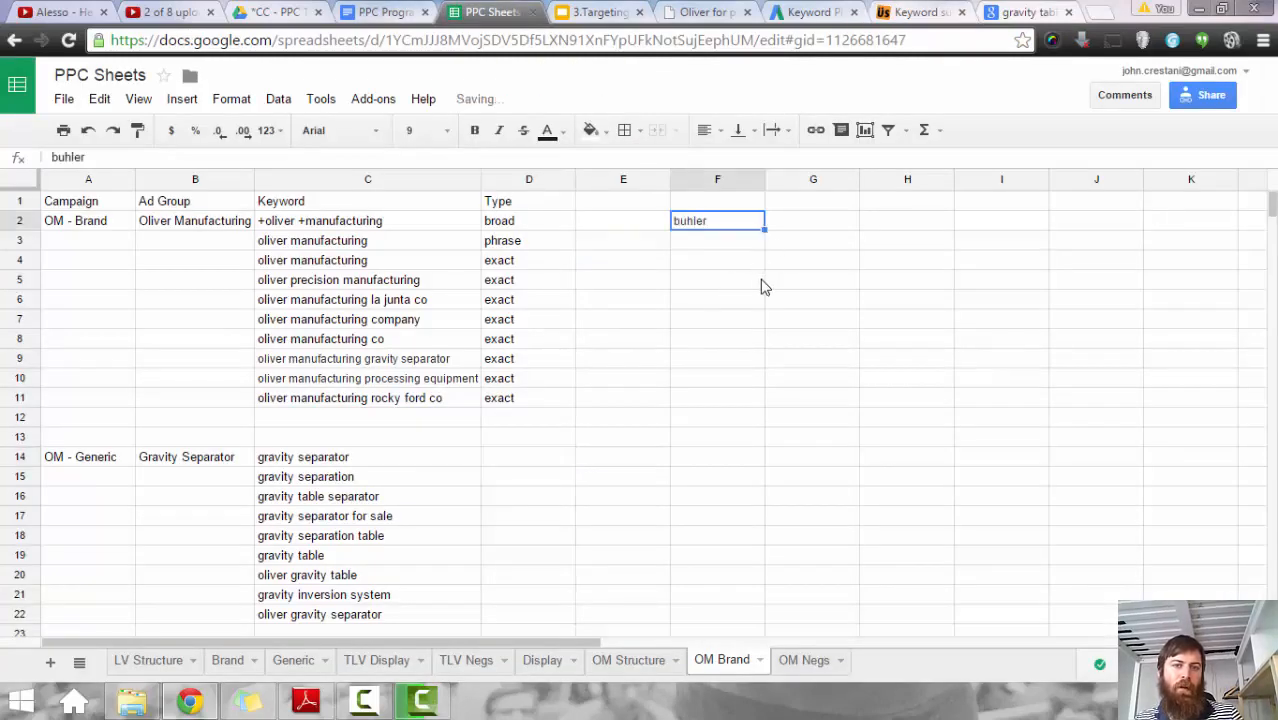
Step: Return to the Ubersuggest results and search Google for the suggestion "bean gravity separator" in a new tab
click(1020, 13)
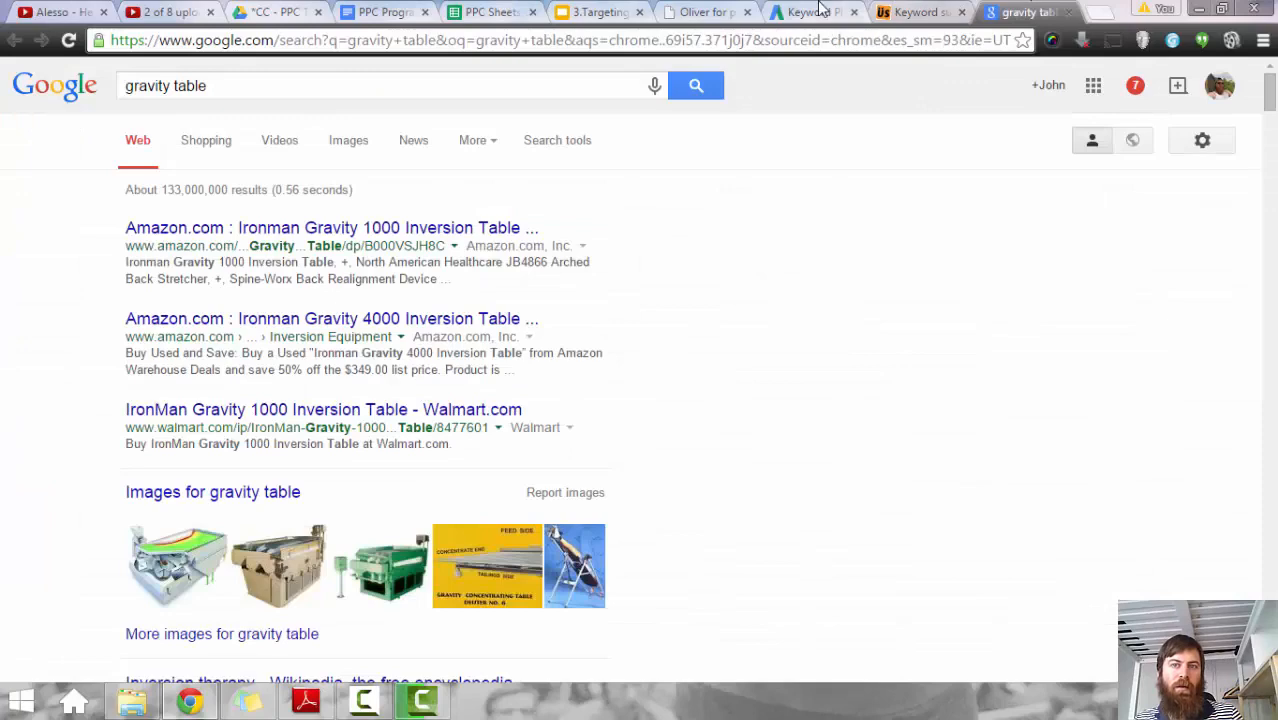
click(815, 12)
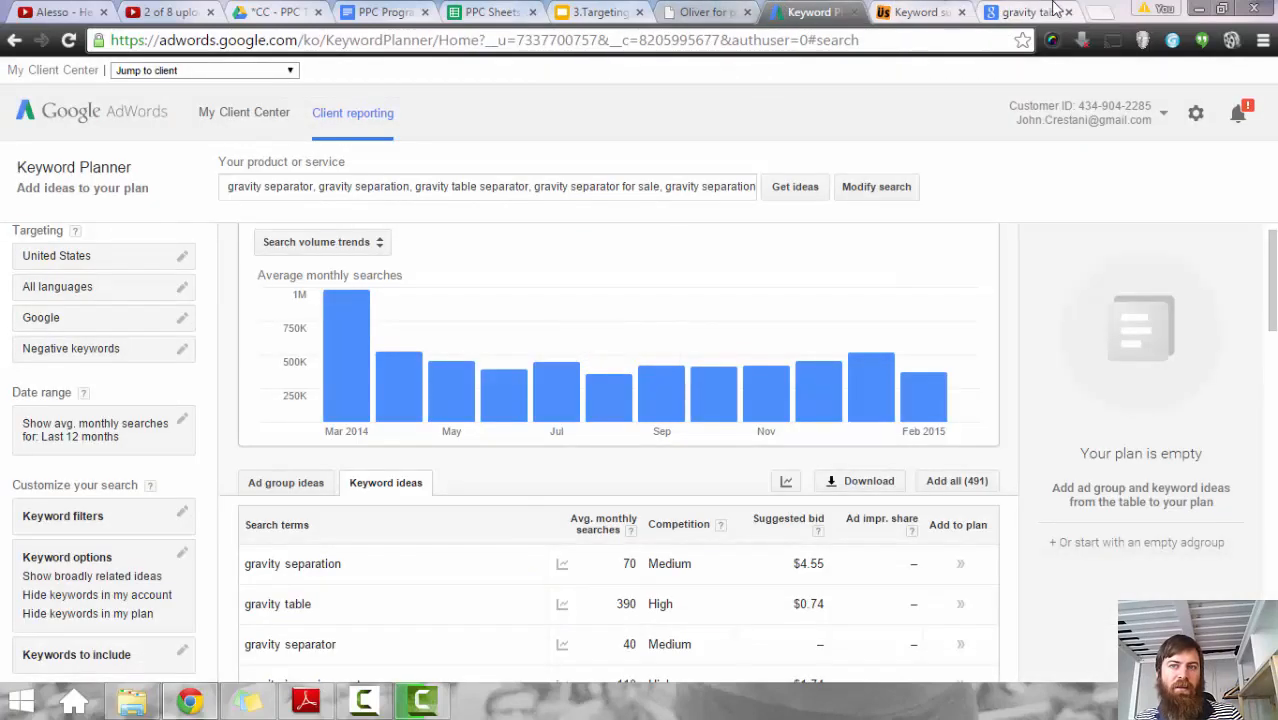
click(918, 12)
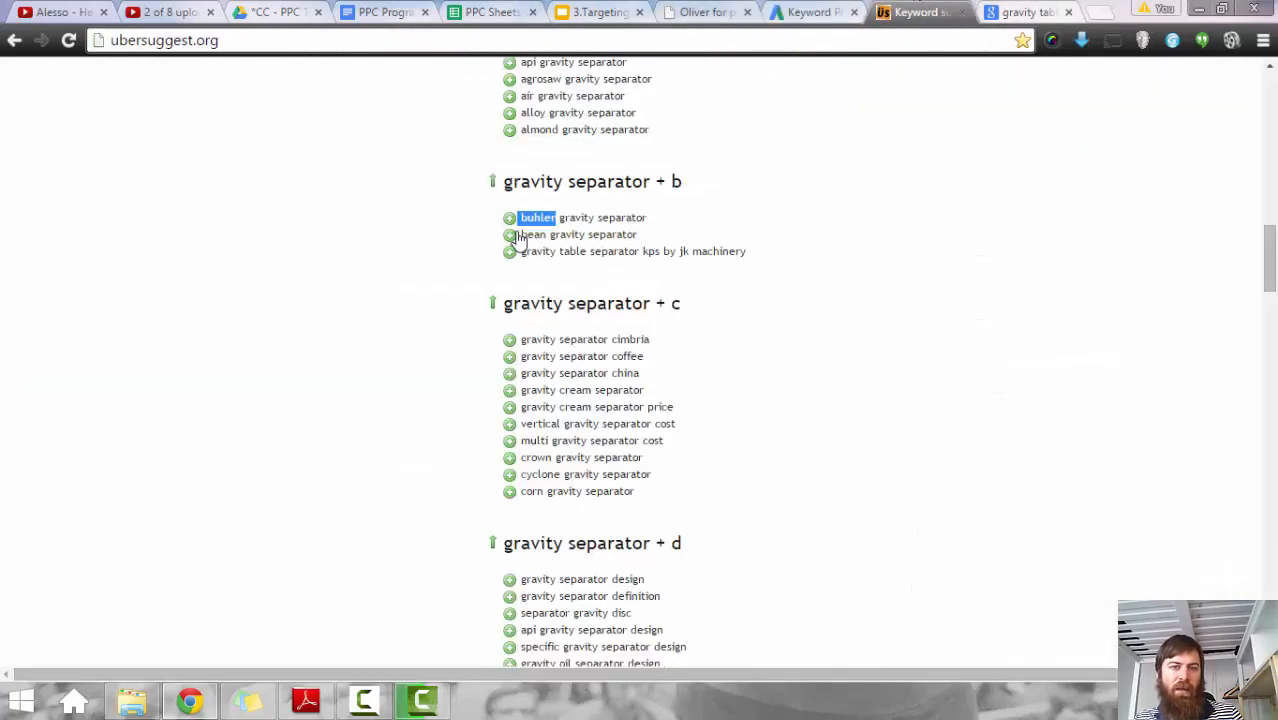
drag(520, 236, 548, 242)
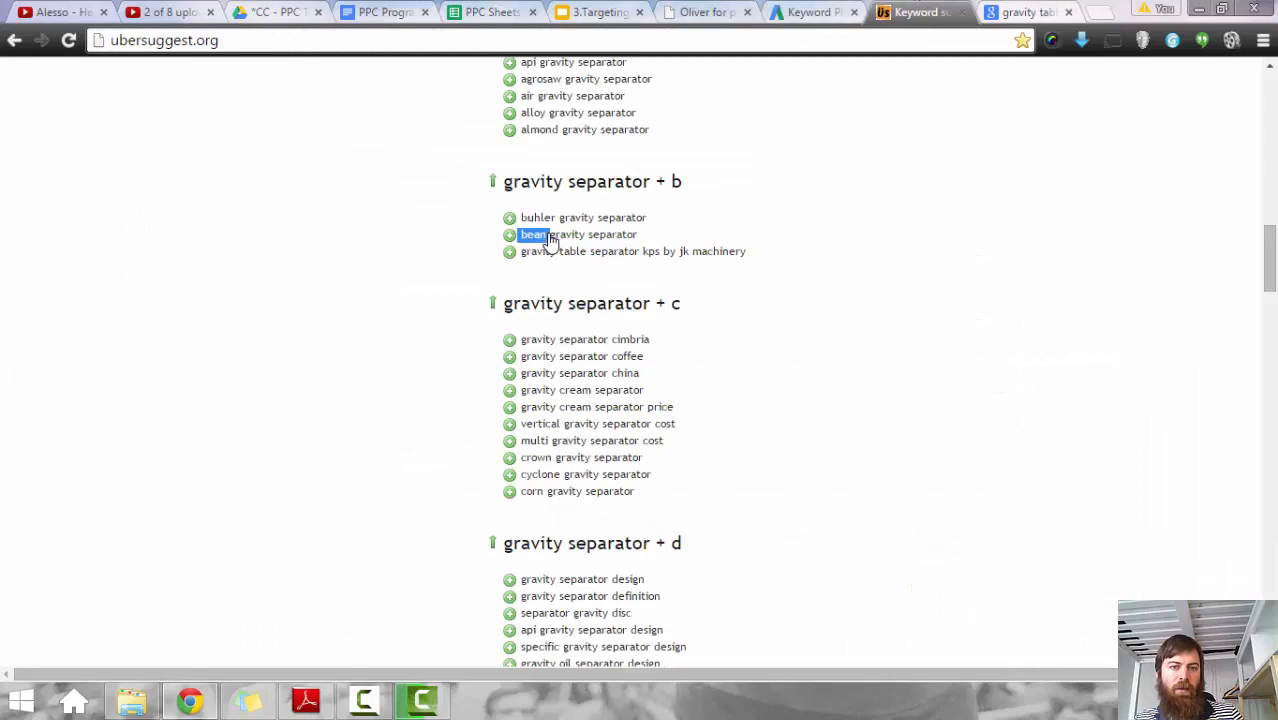
drag(653, 237, 526, 238)
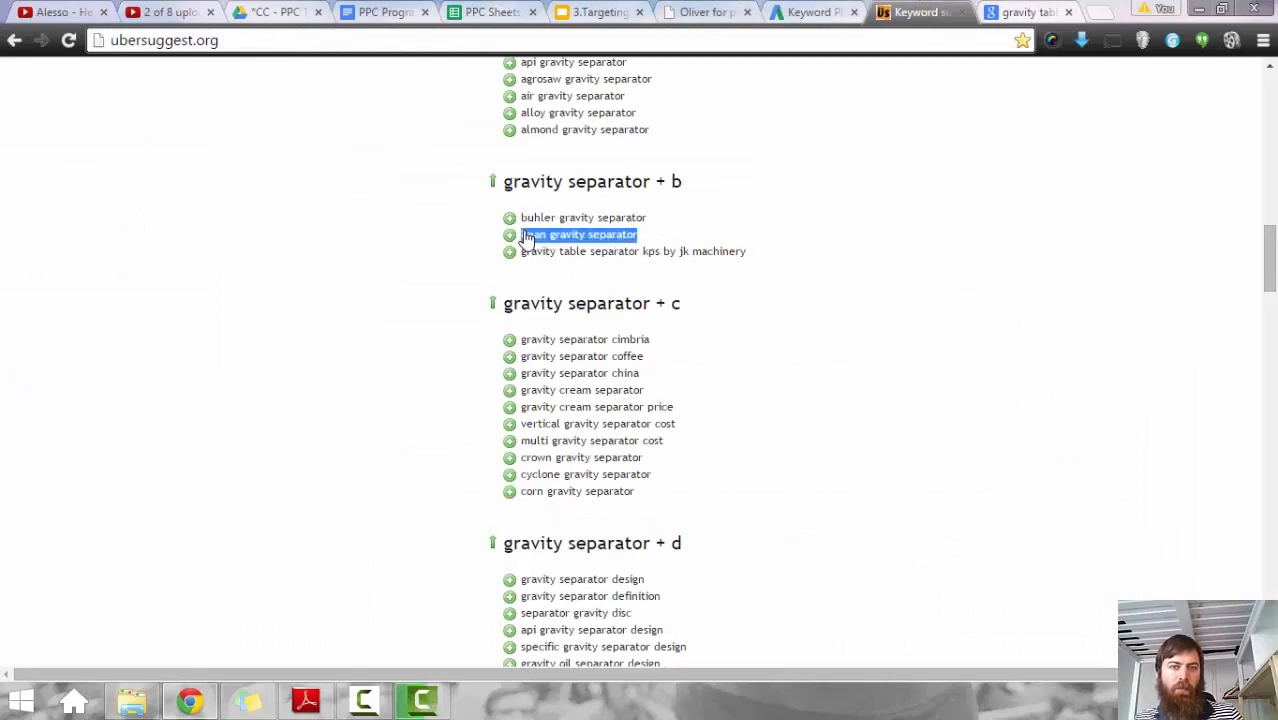
key(ctrl+c)
key(ctrl+t)
key(ctrl+v)
key(Return)
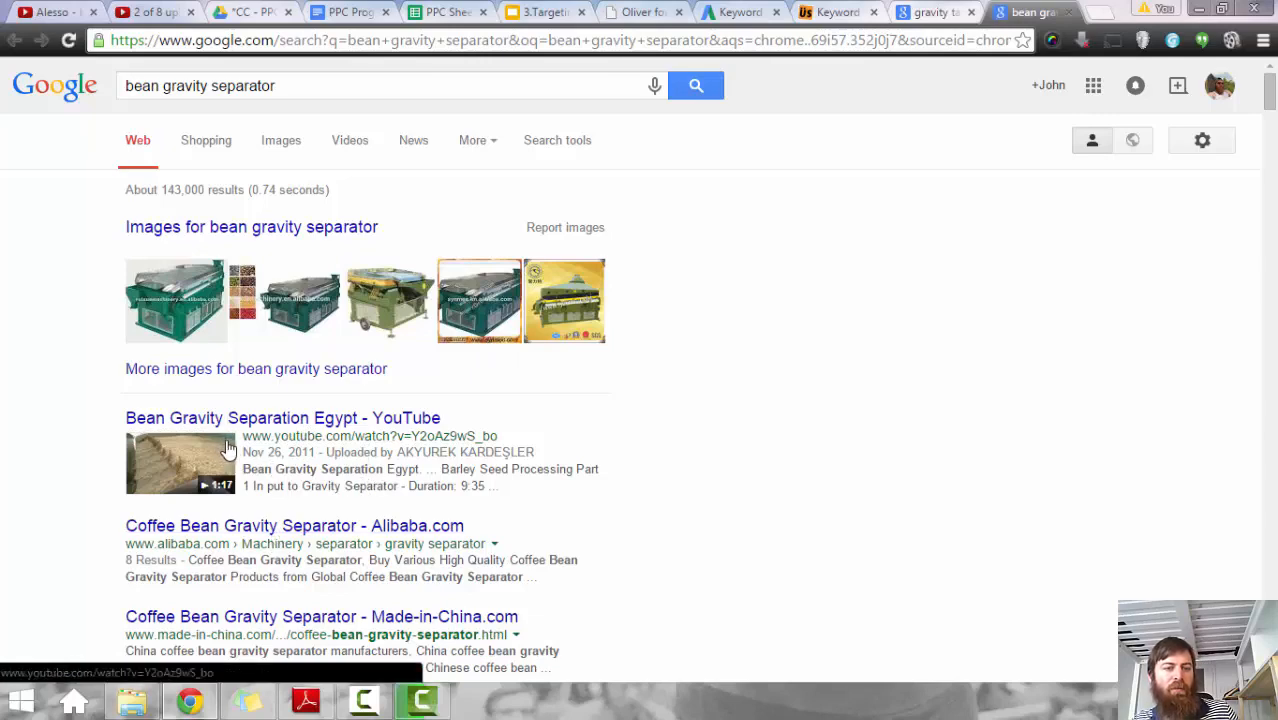
Step: Skim the Google results for "bean gravity separator" to see which kinds of sellers and products are listed
scroll(352, 528, down, 4)
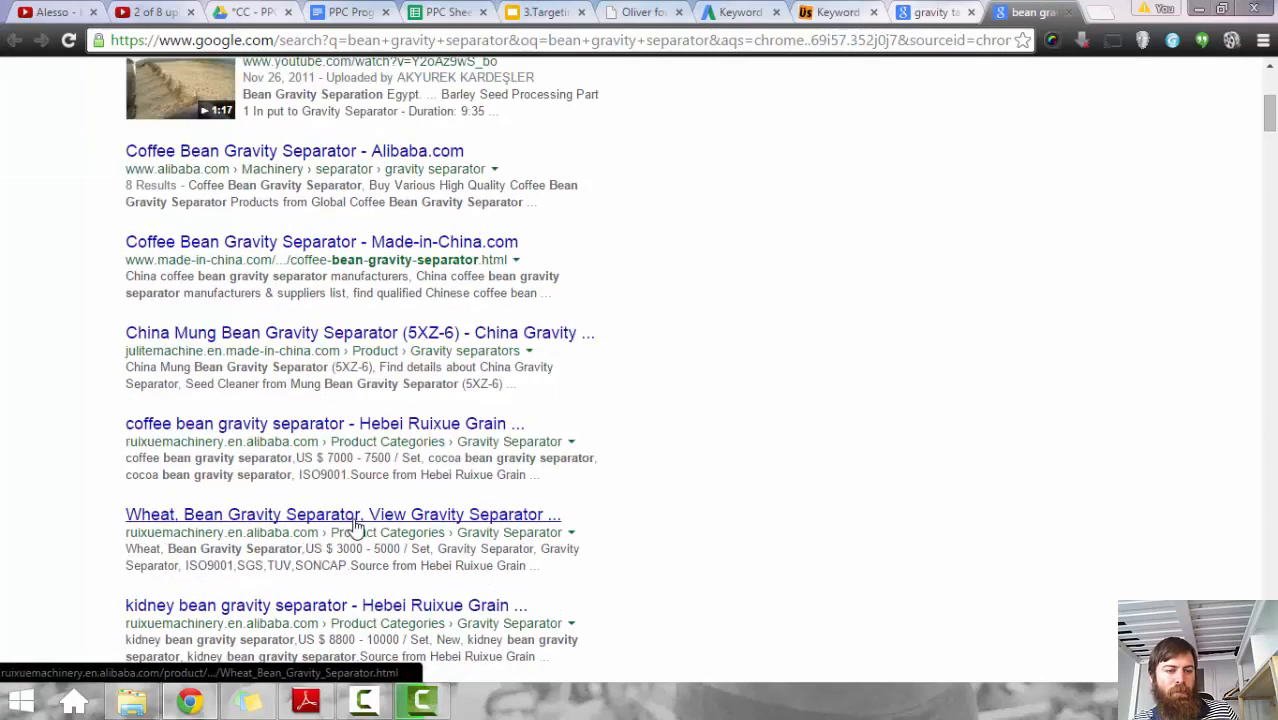
scroll(352, 528, down, 3)
scroll(352, 518, up, 7)
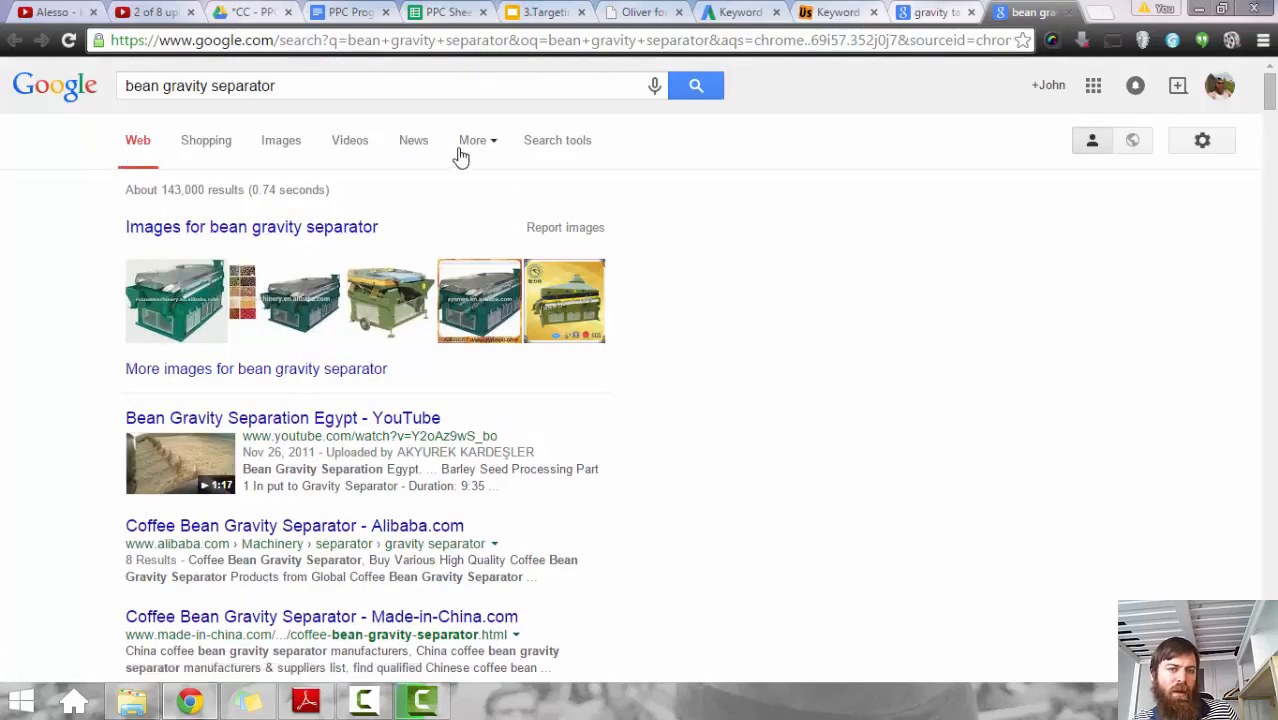
Step: Search Google for the Ubersuggest suggestion "gravity separator cimbria" in a new tab, check the results and close them
click(930, 12)
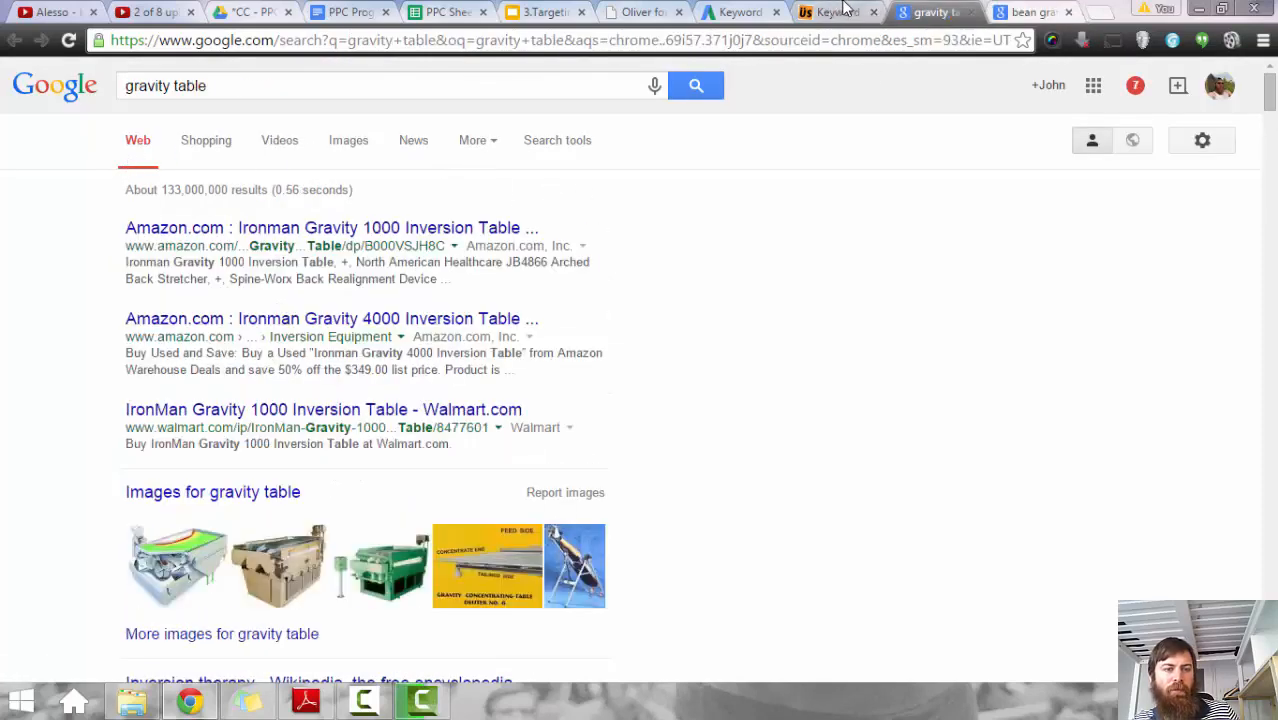
click(845, 12)
drag(668, 345, 505, 334)
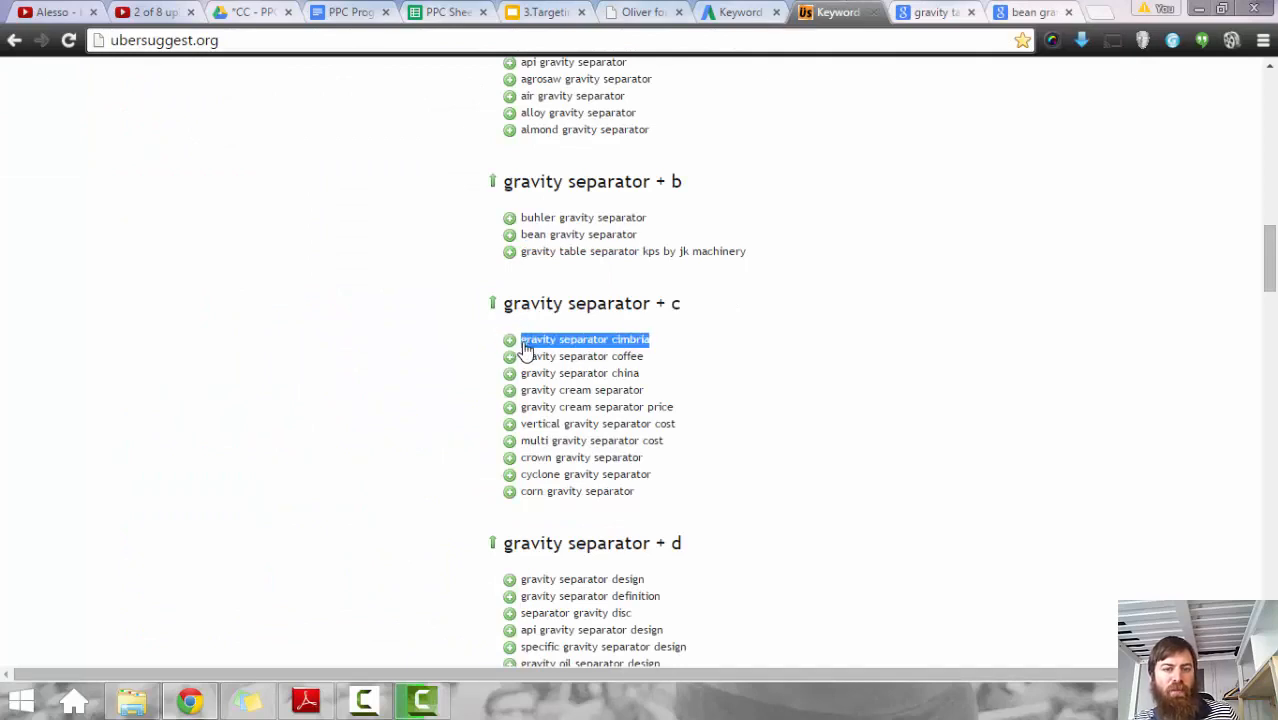
key(ctrl+c)
key(ctrl+t)
key(ctrl+v)
key(Return)
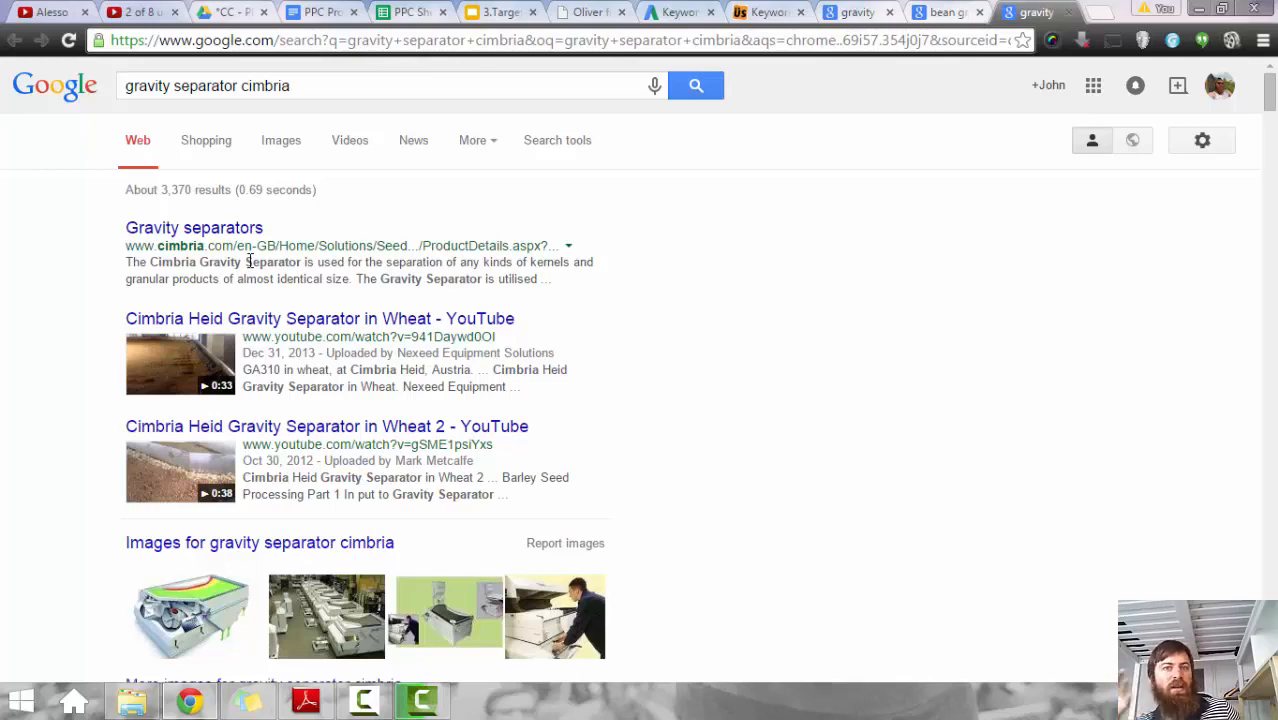
click(1068, 12)
click(730, 442)
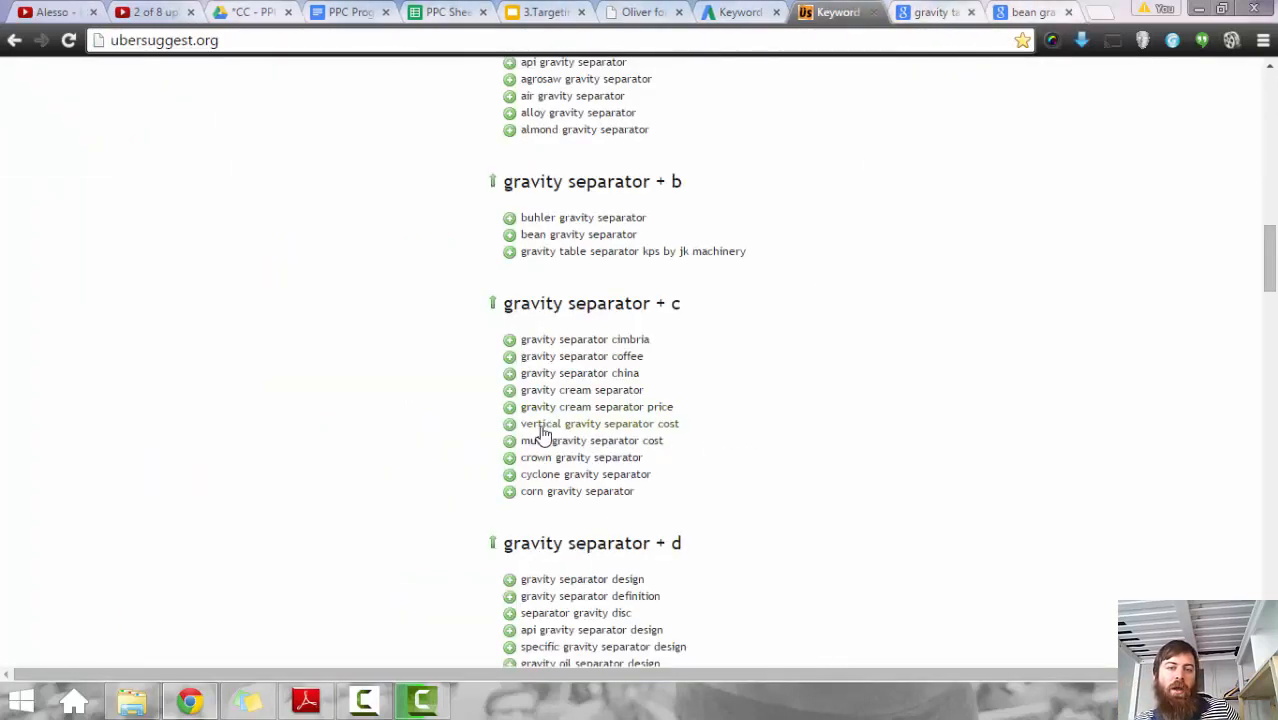
Step: Examine the "vertical gravity separator cost" and "cyclone gravity separator" suggestions in the "gravity separator + c" group
drag(684, 424, 518, 428)
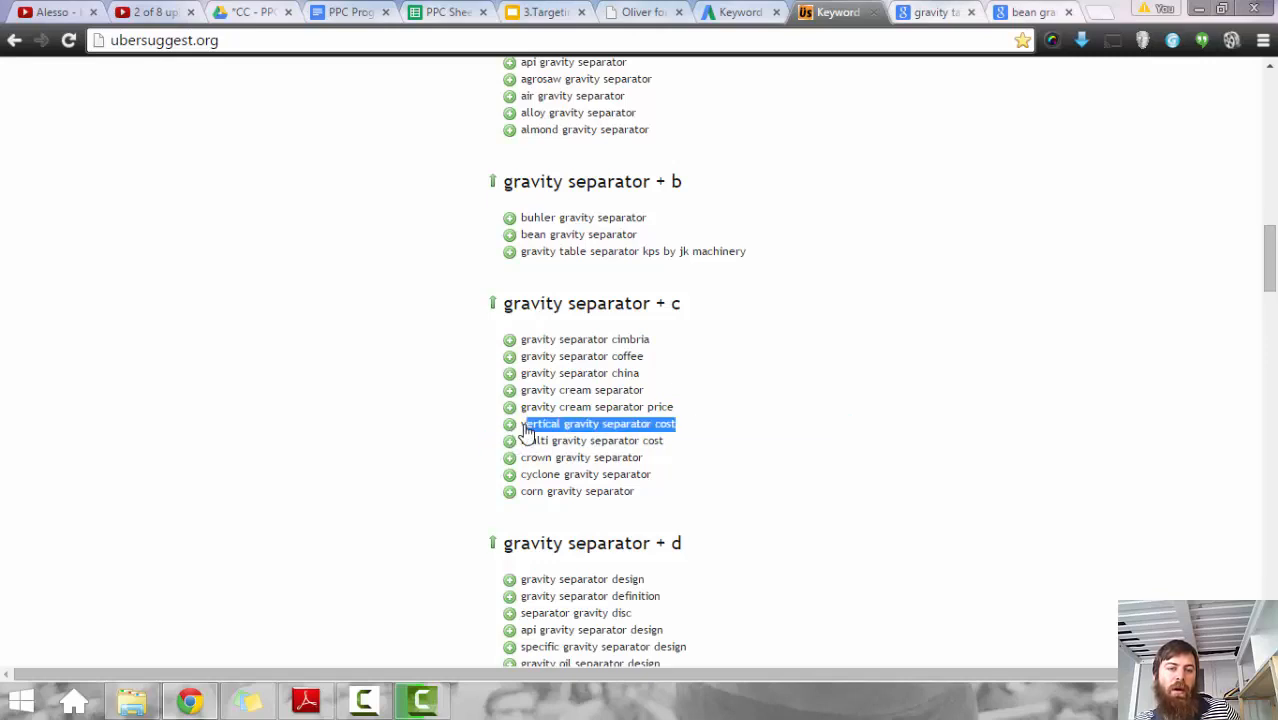
click(782, 452)
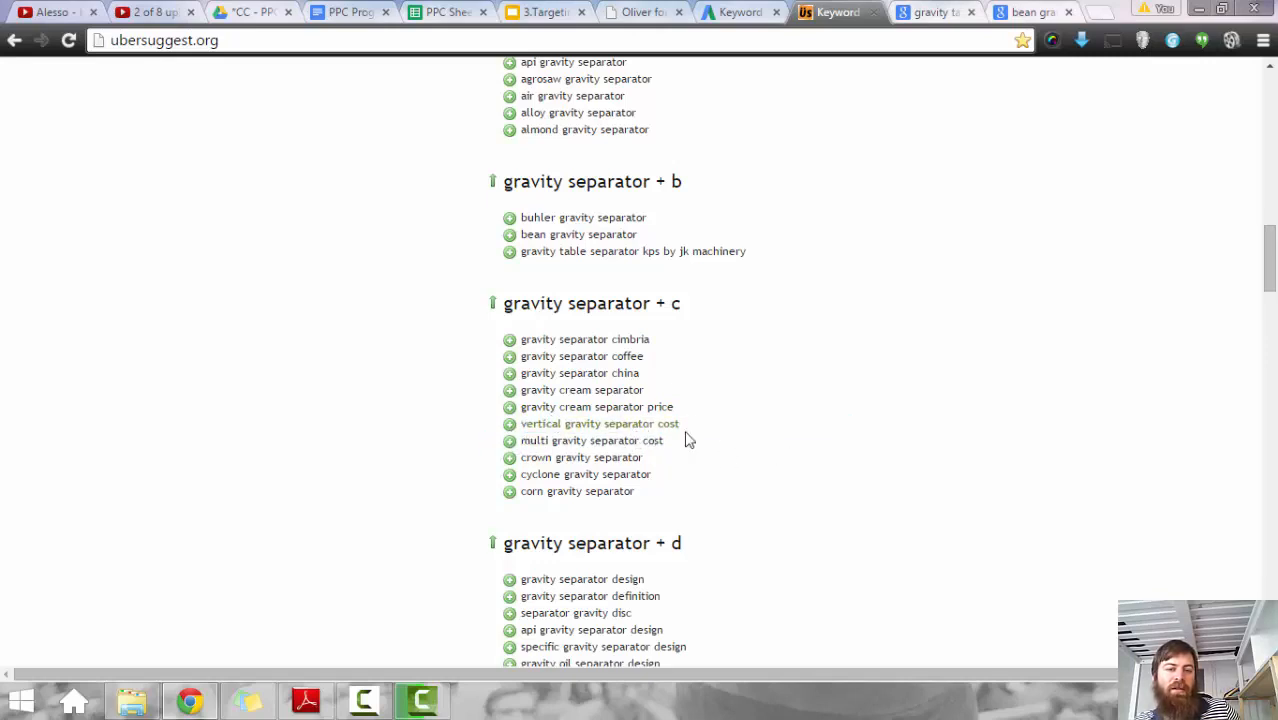
drag(650, 476, 533, 488)
click(712, 500)
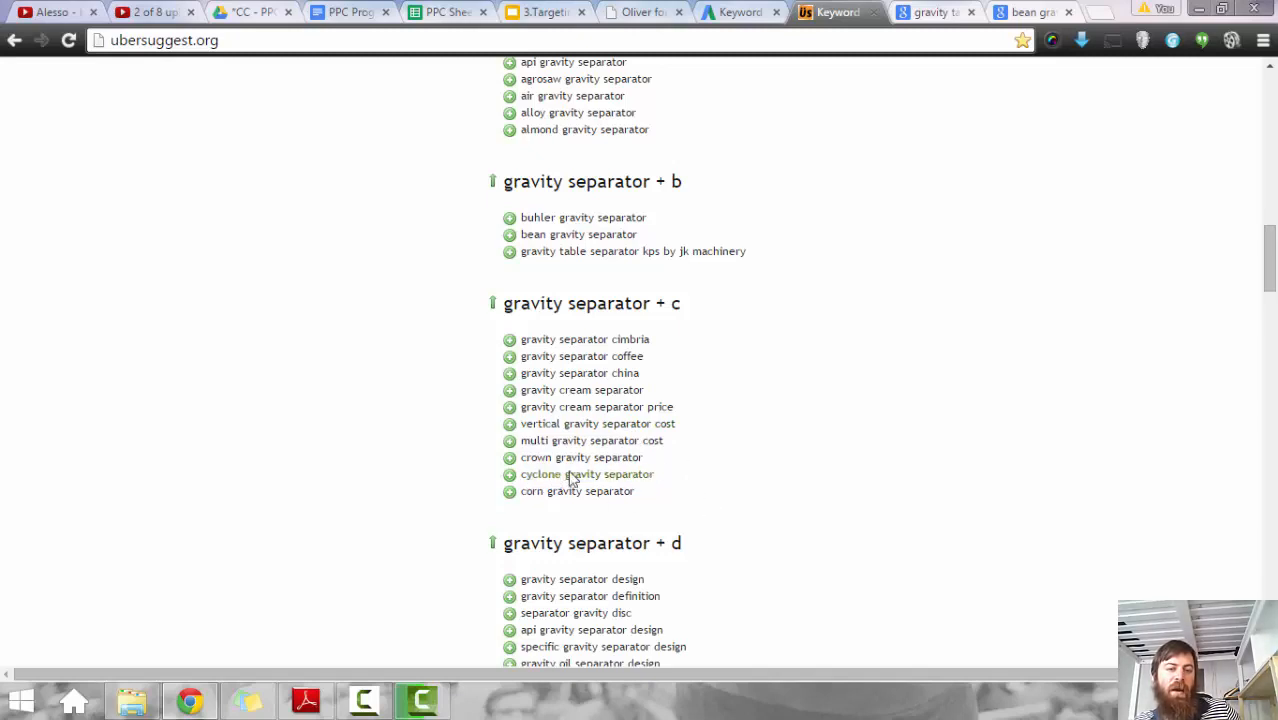
Step: Search Google for "cyclone gravity separator" in a new tab, check the results and close them
drag(660, 478, 524, 482)
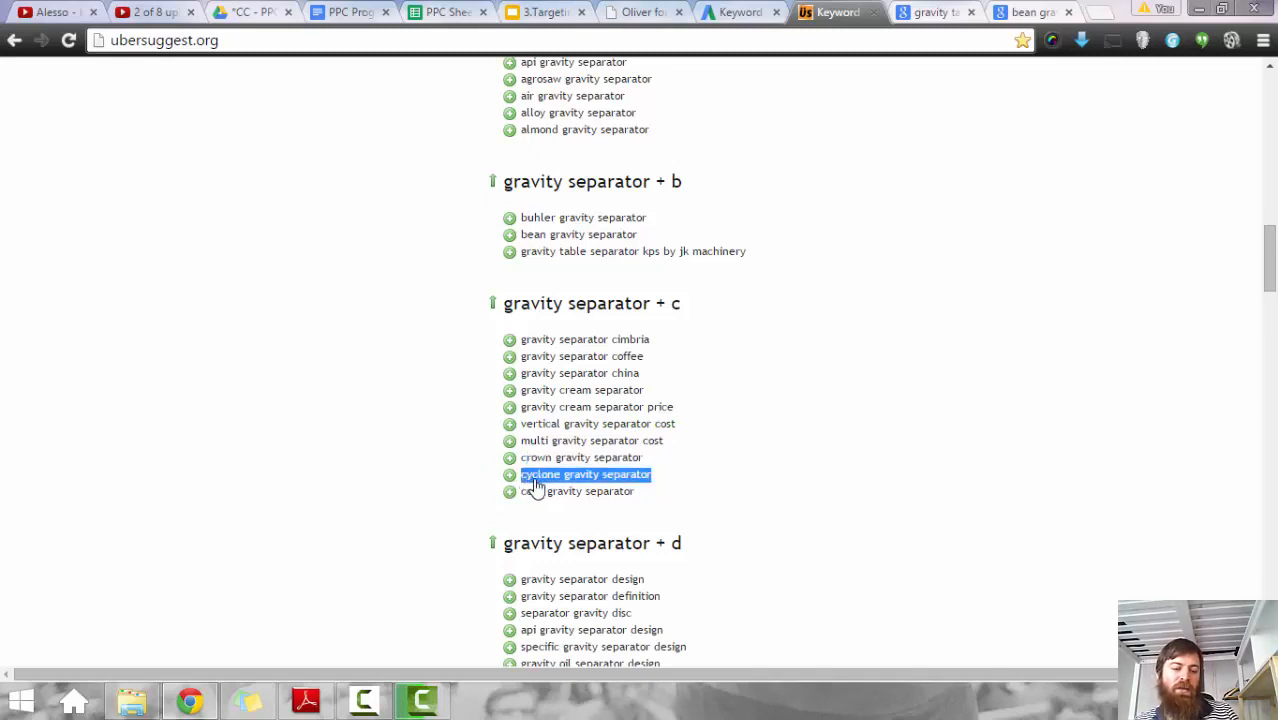
key(ctrl+c)
key(ctrl+t)
key(ctrl+v)
key(Return)
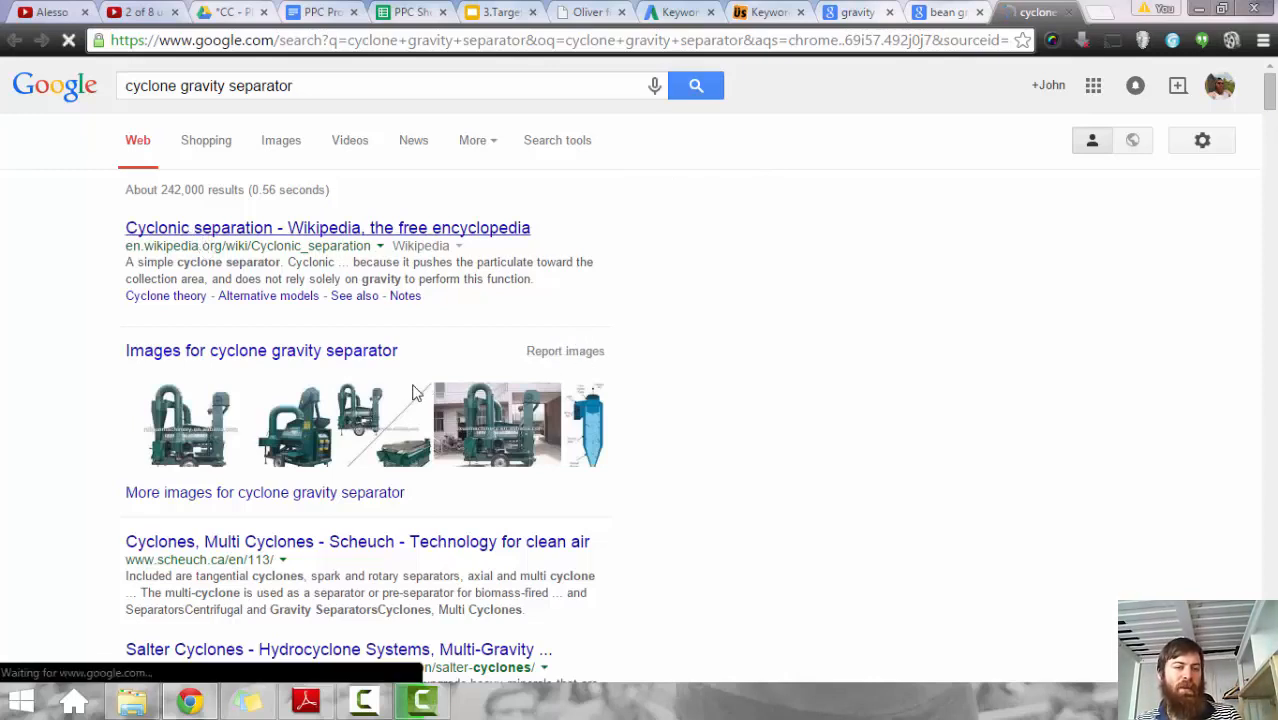
key(ctrl+w)
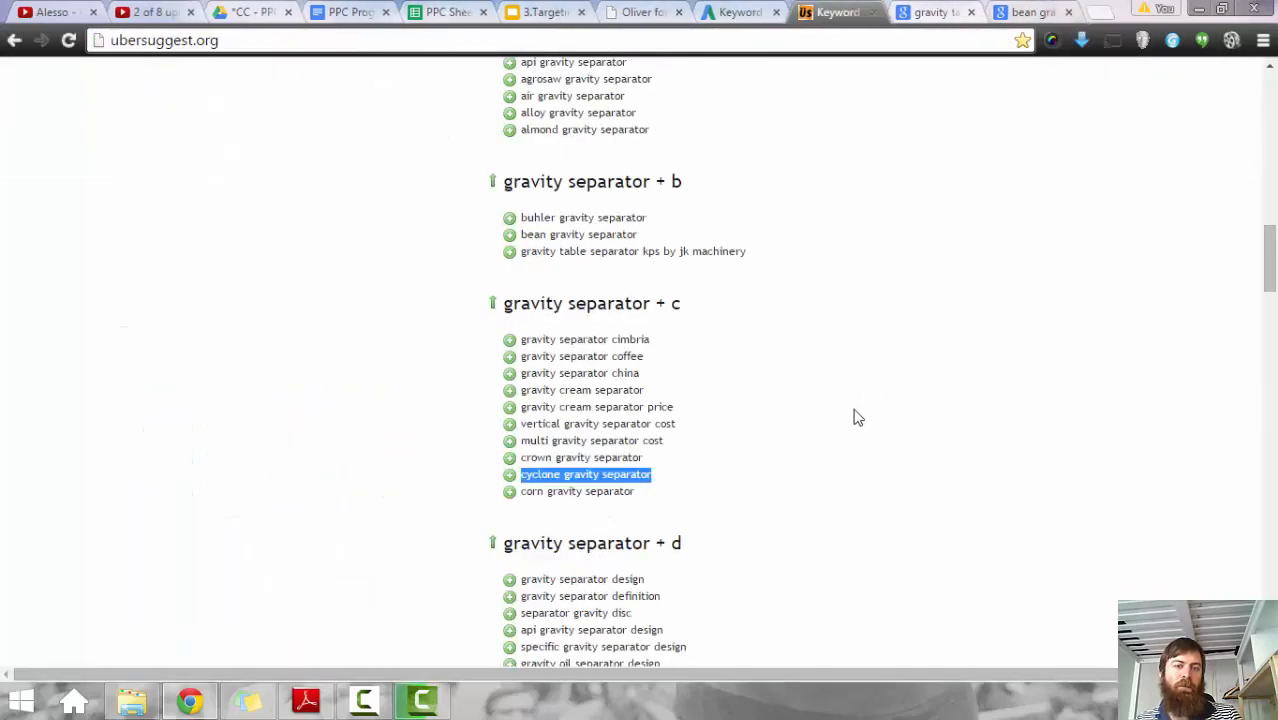
click(828, 450)
scroll(828, 450, down, 2)
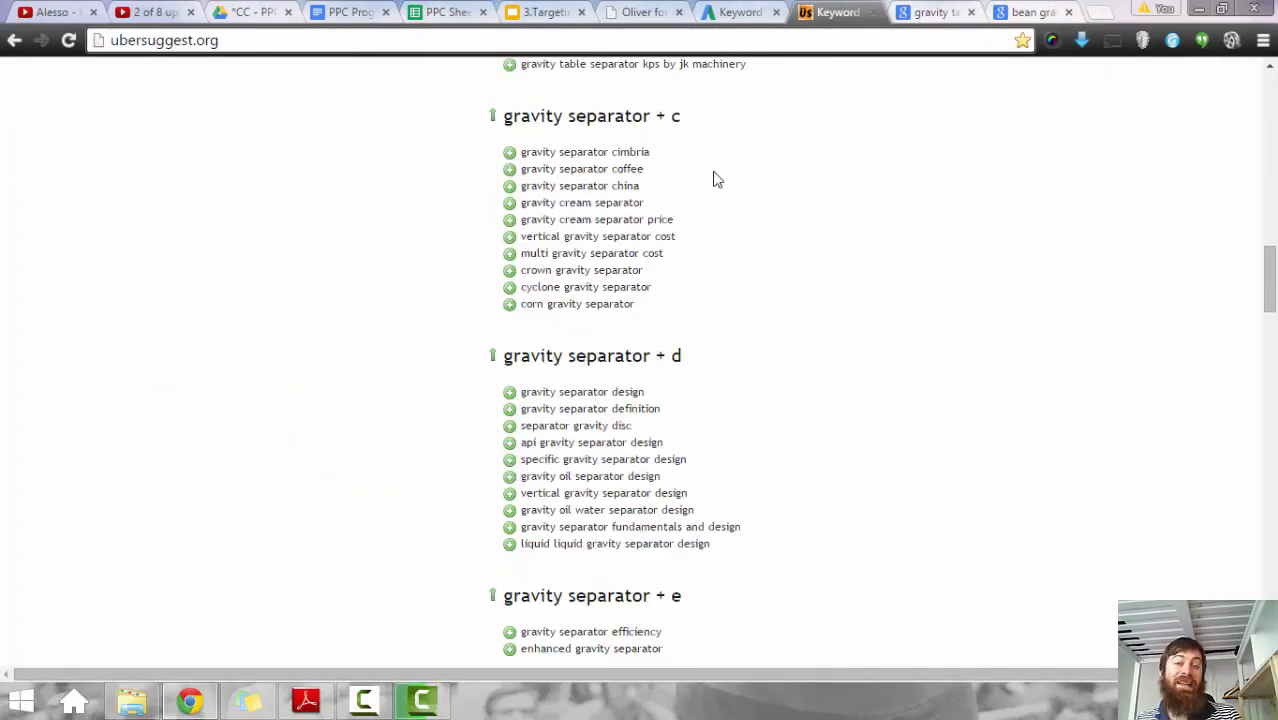
Step: Open the Gravity Separator page on the Oliver Manufacturing site and skim its models and their descriptions
click(645, 12)
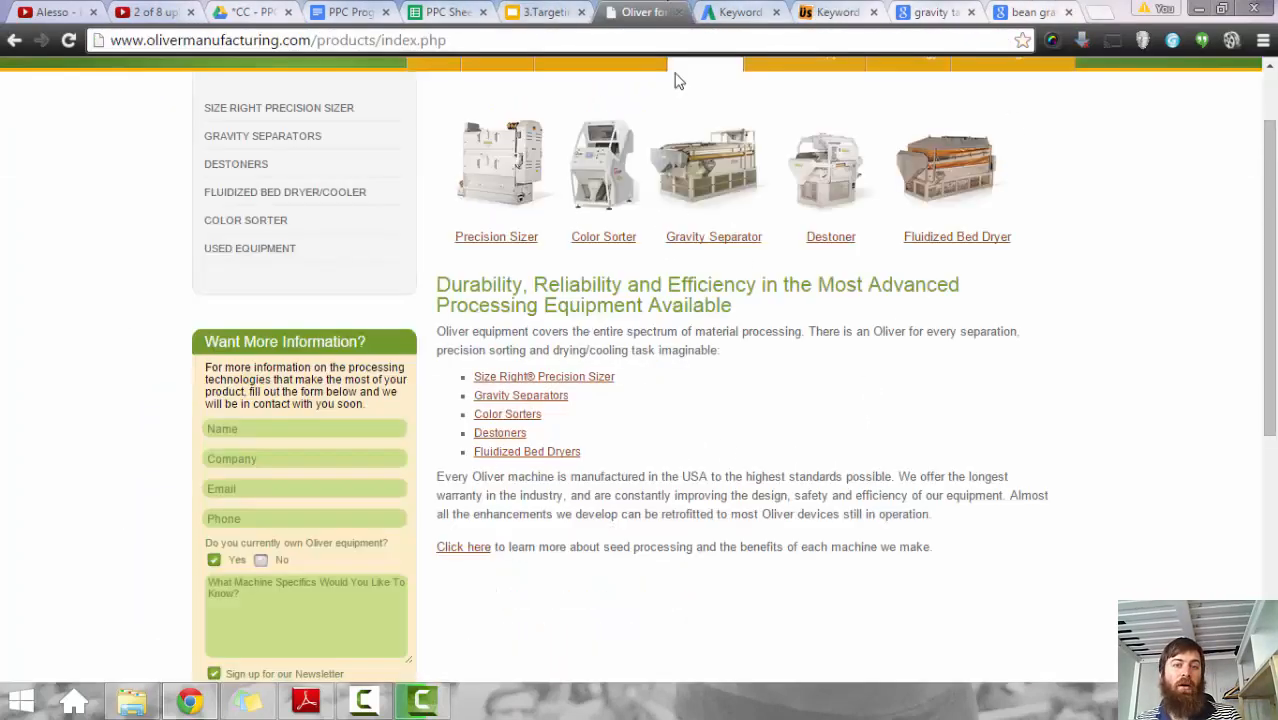
click(720, 243)
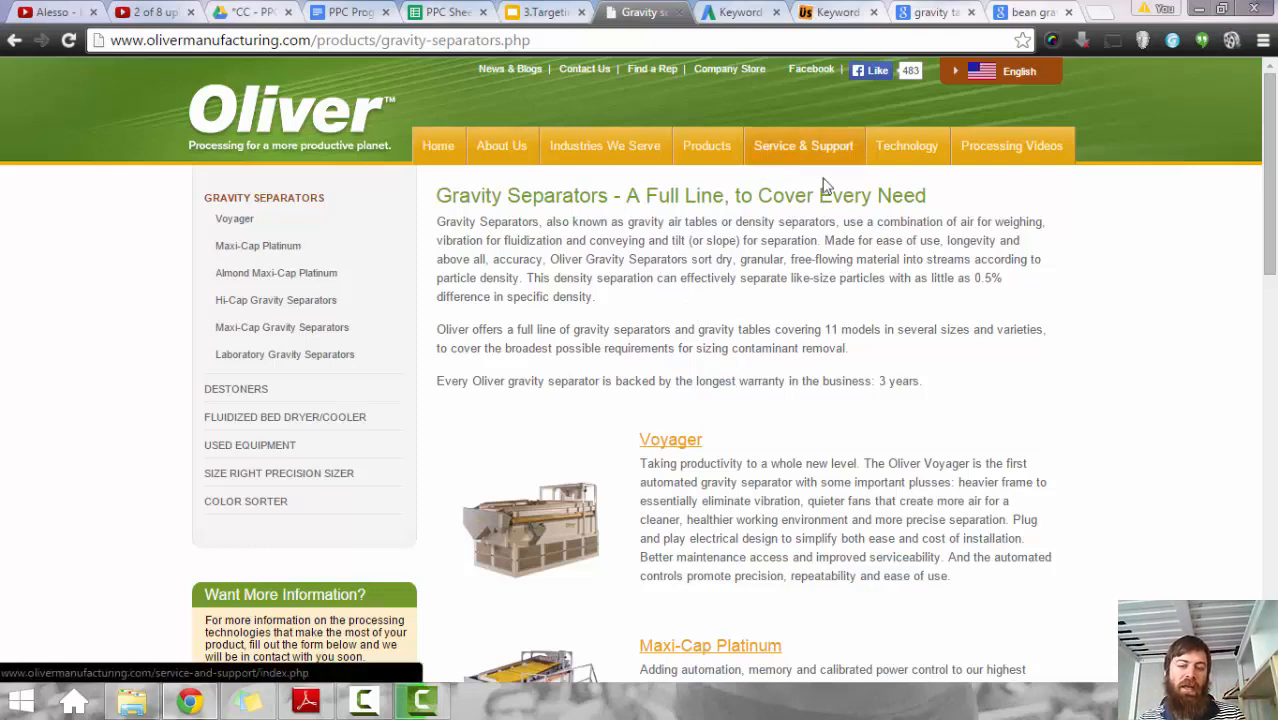
scroll(847, 237, down, 8)
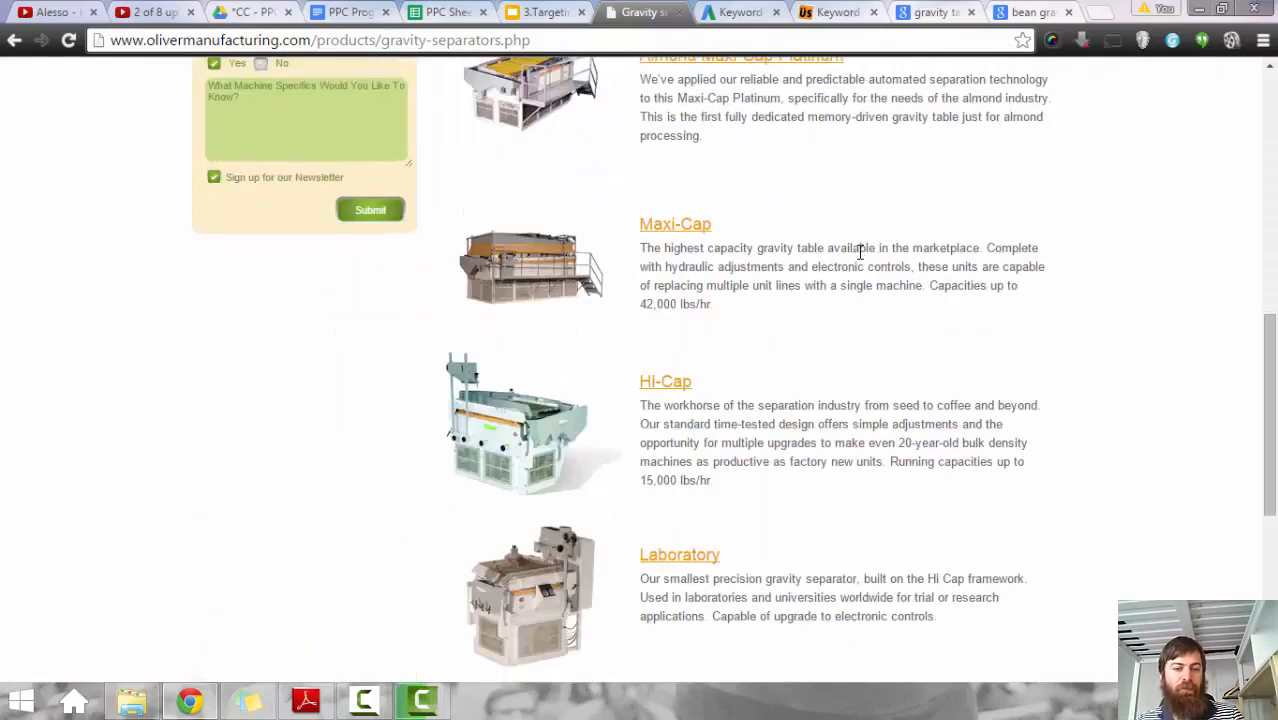
scroll(859, 252, down, 2)
scroll(846, 258, down, 3)
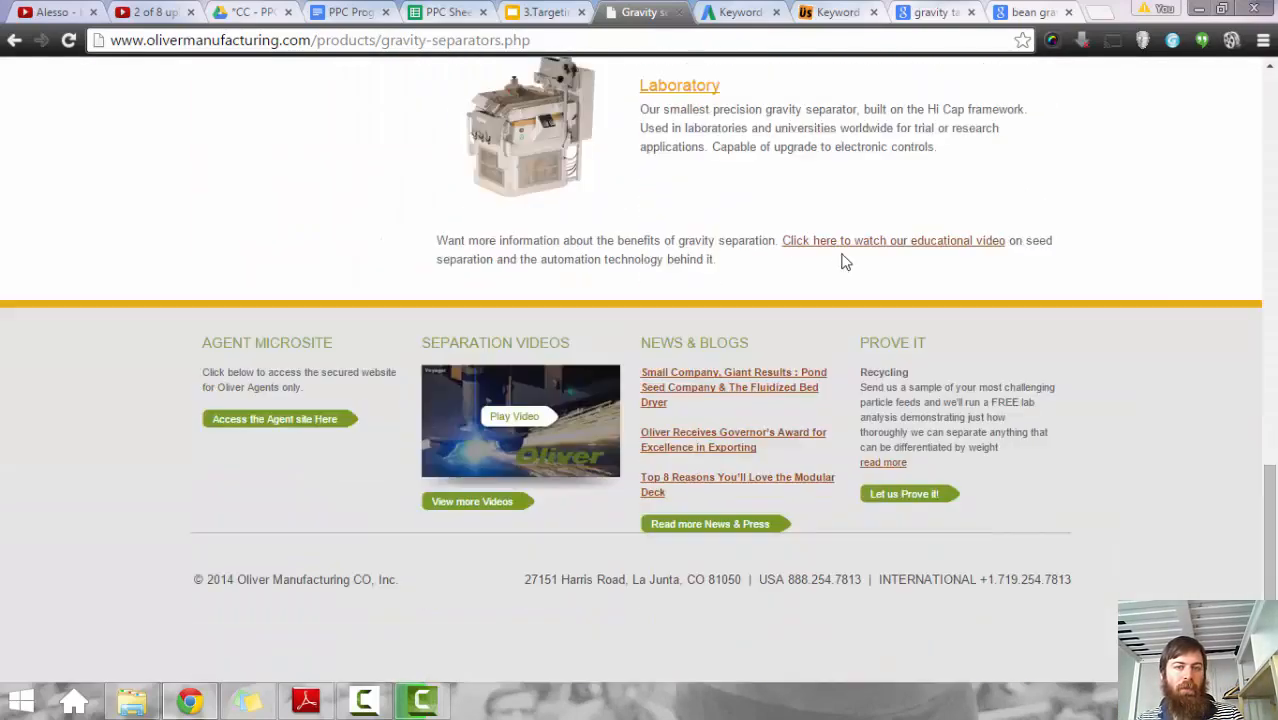
scroll(846, 258, up, 7)
Step: Go back to the "bean gravity separator" Google results and compare the listings with Oliver's gravity separators
click(990, 10)
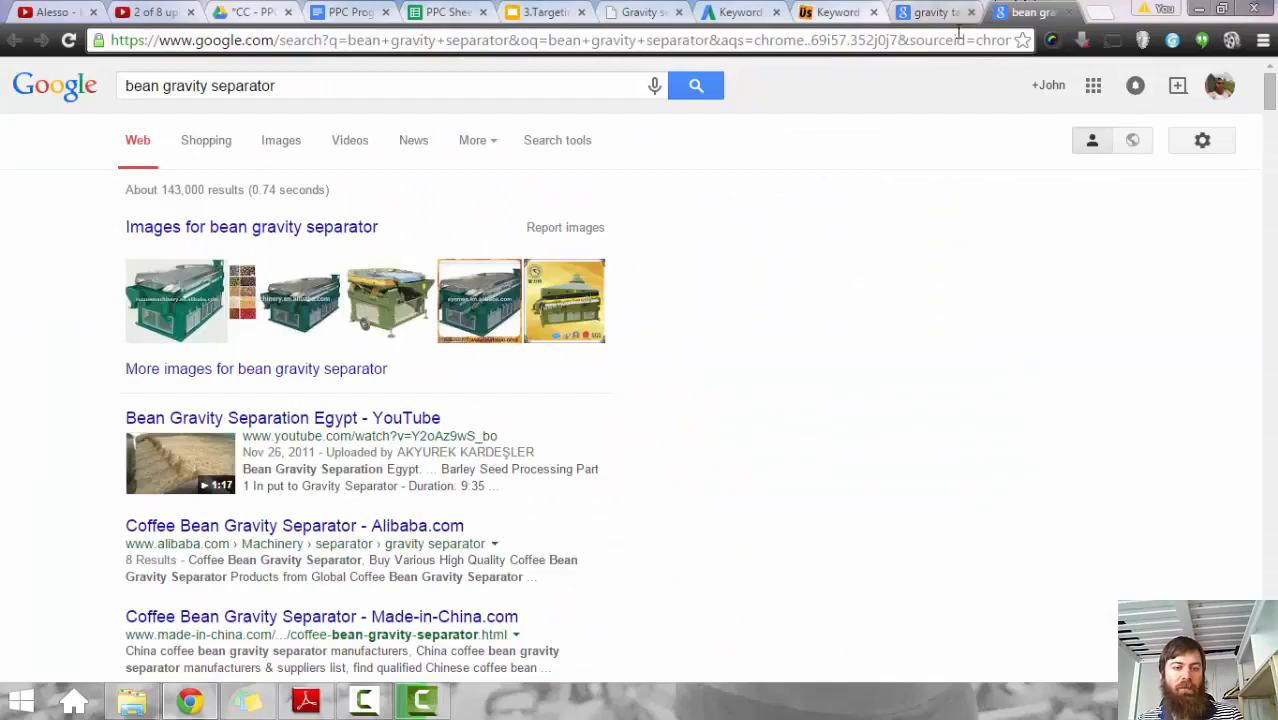
scroll(862, 340, down, 3)
scroll(447, 358, down, 9)
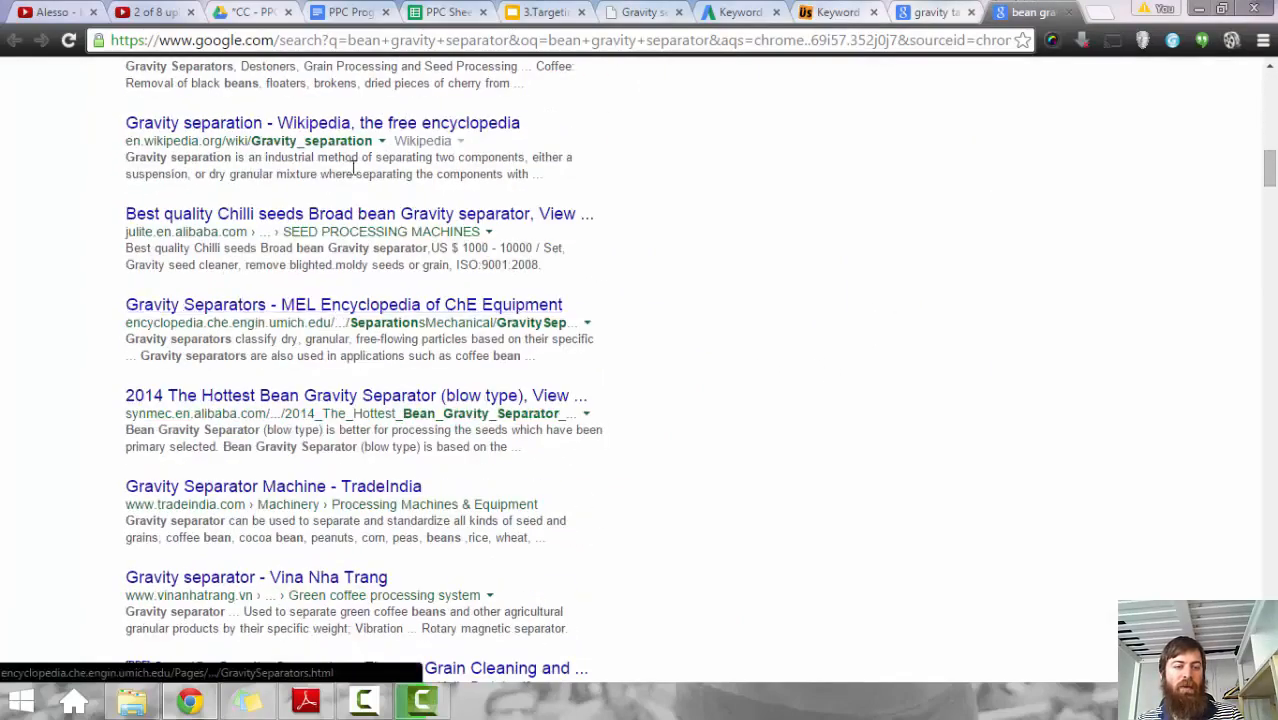
scroll(345, 322, up, 11)
scroll(118, 246, up, 1)
drag(76, 144, 790, 542)
click(812, 539)
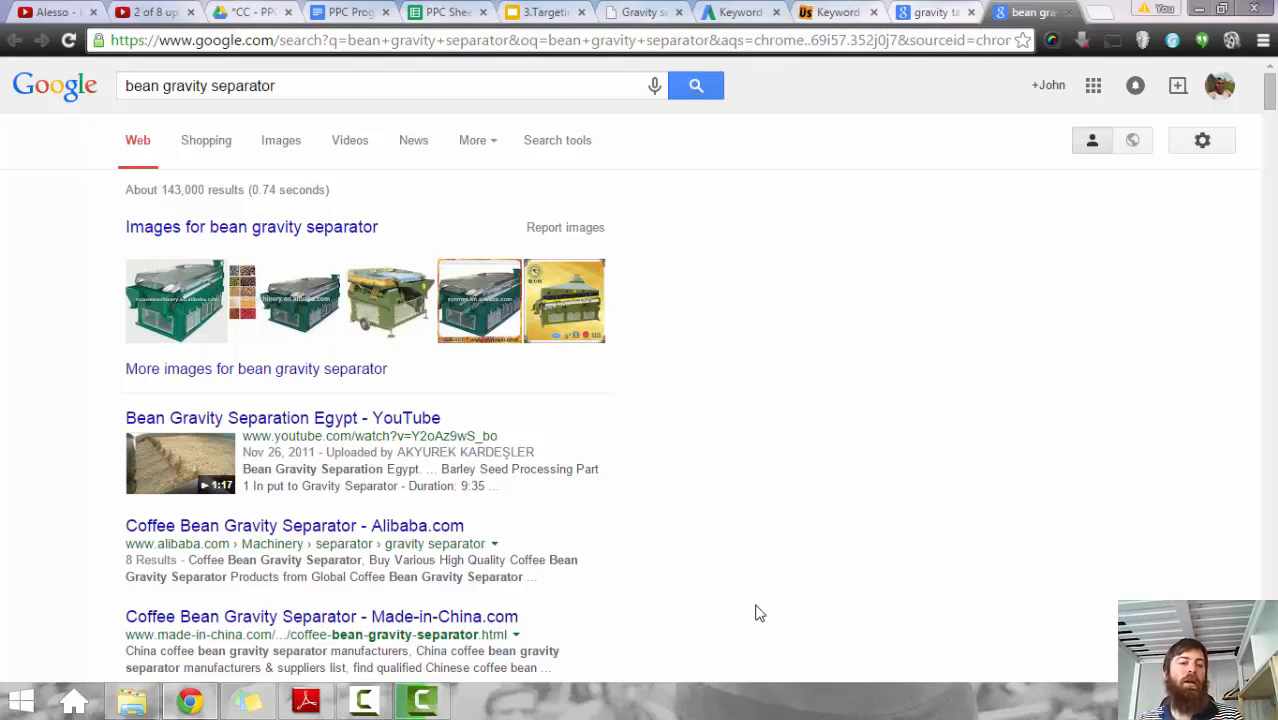
Step: Return to Ubersuggest and review the gravity separator suggestions in the groups d through h
click(946, 16)
click(843, 10)
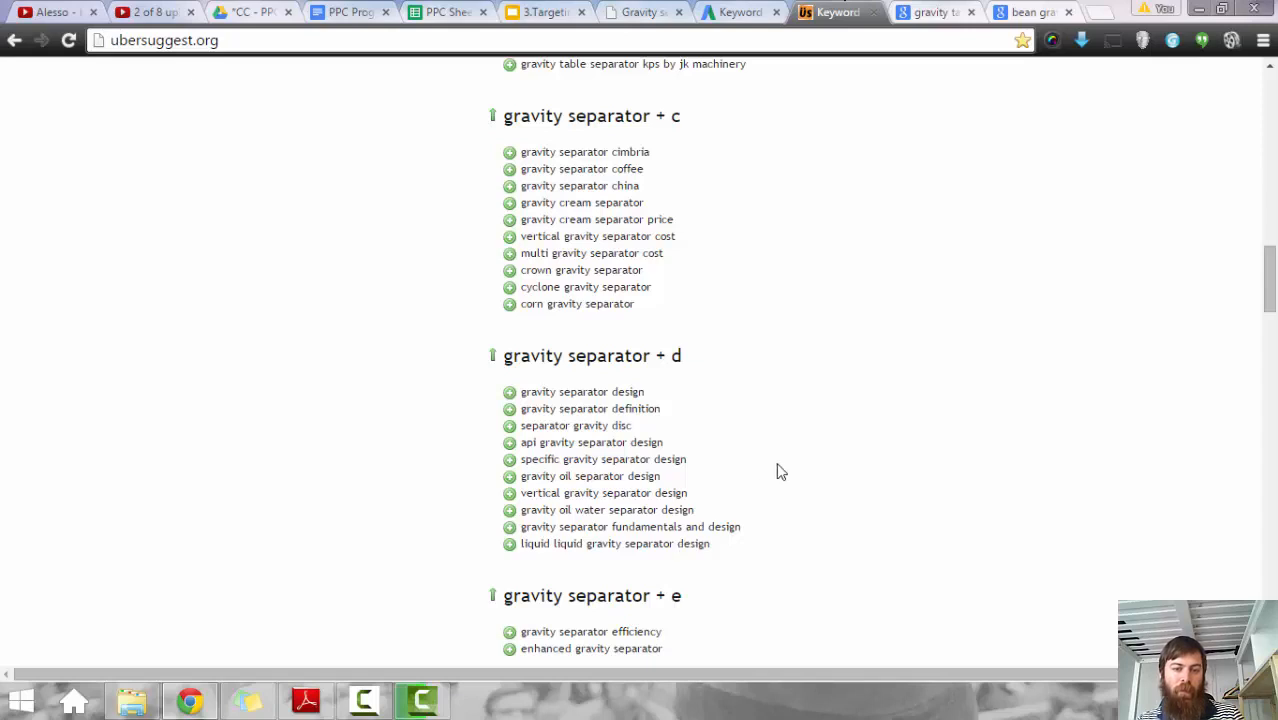
scroll(790, 480, down, 3)
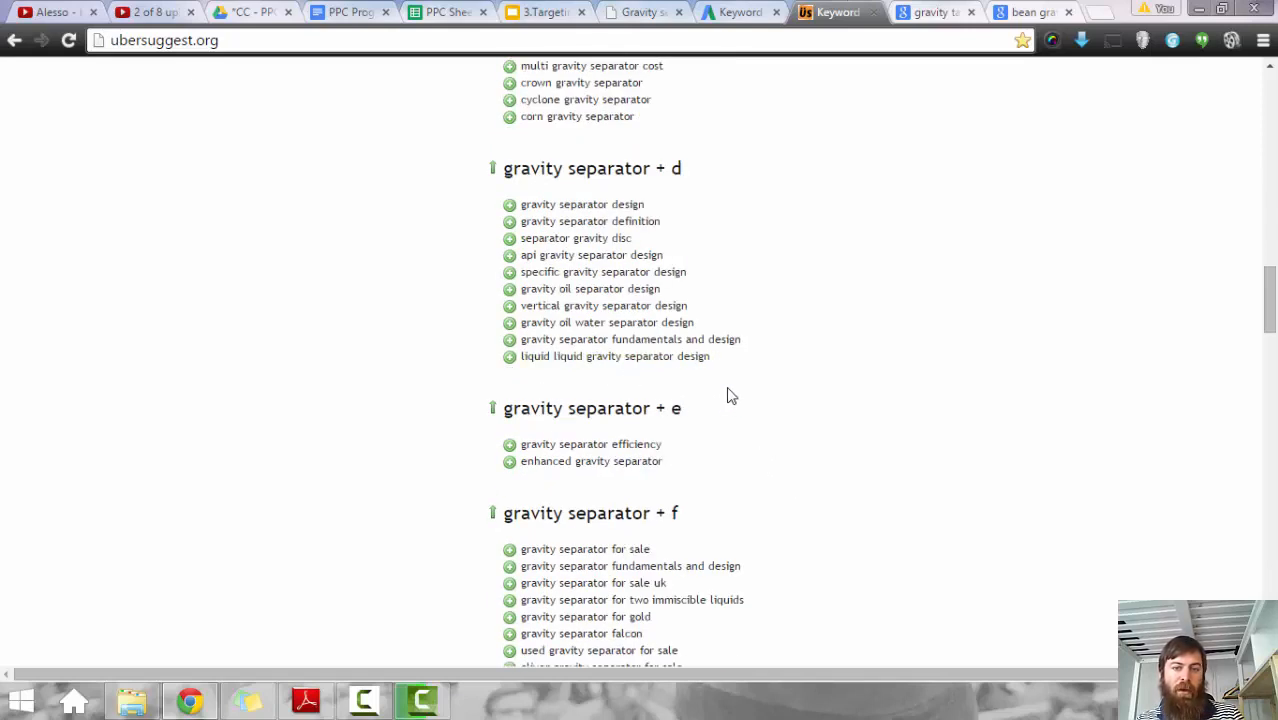
scroll(622, 365, down, 1)
scroll(785, 445, down, 1)
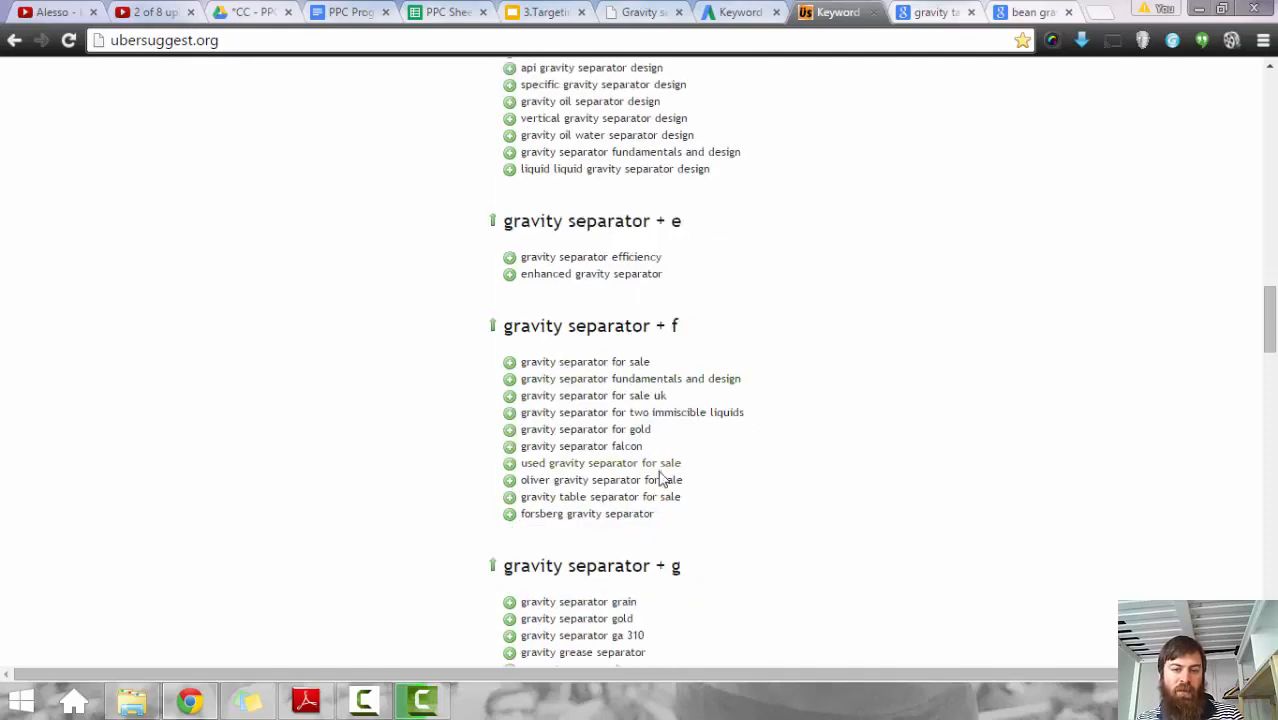
scroll(660, 480, down, 1)
scroll(665, 448, down, 1)
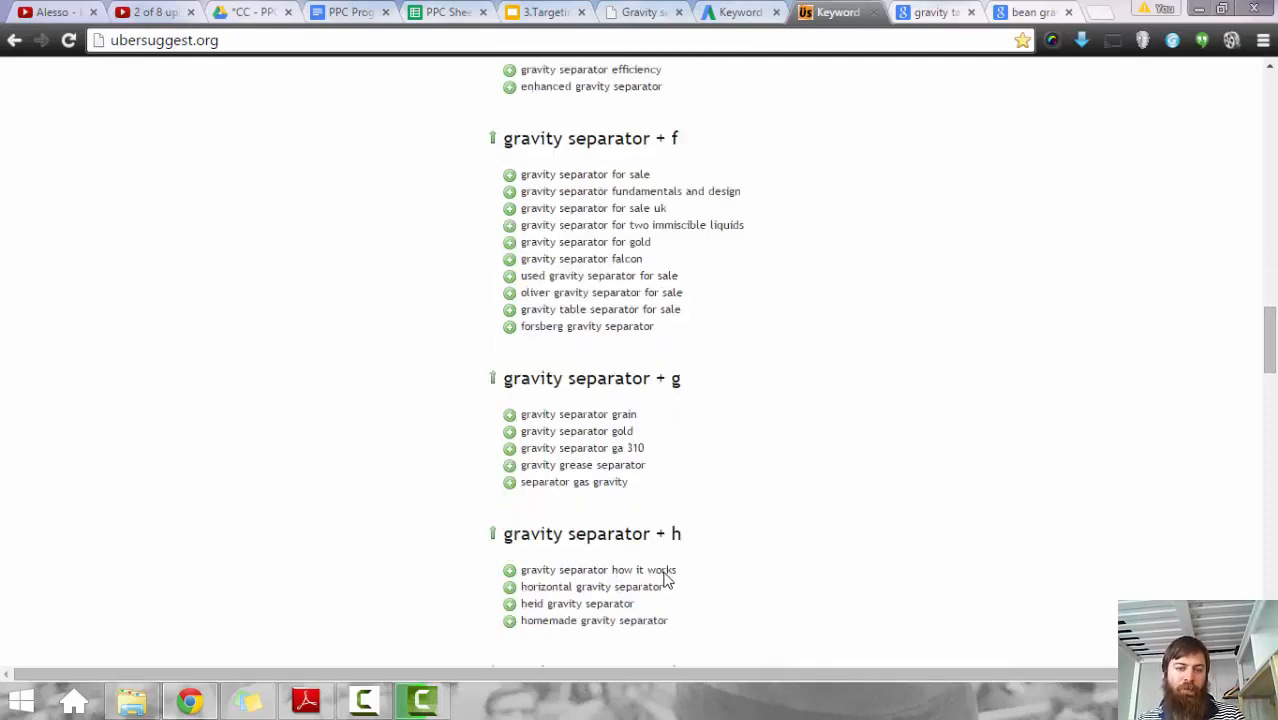
Step: Search Google for the Ubersuggest suggestion "gravity separator ga 310" in a new tab
drag(651, 449, 508, 450)
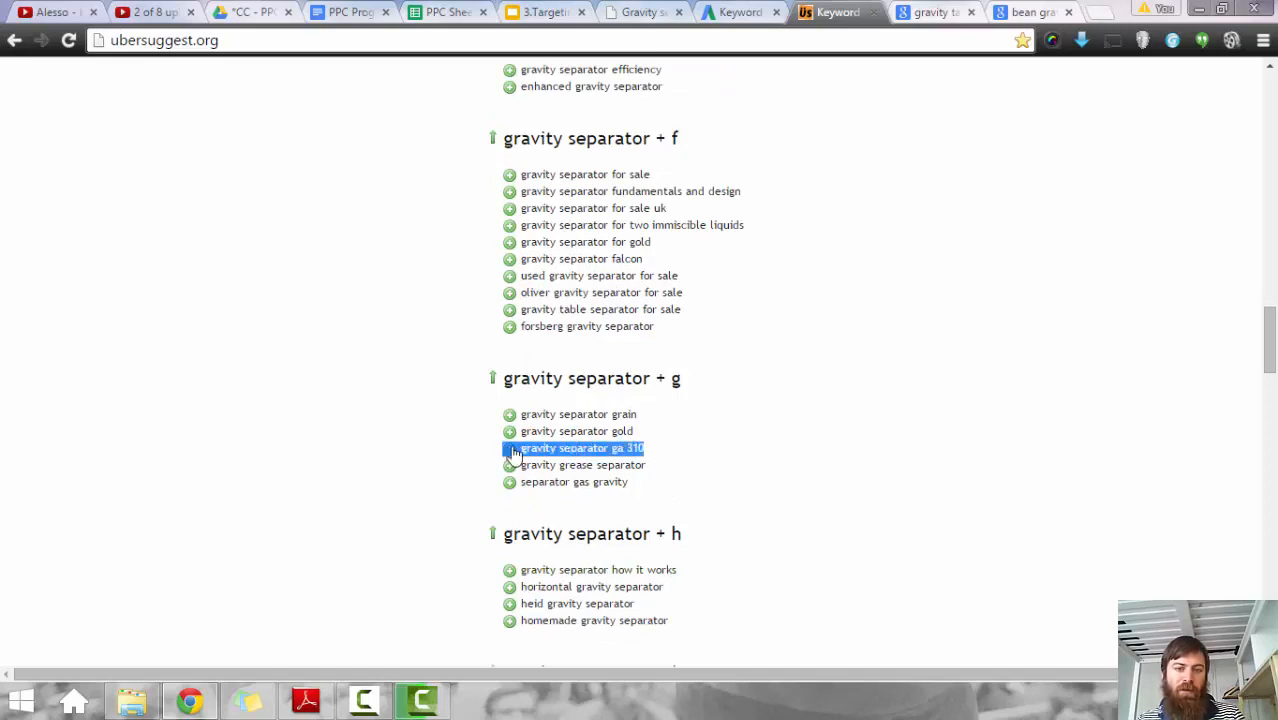
key(ctrl+c)
key(ctrl+t)
key(ctrl+v)
key(Return)
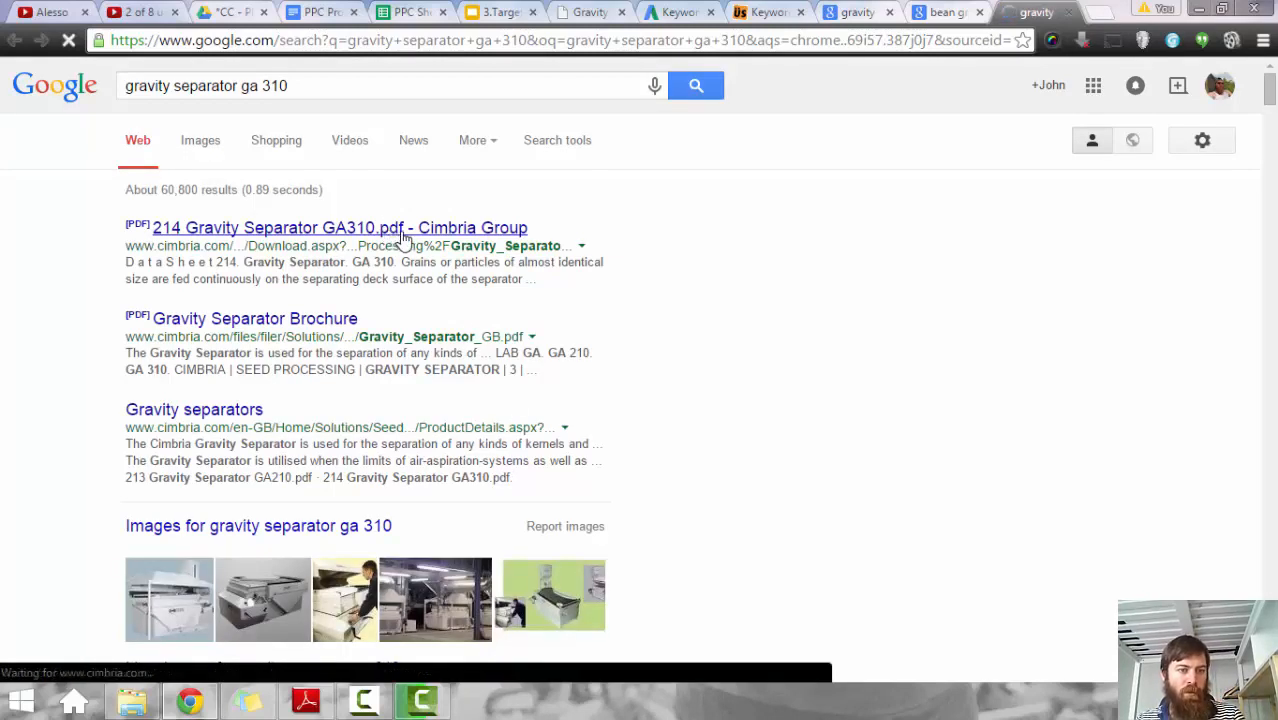
Step: Download Cimbria's Gravity Separator GA310 PDF data sheet from the results, open it and read through its description and technical data
click(405, 244)
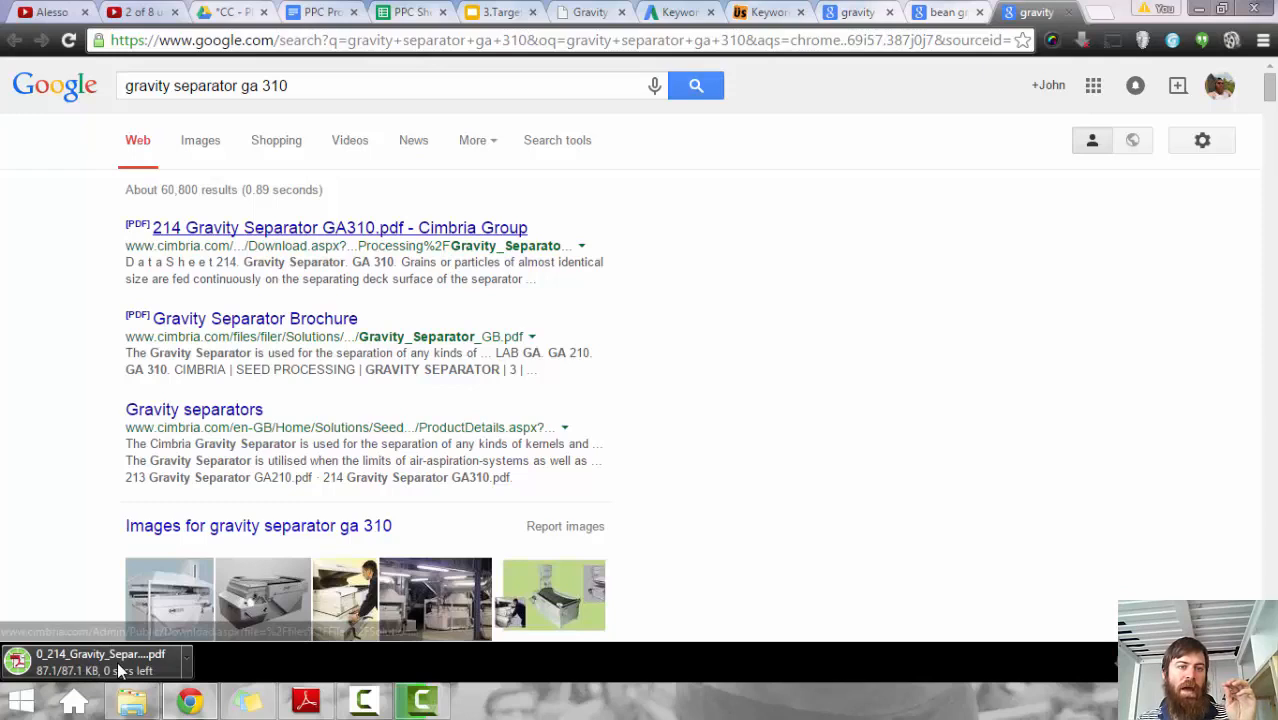
click(100, 662)
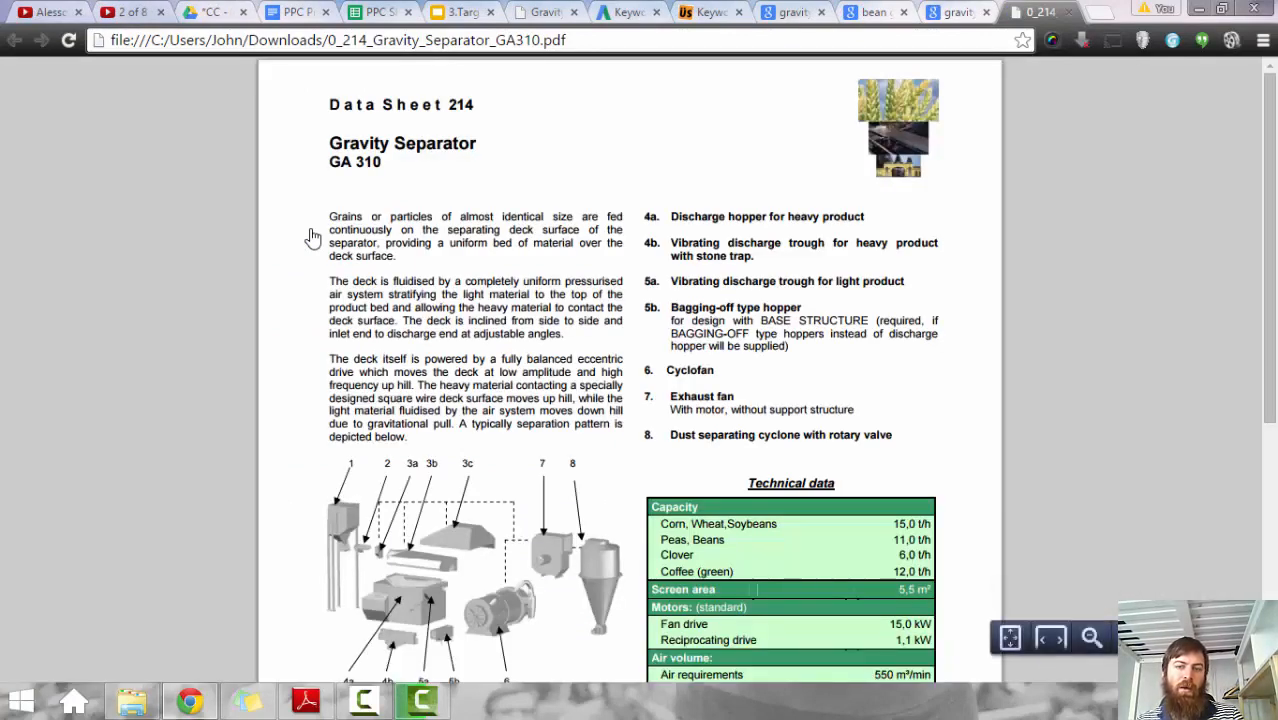
scroll(312, 237, down, 5)
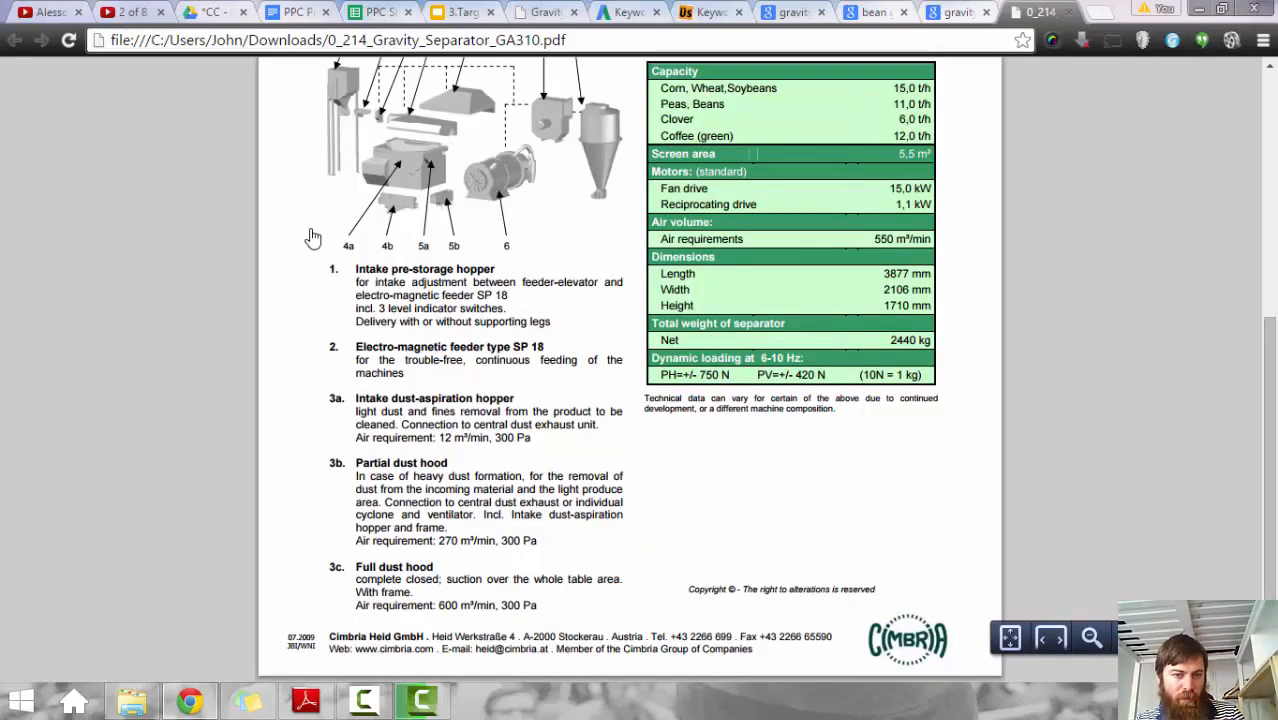
Step: Reread the description, component diagram and technical data in the GA 310 PDF data sheet
scroll(312, 237, up, 5)
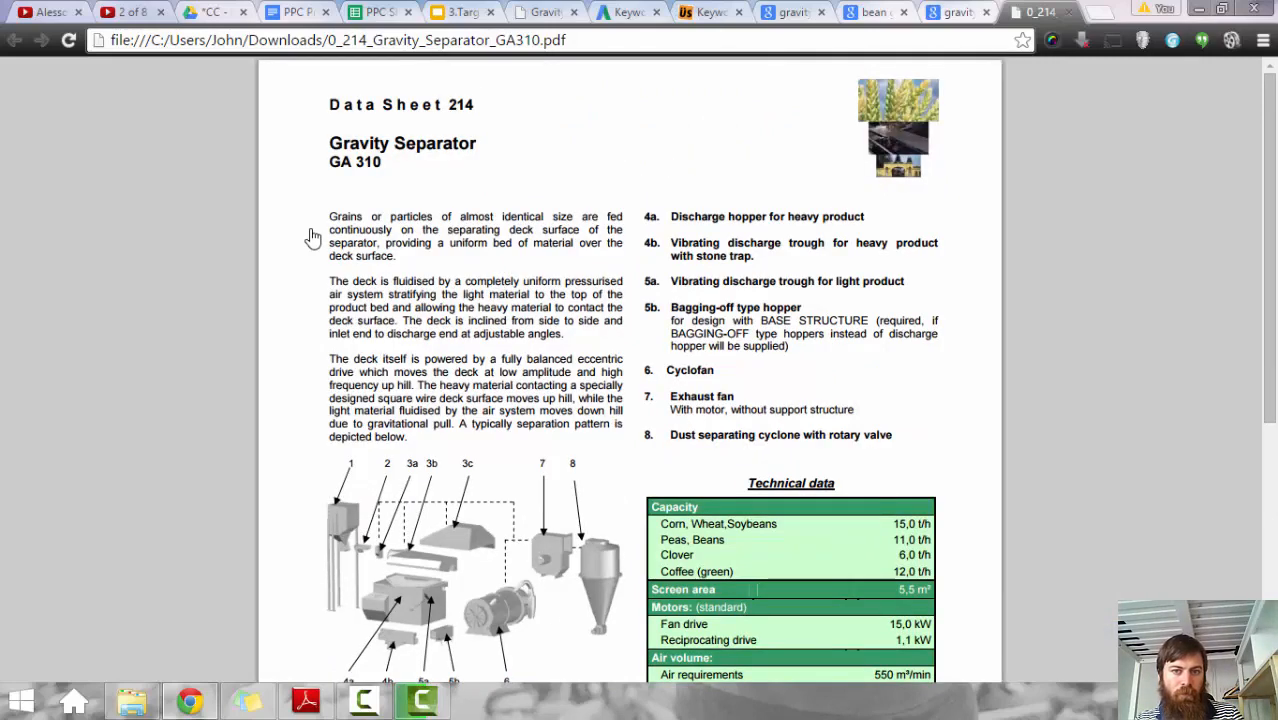
scroll(312, 237, down, 4)
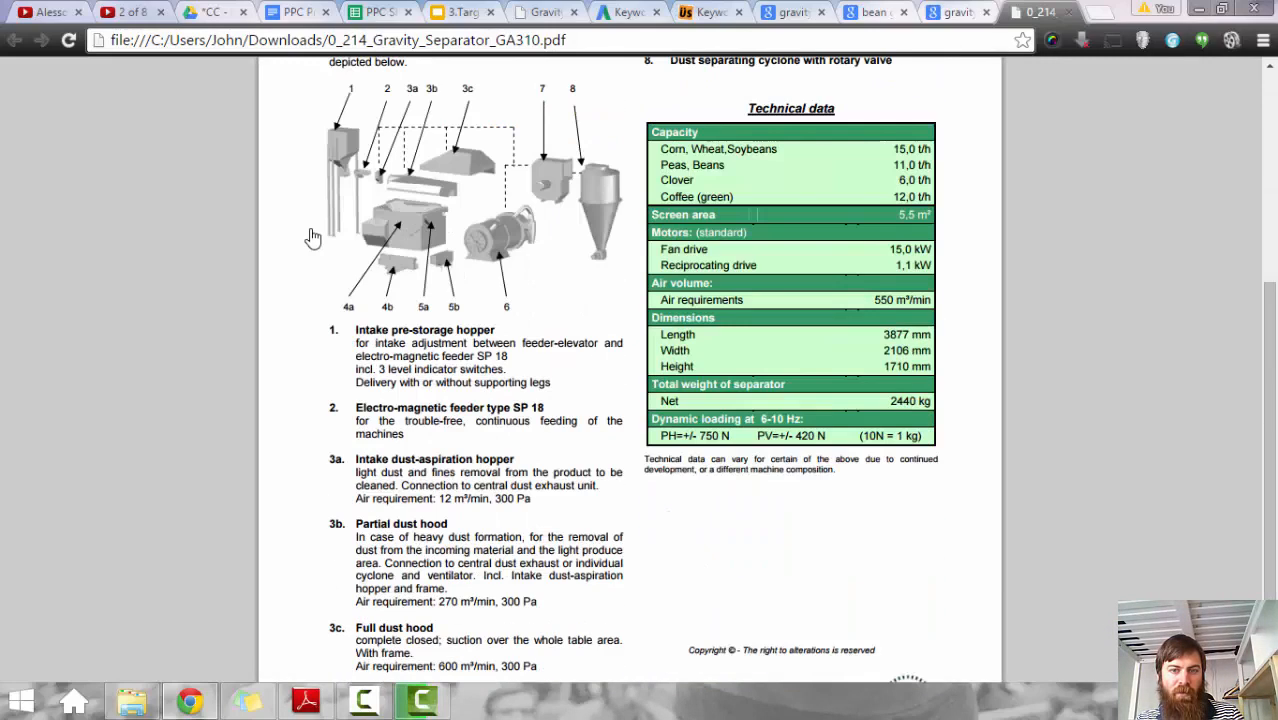
scroll(312, 237, down, 1)
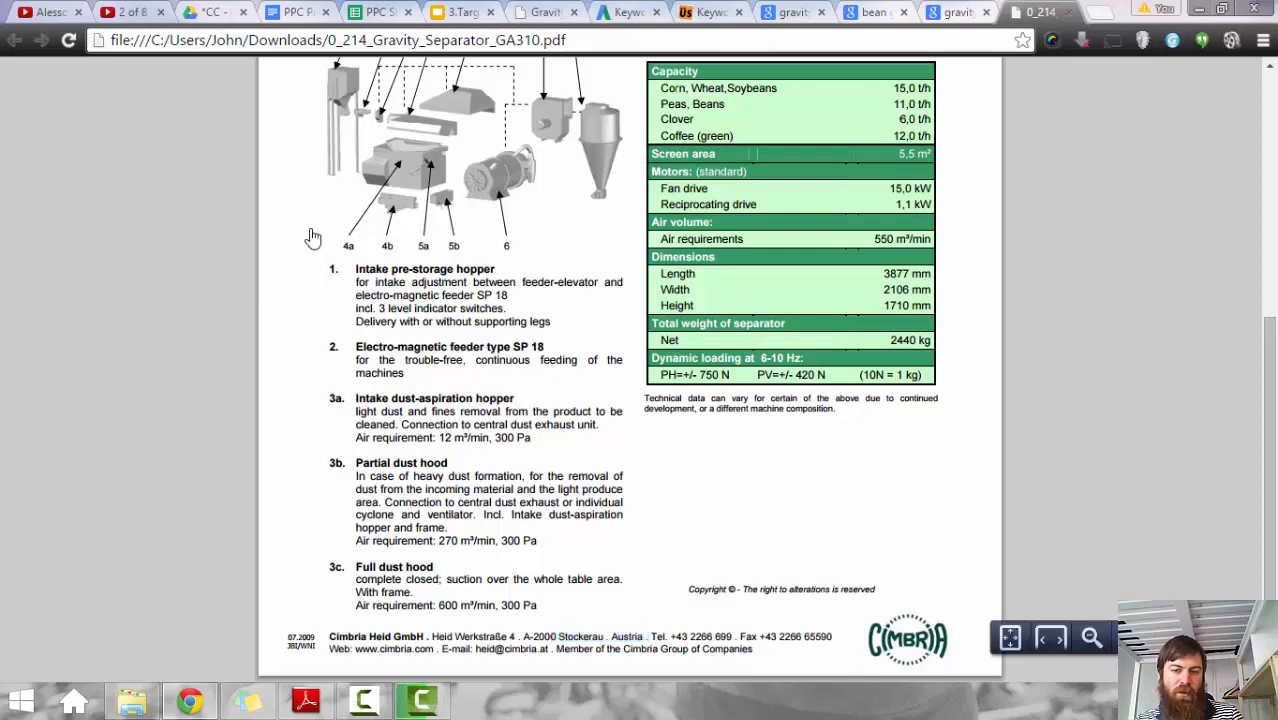
scroll(312, 237, up, 4)
Step: In PPC Sheets, add the keyword "gravity separator ga 310" below "oliver gravity separator" in the Gravity Separator ad group
key(ctrl+5)
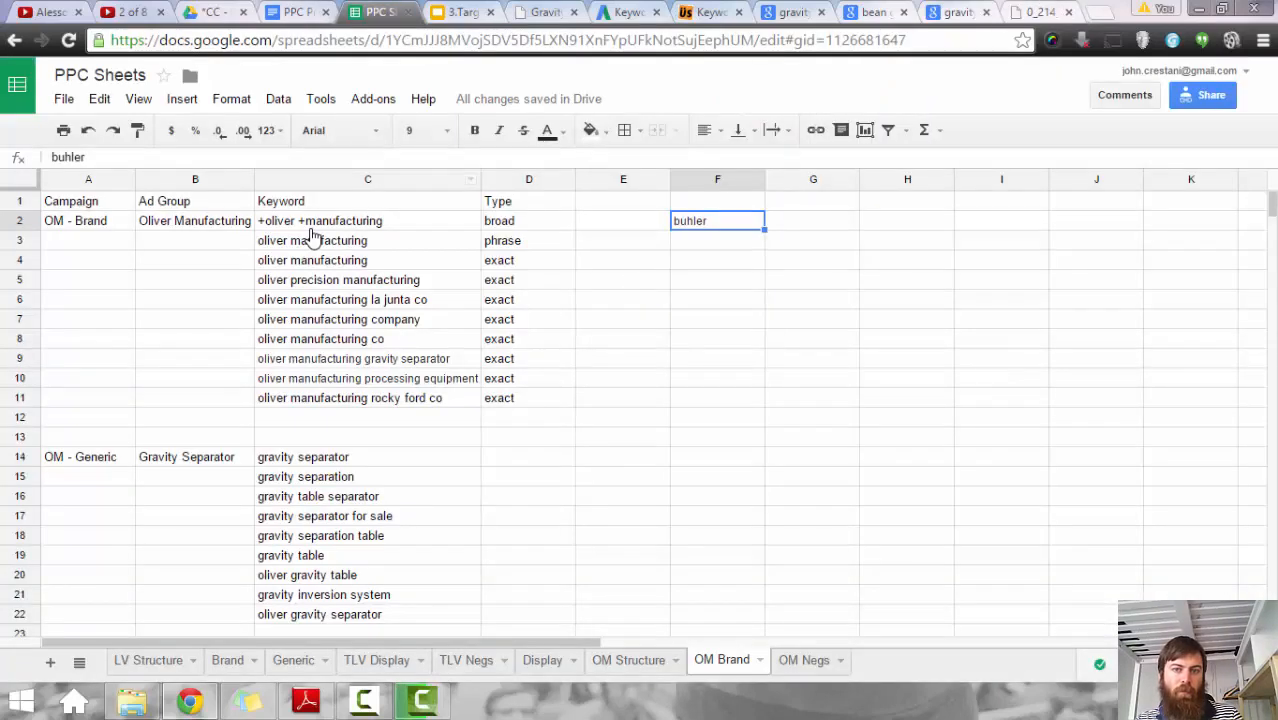
key(Down)
key(Down)
key(ctrl+v)
key(ctrl+x)
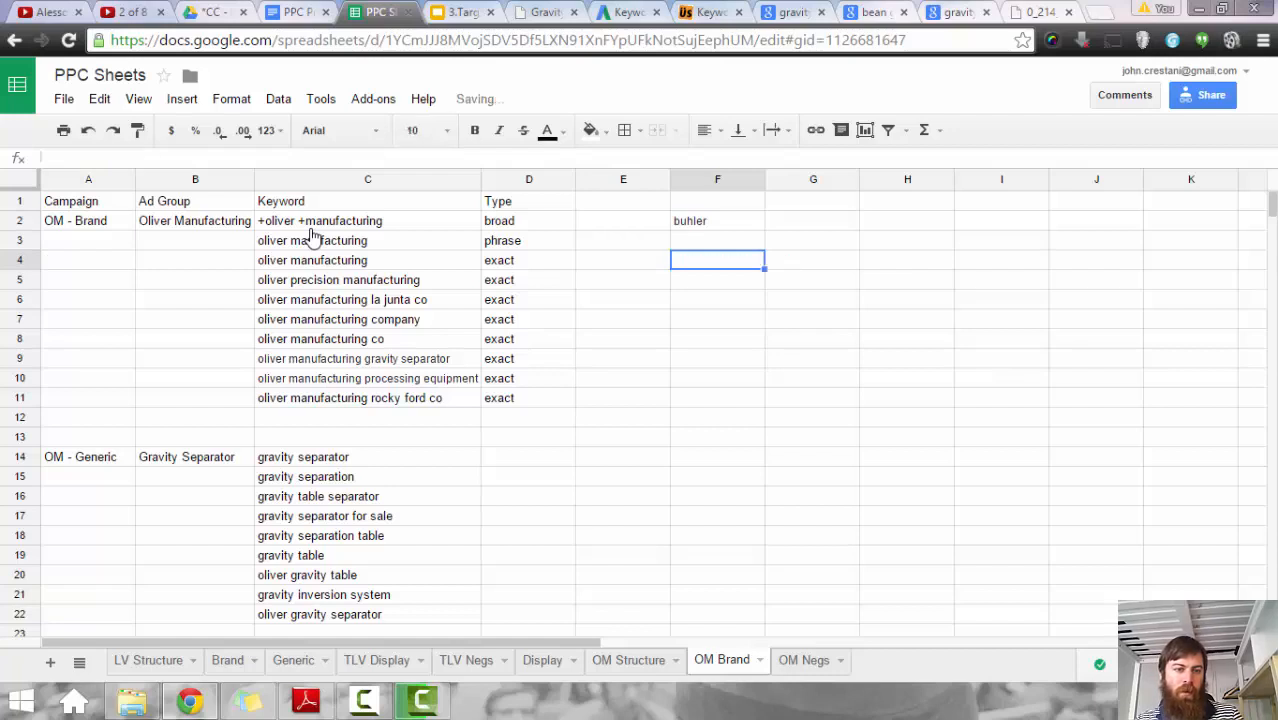
click(515, 496)
scroll(515, 496, down, 1)
click(420, 496)
key(Down)
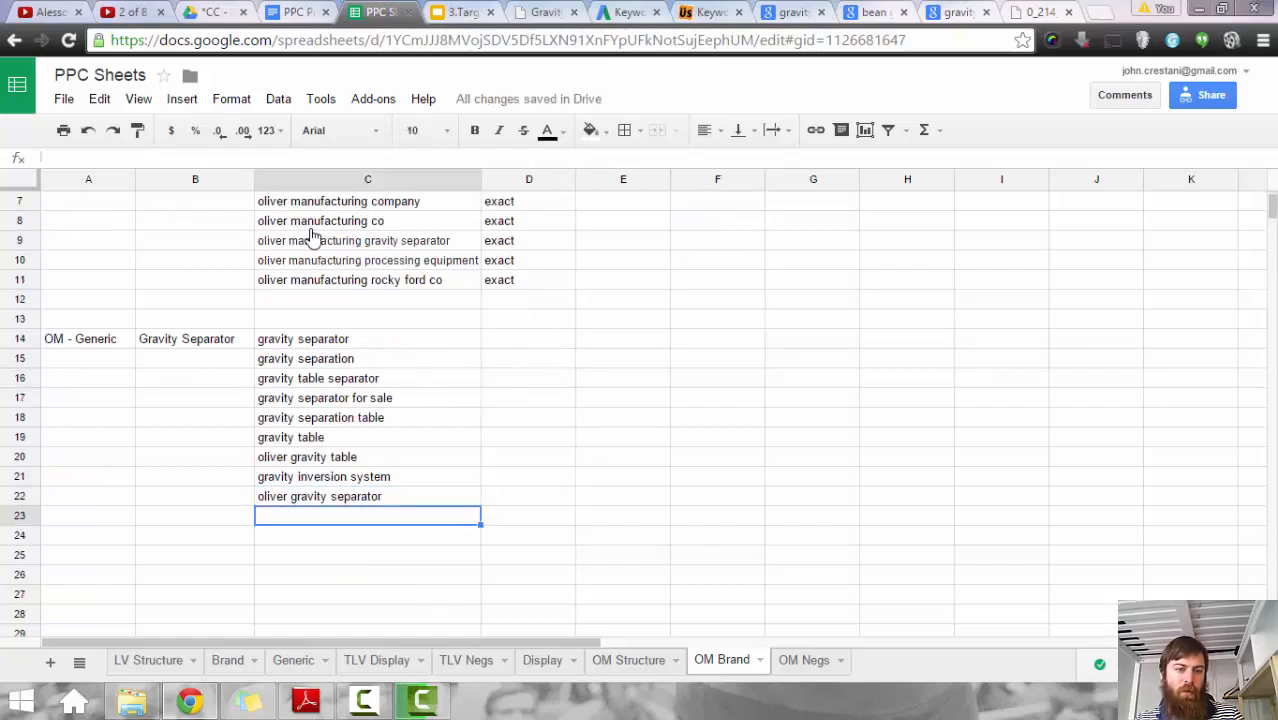
key(ctrl+v)
click(717, 457)
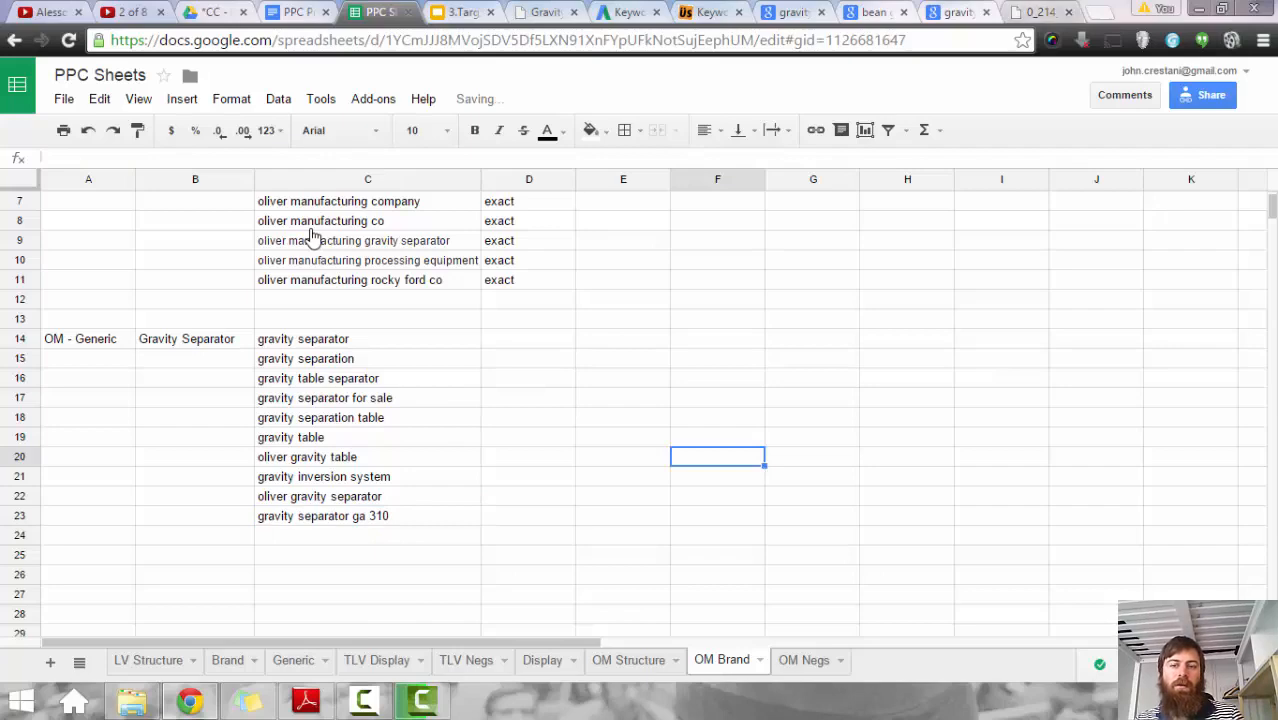
Step: Recheck the GA 310 data sheet and the "gravity separator ga 310" Google results, closing each tab when done
click(1040, 12)
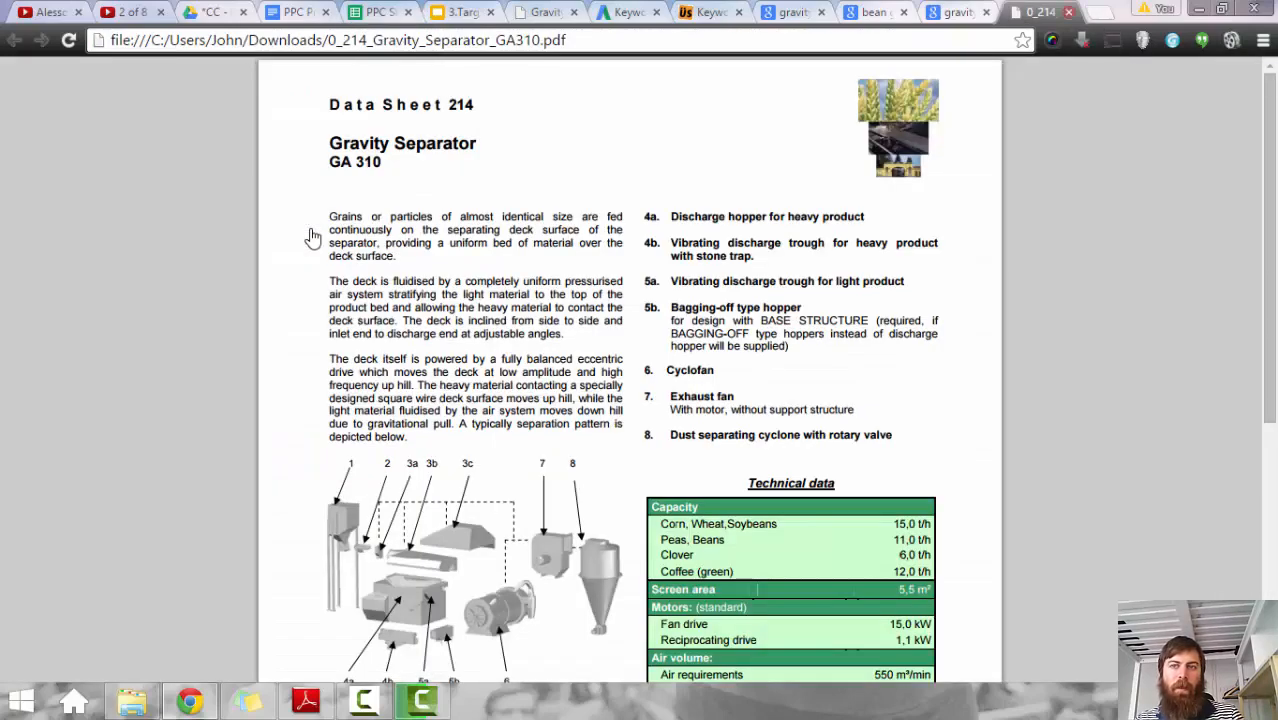
scroll(313, 237, down, 4)
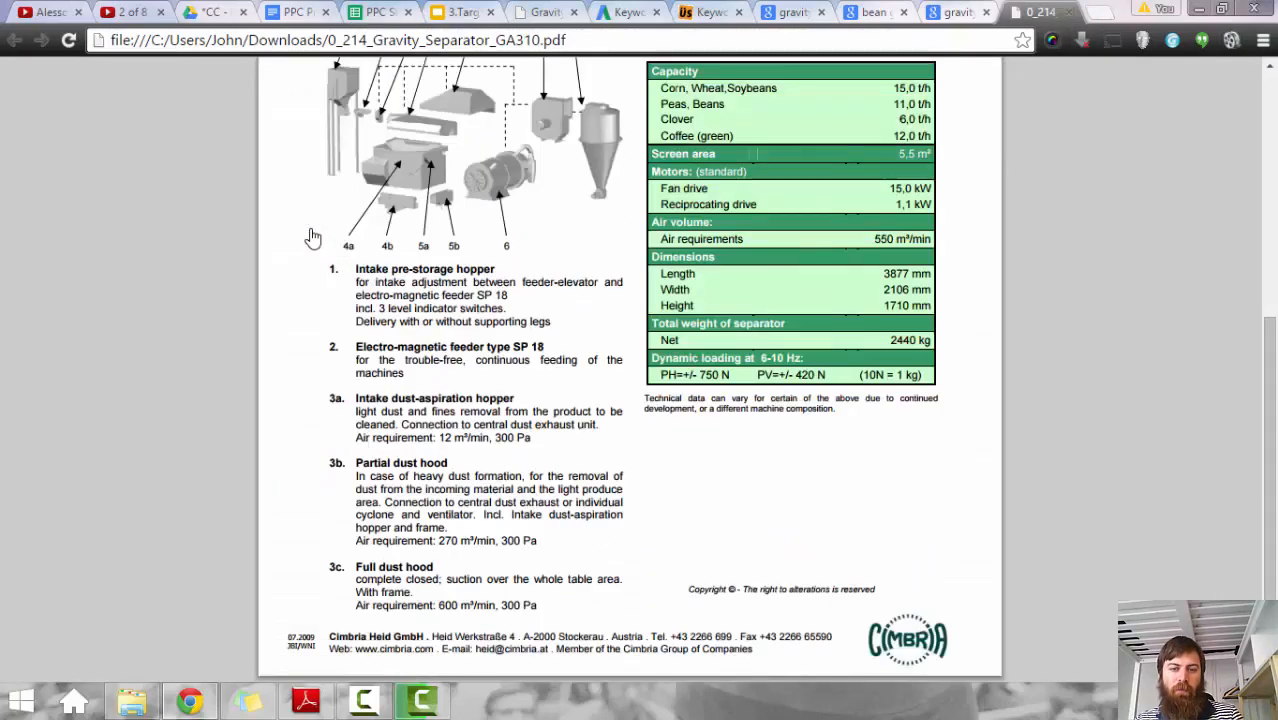
key(ctrl+w)
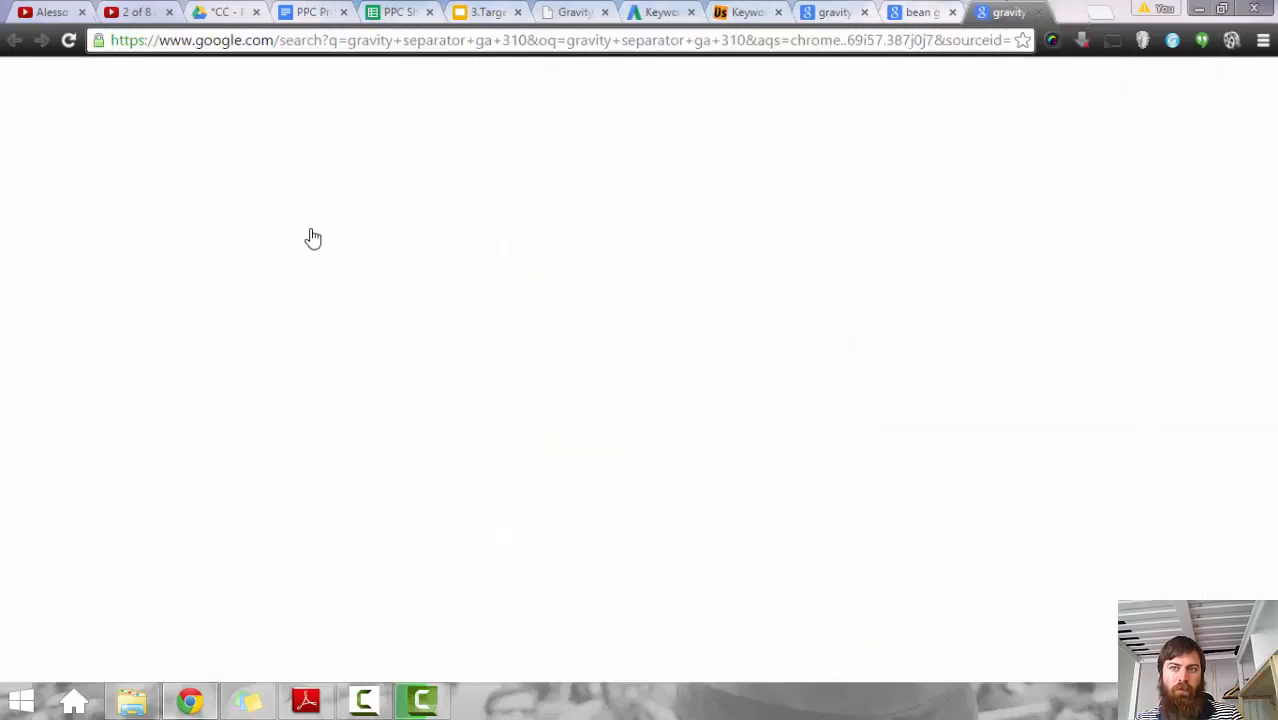
scroll(313, 237, down, 3)
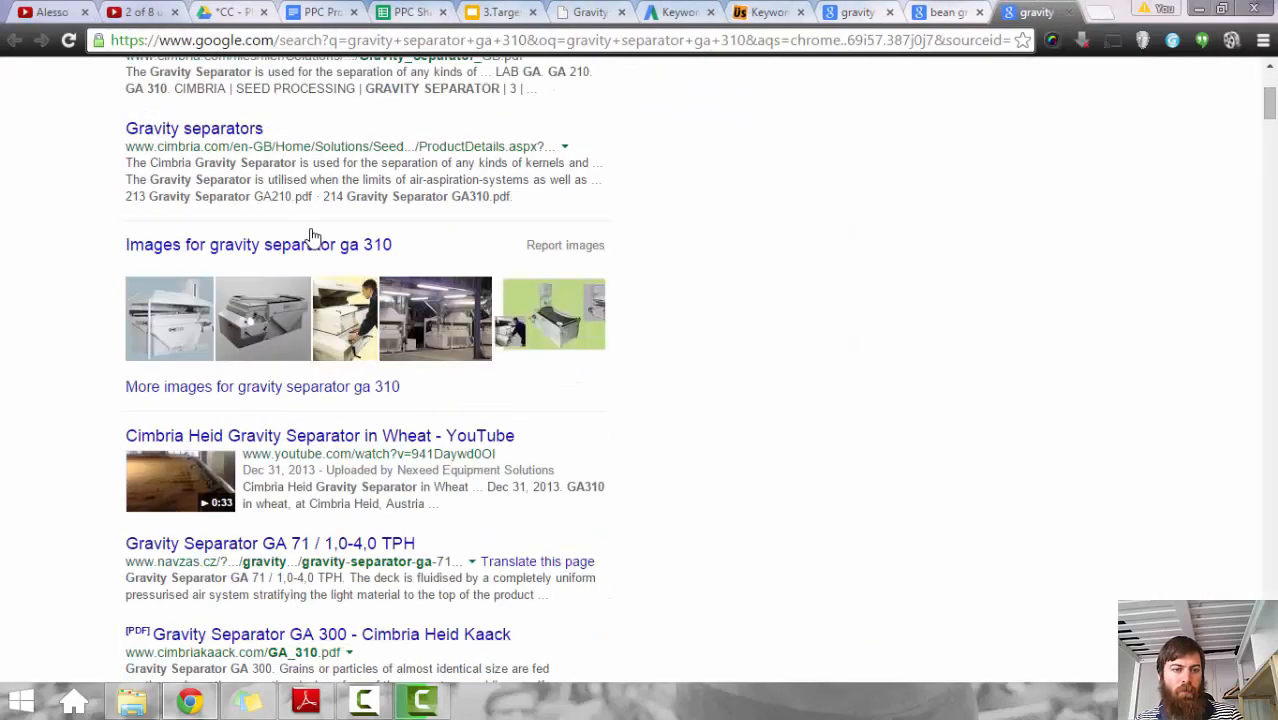
scroll(313, 237, down, 3)
scroll(313, 237, up, 6)
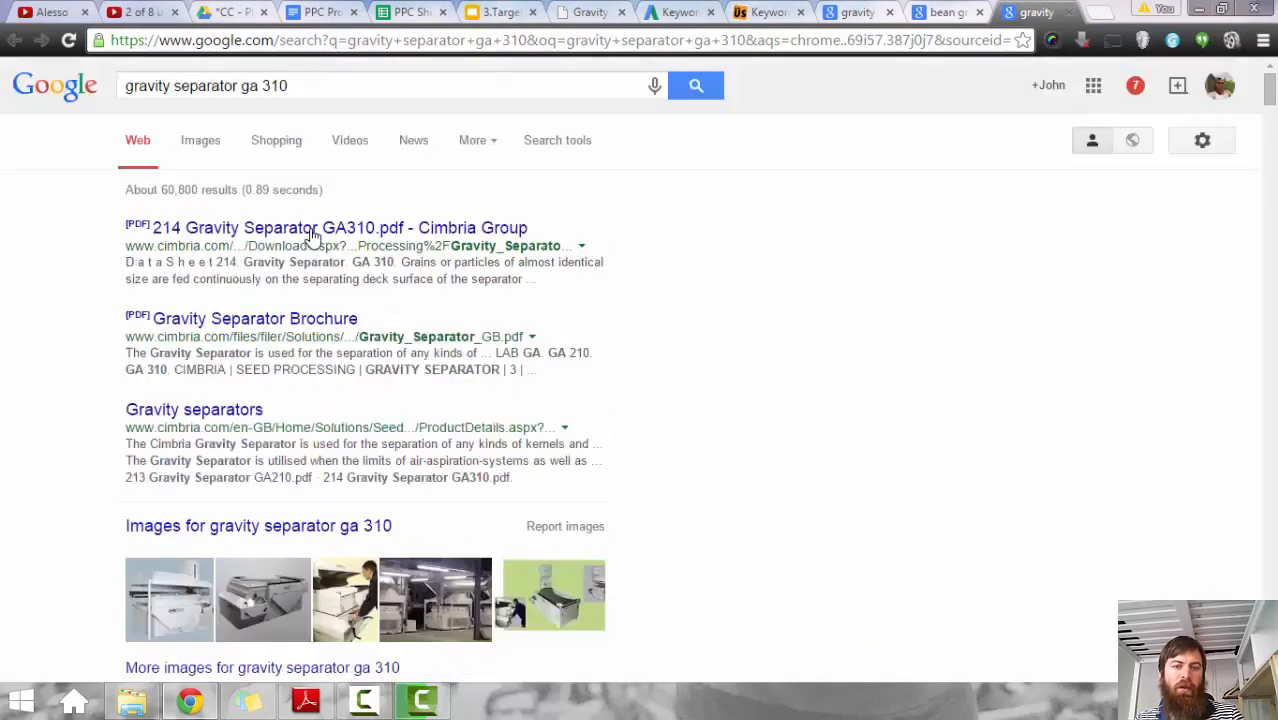
key(ctrl+w)
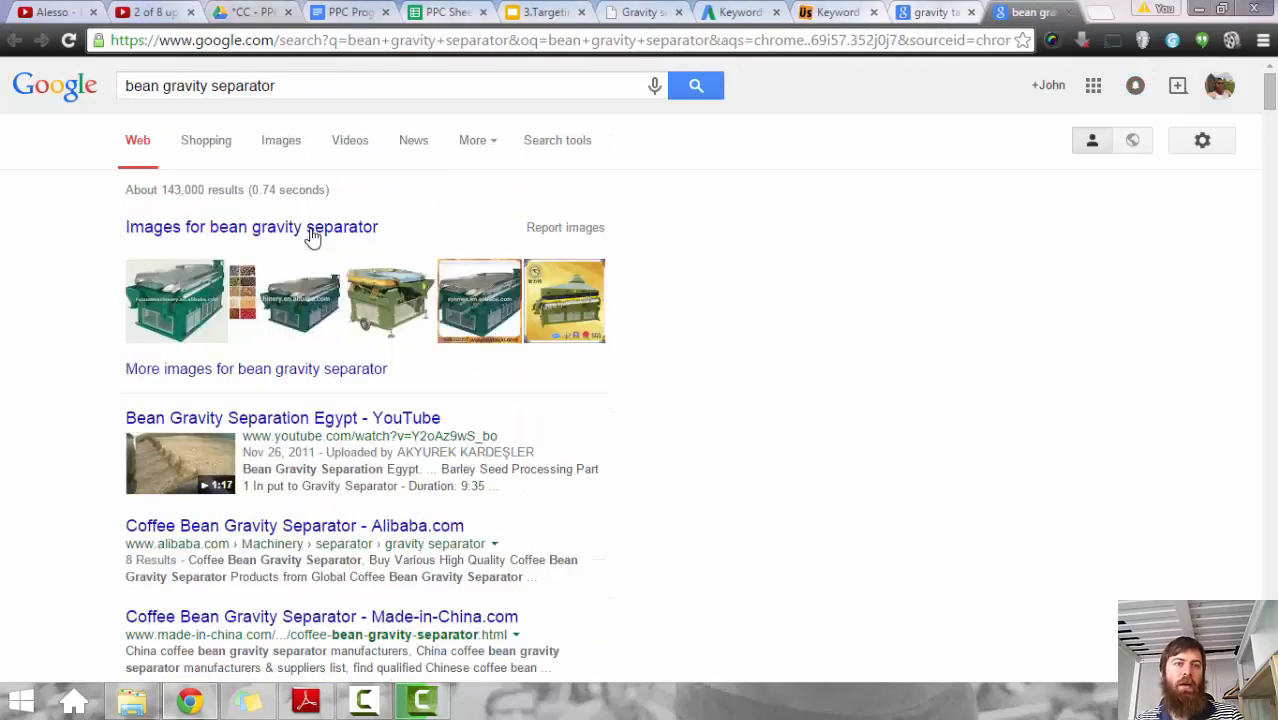
Step: Replace the product or service terms in AdWords Keyword Planner with the sheet's keyword "gravity separator ga 310"
key(ctrl+5)
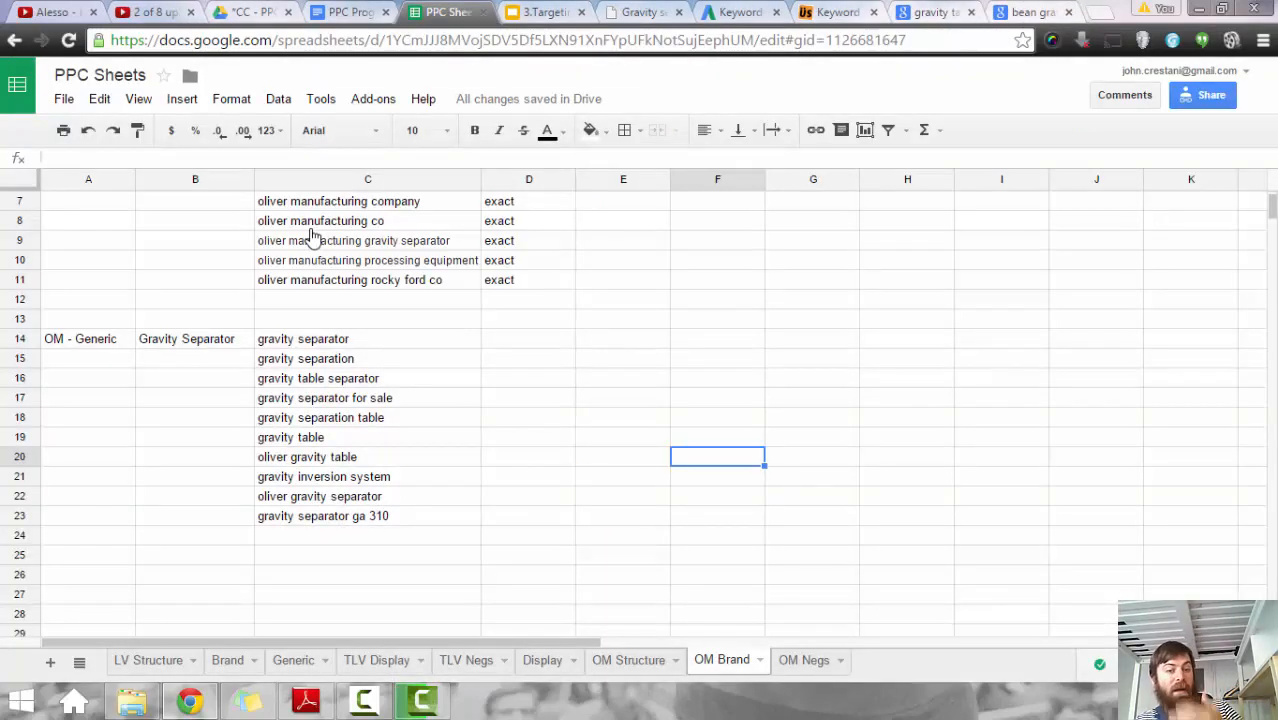
key(ctrl+Left)
key(ctrl+Down)
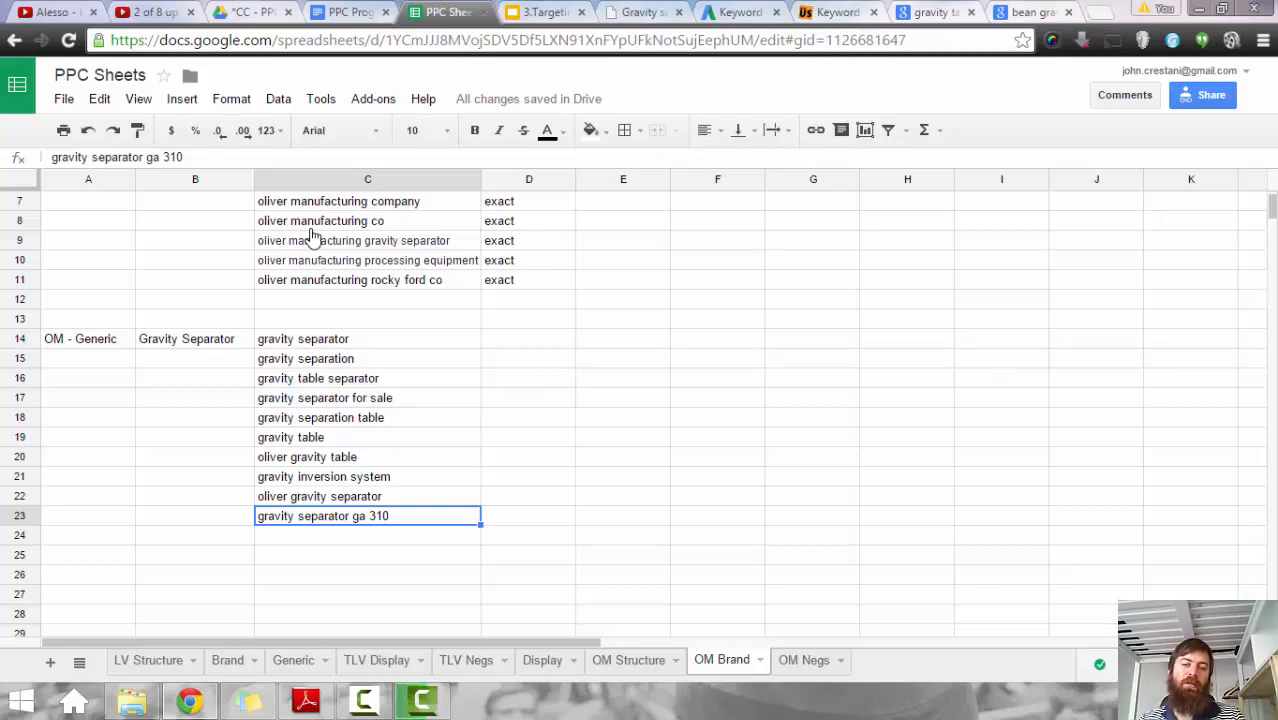
key(ctrl+9)
key(ctrl+shift+Tab)
key(ctrl+shift+Tab)
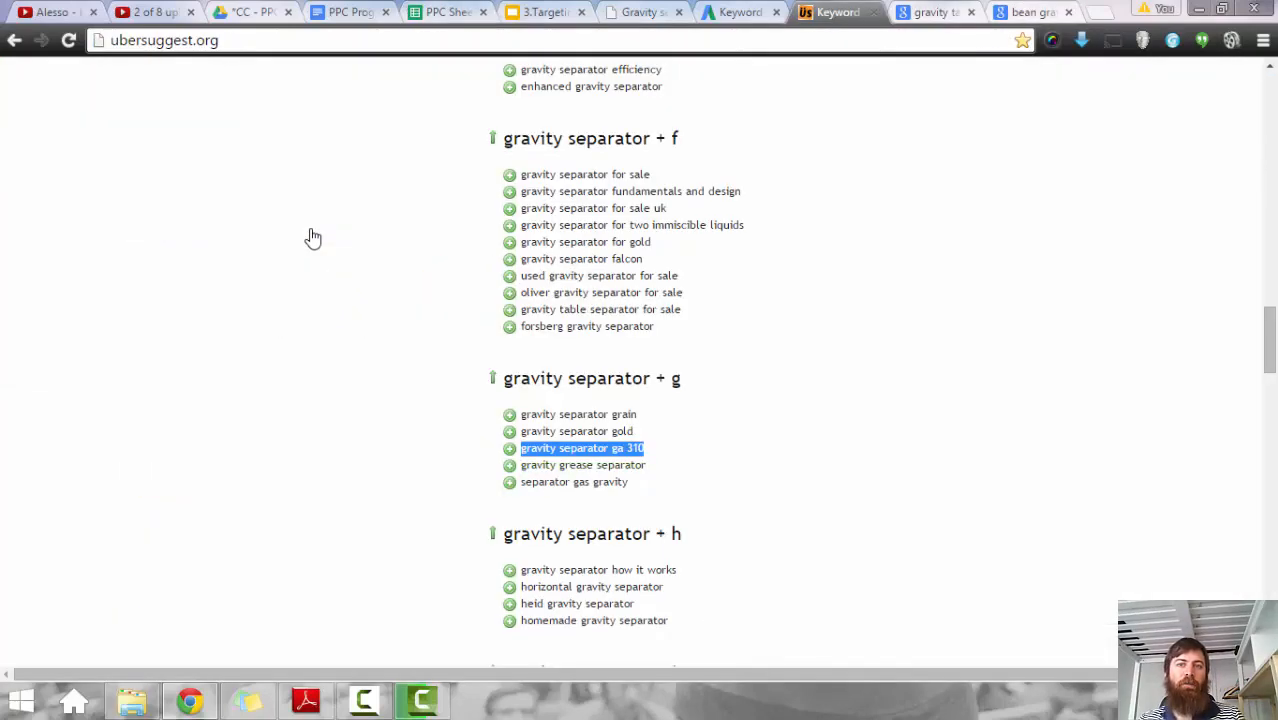
key(ctrl+shift+Tab)
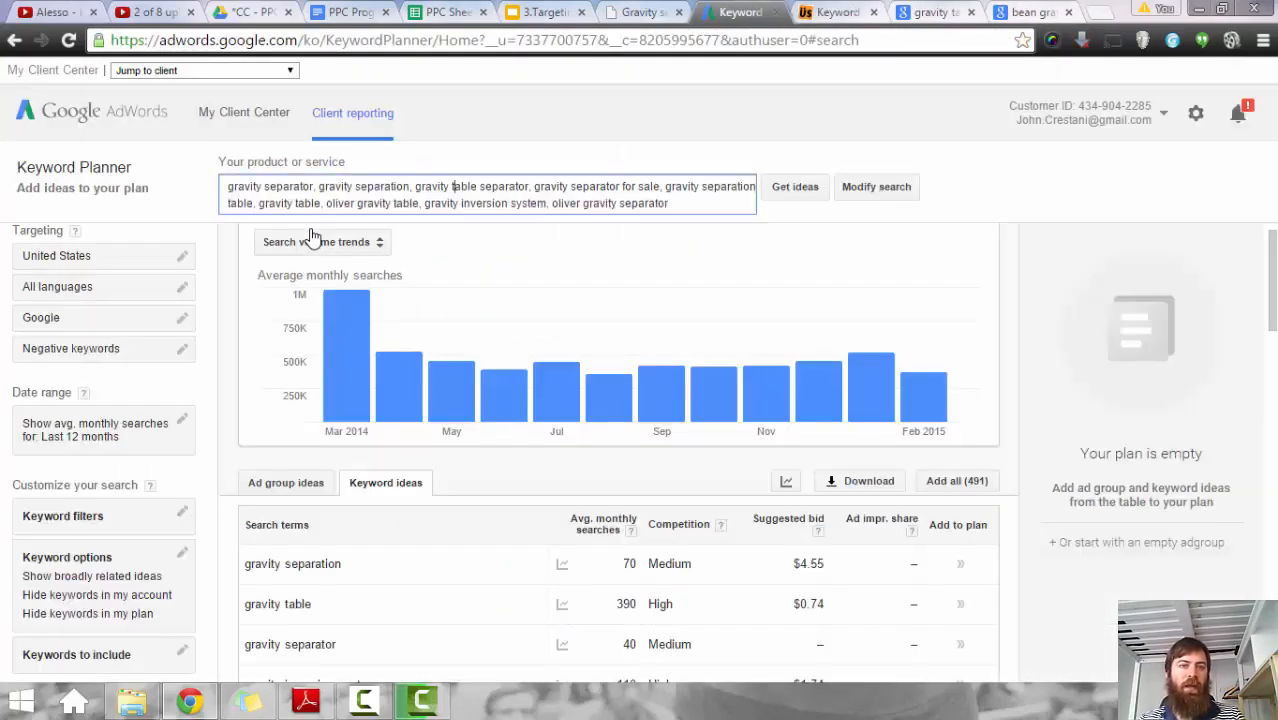
key(ctrl+a)
key(ctrl+v)
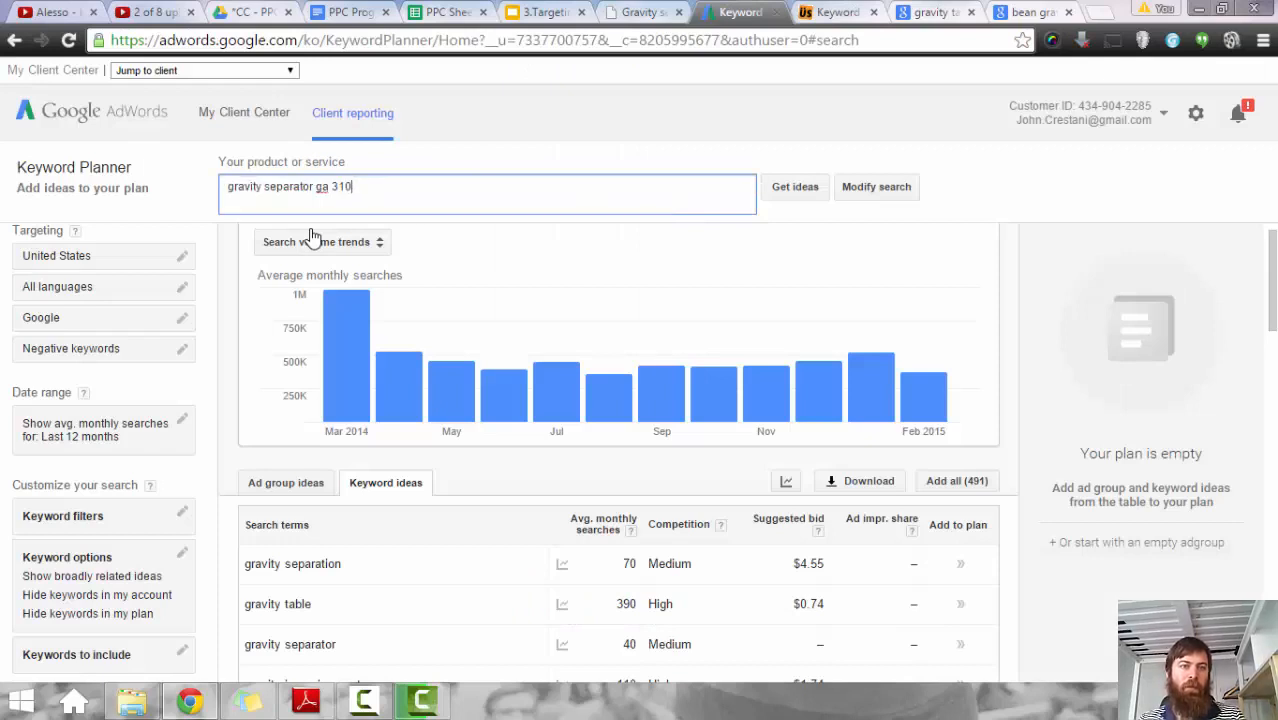
Step: Change the Keyword Planner search term to "cimbria ga 310"
key(shift+Home)
key(BackSpace)
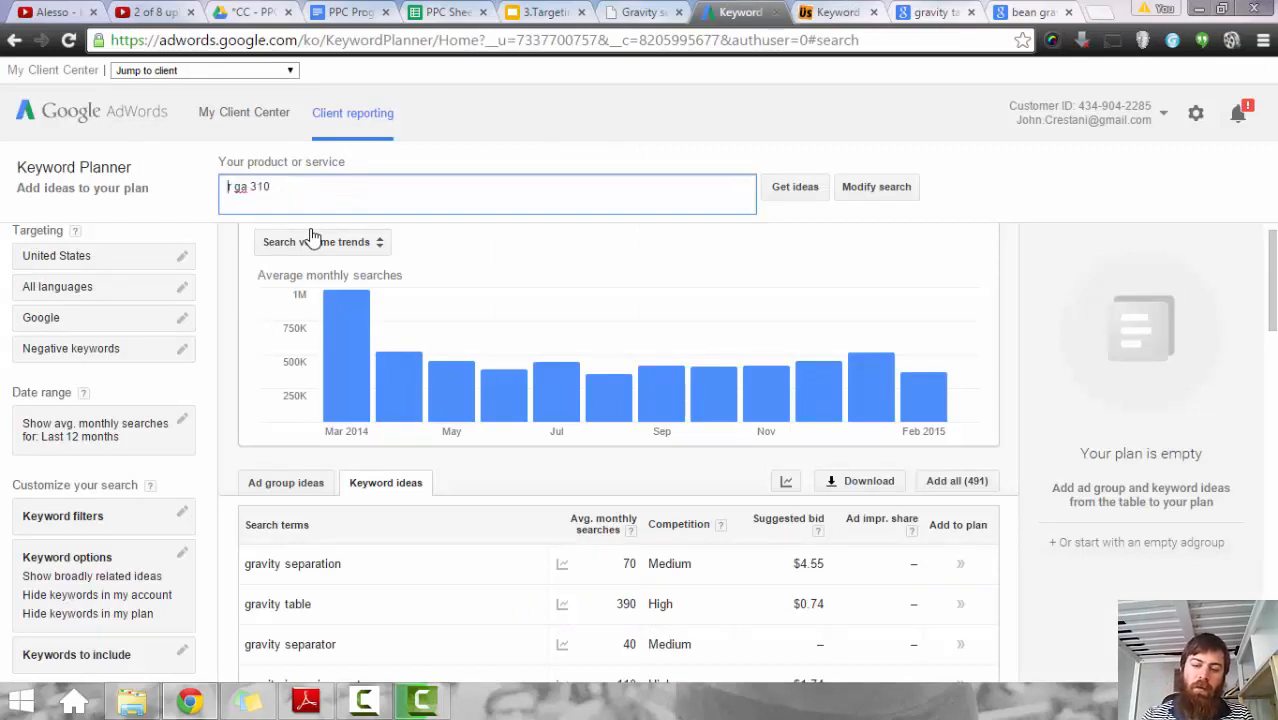
text(c)
text(a)
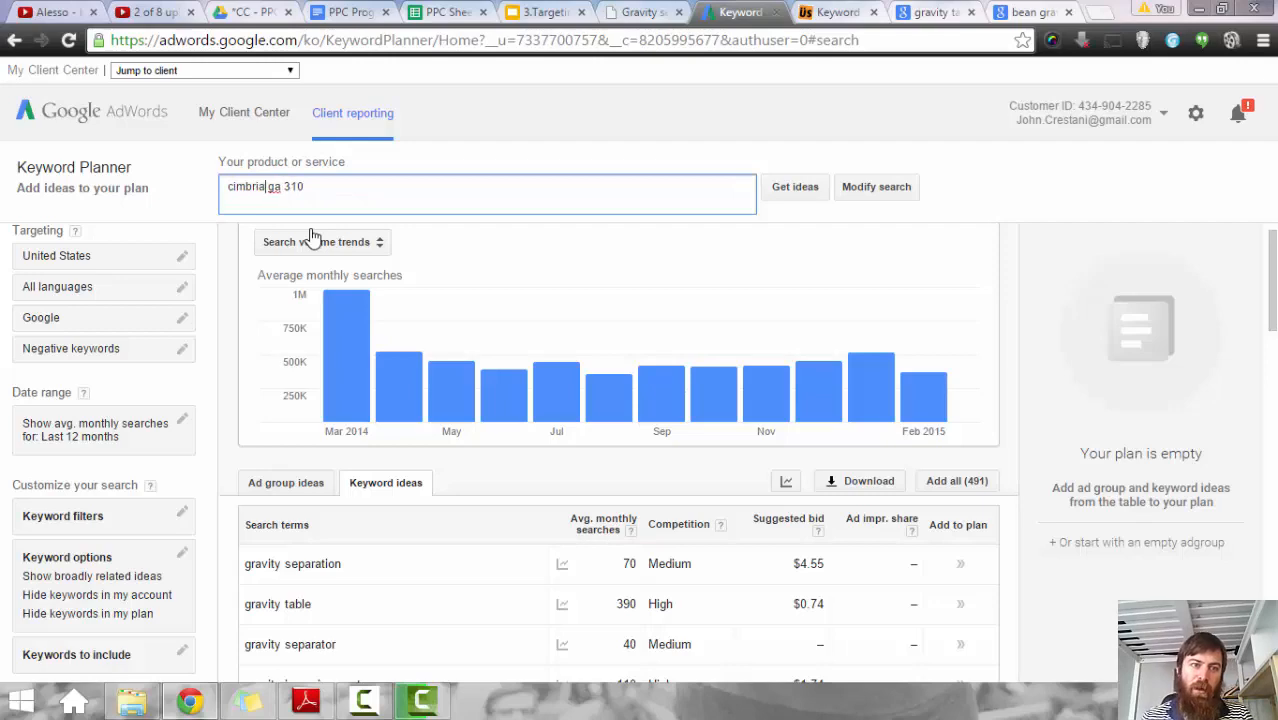
Step: Return to Ubersuggest and review the gravity separator suggestions from the start of the list through group c
key(ctrl+Tab)
key(ctrl+Tab)
key(ctrl+Tab)
key(ctrl+shift+Tab)
key(ctrl+shift+Tab)
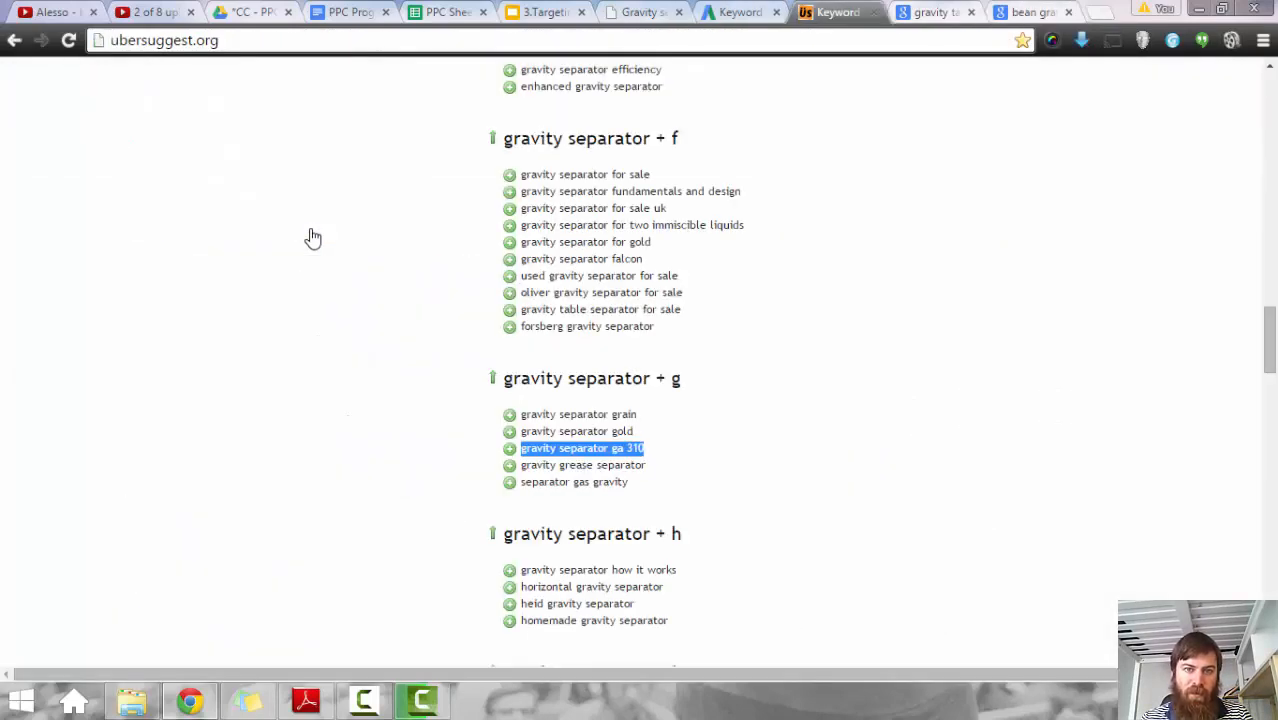
scroll(313, 238, up, 3)
scroll(313, 238, up, 5)
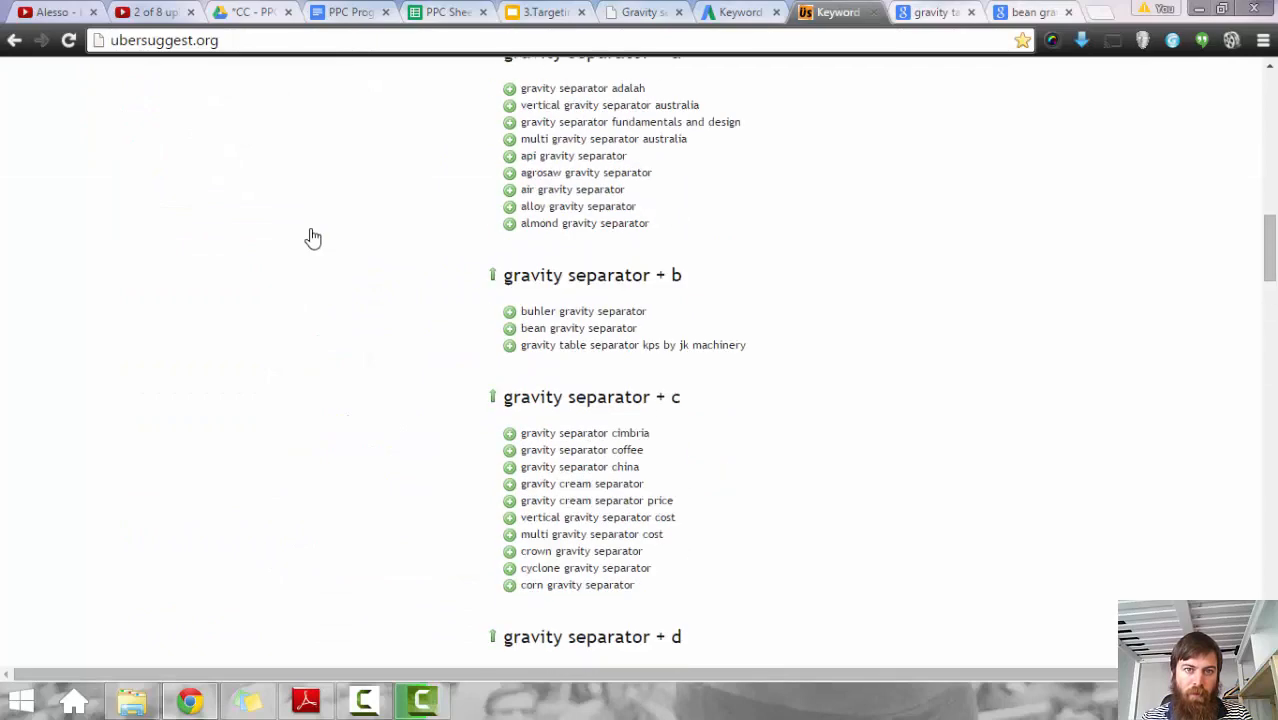
scroll(313, 238, up, 9)
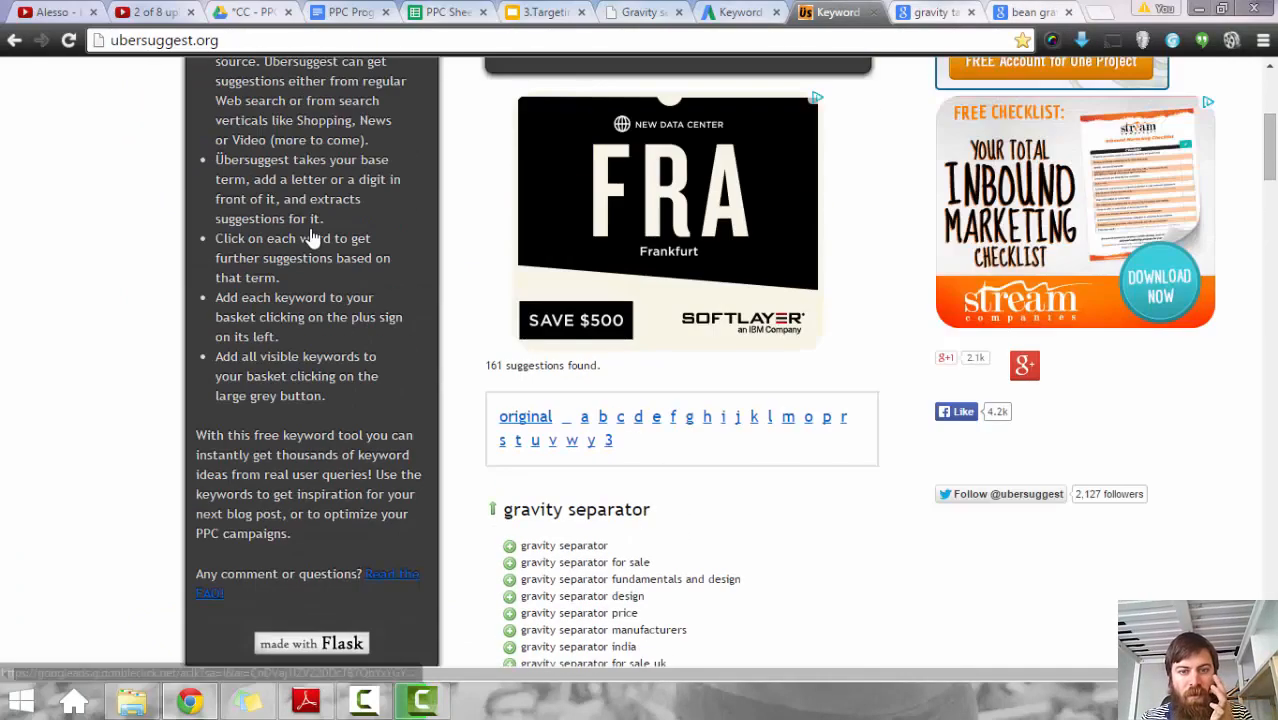
scroll(313, 238, down, 3)
scroll(313, 238, down, 6)
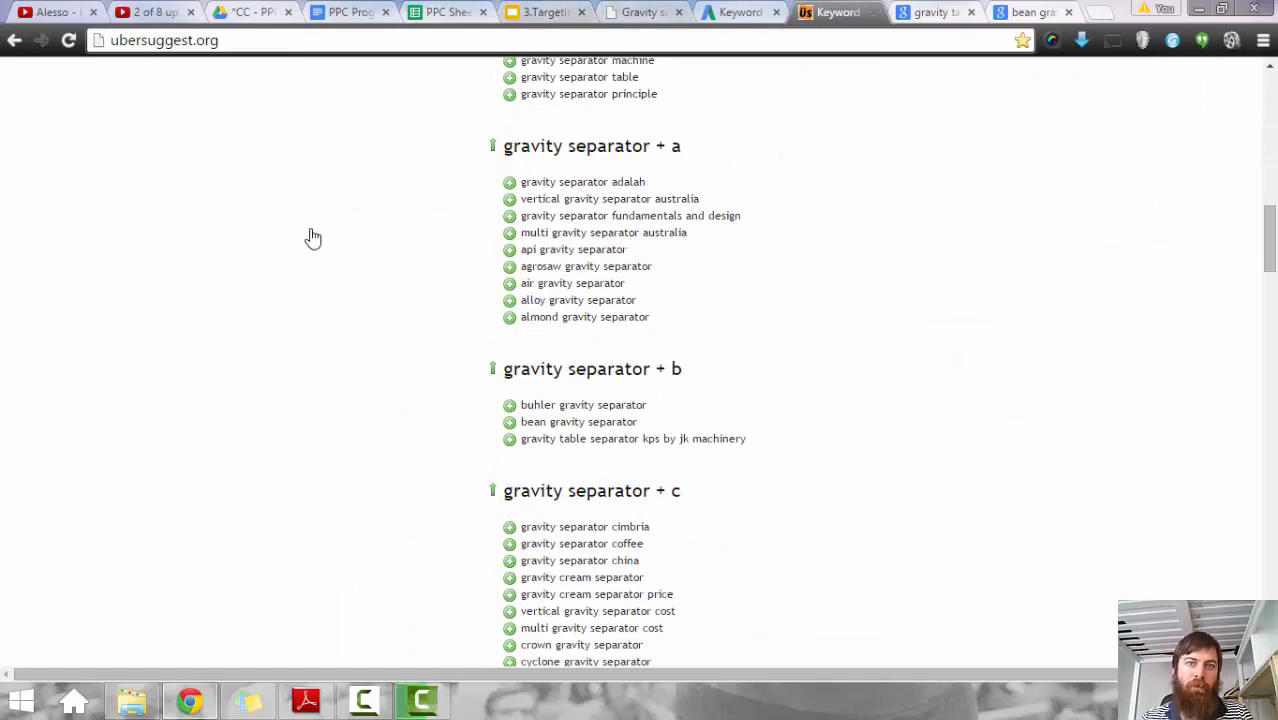
Step: Get Keyword Planner ideas for "cimbria ga 310" and review the related keywords and their monthly searches
key(ctrl+shift+Tab)
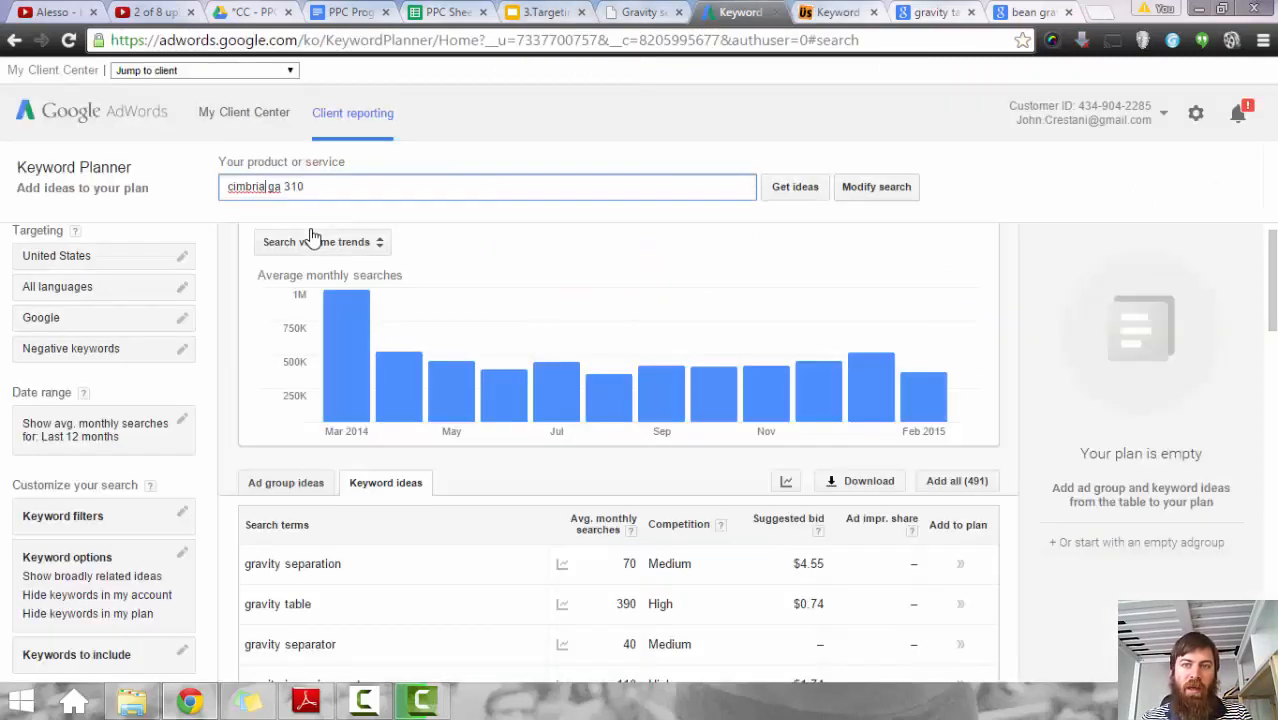
key(Return)
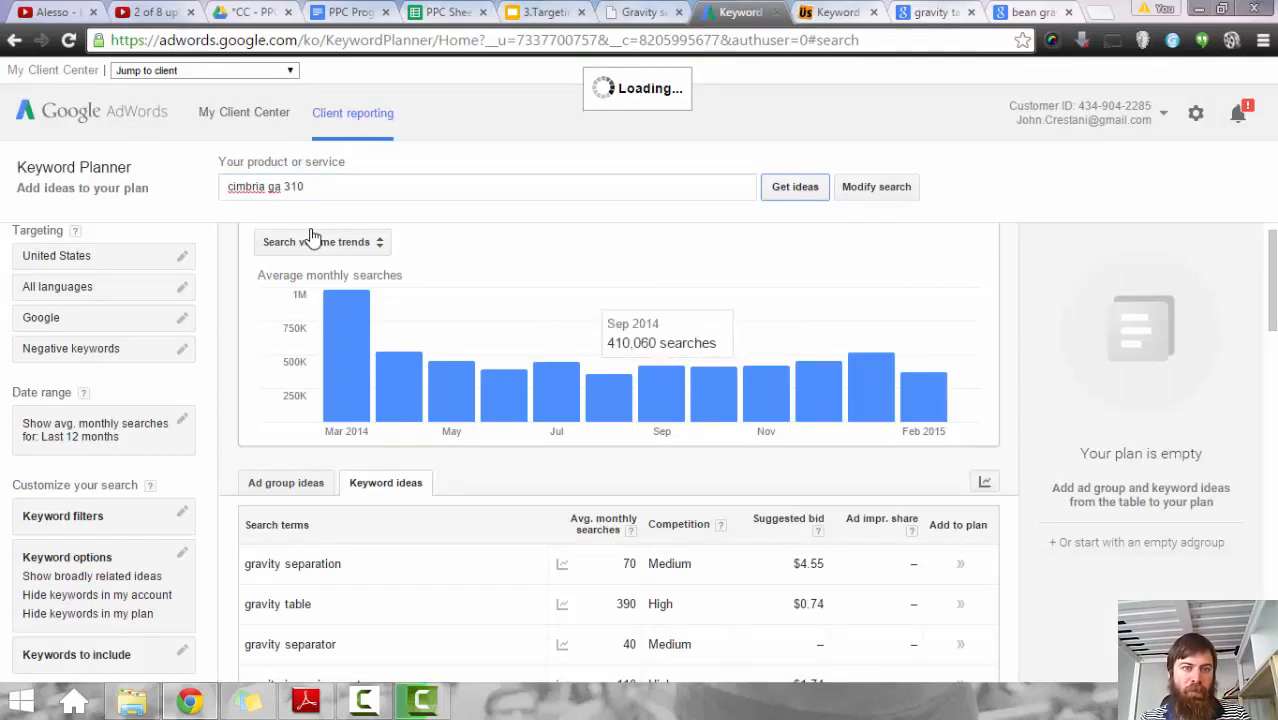
scroll(310, 235, down, 2)
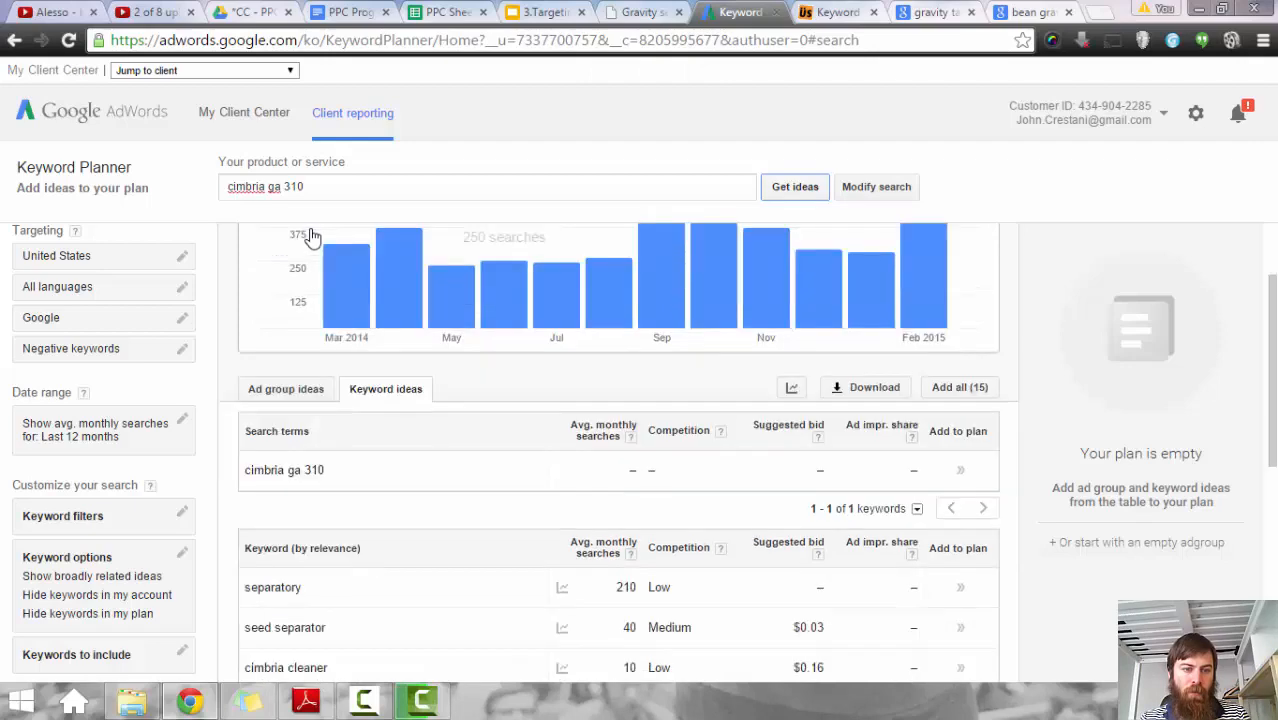
scroll(312, 235, down, 2)
scroll(312, 235, down, 3)
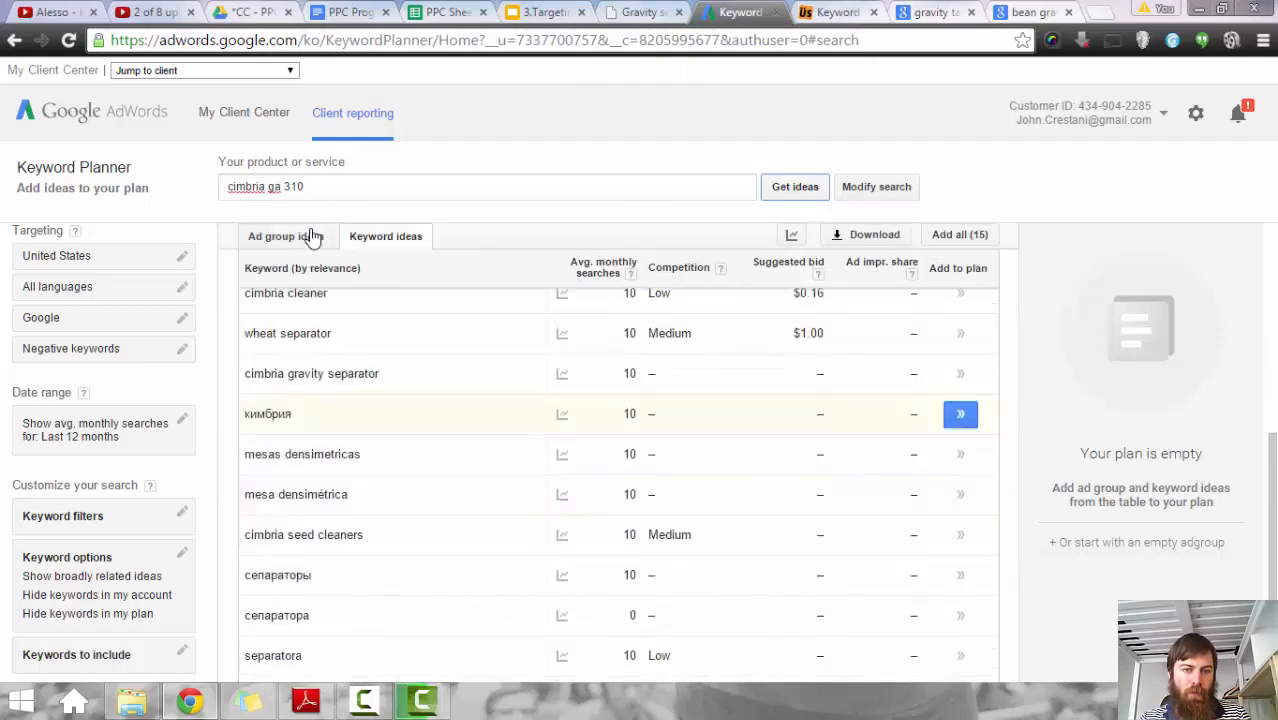
scroll(312, 235, up, 3)
scroll(312, 236, up, 3)
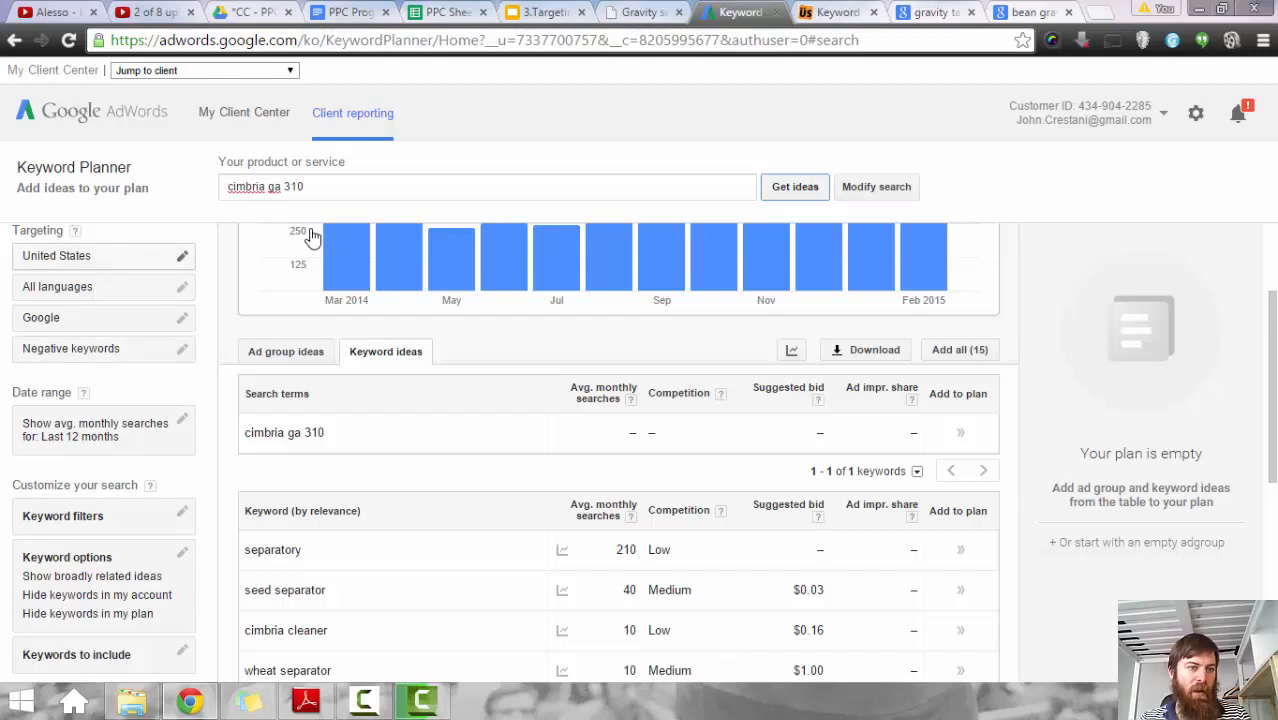
Step: Remove the United States from the location targeting to cover all locations, and review the refreshed keyword ideas
click(104, 256)
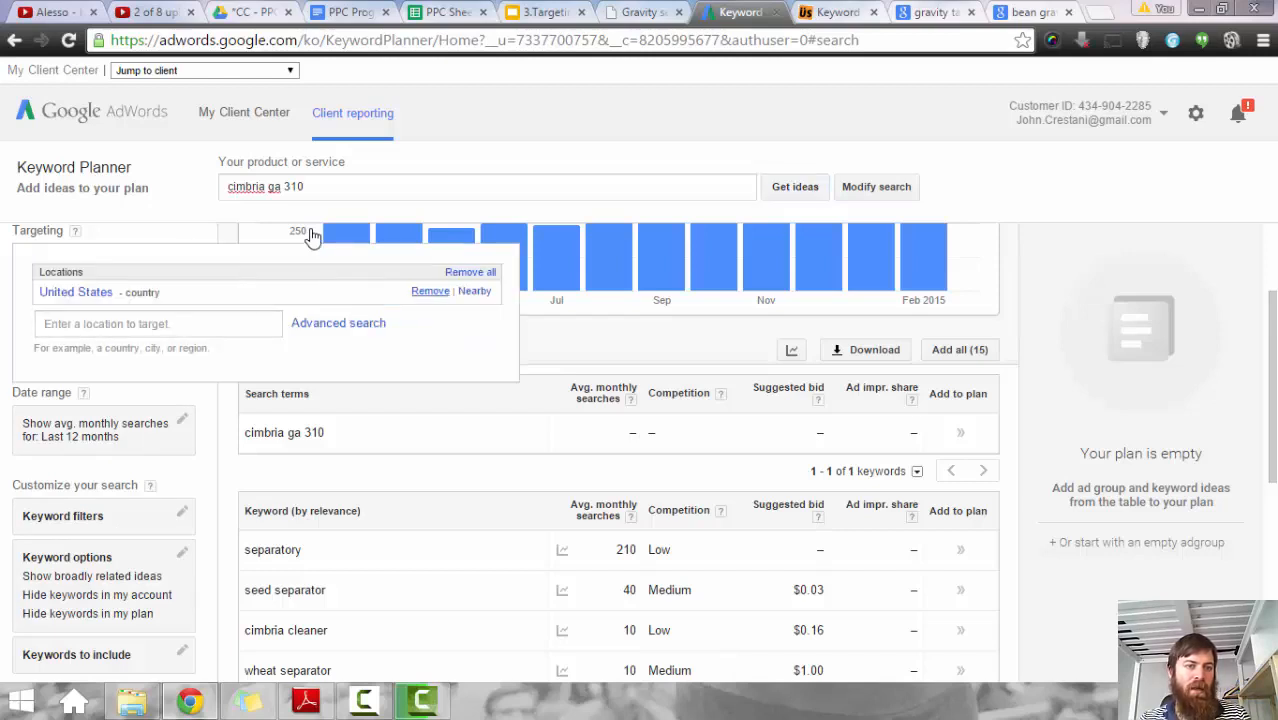
click(430, 291)
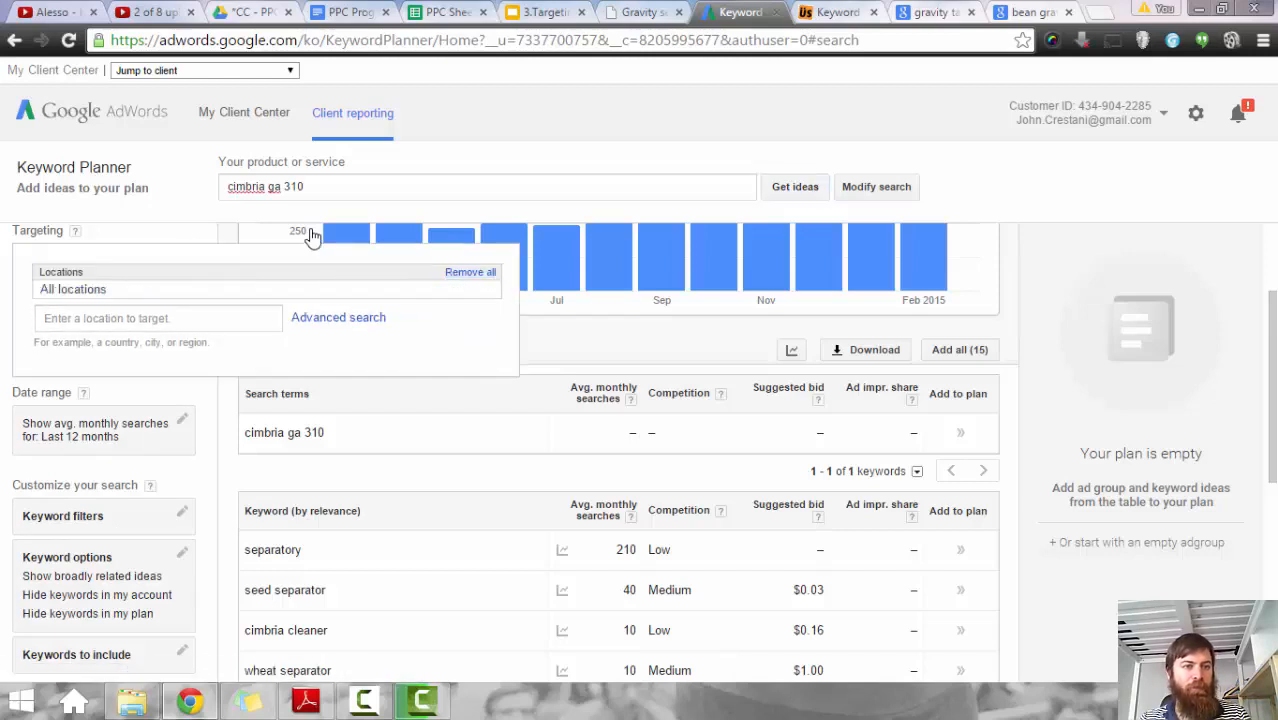
click(200, 318)
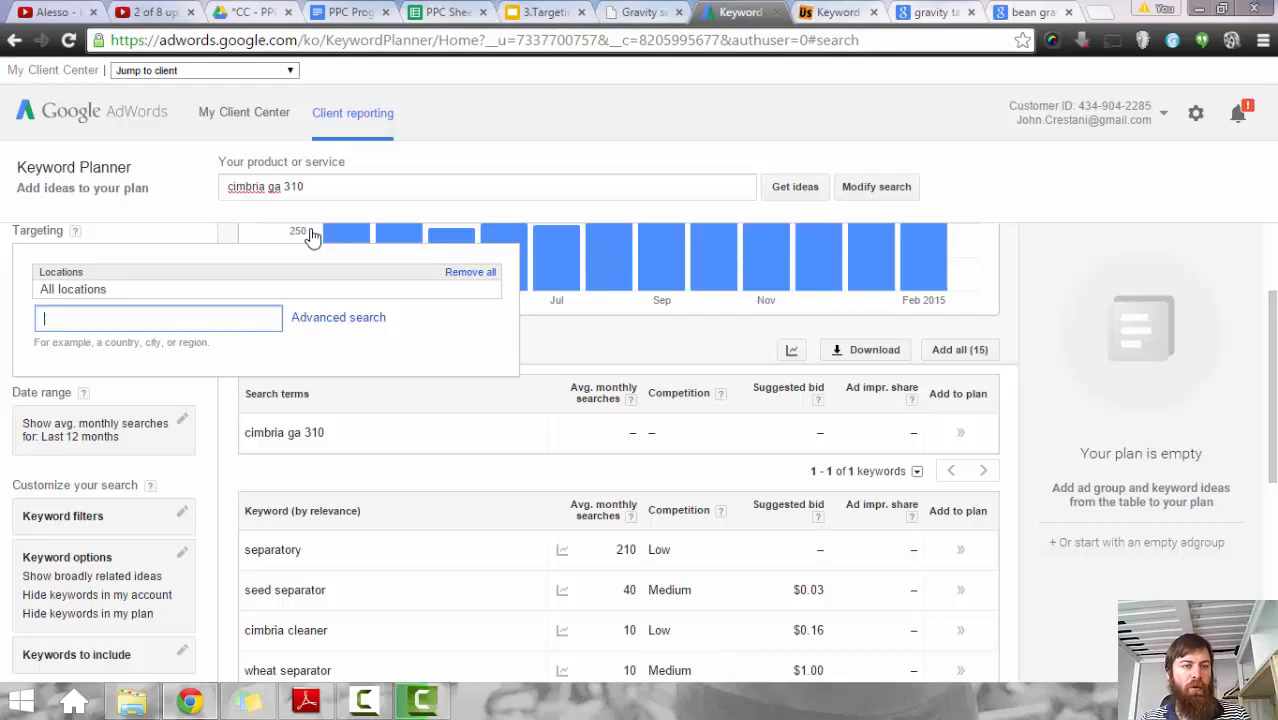
click(311, 232)
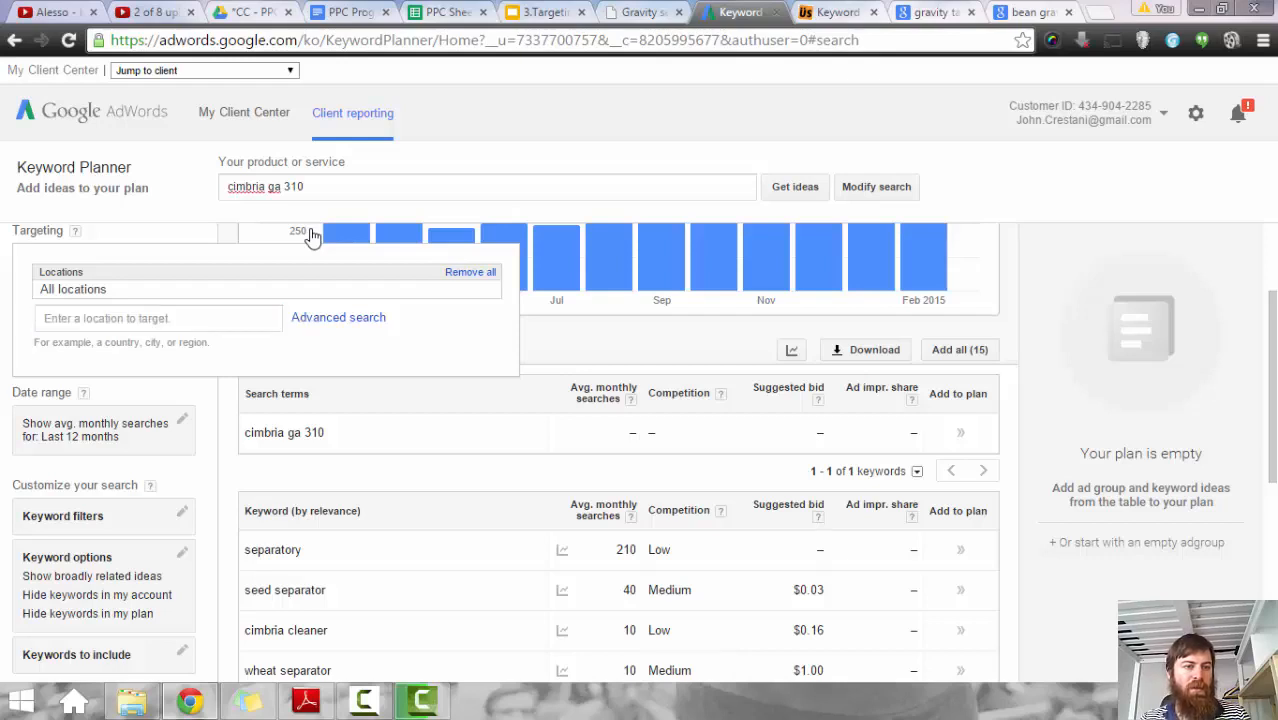
click(311, 232)
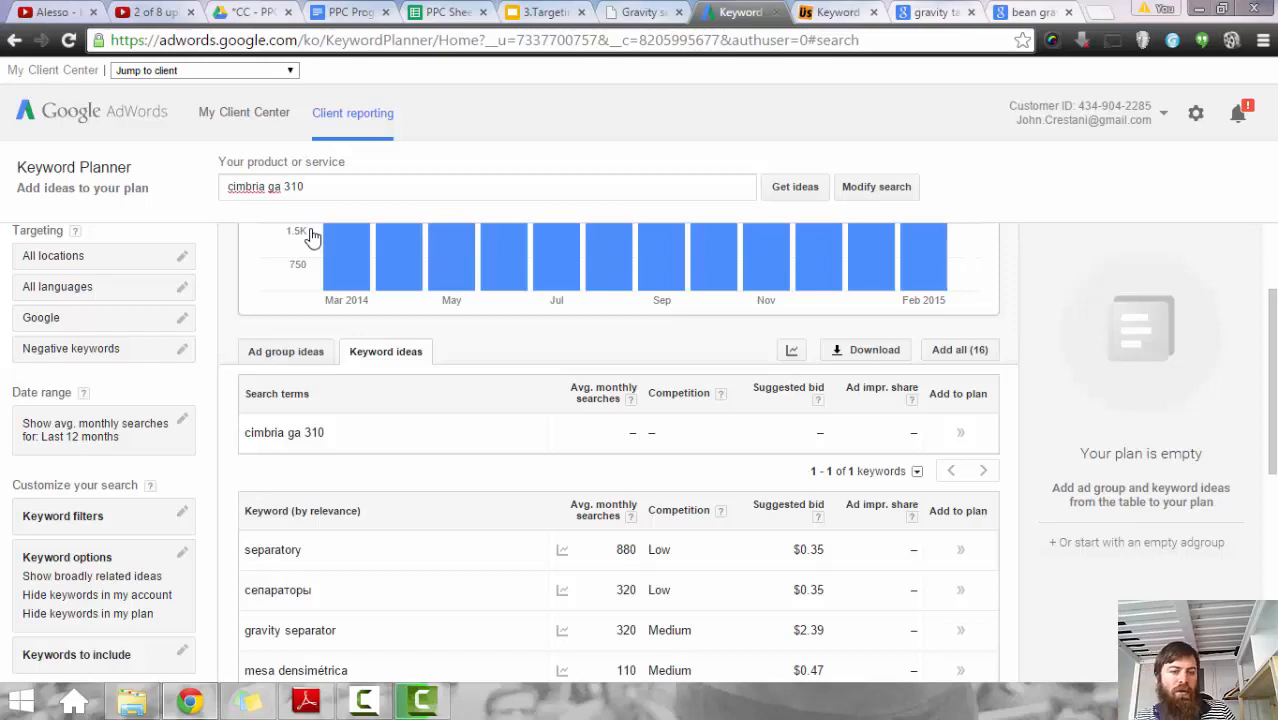
scroll(312, 236, down, 6)
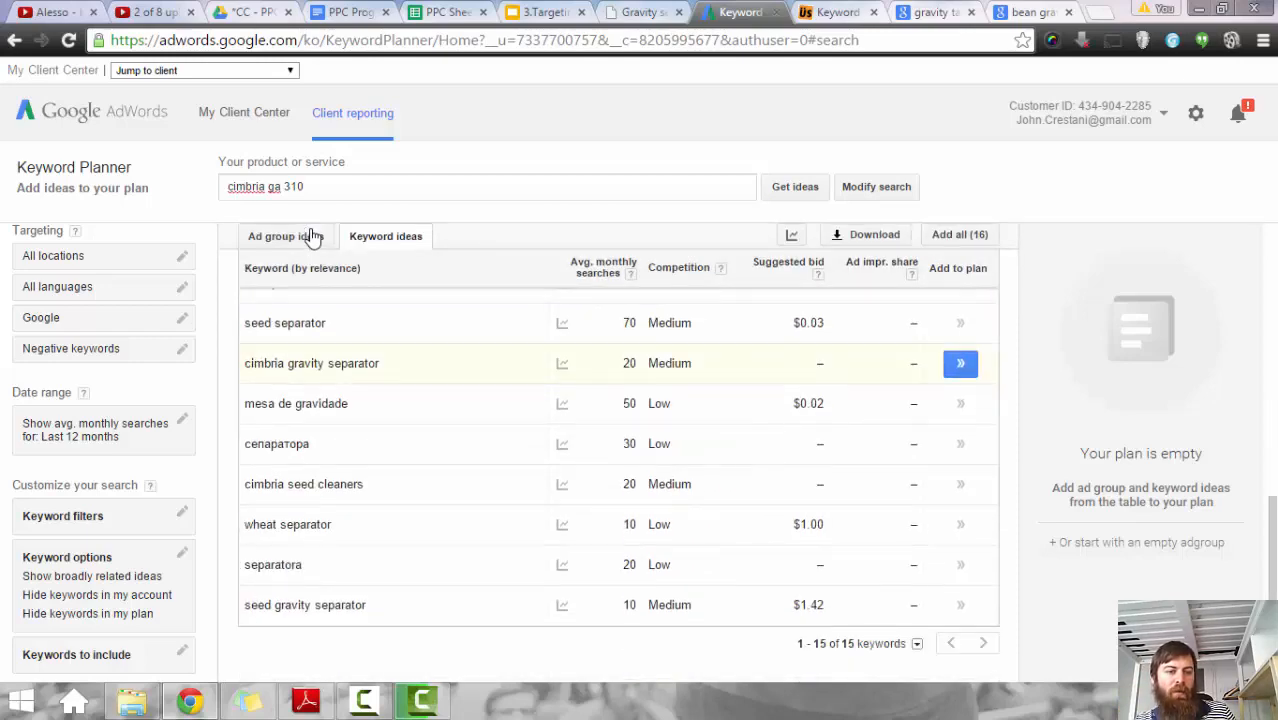
scroll(312, 236, up, 6)
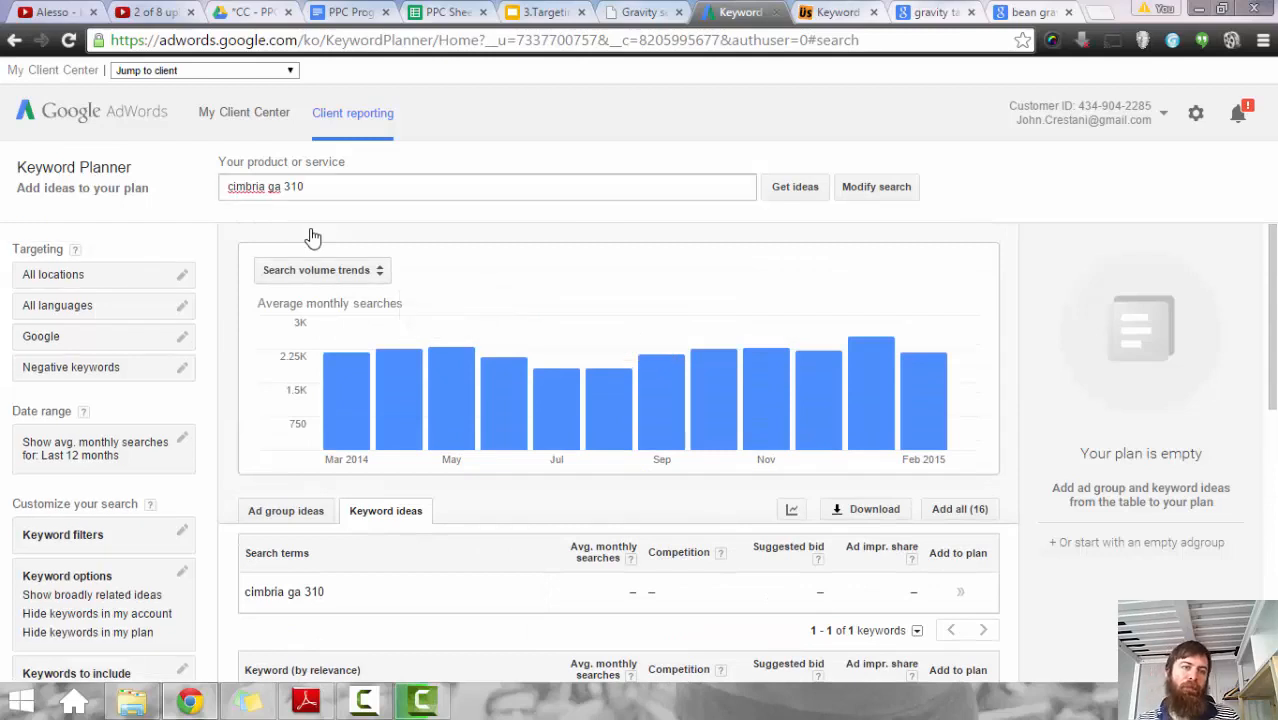
click(313, 188)
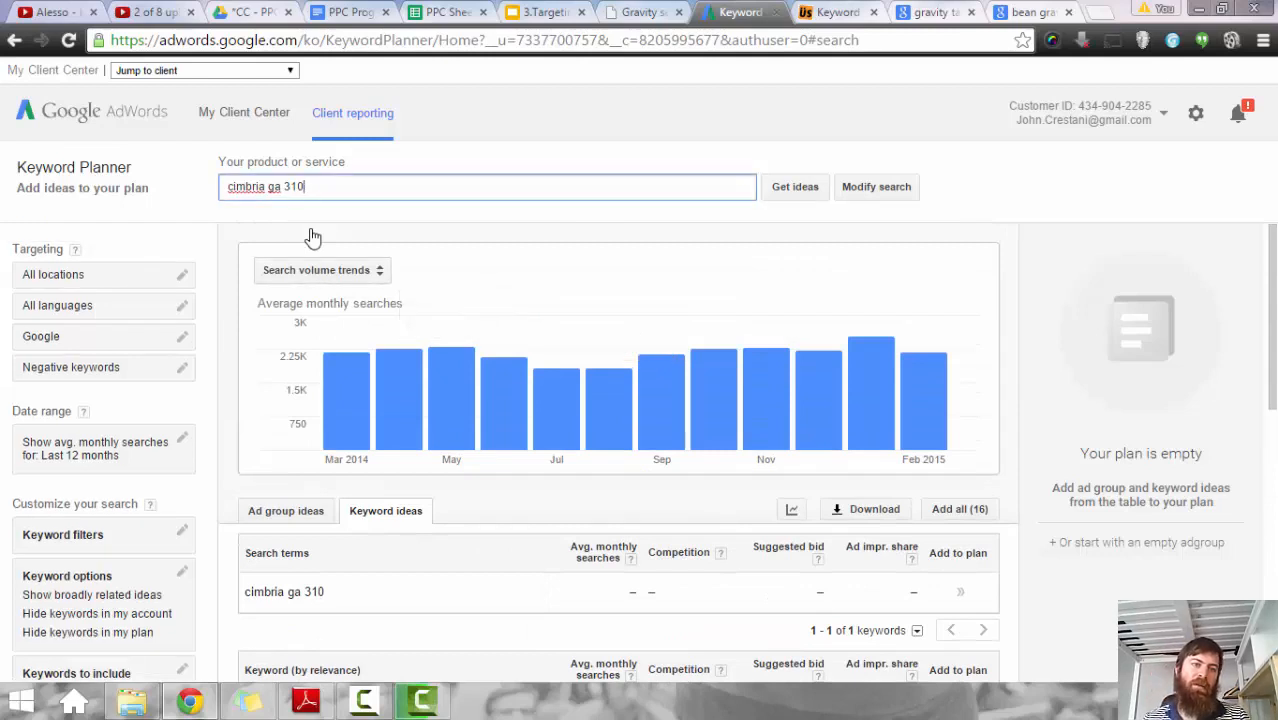
key(ctrl+a)
text(g)
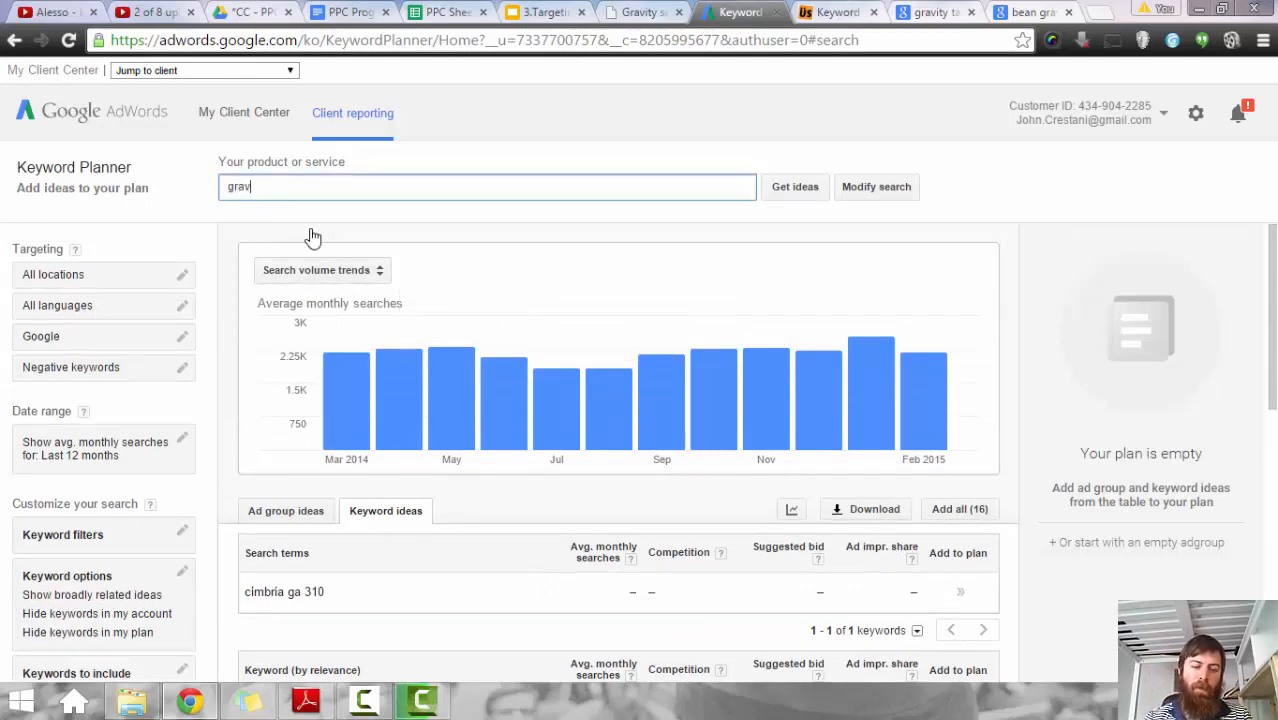
text(ravity sep)
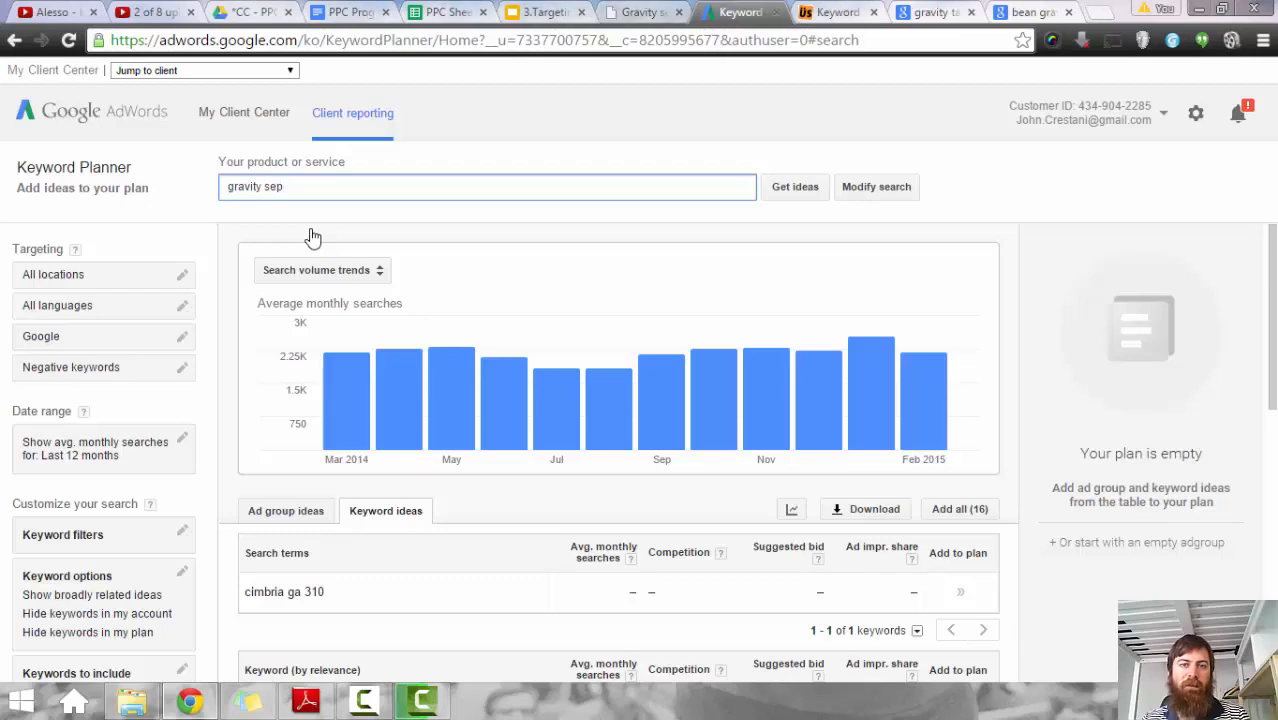
Step: Return to the Oliver Manufacturing home page and review the company and product description
key(ctrl+shift+Tab)
key(alt+Left)
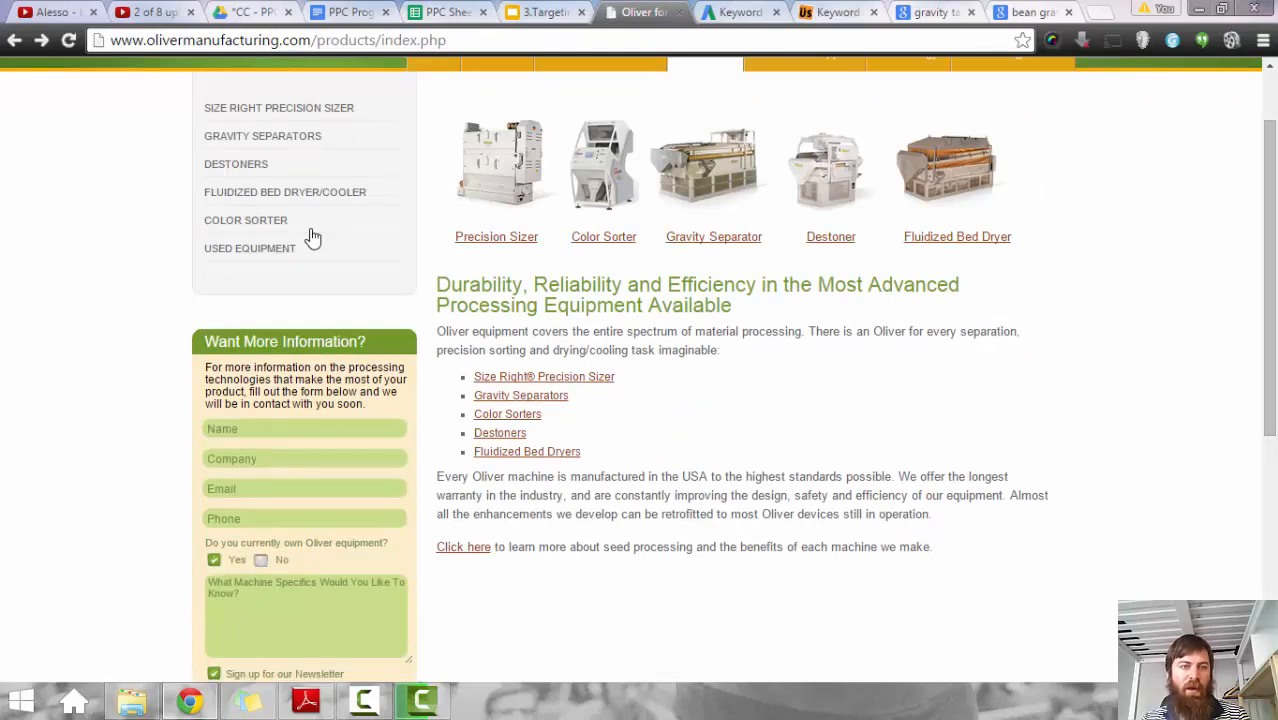
key(alt+Left)
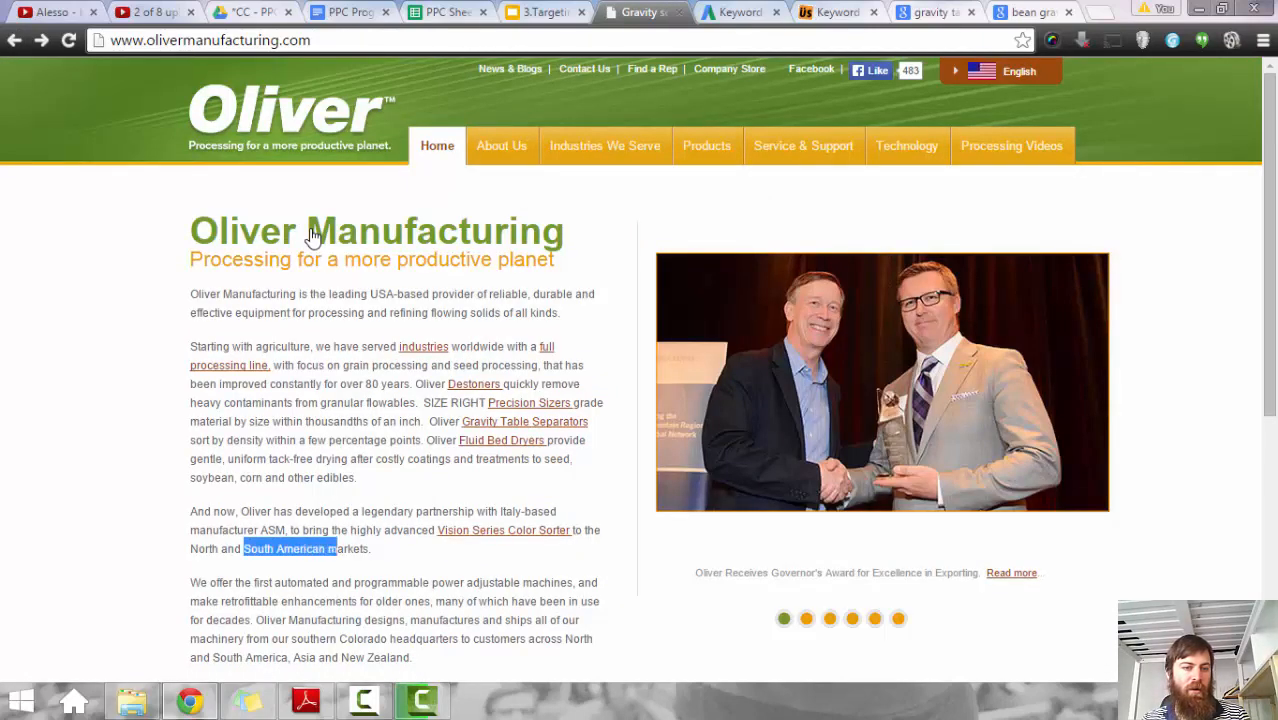
scroll(310, 235, down, 1)
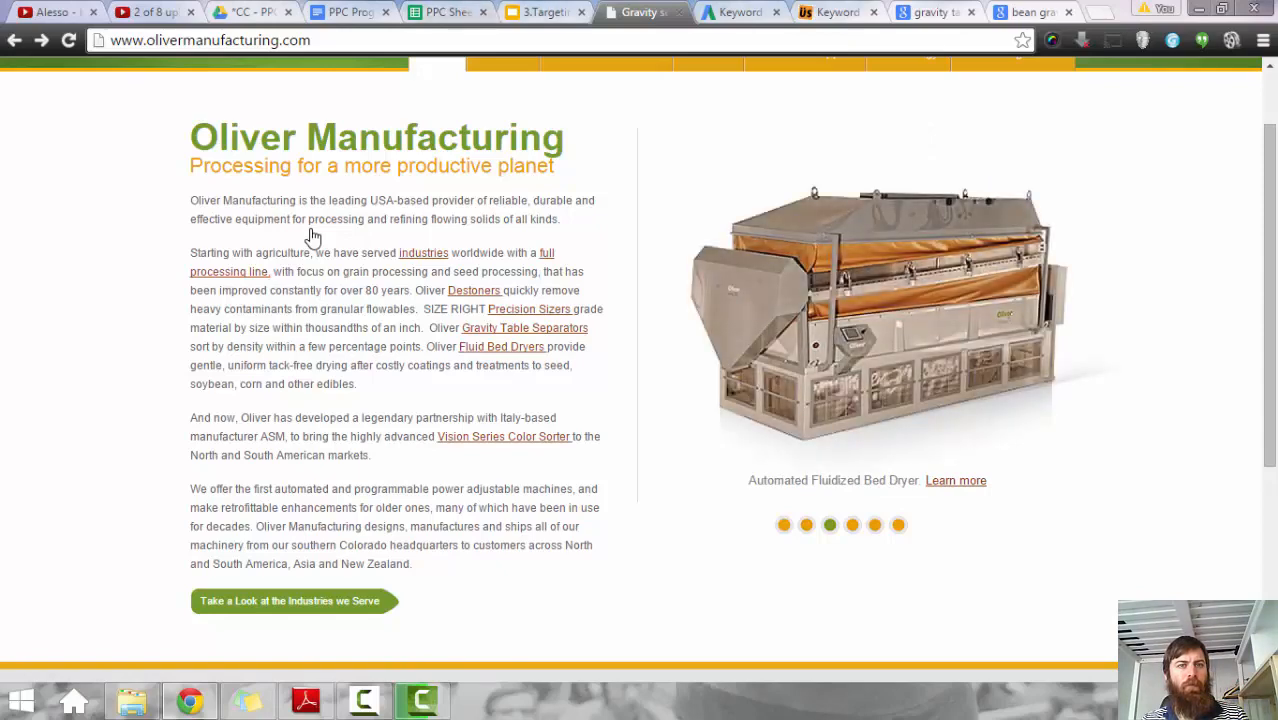
Step: Copy the Generic product names, Precision Sizer through Fluidized Bed Dryers, from the OM Structure sheet in PPC Sheets
key(ctrl+5)
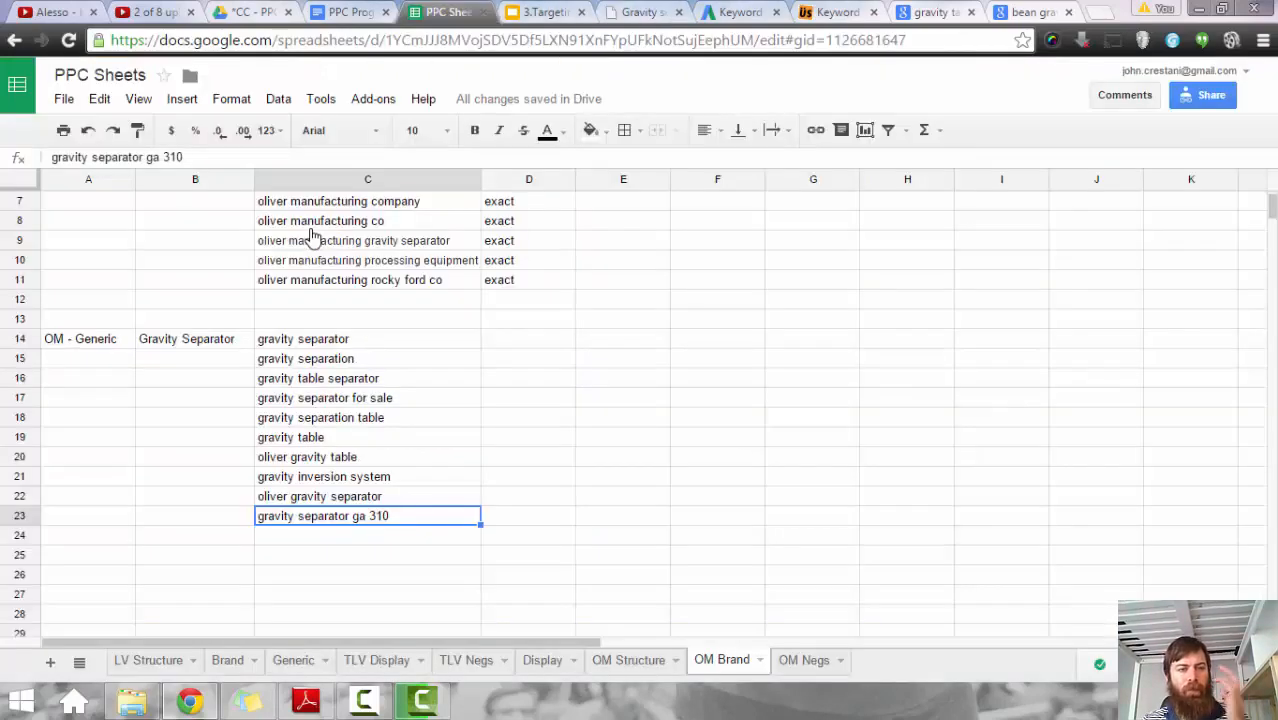
key(ctrl+Up)
key(Left)
scroll(312, 236, up, 2)
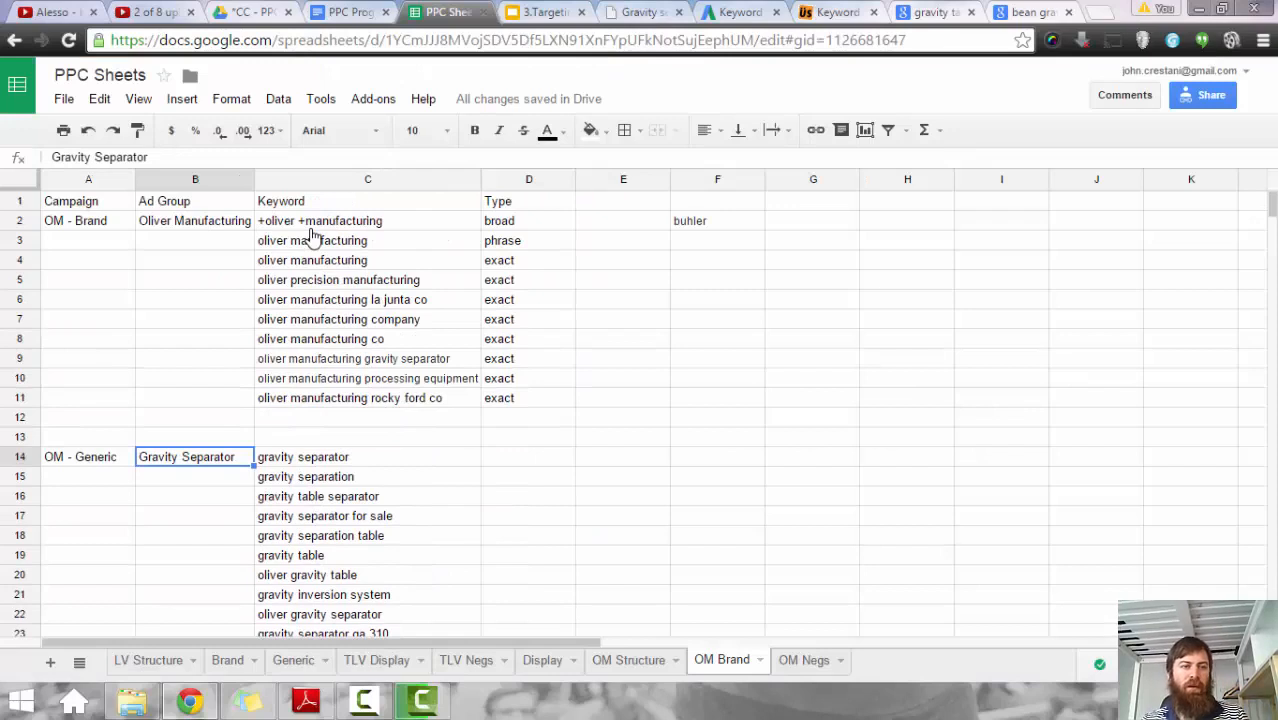
scroll(312, 236, down, 5)
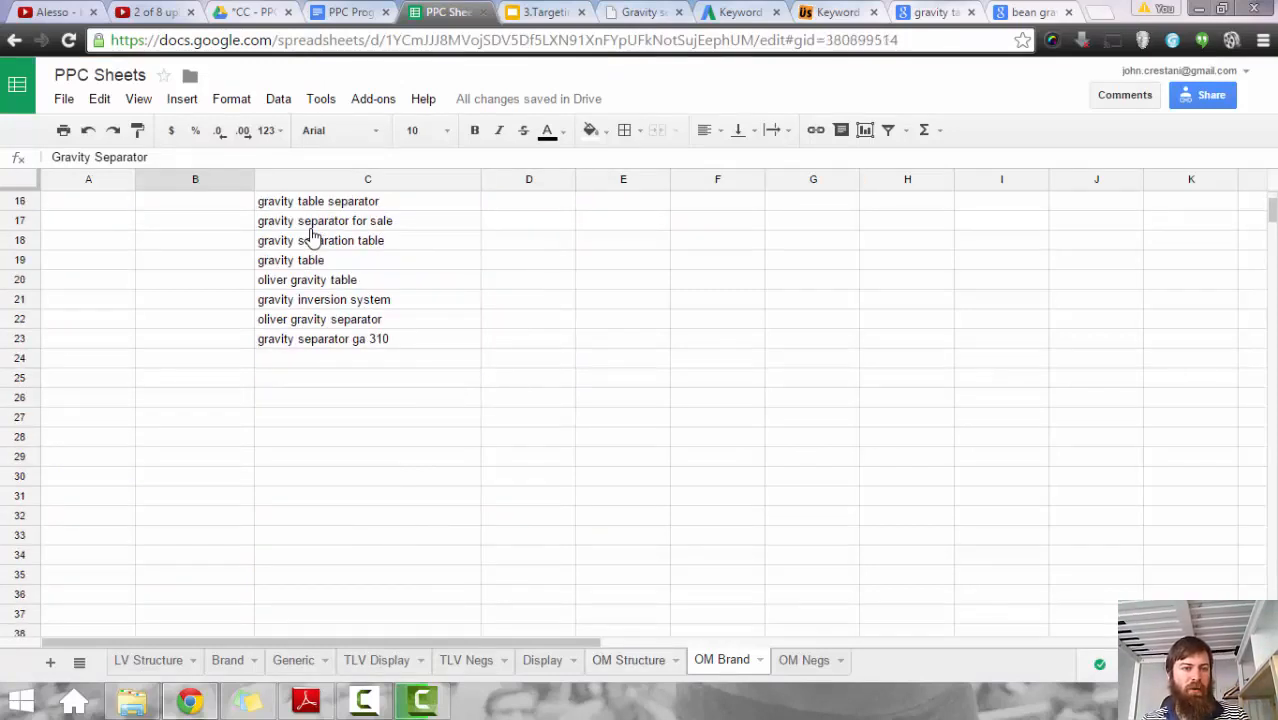
key(ctrl+shift+Page_Up)
click(192, 477)
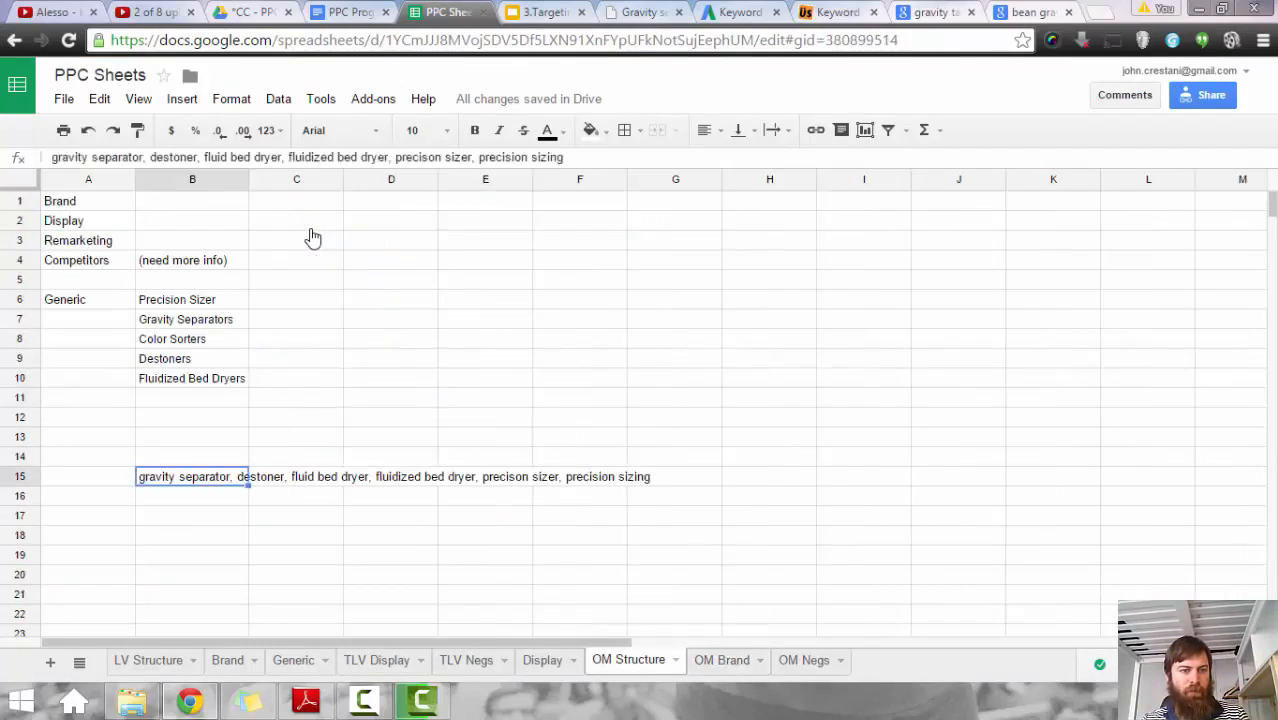
drag(192, 300, 192, 378)
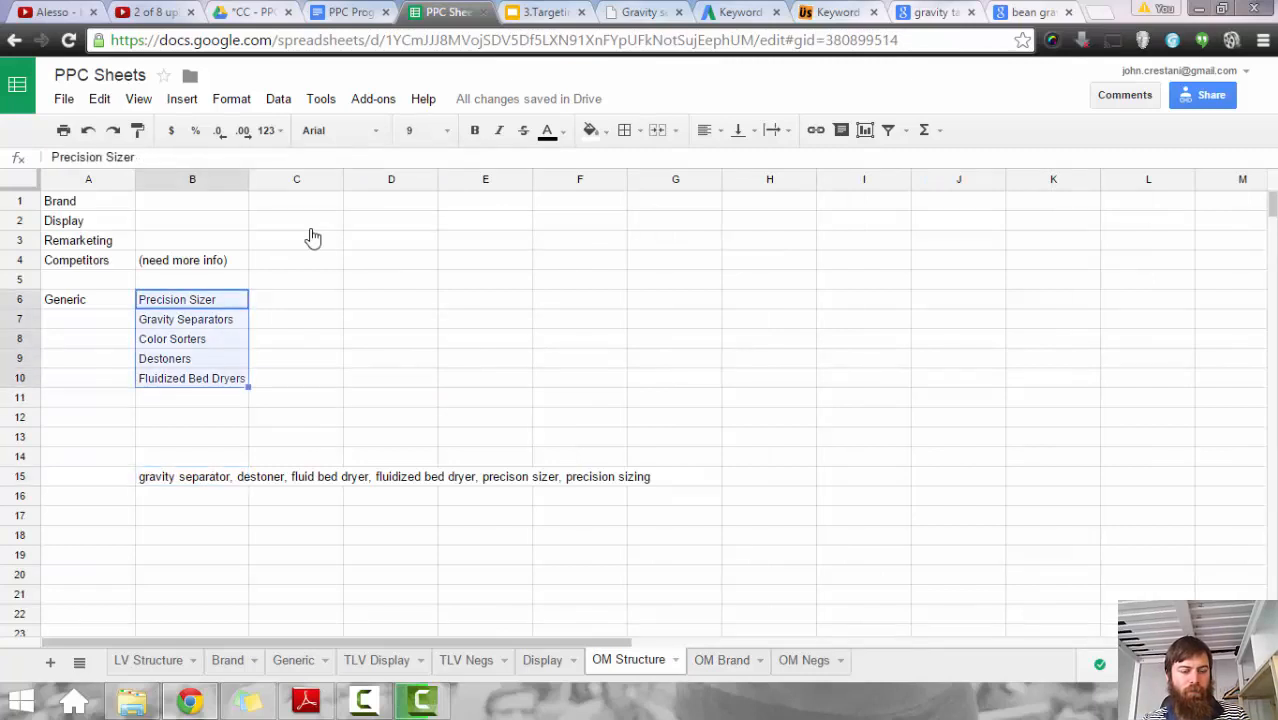
key(ctrl+c)
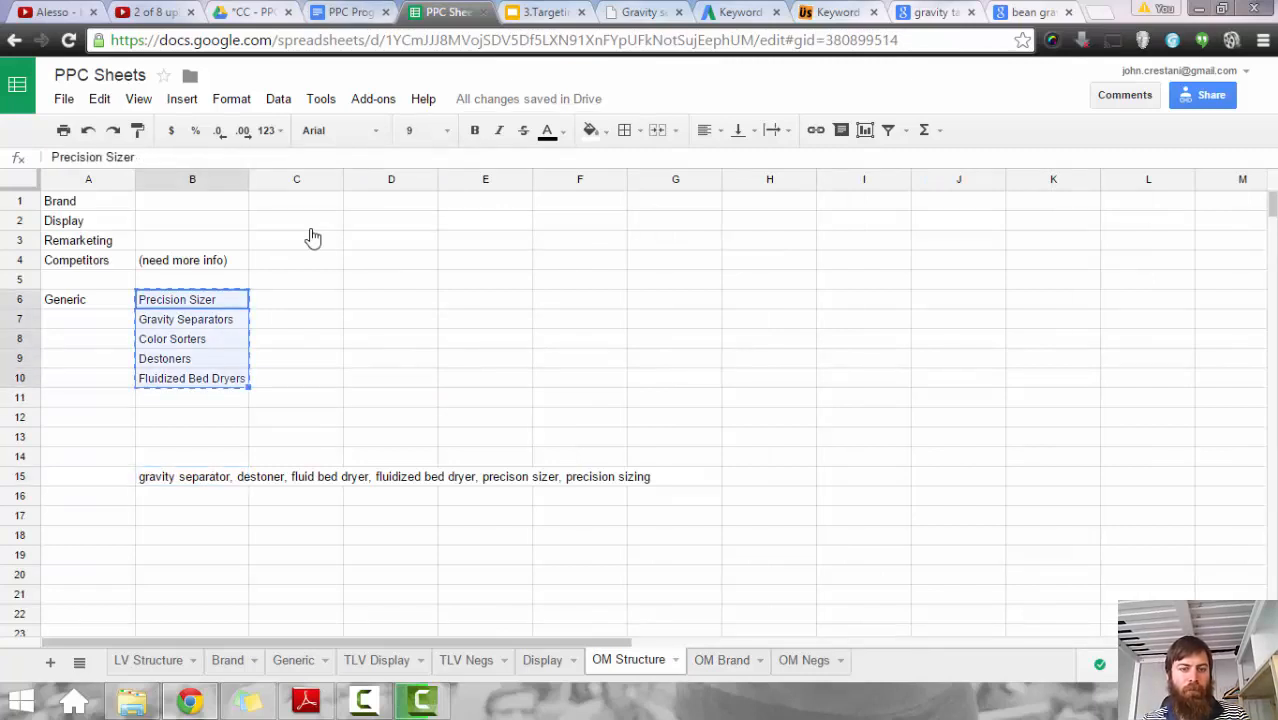
Step: Paste the copied product names into the Ad Group column of the OM Brand sheet, starting at B28
click(722, 660)
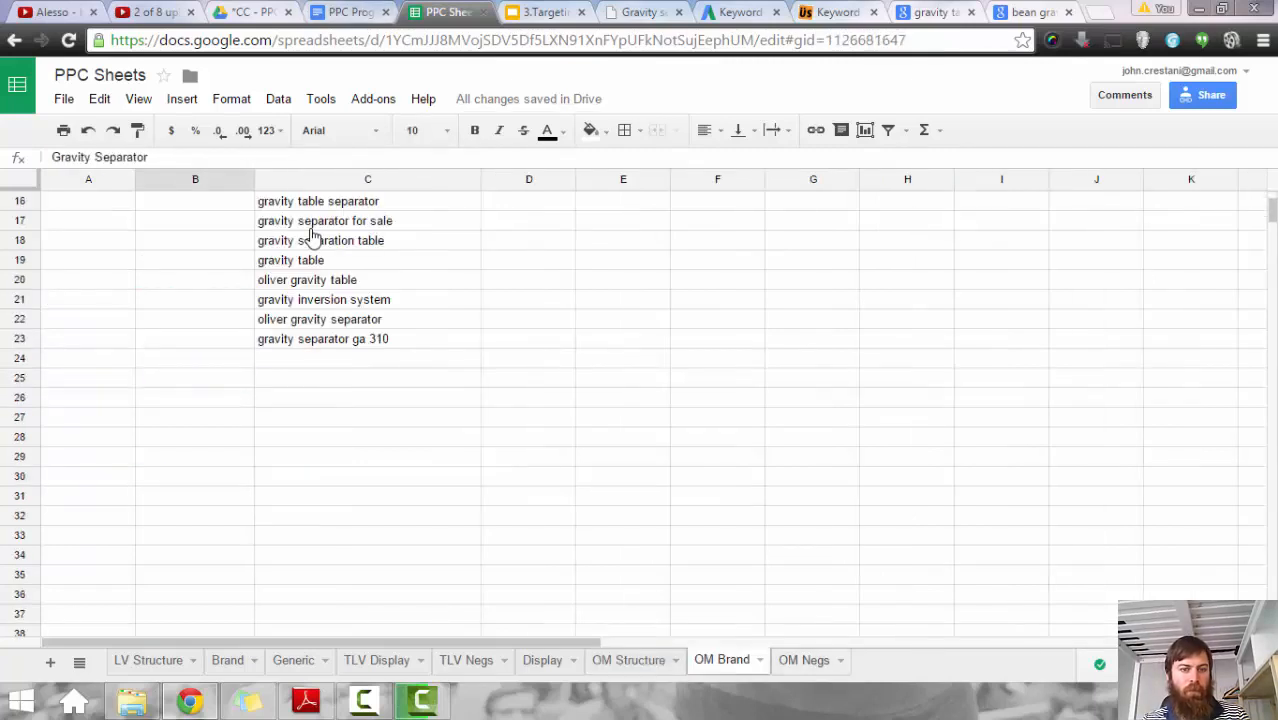
scroll(312, 237, up, 4)
scroll(312, 237, down, 3)
click(195, 496)
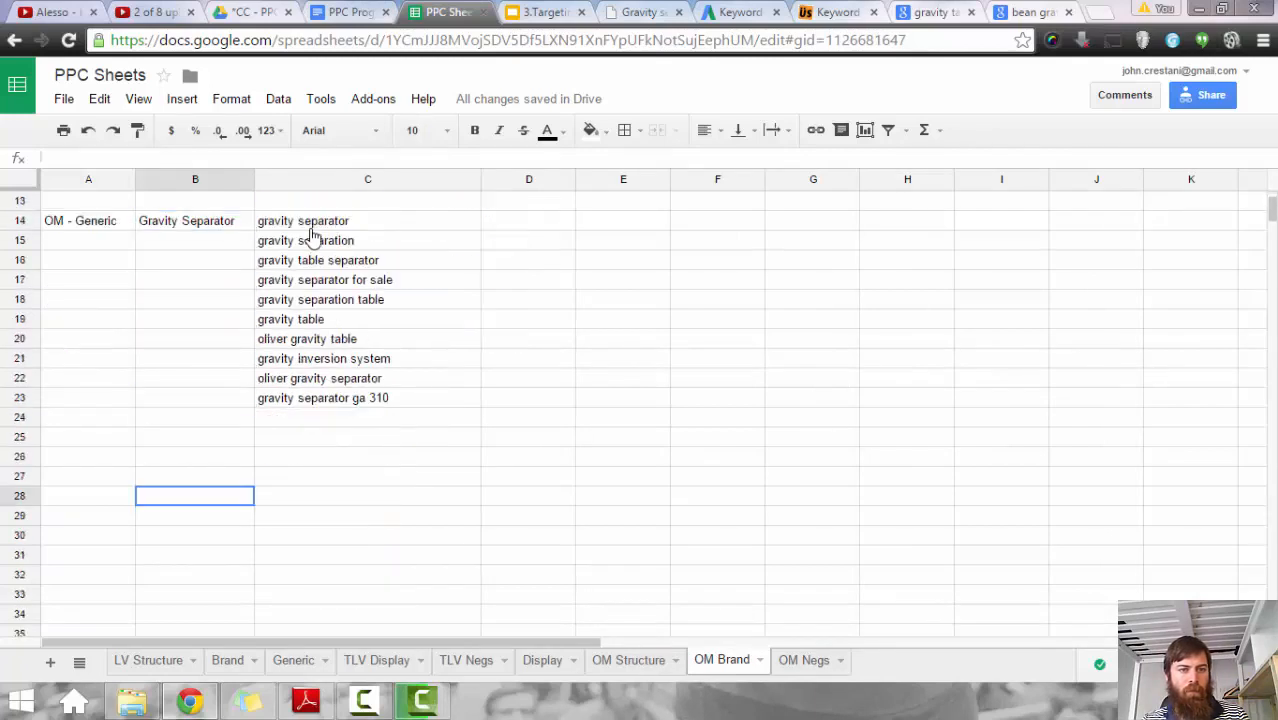
key(ctrl+v)
scroll(312, 237, up, 1)
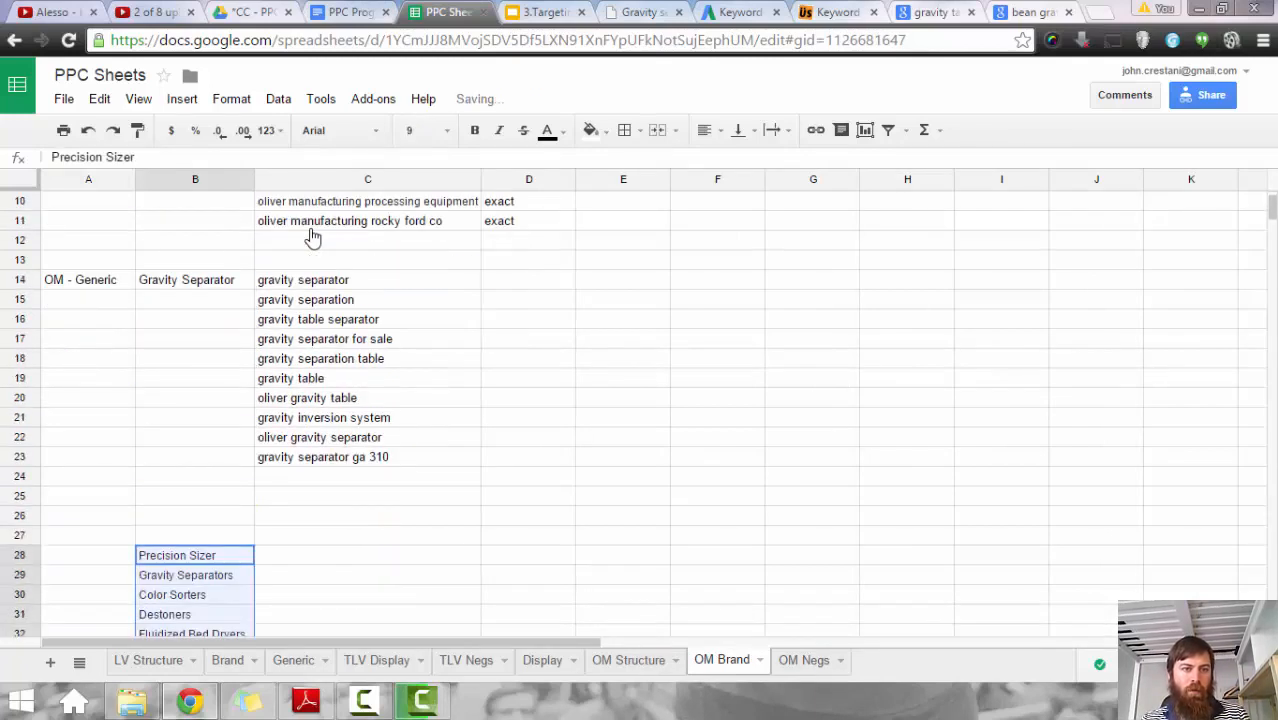
Step: Move the keywords from "gravity separation" through "gravity separator ga 310" two rows down, starting at C17
drag(340, 299, 340, 457)
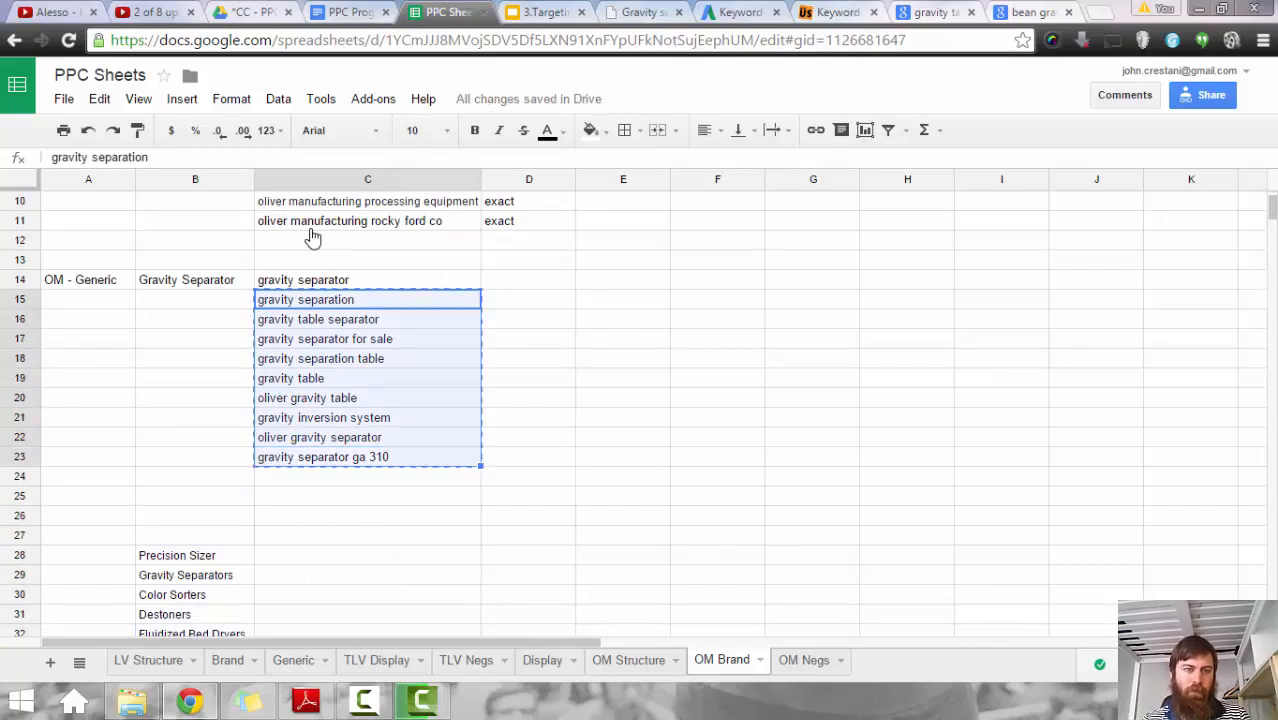
key(Down)
key(Down)
key(ctrl+v)
Step: Move "gravity separator" from C14 to C15 and duplicate it in C16
key(Up)
key(Up)
key(Up)
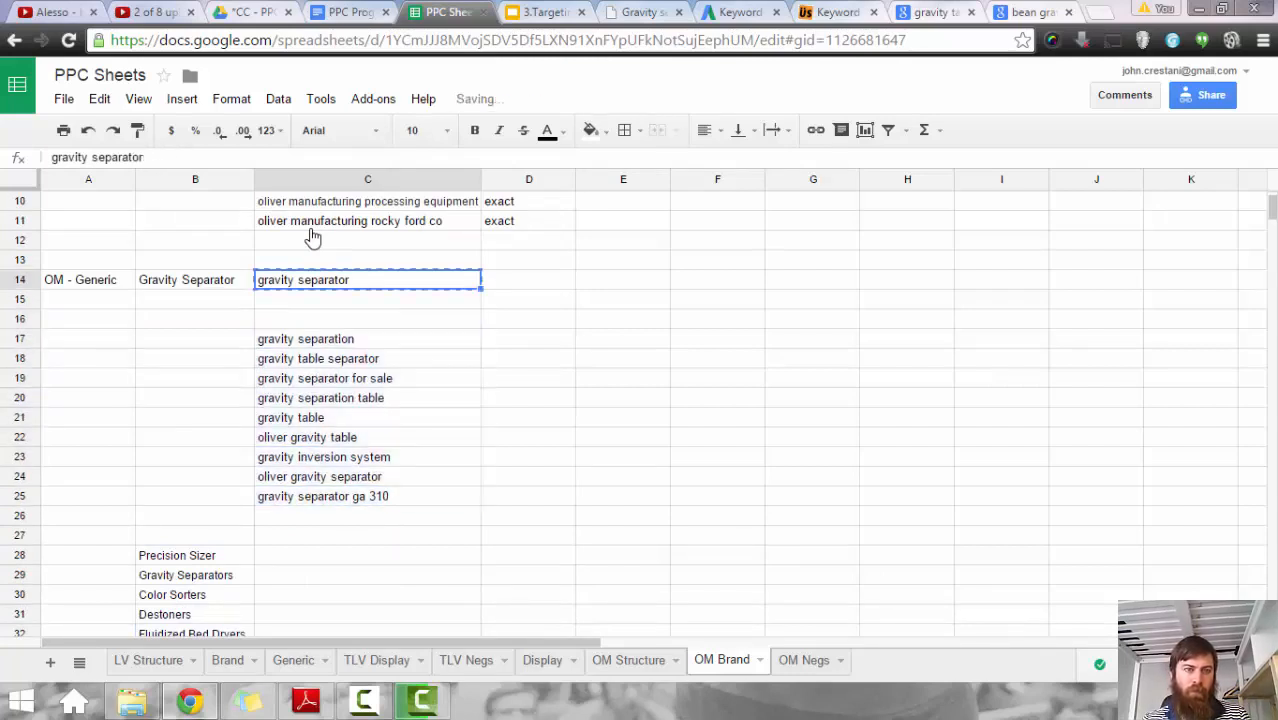
key(Down)
key(ctrl+v)
key(Down)
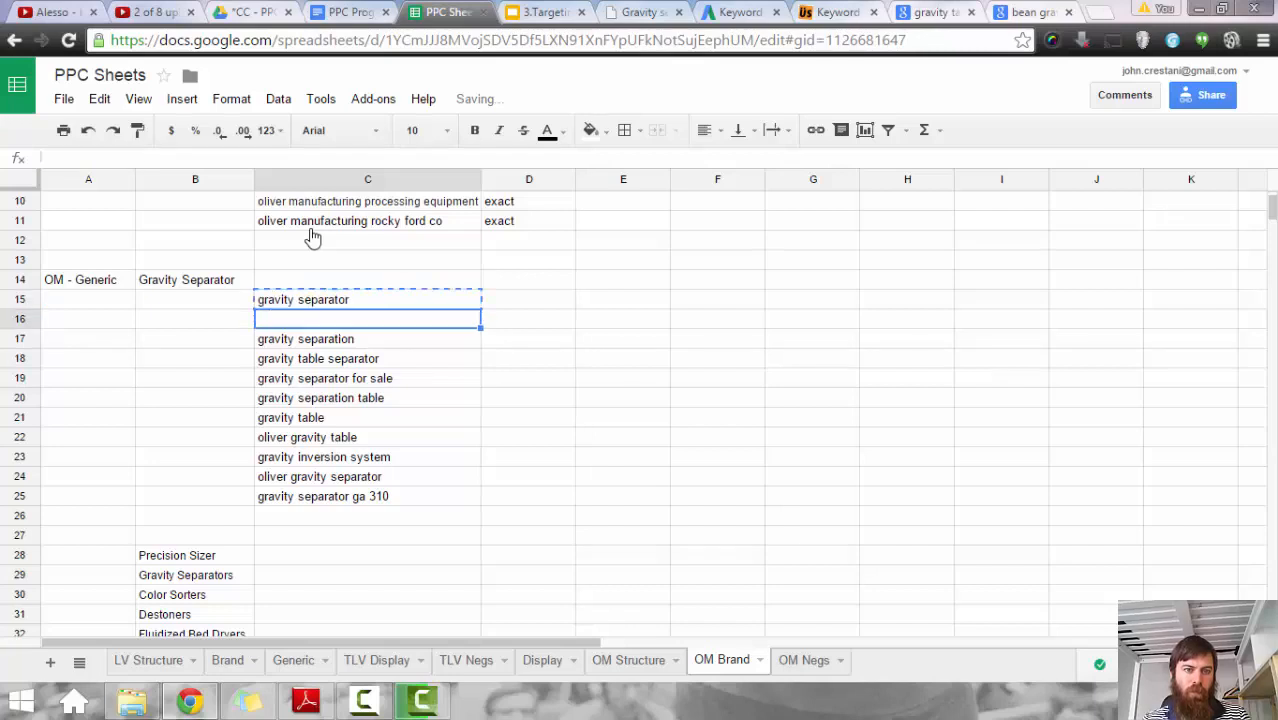
key(ctrl+v)
Step: Enter "+gravity +separator" in C14 as the first Gravity Separator keyword, following the format of the brand keyword in C2
scroll(313, 237, up, 3)
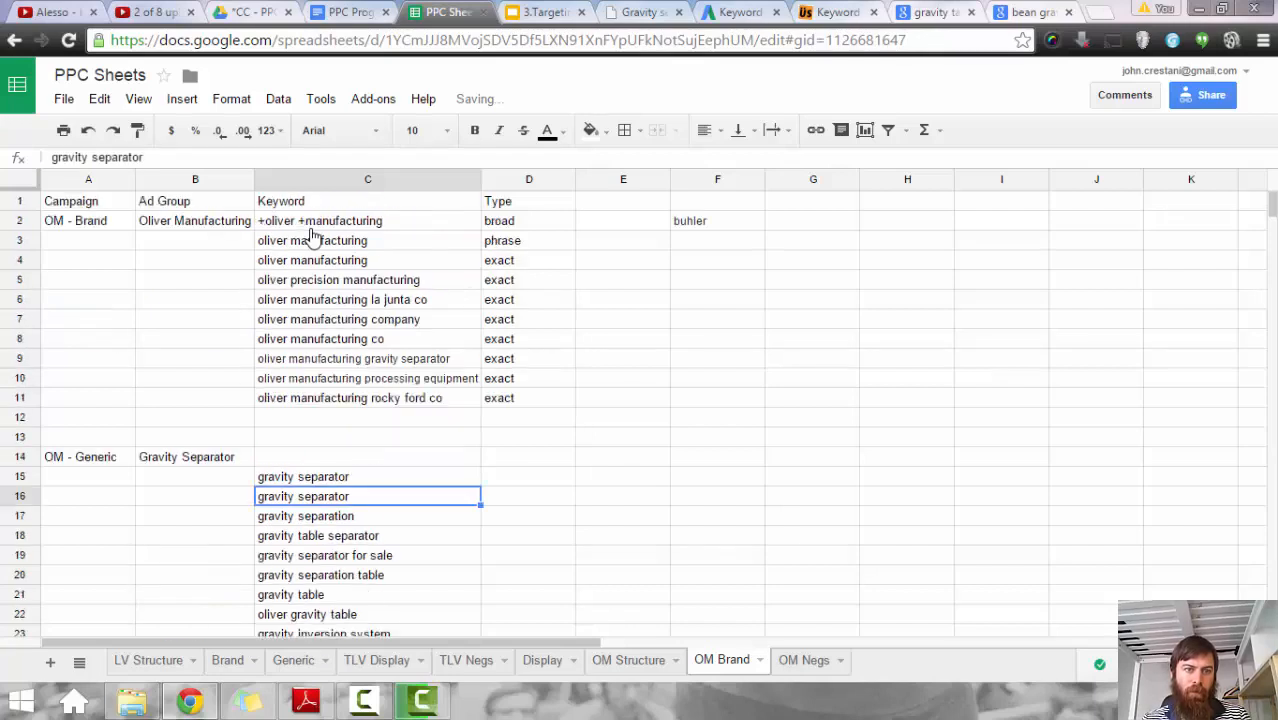
click(311, 228)
key(ctrl+c)
key(Down)
key(Down)
key(Down)
key(Down)
key(Down)
key(Down)
key(Down)
key(Down)
key(Down)
key(Down)
key(Down)
key(Down)
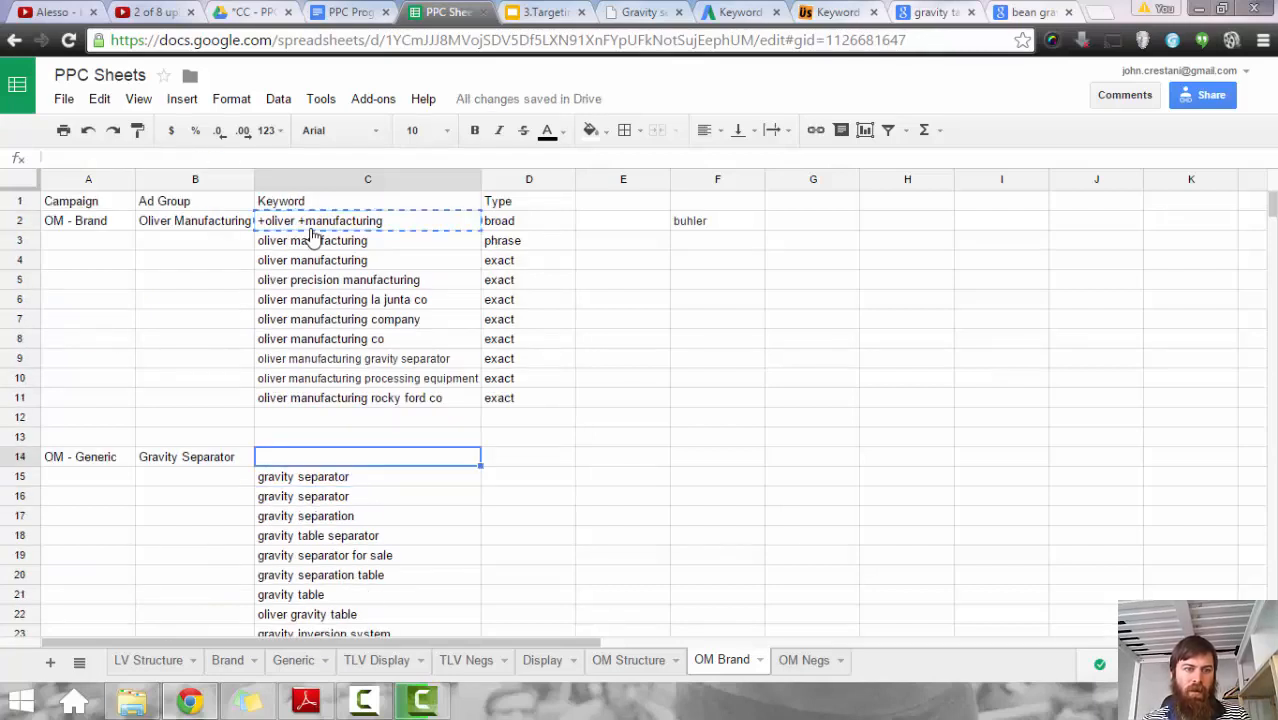
key(ctrl+v)
Step: Set the match types of the first three Gravity Separator keywords to broad, phrase and exact in D14:D16
key(Right)
text(broad)
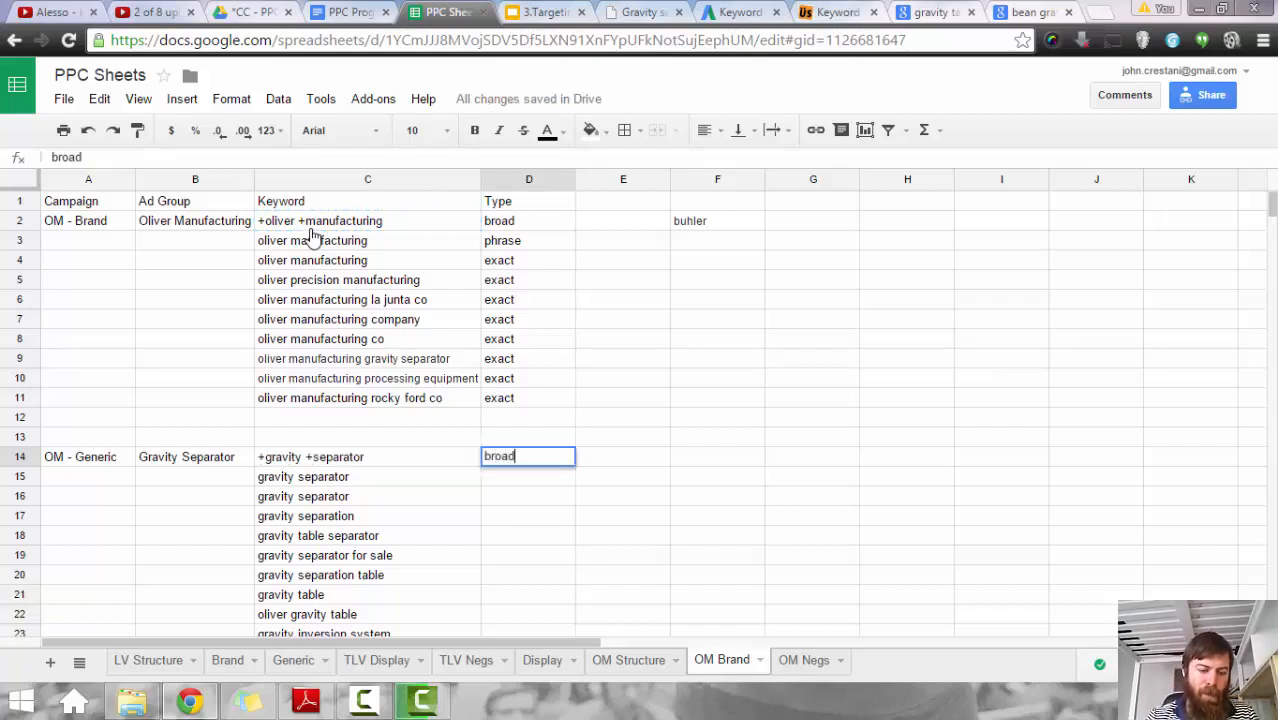
key(Return)
text(phrase)
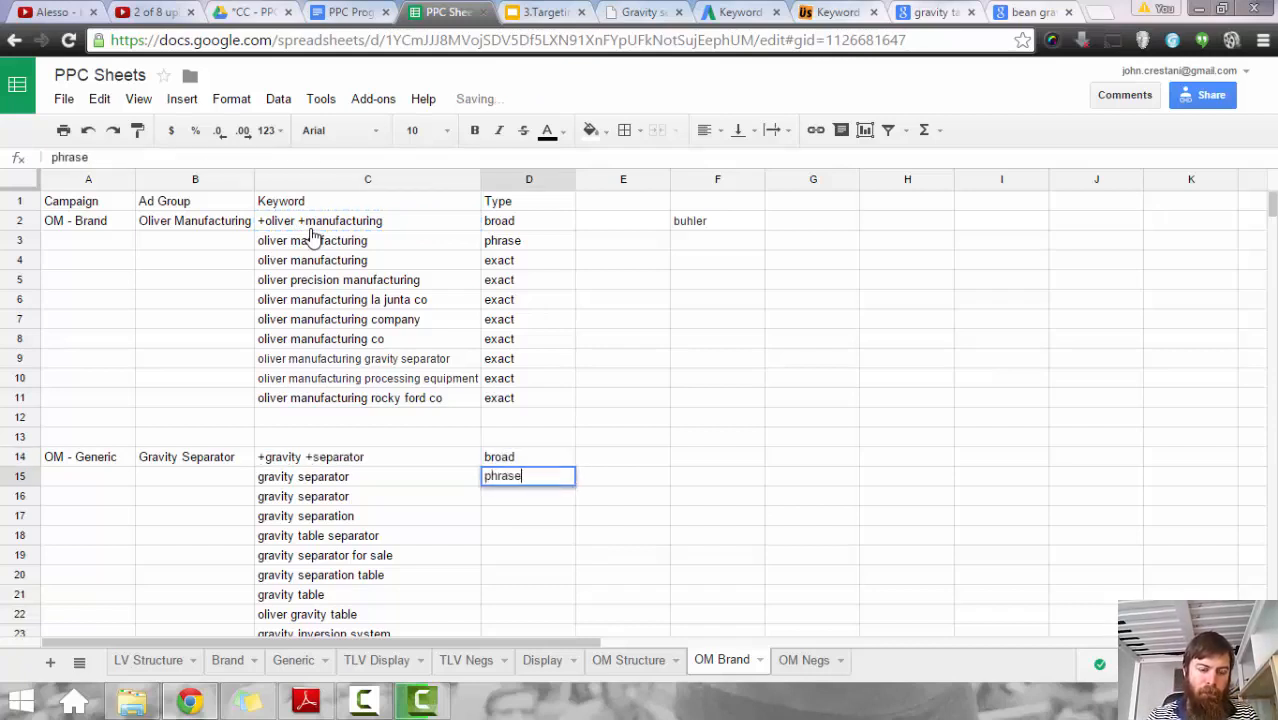
key(Return)
text(exact)
key(Return)
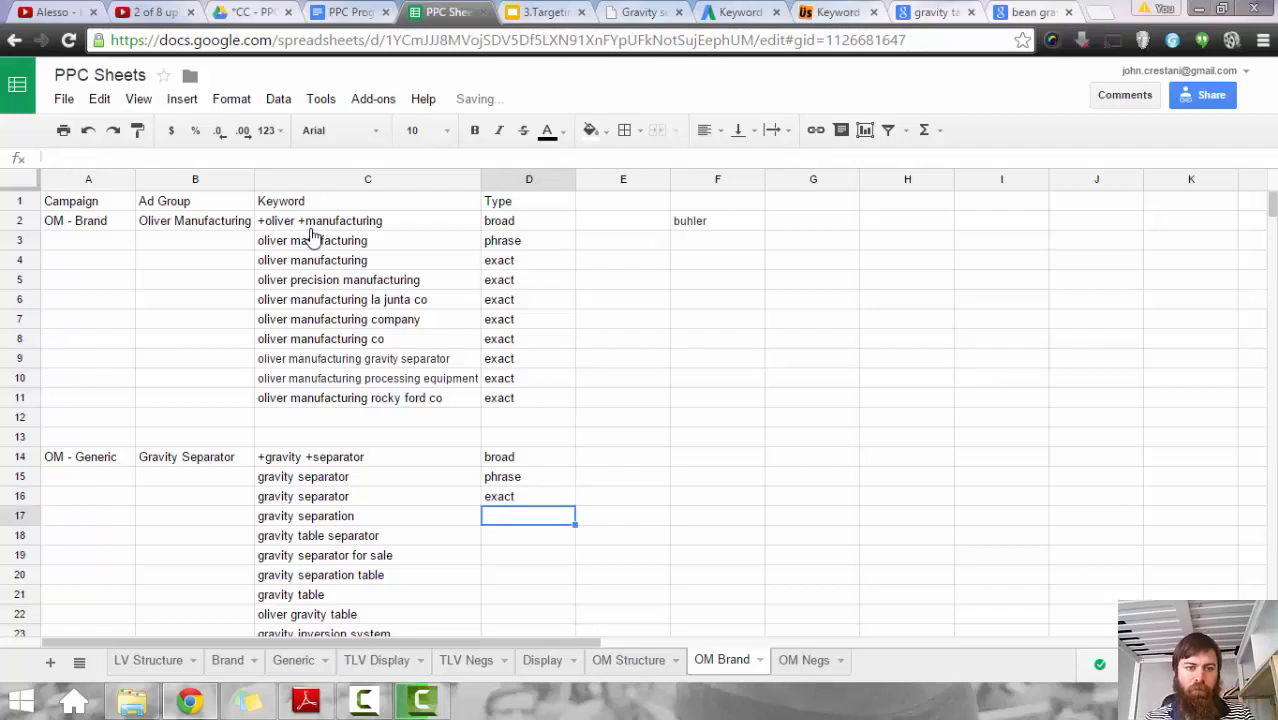
Step: Fill the exact match type down from D16 for the remaining Gravity Separator keywords through D25
scroll(313, 235, down, 2)
key(Up)
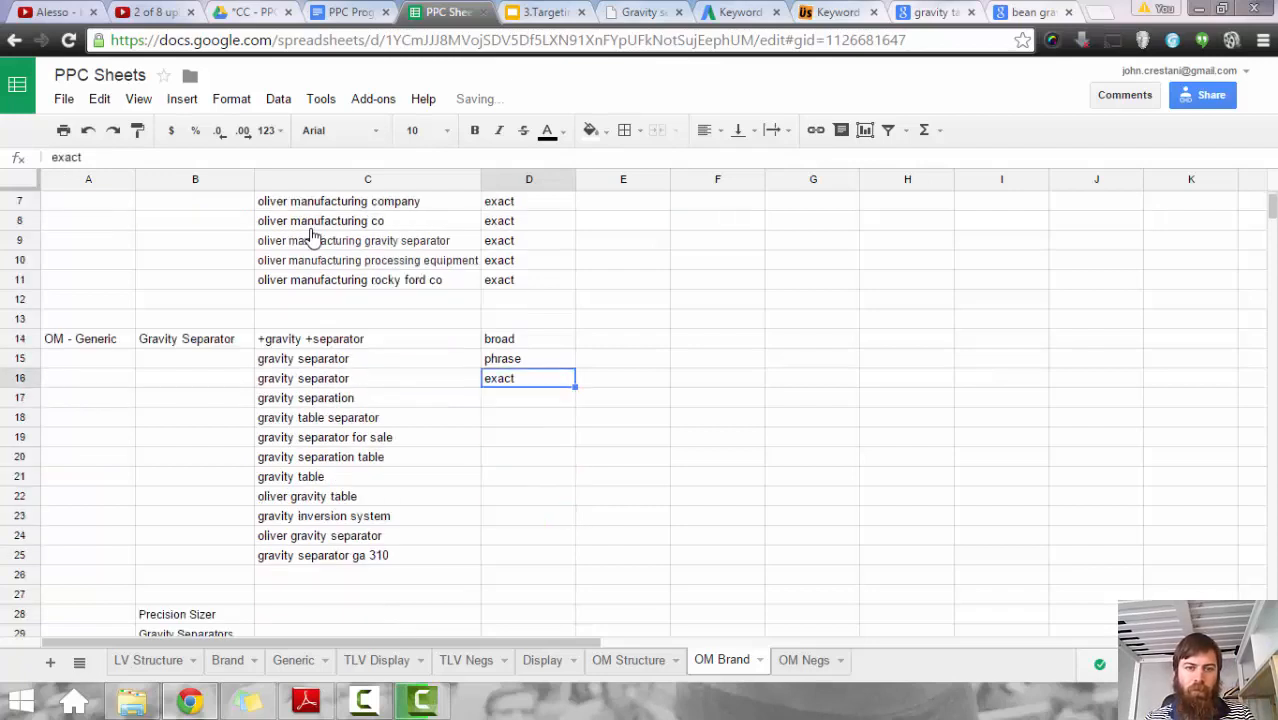
double_click(575, 387)
scroll(313, 237, down, 1)
Step: Copy Precision Sizer from B28, get Keyword Planner ideas for it, and review the related keywords and their monthly searches
click(195, 555)
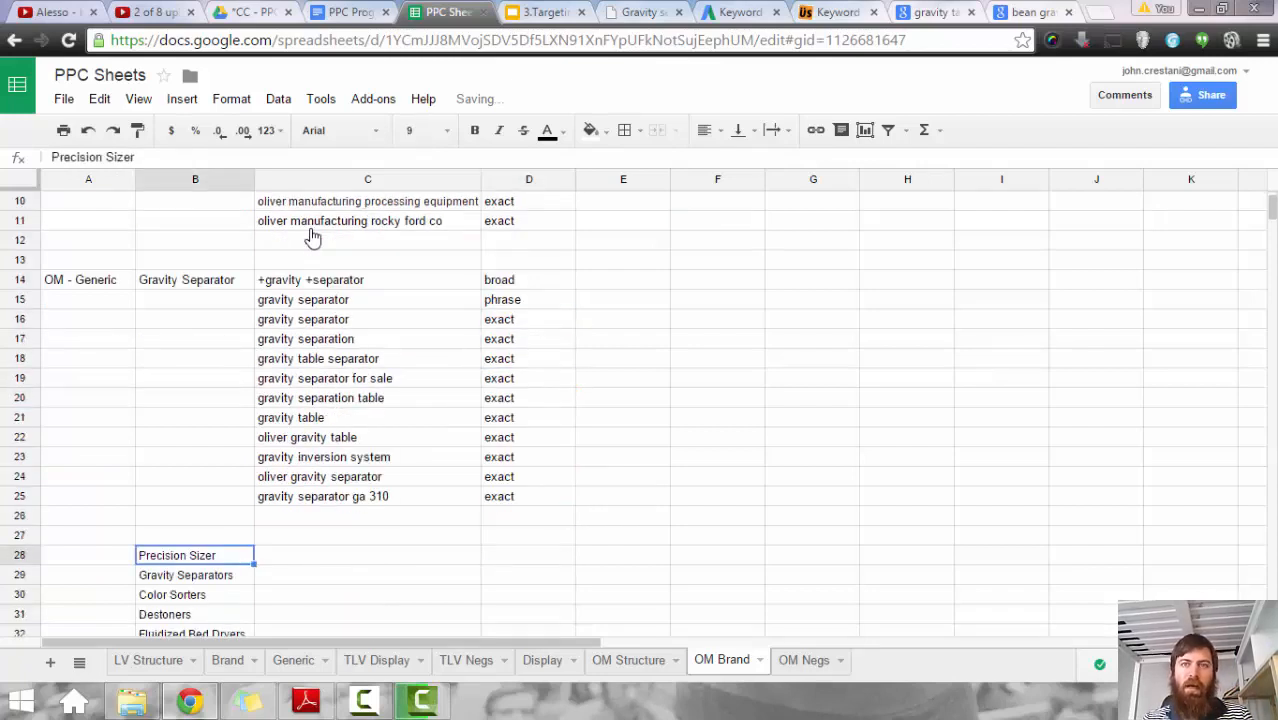
click(740, 13)
key(ctrl+a)
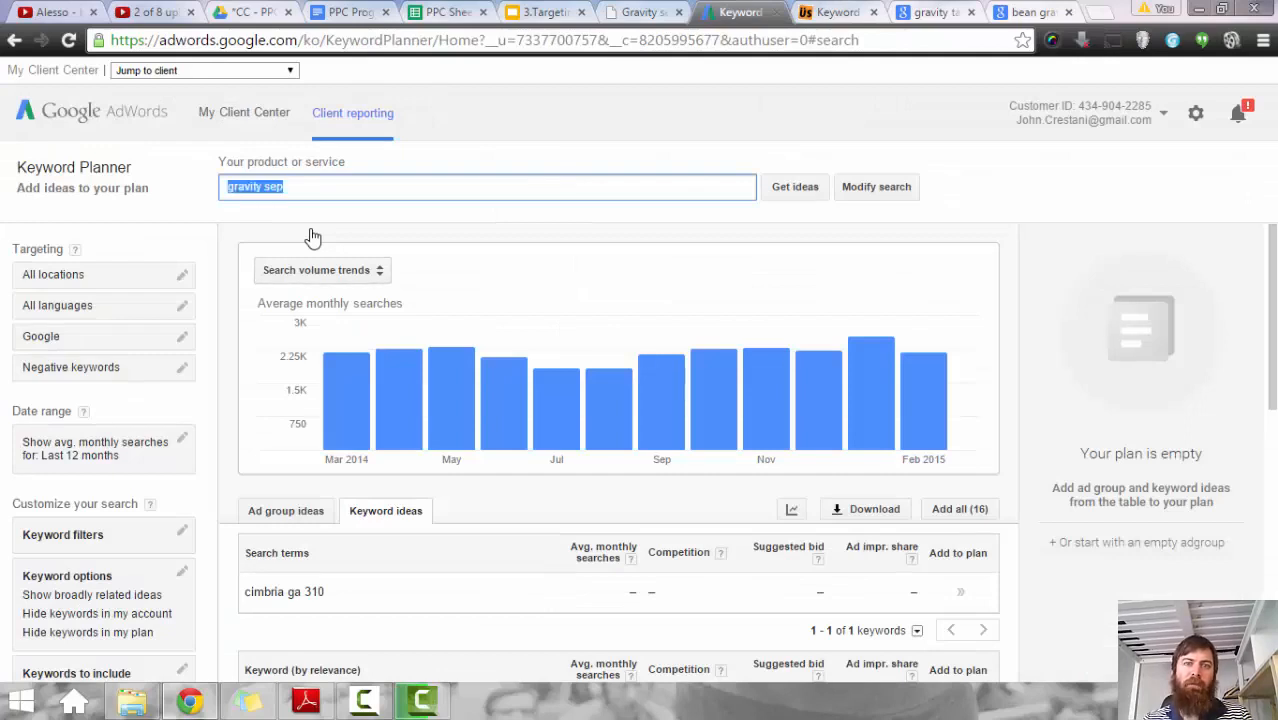
key(ctrl+v)
key(Return)
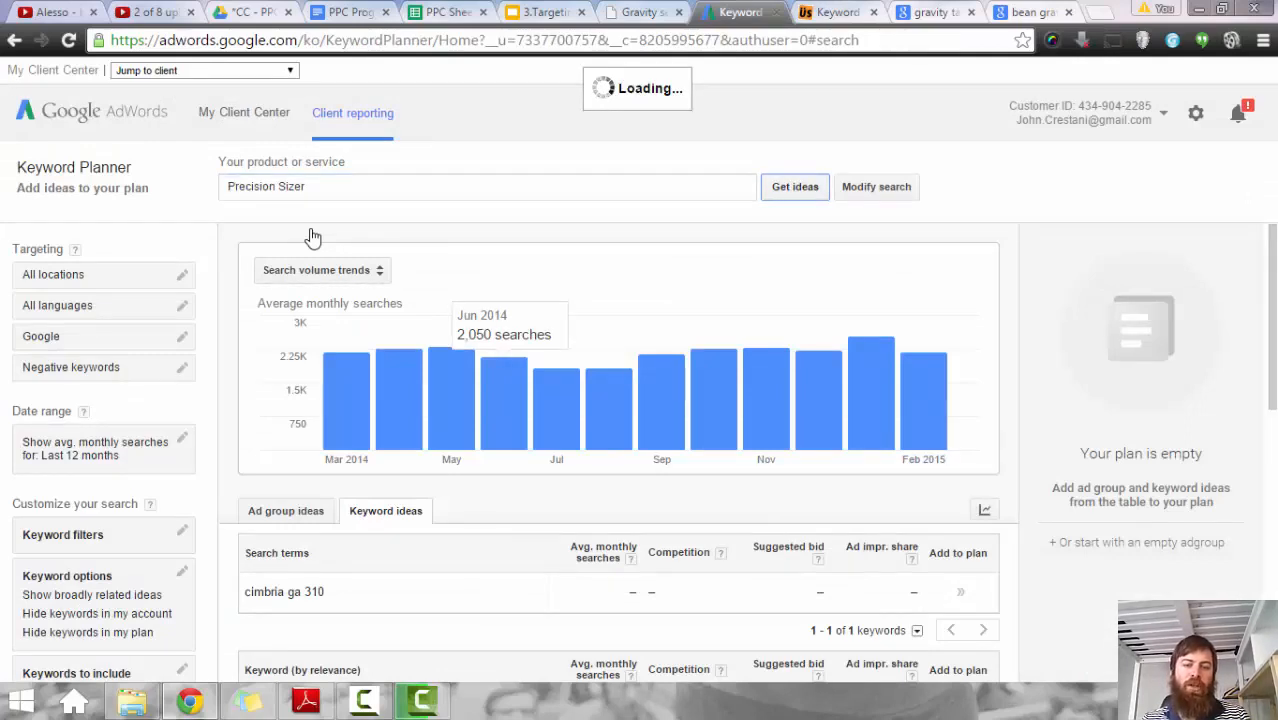
scroll(312, 236, down, 3)
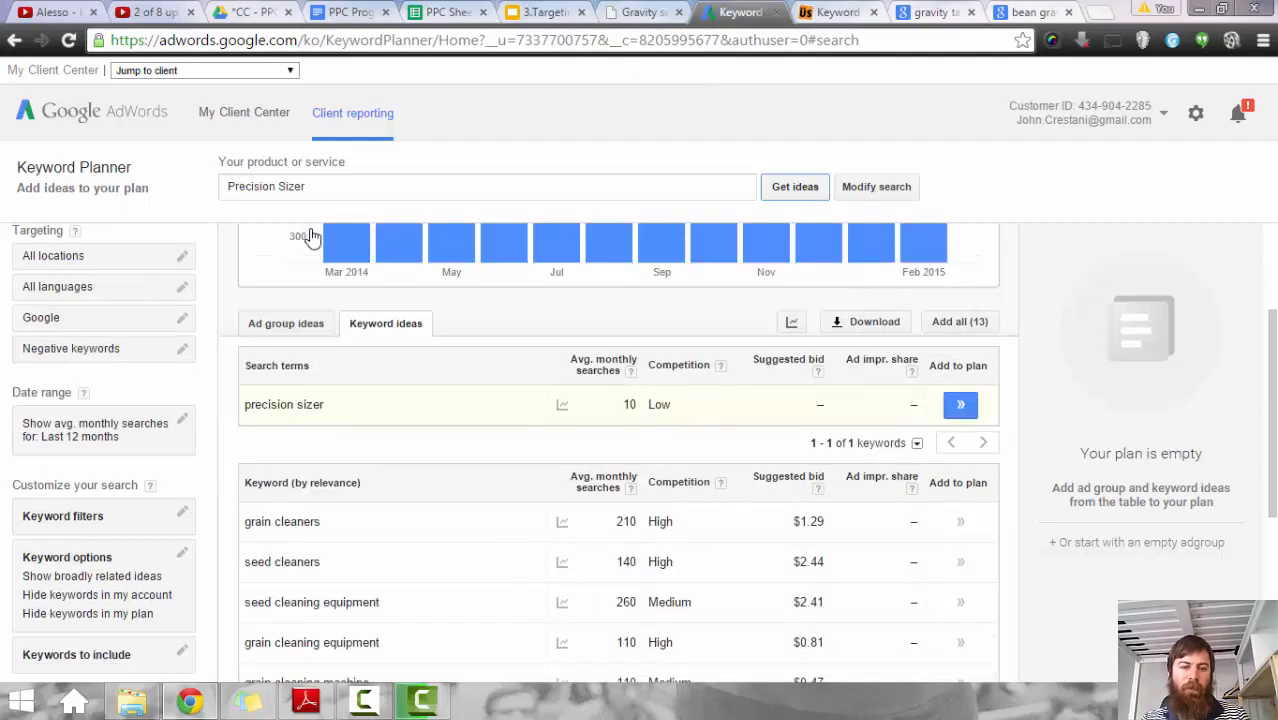
scroll(312, 236, down, 3)
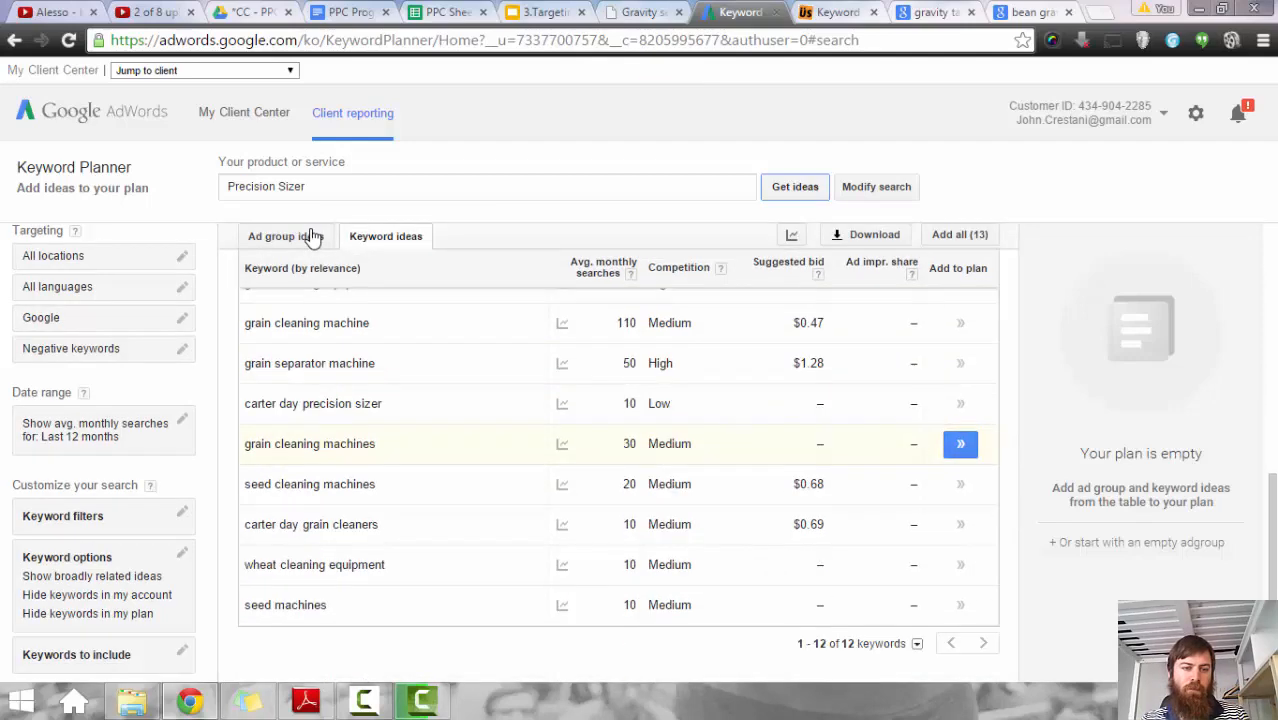
scroll(312, 236, up, 4)
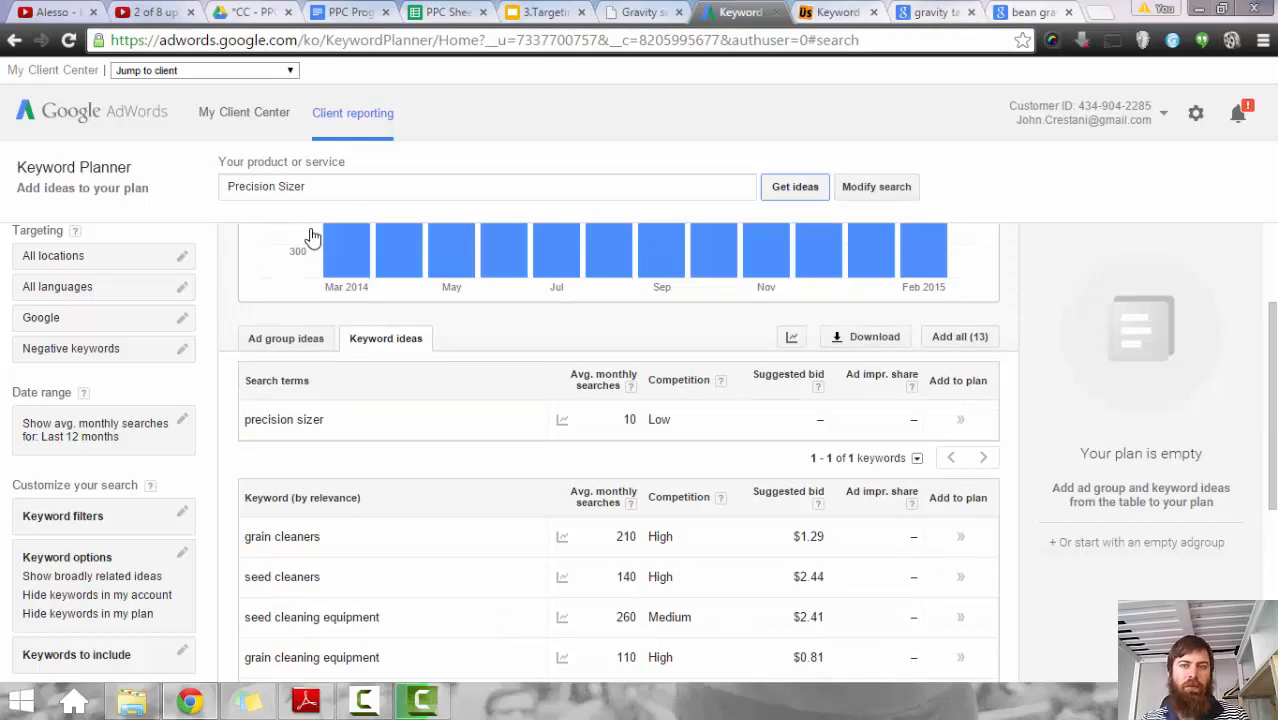
Step: Close the Google results for "gravity table"
key(ctrl+Tab)
key(ctrl+Tab)
key(ctrl+Tab)
key(ctrl+shift+Tab)
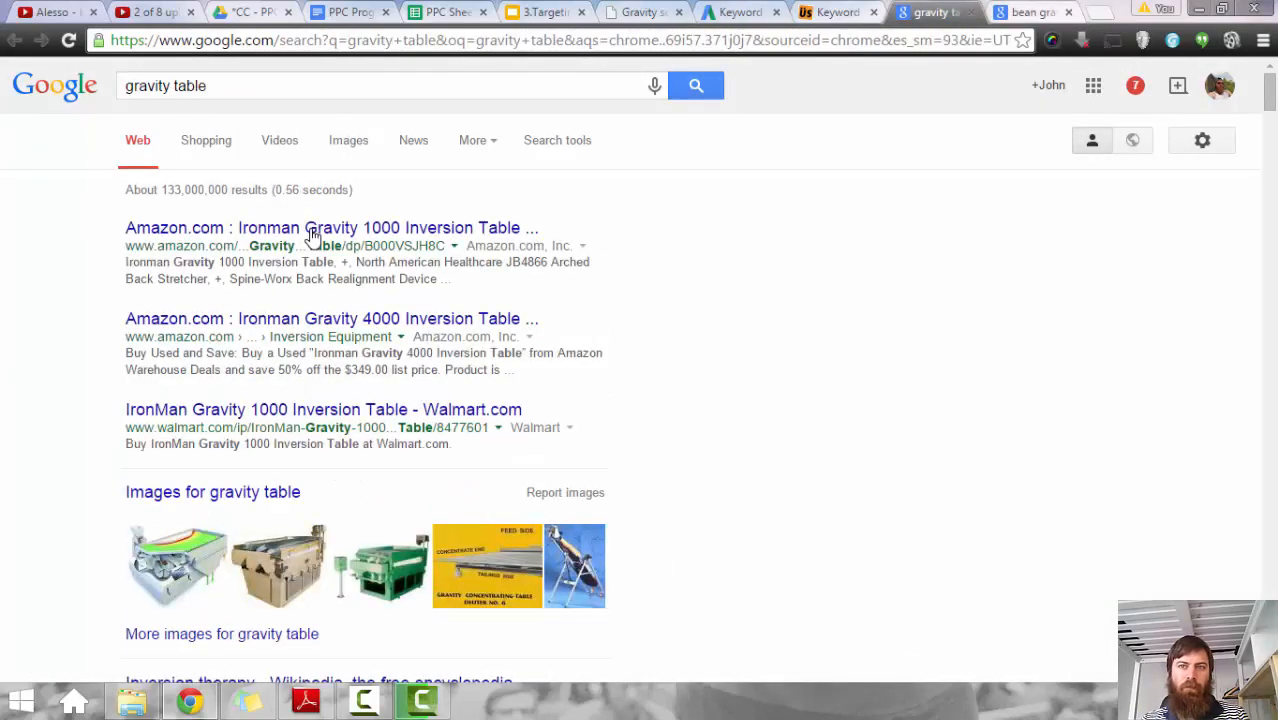
key(ctrl+w)
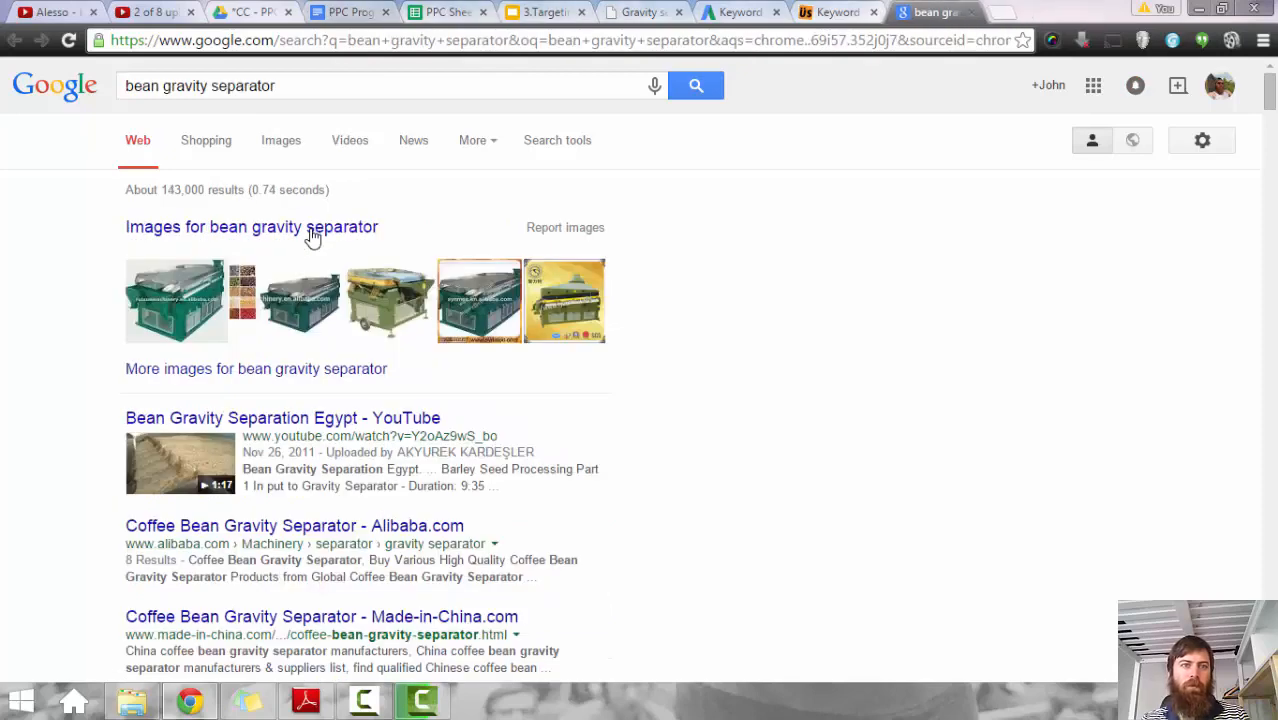
Step: Open the SIZE RIGHT Precision Sizer page on the Oliver Manufacturing site and read its product description
key(ctrl+shift+Tab)
key(ctrl+shift+Tab)
key(ctrl+shift+Tab)
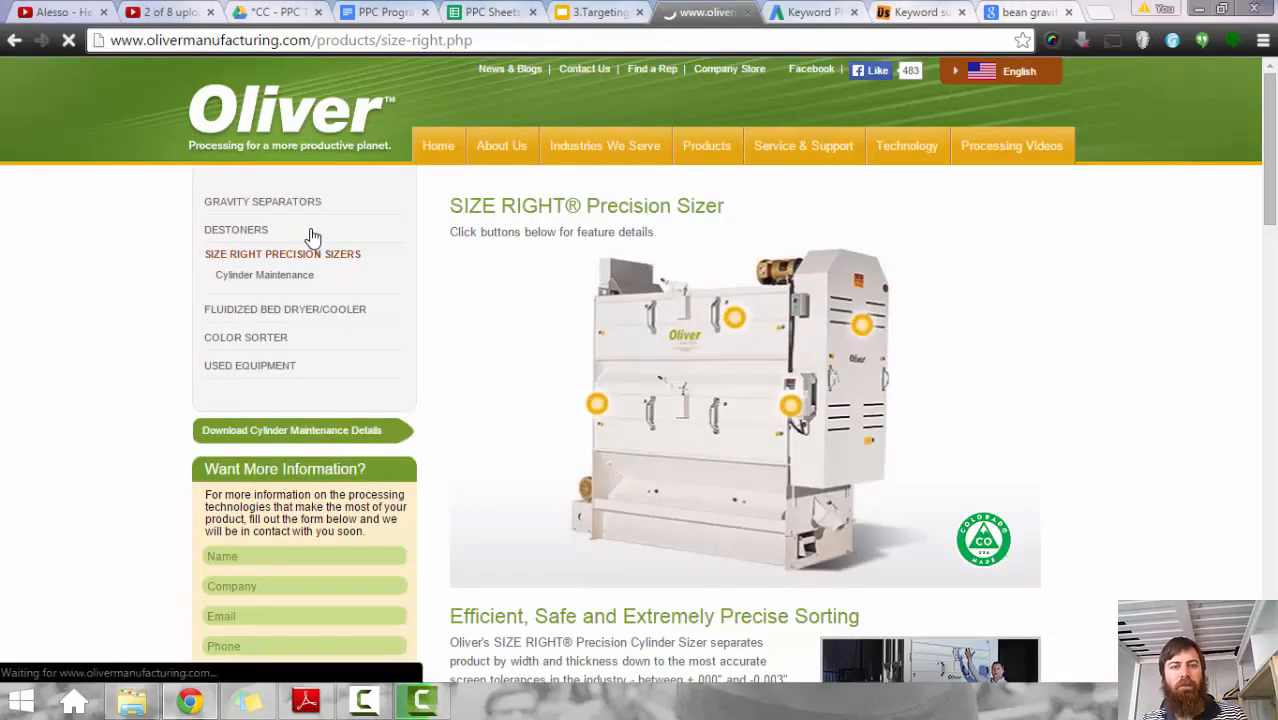
scroll(312, 236, down, 1)
scroll(312, 236, down, 1)
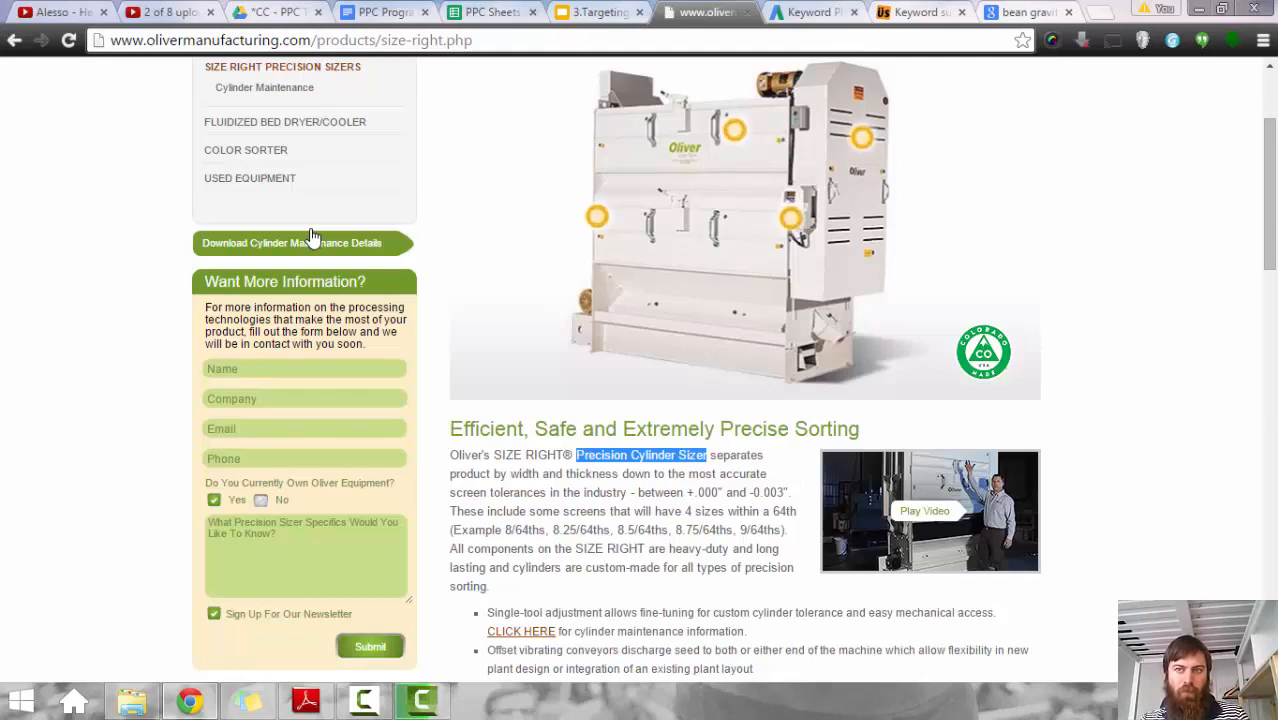
Step: Switch to Keyword Planner and get keyword ideas for the copied term "Precision Cylinder Sizer"
key(ctrl+9)
key(ctrl+8)
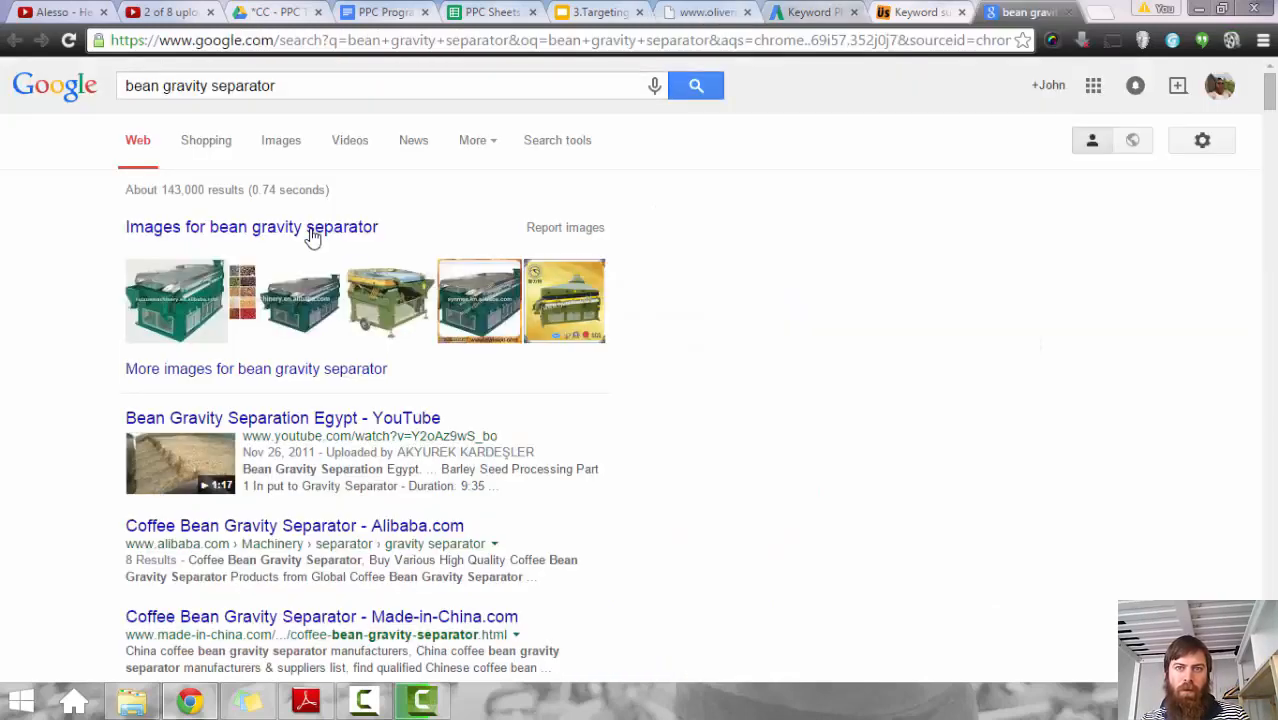
key(shift+Tab)
key(ctrl+v)
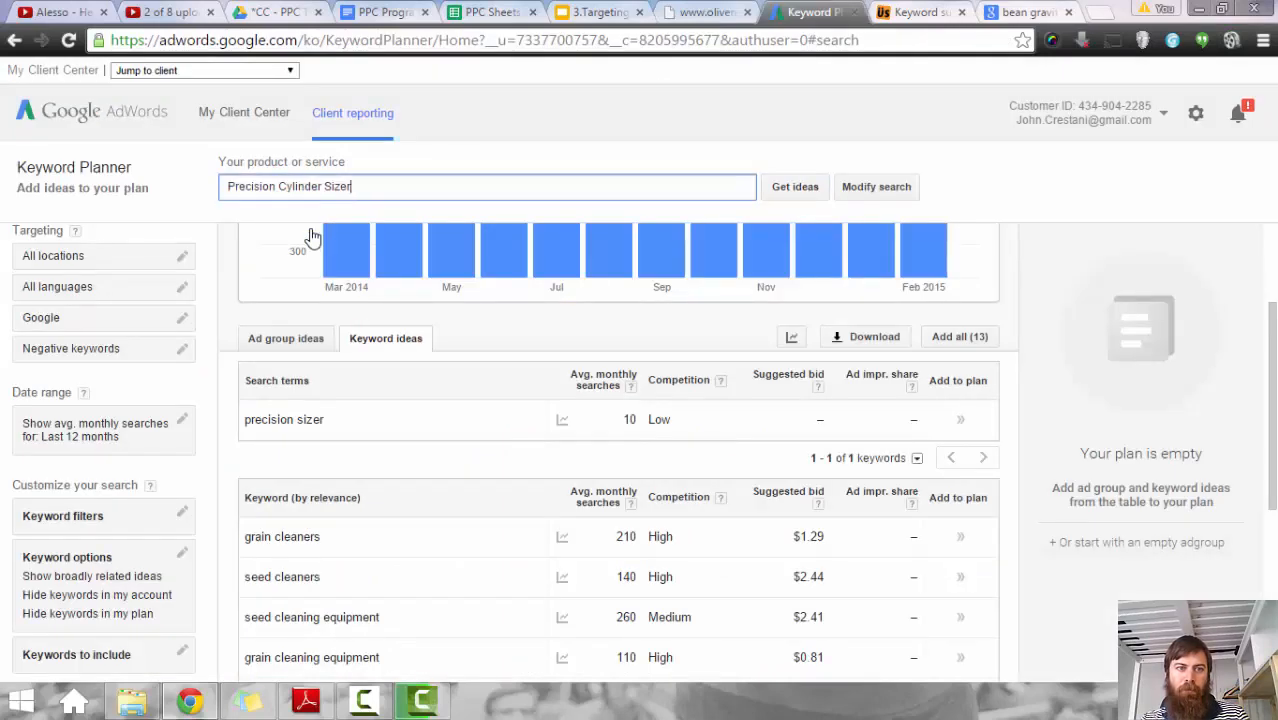
key(Tab)
key(Return)
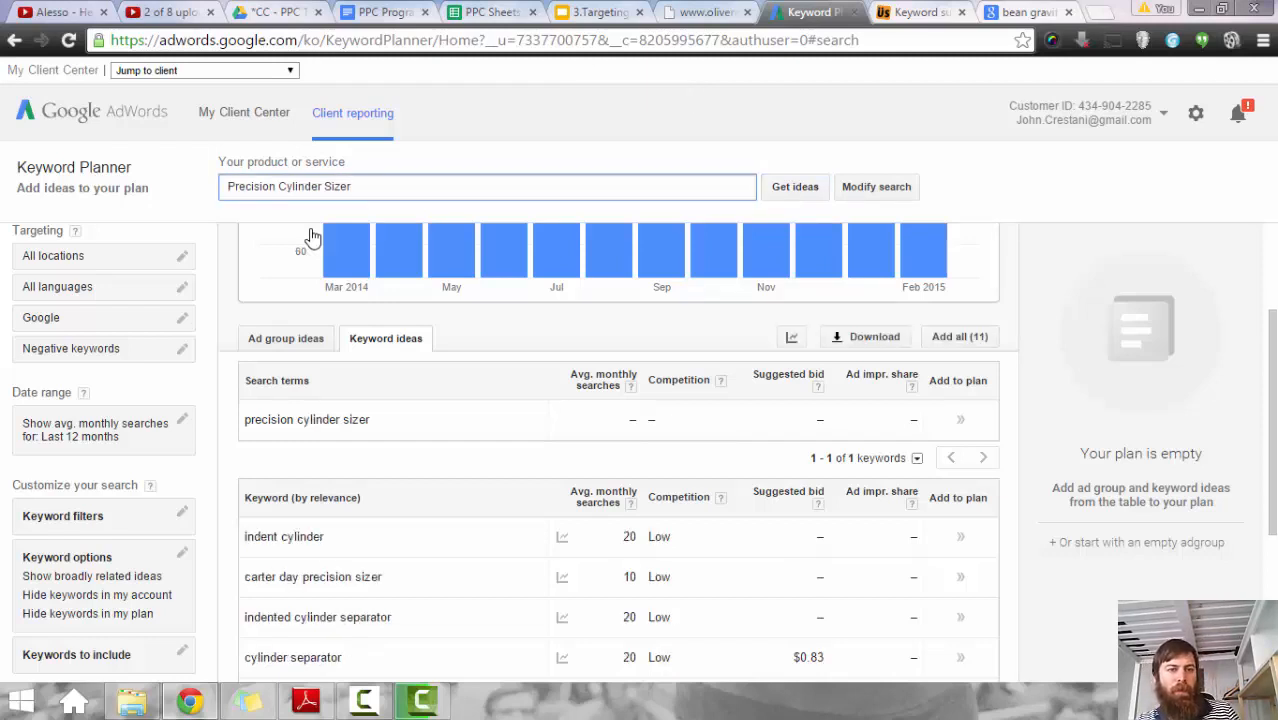
key(Left)
key(Left)
key(Left)
key(Left)
key(Left)
key(shift+Left)
key(shift+Left)
key(shift+Left)
key(shift+Left)
key(shift+Left)
key(shift+Left)
key(shift+Left)
key(shift+Left)
key(shift+Left)
key(shift+Left)
key(shift+Left)
key(shift+Left)
key(shift+Right)
key(shift+Right)
key(shift+Right)
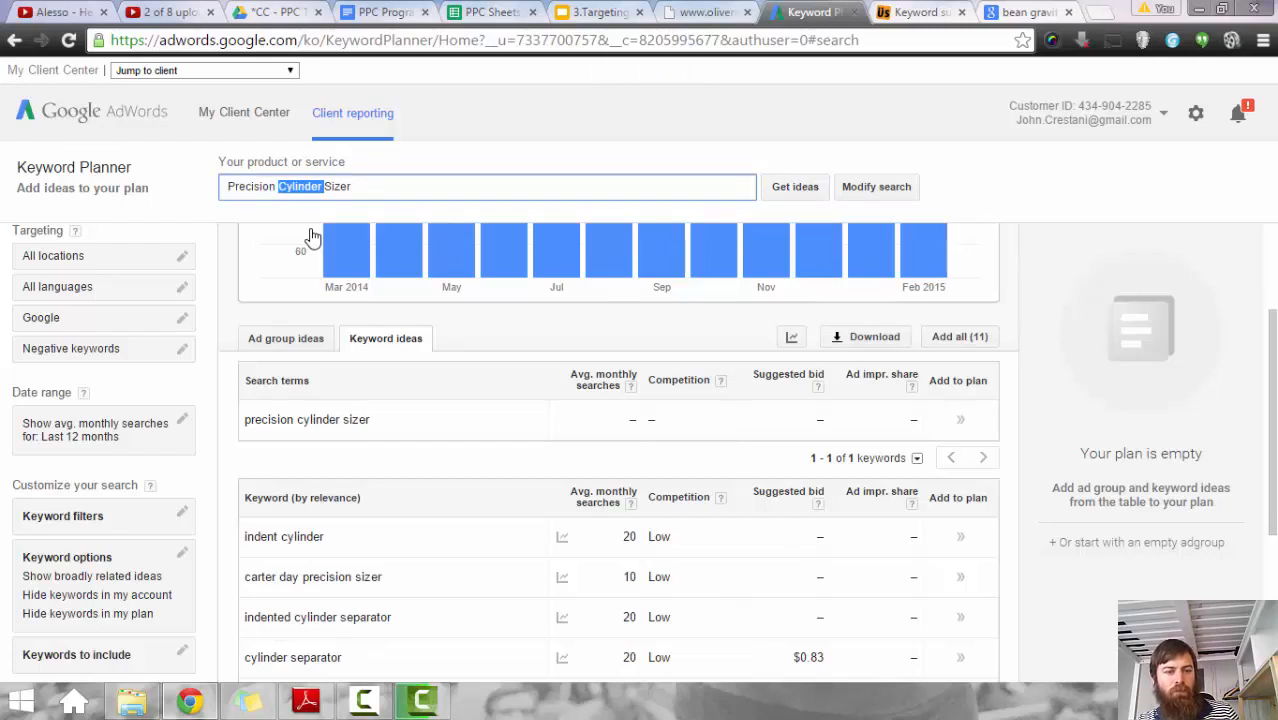
Step: Replace the search term with "oliver precision sizer" and get keyword ideas for it
key(ctrl+a)
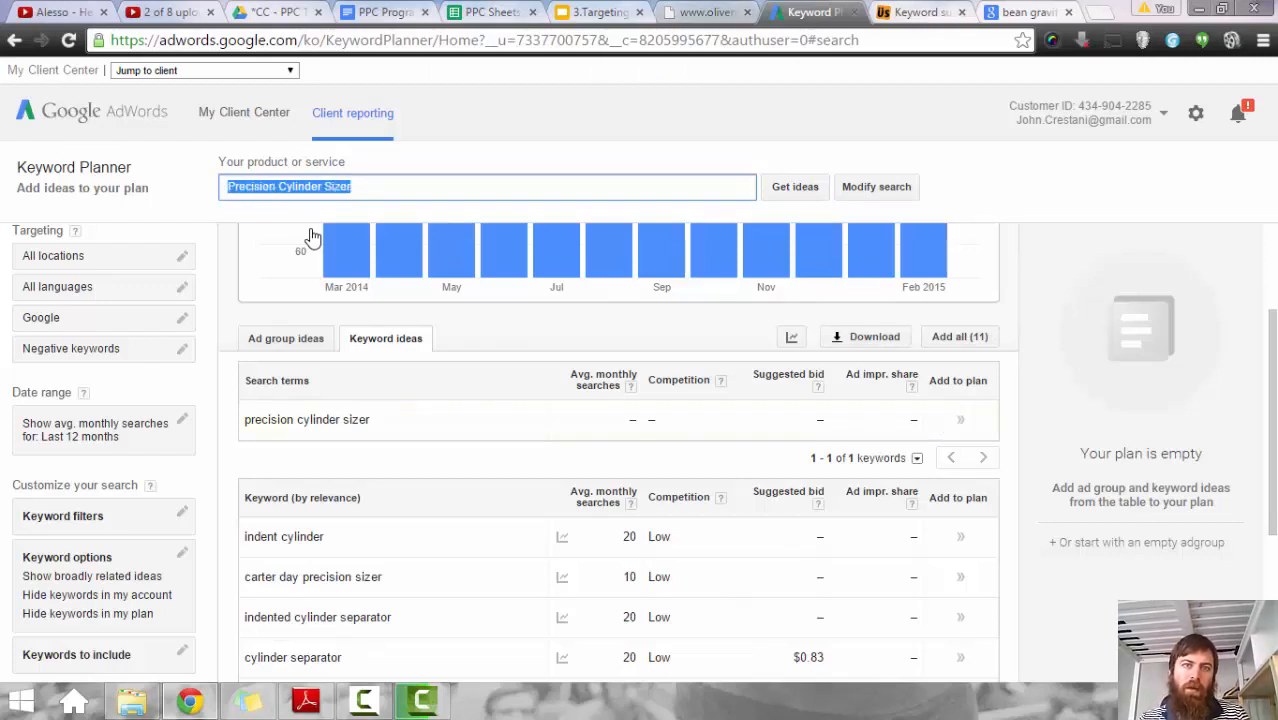
text(o)
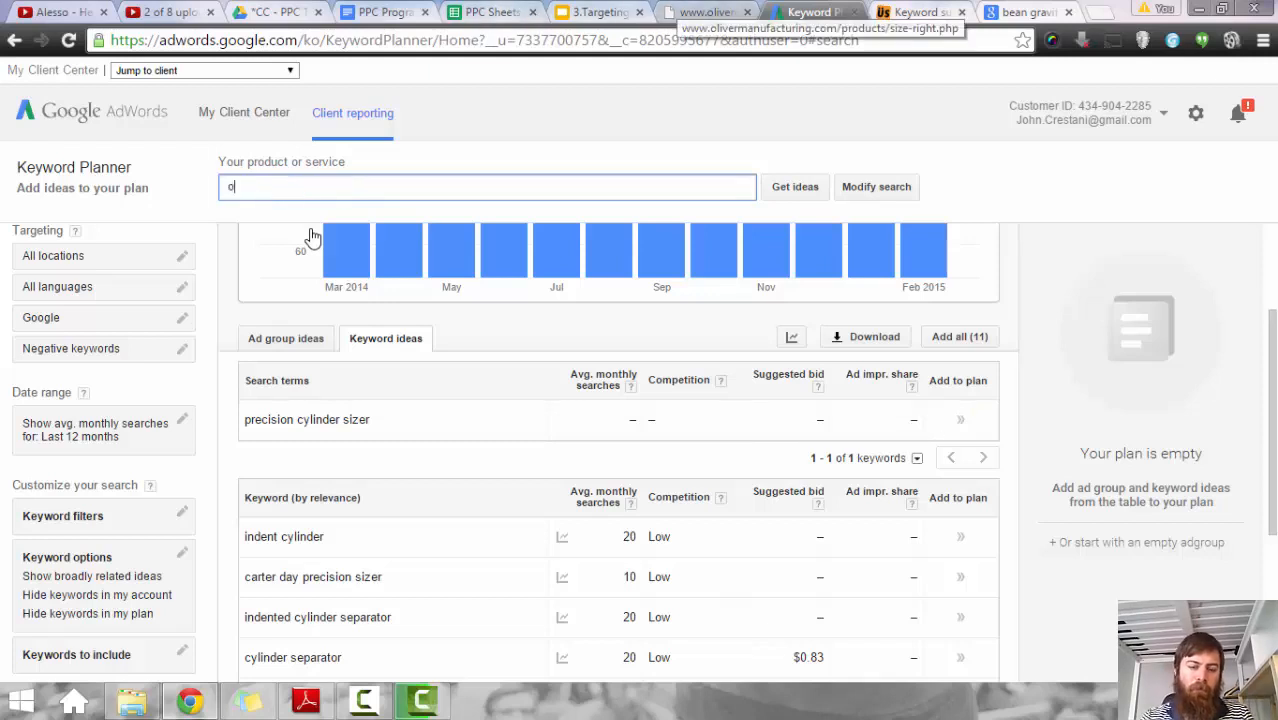
text(liver)
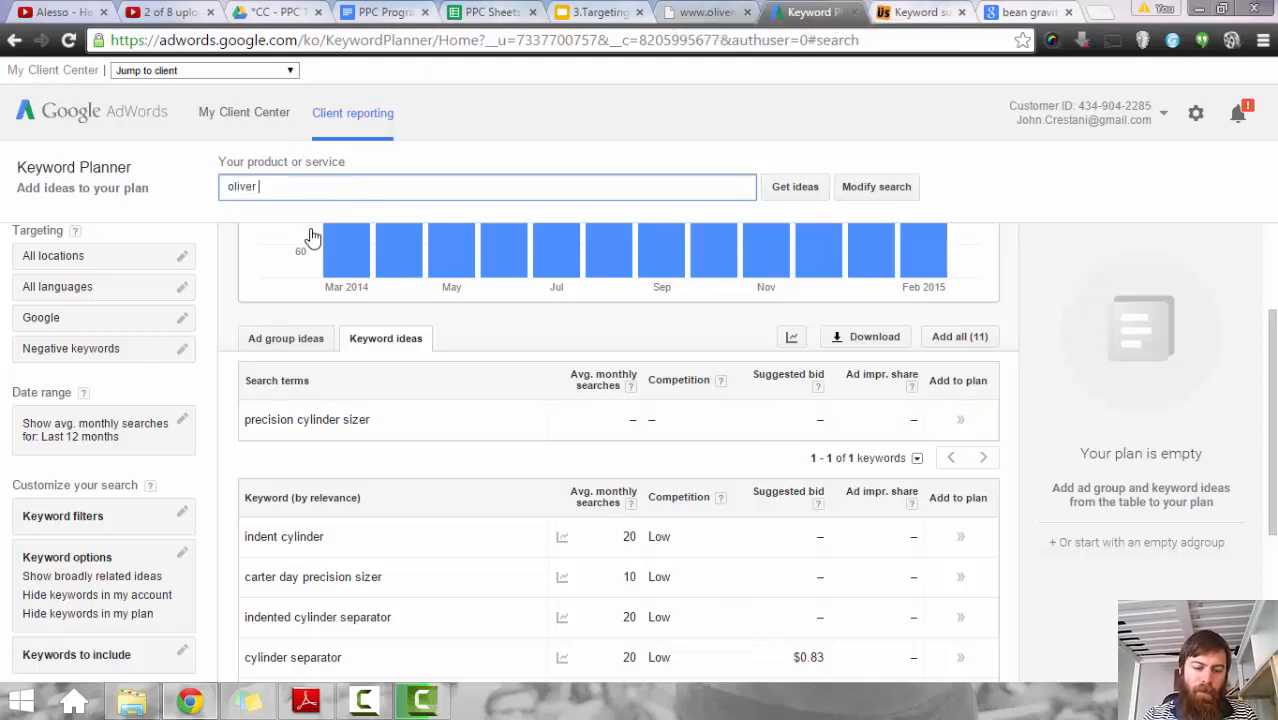
text( preci)
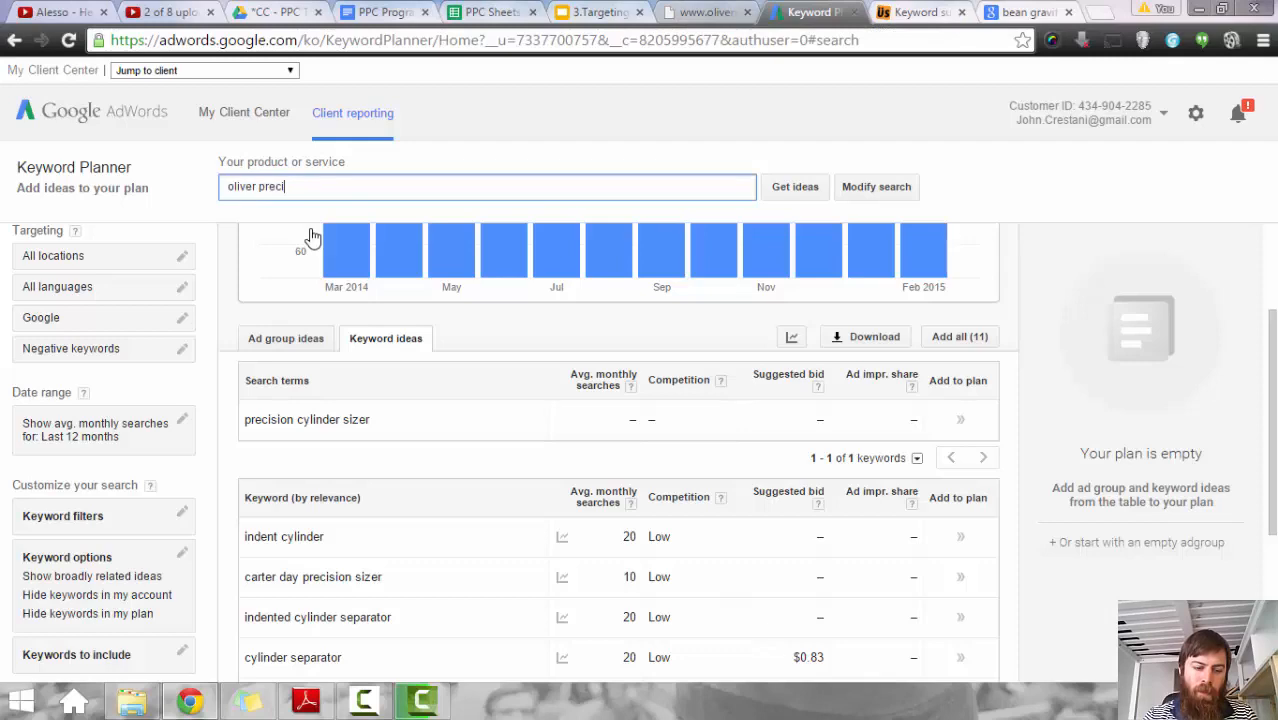
text(sion sizer)
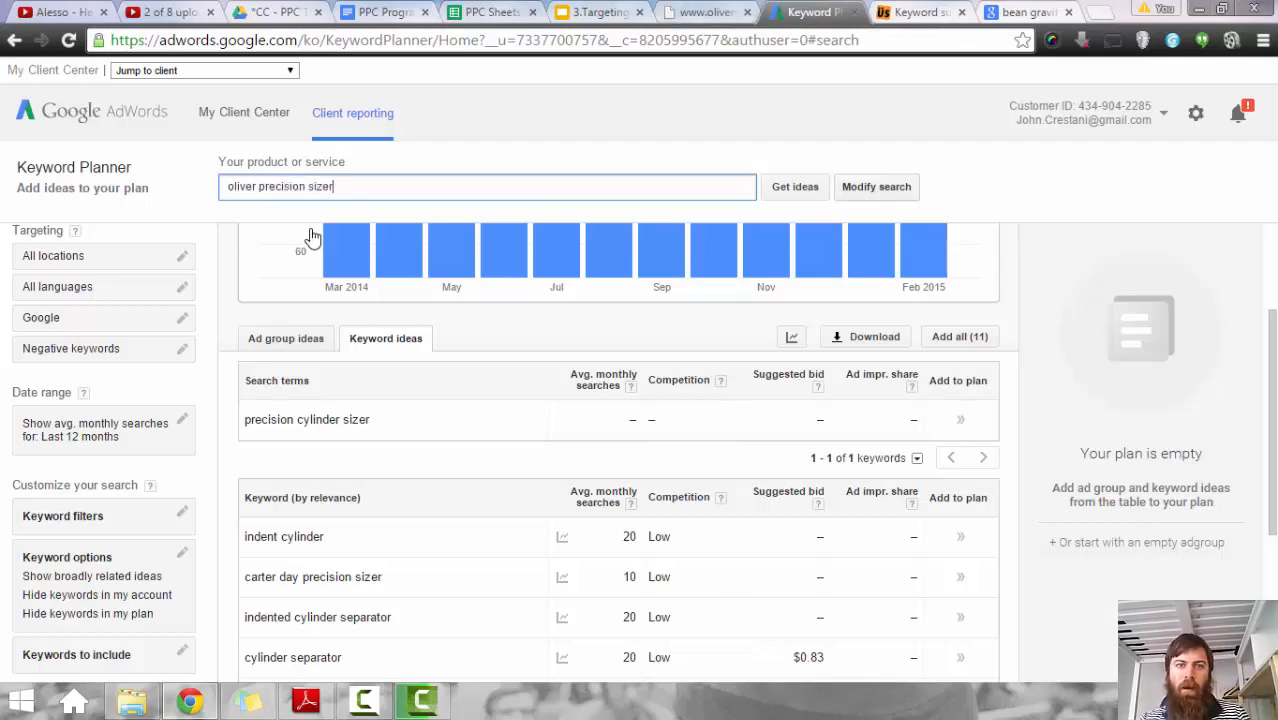
key(Return)
Step: Switch to PPC Sheets and check the OM - Brand keywords around "oliver manufacturing gravity separator"
key(ctrl+shift+Tab)
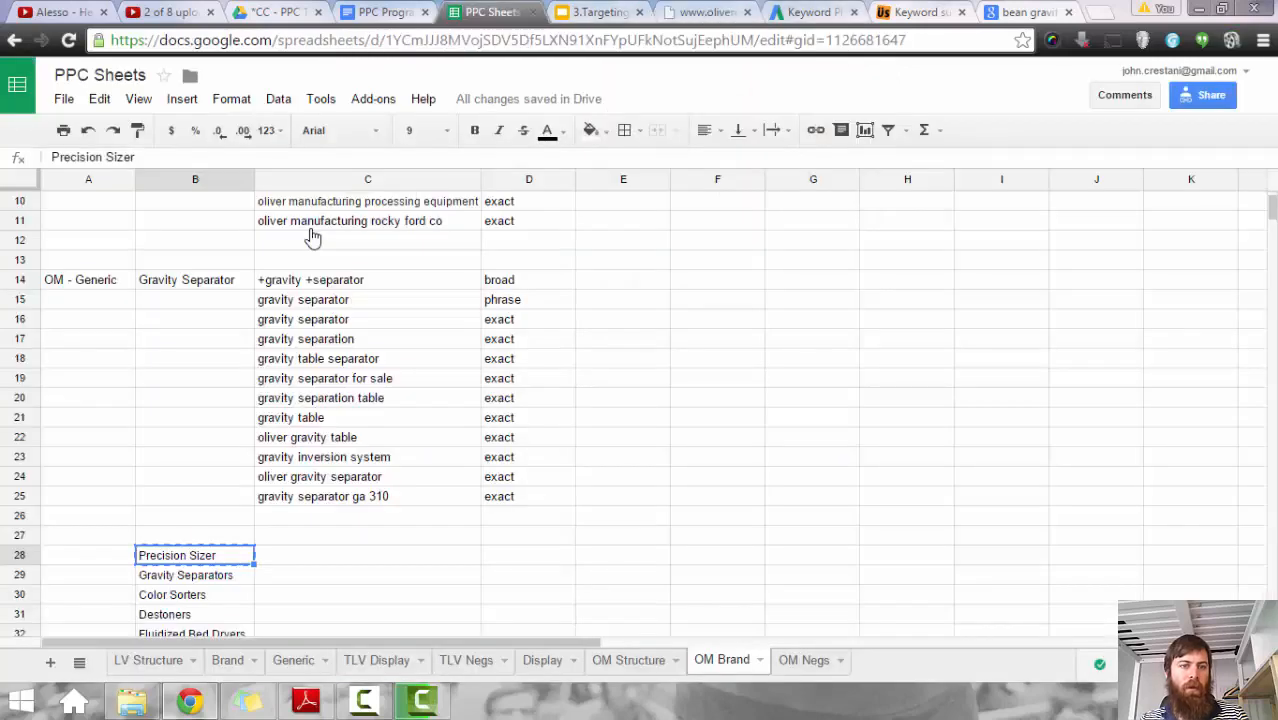
scroll(312, 236, up, 3)
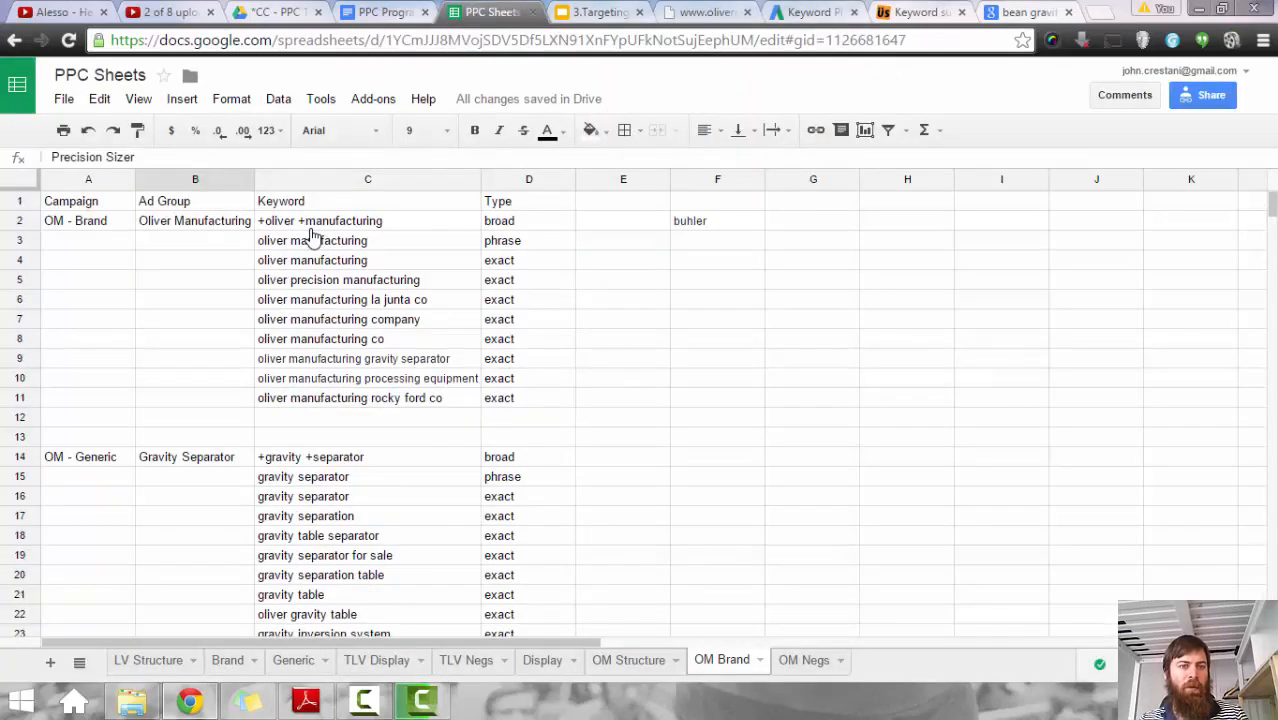
click(367, 359)
key(Down)
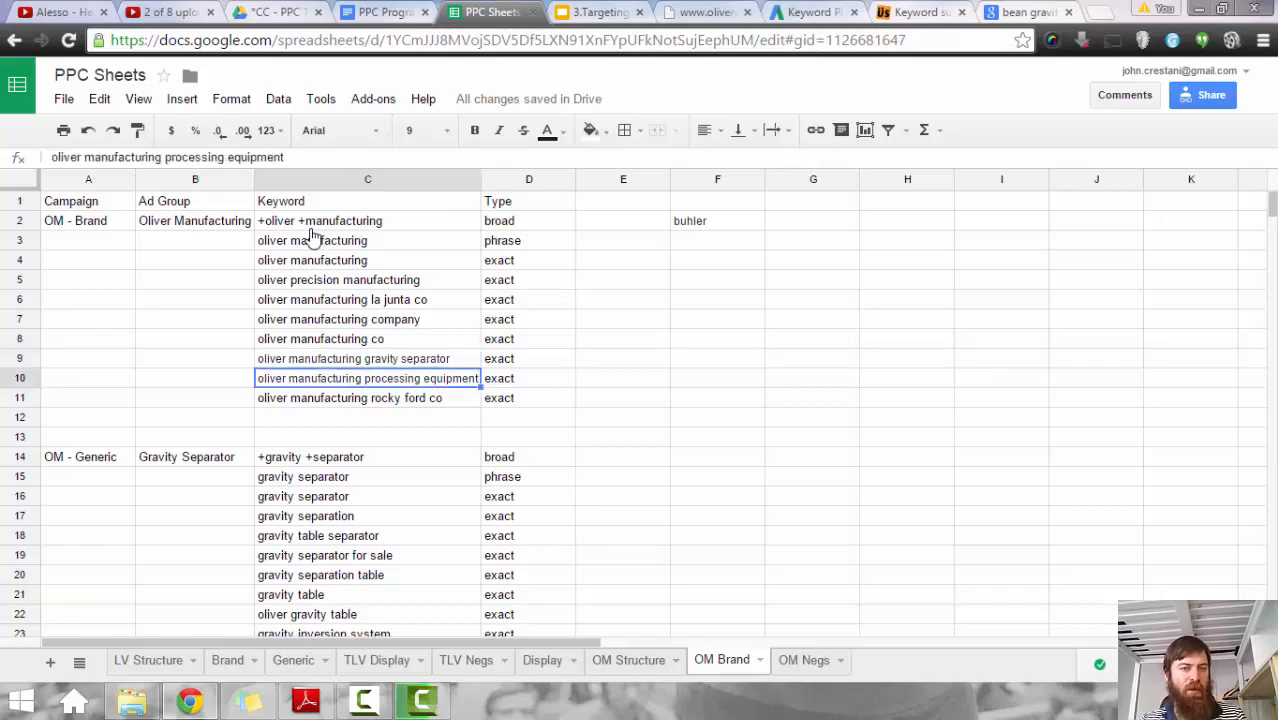
key(Up)
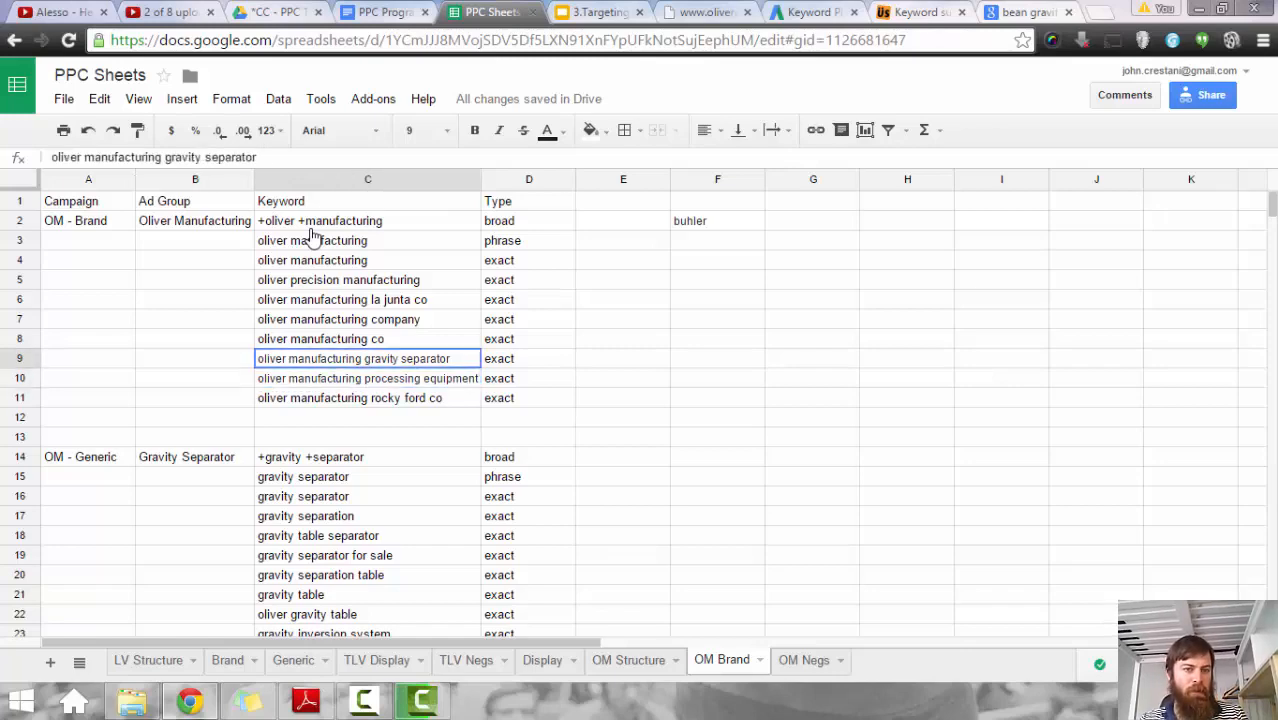
Step: Return to Keyword Planner and review the related keywords and monthly searches for "oliver precision sizer"
click(708, 12)
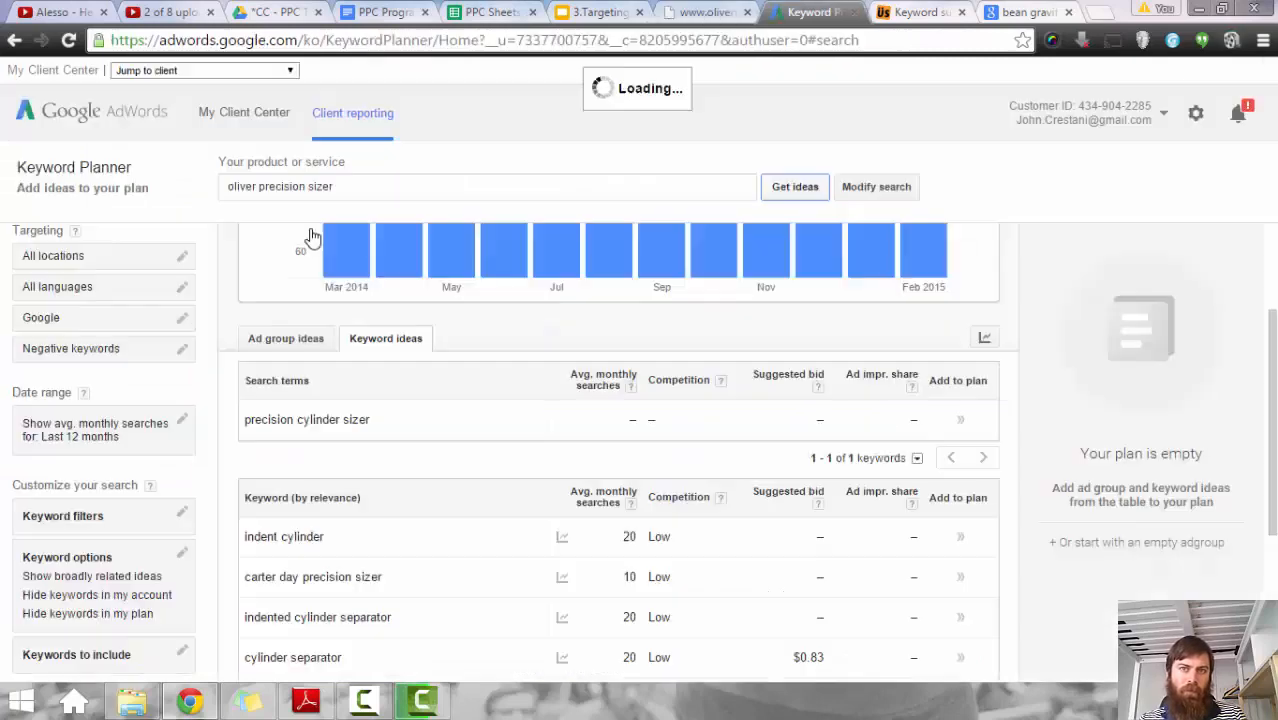
click(812, 12)
scroll(312, 236, down, 1)
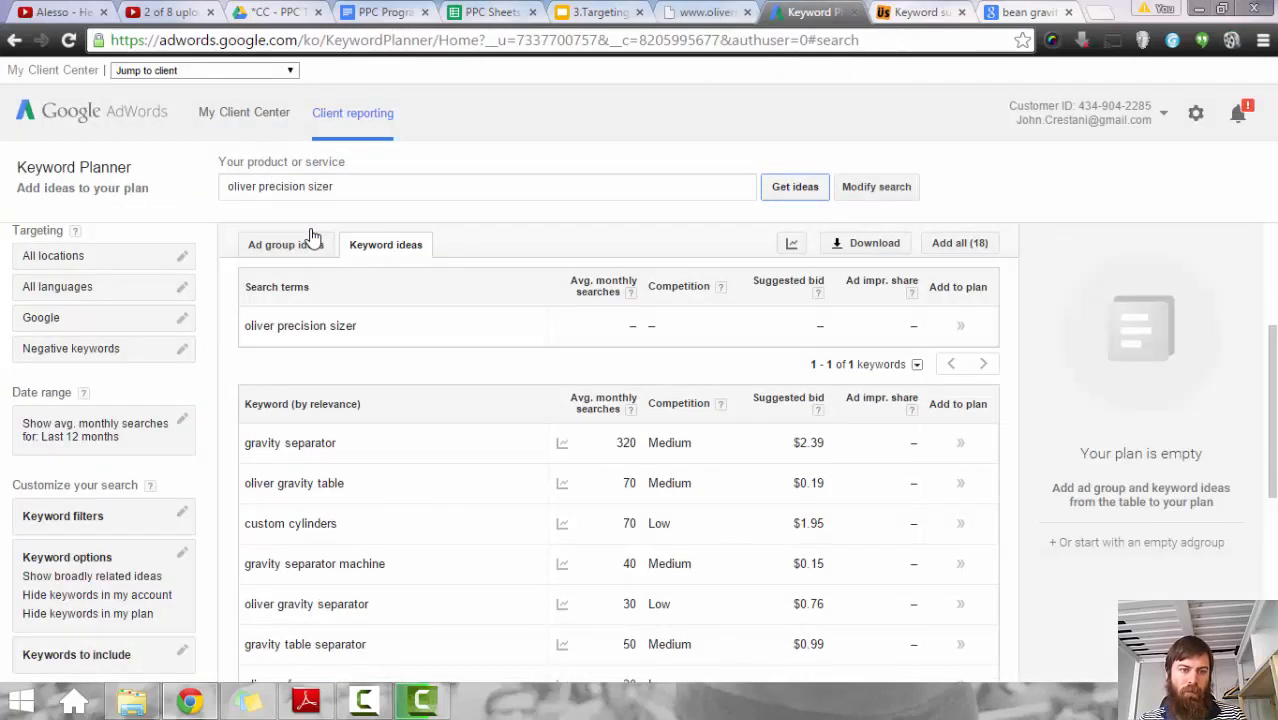
scroll(562, 389, down, 1)
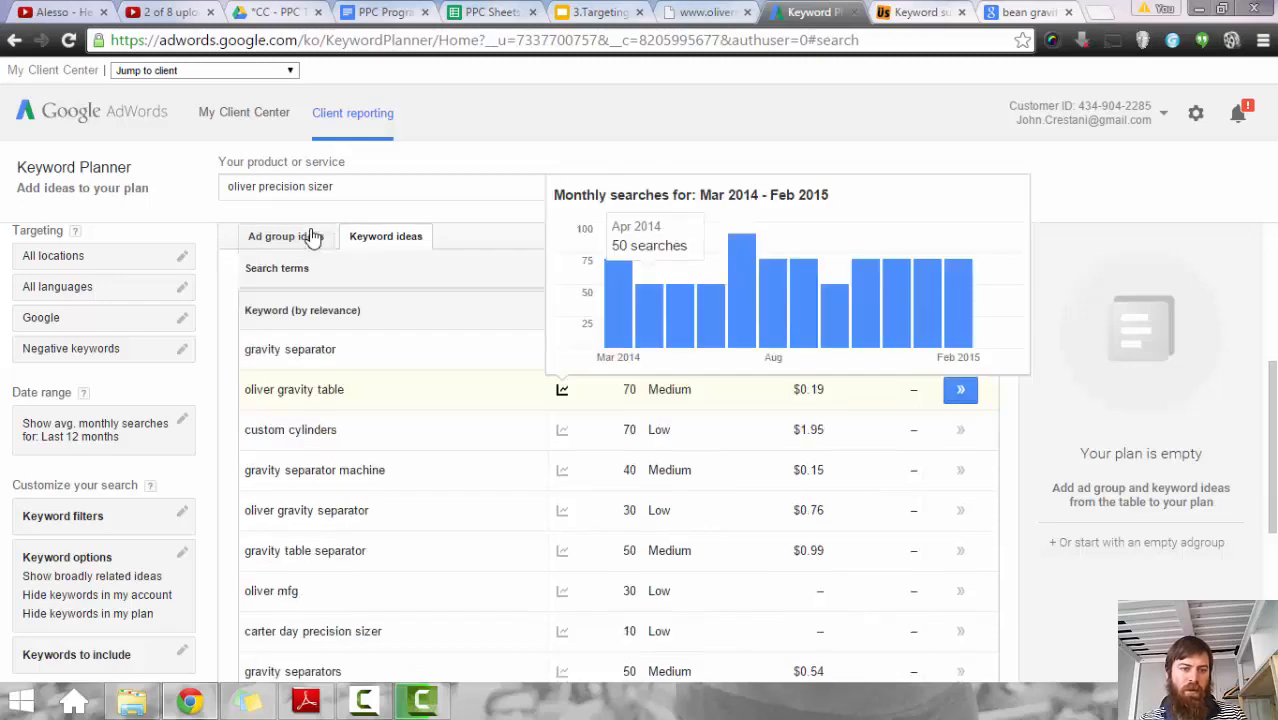
scroll(312, 236, up, 3)
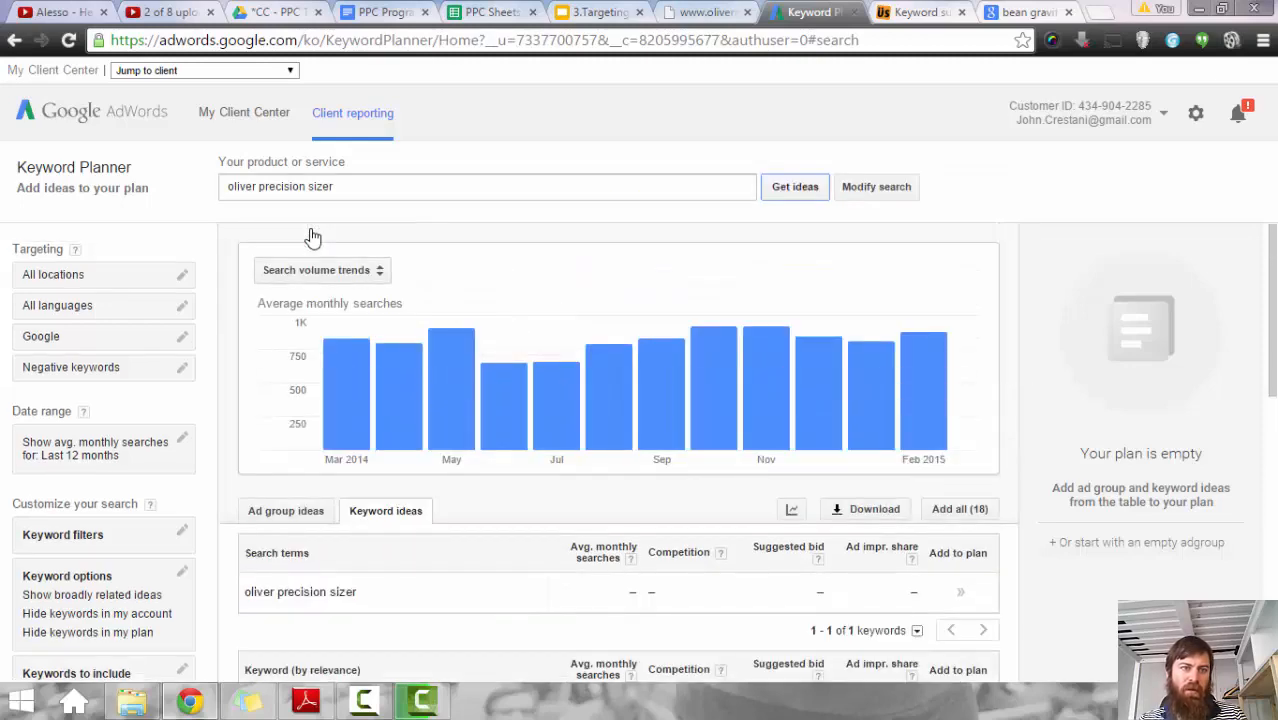
Step: Shorten the search term to "precision sizer", get ideas for it, and review the related keywords and their monthly searches
drag(334, 187, 226, 187)
key(BackSpace)
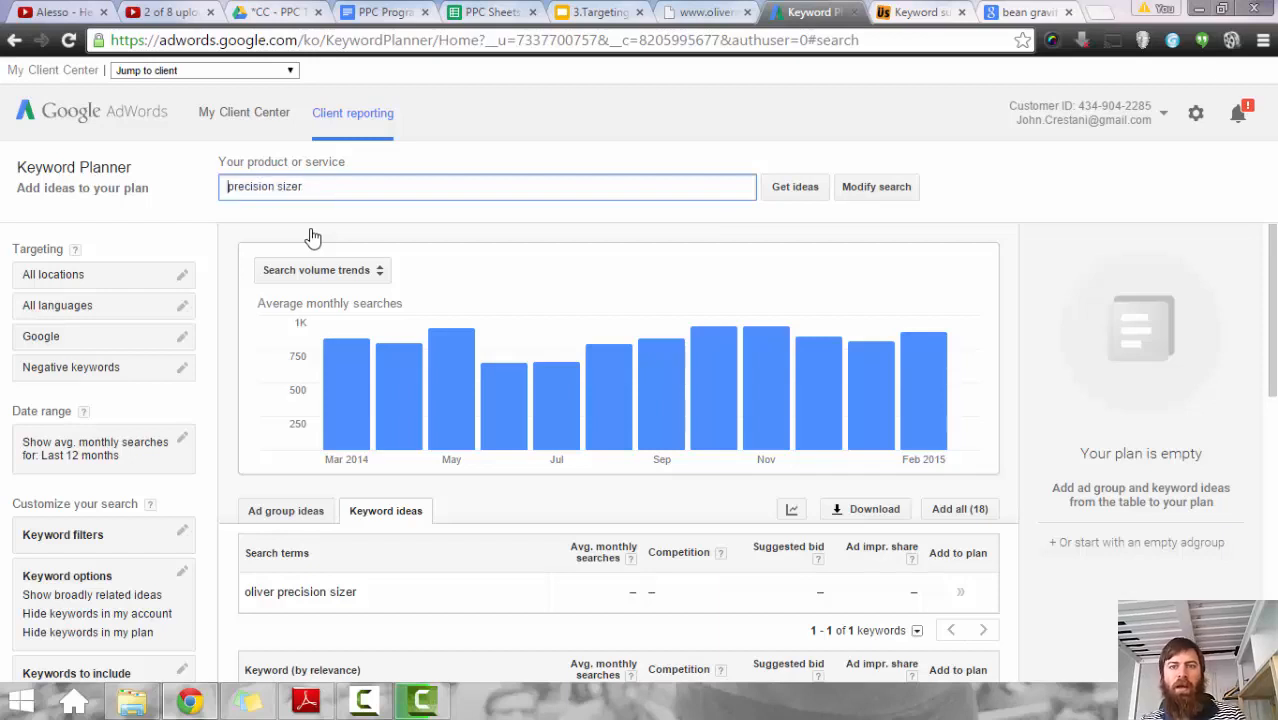
key(Return)
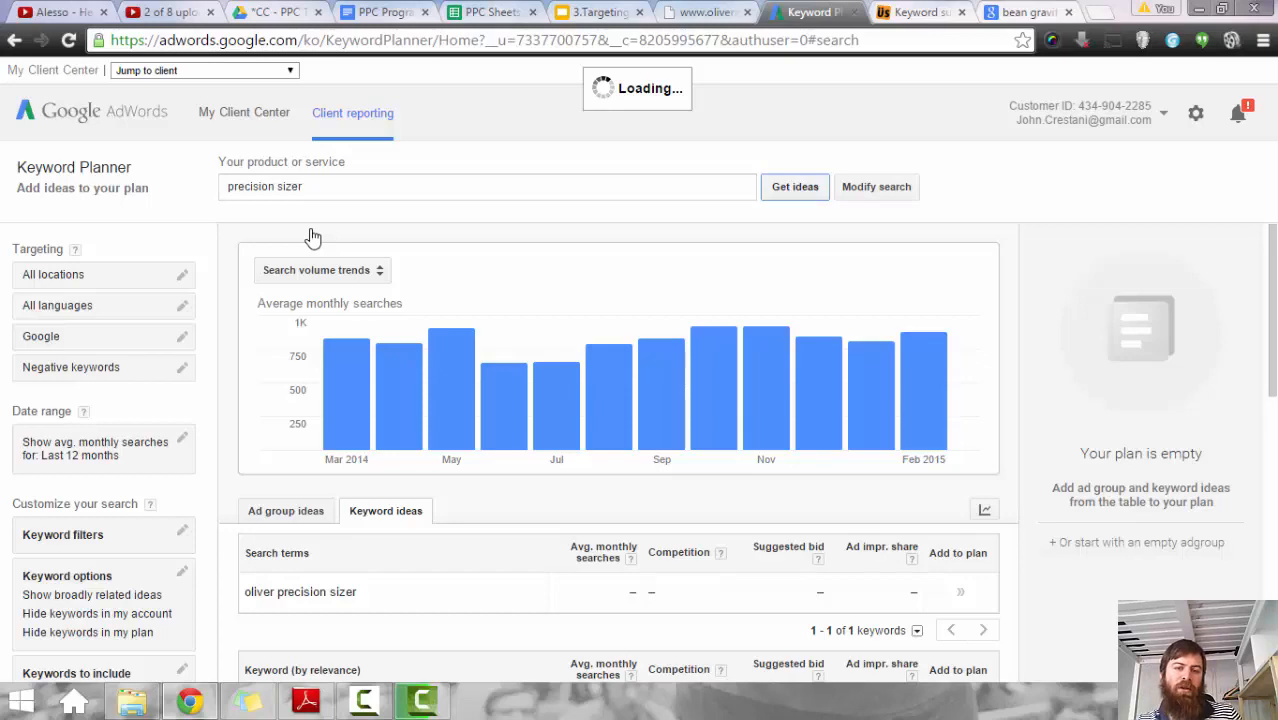
scroll(312, 237, down, 5)
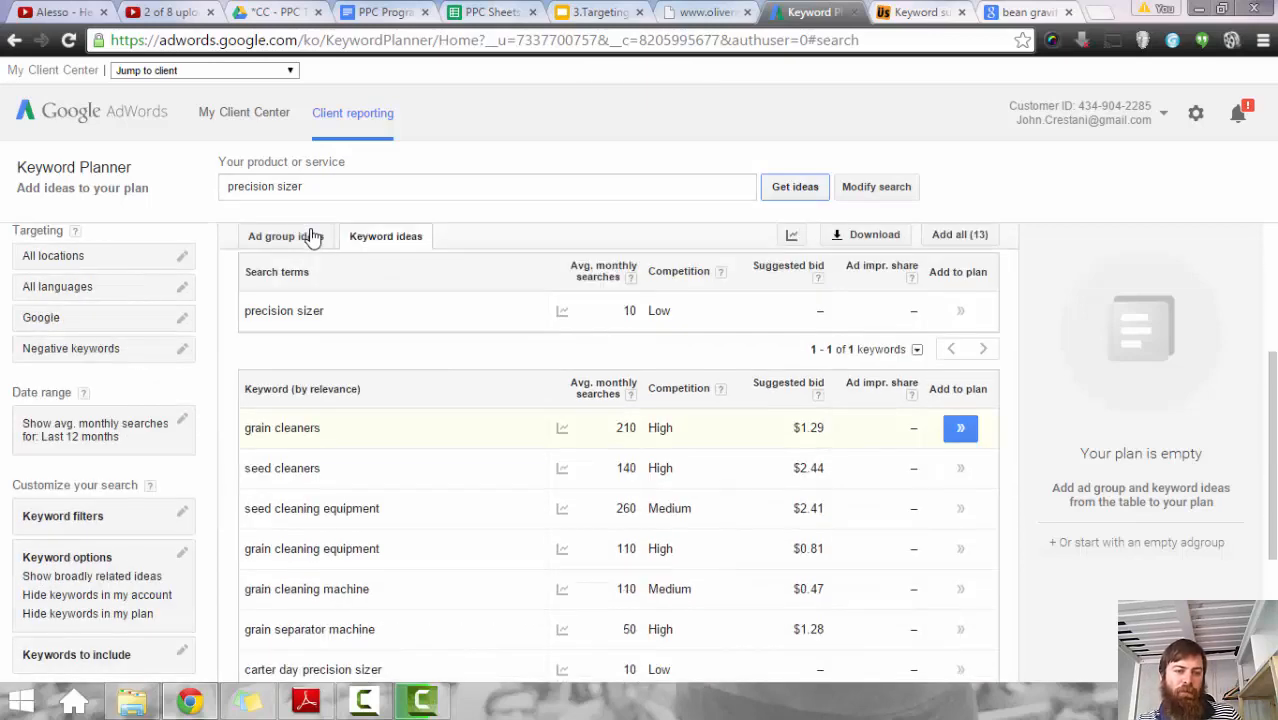
scroll(312, 237, down, 1)
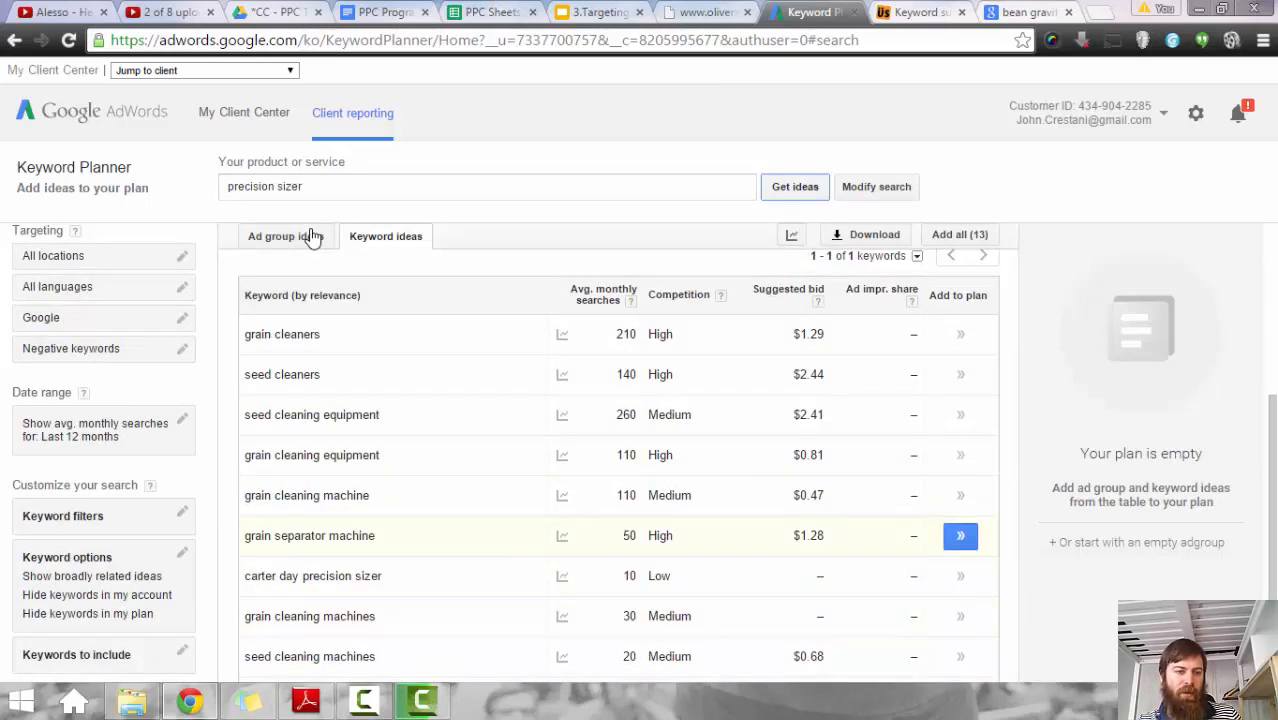
scroll(312, 237, down, 1)
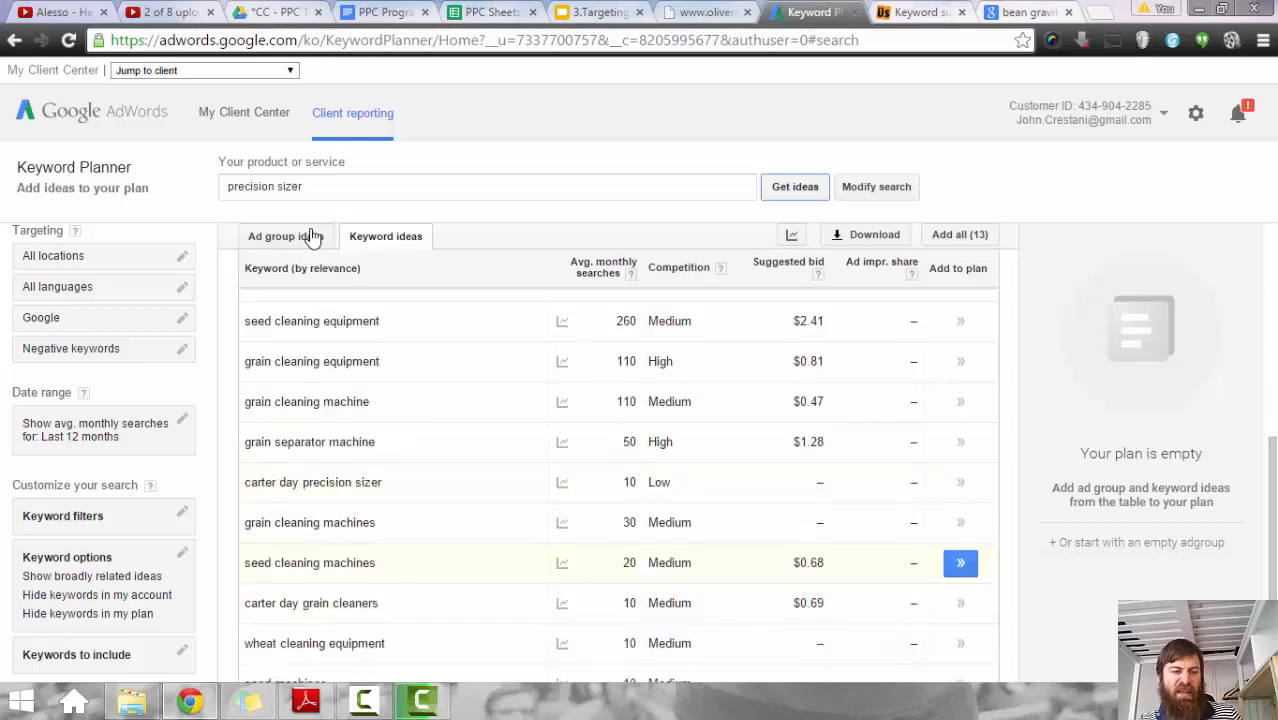
scroll(312, 237, down, 1)
scroll(312, 237, up, 2)
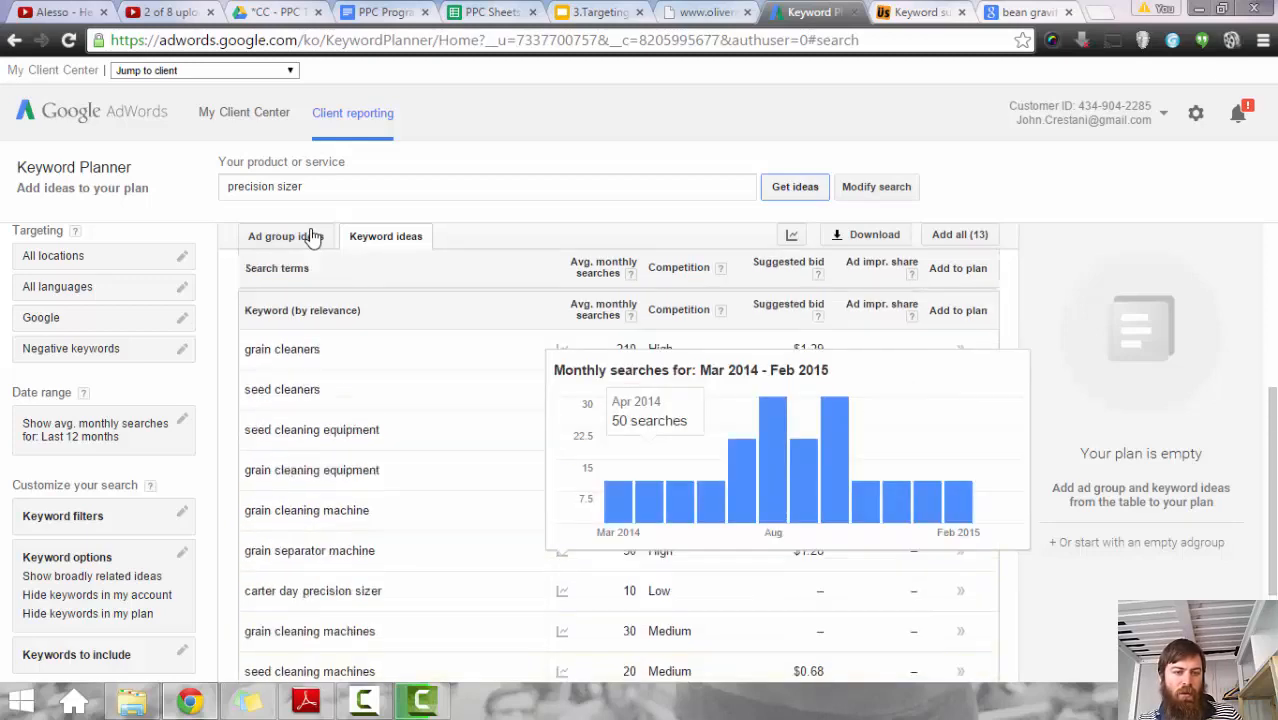
scroll(312, 237, up, 2)
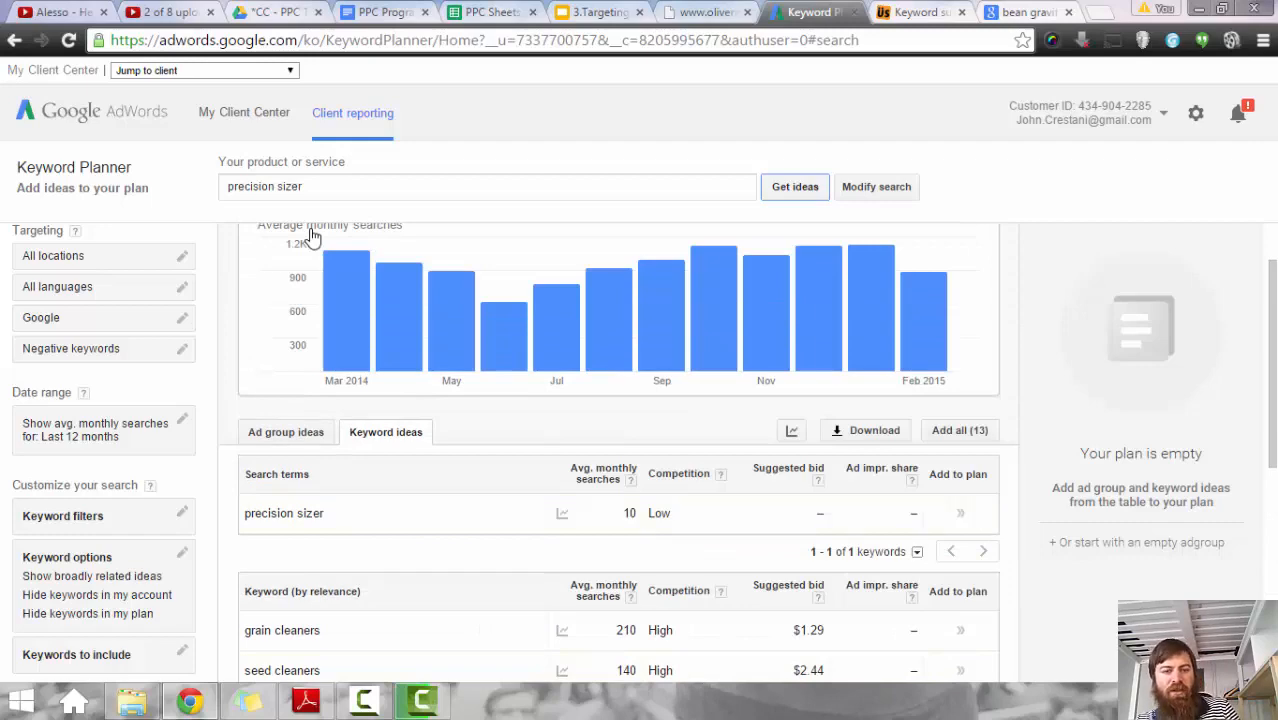
Step: Switch to Übersuggest and request English/USA web keyword suggestions for "precision sizer"
key(ctrl+Tab)
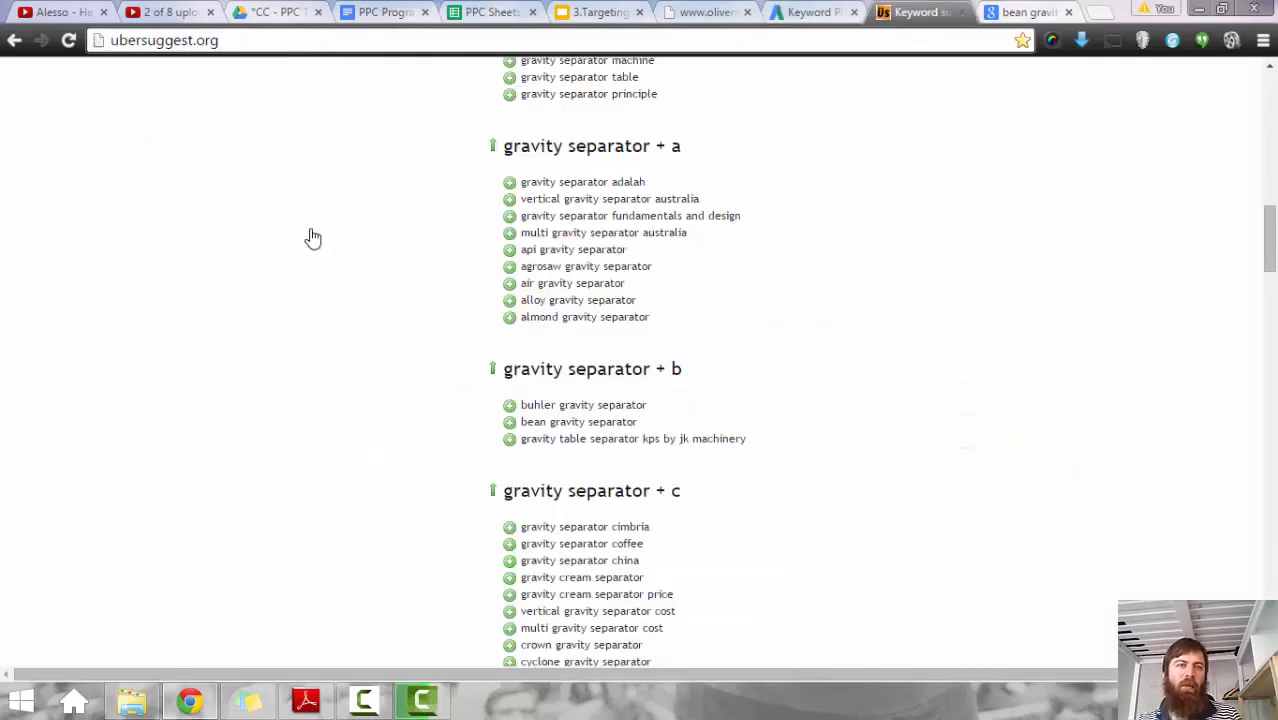
scroll(312, 237, up, 12)
key(ctrl+a)
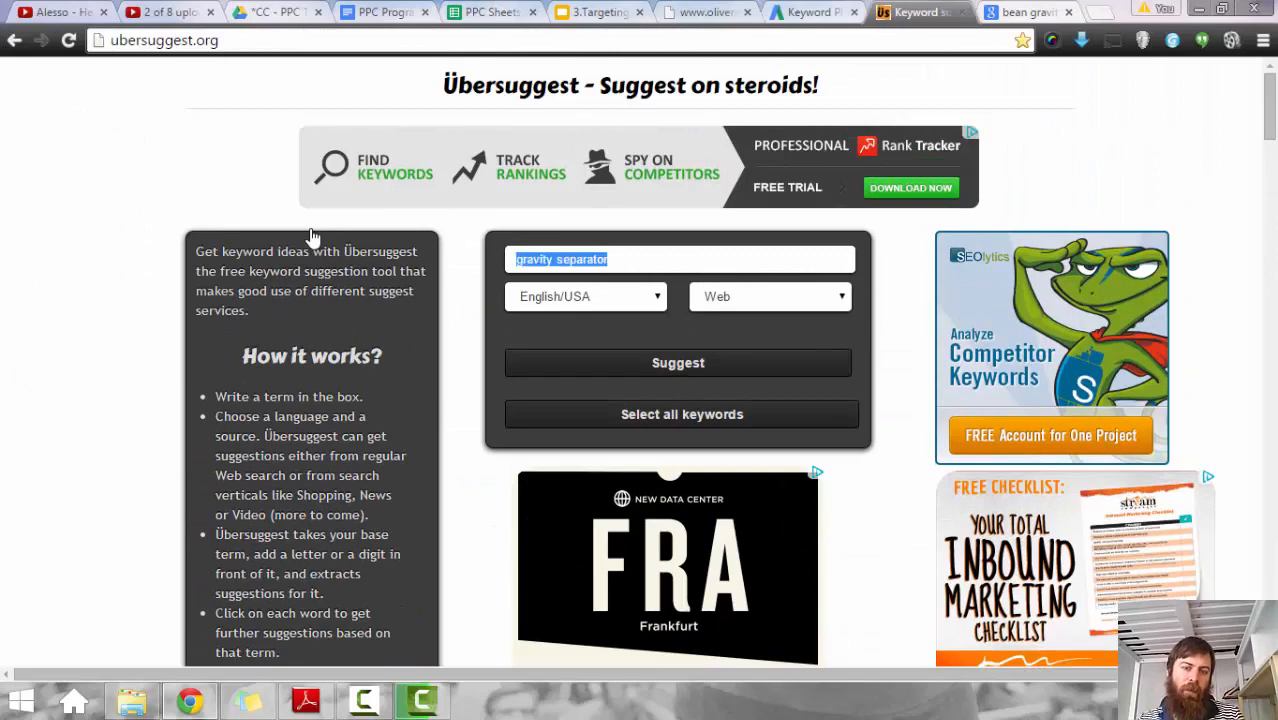
text(precision )
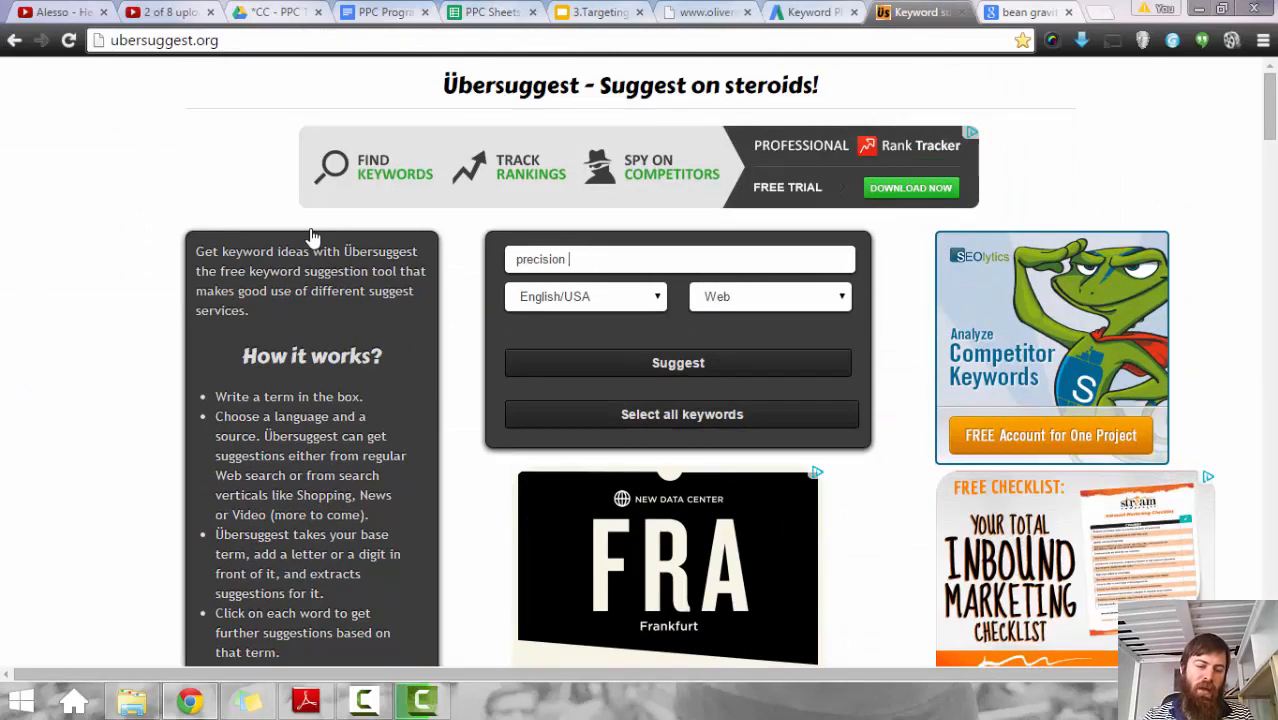
text(sizer)
key(Return)
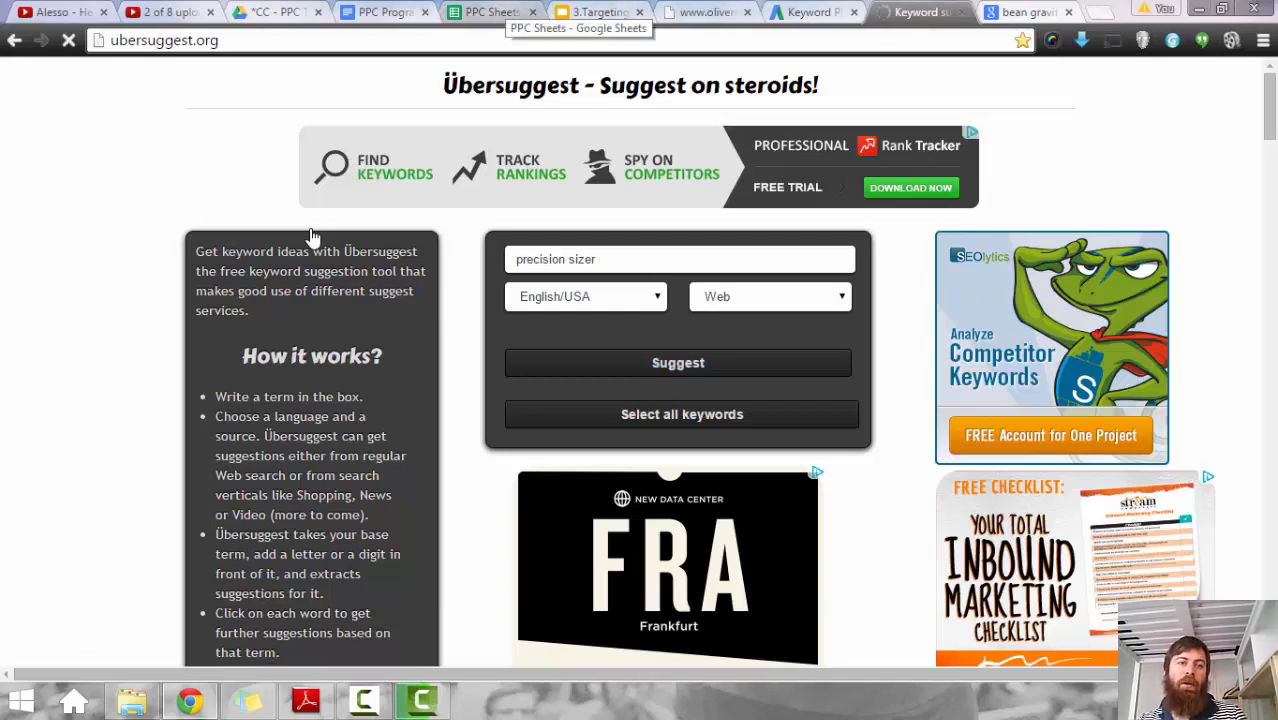
Step: Switch to PPC Sheets and review the OM - Brand keywords from the broad match formula in C2 down to C10
click(498, 10)
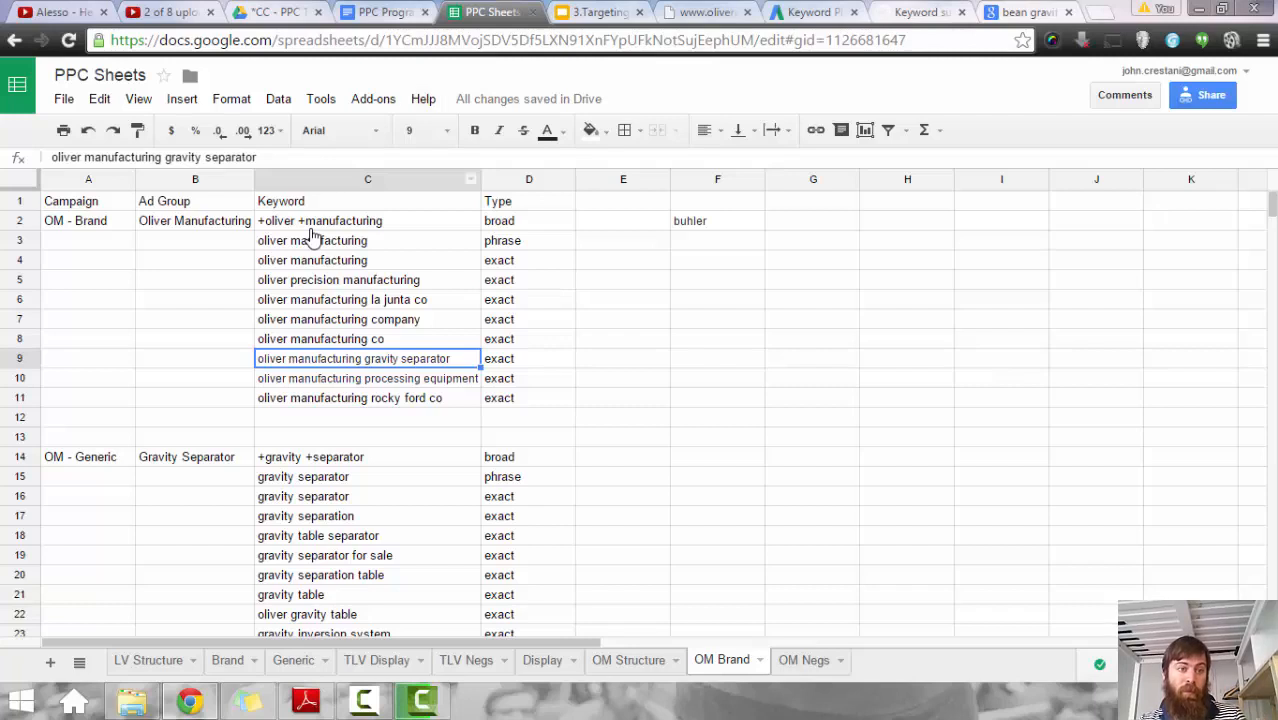
click(195, 221)
key(Right)
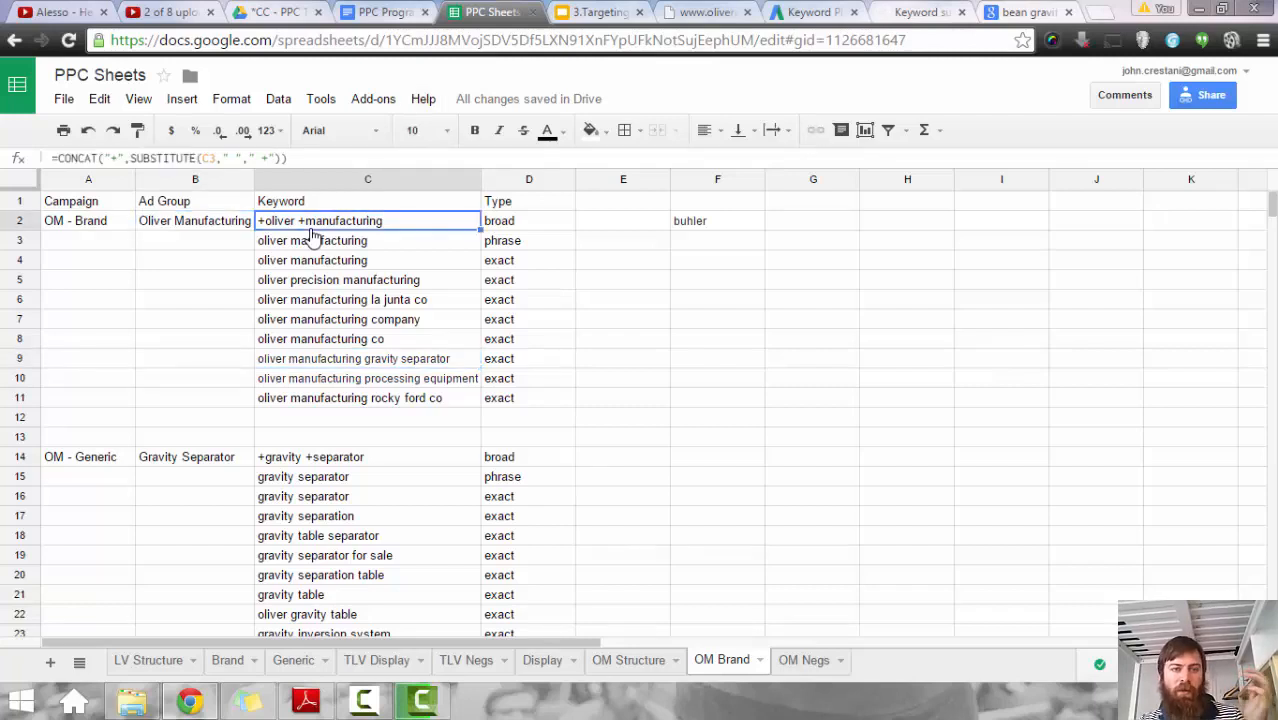
key(Down)
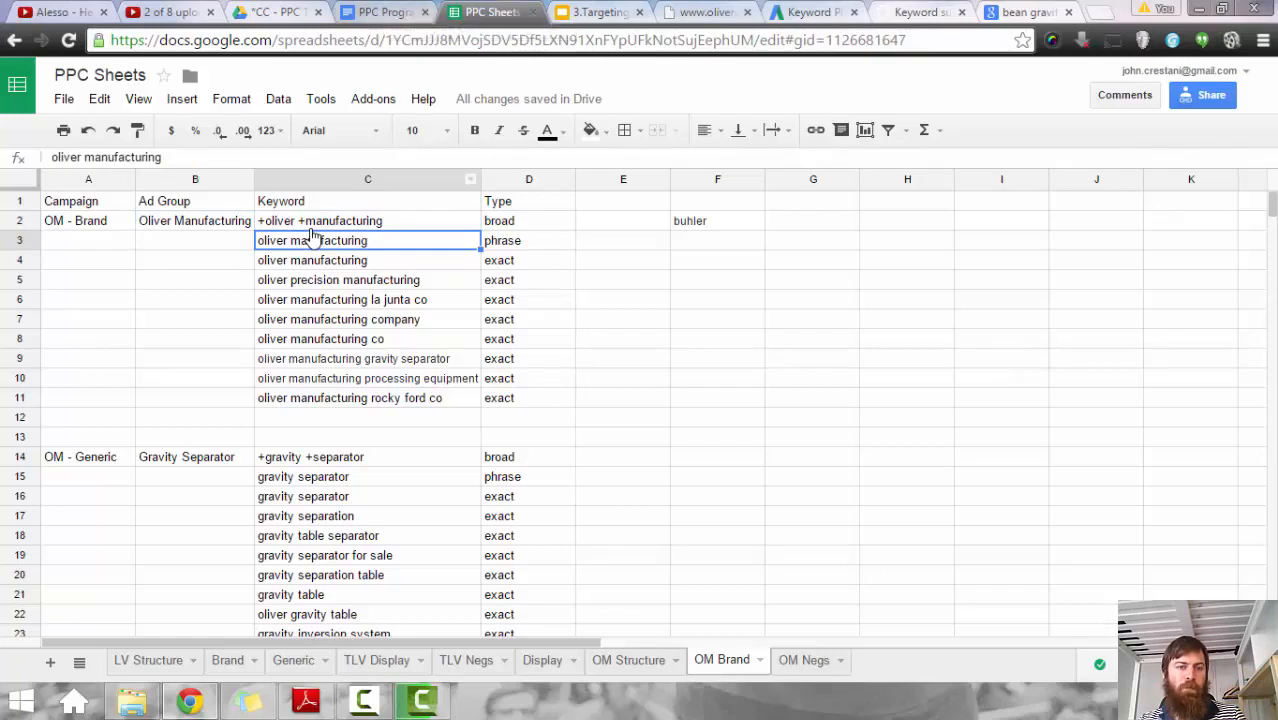
key(Down)
key(Down)
key(Down)
key(Down)
key(Down)
key(Down)
key(Down)
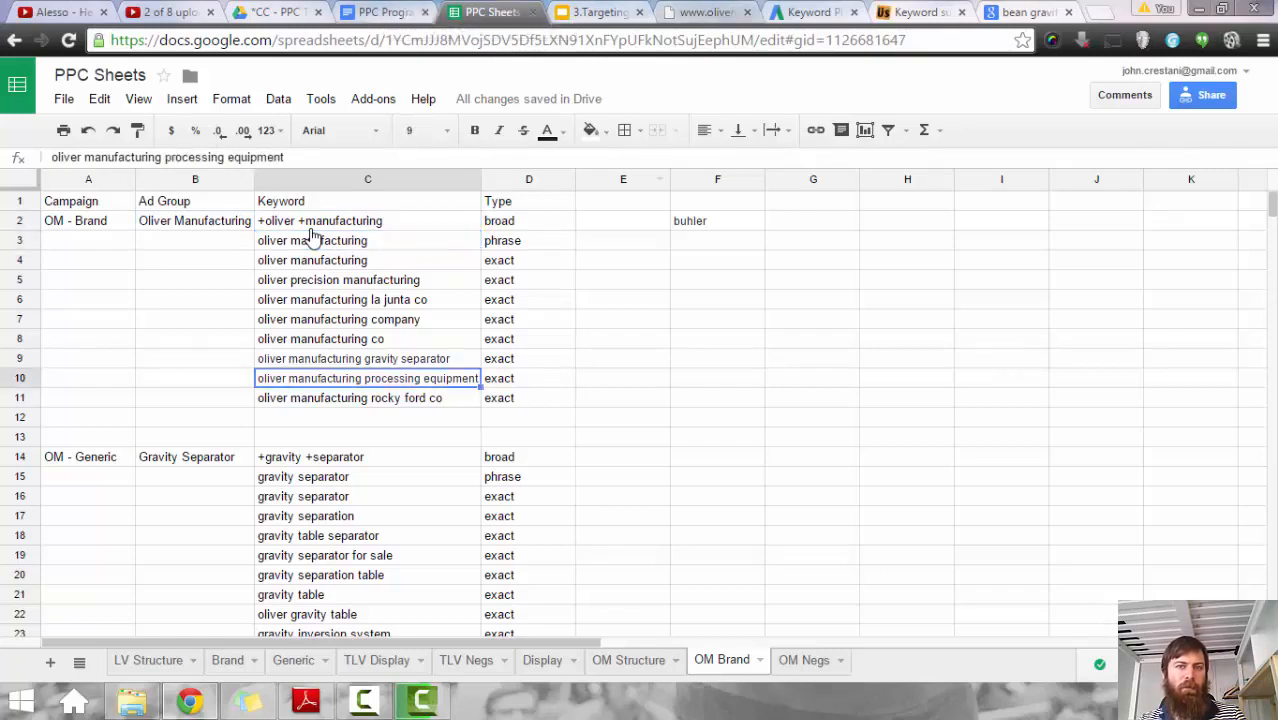
Step: Switch to Keyword Planner and review the keyword ideas and monthly searches for "precision sizer"
click(708, 13)
click(815, 13)
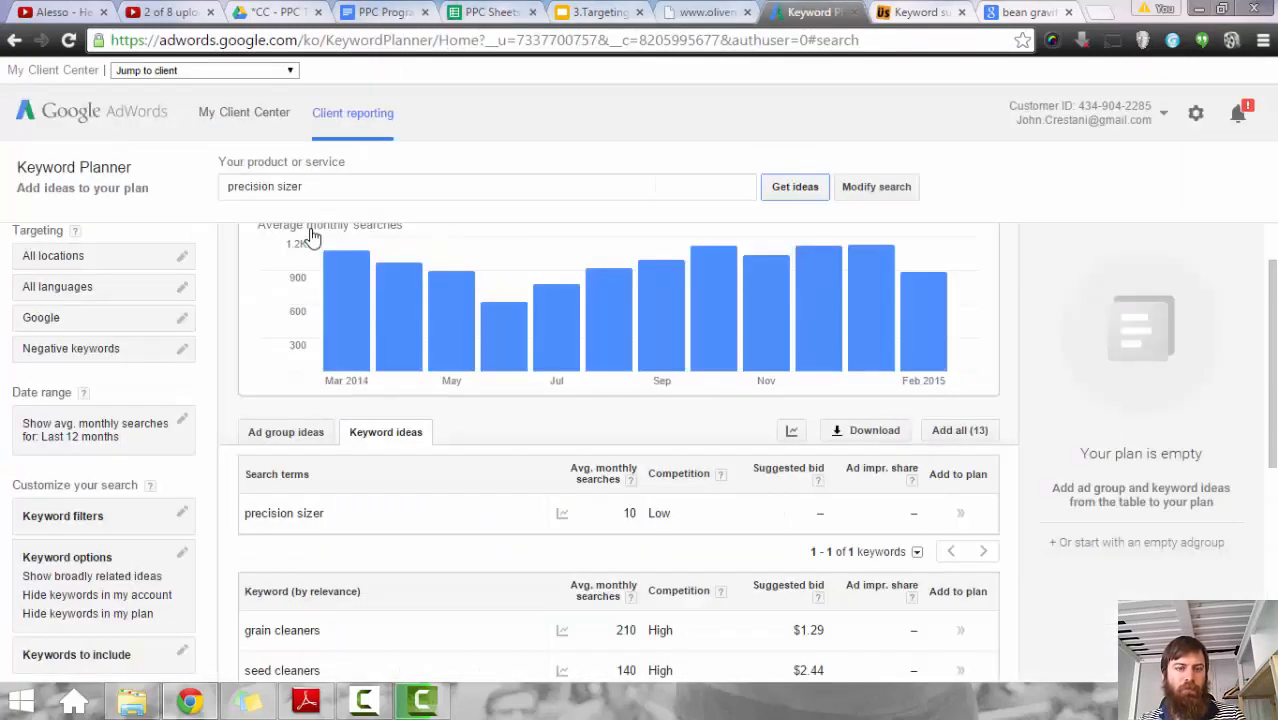
scroll(310, 237, down, 2)
scroll(310, 237, up, 2)
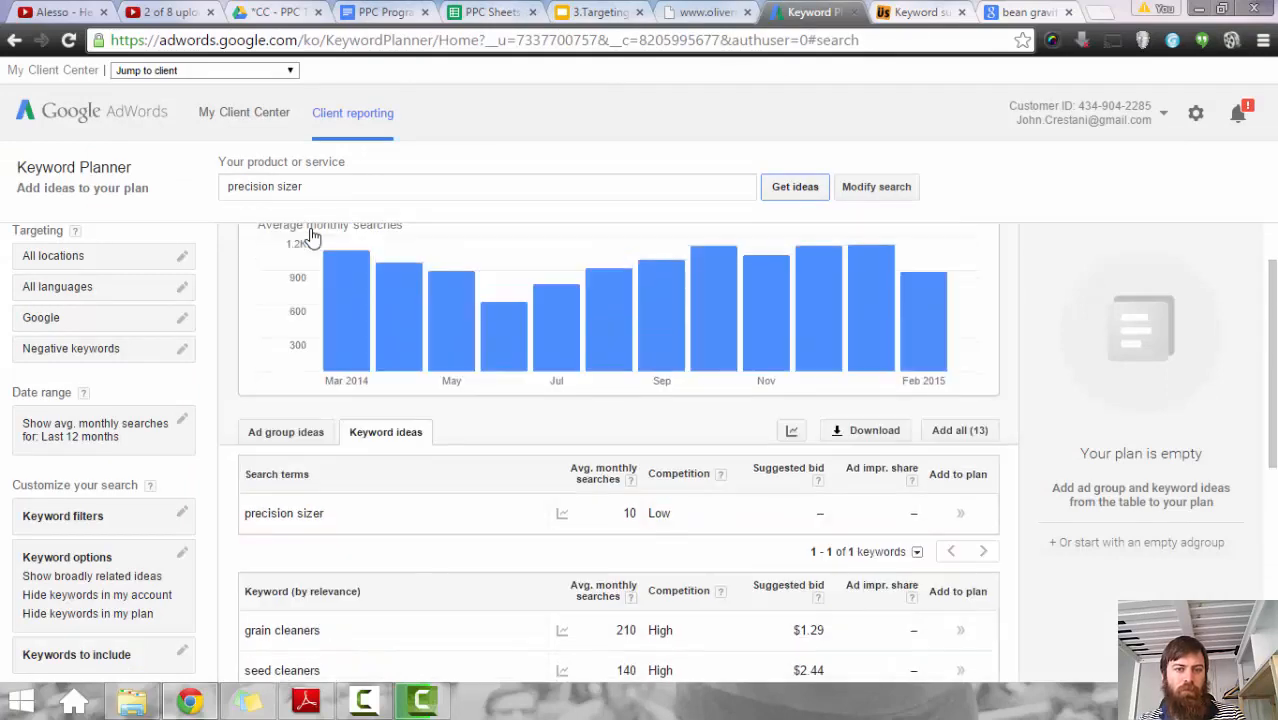
Step: Switch to Übersuggest and review the full list of keyword suggestions for "precision sizer"
key(ctrl+Tab)
scroll(312, 237, down, 3)
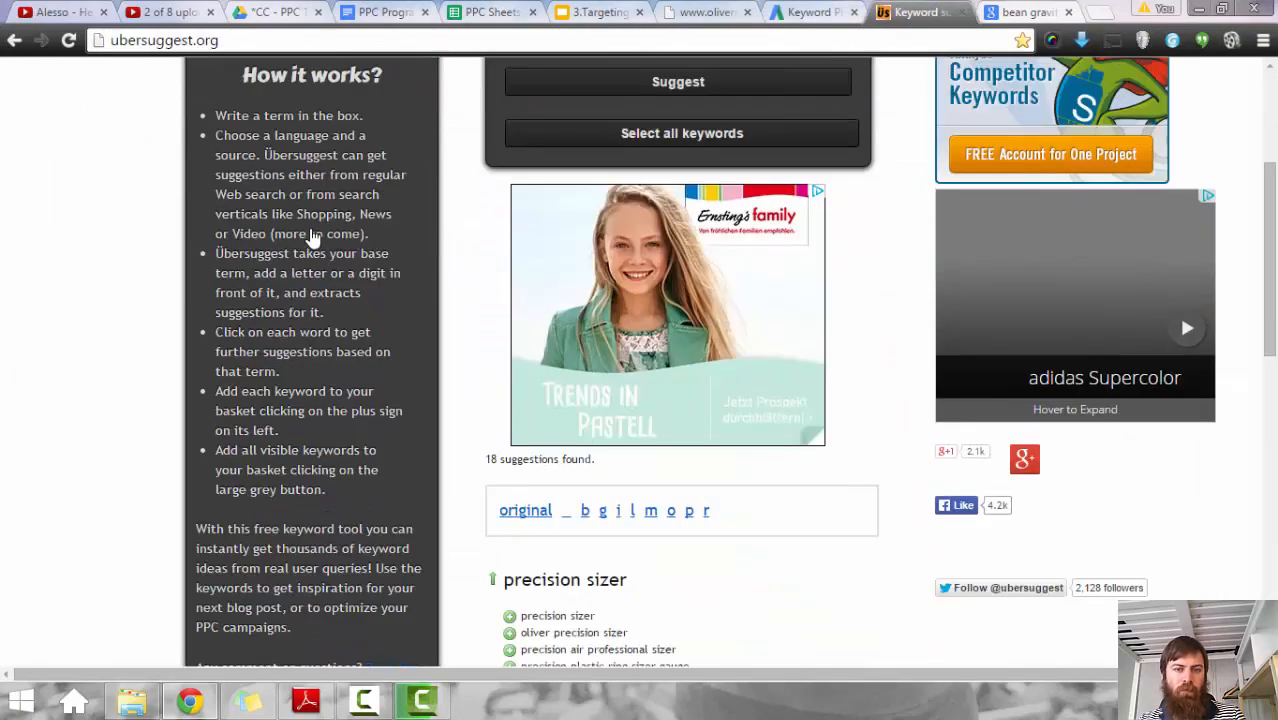
scroll(312, 237, down, 2)
scroll(312, 237, down, 1)
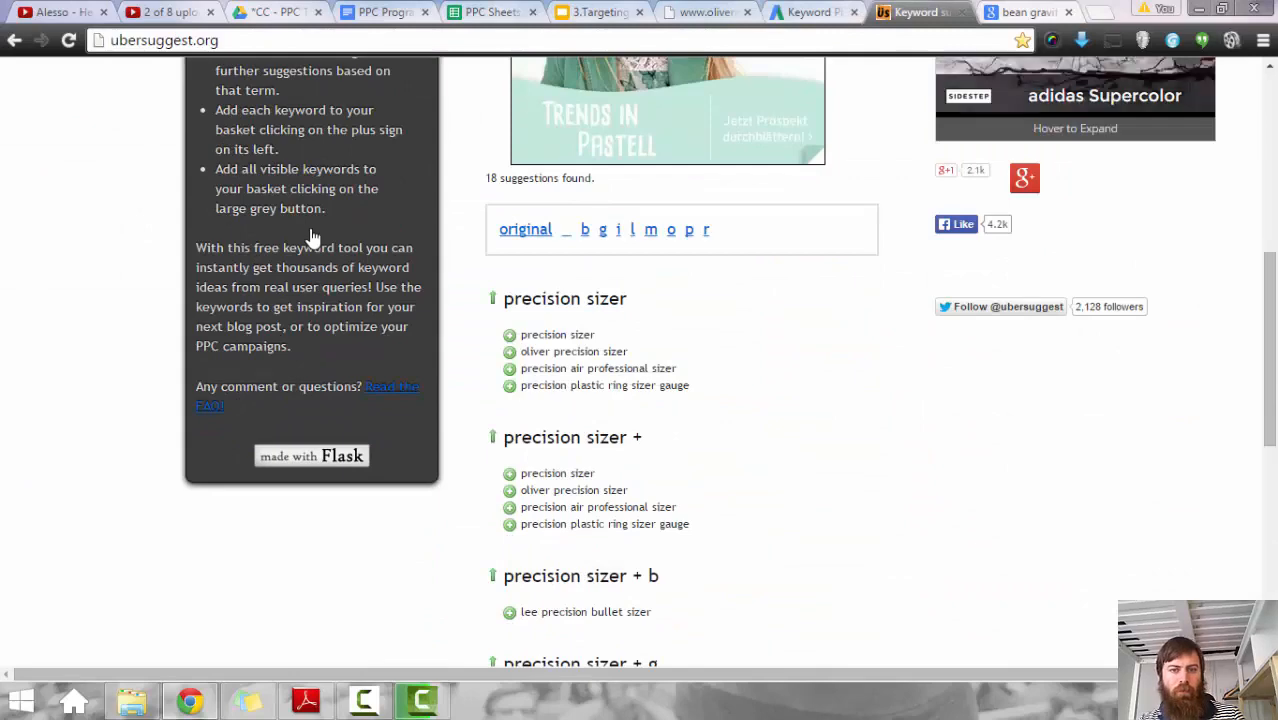
scroll(310, 237, down, 1)
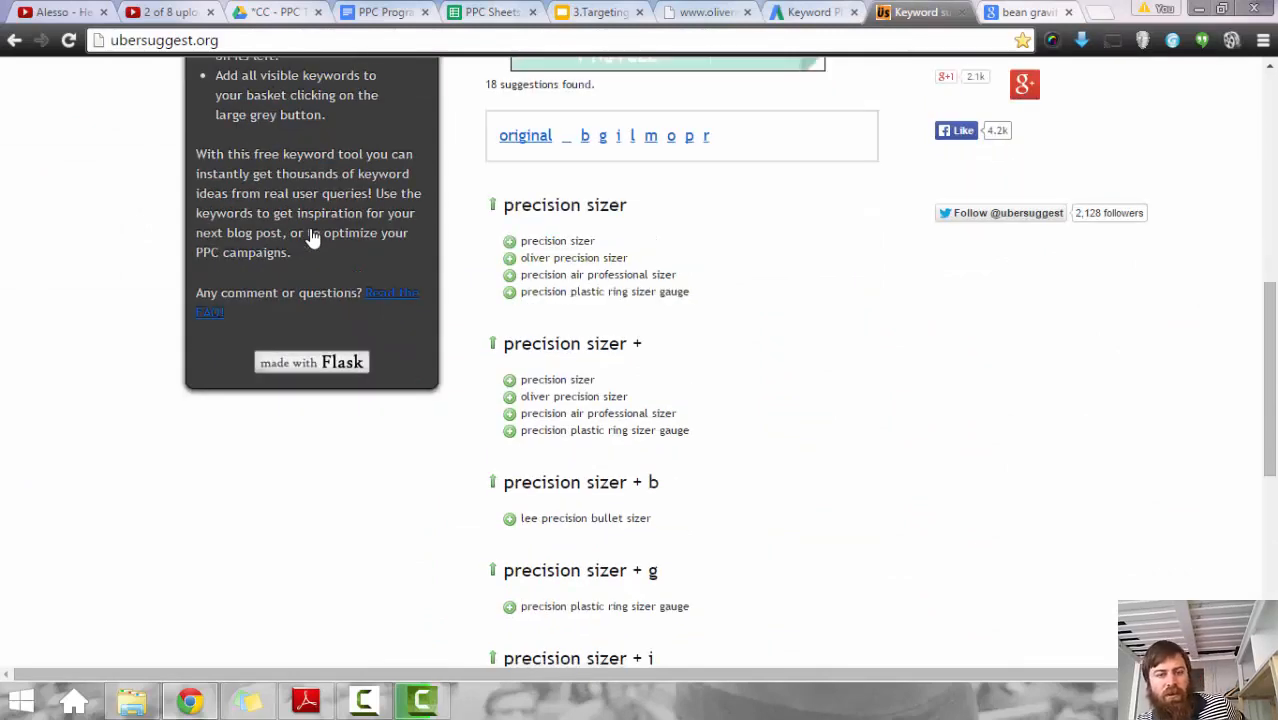
scroll(312, 237, down, 4)
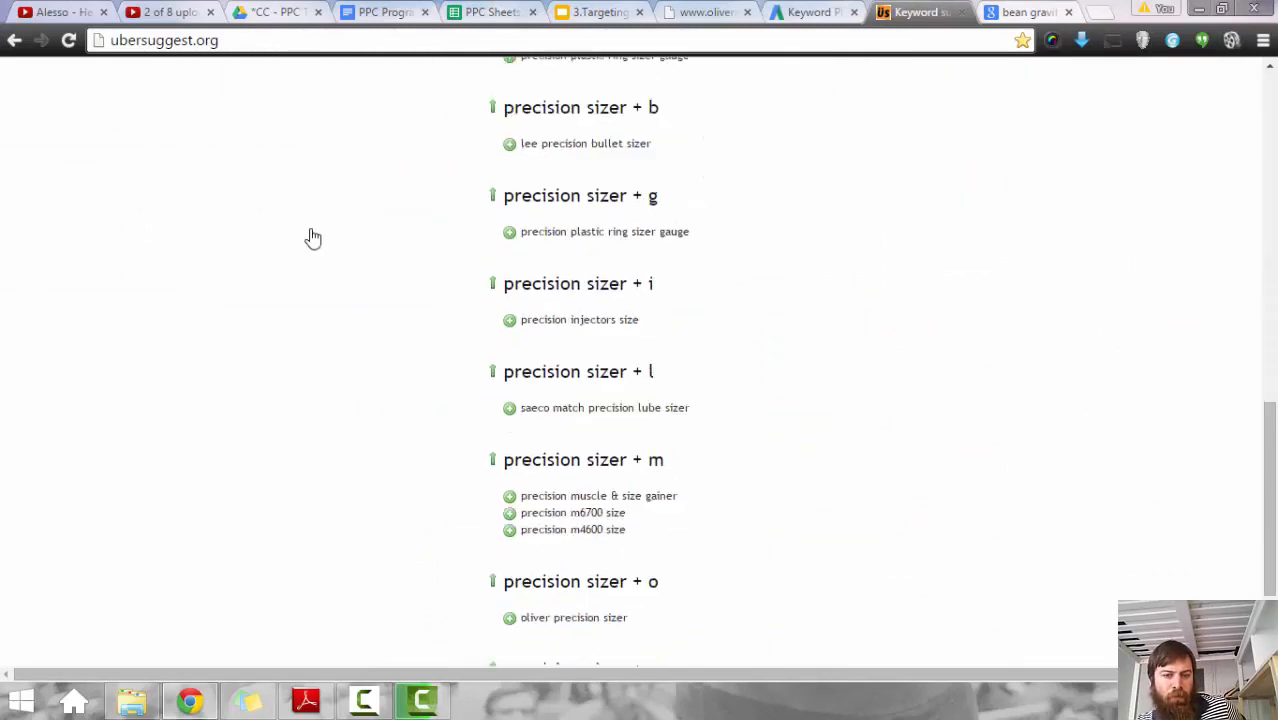
scroll(312, 237, down, 2)
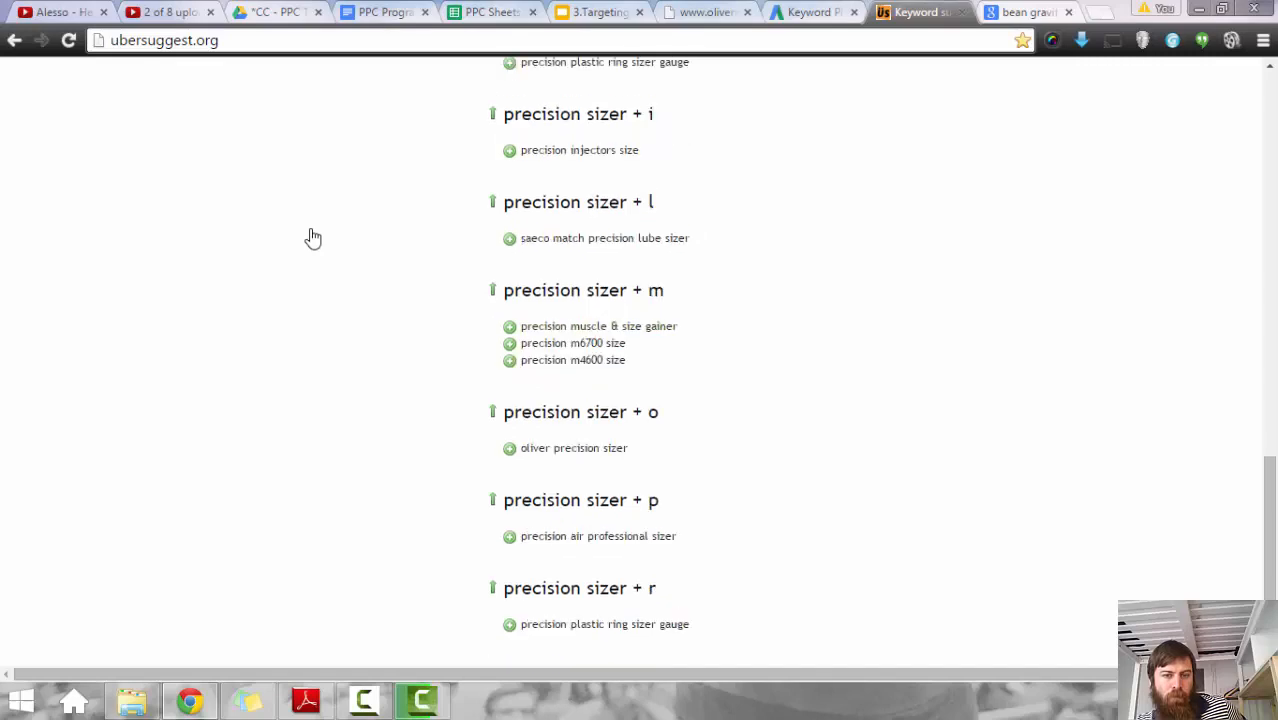
scroll(312, 237, up, 15)
Step: Return to Keyword Planner, get ideas for "agriculture manufacturing equipment", and review the related keywords
key(ctrl+shift+Tab)
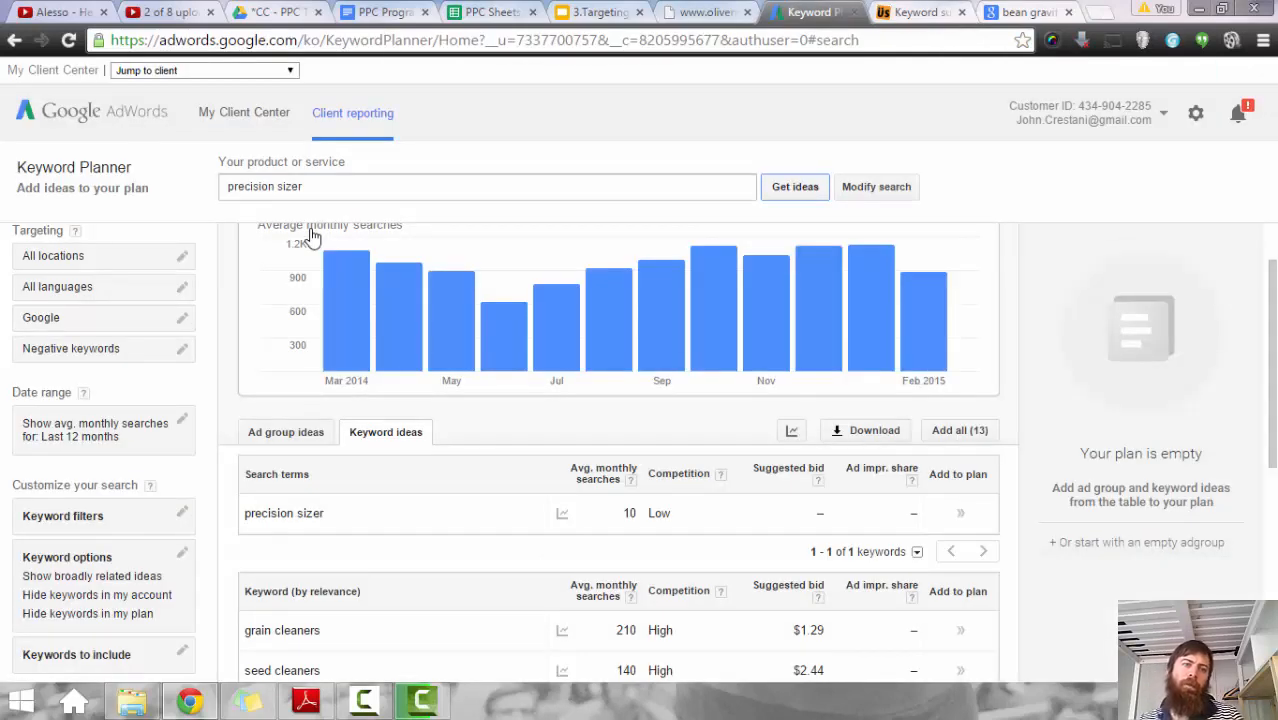
key(shift+Tab)
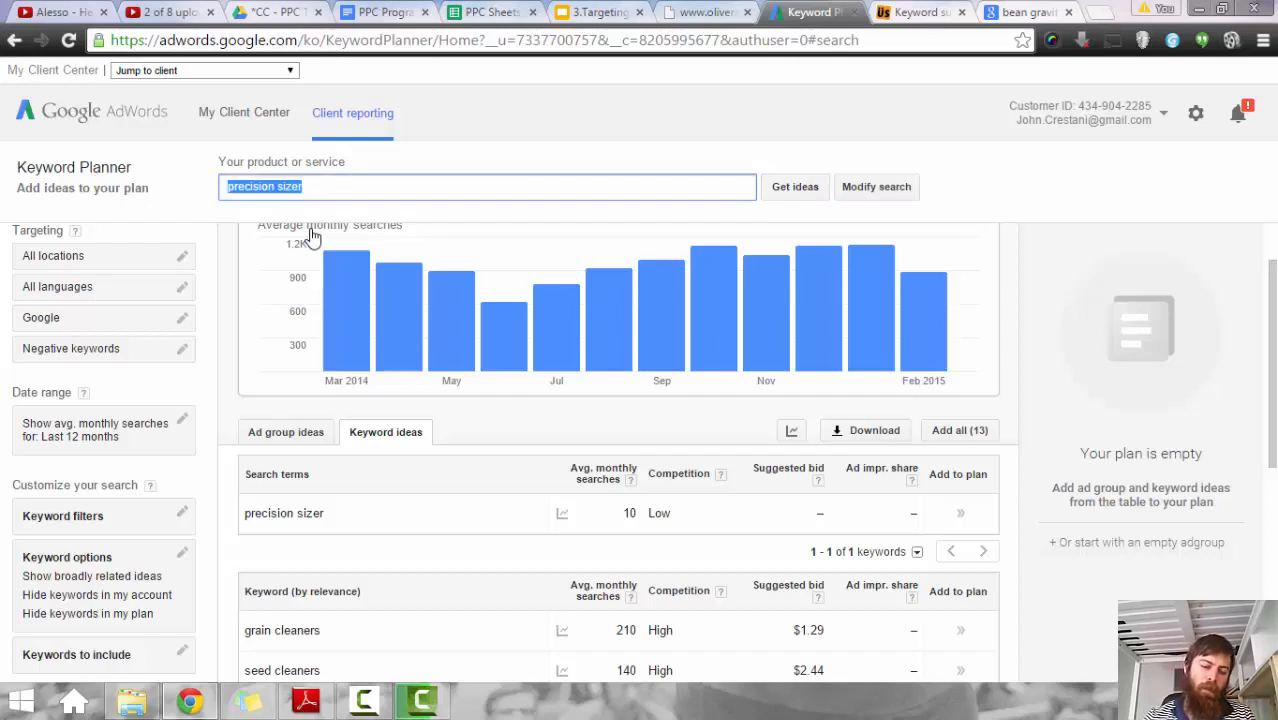
text(agric)
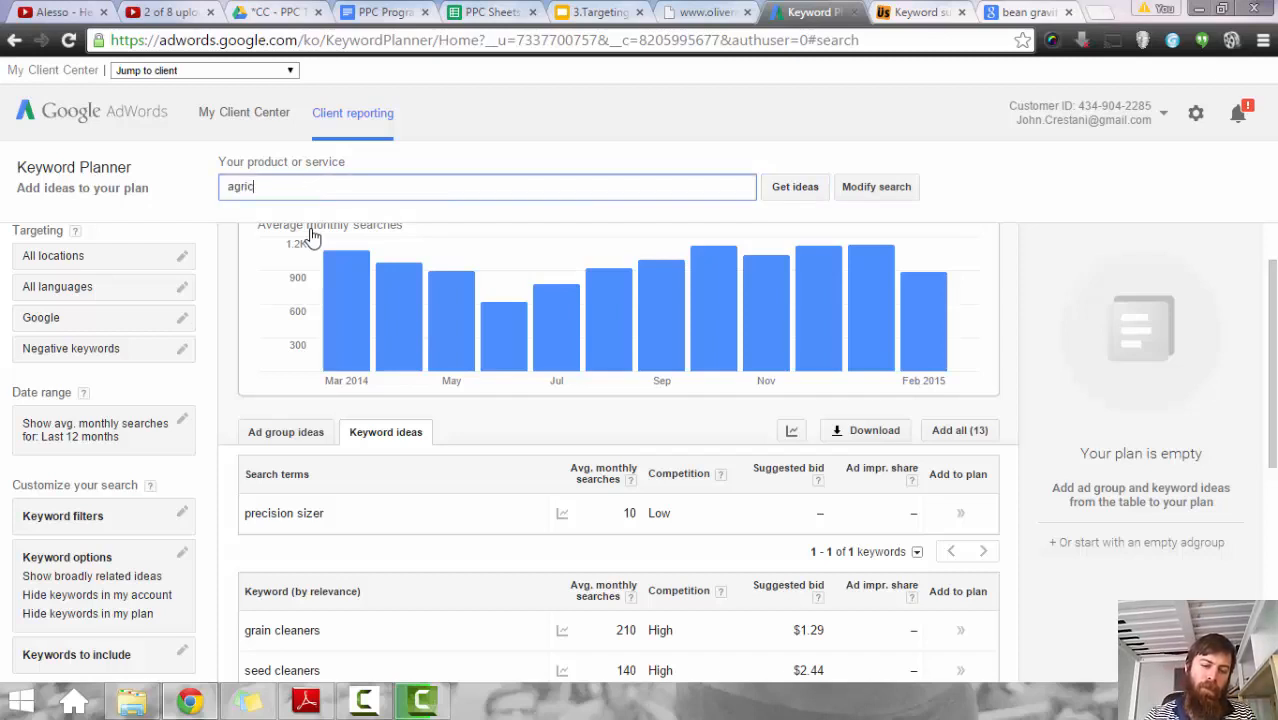
text(ulture ma)
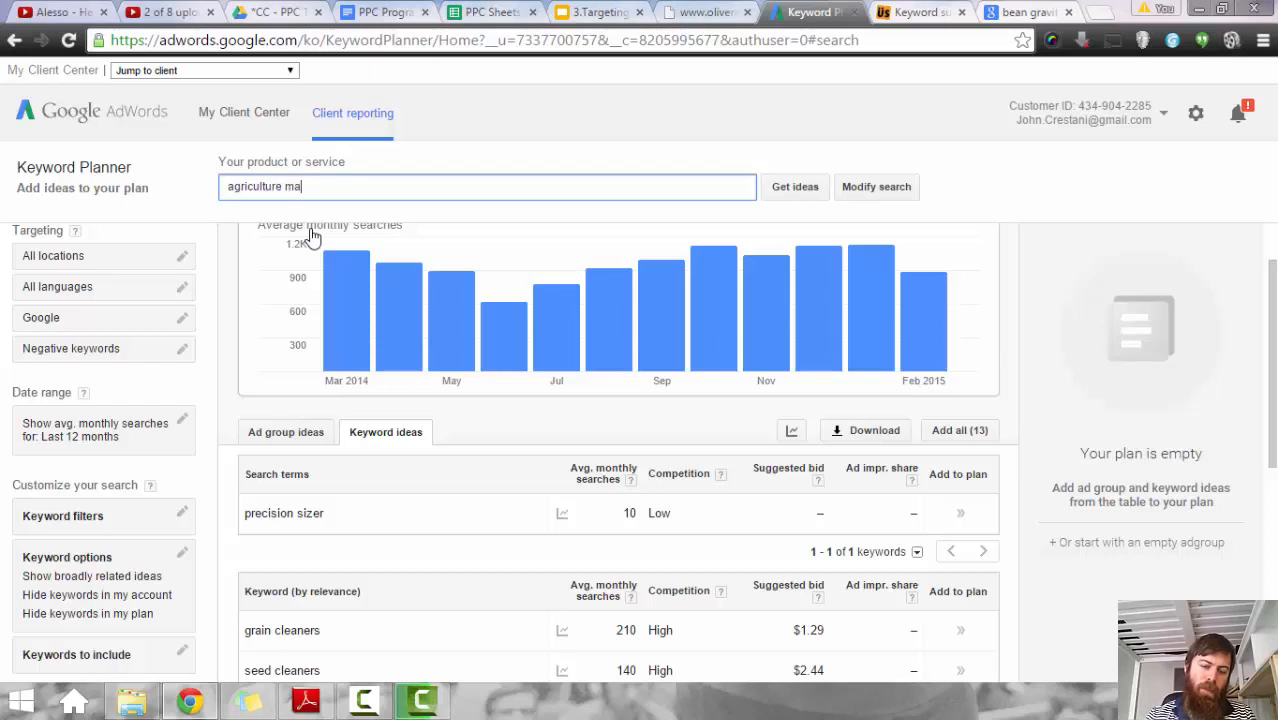
text(nufa)
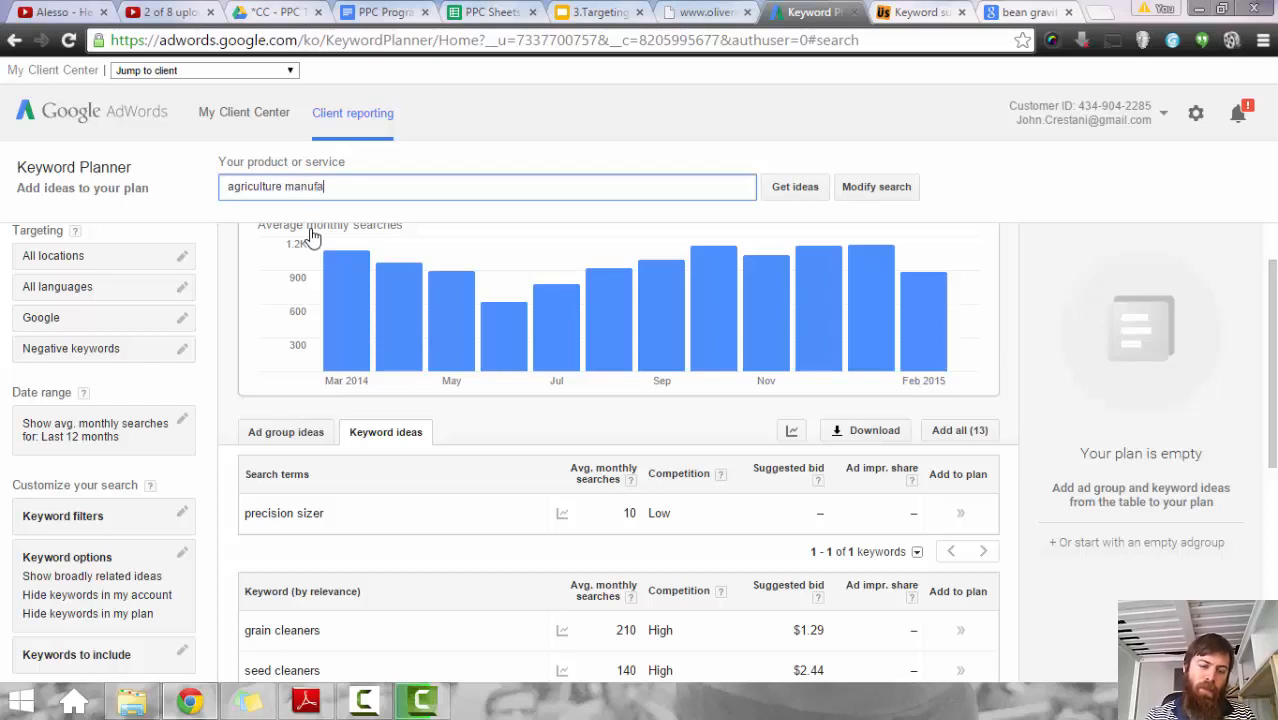
text(cturing )
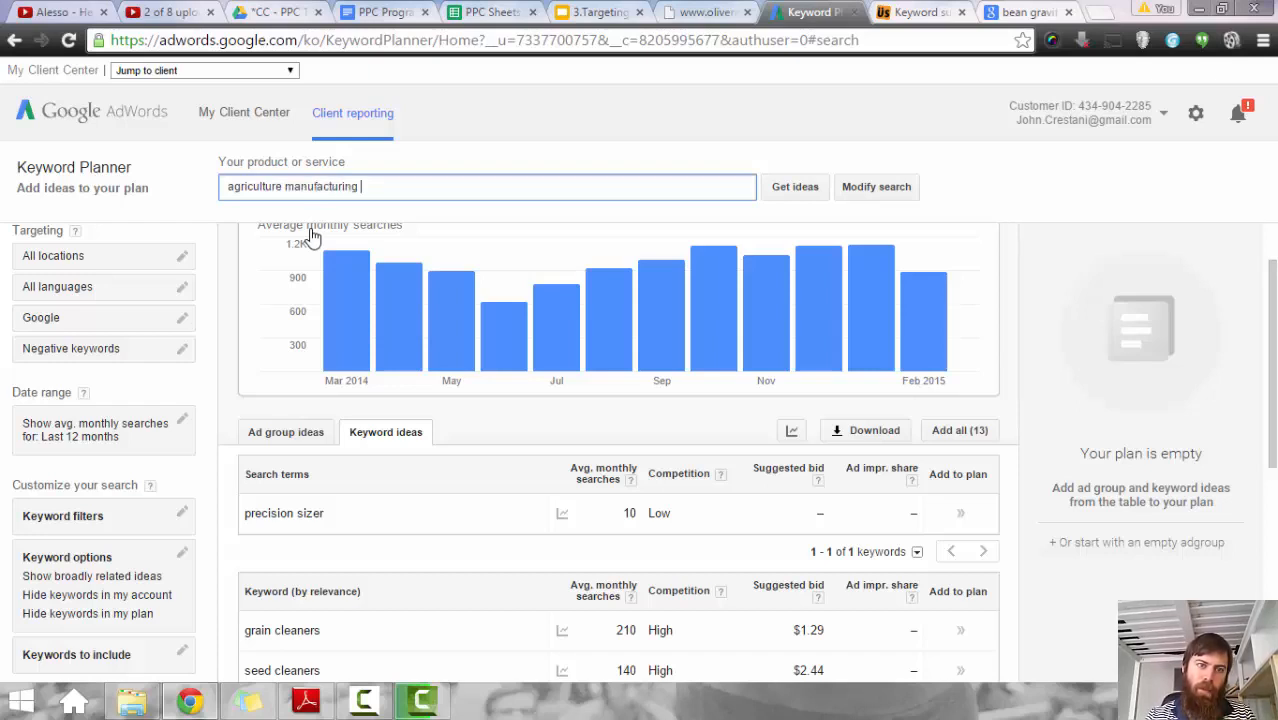
text(equip)
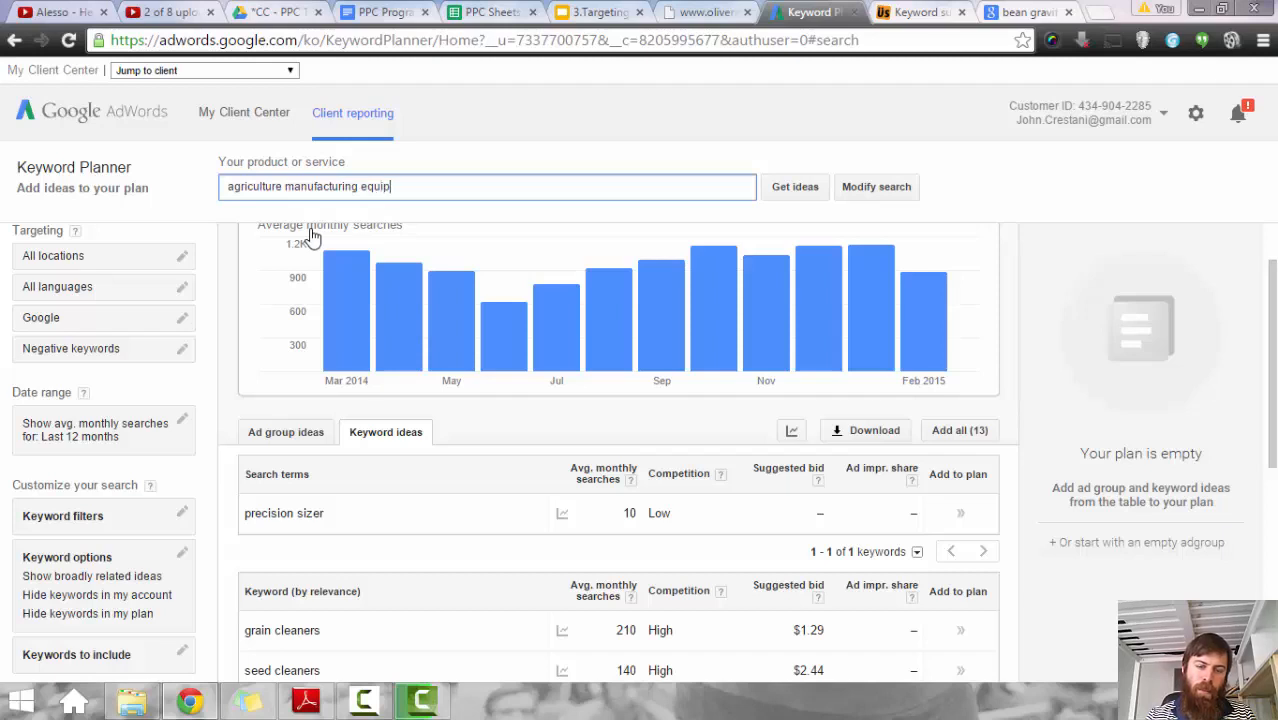
text(ment)
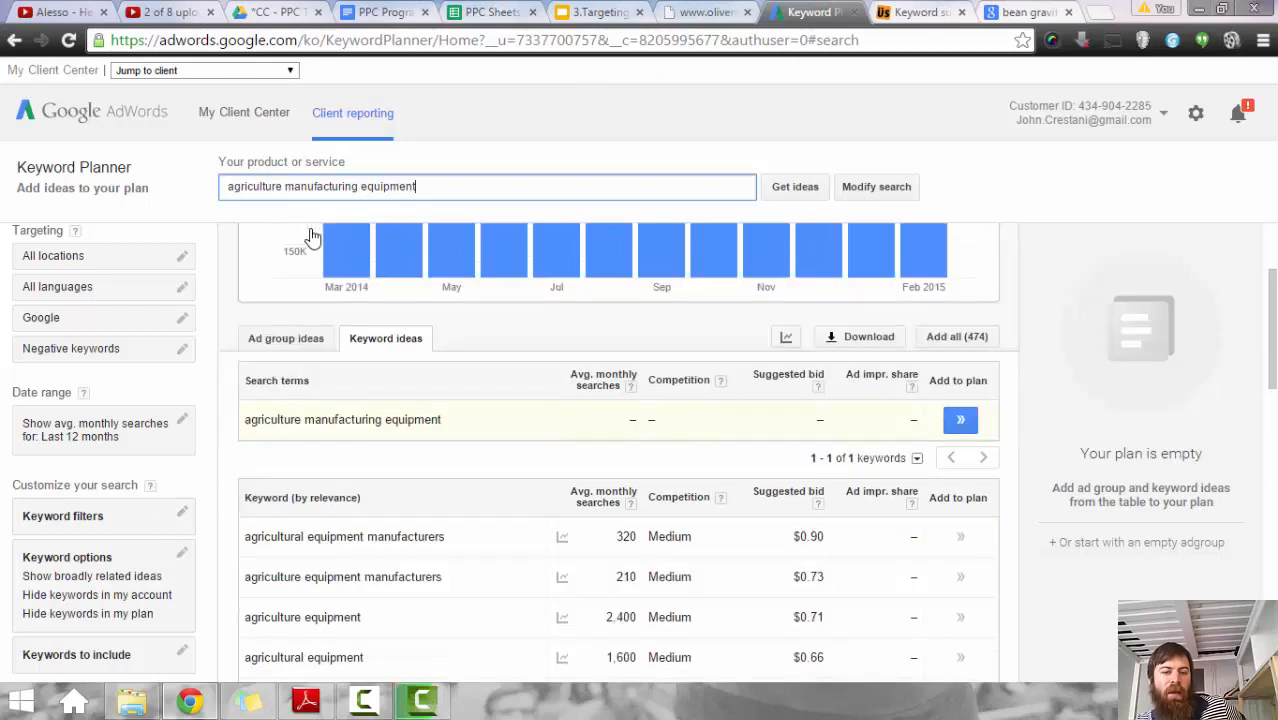
scroll(312, 236, down, 1)
Step: Search Google for the related keyword "agriculture equipment" in a new tab and open Wikipedia's list of agricultural machinery
drag(361, 524, 244, 524)
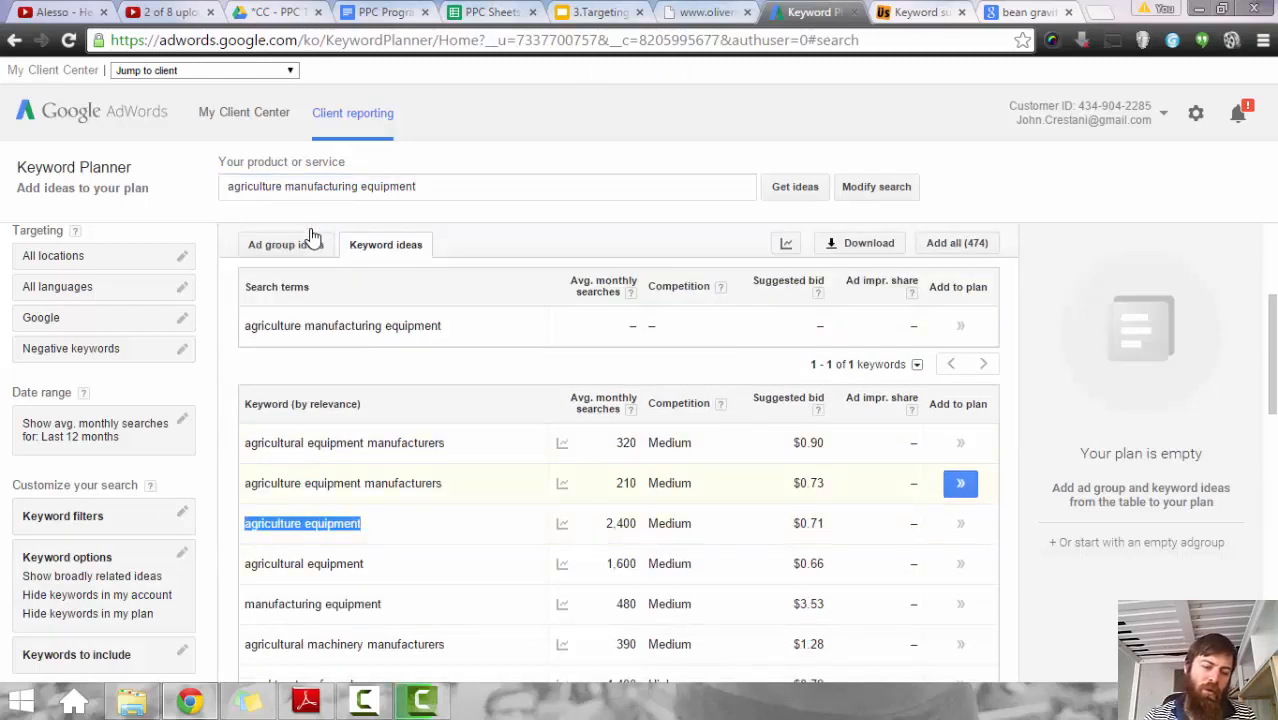
key(ctrl+c)
key(ctrl+t)
key(ctrl+v)
key(Return)
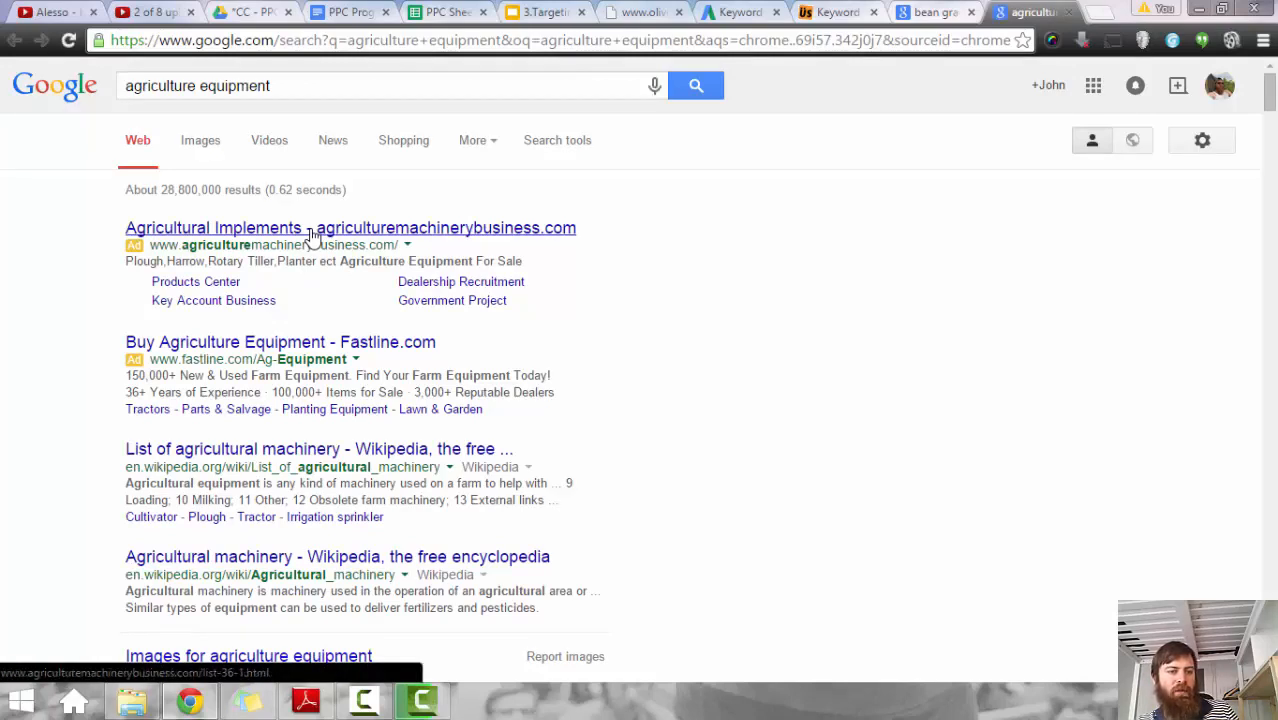
click(312, 229)
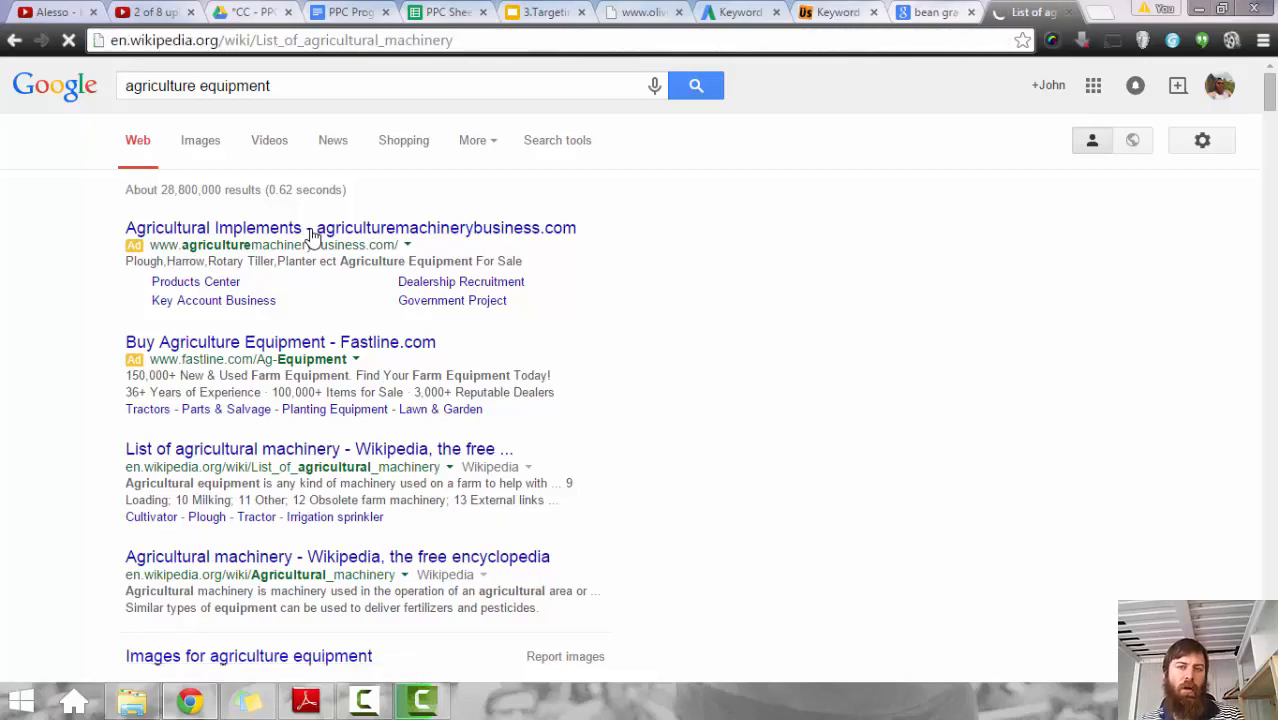
Step: Switch back to PPC Sheets and review the OM - Brand and OM - Generic keywords on the OM Brand sheet
key(ctrl+shift+Tab)
key(ctrl+shift+Tab)
key(ctrl+shift+Tab)
key(ctrl+shift+Tab)
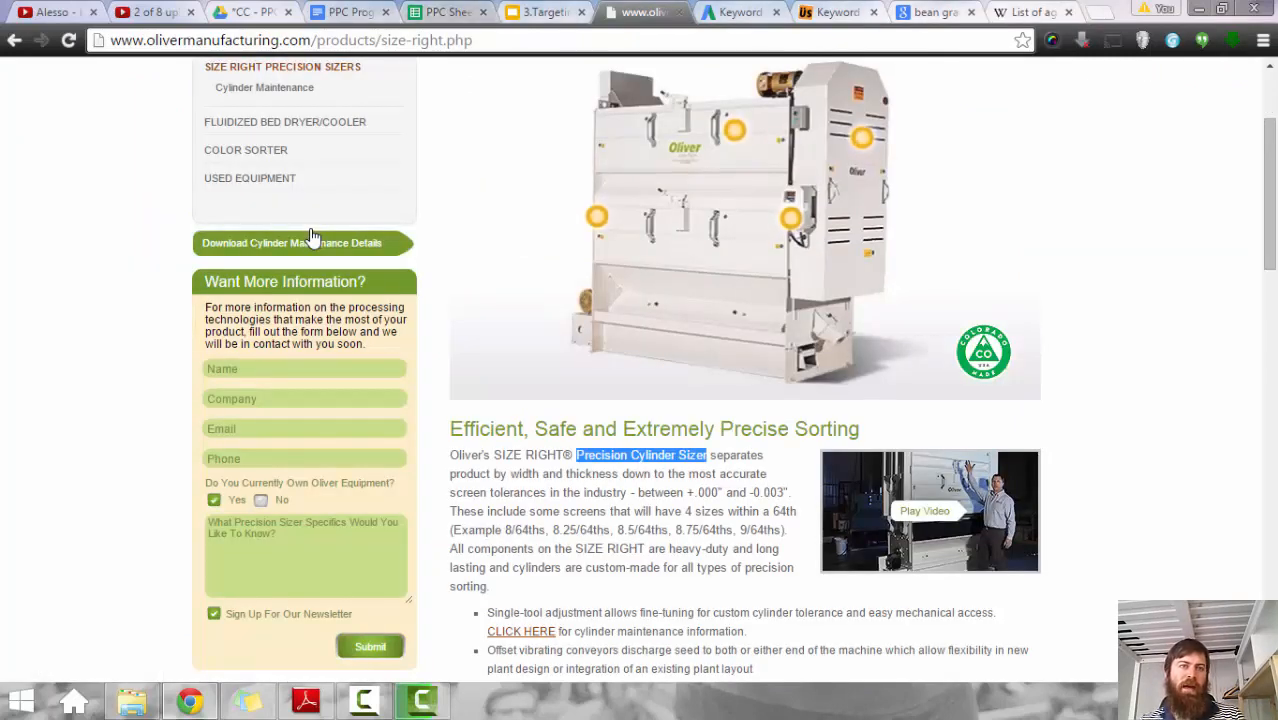
key(ctrl+shift+Tab)
key(ctrl+shift+Tab)
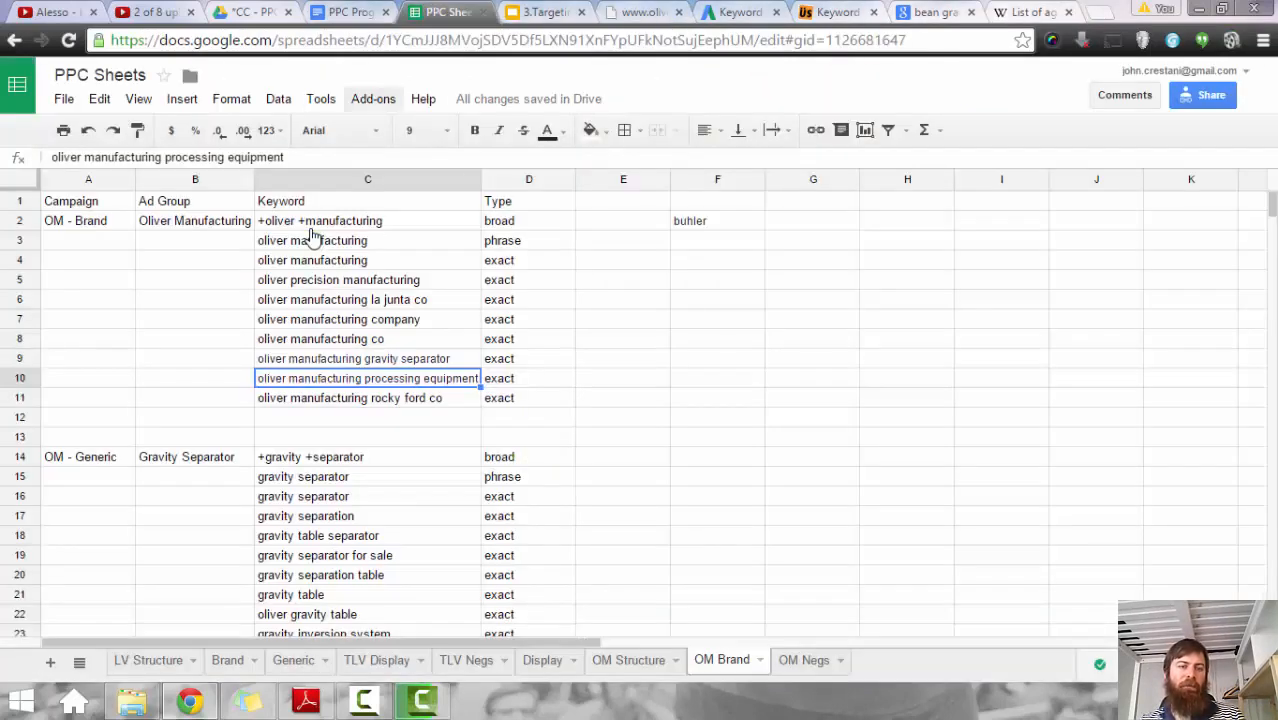
scroll(312, 236, down, 2)
scroll(312, 236, up, 3)
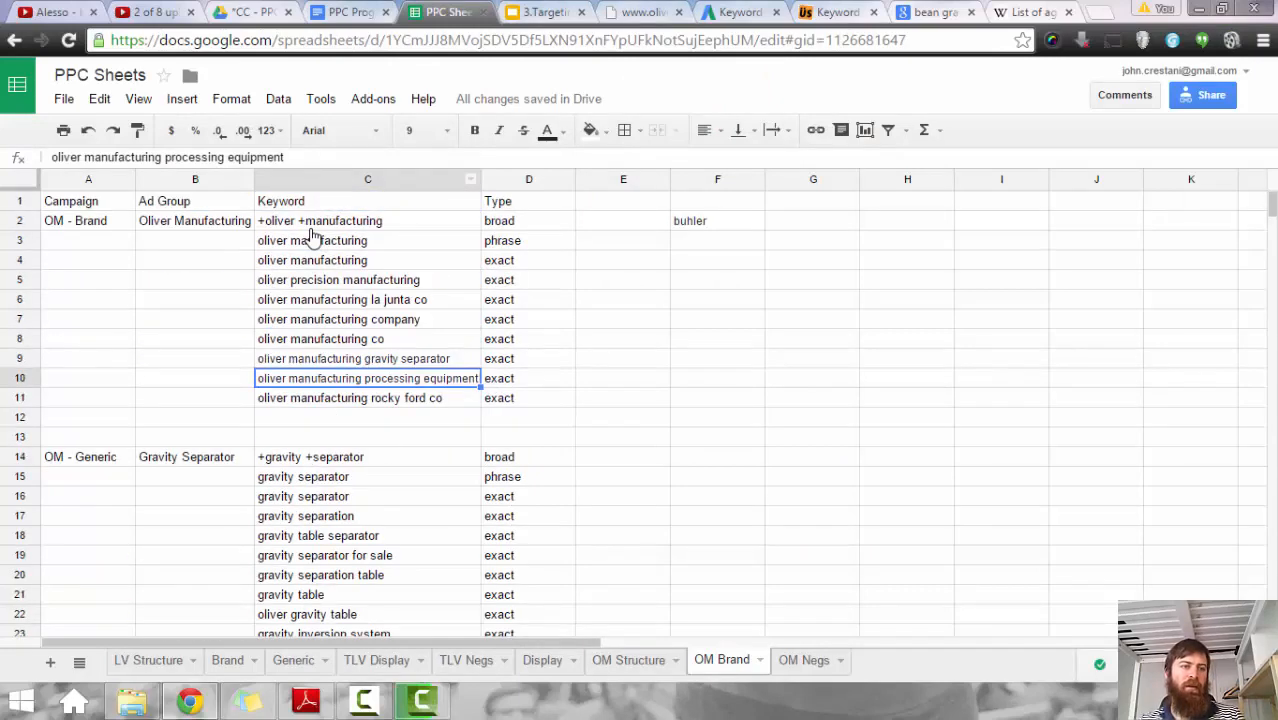
drag(88, 221, 368, 615)
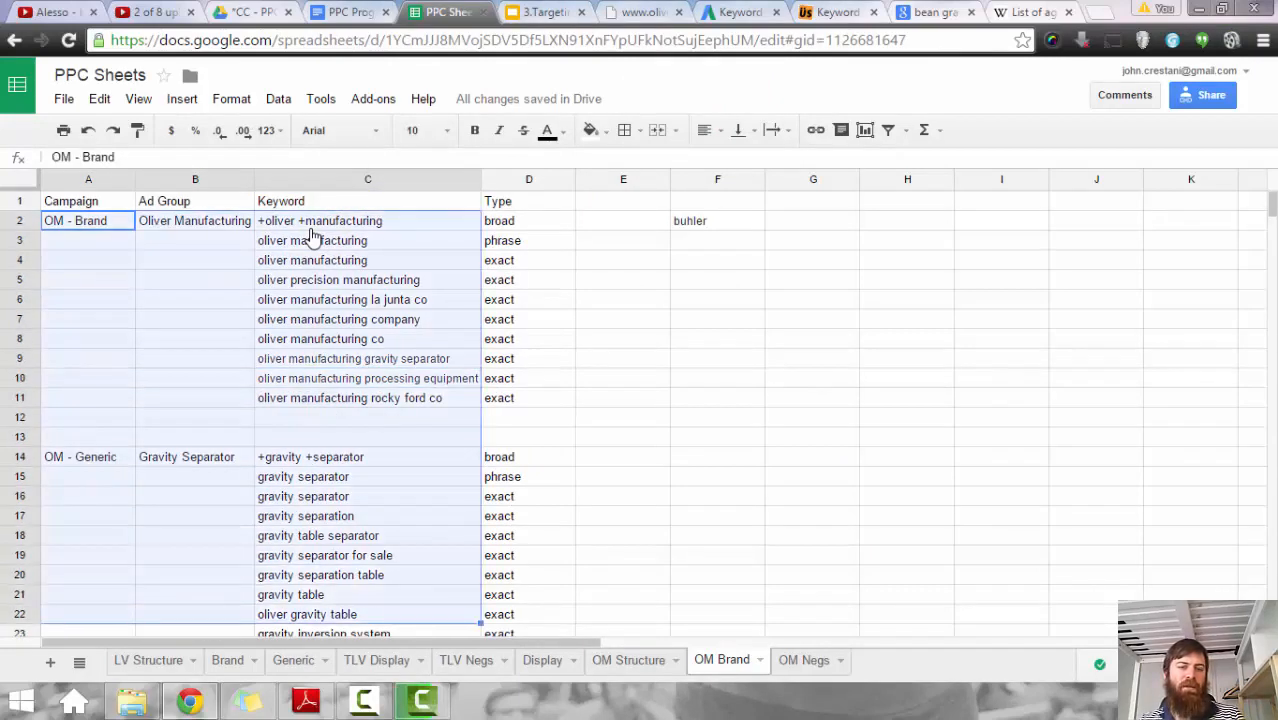
scroll(313, 237, down, 3)
Step: Copy the product names Color Sorters, Destoners and Fluidized Bed Dryers from cells B30 to B32
click(195, 437)
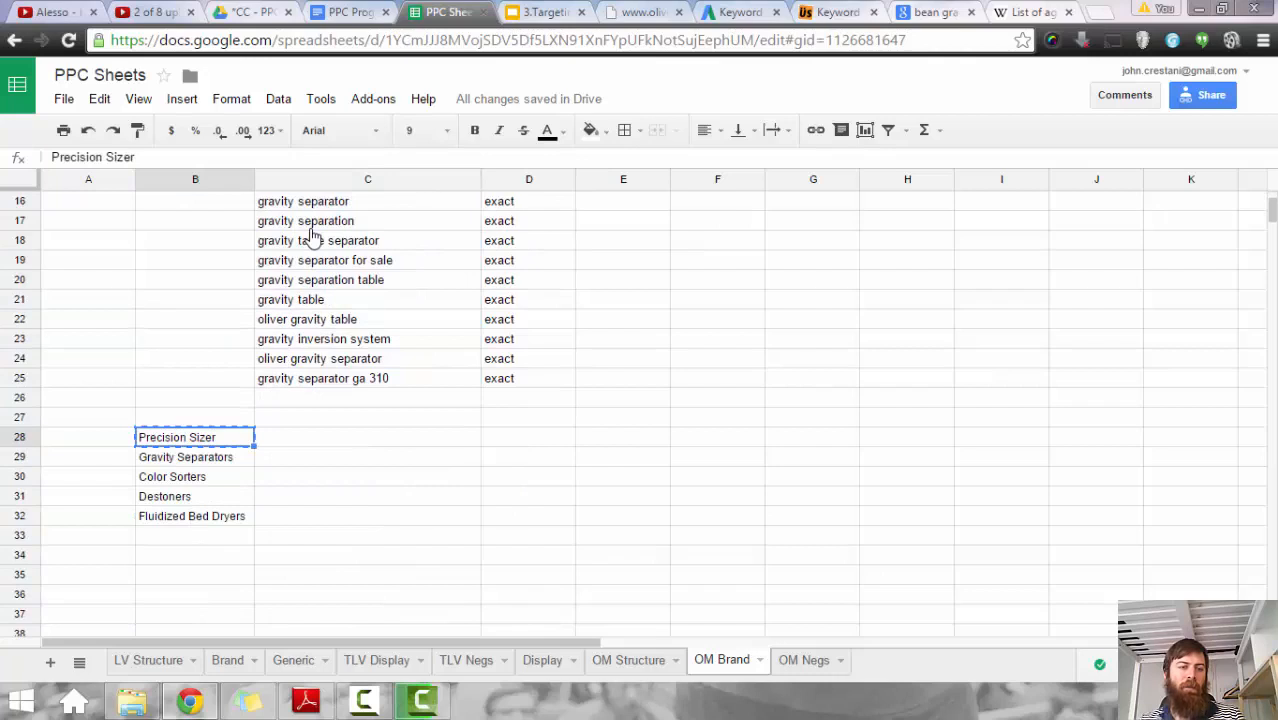
click(195, 516)
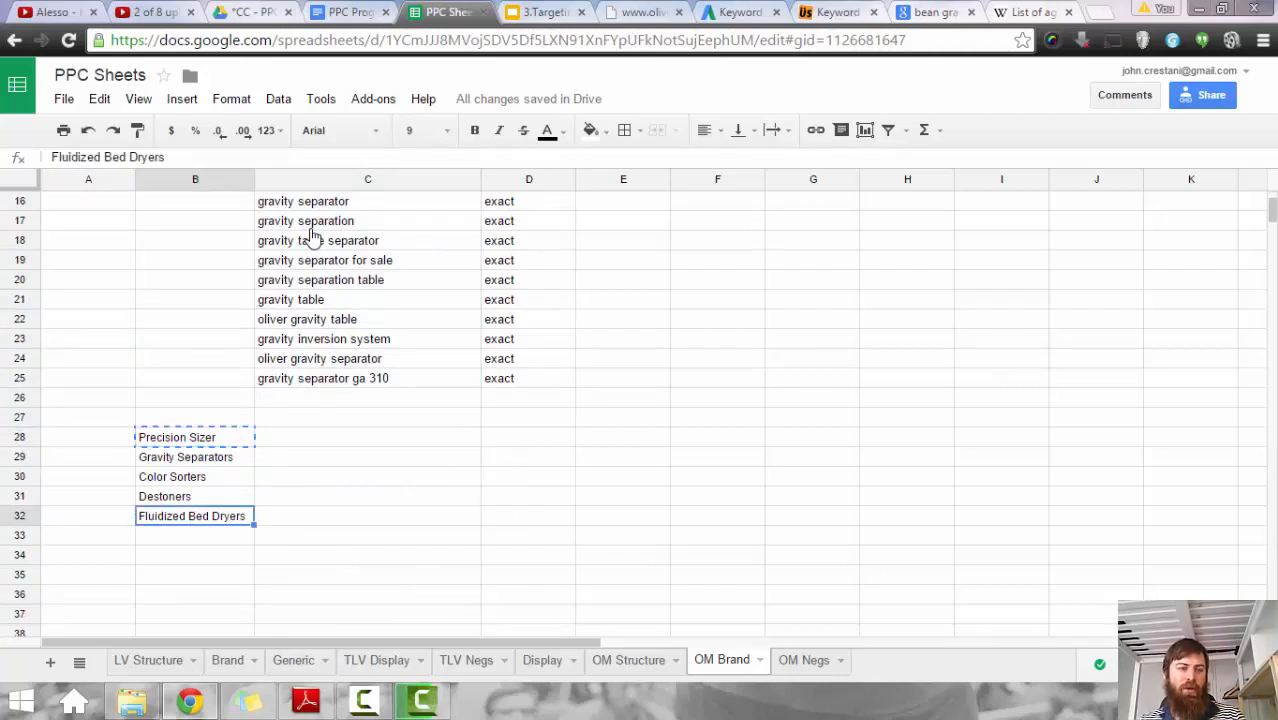
drag(195, 476, 195, 516)
key(ctrl+c)
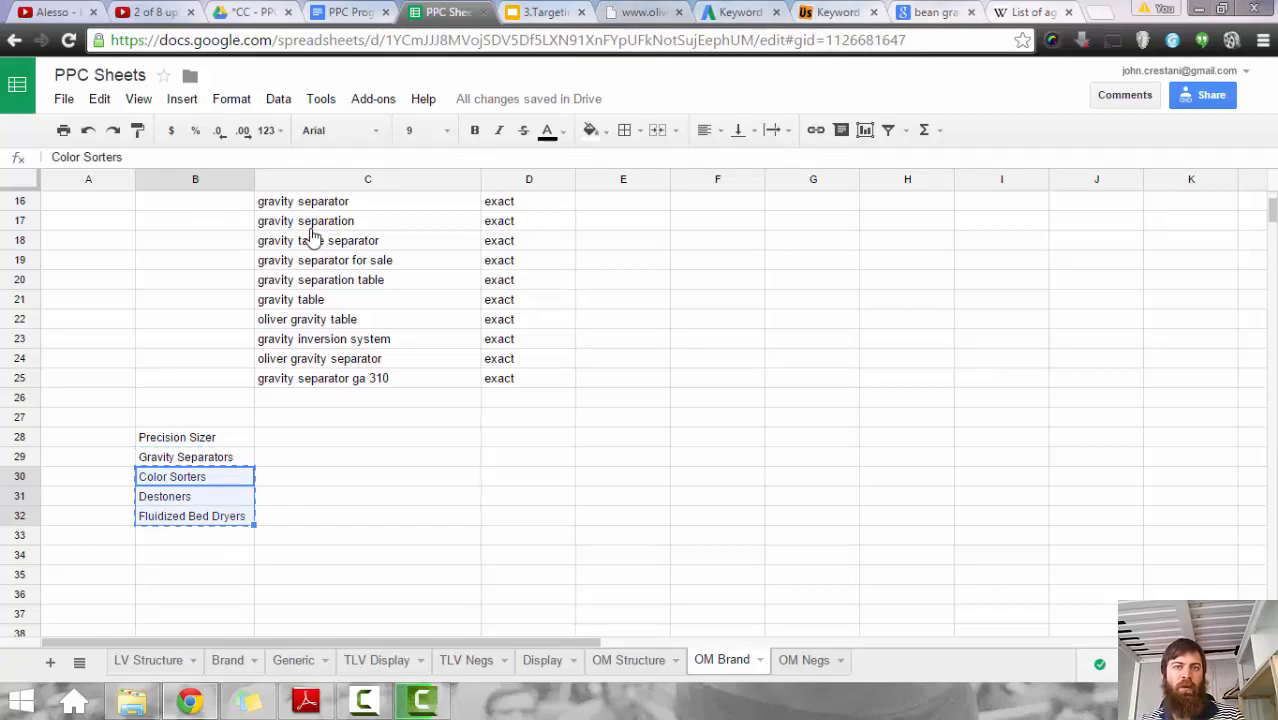
Step: In Keyword Planner, replace the search terms with Color Sorters, Destoners and Fluidized Bed Dryers and get ideas for them
click(740, 12)
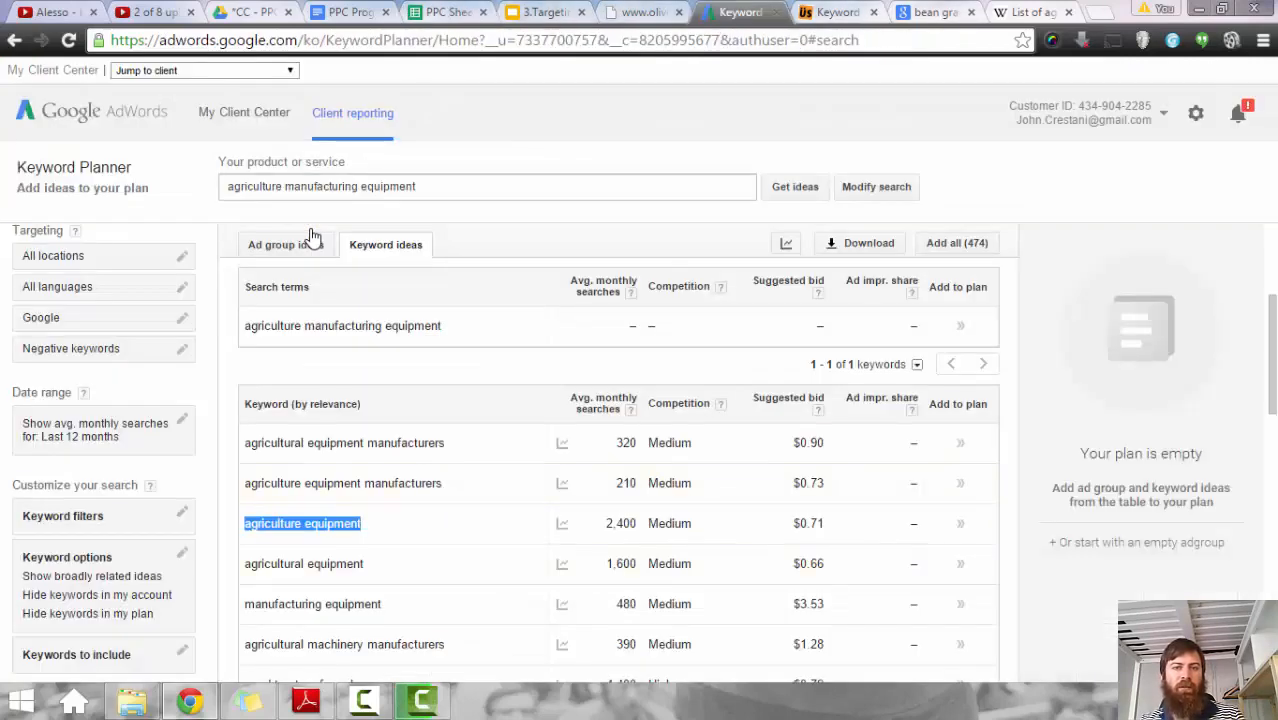
click(876, 186)
key(ctrl+a)
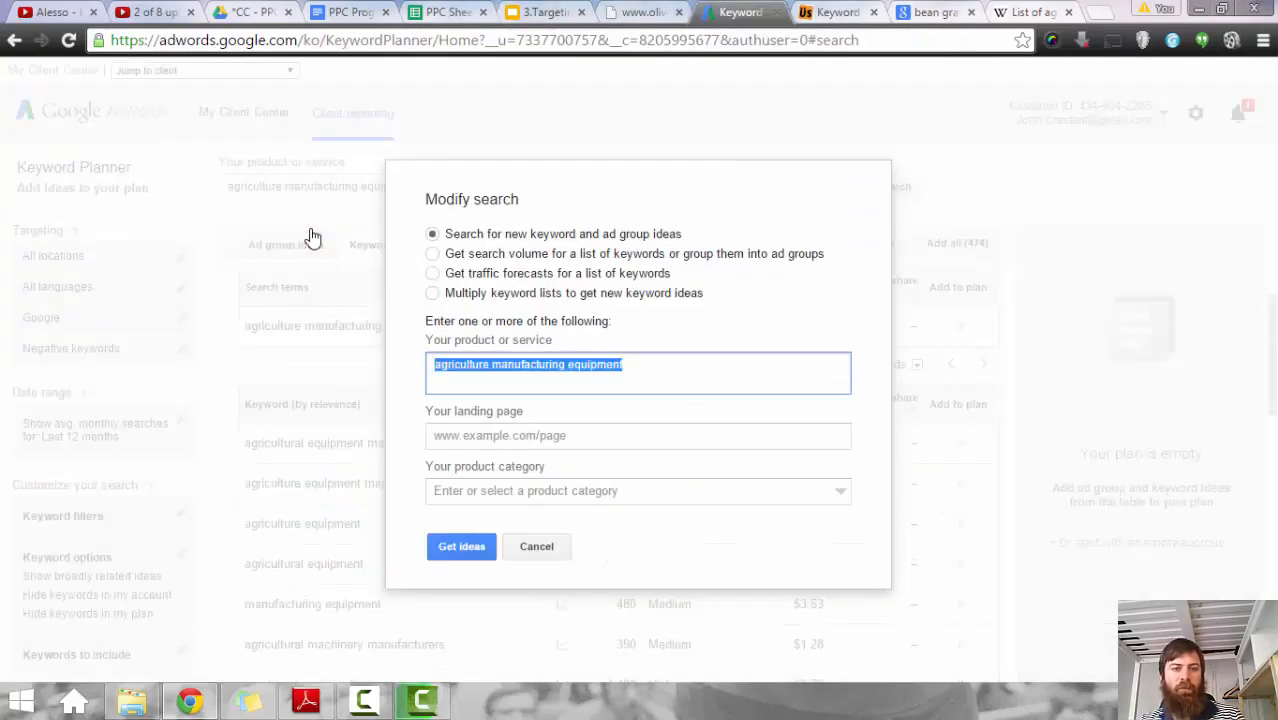
key(ctrl+v)
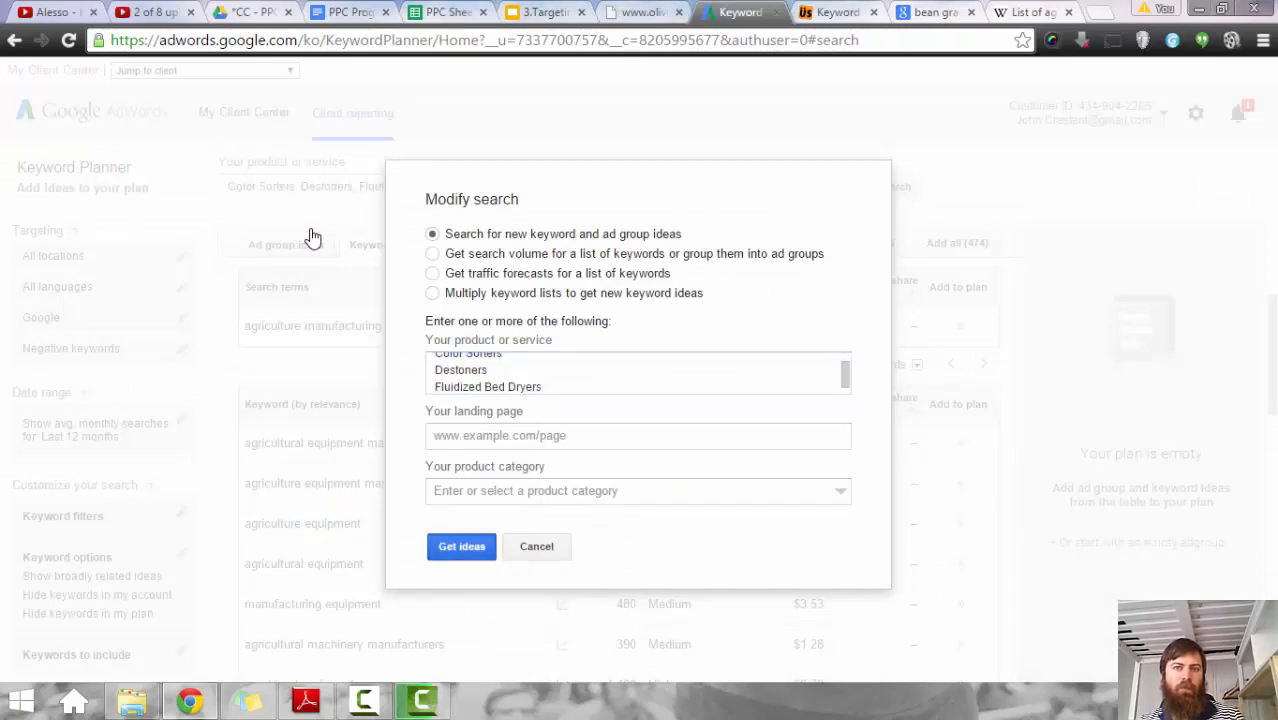
click(461, 546)
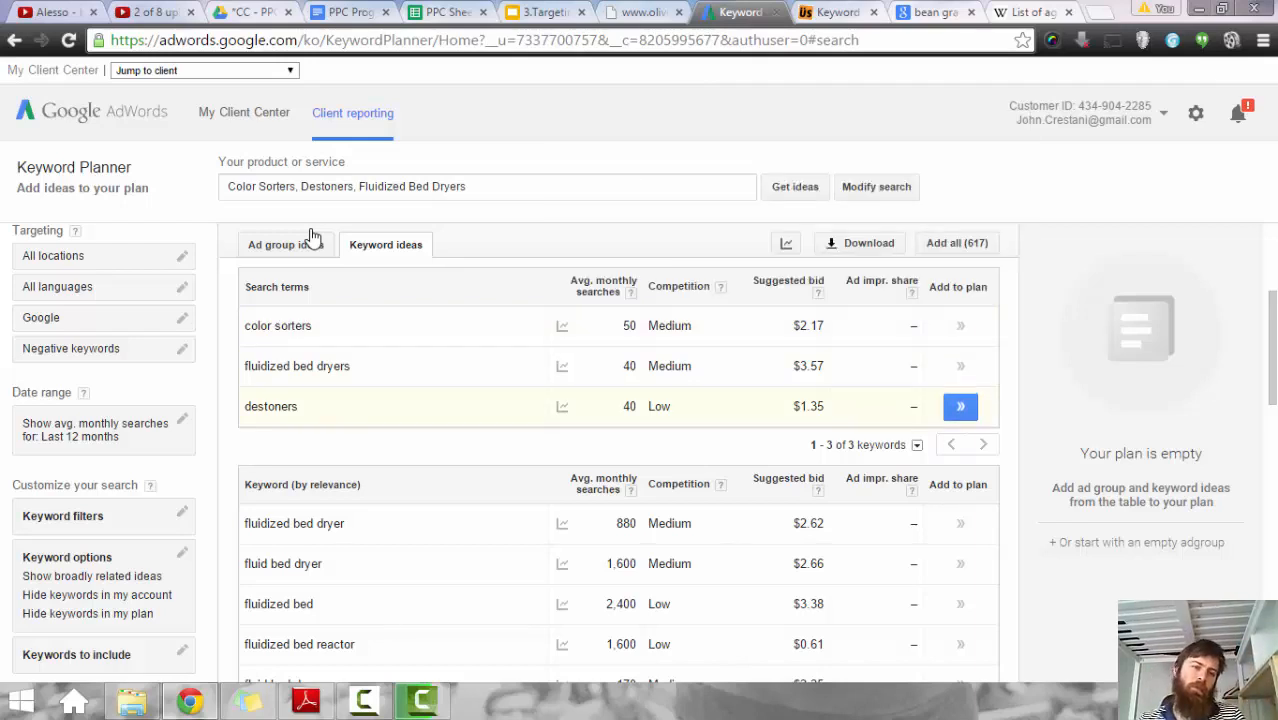
Step: Review the monthly searches for destoners, color sorters and fluidized bed dryers and the related keyword ideas
drag(298, 407, 244, 407)
click(270, 407)
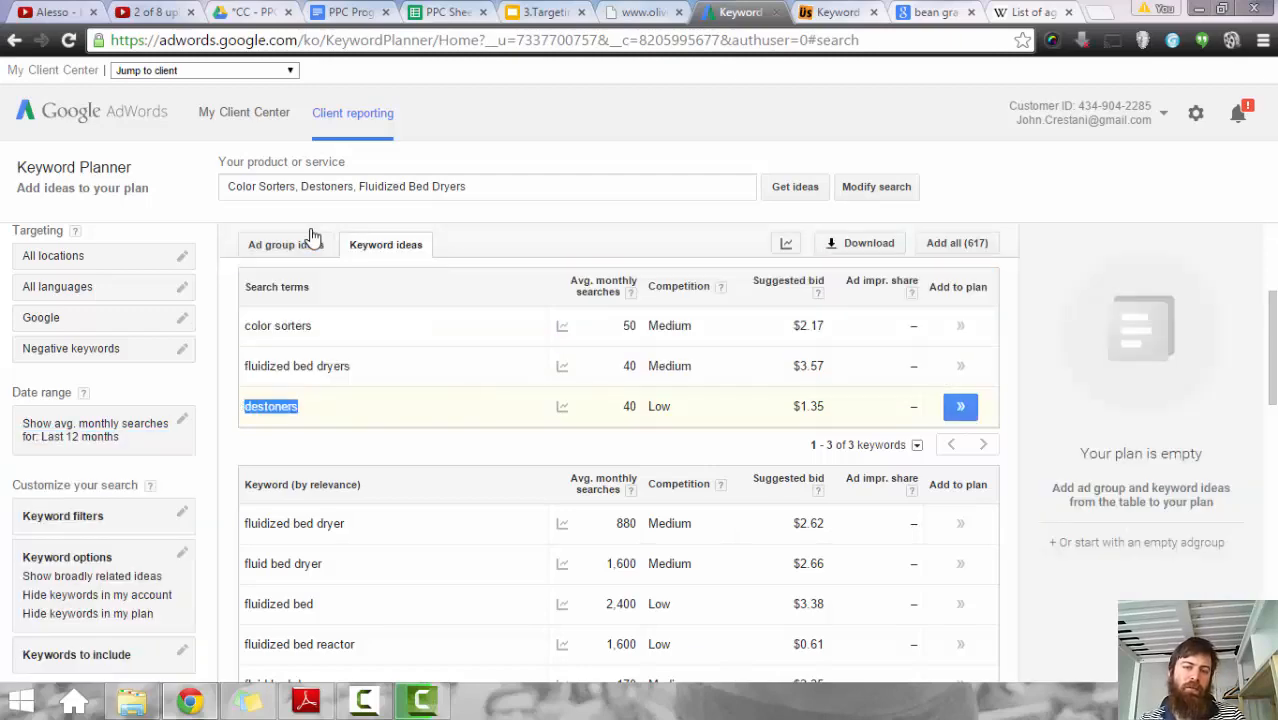
scroll(313, 235, down, 5)
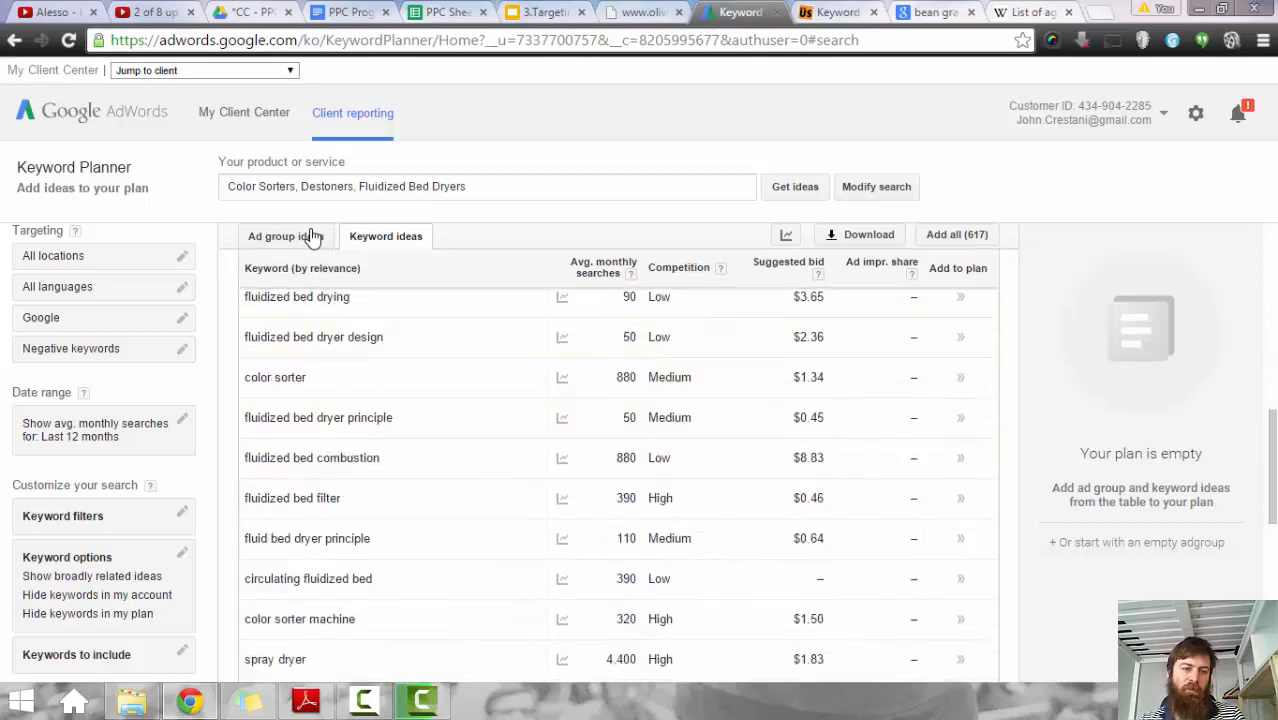
scroll(313, 235, up, 5)
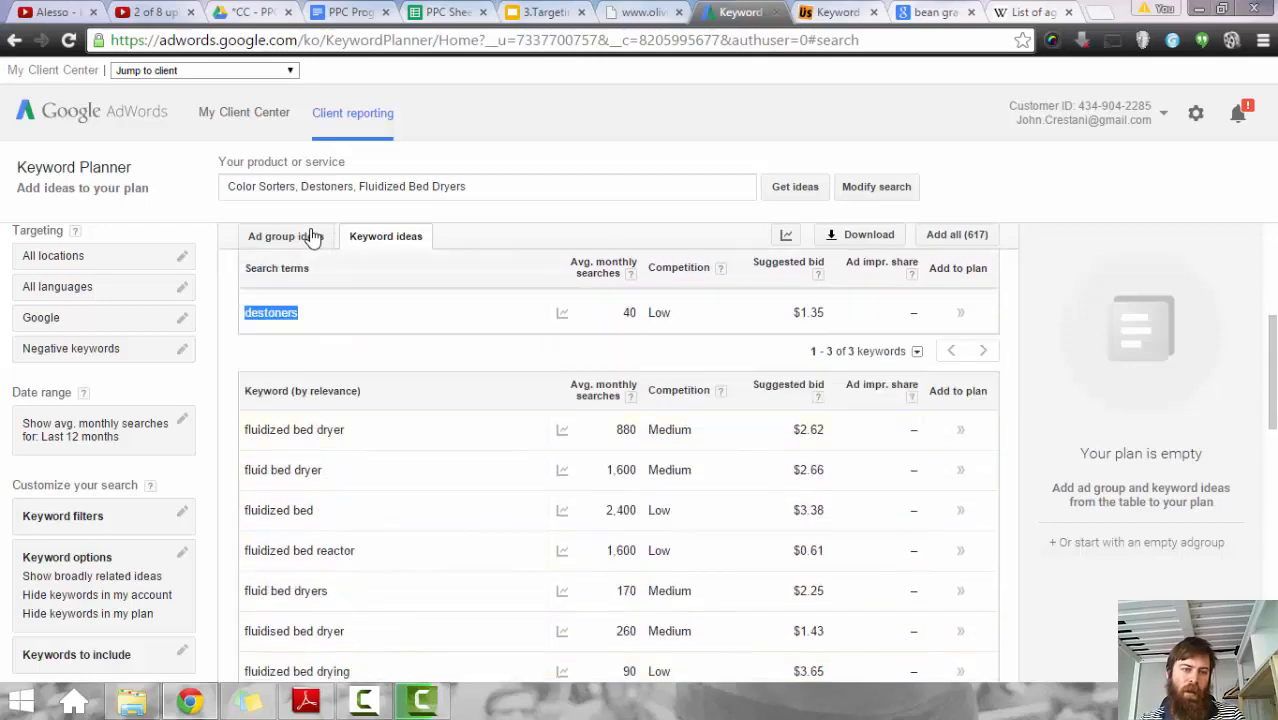
scroll(313, 235, up, 1)
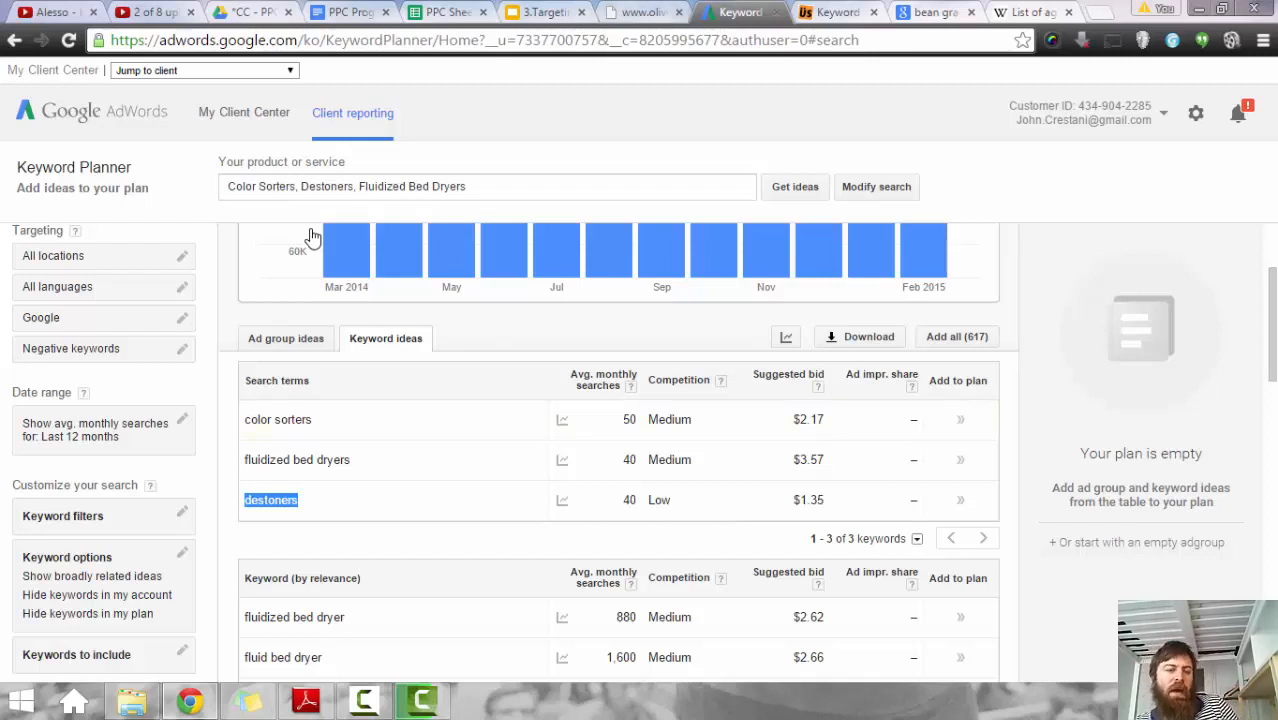
drag(257, 420, 313, 420)
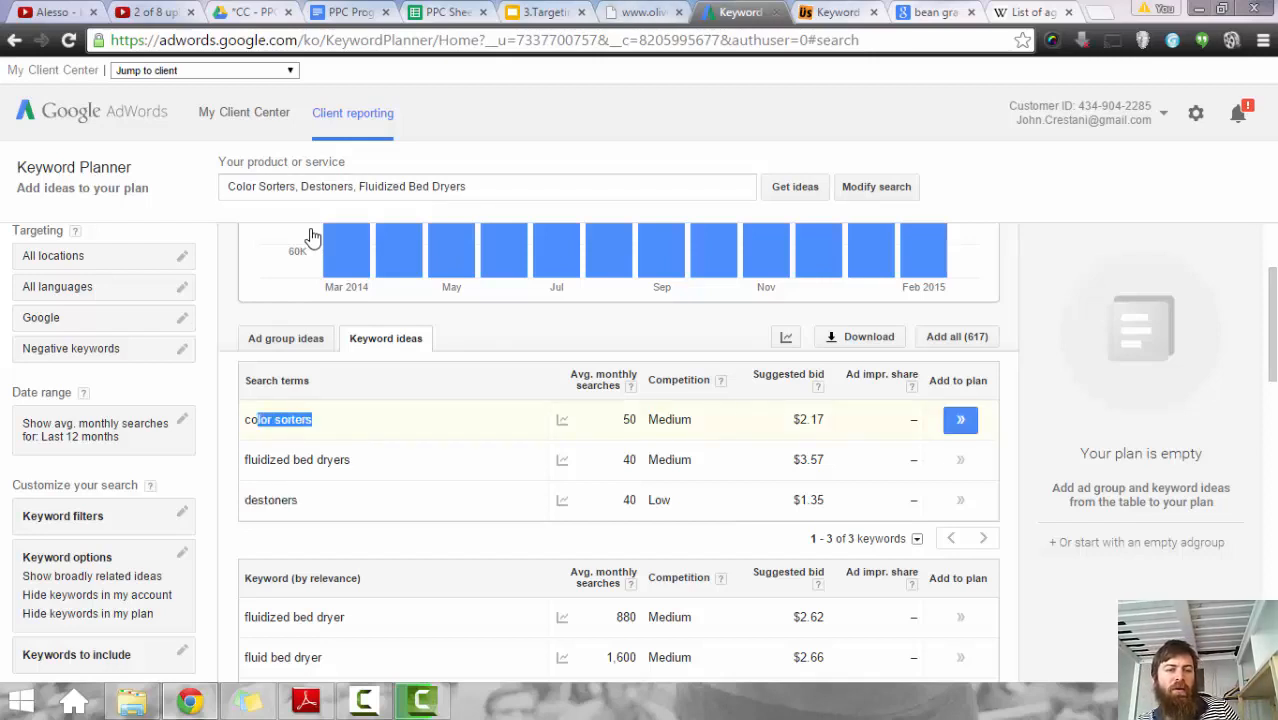
drag(350, 460, 250, 460)
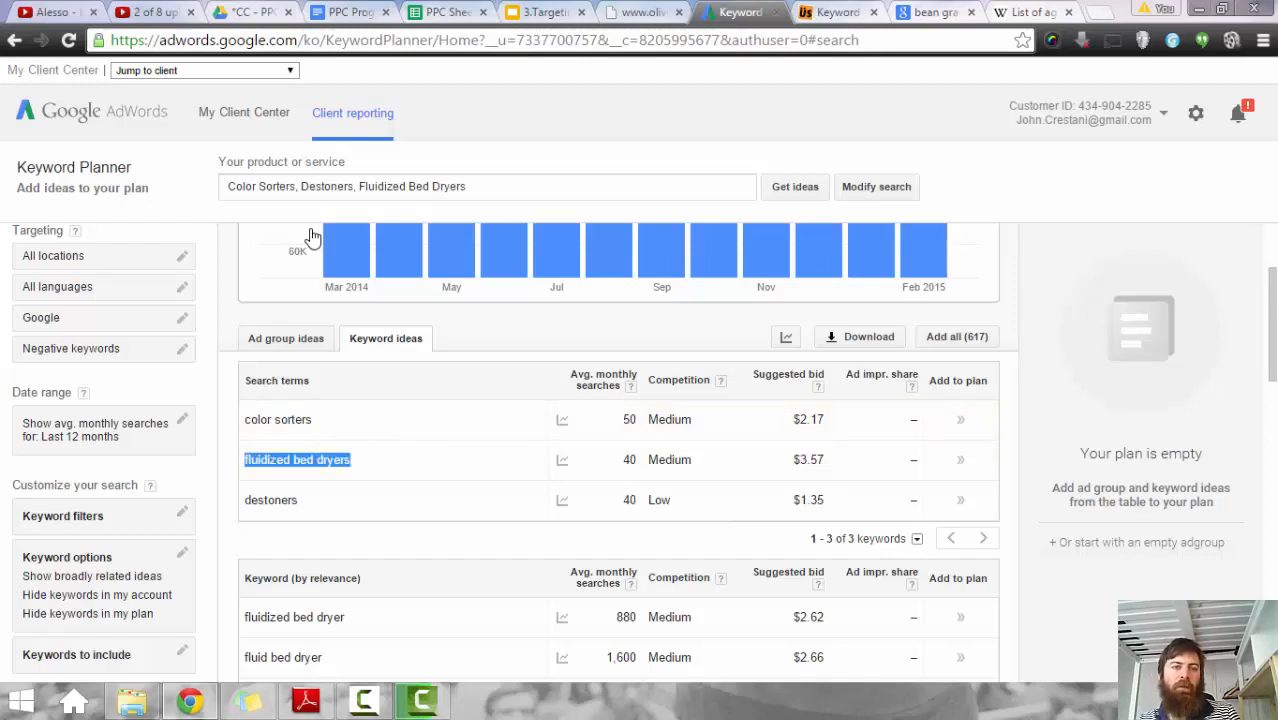
Step: Reduce the Keyword Planner search to Fluidized Bed Dryers only and get keyword ideas for it
drag(358, 187, 226, 187)
key(BackSpace)
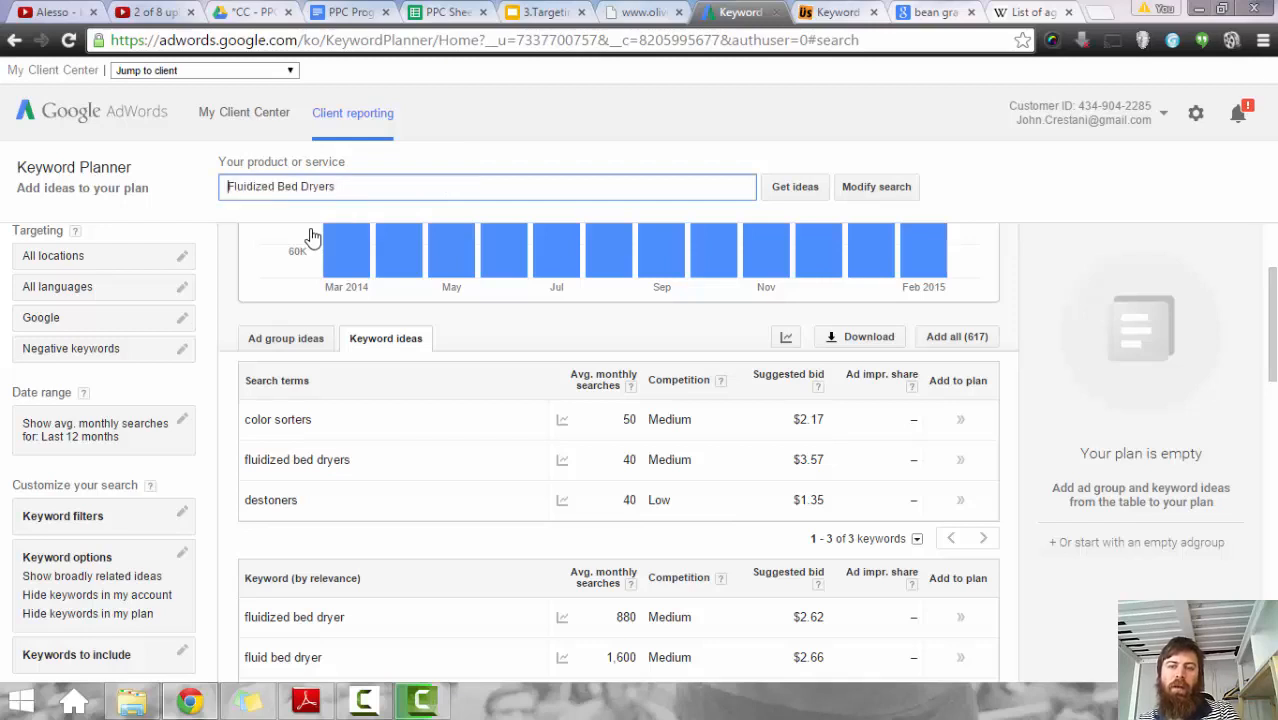
click(876, 187)
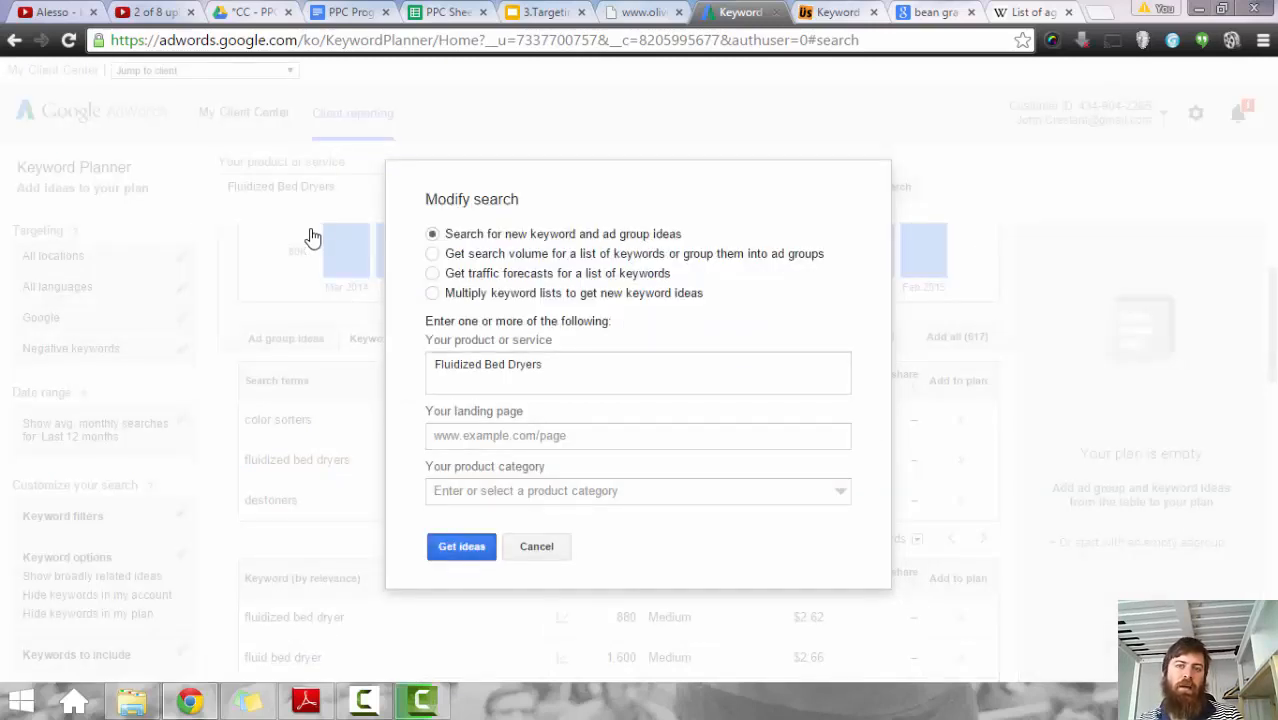
click(461, 547)
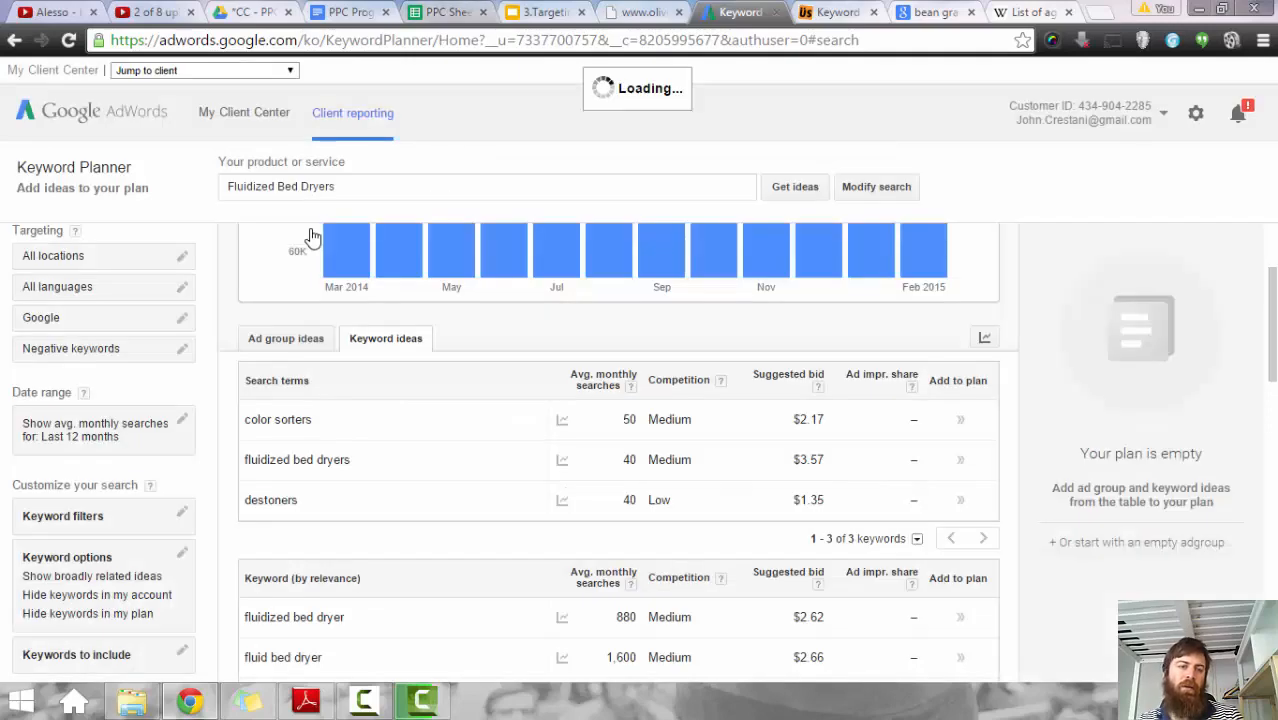
Step: Switch back to PPC Sheets and delete the buhler note from cell F2 of the OM Brand sheet
key(ctrl+5)
scroll(312, 234, up, 4)
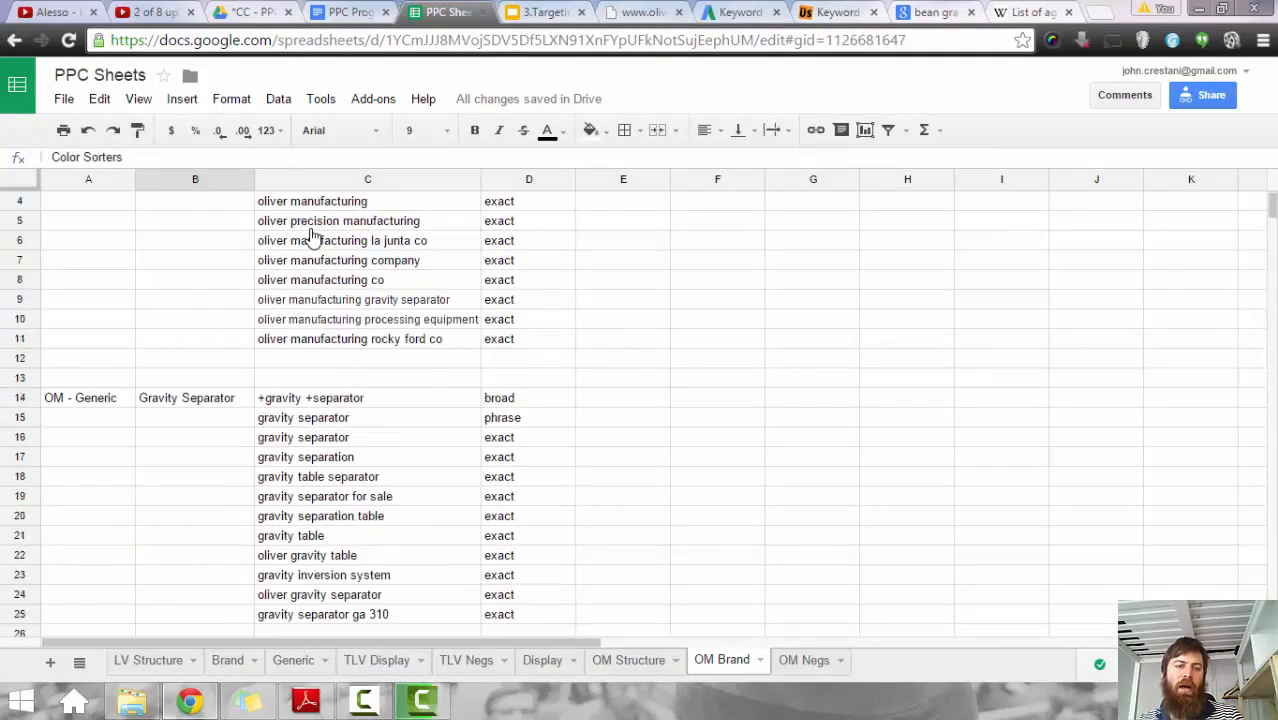
scroll(312, 234, up, 1)
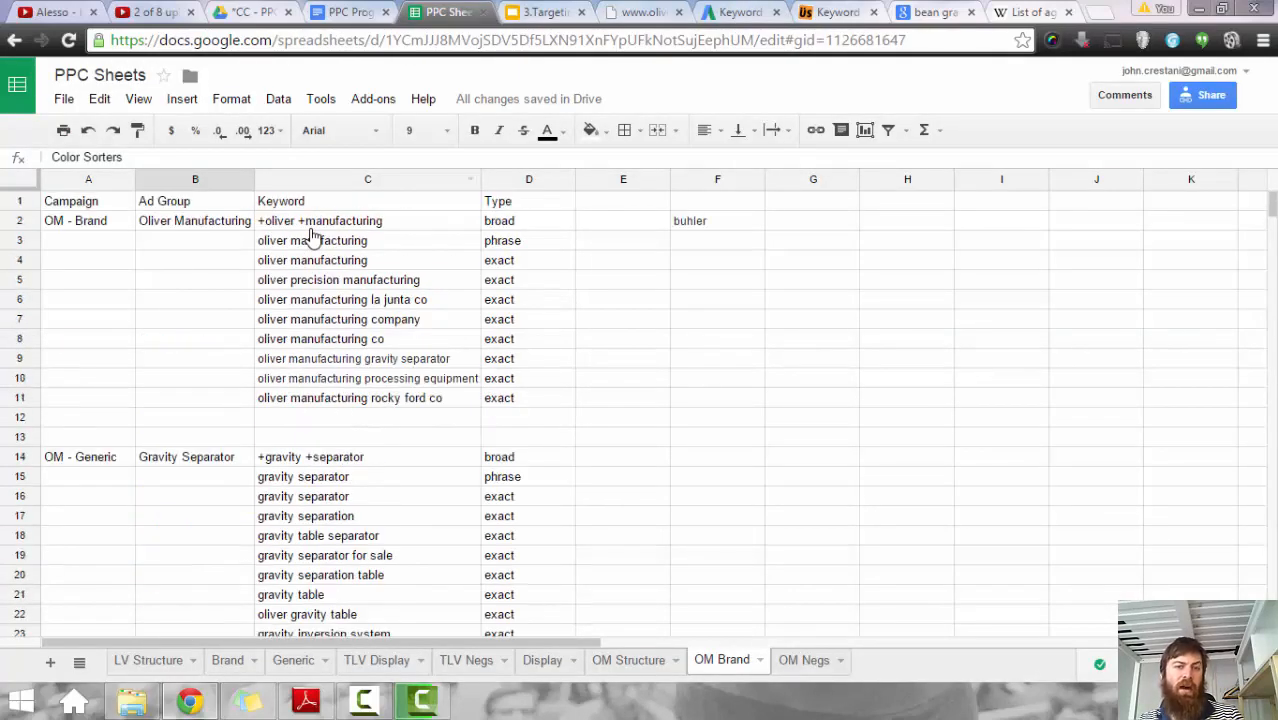
click(717, 221)
key(Delete)
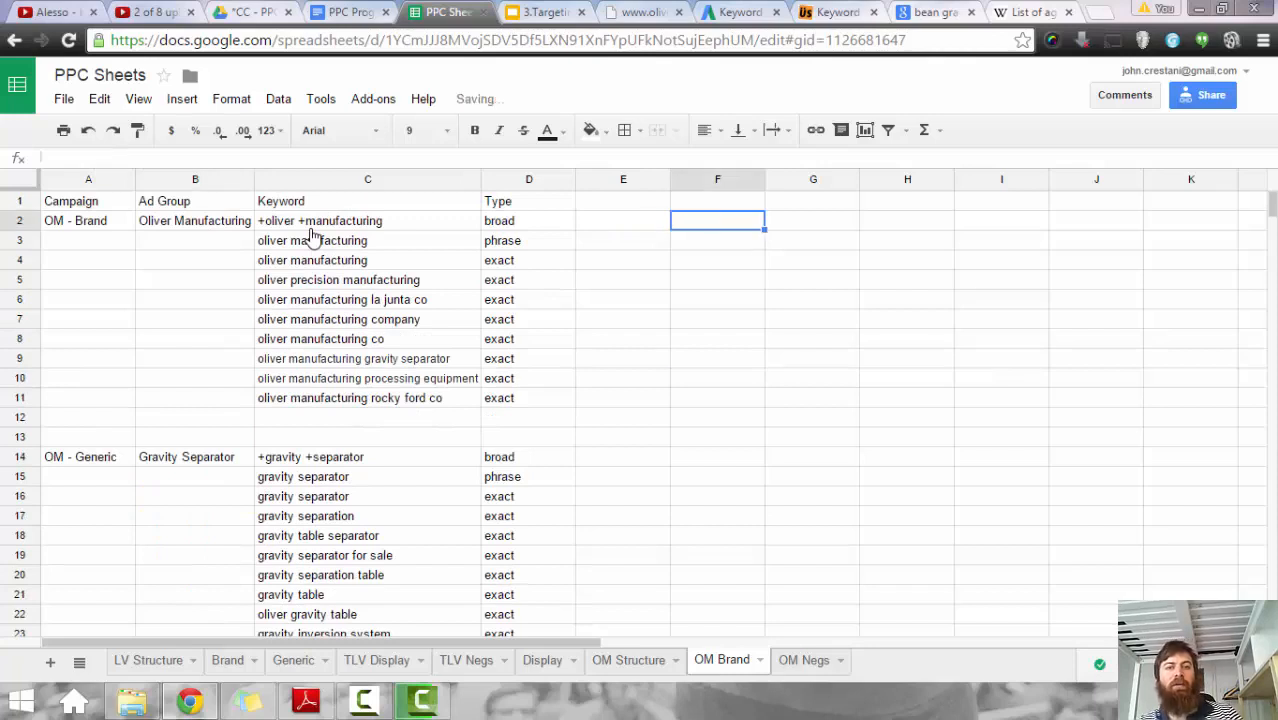
Step: Clear the product name list from Precision Sizer to Fluidized Bed Dryers in cells B27 to B33
click(717, 358)
scroll(717, 358, down, 4)
drag(195, 476, 195, 594)
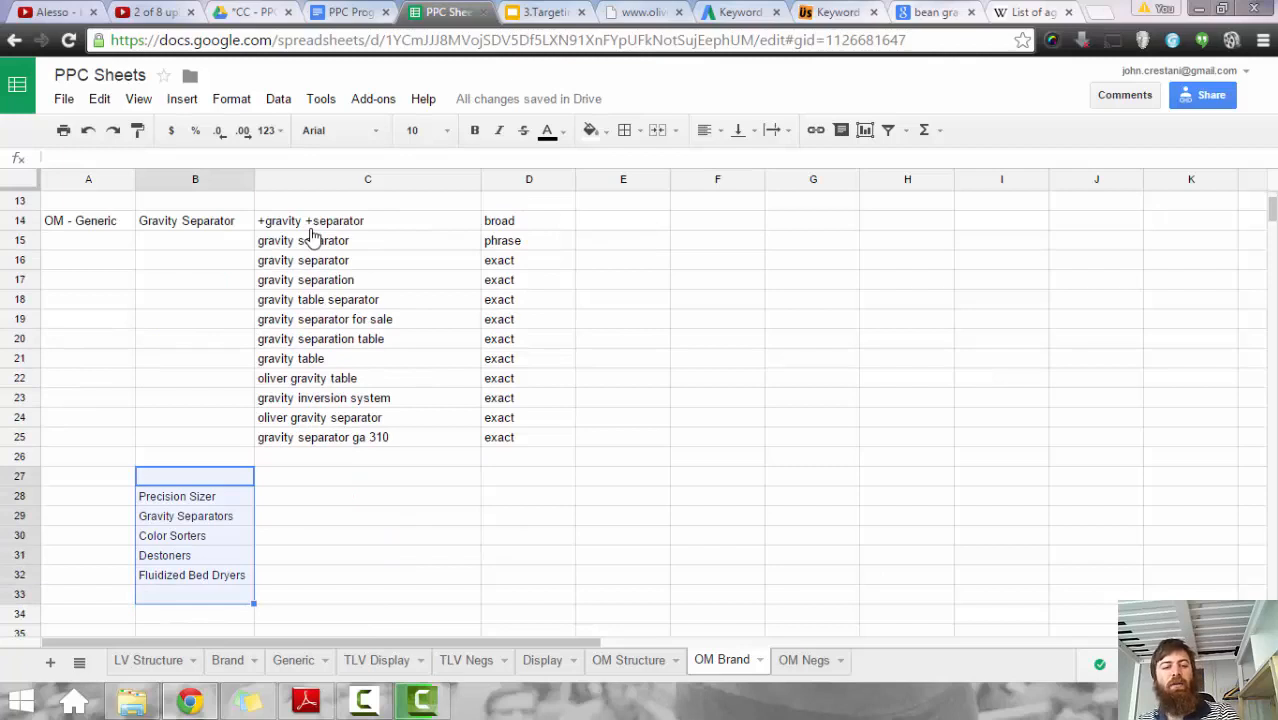
key(Delete)
Step: Review the OM - Brand and OM - Generic keyword lists and their match types
scroll(312, 235, up, 5)
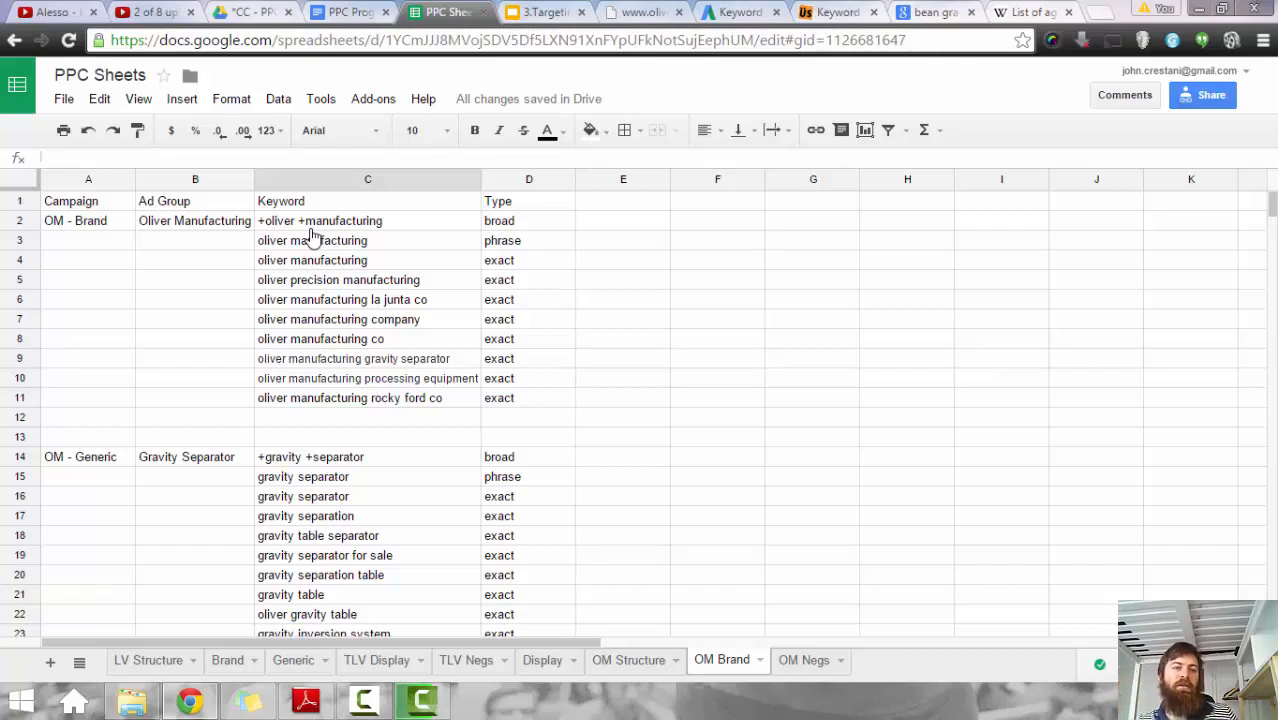
drag(313, 223, 367, 398)
click(623, 457)
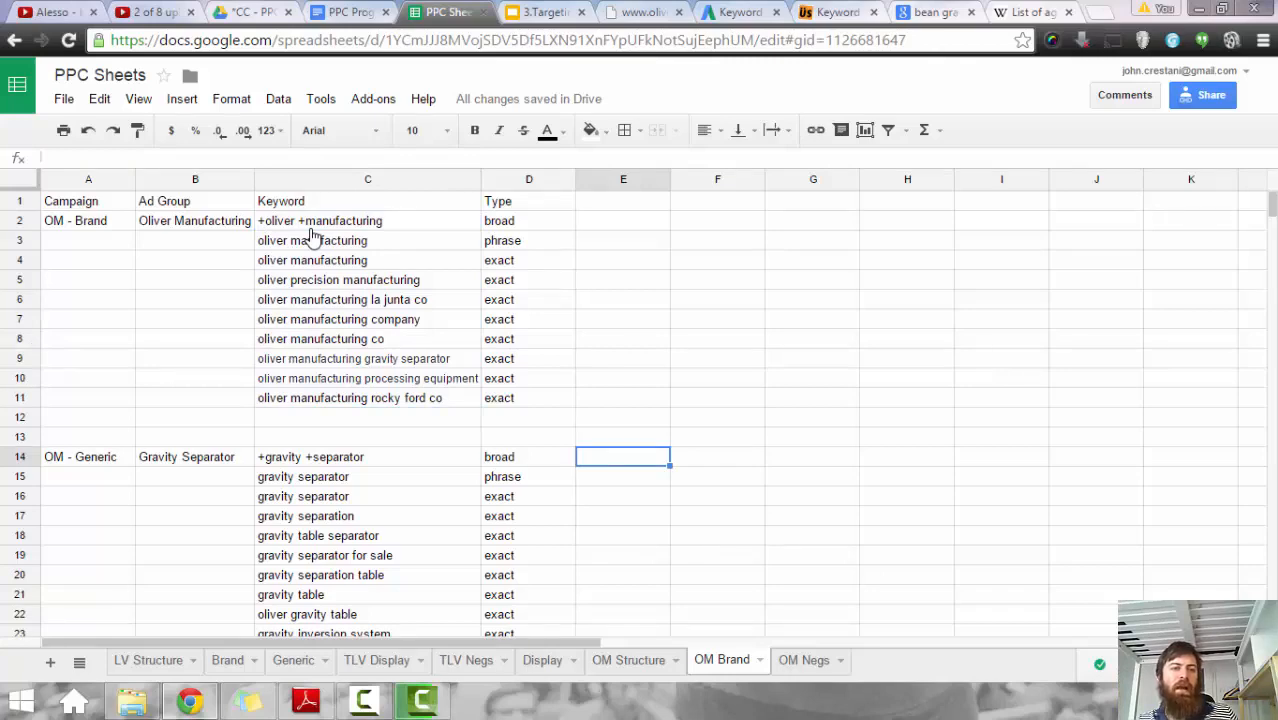
mouse_move(313, 223)
mouse_down()
mouse_move(367, 416)
mouse_move(367, 399)
mouse_up()
click(367, 398)
scroll(367, 398, down, 3)
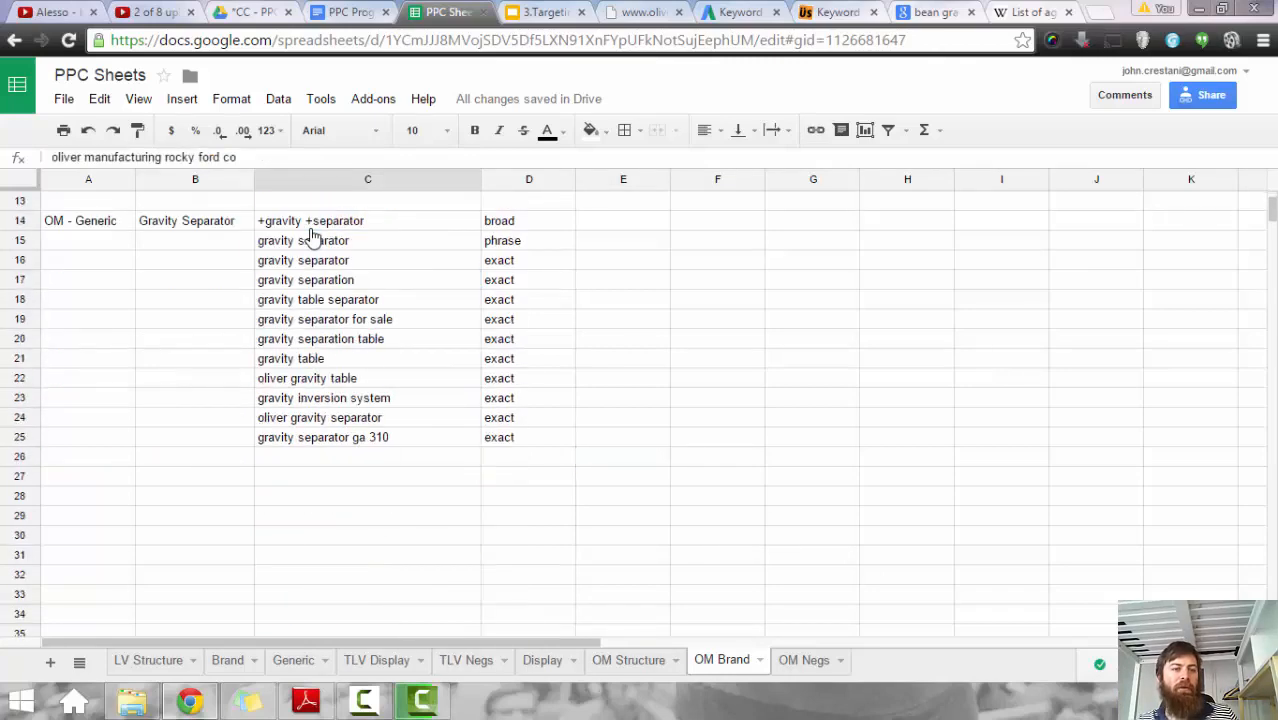
scroll(313, 237, up, 2)
scroll(313, 237, down, 2)
click(88, 457)
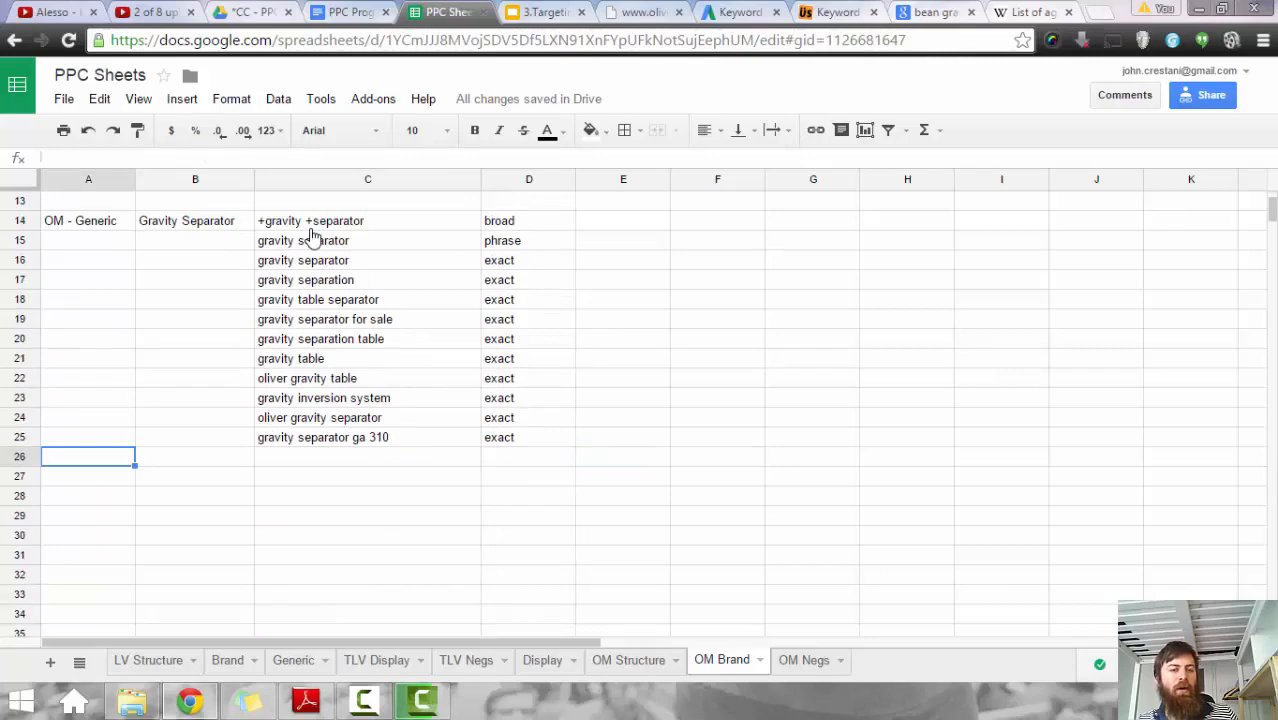
click(367, 457)
scroll(313, 237, up, 5)
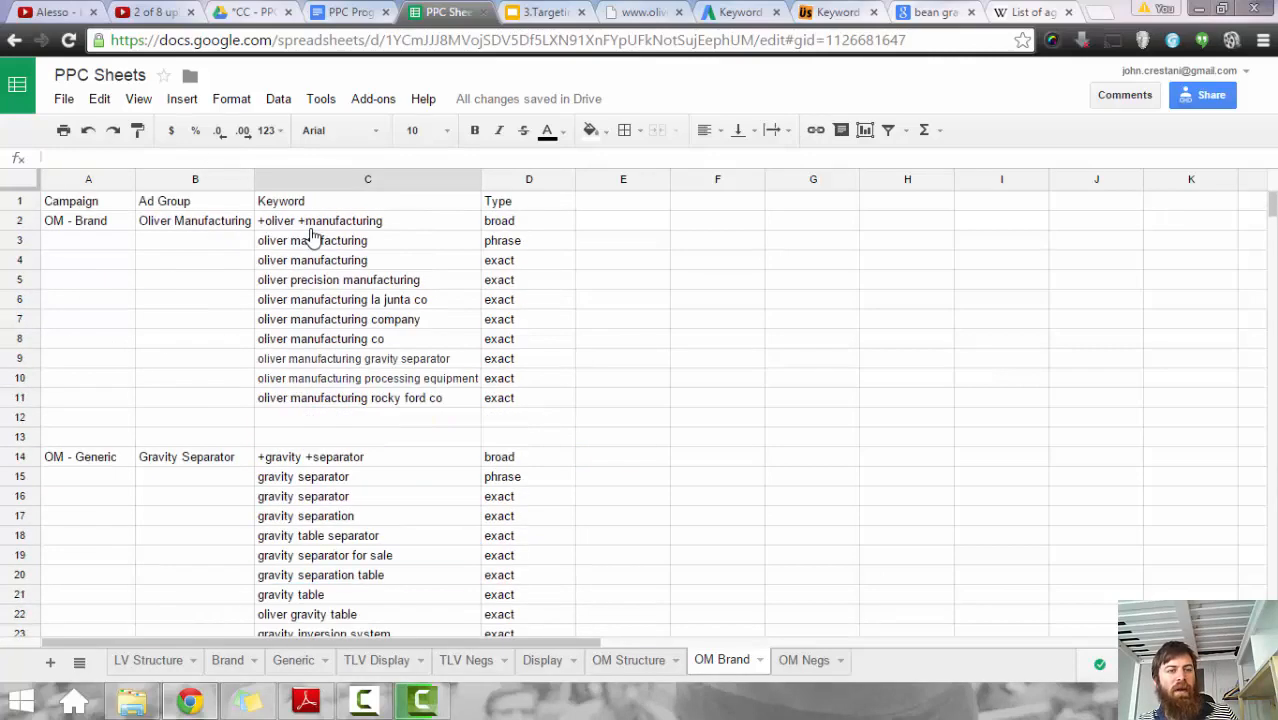
scroll(313, 237, down, 2)
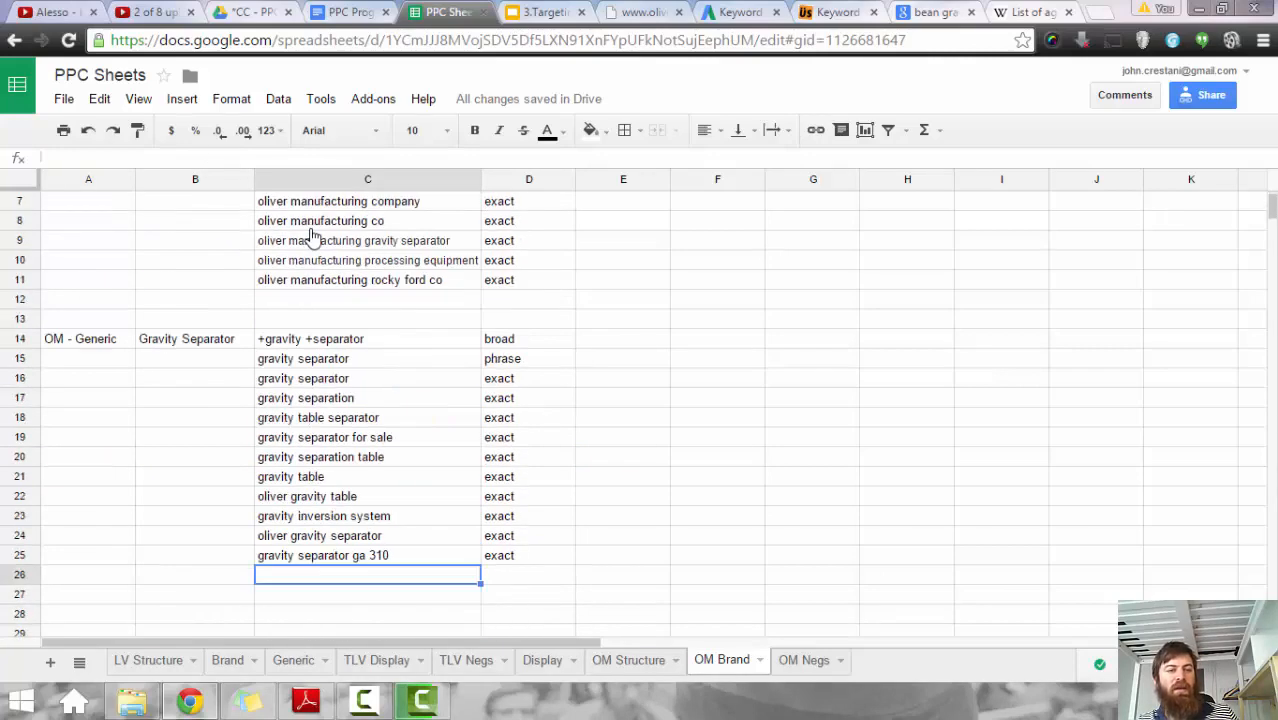
scroll(313, 237, down, 3)
click(195, 457)
text(fluidized bed dryers)
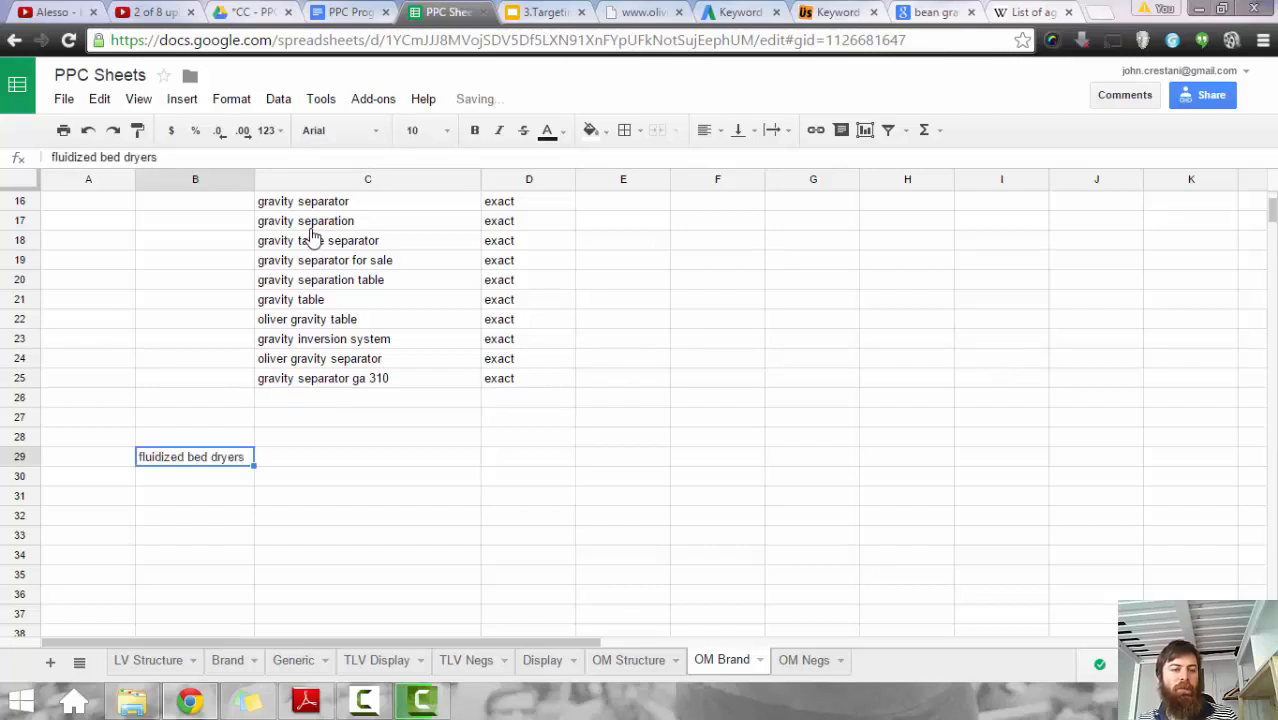
key(ctrl+z)
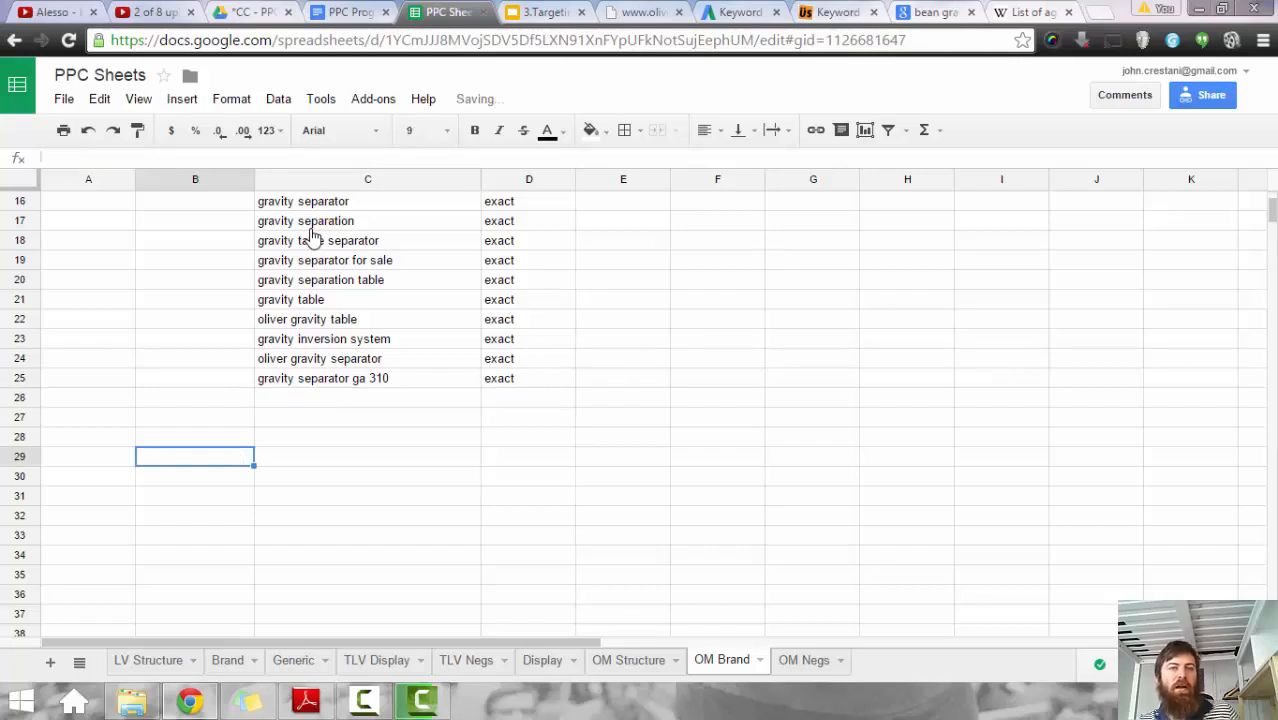
Step: Check the Fluidized Bed Dryers ideas in Keyword Planner, then return to PPC Sheets and look over the Gravity Separator keywords
click(740, 12)
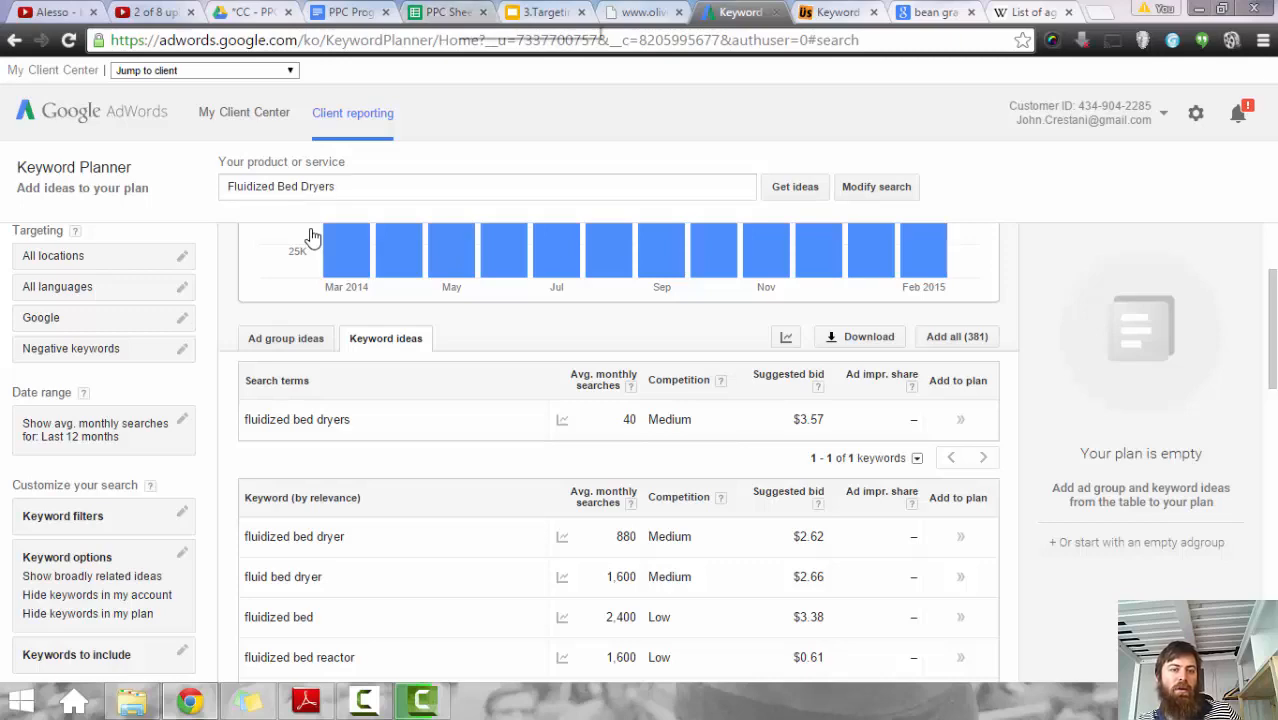
key(ctrl+5)
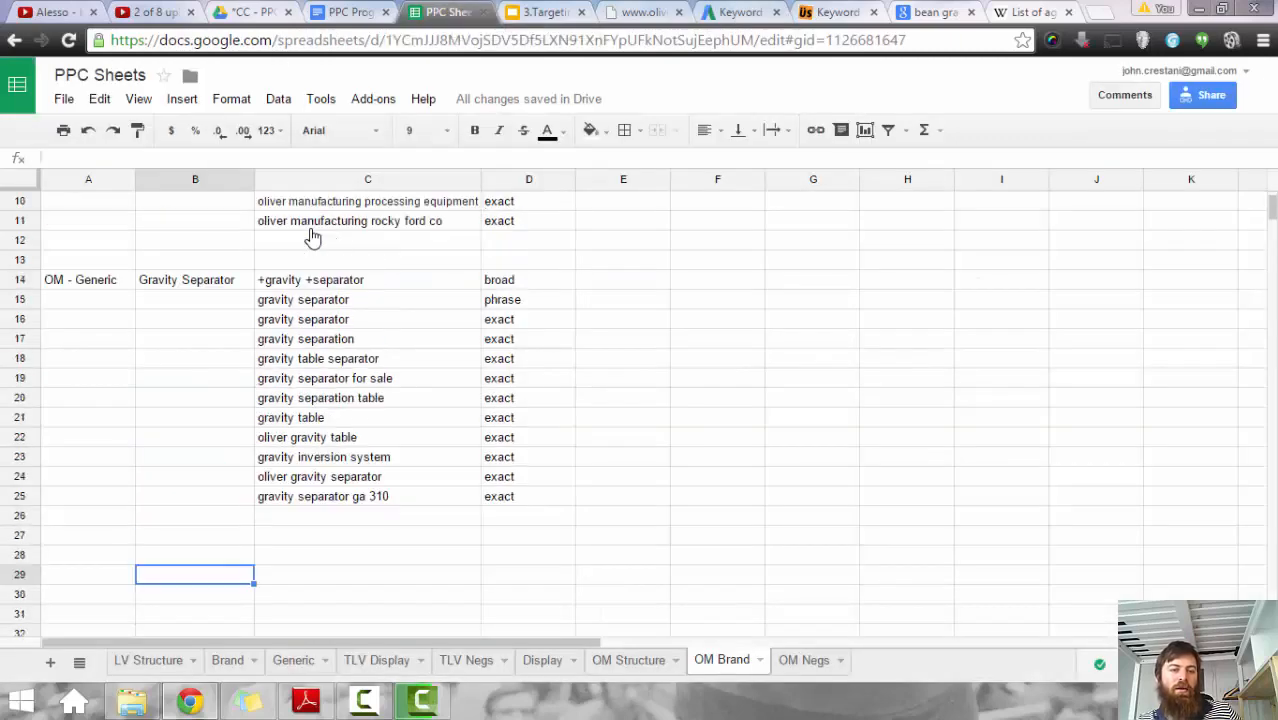
click(345, 496)
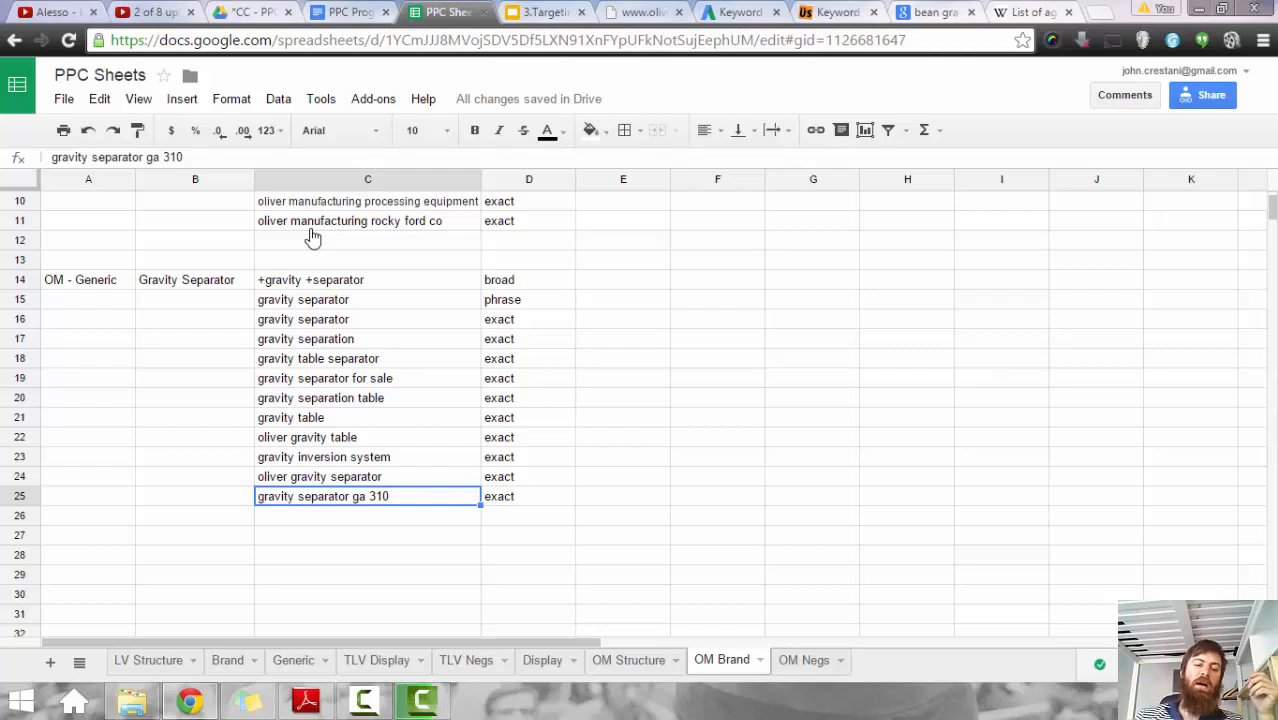
key(Down)
key(Down)
key(Down)
key(Down)
key(Up)
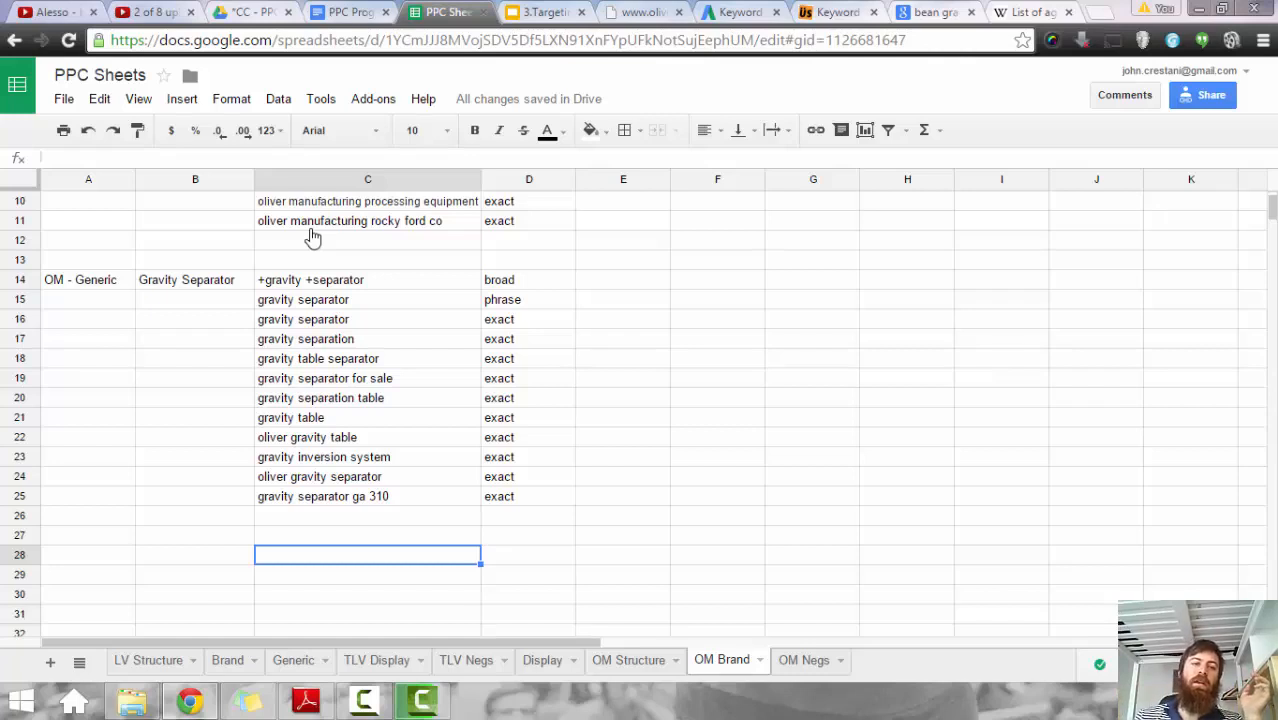
key(ctrl+Up)
key(ctrl+Up)
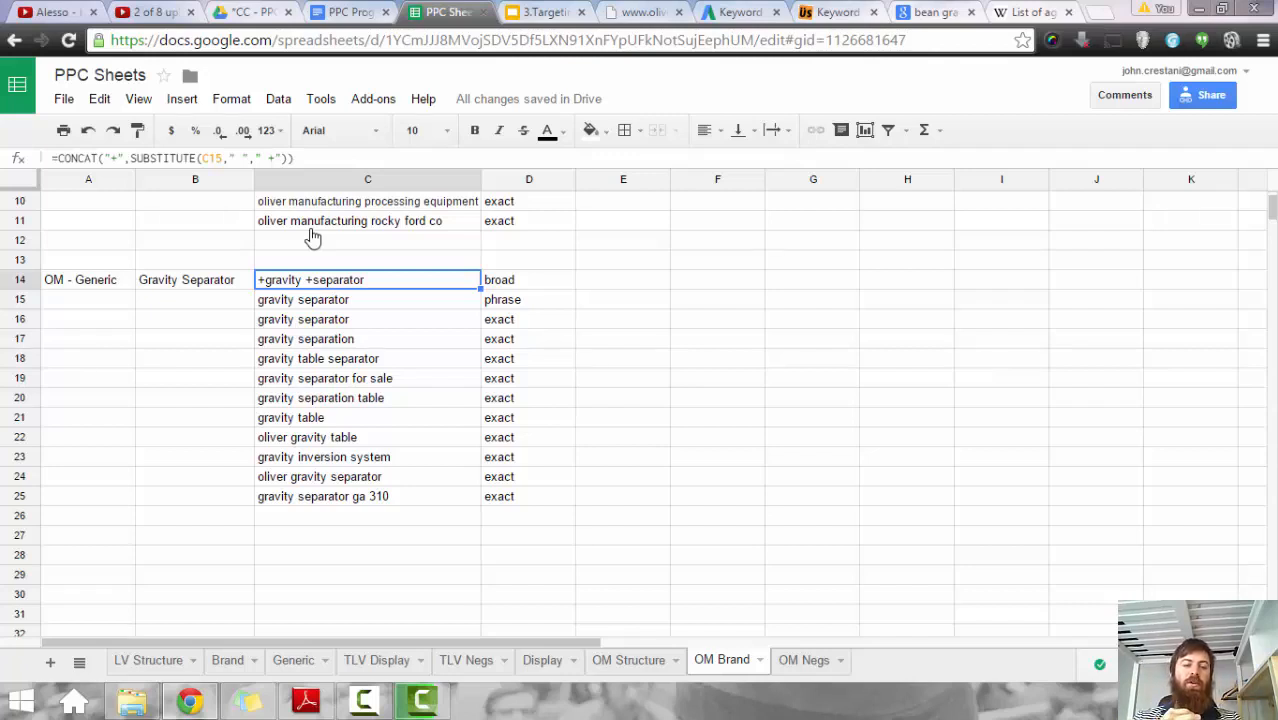
Step: Add an OM - Competitor campaign in row 28 with the ad group Brand & Model#s
click(195, 535)
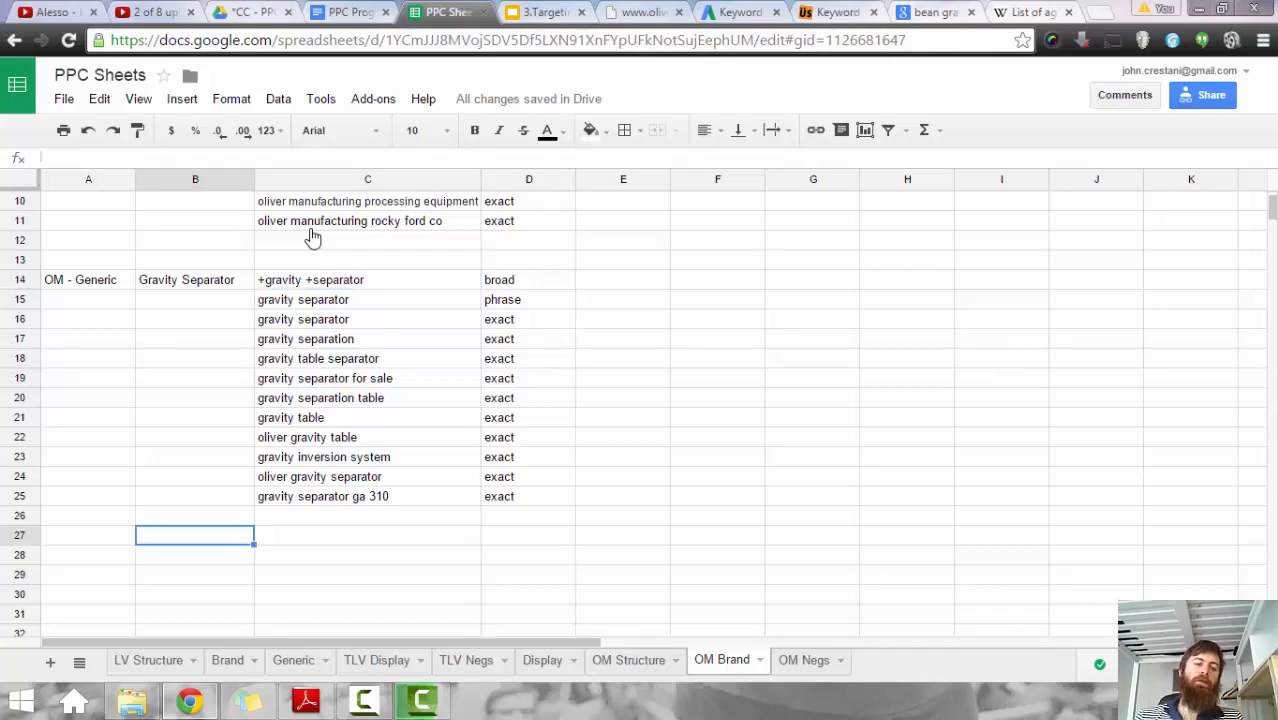
key(Down)
scroll(312, 236, up, 3)
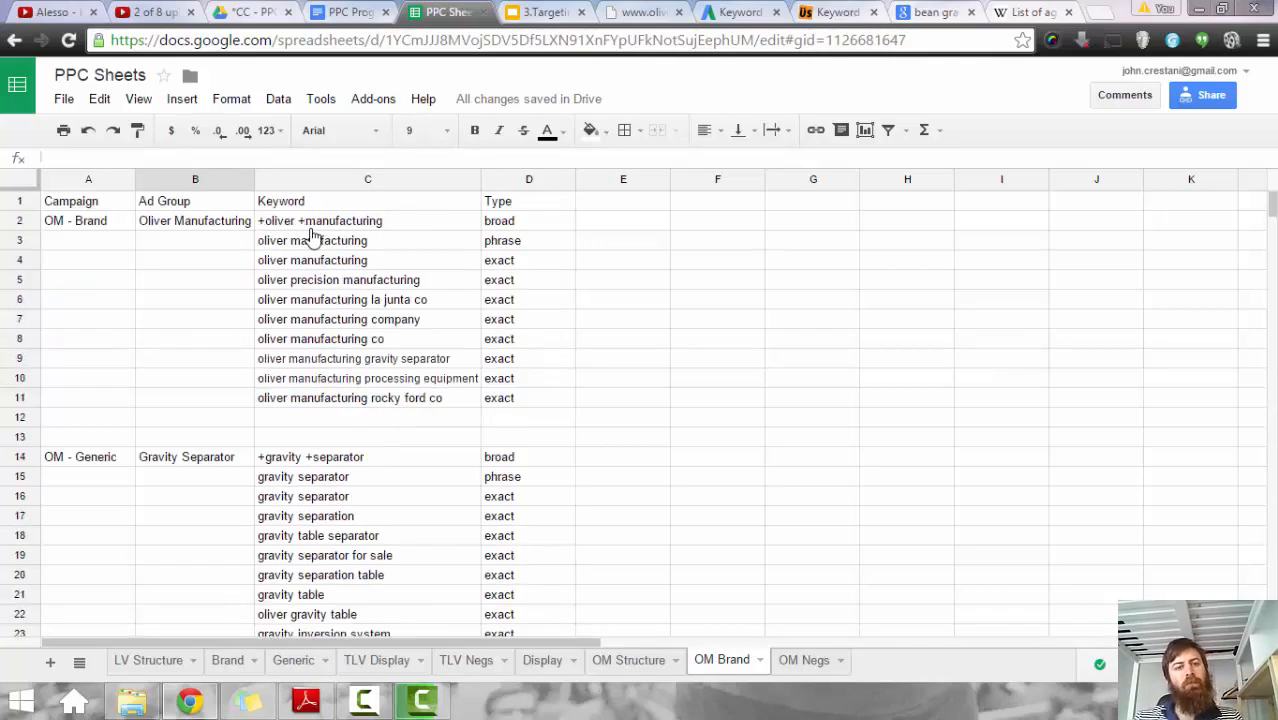
scroll(312, 236, down, 4)
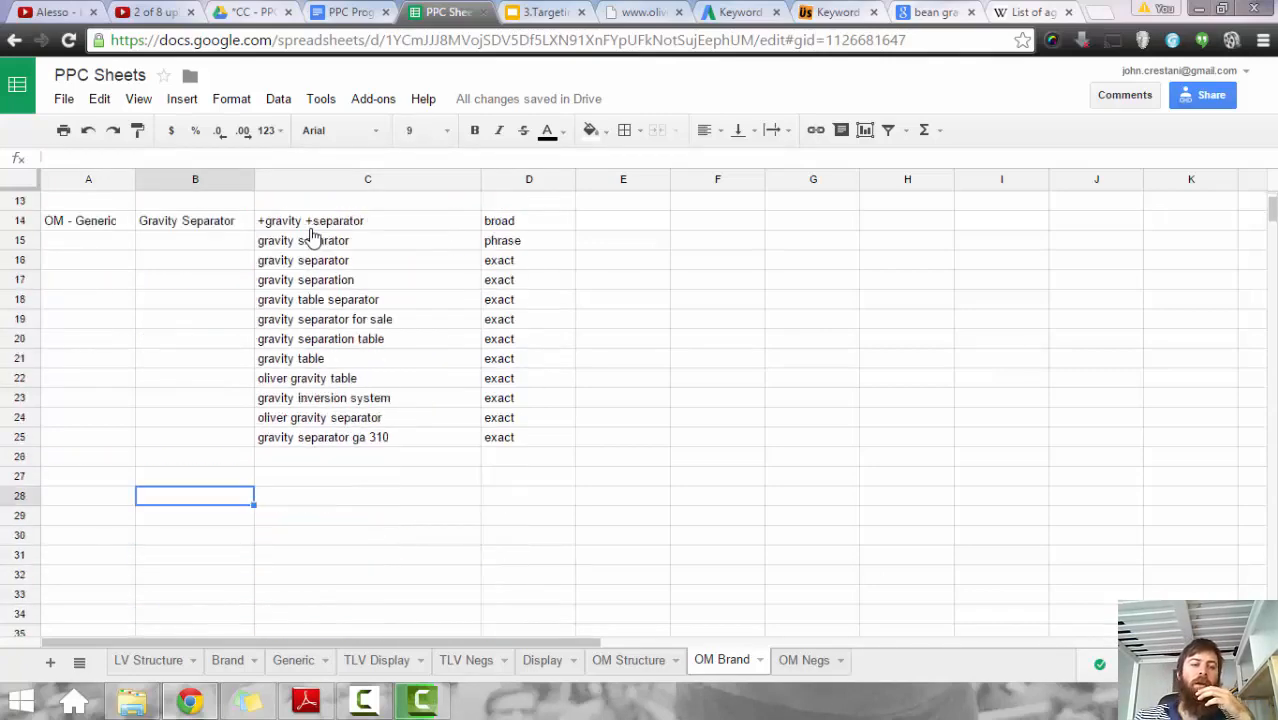
key(Left)
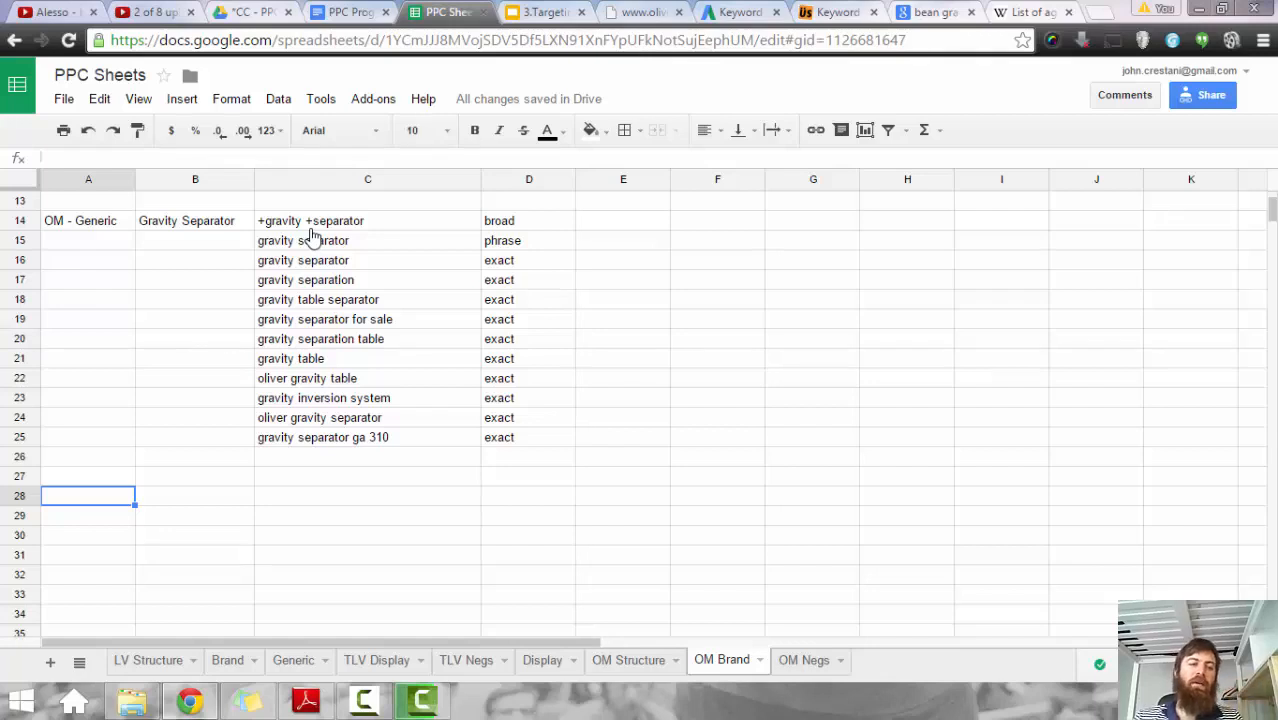
text(OM)
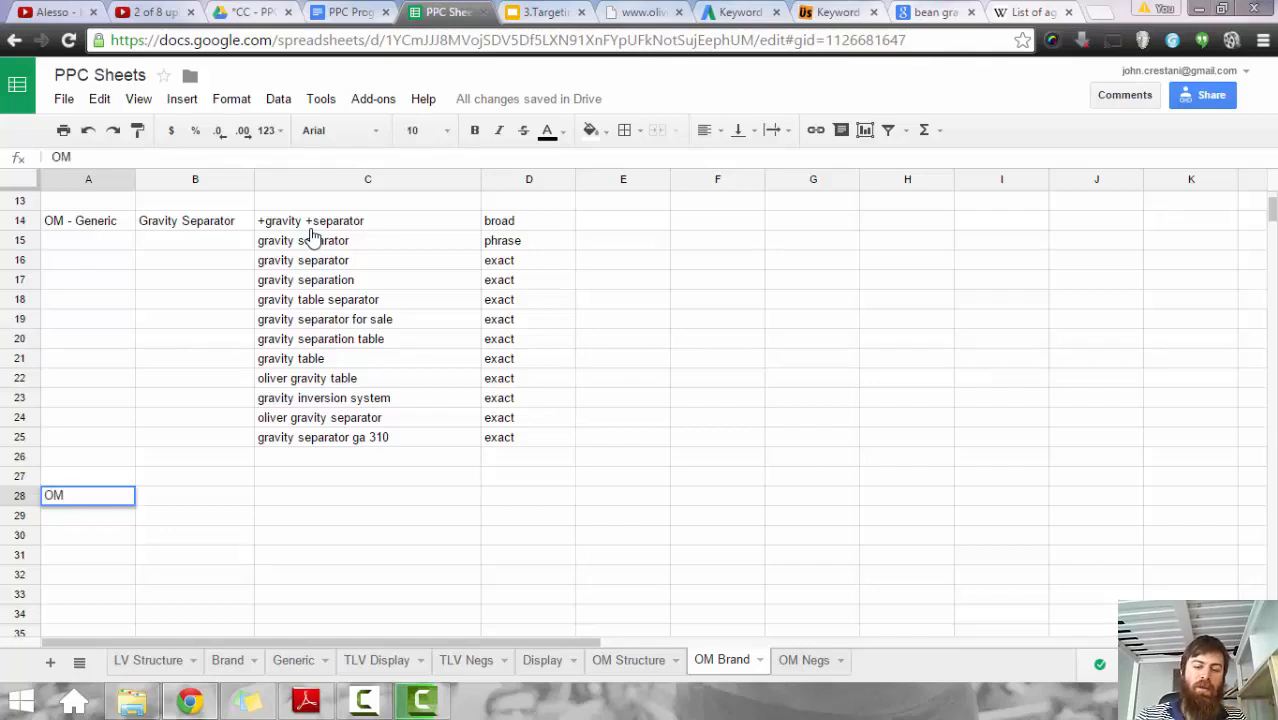
text( - Compet)
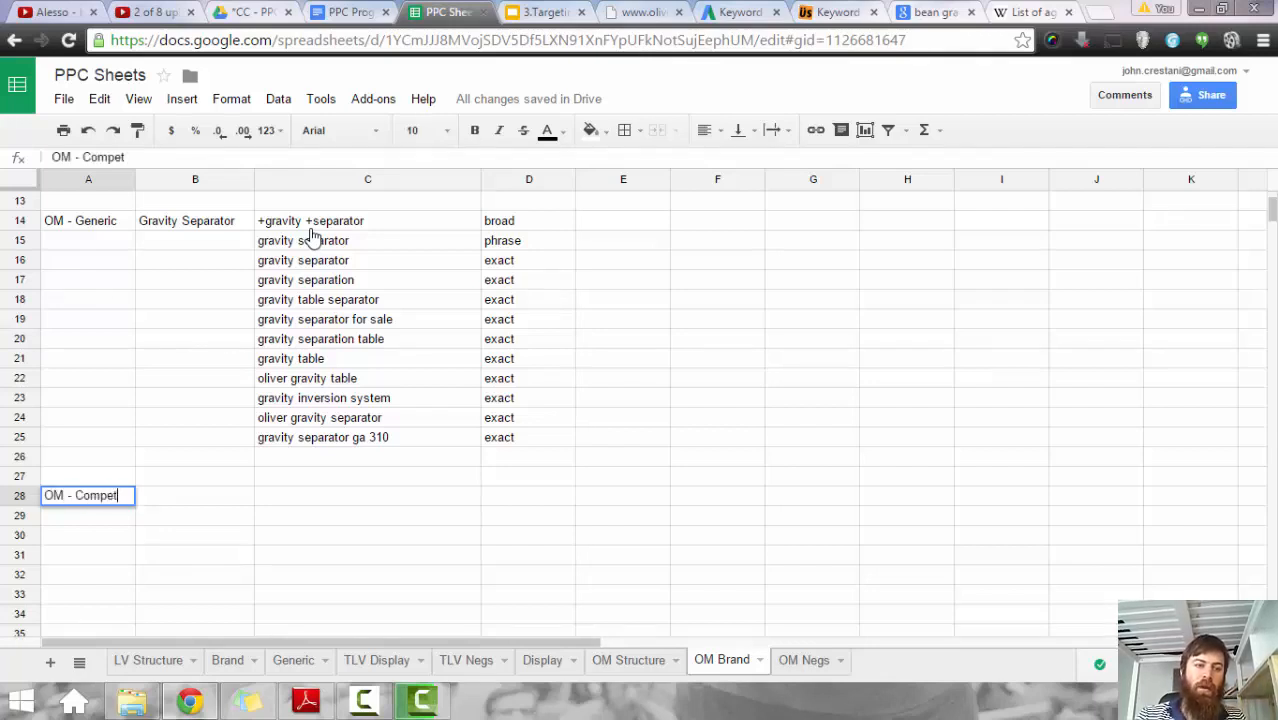
text(itor)
key(Tab)
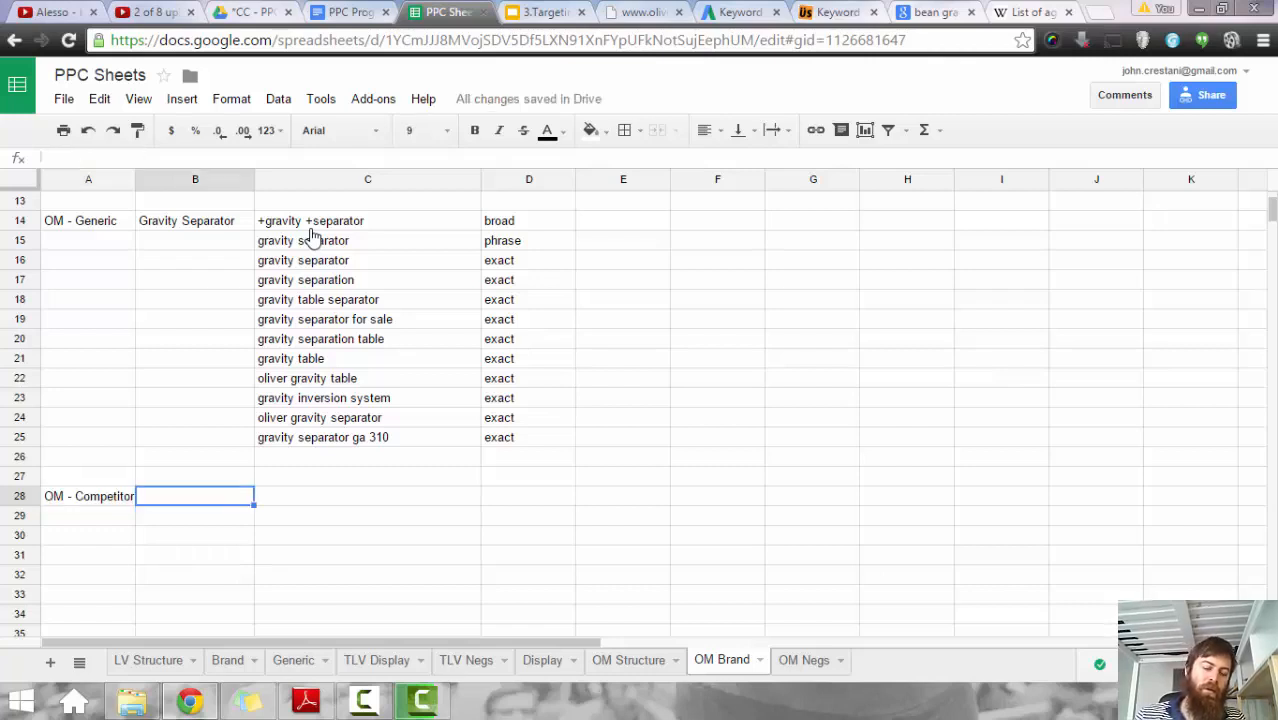
text(Brand & )
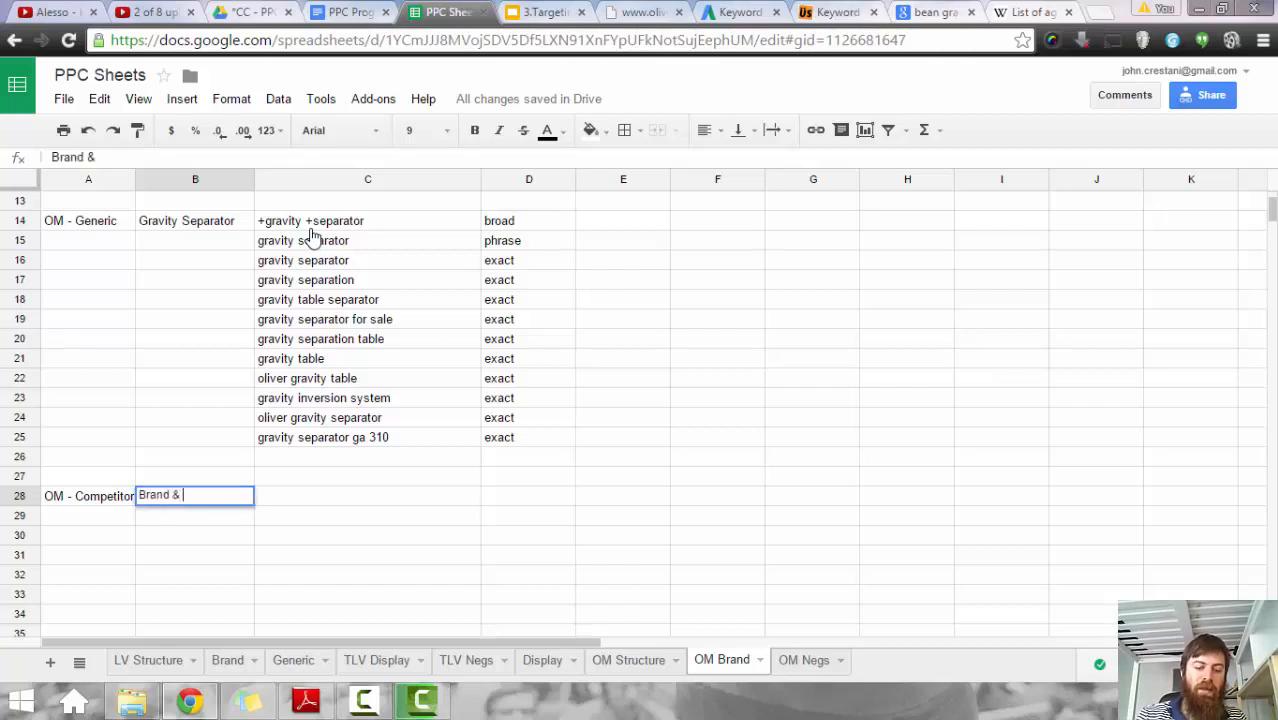
text(Model#s)
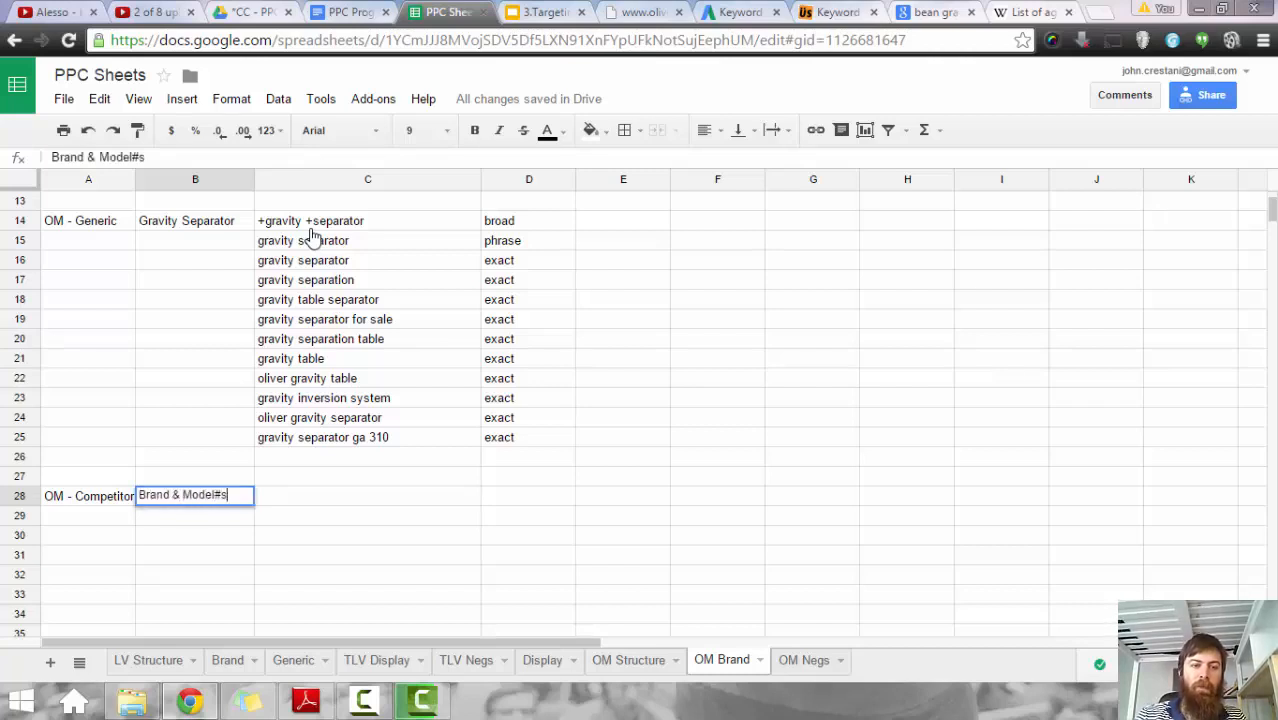
key(Tab)
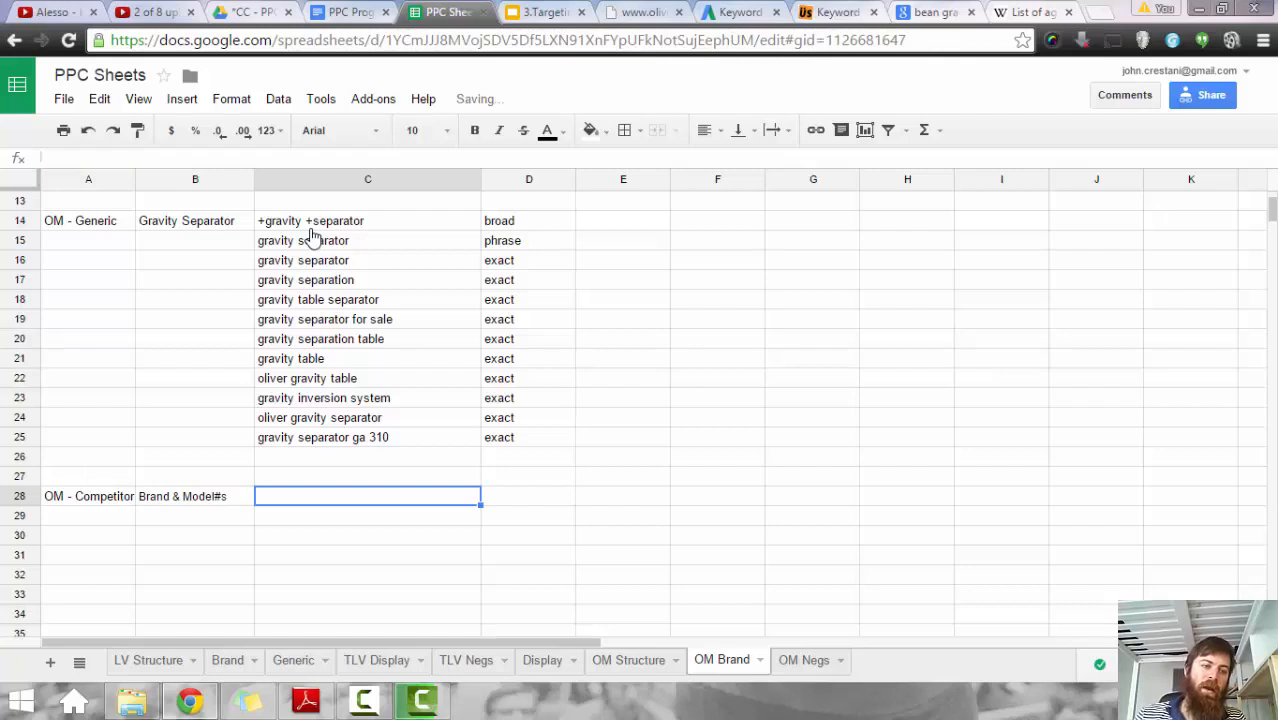
Step: Add an OM - Remarketing campaign in cell A30 and fit the width of column A to its contents
key(Return)
key(Down)
key(Down)
key(Up)
text(O)
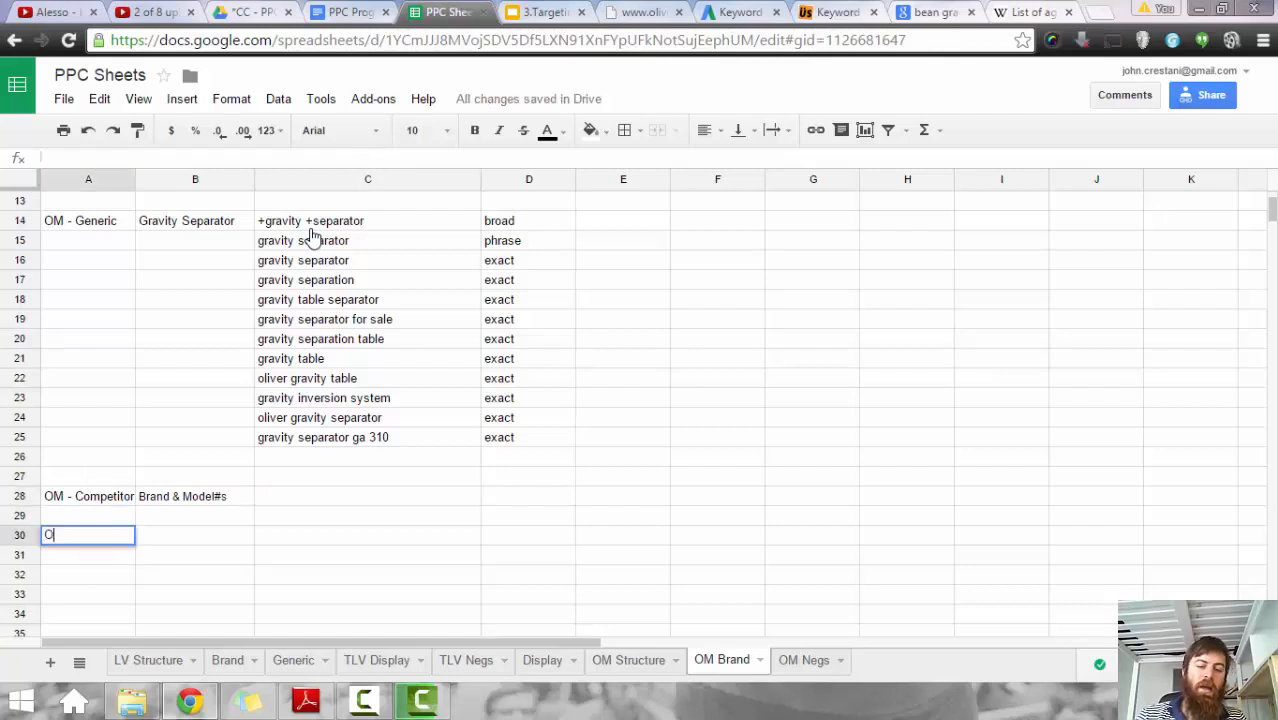
text(M - Rema)
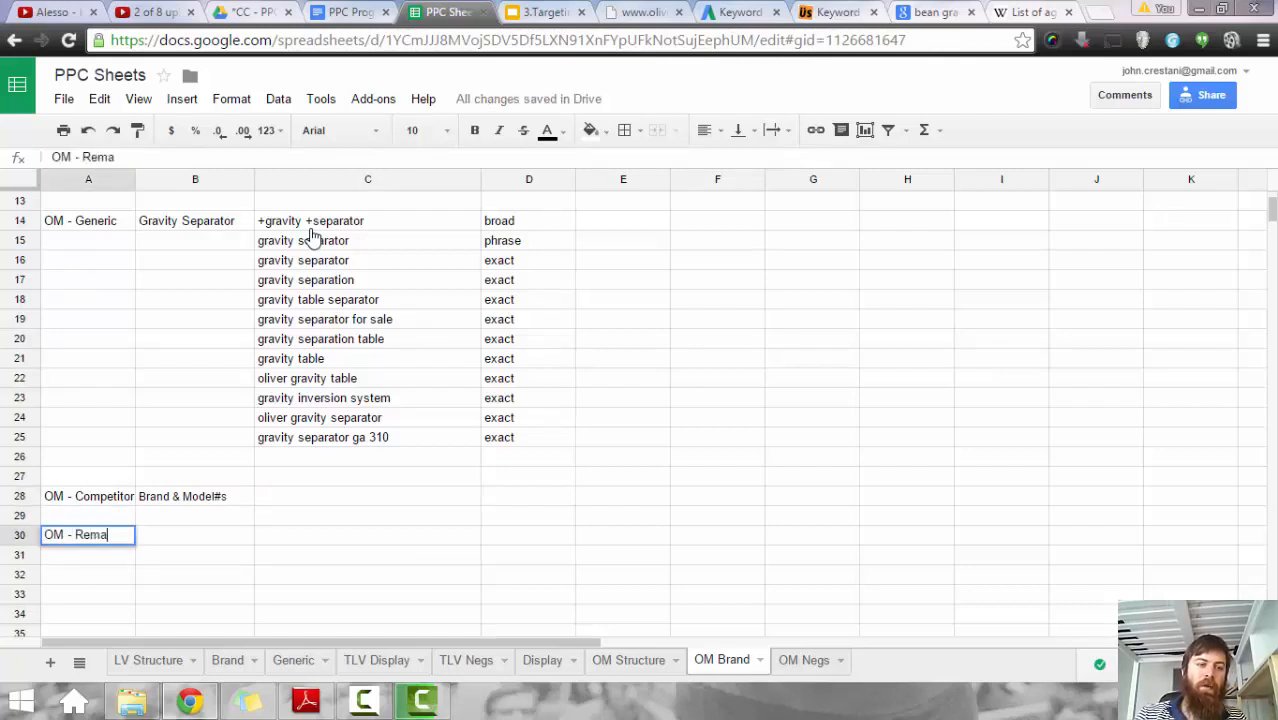
text(rketing)
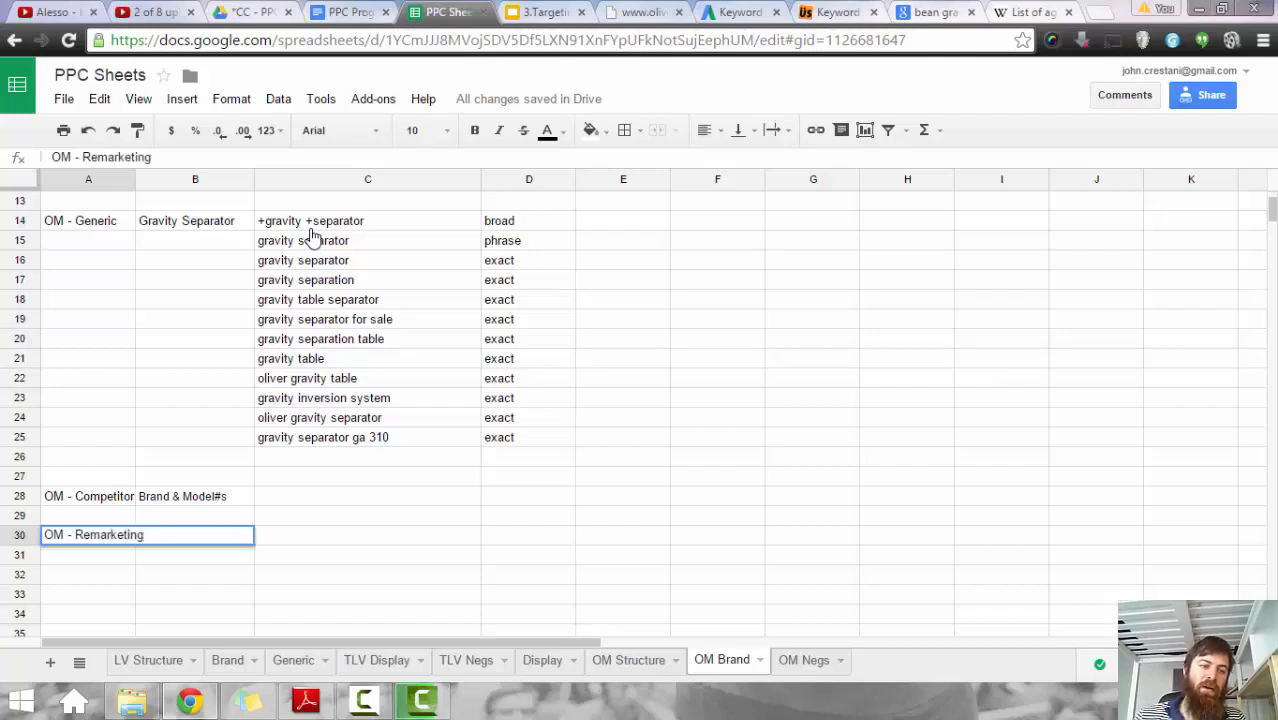
key(Tab)
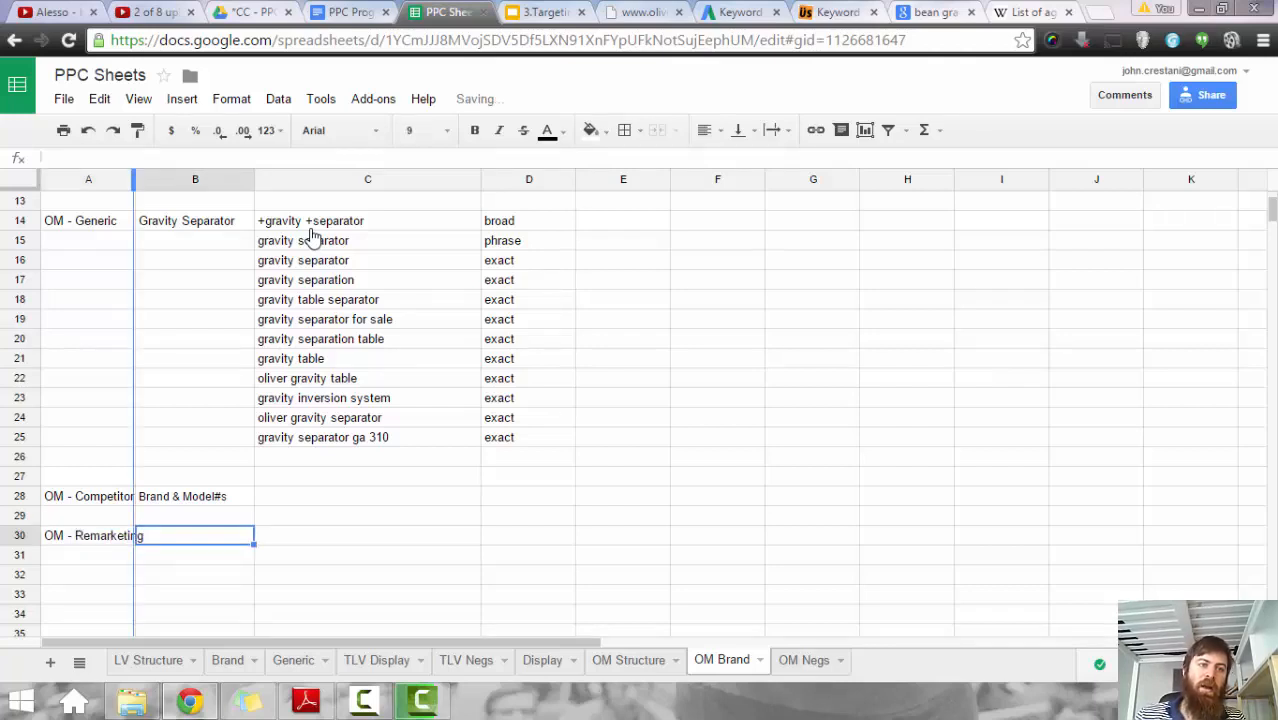
double_click(134, 180)
text(A)
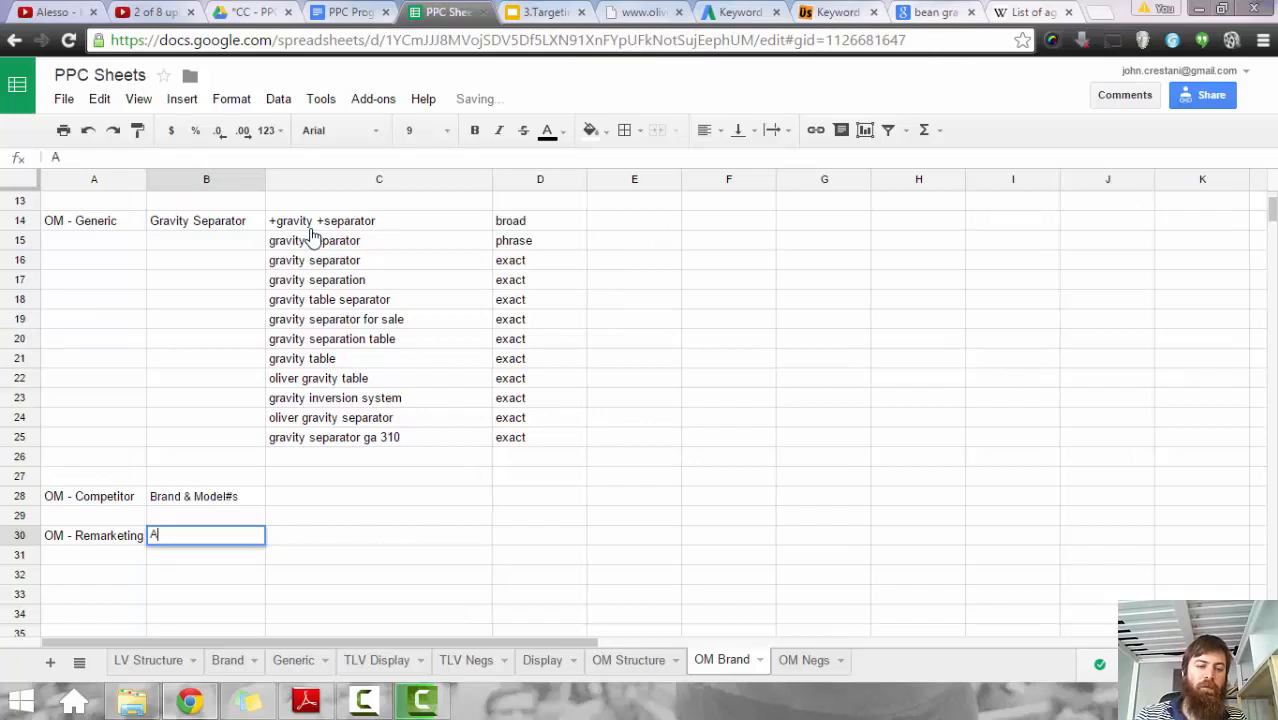
key(BackSpace)
text(Audience)
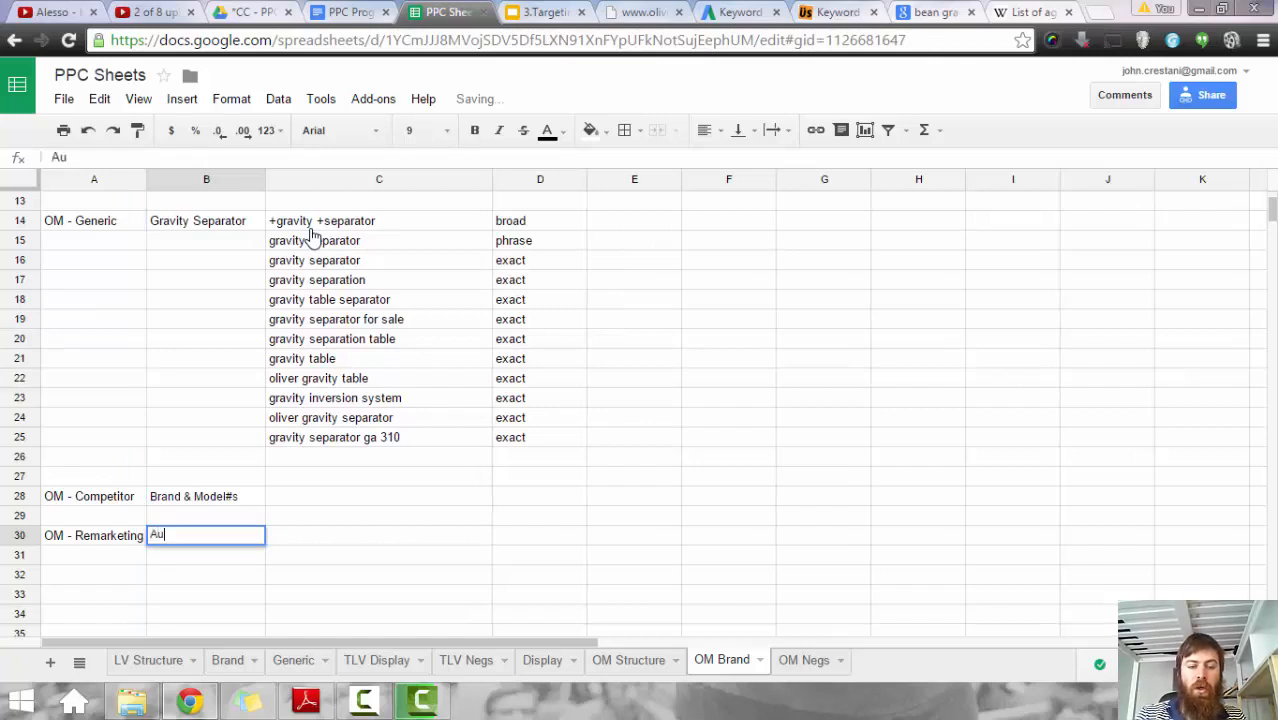
key(BackSpace)
key(BackSpace)
key(BackSpace)
key(BackSpace)
key(BackSpace)
key(BackSpace)
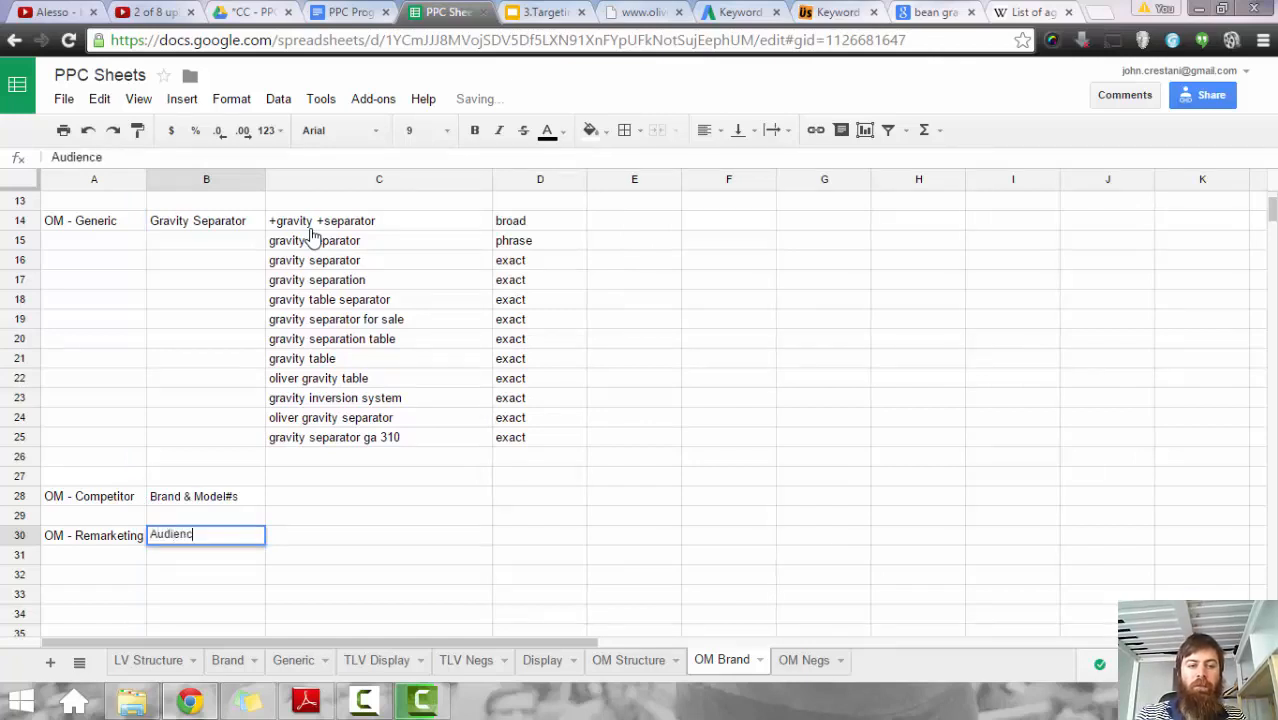
key(BackSpace)
key(BackSpace)
Step: Enter Remarketing in cell B30 as the ad group of the OM - Remarketing campaign
text(Ra)
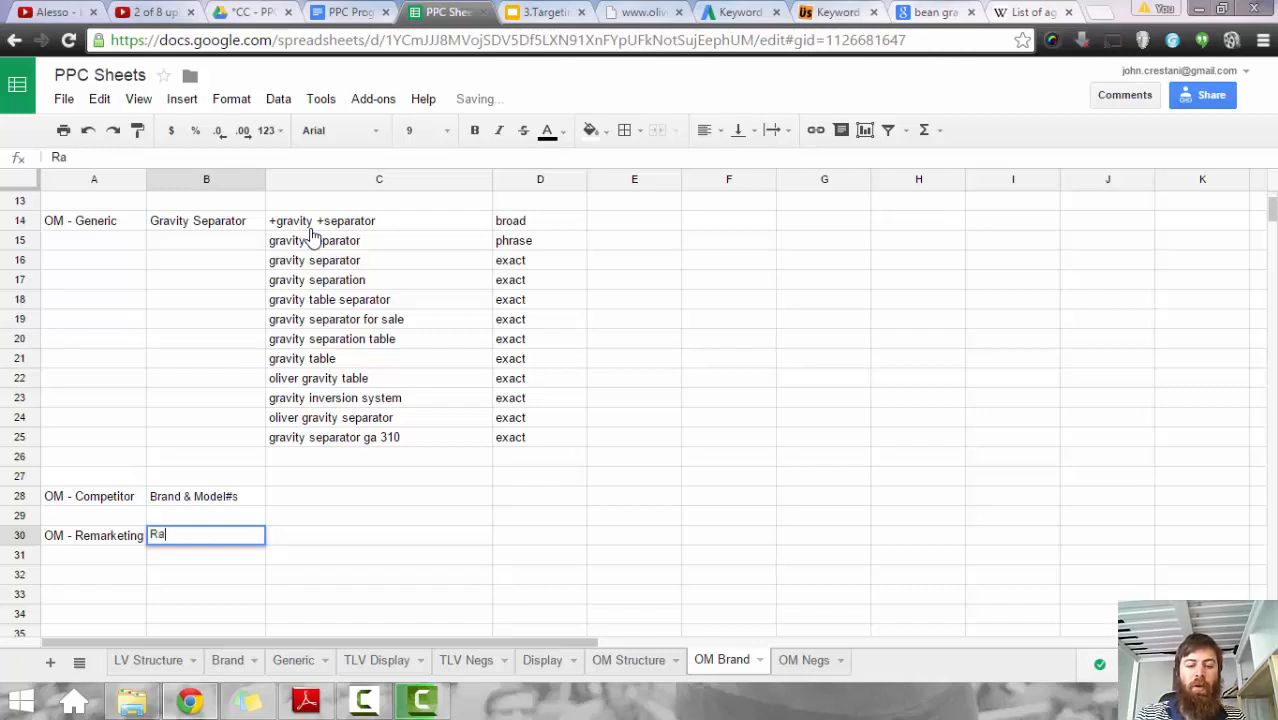
text(me)
key(BackSpace)
key(BackSpace)
key(BackSpace)
text(emarketing)
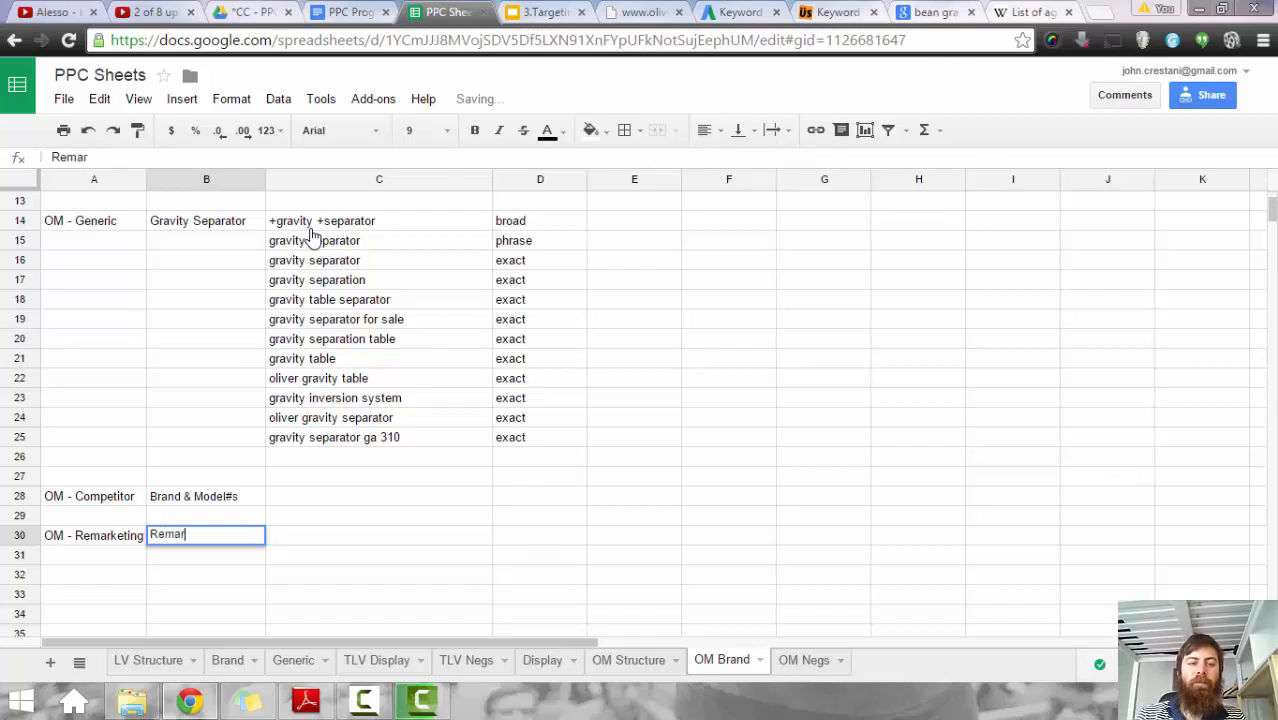
key(Return)
key(Down)
key(Left)
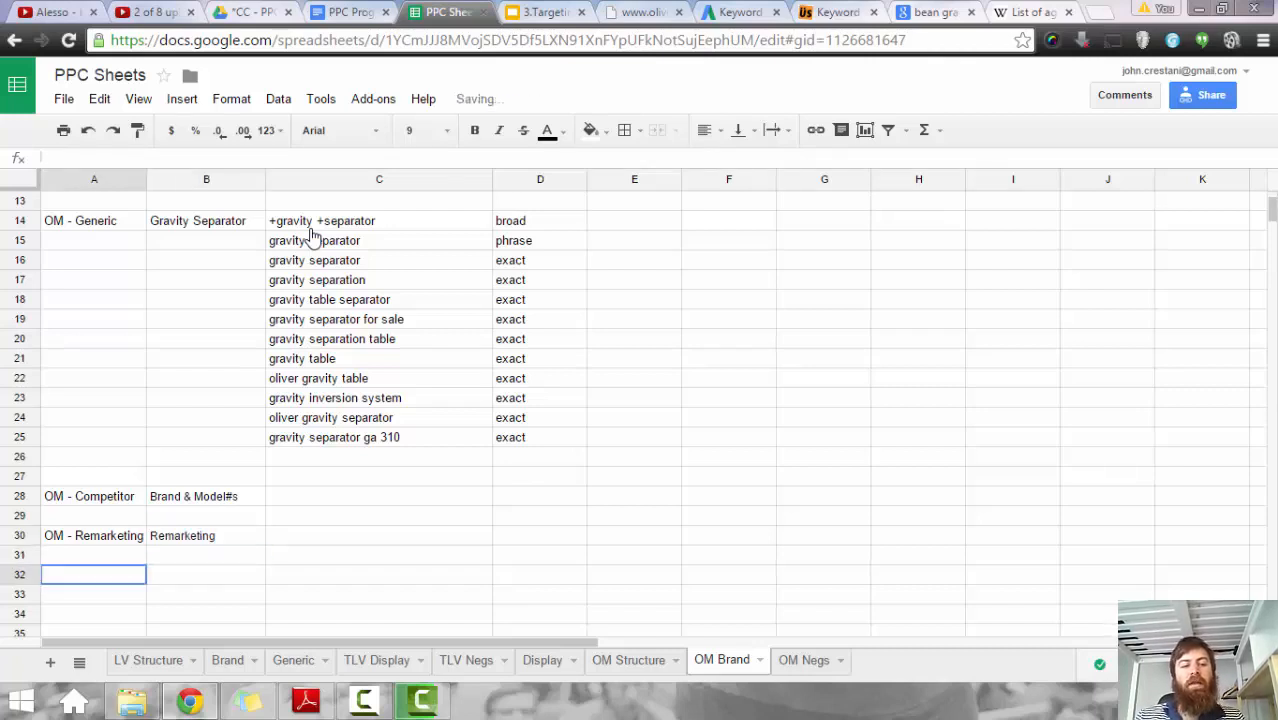
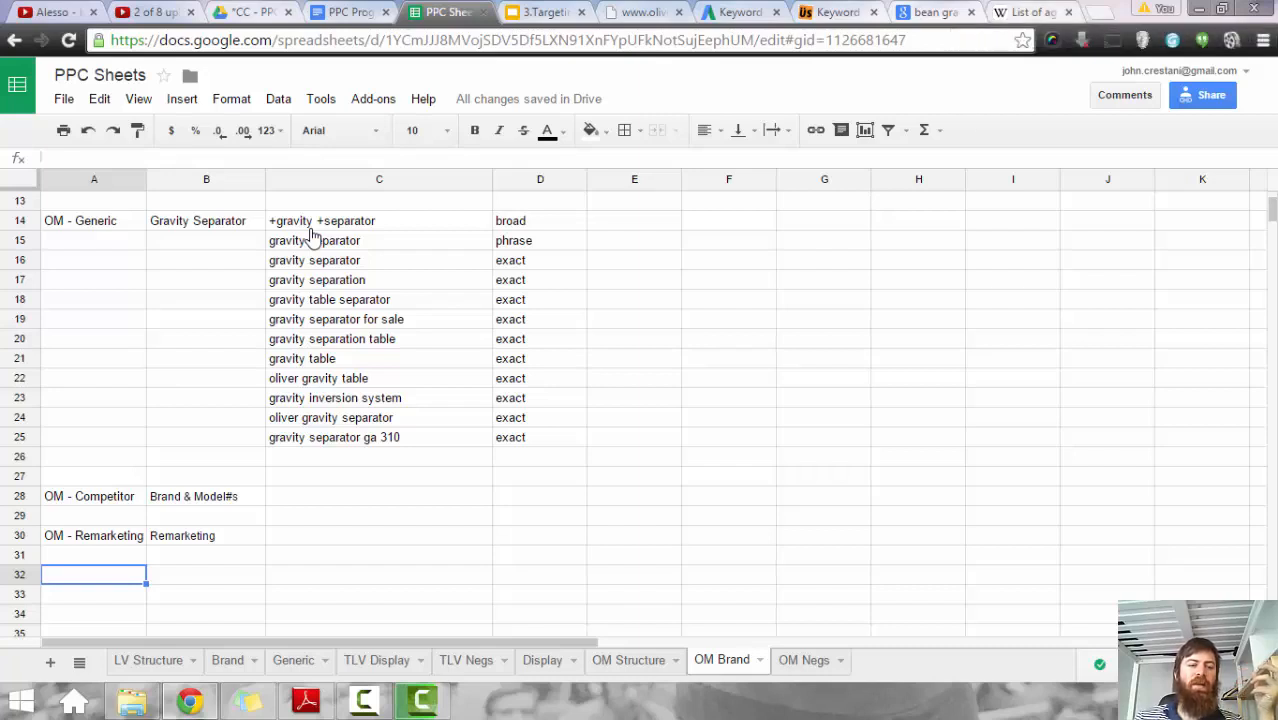
Step: Look over the remarketing and competitor rows and the brand and generic keyword lists above them
click(378, 536)
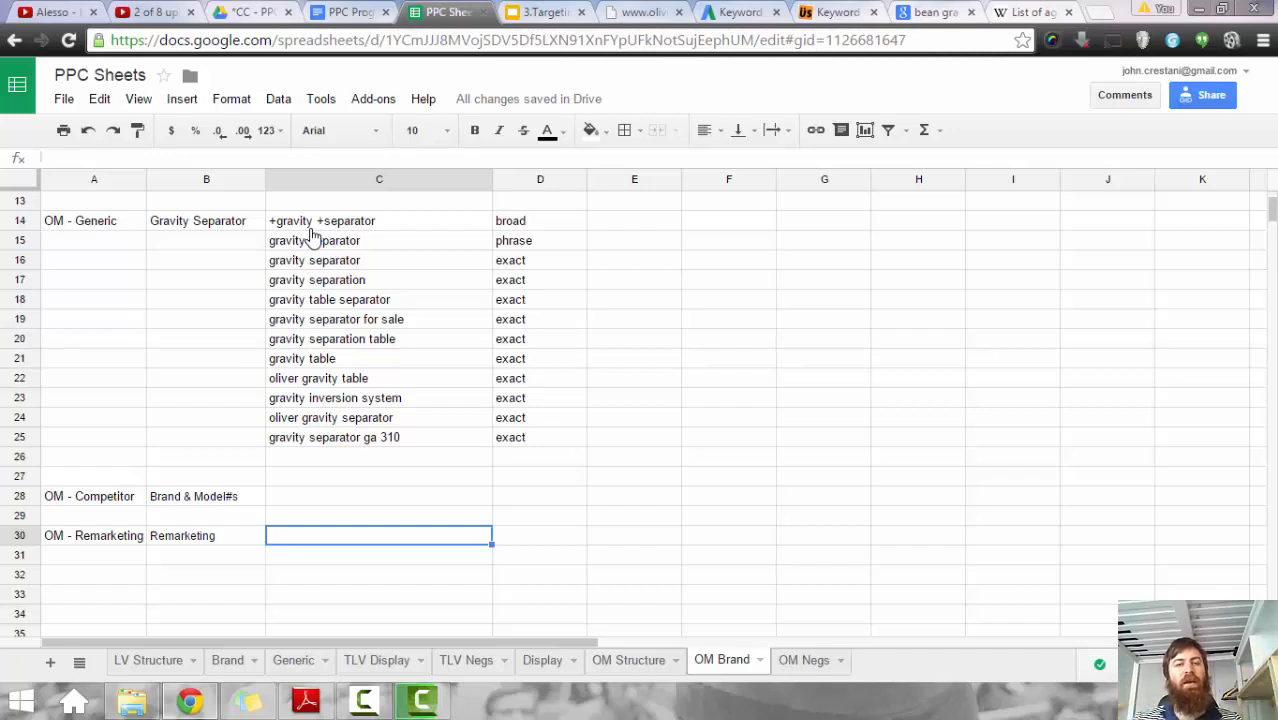
key(Left)
key(Left)
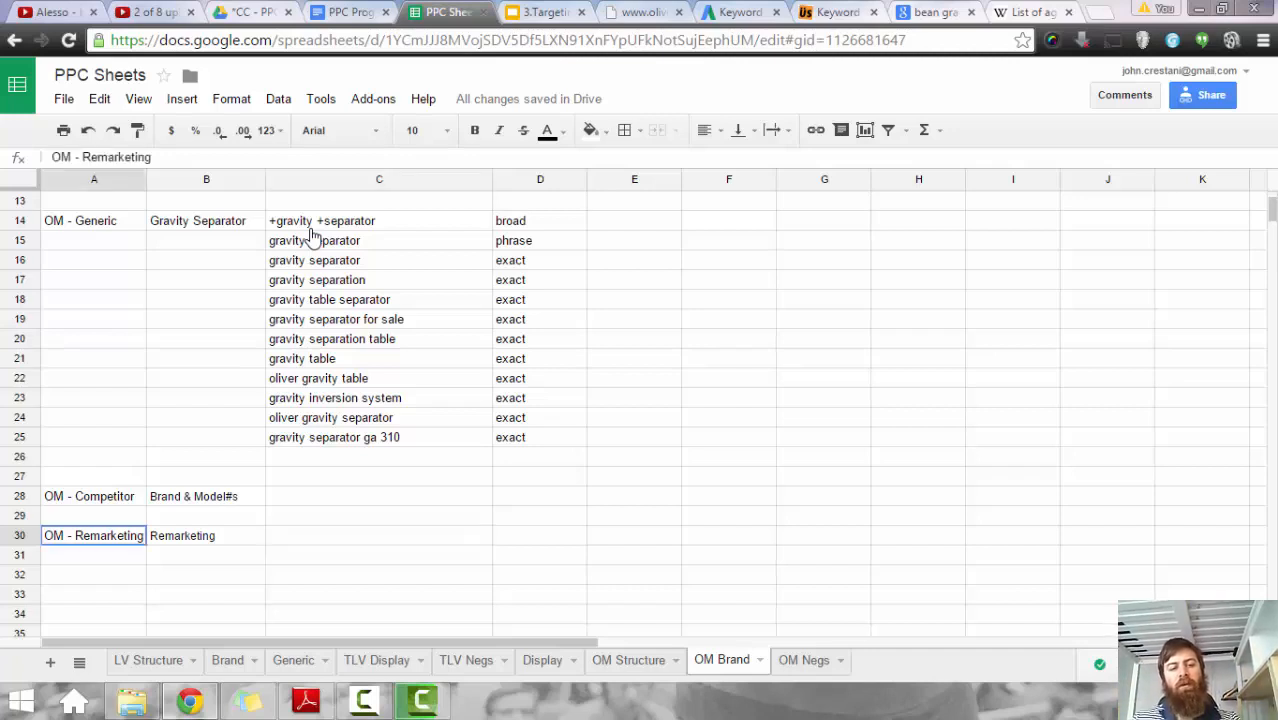
key(Right)
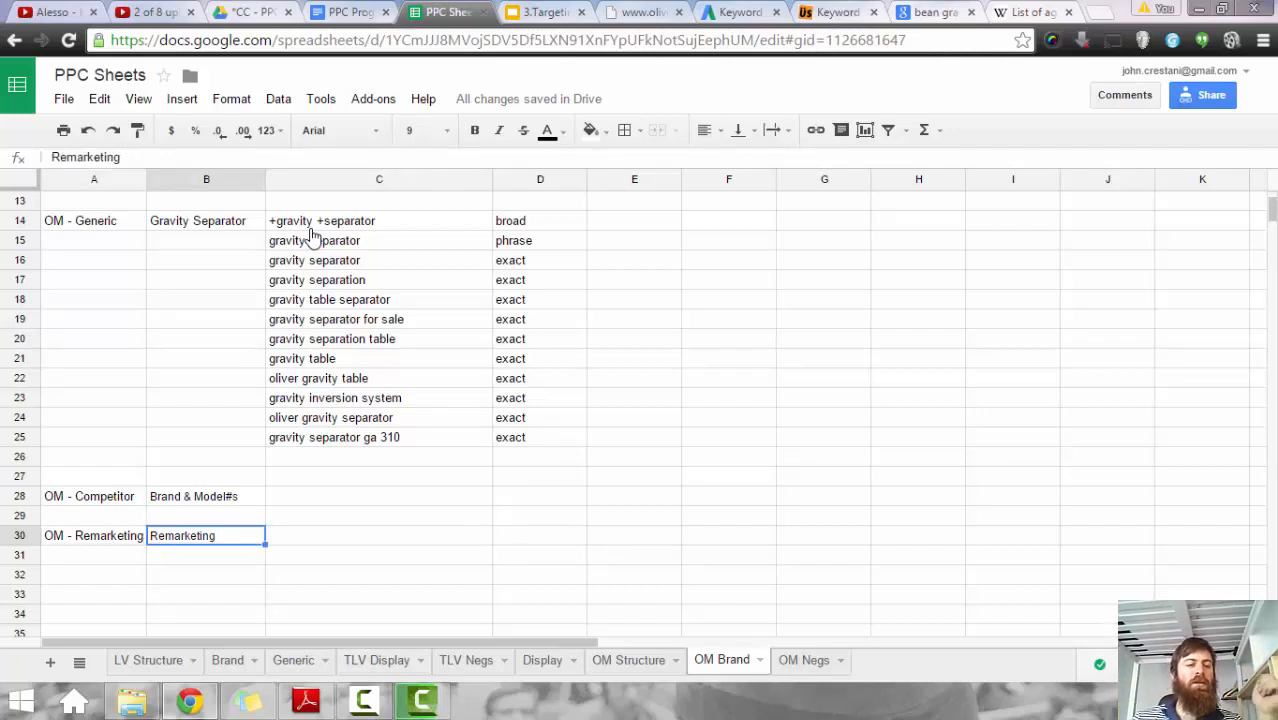
key(Return)
scroll(313, 233, up, 3)
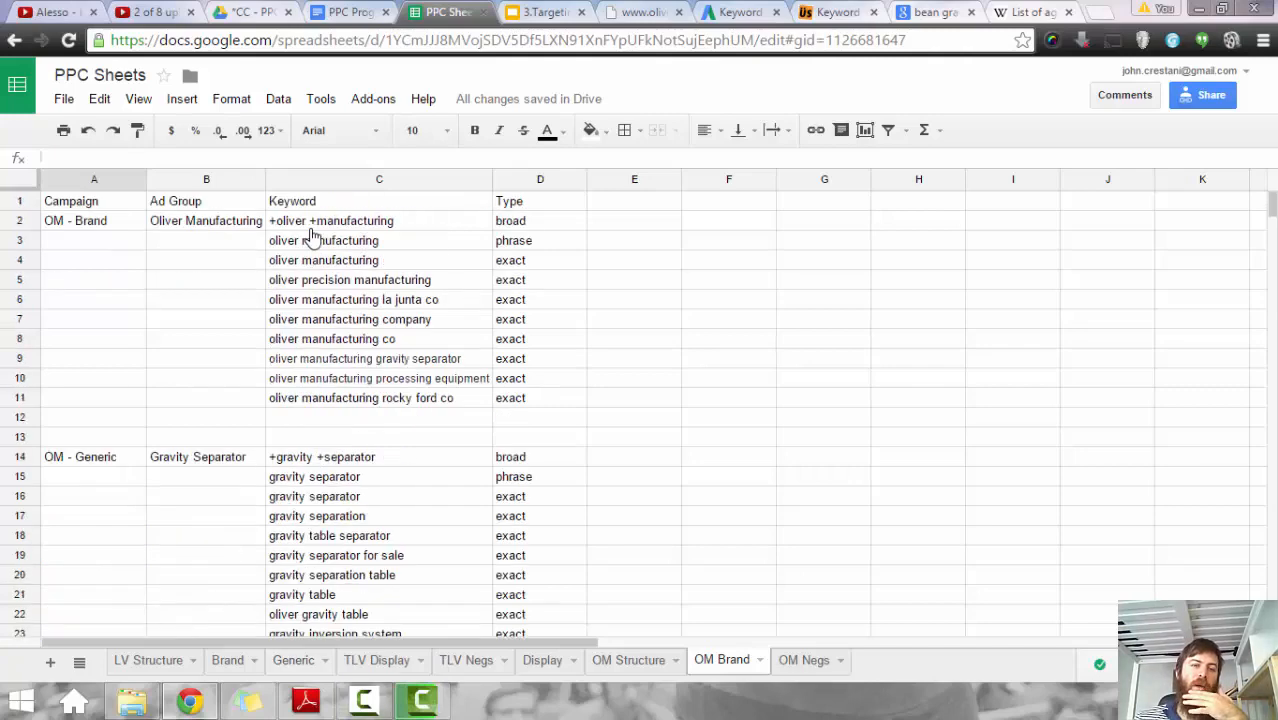
key(Down)
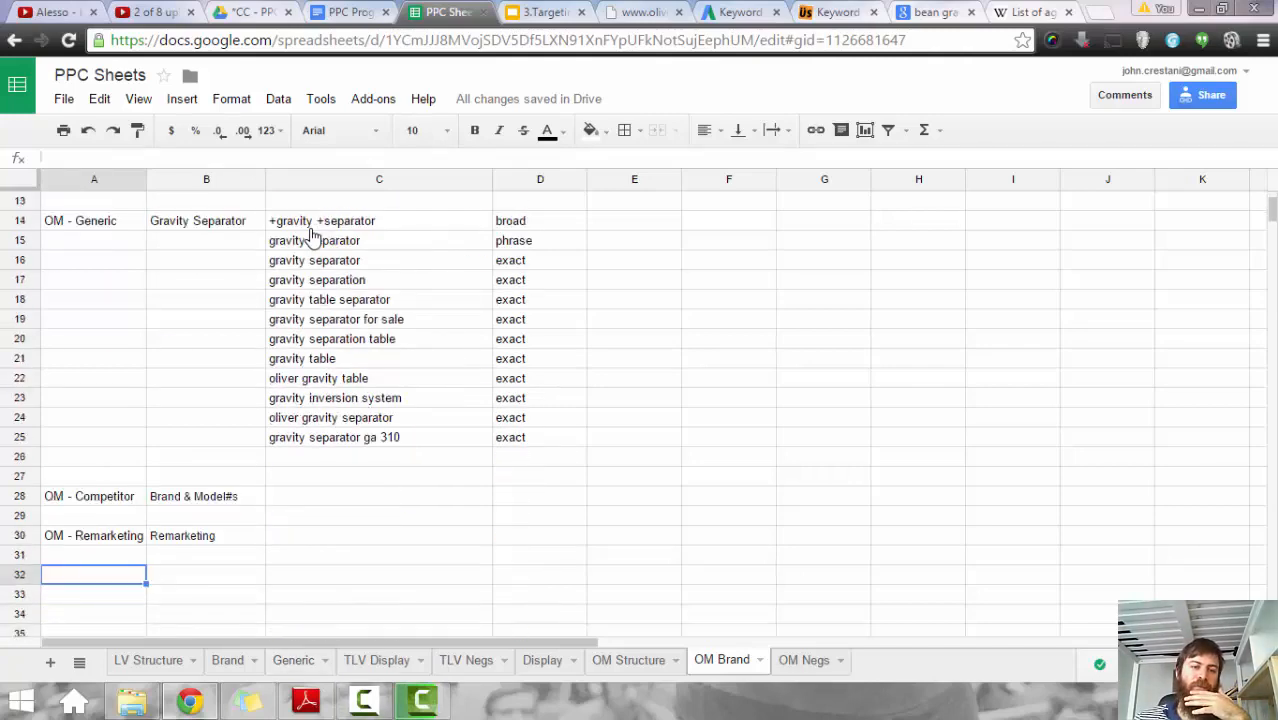
key(Up)
key(Up)
key(Up)
key(Up)
key(Up)
key(Up)
key(Right)
key(Right)
key(Left)
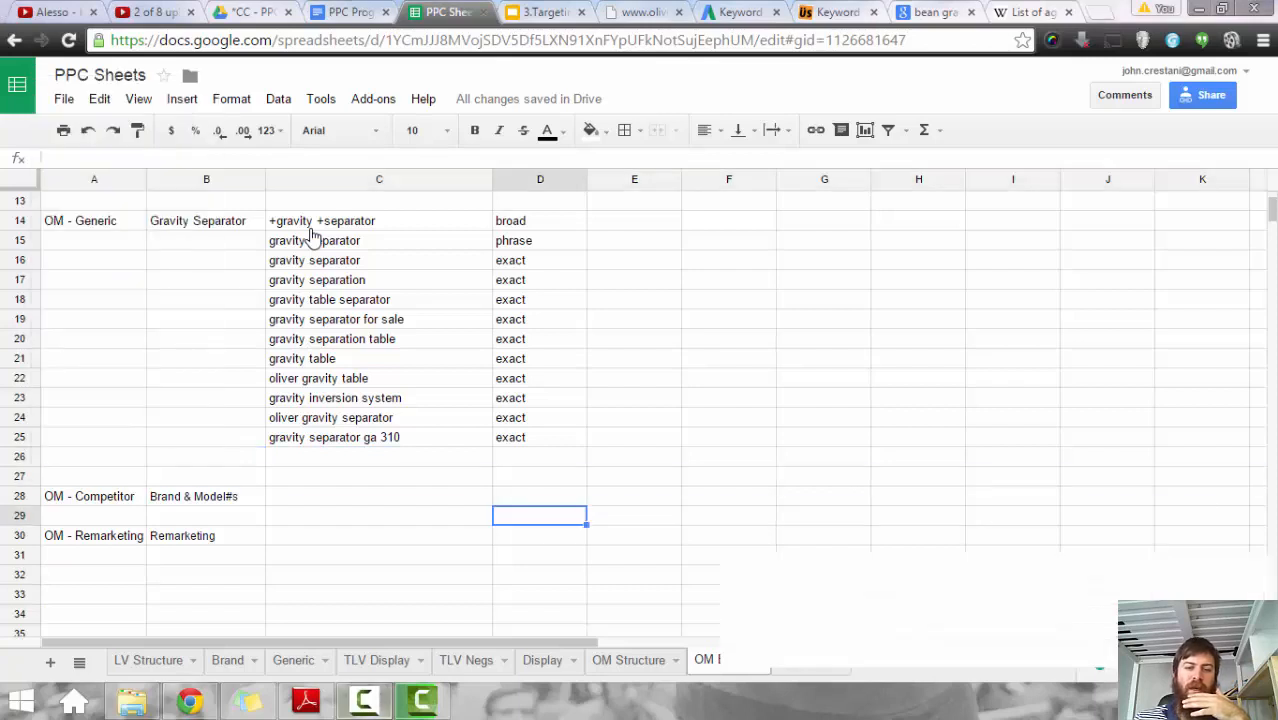
key(Left)
key(Up)
key(Up)
scroll(312, 235, up, 4)
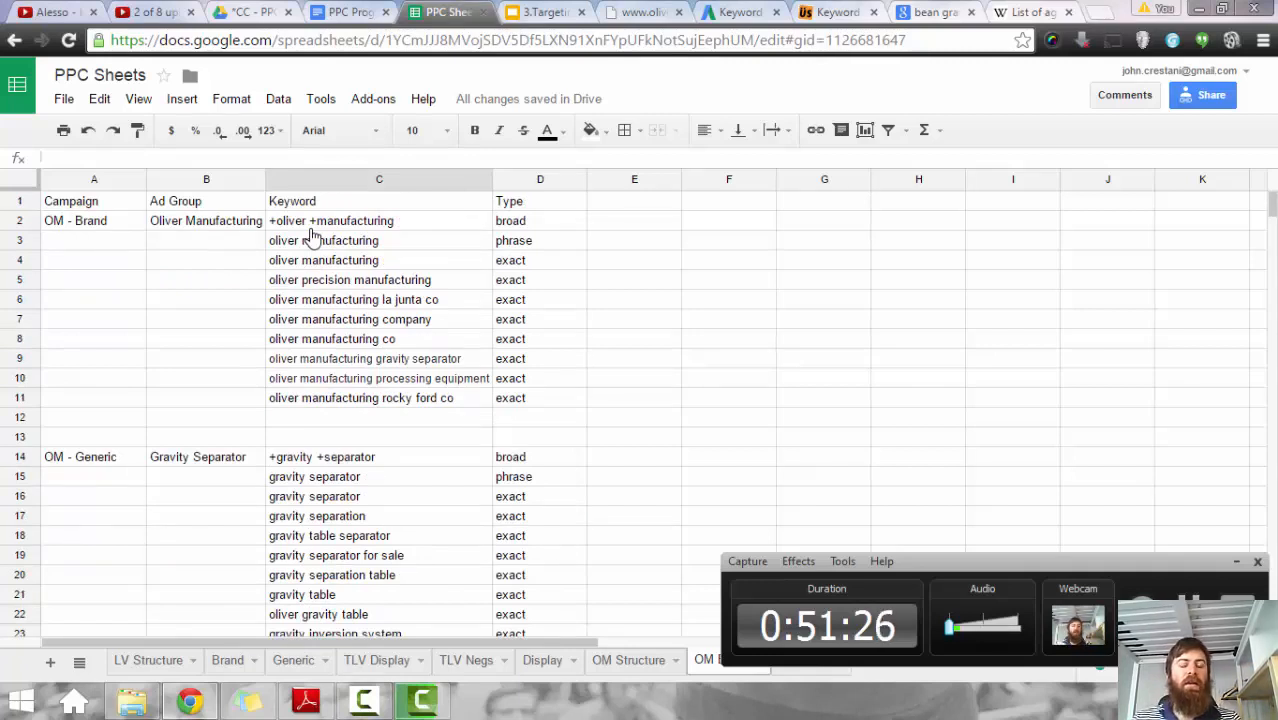
Step: Enter the note NO DISPLAY in cell A32, below the OM - Remarketing campaign
scroll(313, 238, down, 4)
key(Down)
key(Down)
key(Down)
key(Down)
key(Left)
key(Left)
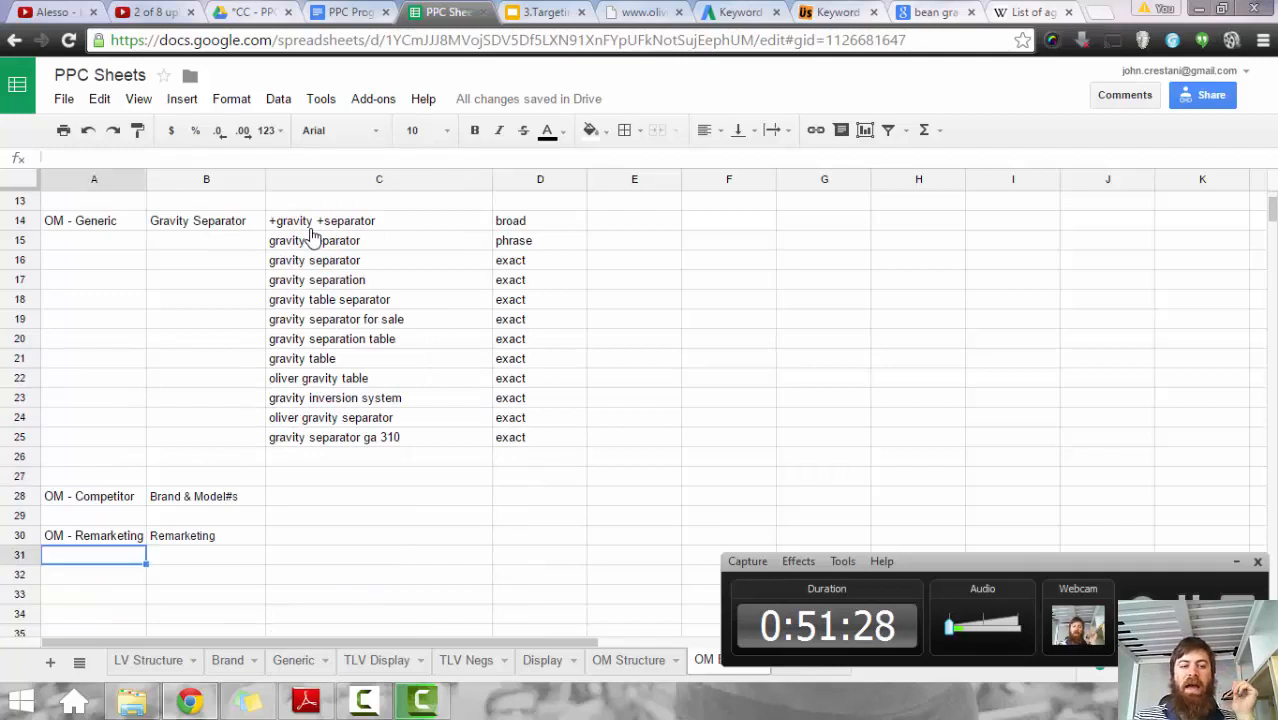
key(Down)
key(Down)
key(Up)
text(NO )
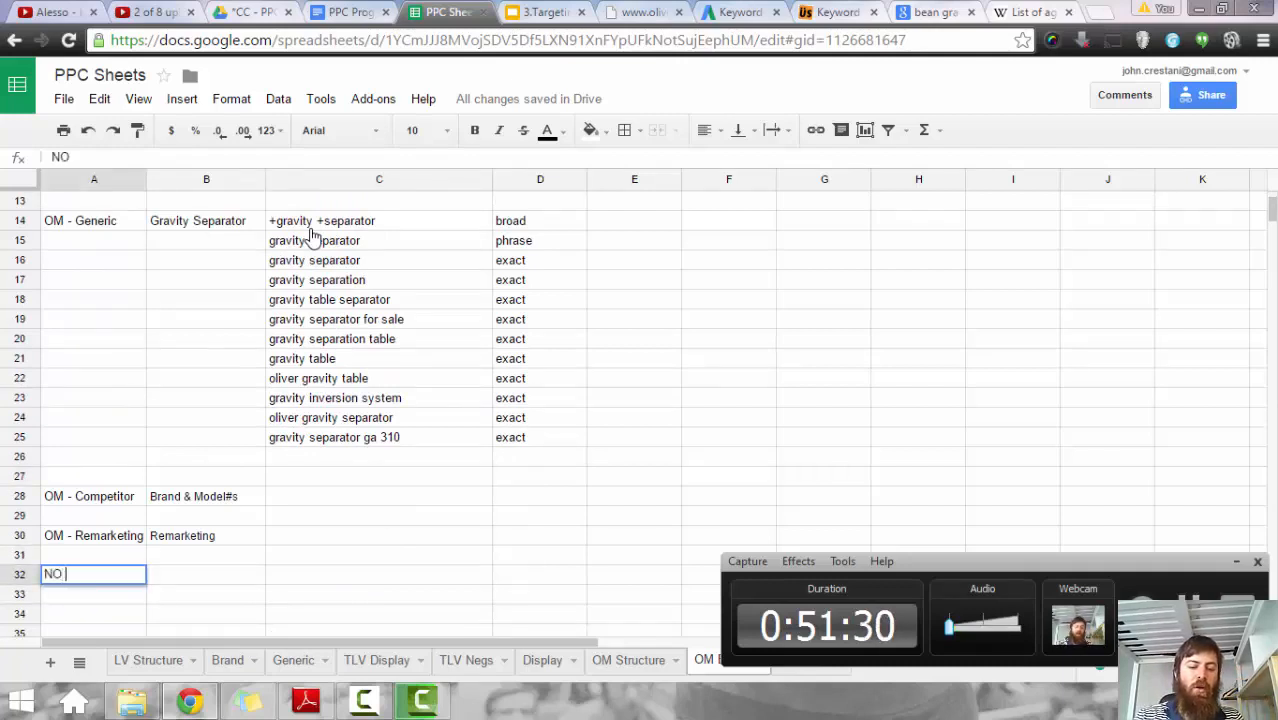
text(DISPLAY)
key(Return)
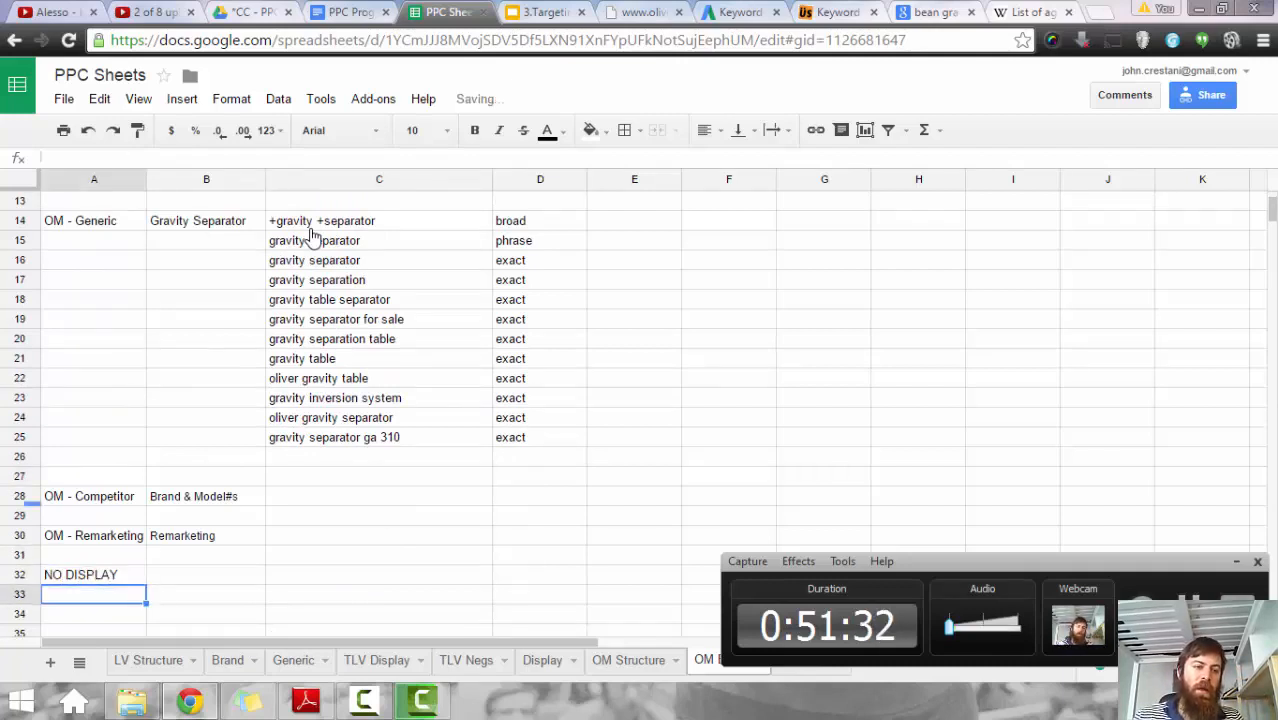
Step: Insert two blank rows at row 27, between the Gravity Separator keywords and the OM - Competitor campaign
right_click(21, 477)
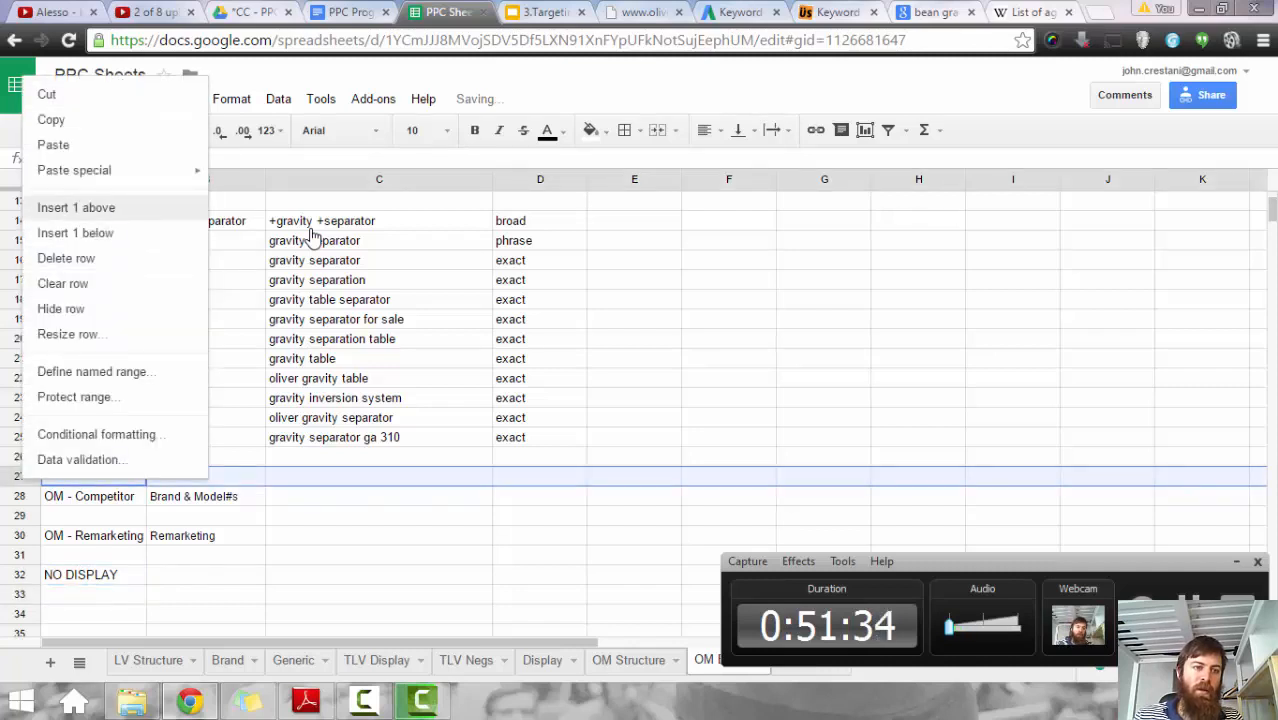
click(76, 207)
right_click(23, 477)
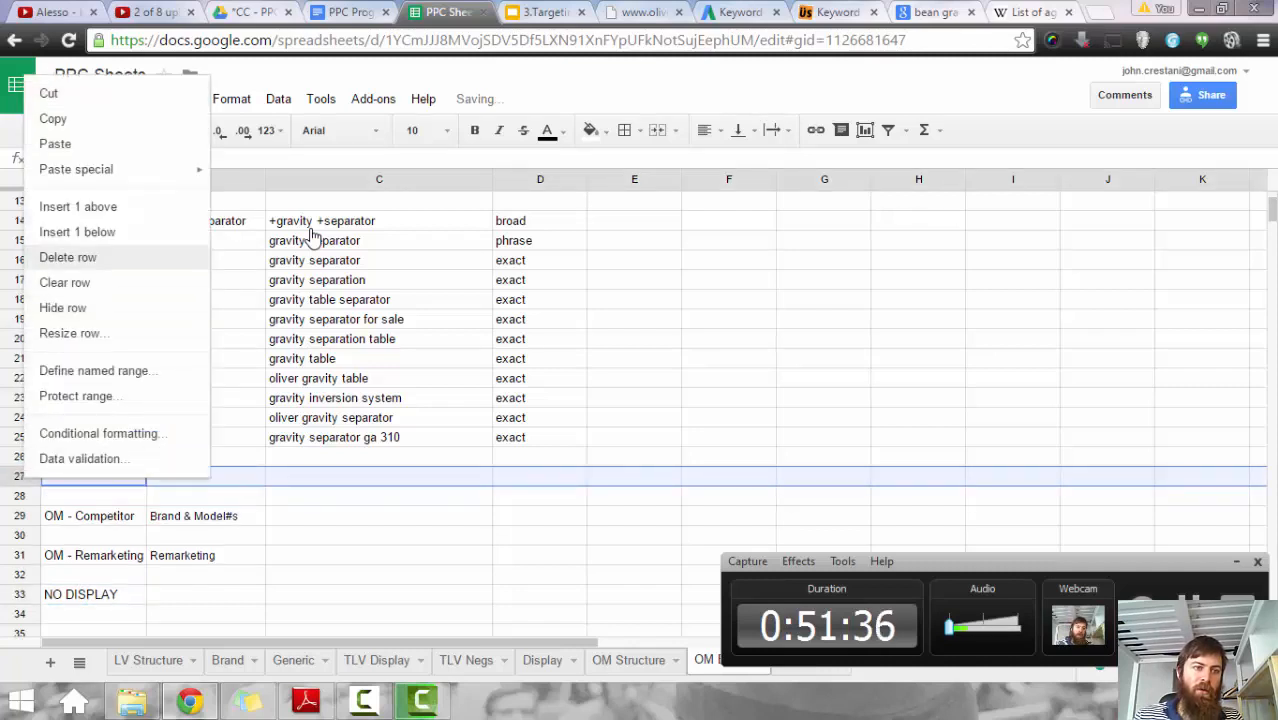
click(76, 207)
Step: Add the ad groups Destoner, Fluidized Bed Dryer and Color Sorter to OM - Generic in cells B26 to B28
click(206, 456)
text(D)
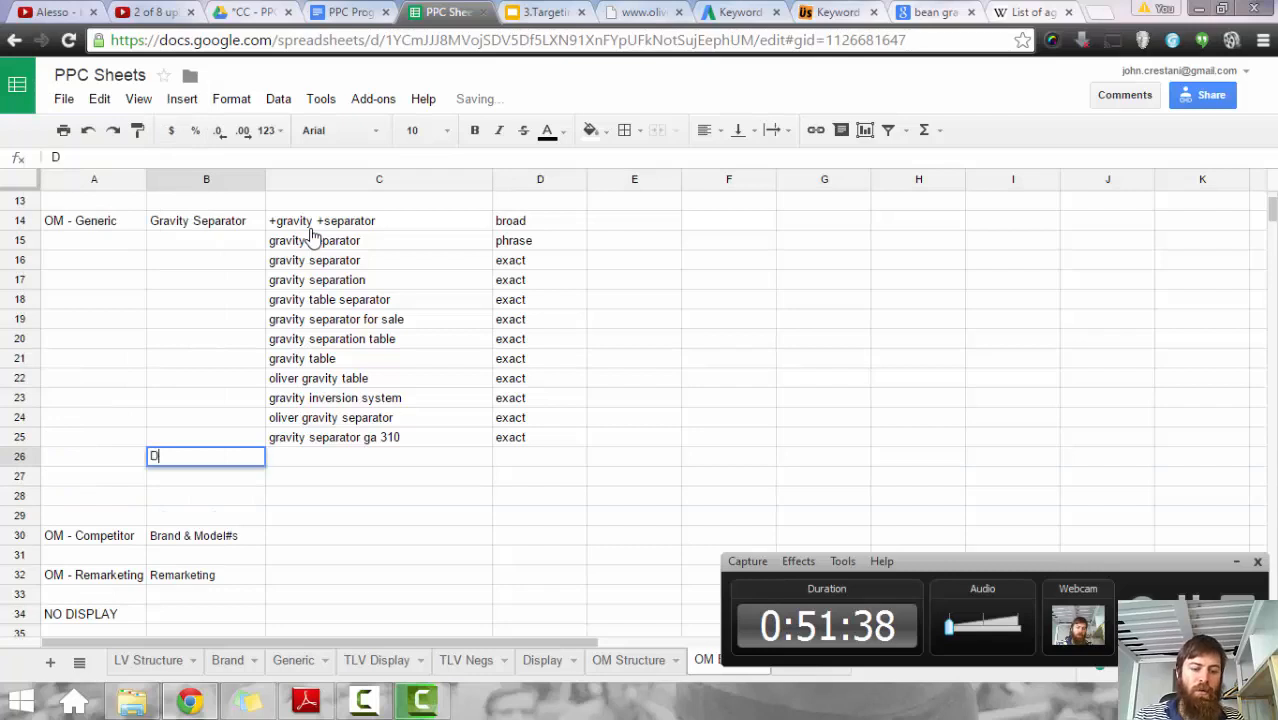
text(estoner)
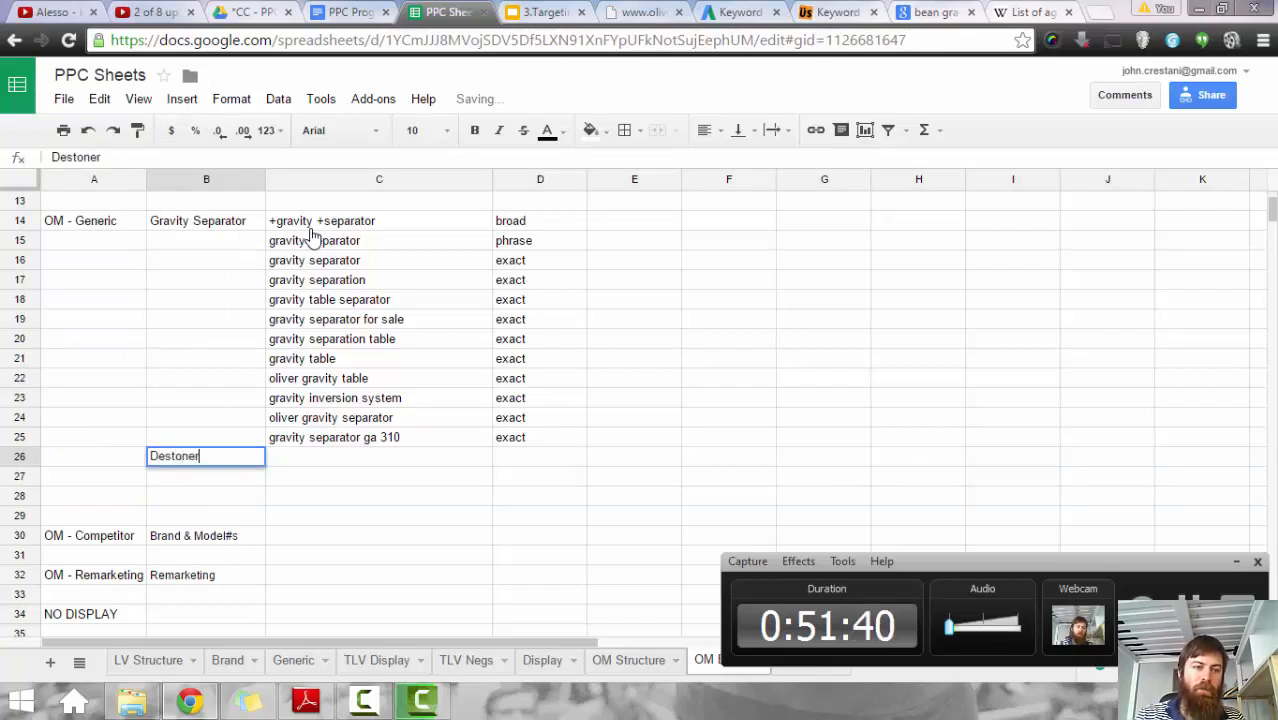
key(Return)
text(Fluidiz)
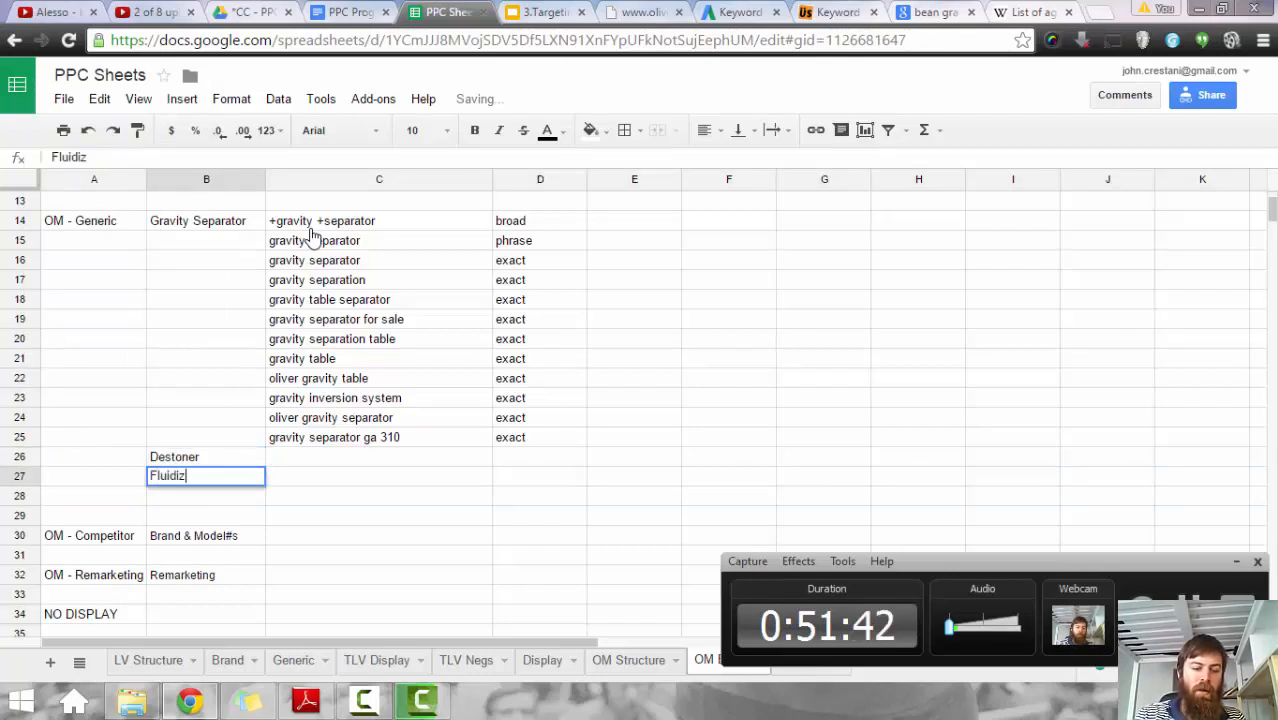
text(ed Bed Drye)
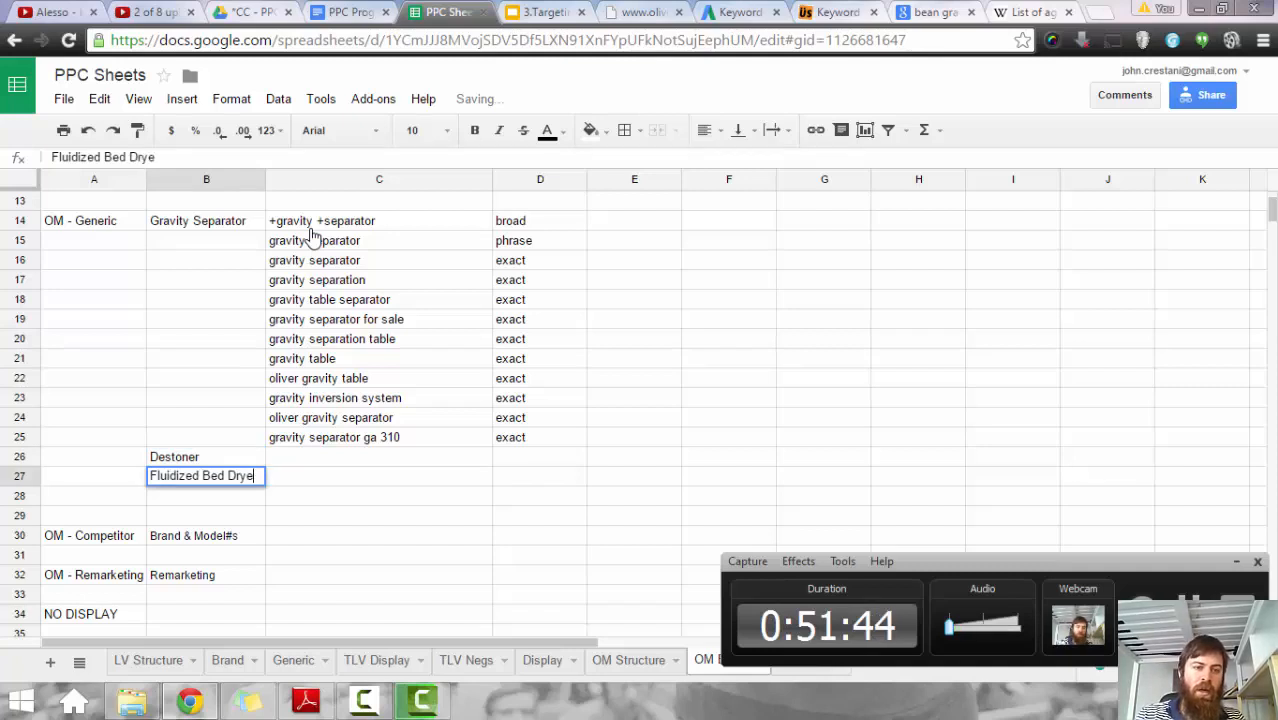
text(r)
key(Return)
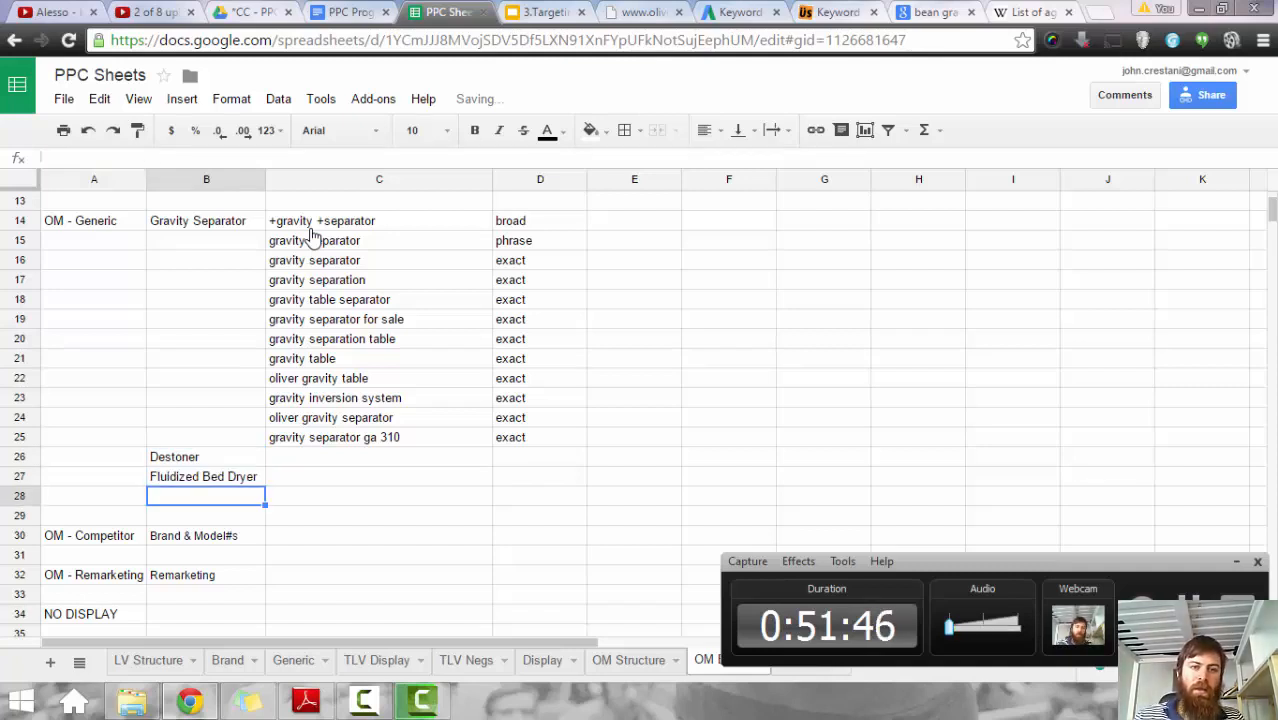
text(Color )
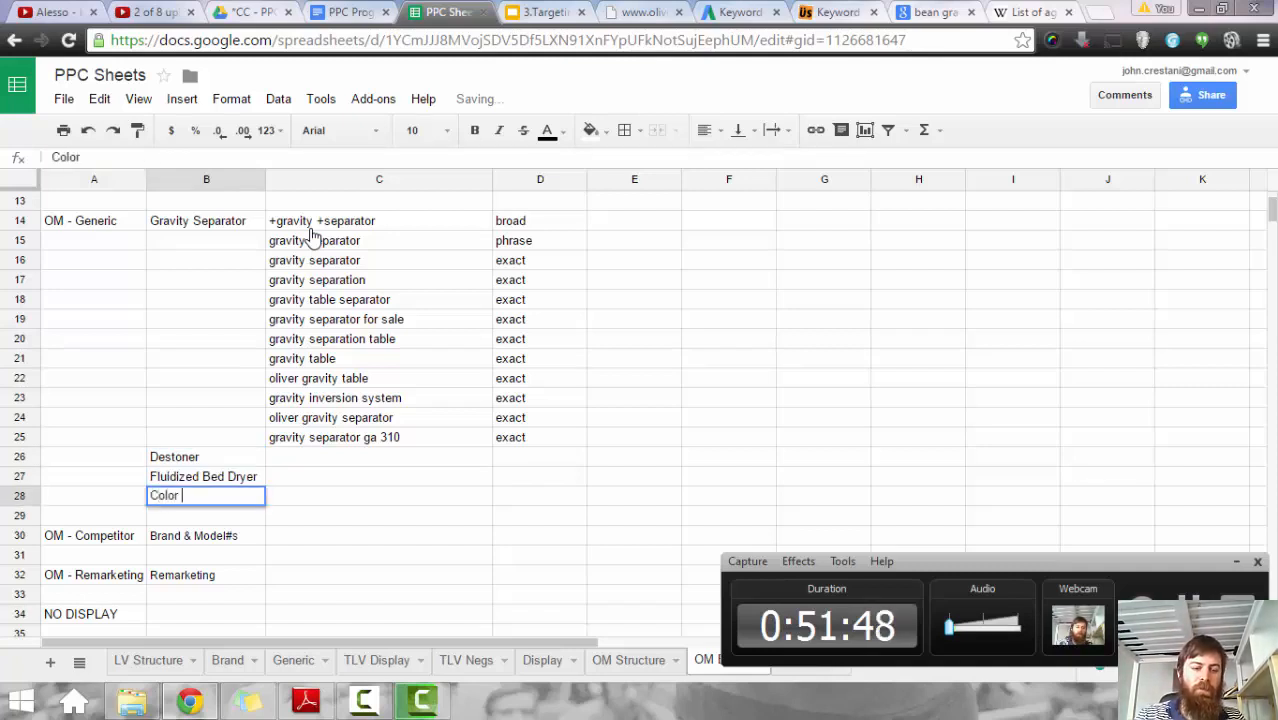
text(Sorter)
key(Return)
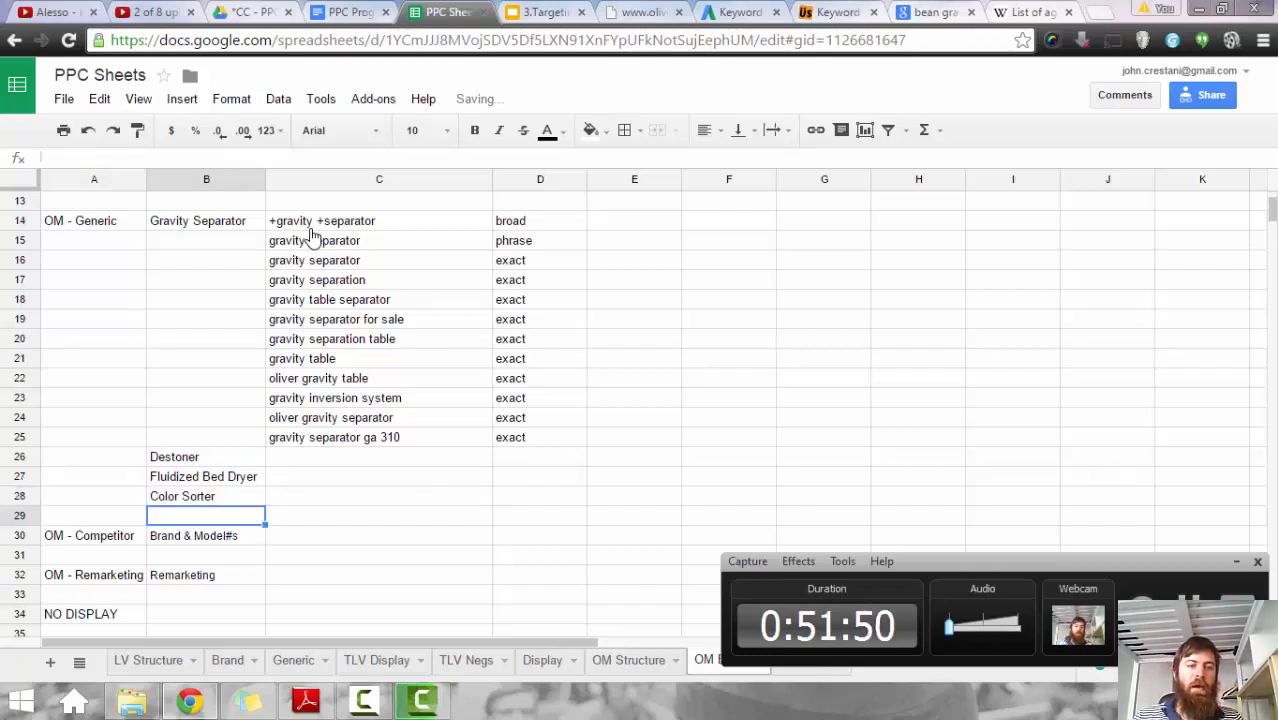
Step: Review the new generic ad groups and the whole campaign structure from OM - Brand to the NO DISPLAY note
key(Up)
key(Up)
key(Up)
key(shift+Down)
key(shift+Down)
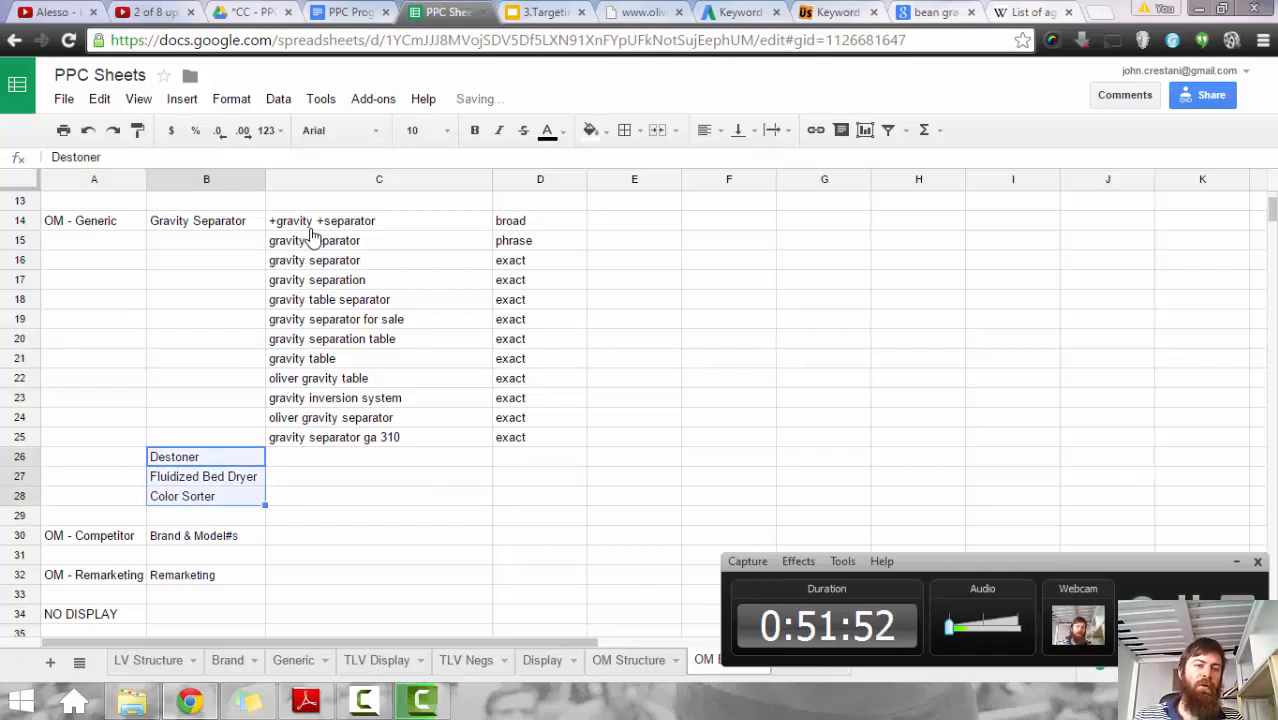
scroll(312, 235, up, 4)
scroll(312, 235, down, 2)
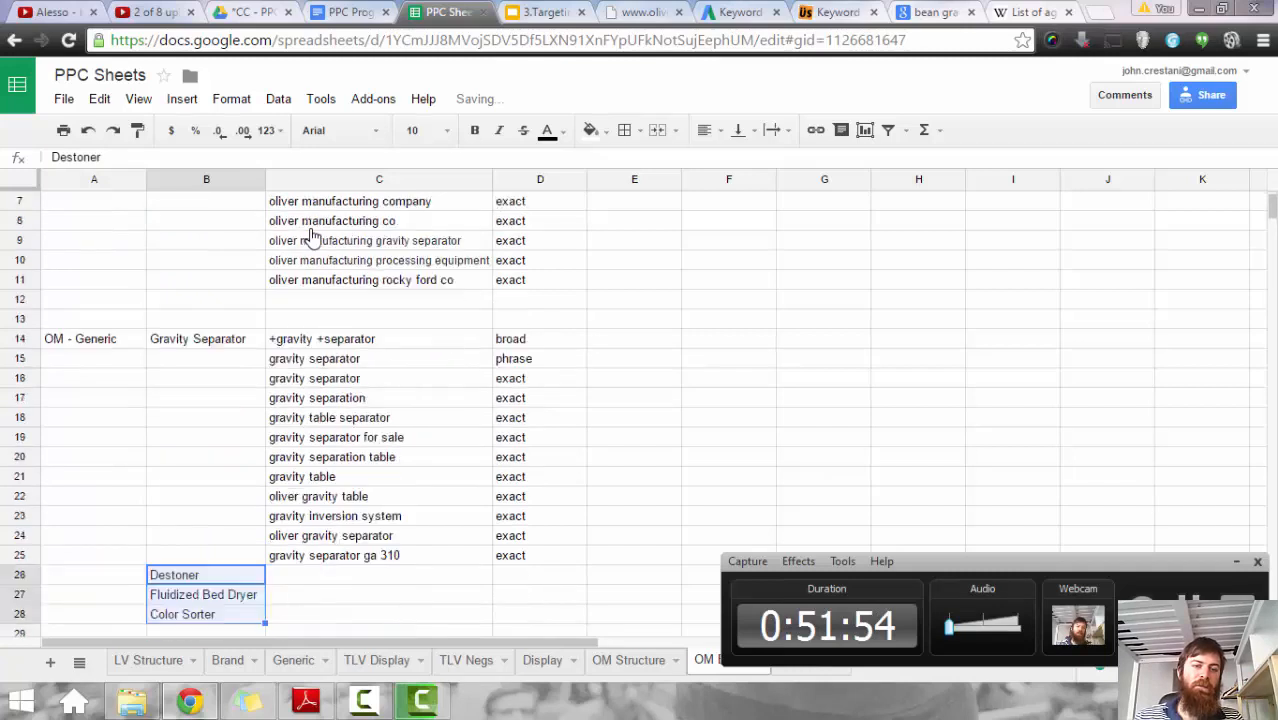
scroll(312, 235, down, 4)
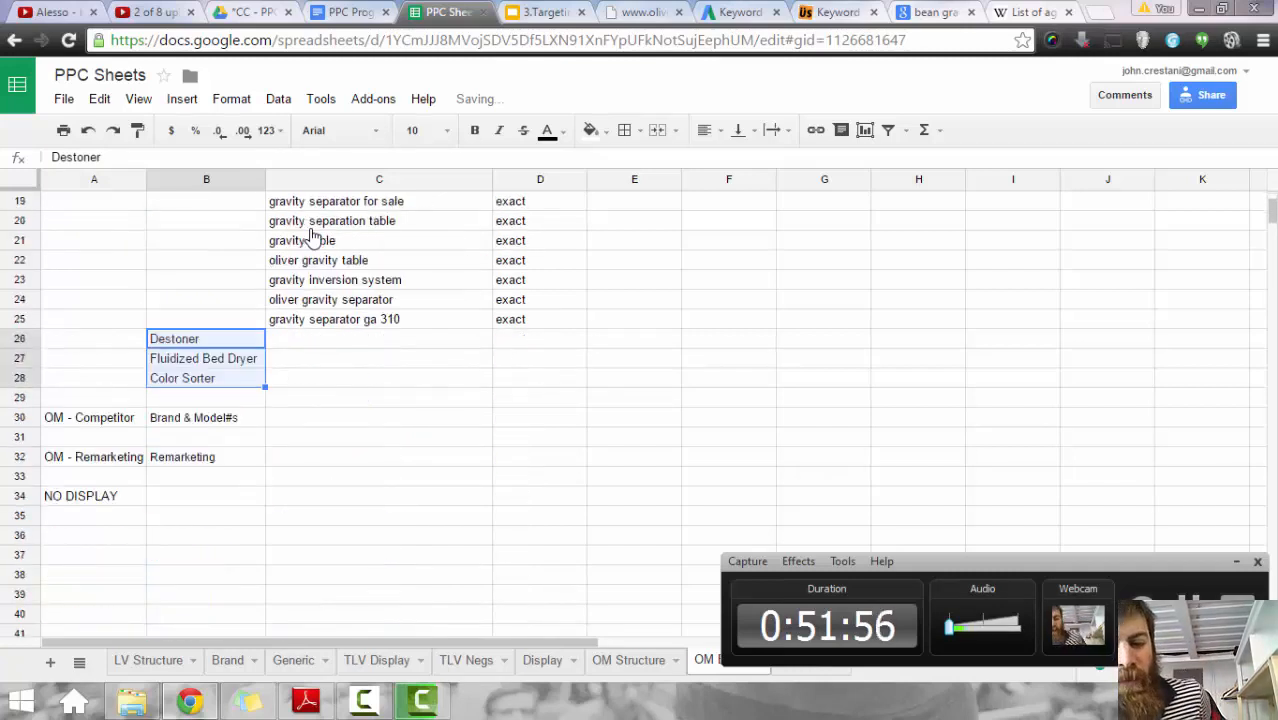
click(634, 477)
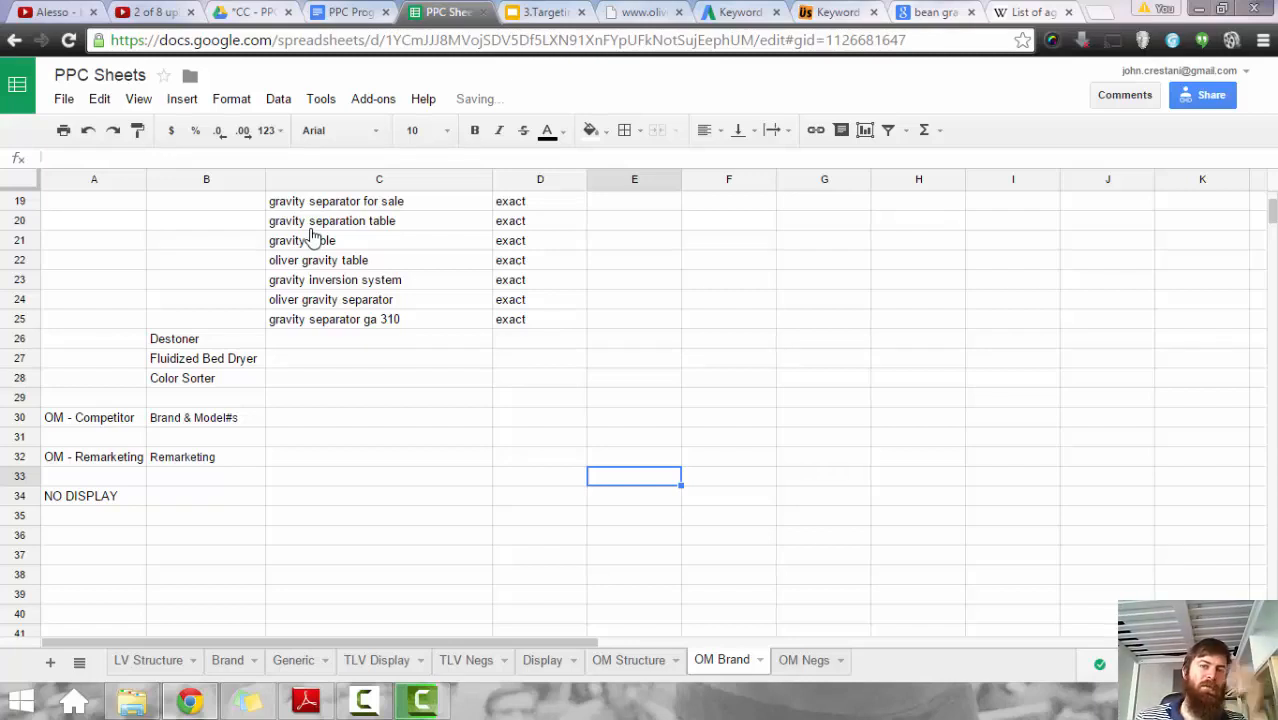
scroll(313, 236, up, 6)
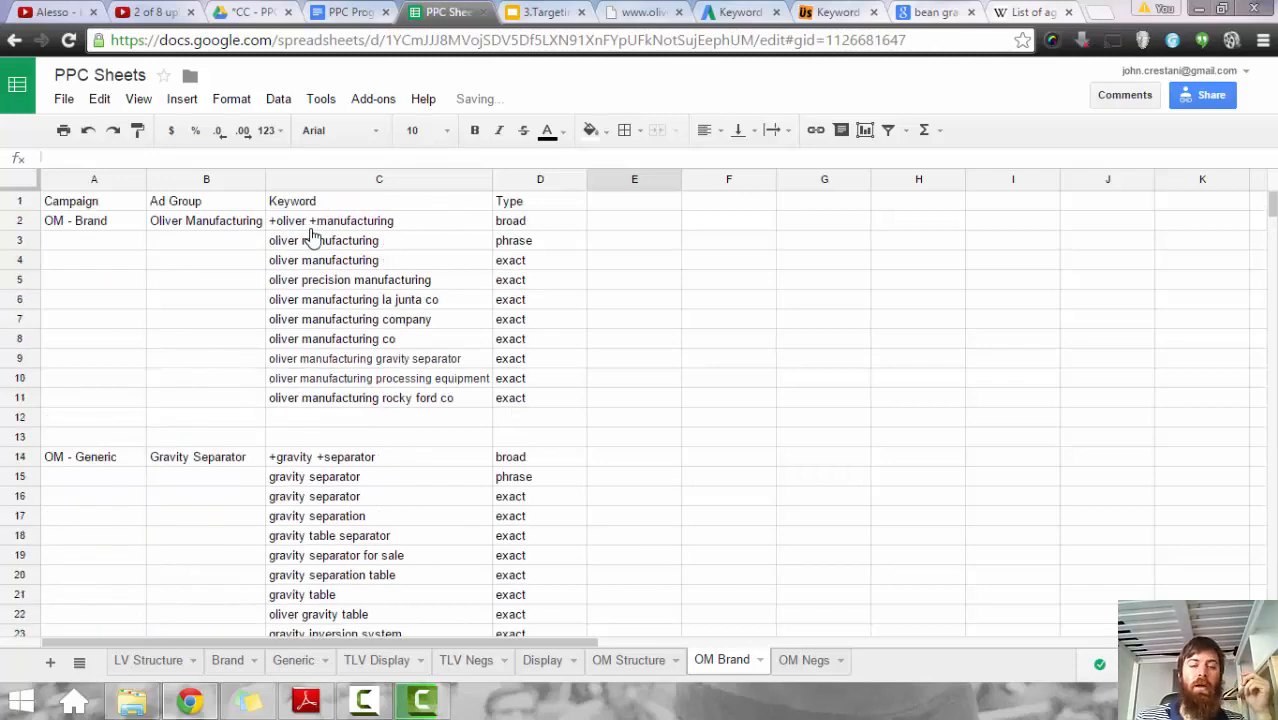
scroll(313, 236, down, 7)
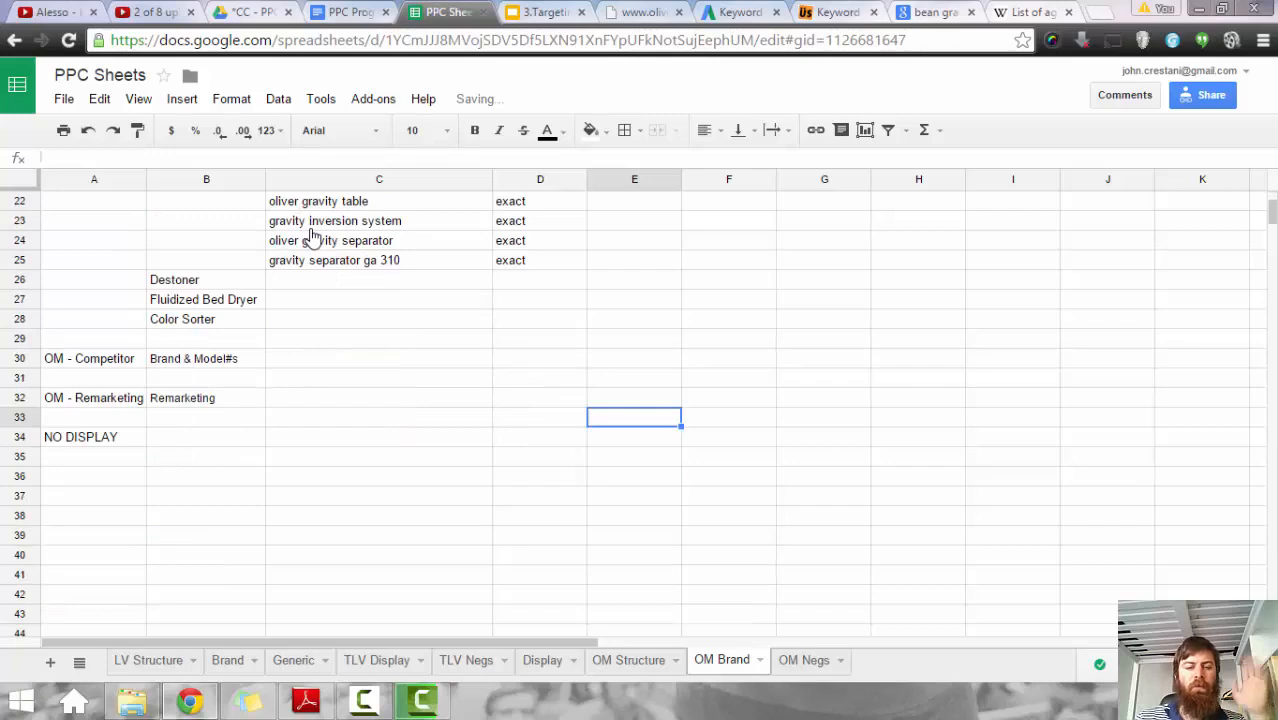
scroll(313, 236, up, 7)
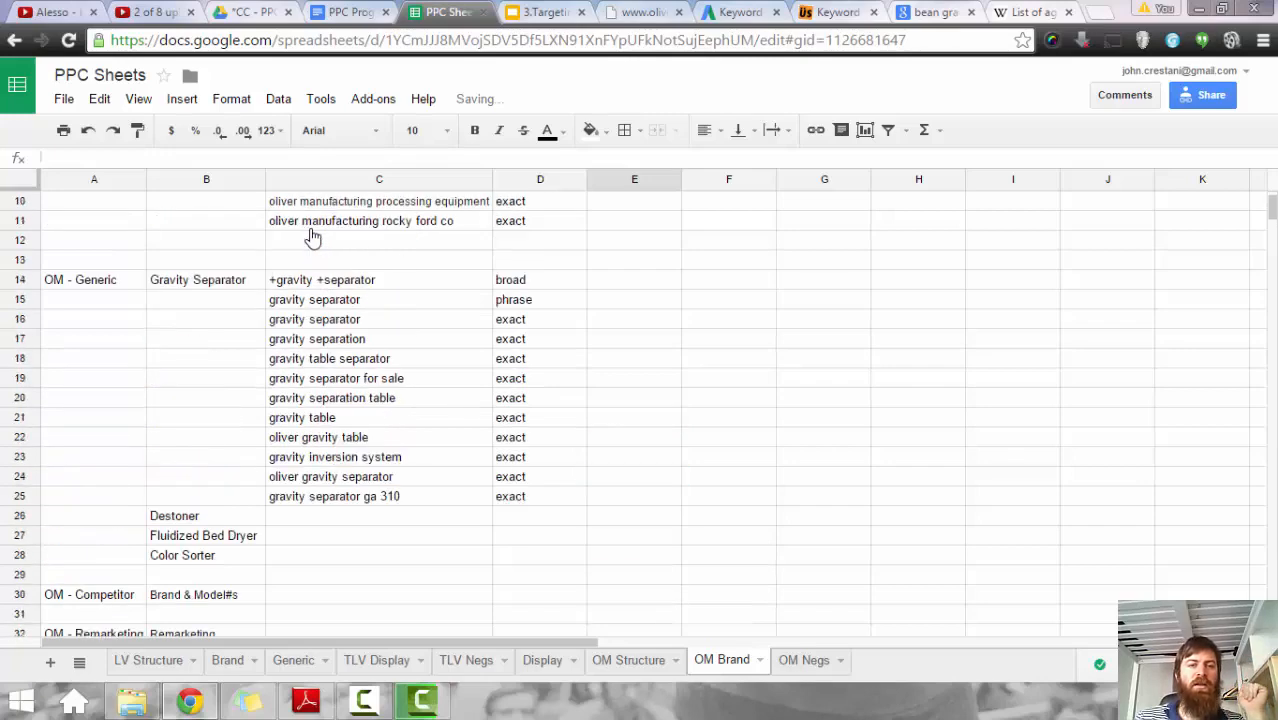